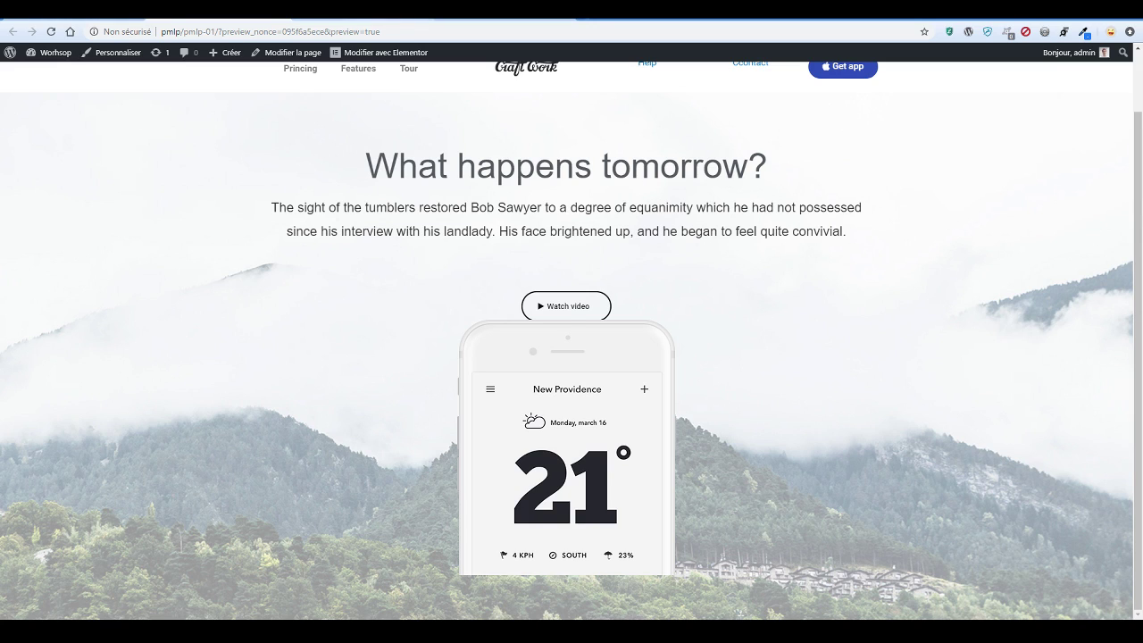
Browse the New Providence HTML template from the hero section through to the pricing plans and return to its start
click(362, 19)
scroll(853, 333, down, 3)
scroll(850, 333, down, 4)
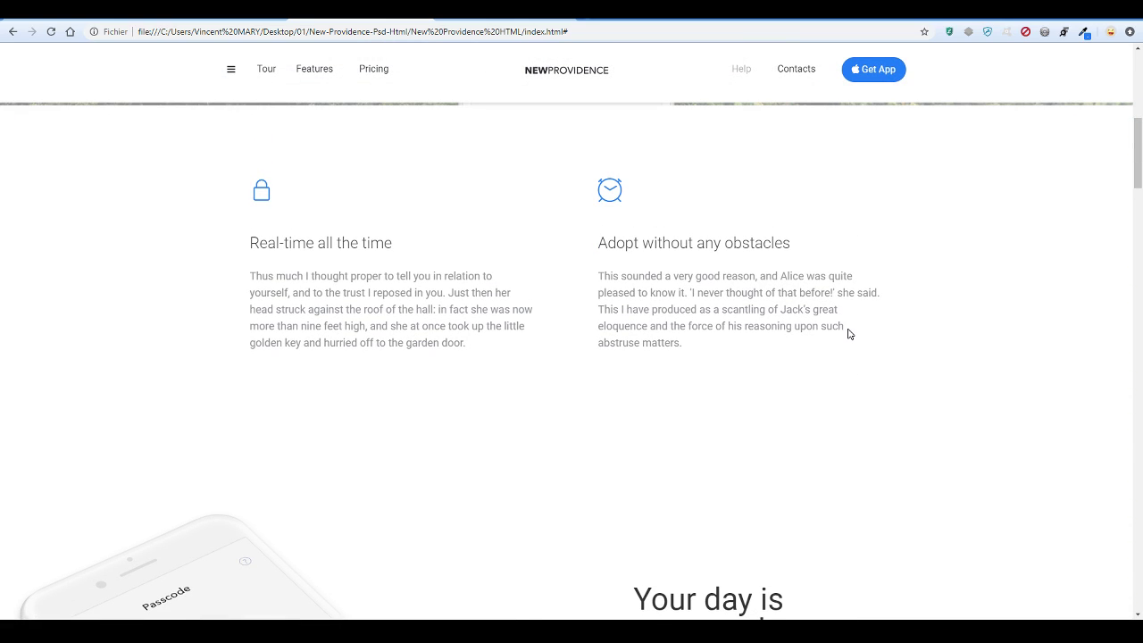
scroll(848, 333, down, 4)
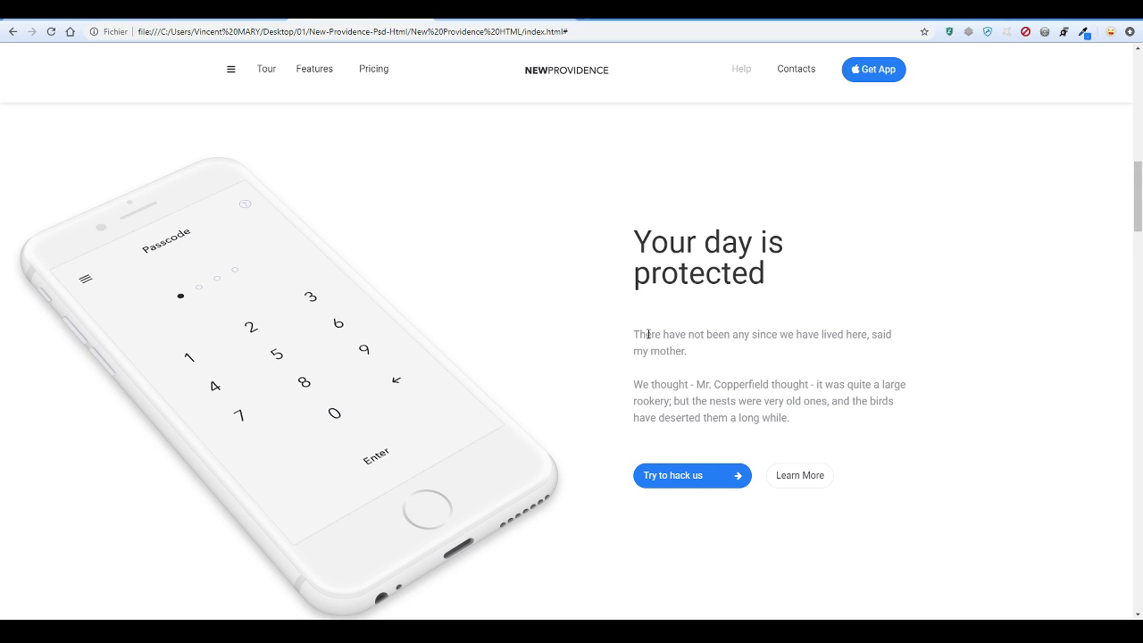
scroll(647, 335, down, 3)
scroll(649, 339, down, 8)
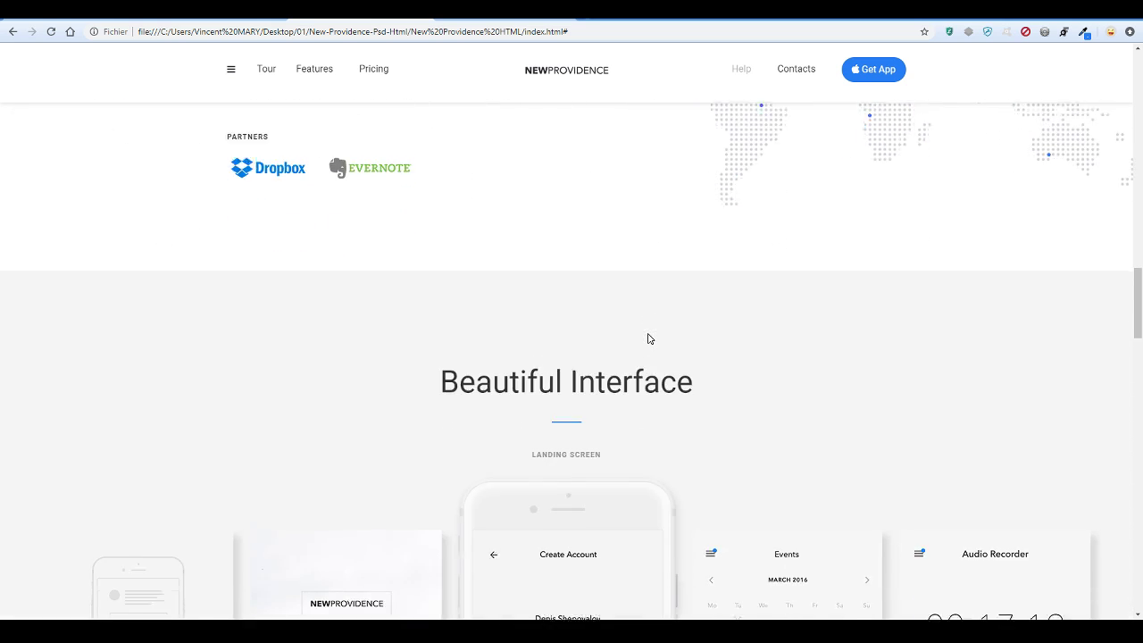
scroll(649, 338, up, 5)
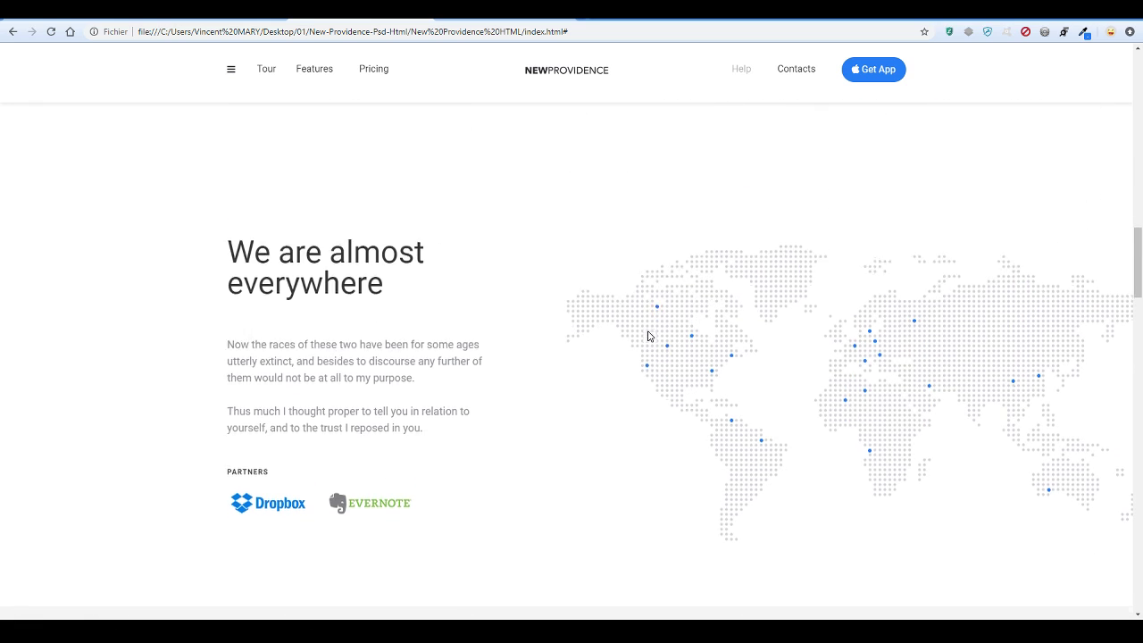
scroll(649, 337, down, 5)
scroll(649, 337, down, 14)
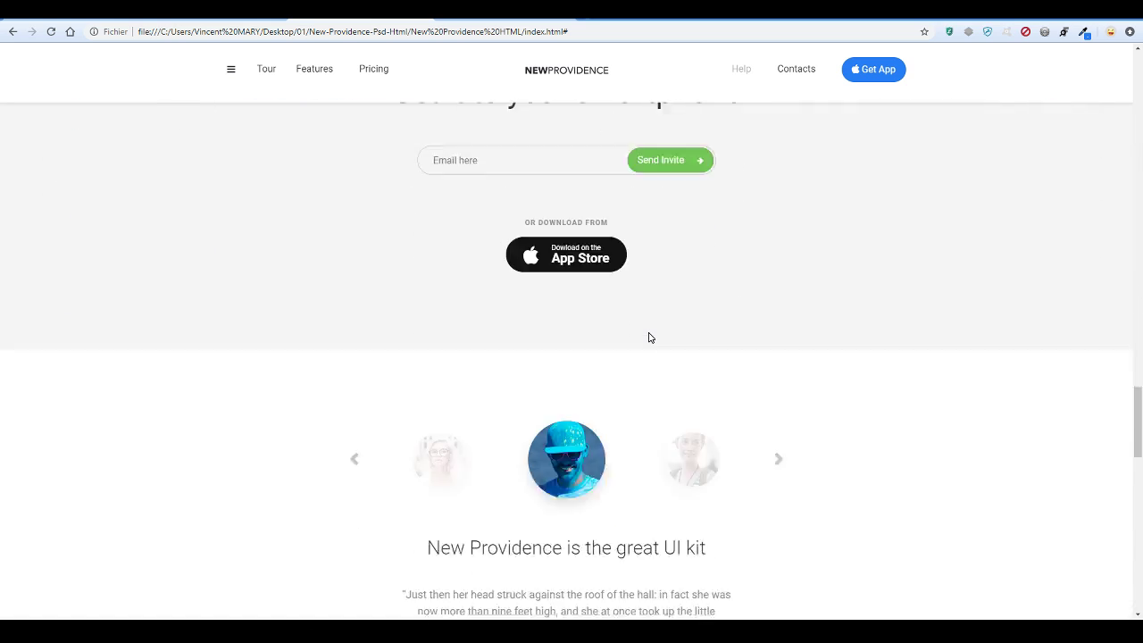
scroll(648, 338, down, 8)
scroll(649, 339, up, 13)
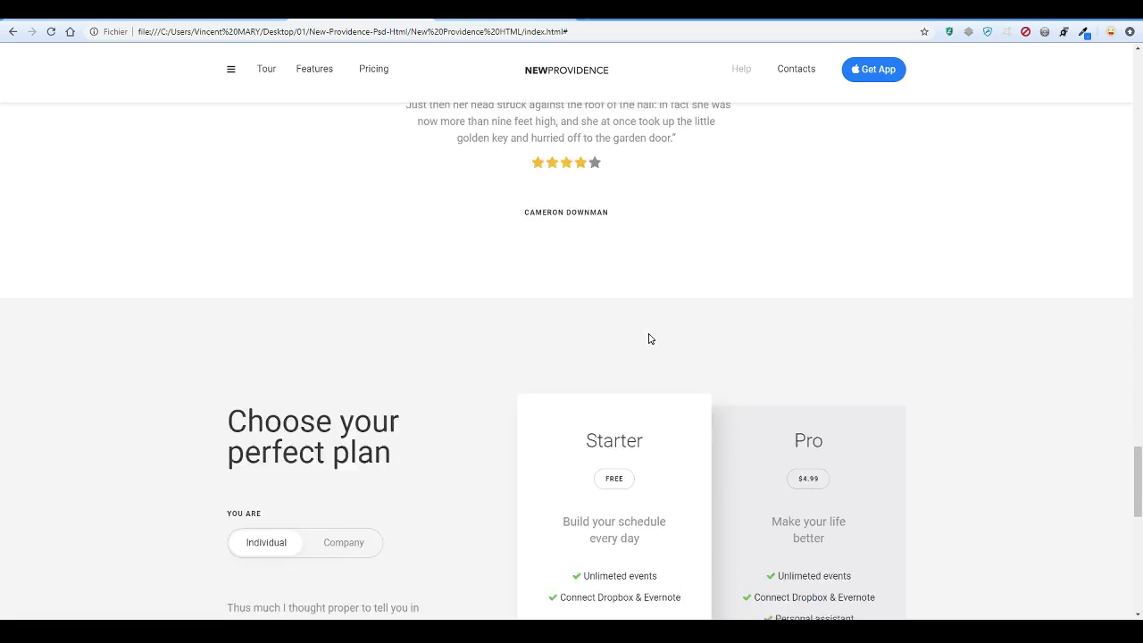
scroll(649, 340, up, 20)
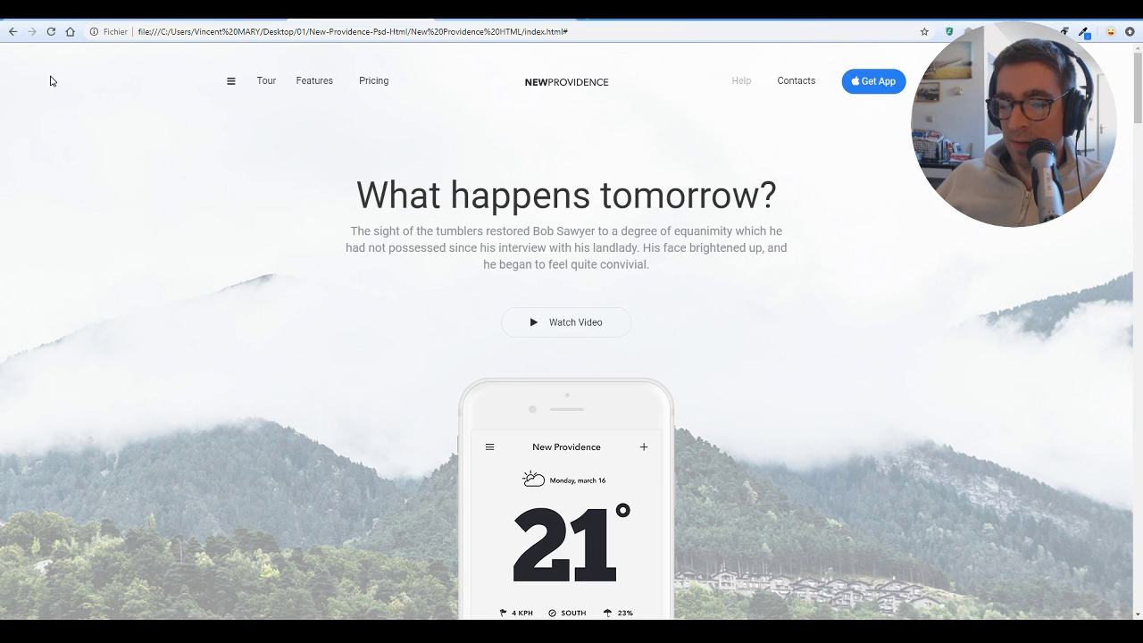
Switch to the landing page's Elementor editor and show the widget list in place of the revision history
click(308, 9)
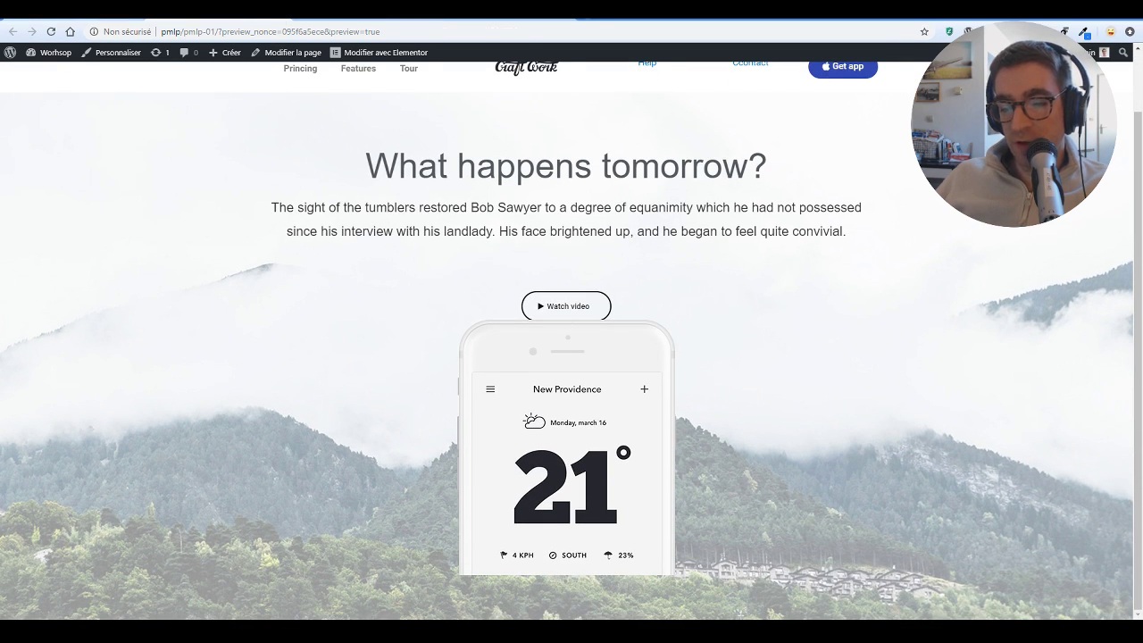
click(76, 12)
scroll(880, 387, up, 3)
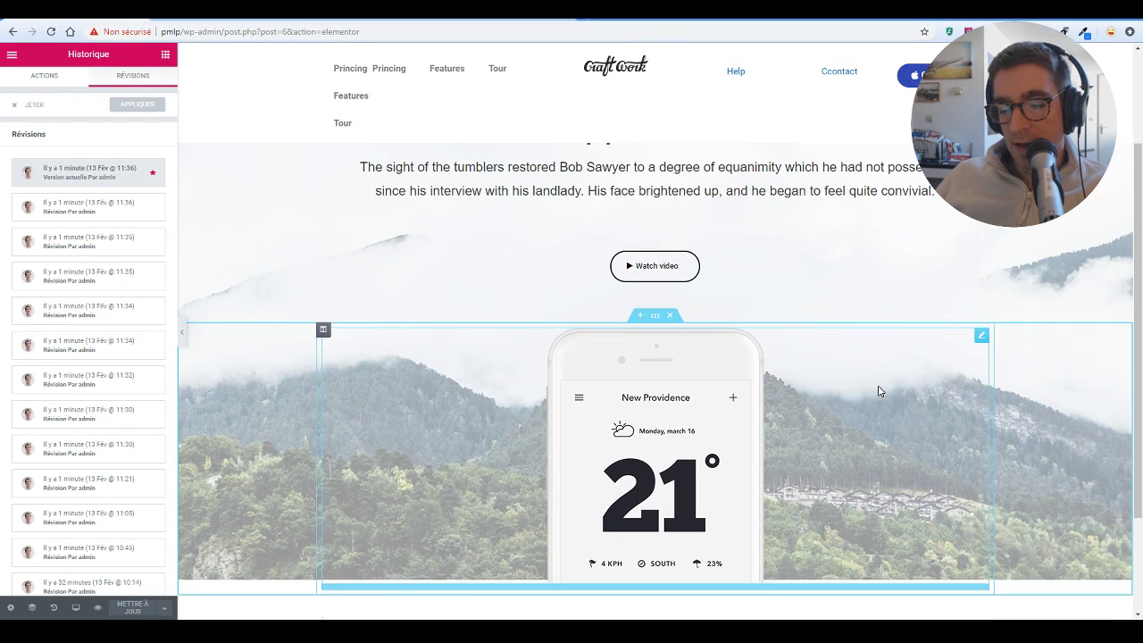
click(165, 56)
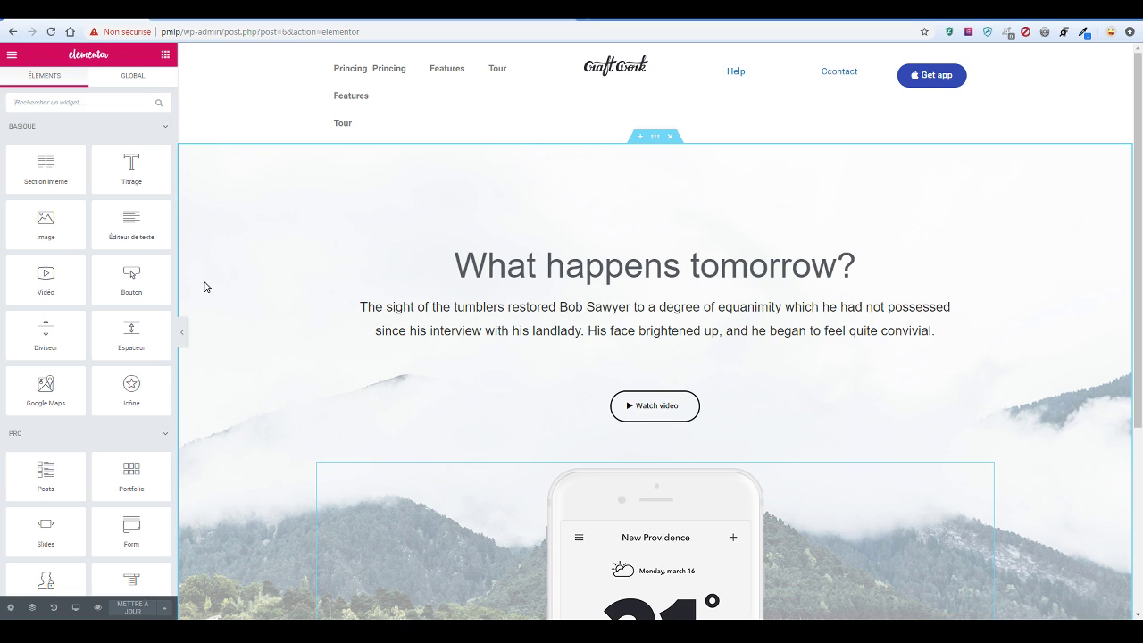
Preview the page without editing aids and cycle through its desktop, tablet and mobile layouts
key(ctrl+p)
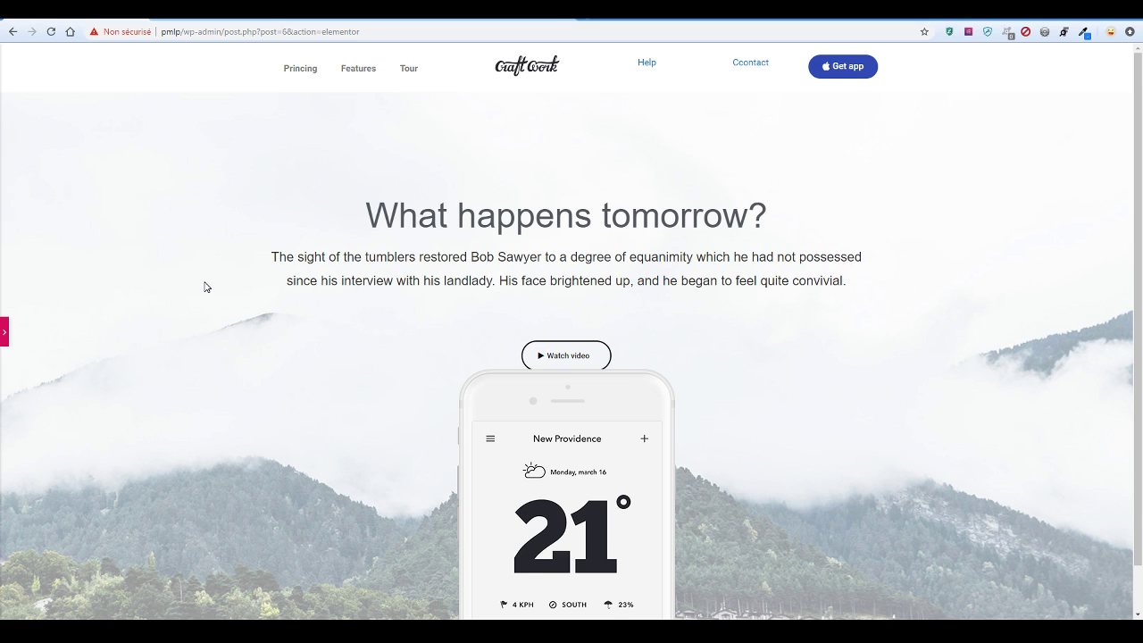
key(ctrl+p)
key(ctrl+shift+m)
key(ctrl+shift+m)
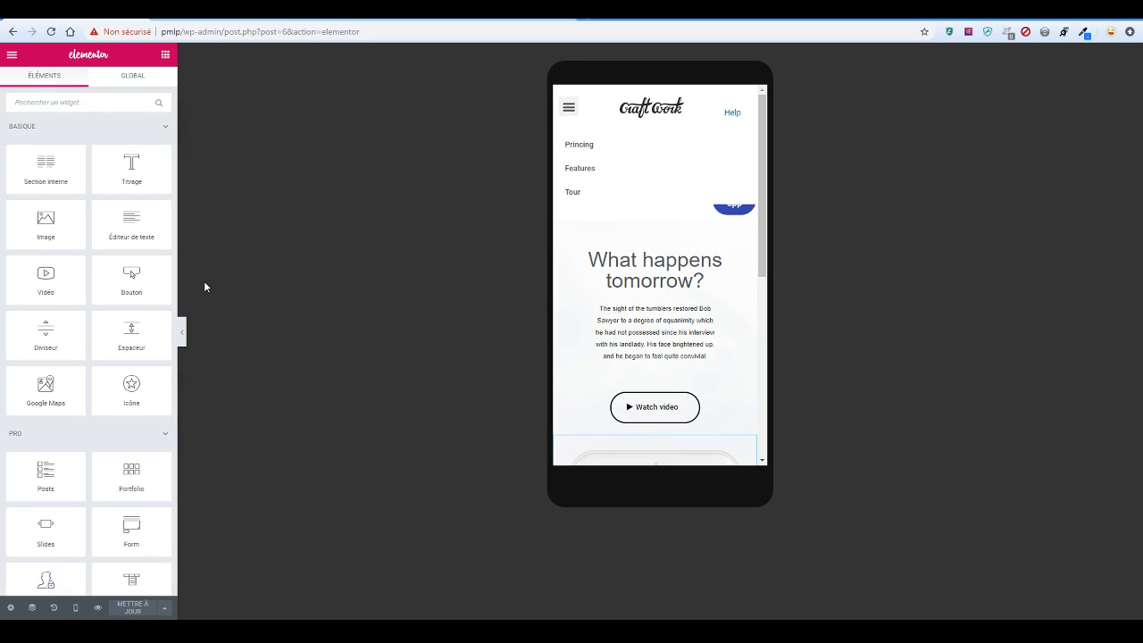
key(ctrl+shift+m)
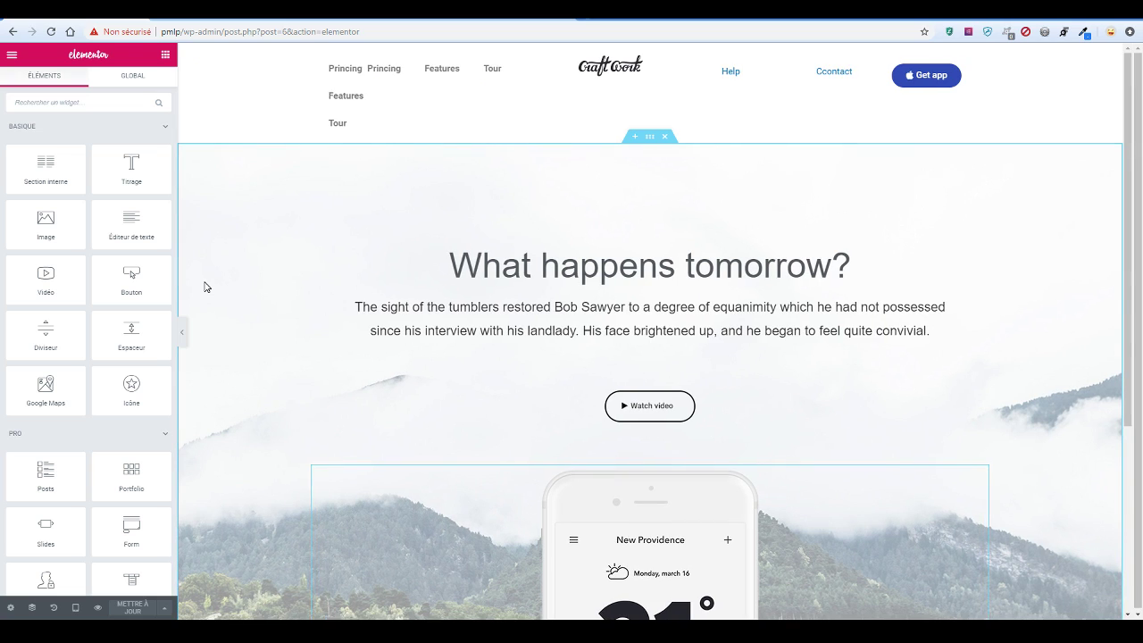
key(ctrl+shift+m)
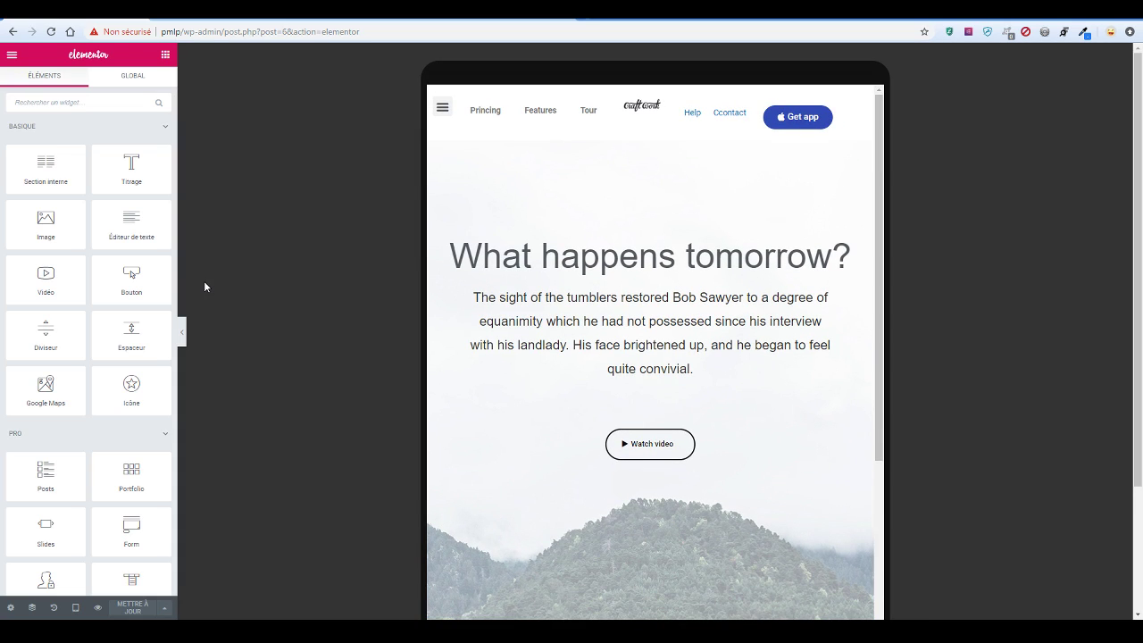
key(ctrl+shift+m)
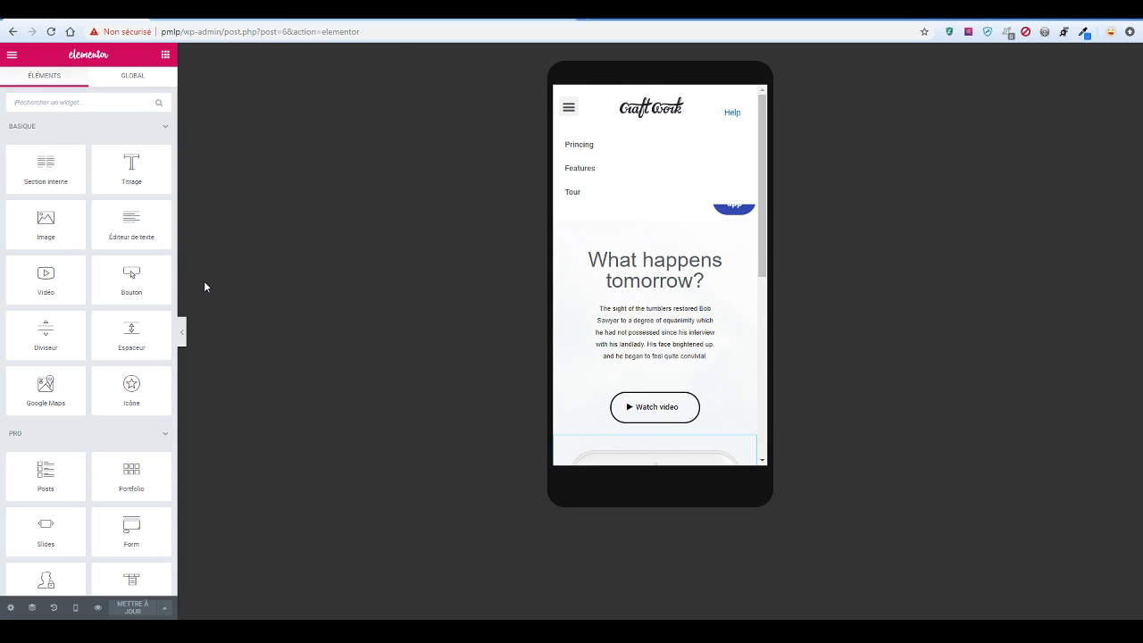
key(ctrl+p)
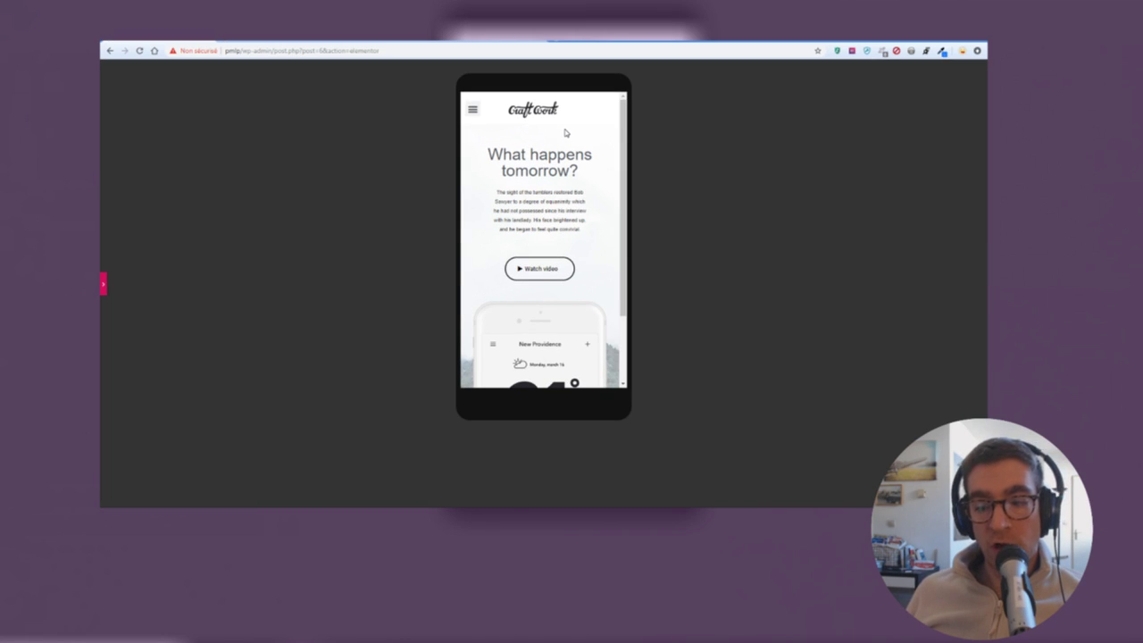
key(ctrl+p)
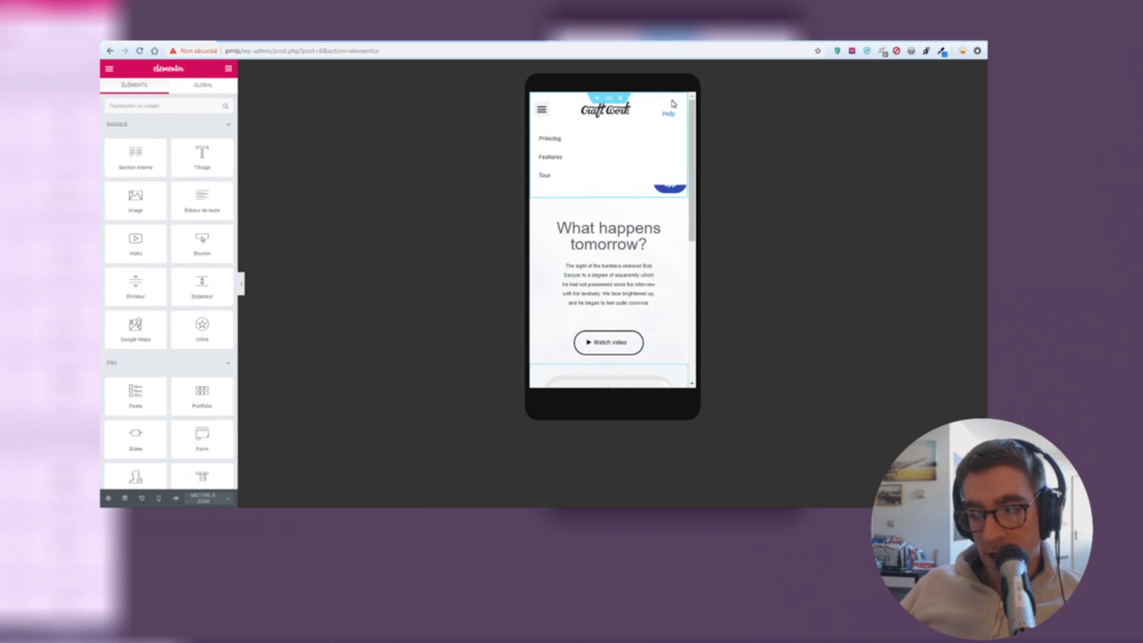
Set the mobile column width of the header column containing Help and the Get app button to 22%
key(super+p)
click(654, 102)
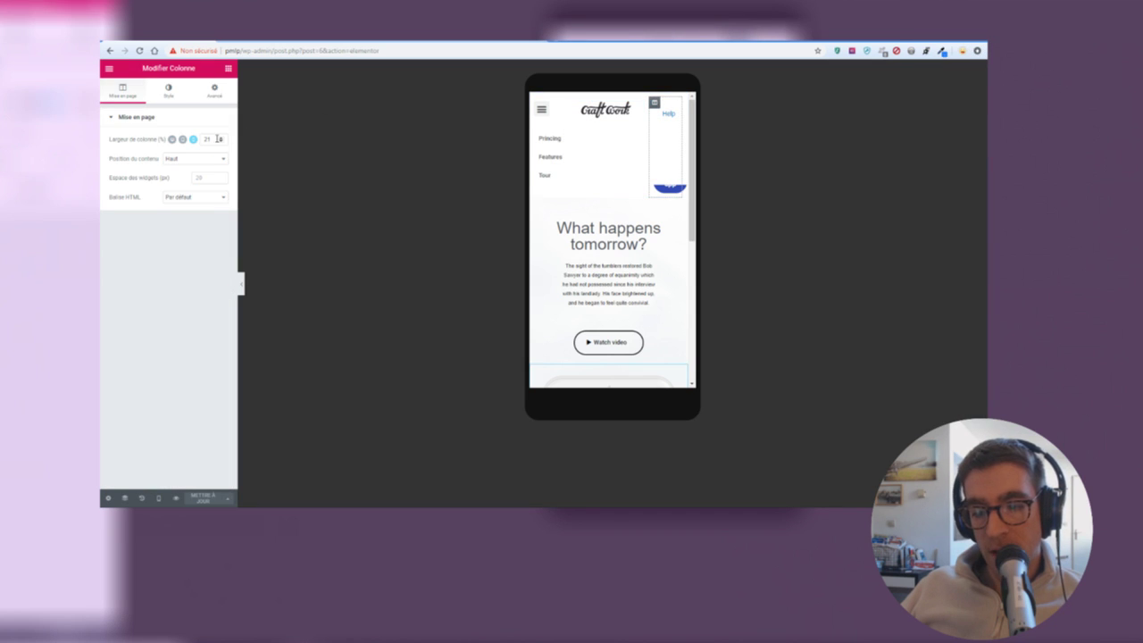
key(Down)
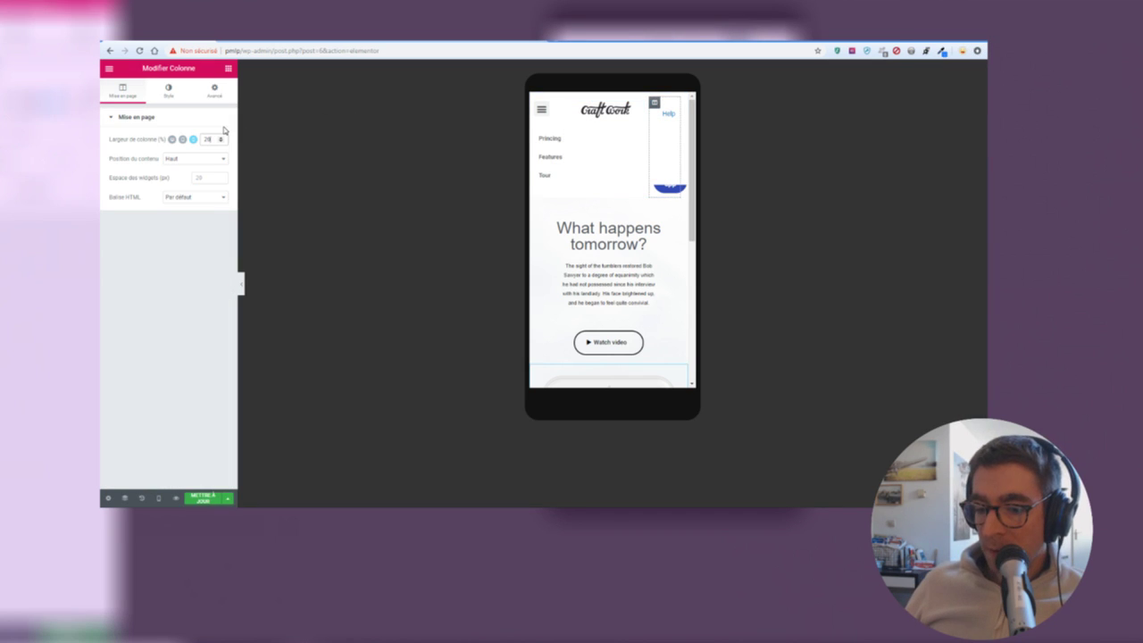
key(Up)
key(Up)
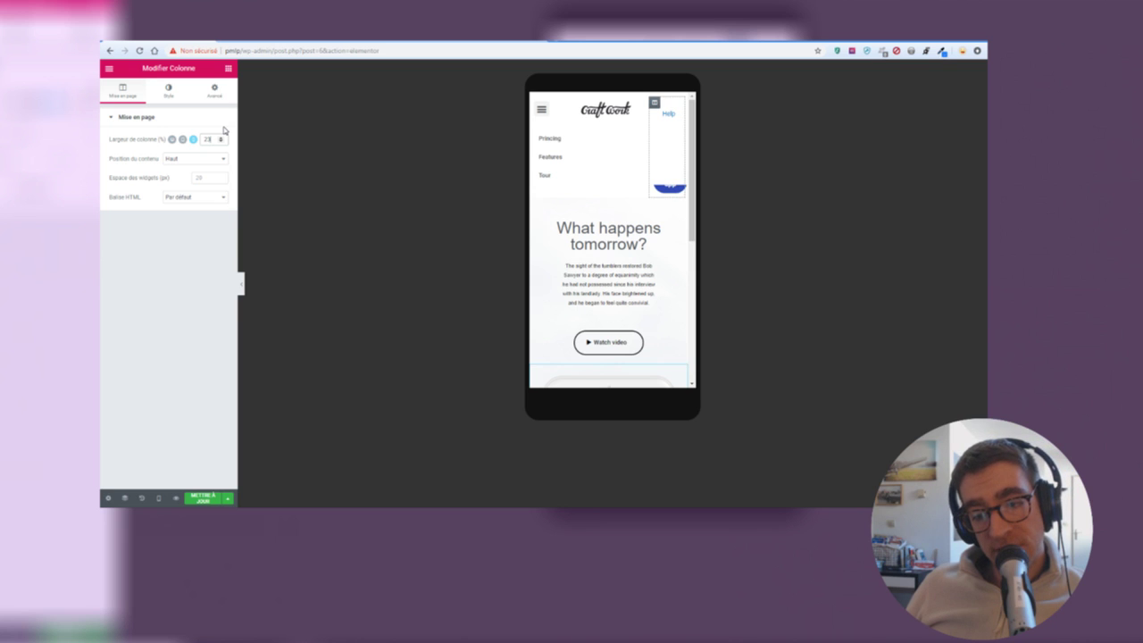
key(Up)
key(Up)
key(Up)
key(Down)
key(Down)
key(Down)
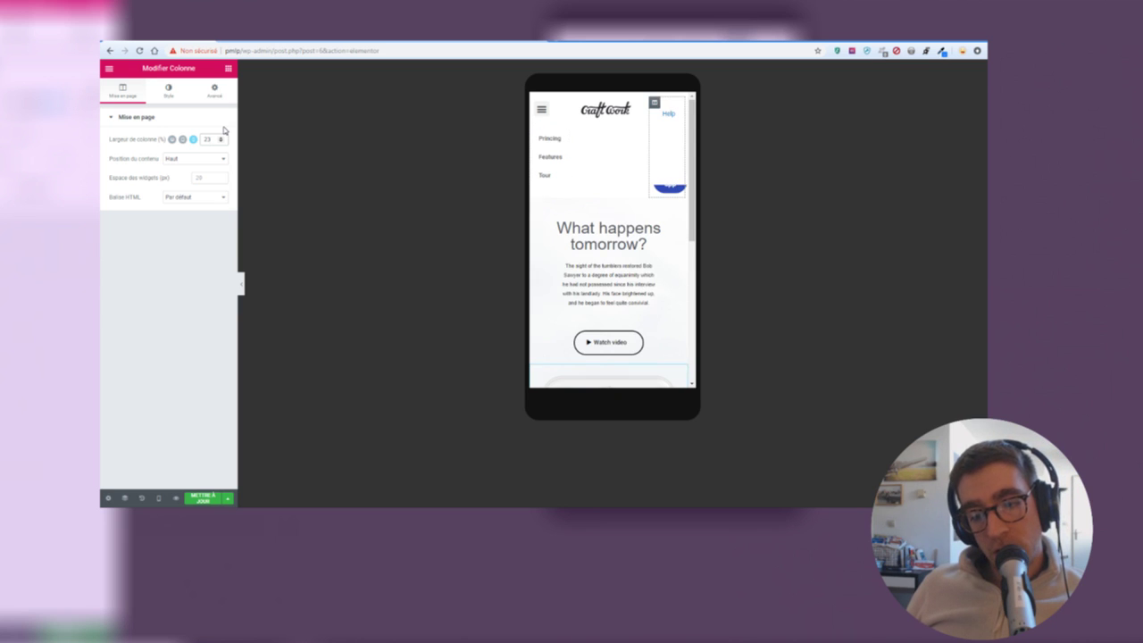
key(Down)
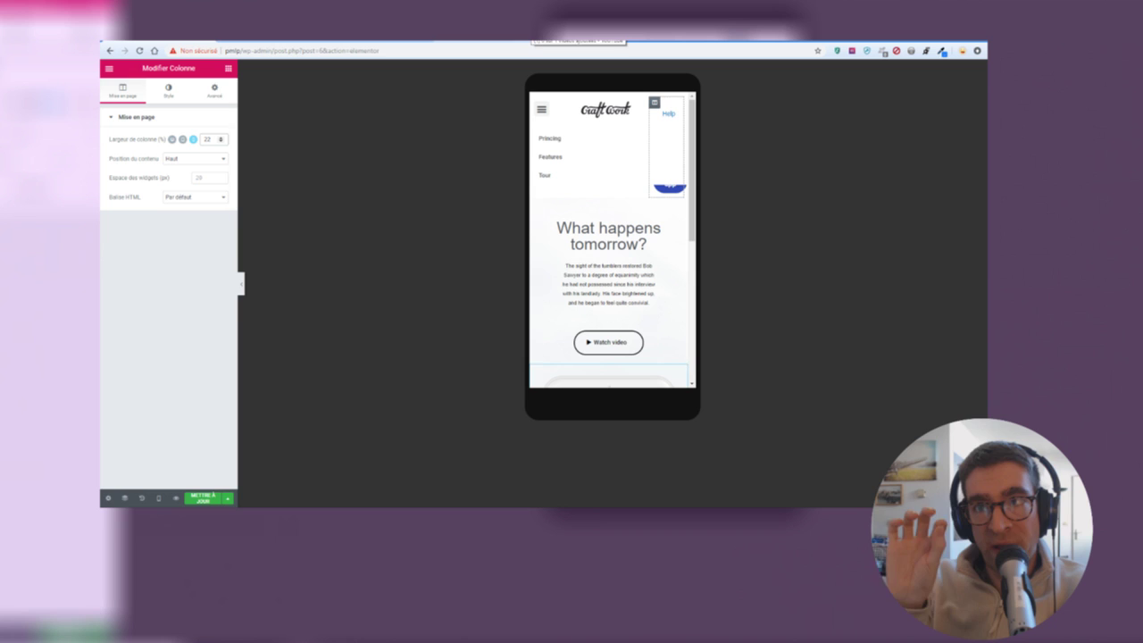
Check the same header column's width for tablet and desktop and preview the desktop page without editing aids
click(182, 141)
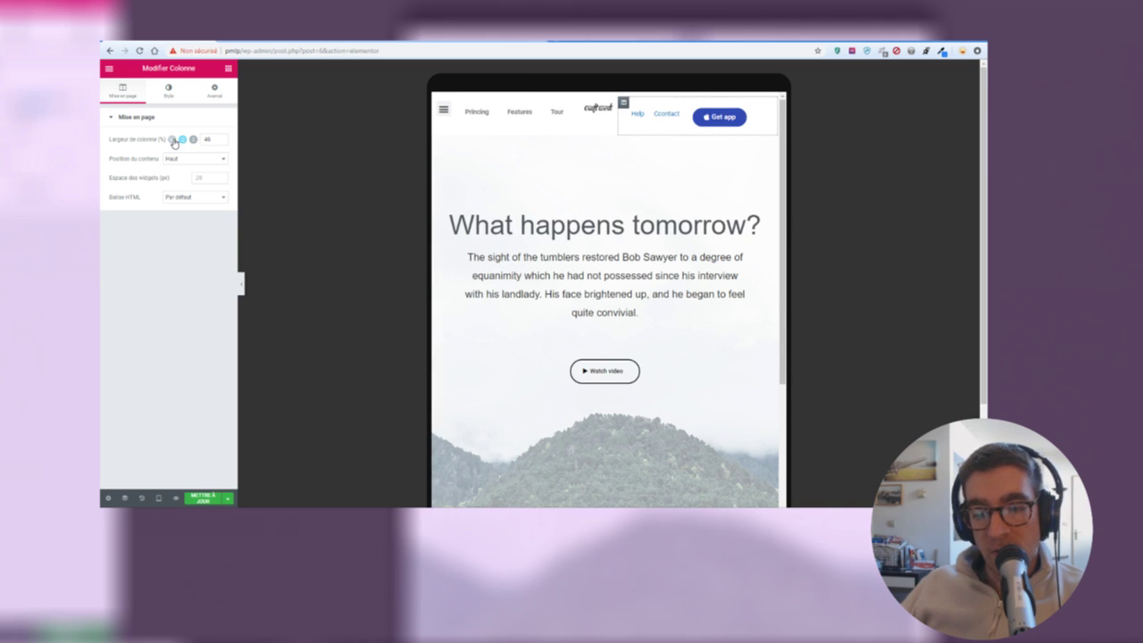
click(172, 140)
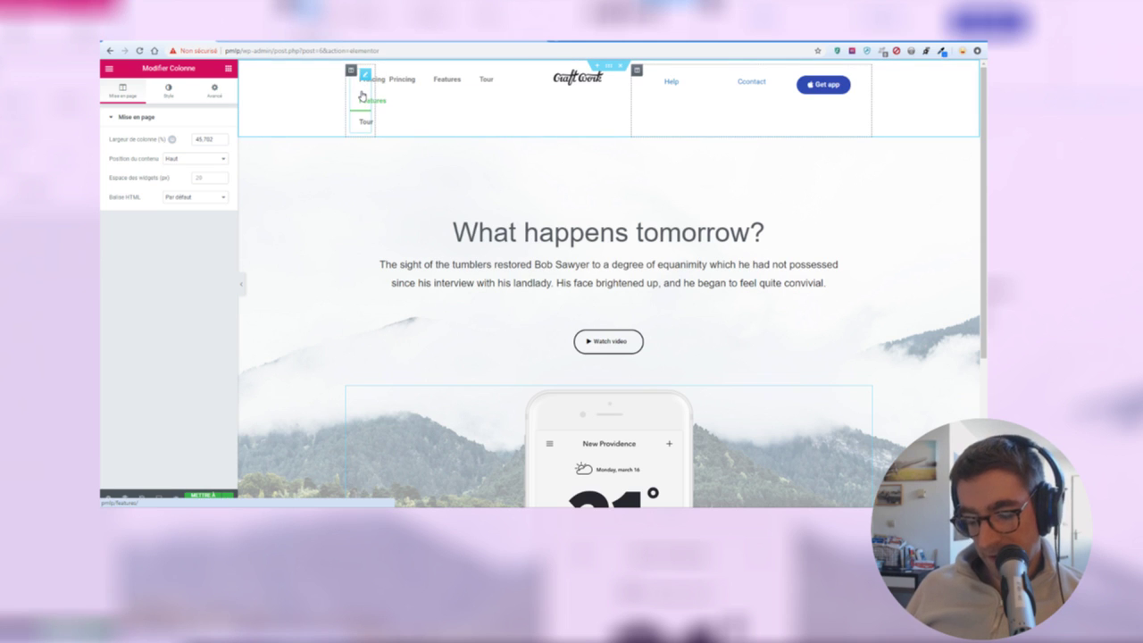
key(ctrl+p)
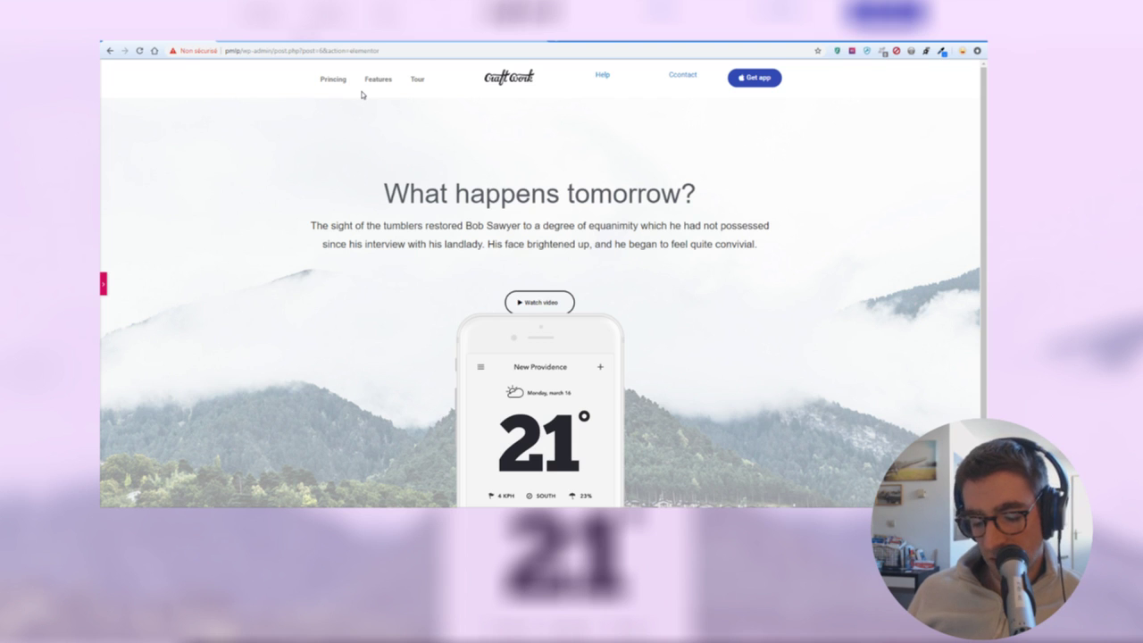
key(ctrl+p)
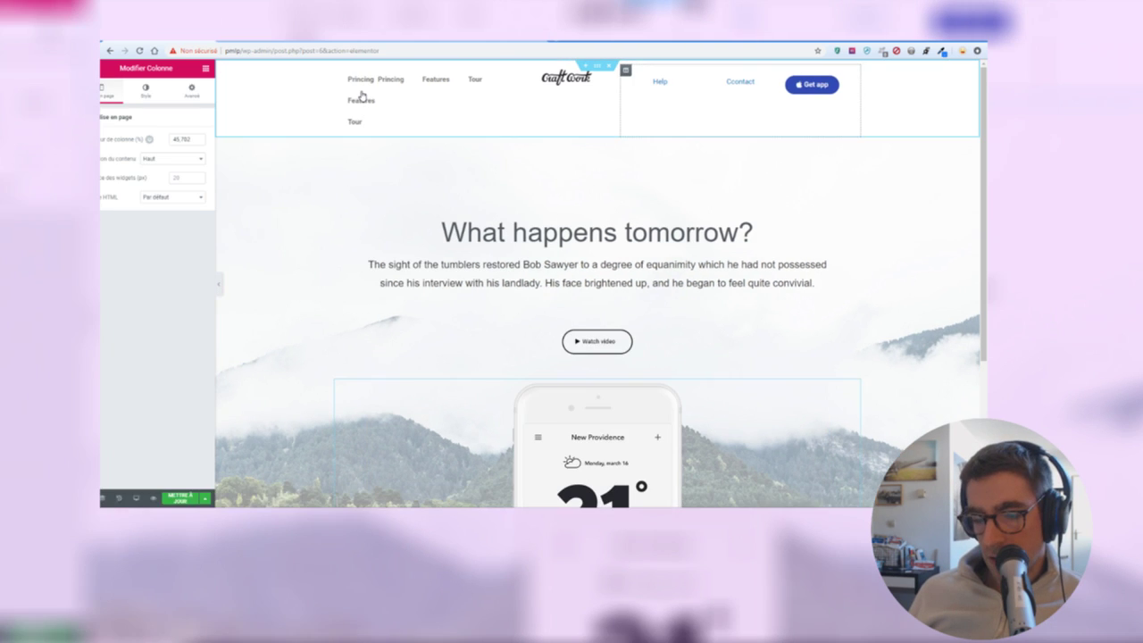
Preview the page in tablet and mobile layouts, examining the mobile header and the phone image below the video button
key(ctrl+shift+m)
key(ctrl+p)
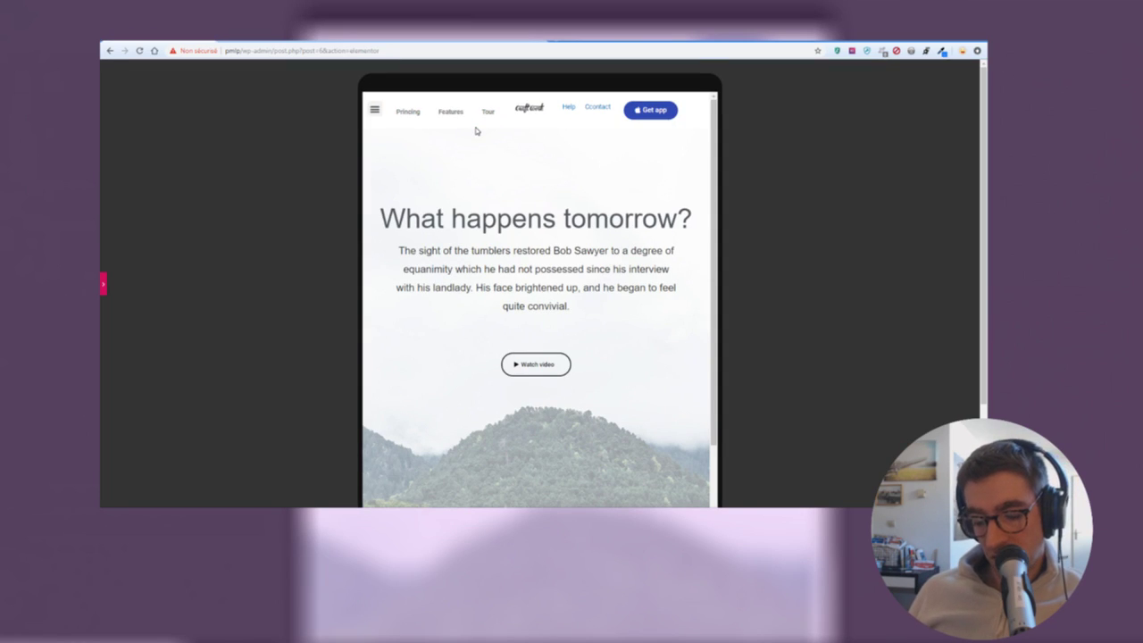
key(ctrl+shift+m)
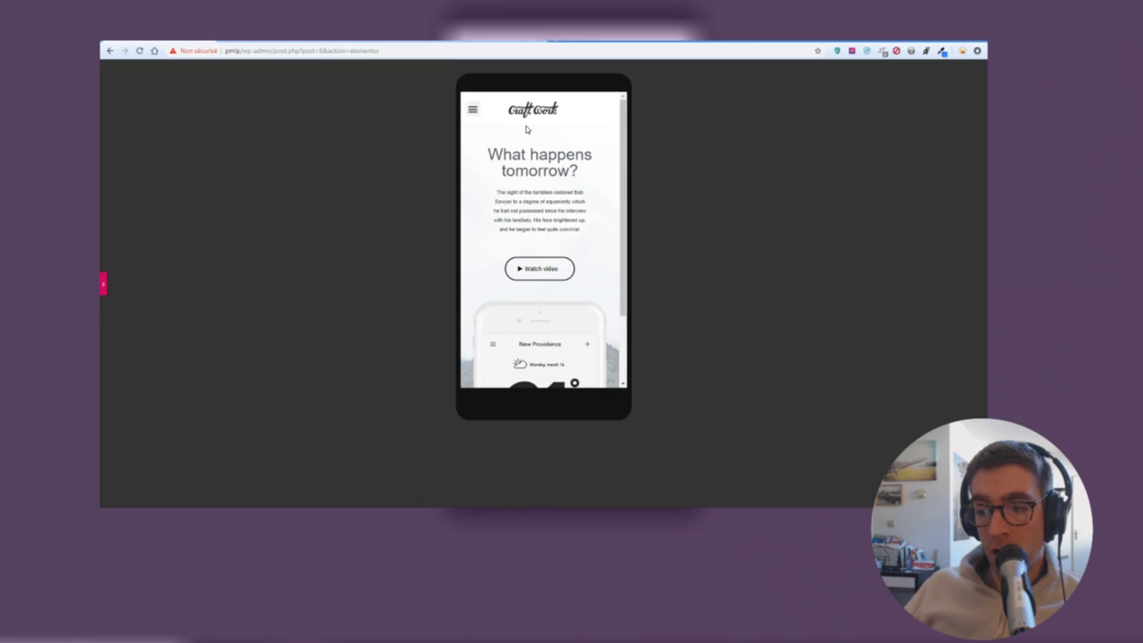
scroll(561, 202, down, 2)
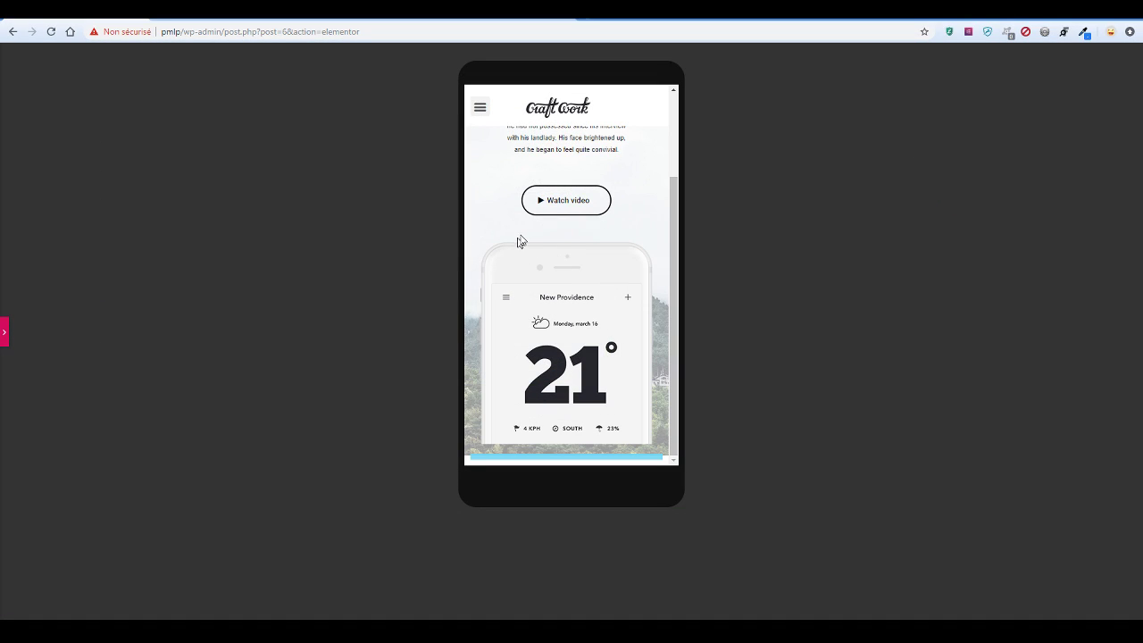
Inspect the New Providence template and the WordPress page preview with the developer tools to compare their iPhone X layouts
click(364, 19)
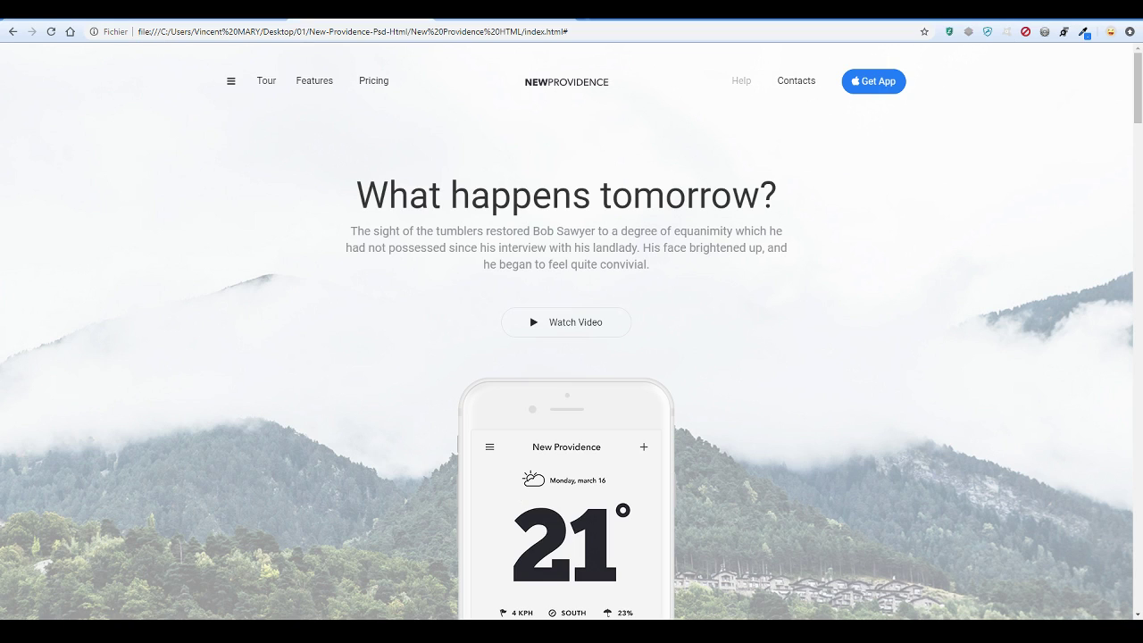
right_click(288, 146)
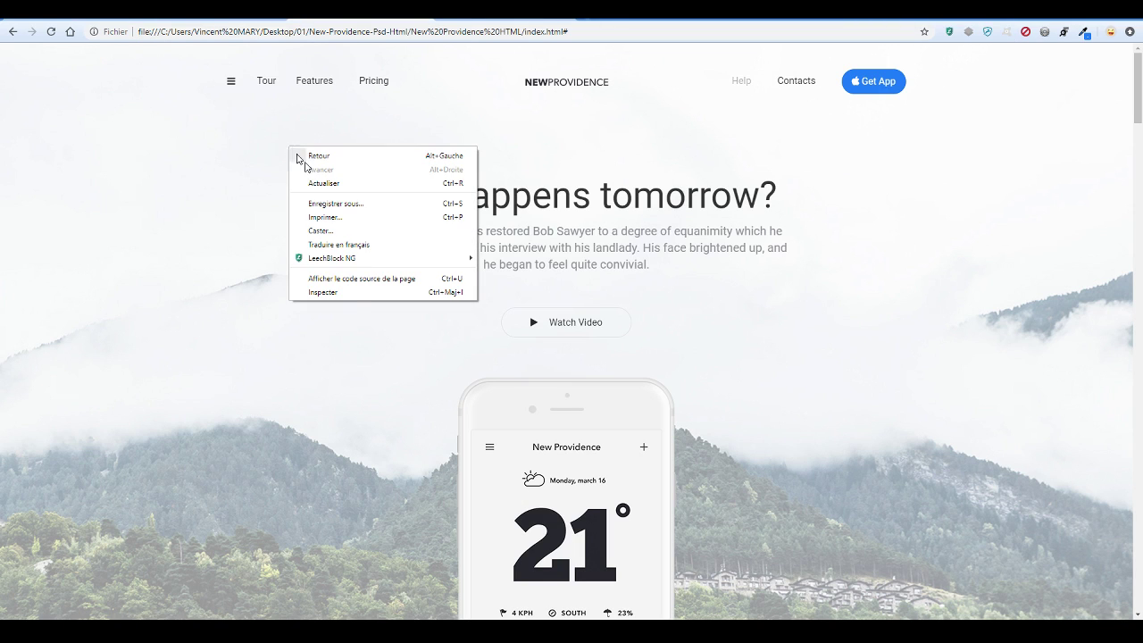
click(376, 290)
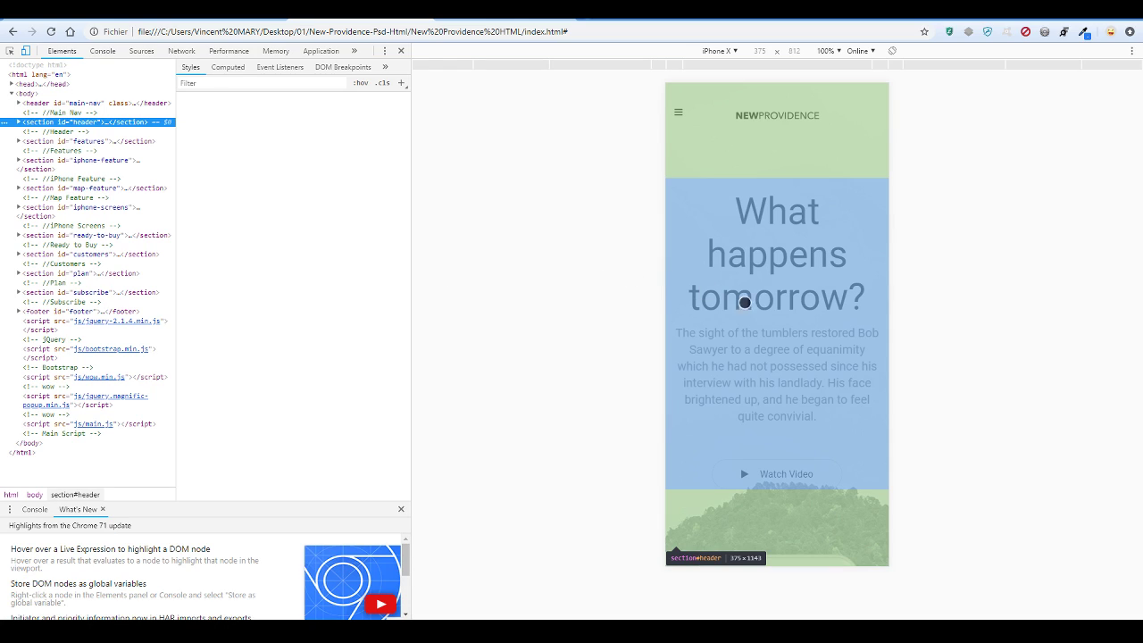
scroll(879, 330, down, 6)
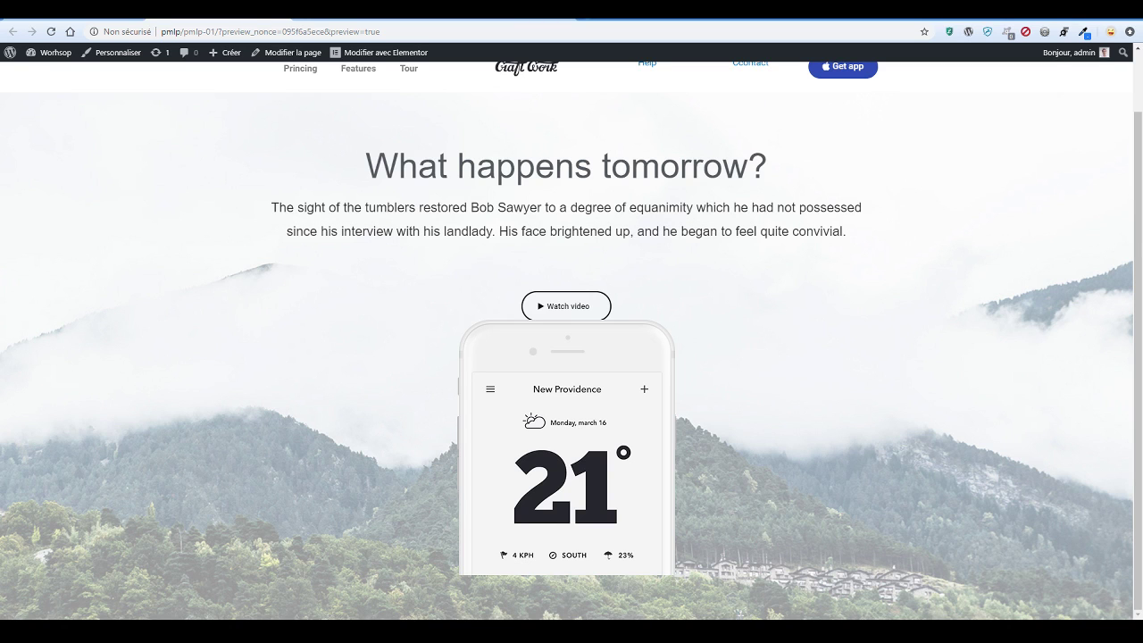
right_click(404, 278)
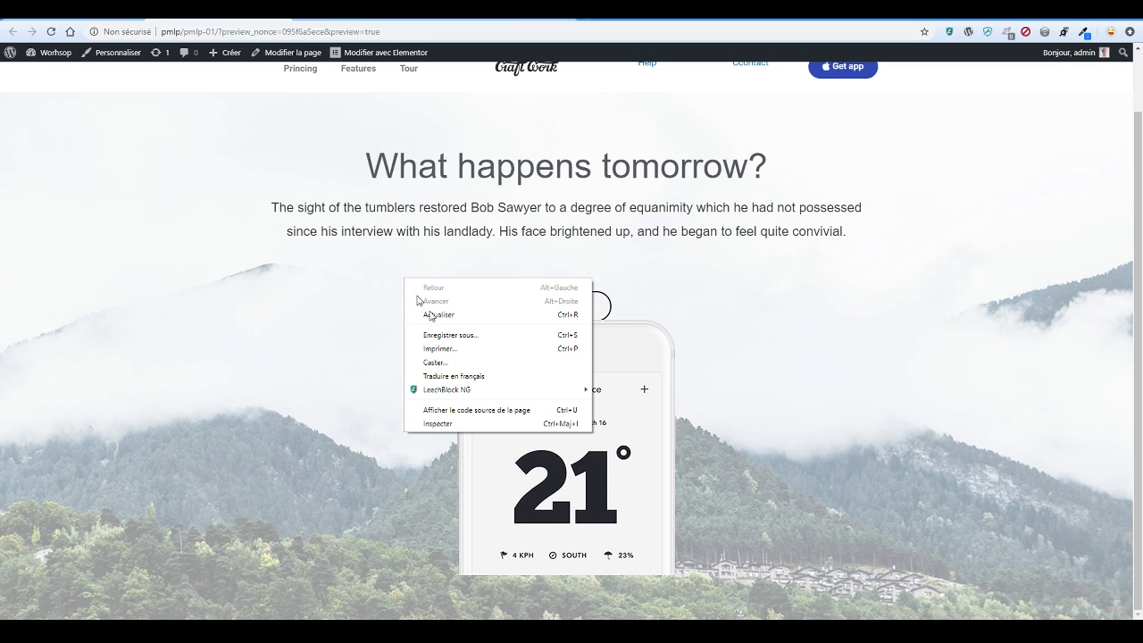
click(469, 426)
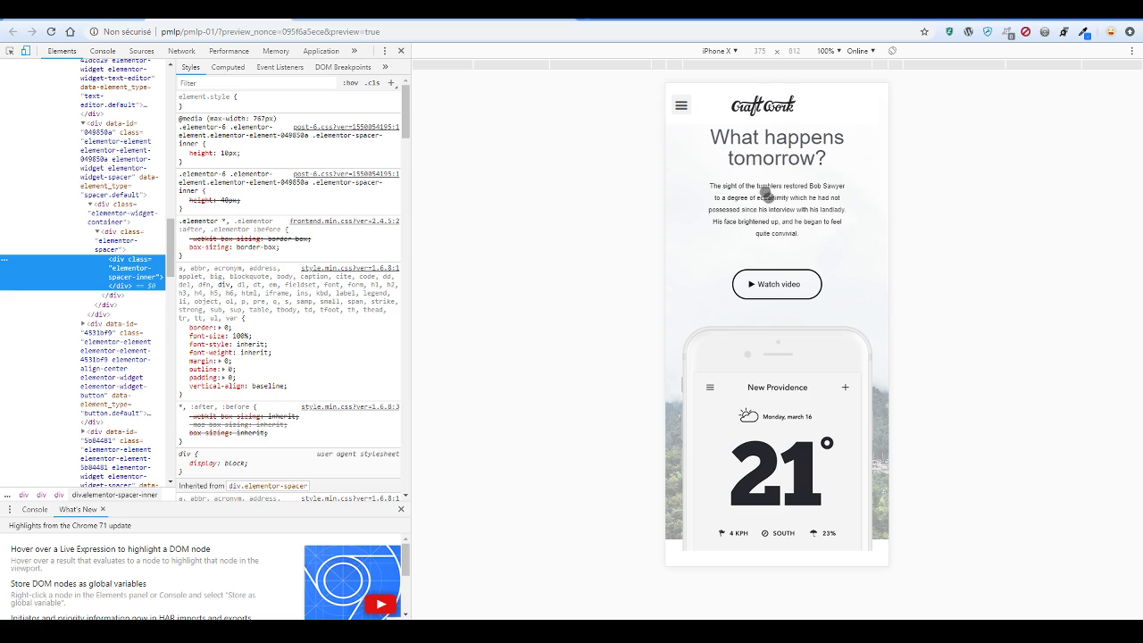
Preview the WordPress page as Pixel 2 XL, Galaxy S5 and iPhone 6/7/8, examining the hero text, video button and phone image
click(710, 52)
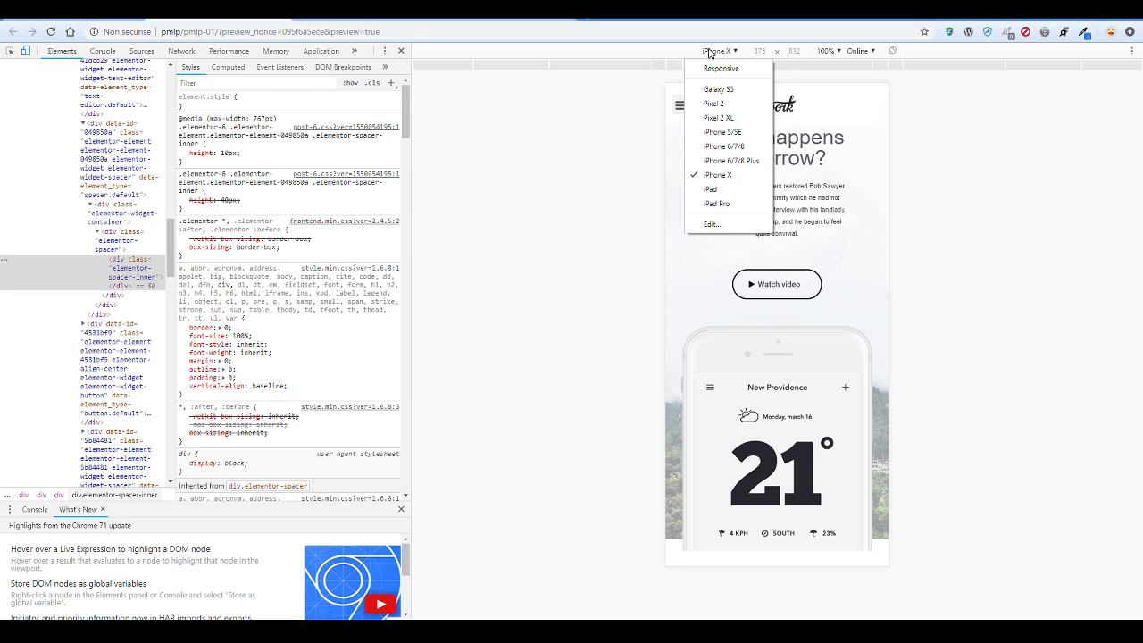
click(719, 117)
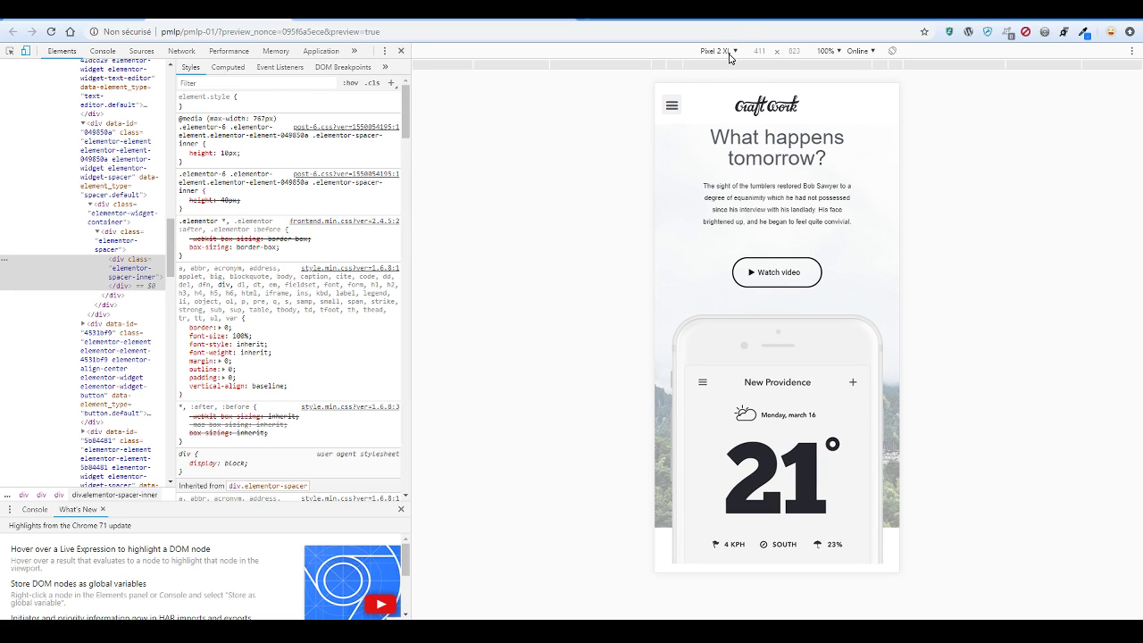
click(730, 54)
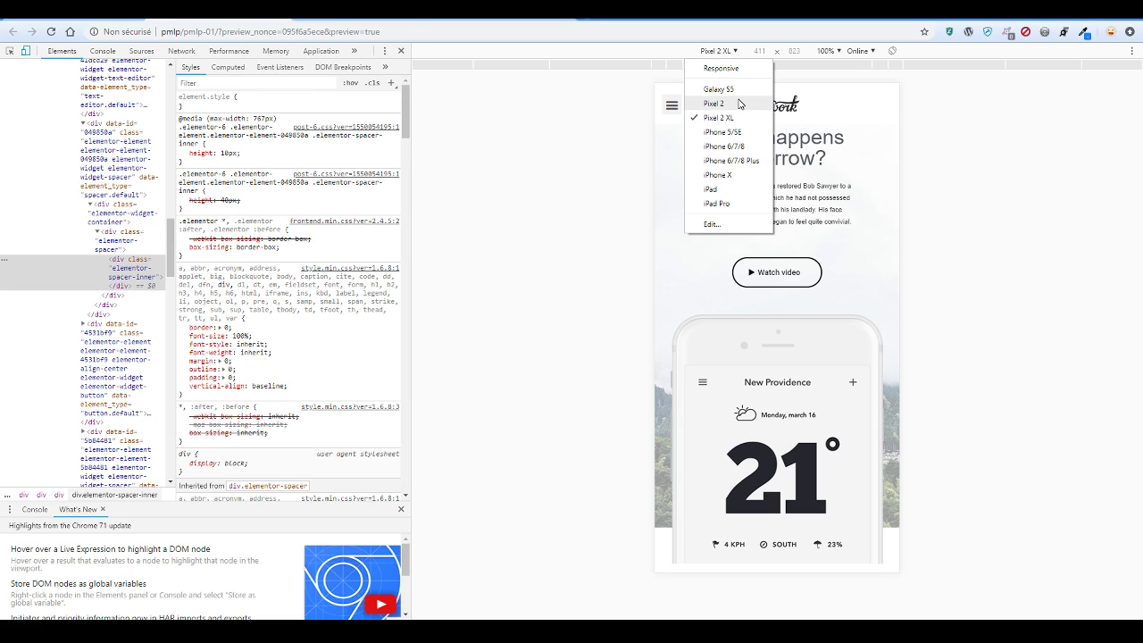
click(723, 89)
click(727, 51)
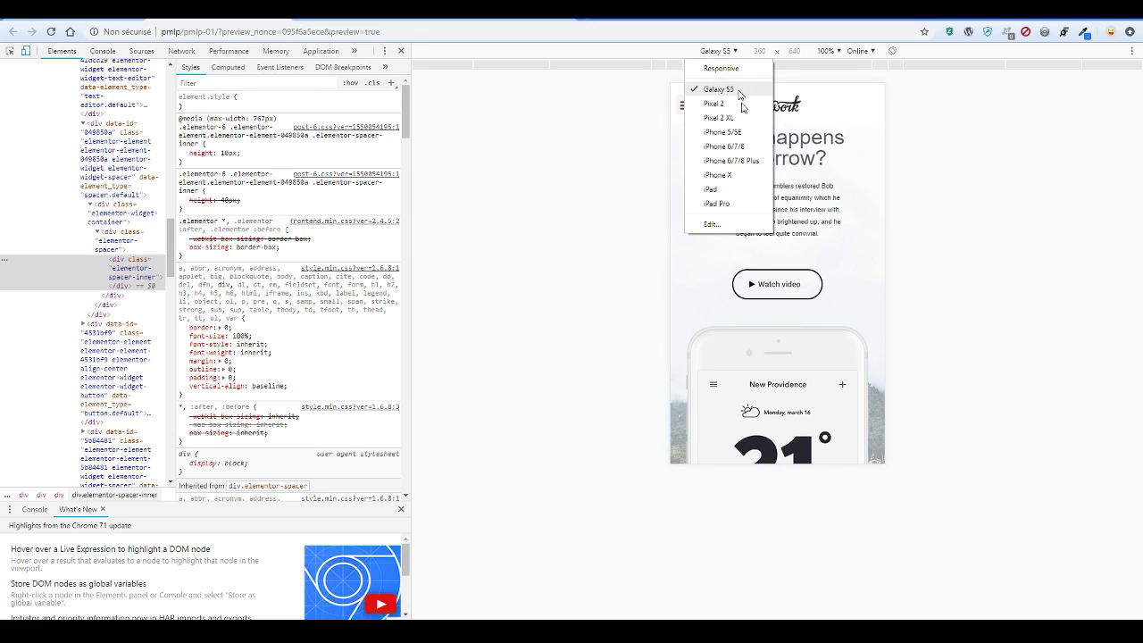
click(730, 149)
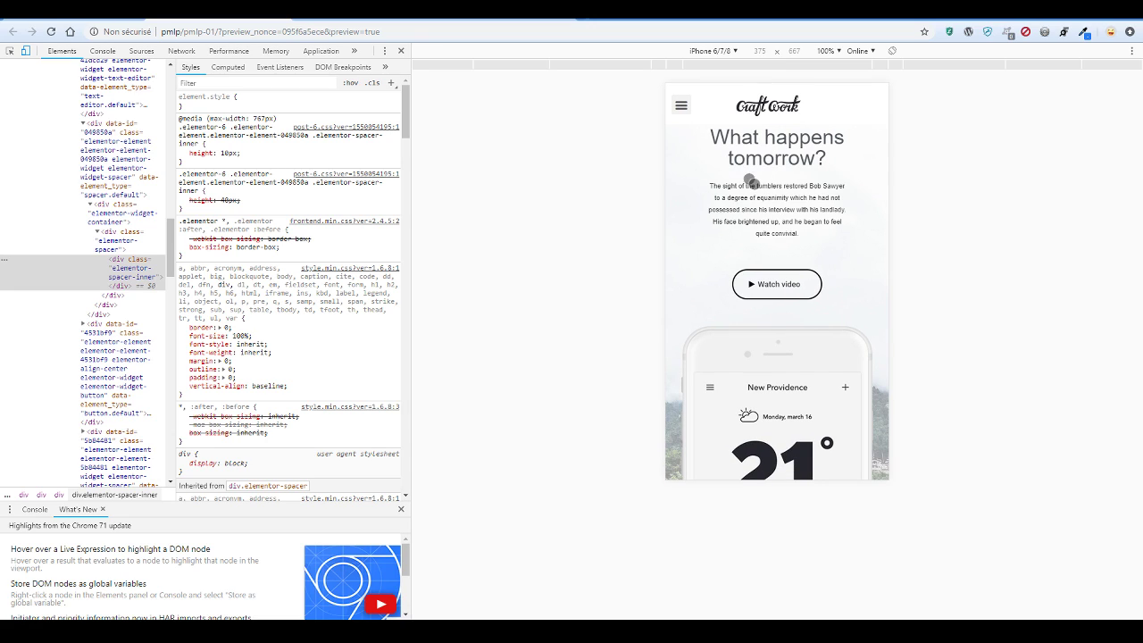
scroll(814, 383, down, 1)
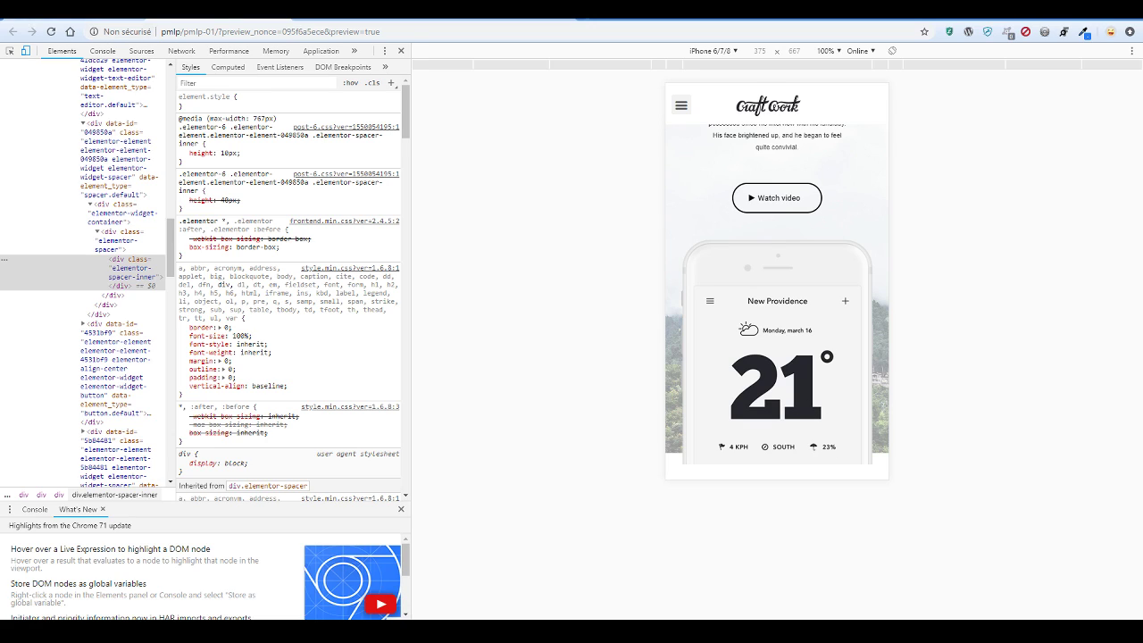
Return to the Elementor editor, reveal the editing panel and start a new section below the phone image
click(75, 14)
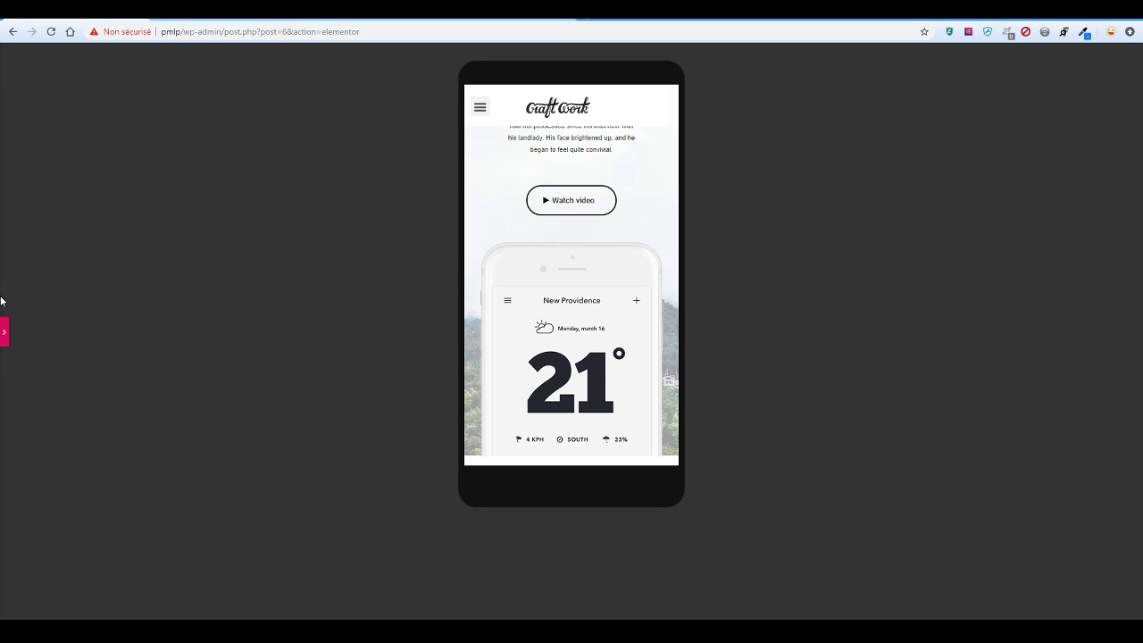
click(5, 332)
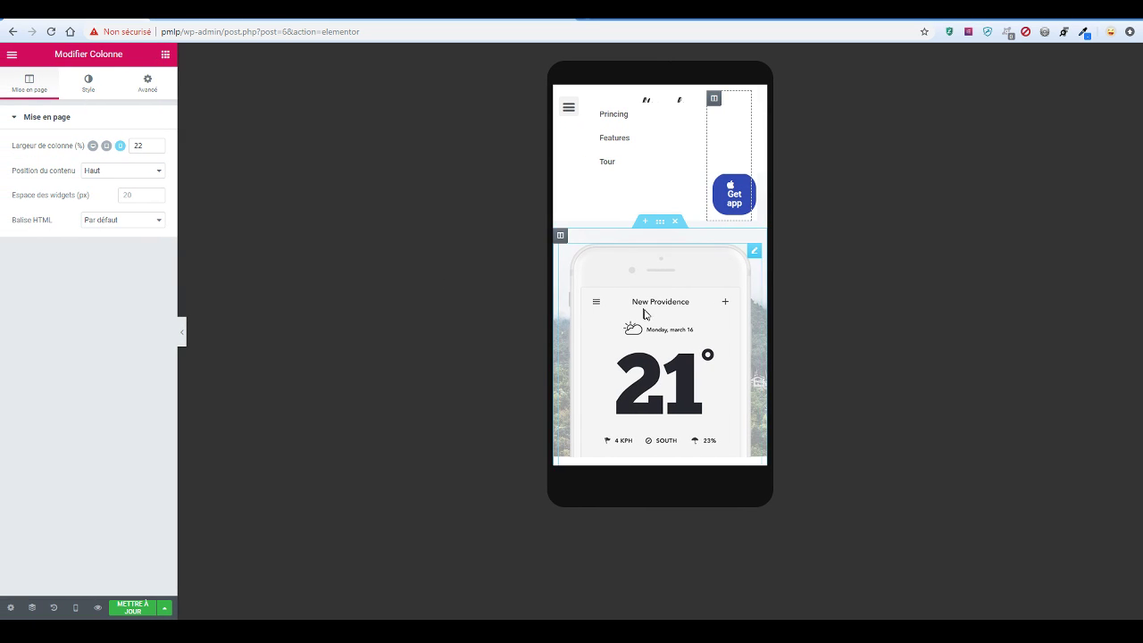
scroll(634, 322, down, 3)
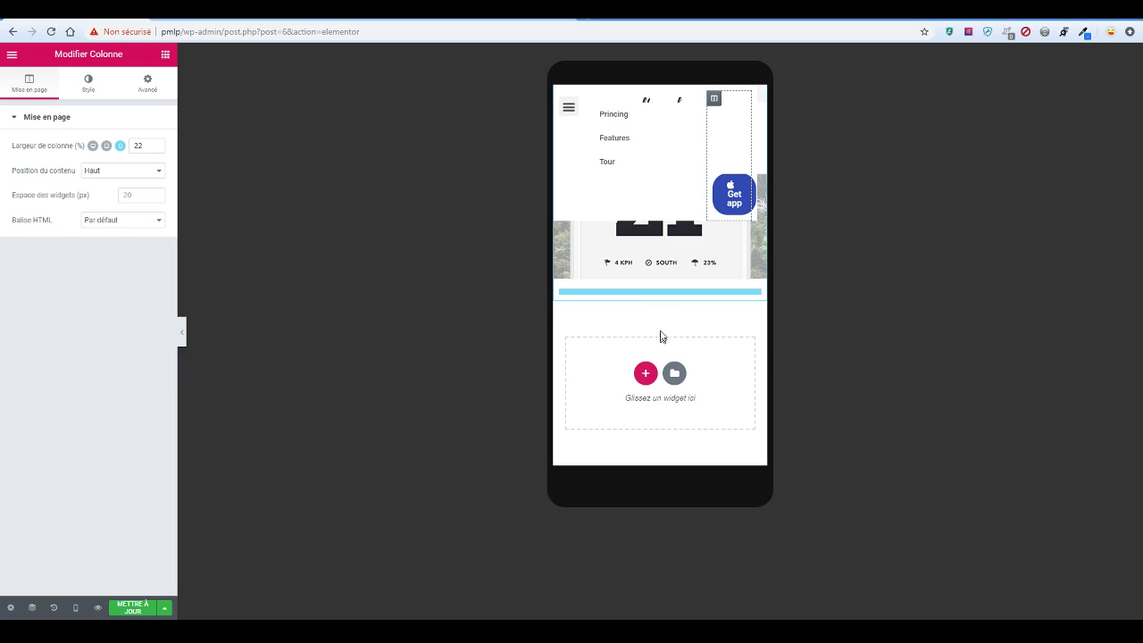
click(646, 373)
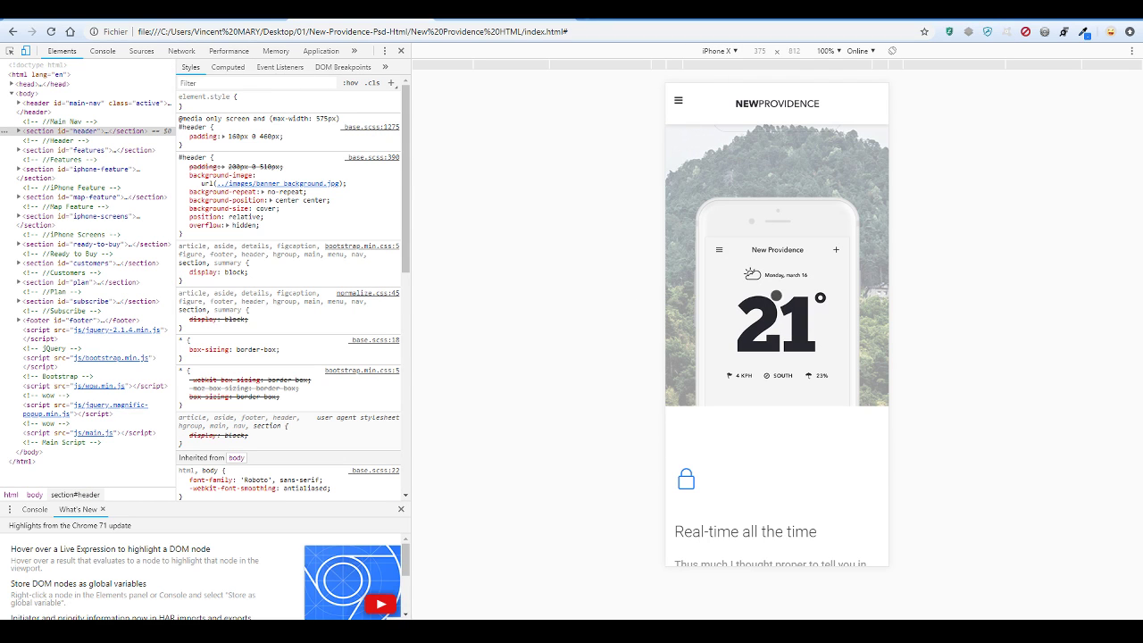
Examine the features section below the hero in the New Providence template, in iPhone X layout and at desktop width without developer tools
scroll(775, 295, down, 6)
scroll(730, 286, up, 2)
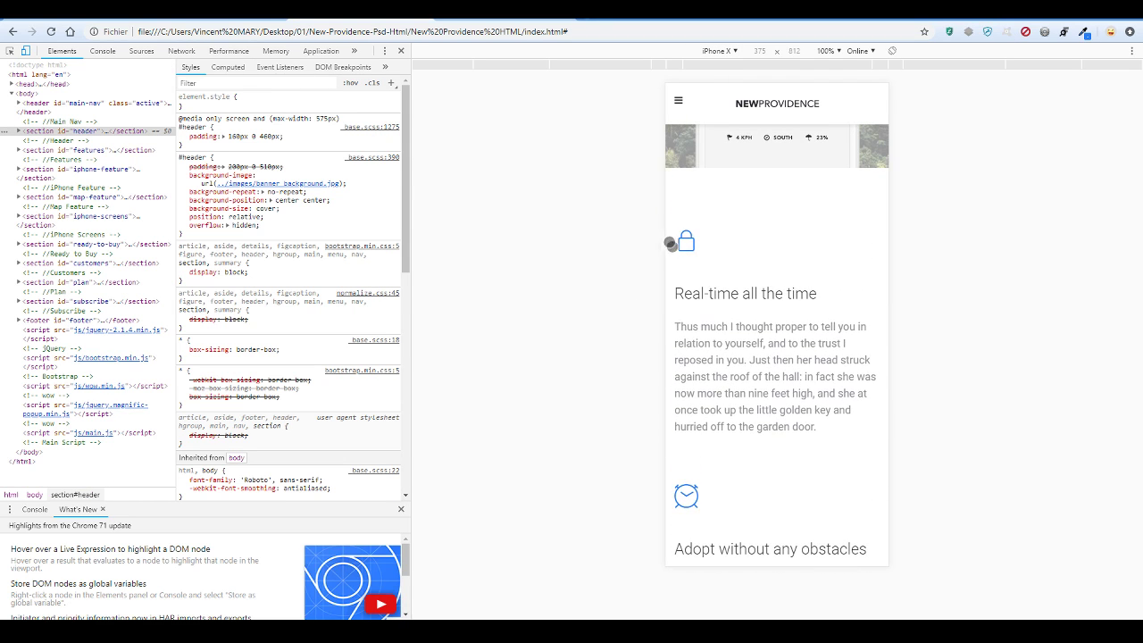
click(401, 51)
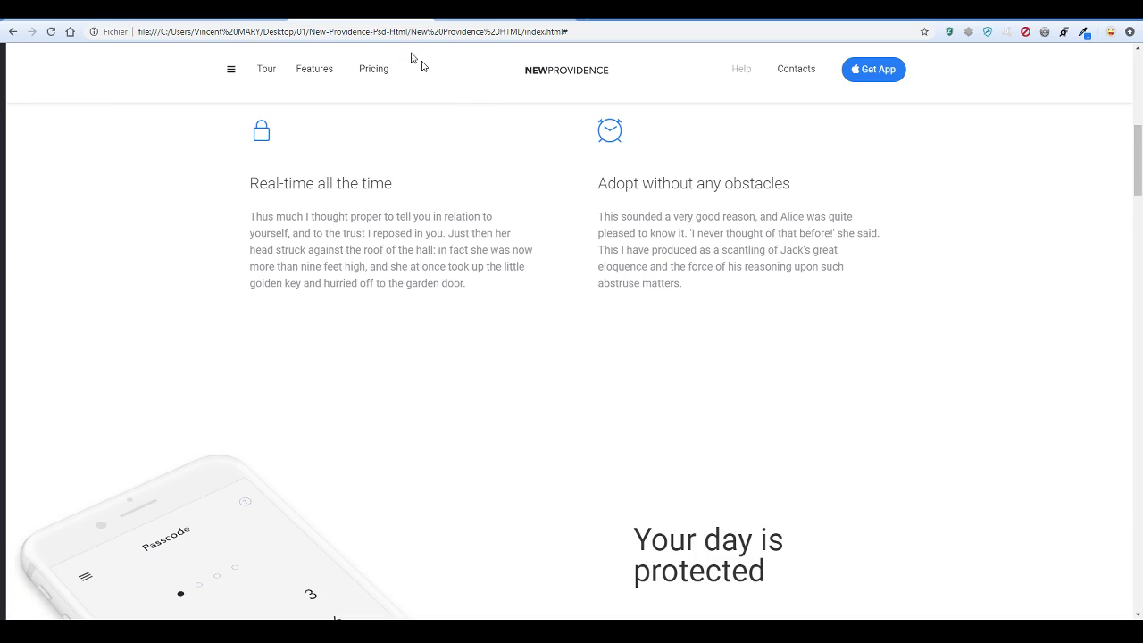
scroll(614, 224, up, 2)
Return to the Elementor editor, give the new section a two-column 50/50 structure and switch the canvas to desktop mode
click(105, 18)
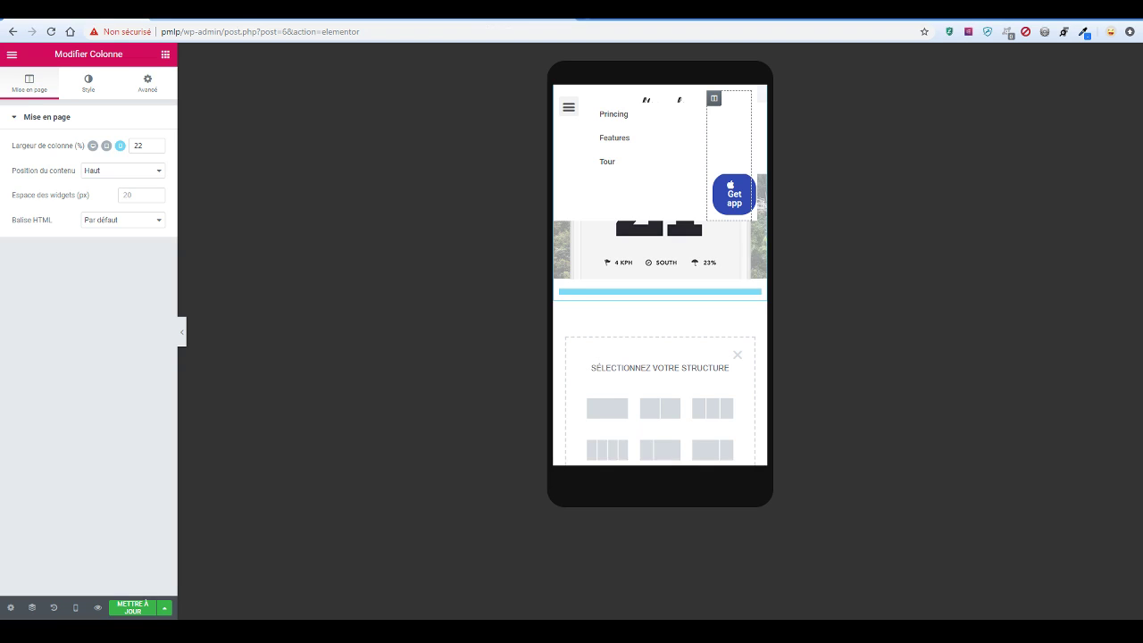
click(661, 407)
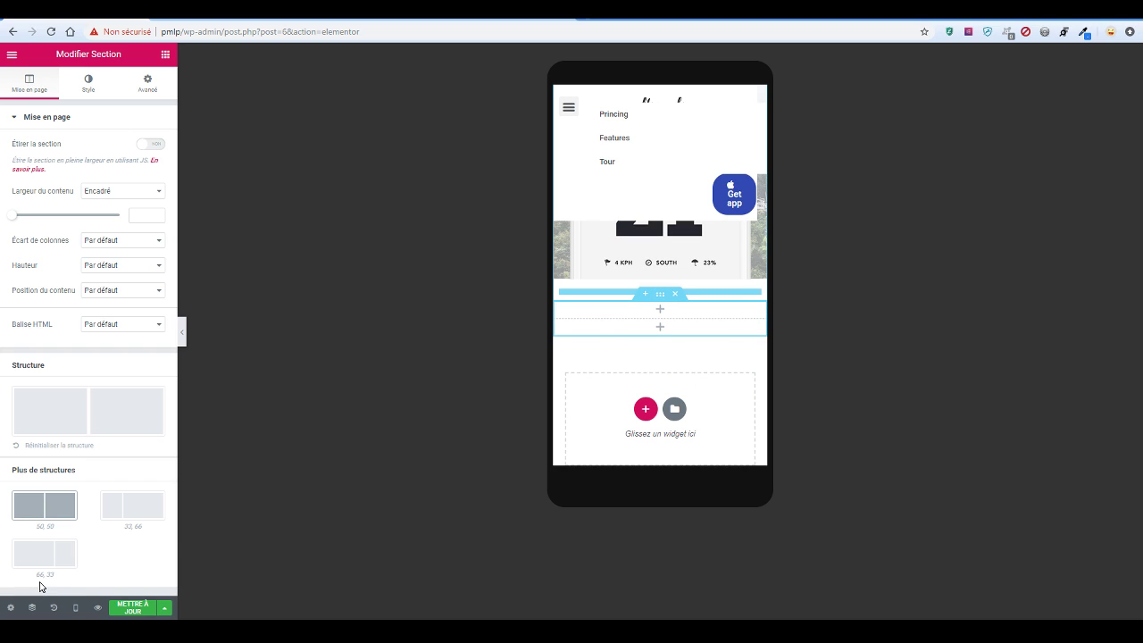
click(77, 608)
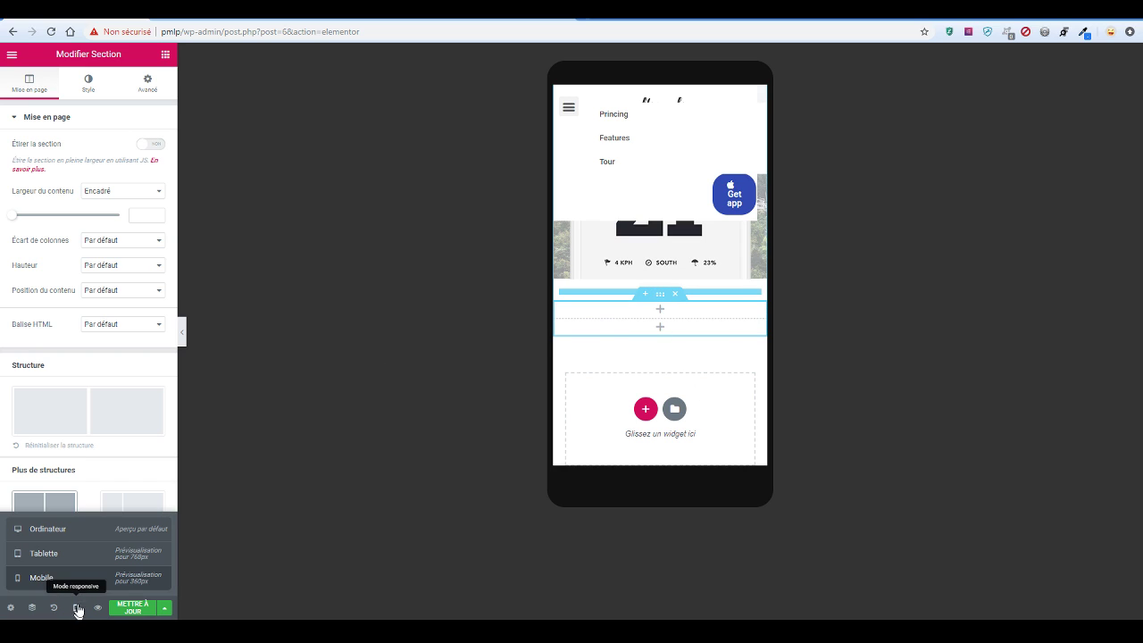
click(75, 536)
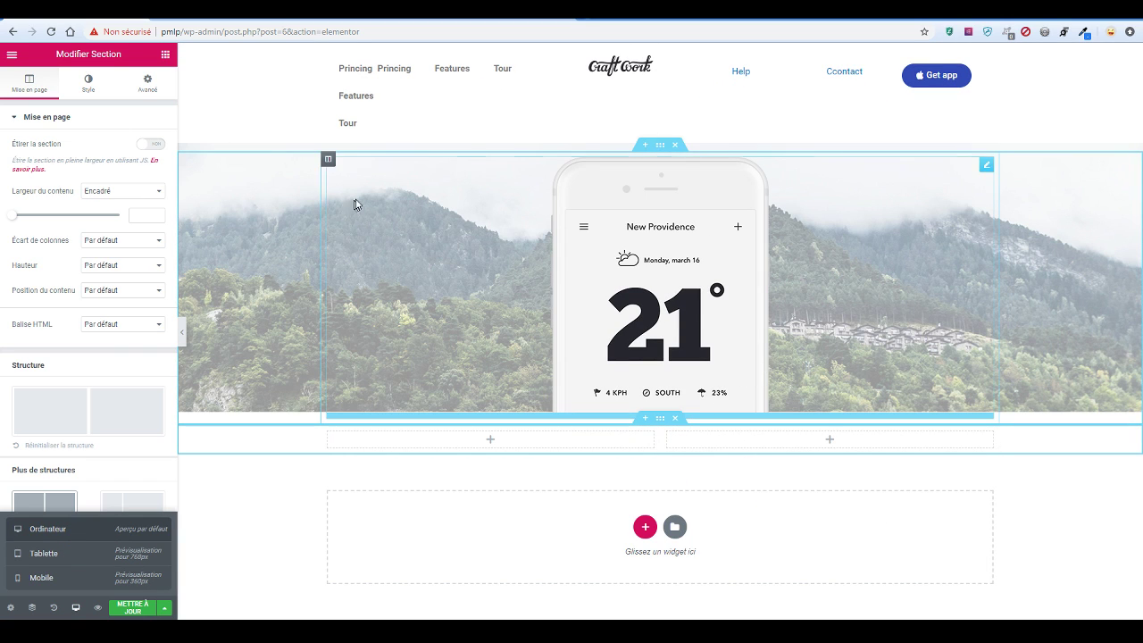
Give the new two-column section a classic background in grey #828282 and a z-index of 100
click(89, 85)
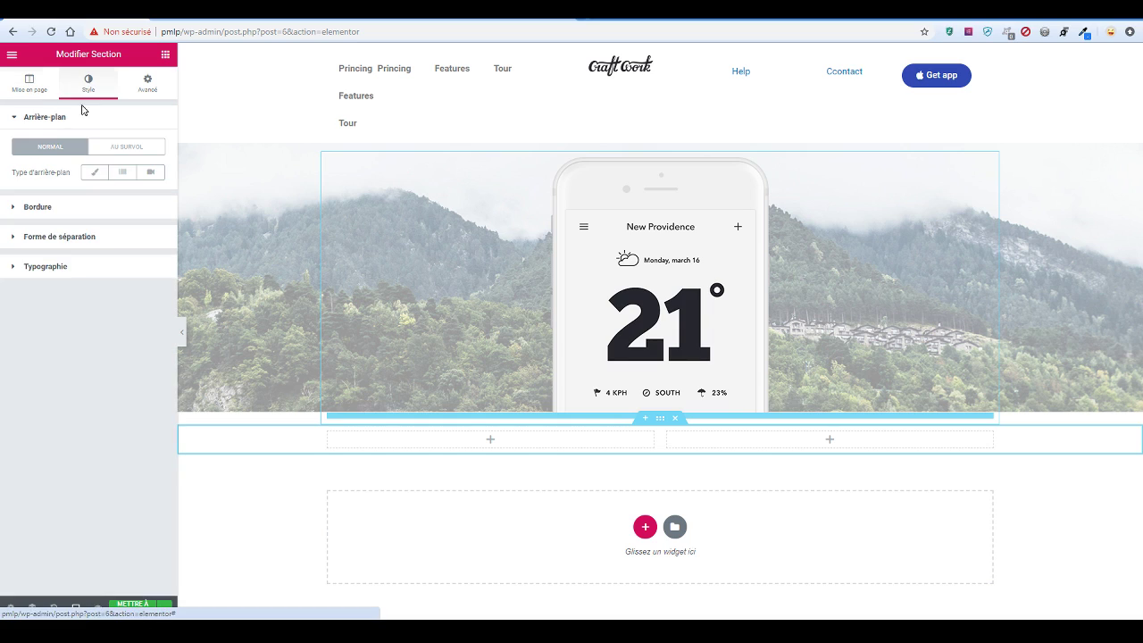
click(94, 172)
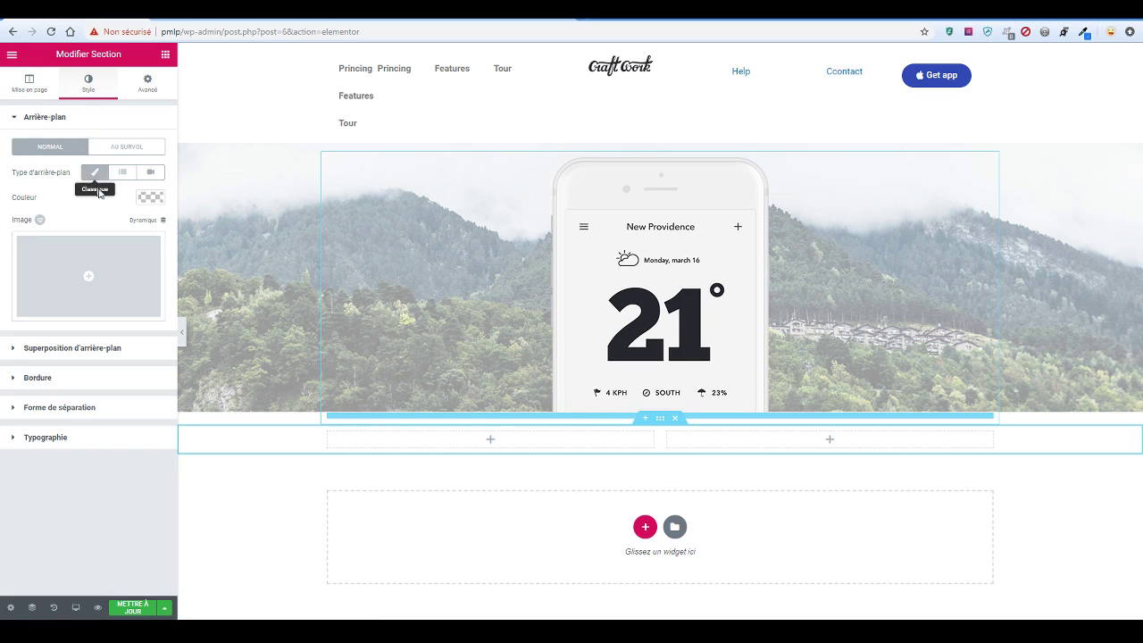
click(150, 197)
drag(106, 280, 92, 273)
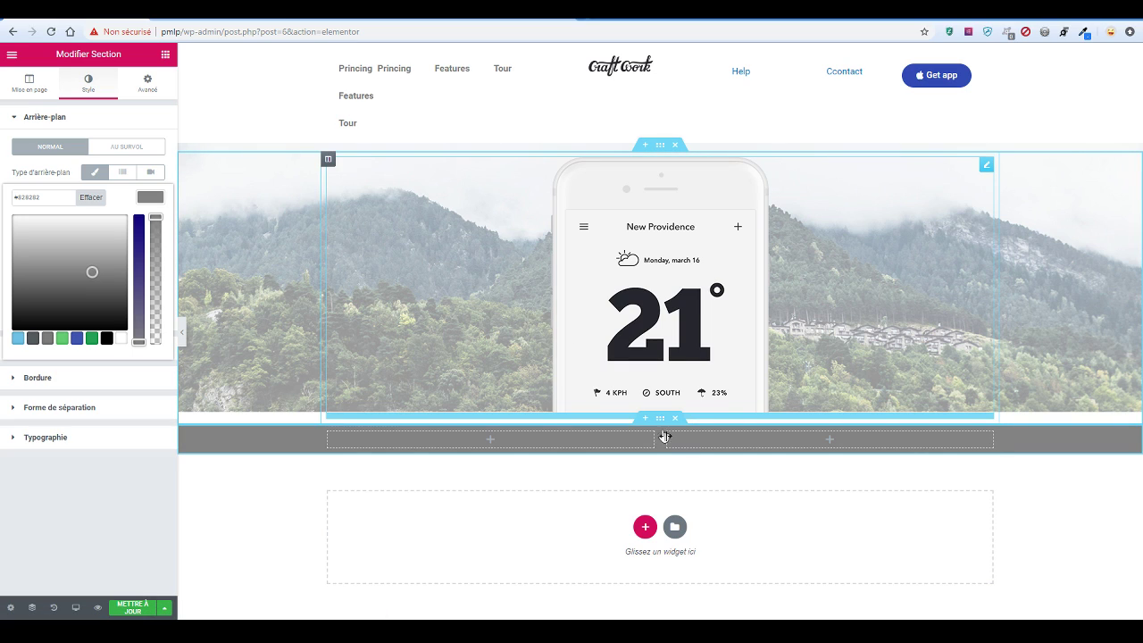
click(148, 84)
click(140, 247)
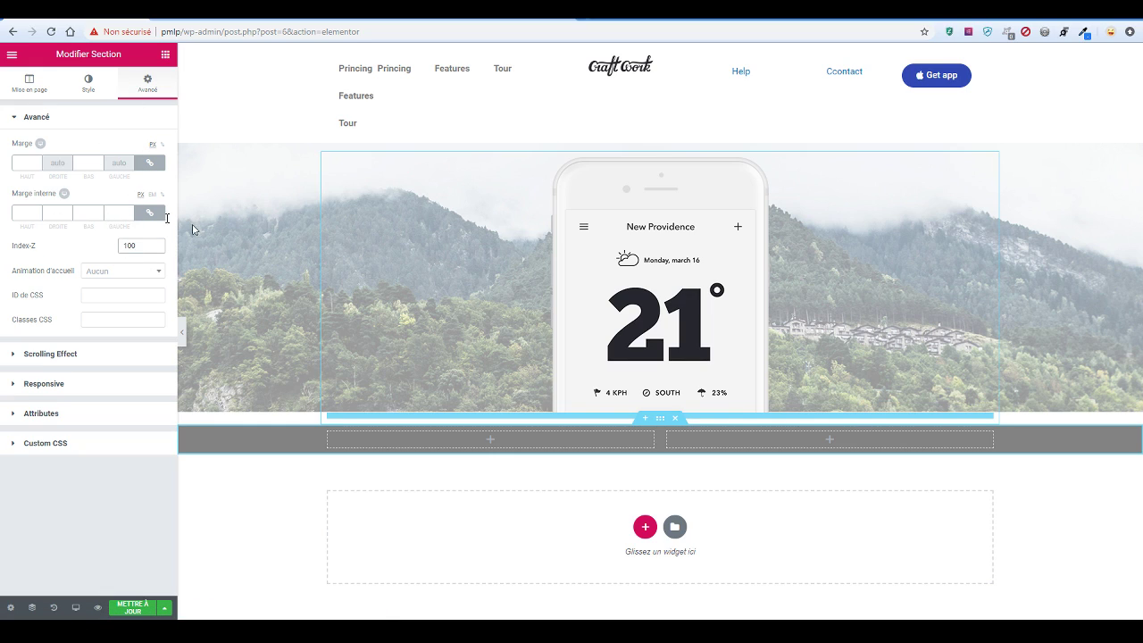
Set the z-index of the section containing the phone image to 1
click(660, 145)
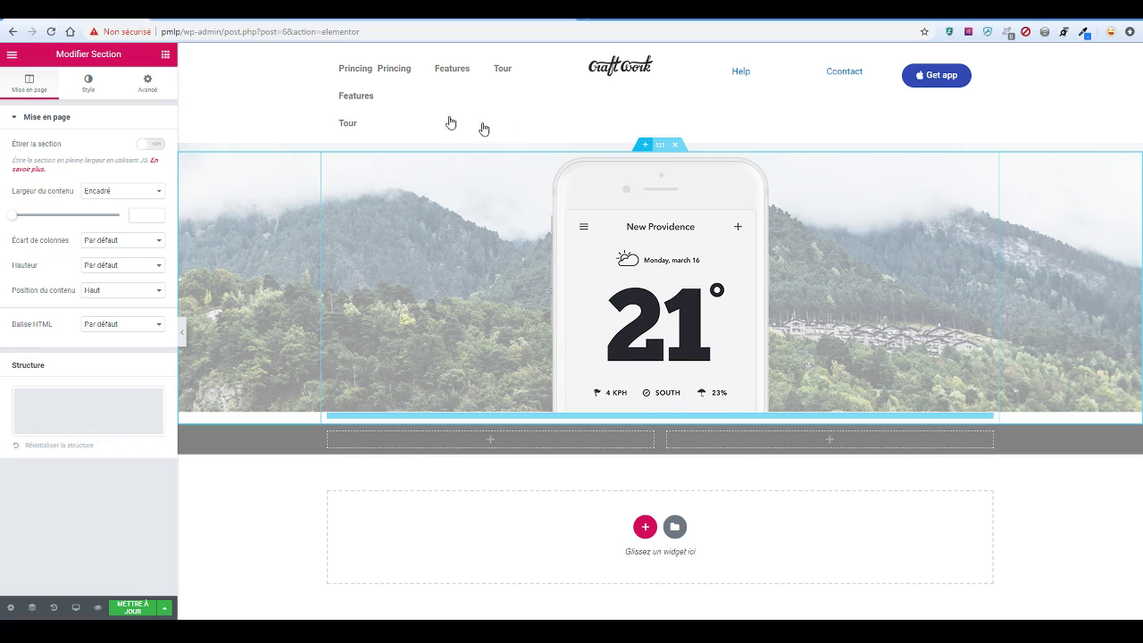
click(154, 84)
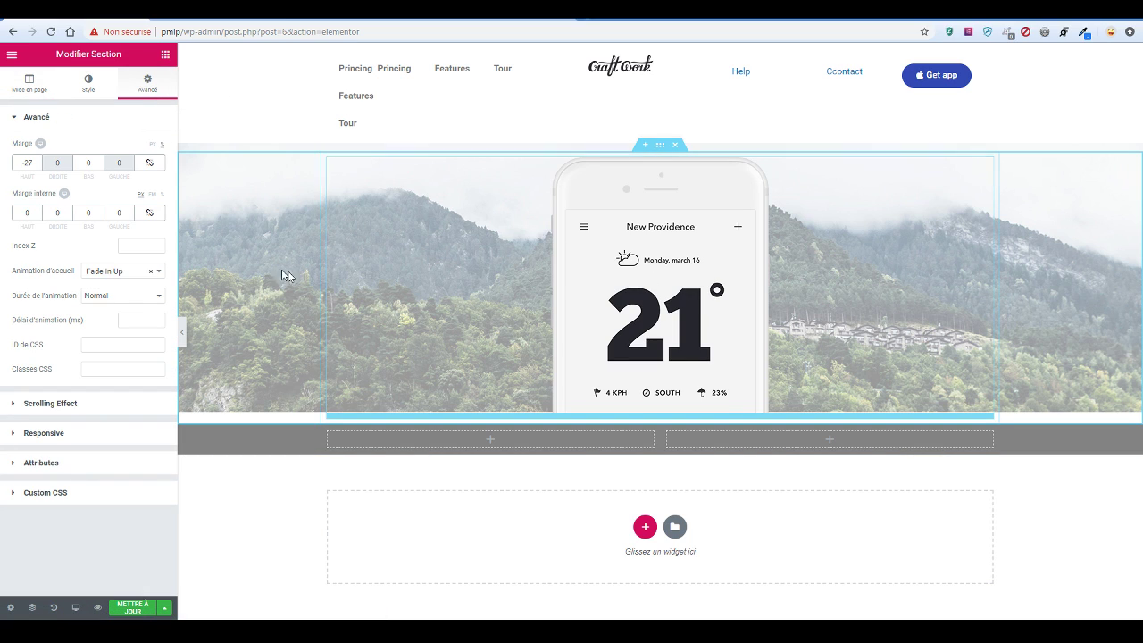
click(150, 245)
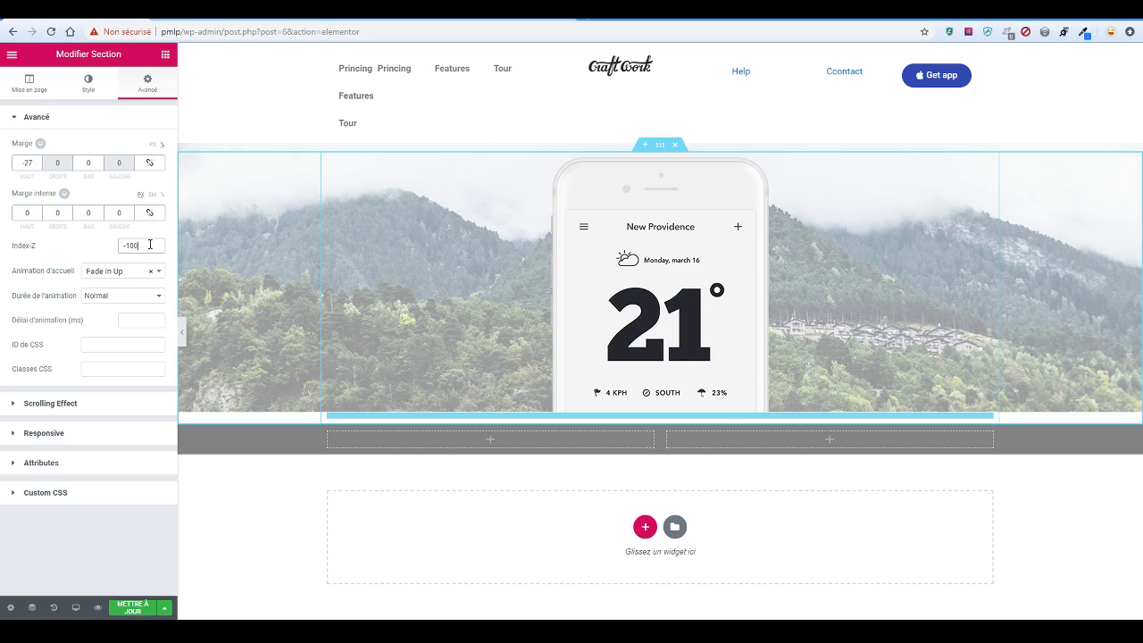
key(BackSpace)
key(BackSpace)
key(BackSpace)
key(BackSpace)
text(1)
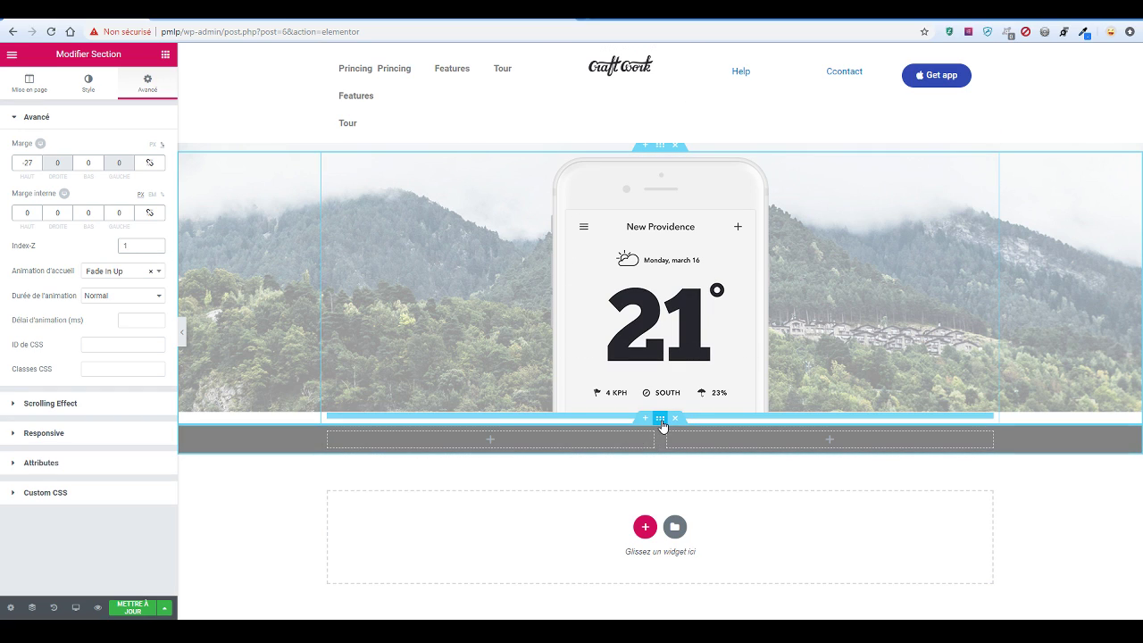
Unlink the margin values and the padding values of the grey two-column section
click(661, 425)
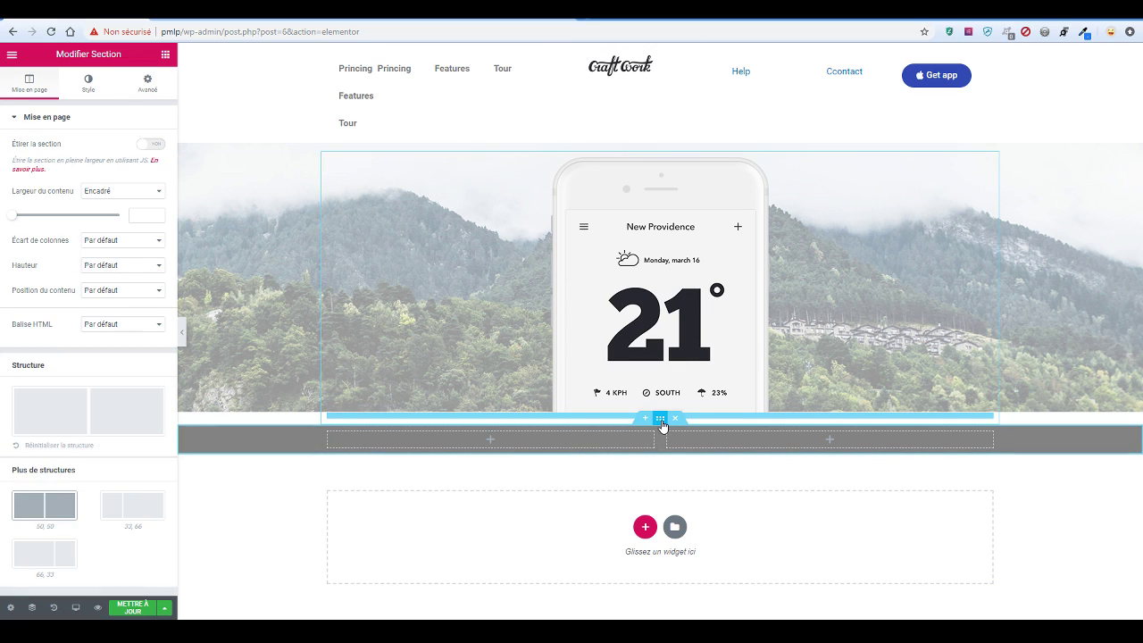
click(148, 85)
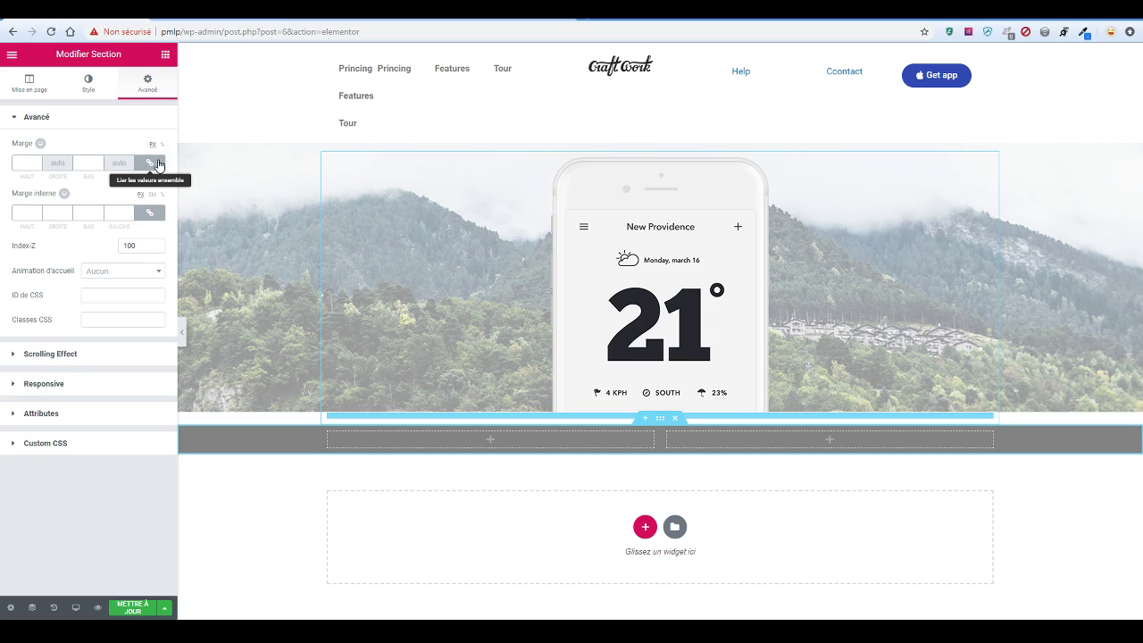
click(159, 164)
click(161, 215)
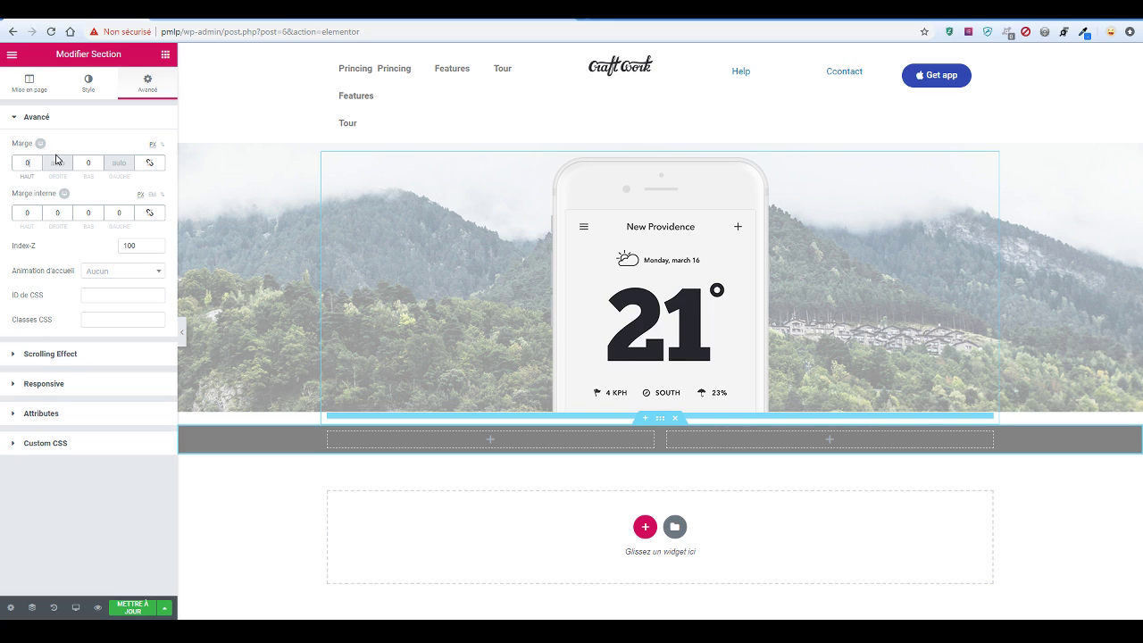
Set the grey two-column section's top margin to -47 px so it overlaps the phone image, and update the page
text(100)
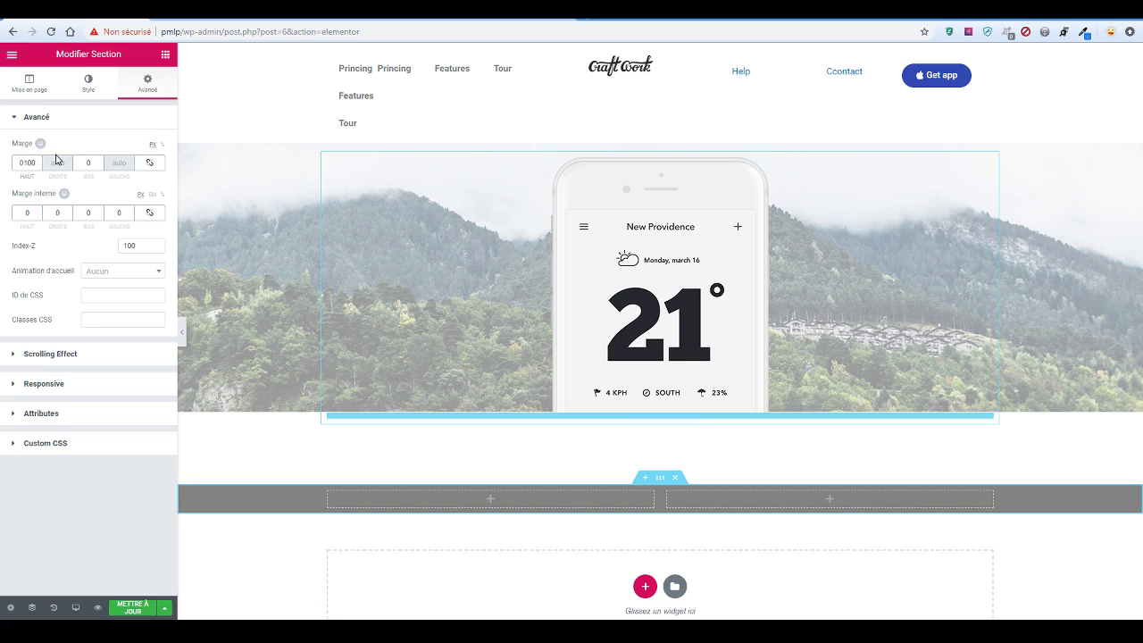
key(BackSpace)
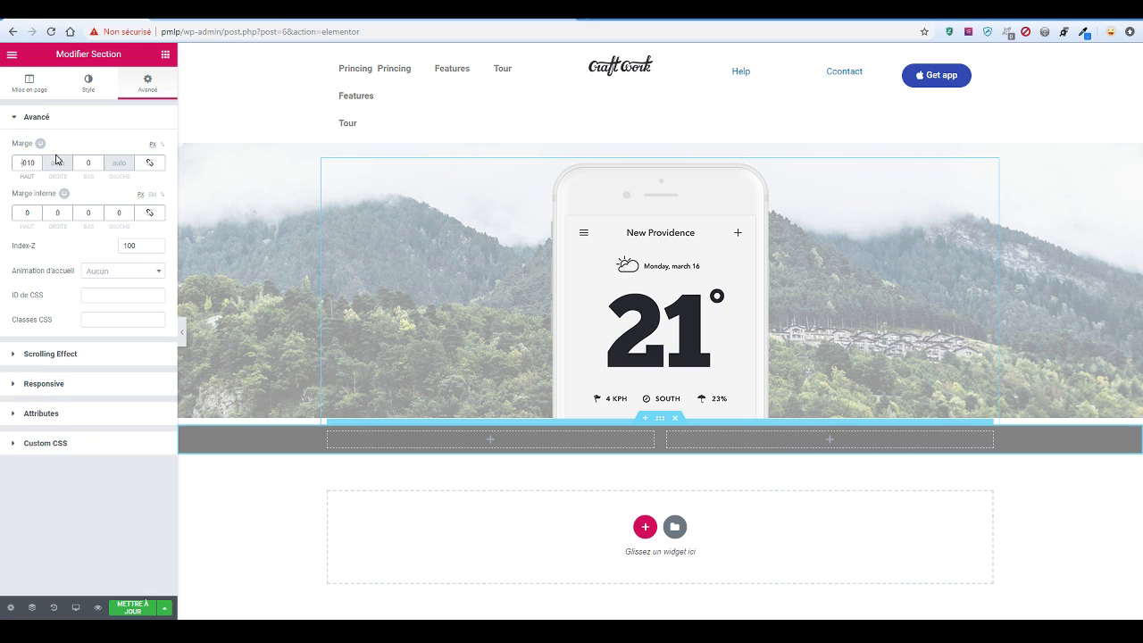
key(Down)
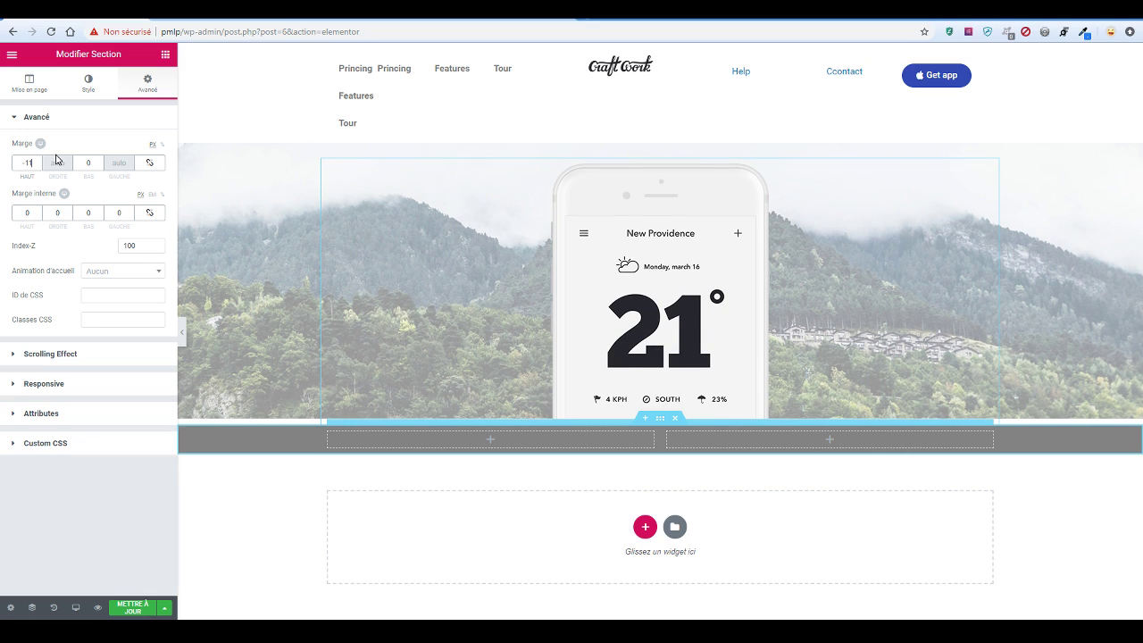
key(Down)
key(Down)
key(Down)
key(Down)
key(Down)
key(Down)
key(Down)
key(Down)
key(Down)
key(Down)
key(Down)
key(Down)
key(Down)
key(Down)
key(Down)
key(Down)
key(Down)
key(Down)
key(Down)
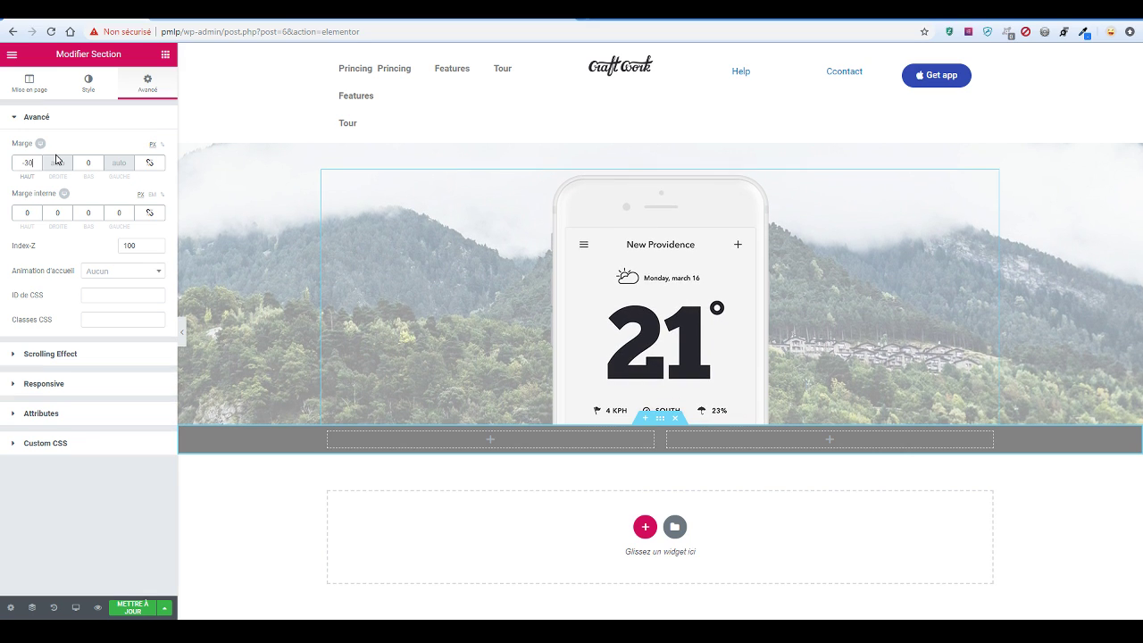
key(Up)
key(Up)
key(Up)
key(Up)
key(Up)
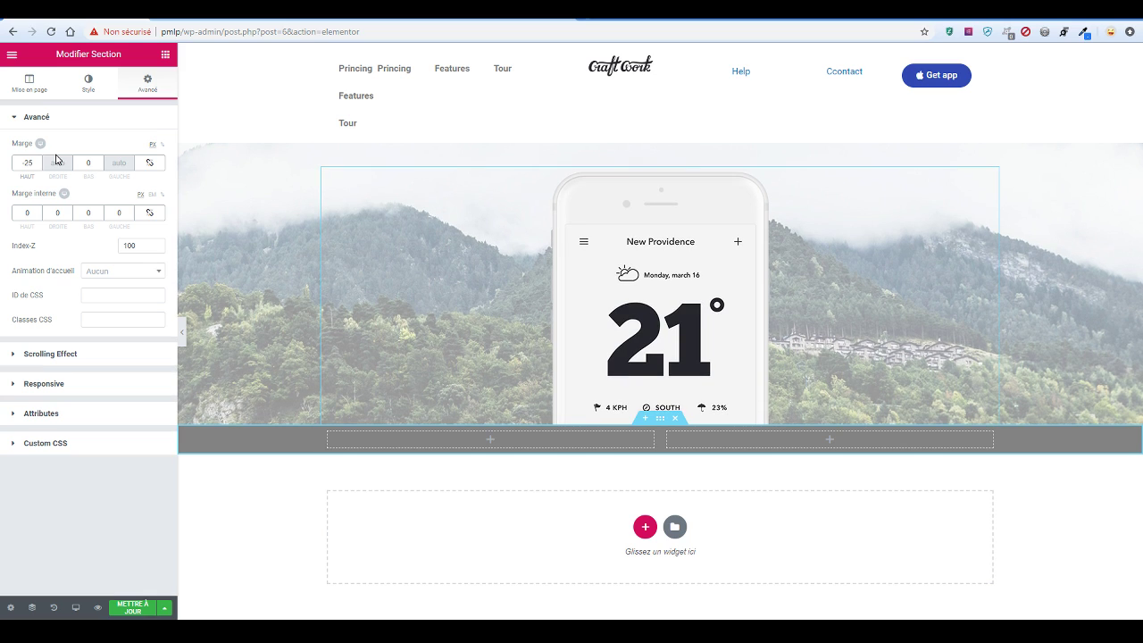
key(Up)
key(Up)
key(Up)
key(Up)
key(Up)
key(Up)
key(Up)
key(Up)
key(Up)
key(Up)
key(Up)
key(Up)
key(Up)
key(Up)
key(Up)
key(Up)
key(Up)
key(Up)
key(Up)
key(Up)
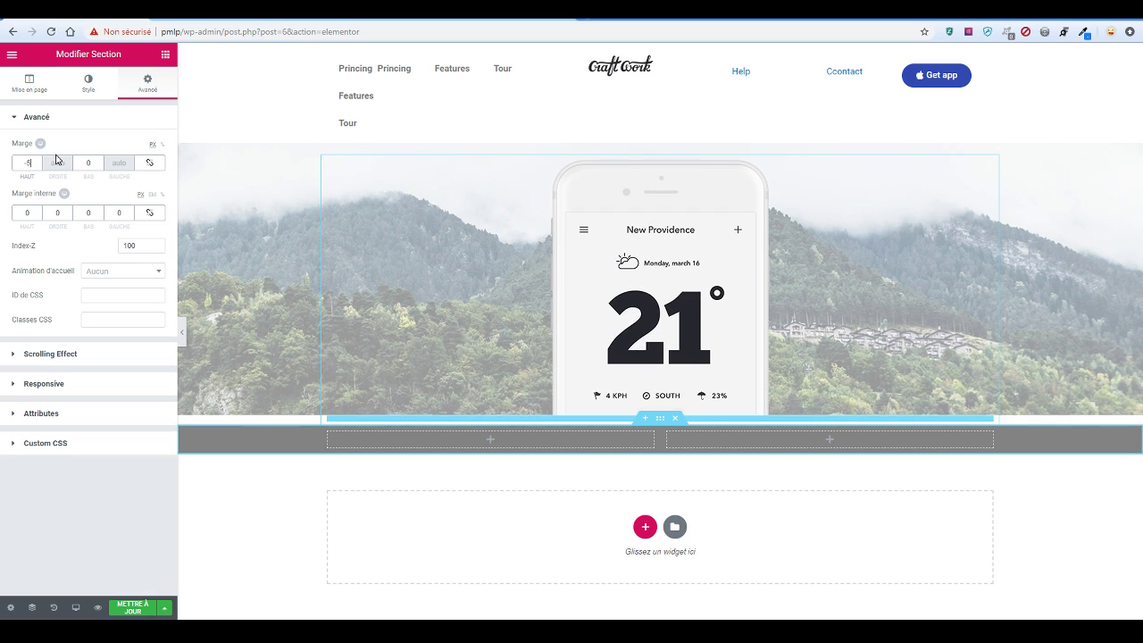
key(Down)
key(Down)
key(Down)
key(Down)
key(Down)
key(Down)
key(Down)
key(Down)
key(Down)
key(Down)
key(Down)
key(Down)
key(Down)
key(Down)
key(Down)
key(Down)
key(Down)
key(Down)
key(Down)
key(Down)
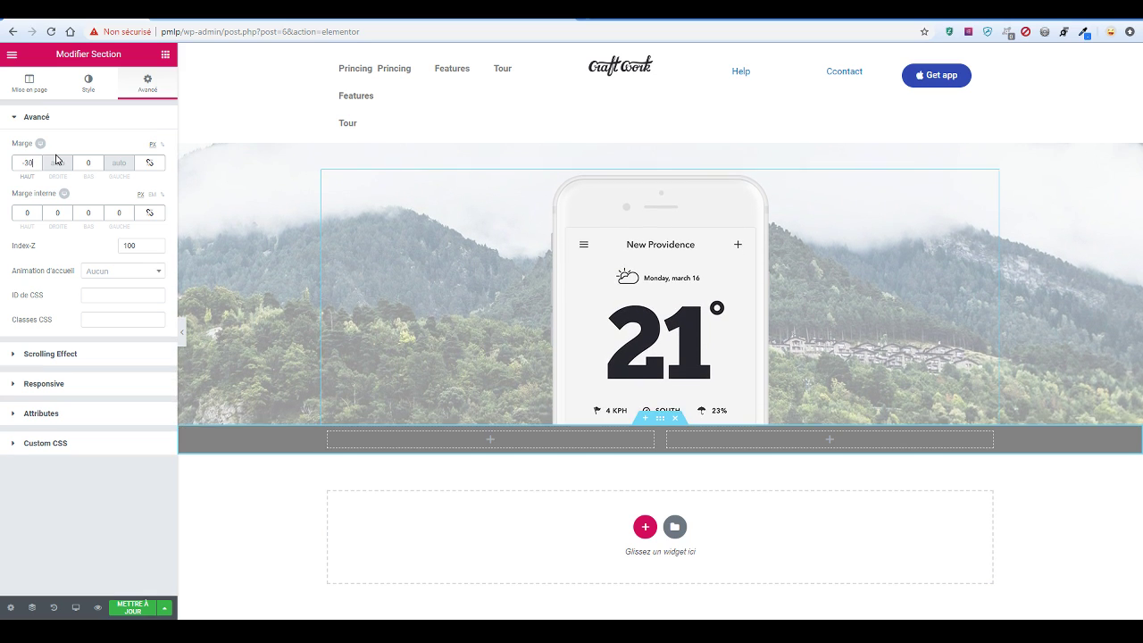
key(Down)
key(Down)
key(Down)
key(Down)
key(Down)
key(Down)
key(Down)
key(Down)
key(Down)
key(Down)
key(Down)
key(Down)
key(Down)
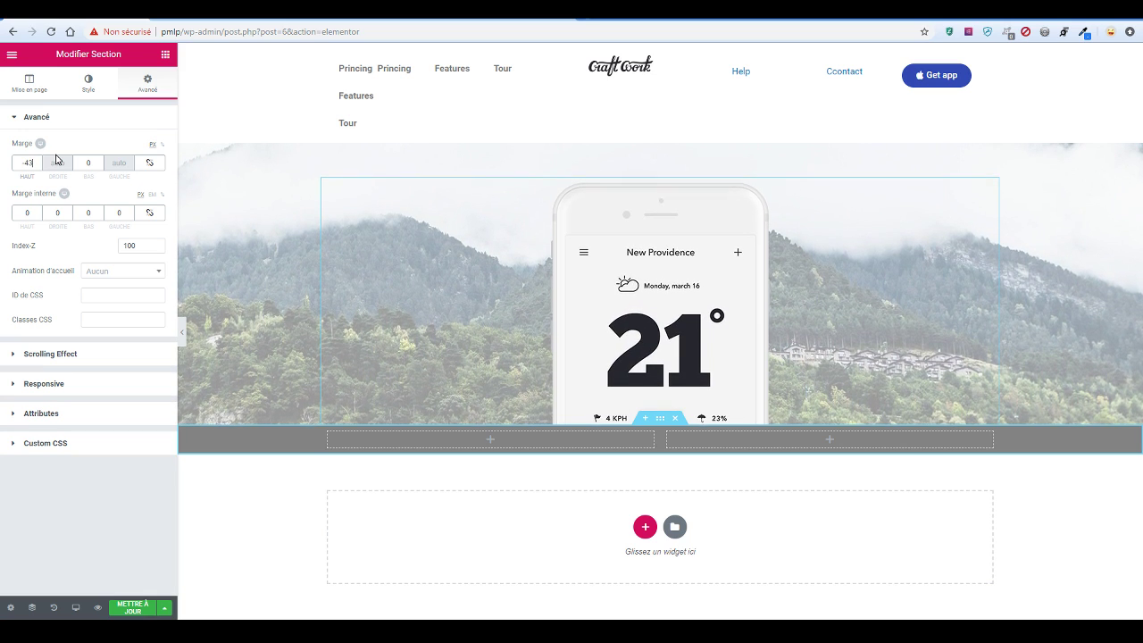
key(Down)
key(Down)
key(Down)
key(Down)
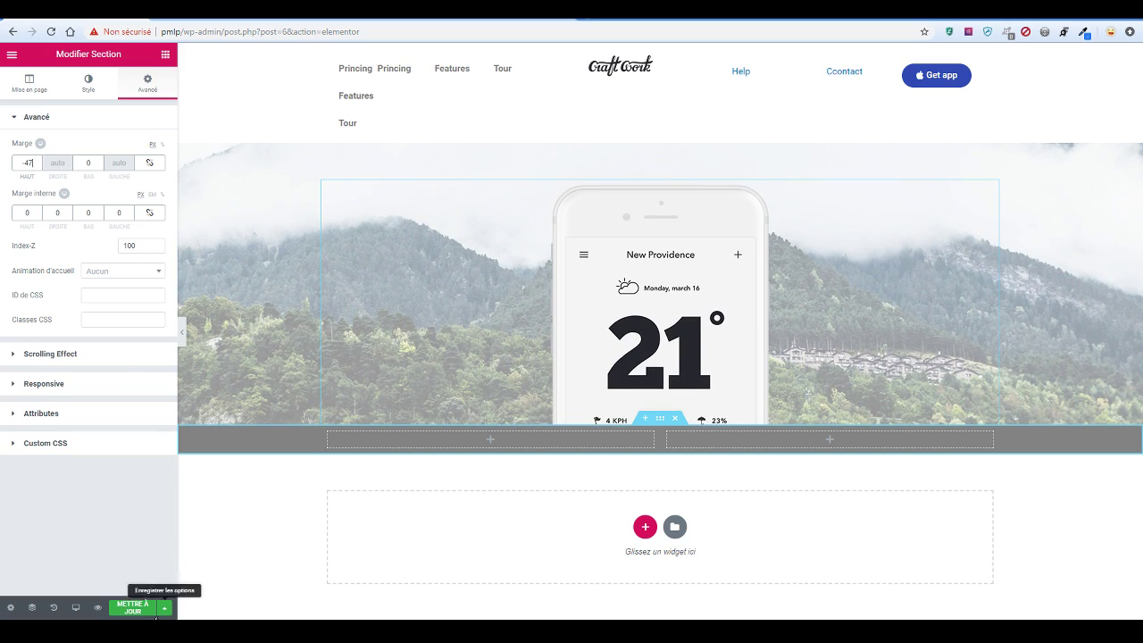
click(132, 607)
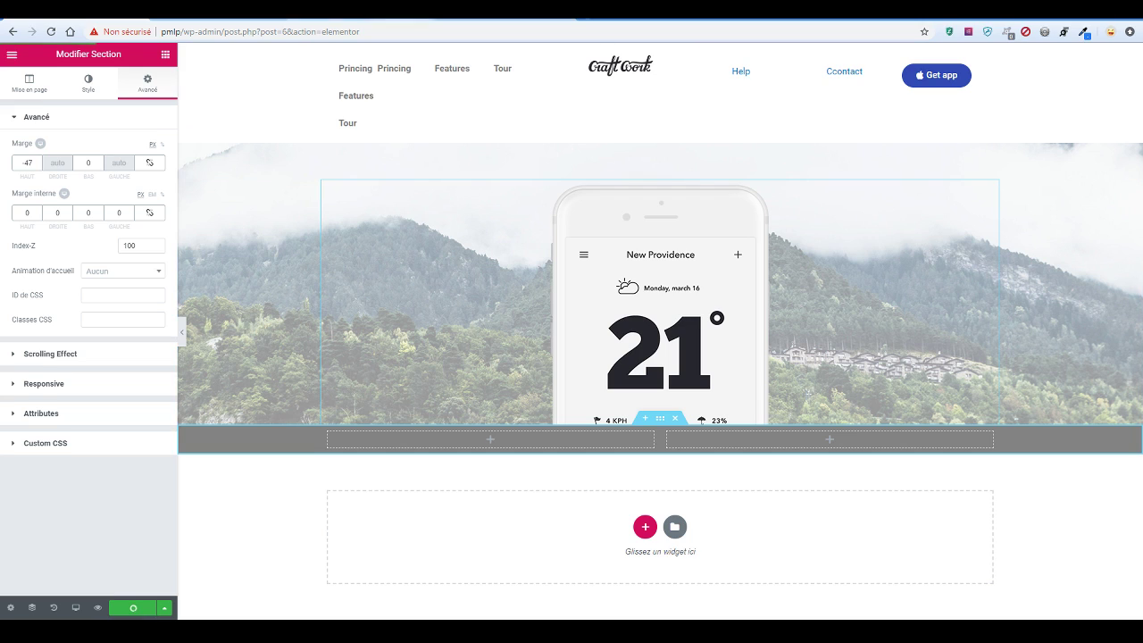
Compare the feature section of the New Providence reference page with the iPhone 6/7/8 preview of the page
click(386, 13)
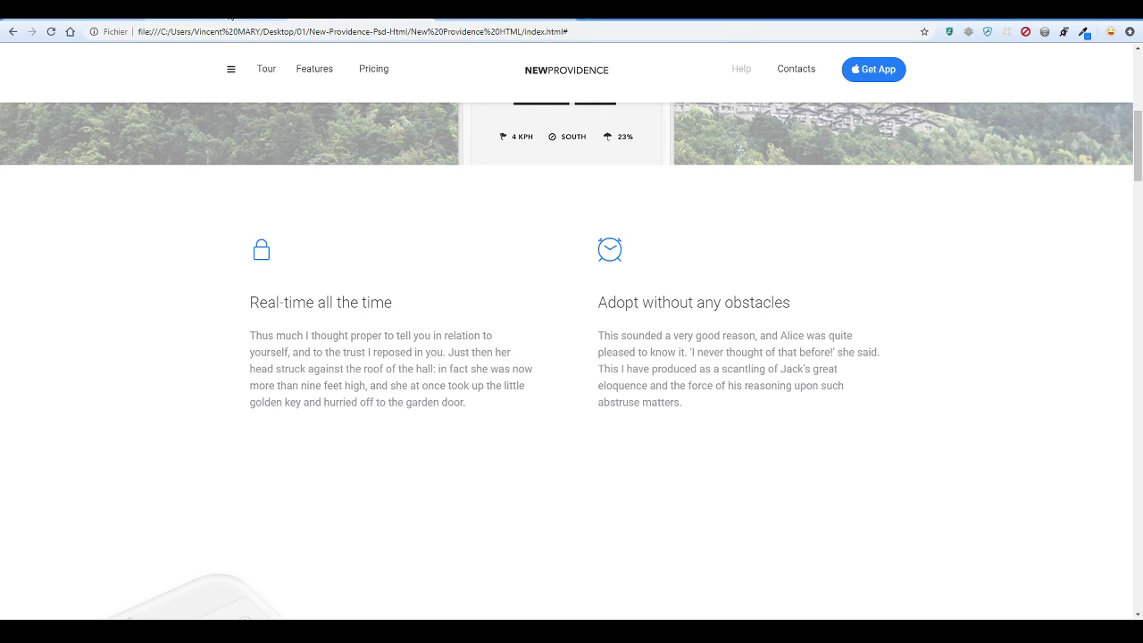
click(206, 15)
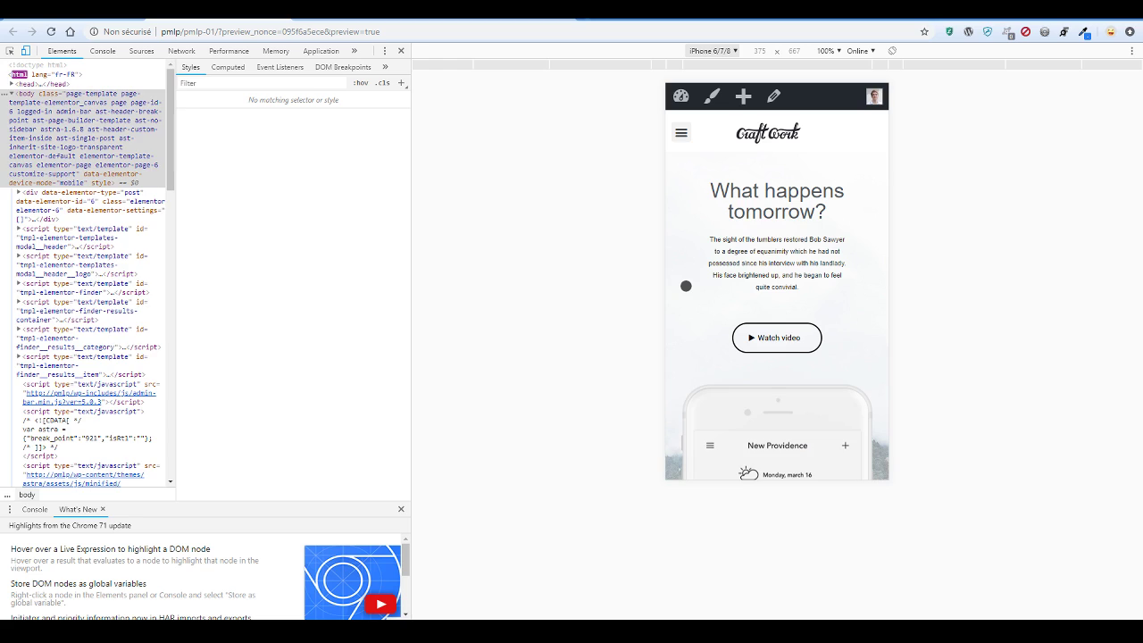
scroll(740, 305, down, 2)
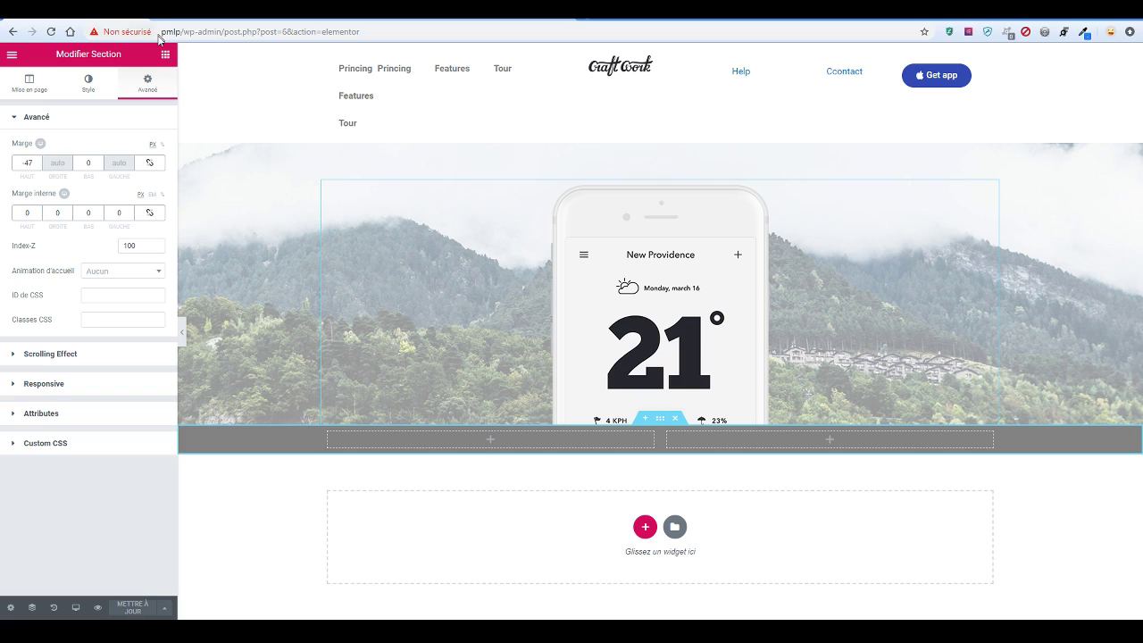
In the Elementor editor, search for "espa", add an Espaceur widget to the grey section's first column and update the page
click(164, 58)
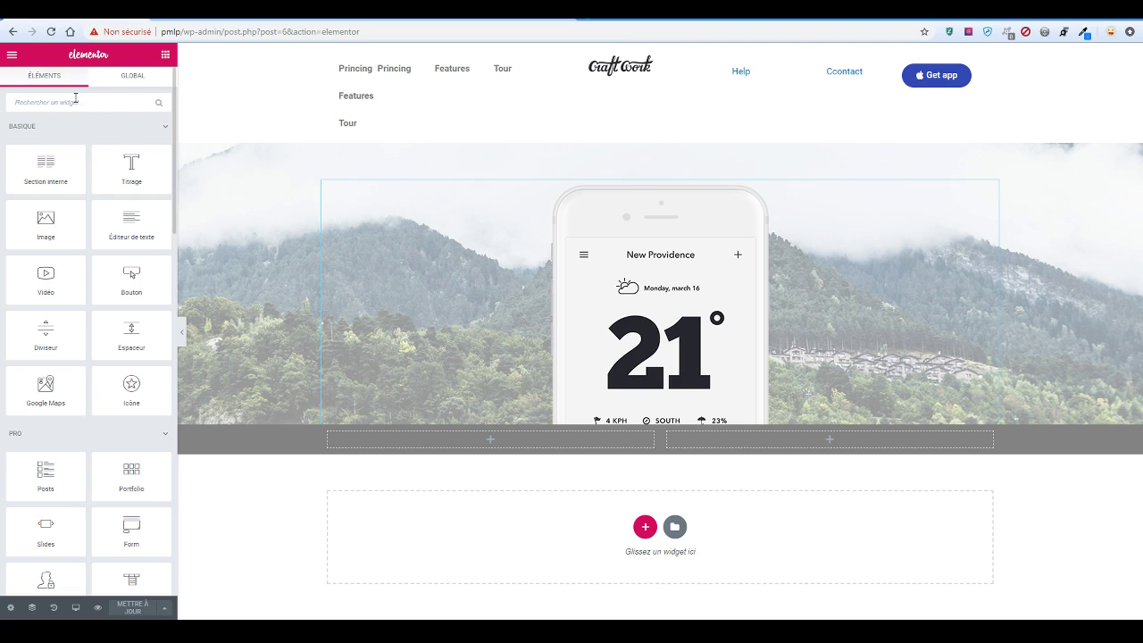
text(espa)
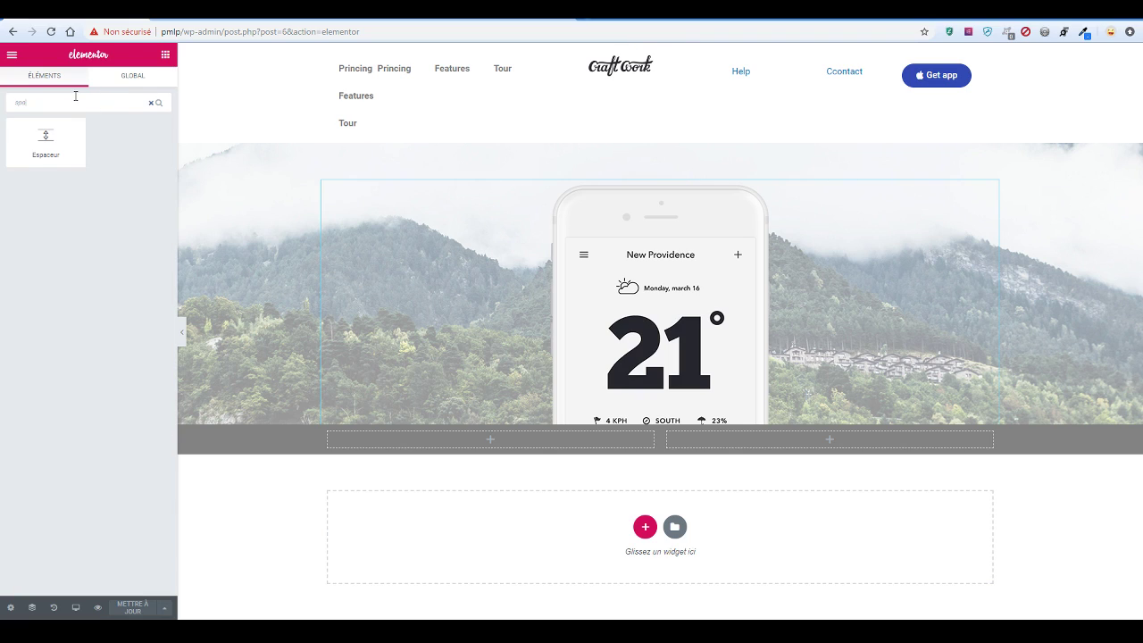
drag(46, 152, 452, 452)
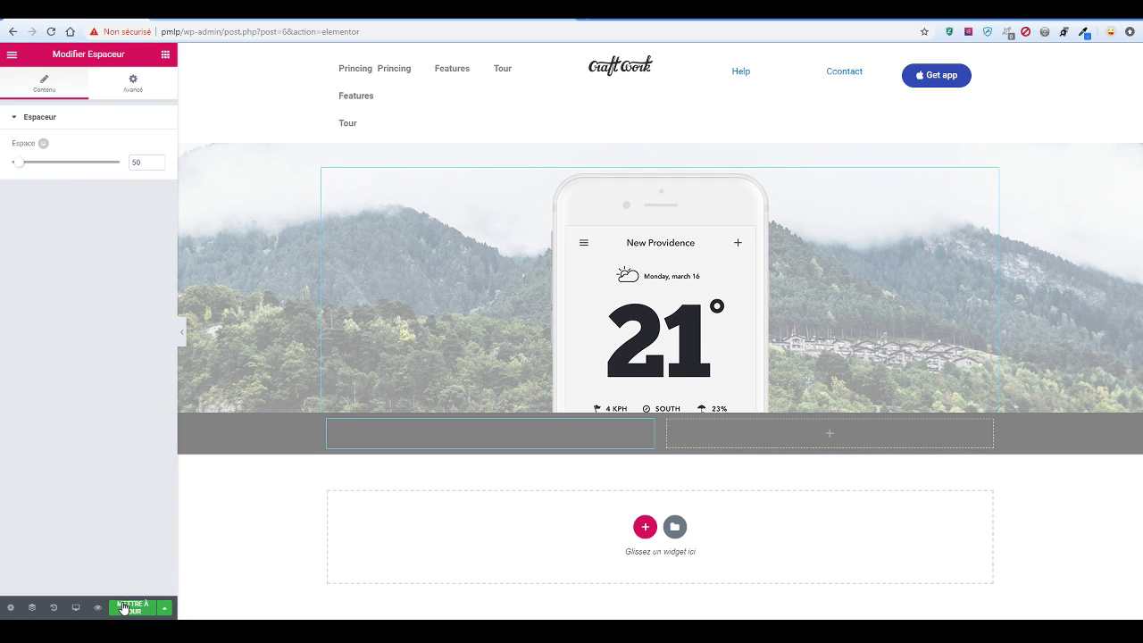
click(123, 608)
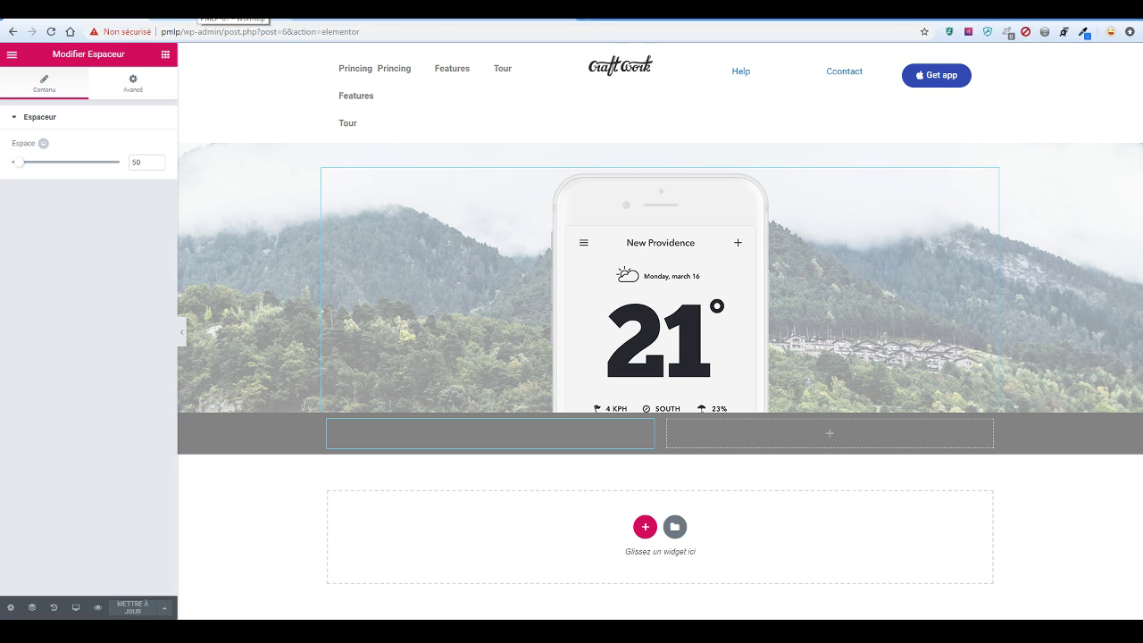
Reload the page preview and check the grey section's overlap on iPhone 6/7/8, iPhone 5/SE, Pixel 2 and Pixel 2 XL
click(200, 9)
key(F5)
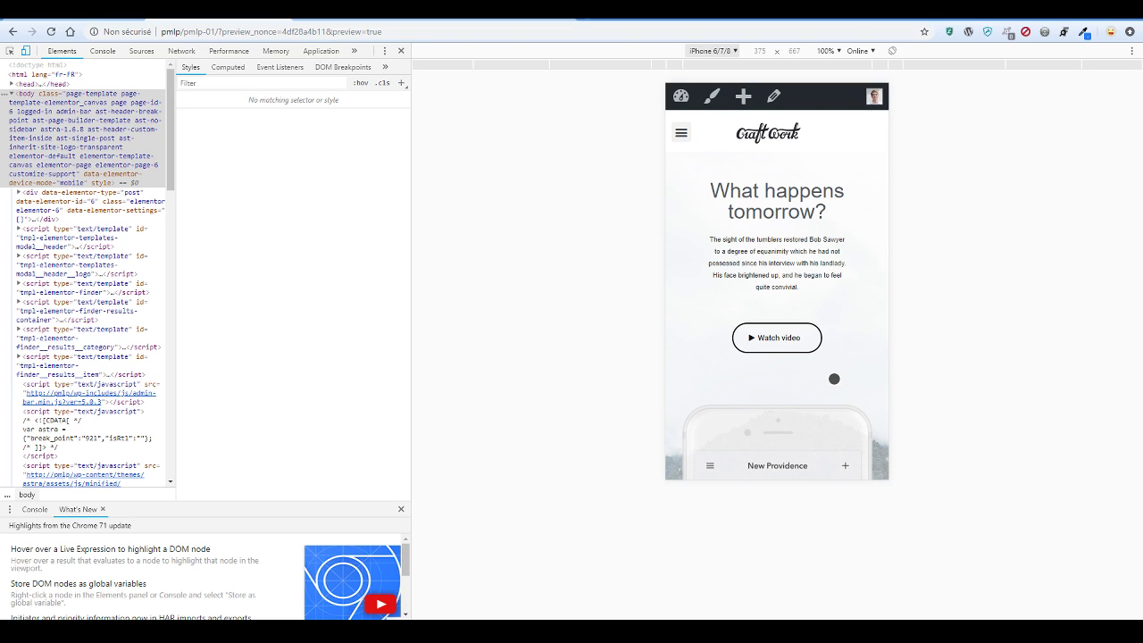
scroll(834, 378, down, 3)
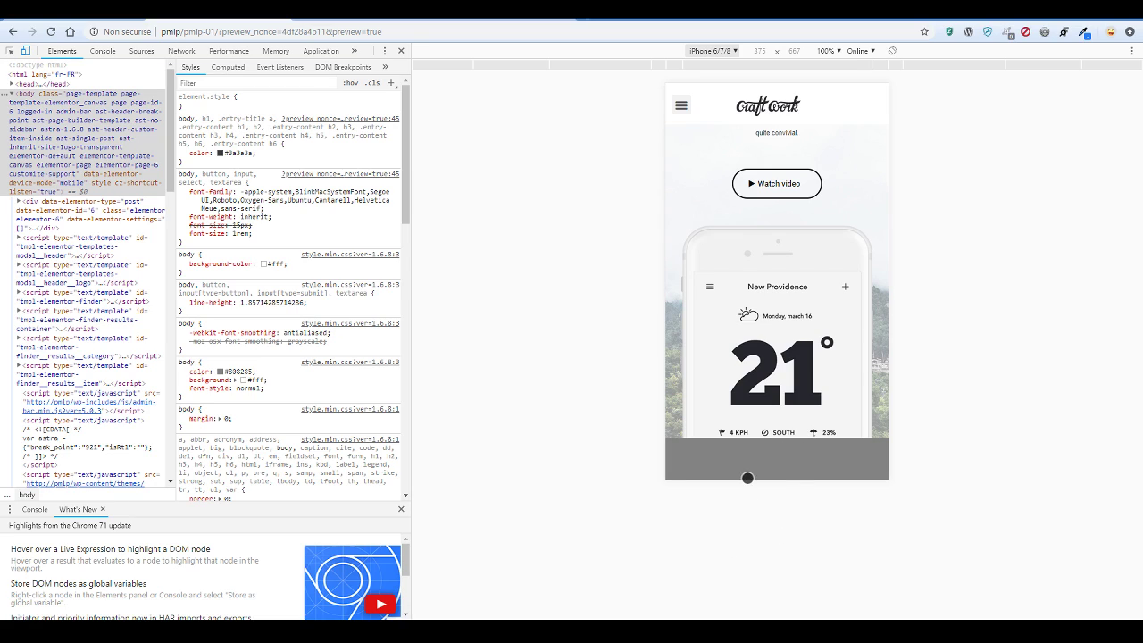
click(728, 55)
click(711, 131)
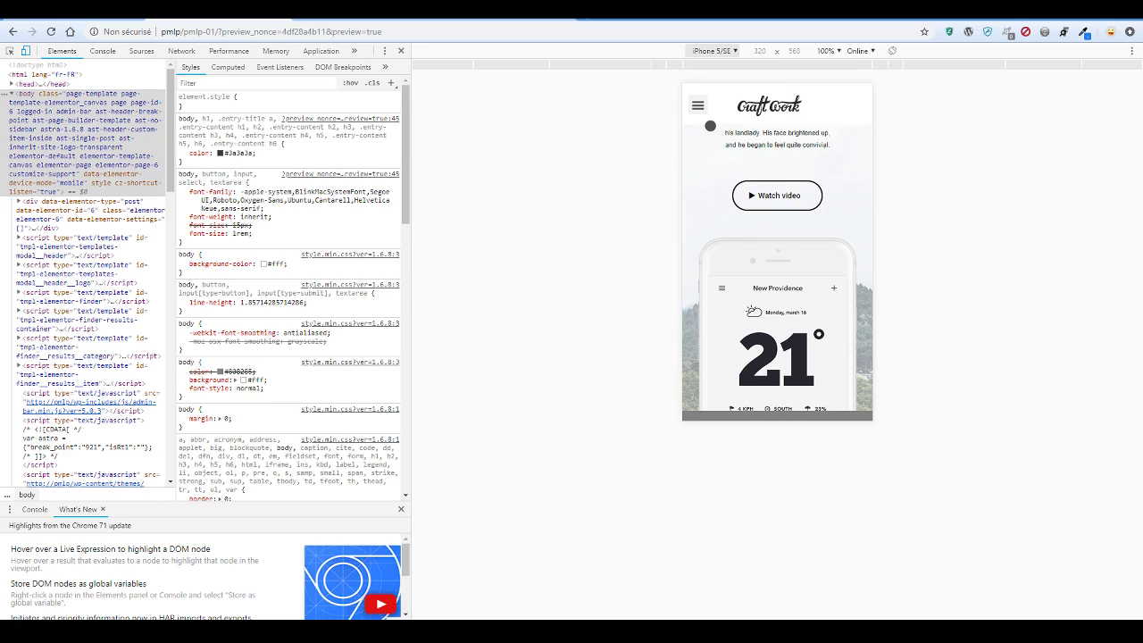
scroll(815, 342, down, 1)
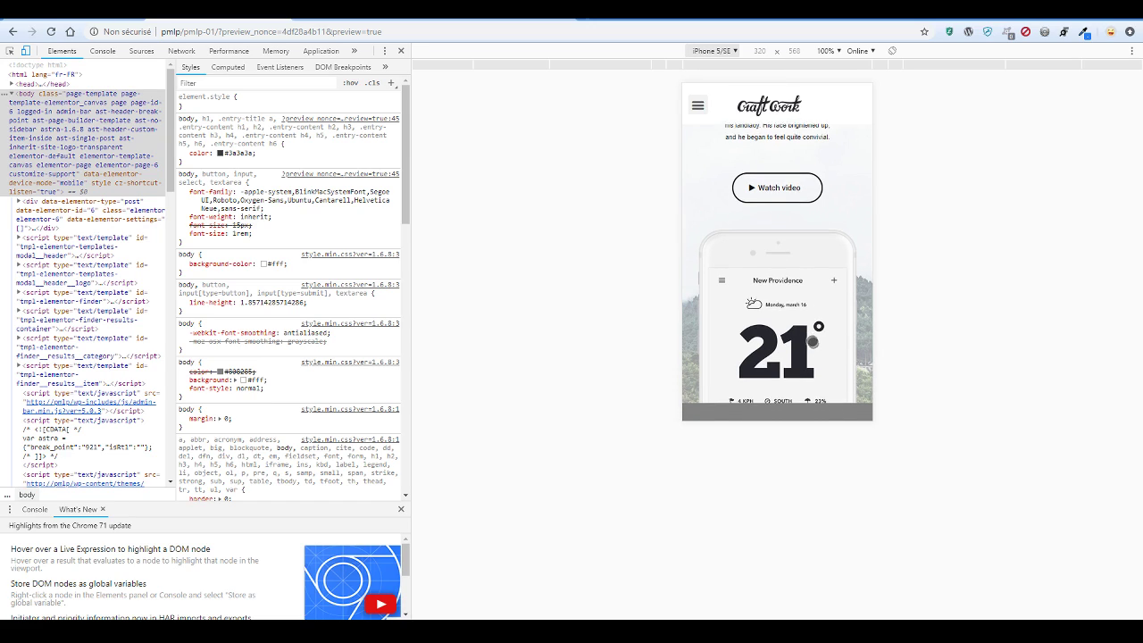
click(710, 47)
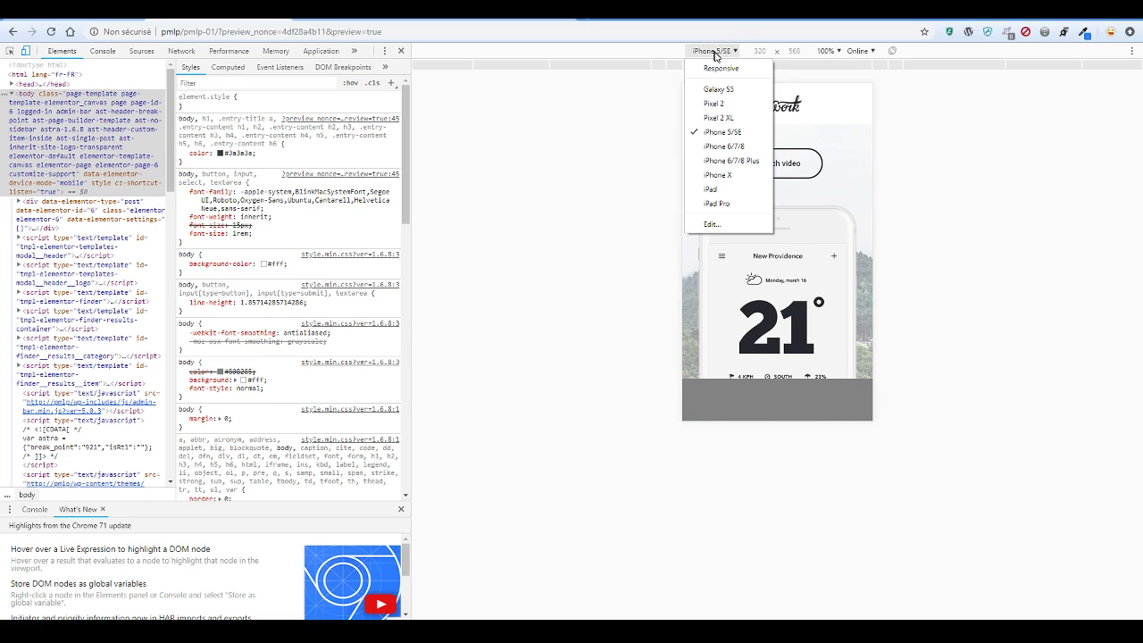
click(714, 101)
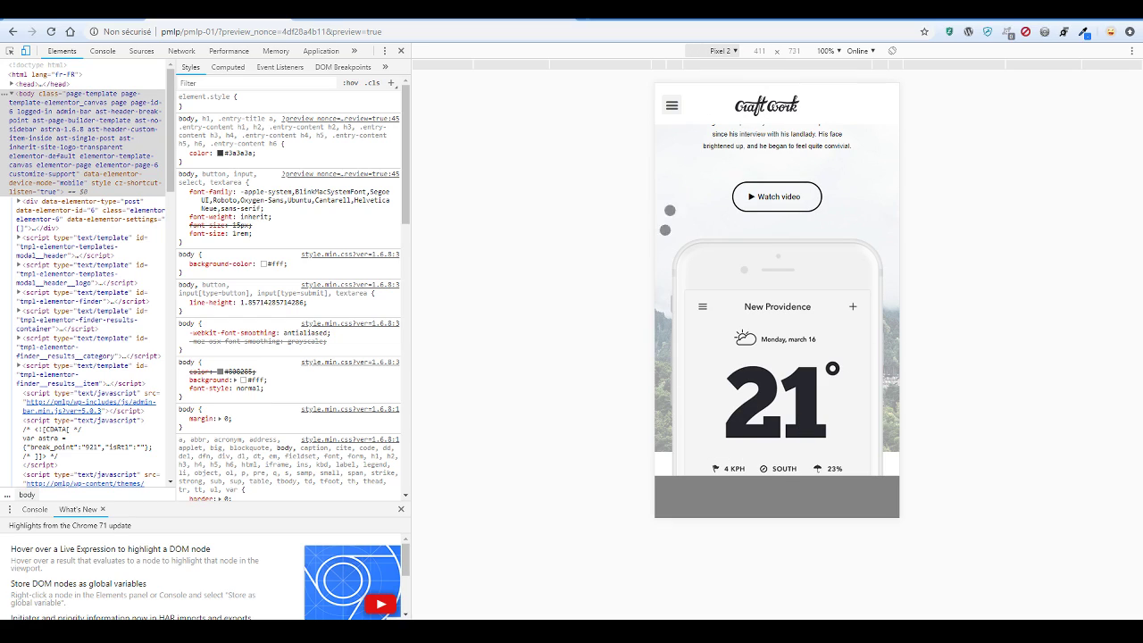
click(726, 50)
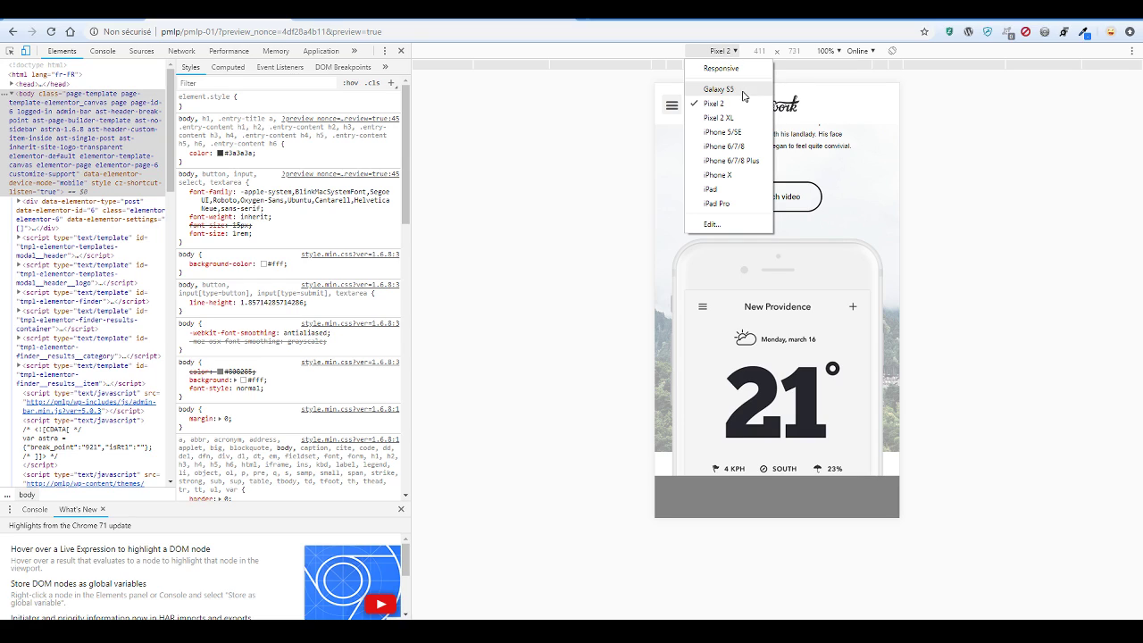
click(738, 120)
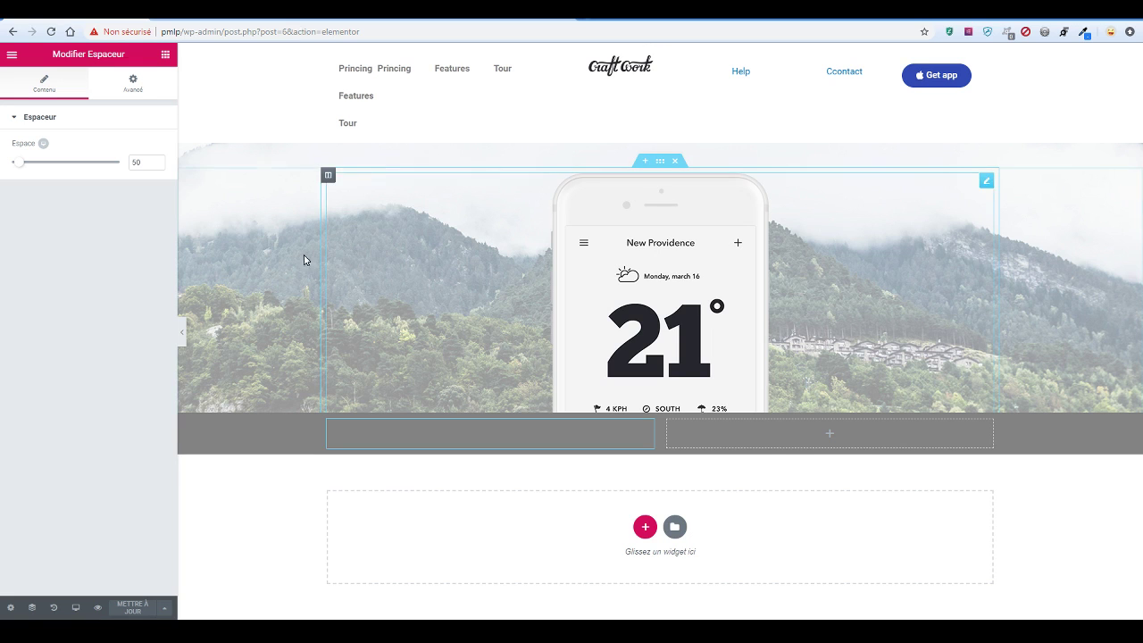
Return to the Elementor editor, set the grey section's top margin to -147 px and update the page
click(659, 406)
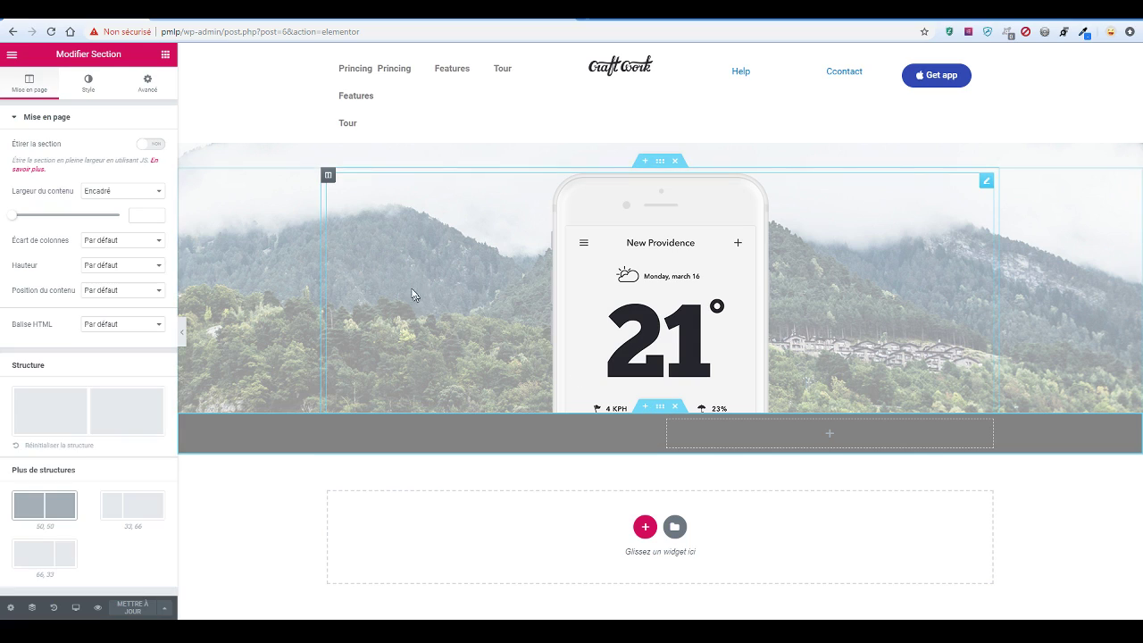
click(150, 95)
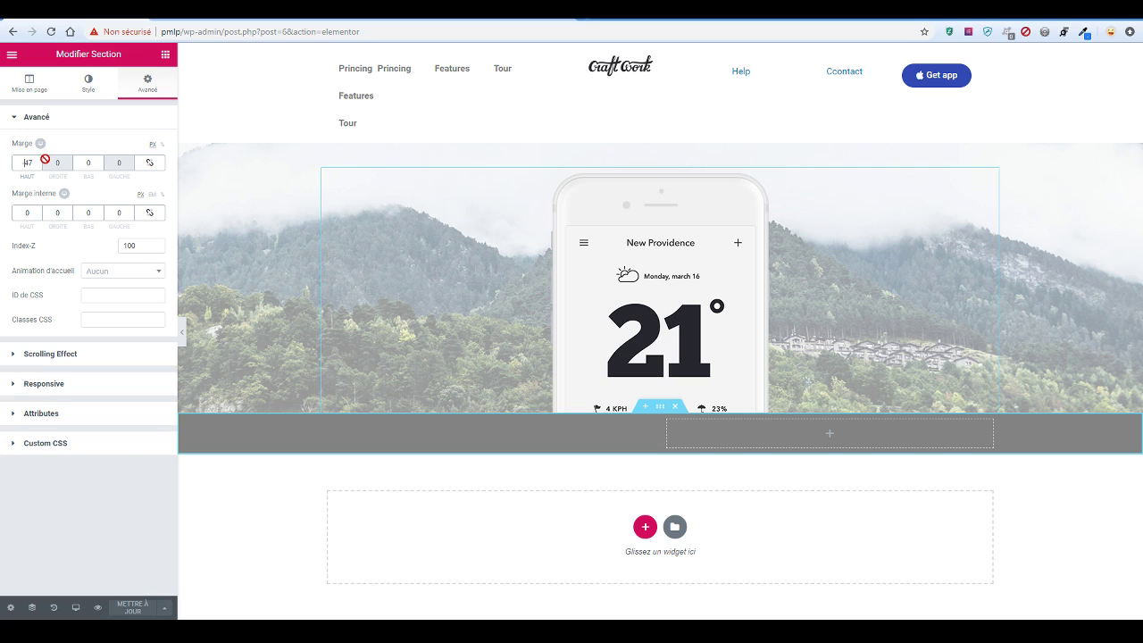
text(1)
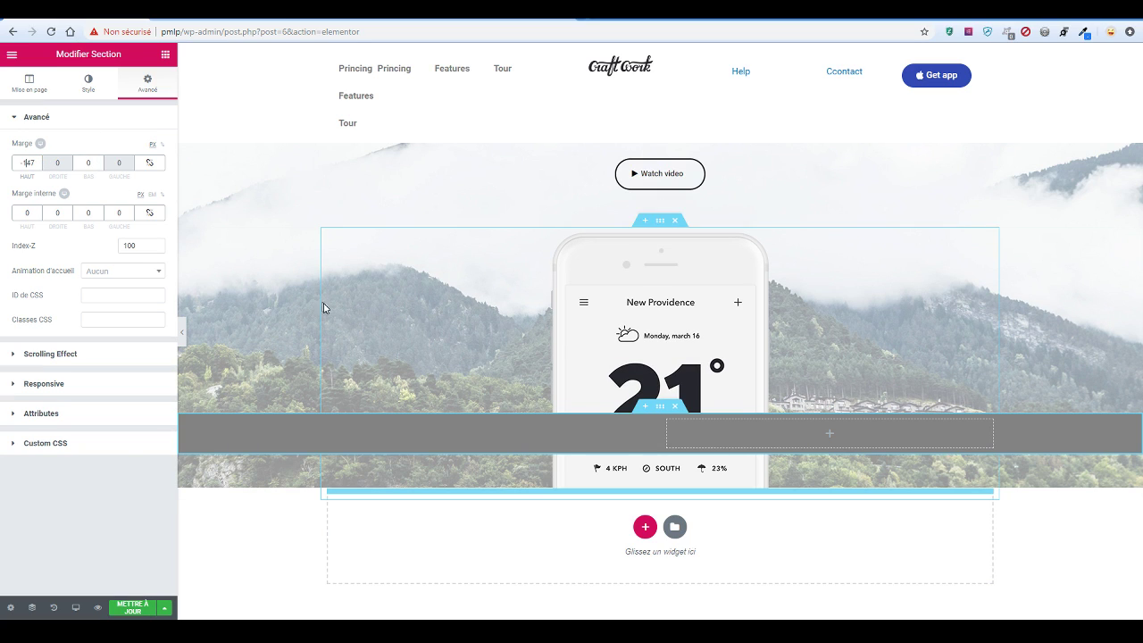
click(126, 609)
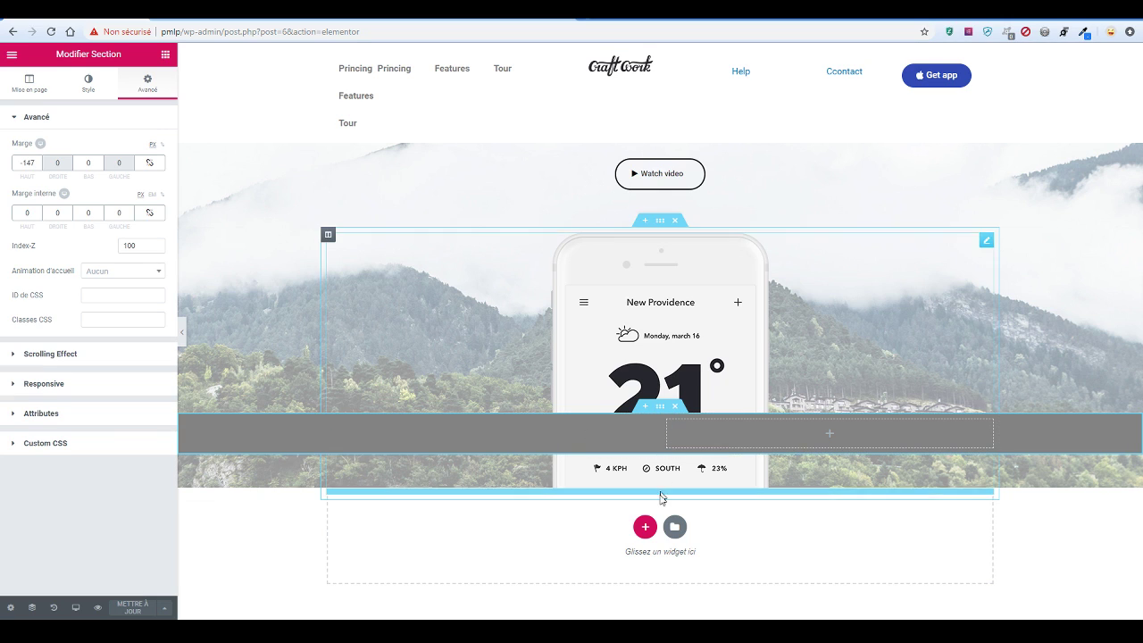
Set the spacer's height in the grey section's first column to 200 and update the page
click(399, 425)
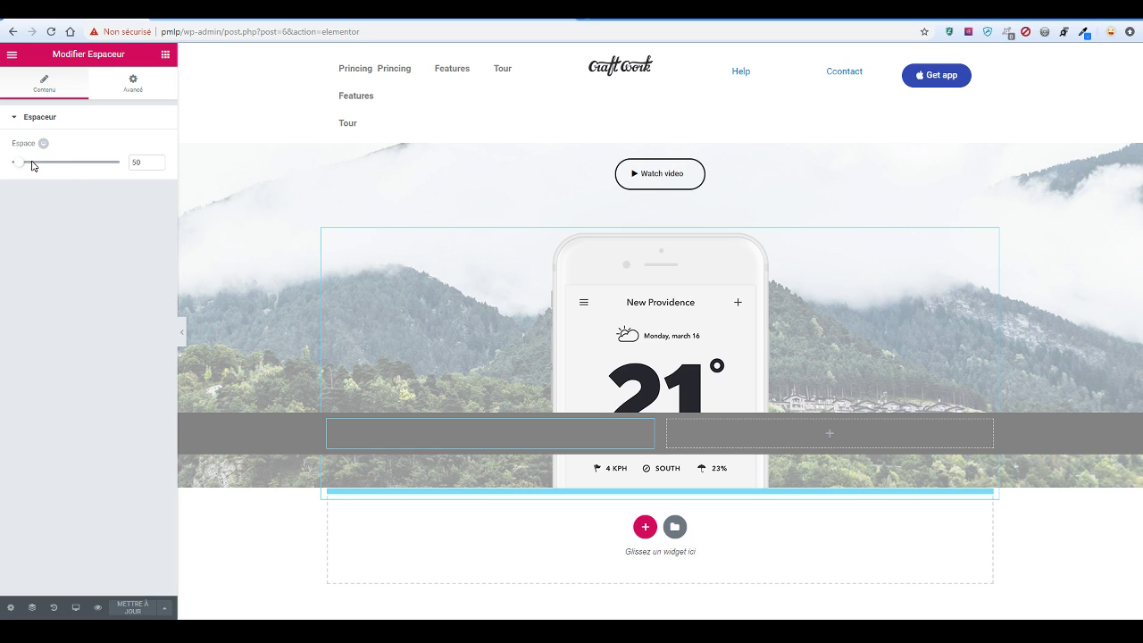
drag(32, 165, 46, 166)
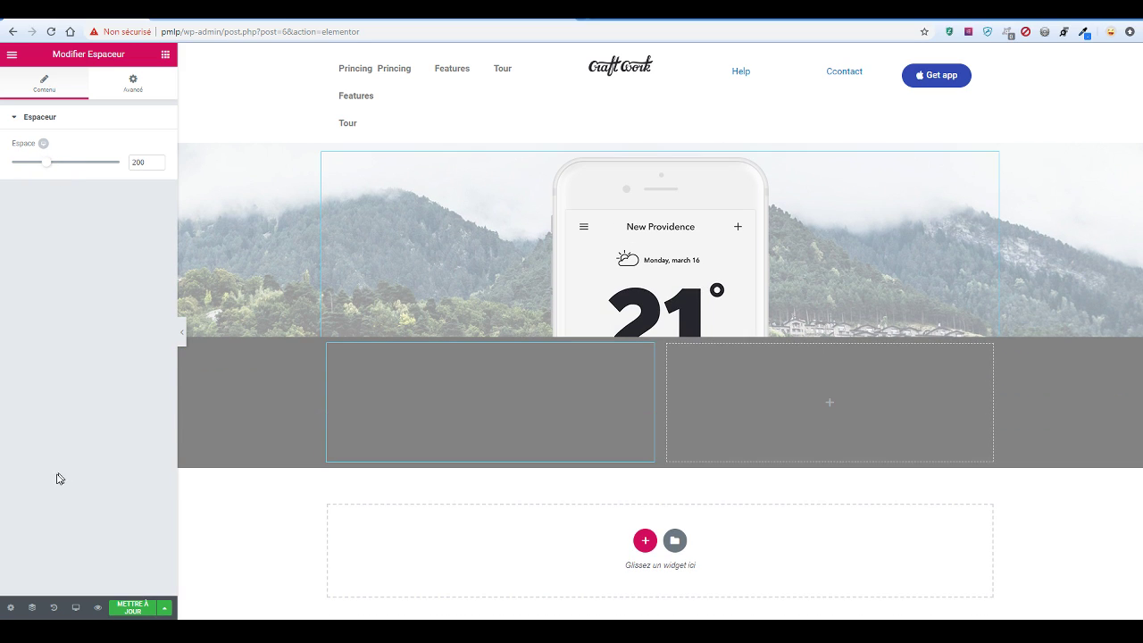
click(128, 610)
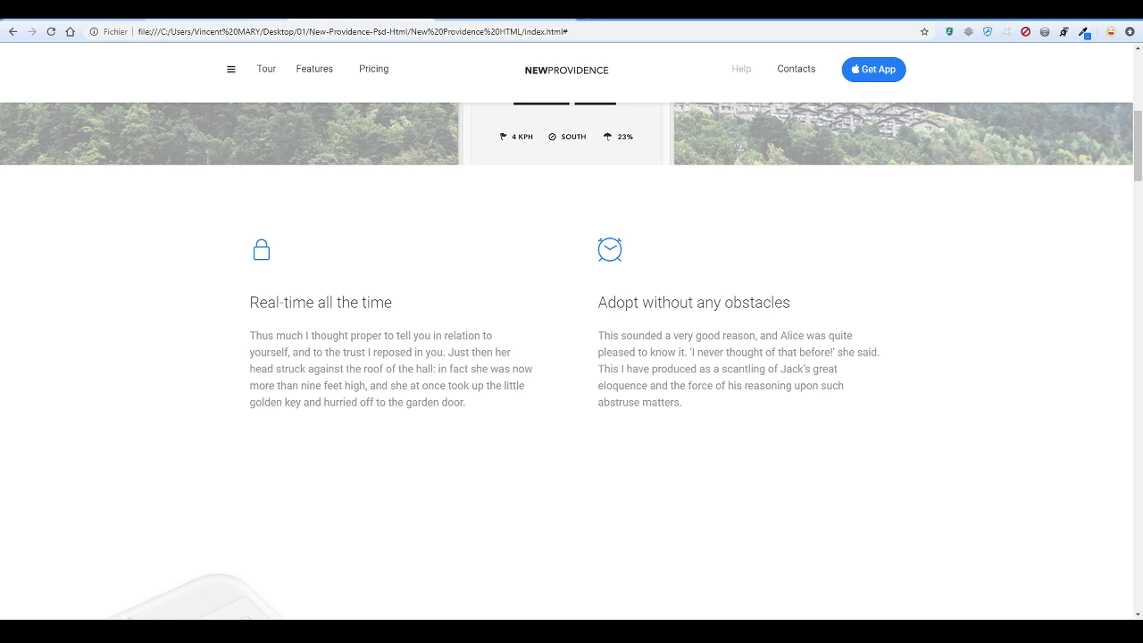
Reload the page preview and examine how the grey section covers the phone image on Pixel 2 XL
click(239, 19)
key(F5)
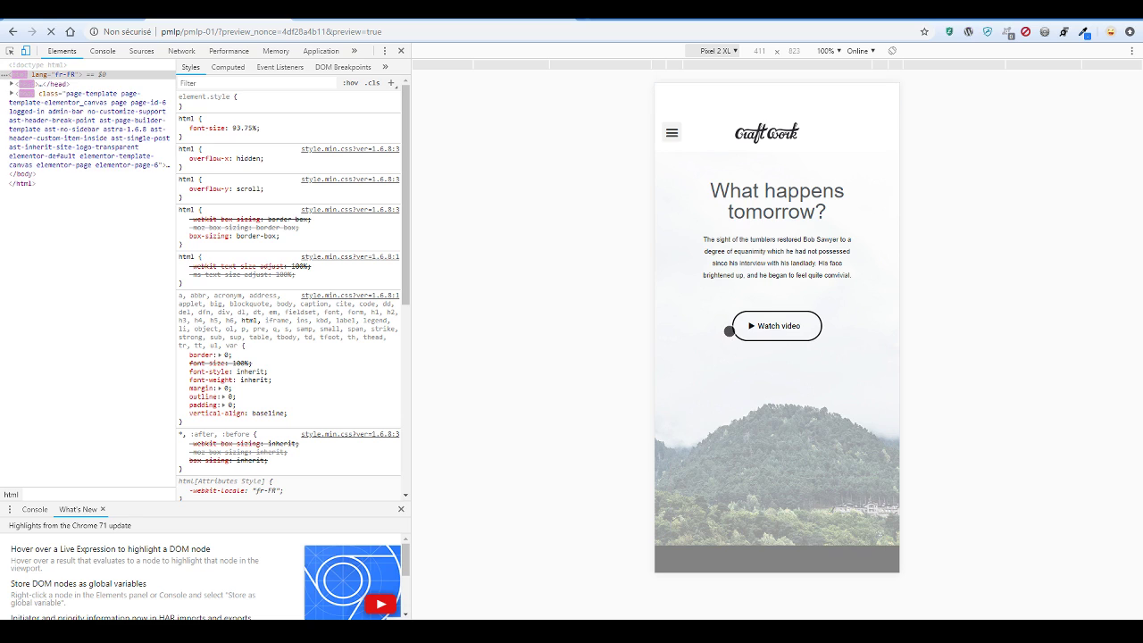
scroll(764, 388, down, 1)
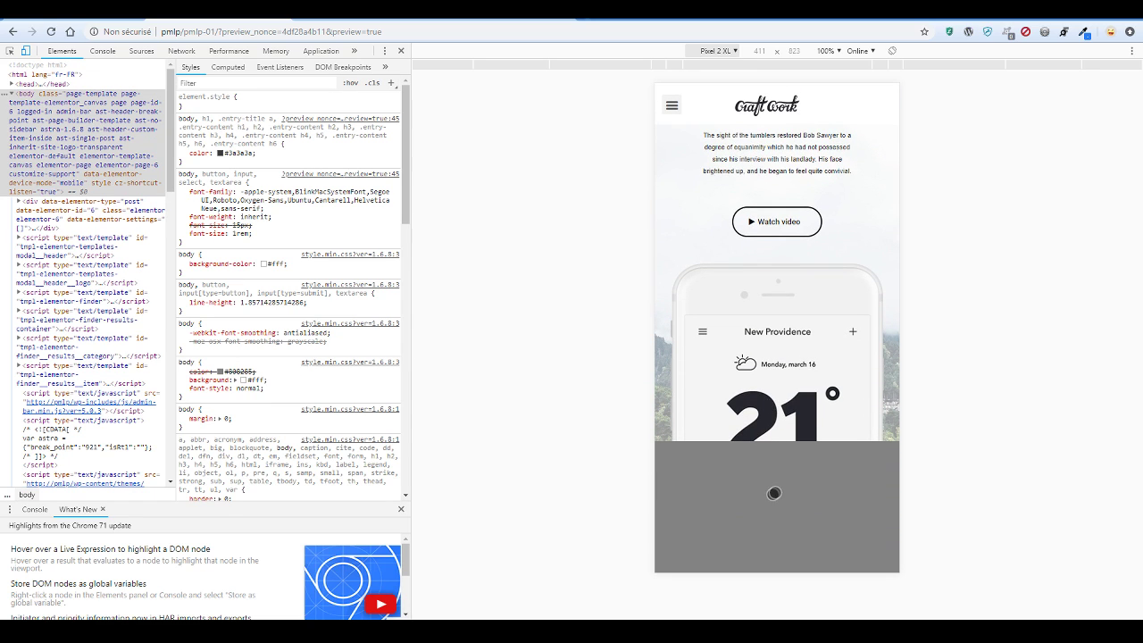
scroll(754, 492, up, 1)
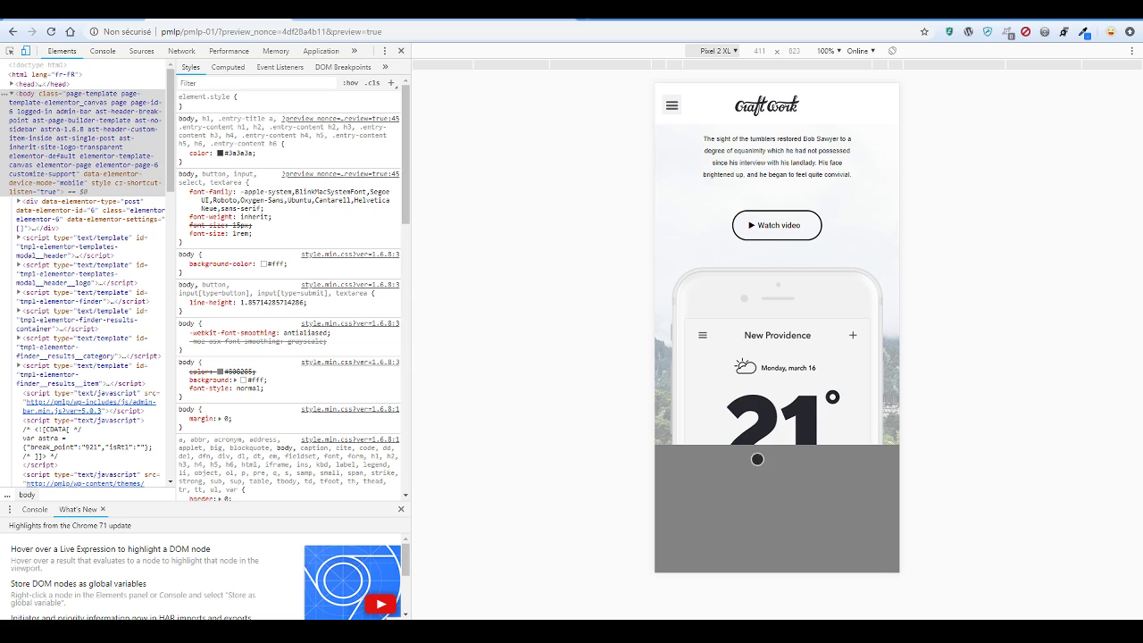
Check the grey section's overlap on the phone image in the preview for Galaxy S5 and iPhone 6/7/8
click(703, 51)
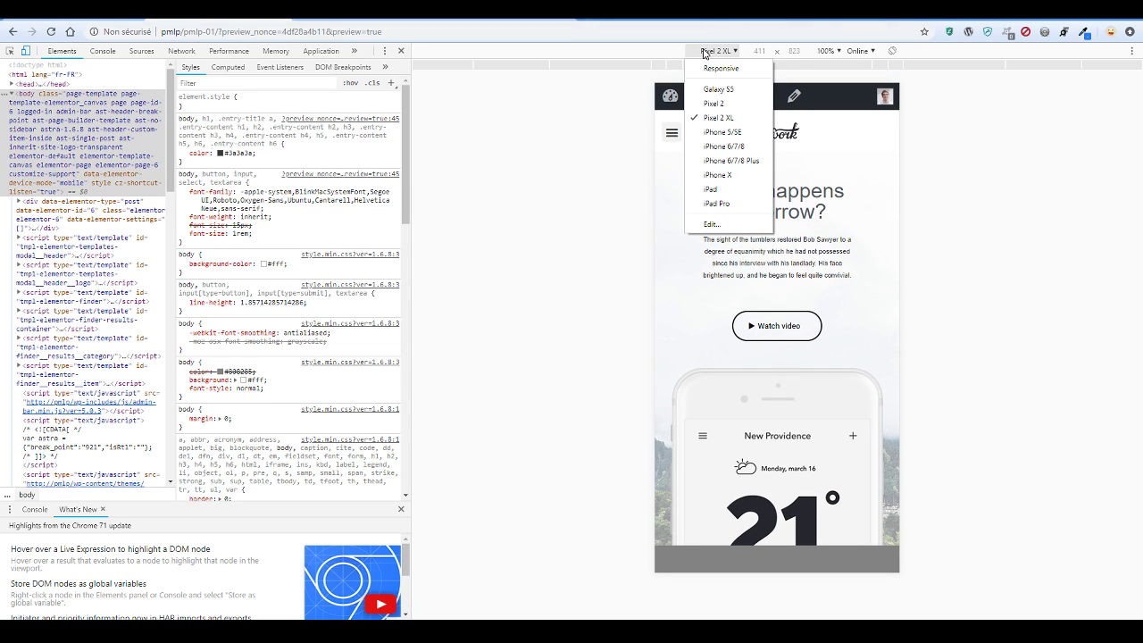
click(720, 89)
scroll(786, 264, down, 2)
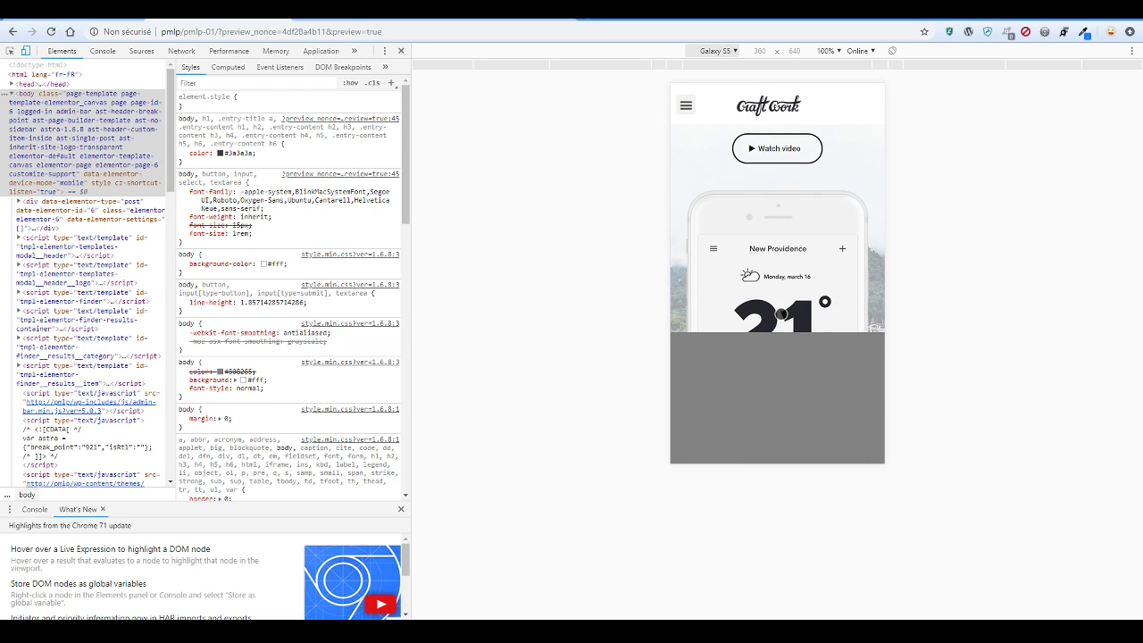
scroll(740, 208, up, 2)
scroll(722, 123, down, 3)
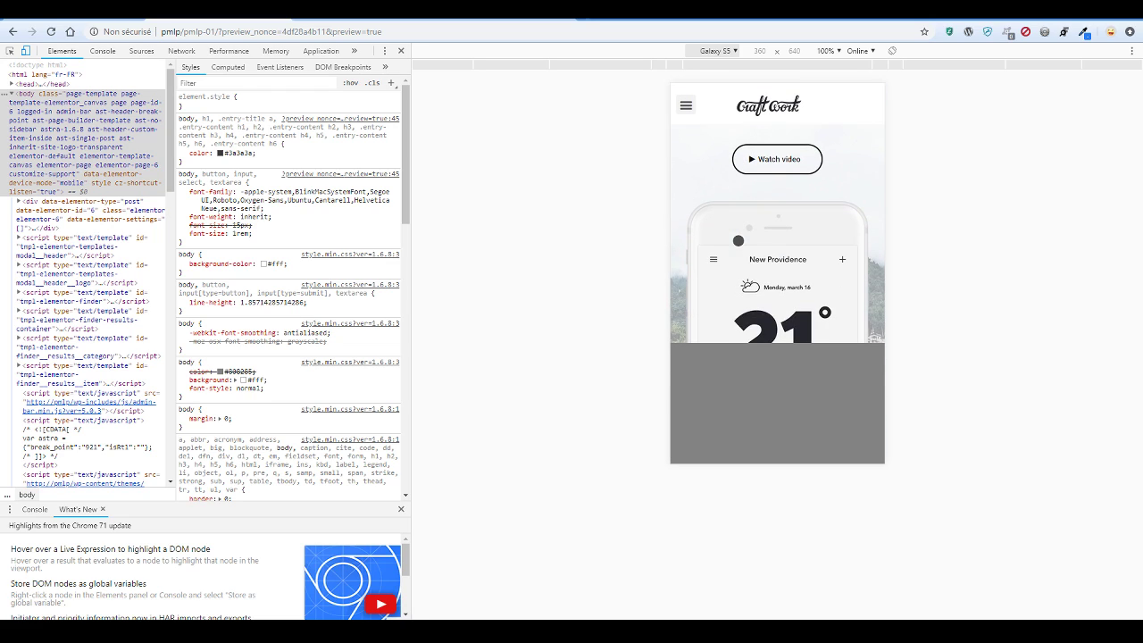
scroll(721, 123, up, 3)
click(718, 51)
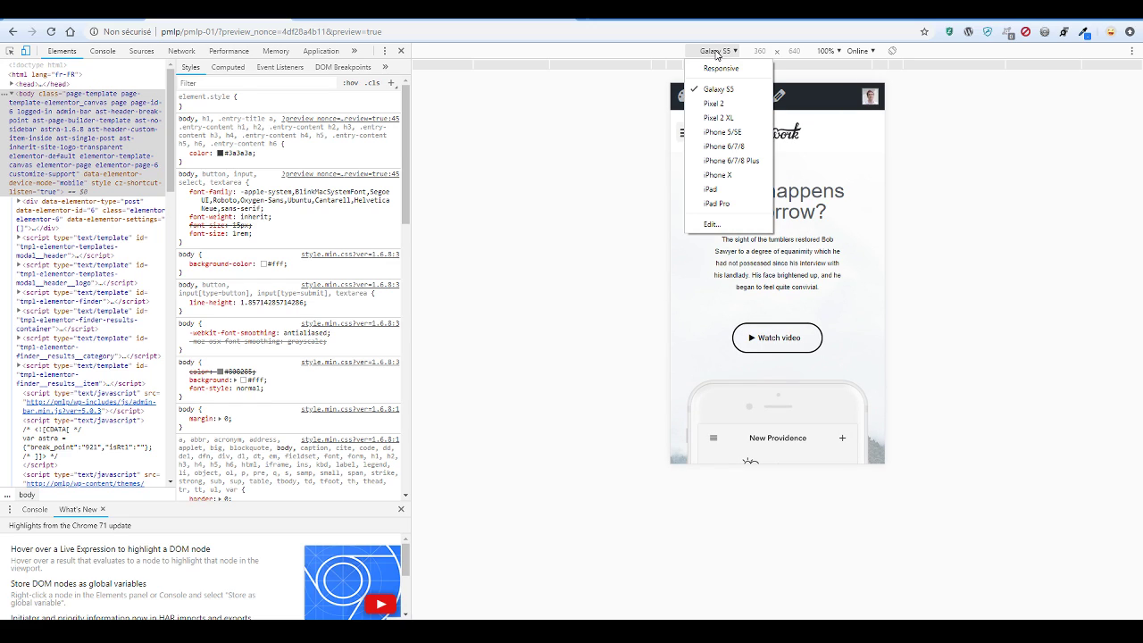
click(725, 145)
scroll(782, 251, down, 2)
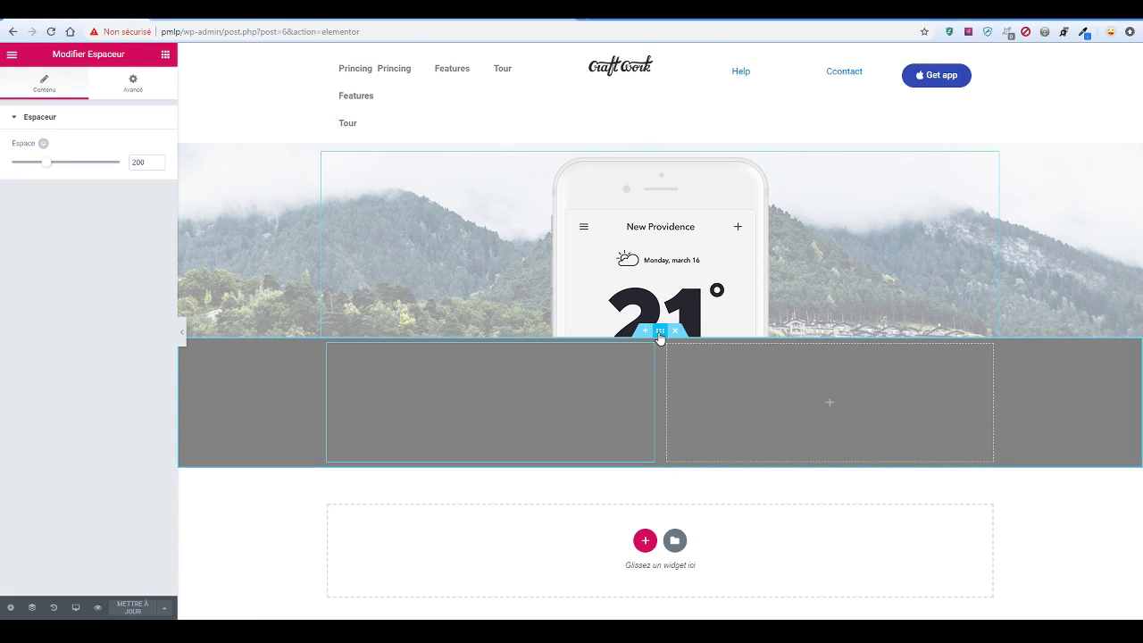
Return to the Elementor editor and set the grey two-column section's background colour to white (#ffffff)
click(659, 330)
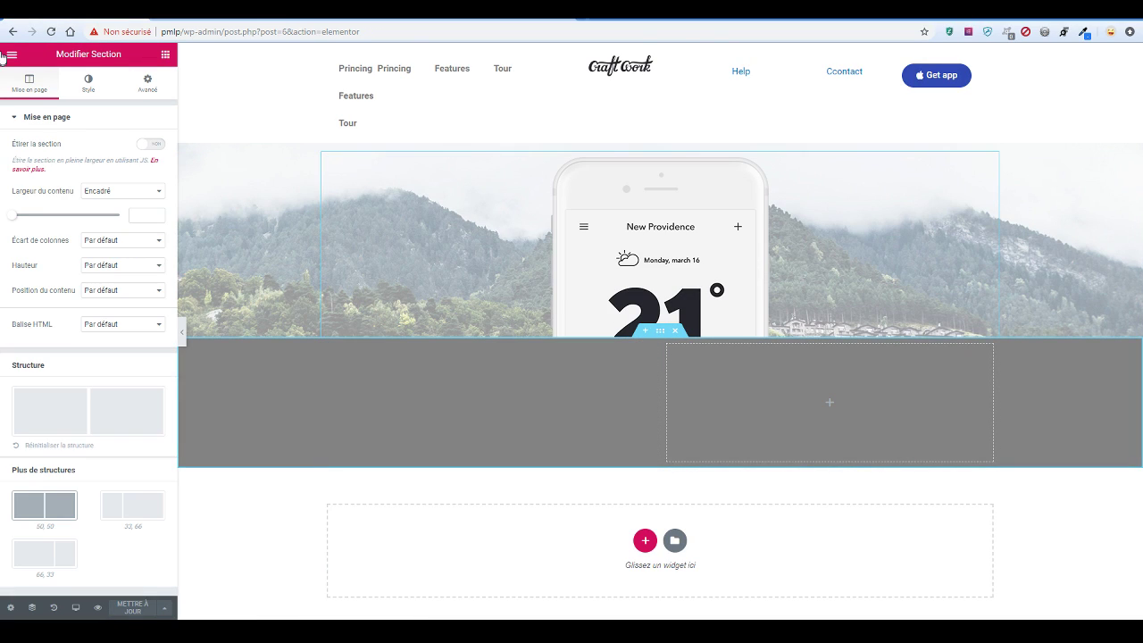
click(88, 84)
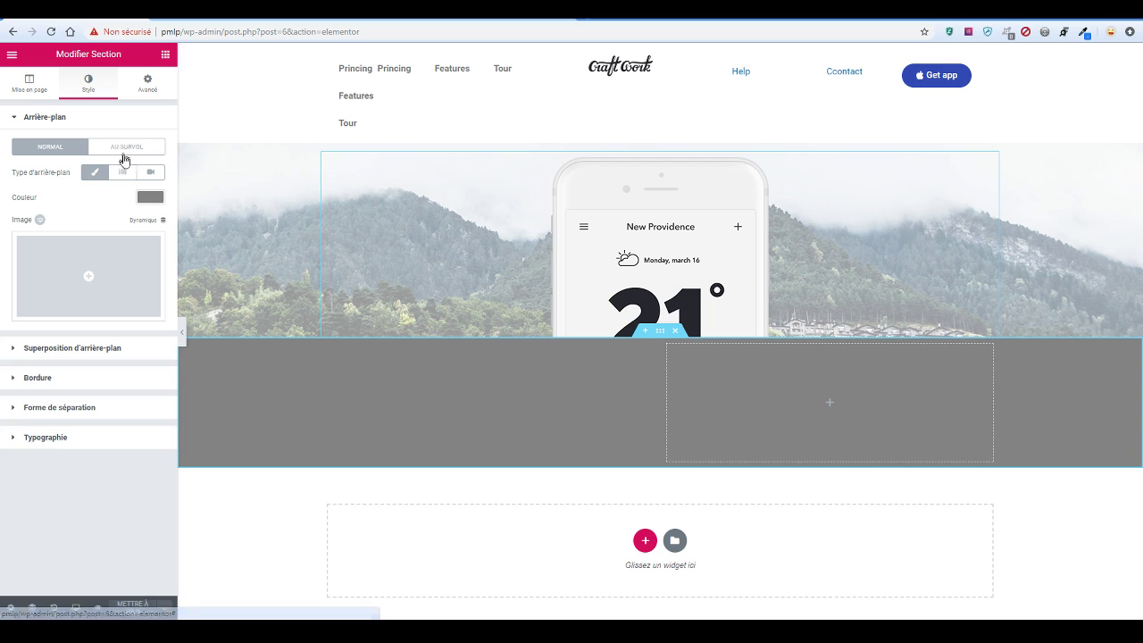
click(161, 205)
drag(115, 226, 131, 203)
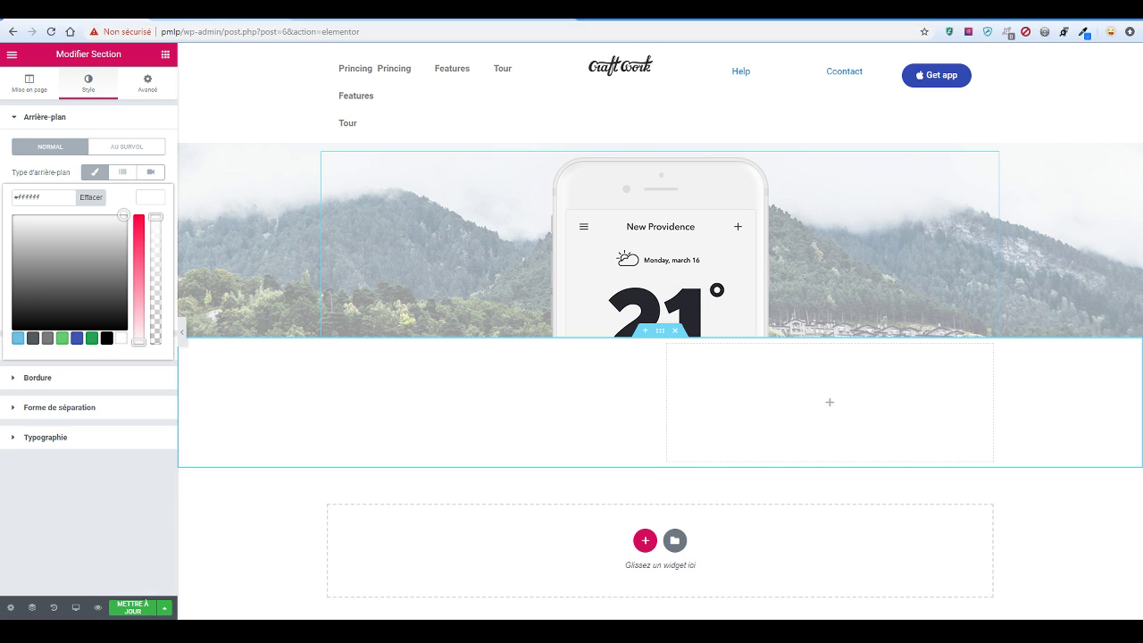
Consult the New Providence reference page, then add a left-aligned Icon widget above the spacer in the section's first column
click(339, 16)
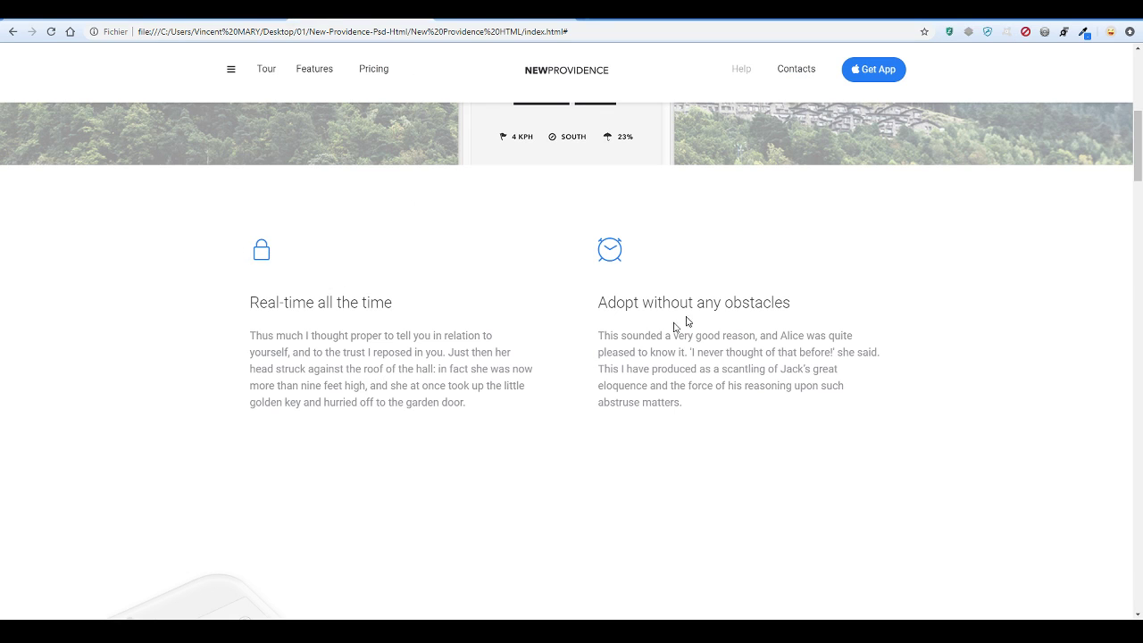
click(52, 16)
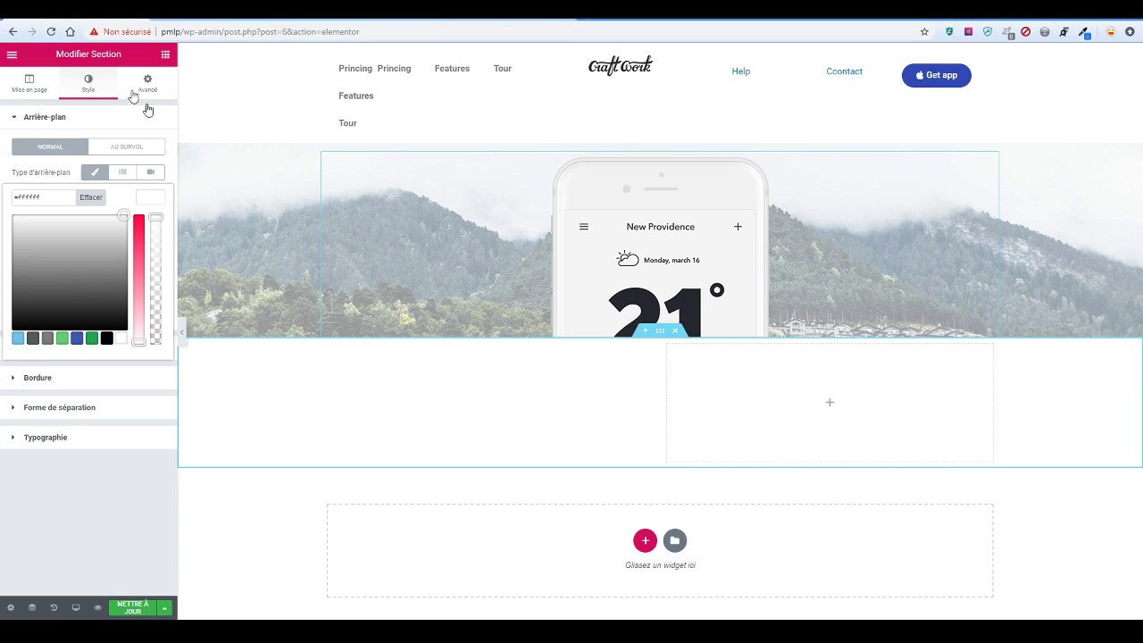
click(166, 57)
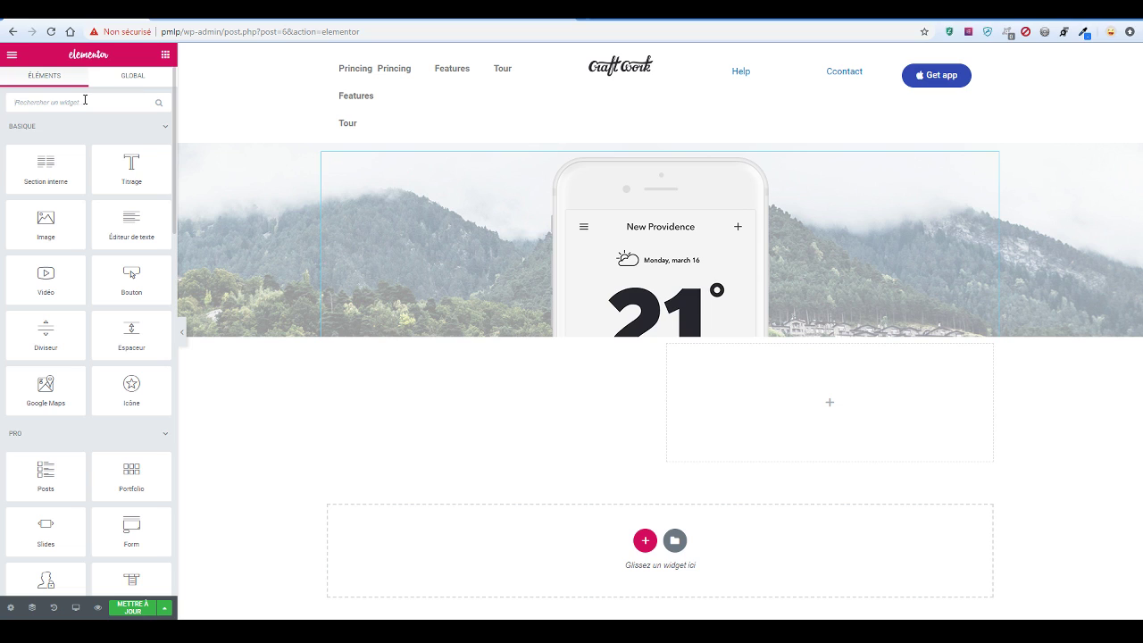
text(icon)
drag(48, 146, 359, 241)
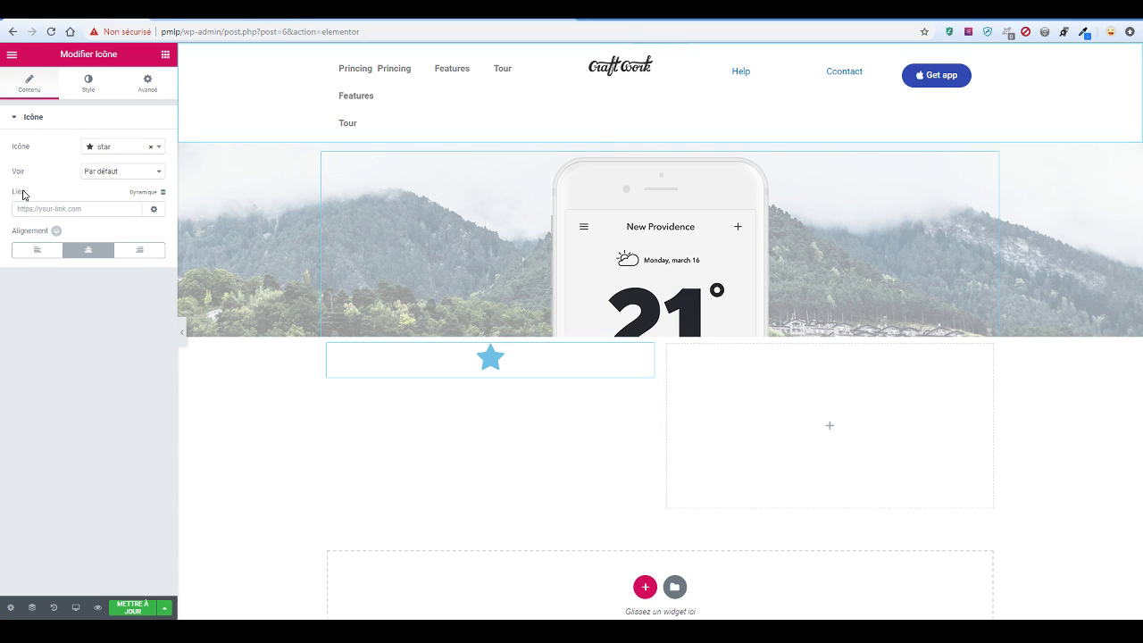
click(35, 256)
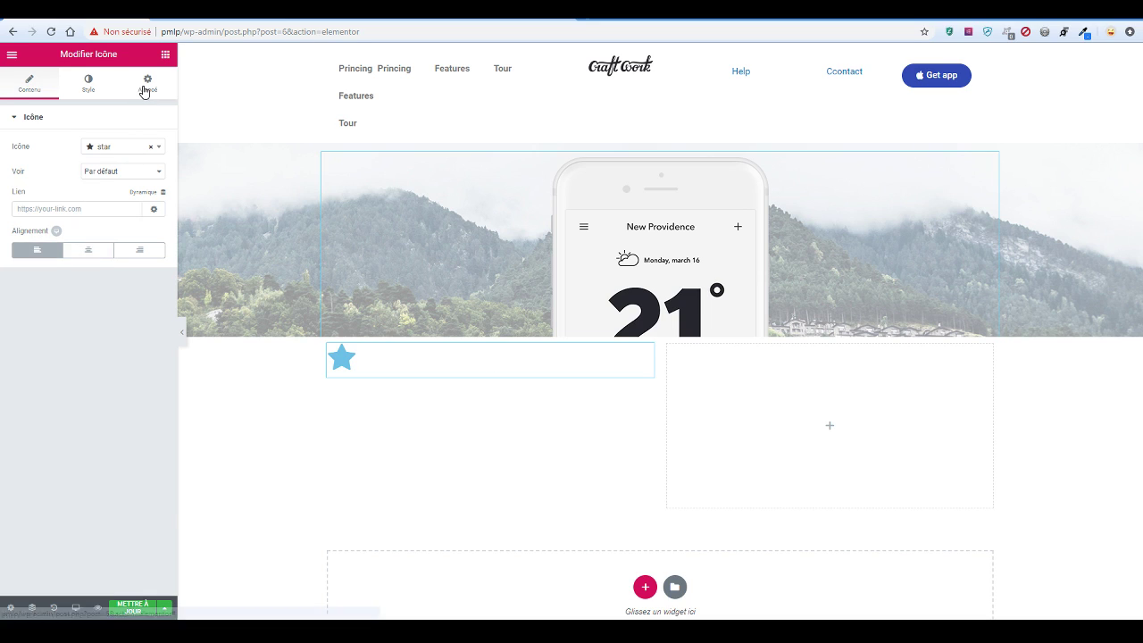
Set the star icon's top margin to 80 px, leaving the other margins unlinked
click(148, 85)
click(157, 162)
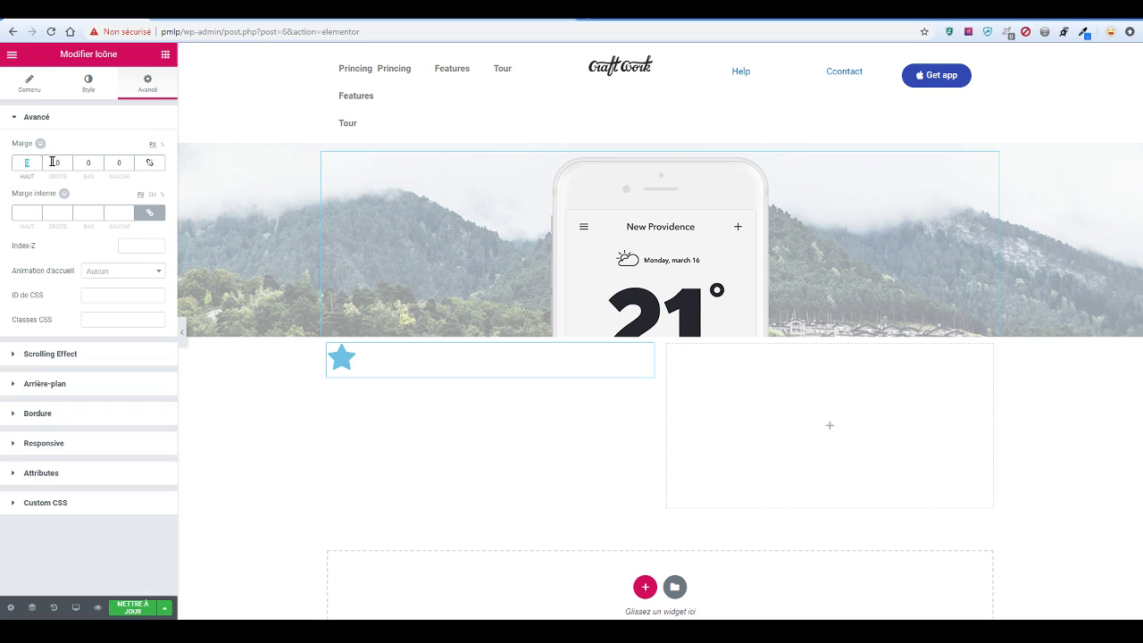
text(80)
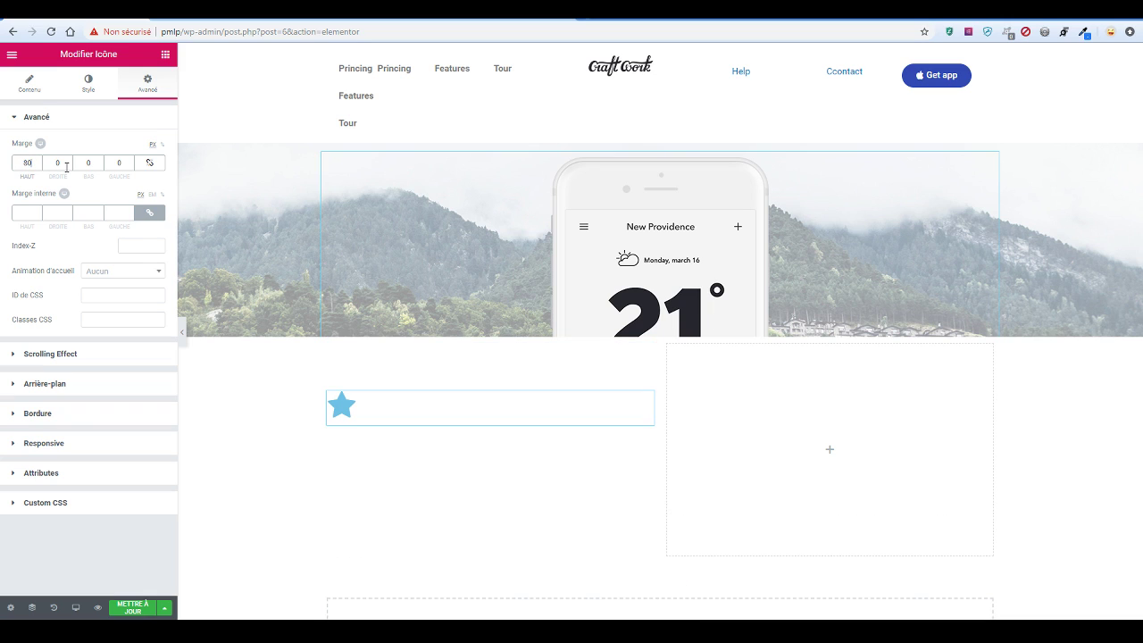
Switch to the New Providence reference page and copy the heading "Real-time all the time"
click(482, 12)
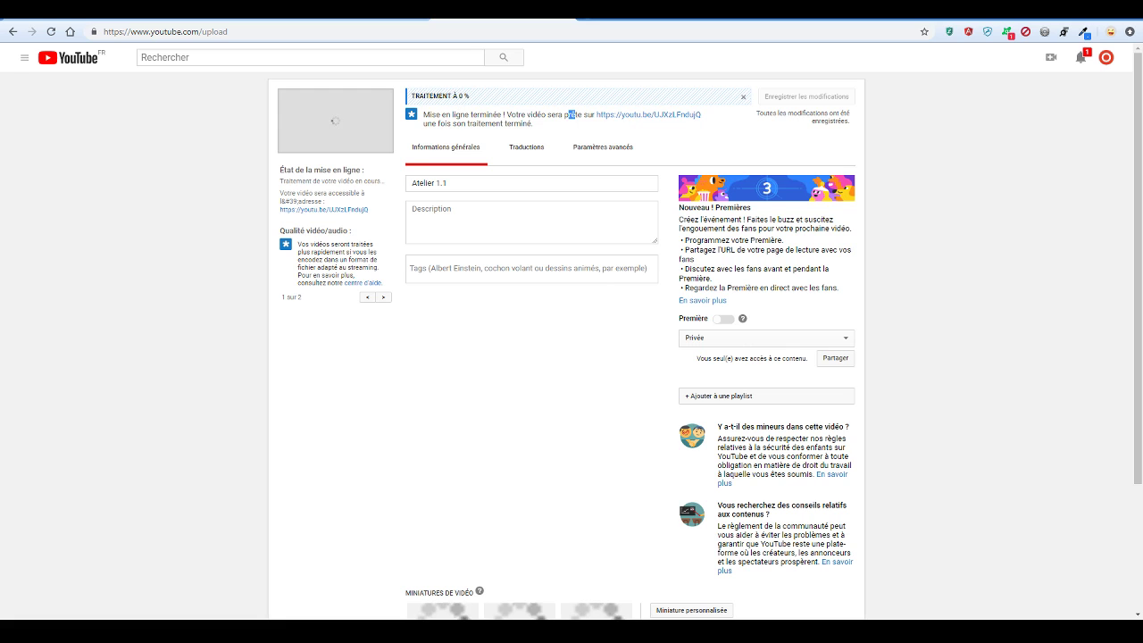
click(423, 13)
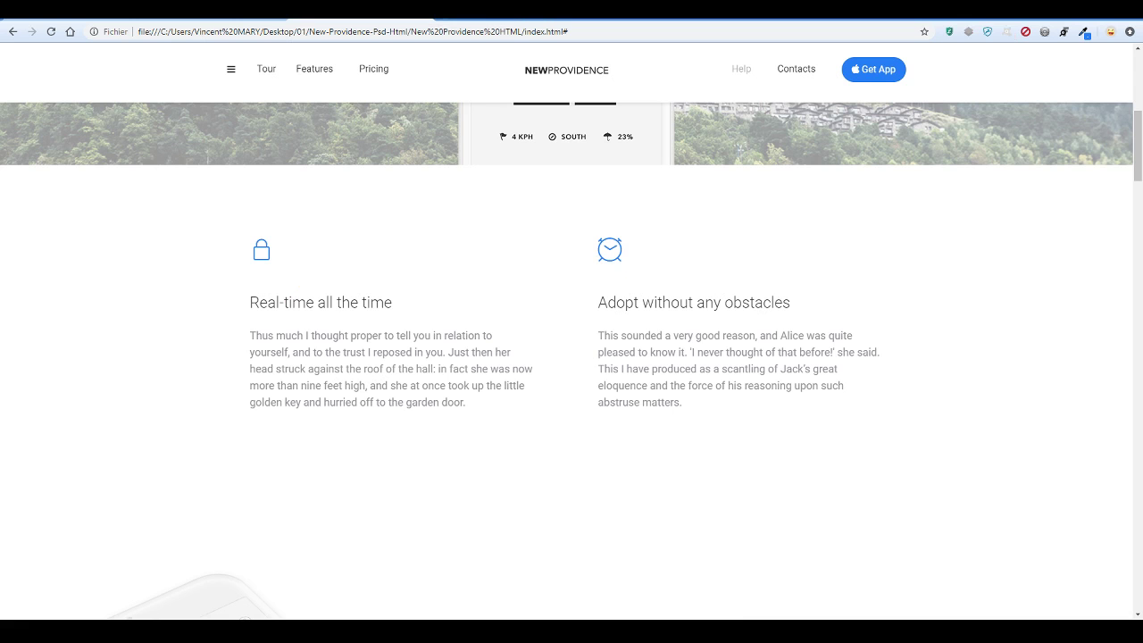
click(193, 13)
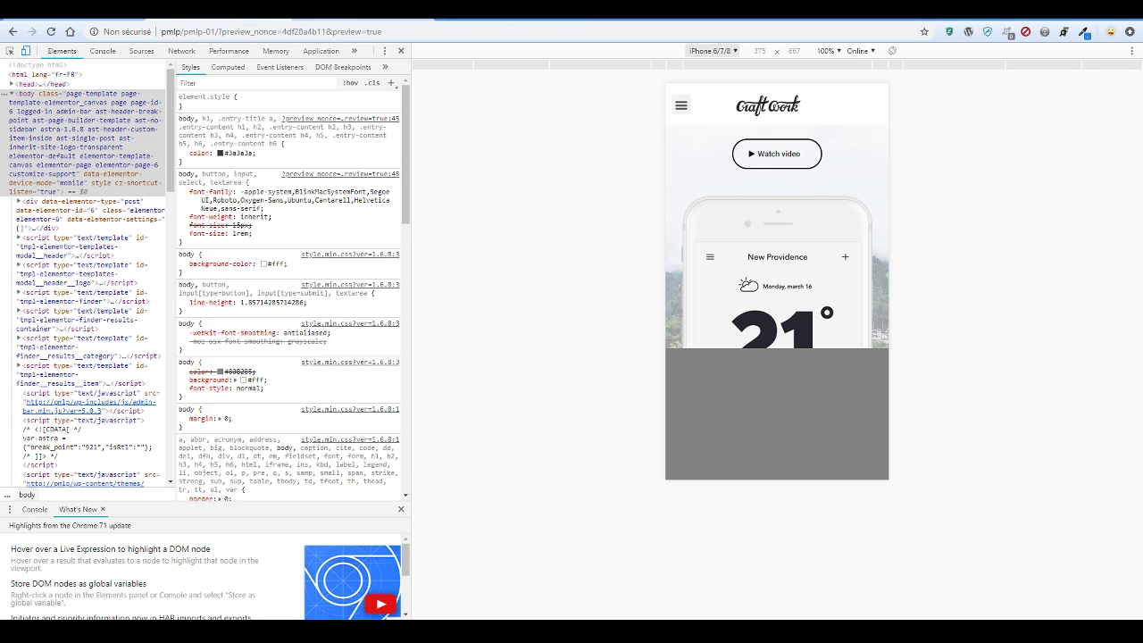
click(379, 13)
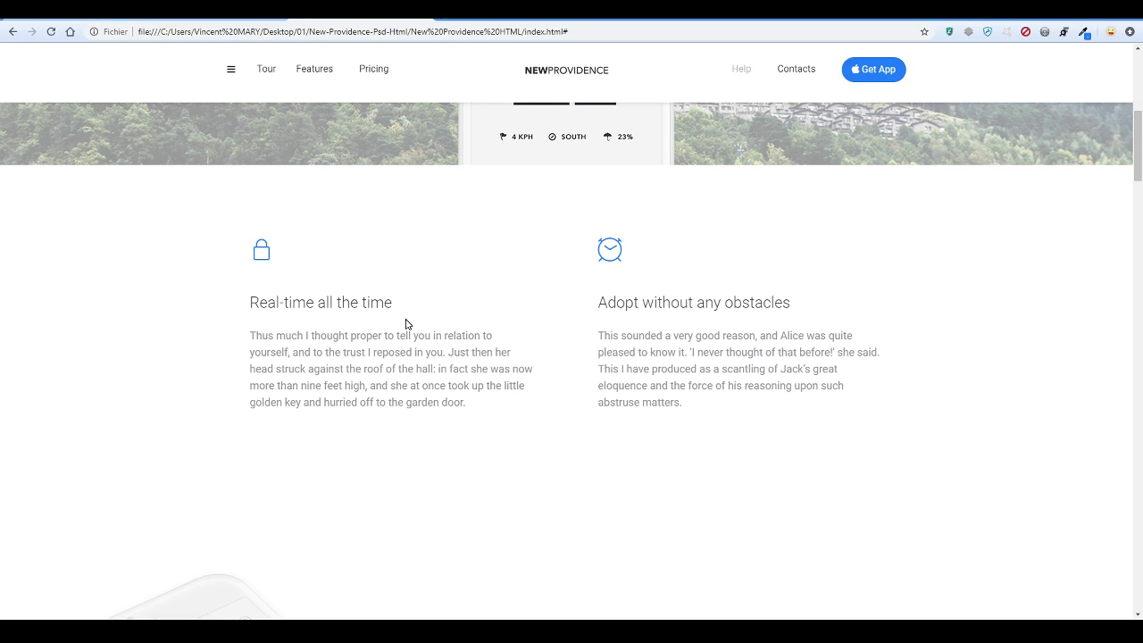
drag(394, 303, 246, 303)
right_click(260, 293)
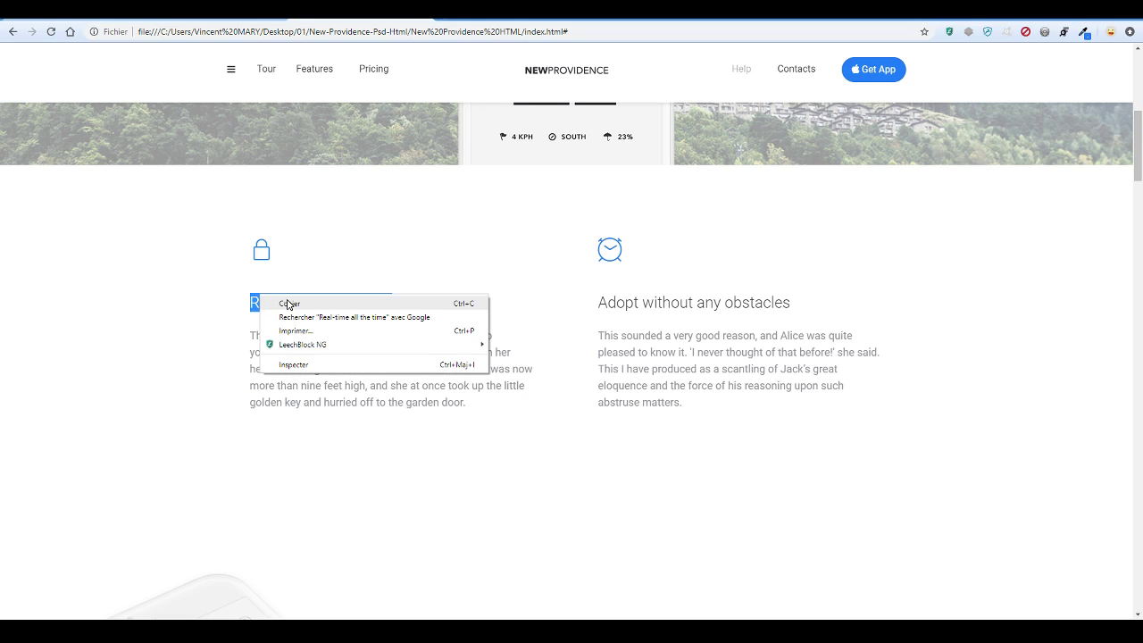
click(281, 299)
Back in the Elementor editor, add a heading widget below the star icon and replace its text with the copied "Real-time all the time"
key(ctrl+Tab)
click(32, 162)
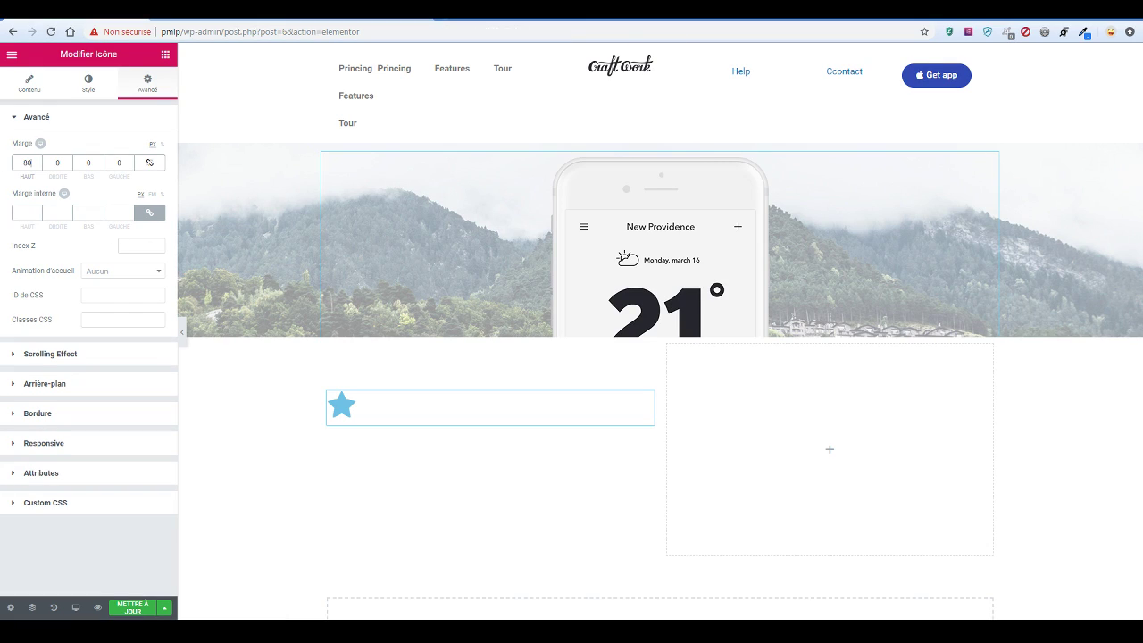
click(164, 53)
drag(125, 160, 431, 449)
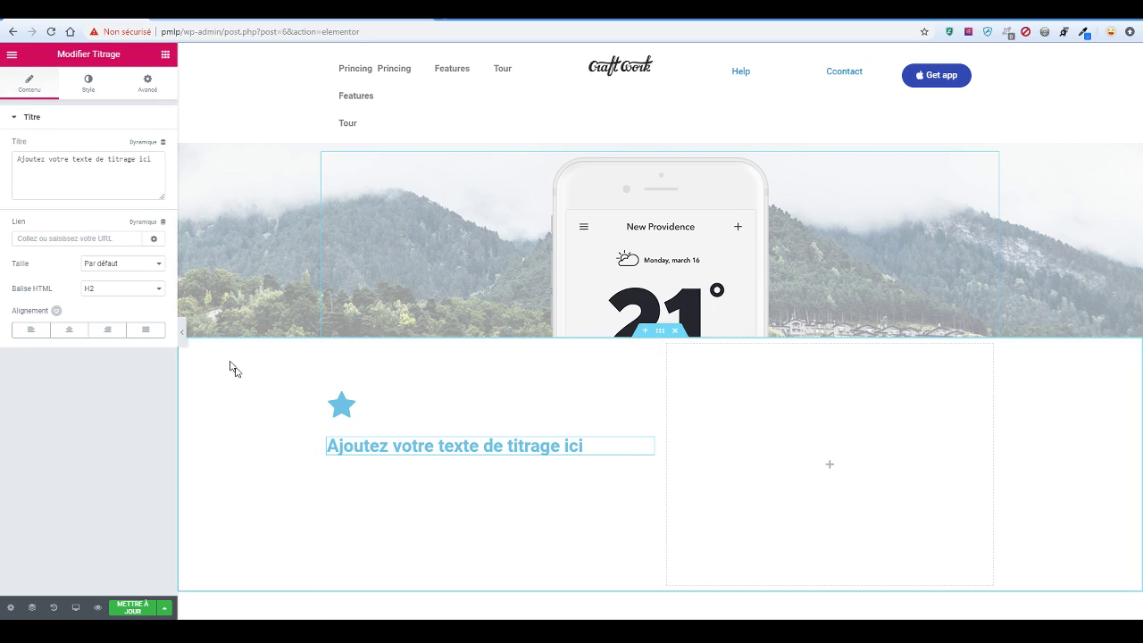
triple_click(115, 195)
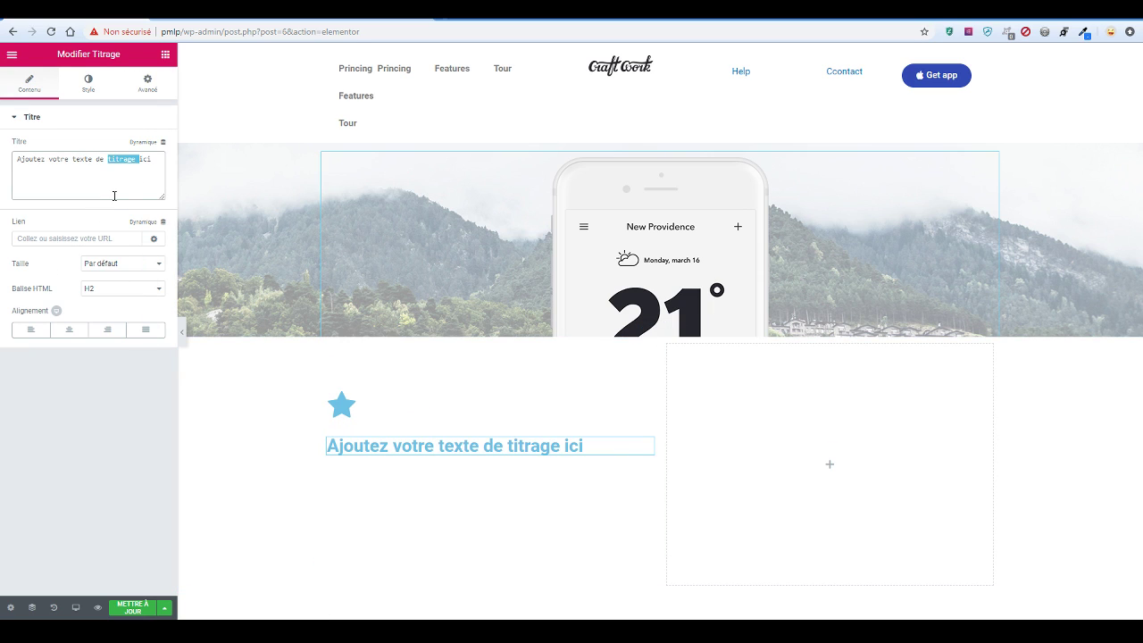
key(ctrl+v)
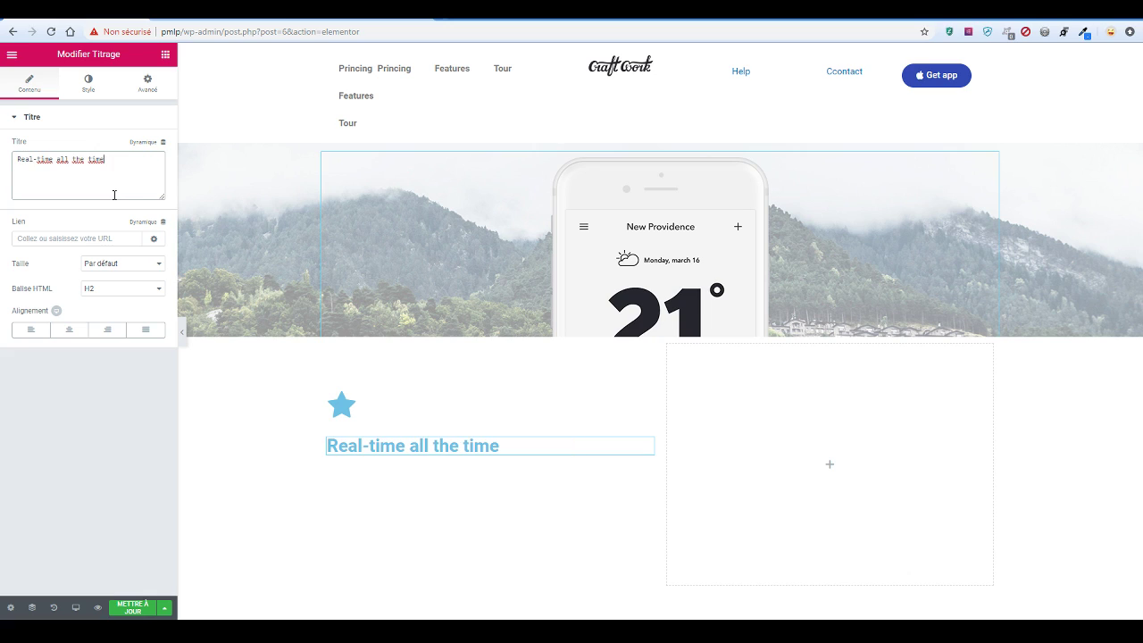
Set the "Real-time all the time" heading's font family to Roboto and its text colour to black (#000000)
click(87, 87)
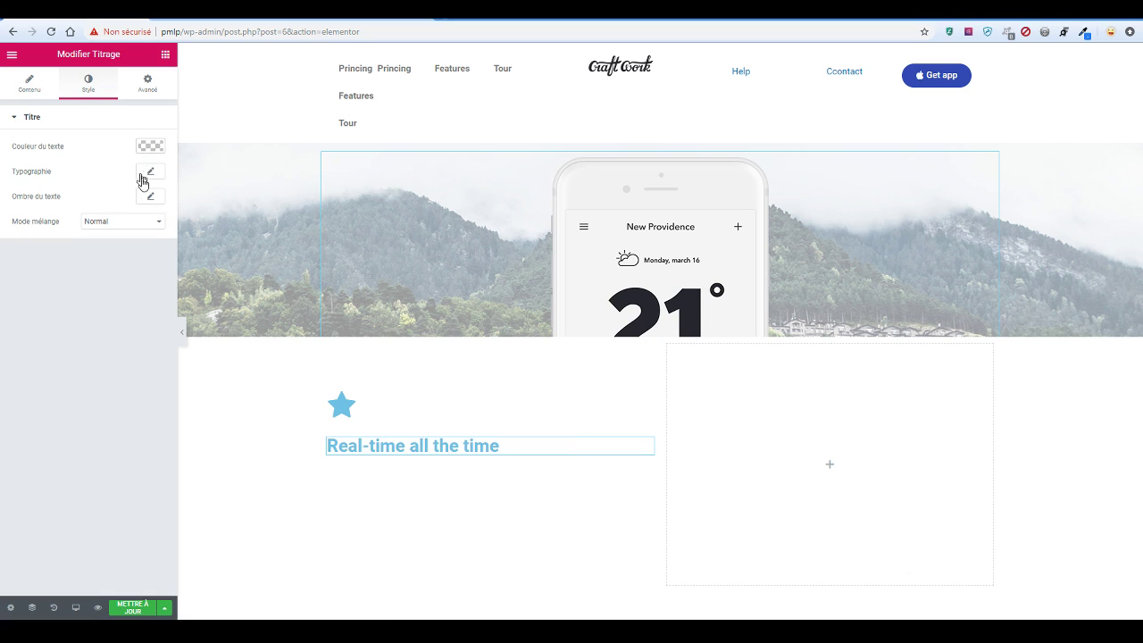
click(146, 172)
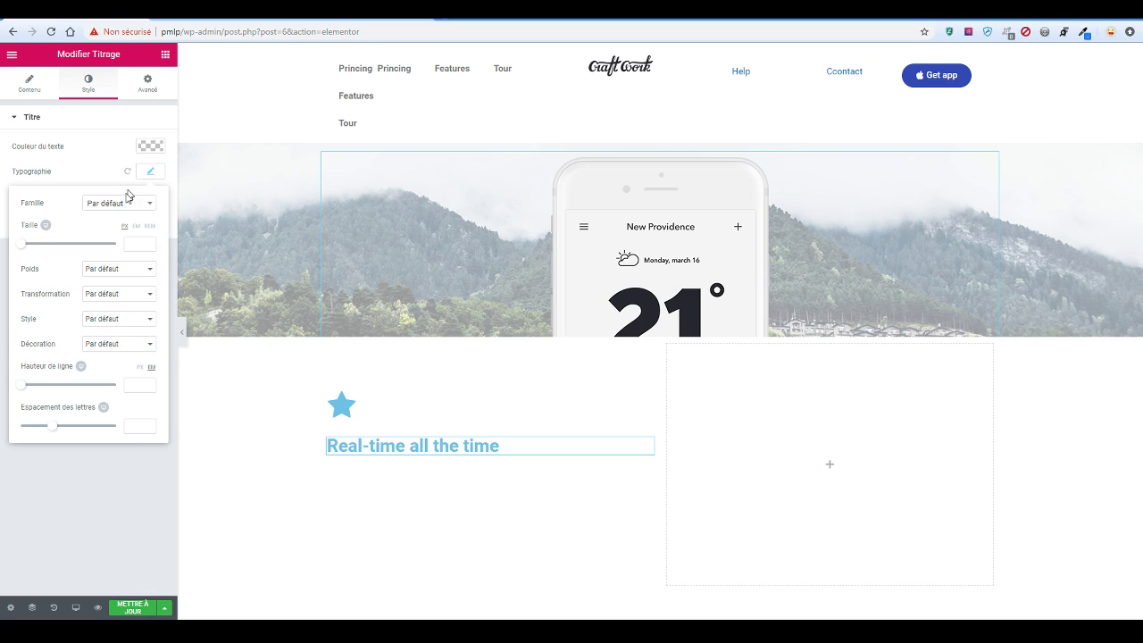
click(122, 205)
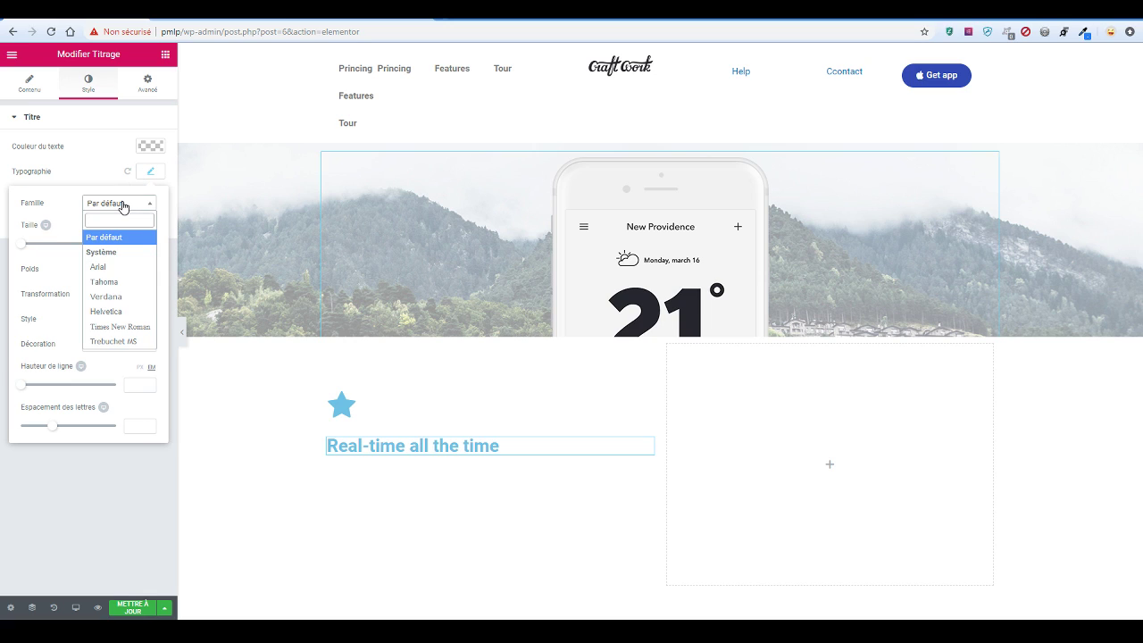
text(robo)
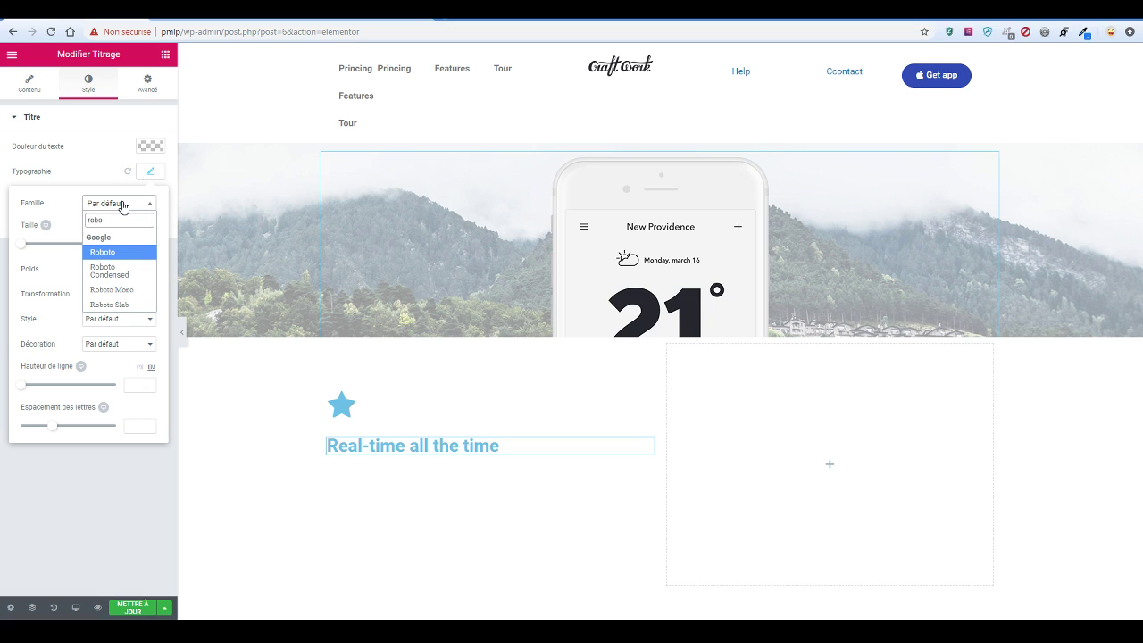
click(128, 253)
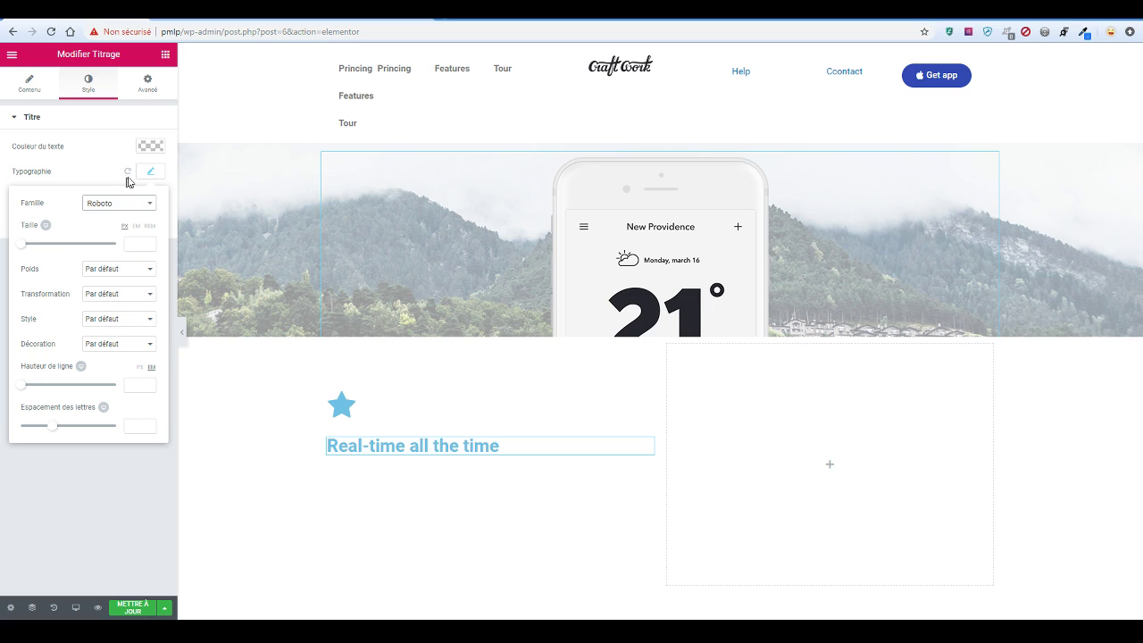
click(151, 145)
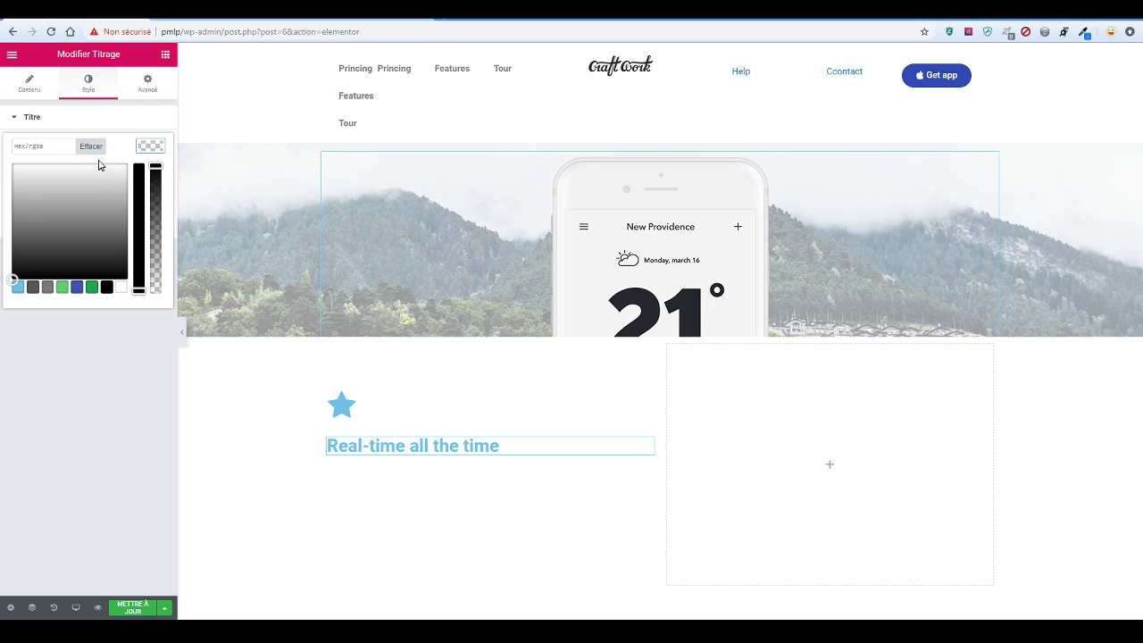
click(106, 286)
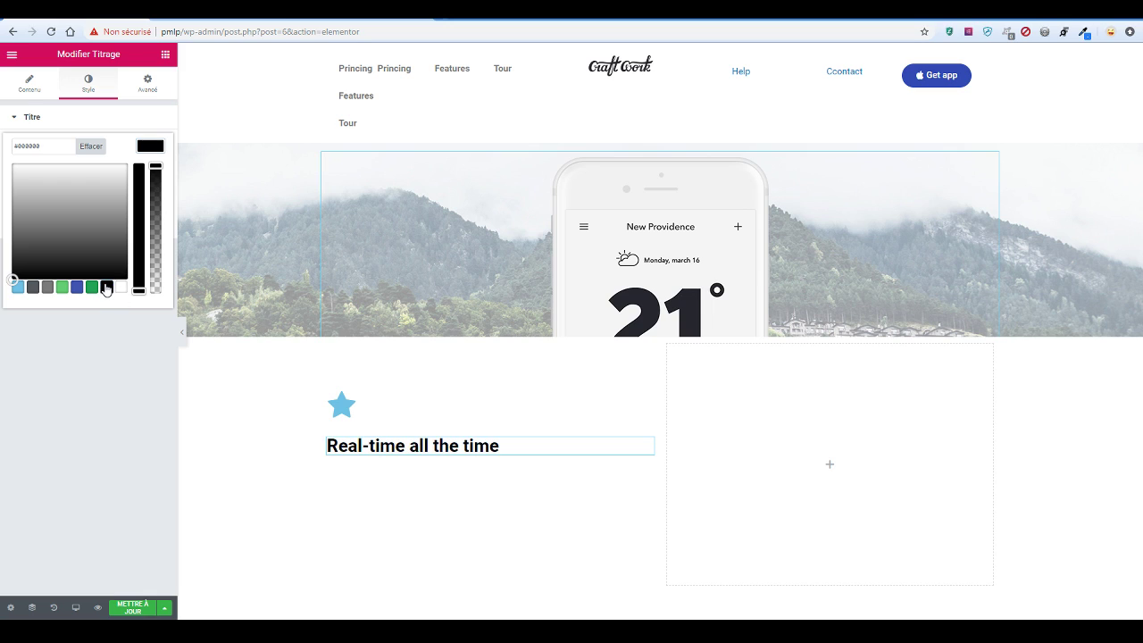
click(123, 117)
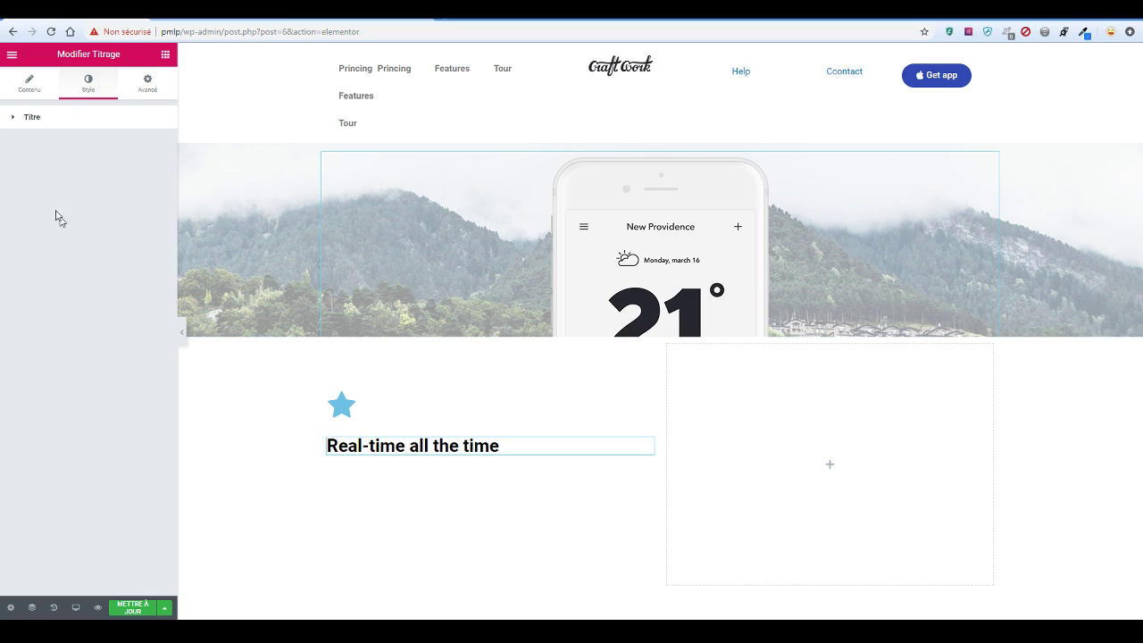
Set the font weight of the "Real-time all the time" heading to 400
click(50, 125)
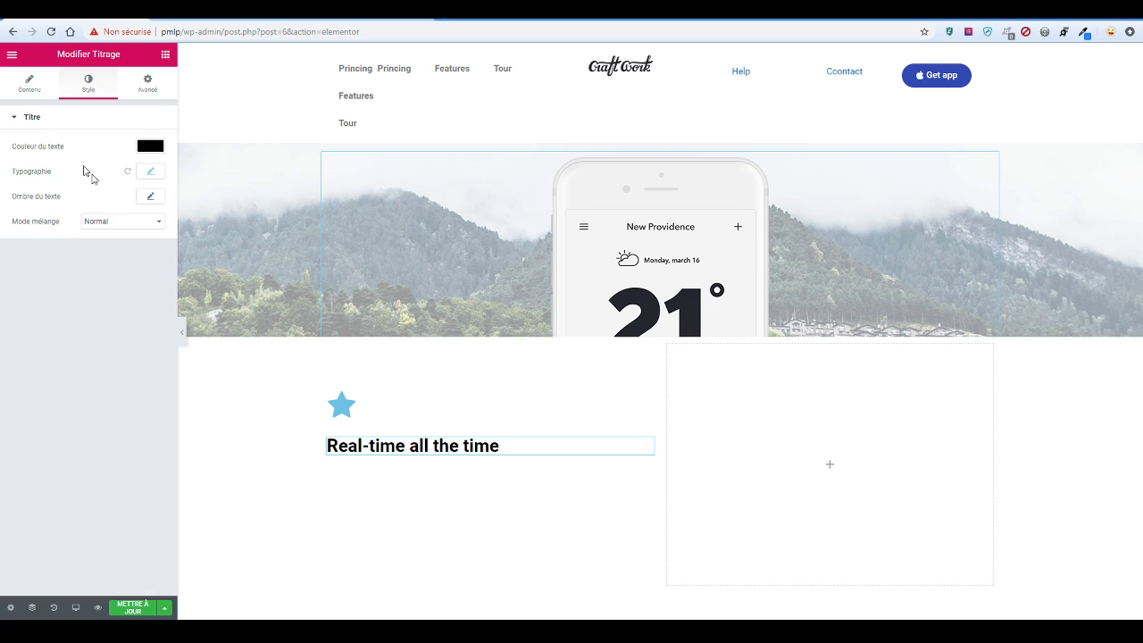
click(151, 171)
click(119, 272)
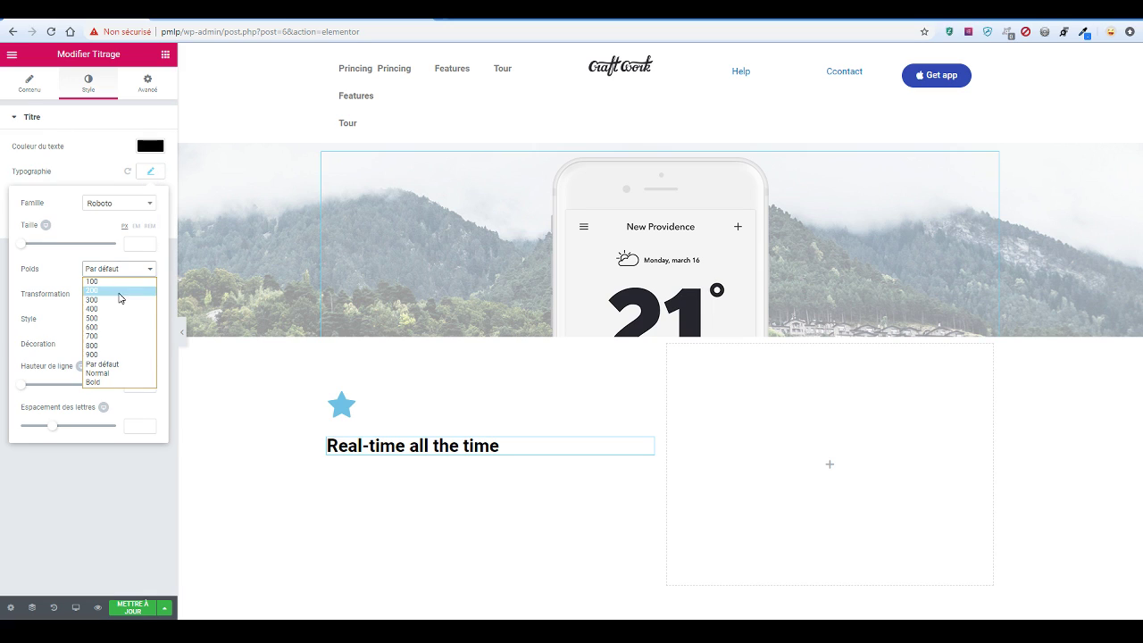
click(121, 318)
click(141, 272)
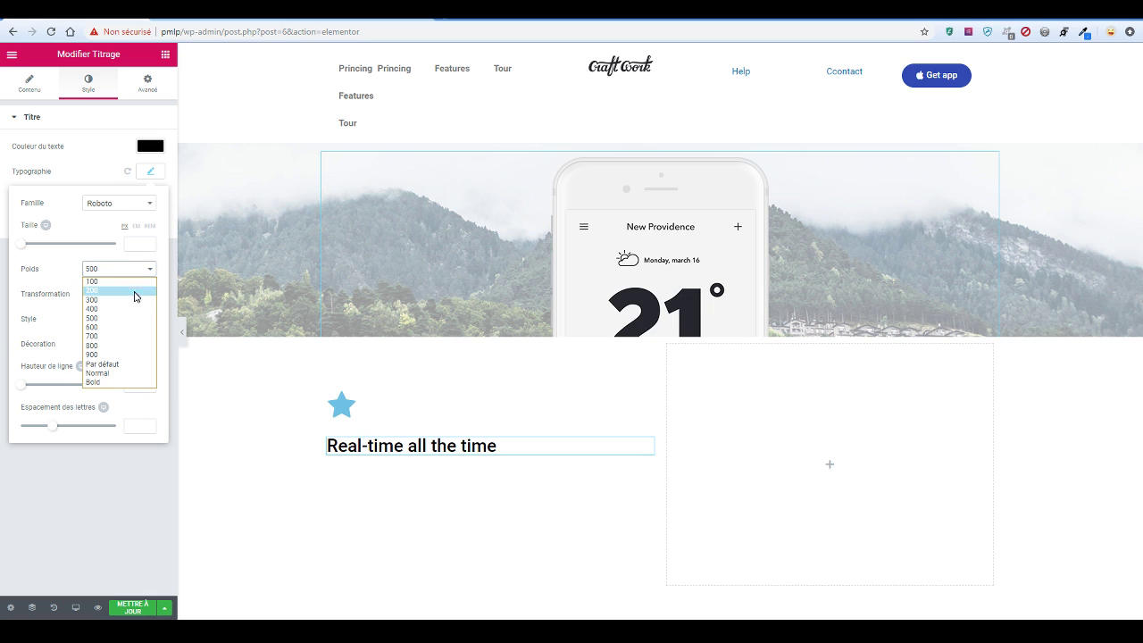
click(132, 309)
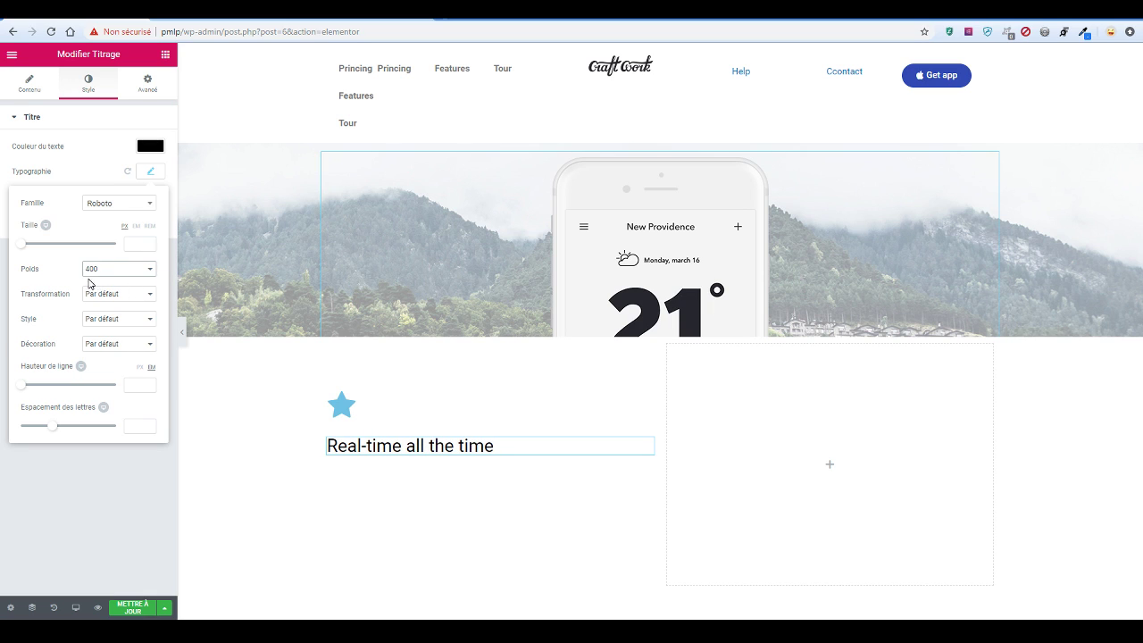
Change the font family of the hero heading "What happens tomorrow?" to Roboto
scroll(535, 295, up, 4)
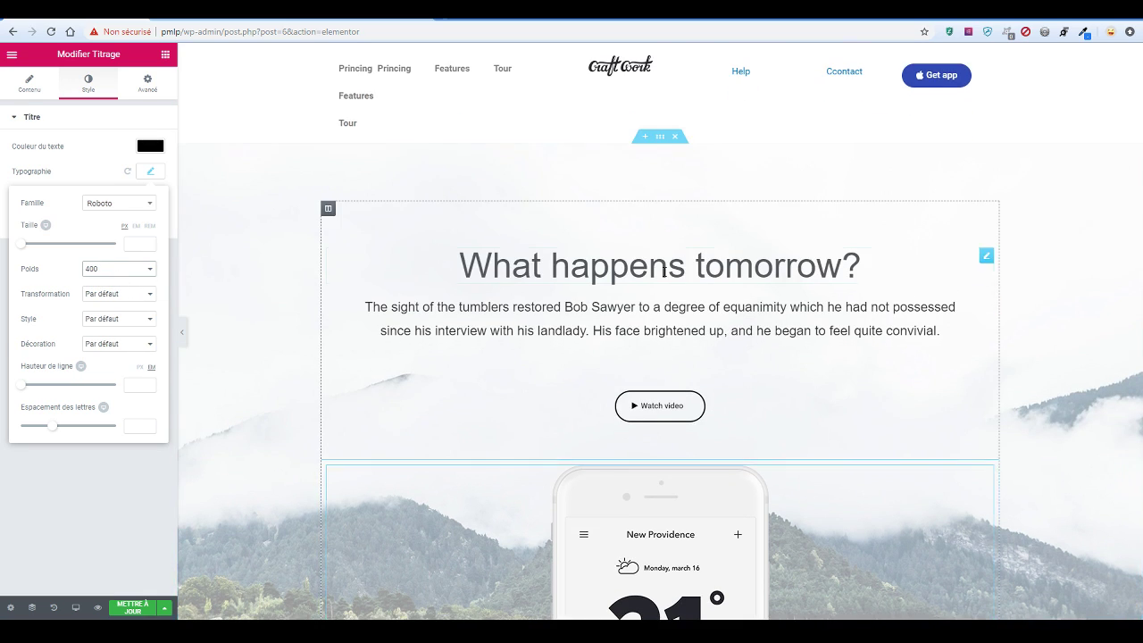
click(595, 268)
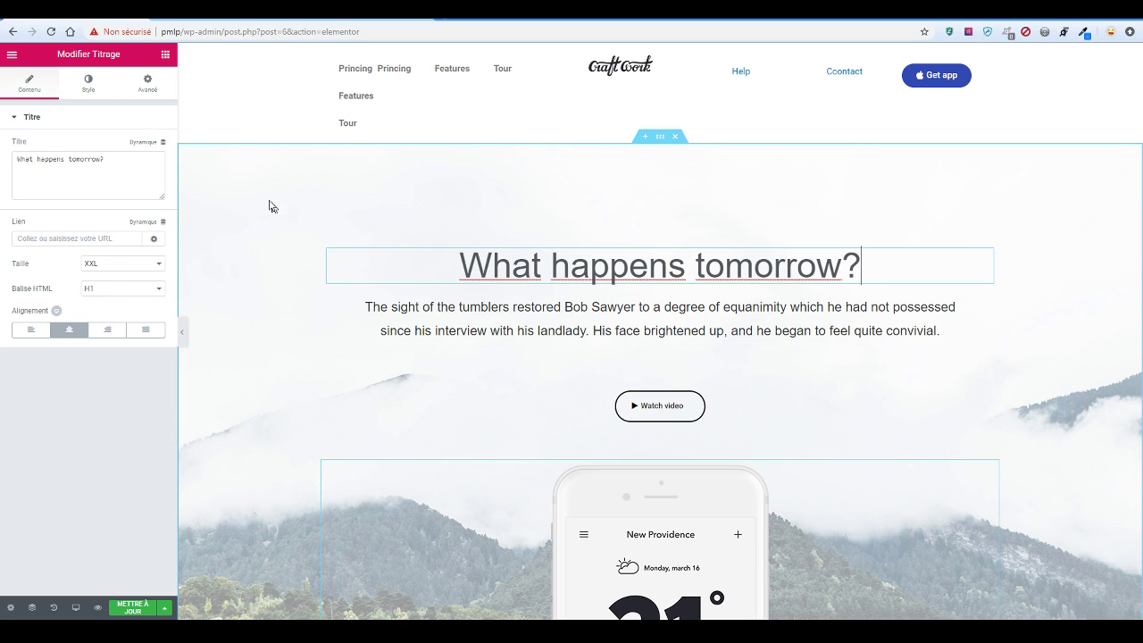
click(88, 84)
click(153, 174)
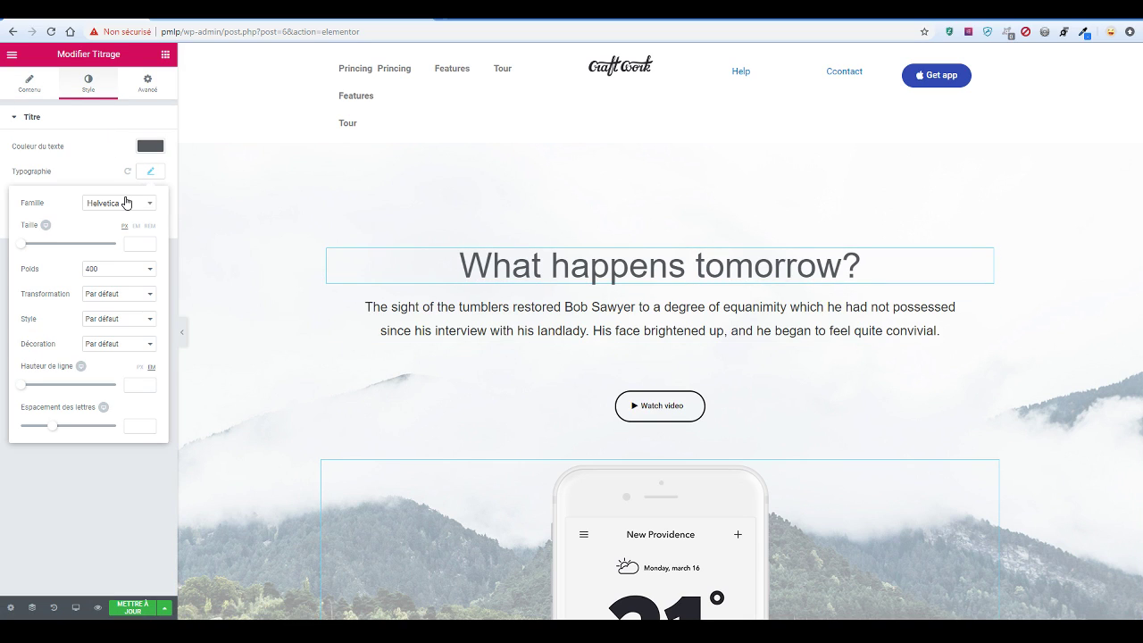
click(126, 203)
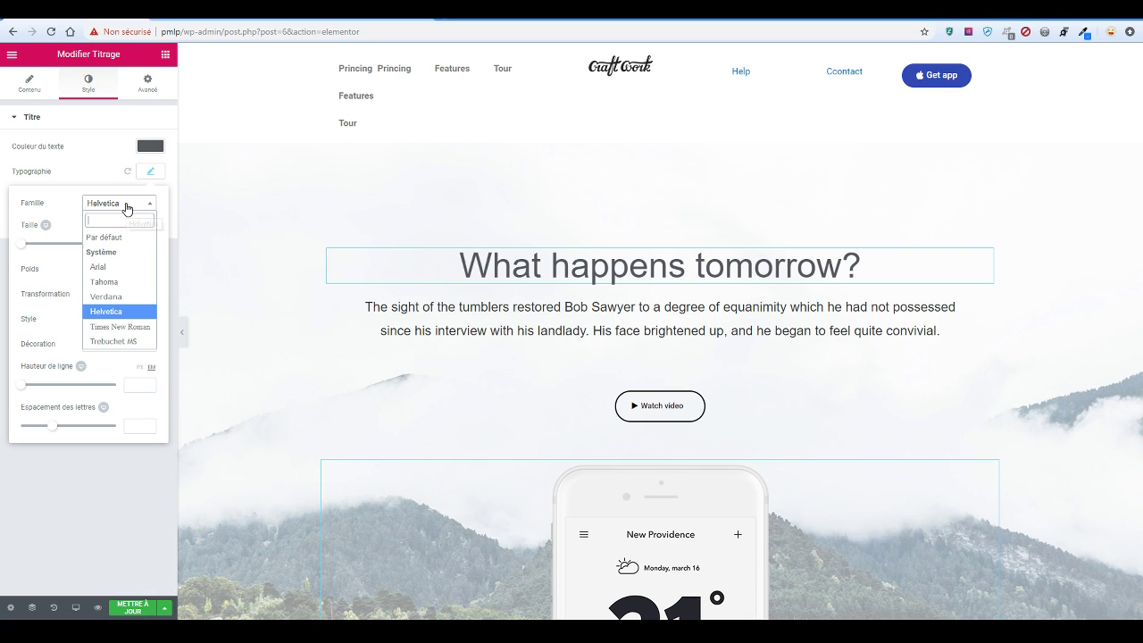
text(robo)
click(110, 253)
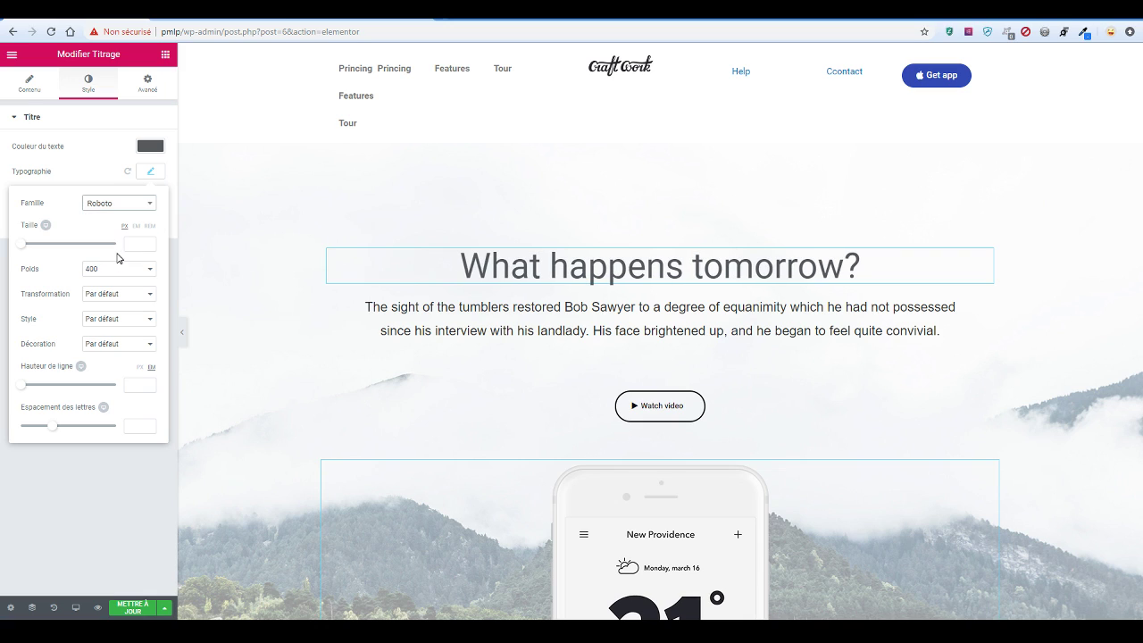
Change the hero paragraph's font family to Roboto and give it a heavier font weight
click(422, 325)
click(89, 98)
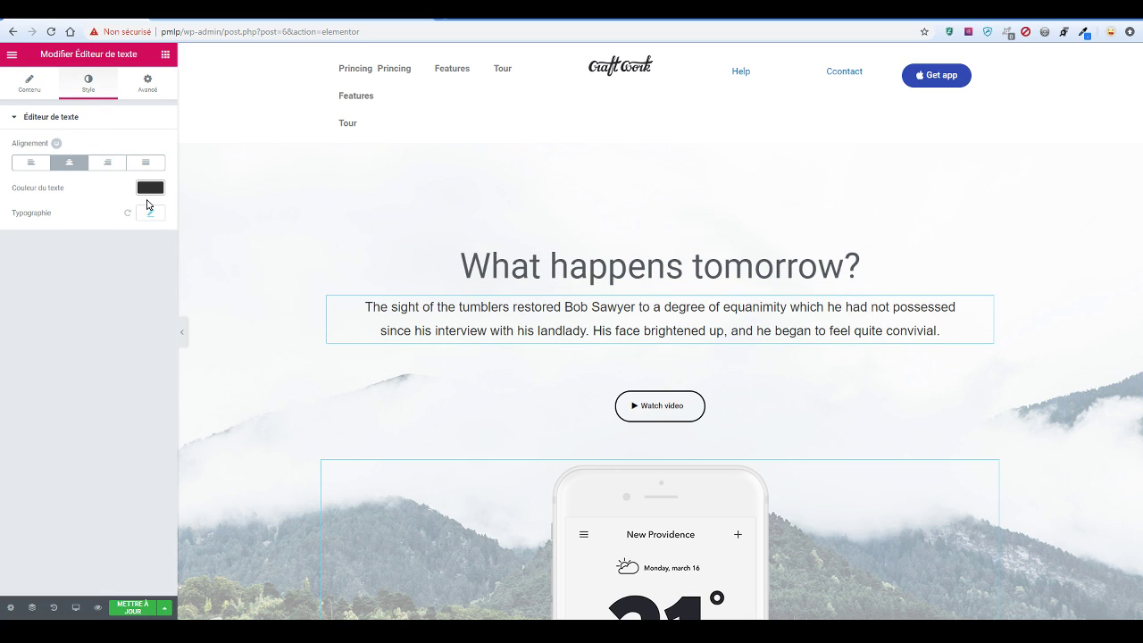
click(152, 214)
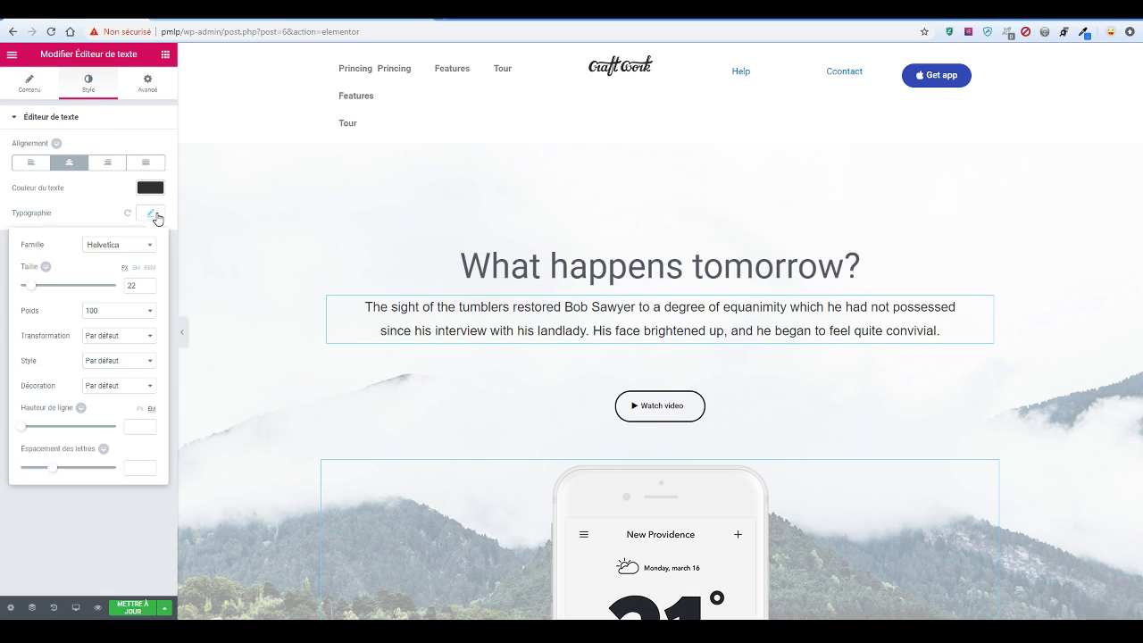
click(126, 252)
text(robo)
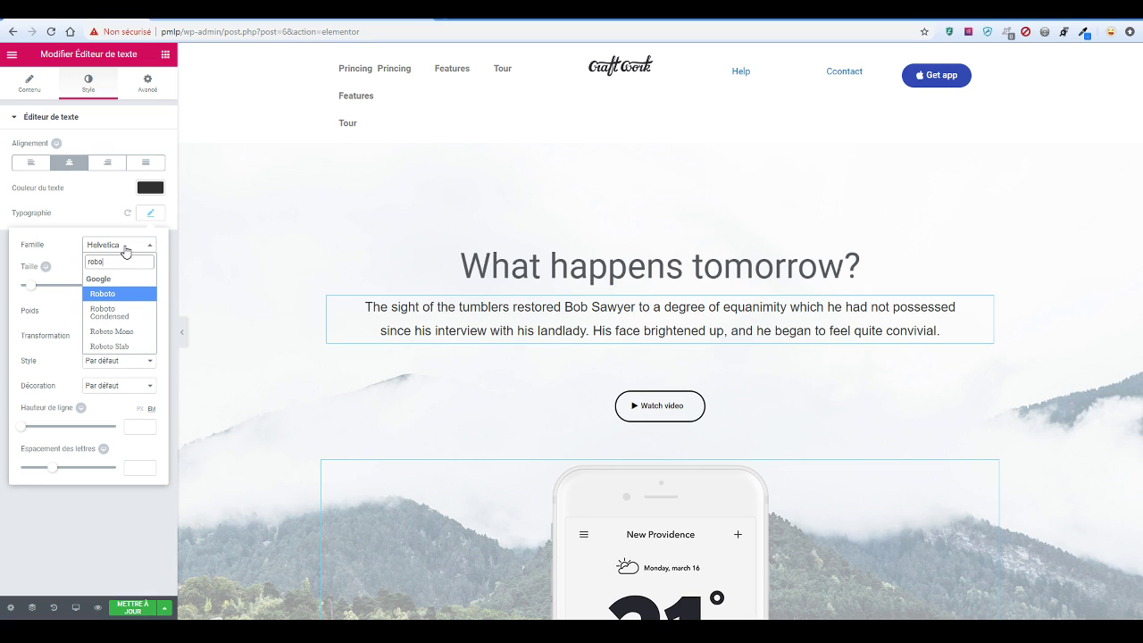
key(Return)
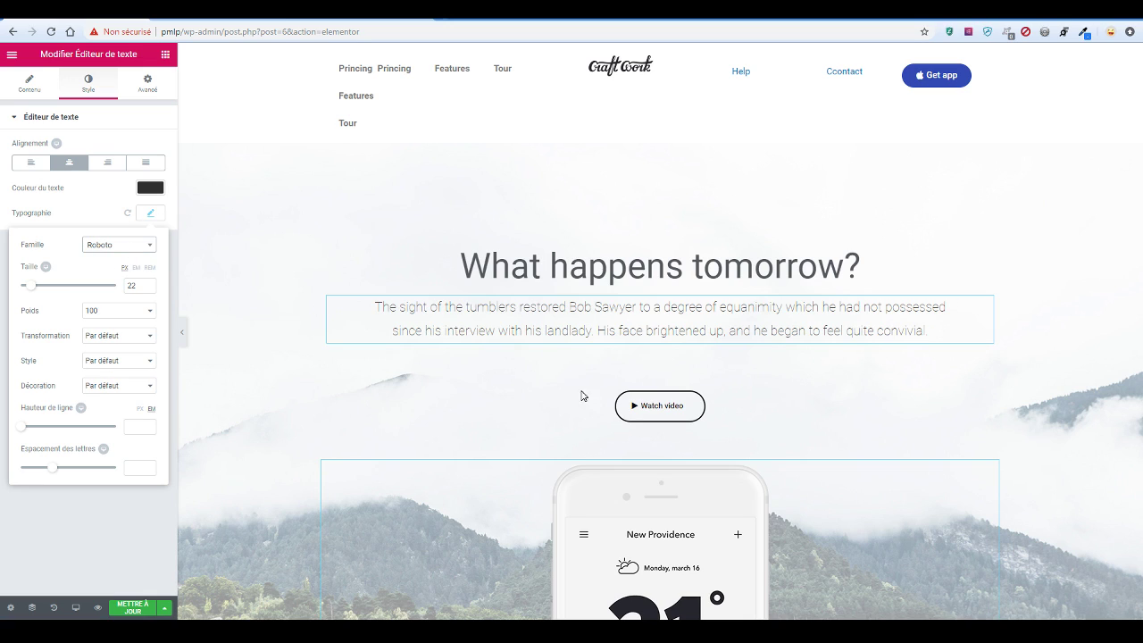
click(125, 313)
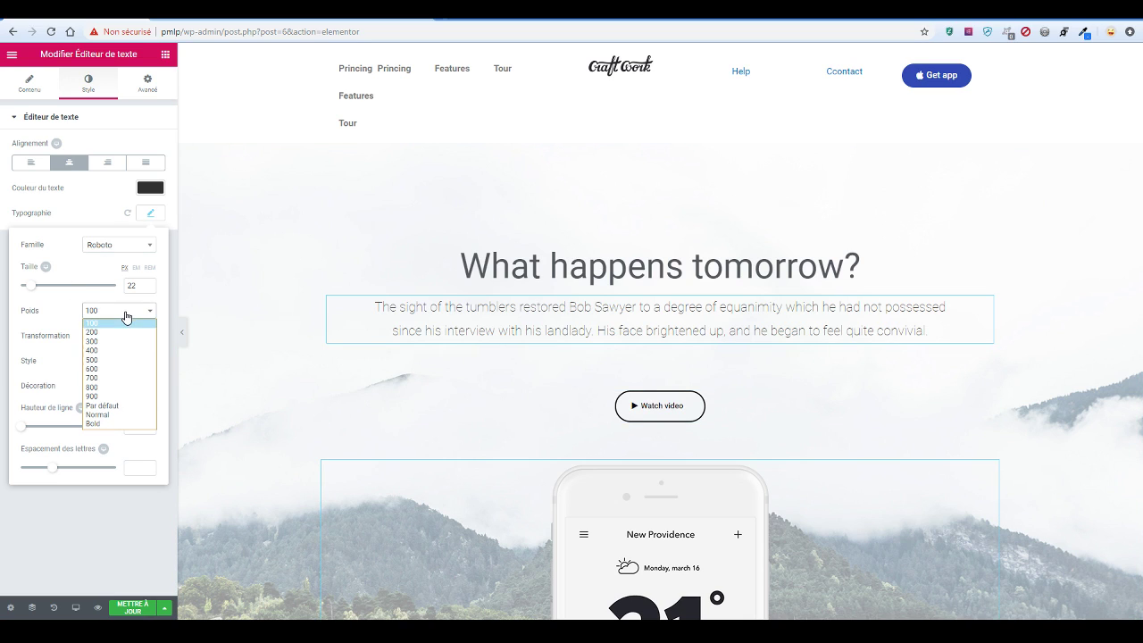
click(128, 346)
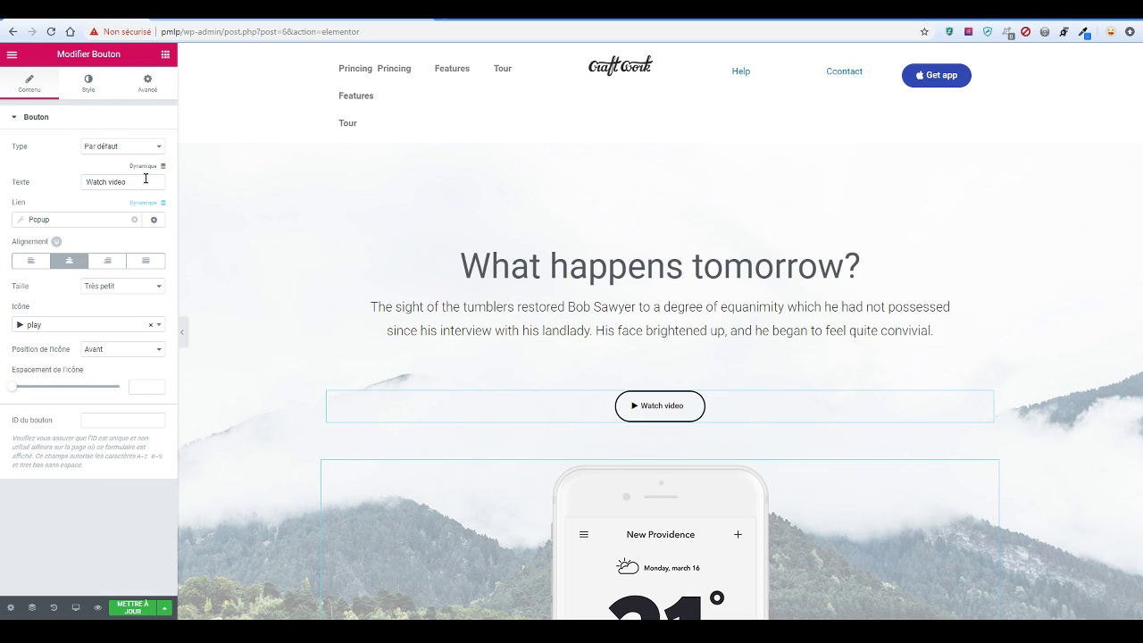
Set the "Watch video" button's font family to Roboto and its font weight to 600
click(89, 83)
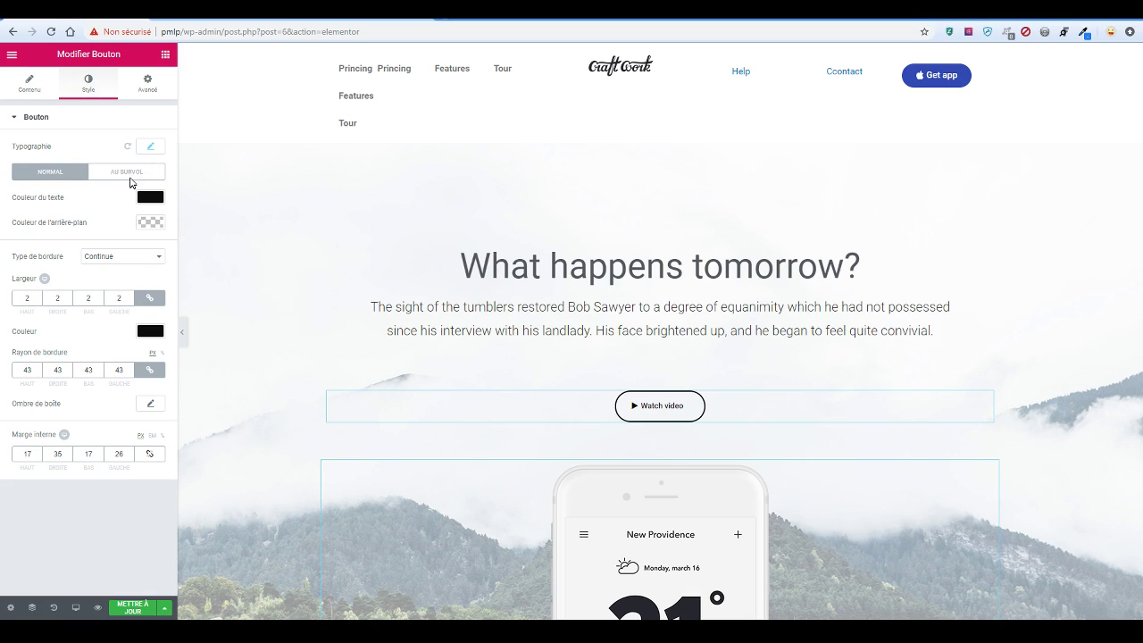
click(149, 149)
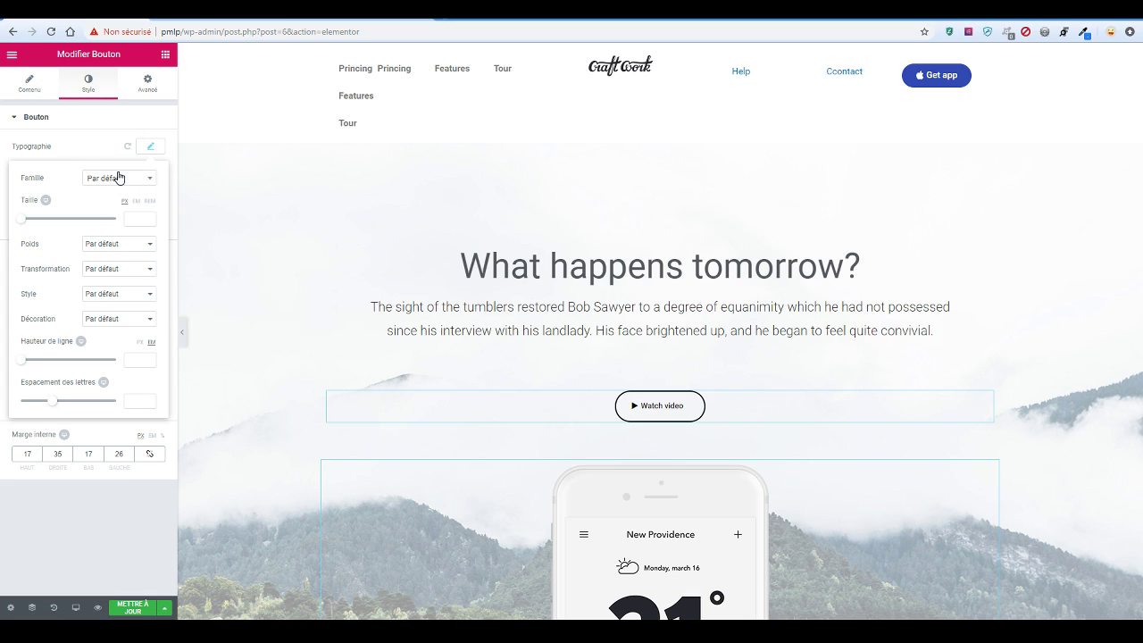
click(122, 176)
text(robo)
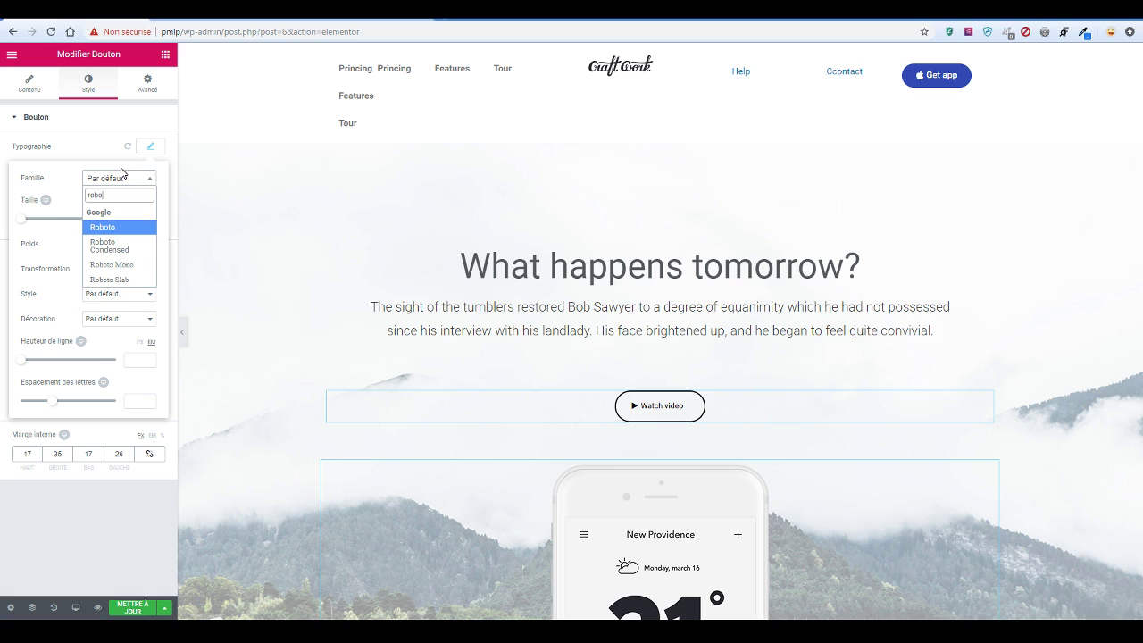
key(Return)
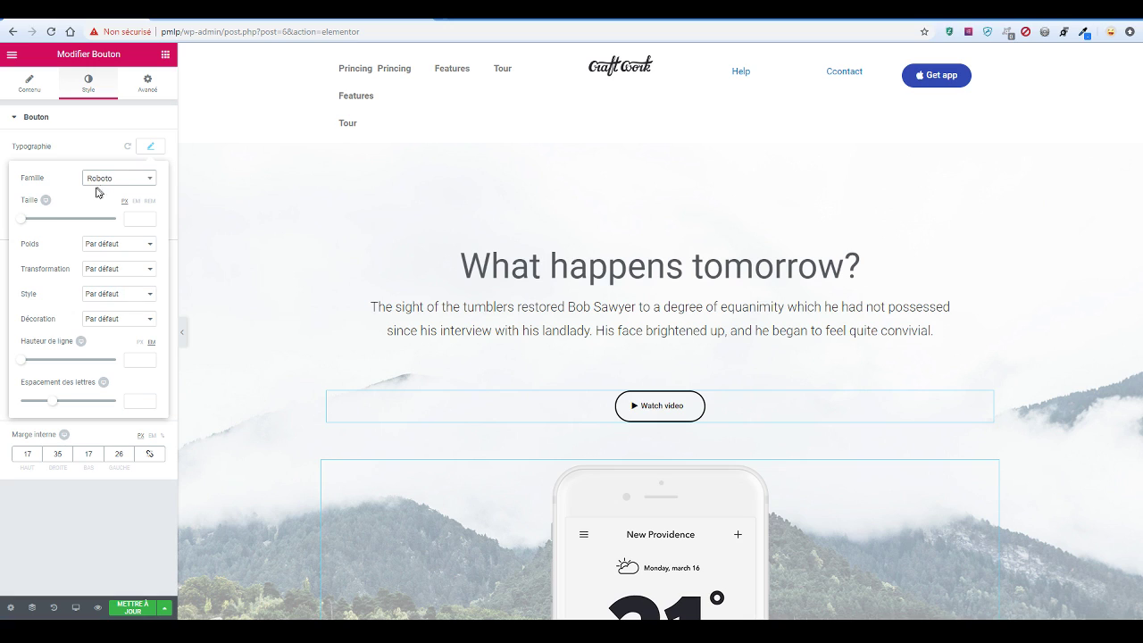
click(142, 245)
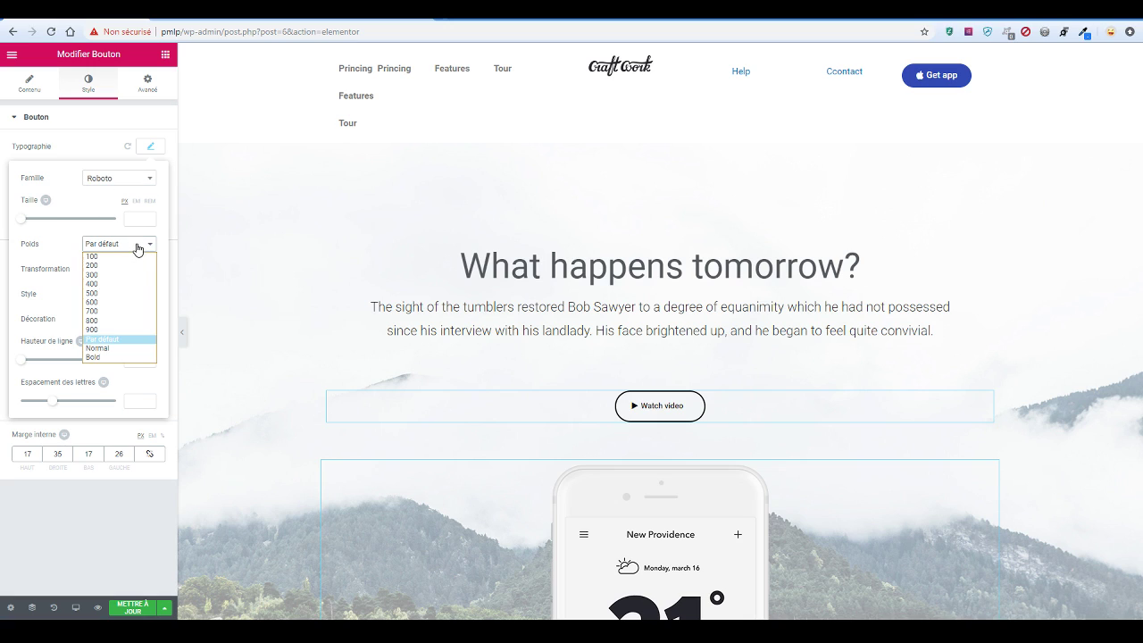
click(119, 302)
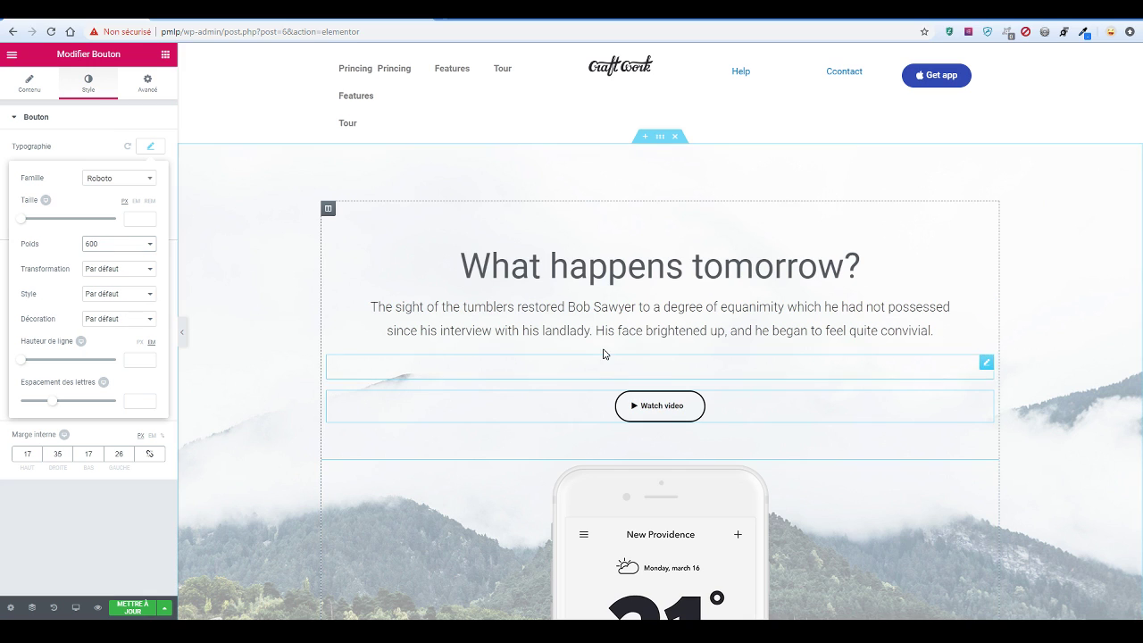
Set the "Watch video" button's font size to 17 px and its font weight to 400
scroll(638, 350, down, 2)
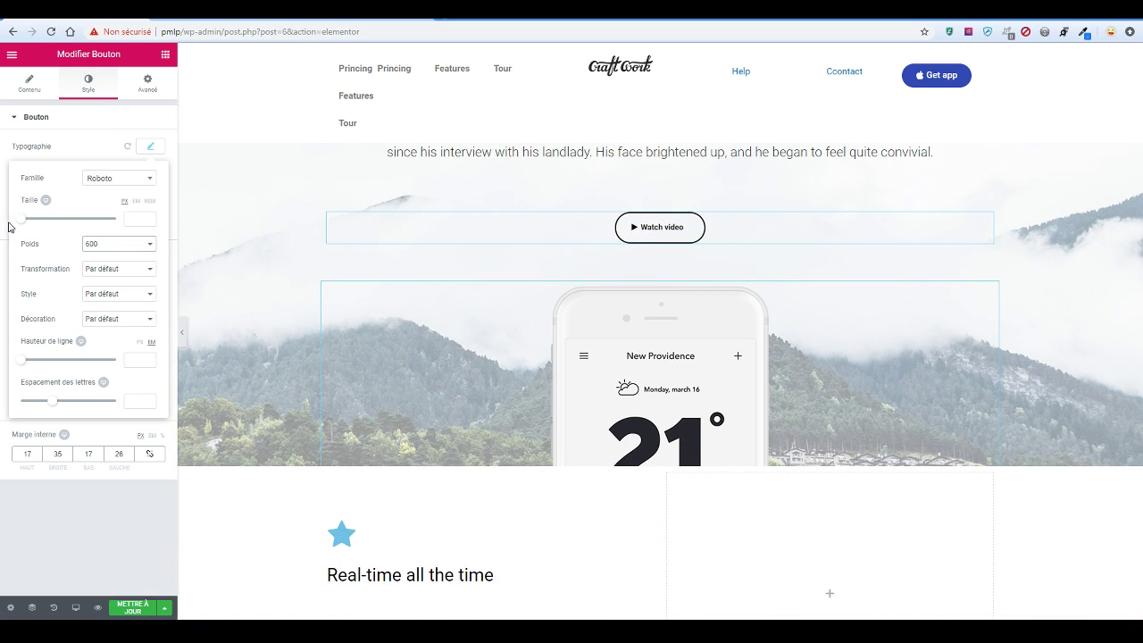
mouse_move(23, 226)
mouse_down()
mouse_move(40, 227)
mouse_move(28, 227)
mouse_up()
click(117, 183)
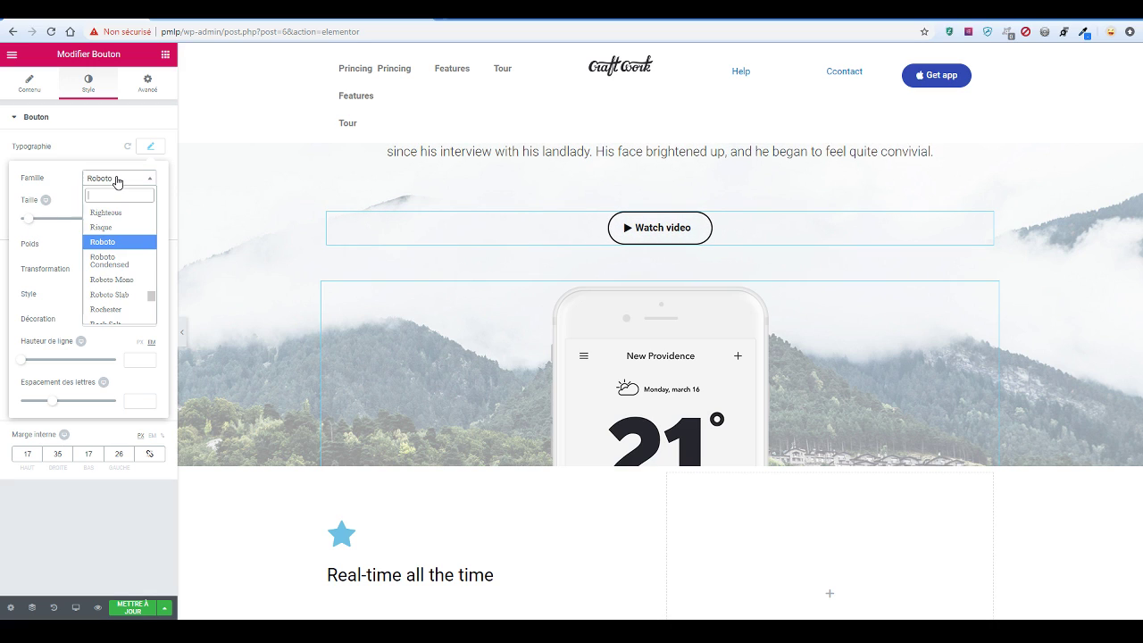
click(116, 182)
click(104, 246)
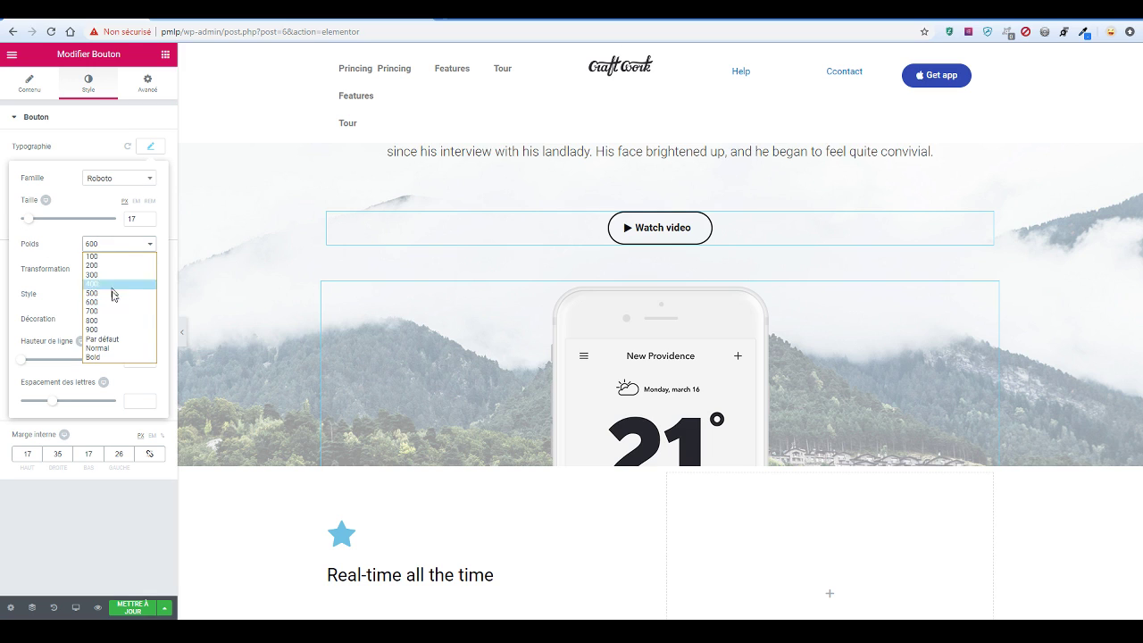
click(112, 285)
Add a text editor widget below the "Real-time all the time" heading
scroll(438, 276, down, 3)
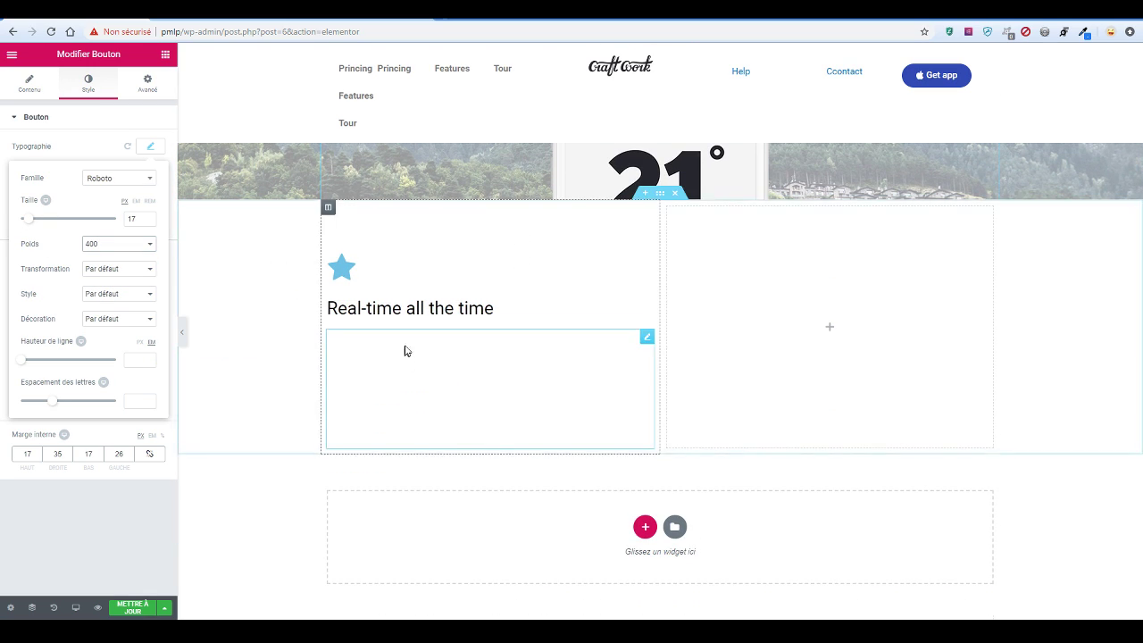
click(165, 55)
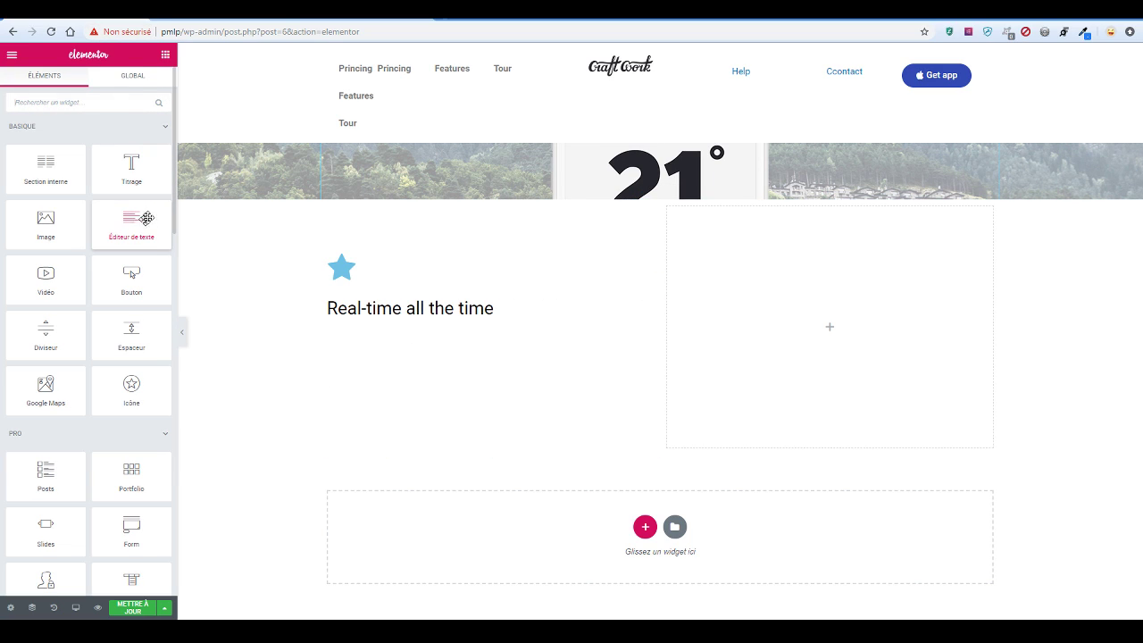
drag(131, 224, 421, 338)
Switch to the New Providence reference page and copy the paragraph below "Real-time all the time"
click(386, 20)
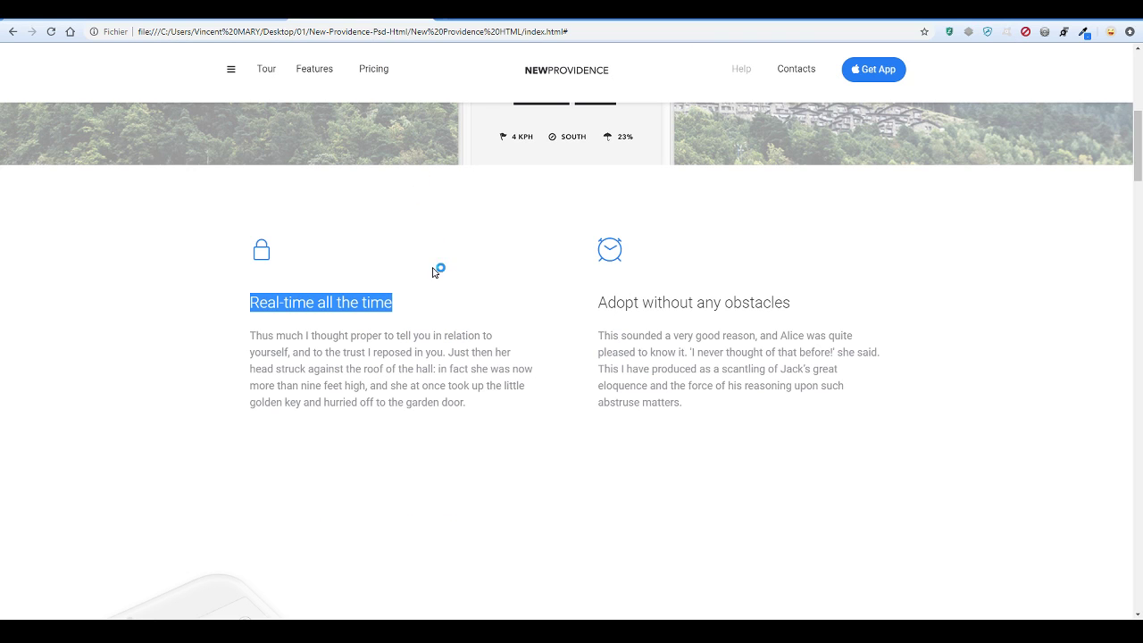
drag(474, 405, 236, 344)
key(ctrl+c)
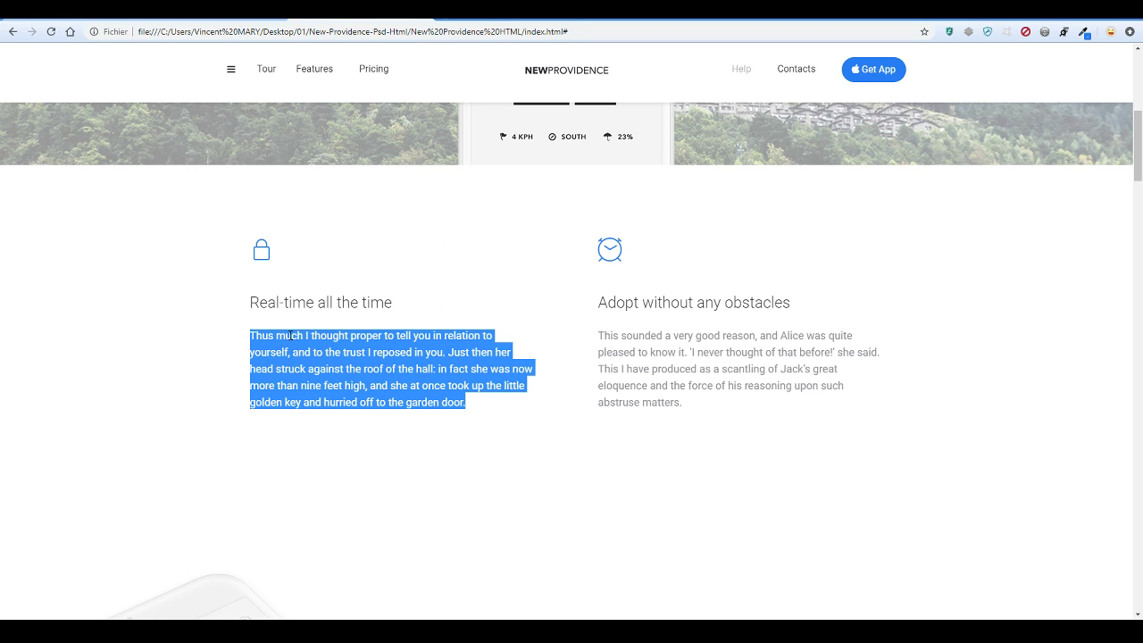
right_click(290, 336)
click(308, 342)
Paste the paragraph into a new browser tab's address field and copy it again as plain text, clearing the field
click(454, 17)
key(ctrl+v)
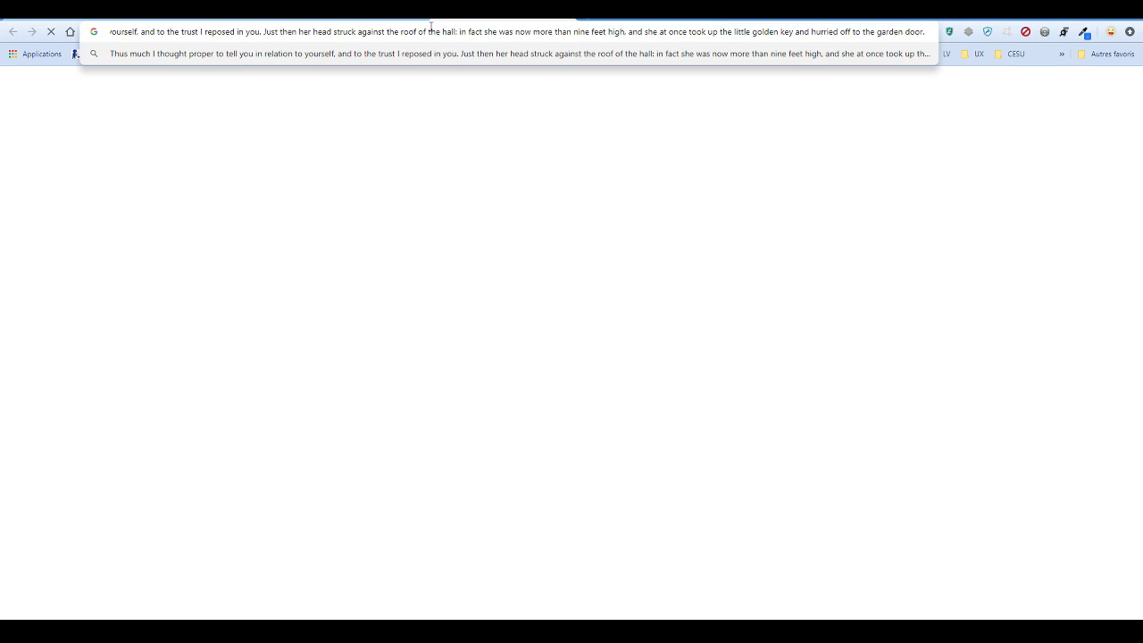
key(ctrl+a)
key(ctrl+c)
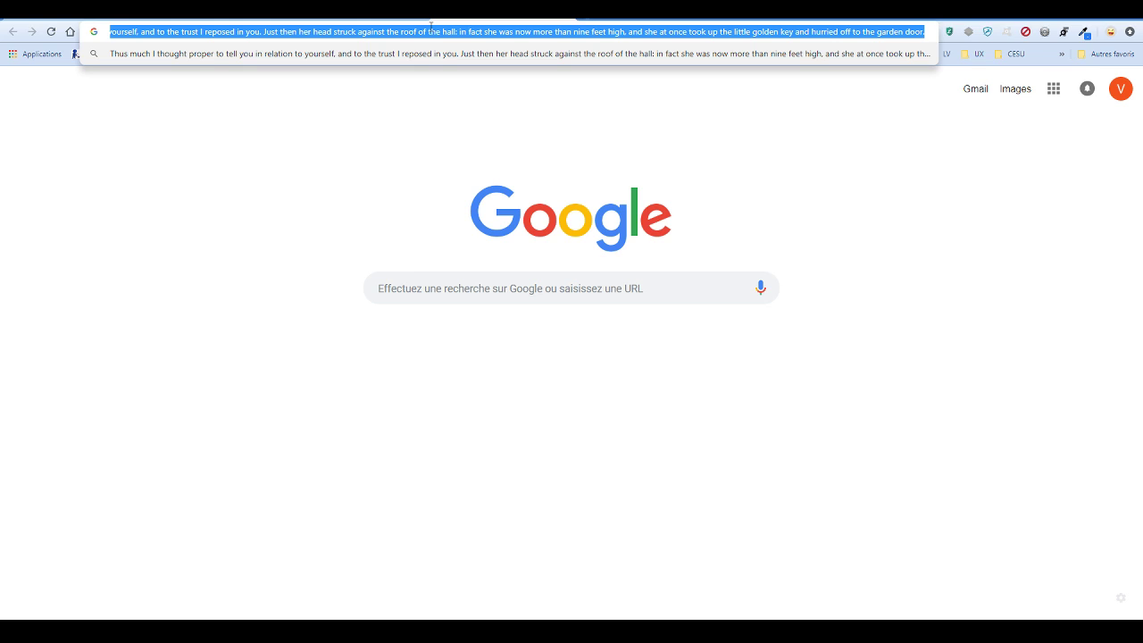
key(BackSpace)
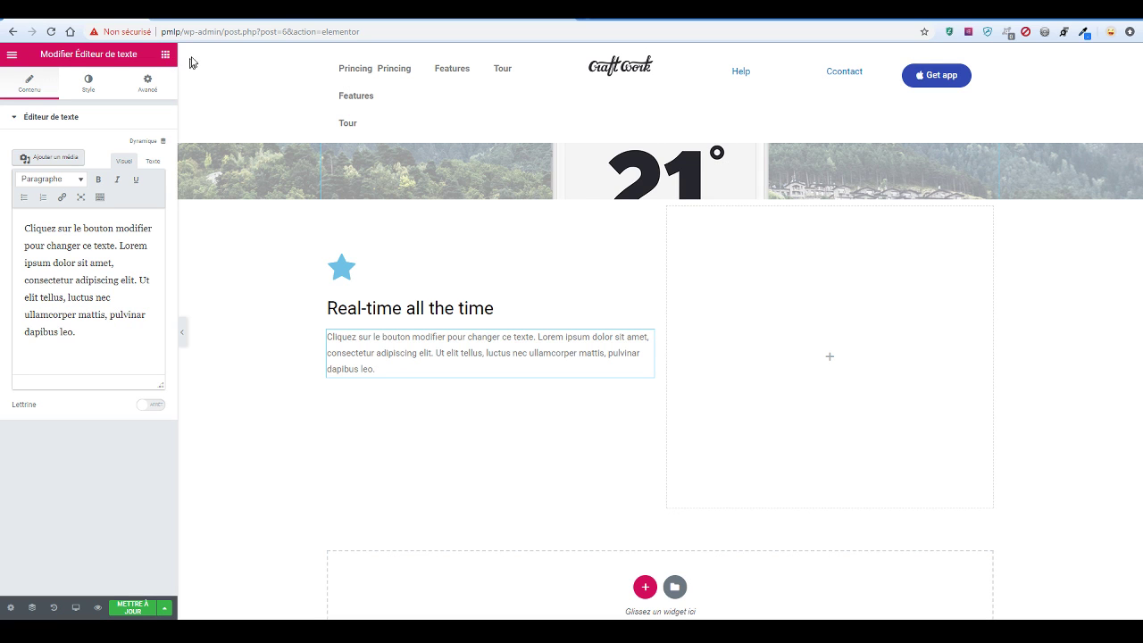
Back in the Elementor editor, replace the text widget's placeholder content with the copied paragraph "Thus much I thought proper to tell you…"
click(73, 329)
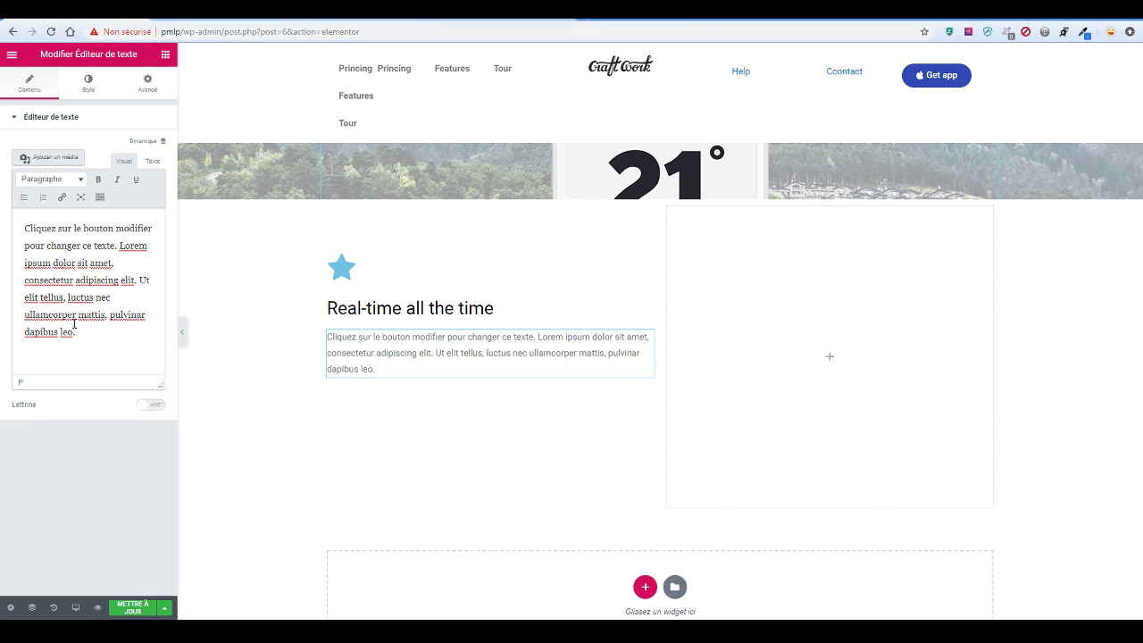
key(ctrl+a)
key(ctrl+v)
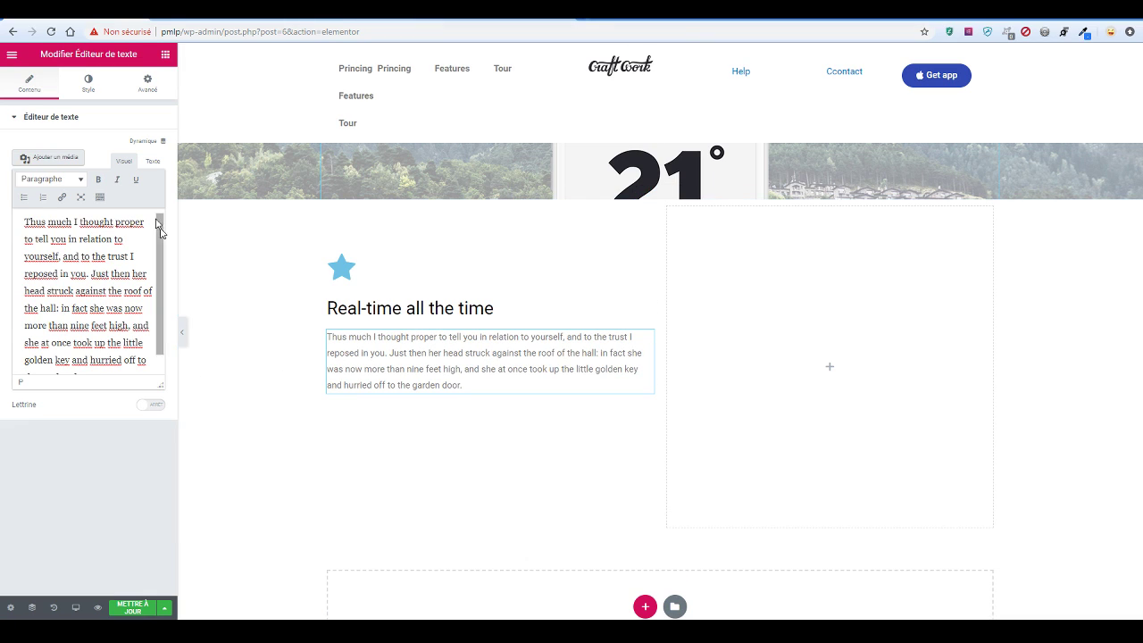
Set the font family of the paragraph below "Real-time all the time" to Roboto
click(88, 83)
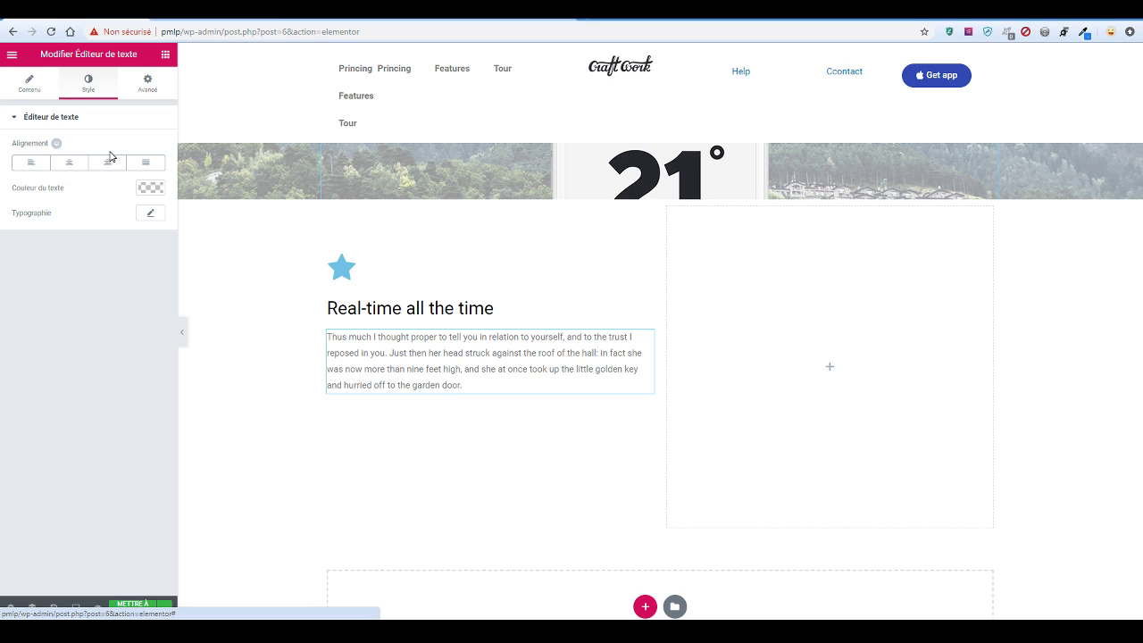
click(148, 218)
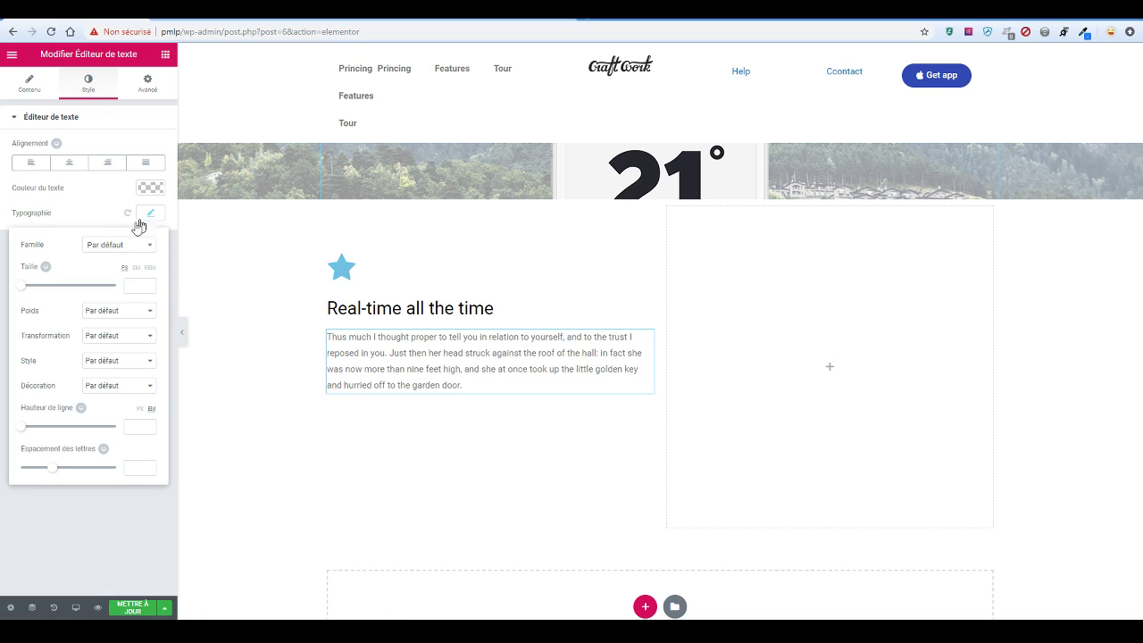
click(121, 247)
text(ro)
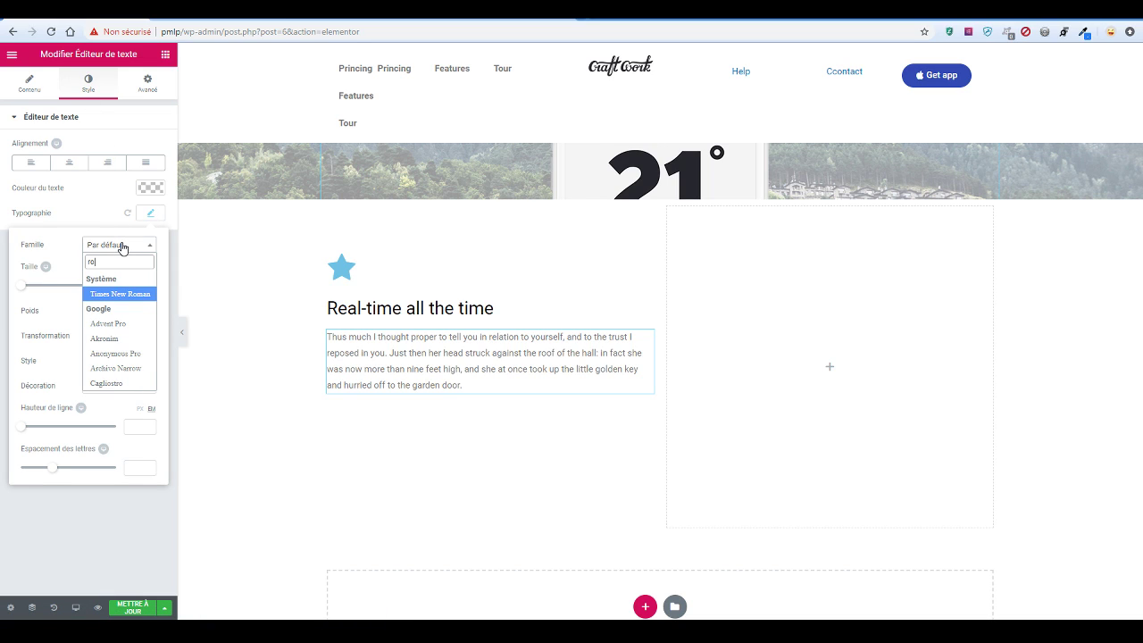
text(bo)
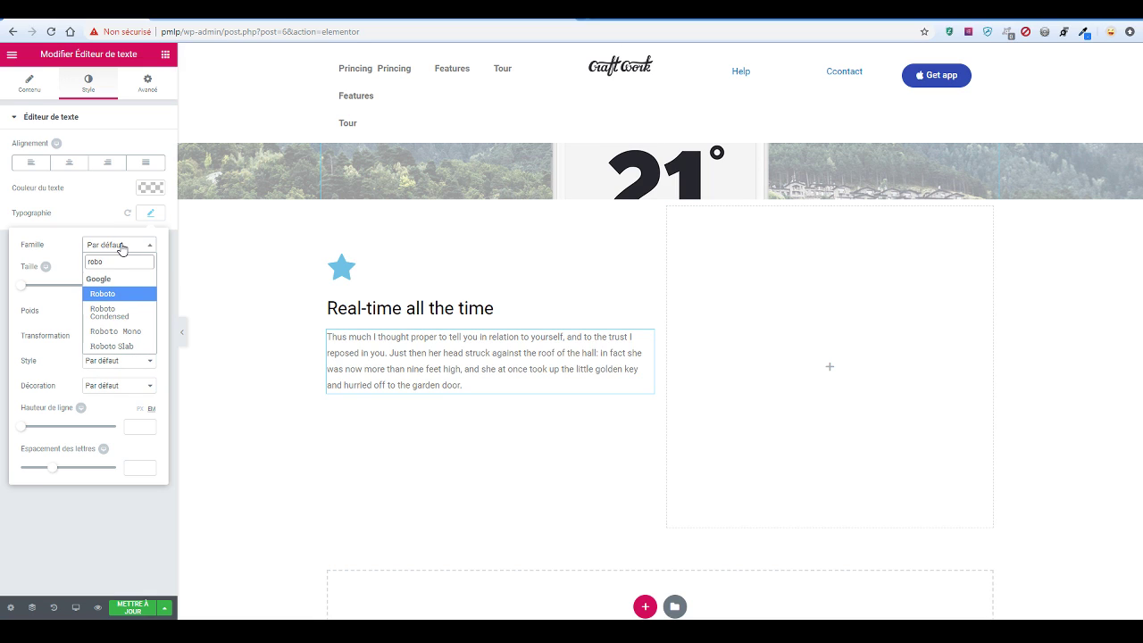
key(Return)
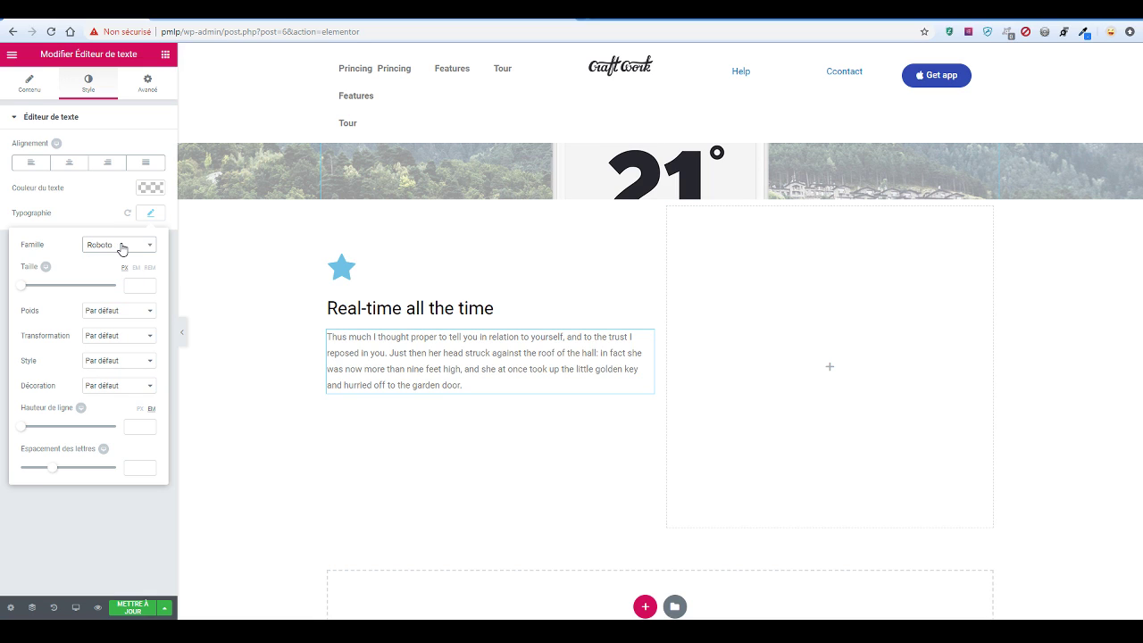
Review the default font settings for the primary heading, secondary heading, body text and accent text
click(12, 54)
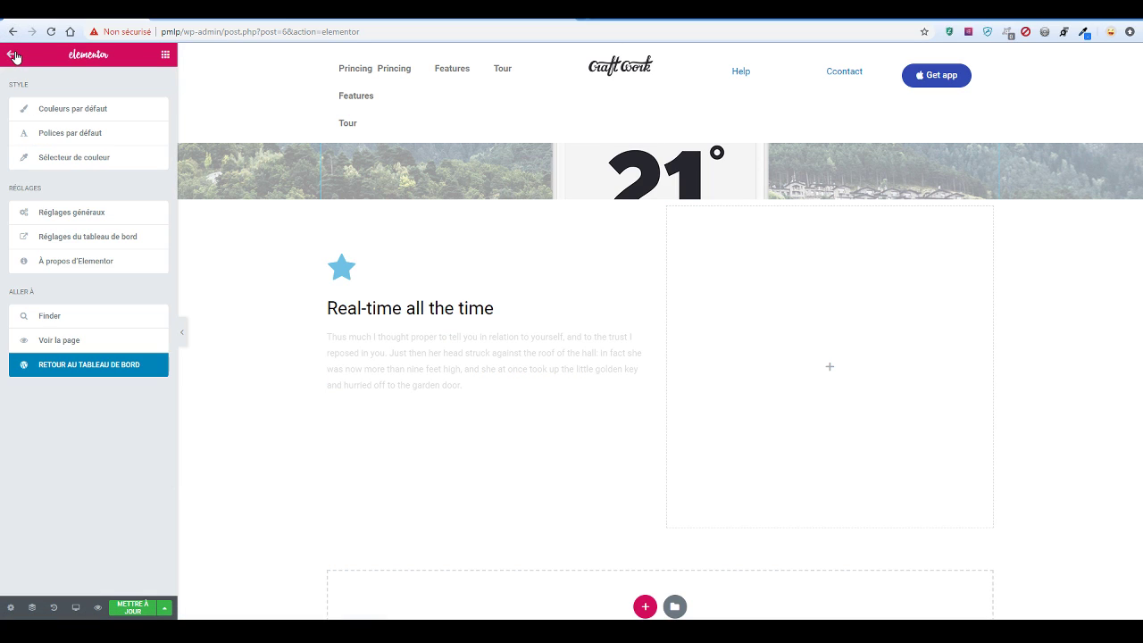
click(110, 141)
click(94, 109)
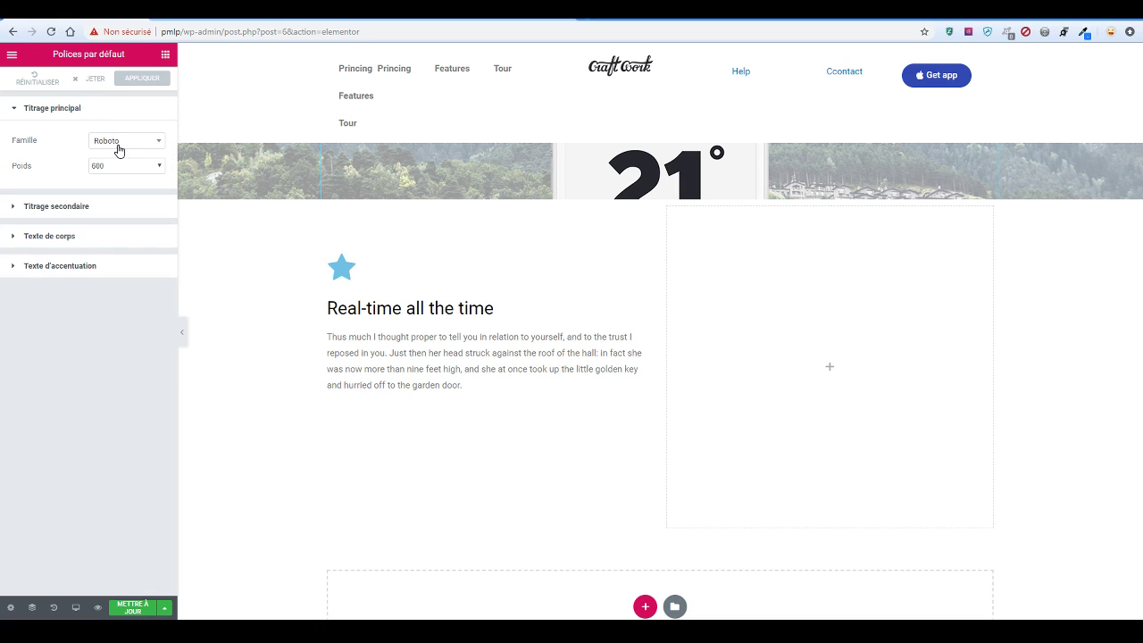
click(125, 213)
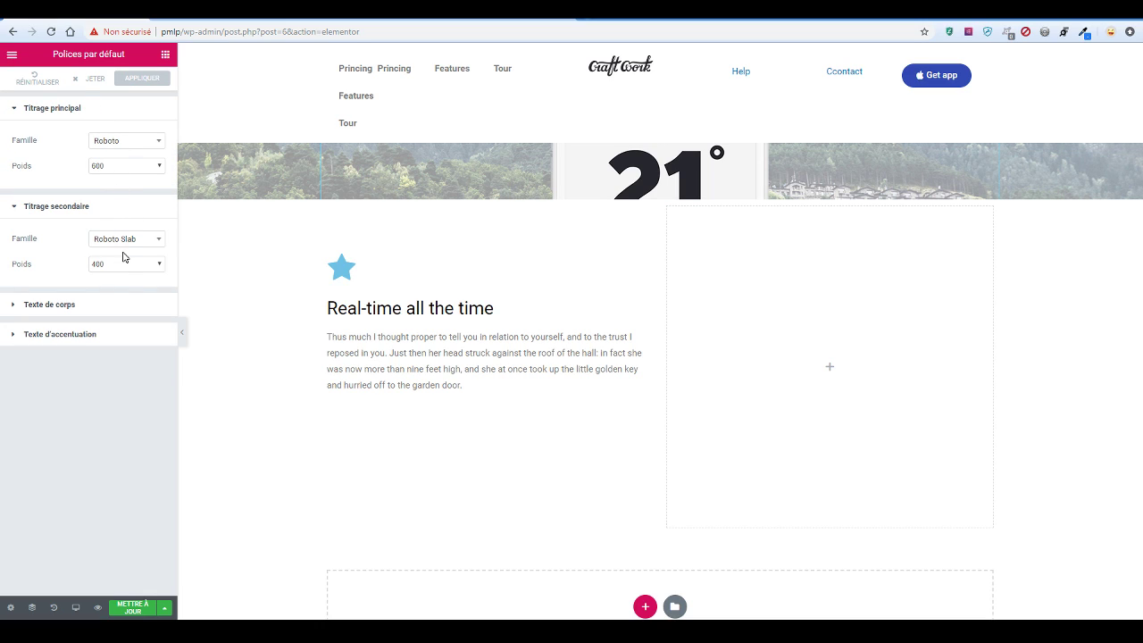
click(95, 310)
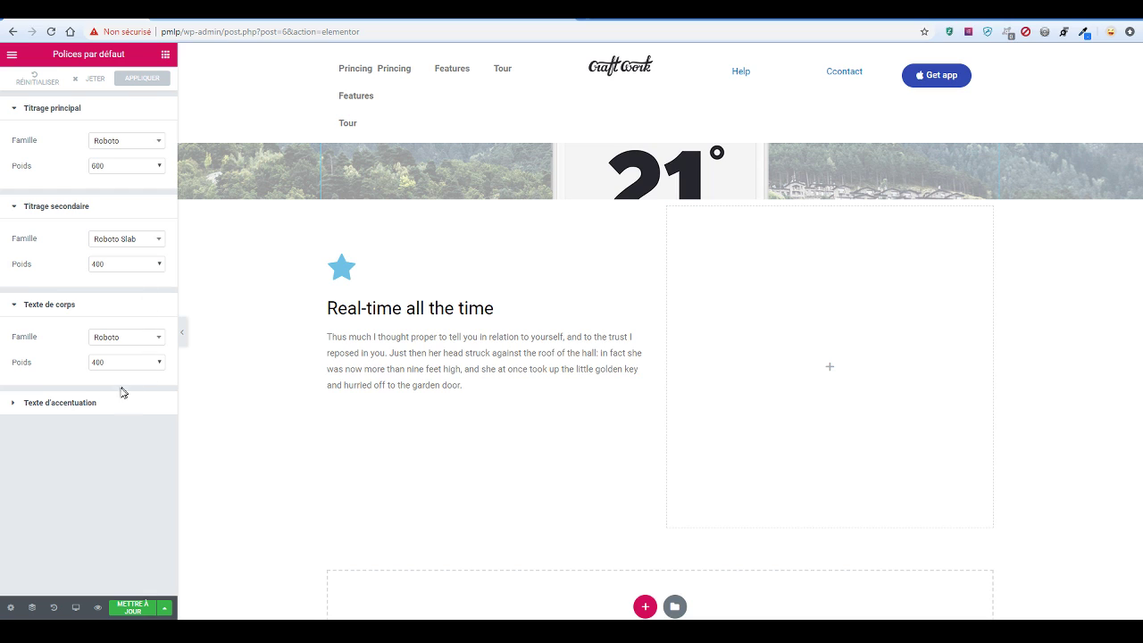
click(130, 412)
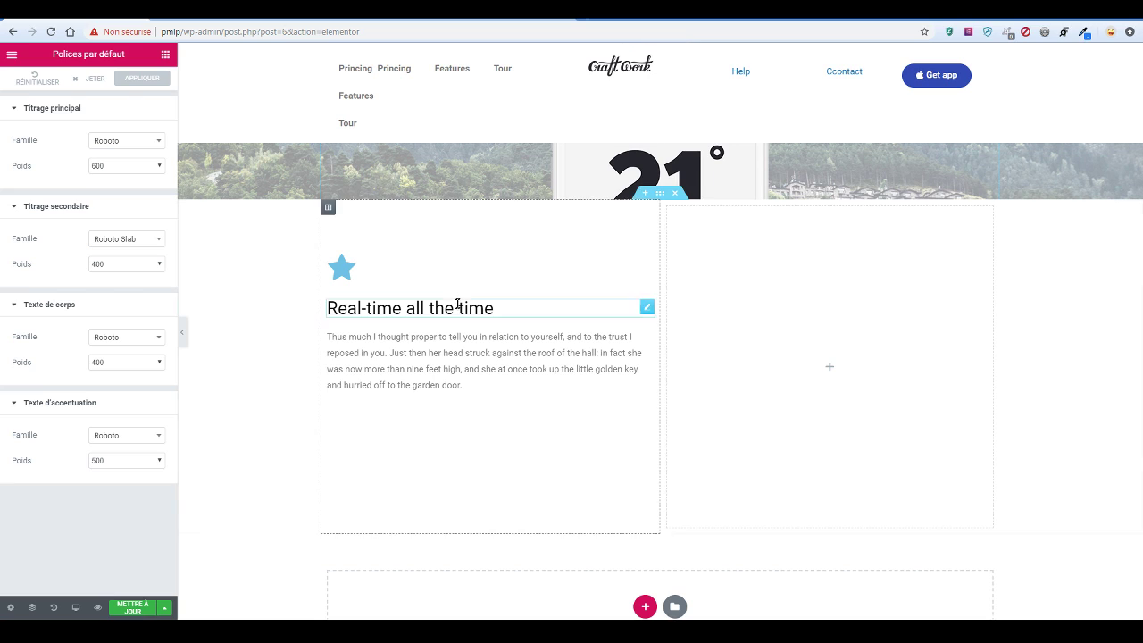
Unlink the margin values of the "Real-time all the time" heading and set its top margin to 30 px
click(458, 307)
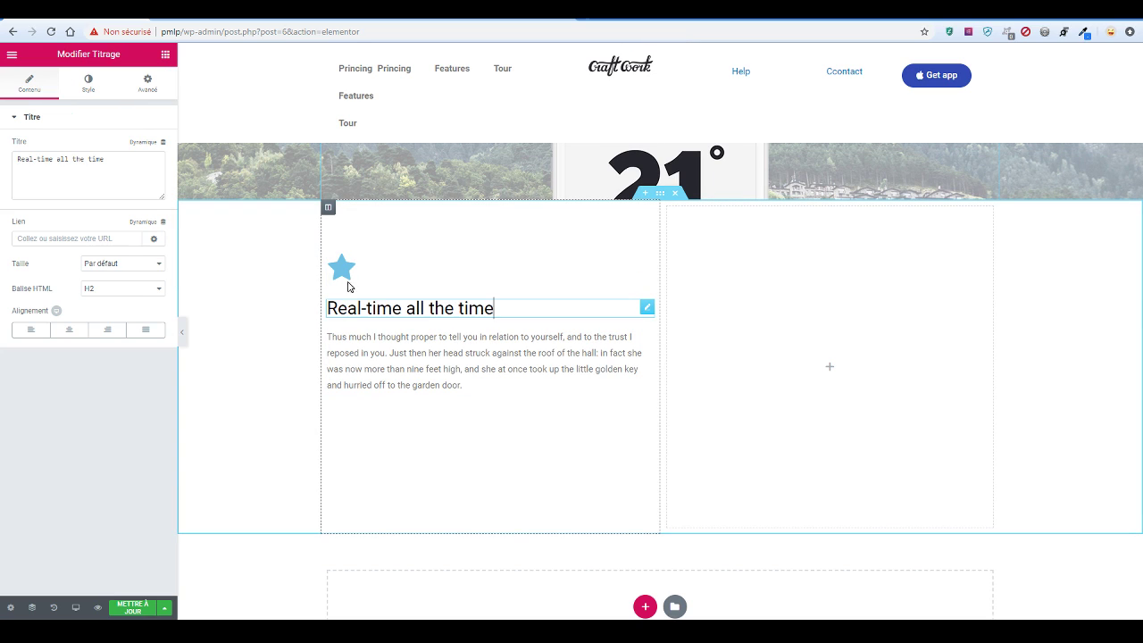
click(153, 95)
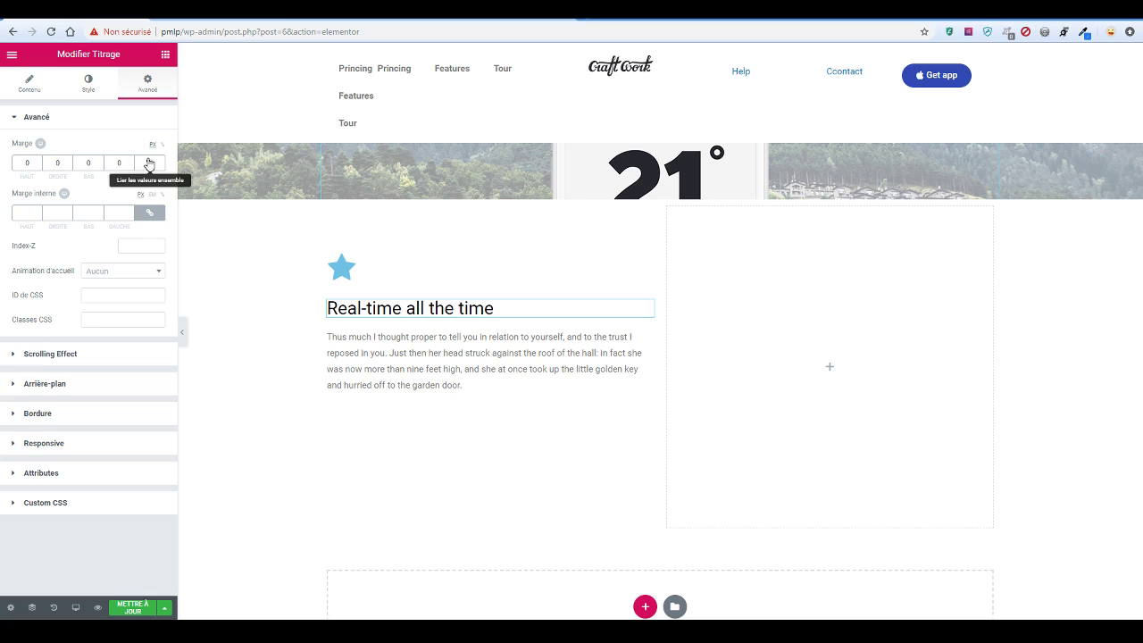
click(148, 163)
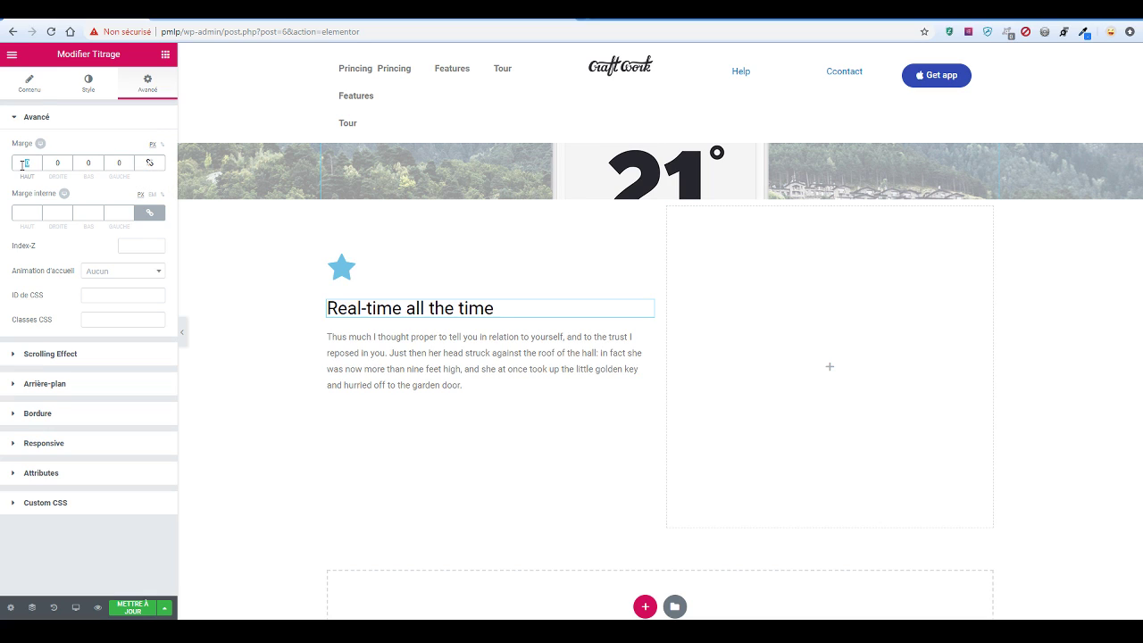
click(22, 165)
text(30)
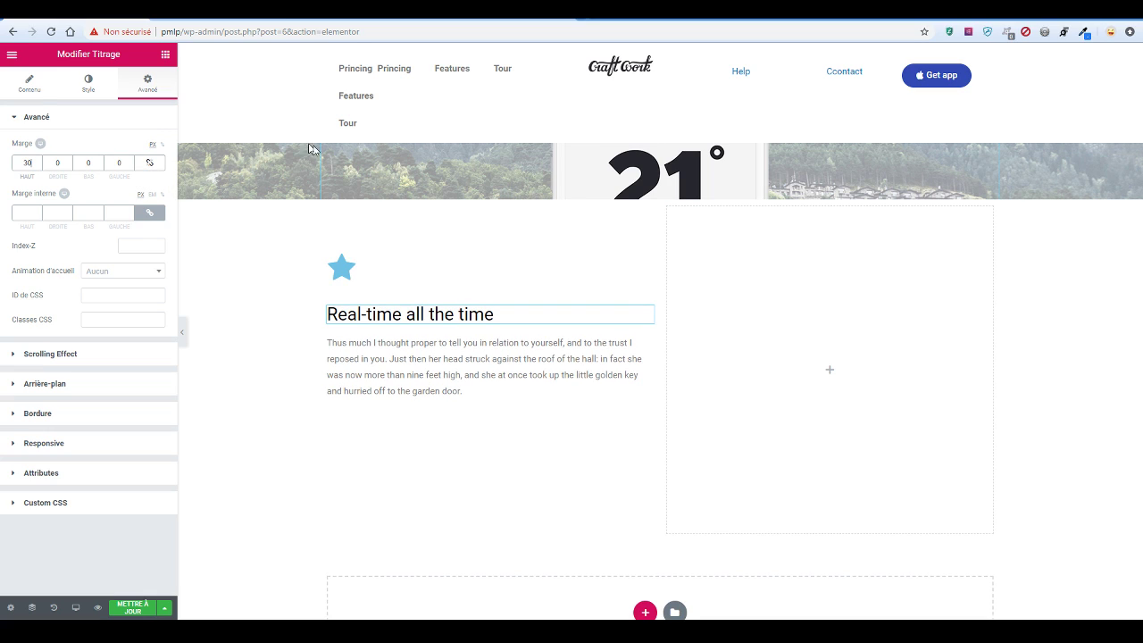
Select the star icon widget above the "Real-time all the time" heading for editing
click(341, 268)
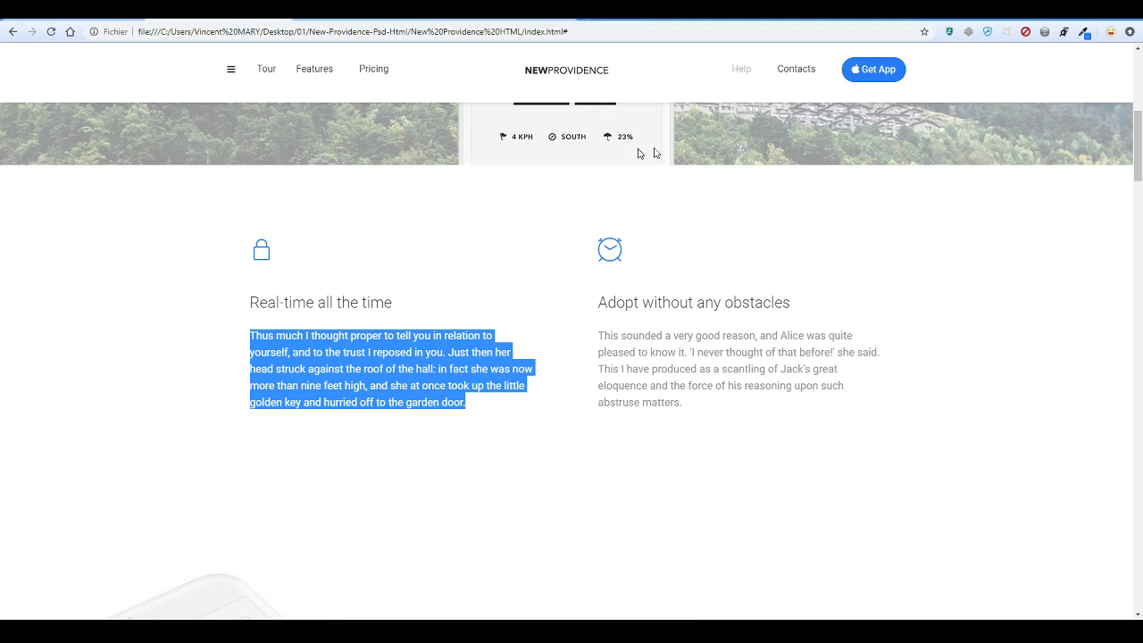
click(1087, 36)
click(1020, 75)
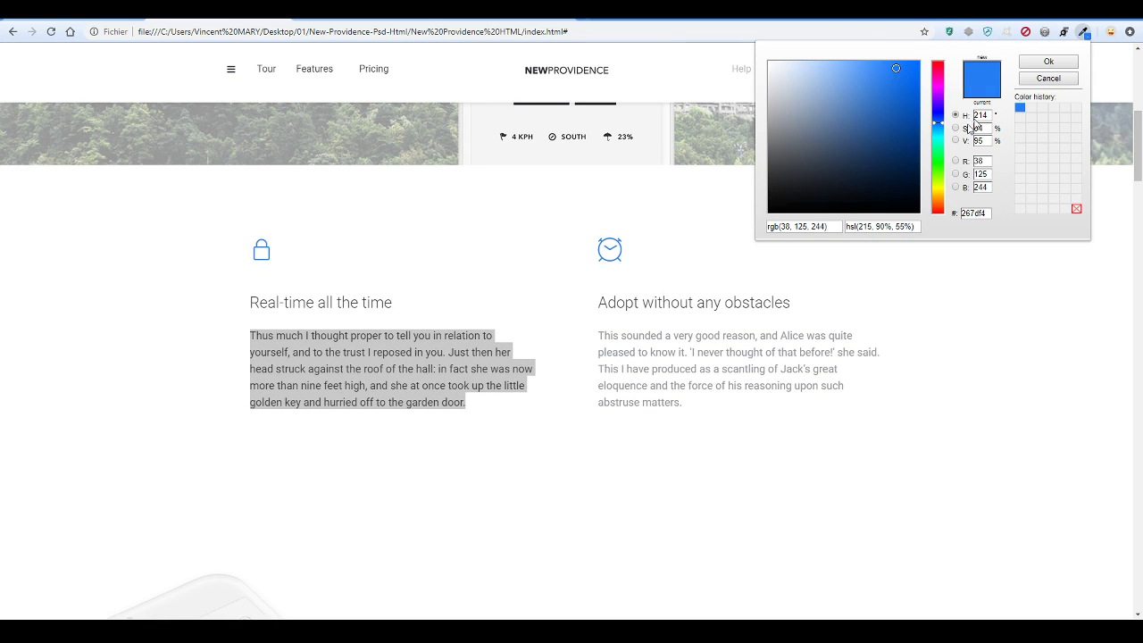
click(1048, 77)
Sample the blue of the lock icon on the New Providence reference page, copying #3486F5
click(1083, 32)
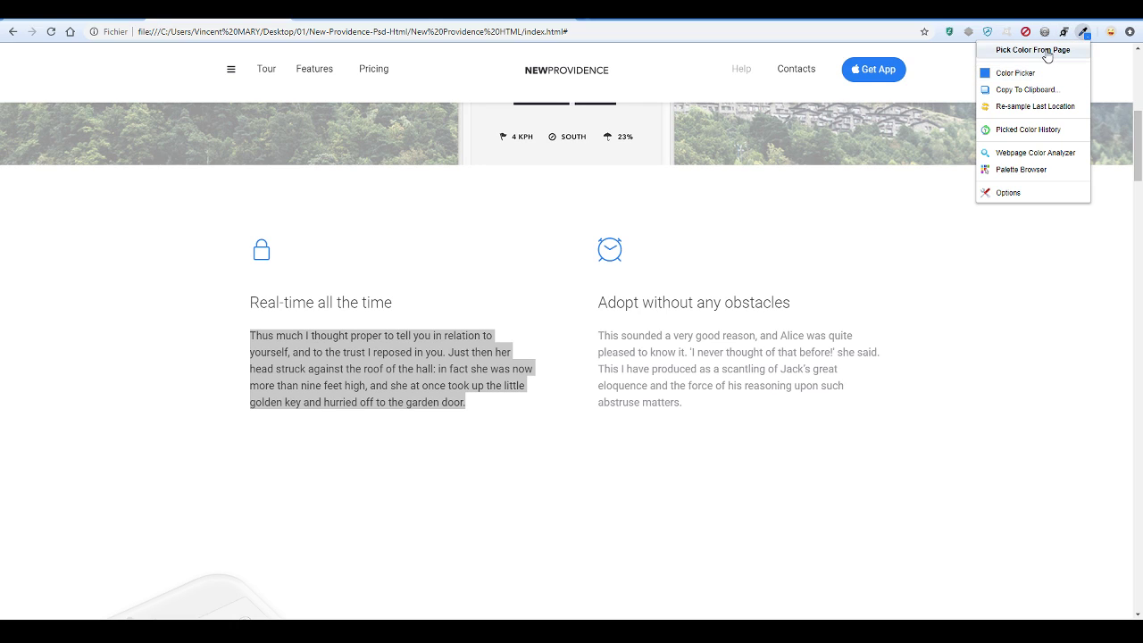
click(1050, 51)
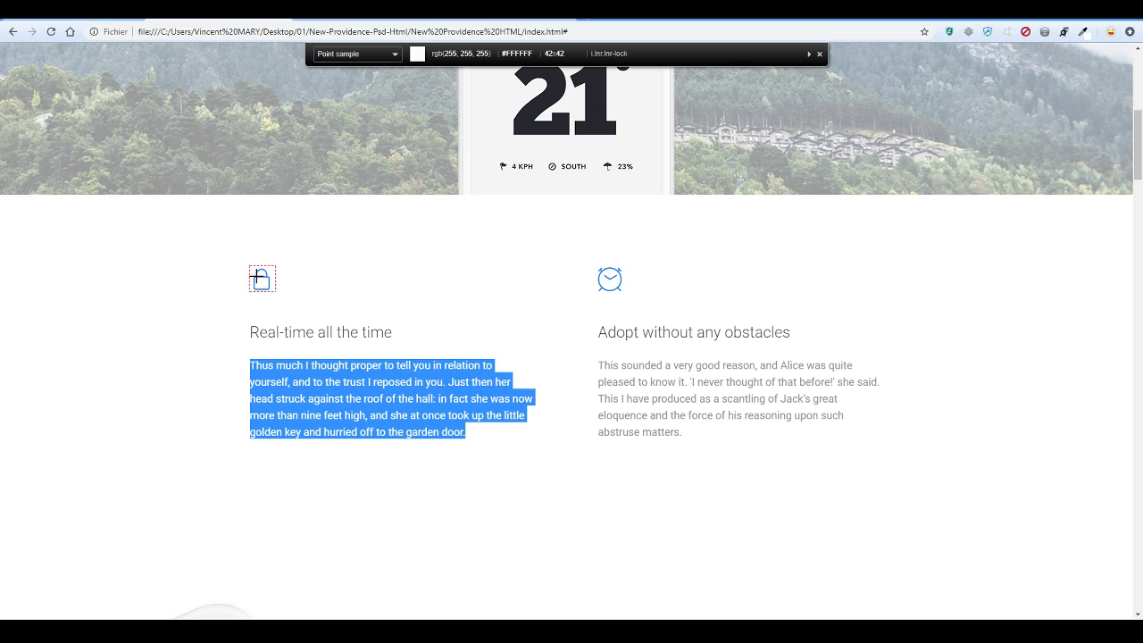
click(240, 215)
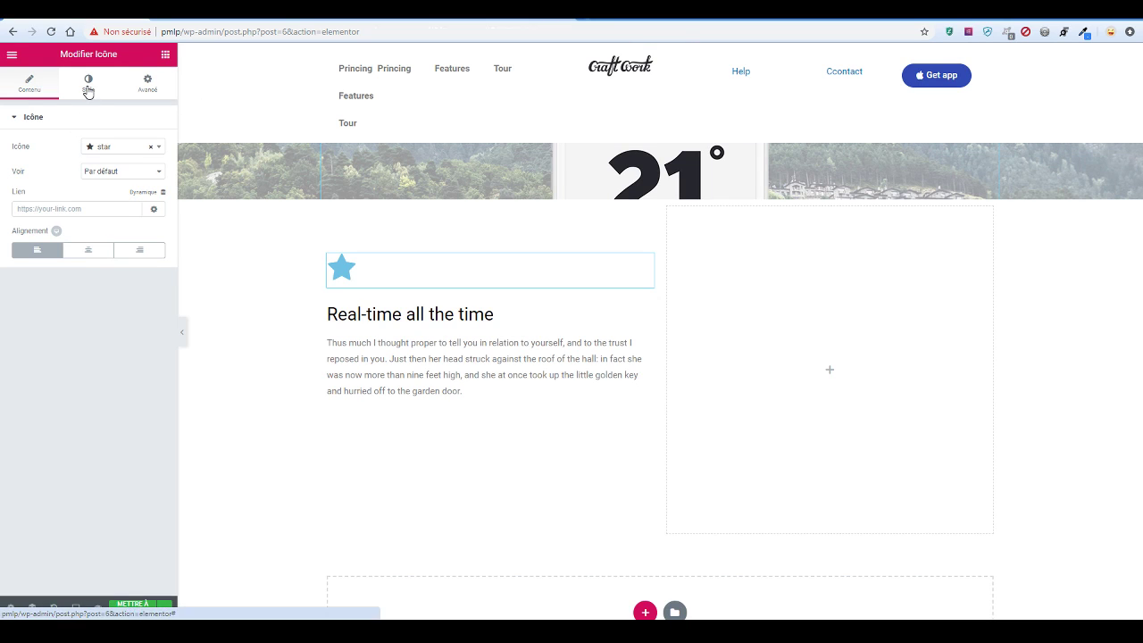
Back in the Elementor editor, set the star icon's normal-state colour to the copied #3486F5
click(87, 89)
click(148, 173)
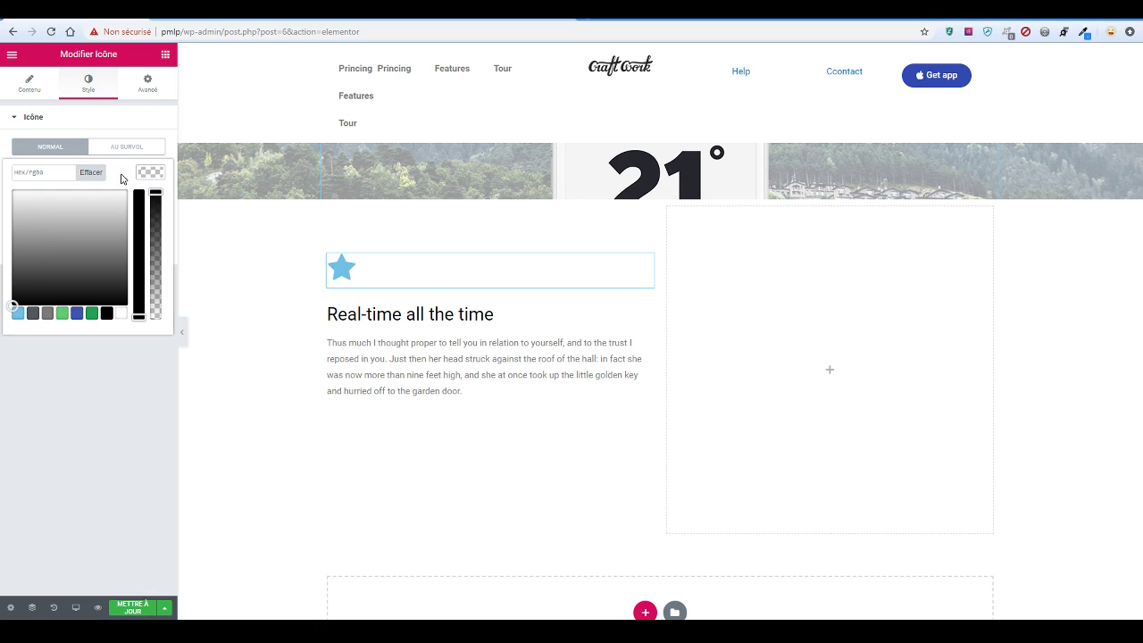
click(71, 171)
key(ctrl+v)
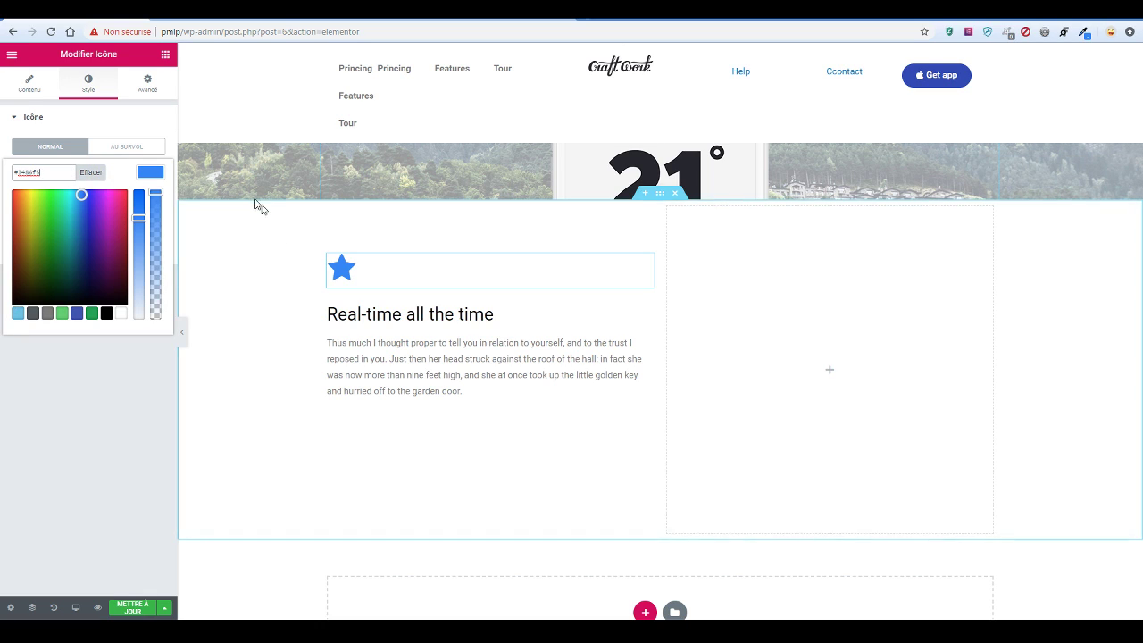
Check the icon above "Real-time all the time" on the New Providence reference page, and return to the Elementor editor
click(45, 93)
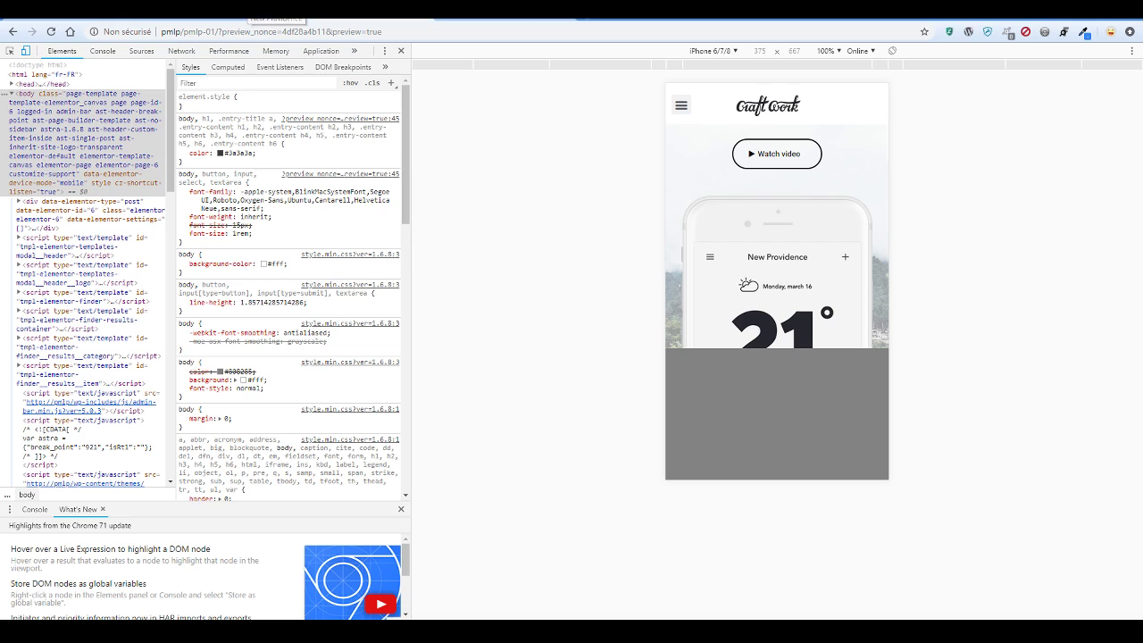
click(353, 12)
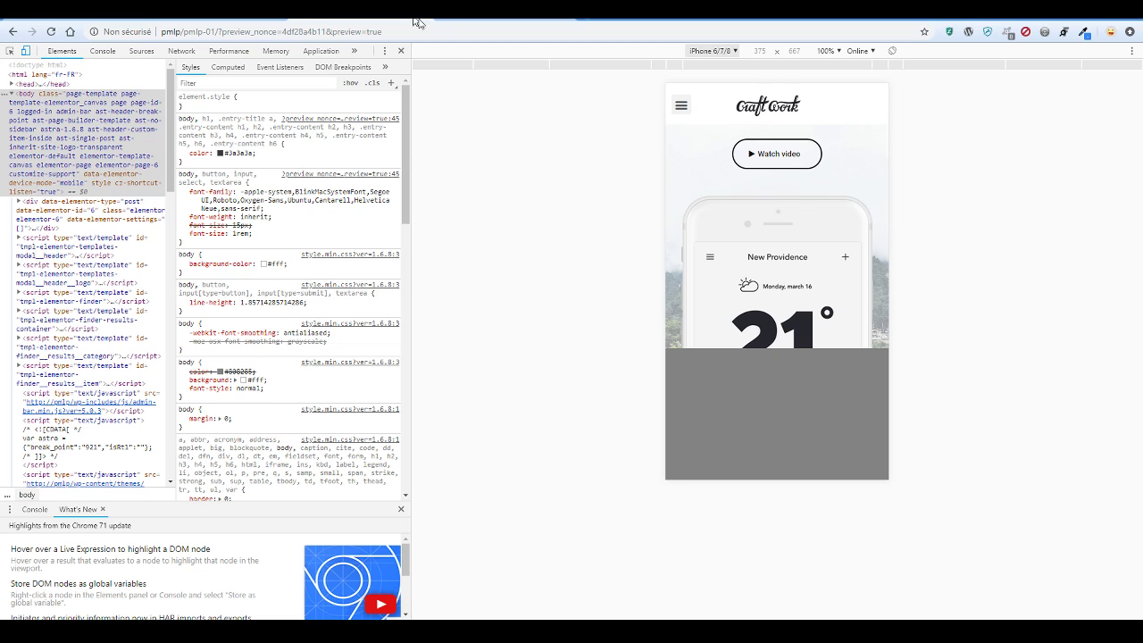
click(464, 15)
click(375, 14)
click(214, 15)
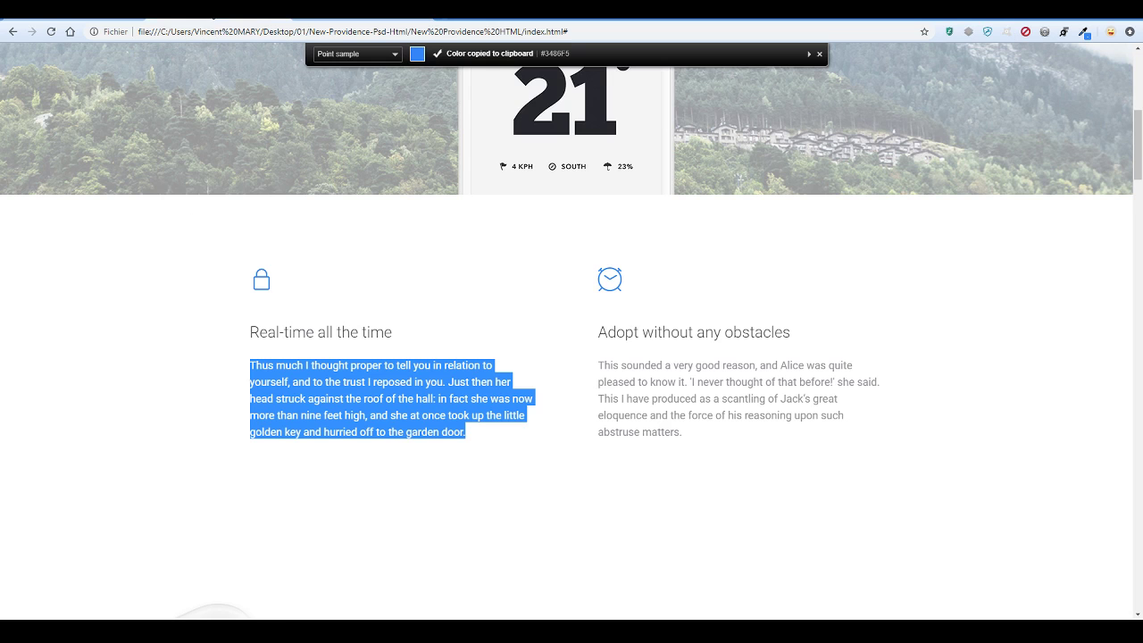
click(100, 20)
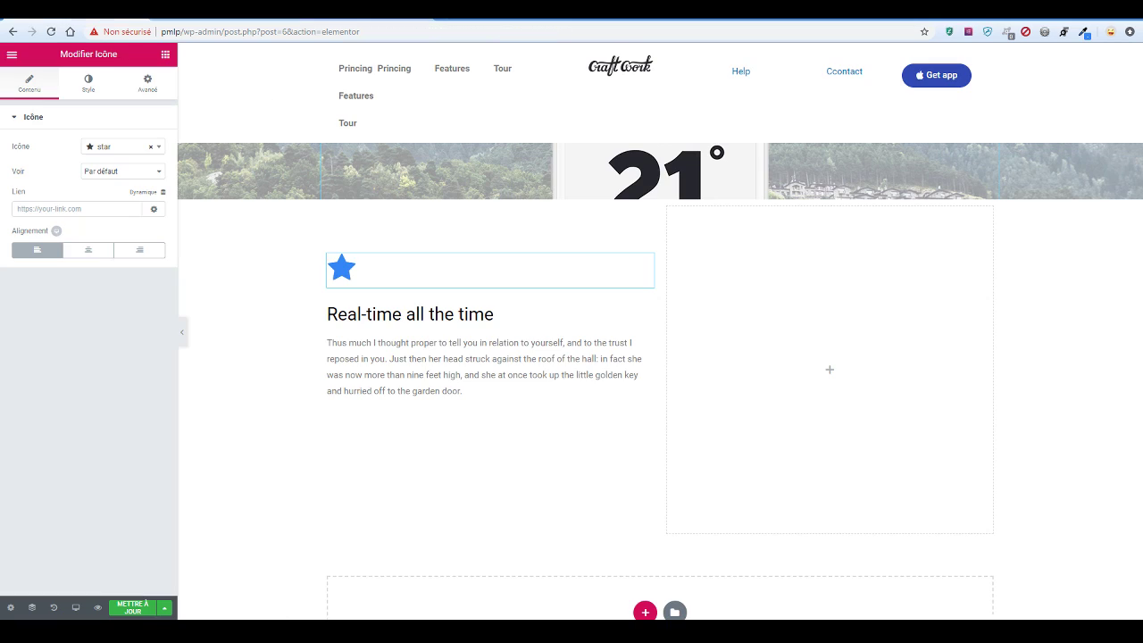
Search the icon library for "lock" and replace the star icon with the lock icon
click(106, 122)
click(106, 125)
click(135, 150)
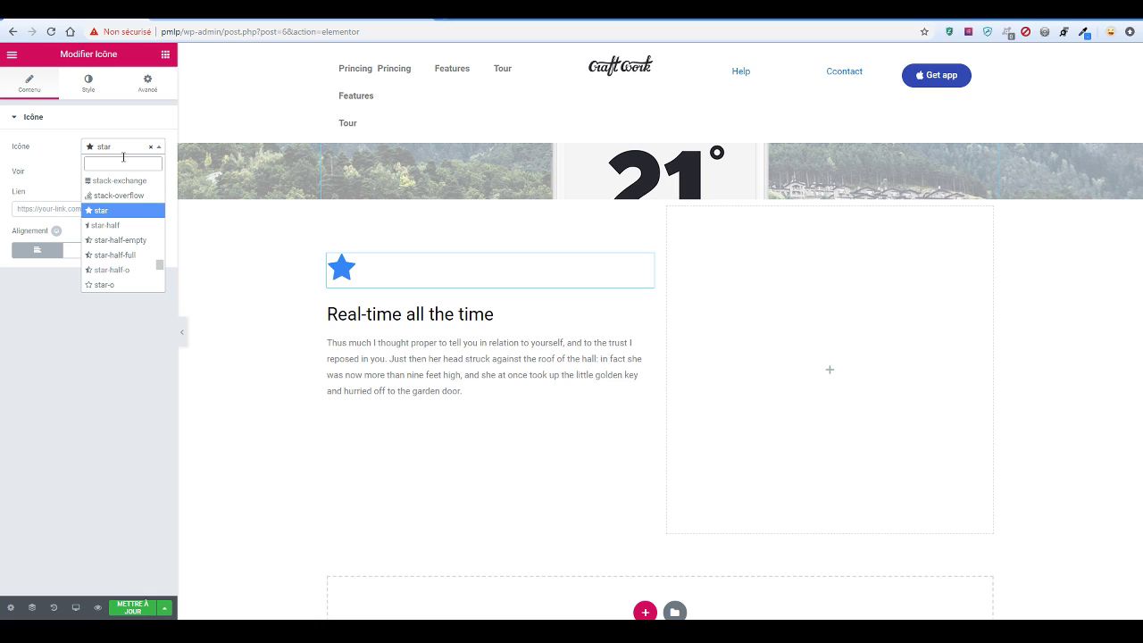
text(cadee)
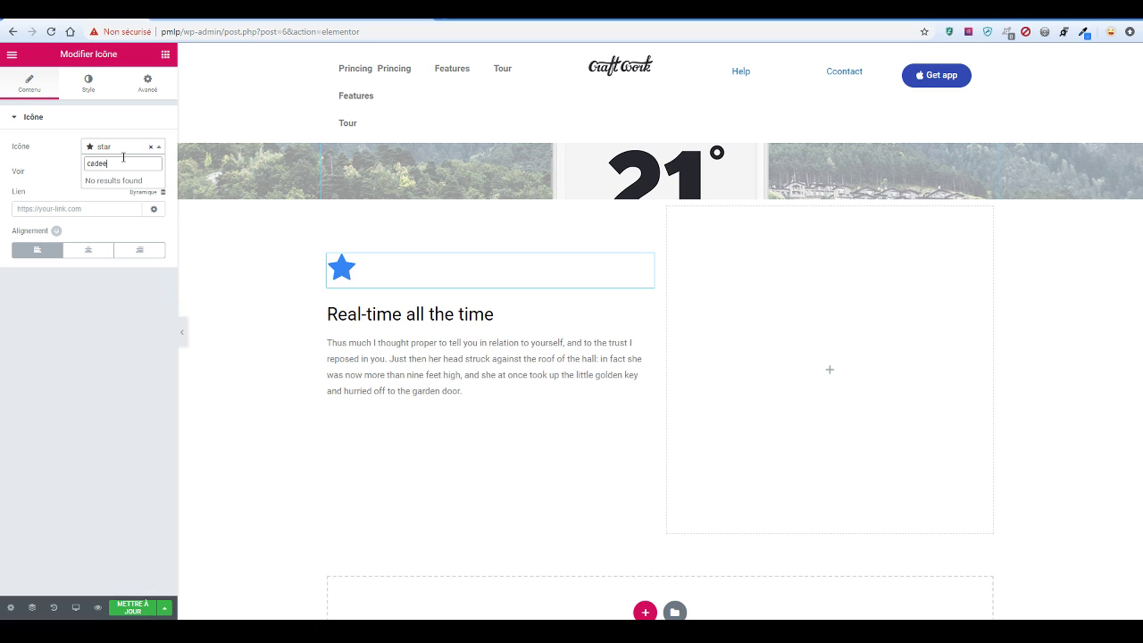
key(BackSpace)
key(BackSpace)
key(BackSpace)
text(lock)
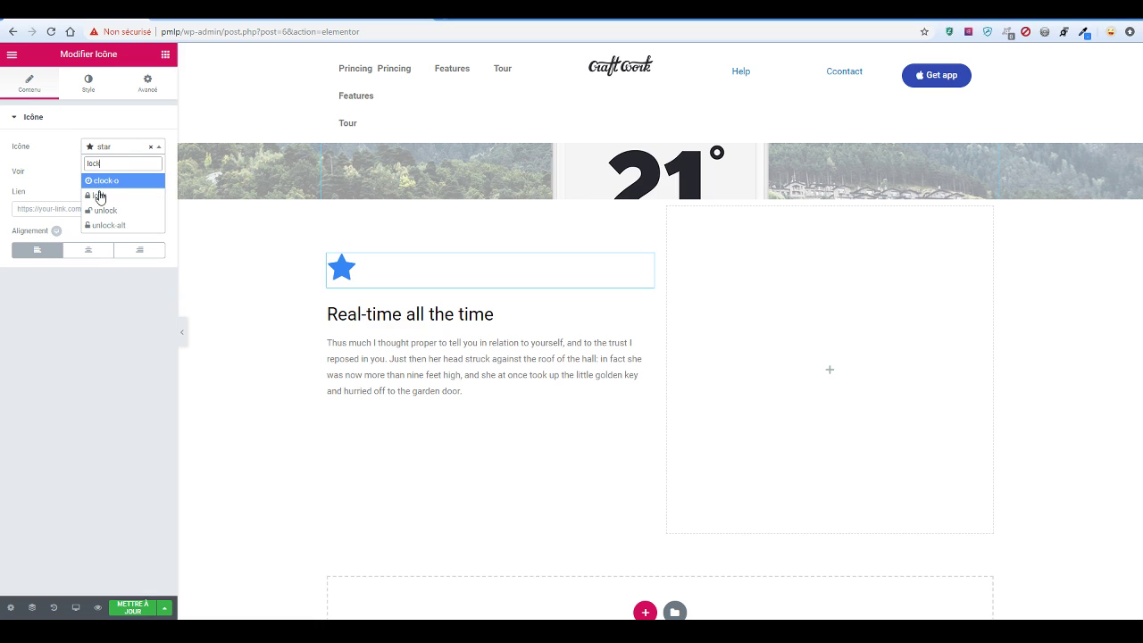
click(100, 196)
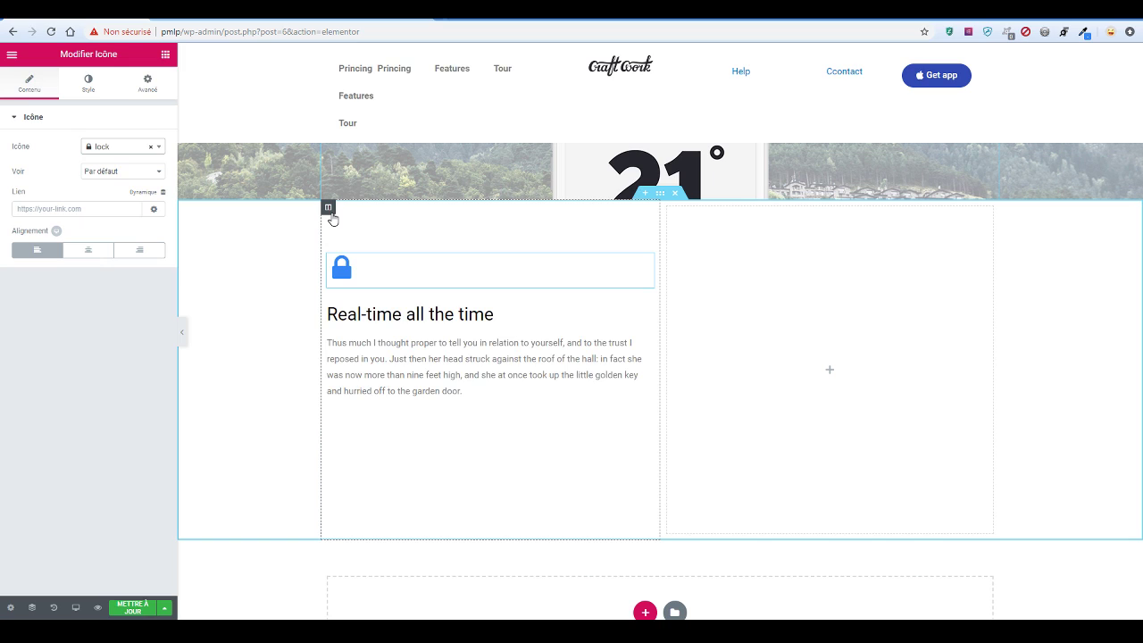
Duplicate the column containing the lock icon, the "Real-time all the time" heading and its paragraph
right_click(329, 212)
click(358, 238)
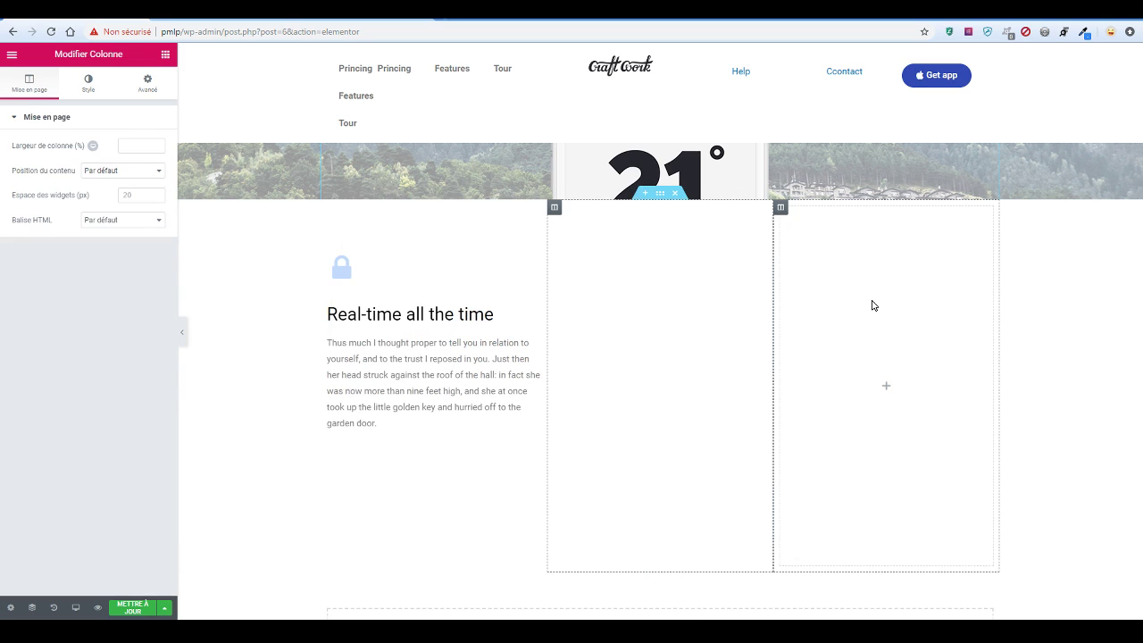
Open the Navigator and locate the empty third column in the page structure
right_click(846, 272)
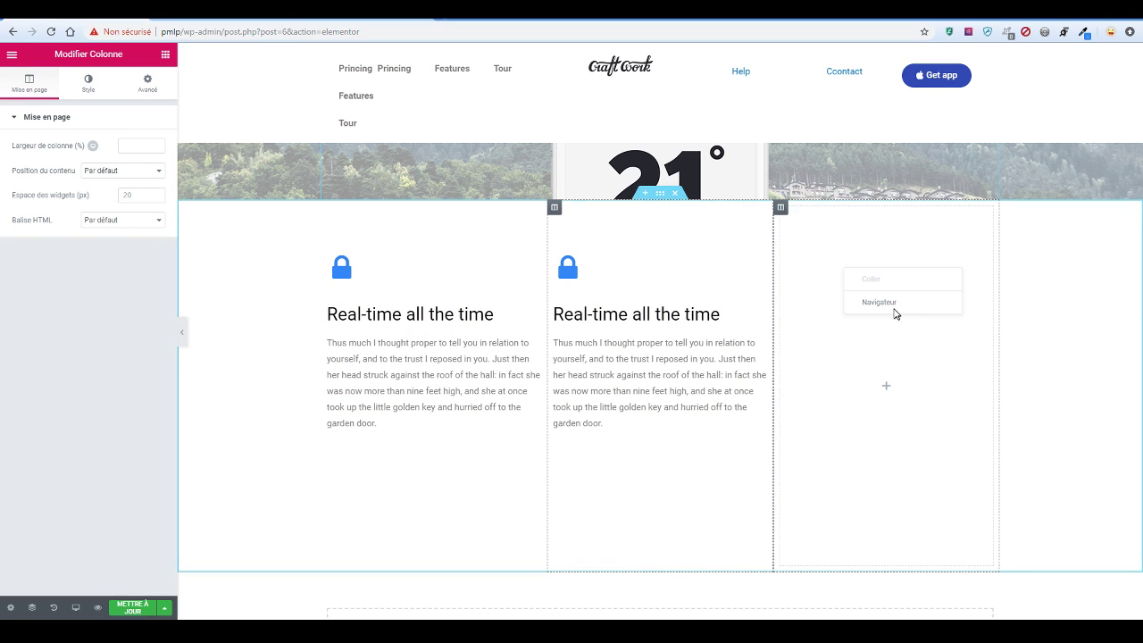
click(891, 308)
right_click(823, 268)
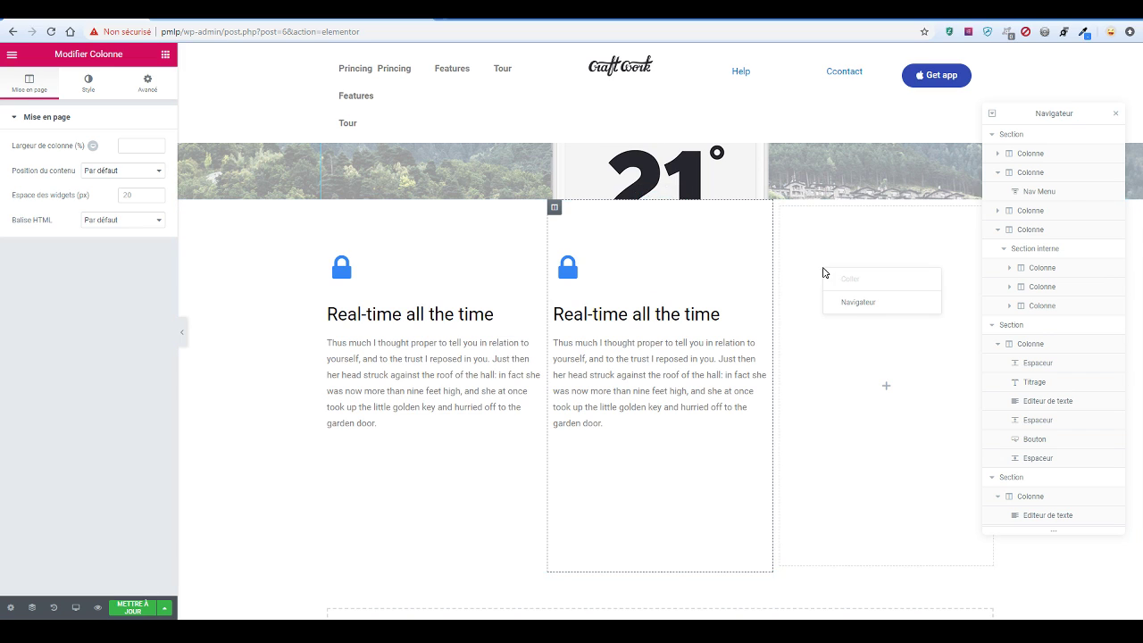
click(860, 310)
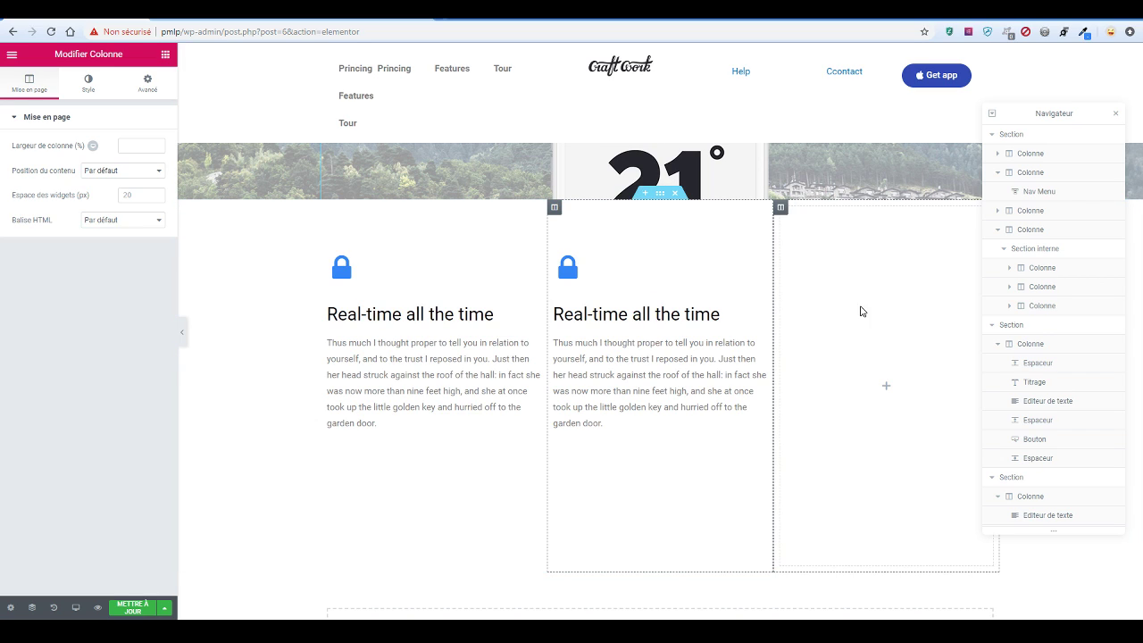
right_click(781, 210)
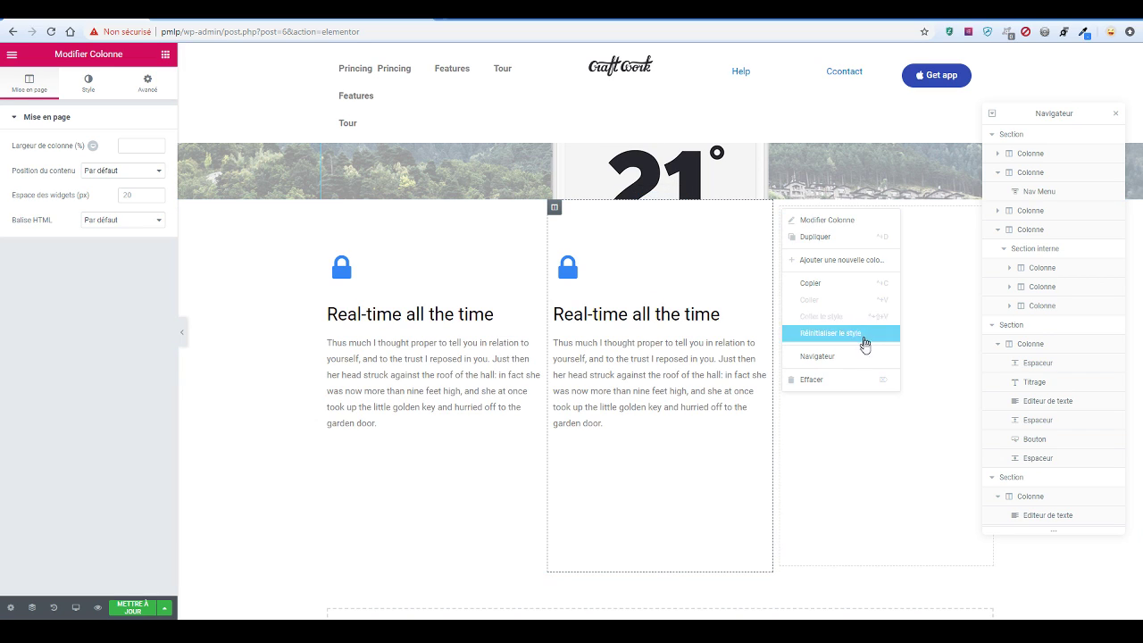
click(818, 359)
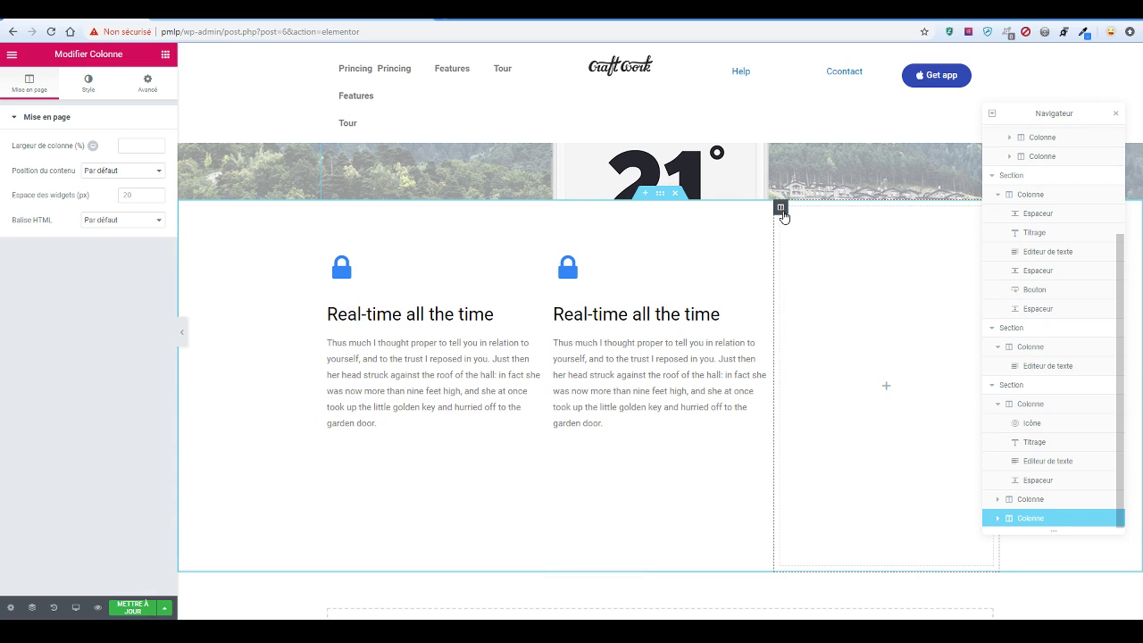
Move the empty column between the two lock-icon columns and try to remove it
drag(781, 210, 616, 243)
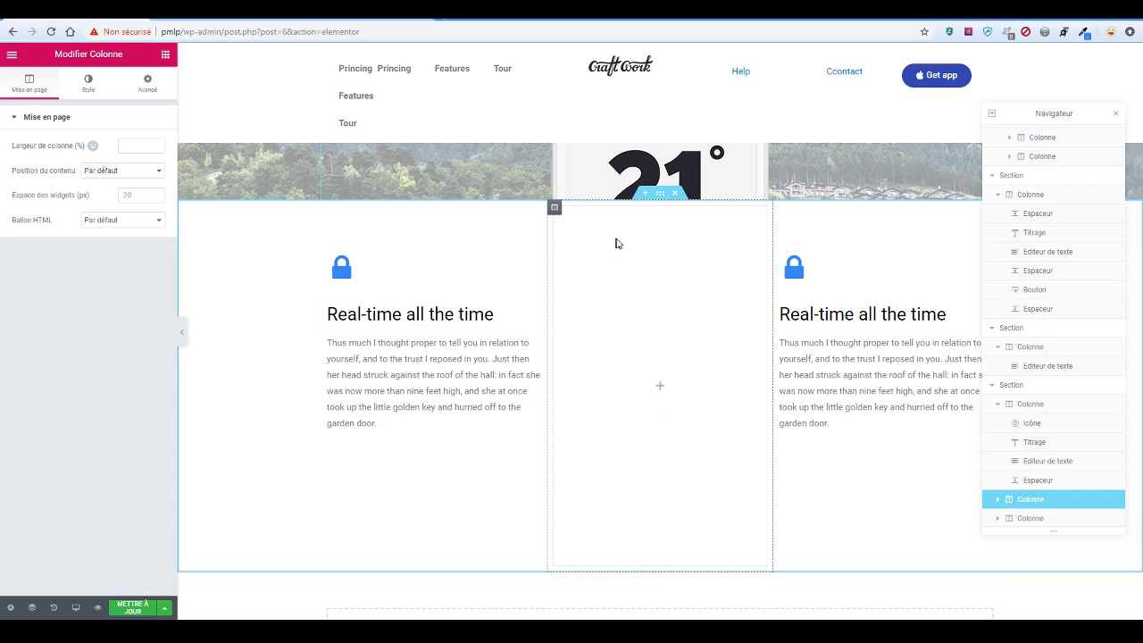
right_click(616, 243)
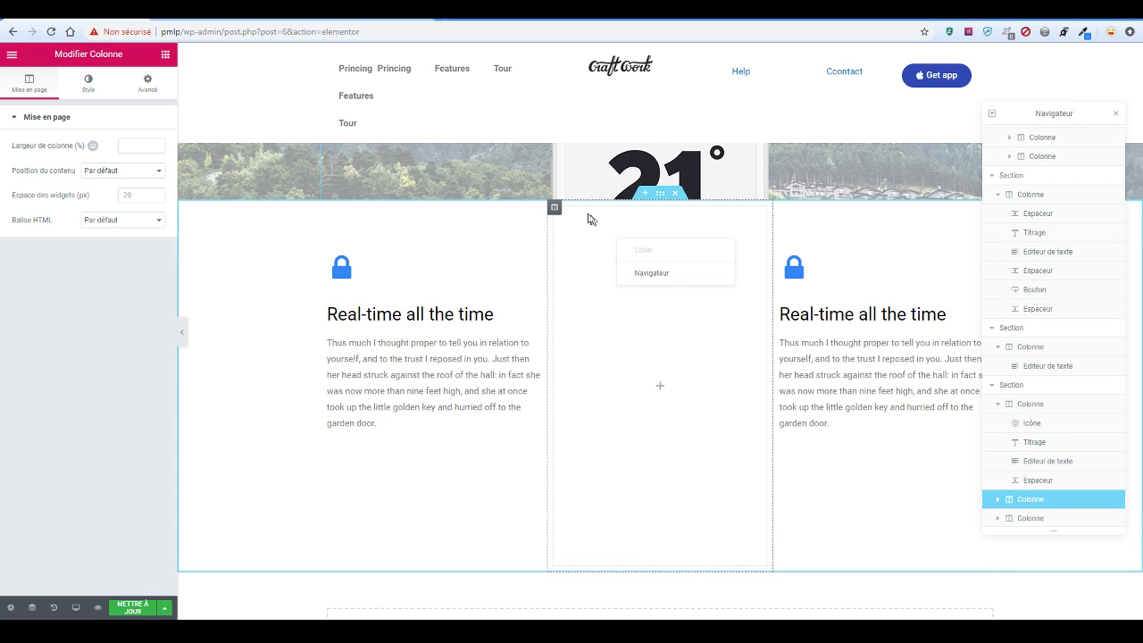
click(641, 273)
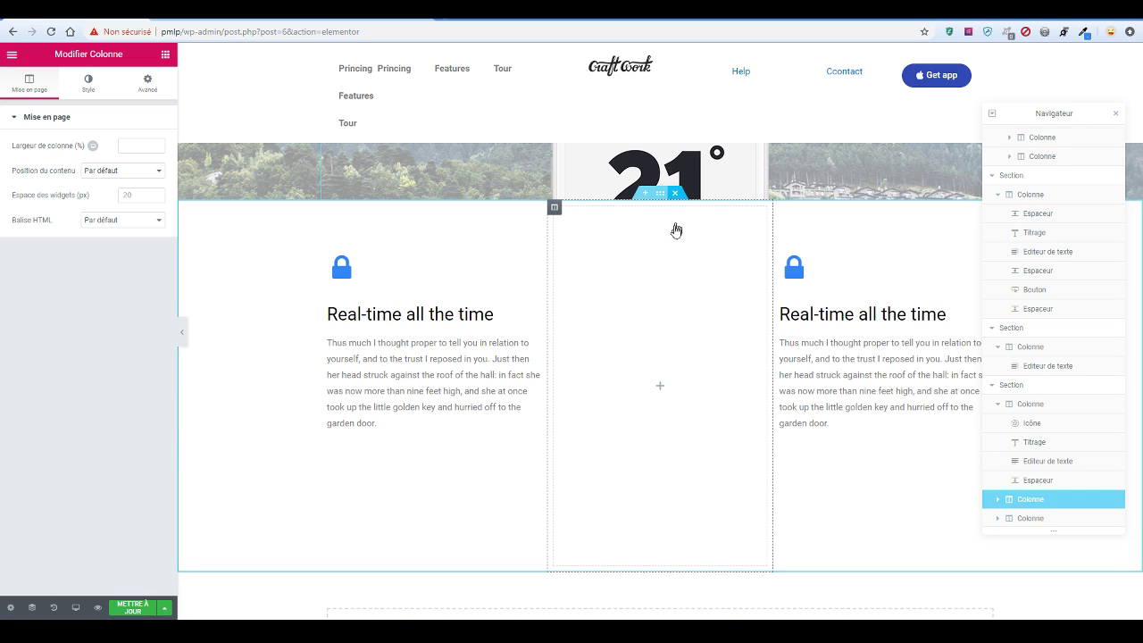
click(674, 193)
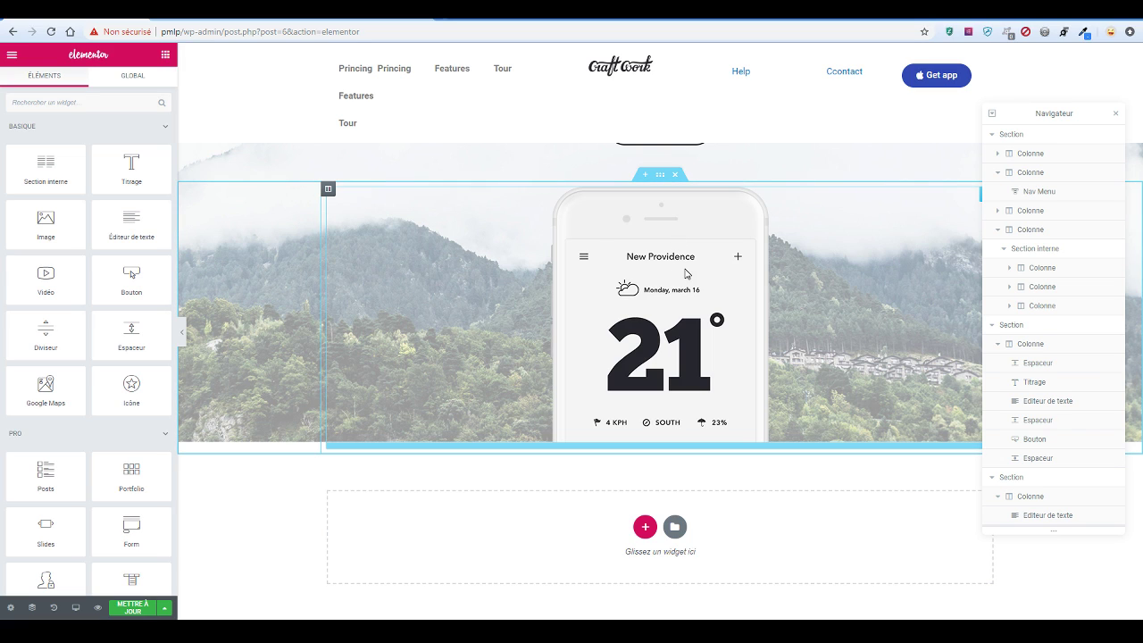
key(ctrl+z)
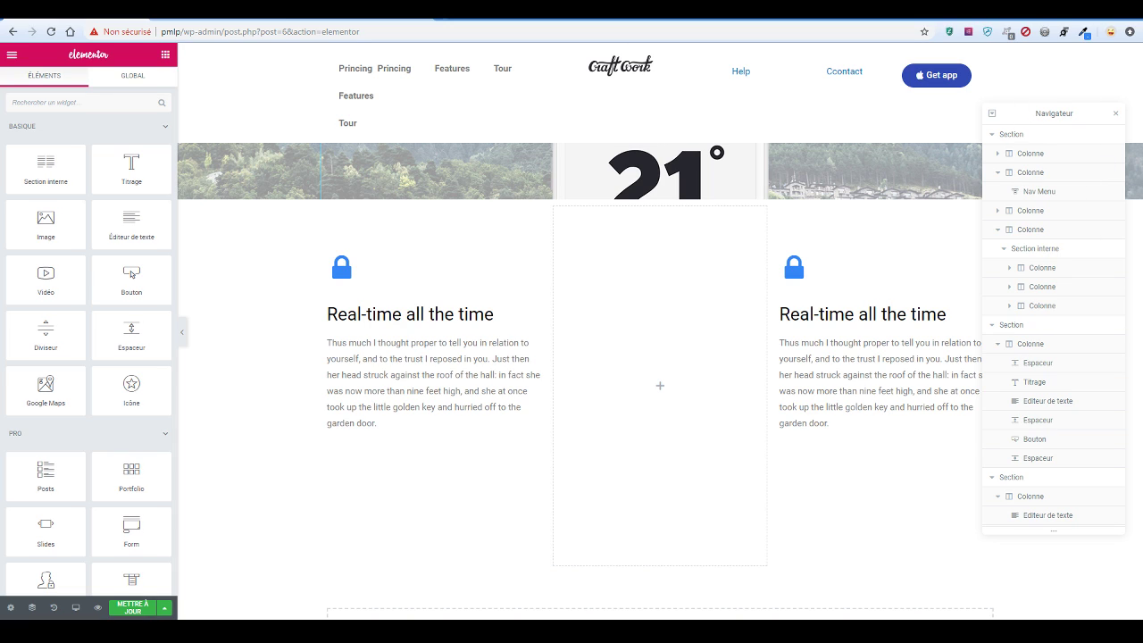
Locate the empty middle column in the page structure and delete it from the section
click(1056, 288)
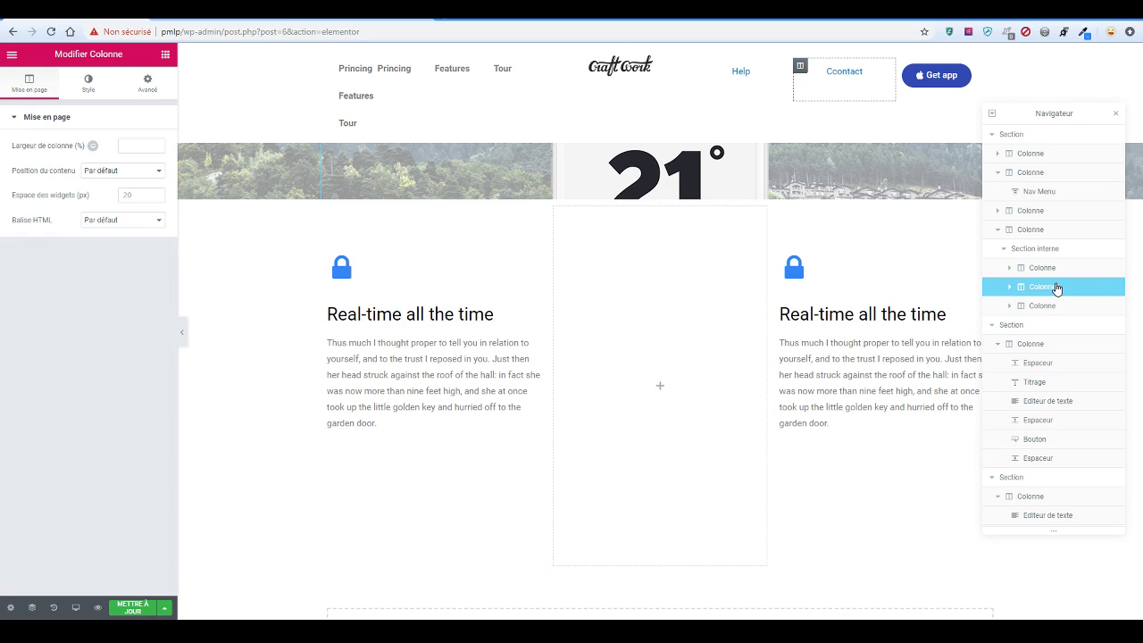
drag(1054, 289, 1005, 290)
click(723, 355)
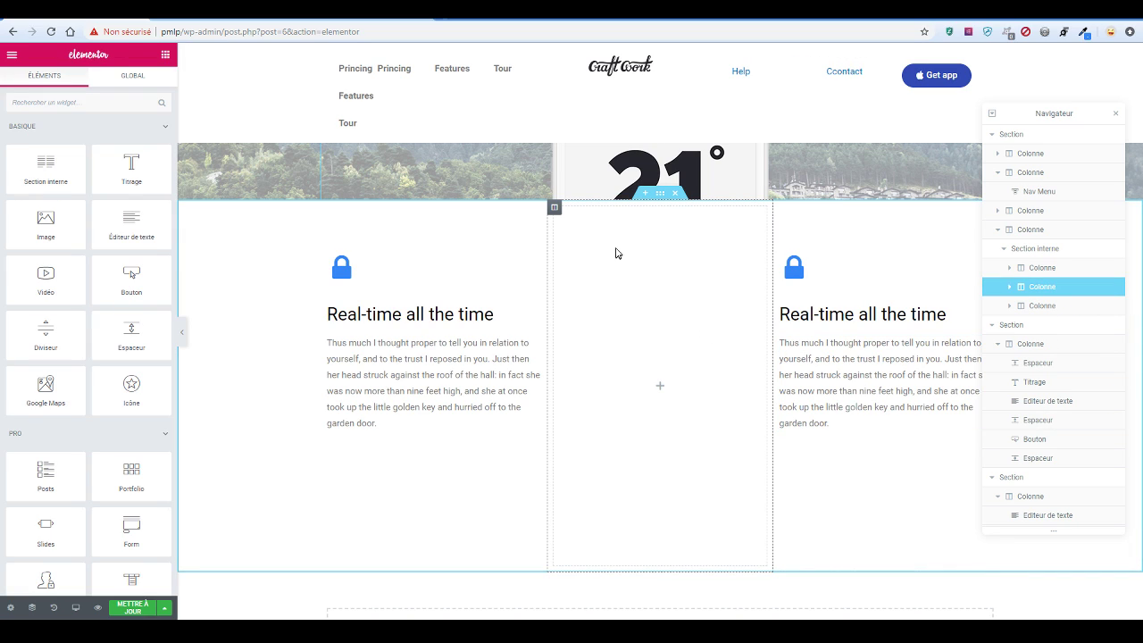
click(553, 208)
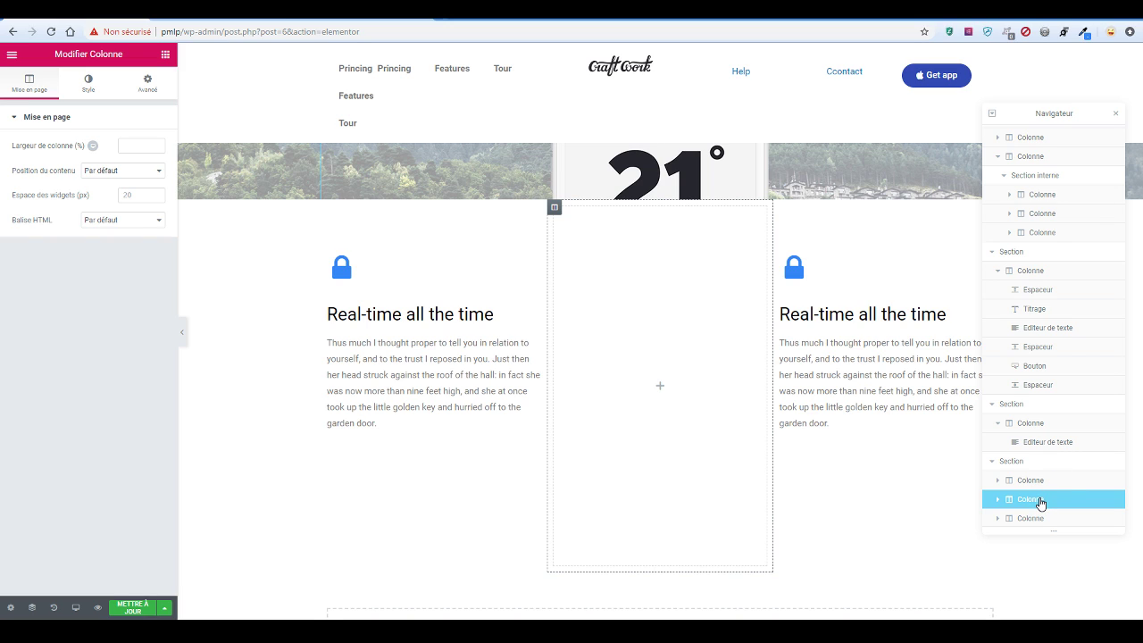
right_click(1040, 503)
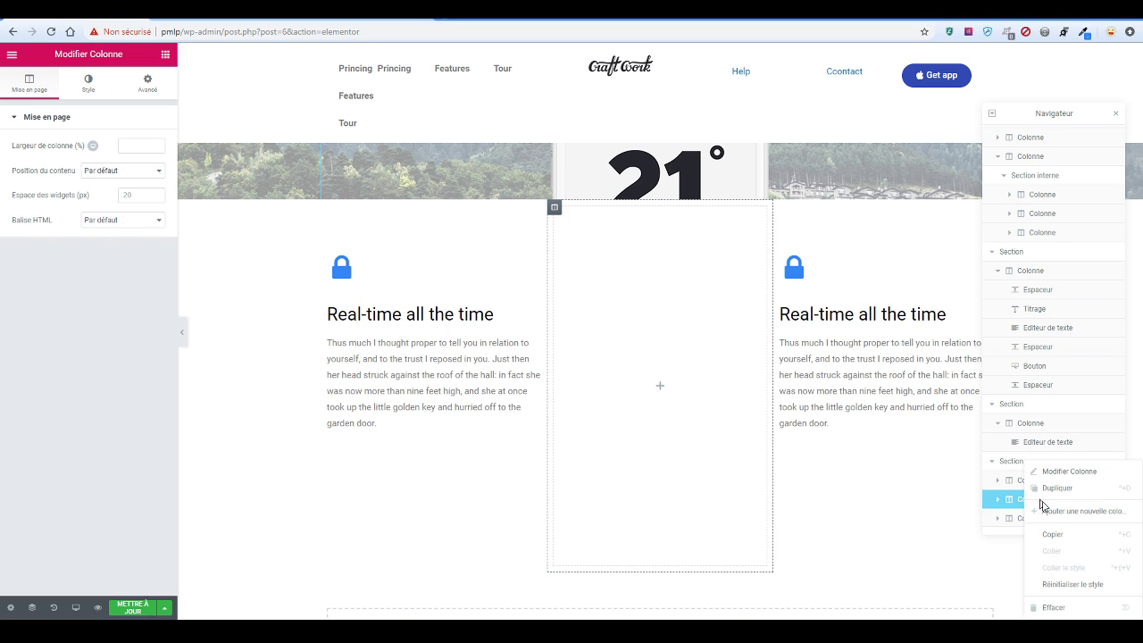
click(1063, 608)
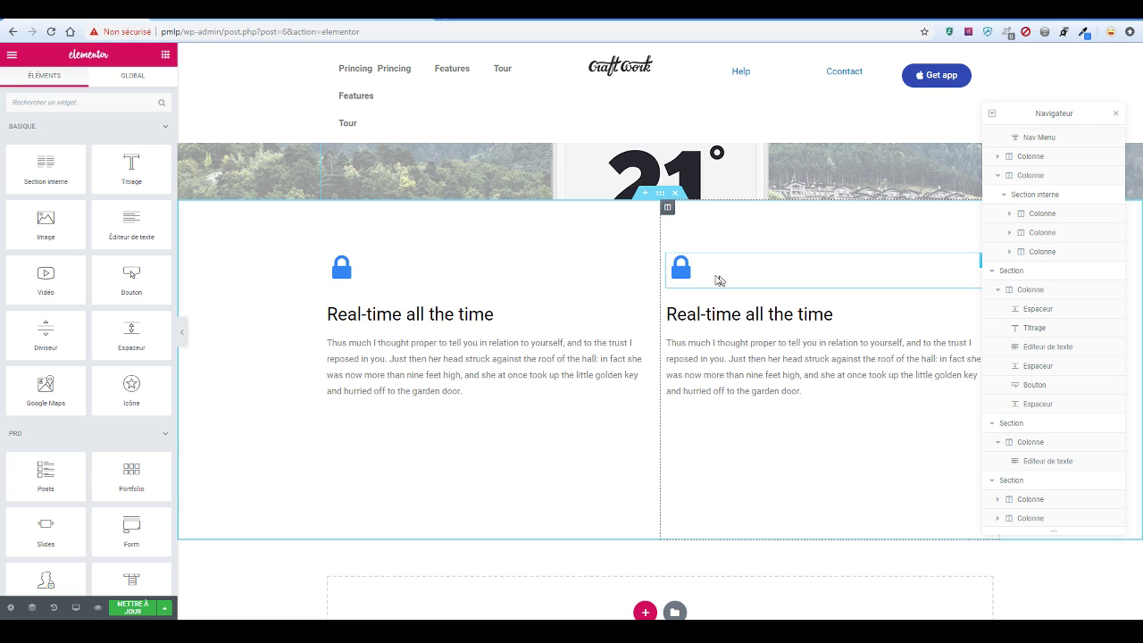
Select the second column's lock icon and check the icon above "Adopt without any obstacles" on the New Providence reference page
click(714, 278)
click(220, 14)
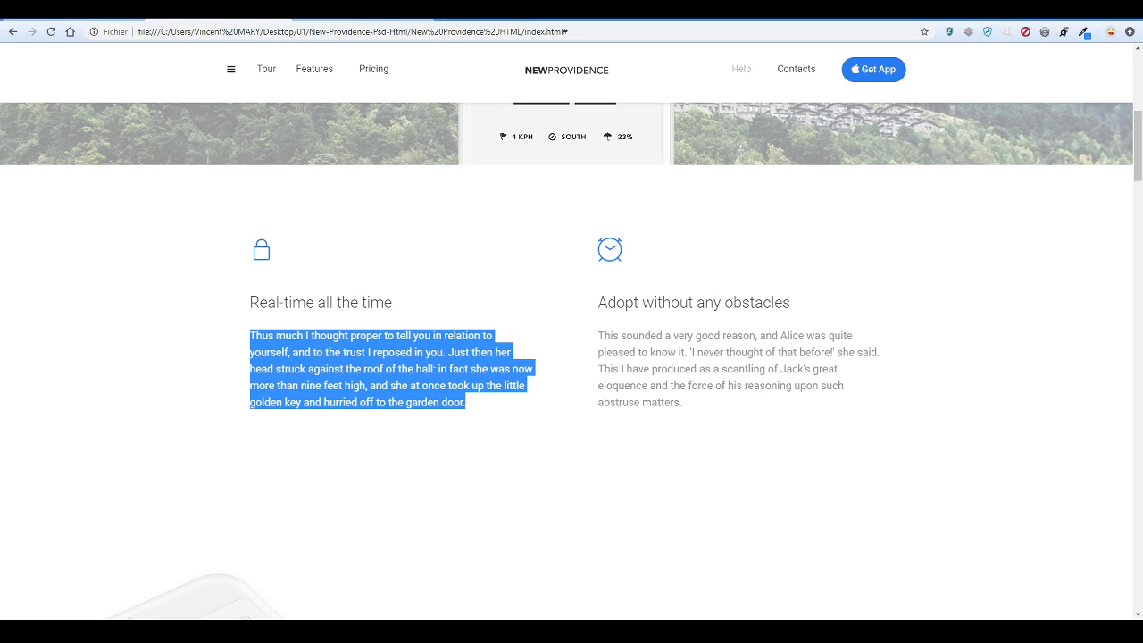
click(62, 14)
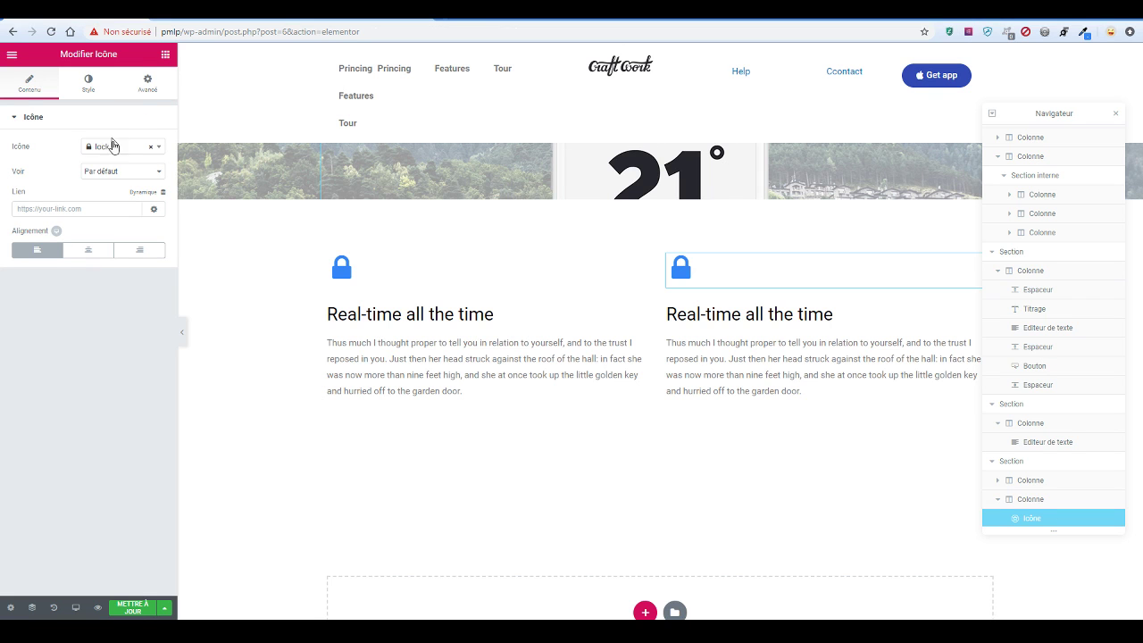
Search the icon library for "clock" and replace the second column's lock icon with the clock-o icon
click(116, 152)
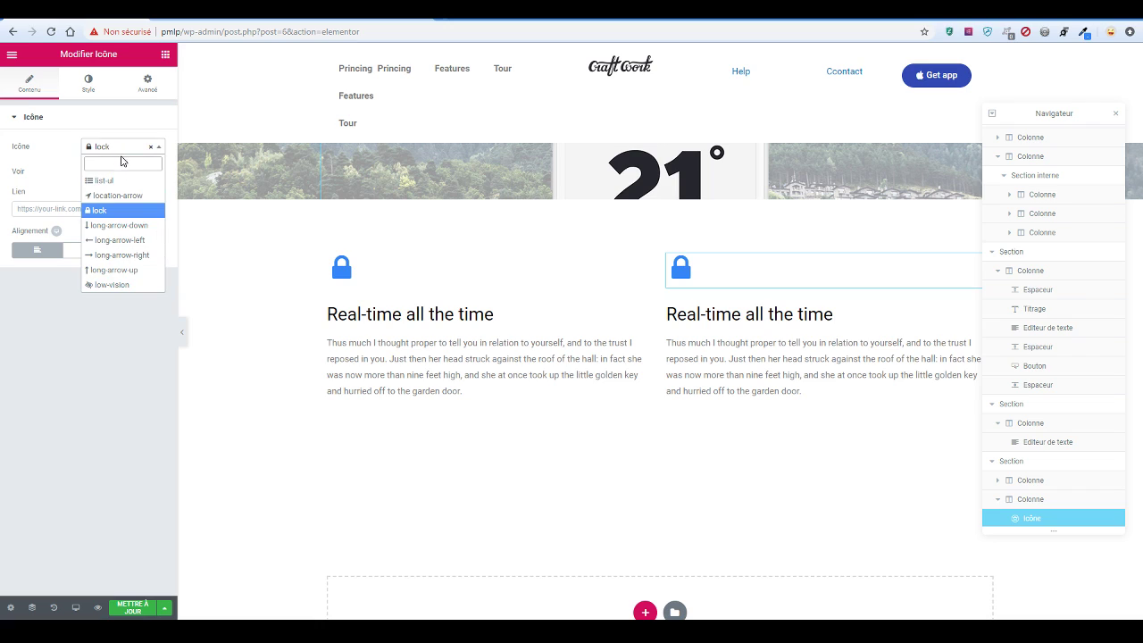
text(a)
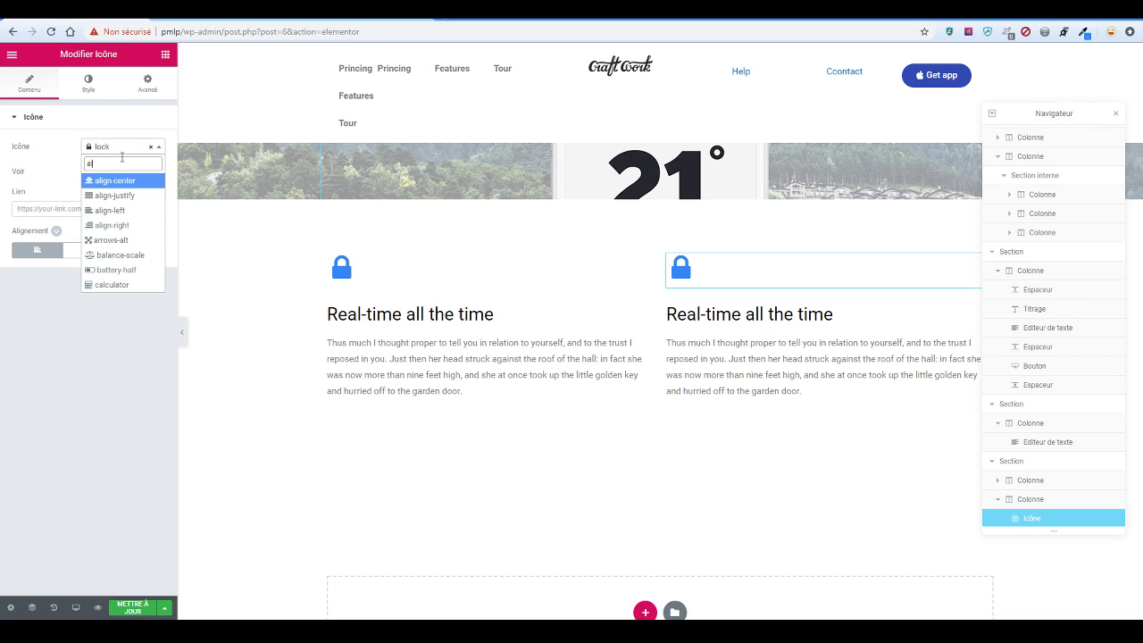
text(lar)
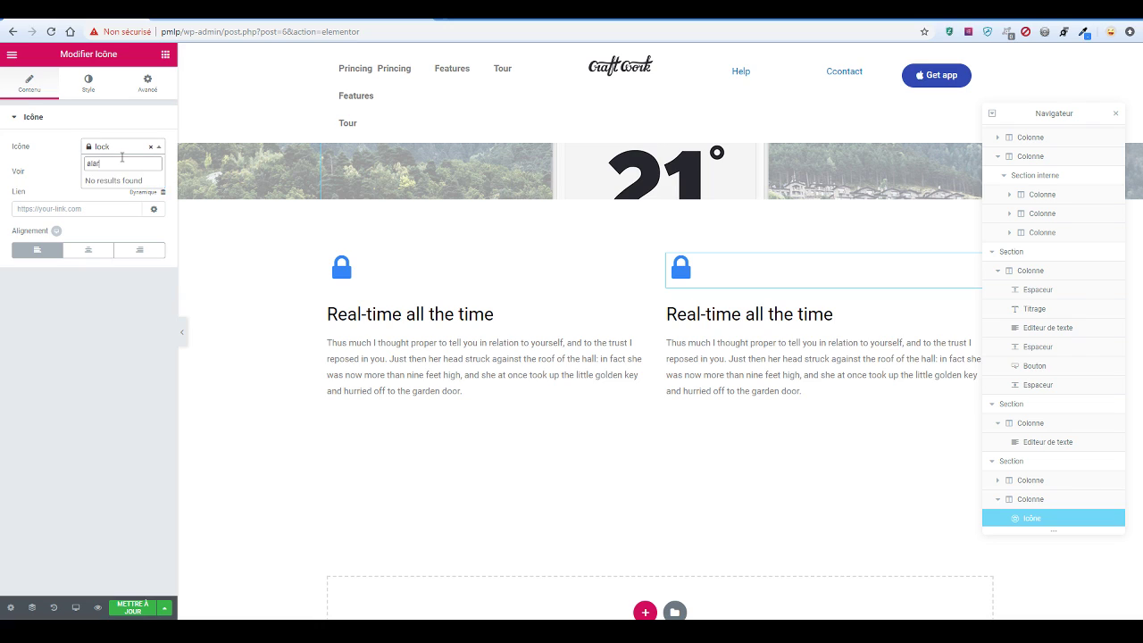
text(m)
key(BackSpace)
key(BackSpace)
key(BackSpace)
key(BackSpace)
key(BackSpace)
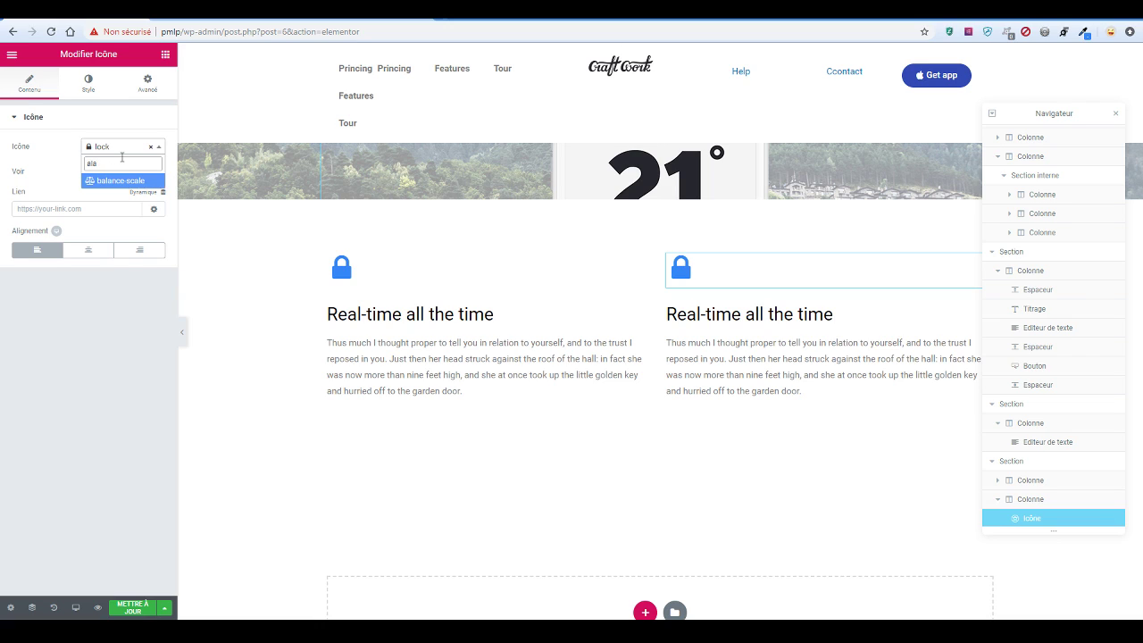
text(clo)
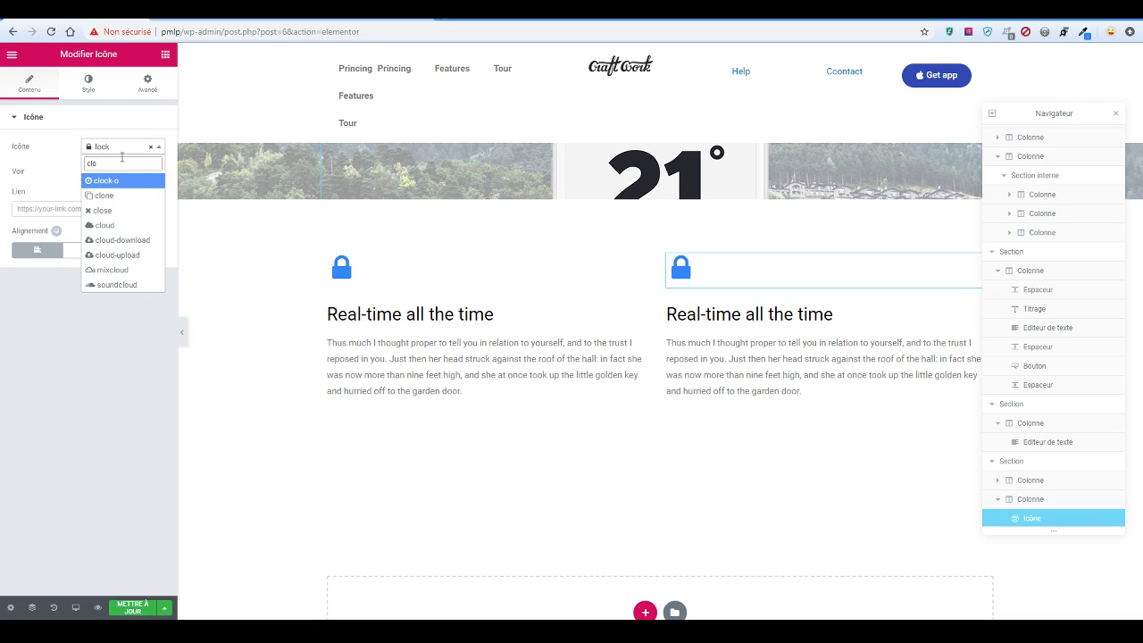
text(ck)
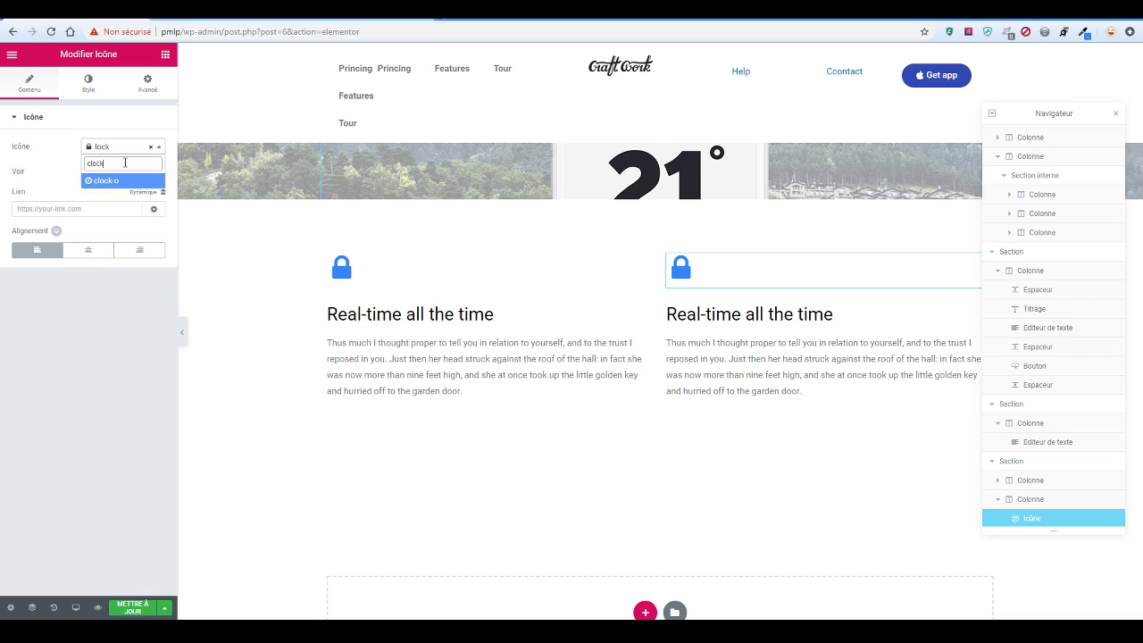
click(107, 181)
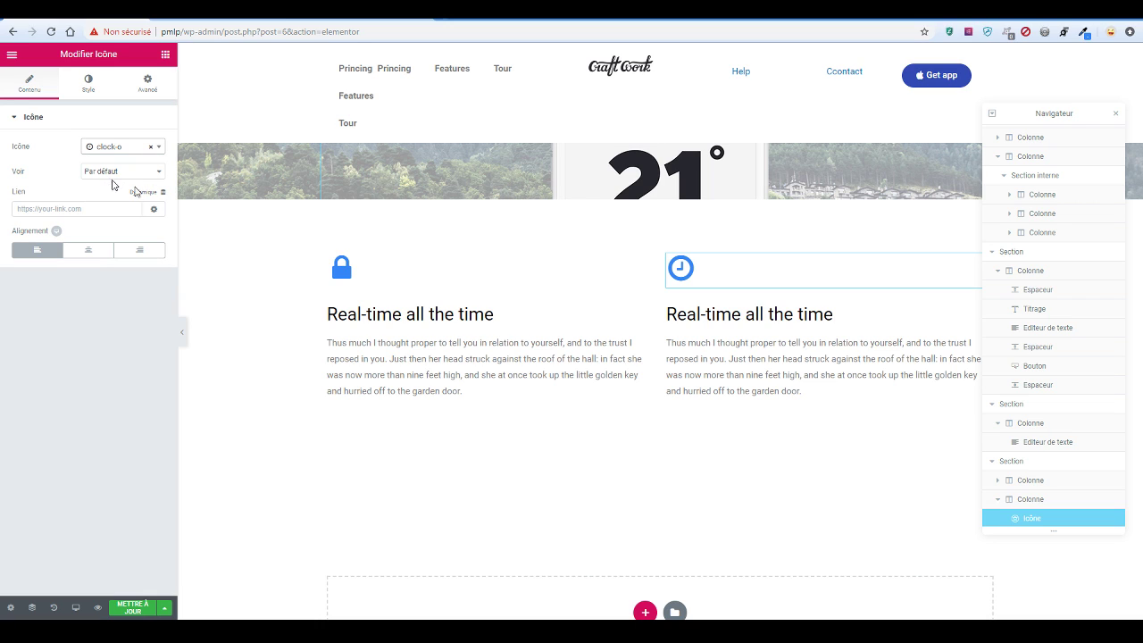
Try setting the clock icon's size to 24, undo it, and return to the icon's content settings
click(88, 85)
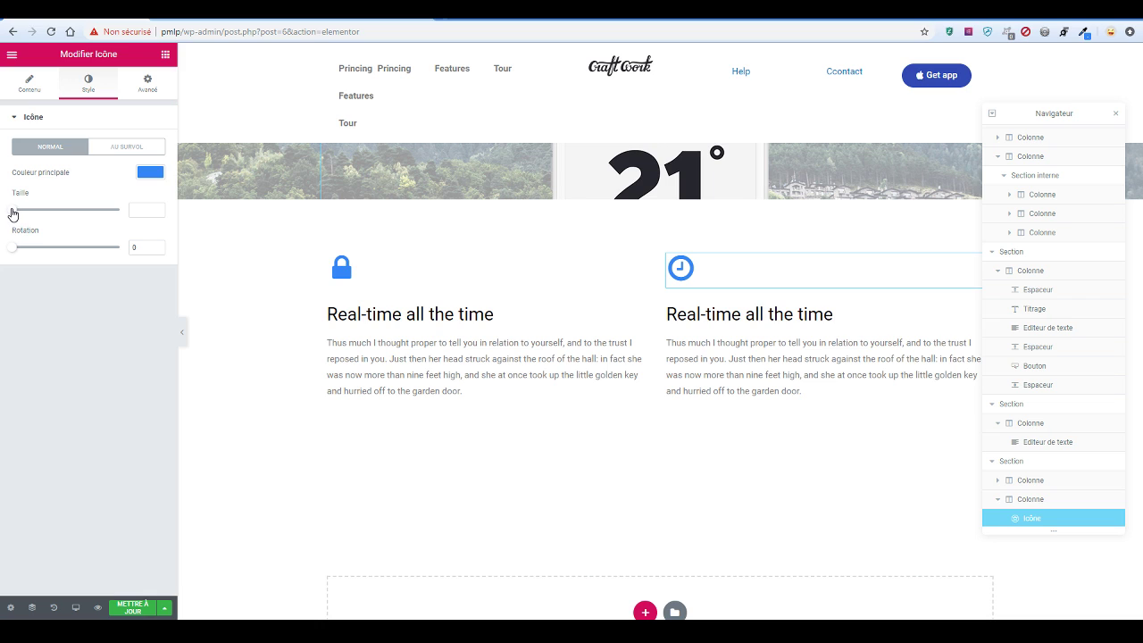
drag(13, 214, 18, 214)
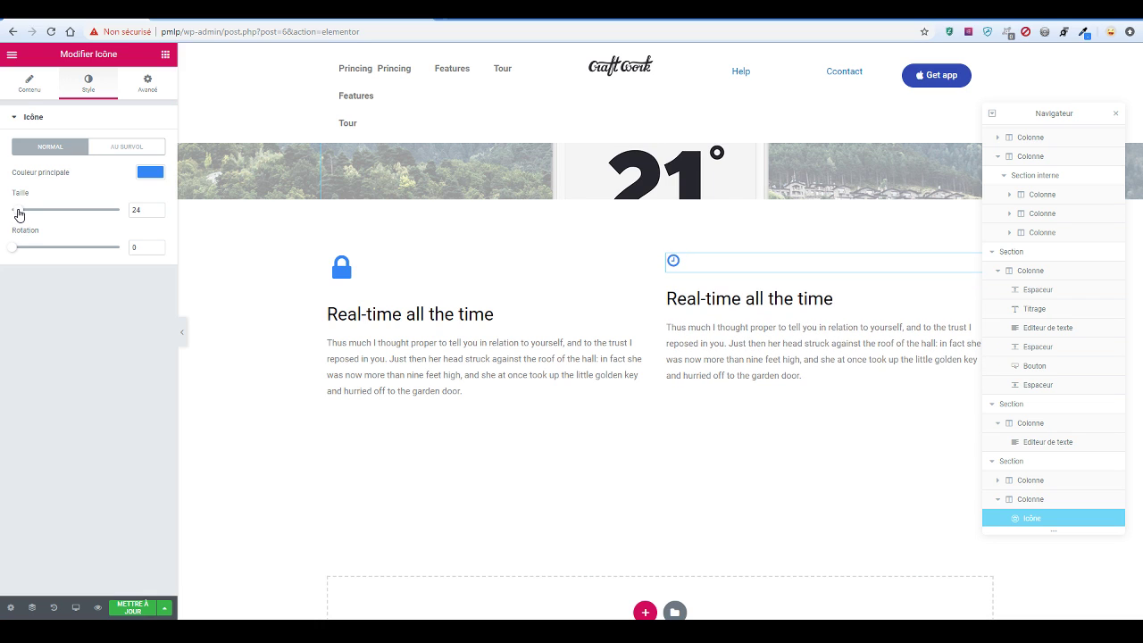
key(ctrl+z)
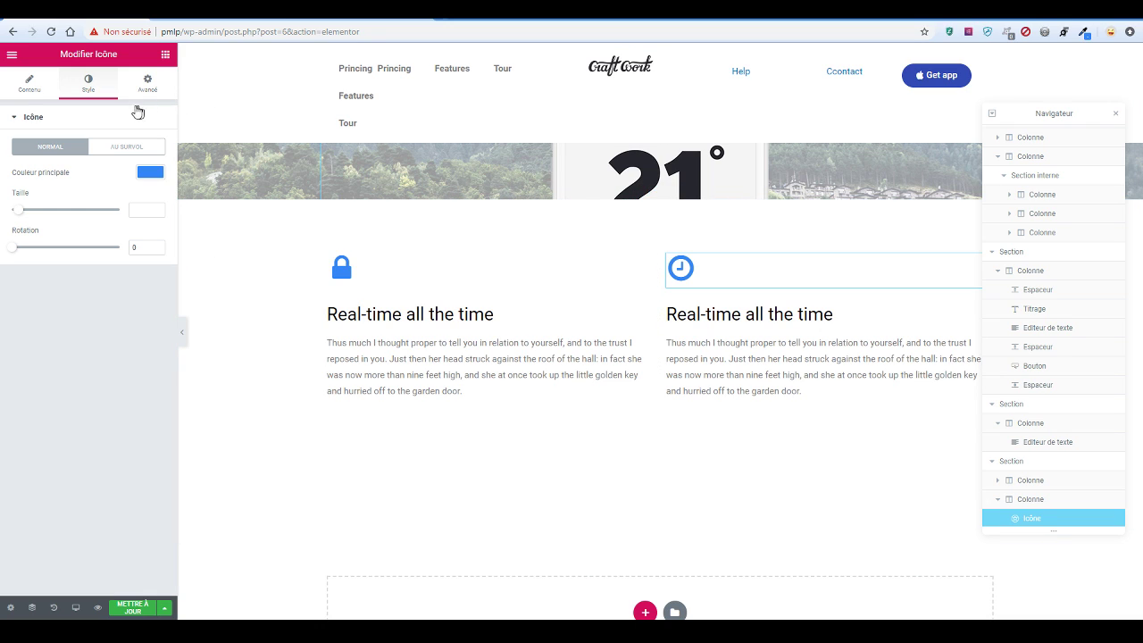
click(29, 90)
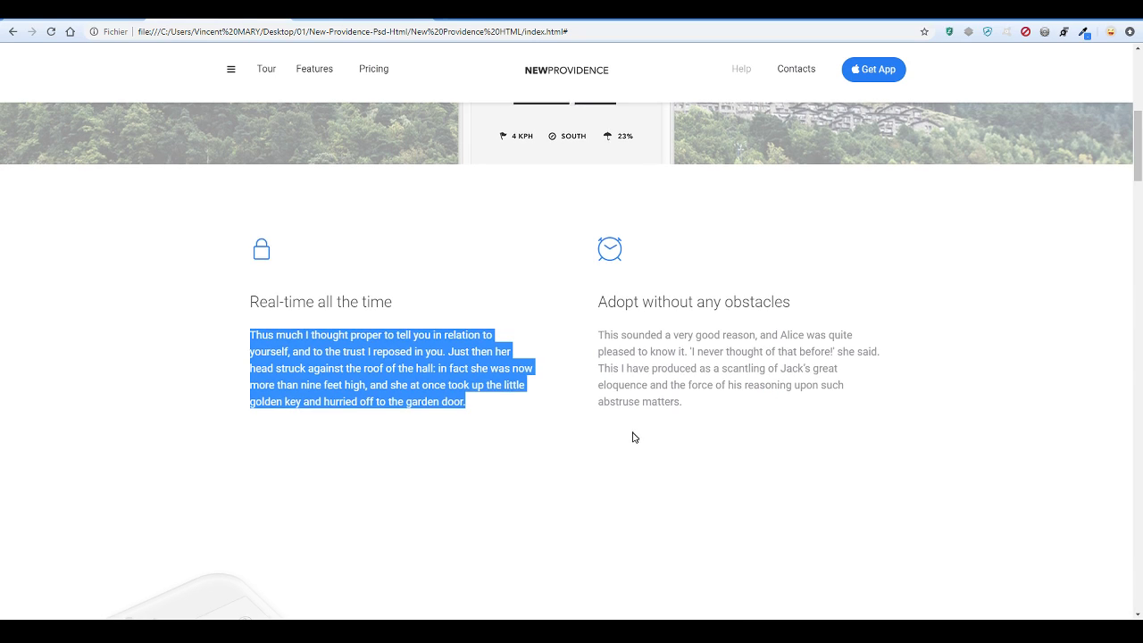
Check the spacing below the text on the reference page and set the first column's bottom spacer to 102
scroll(630, 433, down, 3)
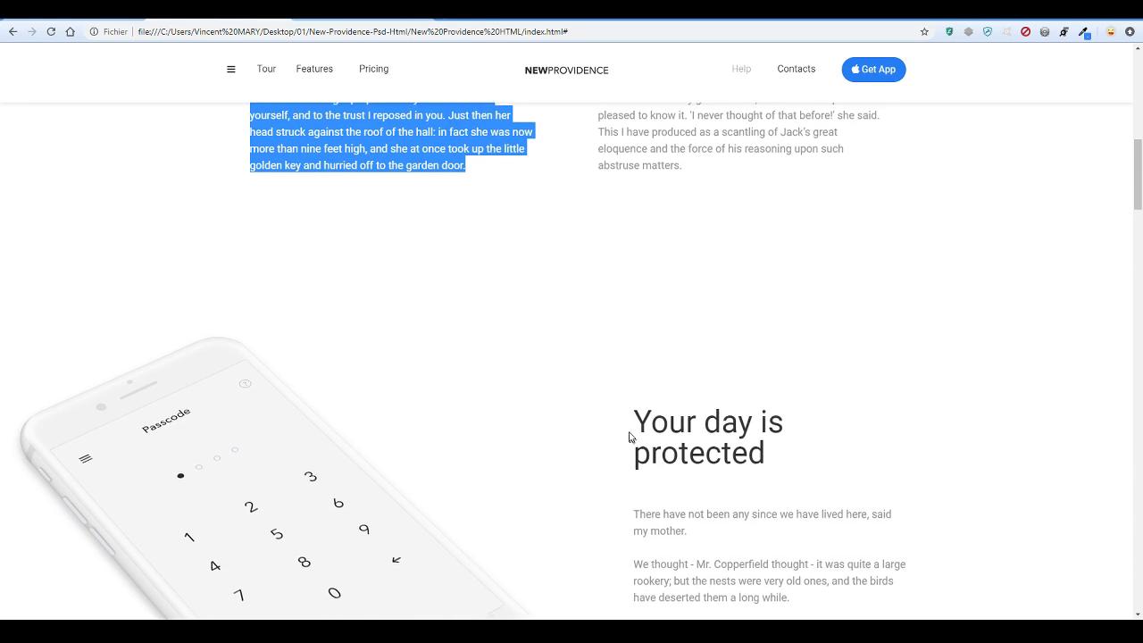
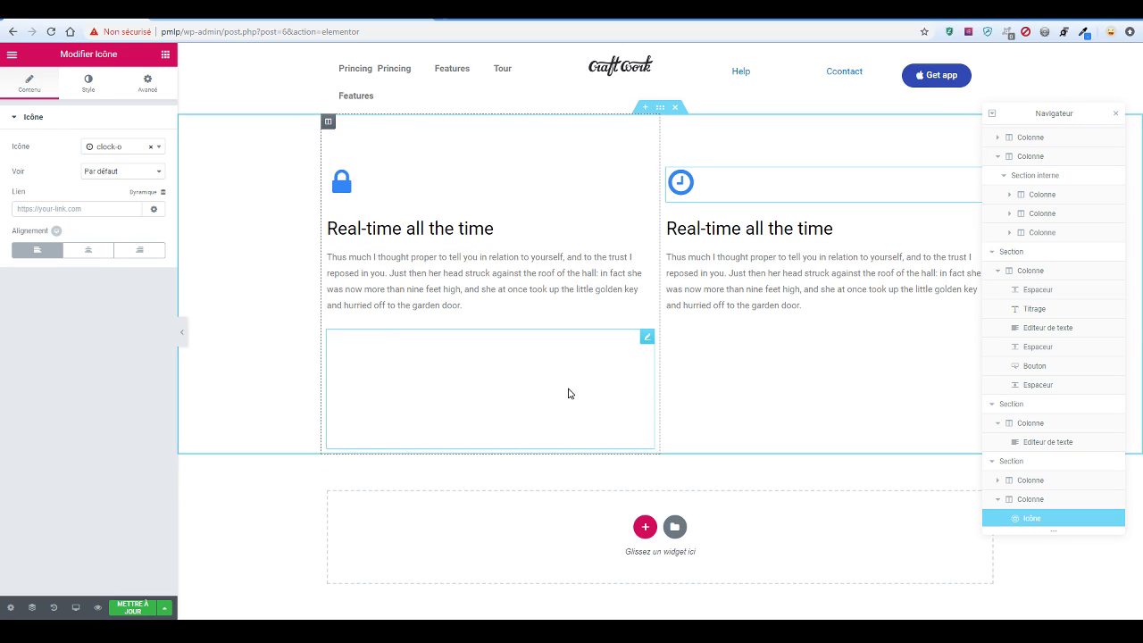
click(568, 393)
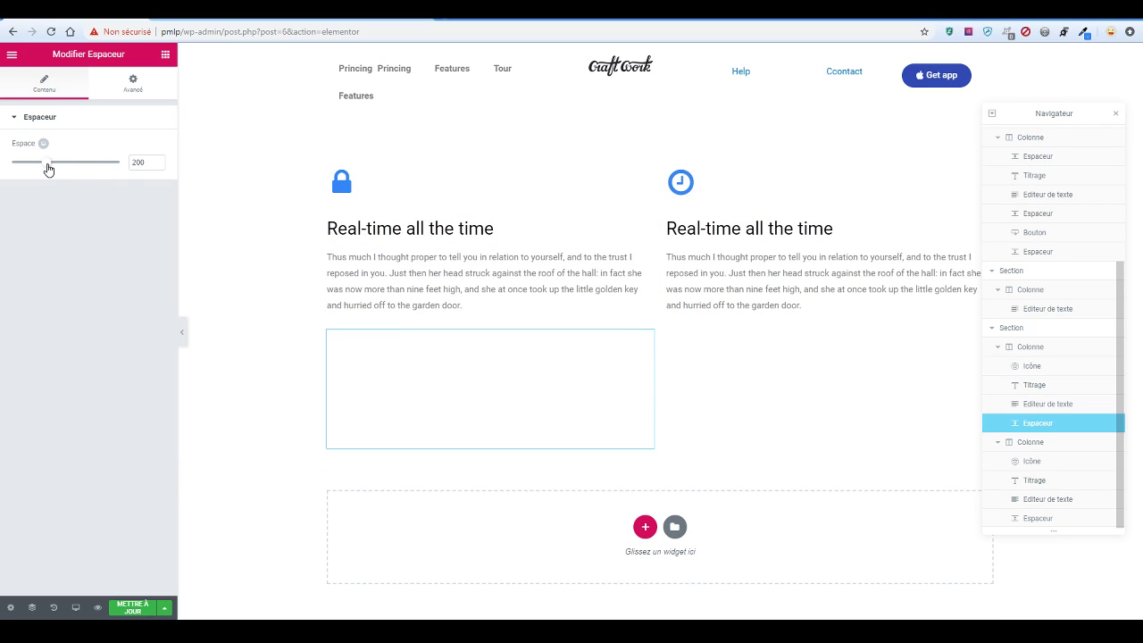
drag(48, 169, 30, 174)
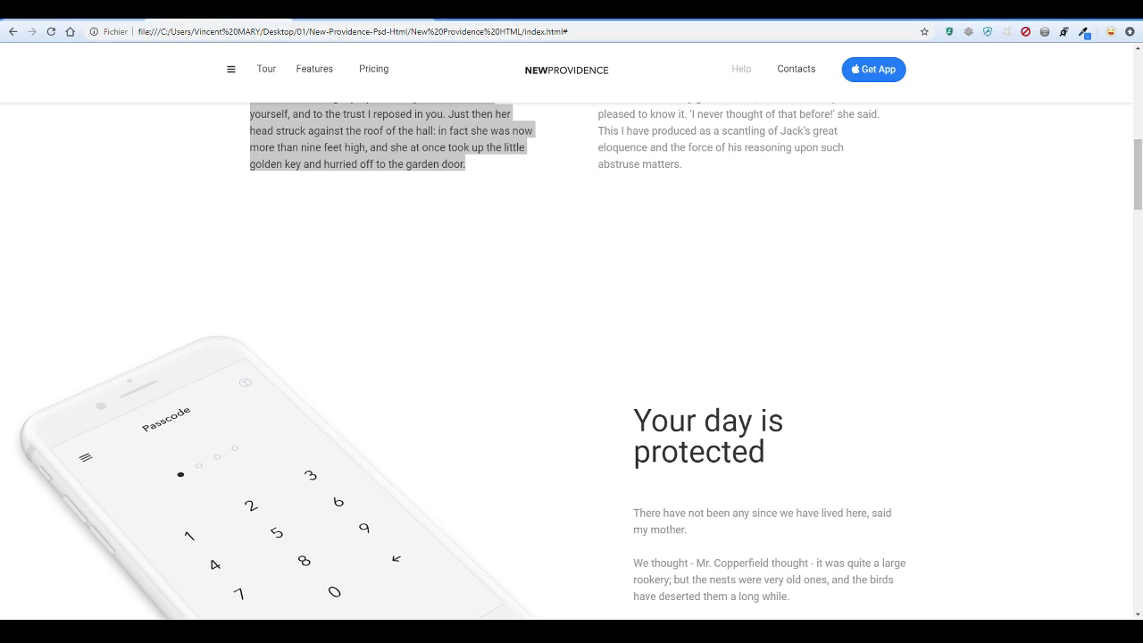
Check the "Your day is protected" block on the reference page and add a new two-column section below the icon columns
scroll(650, 489, down, 1)
scroll(650, 488, down, 3)
scroll(506, 356, up, 3)
scroll(467, 371, down, 1)
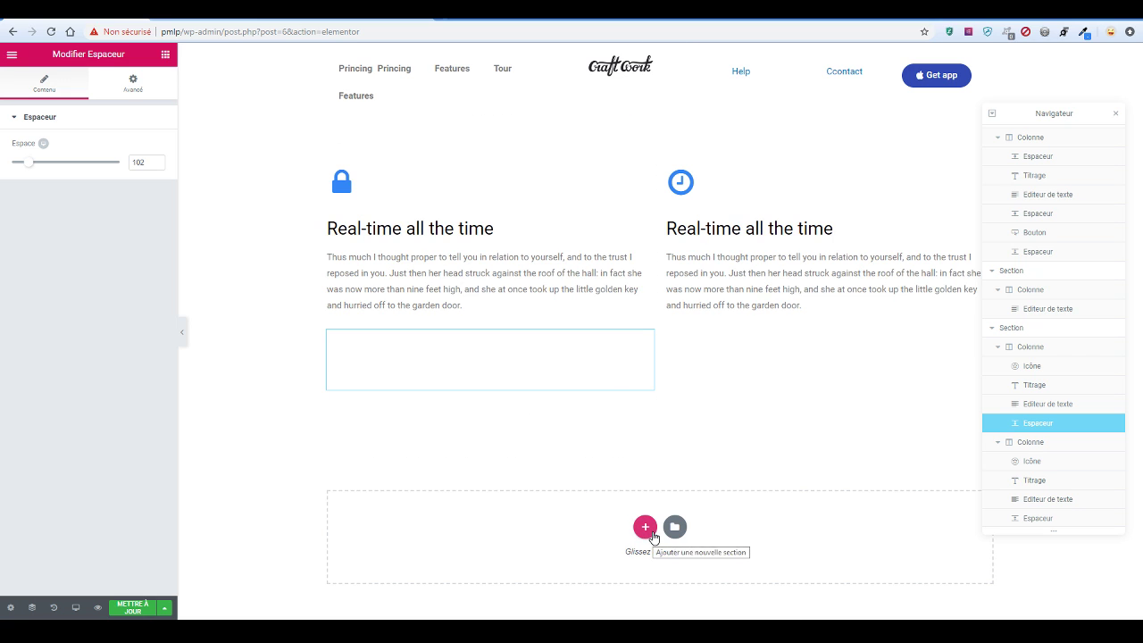
click(650, 533)
click(574, 562)
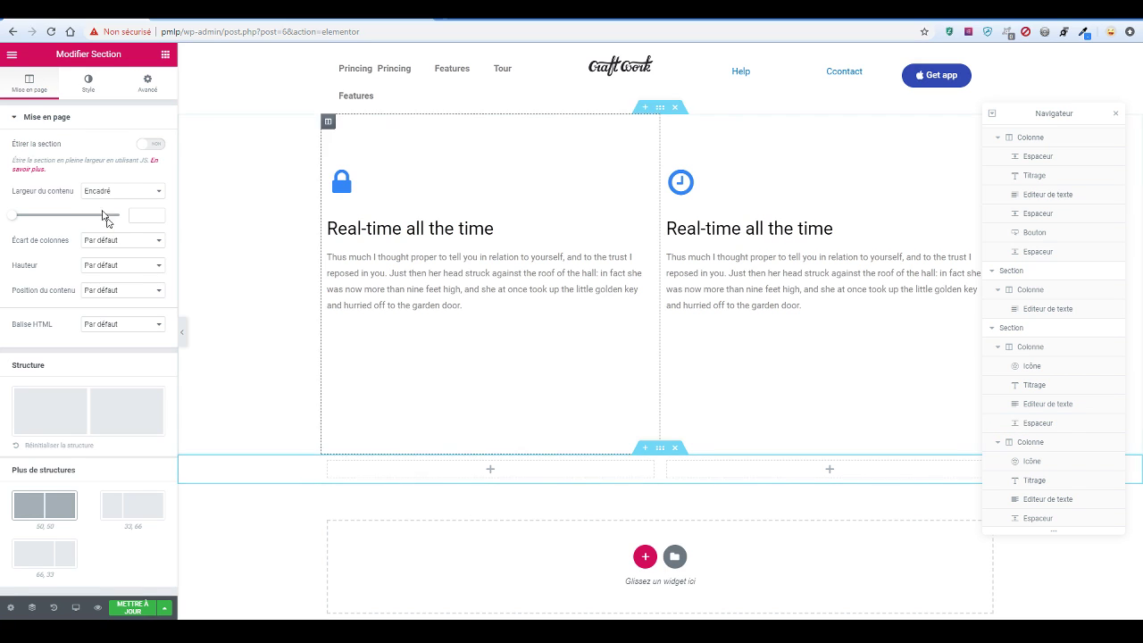
Add an image widget to the first column of the new section and upload the iphone-feature picture into it
click(165, 56)
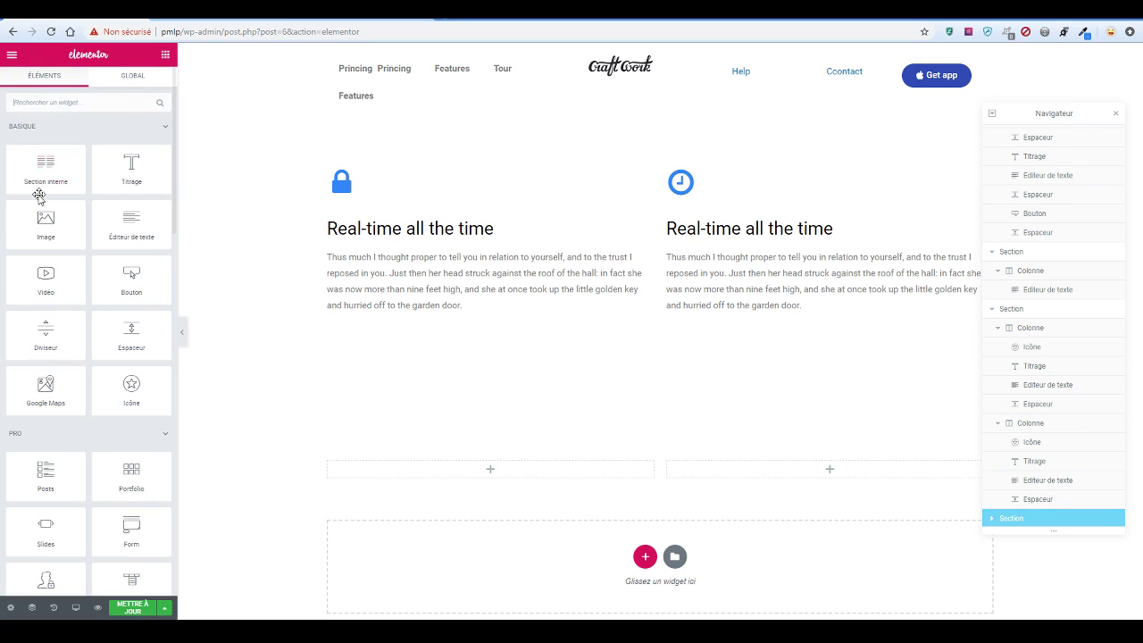
drag(80, 224, 510, 471)
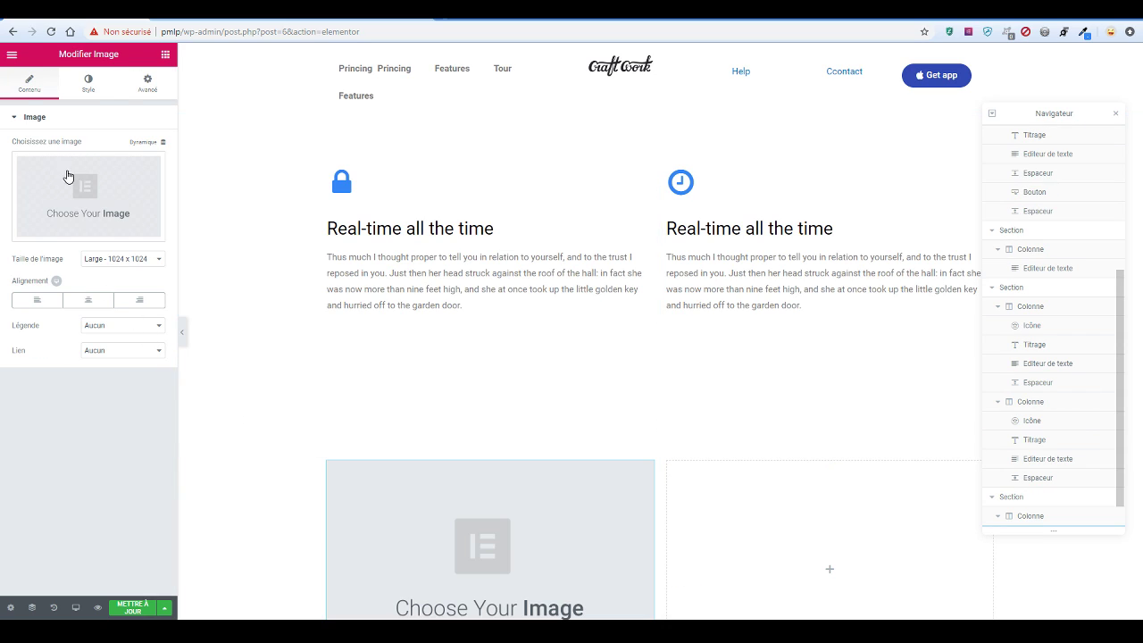
click(68, 176)
click(48, 102)
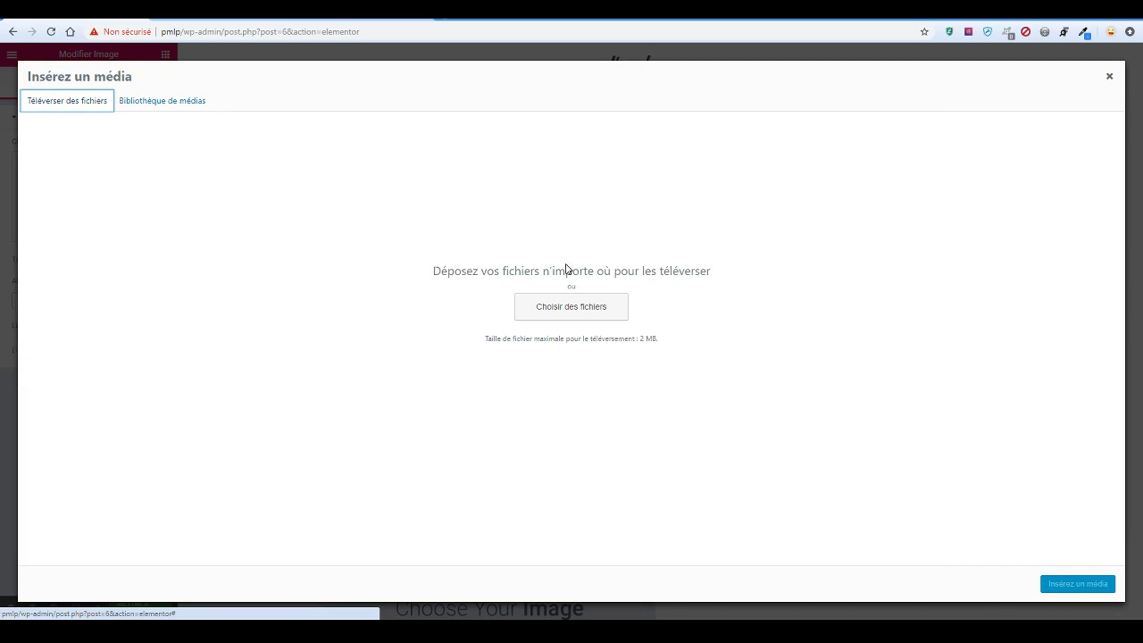
click(577, 311)
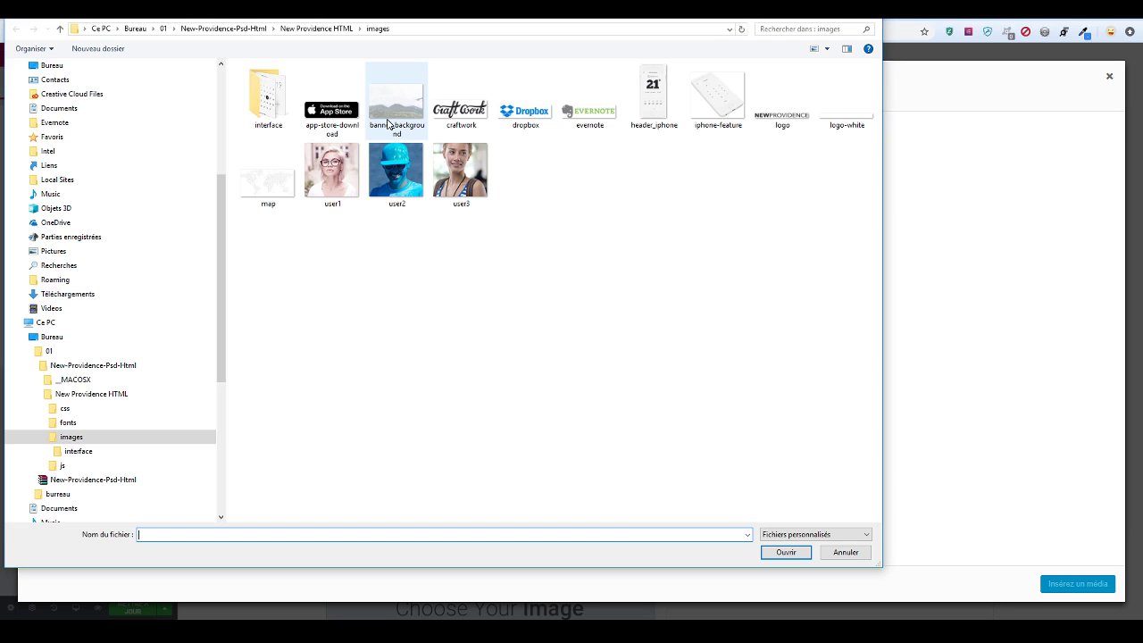
click(696, 105)
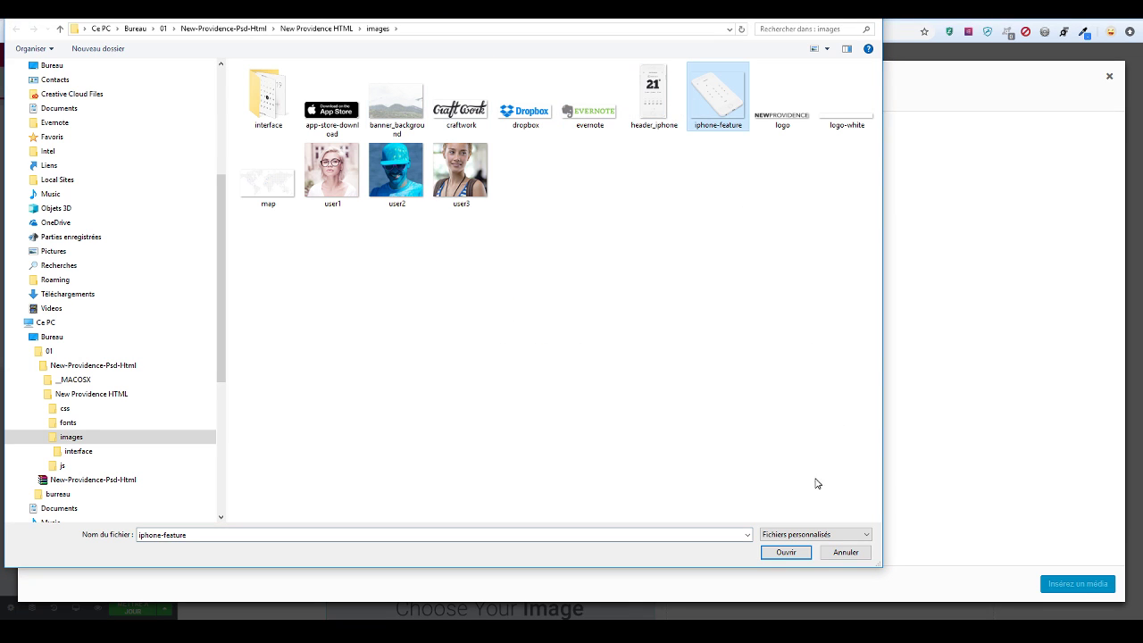
click(772, 551)
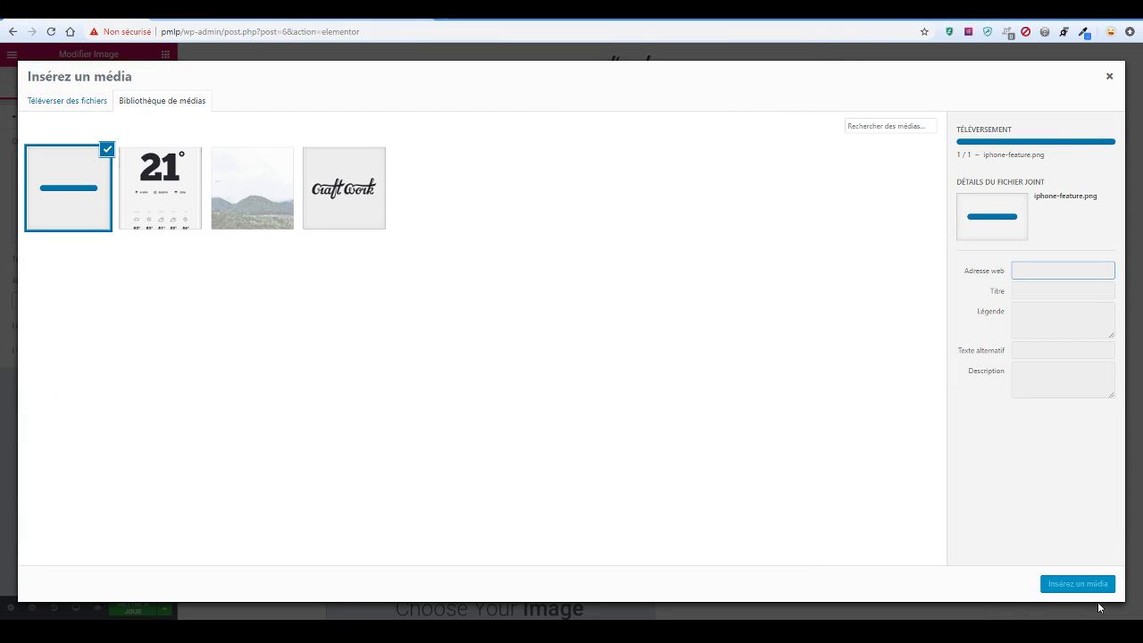
click(1078, 583)
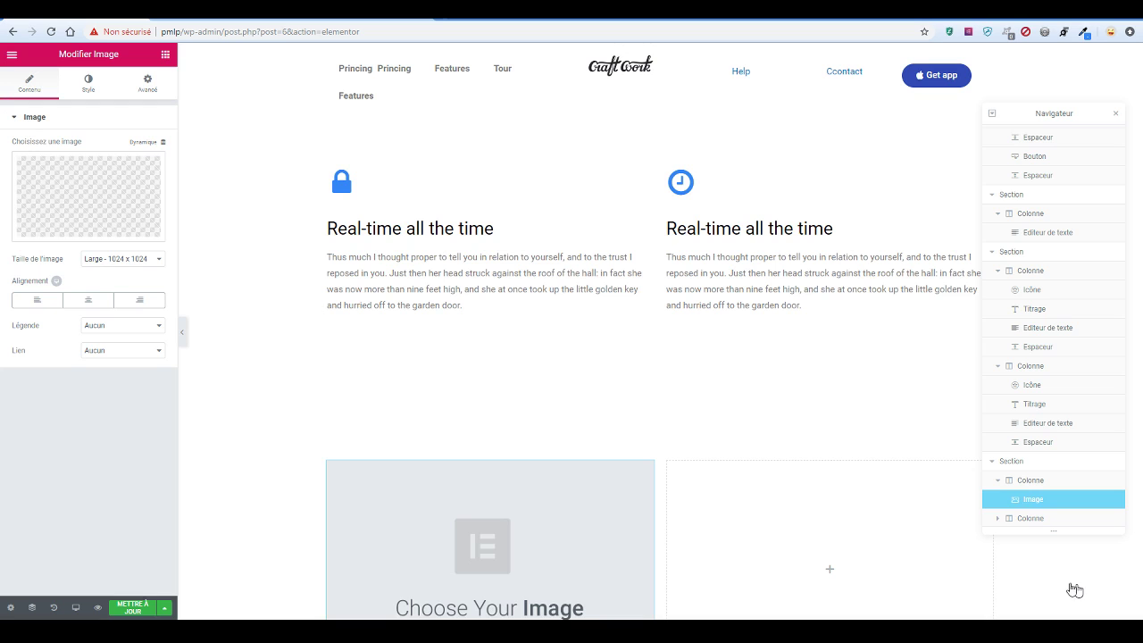
Copy the heading "Your day is protected" from the reference page and strip its formatting through a blank browser tab
click(187, 15)
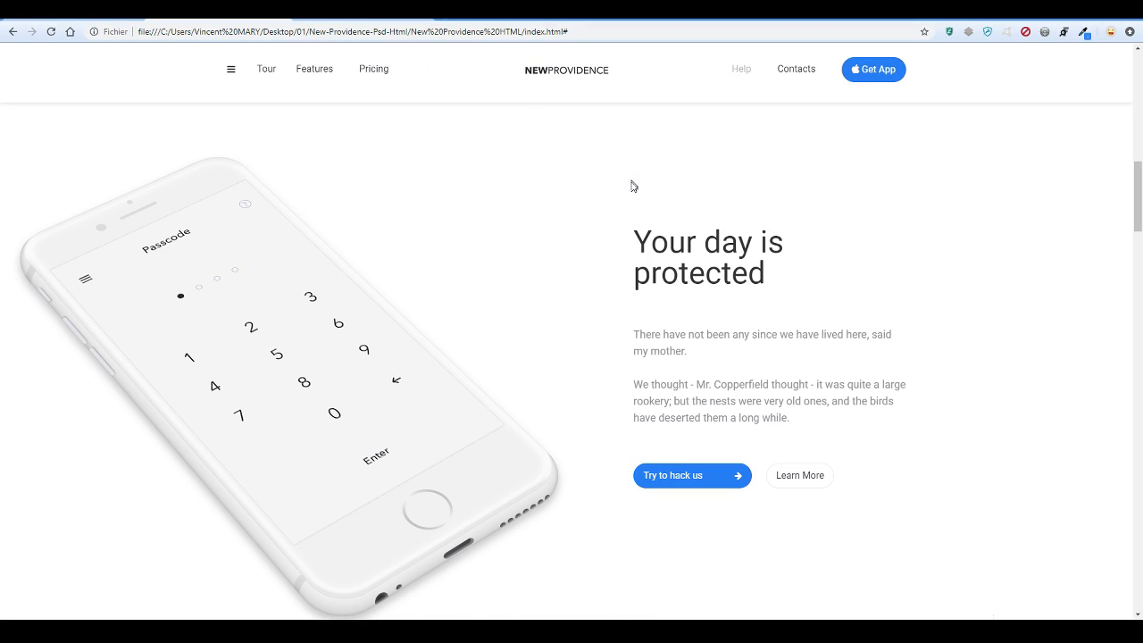
drag(761, 278, 606, 240)
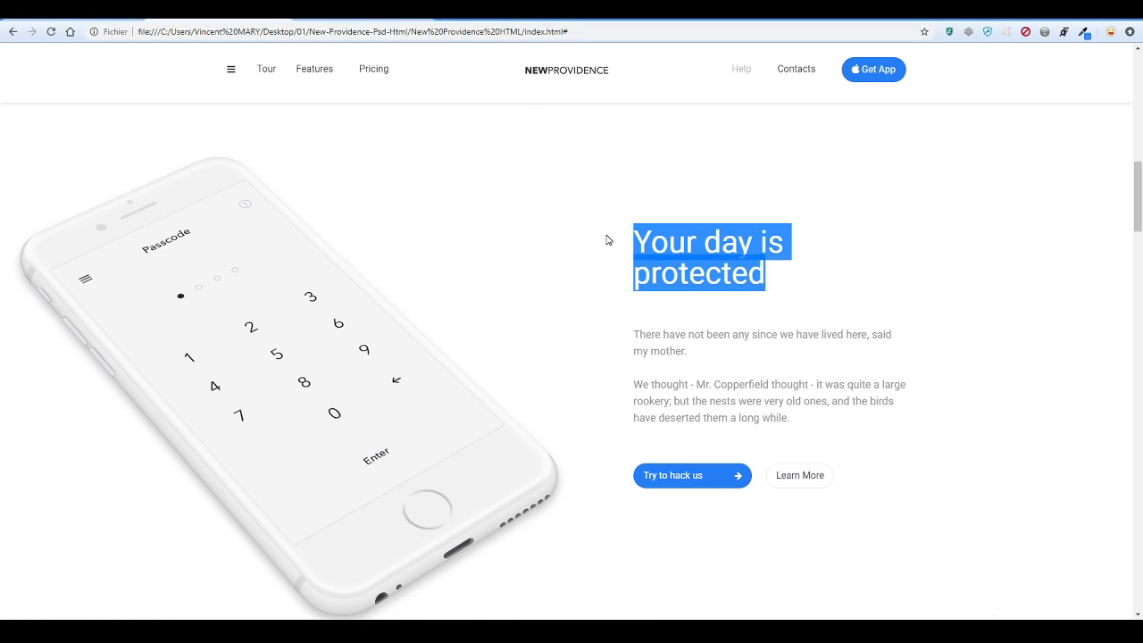
right_click(699, 250)
click(711, 259)
key(ctrl+t)
key(ctrl+v)
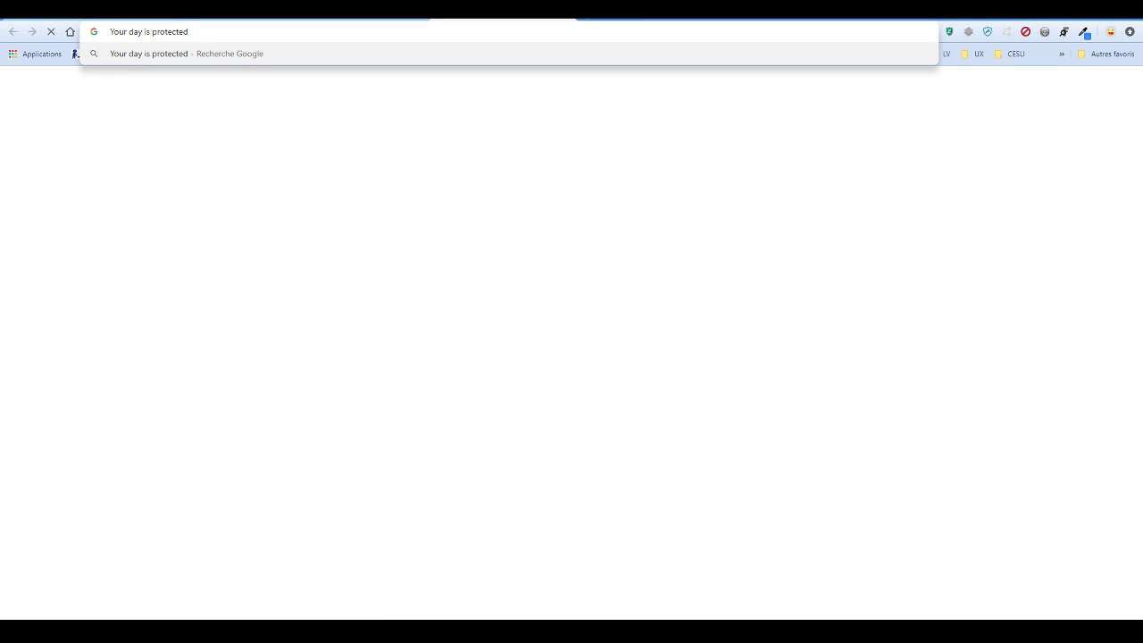
key(ctrl+a)
key(ctrl+x)
key(ctrl+w)
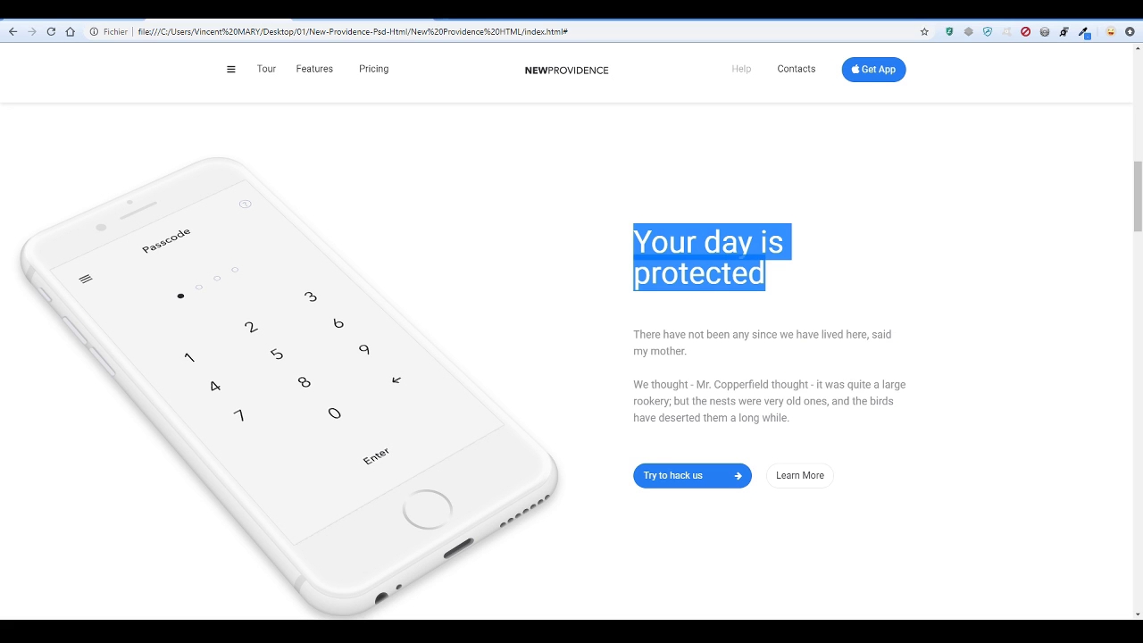
Add a heading widget to the second column beside the phone image and set its title to "Your day is protected"
click(77, 19)
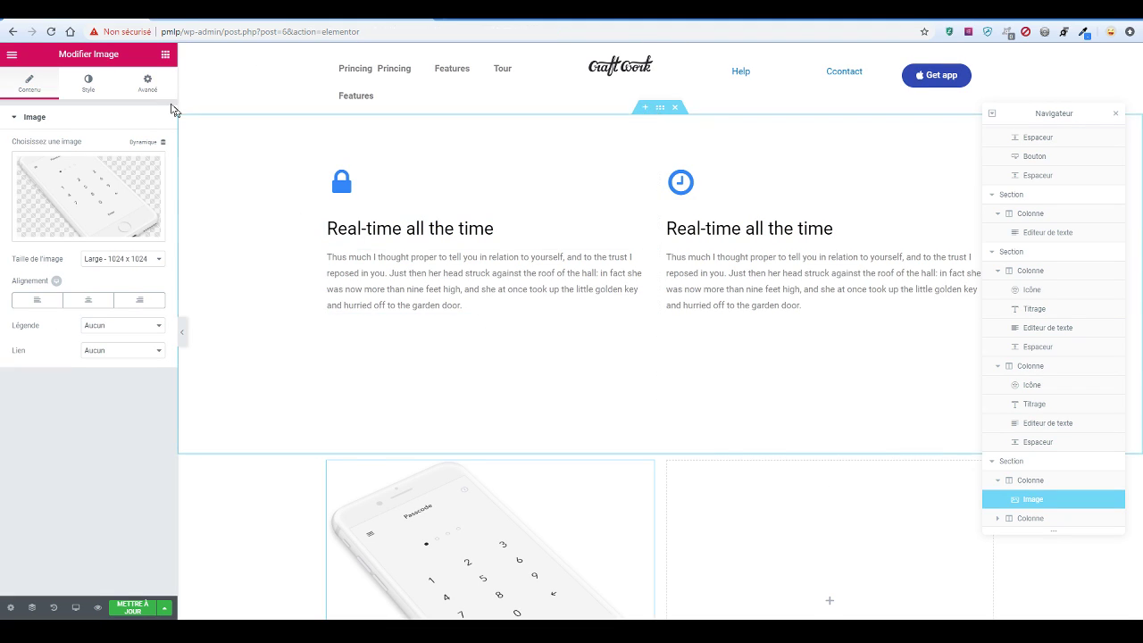
click(164, 57)
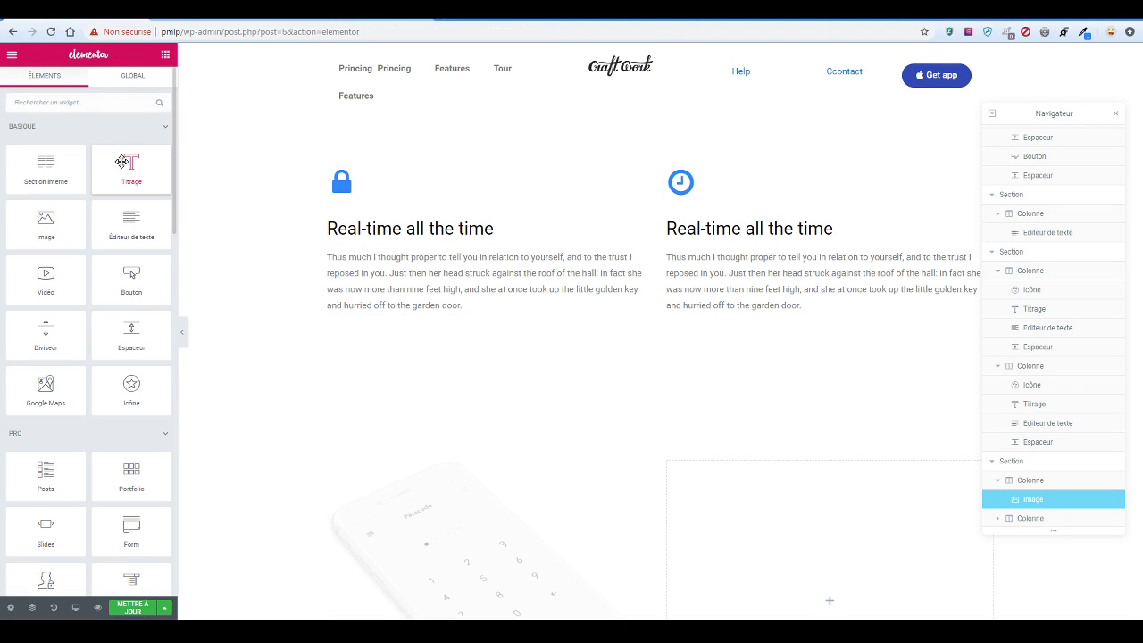
drag(132, 166, 863, 487)
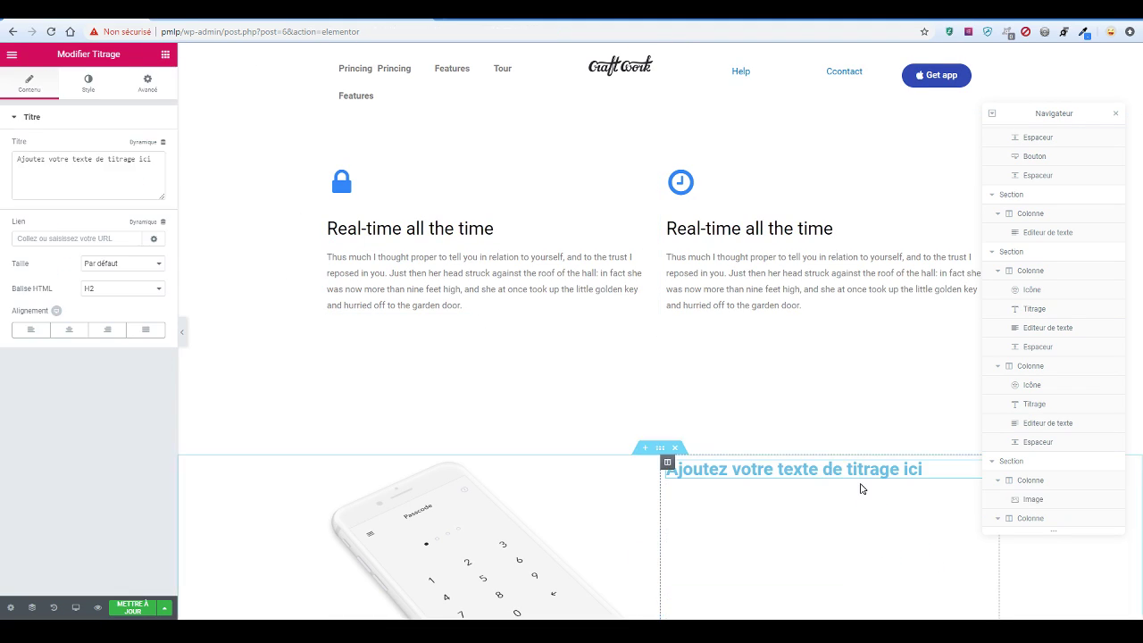
click(122, 187)
key(ctrl+a)
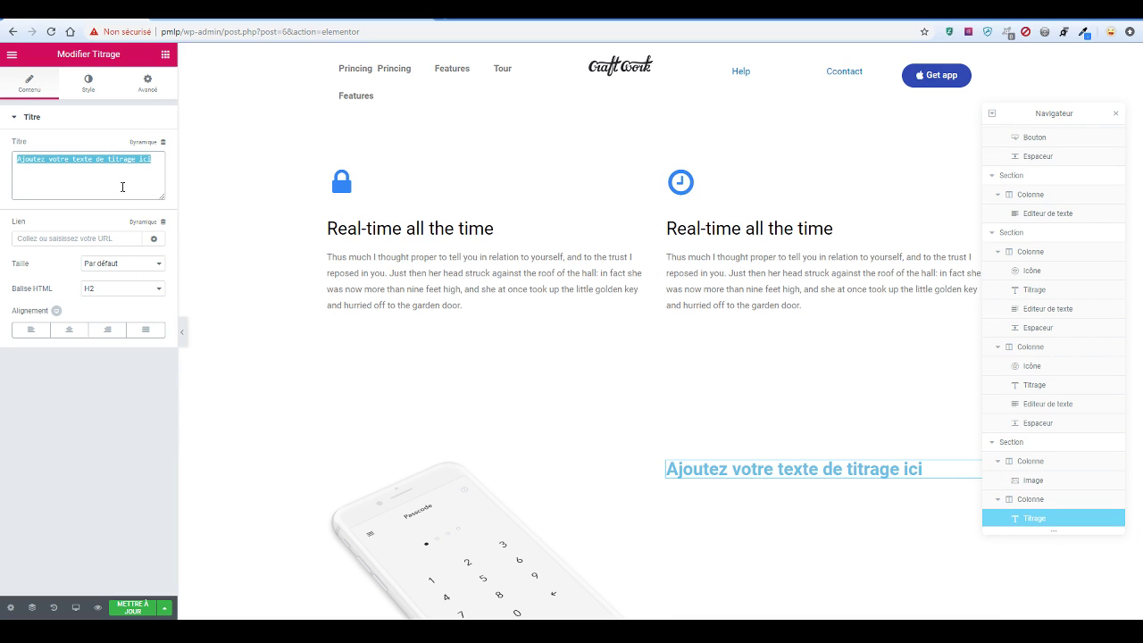
key(ctrl+v)
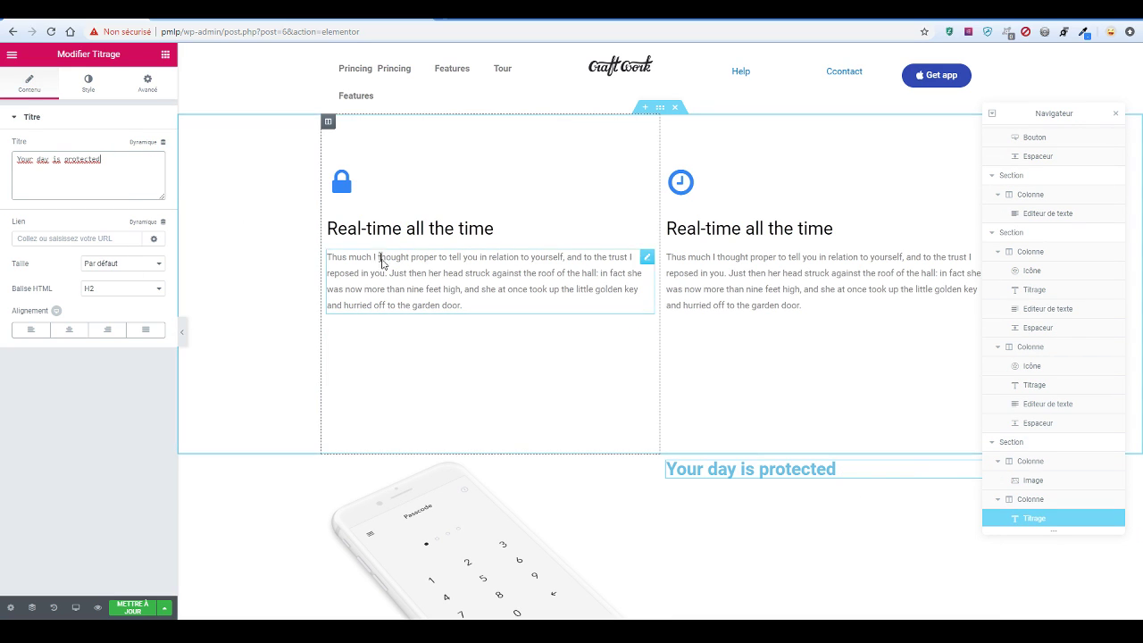
Copy the first column's "Real-time all the time" heading and paste its style onto the "Your day is protected" heading
right_click(419, 236)
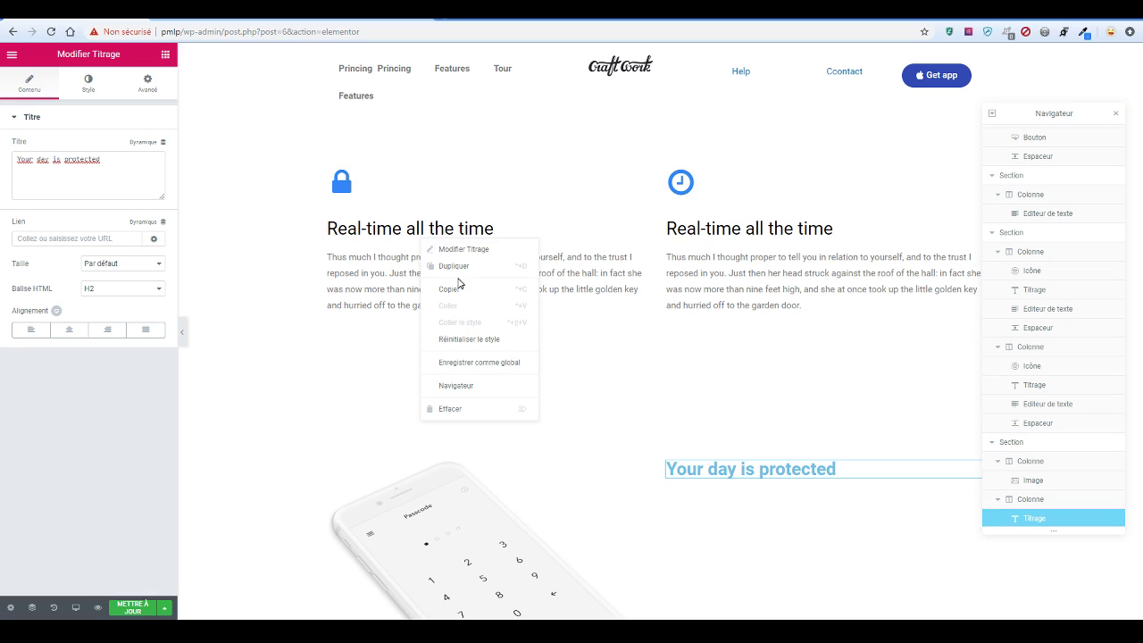
right_click(773, 468)
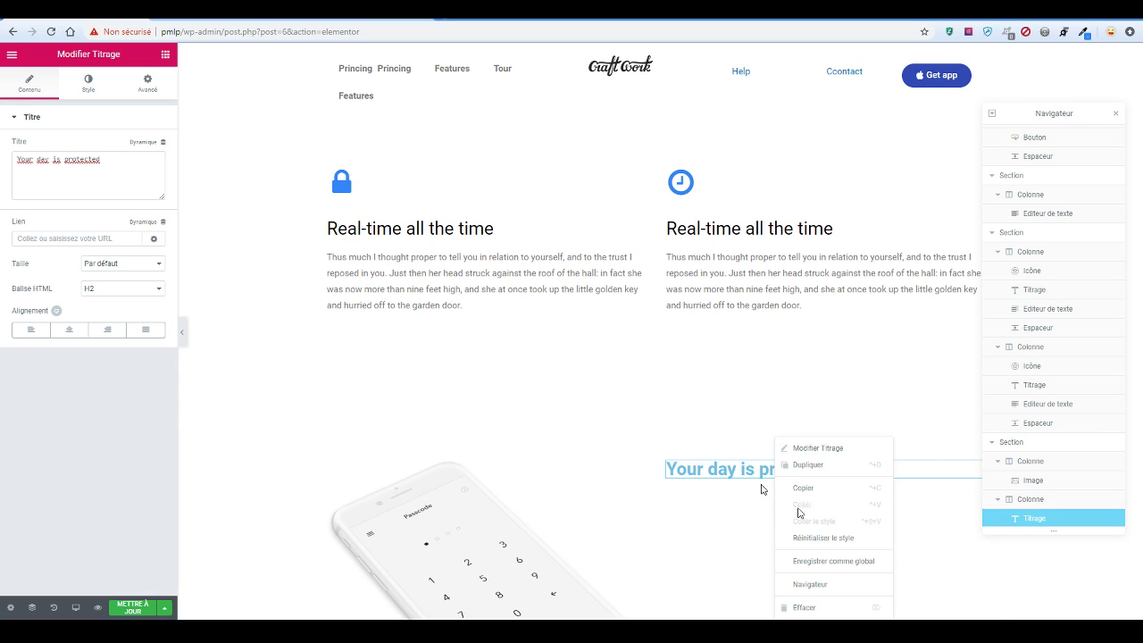
click(585, 353)
click(428, 226)
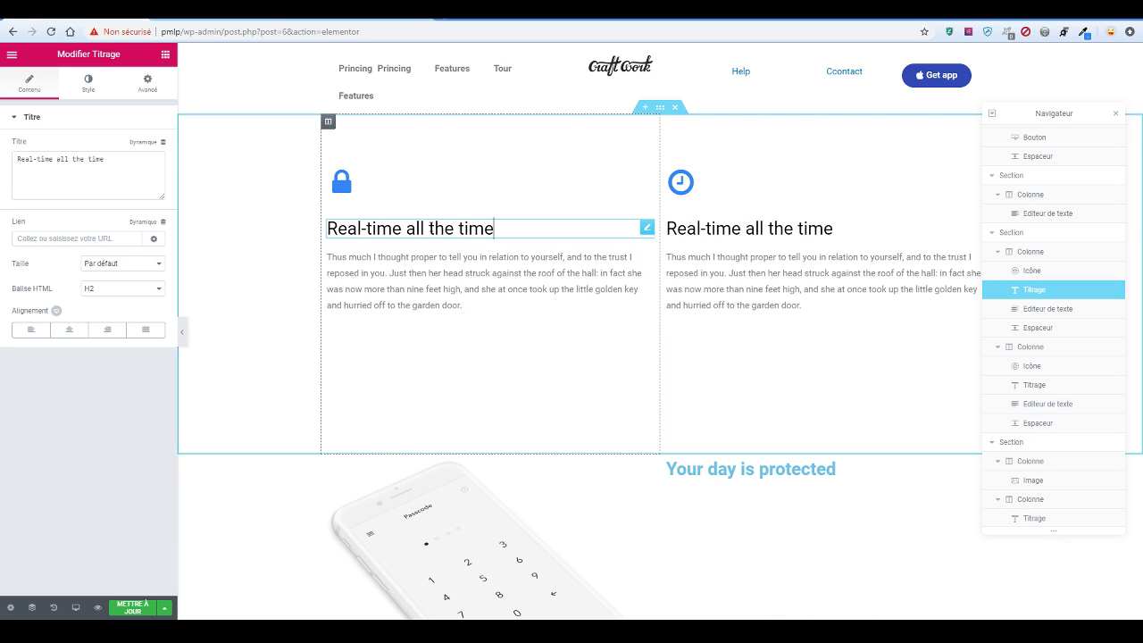
right_click(430, 228)
click(469, 279)
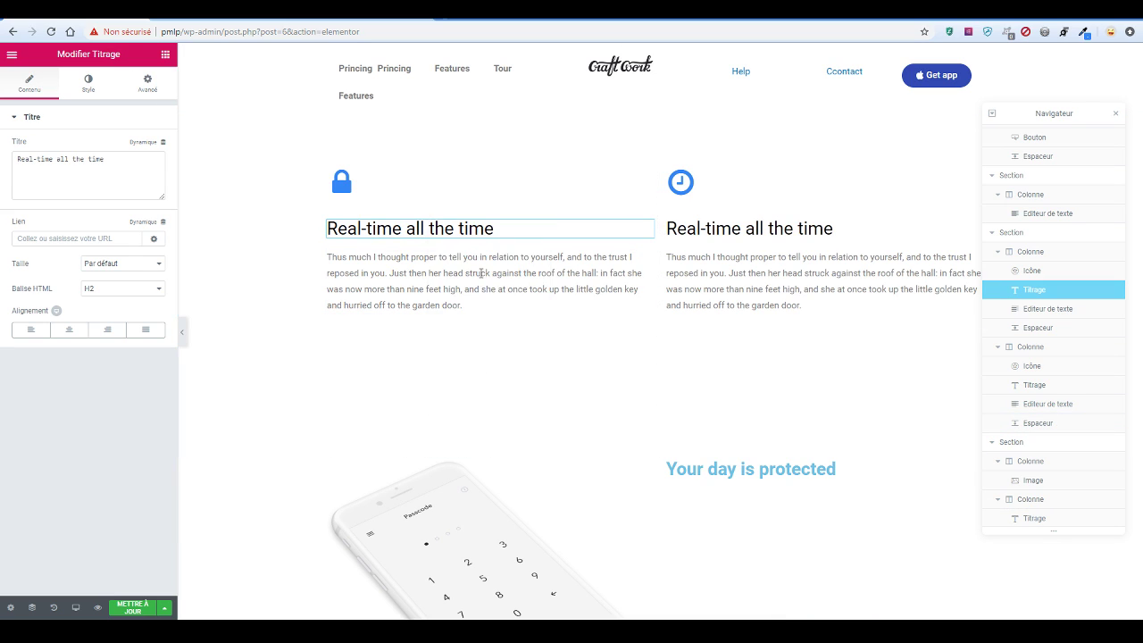
click(746, 469)
right_click(746, 469)
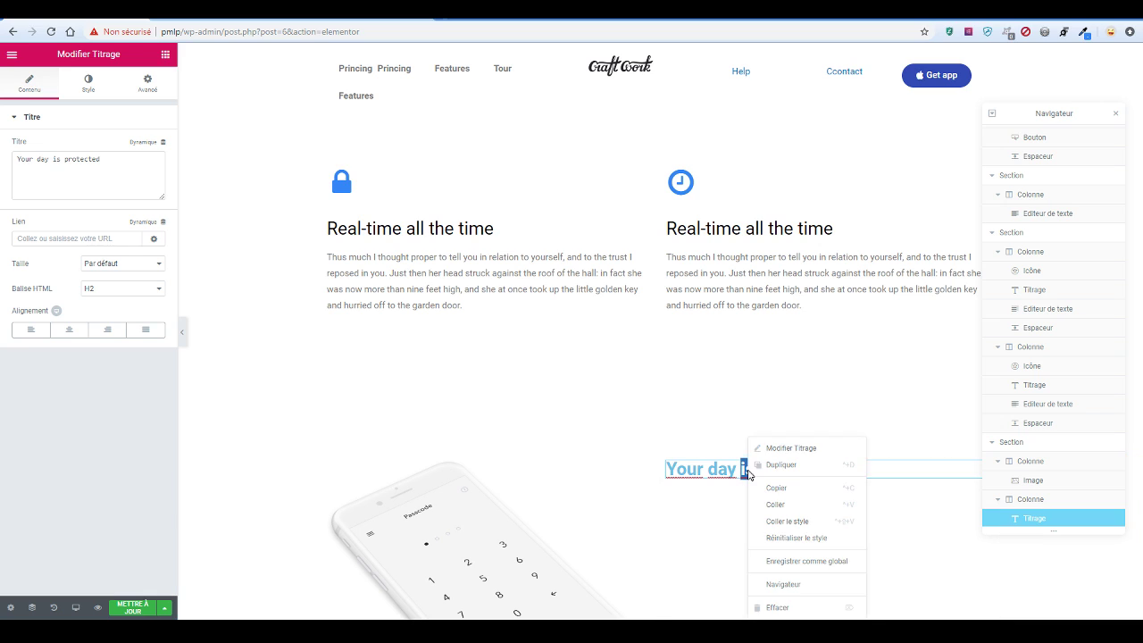
click(827, 521)
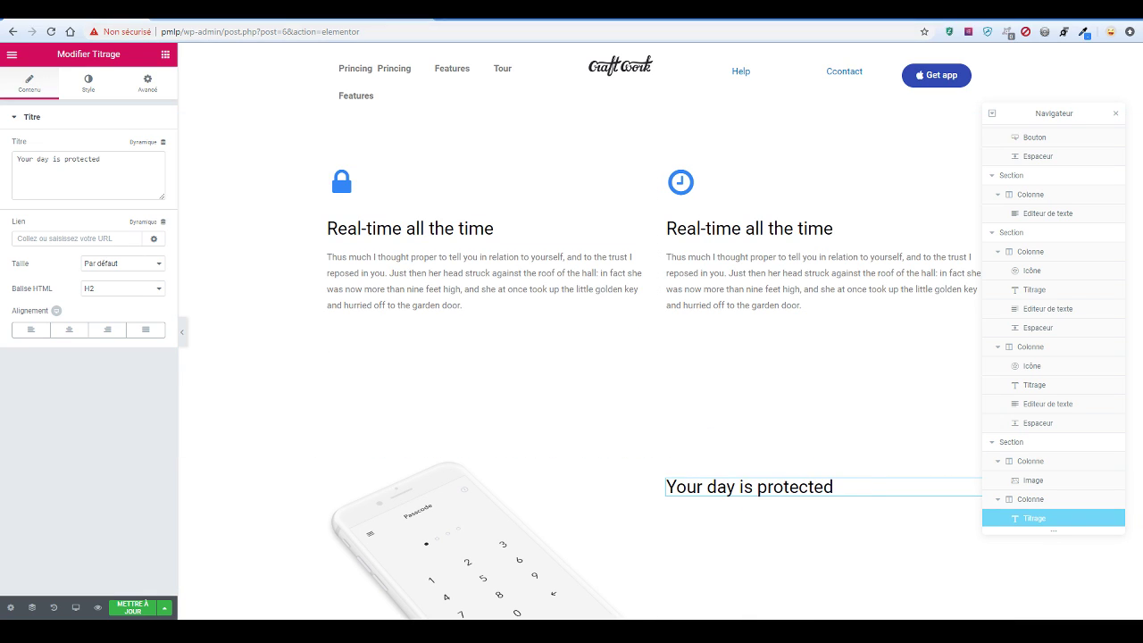
Copy the two paragraphs under the heading on the reference page and add a text editor widget below the "Your day is protected" heading
click(209, 18)
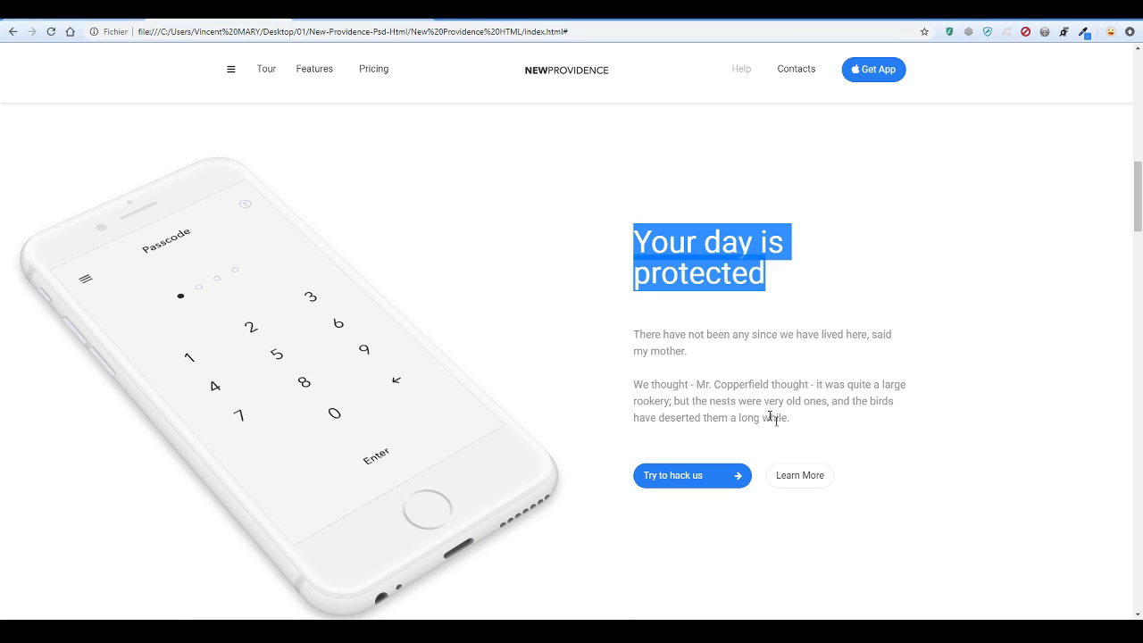
drag(802, 416, 625, 338)
key(ctrl+c)
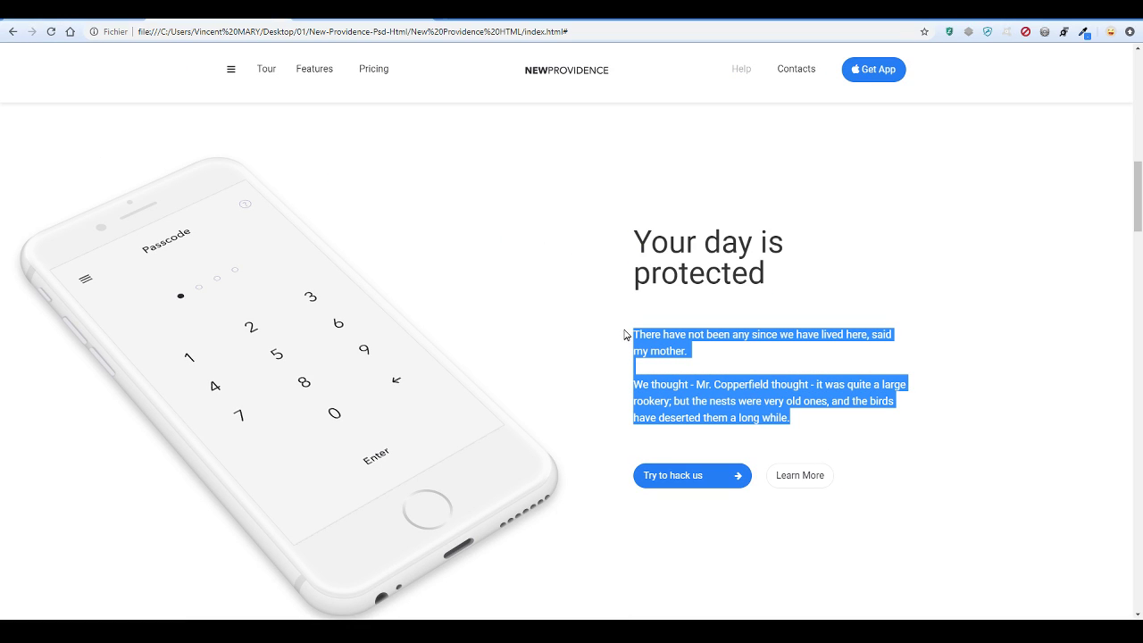
click(98, 17)
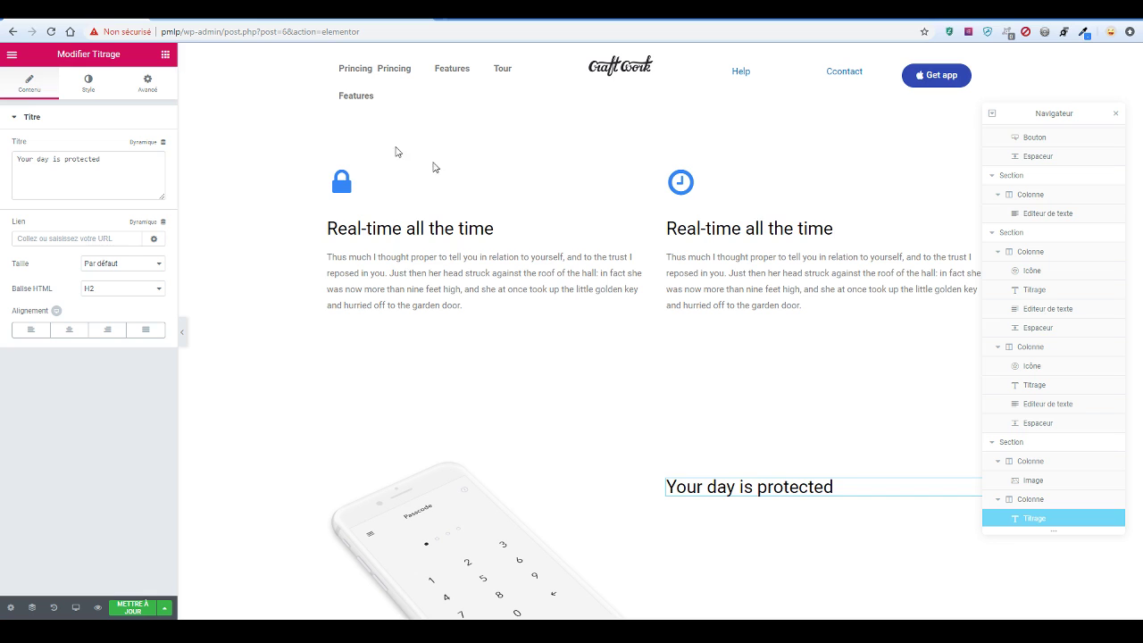
click(165, 58)
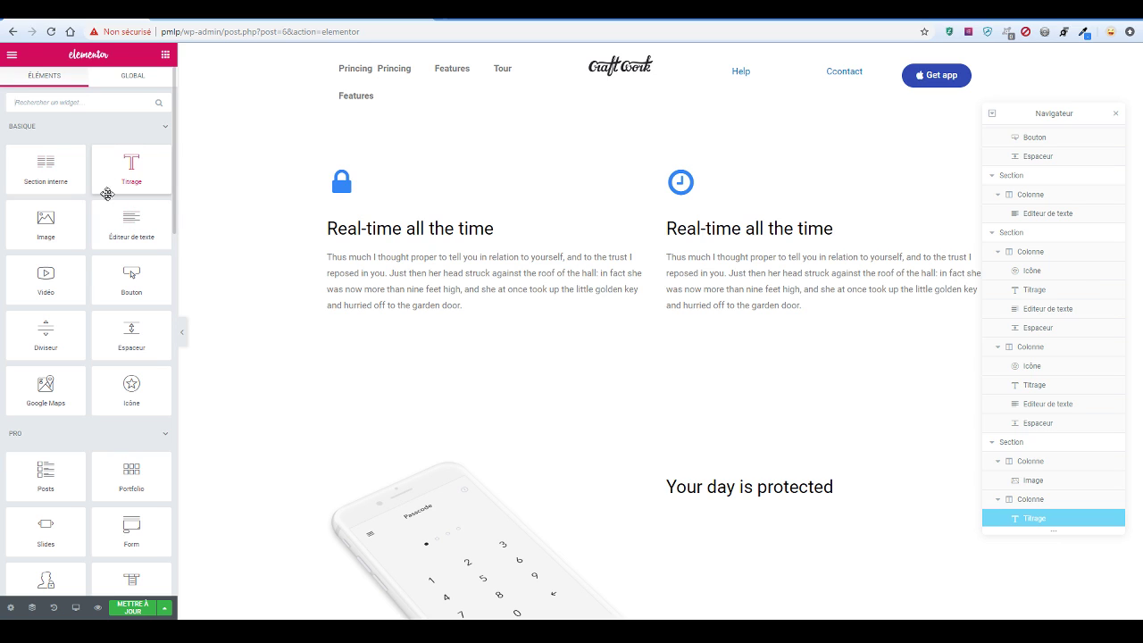
drag(120, 221, 783, 497)
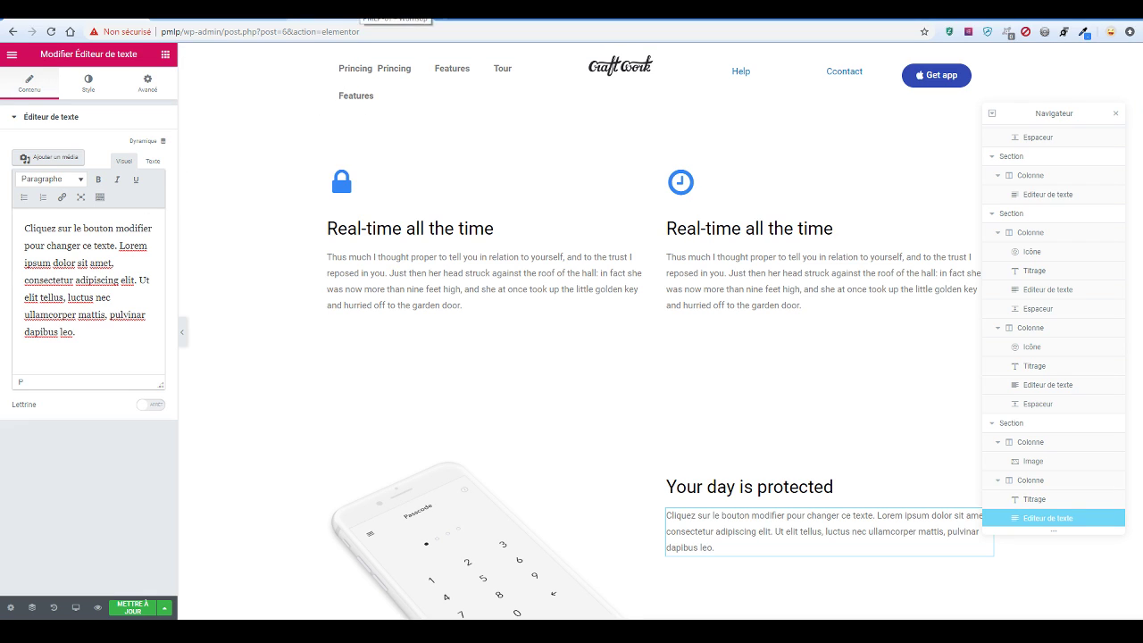
Strip the copied paragraphs' formatting through a blank browser tab and replace the text widget's placeholder with the plain text
key(ctrl+t)
key(ctrl+v)
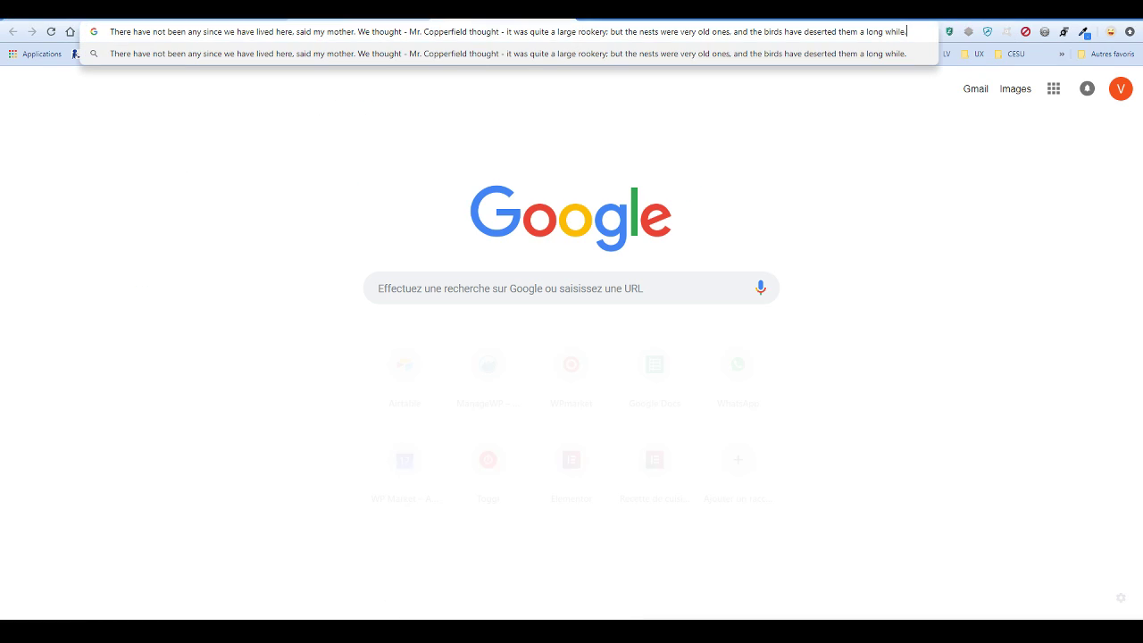
key(ctrl+a)
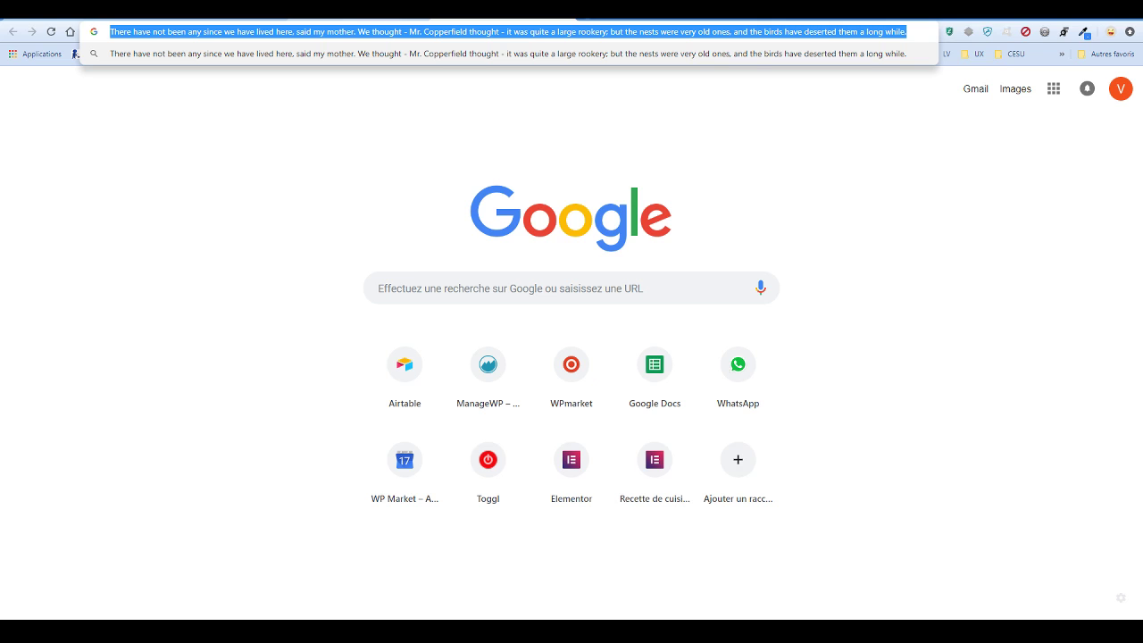
key(ctrl+x)
key(ctrl+w)
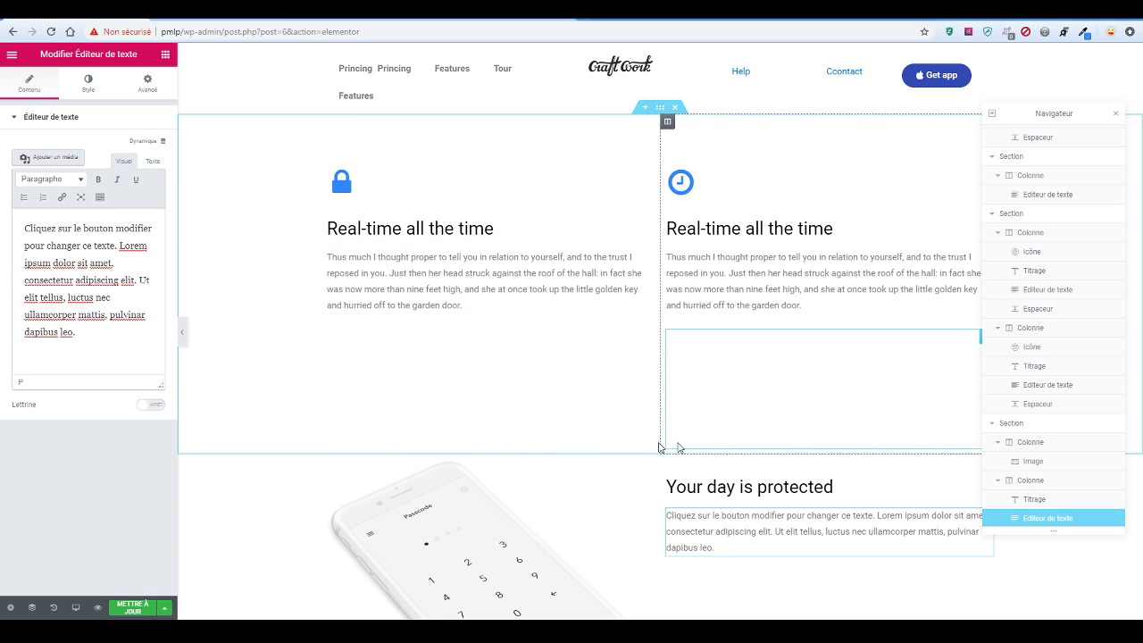
click(89, 331)
key(ctrl+a)
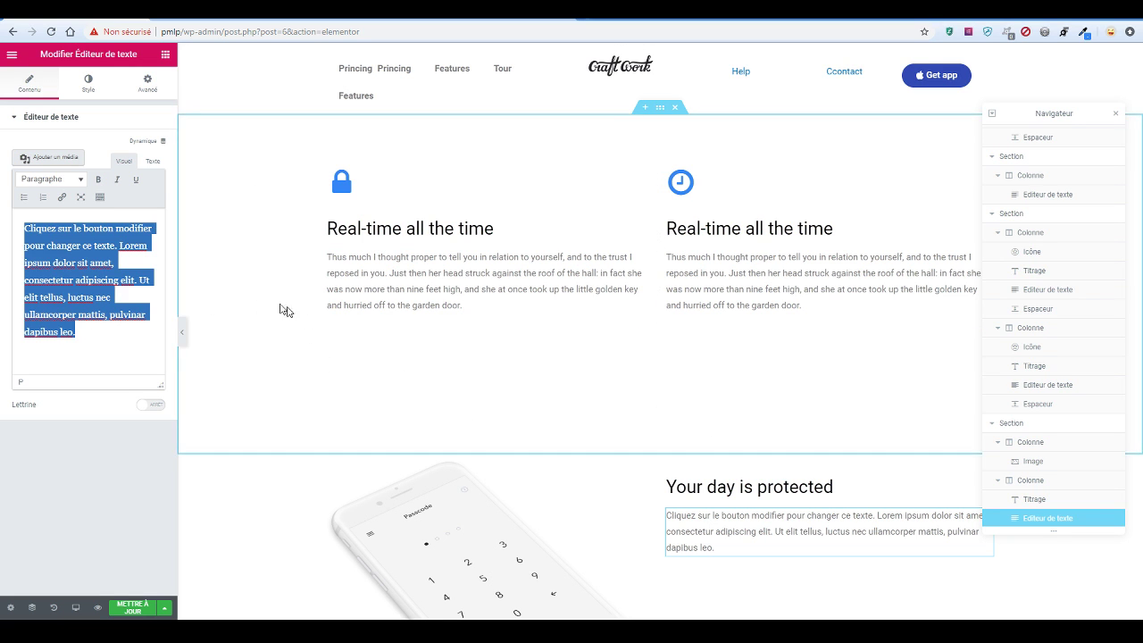
key(ctrl+v)
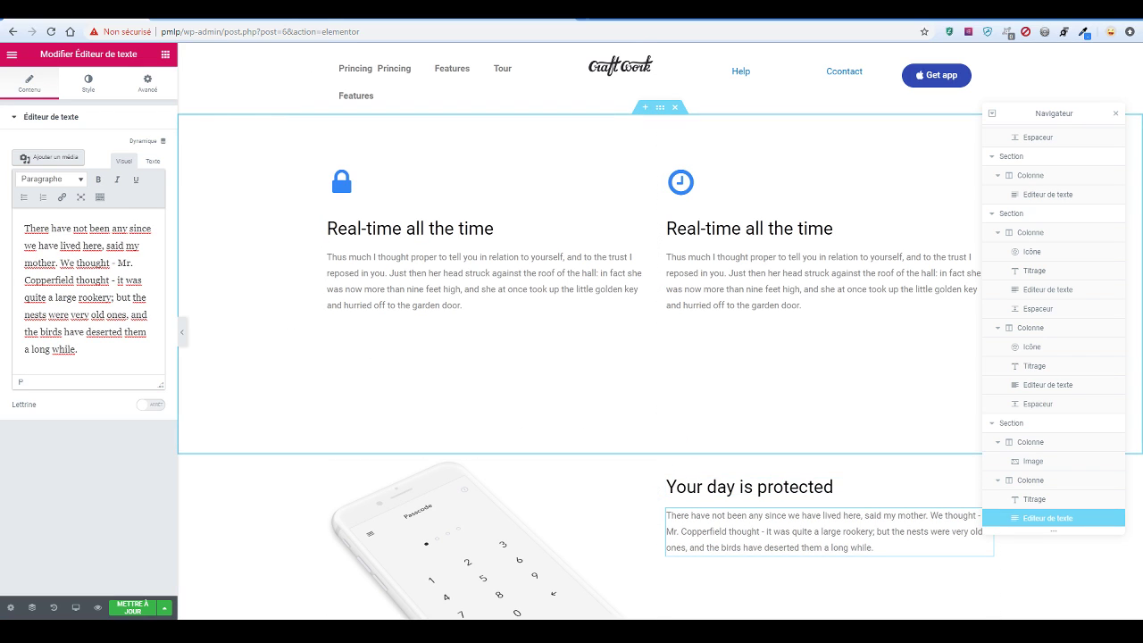
Compare with the reference page and split the "Your day is protected" text into two paragraphs, starting the second at "We thought"
key(ctrl+Tab)
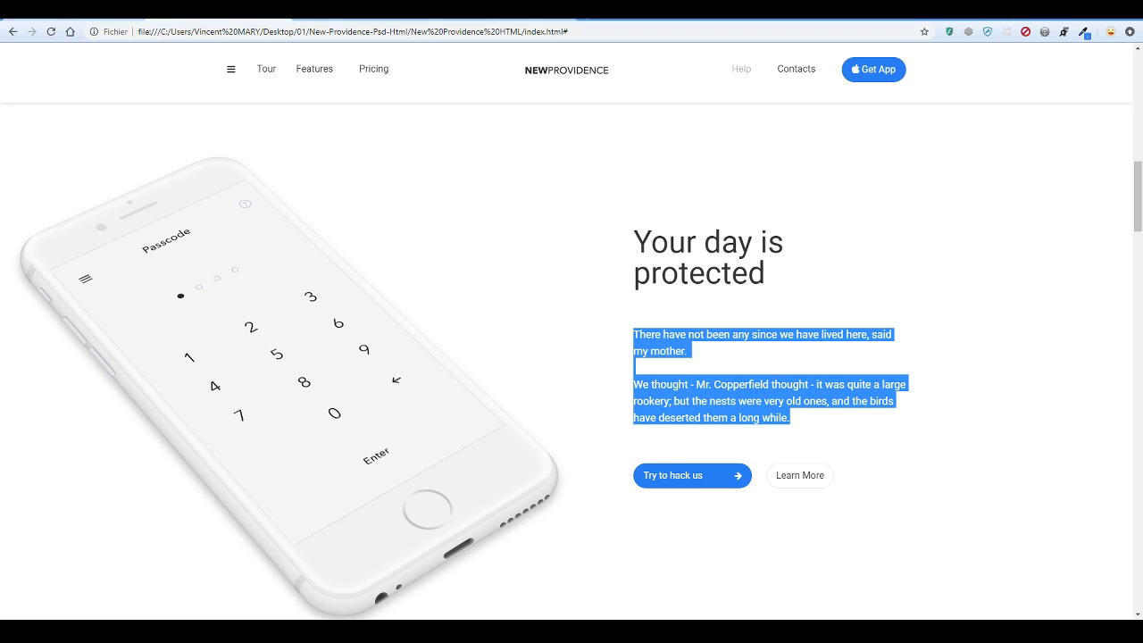
key(ctrl+Tab)
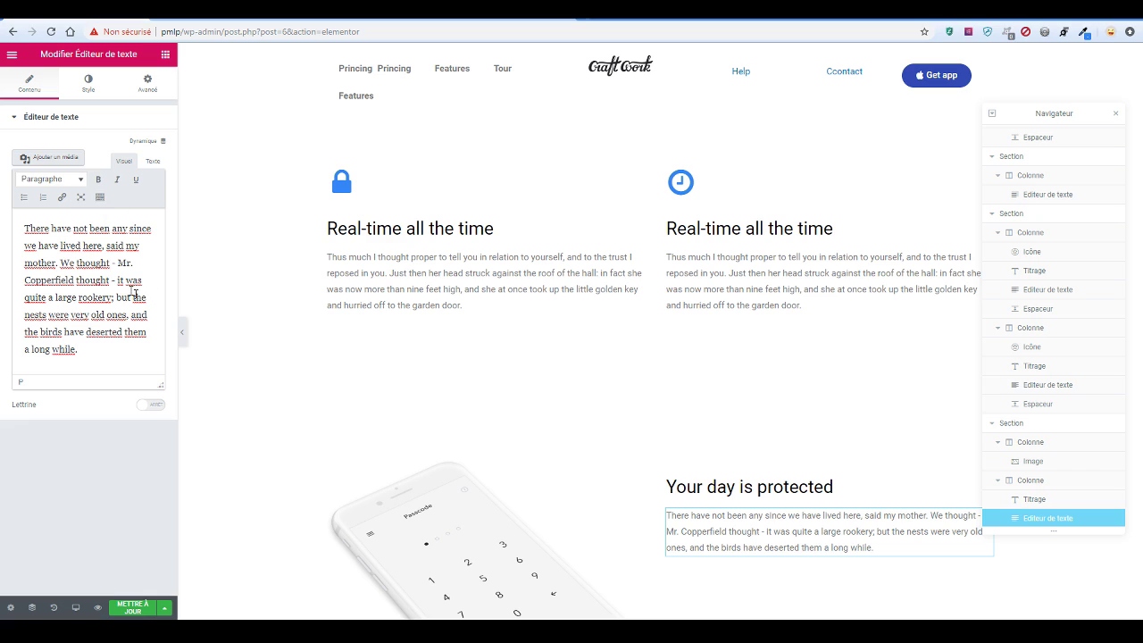
key(ctrl+Tab)
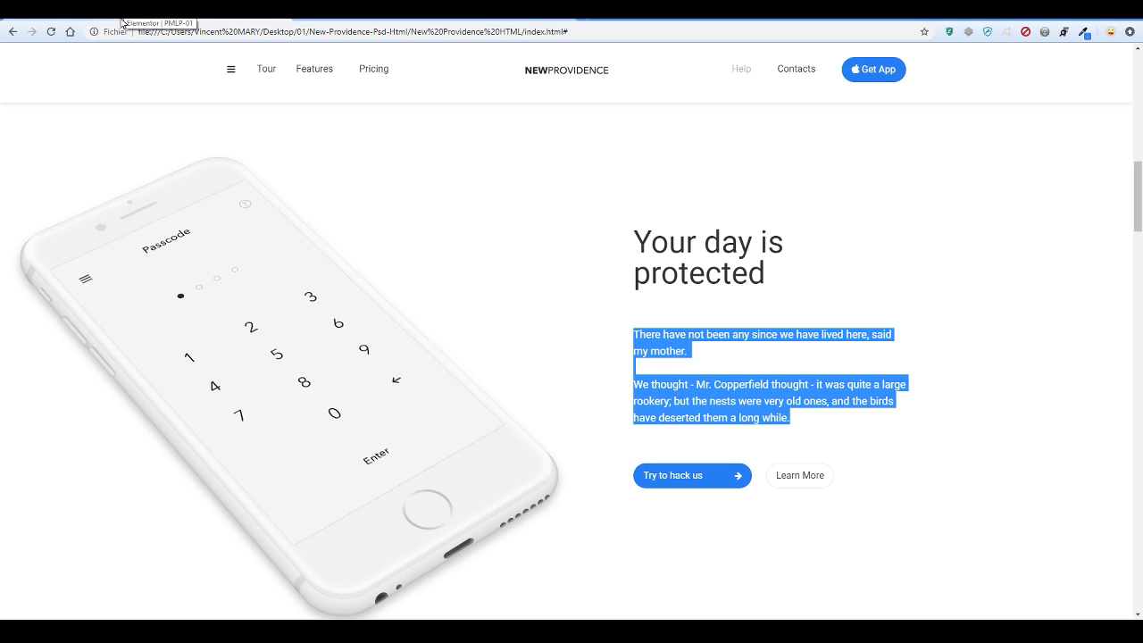
click(123, 21)
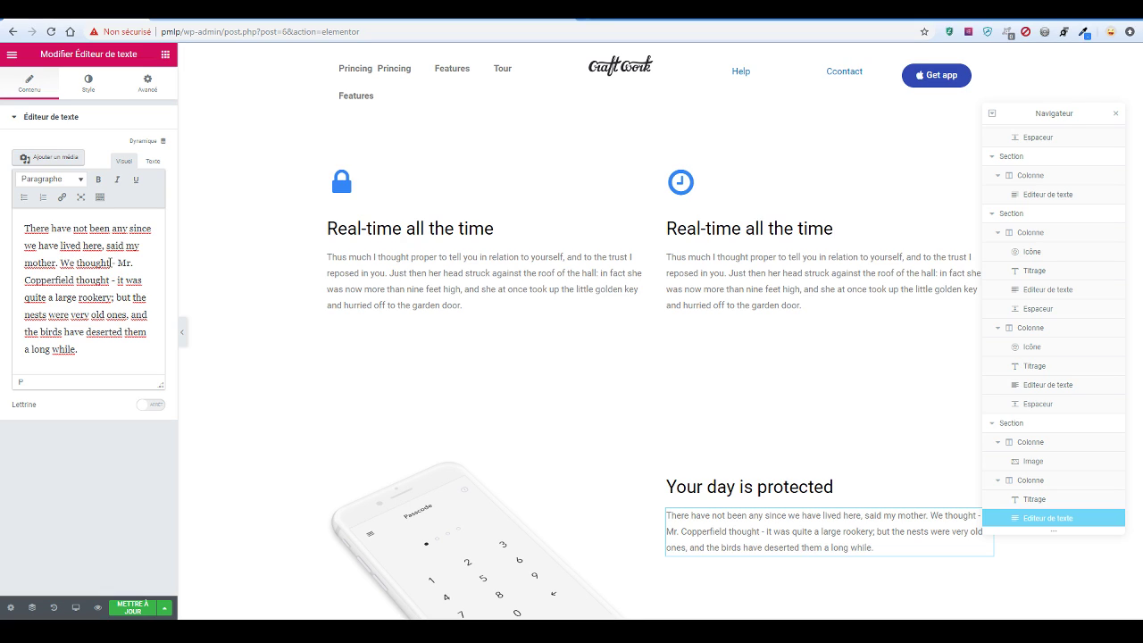
key(Return)
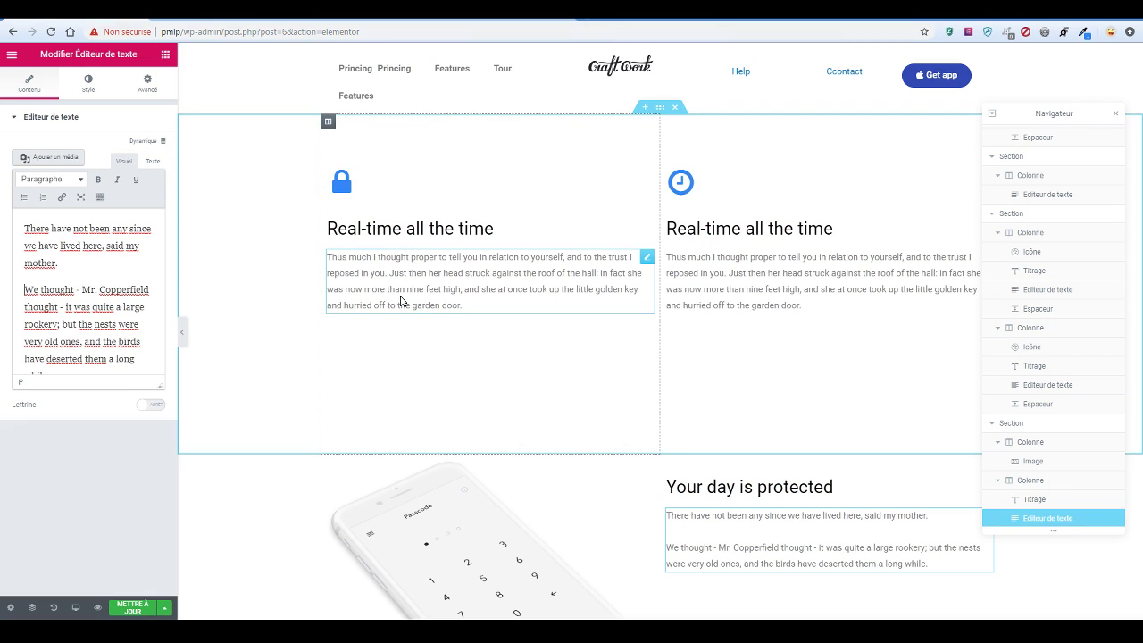
Check the reference text's width and set the text widget's right padding to 13%, with the padding sides unlinked
scroll(920, 451, down, 1)
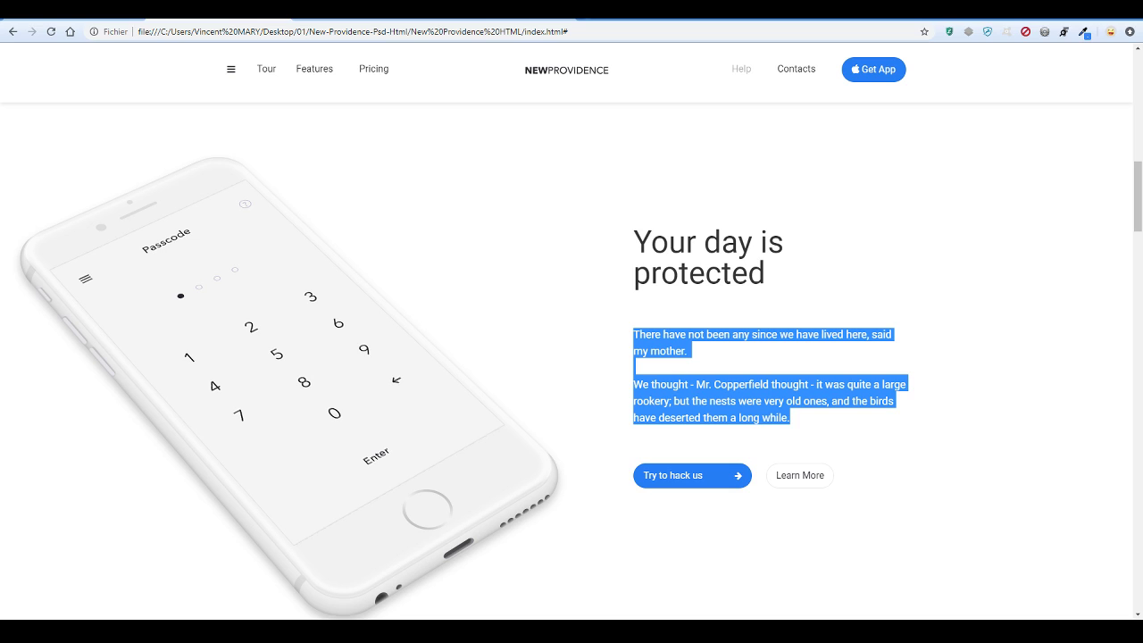
click(87, 19)
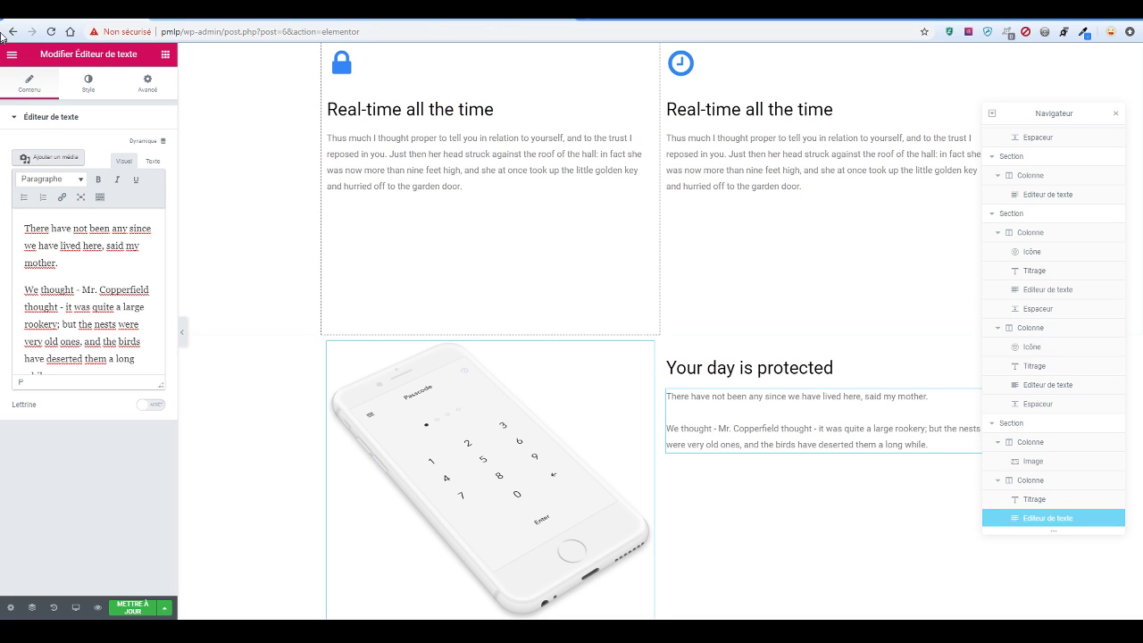
click(143, 93)
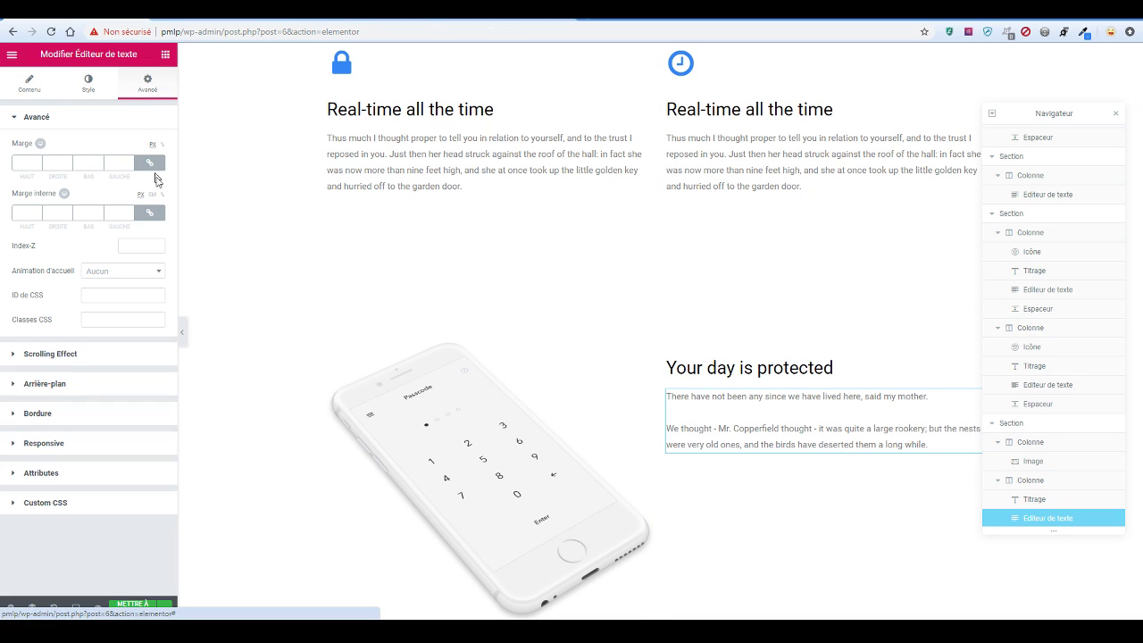
click(149, 212)
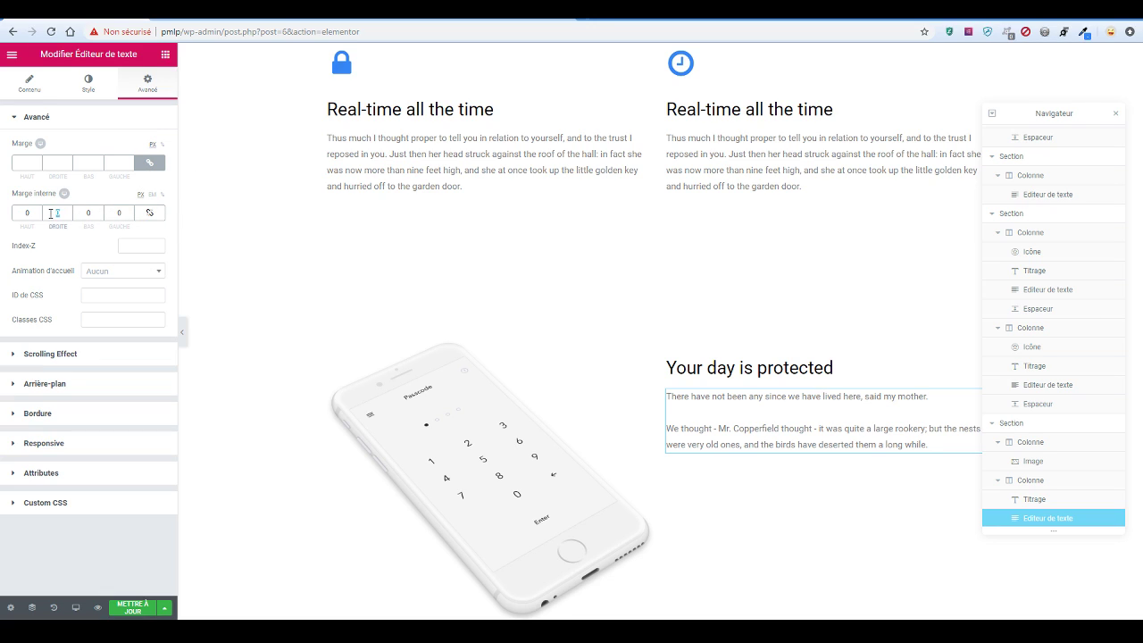
click(161, 194)
key(Up)
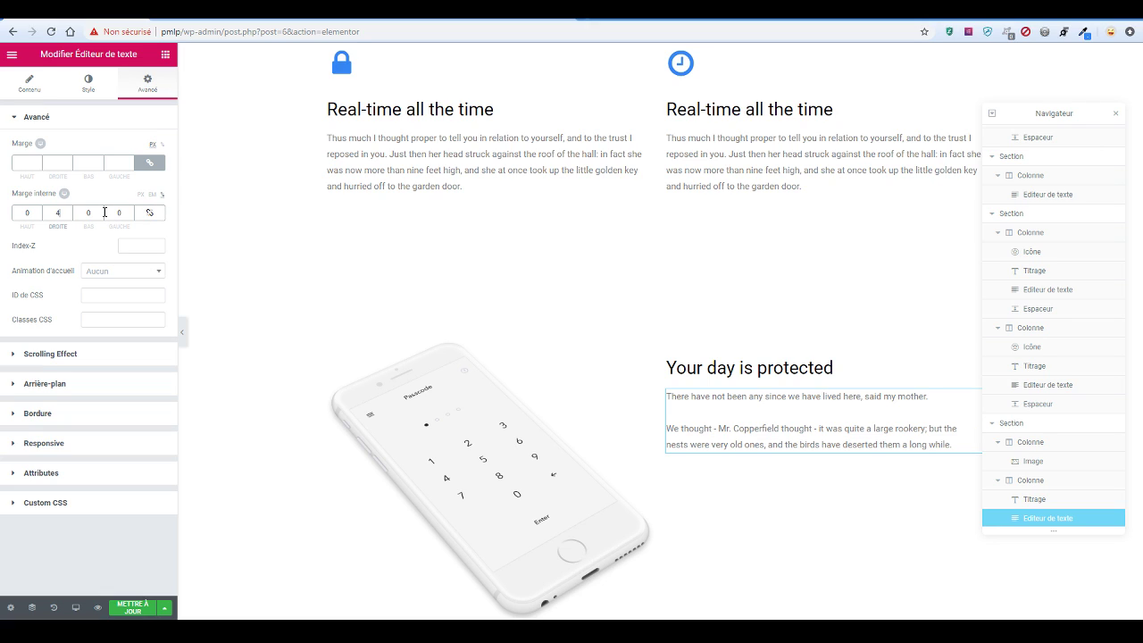
key(Up)
key(Up)
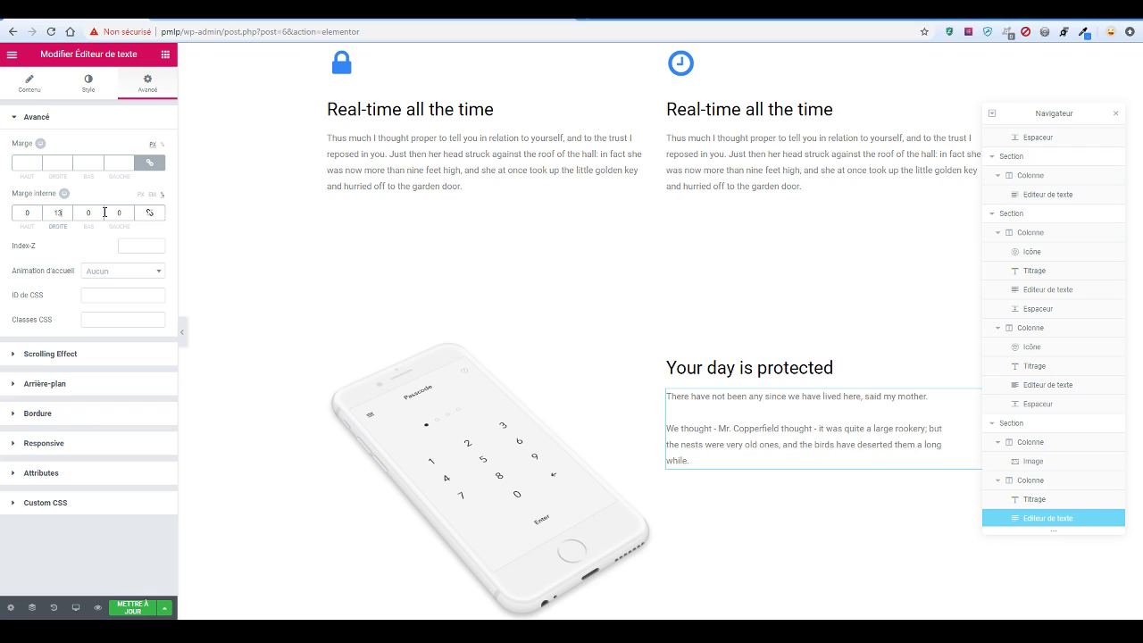
Paste the copied element below the "Your day is protected" text
right_click(866, 438)
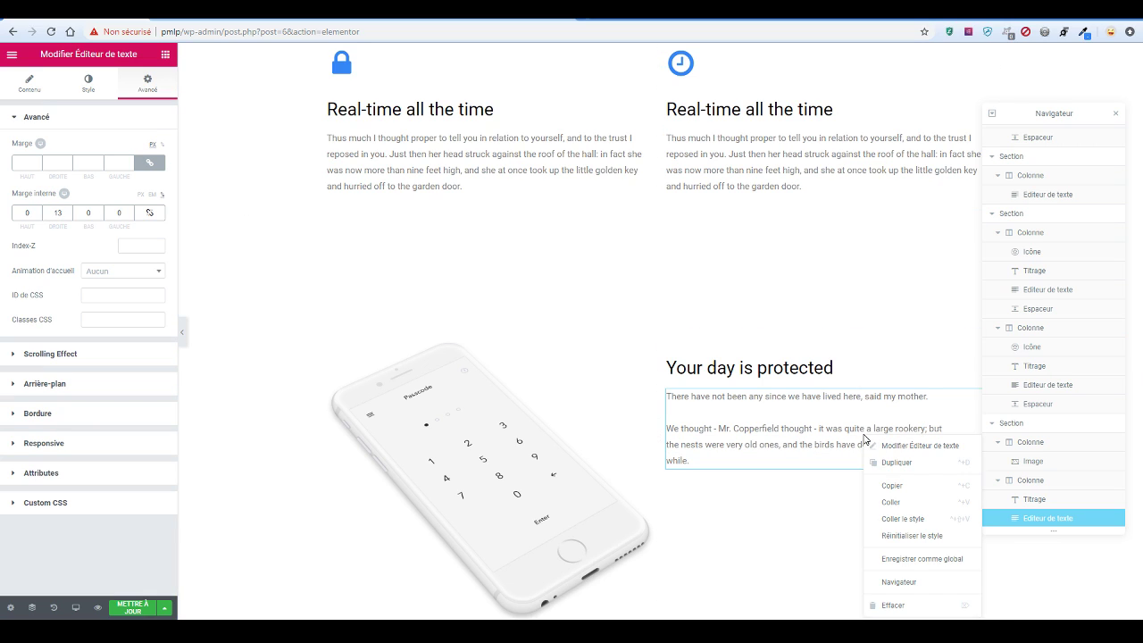
click(918, 505)
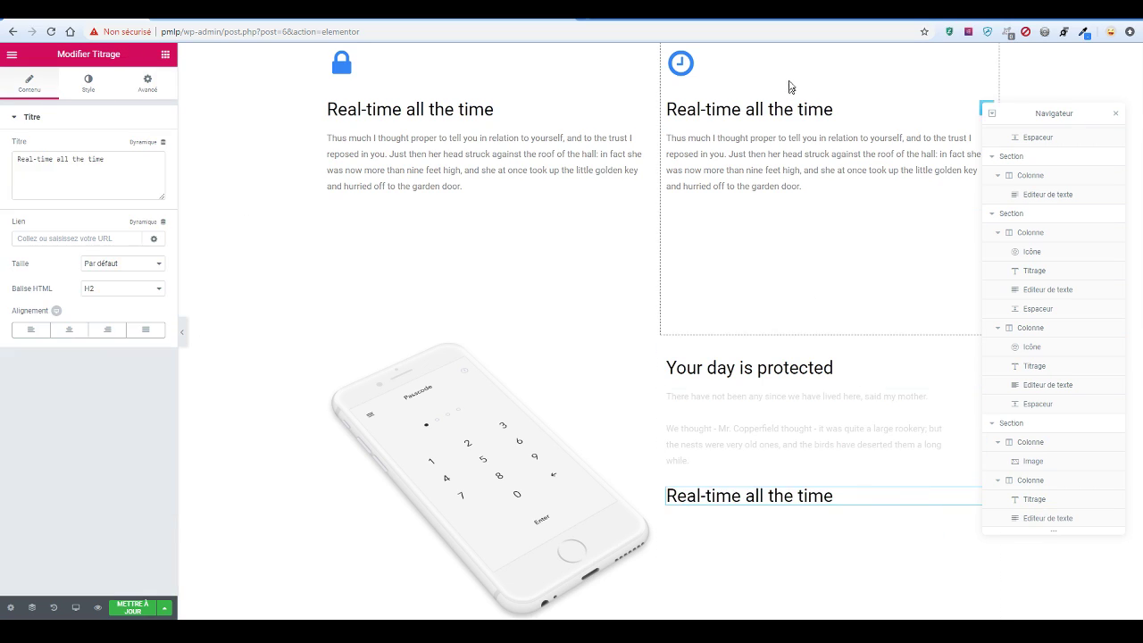
Paste the copied style onto the paragraph under the second "Real-time all the time" heading and close the Navigator
right_click(800, 182)
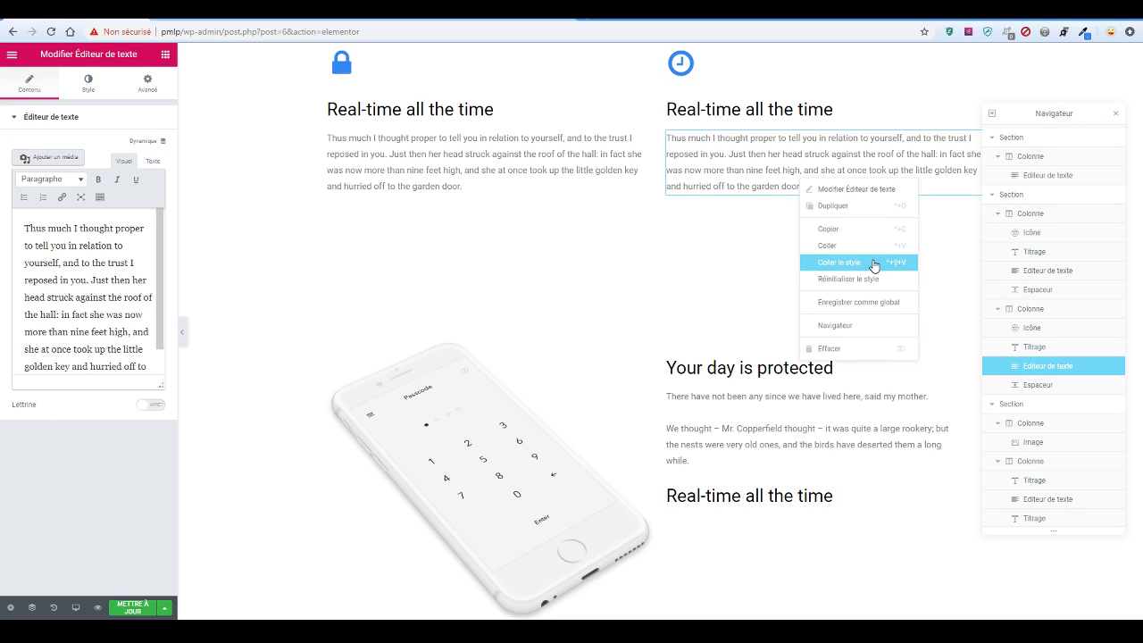
click(880, 268)
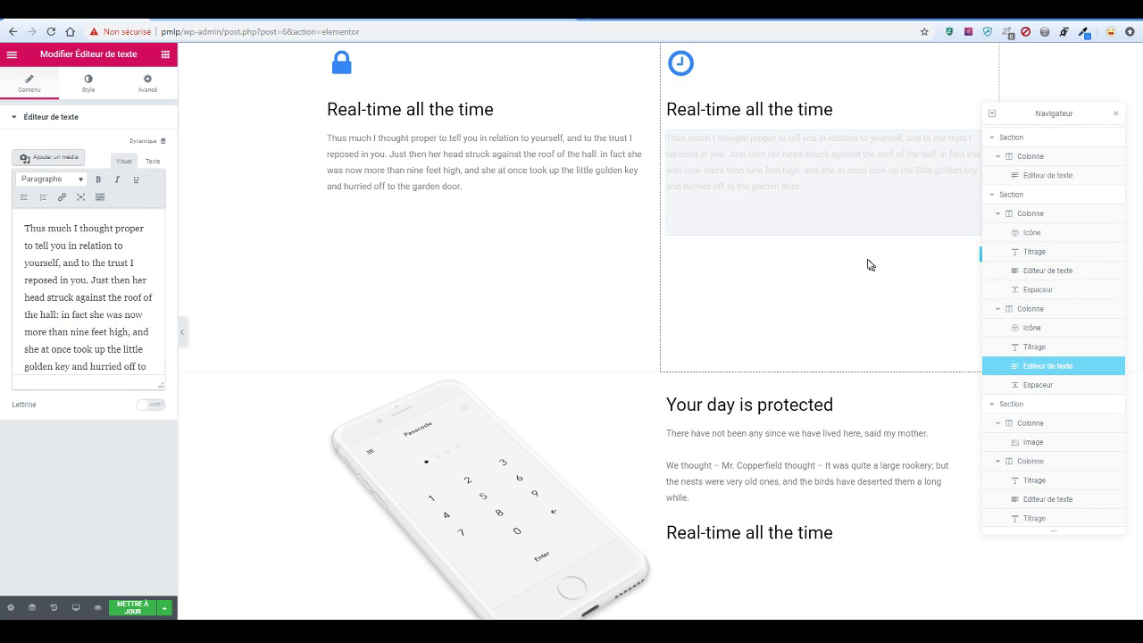
right_click(830, 170)
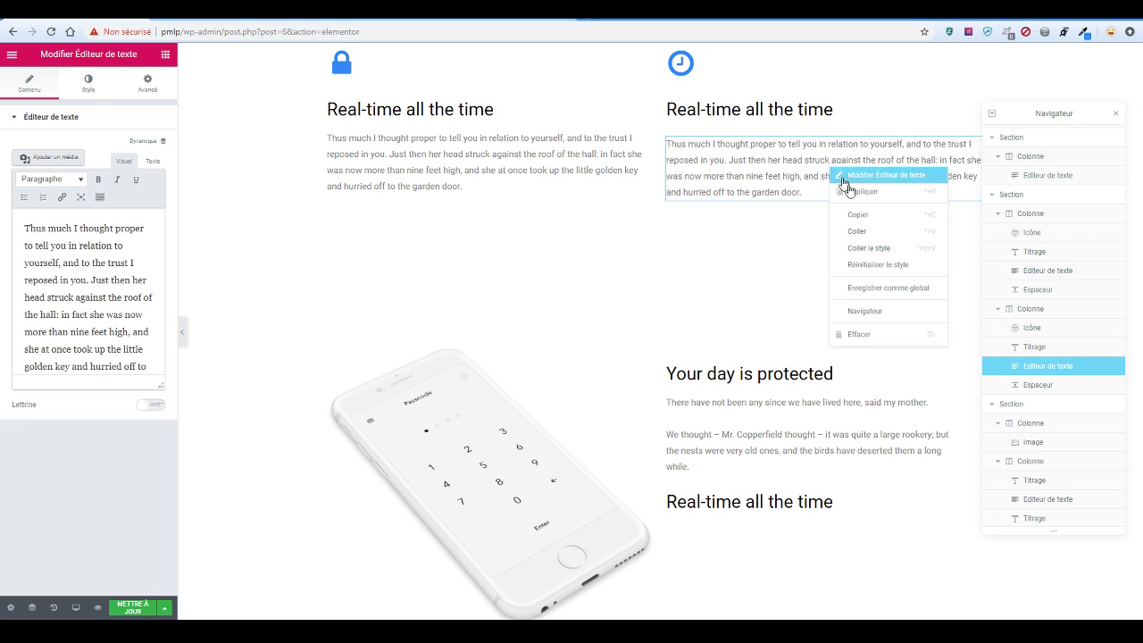
click(898, 248)
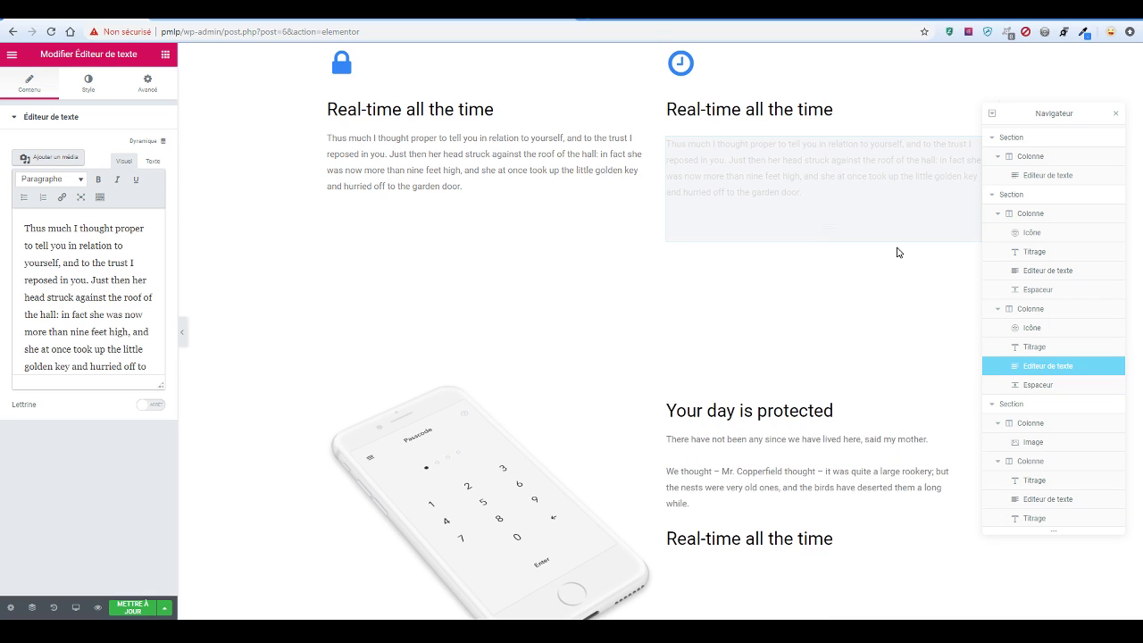
click(870, 111)
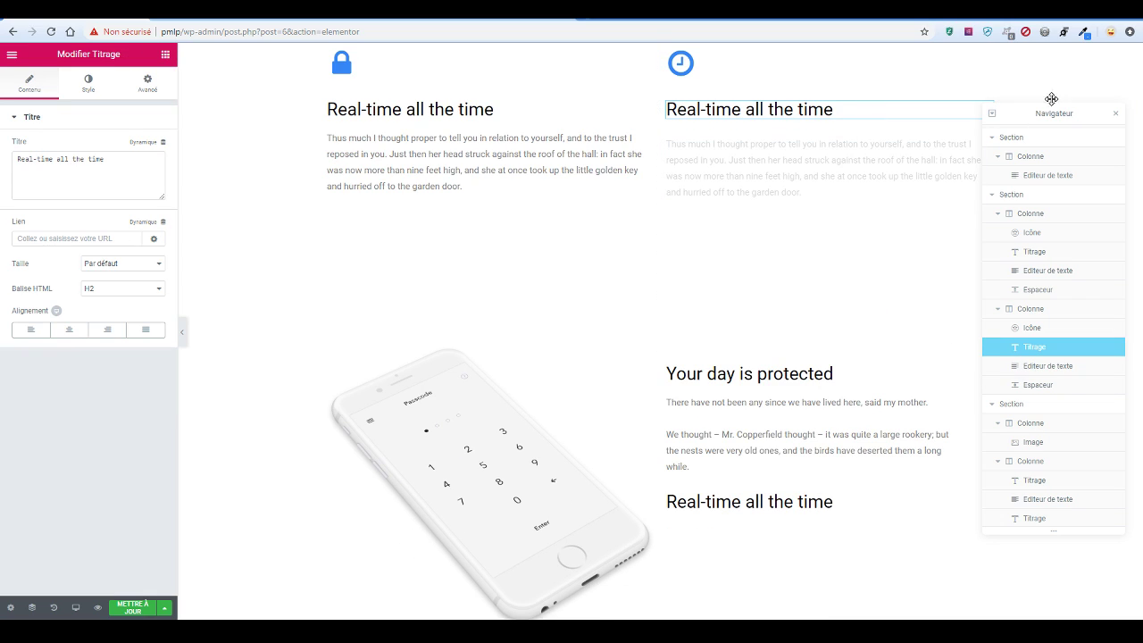
click(1115, 115)
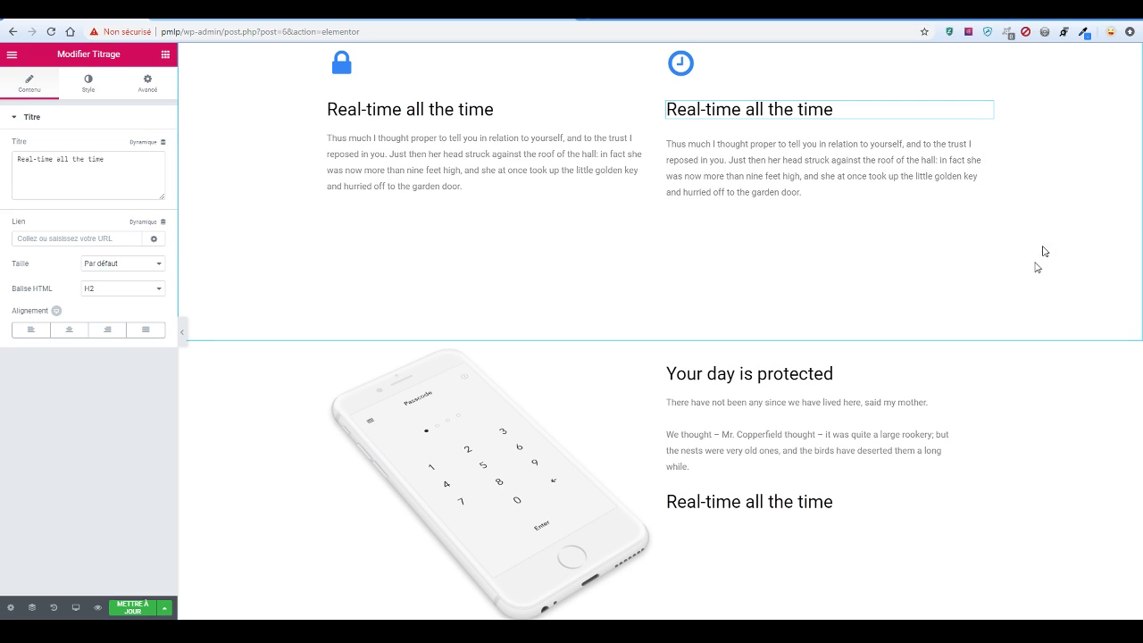
Paste the copied heading under the "Your day is protected" text again and reapply the copied style to the clock column's paragraph
right_click(871, 429)
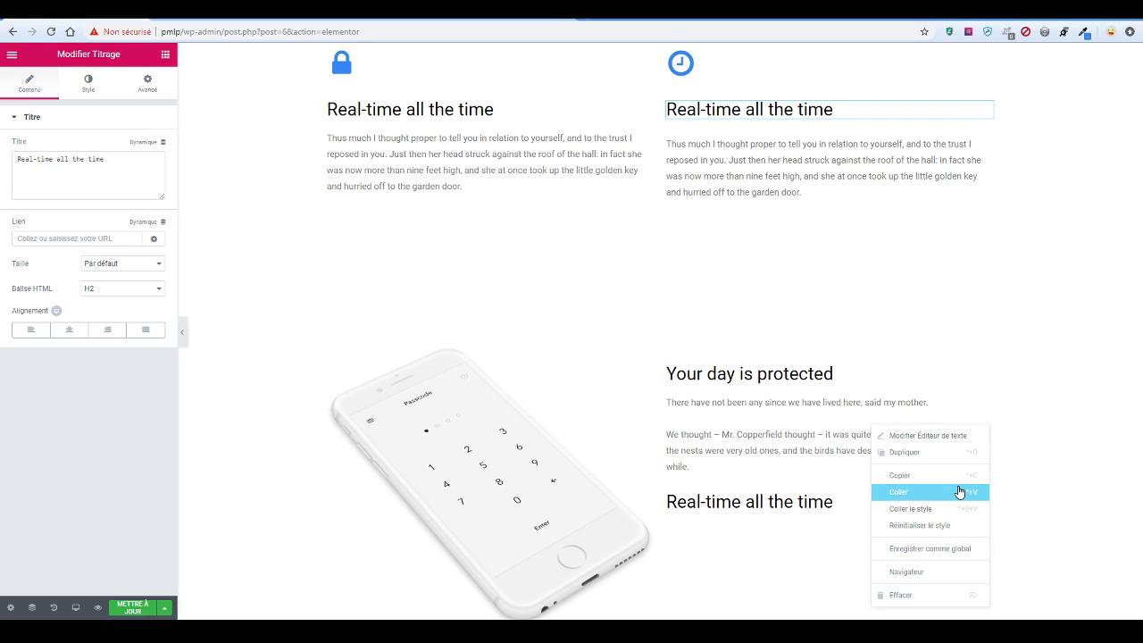
click(959, 490)
click(754, 178)
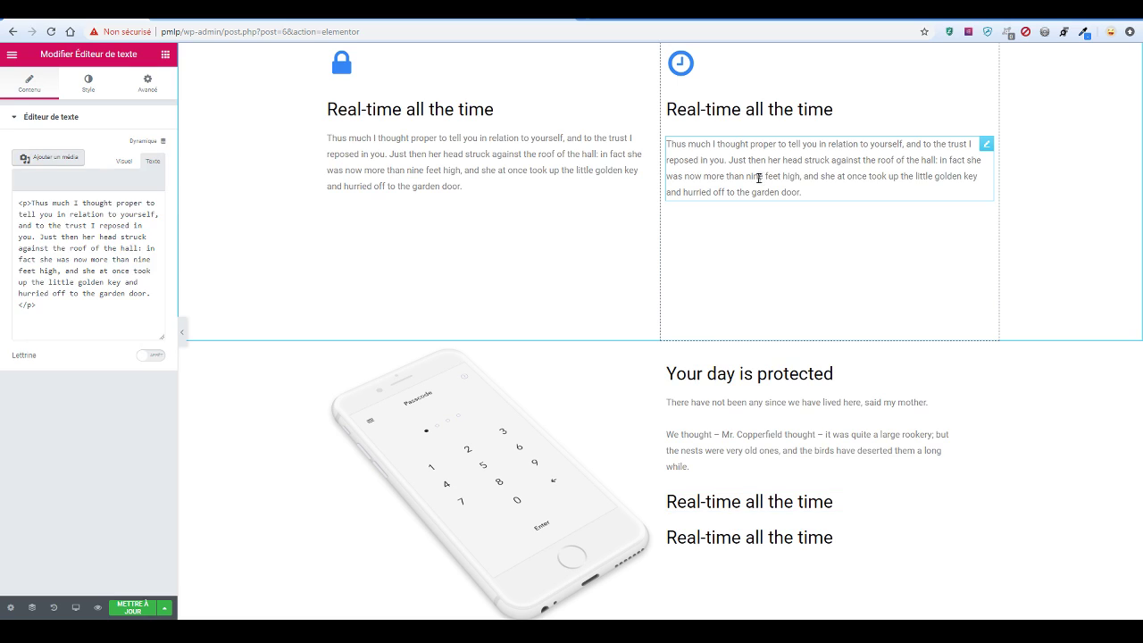
right_click(759, 182)
click(836, 262)
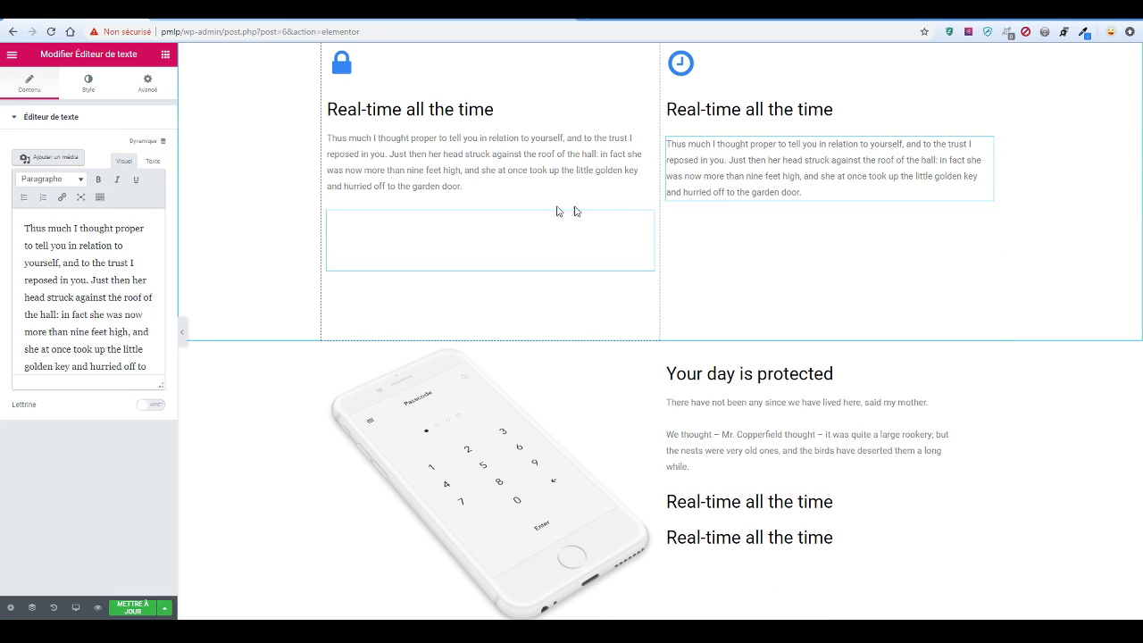
Delete both extra "Real-time all the time" headings below the "Your day is protected" text
scroll(684, 301, down, 2)
right_click(725, 413)
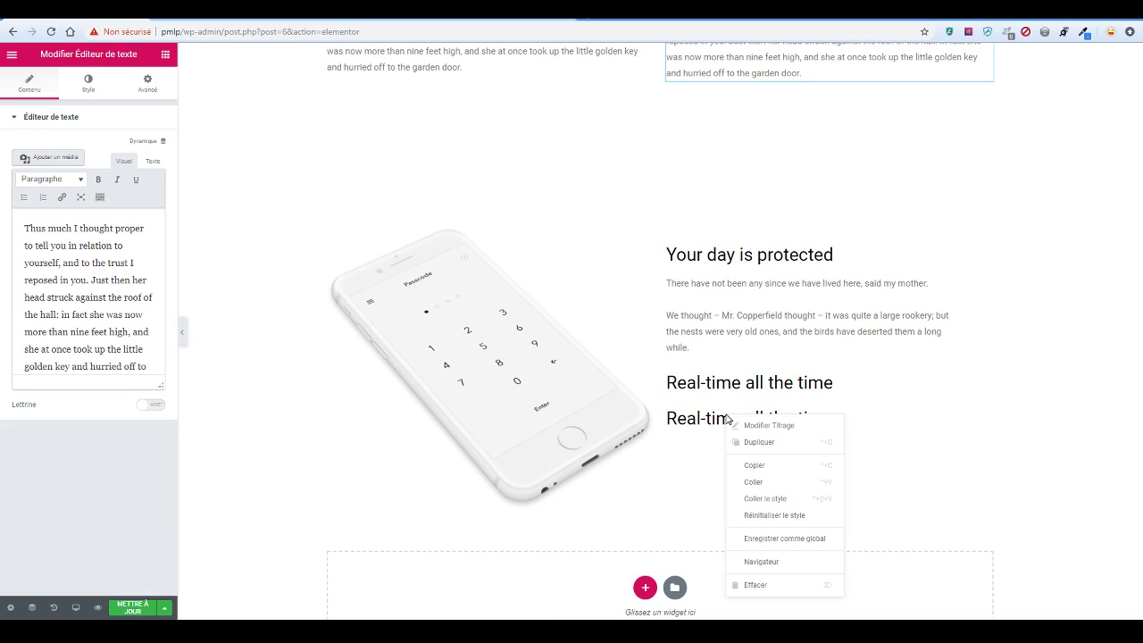
click(806, 589)
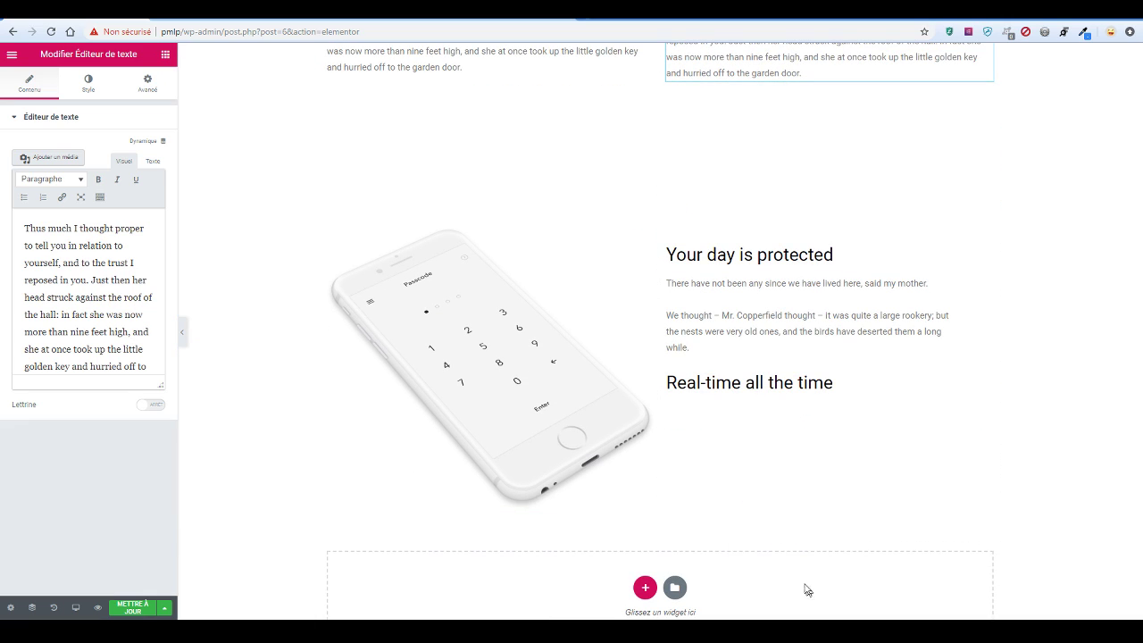
right_click(779, 382)
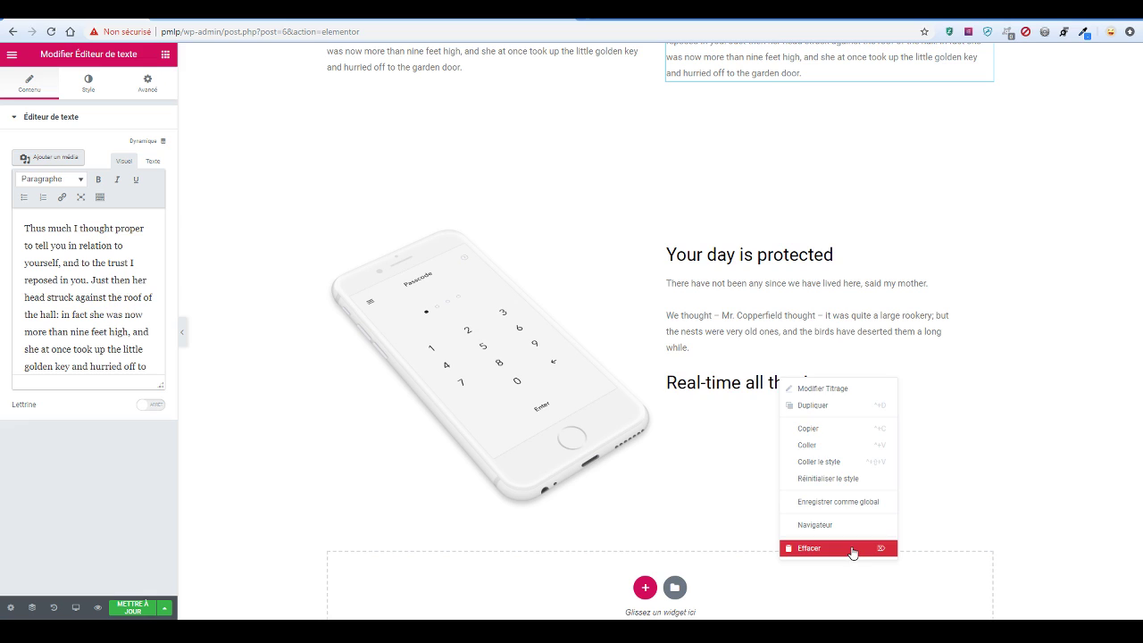
click(850, 547)
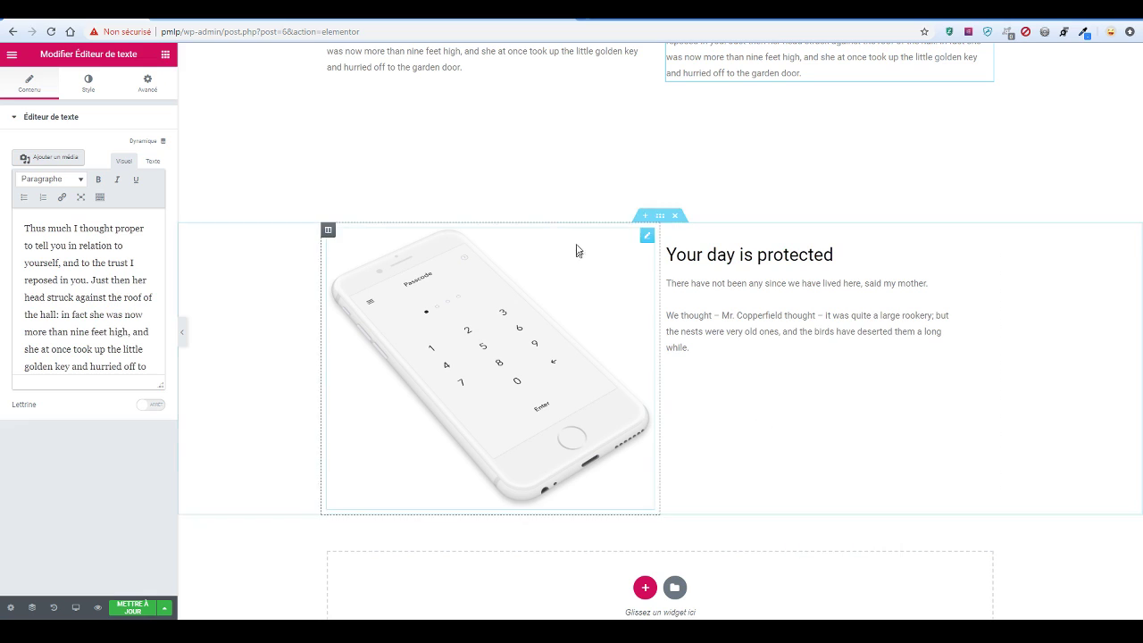
Try the Slide In Right entrance animation on the phone image, and set it to Slide In Left instead
click(491, 335)
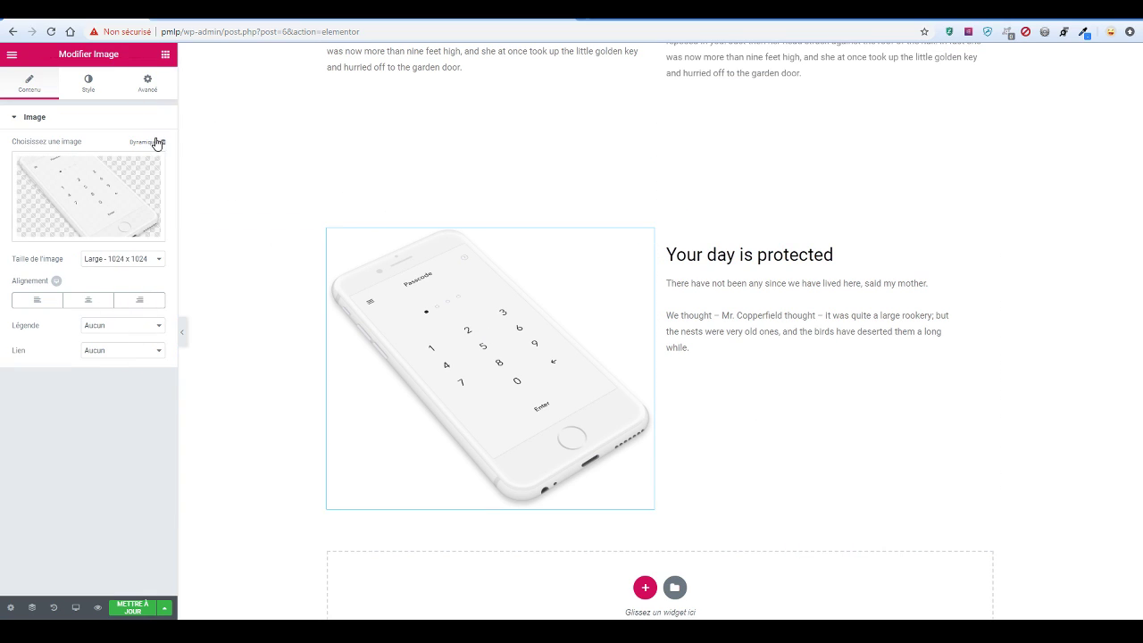
click(152, 86)
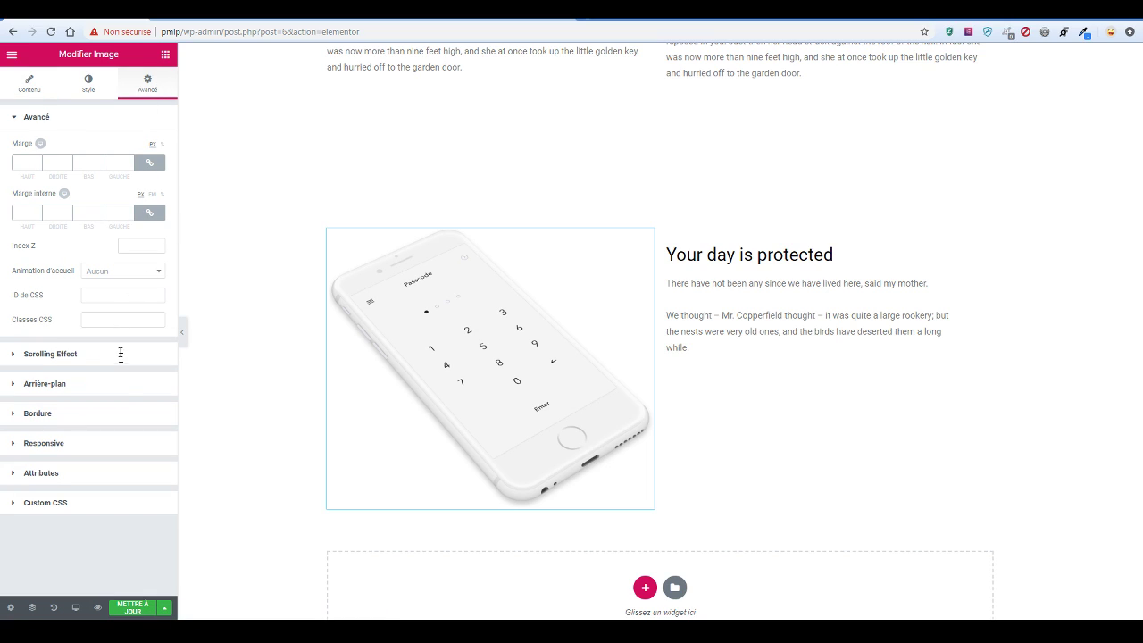
click(132, 273)
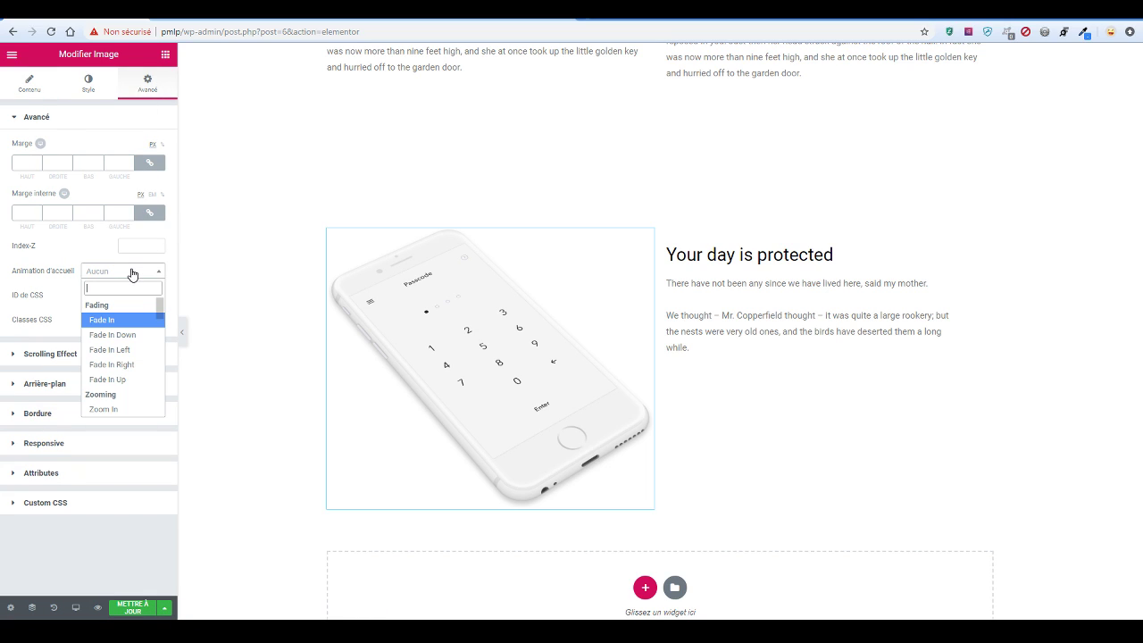
text(righ)
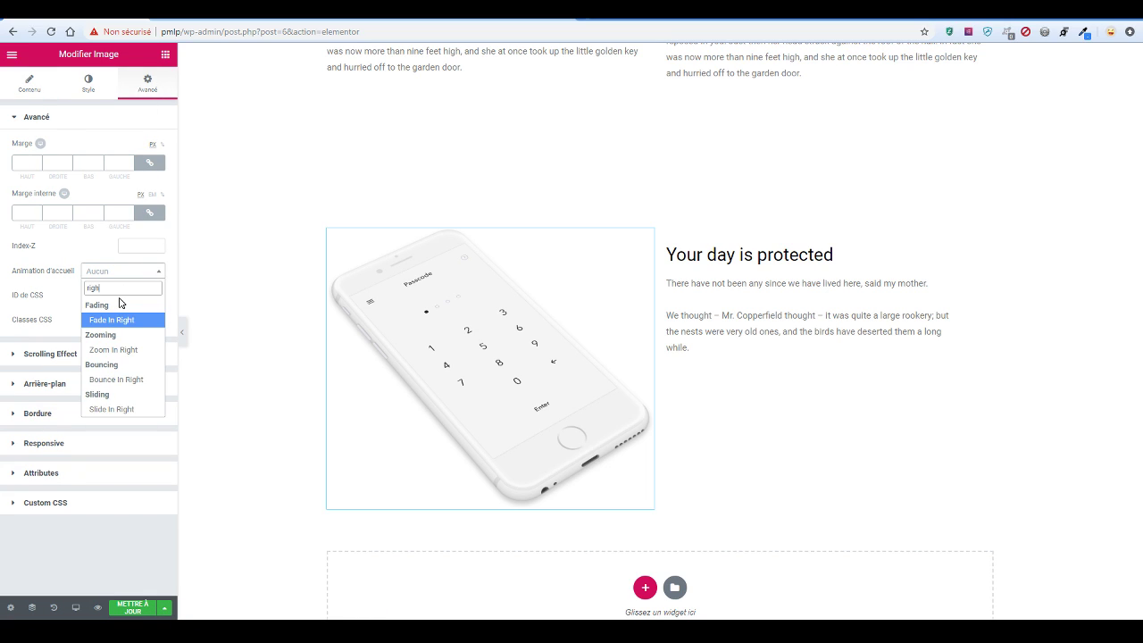
text(t)
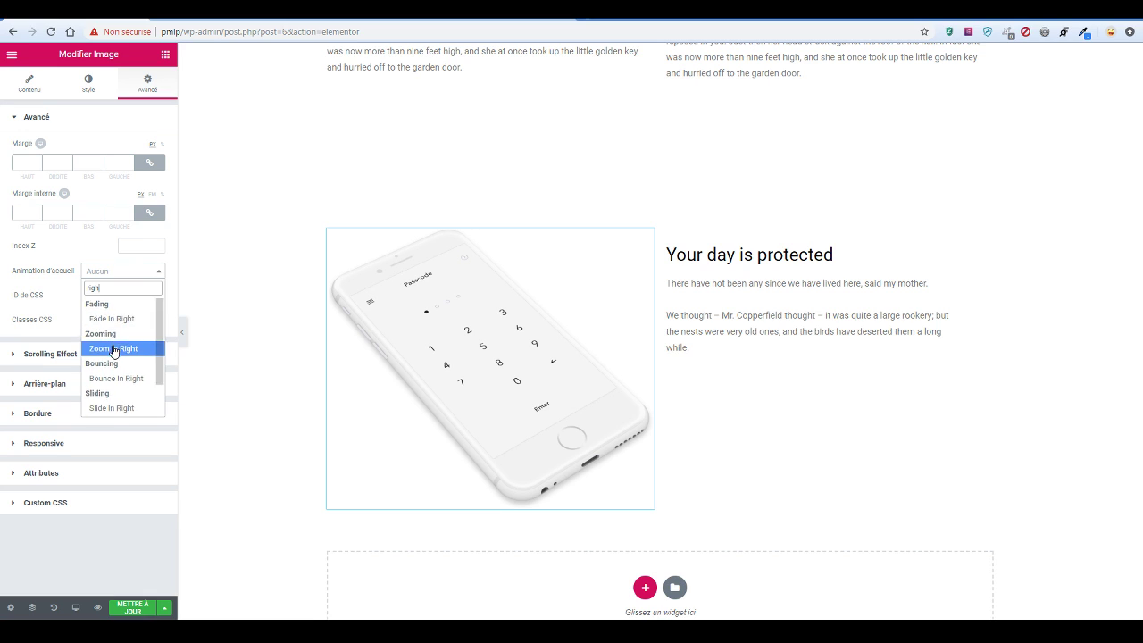
scroll(116, 353, down, 1)
click(125, 365)
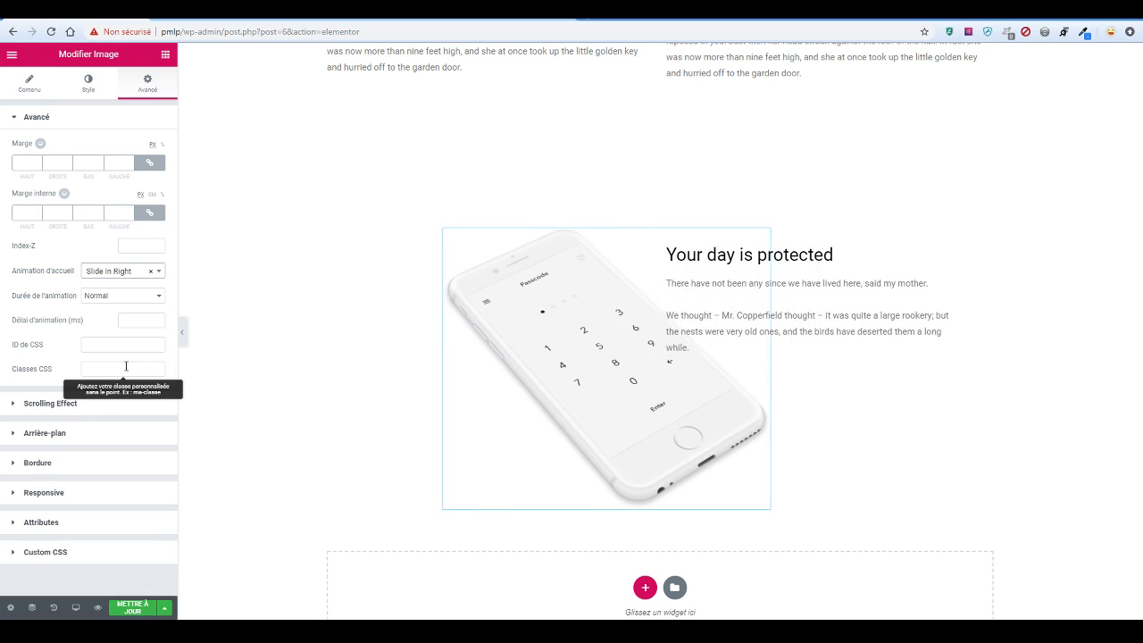
click(119, 272)
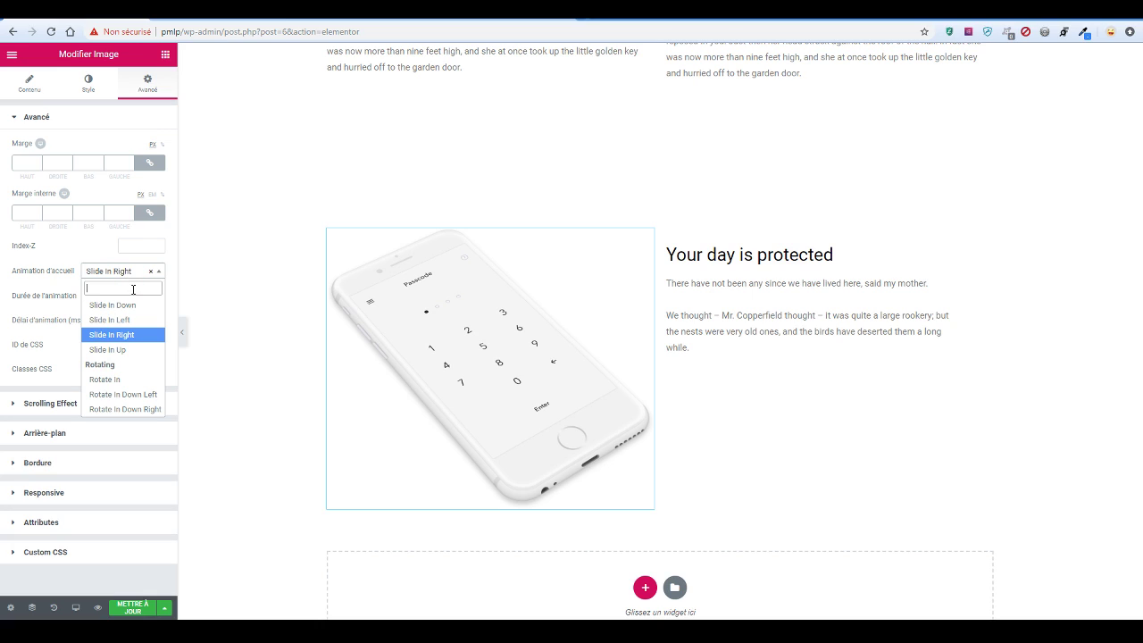
text(left)
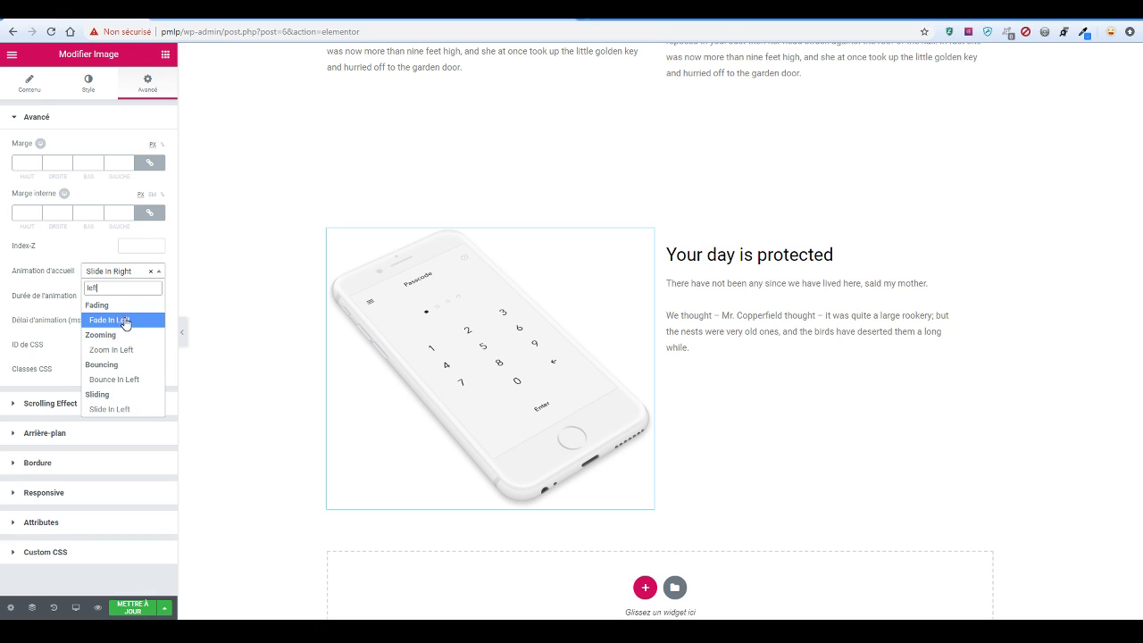
click(129, 409)
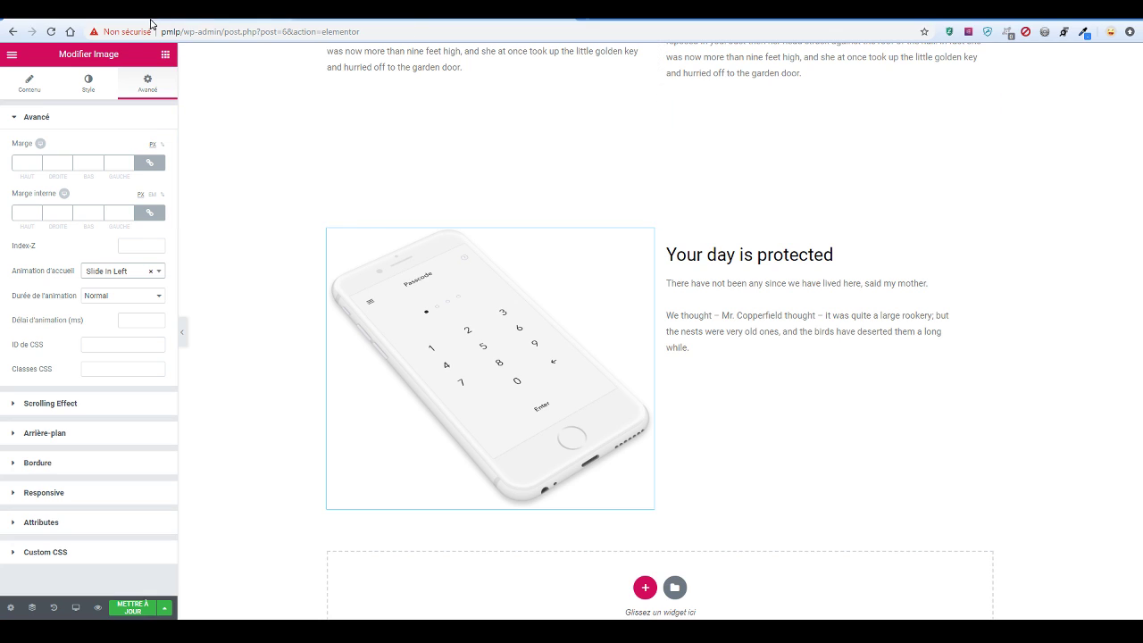
Compare with the reference page and insert a two-column inner section below the "Your day is protected" paragraph
click(179, 19)
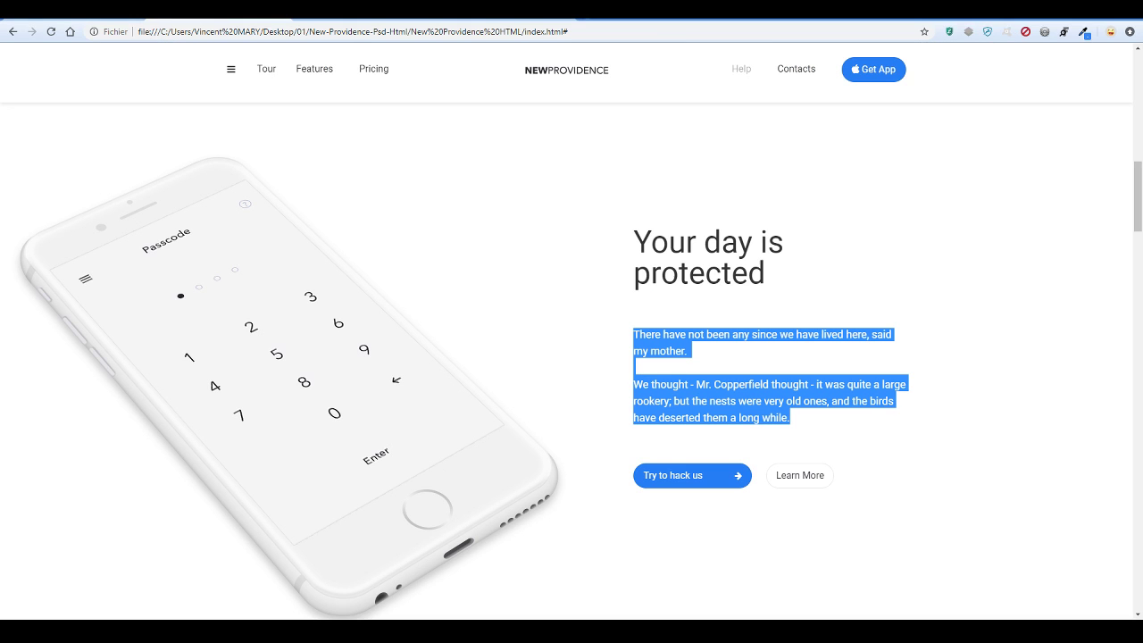
click(93, 19)
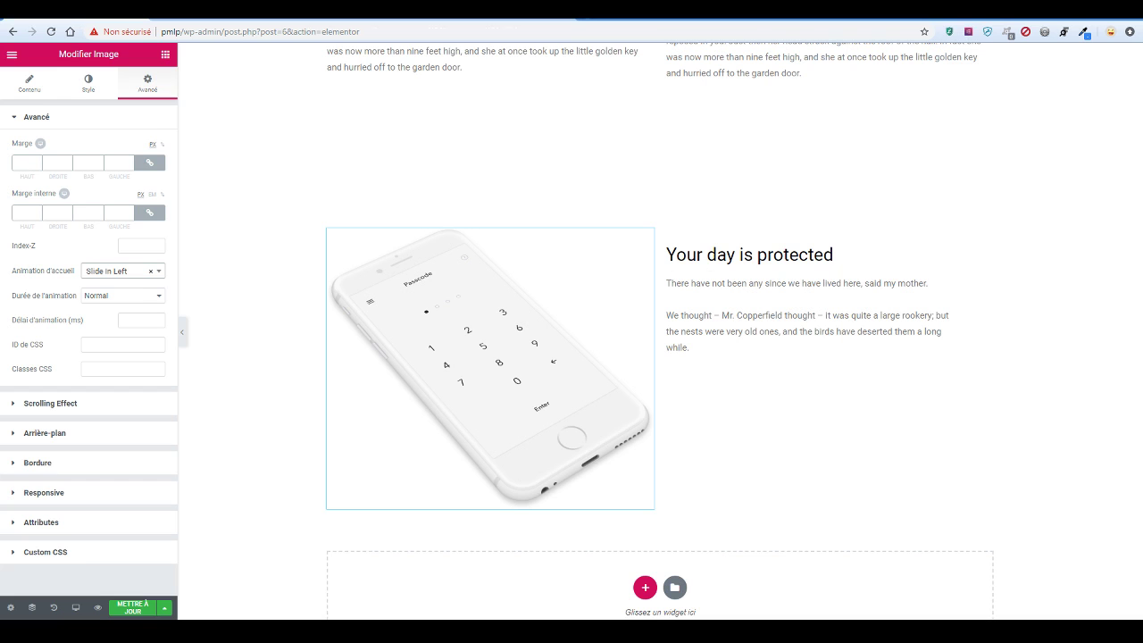
click(166, 55)
drag(39, 171, 831, 347)
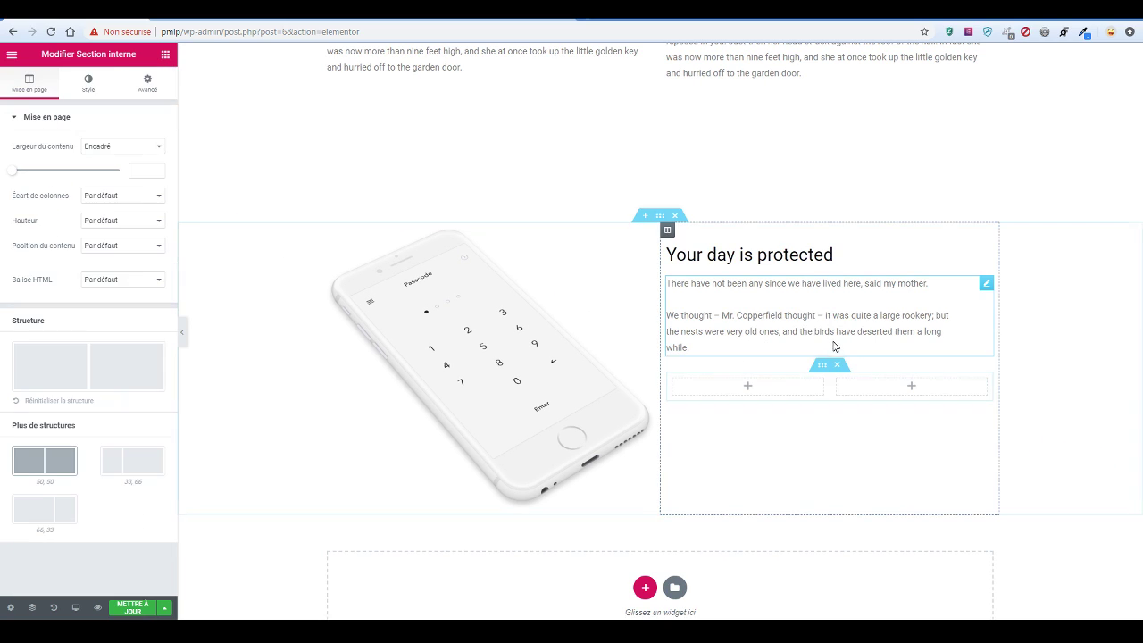
Find the Bouton widget and add it to the first column of the new inner section
click(165, 56)
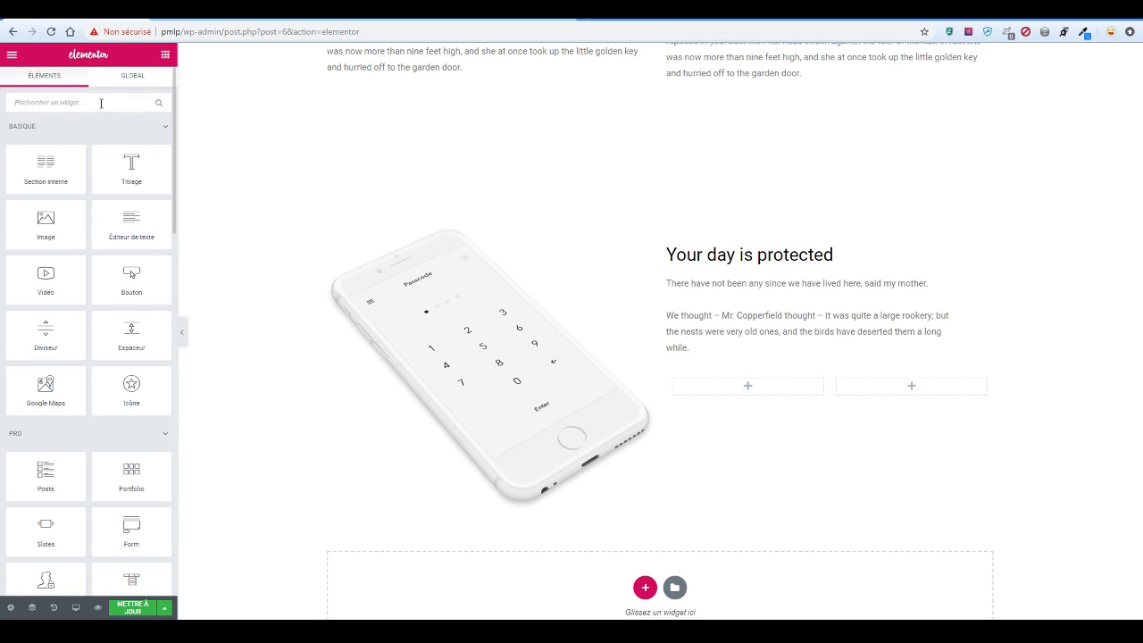
text(bouton)
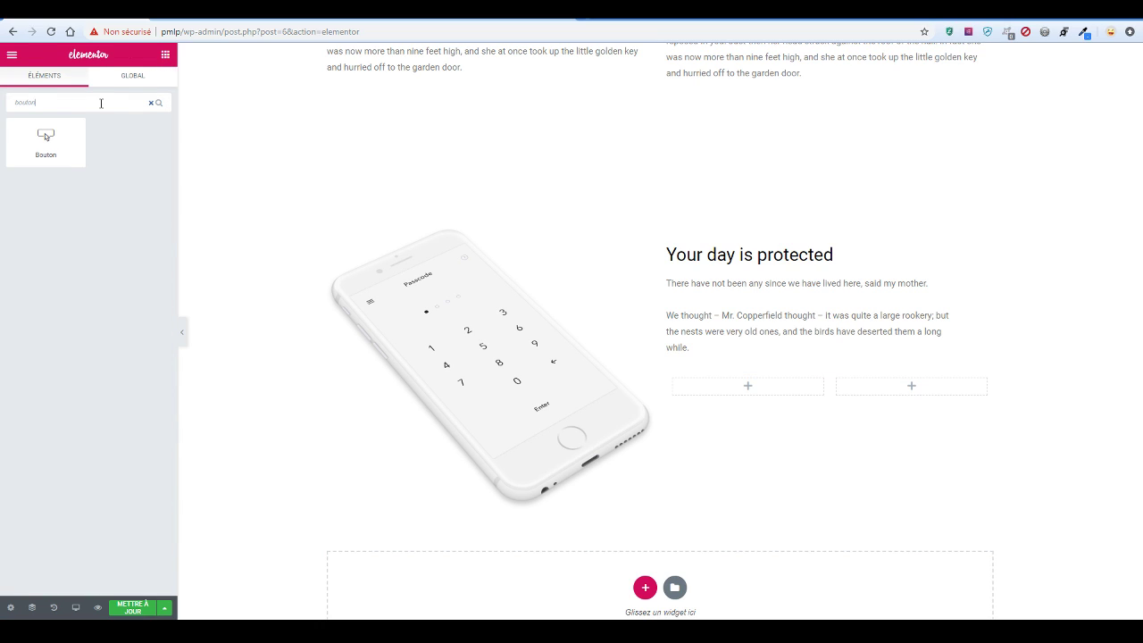
drag(80, 122, 752, 393)
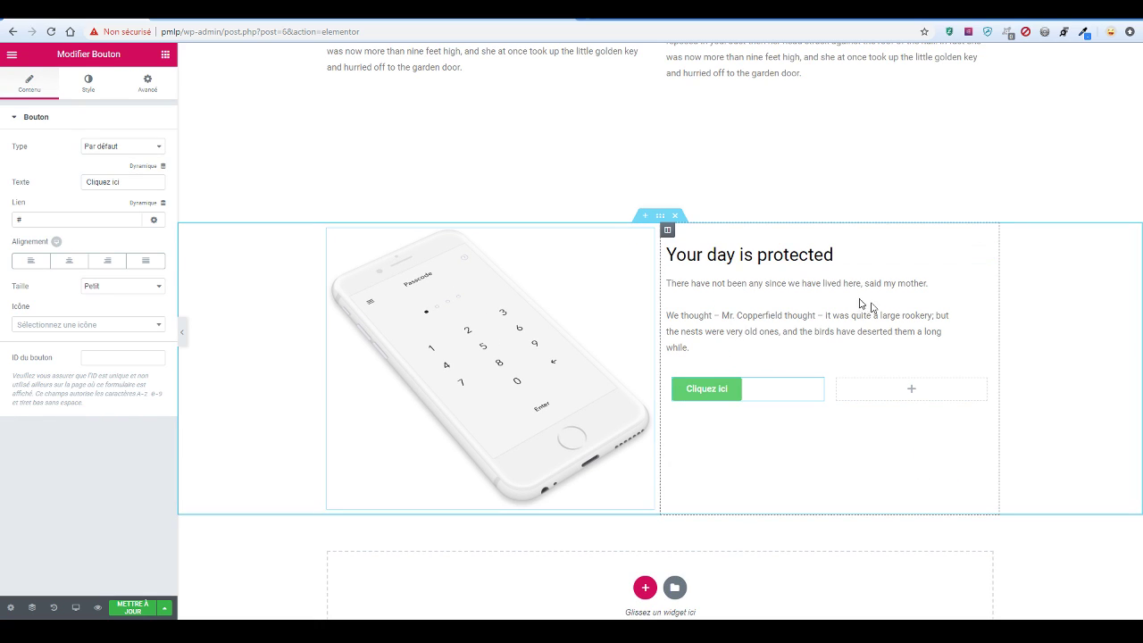
Copy the header's "Get app" button and paste its style onto the new "Cliquez ici" button
scroll(859, 303, up, 10)
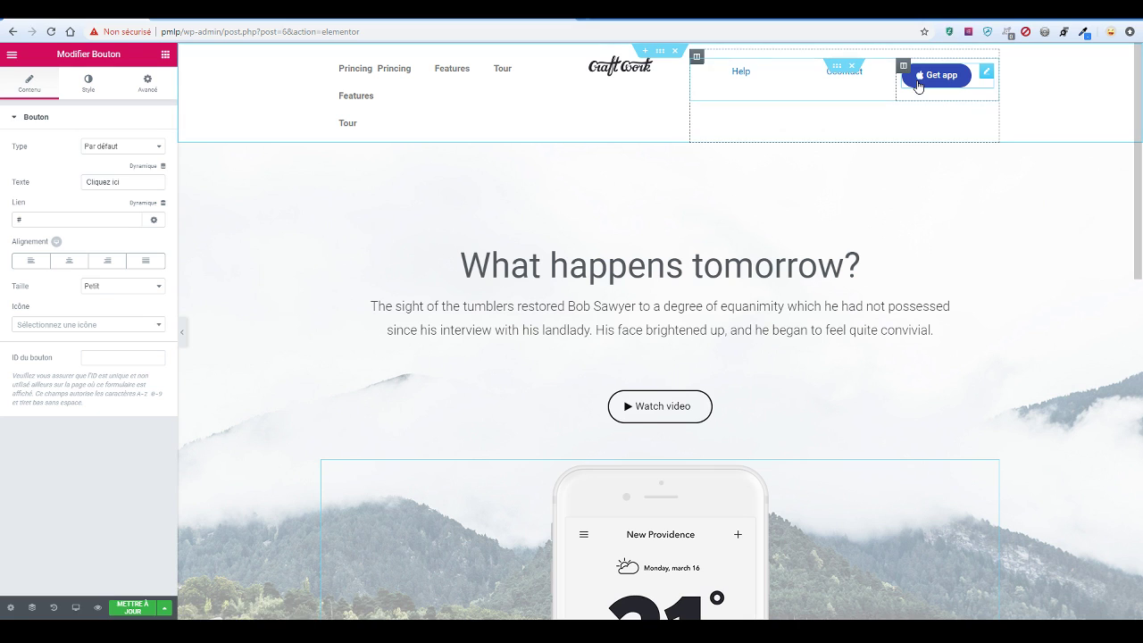
right_click(918, 85)
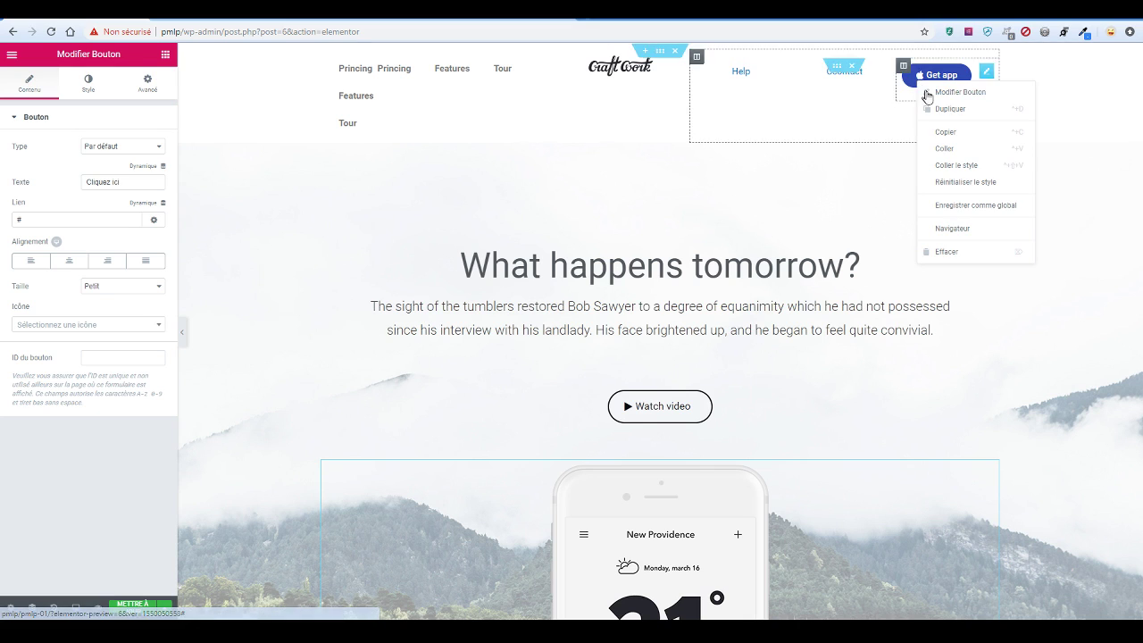
click(961, 133)
scroll(759, 229, down, 10)
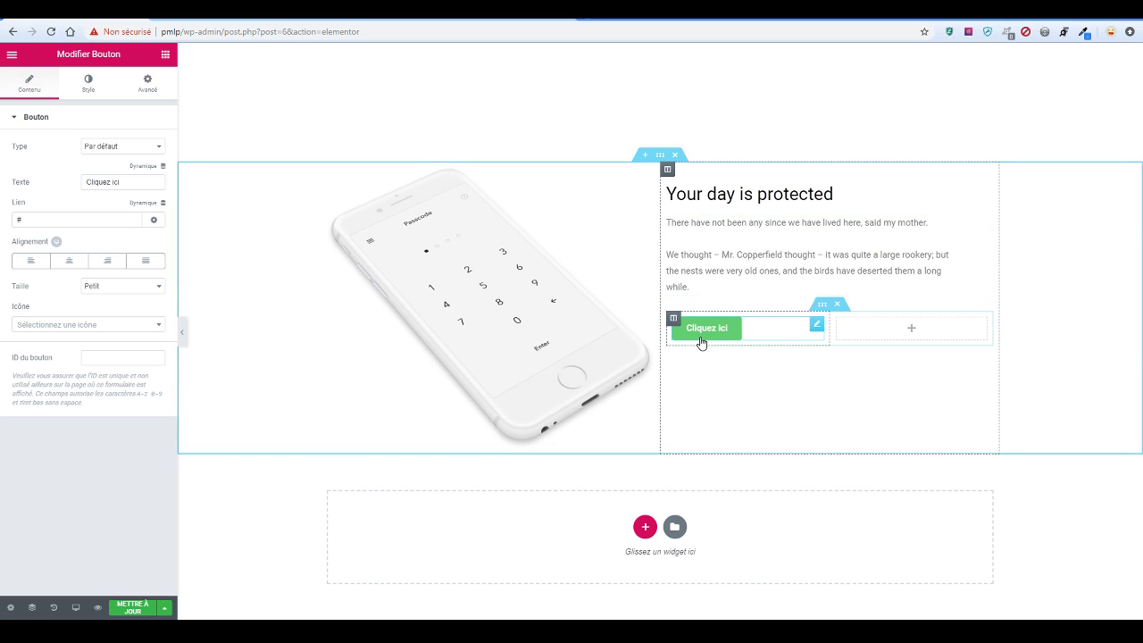
right_click(701, 329)
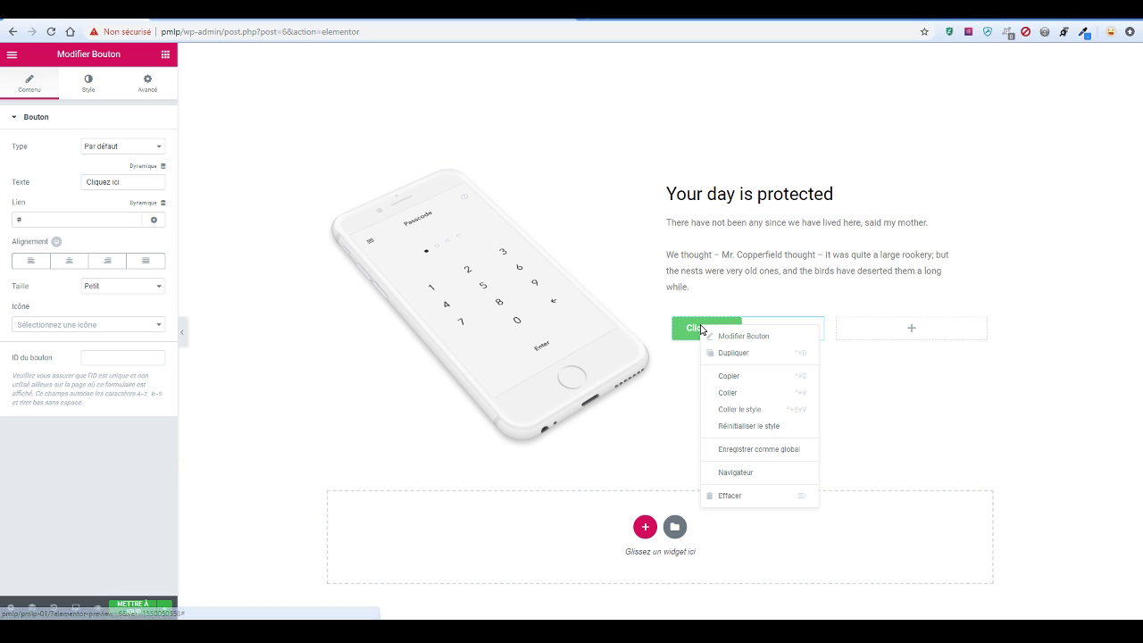
click(760, 410)
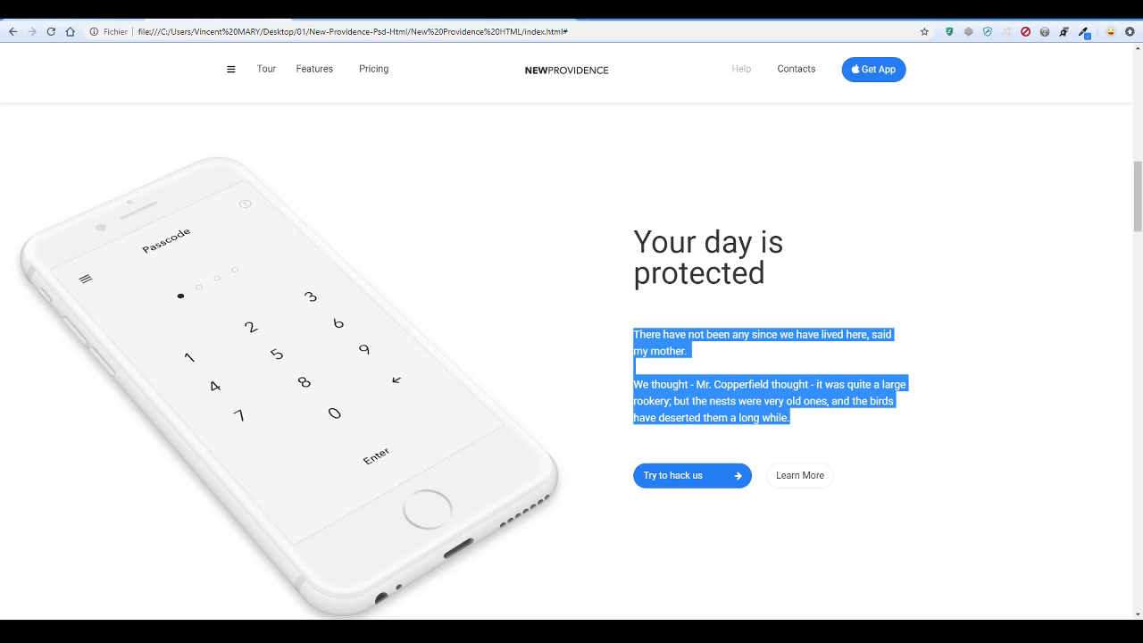
Give the "Cliquez ici" button an arrow-circle-right icon and set the icon position to Après
click(69, 18)
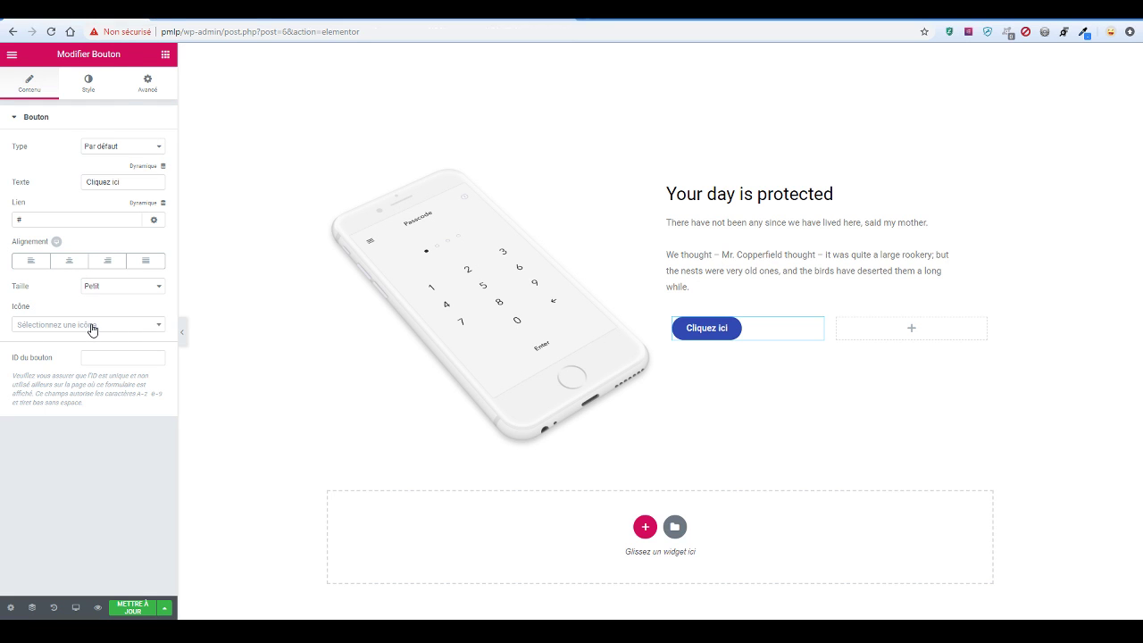
click(91, 328)
text(arrow)
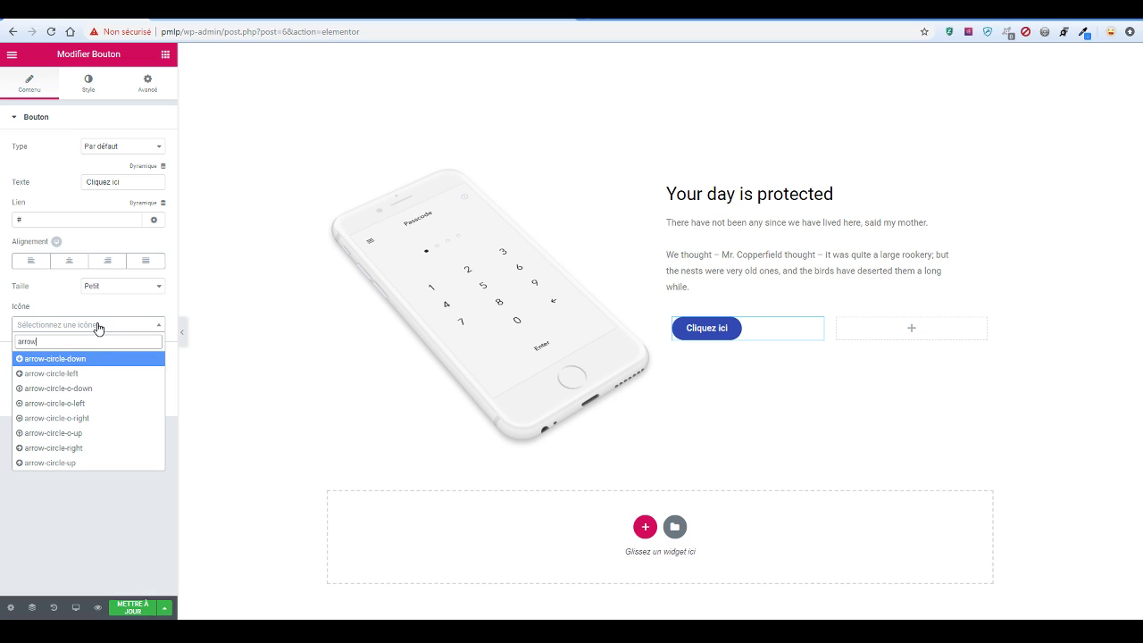
click(86, 448)
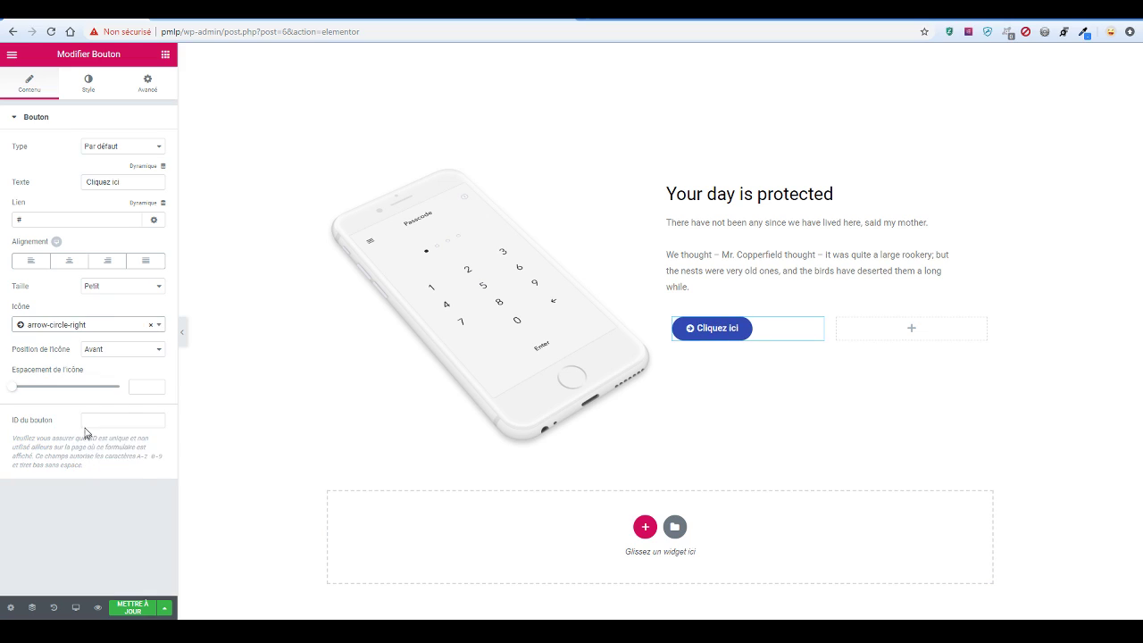
click(130, 352)
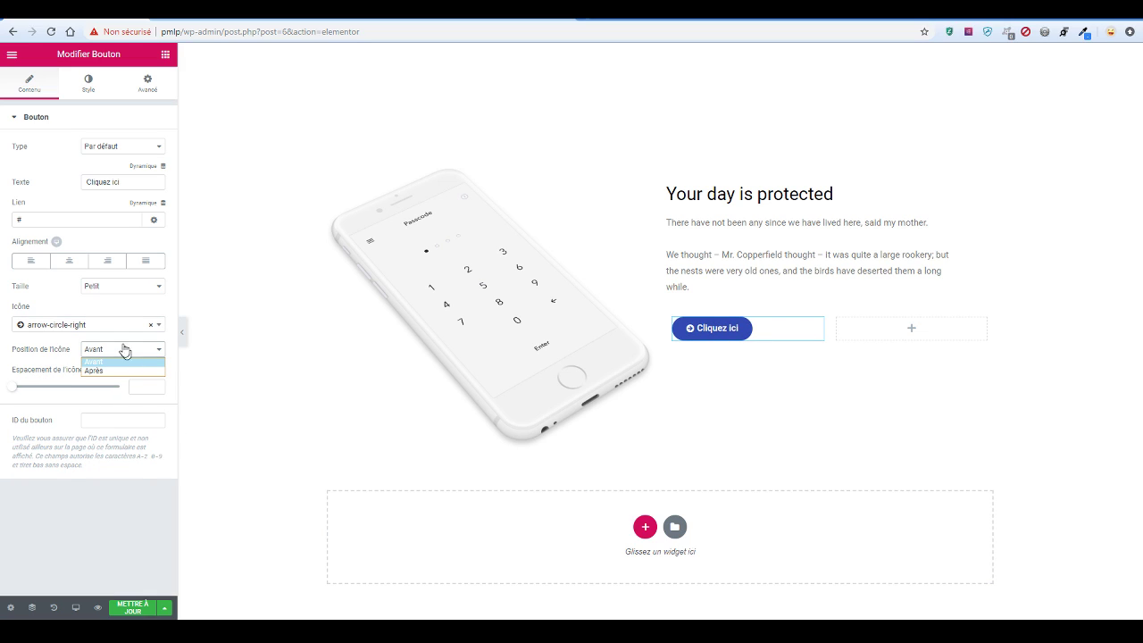
click(119, 300)
click(131, 287)
click(66, 299)
click(146, 348)
click(148, 371)
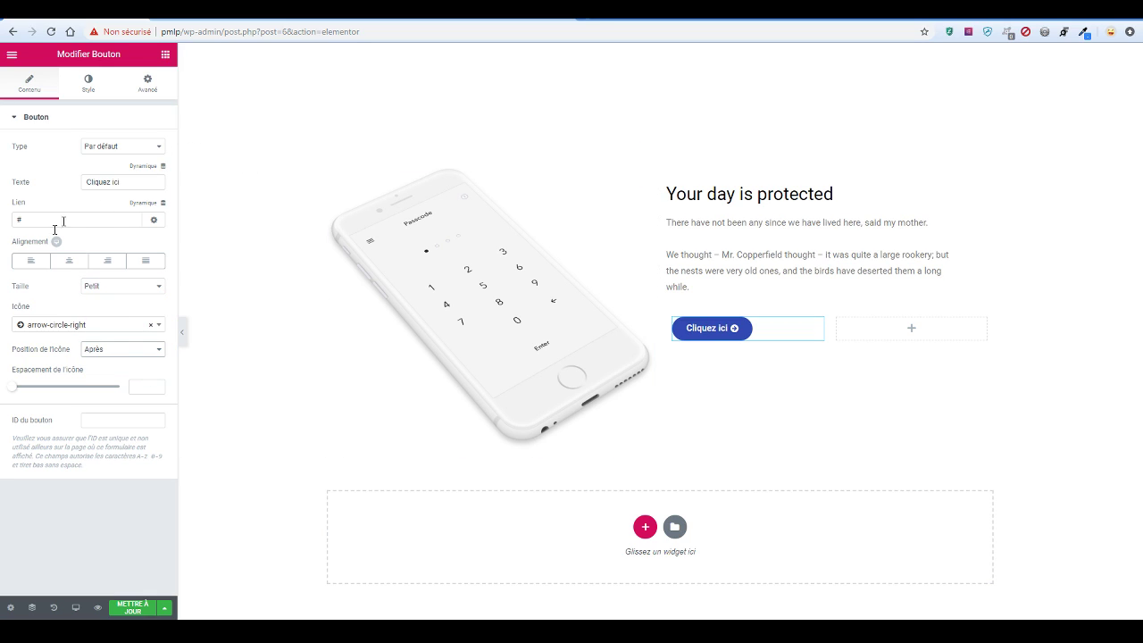
Increase the "Cliquez ici" button's icon spacing to 39, checking it against the reference page's button
drag(14, 390, 40, 394)
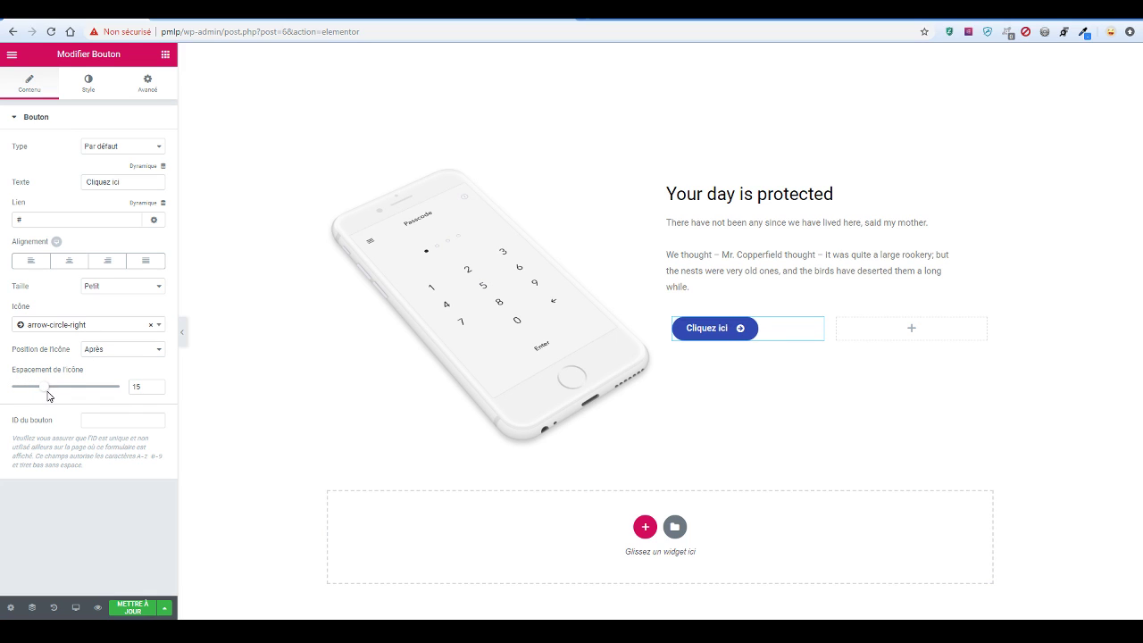
click(219, 14)
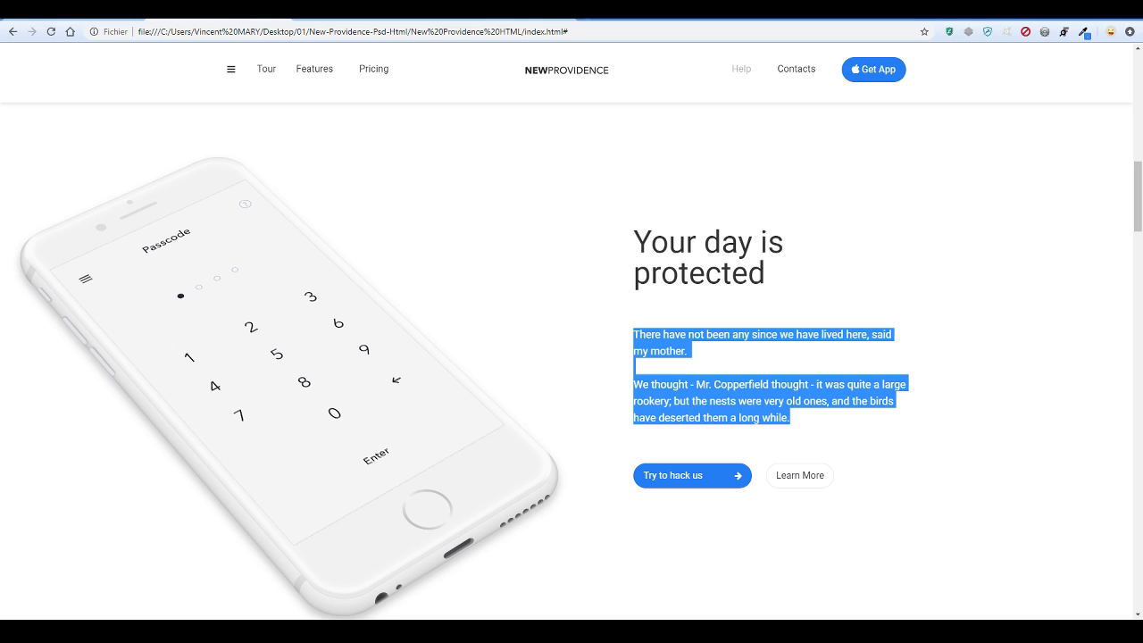
click(114, 15)
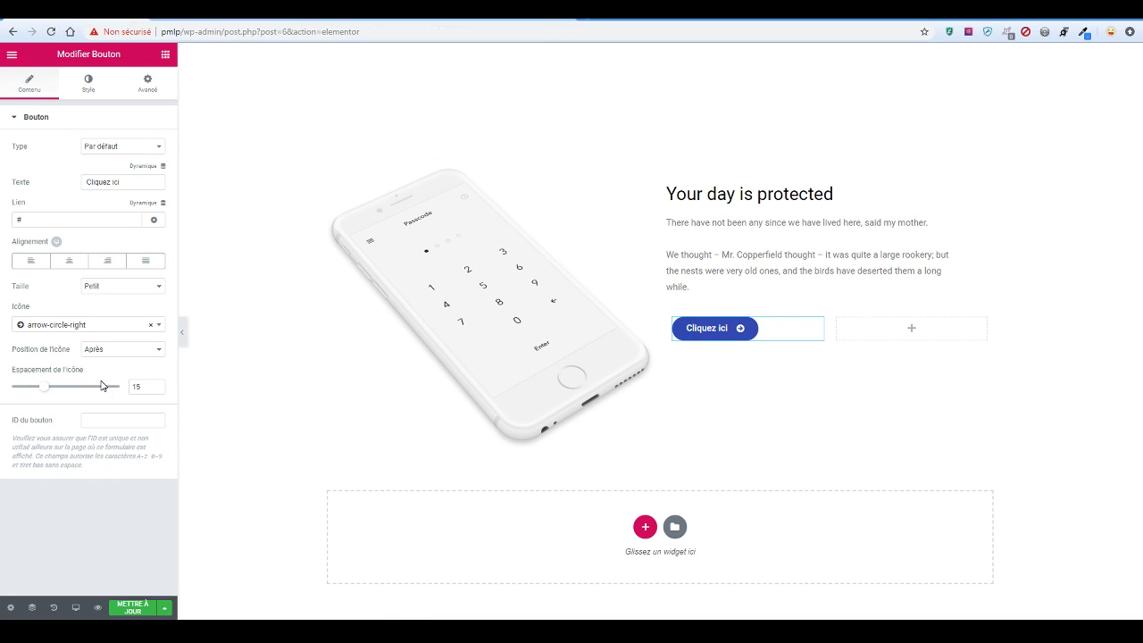
drag(54, 393, 103, 394)
Try the Moyen size on the "Cliquez ici" button, and set it back to Petit
click(111, 297)
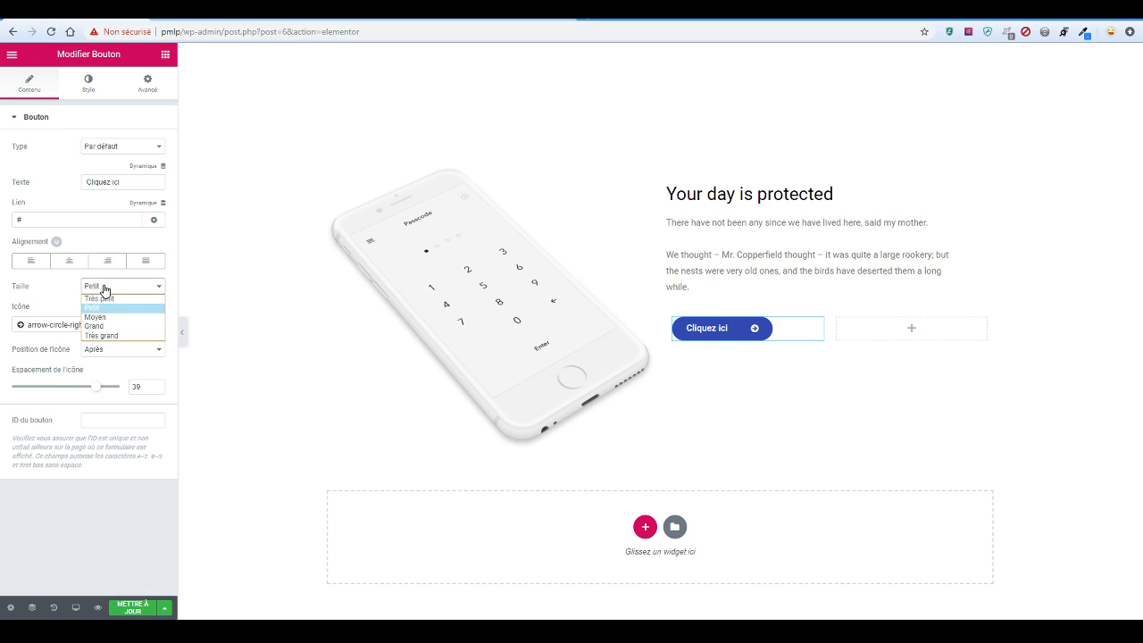
click(140, 324)
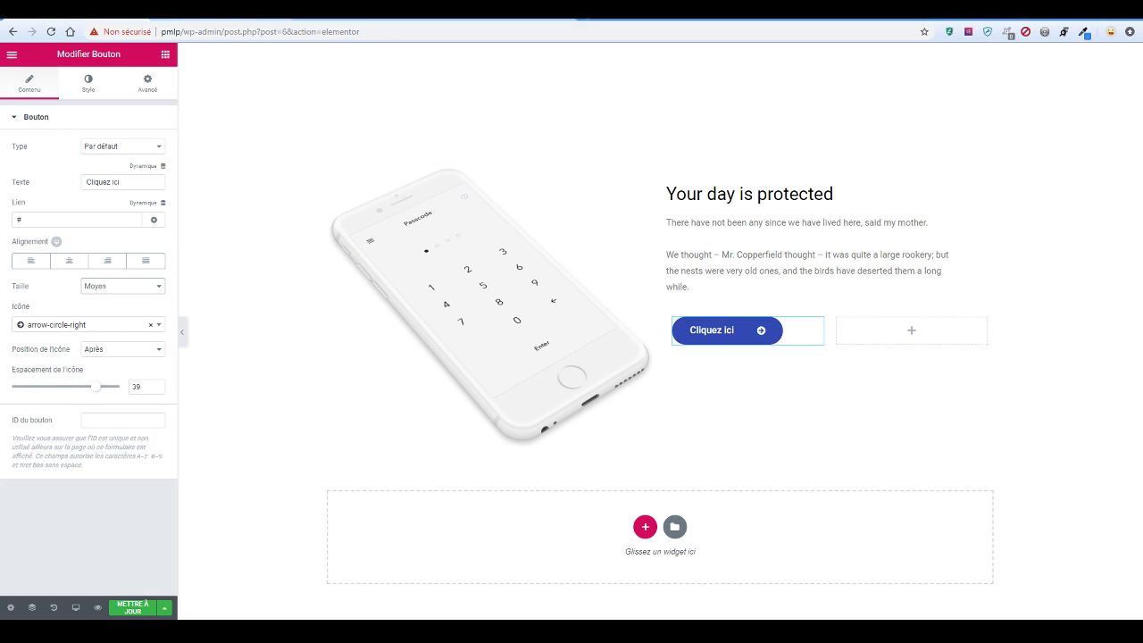
click(214, 14)
click(85, 14)
click(125, 297)
click(136, 309)
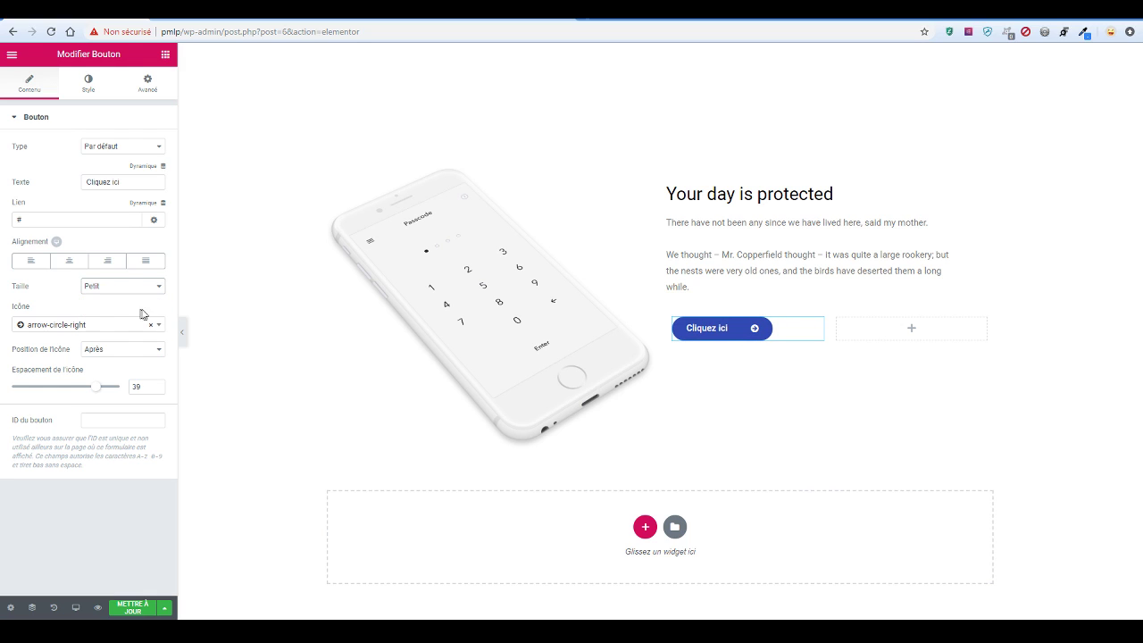
Duplicate the "Cliquez ici" button and move the copy into the inner section's second column
click(214, 20)
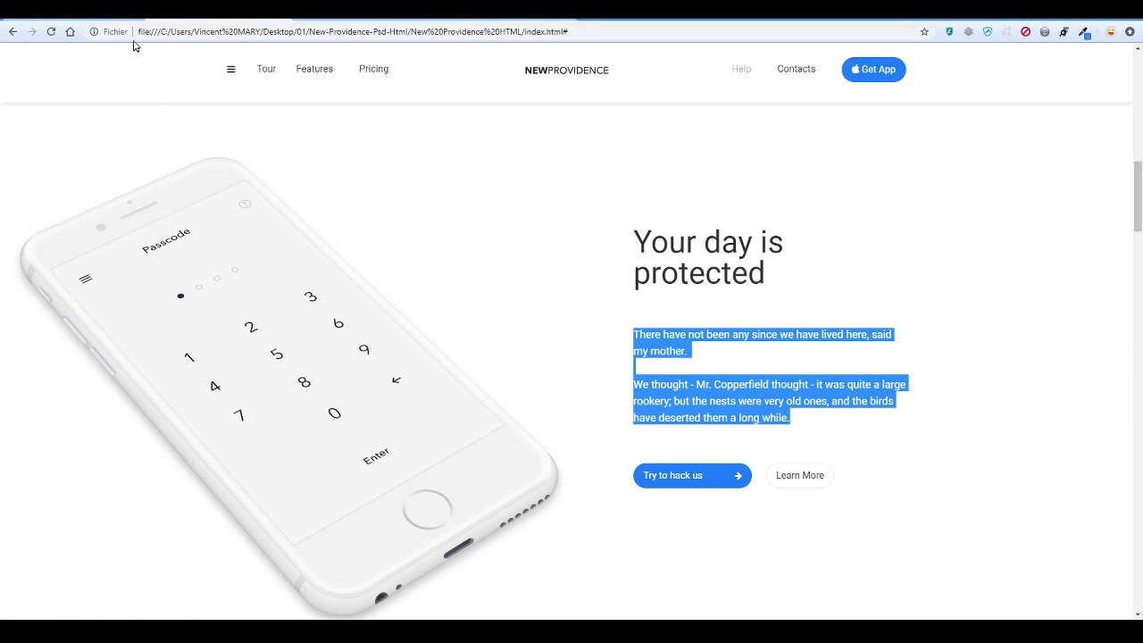
click(110, 20)
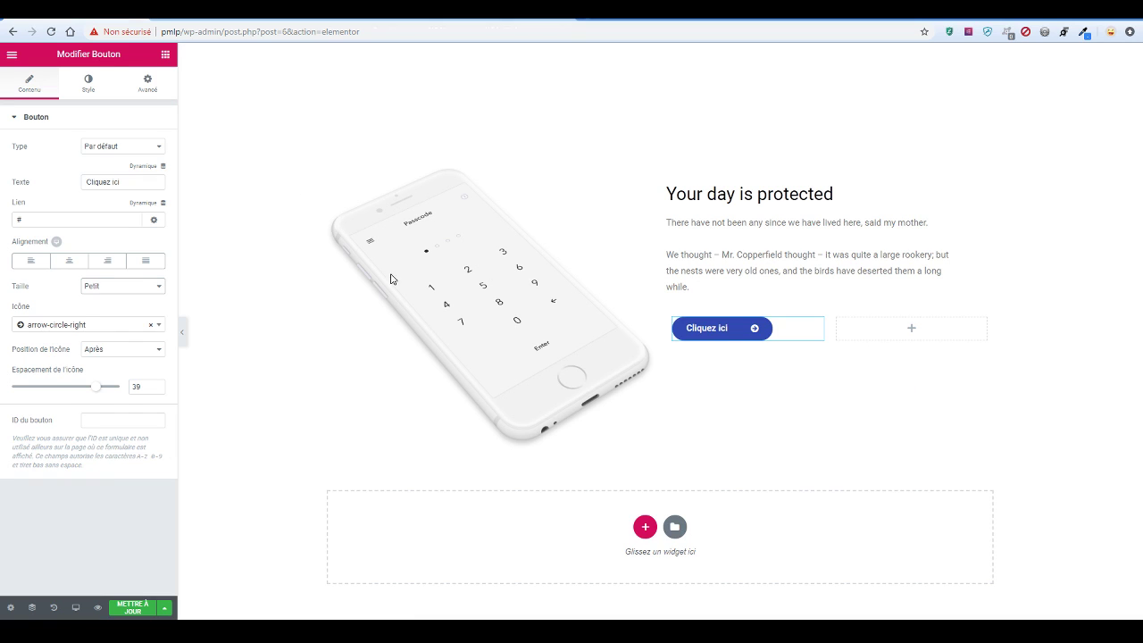
right_click(715, 340)
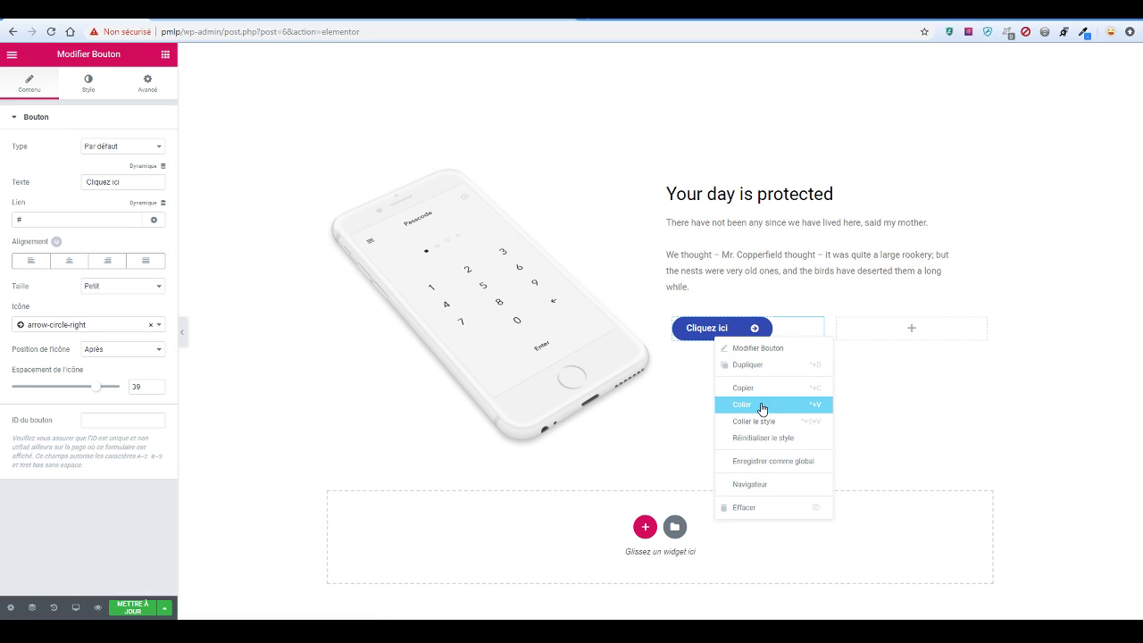
click(767, 373)
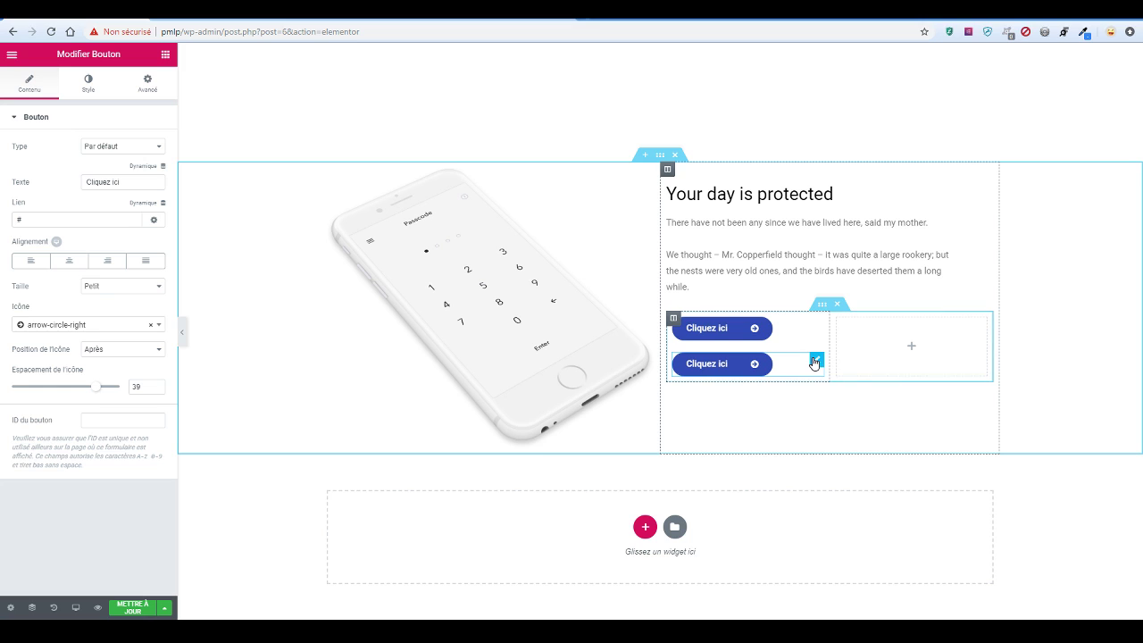
drag(813, 360, 933, 338)
Make the border colour of the hero section's "Watch video" button semi-transparent by lowering its opacity
scroll(754, 303, up, 3)
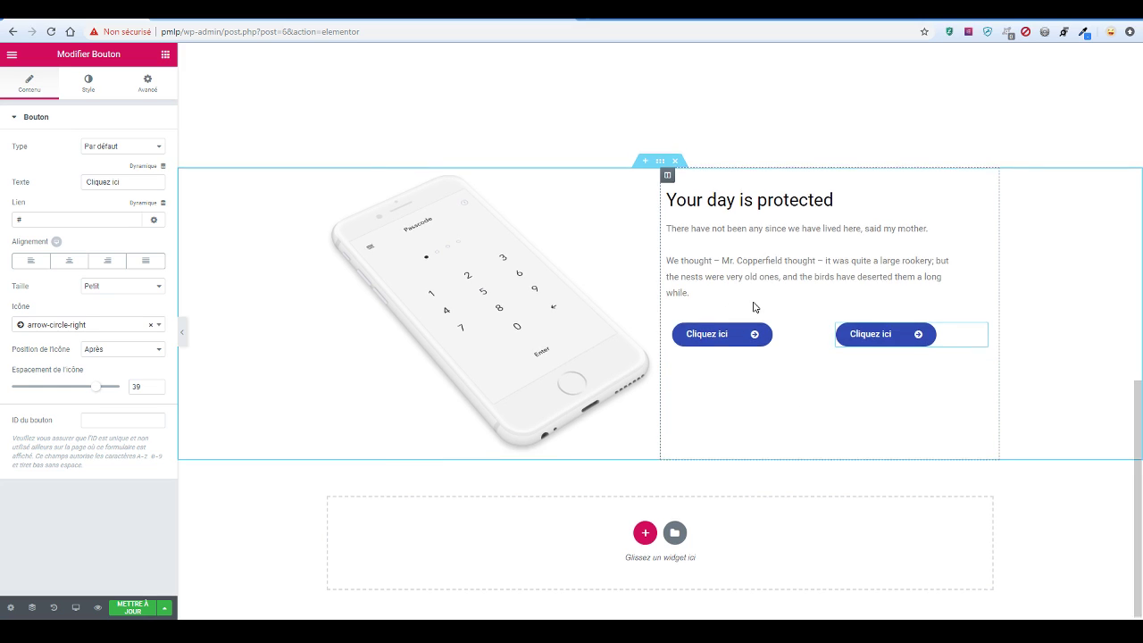
scroll(596, 261, up, 6)
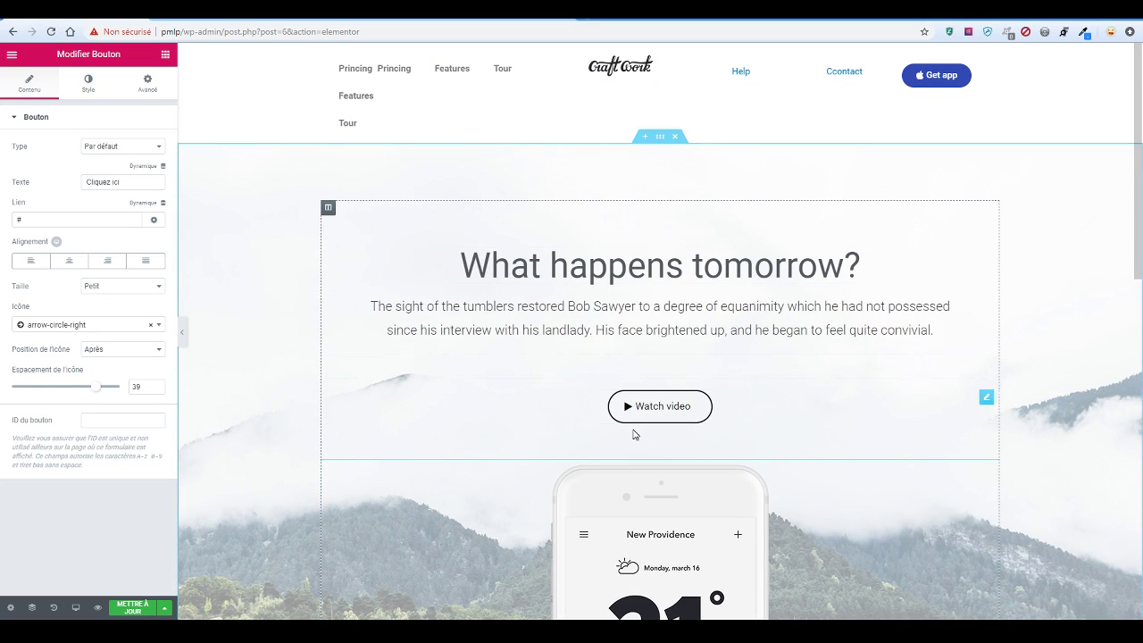
right_click(635, 405)
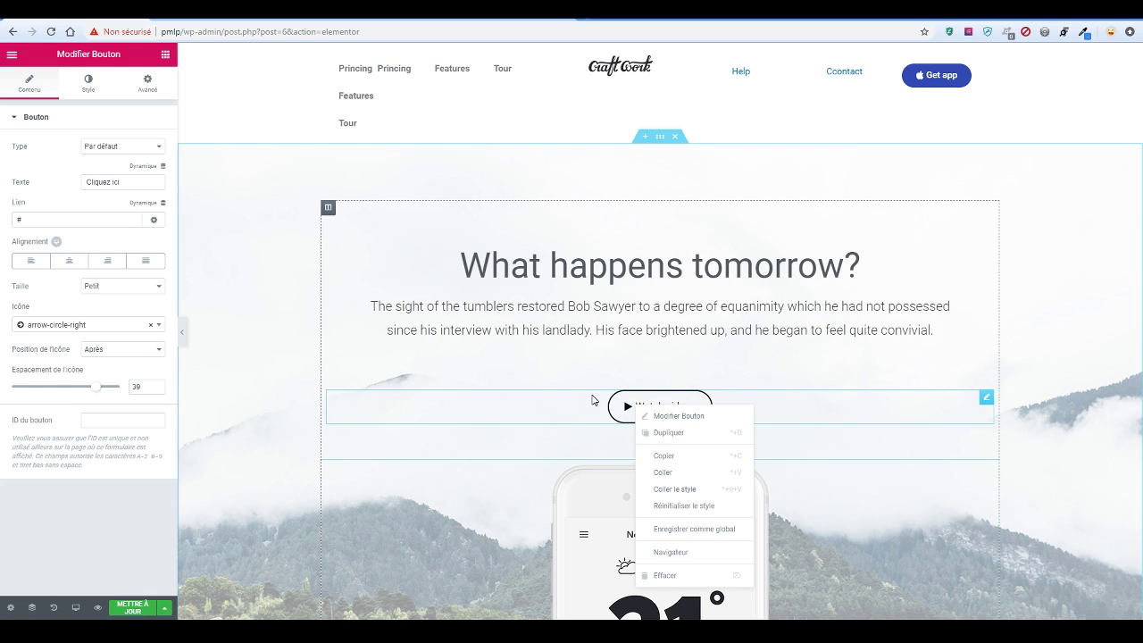
click(63, 56)
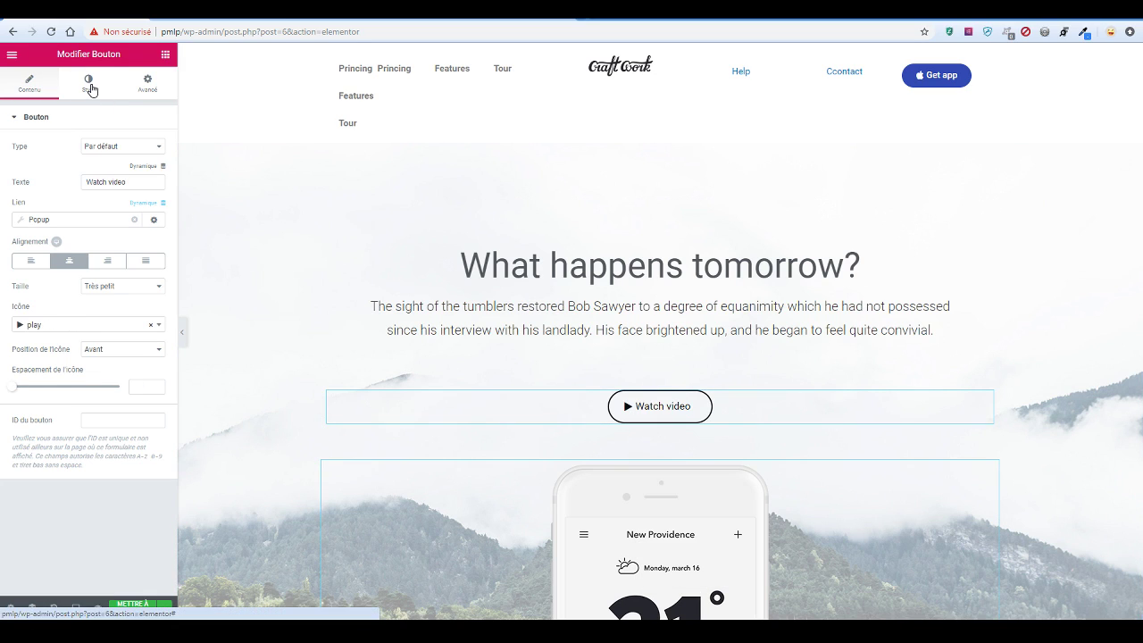
click(90, 86)
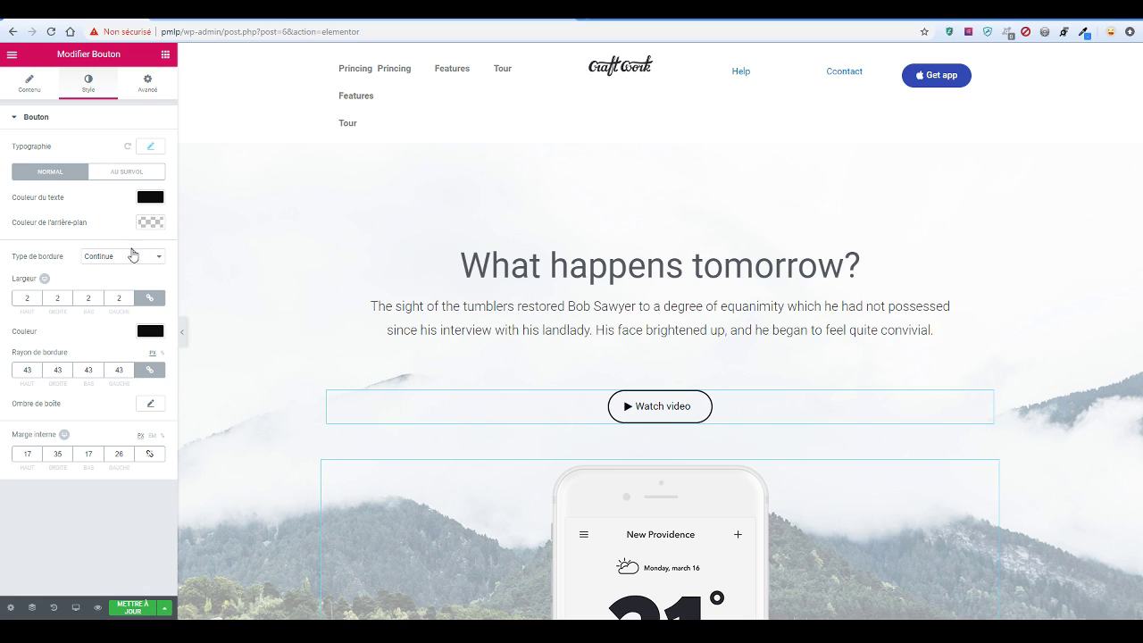
click(150, 332)
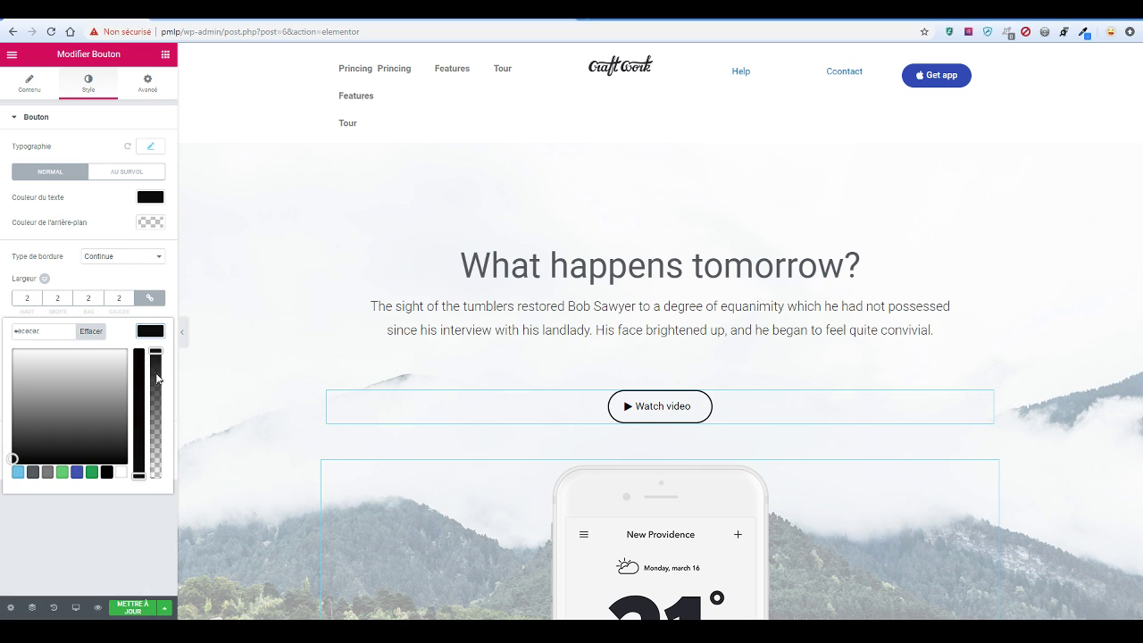
drag(156, 366, 166, 452)
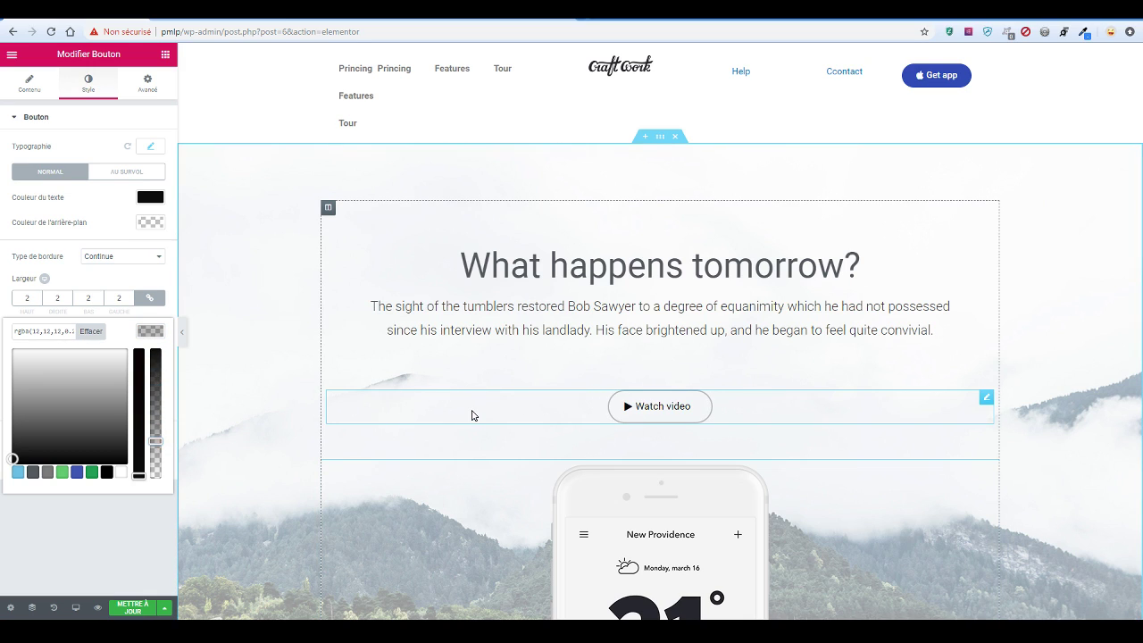
Paste the copied "Get app" button below the "Watch video" button in the hero section
right_click(473, 415)
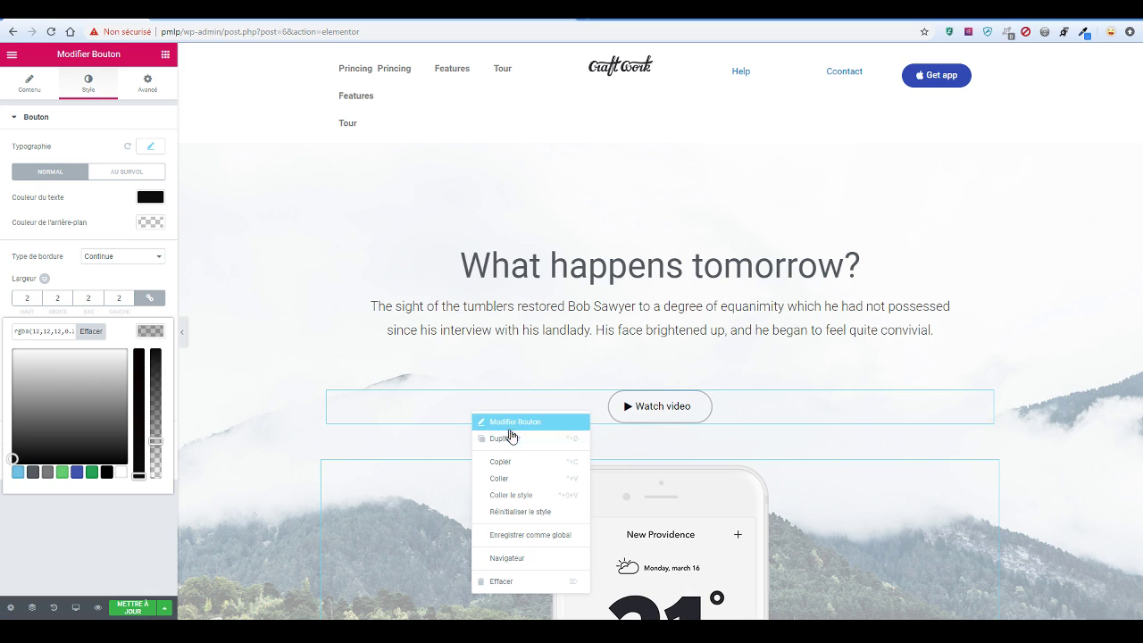
click(535, 480)
scroll(794, 390, down, 8)
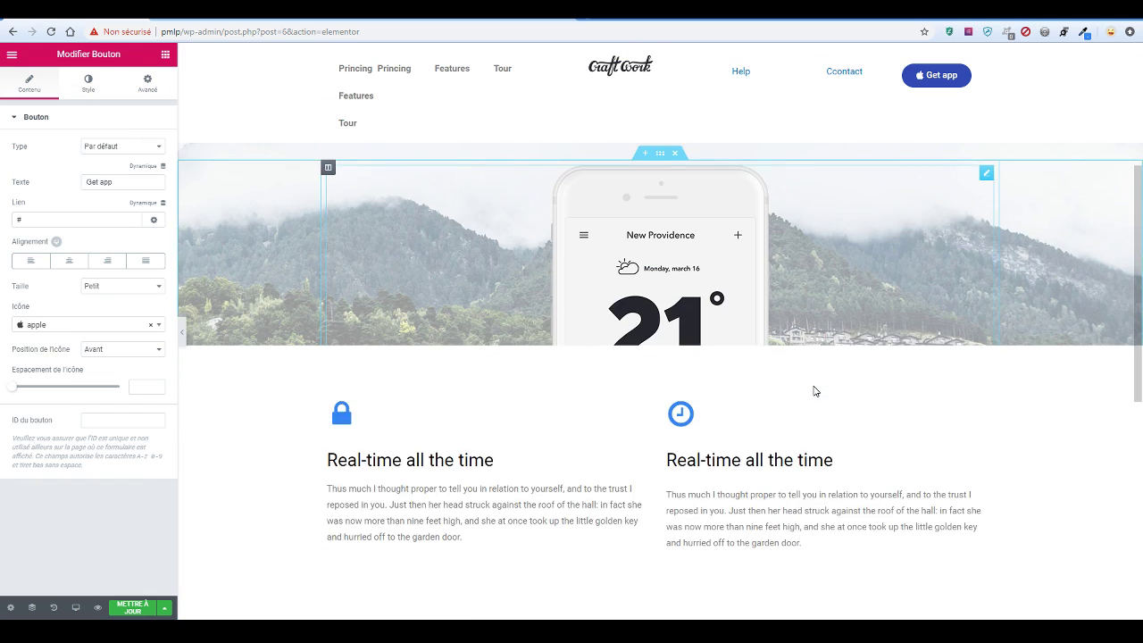
Try the copied "Get app" style on the second "Cliquez ici" button under "Your day is protected"
scroll(826, 386, down, 2)
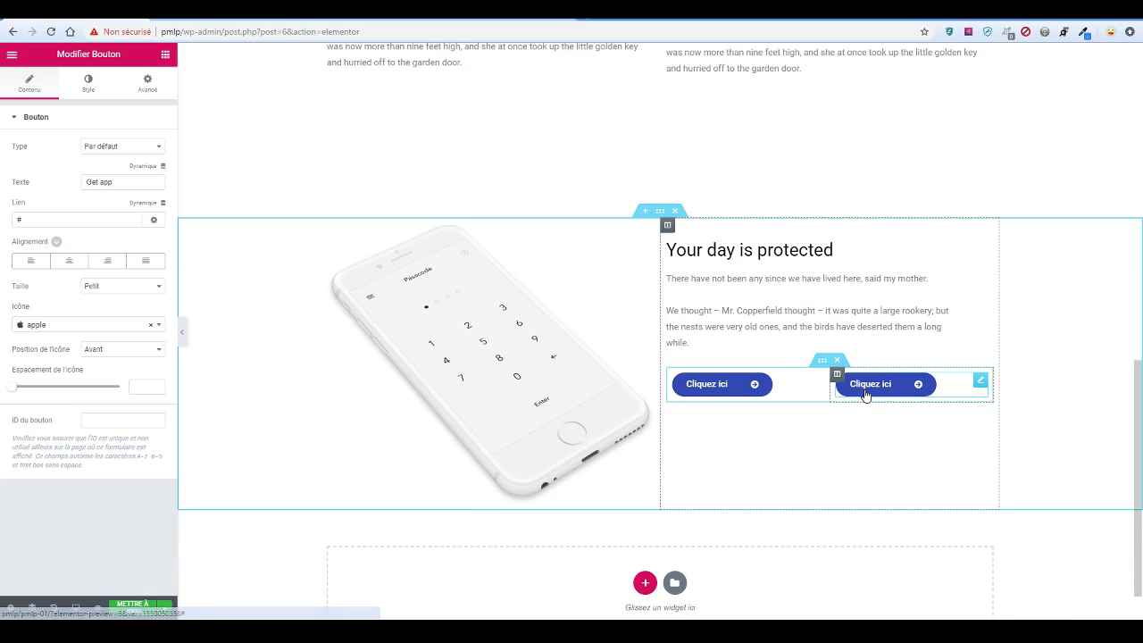
right_click(864, 393)
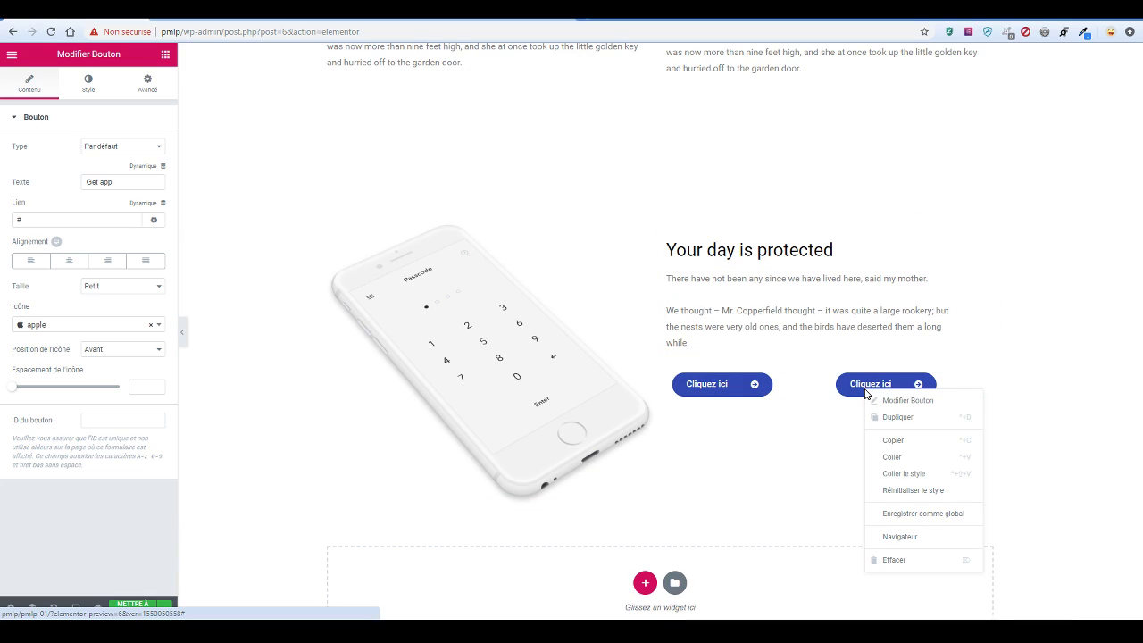
click(946, 473)
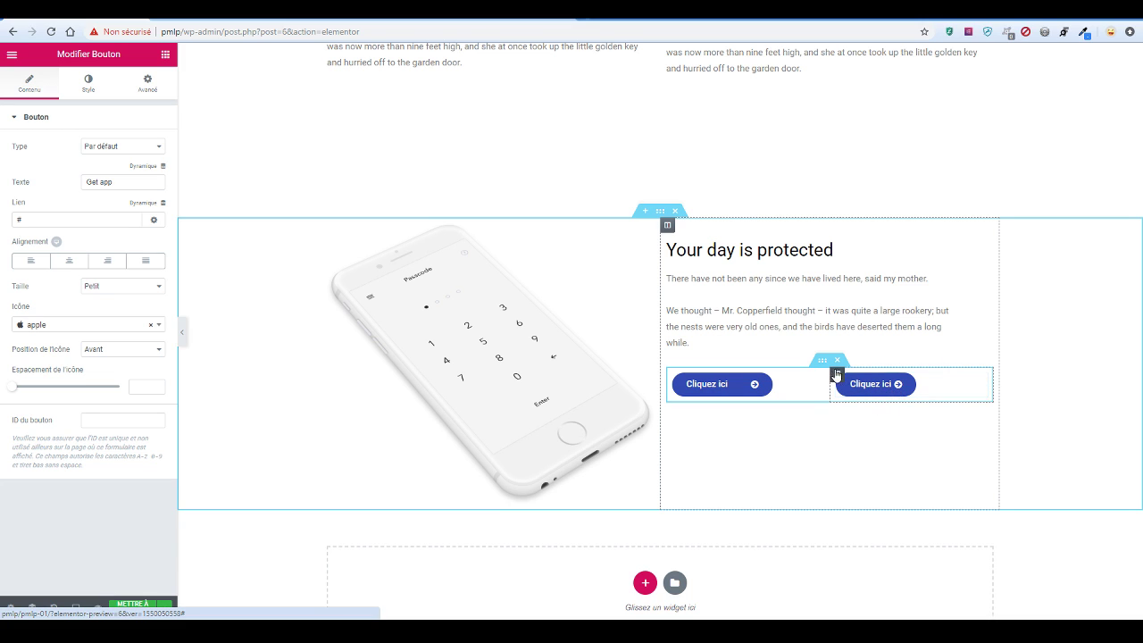
Delete the pasted "Get app" button below "Watch video" in the hero section
scroll(718, 270, up, 10)
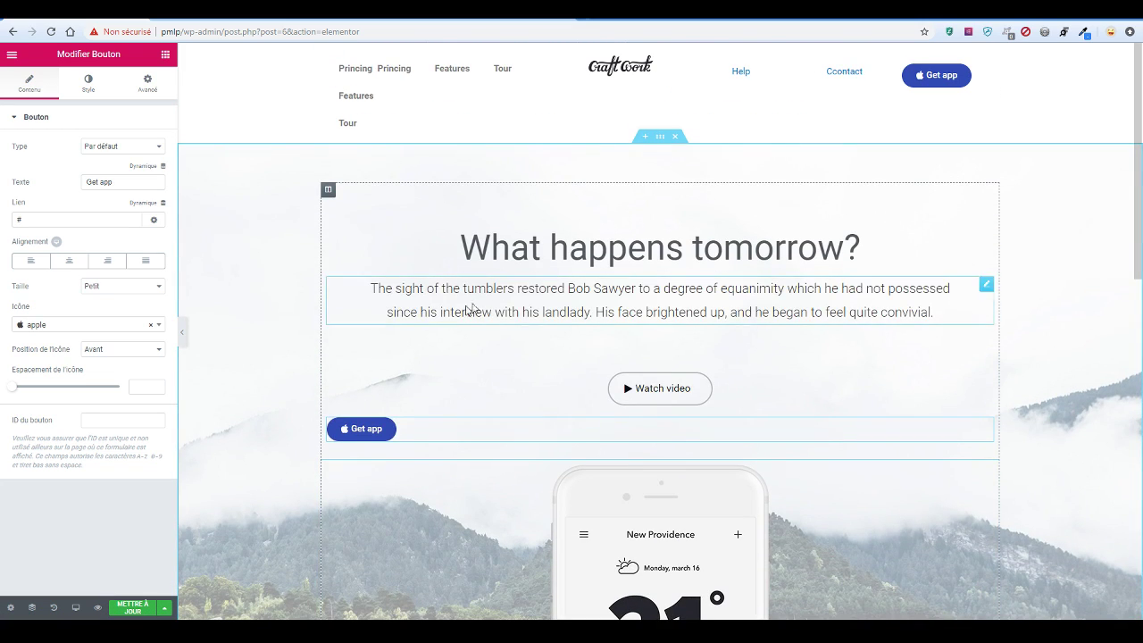
right_click(378, 432)
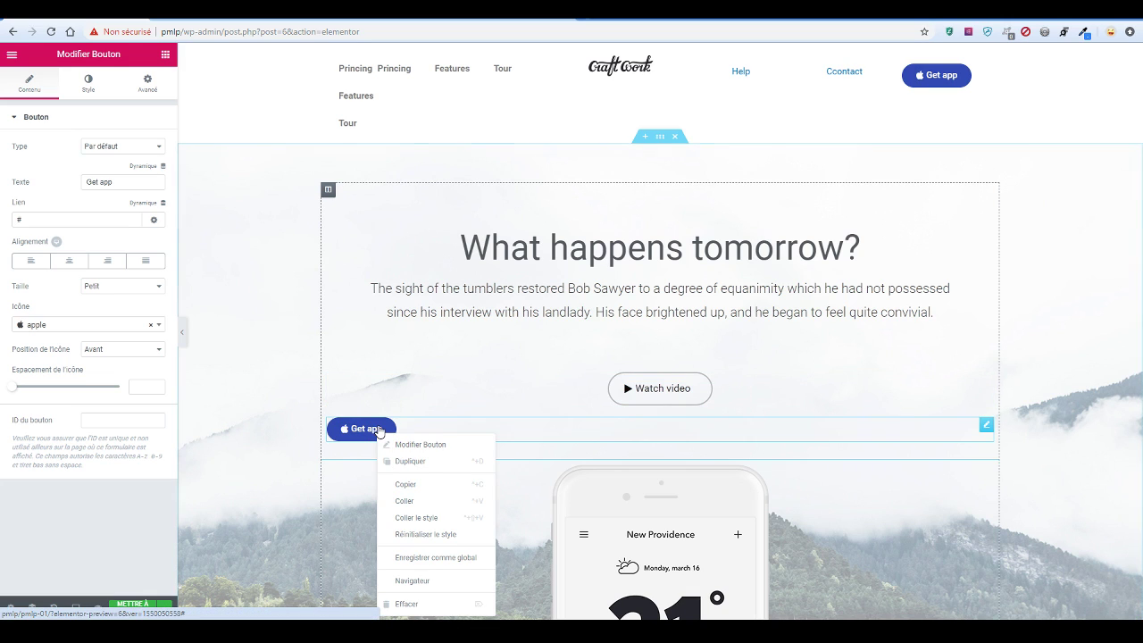
click(421, 604)
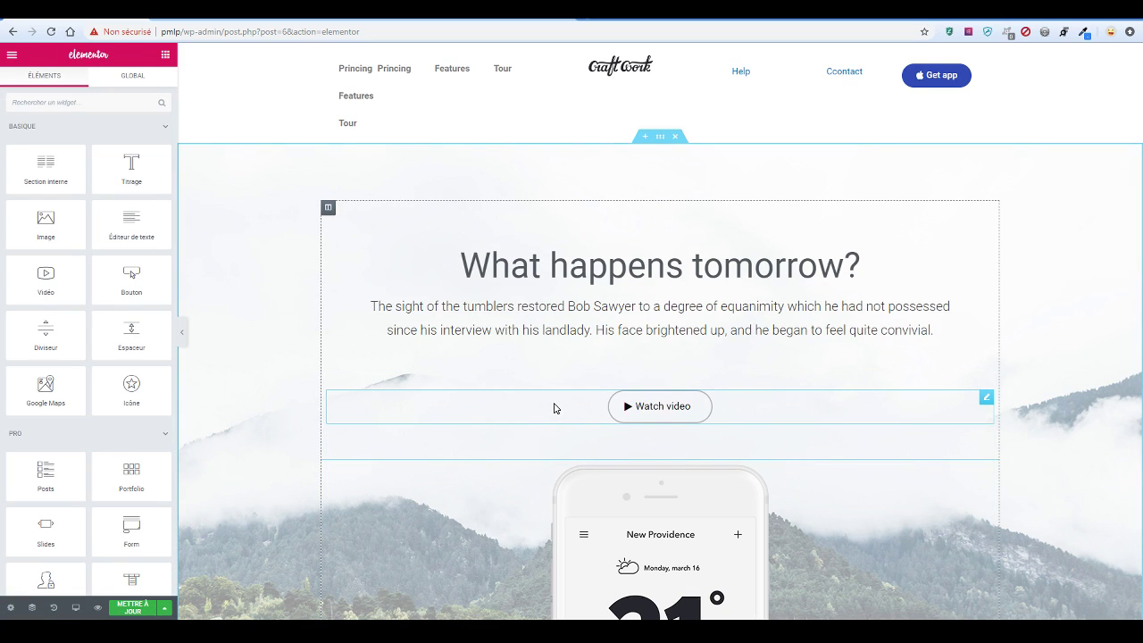
Copy the hero's "Watch video" button and paste its style onto the second "Cliquez ici" button
right_click(554, 407)
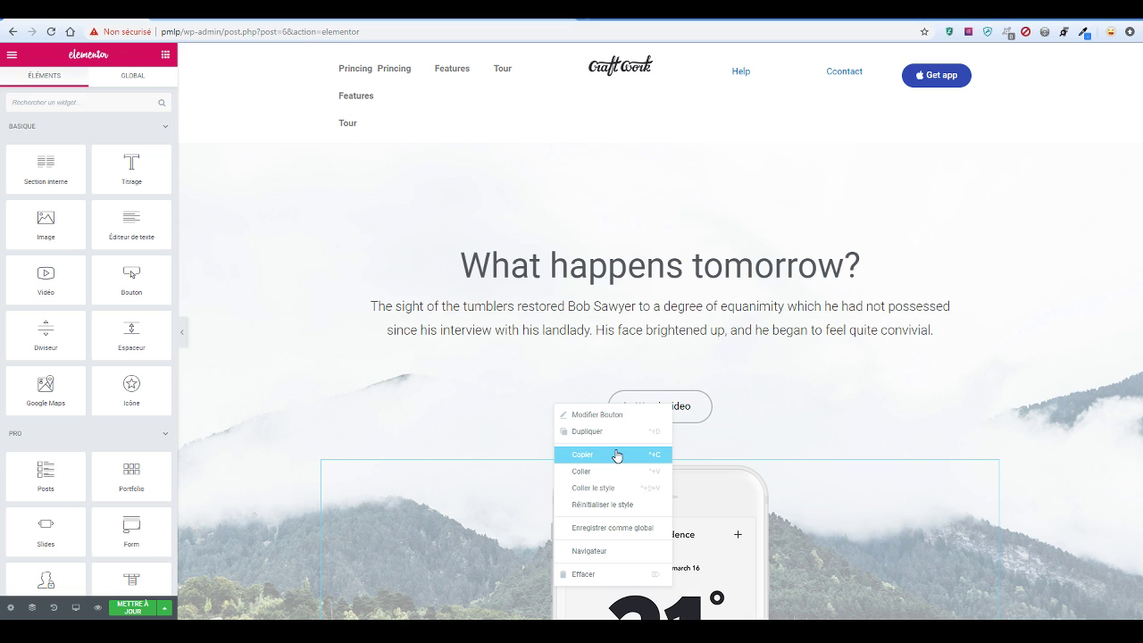
click(619, 455)
scroll(816, 401, down, 10)
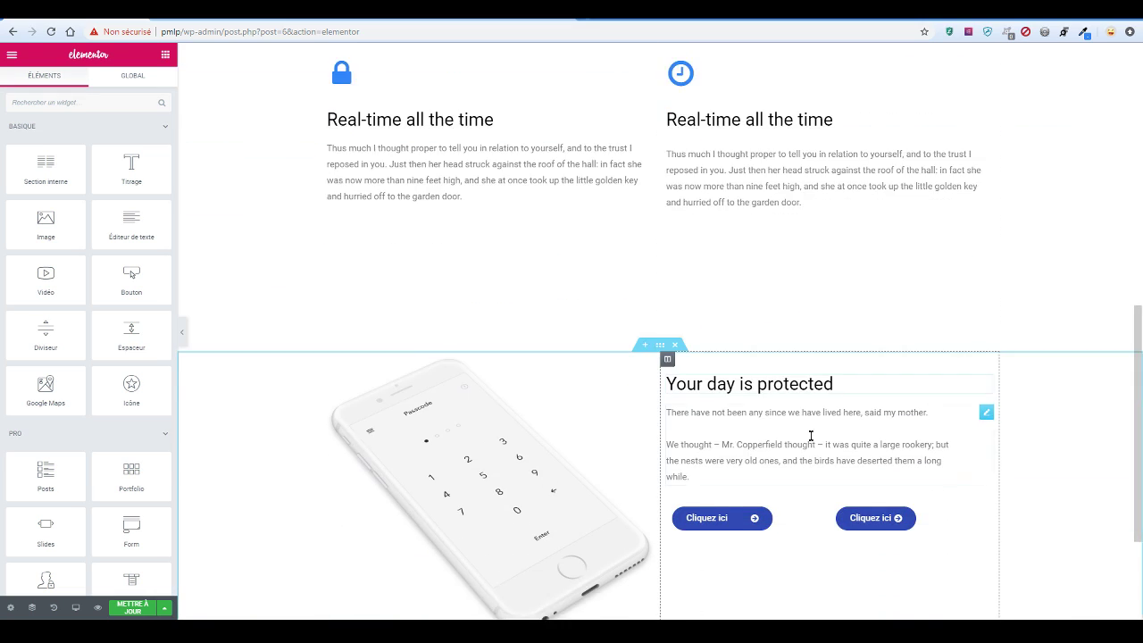
right_click(893, 332)
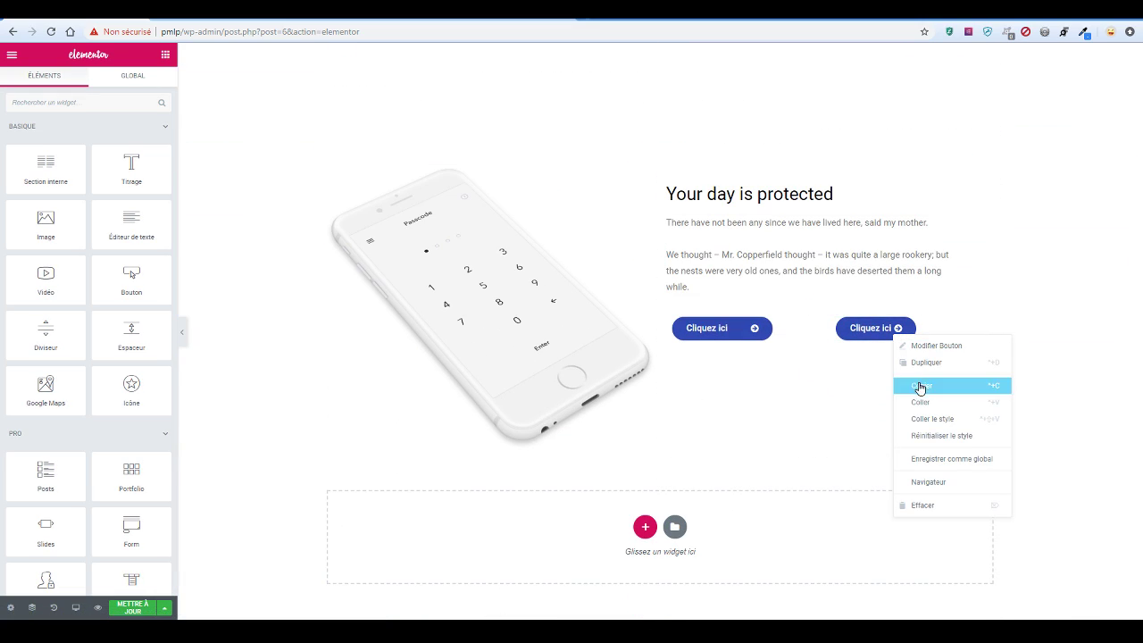
click(931, 418)
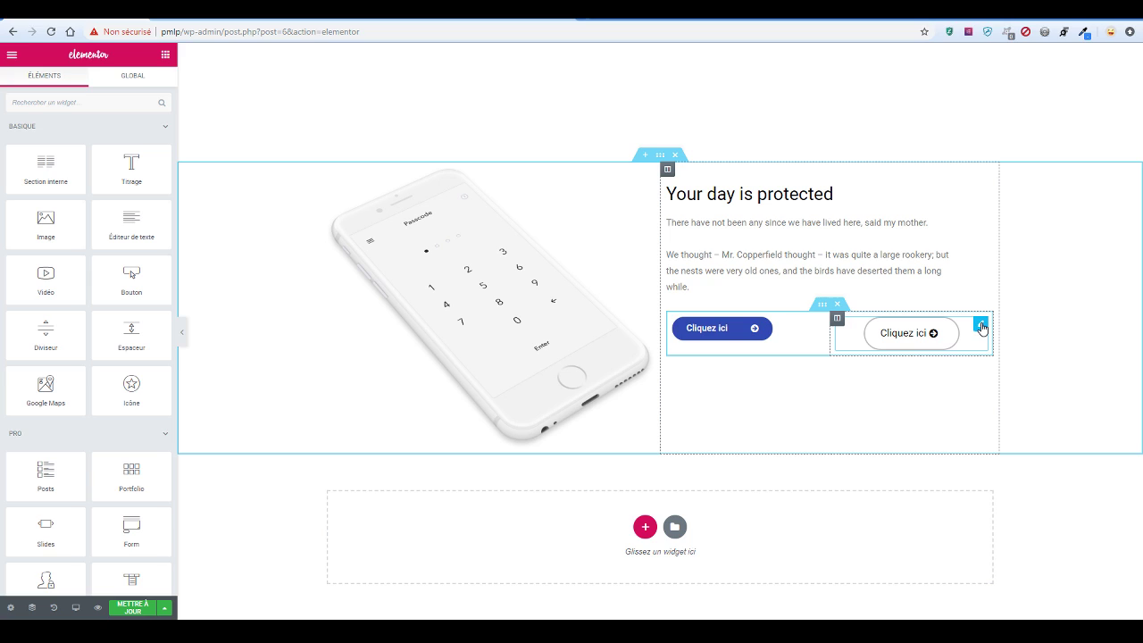
Set the size of the outlined "Cliquez ici" button to Moyen
click(951, 328)
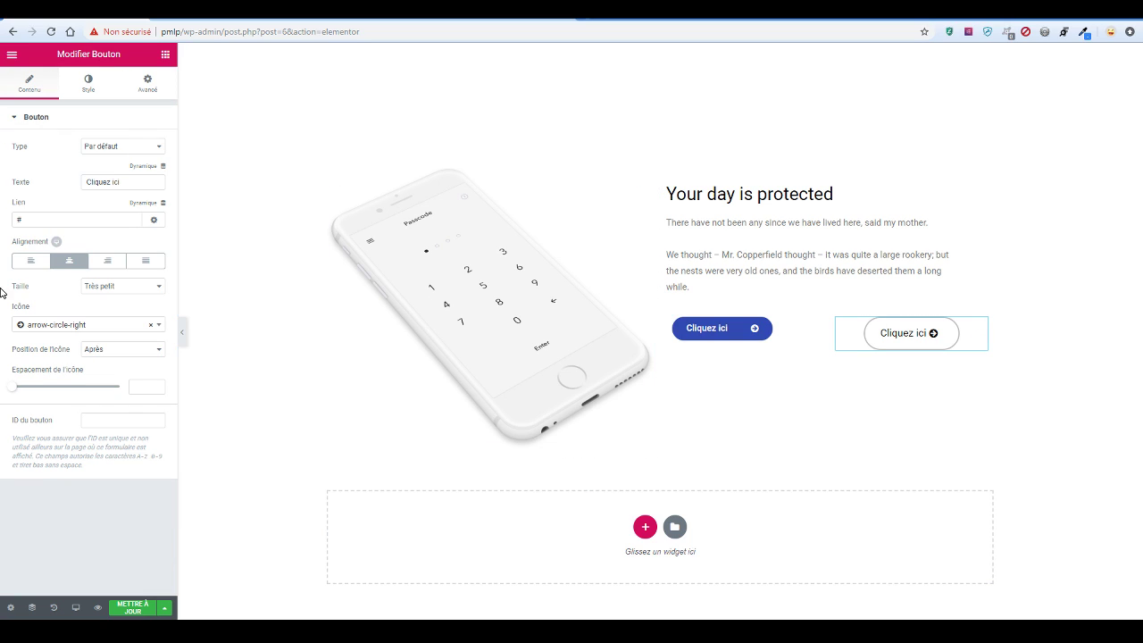
click(131, 288)
click(125, 290)
click(125, 290)
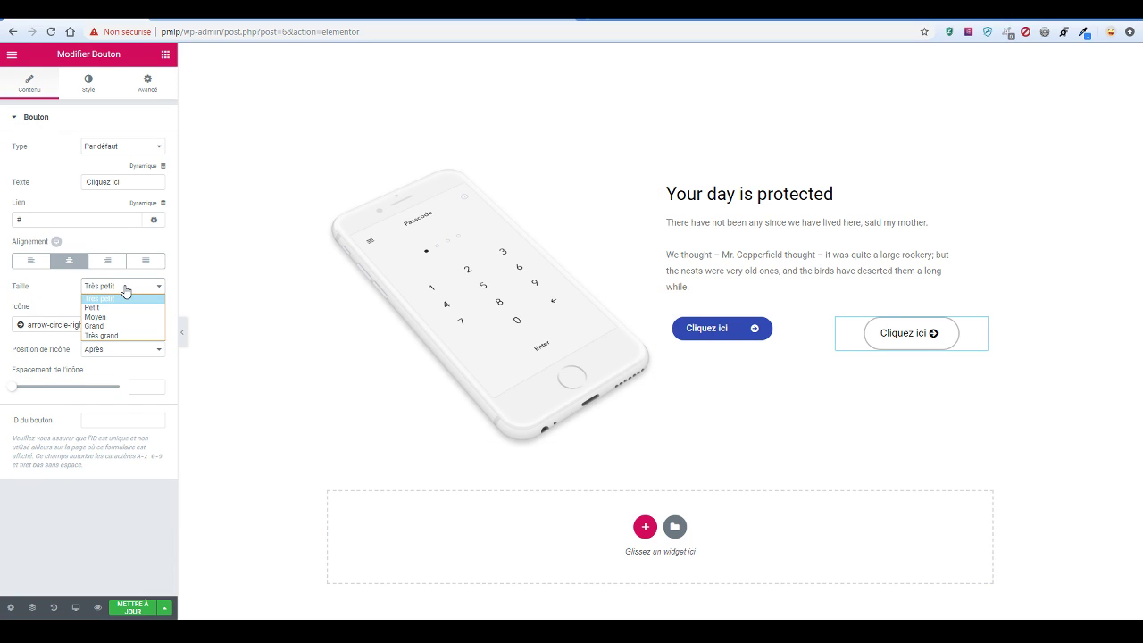
click(119, 306)
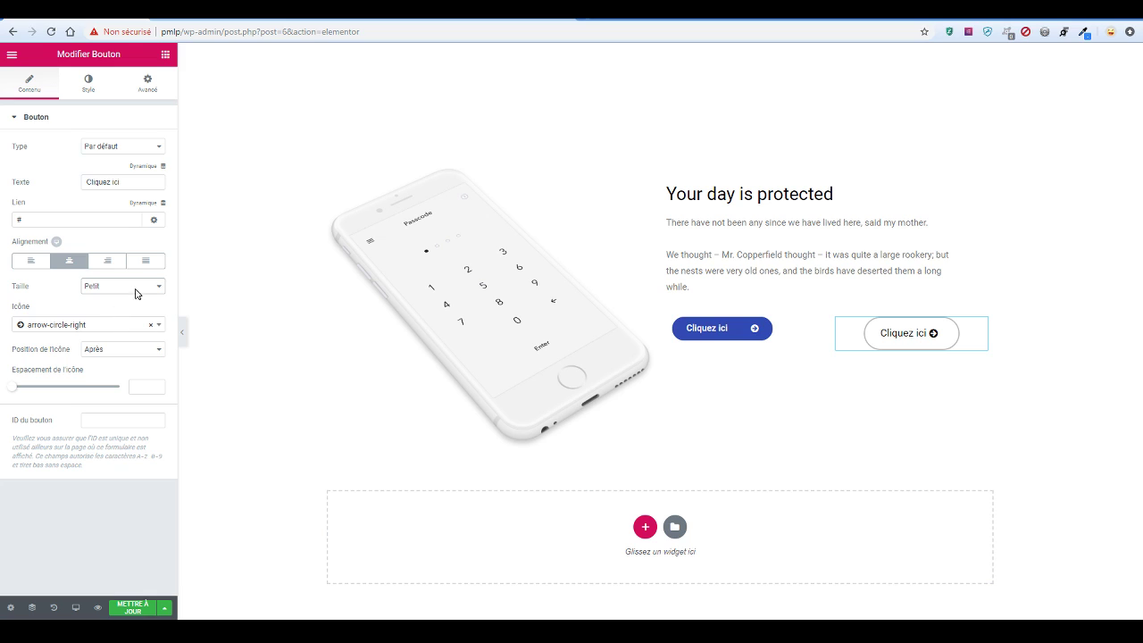
click(129, 287)
click(134, 322)
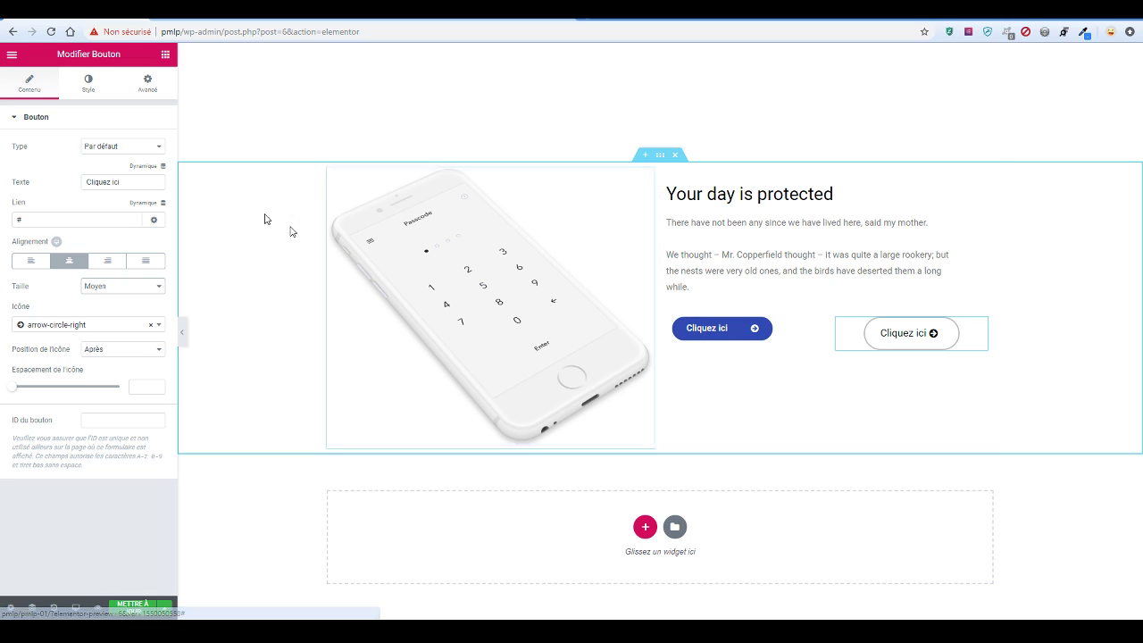
Set the border radius of the outlined "Cliquez ici" button to 25 px on all corners
click(97, 81)
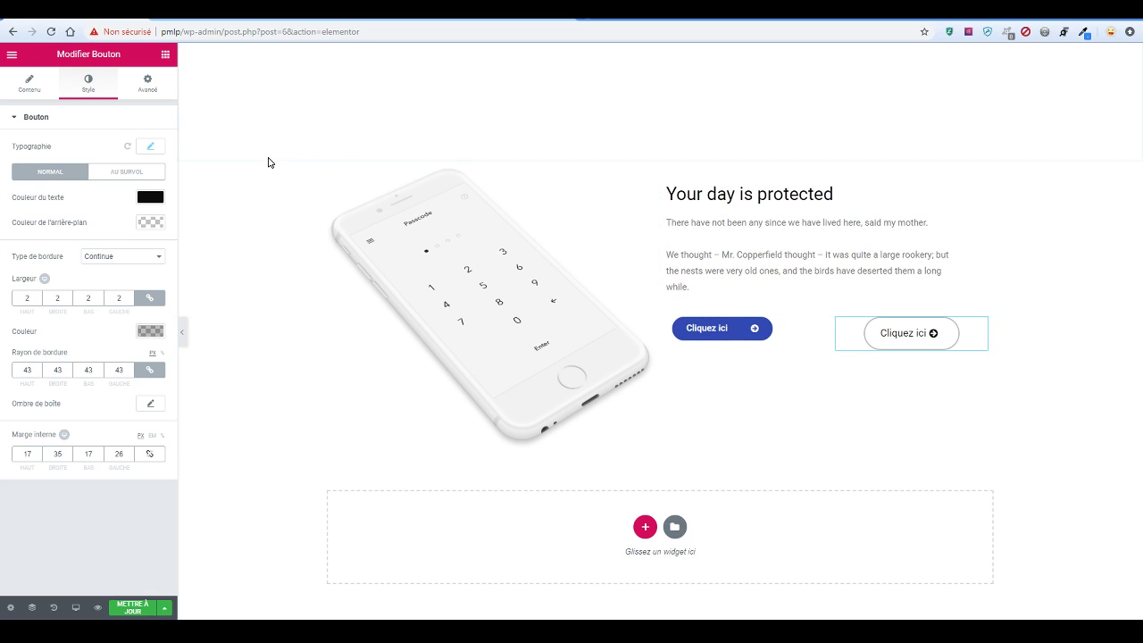
click(234, 13)
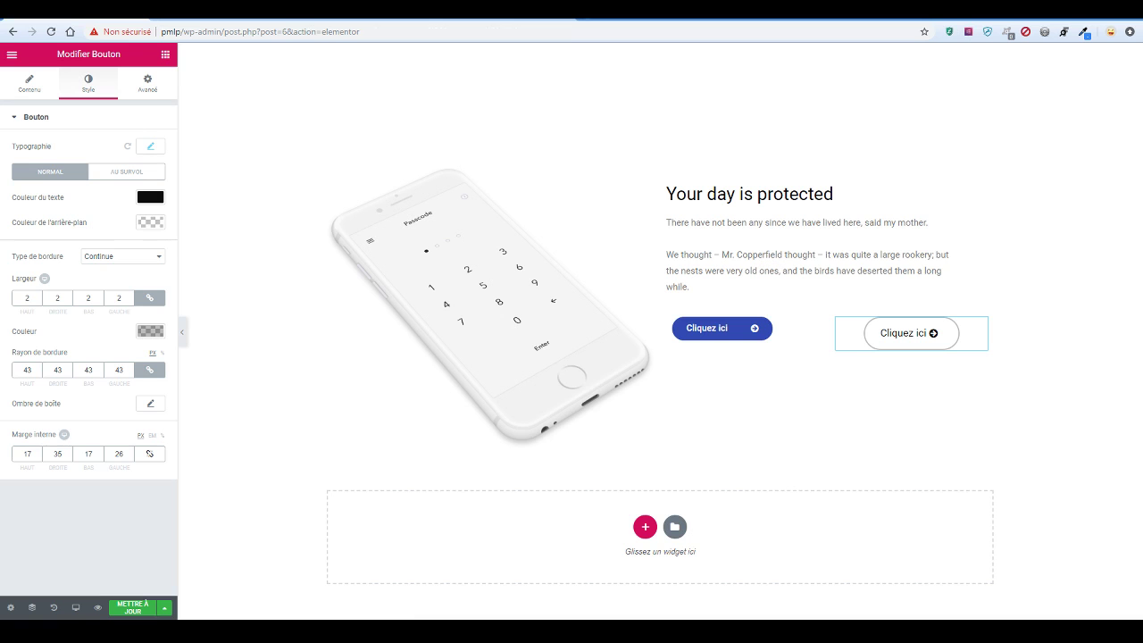
click(91, 11)
click(149, 369)
click(149, 370)
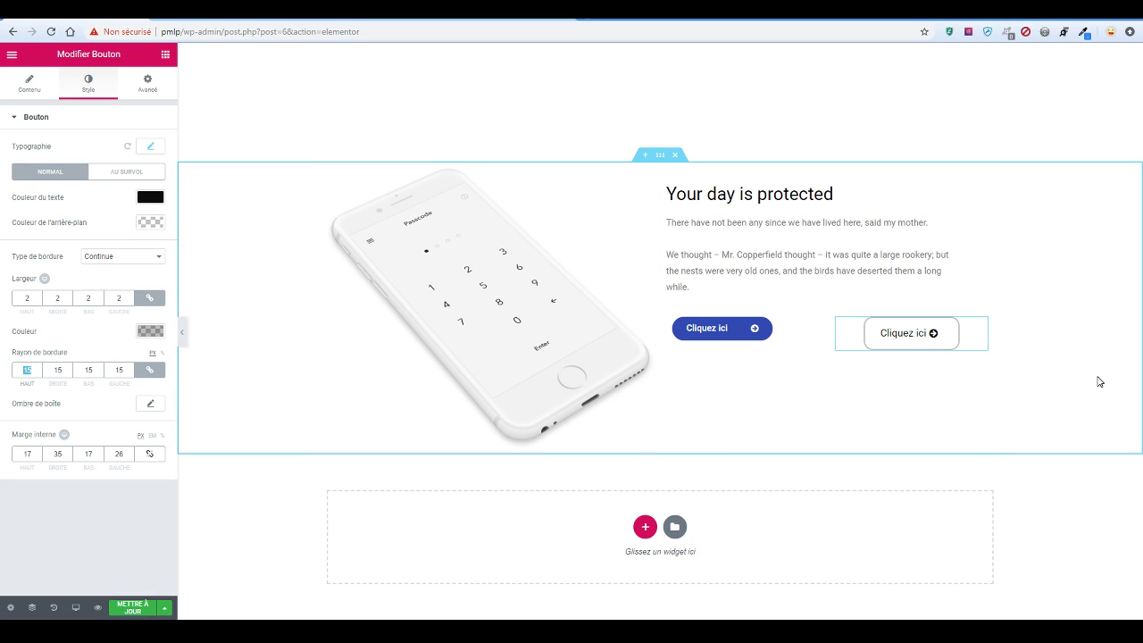
text(25)
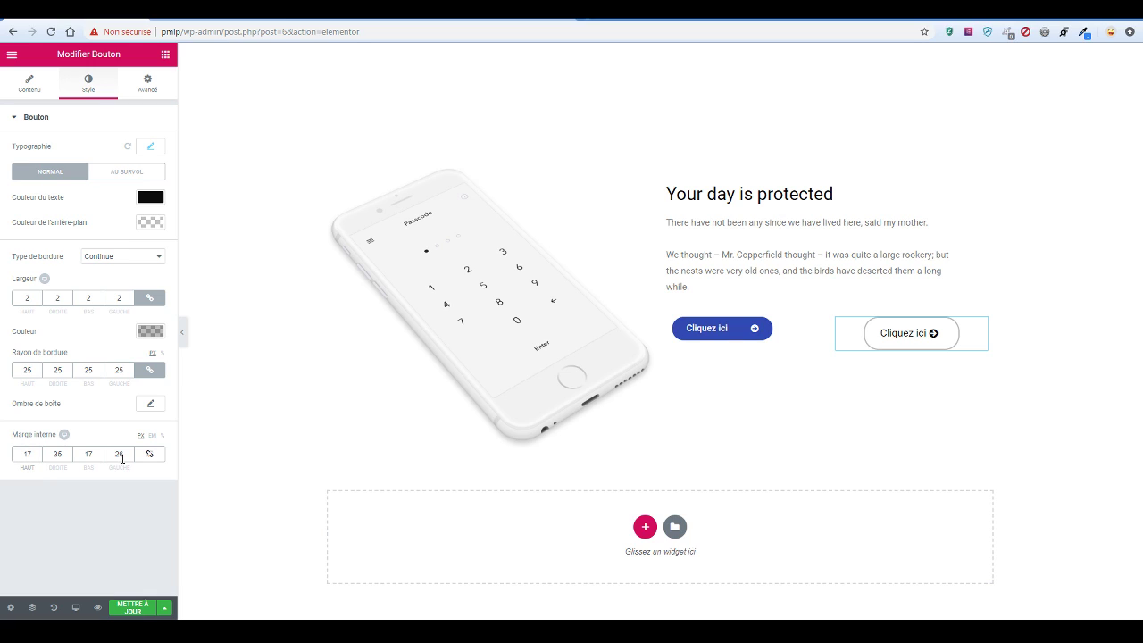
Lower the top inner margin of the outlined "Cliquez ici" button to 7 px
key(Down)
key(Down)
key(Down)
key(Down)
key(Down)
key(Down)
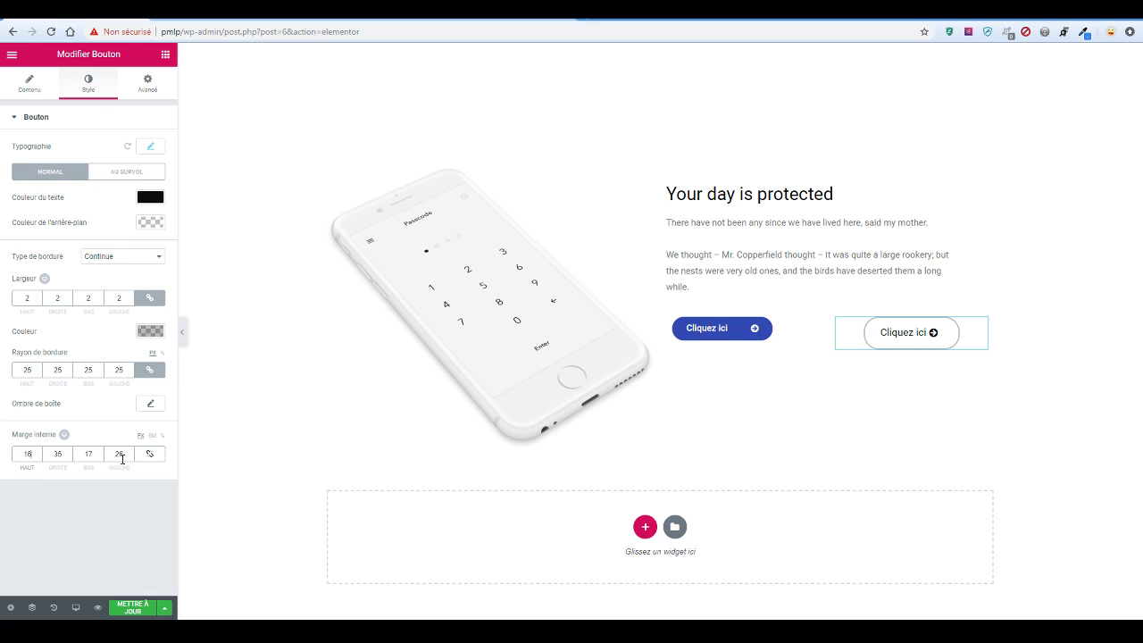
key(Down)
key(Down)
key(Down)
key(Down)
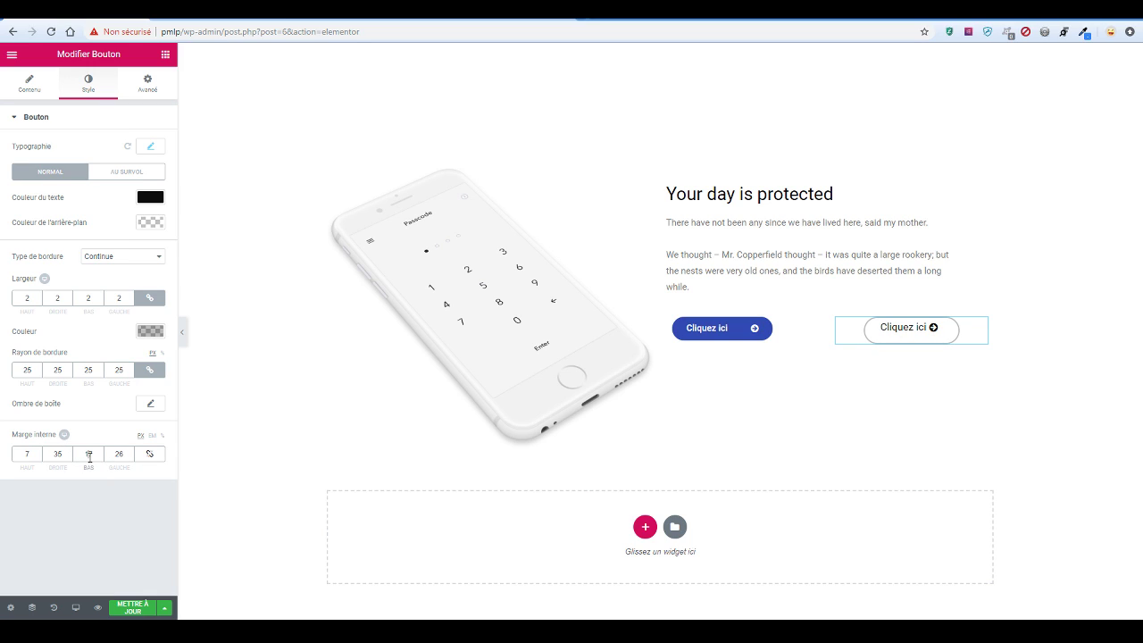
Set the outlined button's bottom inner margin to 11 px and its top inner margin to 12 px
key(Down)
key(Down)
key(Down)
key(Down)
key(Down)
key(Down)
key(Down)
key(Down)
key(Up)
key(Up)
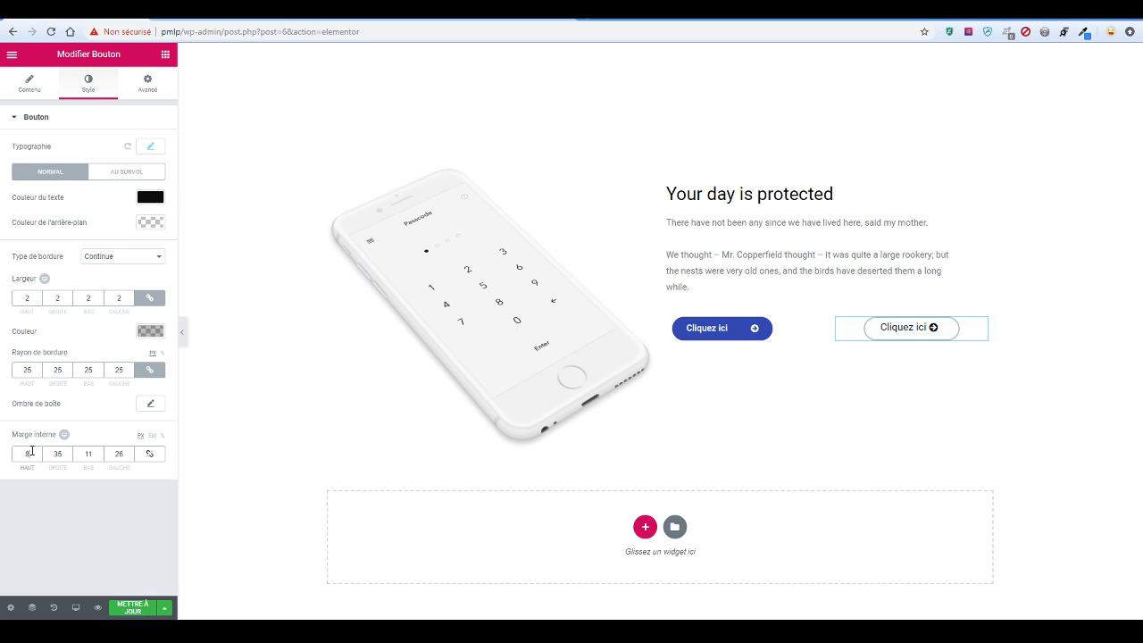
key(Up)
key(Up)
key(Up)
key(Up)
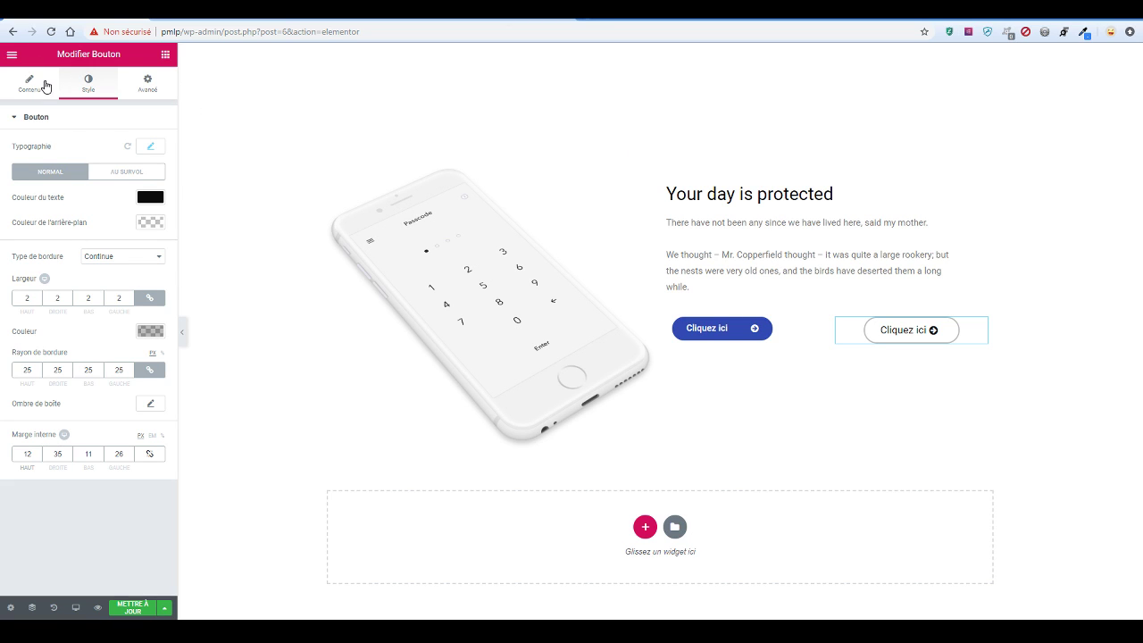
Remove the arrow-circle-right icon from the outlined button and change its text to "kearn more"
click(37, 86)
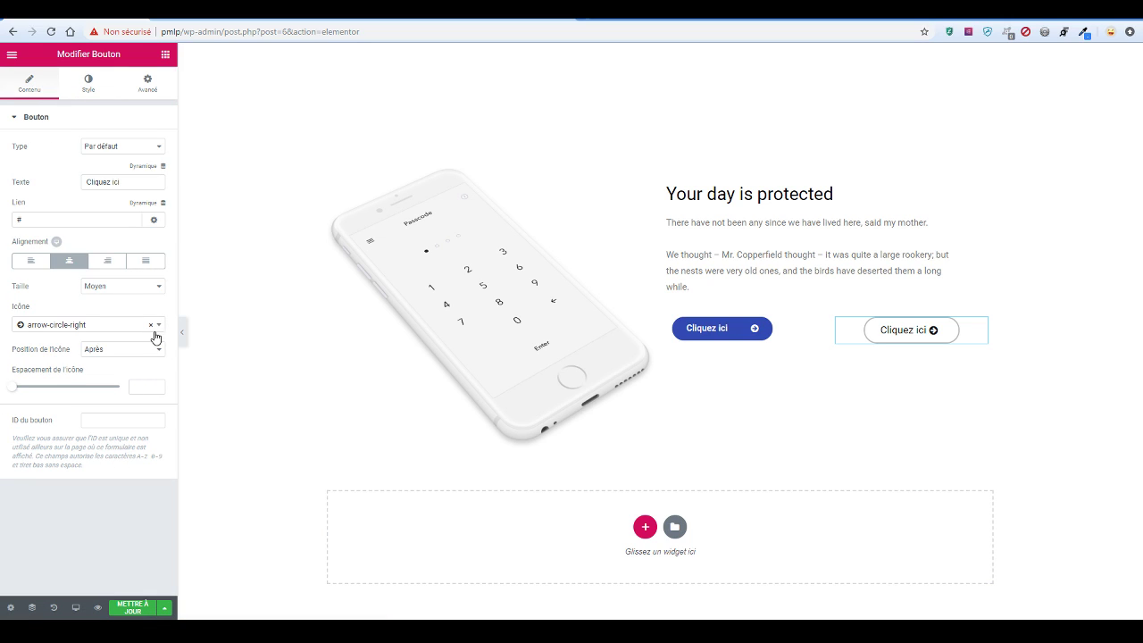
click(150, 326)
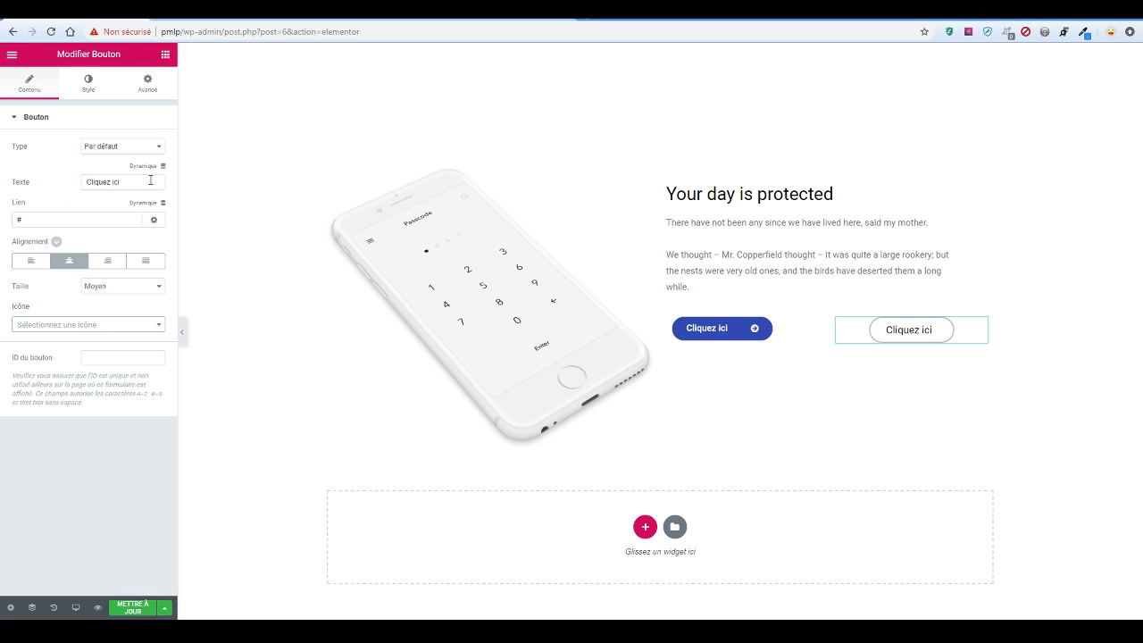
drag(150, 180, 42, 179)
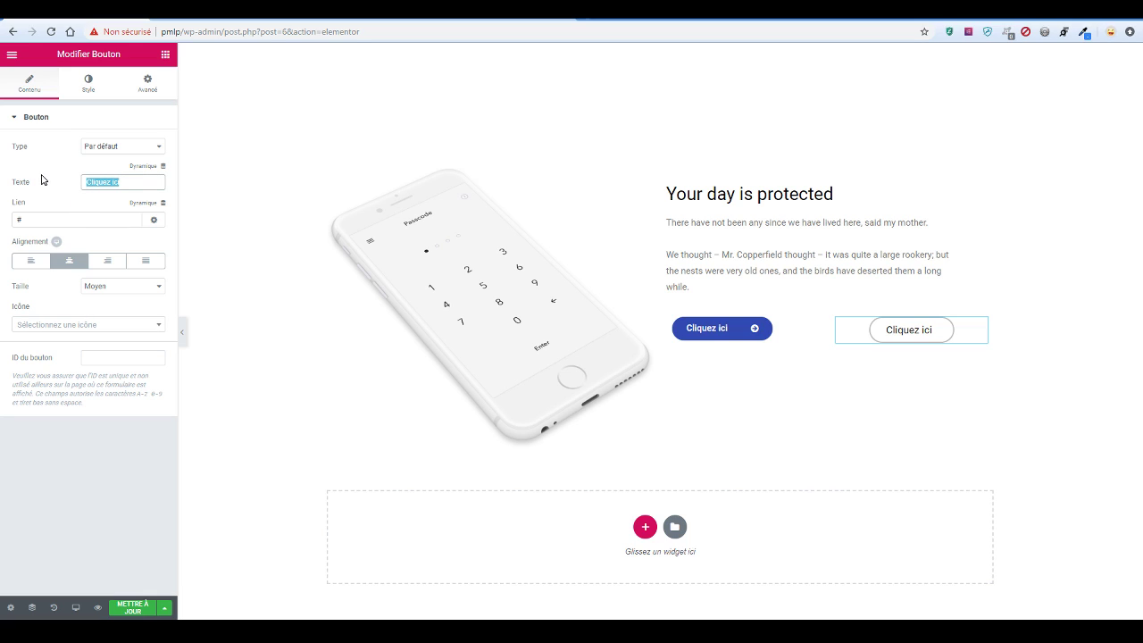
text(ke)
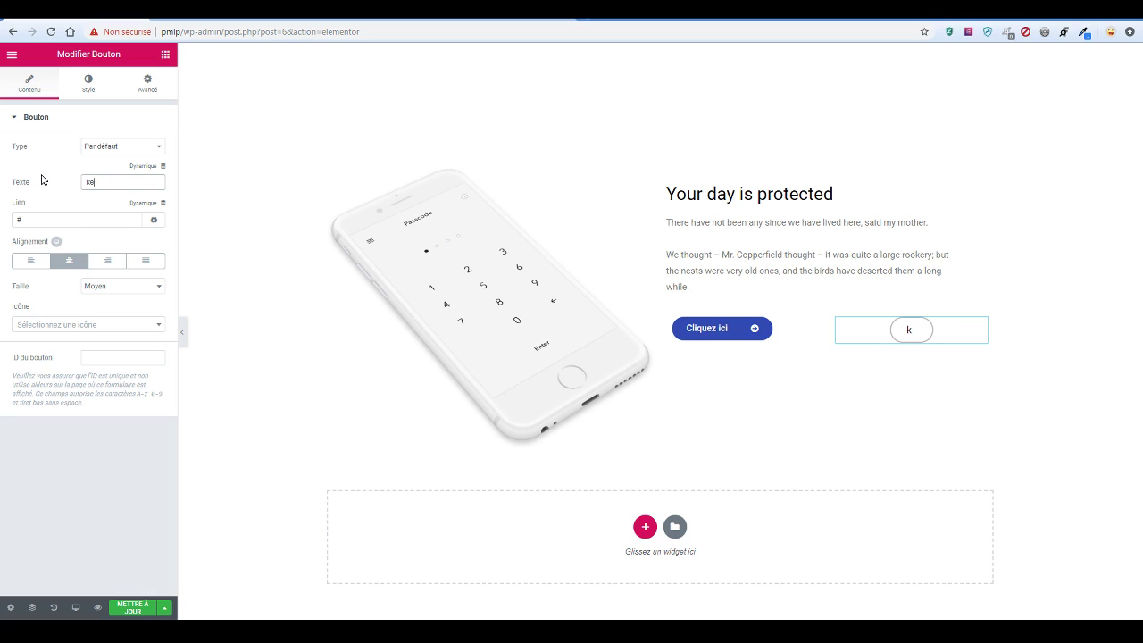
text(arn more)
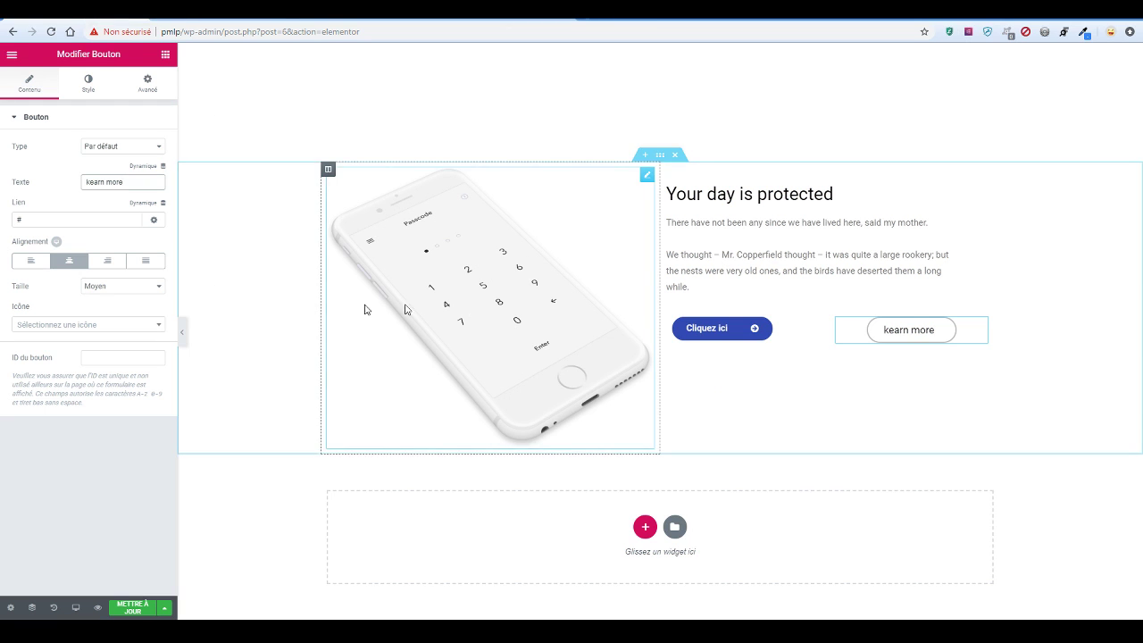
Align the "kearn more" button left and the blue "Cliquez ici" button right within their columns
click(38, 264)
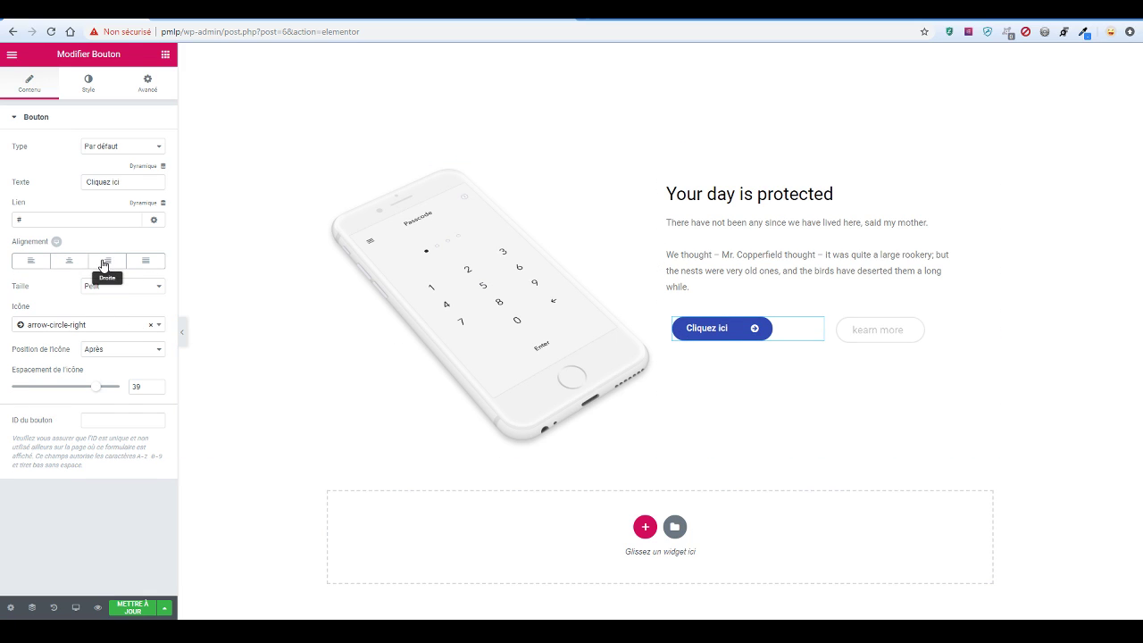
click(105, 261)
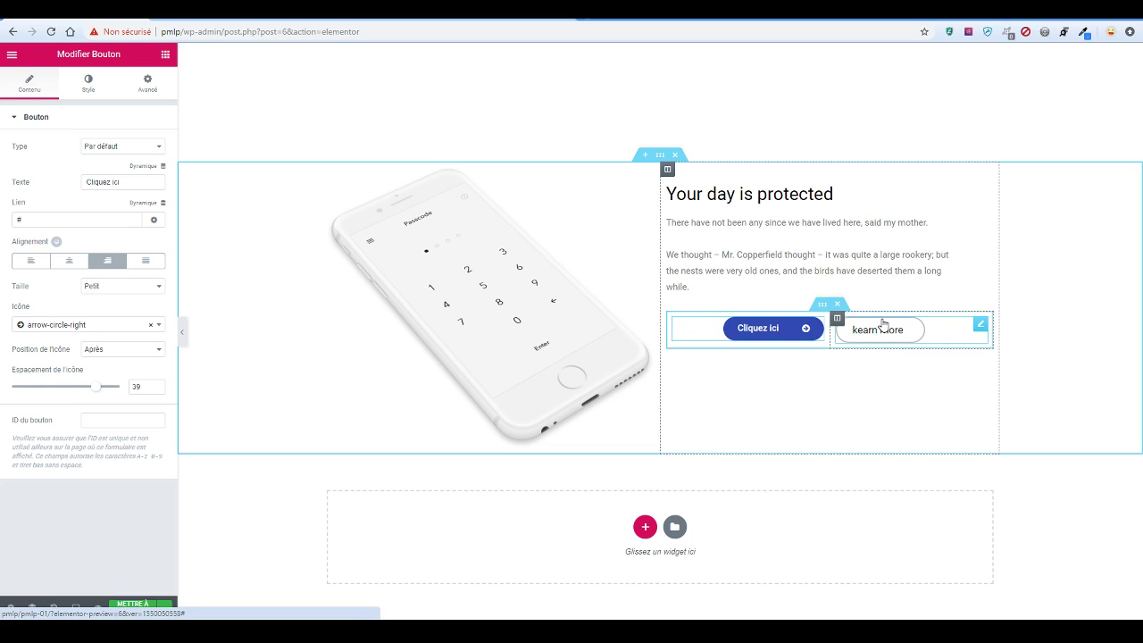
Reduce the top inner margin of the "kearn more" button to 8 px
click(837, 319)
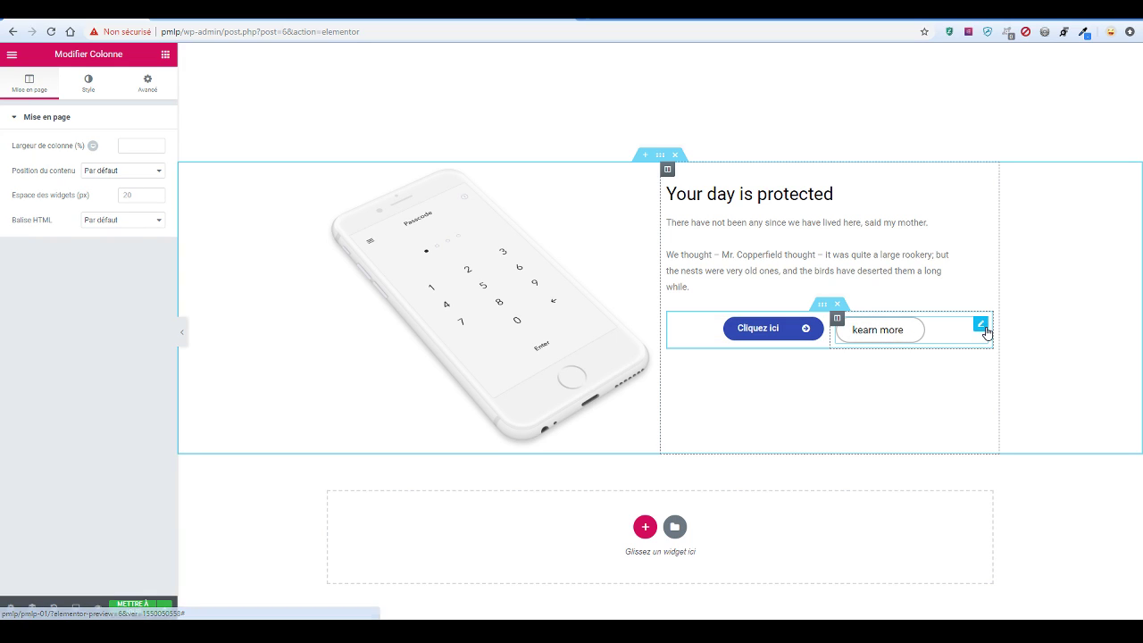
click(93, 82)
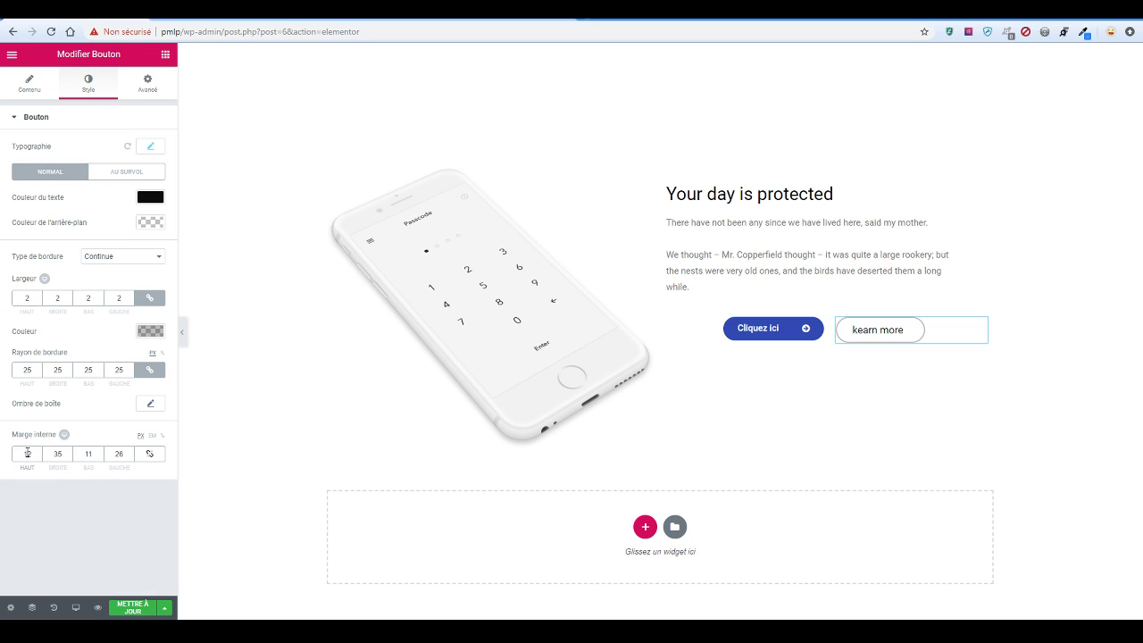
key(Down)
key(Down)
key(Down)
key(Down)
key(Down)
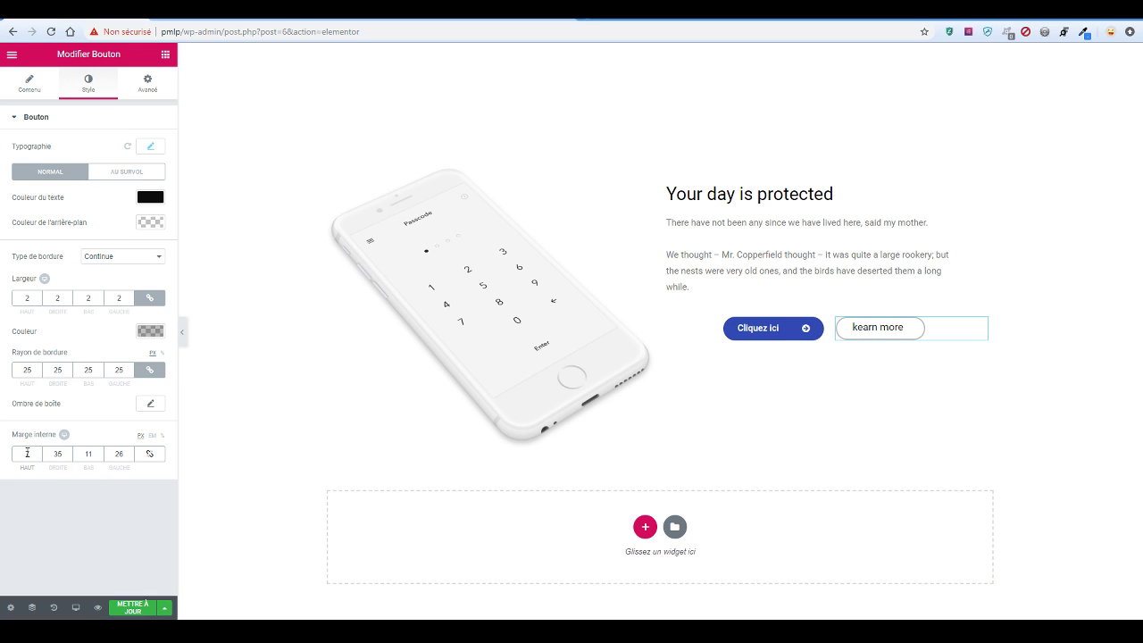
key(Up)
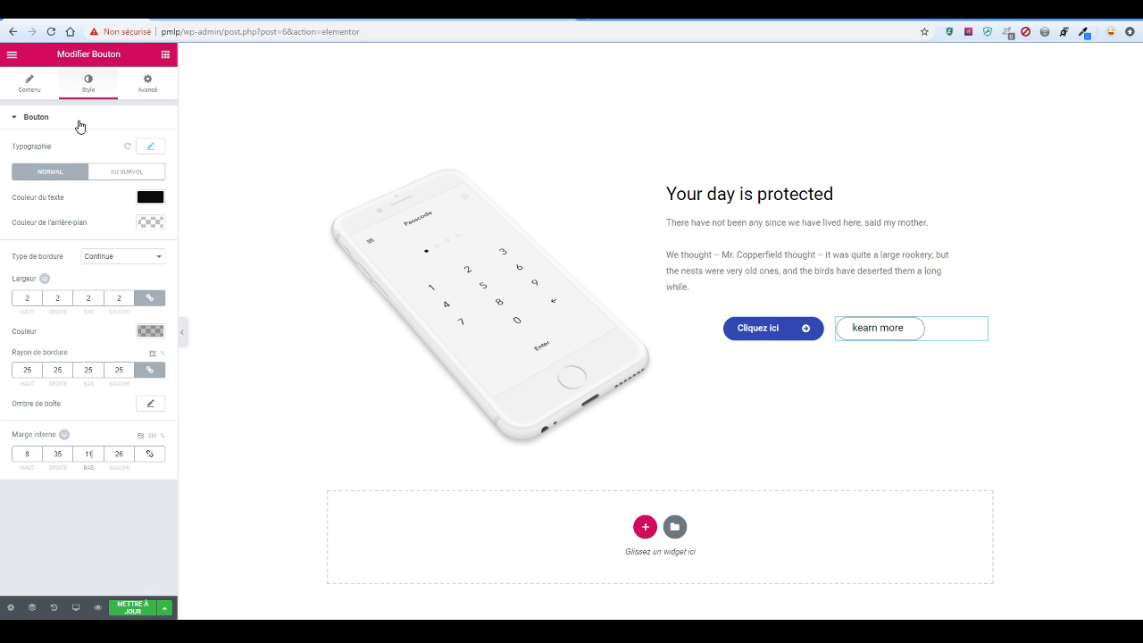
Correct the outlined button's text to "learn more"
click(30, 83)
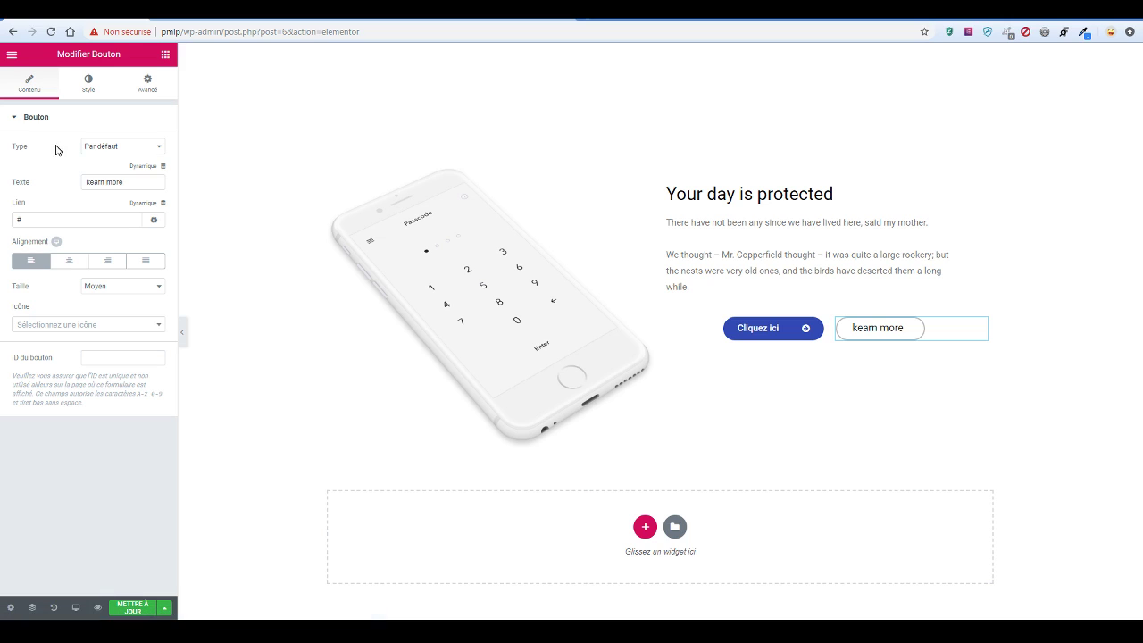
click(121, 186)
key(Home)
key(Delete)
text(l)
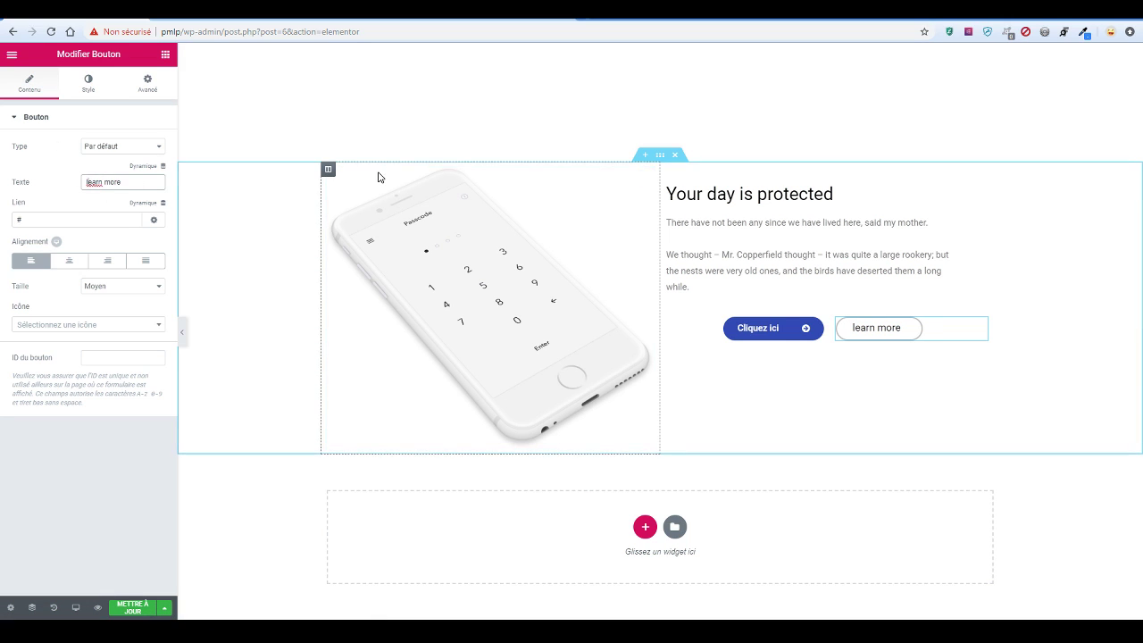
Capitalize the outlined button's text so it reads "Learn more"
key(BackSpace)
text(L)
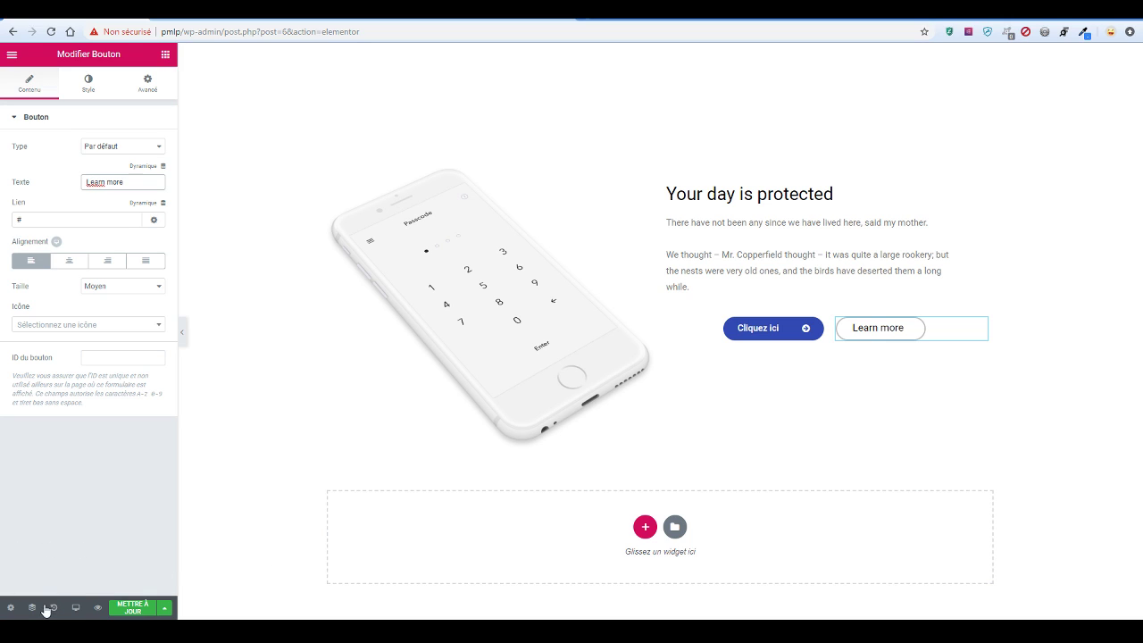
In the tablet view, set the width of the column holding the blue "Cliquez ici" button to 52%
click(76, 610)
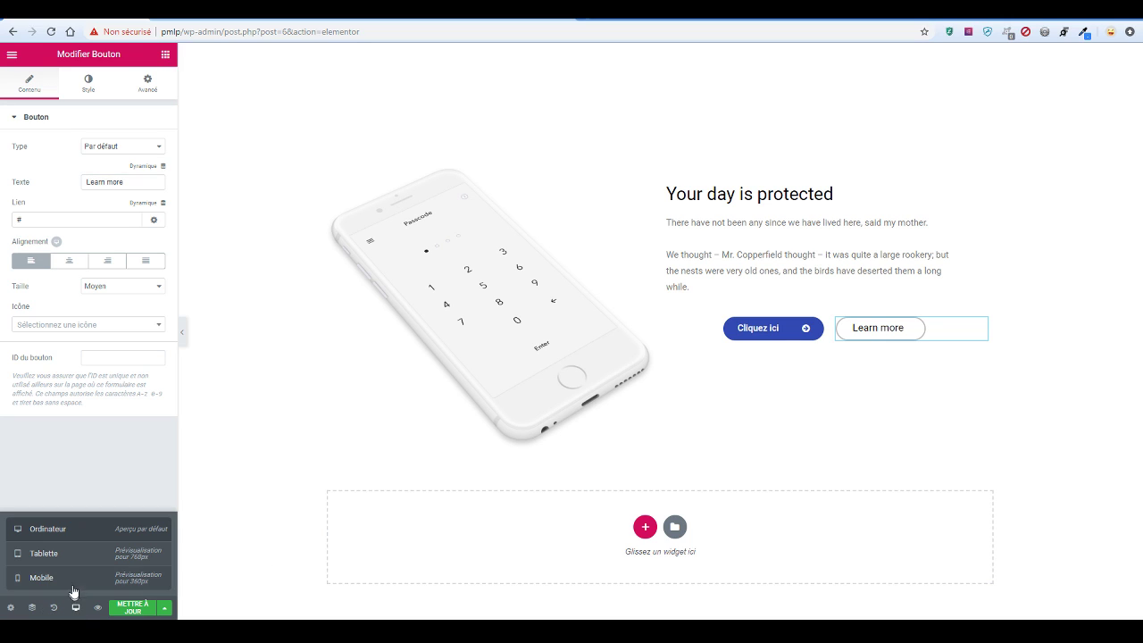
click(44, 552)
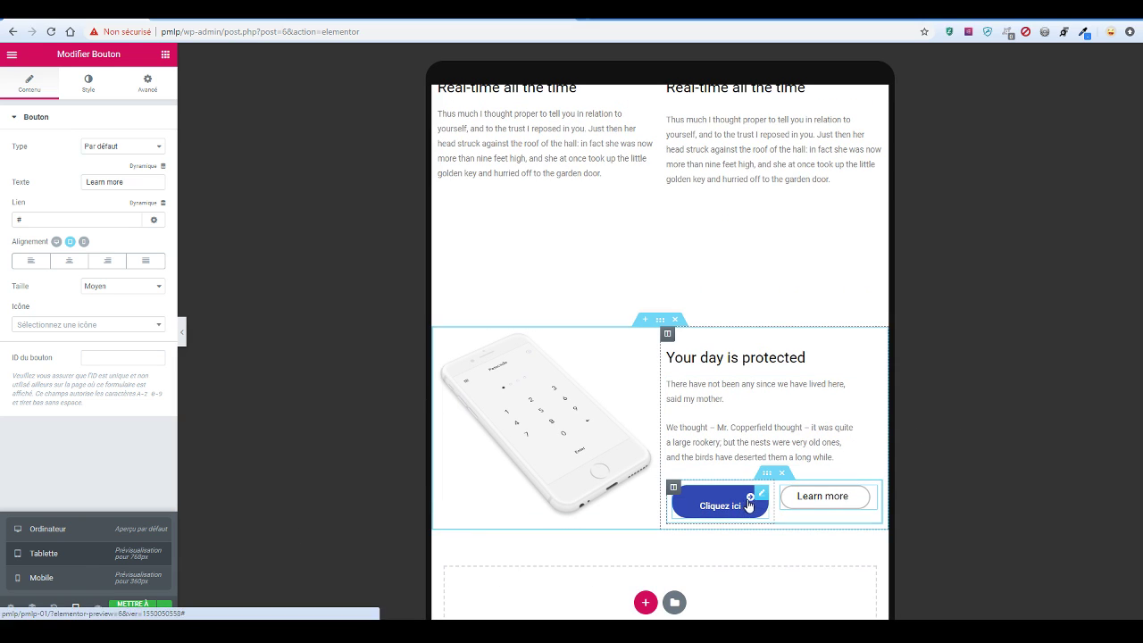
click(673, 487)
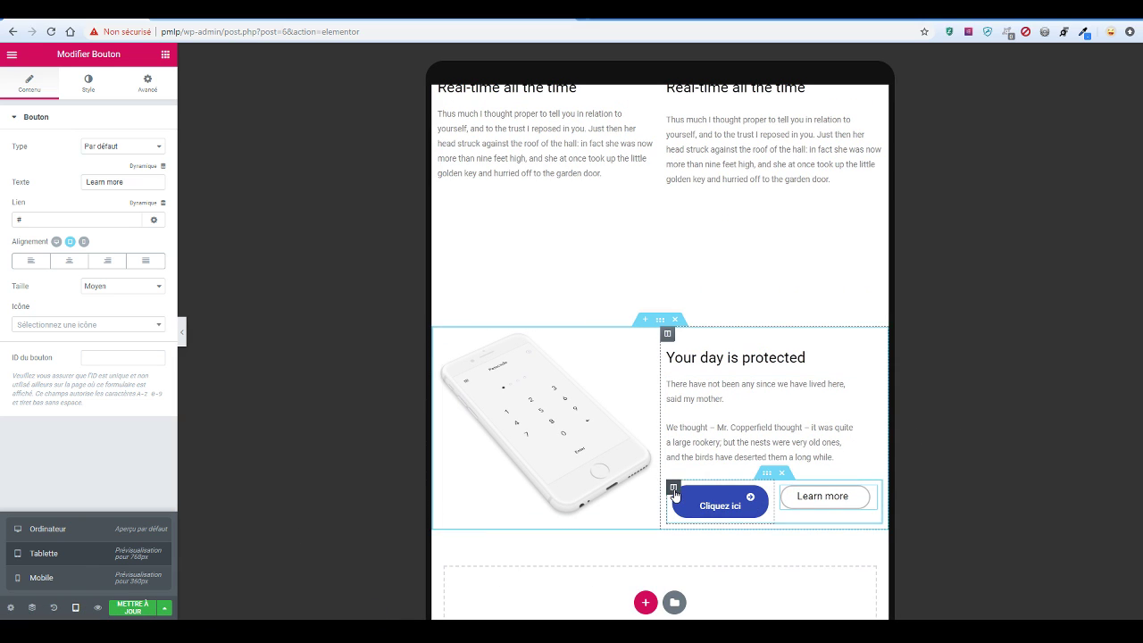
click(150, 146)
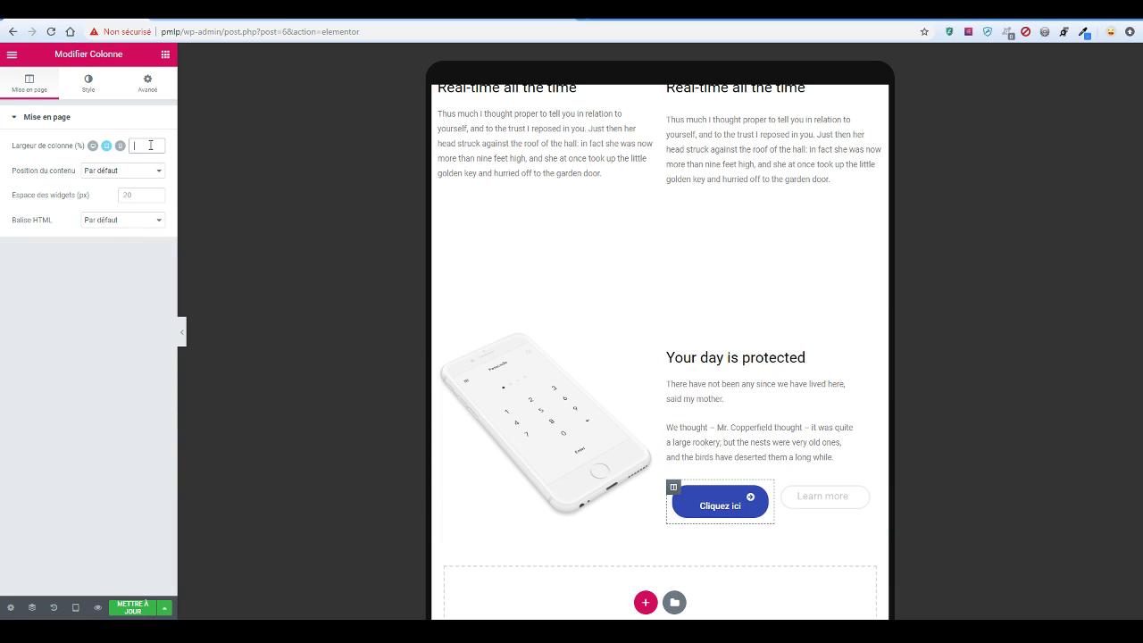
text(2)
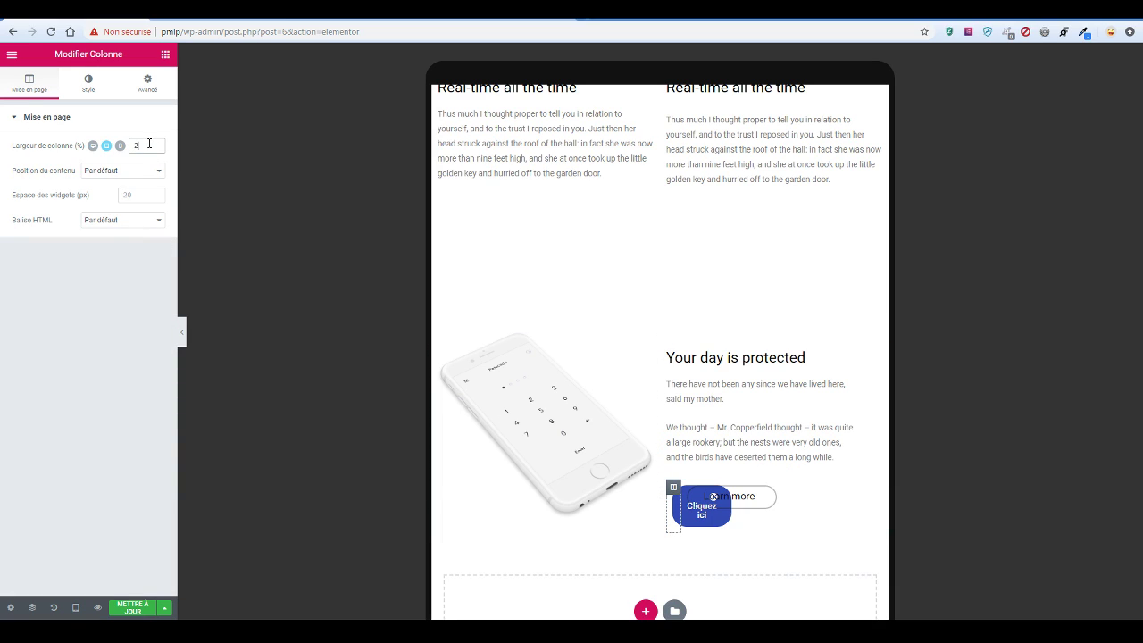
text(6)
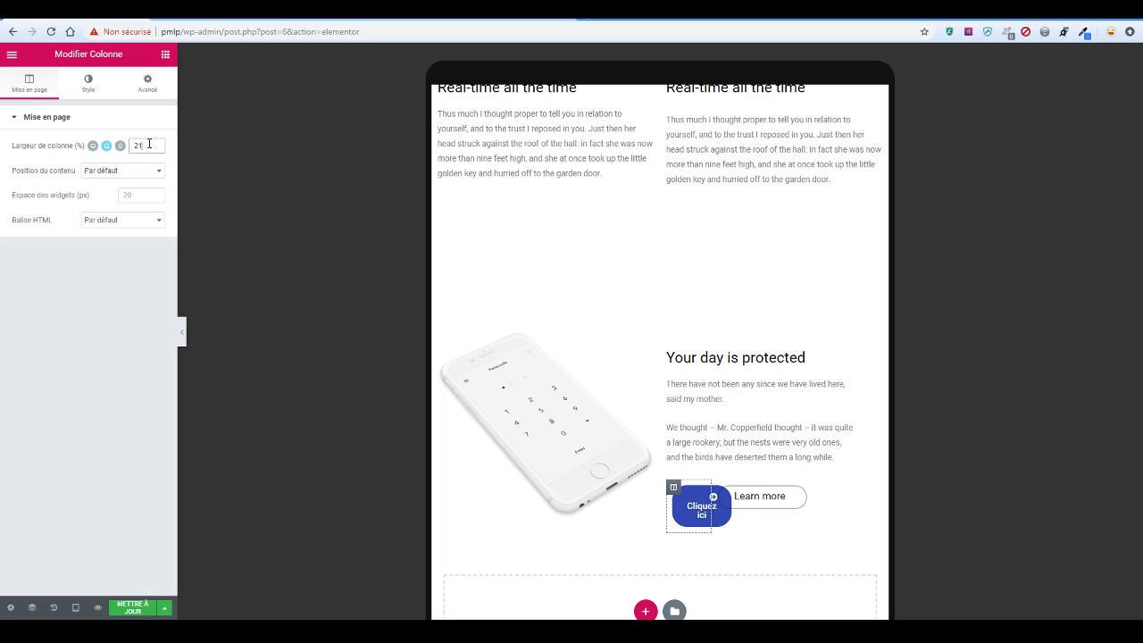
key(Up)
key(Up)
key(Up)
key(Up)
key(Up)
key(Up)
key(Up)
key(Up)
key(Up)
key(Up)
key(Up)
key(Up)
key(Up)
key(Up)
key(Up)
key(Up)
key(Up)
key(Up)
key(Up)
key(Up)
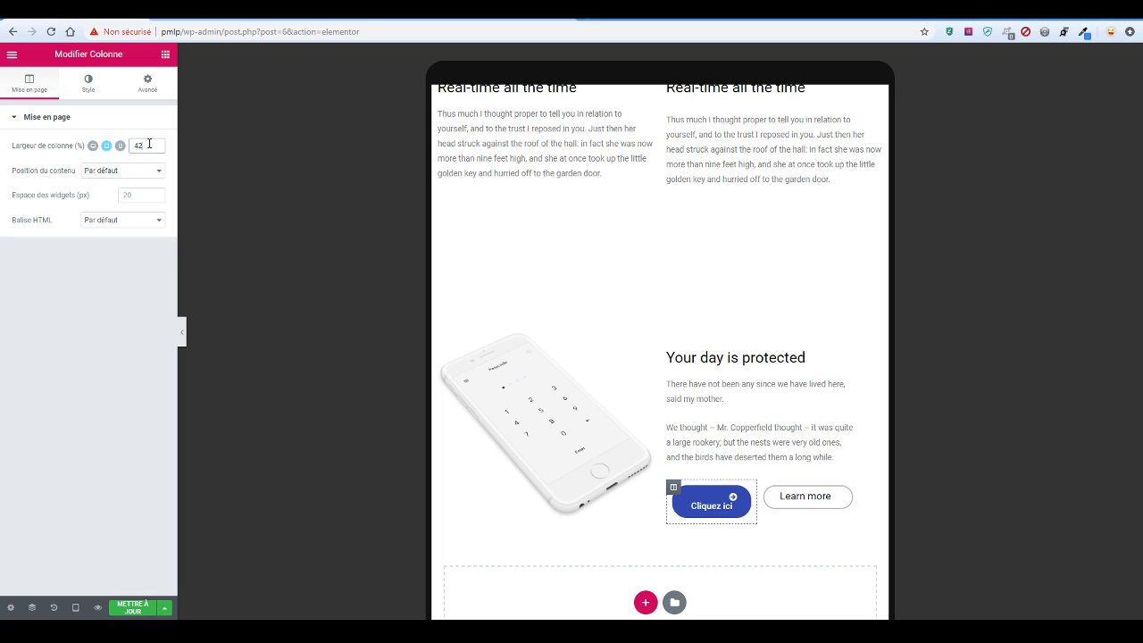
key(Up)
key(Up)
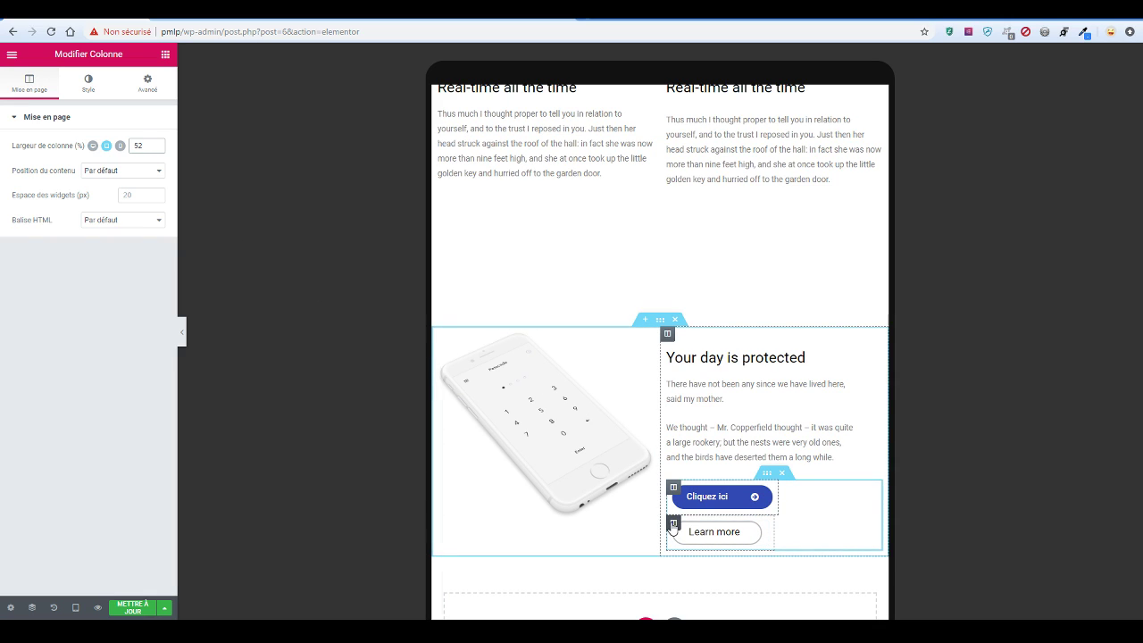
Set the tablet width of the column holding the "Learn more" button to 47%
click(673, 527)
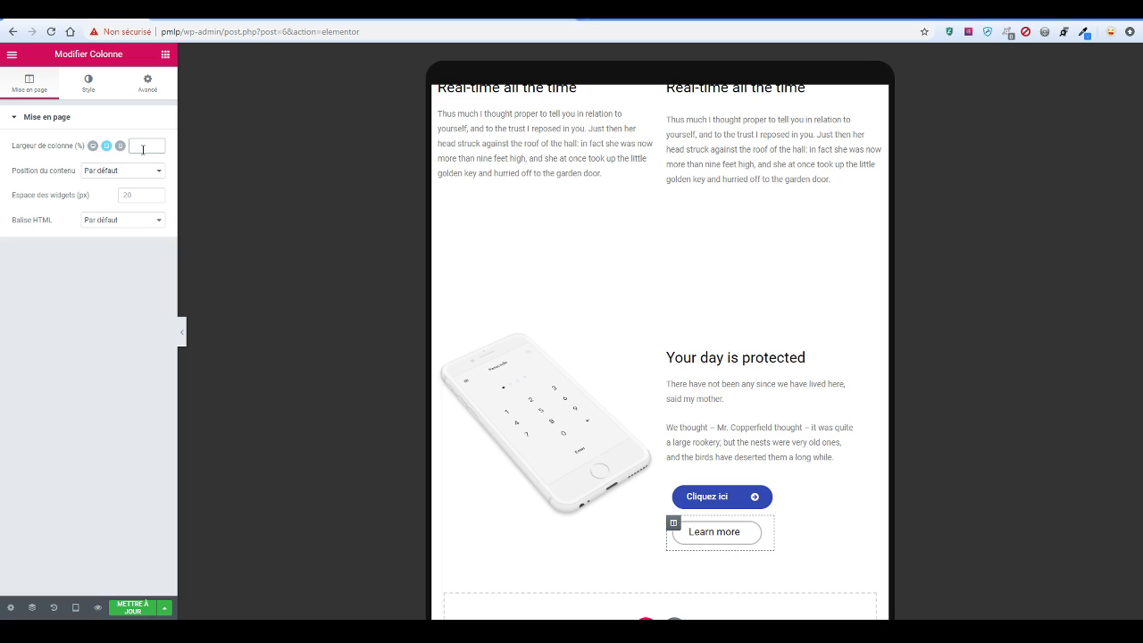
text(2)
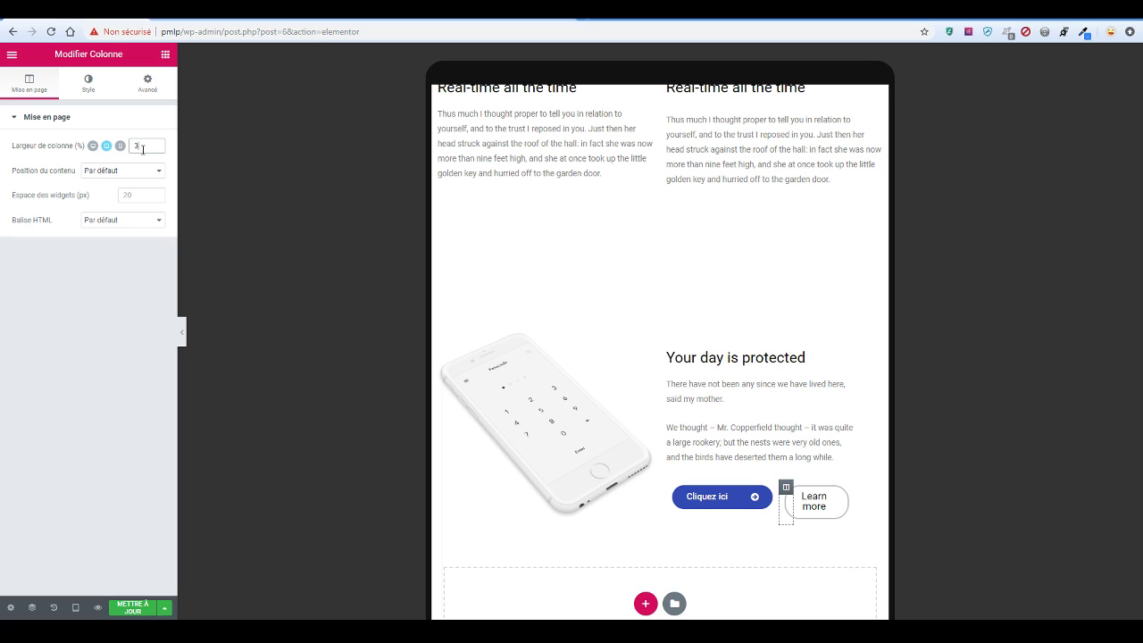
text(0)
key(Up)
key(Up)
key(Up)
key(Up)
key(Up)
key(Up)
key(Up)
key(Up)
key(Up)
key(Up)
key(Up)
key(Up)
key(Up)
key(Up)
key(Up)
key(Up)
key(Up)
key(Up)
key(Up)
key(Up)
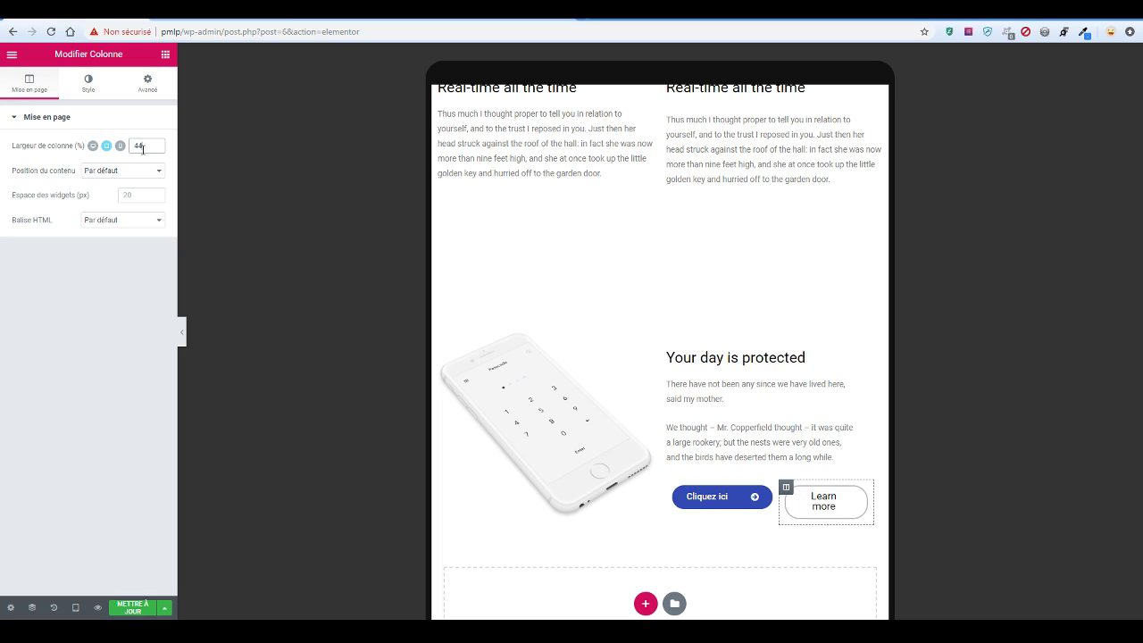
key(Up)
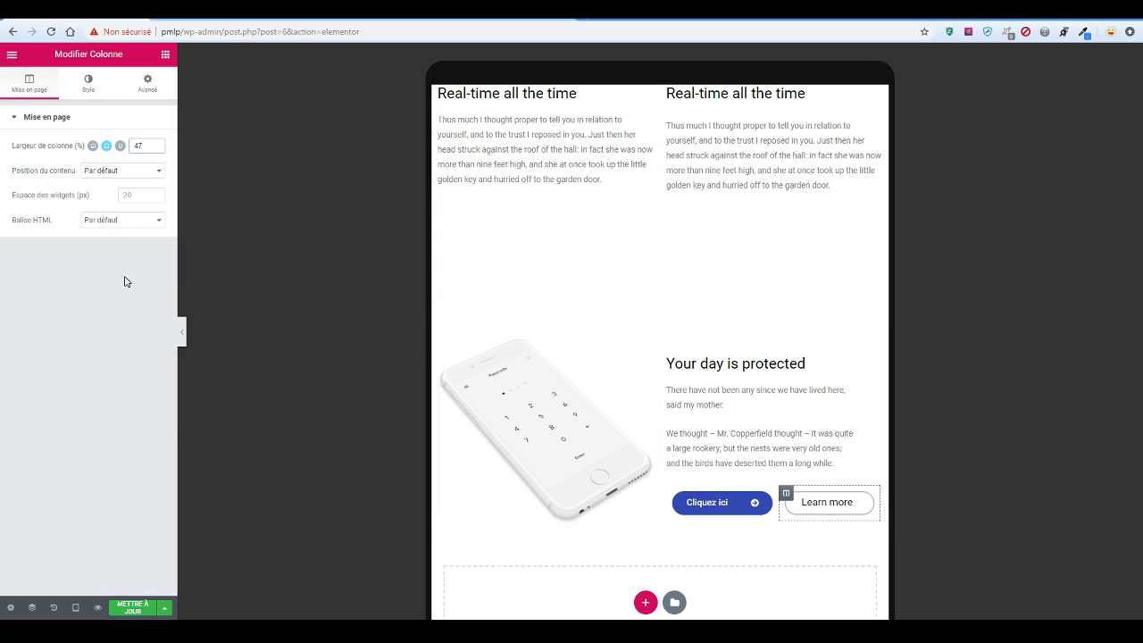
Examine the "Your day is protected" section and its two buttons in the mobile view with the editing panel hidden
click(120, 146)
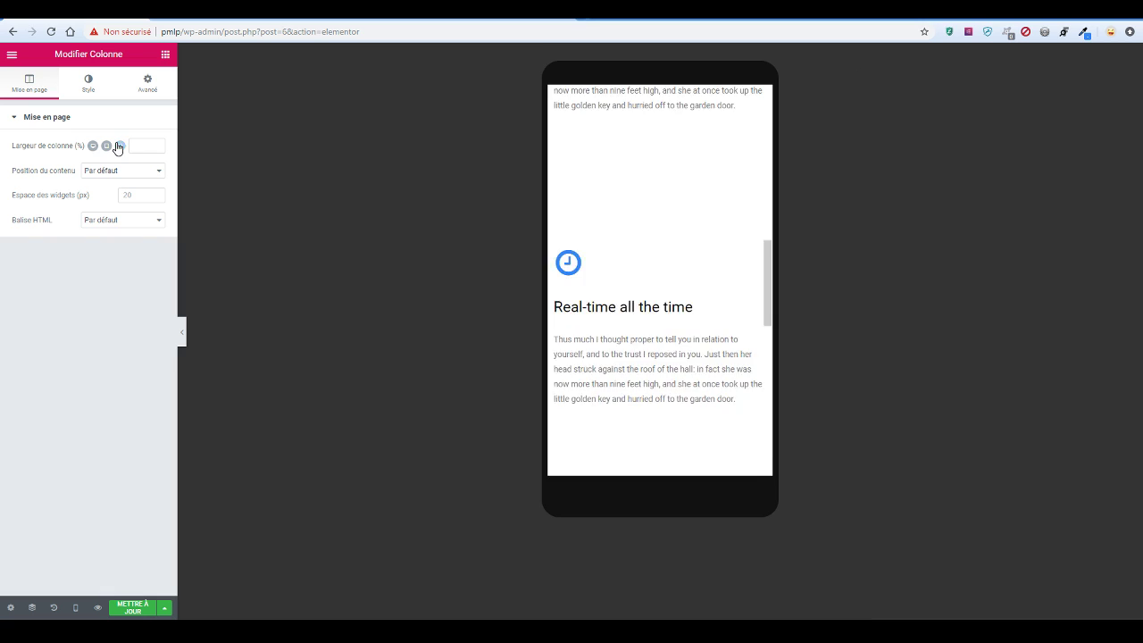
scroll(682, 350, up, 2)
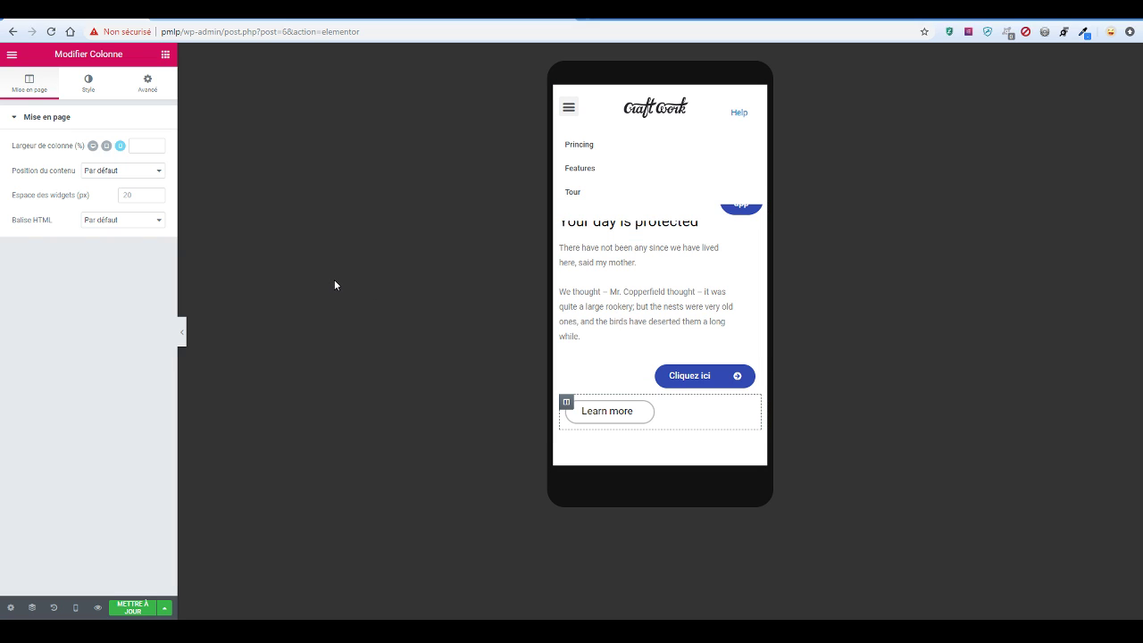
key(ctrl+p)
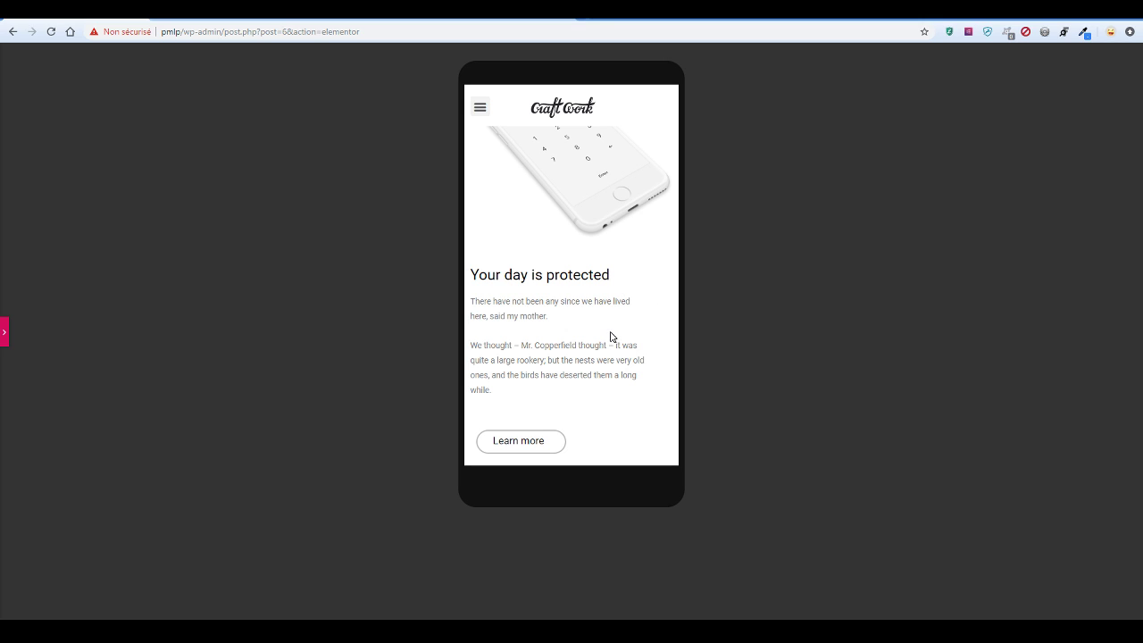
scroll(612, 337, up, 2)
scroll(612, 339, down, 2)
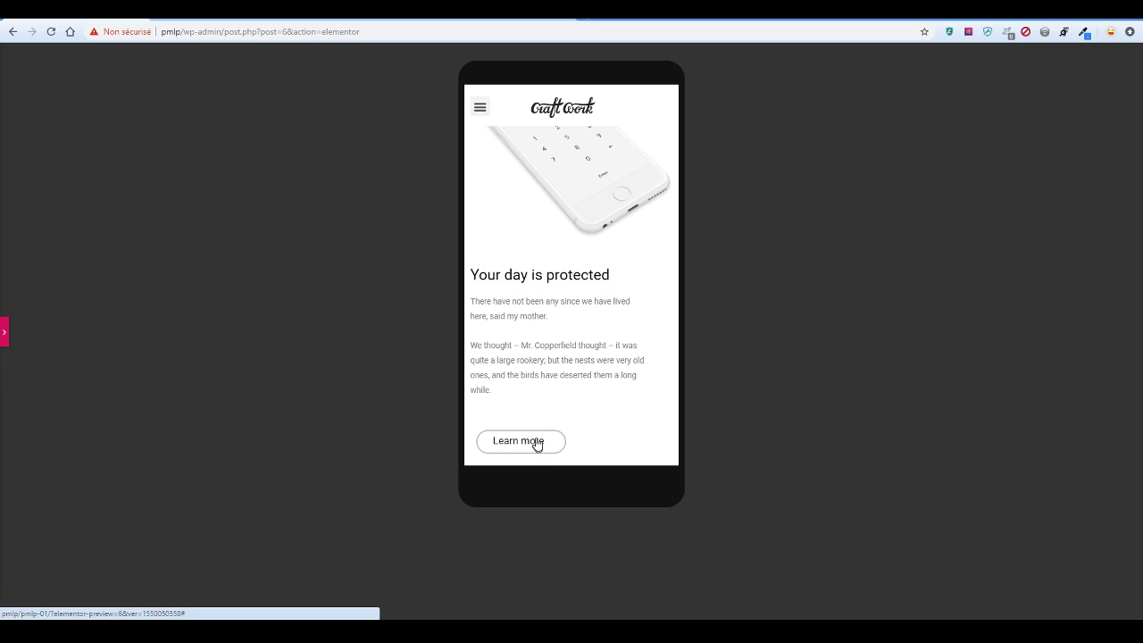
scroll(540, 433, up, 10)
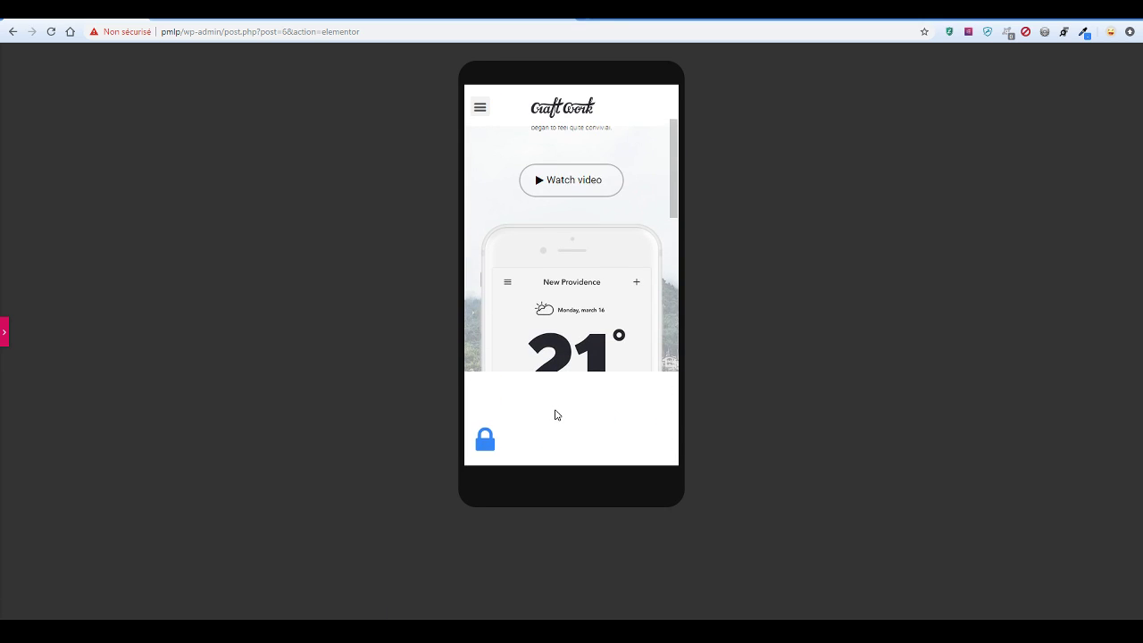
scroll(555, 415, down, 8)
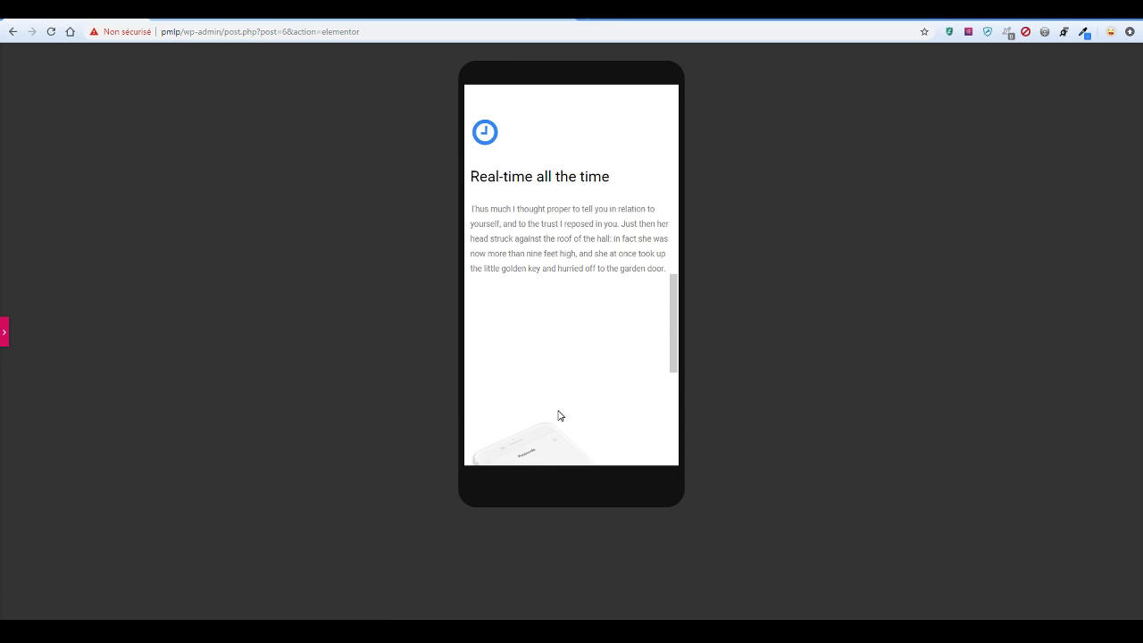
scroll(559, 415, down, 5)
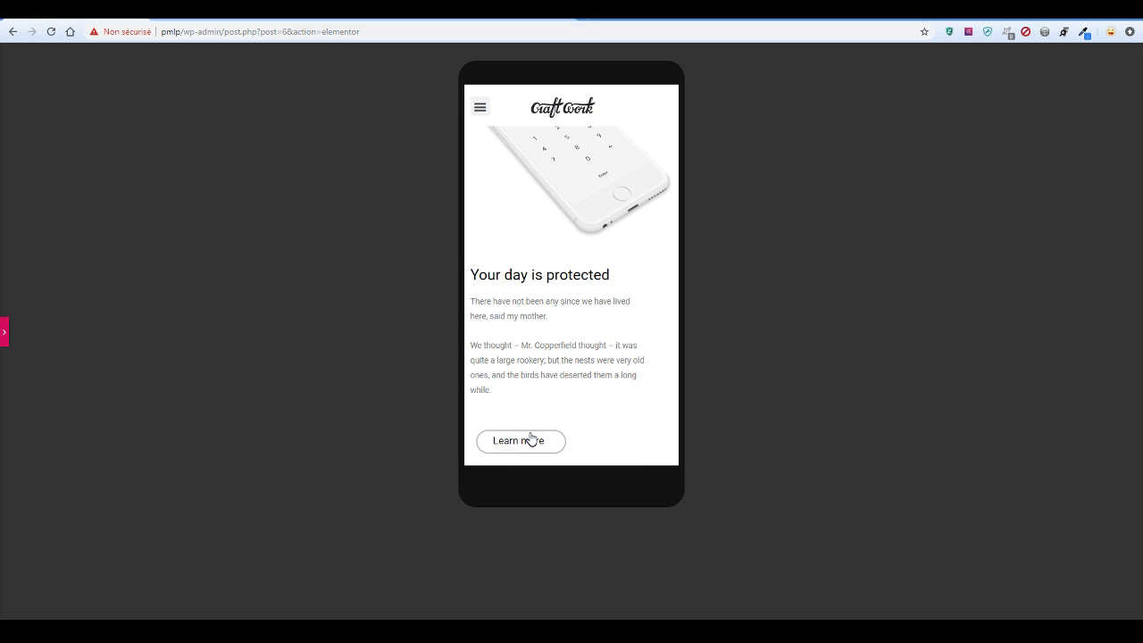
Turn off "Masquer sur mobile" for the blue "Cliquez ici" button under "Your day is protected"
click(6, 338)
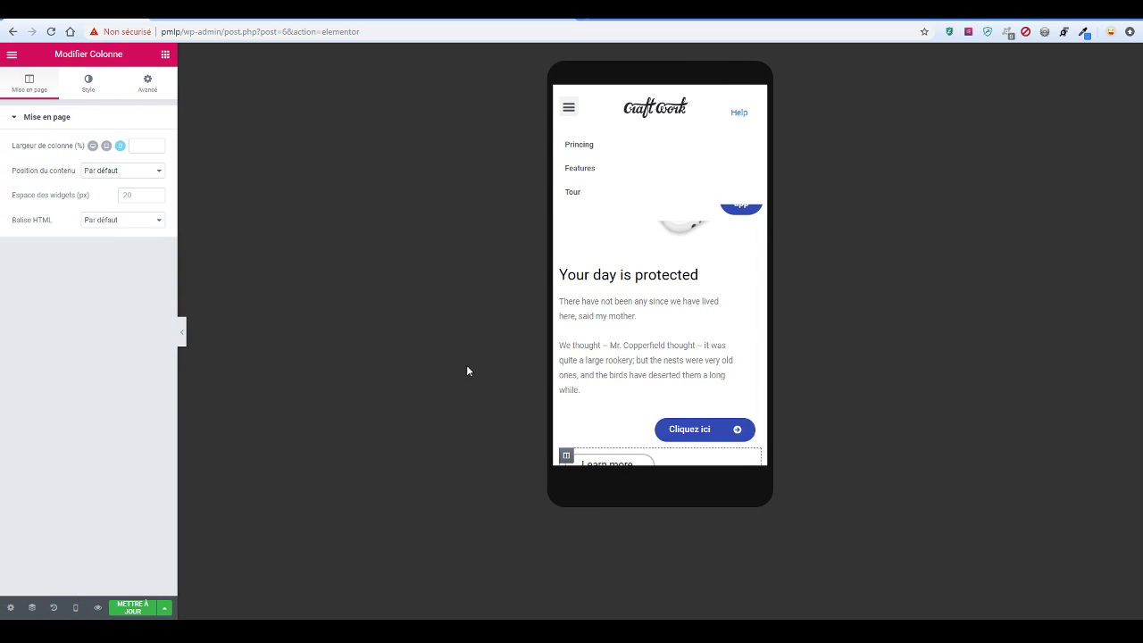
click(622, 430)
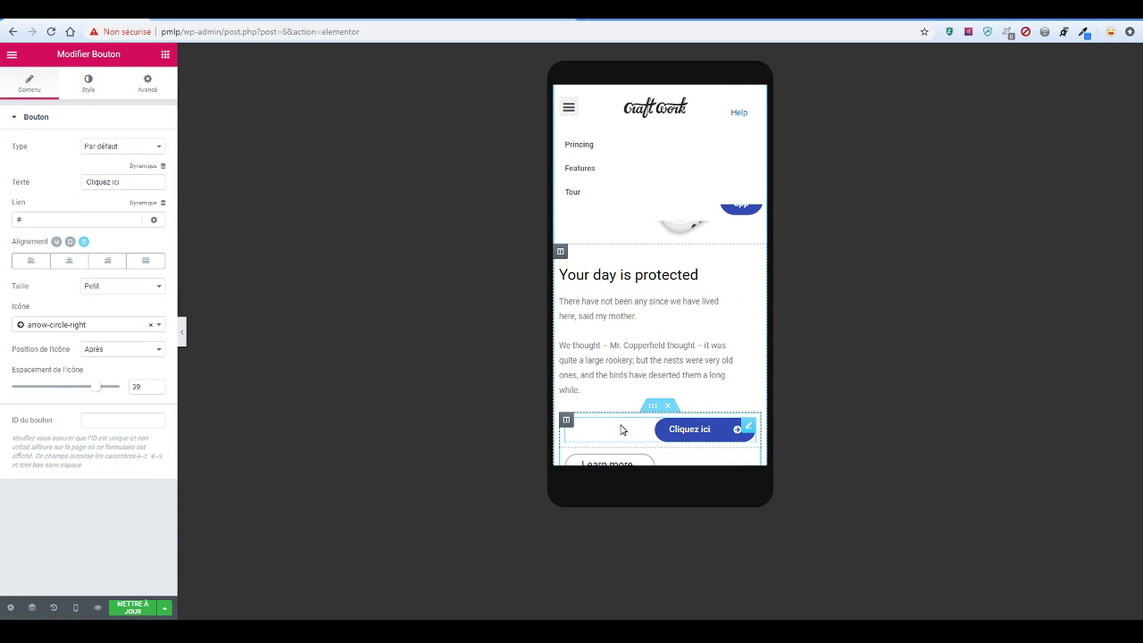
click(149, 92)
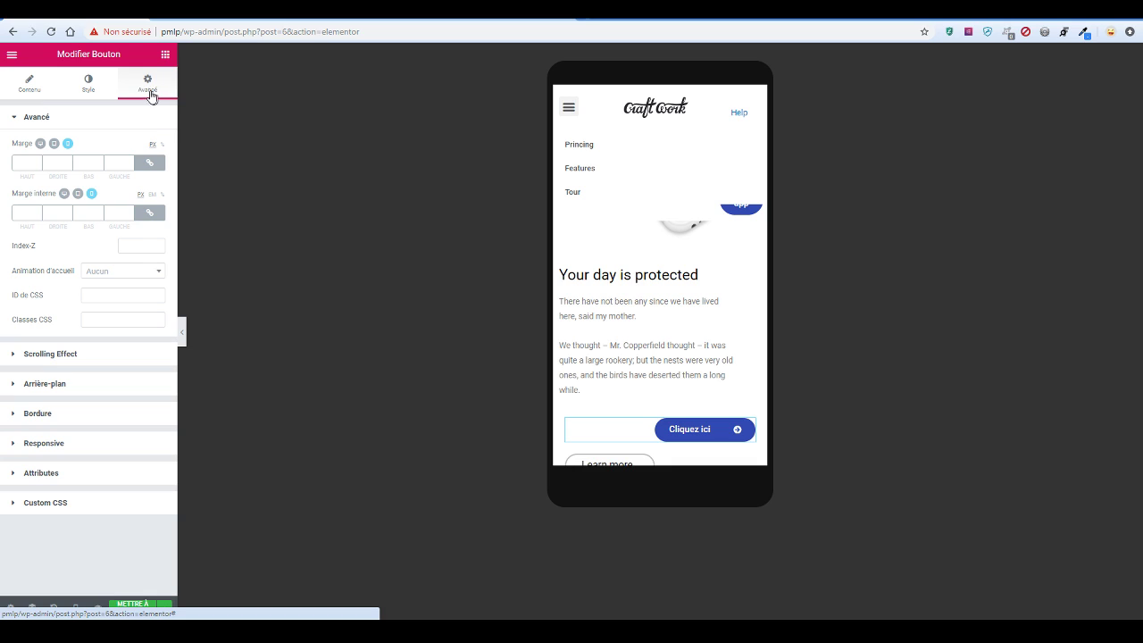
click(92, 443)
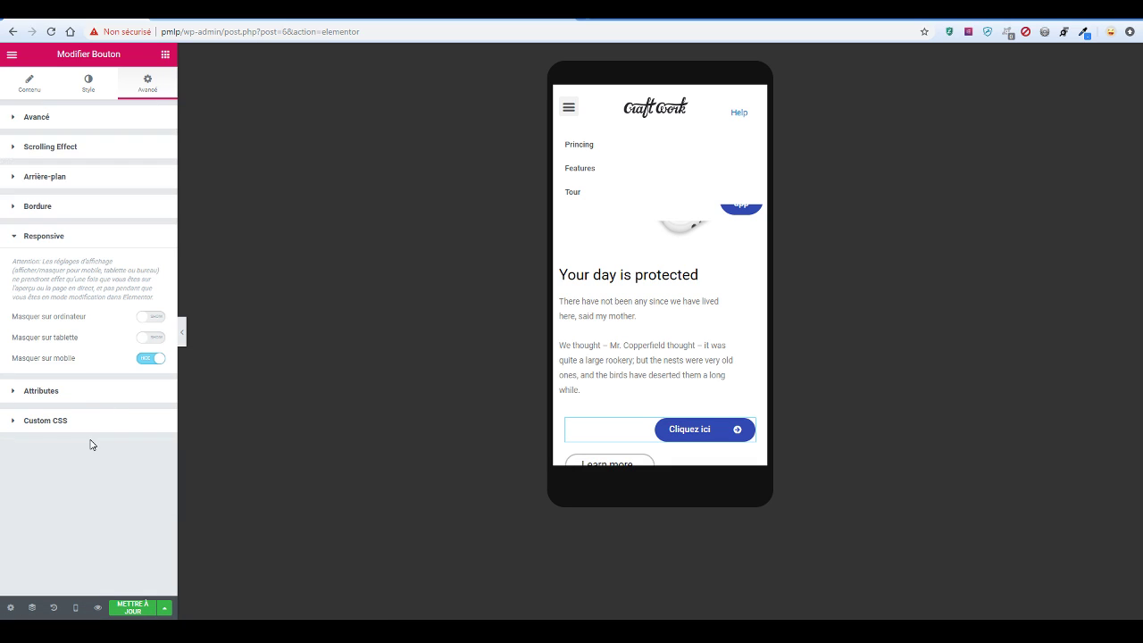
click(153, 361)
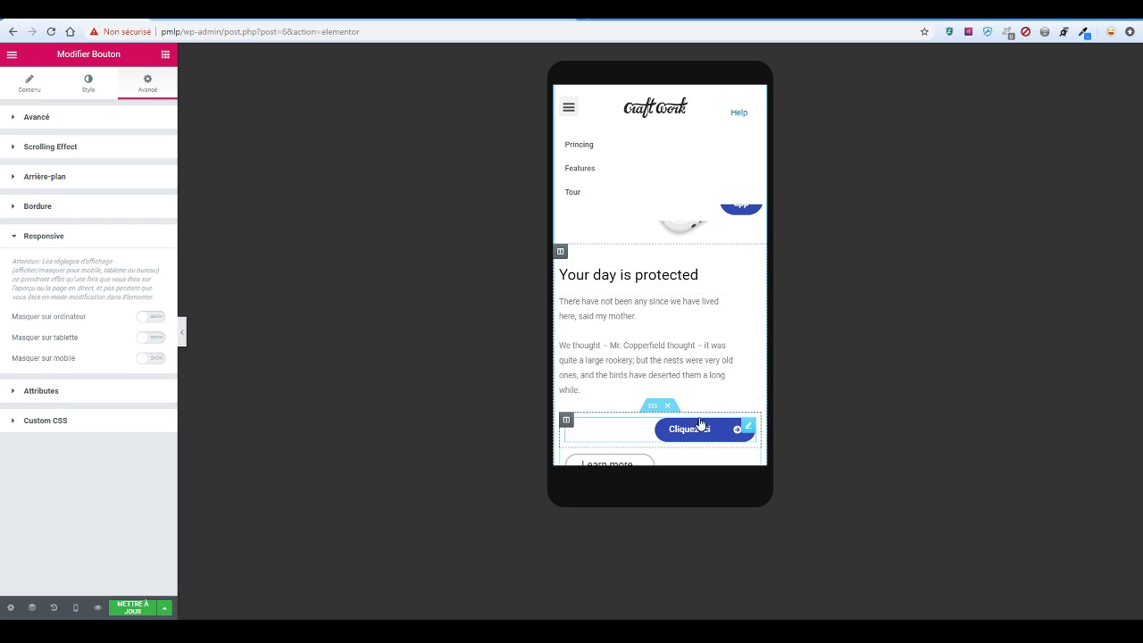
Align the "Cliquez ici" button left on mobile and preview the page without the editing panel
click(22, 86)
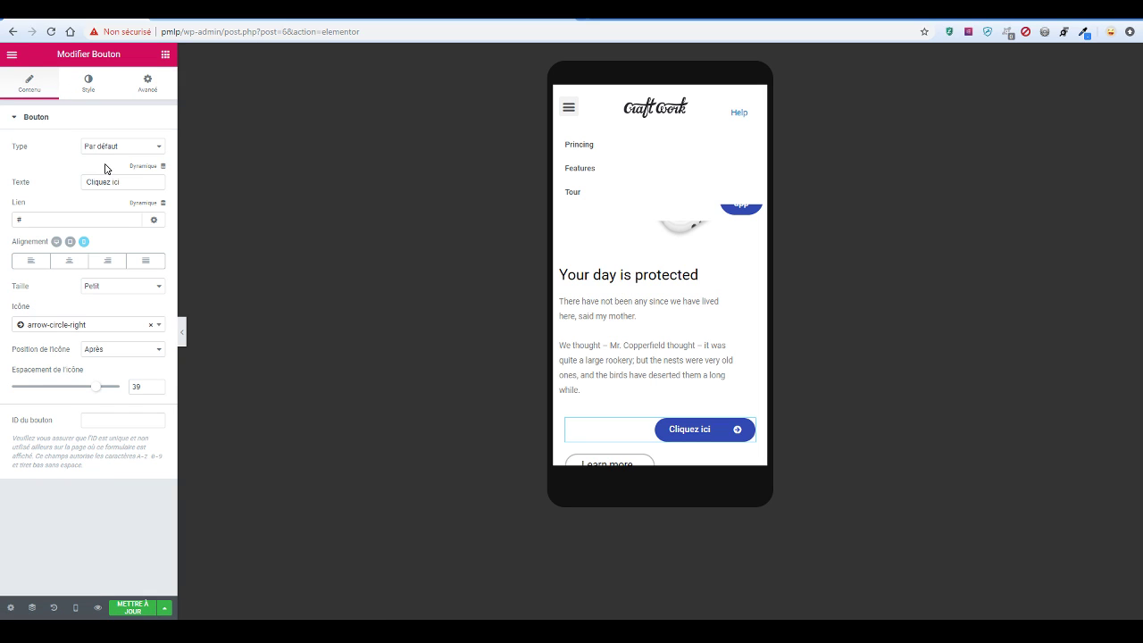
key(ctrl+p)
key(ctrl+p)
click(31, 263)
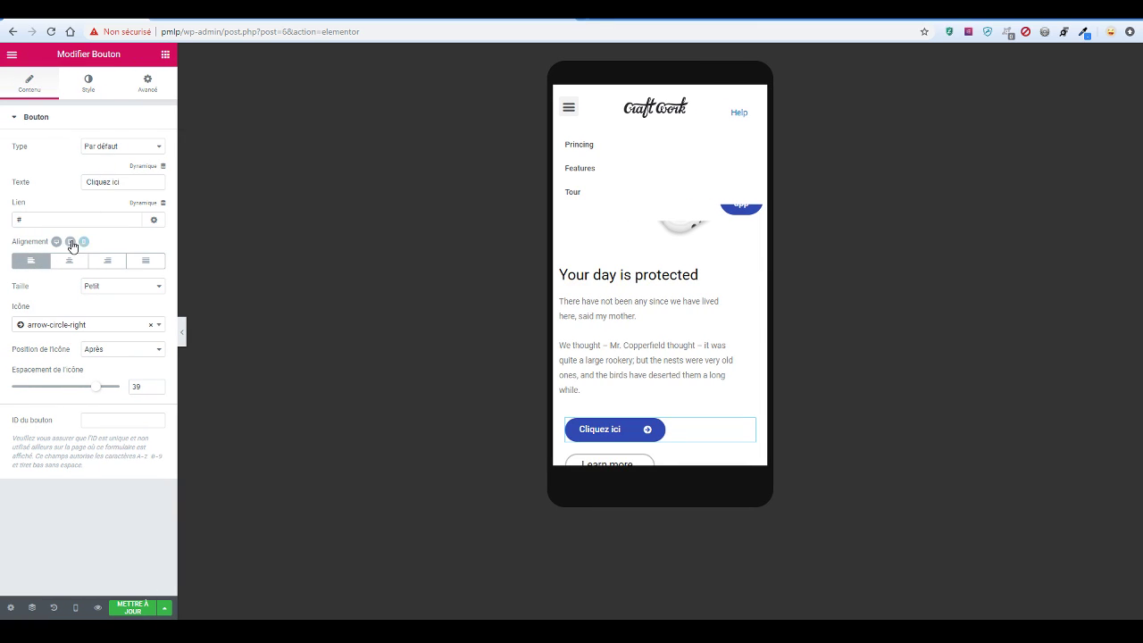
key(ctrl+p)
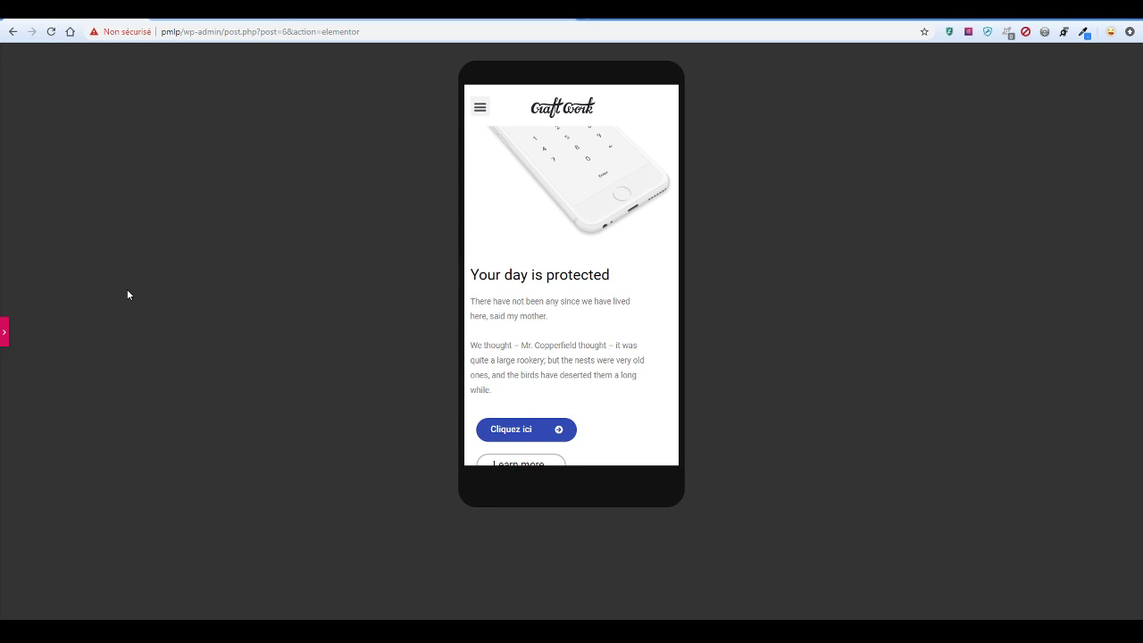
key(ctrl+p)
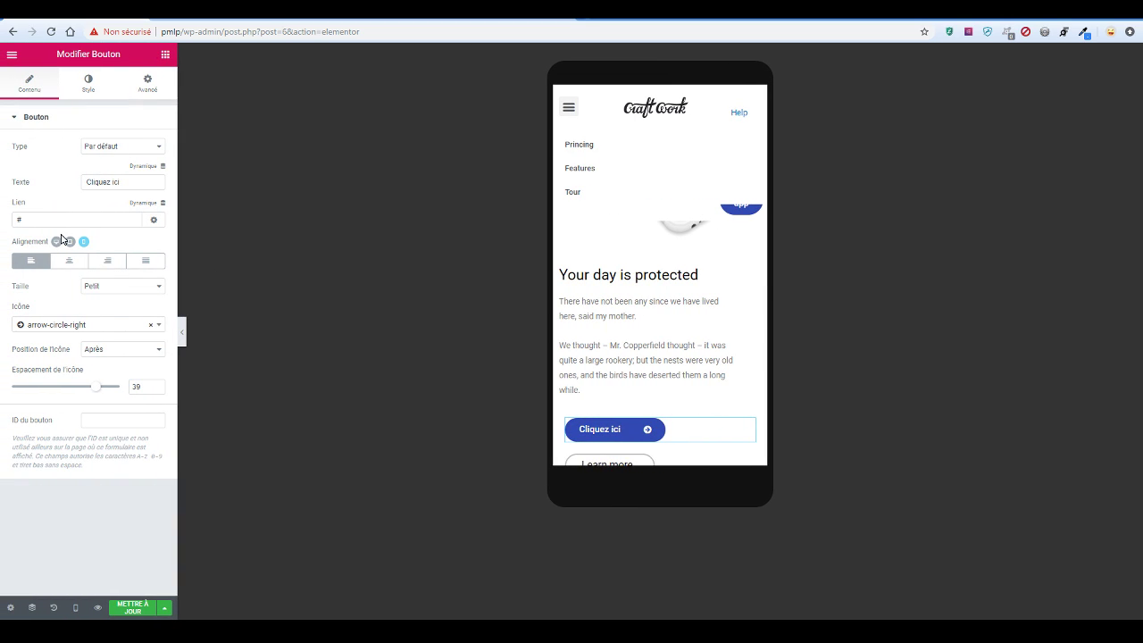
Check the "Cliquez ici" button's tablet and desktop alignment, and centre the button on mobile
click(70, 242)
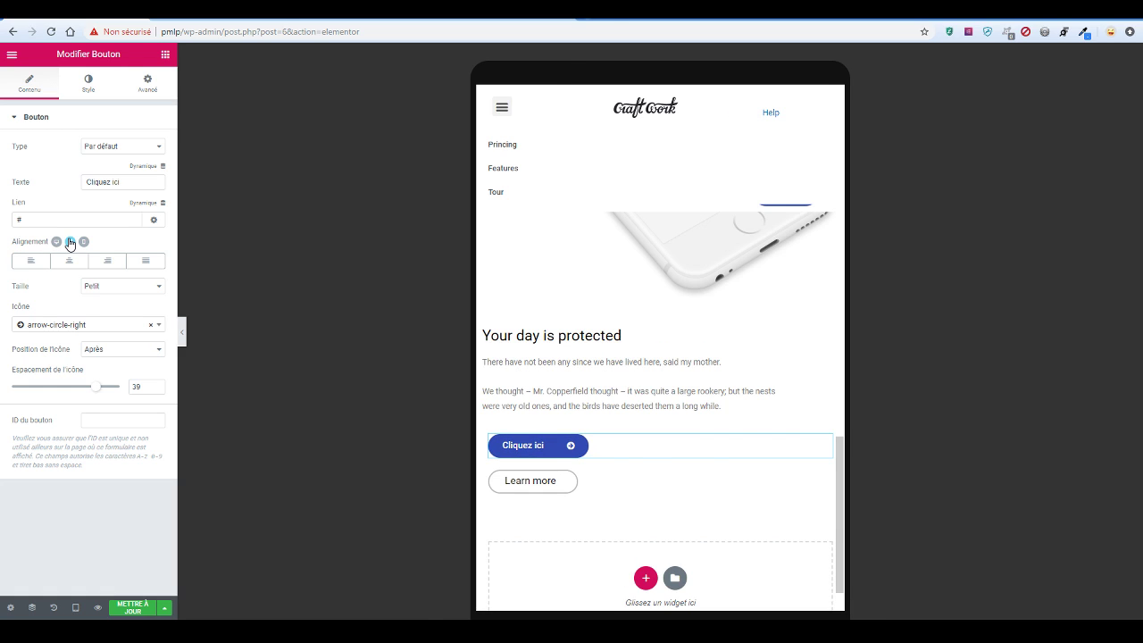
click(57, 241)
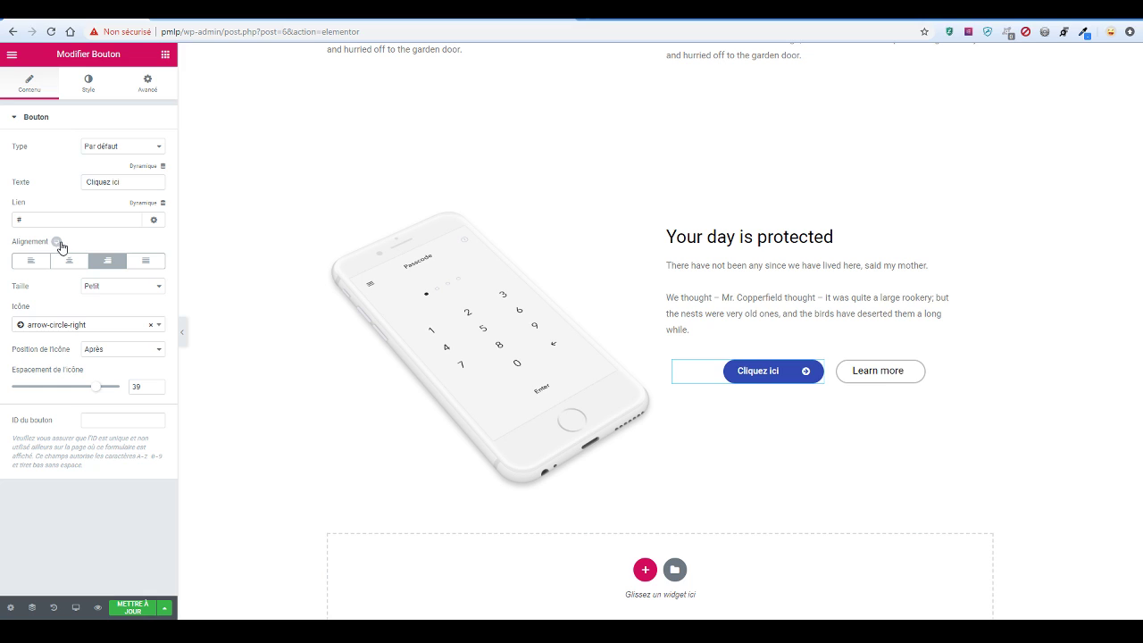
click(58, 242)
click(84, 242)
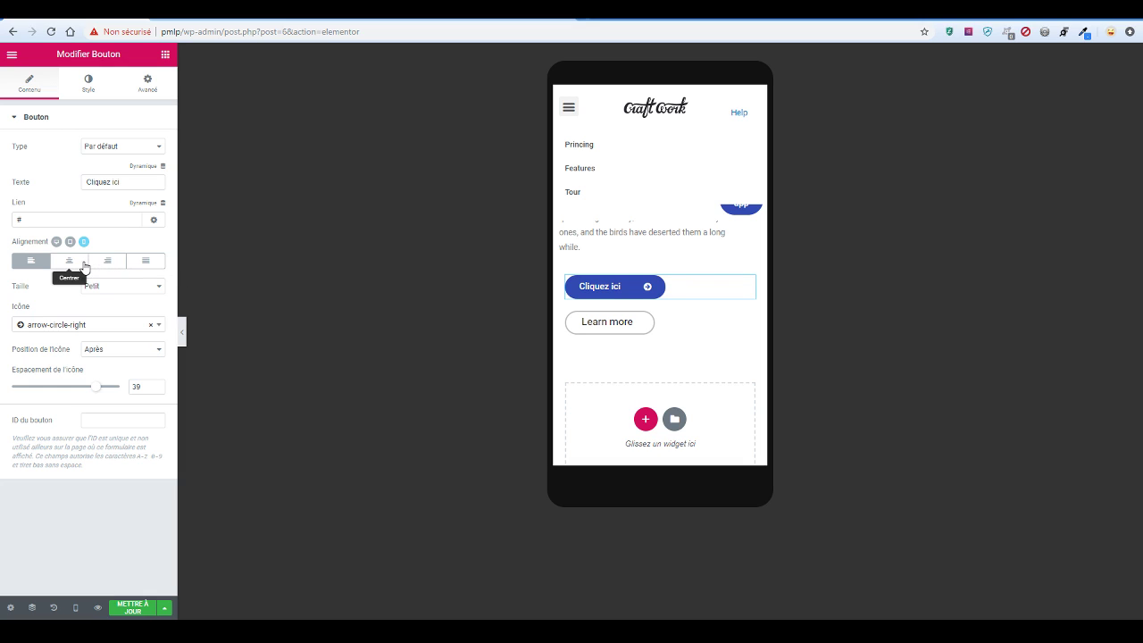
click(84, 266)
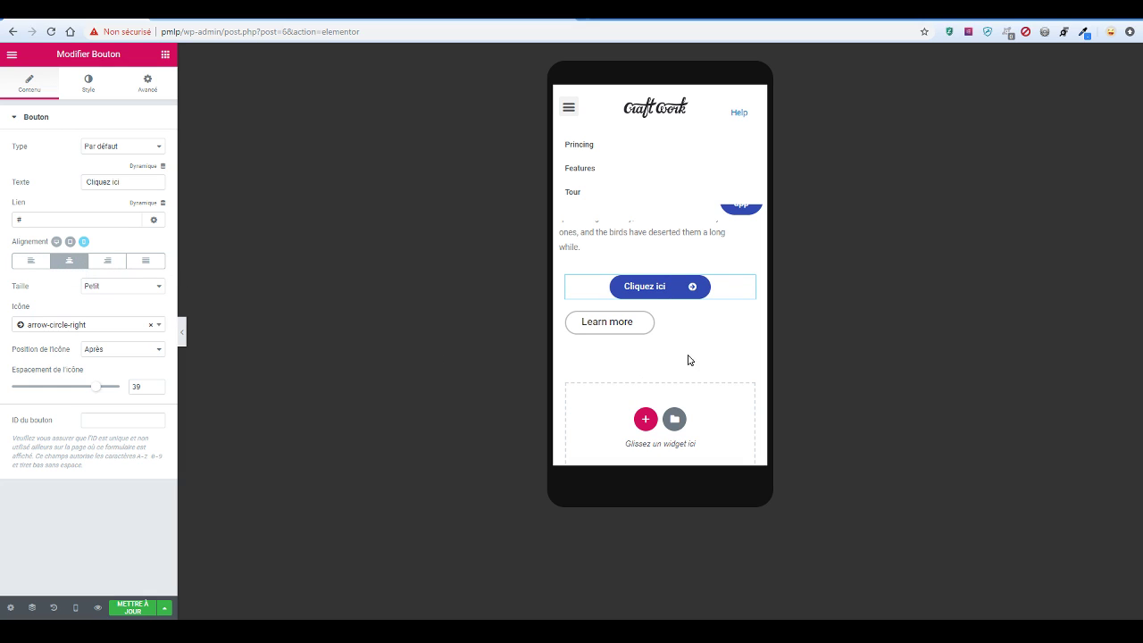
Centre the "Learn more" button on mobile and check its alignment in the desktop and tablet views
click(698, 320)
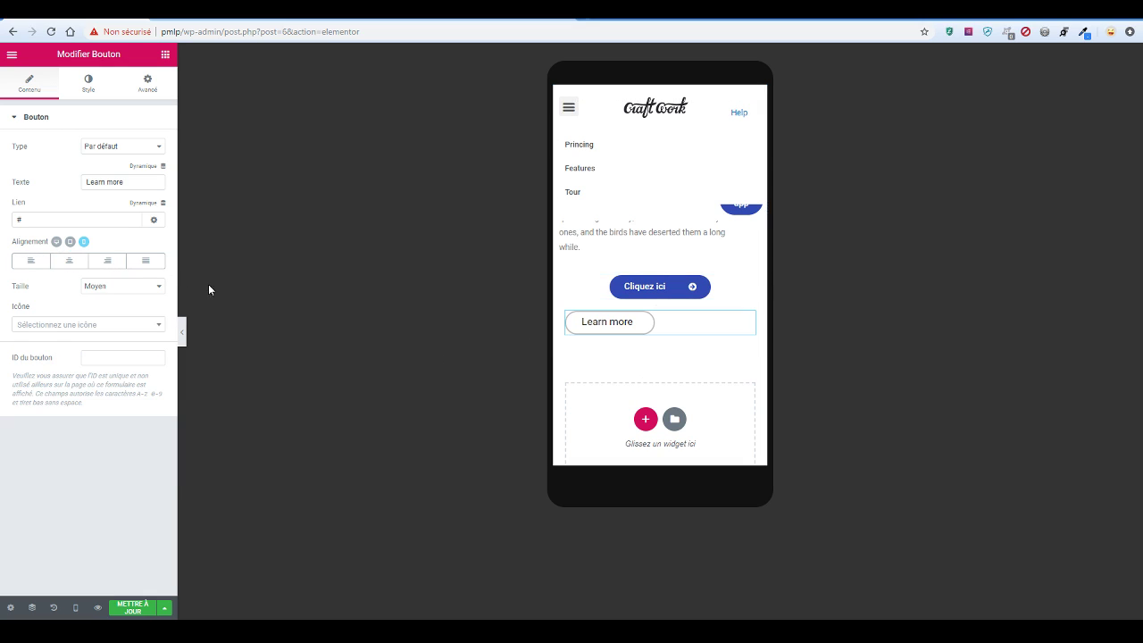
click(62, 265)
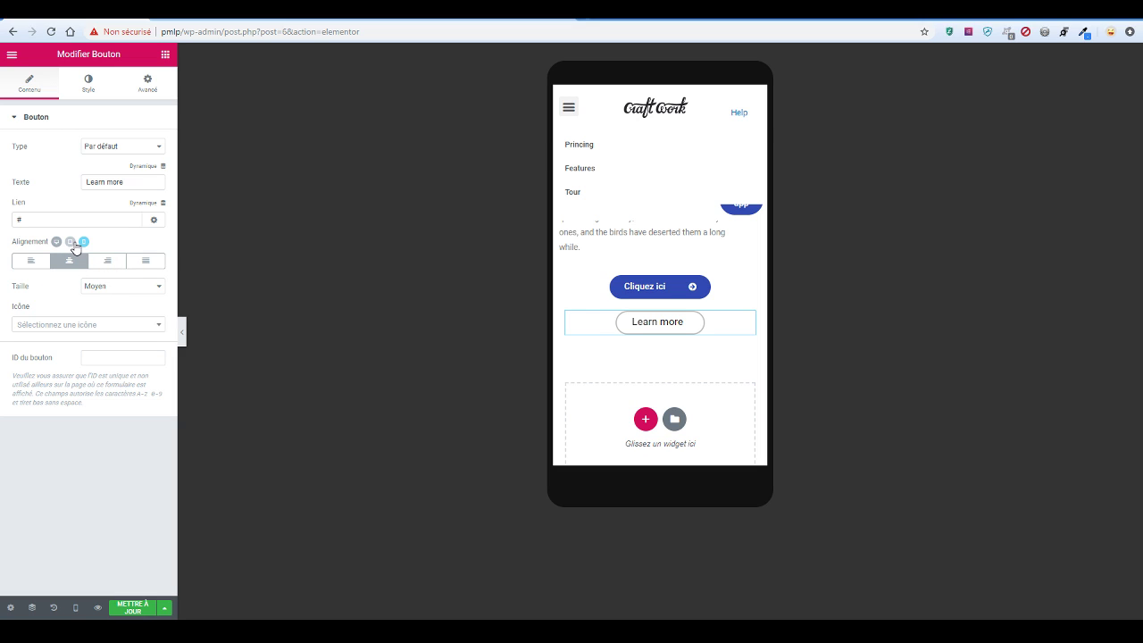
click(57, 242)
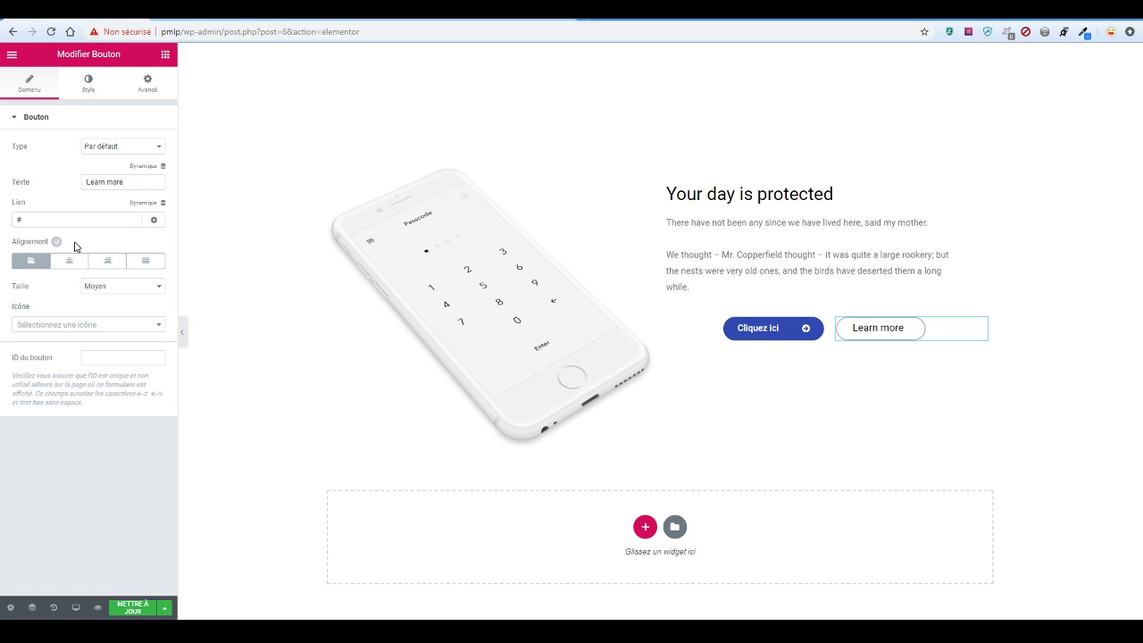
click(70, 242)
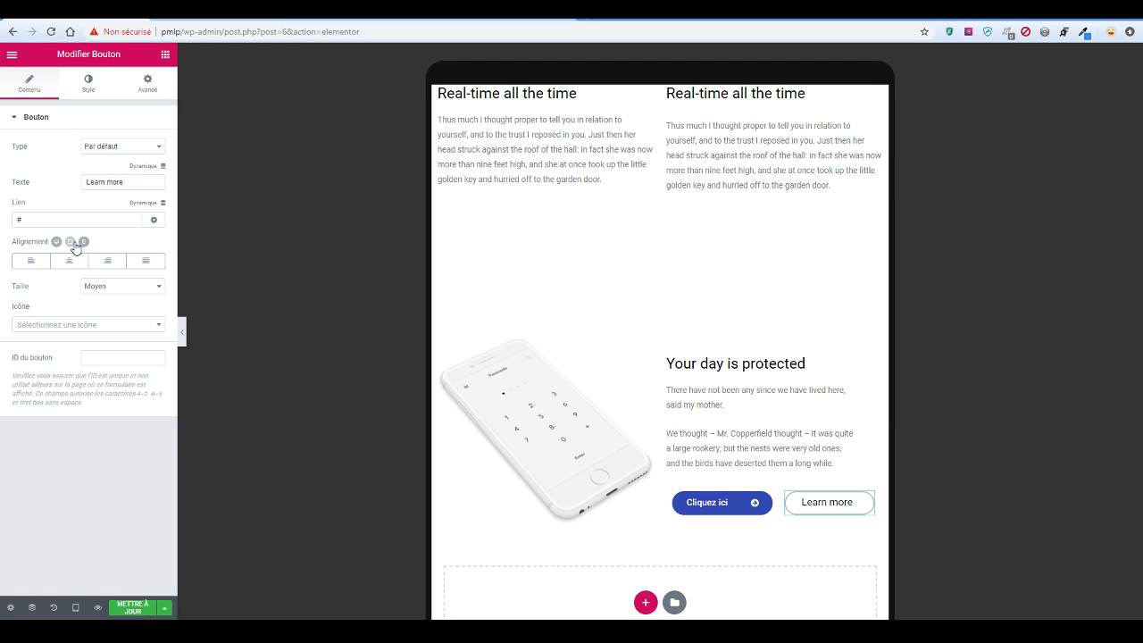
click(83, 241)
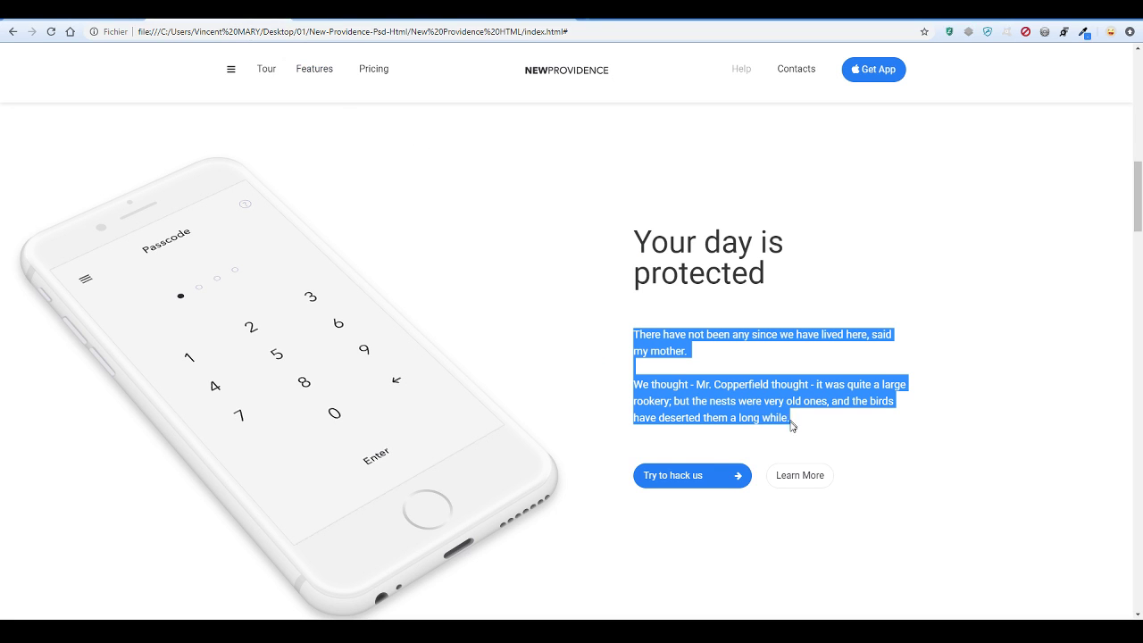
Duplicate the "Your day is protected" section and move the copy's text column in front of its phone image column
scroll(790, 426, down, 7)
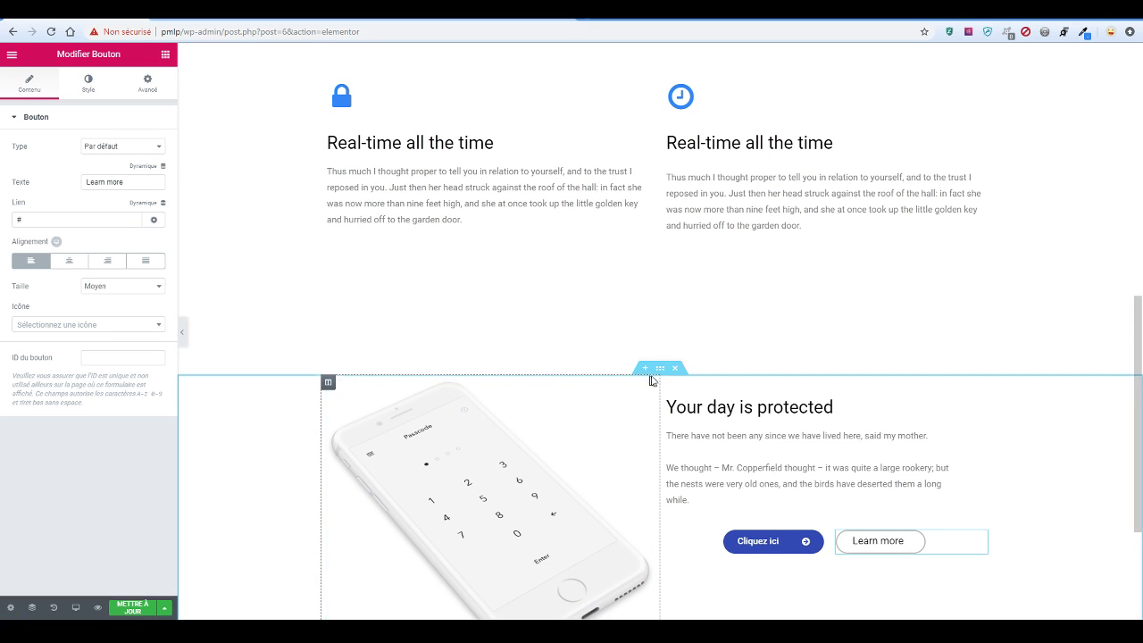
right_click(665, 374)
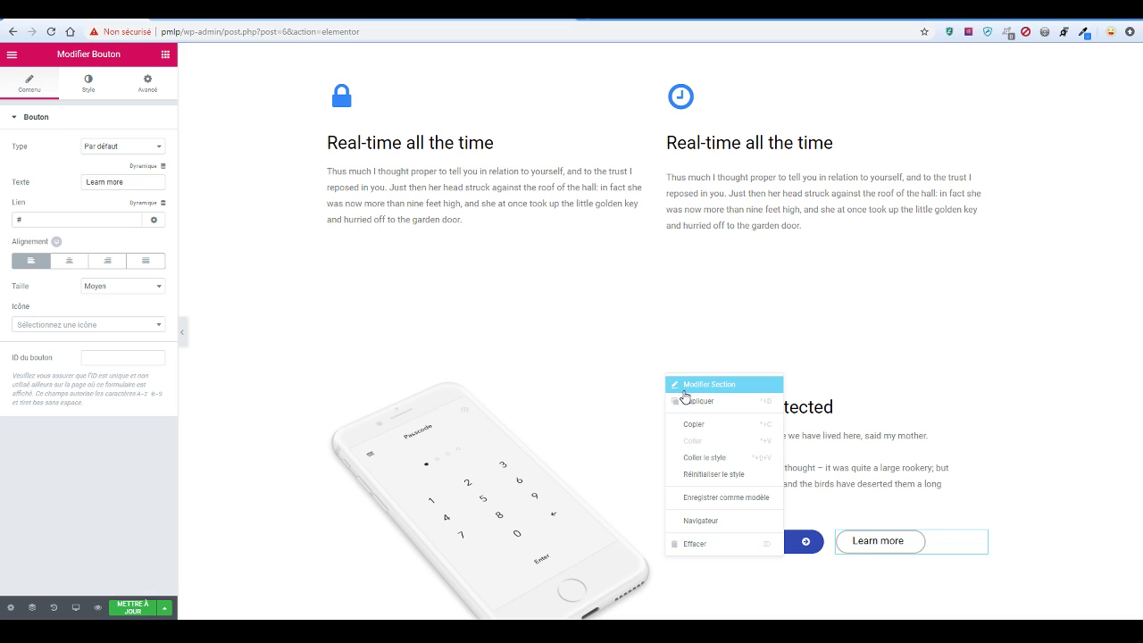
click(688, 383)
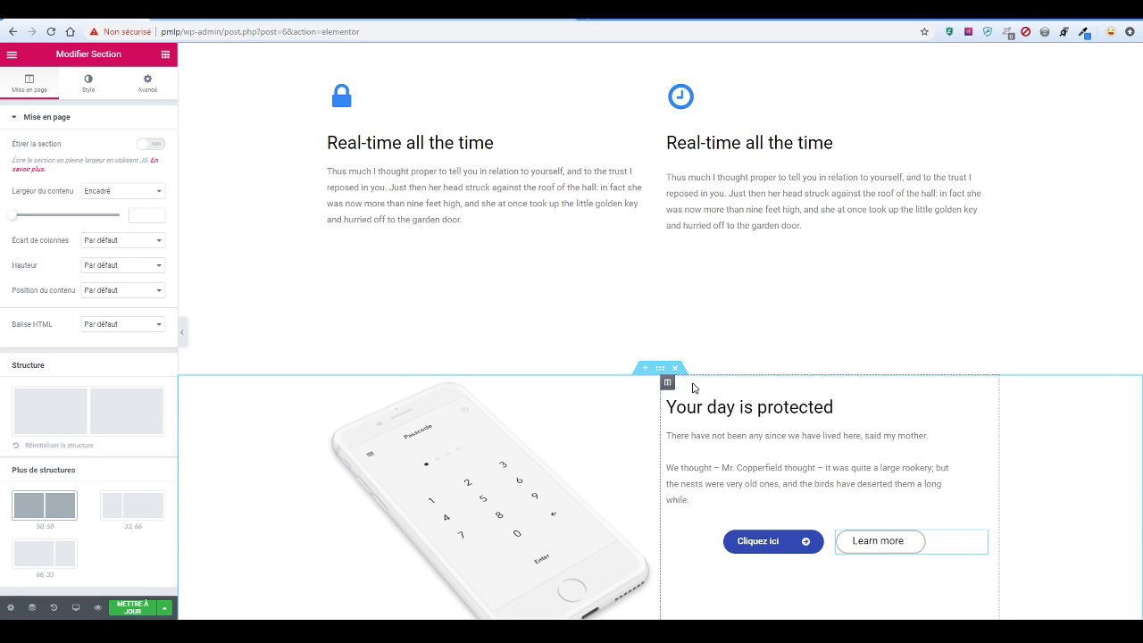
scroll(694, 382, down, 3)
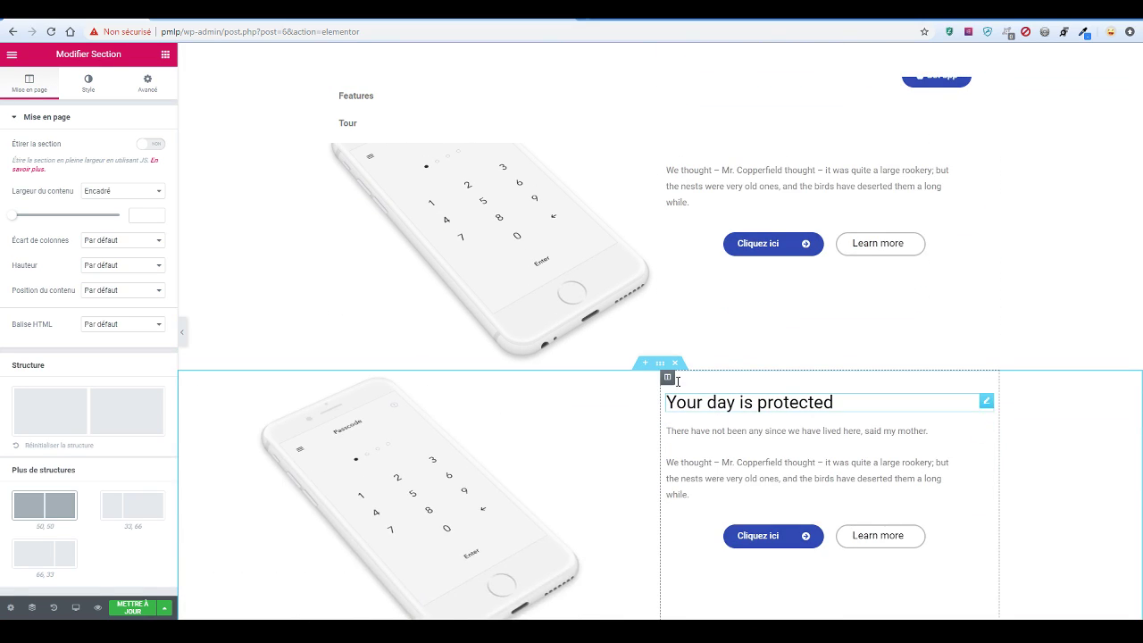
drag(668, 380, 485, 386)
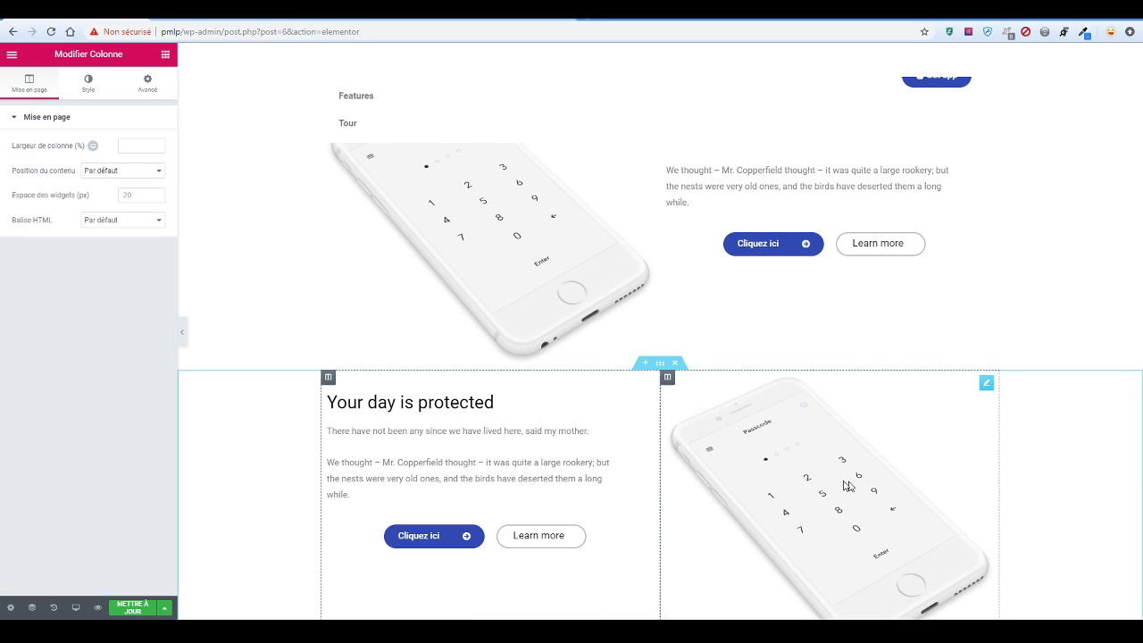
Set the duplicated section's top margin to 38 px
click(658, 363)
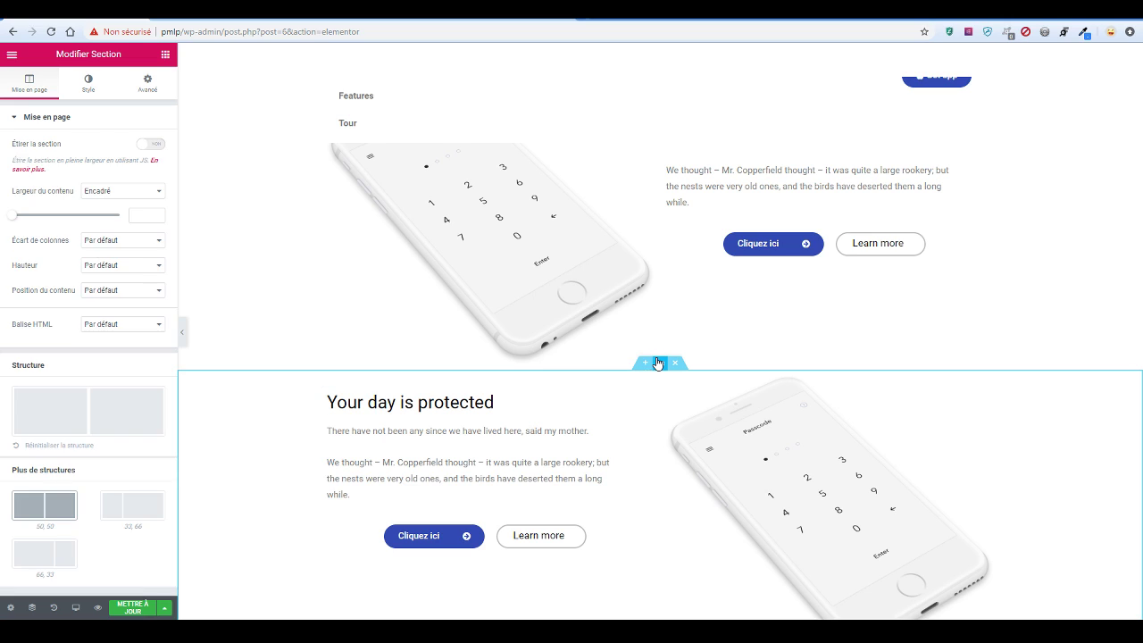
click(151, 91)
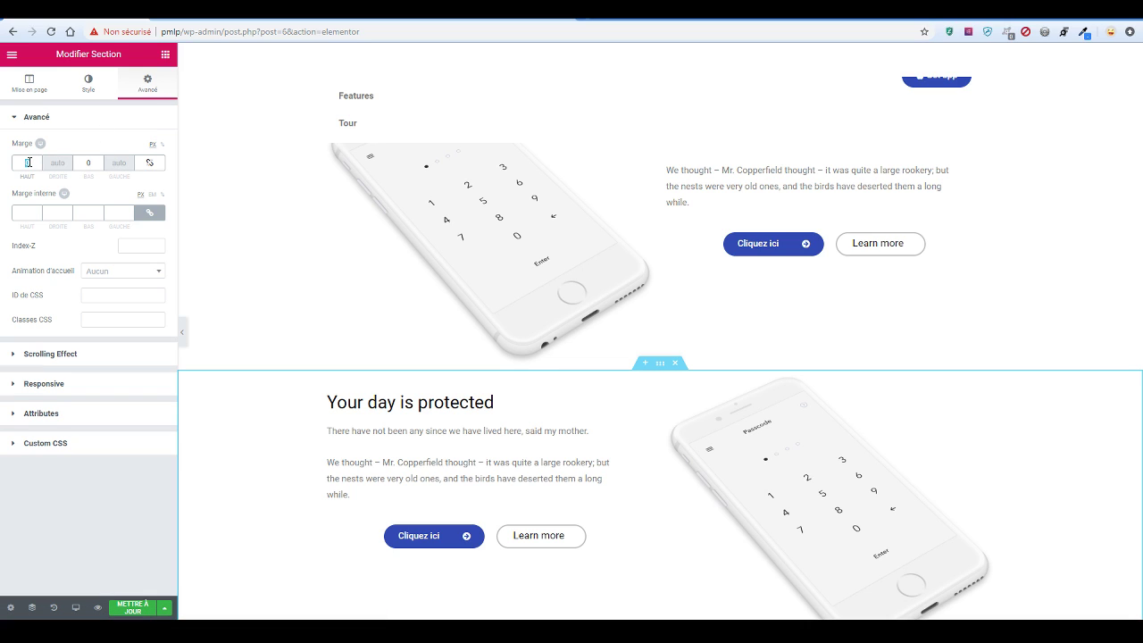
text(12)
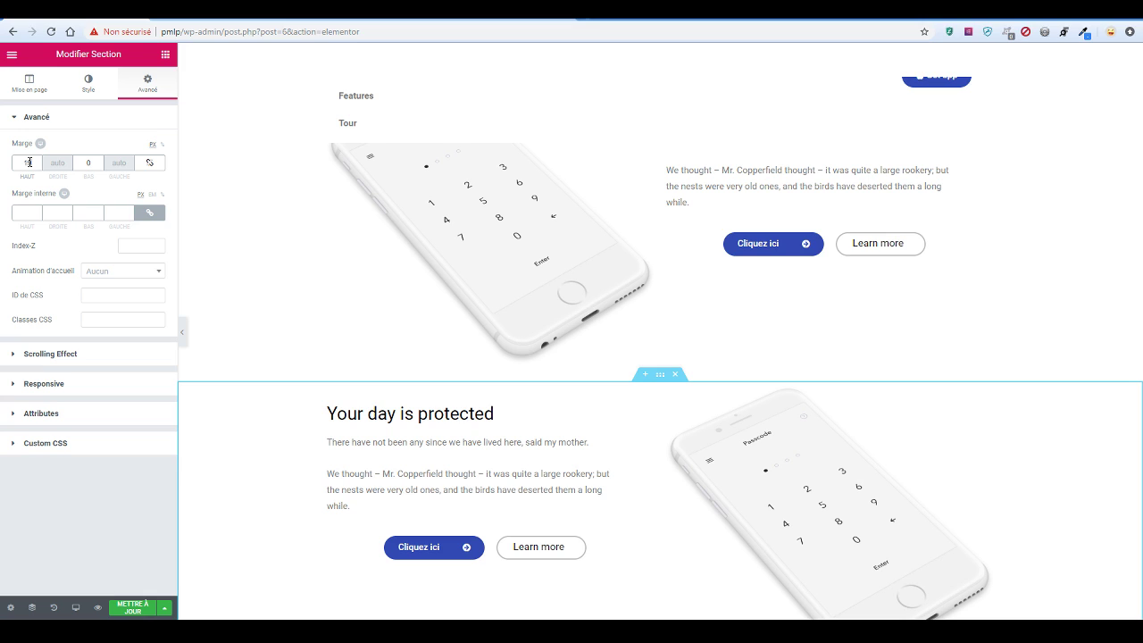
key(Up)
key(Up)
key(Up)
key(Up)
key(Up)
key(Up)
key(Up)
key(Up)
key(Up)
key(Up)
key(Up)
key(Up)
key(Up)
key(Up)
key(Up)
key(Up)
key(Up)
key(Up)
key(Up)
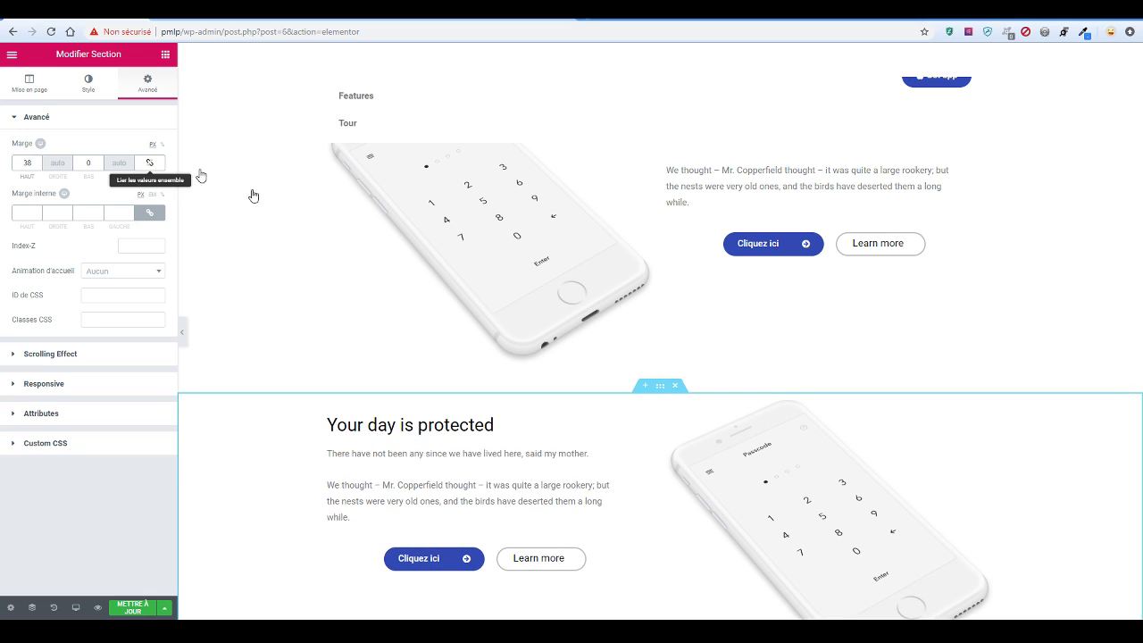
Copy the heading "We are almost everywhere" from the New Providence reference page and open a new browser tab
click(212, 19)
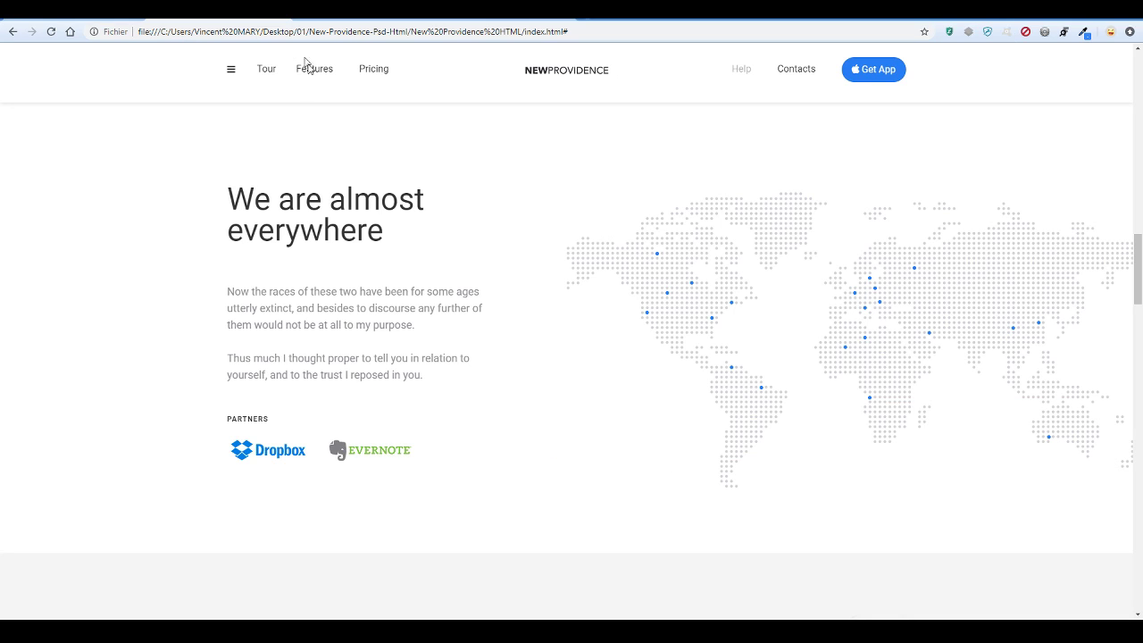
drag(399, 238, 225, 211)
right_click(235, 209)
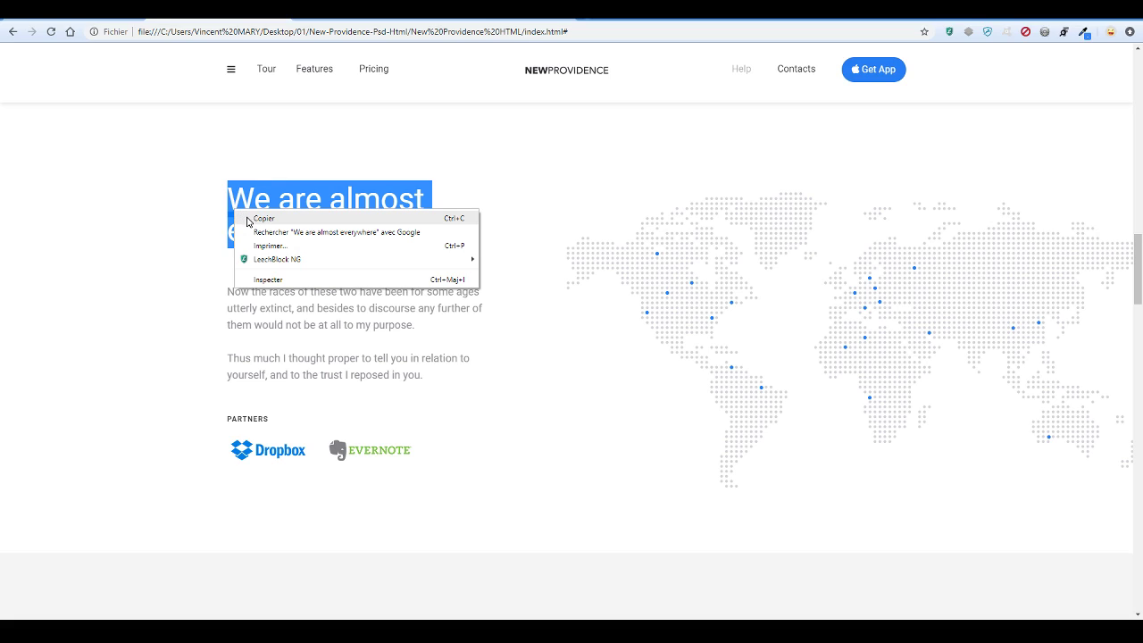
click(247, 217)
right_click(282, 228)
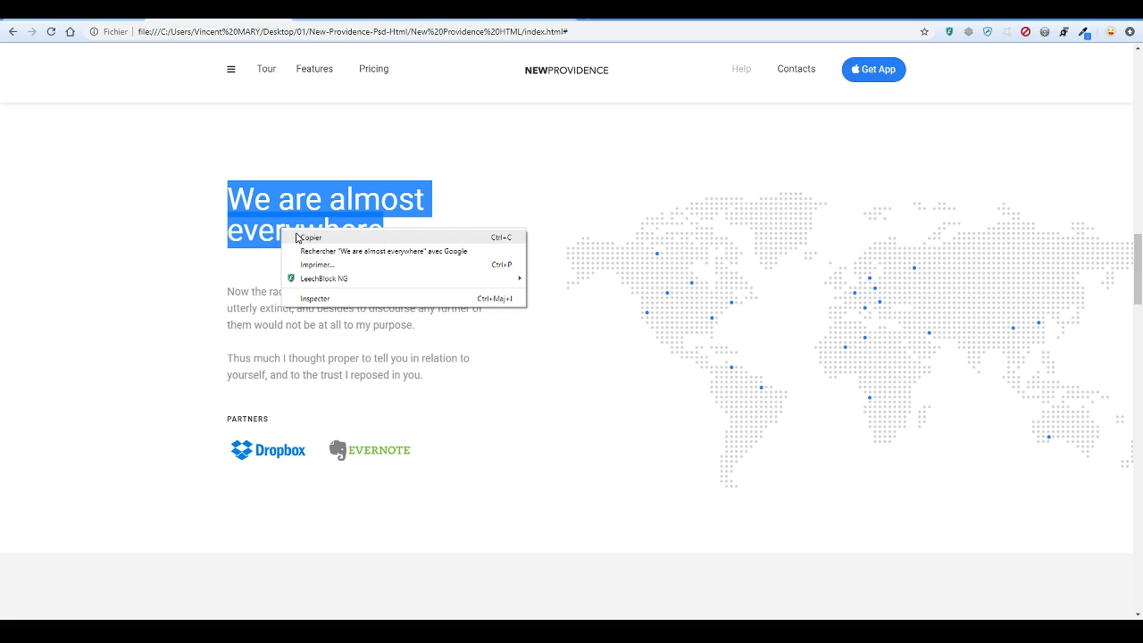
click(298, 238)
key(ctrl+t)
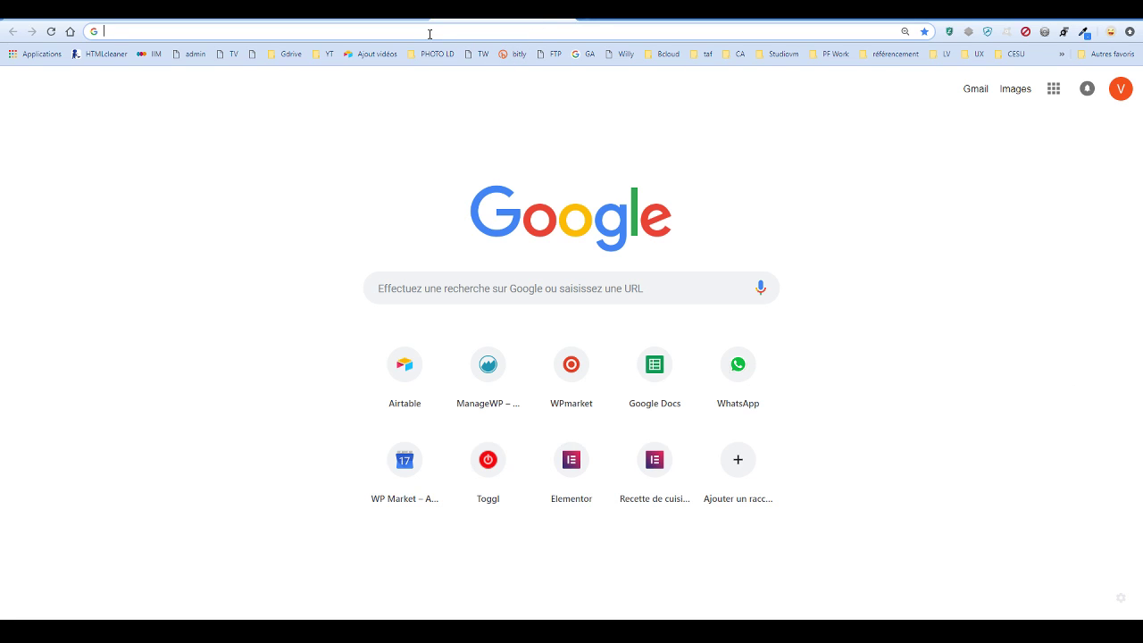
Strip the formatting from the copied heading and replace the duplicated section's heading with "We are almost everywhere"
key(ctrl+v)
key(ctrl+a)
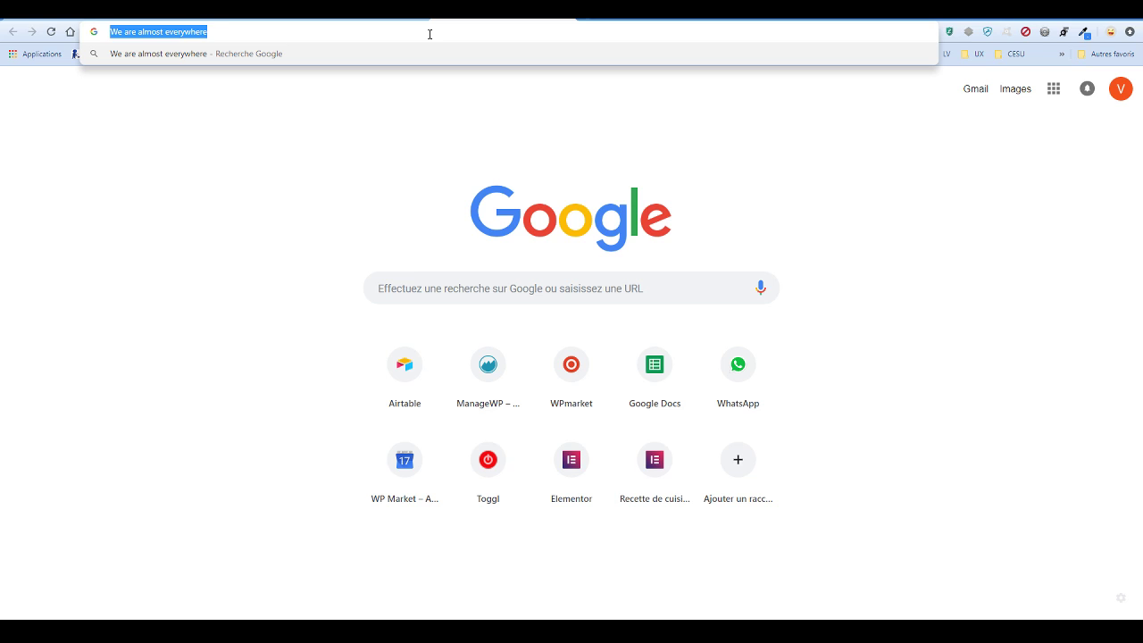
click(78, 19)
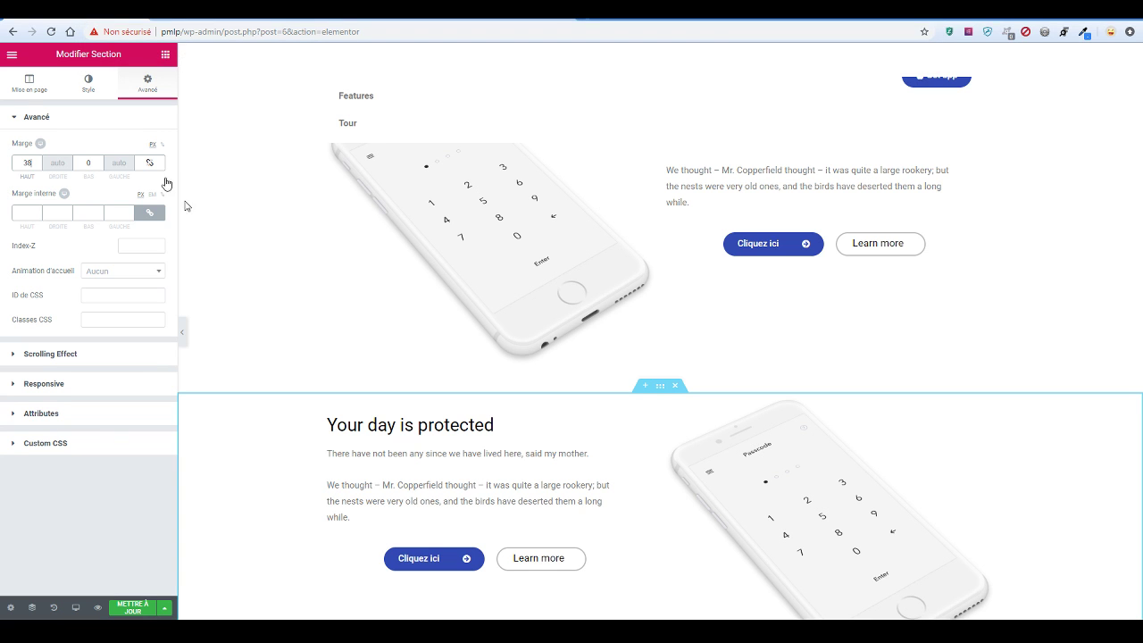
click(416, 423)
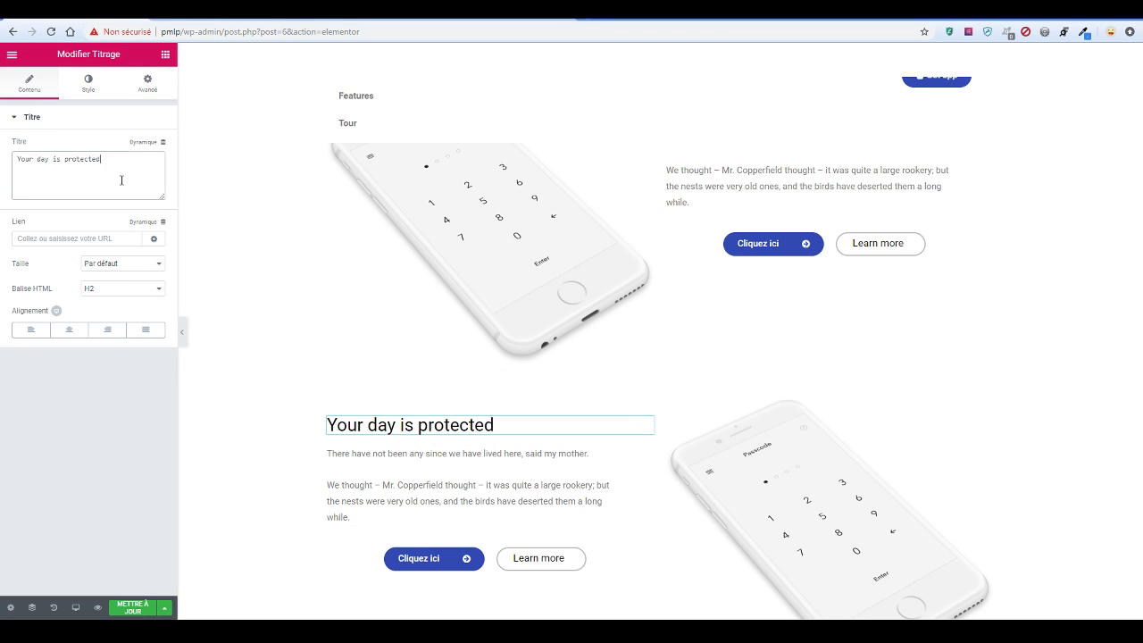
key(ctrl+a)
key(ctrl+v)
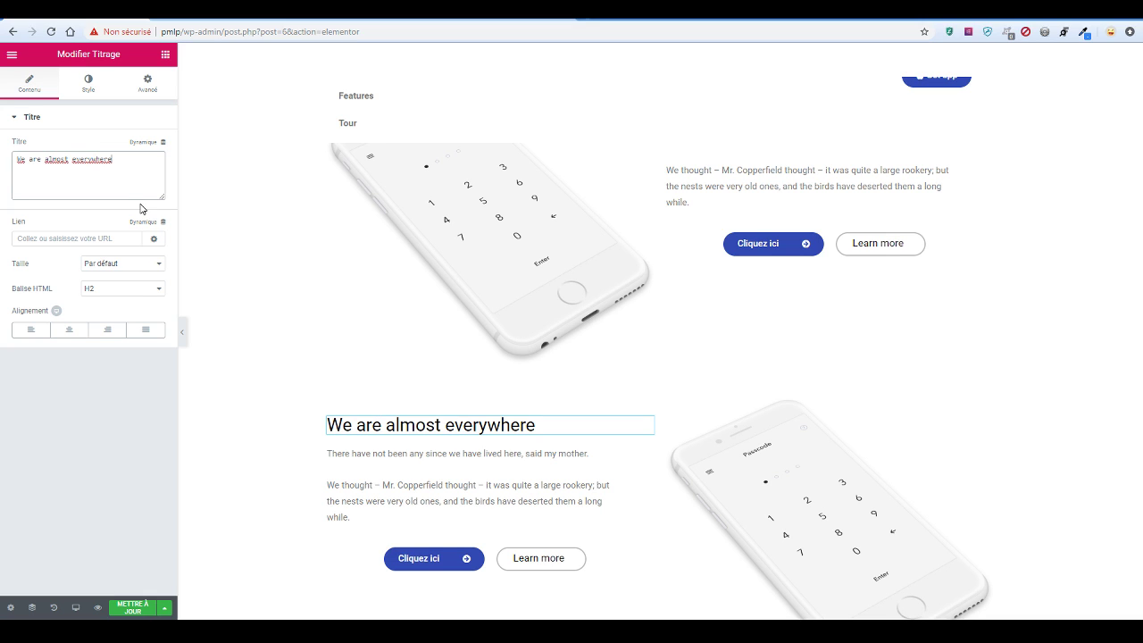
Compare the heading with the reference page, switch its margins to percent and set the right margin to 37% with zero on the other sides
click(224, 19)
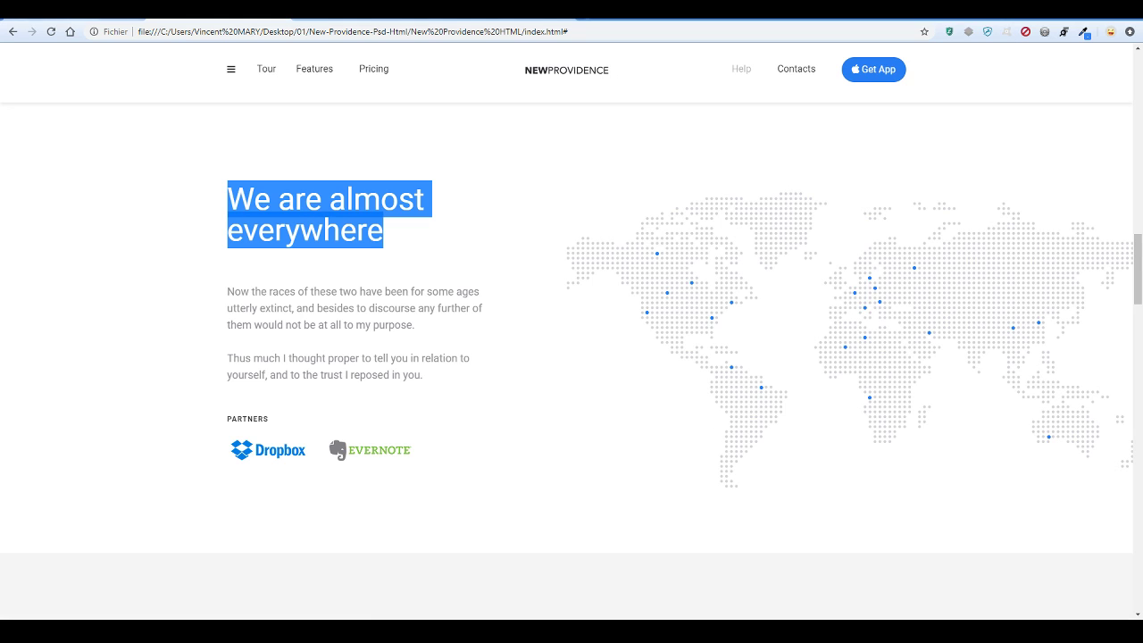
click(64, 20)
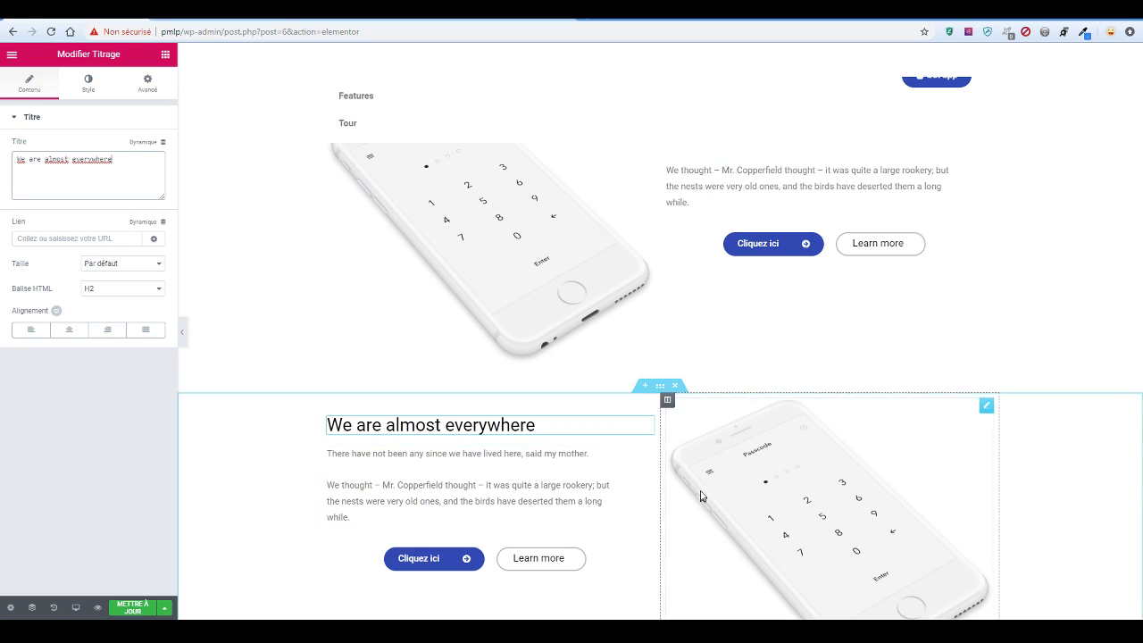
click(147, 85)
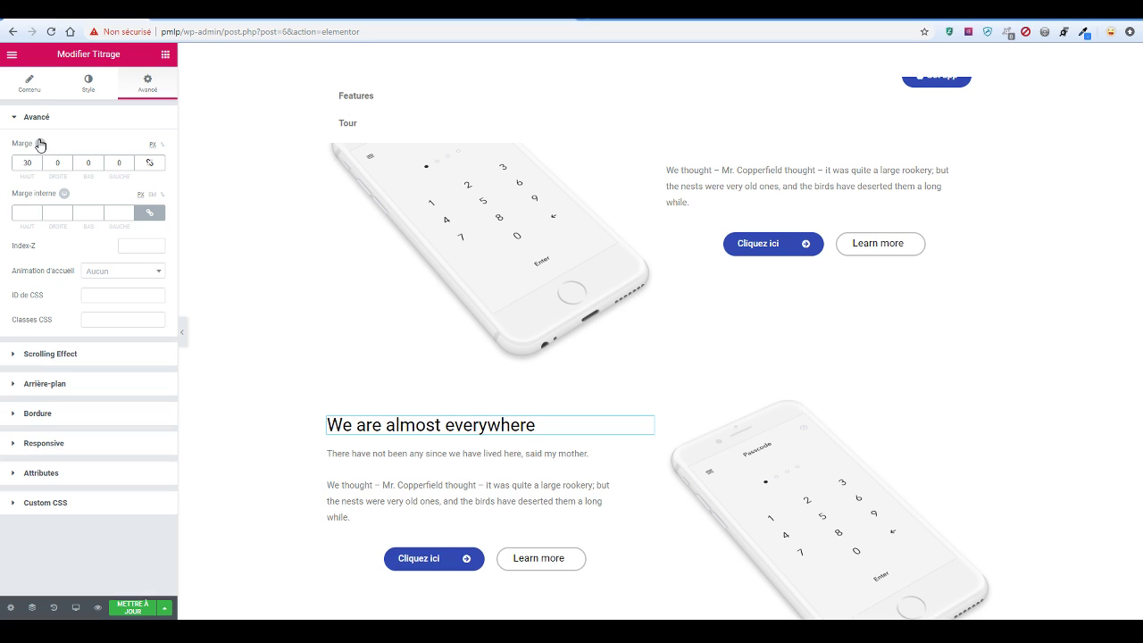
click(162, 145)
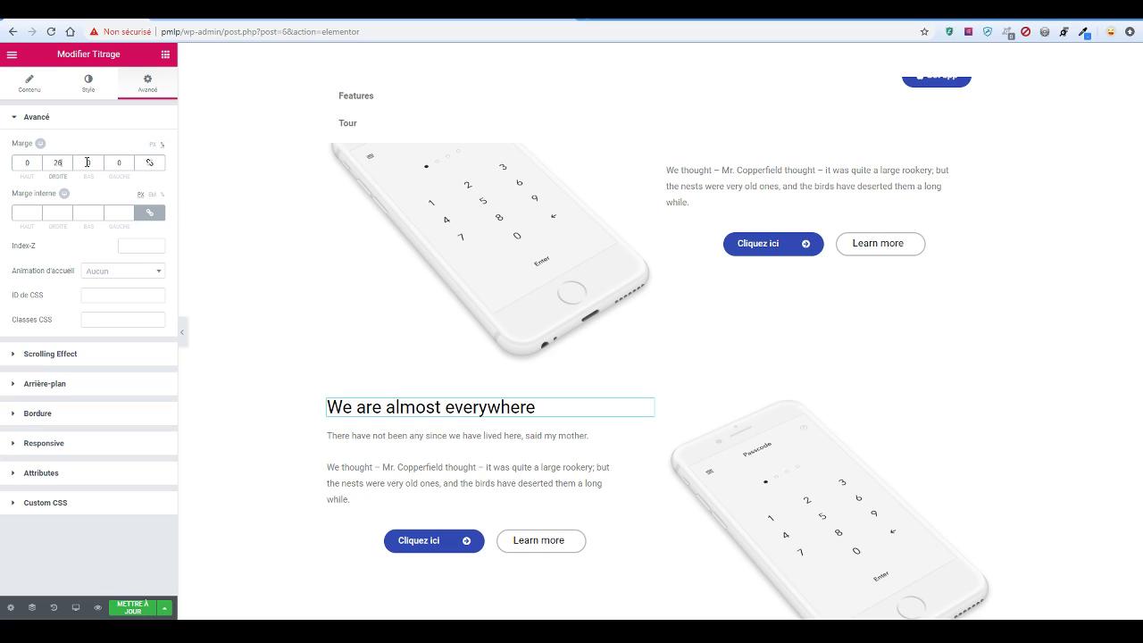
key(Up)
key(Up)
key(Up)
key(Up)
key(Up)
key(Up)
key(Up)
key(Up)
key(Up)
key(Up)
key(Up)
key(Up)
key(Up)
key(Up)
key(Up)
key(Up)
key(Up)
key(Up)
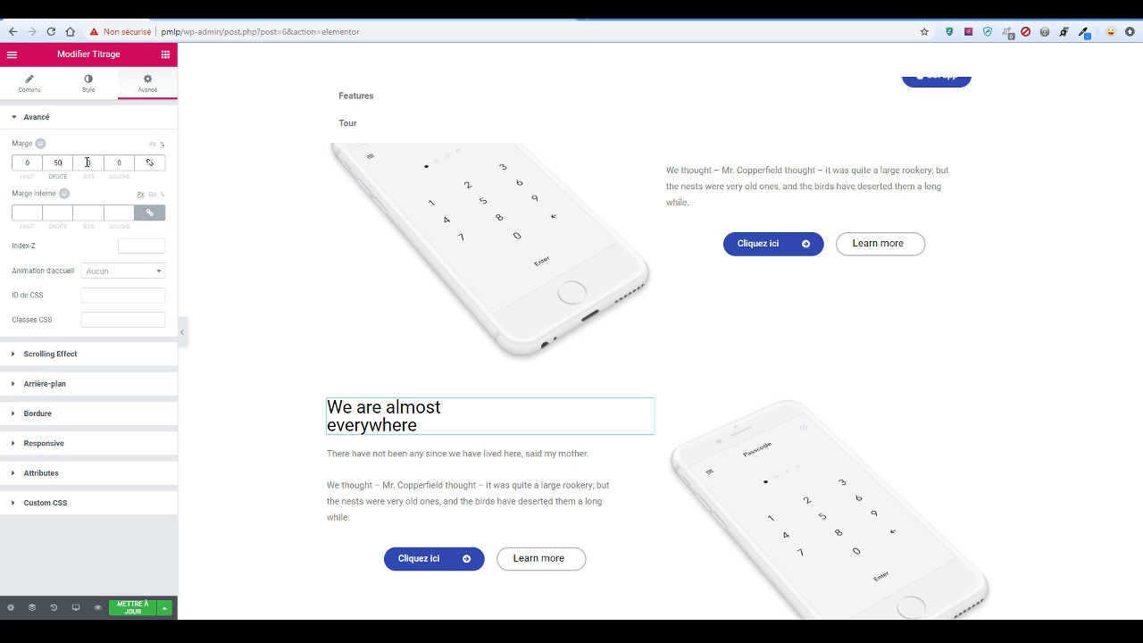
key(Down)
key(Down)
key(Down)
key(Down)
key(Down)
Check the heading's line break in the tablet and mobile views and return to the desktop view
key(ctrl+shift+m)
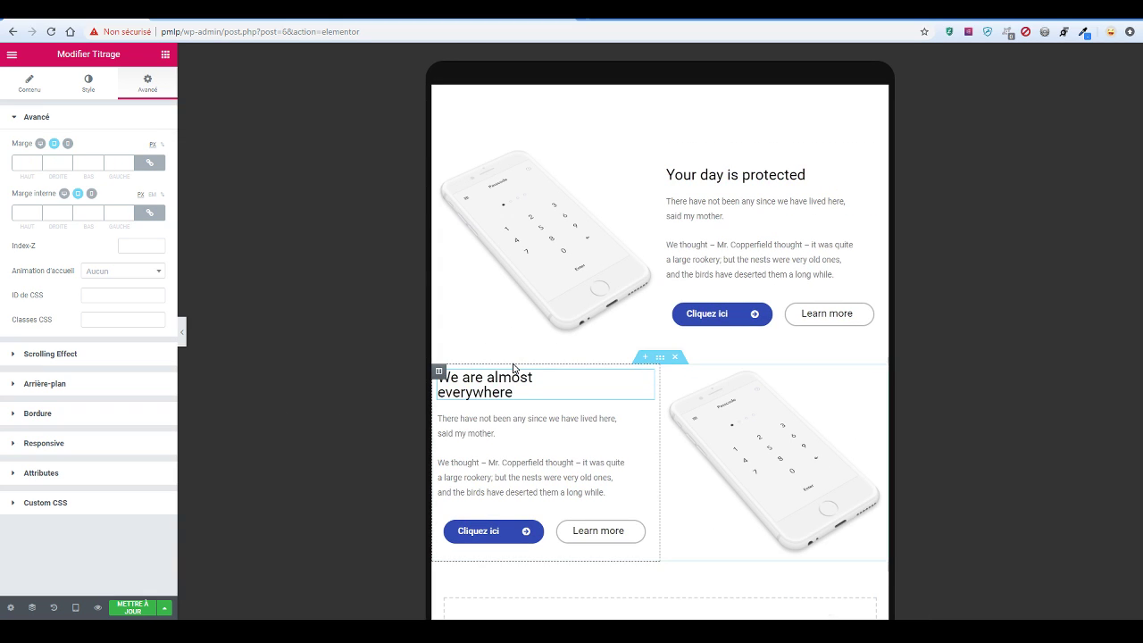
key(ctrl+shift+m)
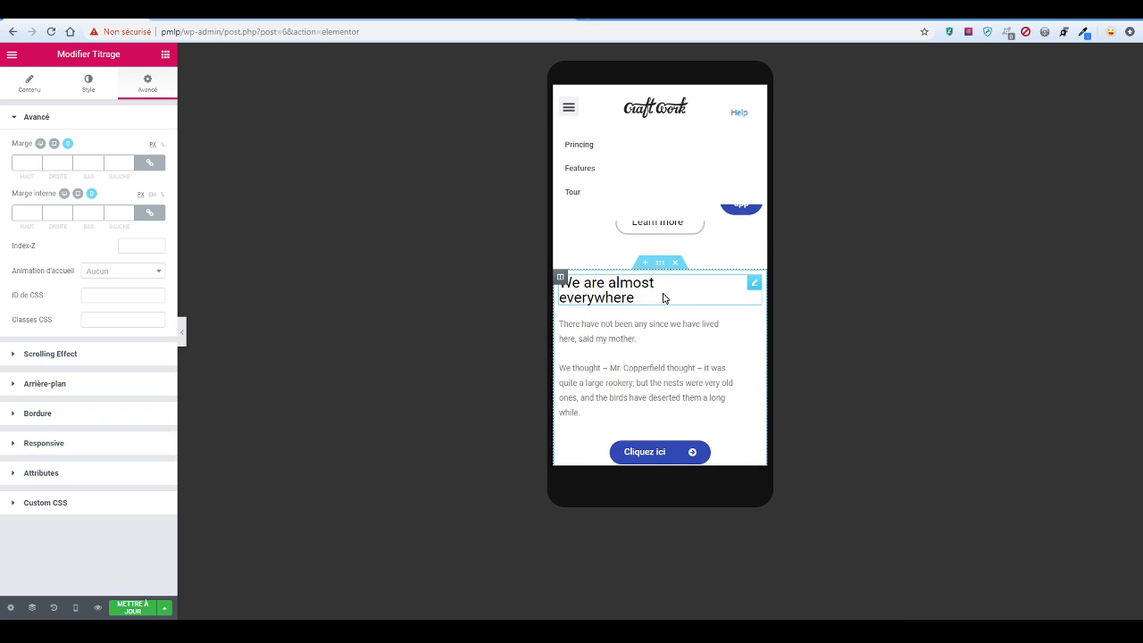
key(ctrl+shift+m)
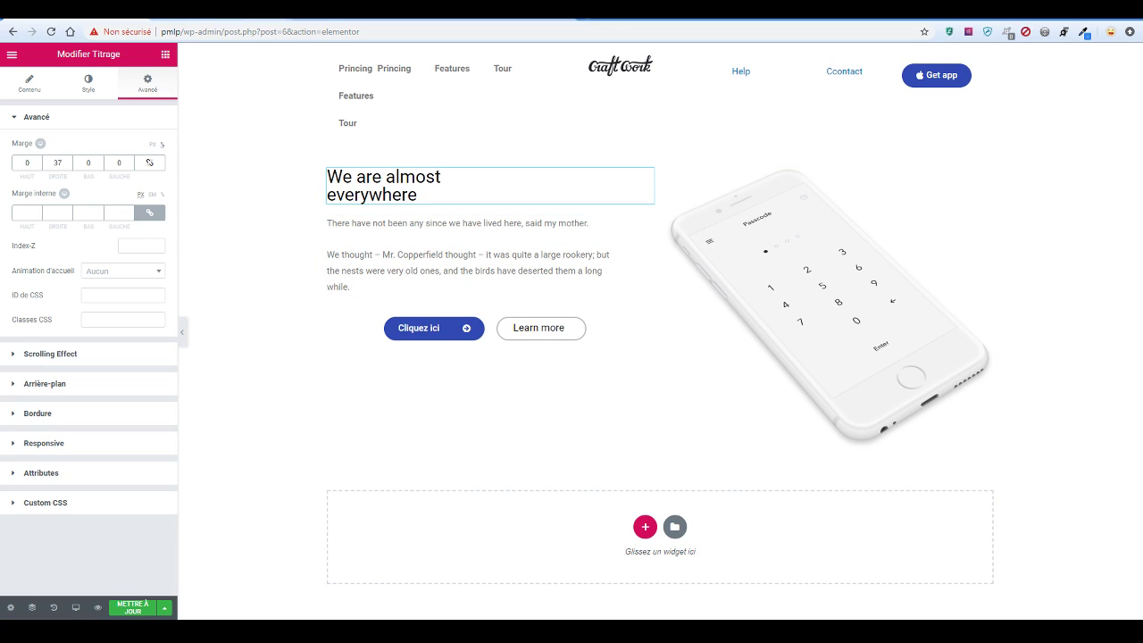
Copy the reference page's body text from "Now the races of these two" through "PARTNERS" as plain text, and close the spare browser tab
click(194, 19)
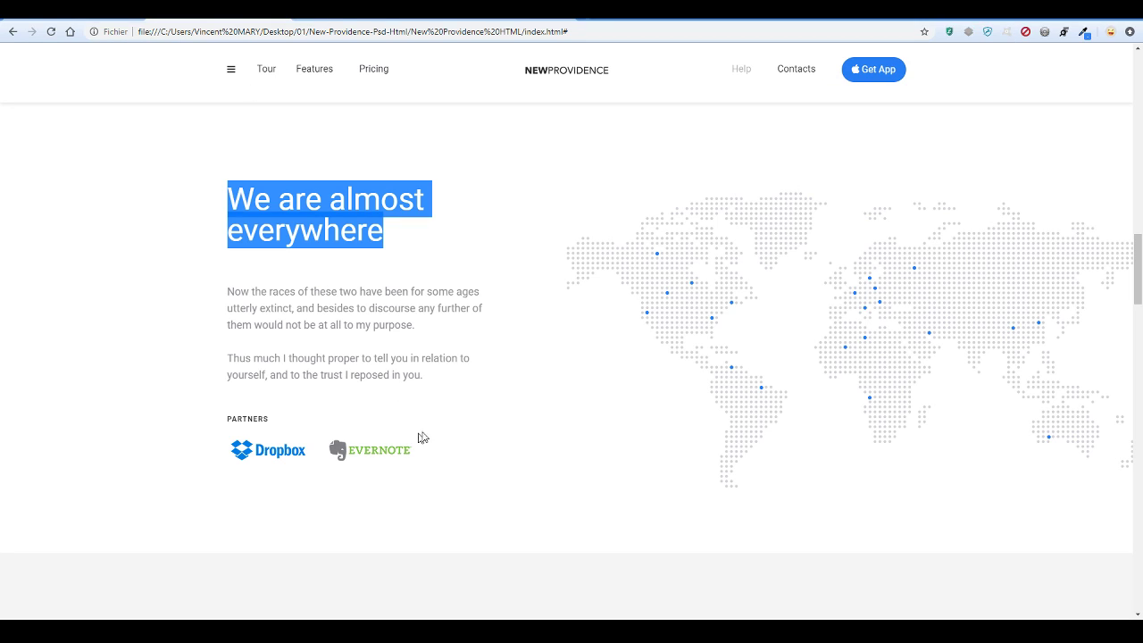
drag(438, 397, 233, 328)
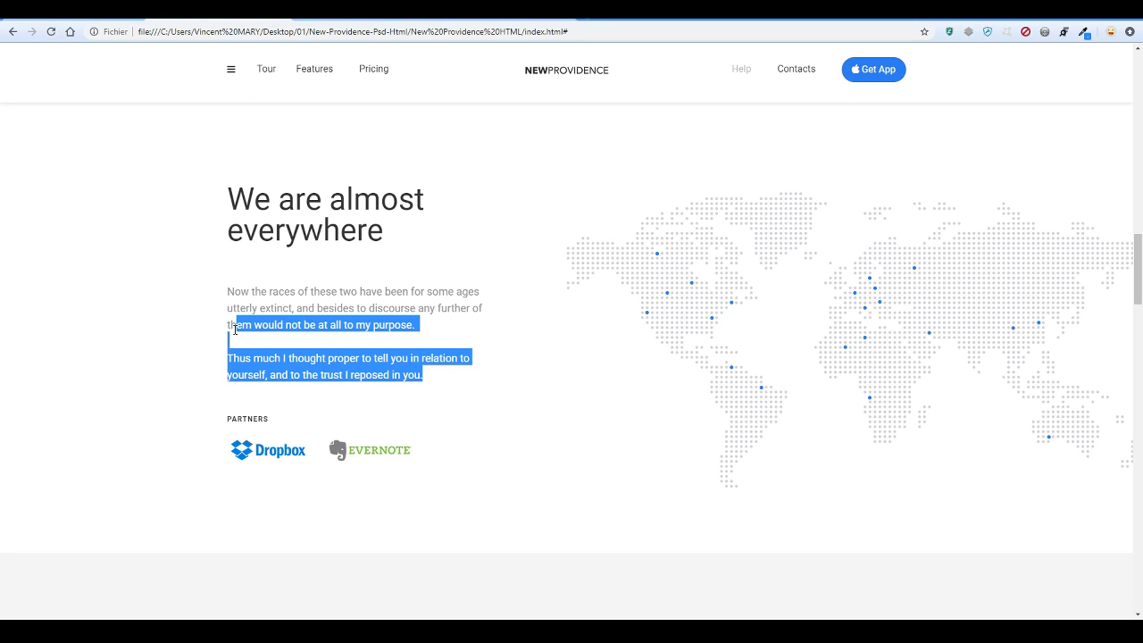
drag(296, 430, 216, 278)
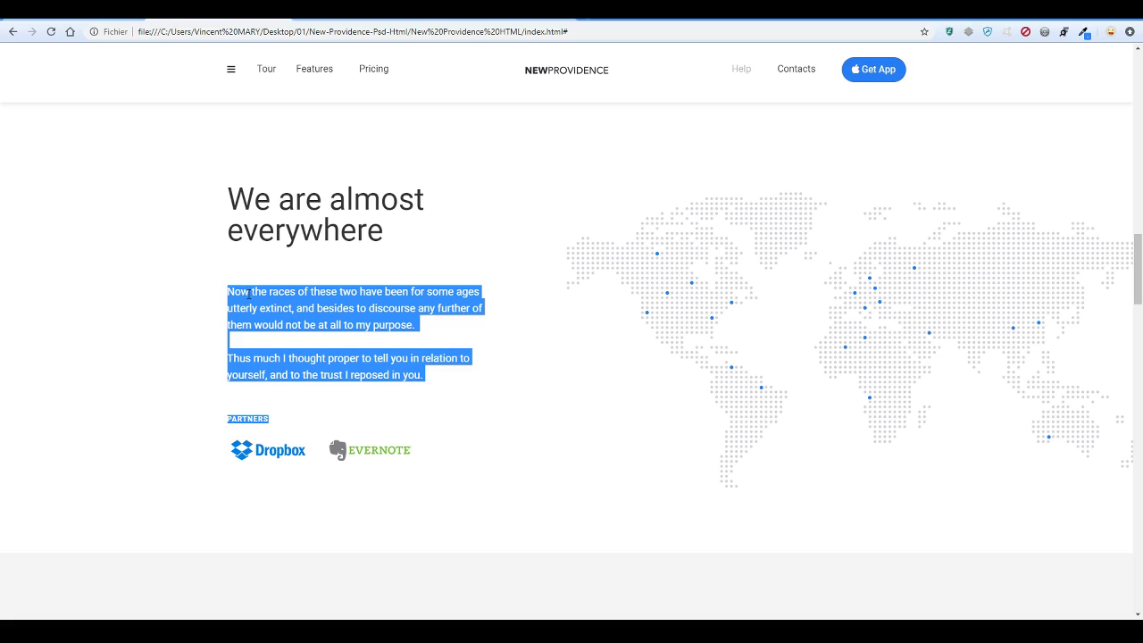
right_click(247, 293)
click(270, 303)
click(446, 20)
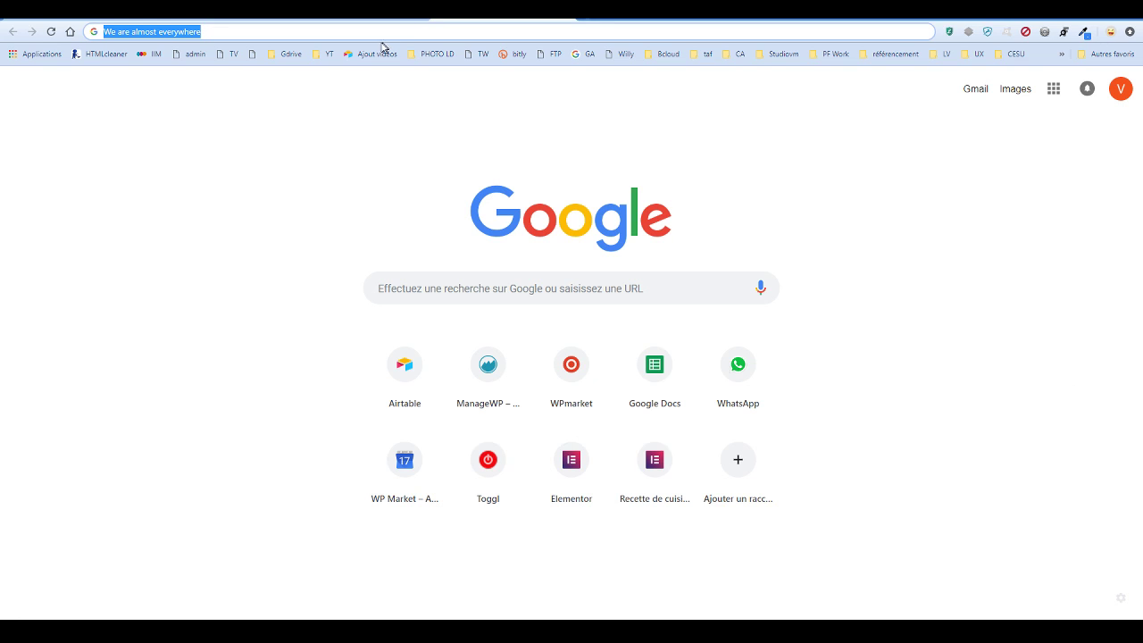
text(Now the races of these two have been for some ages utterly extinct, and besides to discourse any further of them would not be at all to my purpose. Thus much I thought proper to tell you in relation to yourself, and to the trust I reposed in you. PARTNERS)
key(ctrl+a)
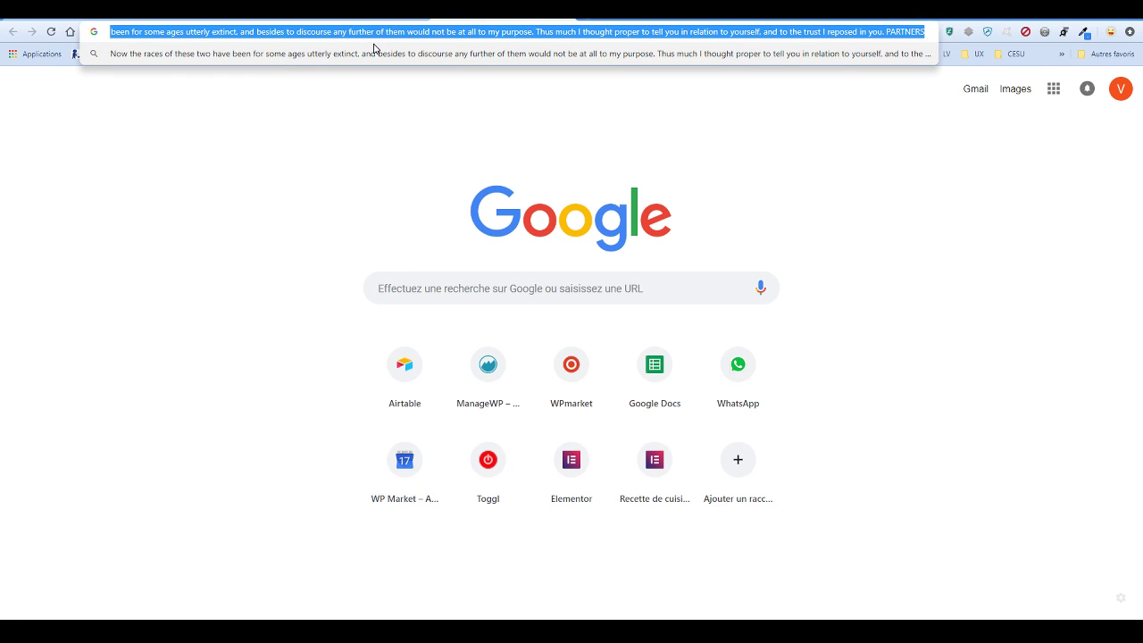
key(ctrl+w)
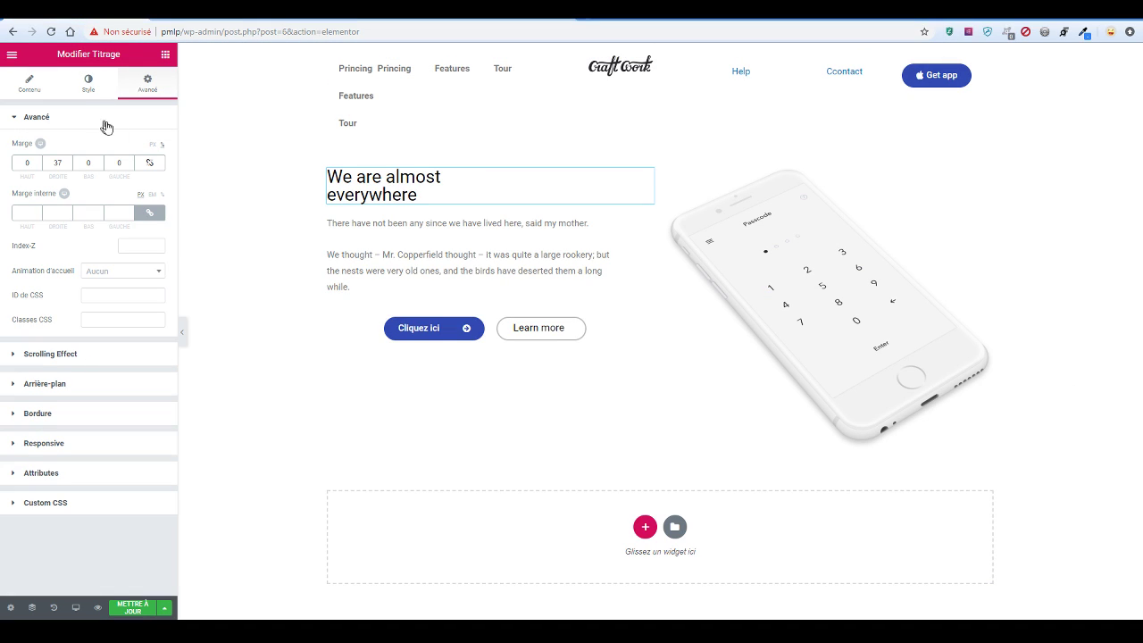
Replace the whole body text under the "We are almost everywhere" heading with the copied text
click(416, 258)
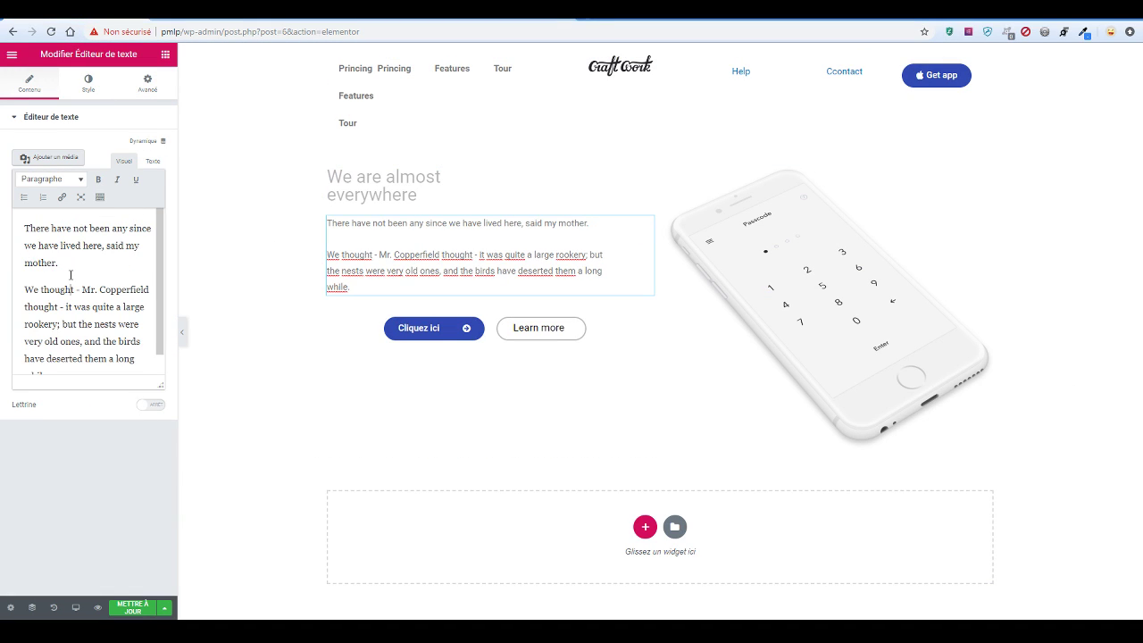
click(70, 274)
key(ctrl+a)
key(ctrl+v)
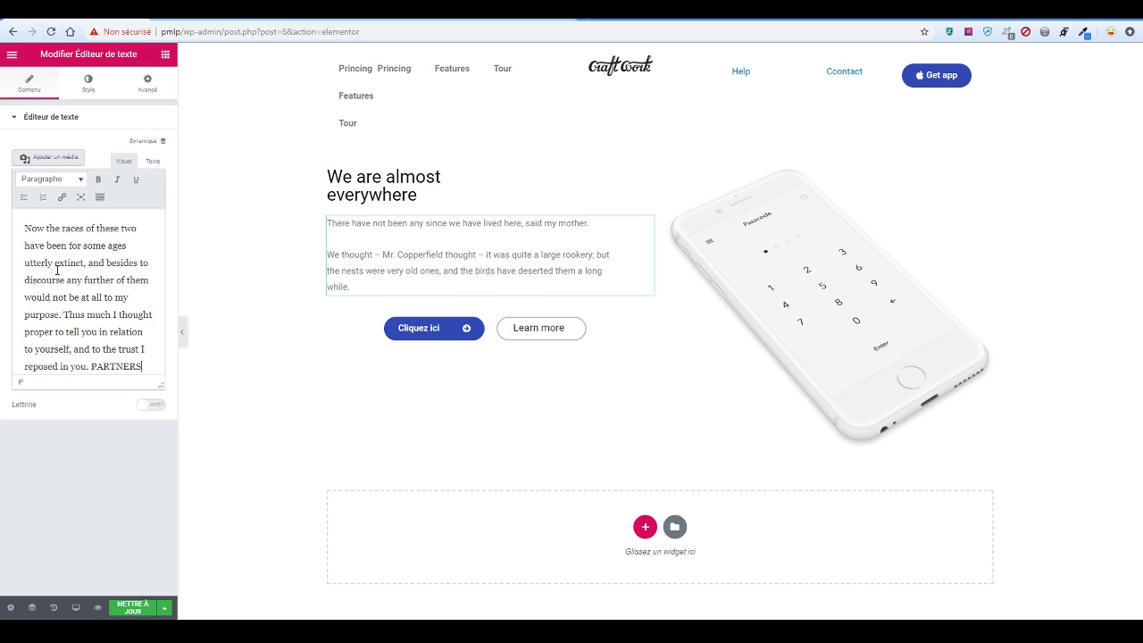
Put "PARTNERS" on its own paragraph at the end of the text and make it bold
click(91, 353)
key(Return)
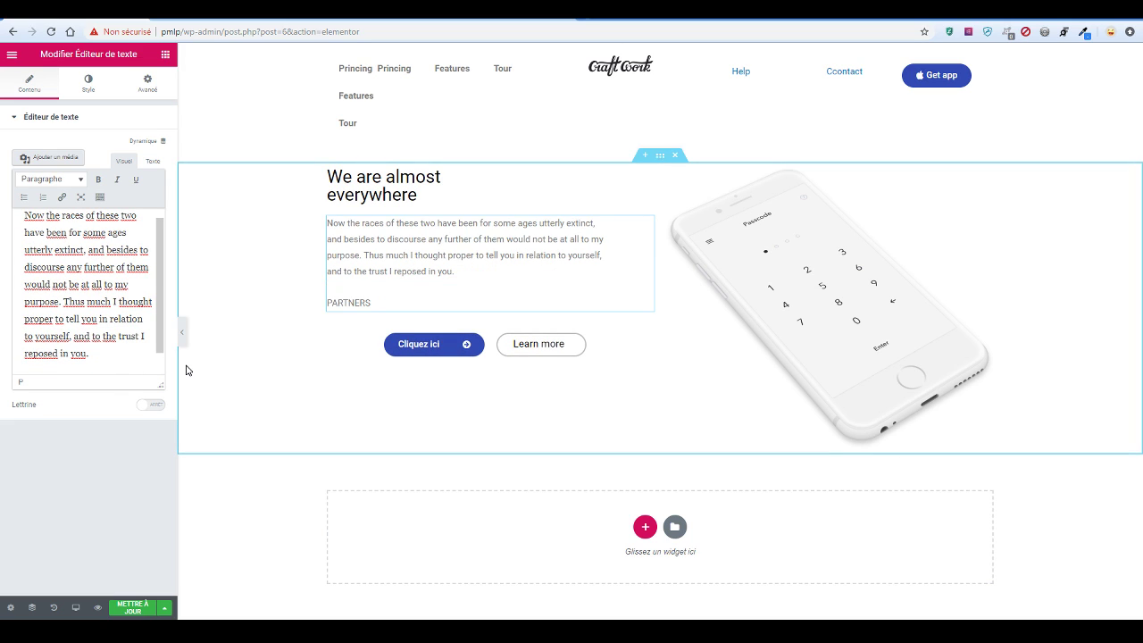
scroll(27, 311, down, 1)
double_click(35, 353)
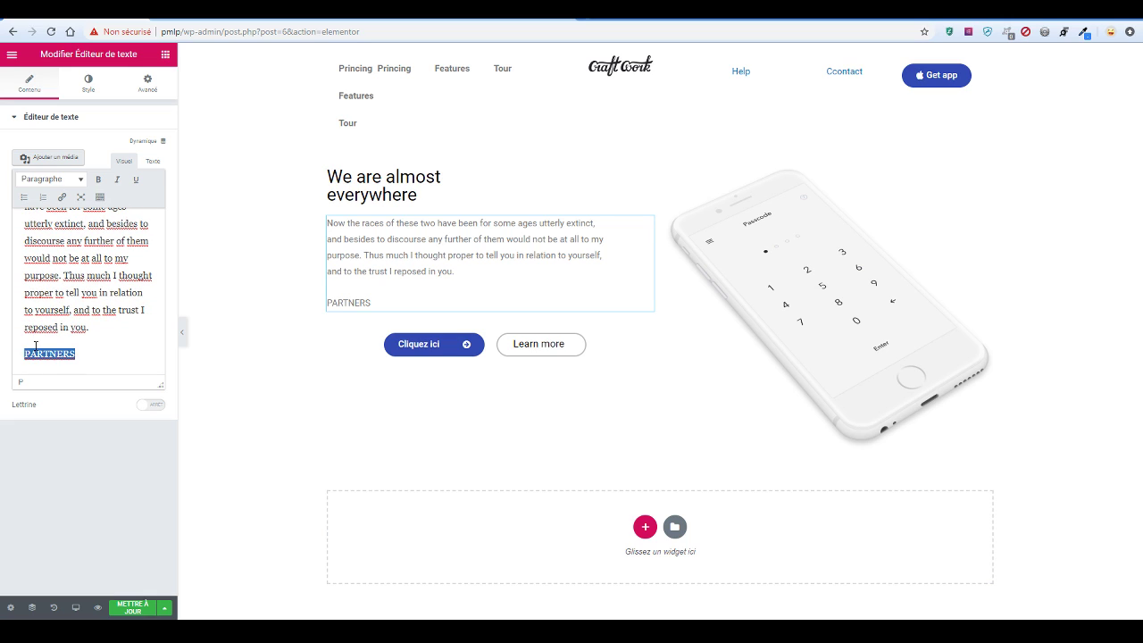
click(98, 179)
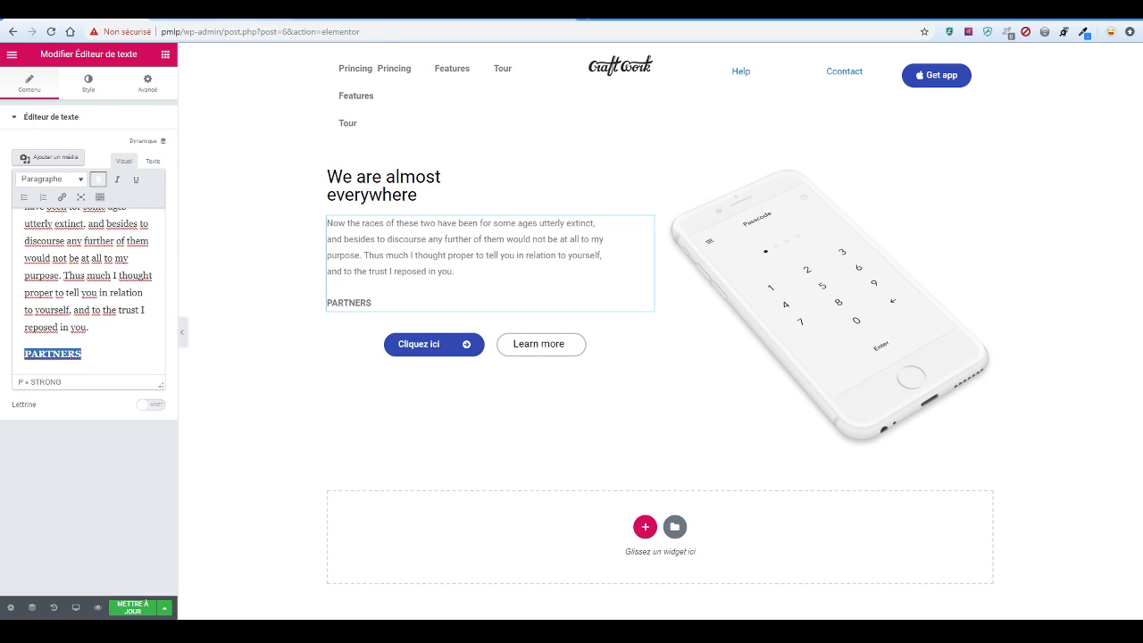
Compare the text with the reference page and start a new paragraph at "Thus much I thought proper"
click(218, 17)
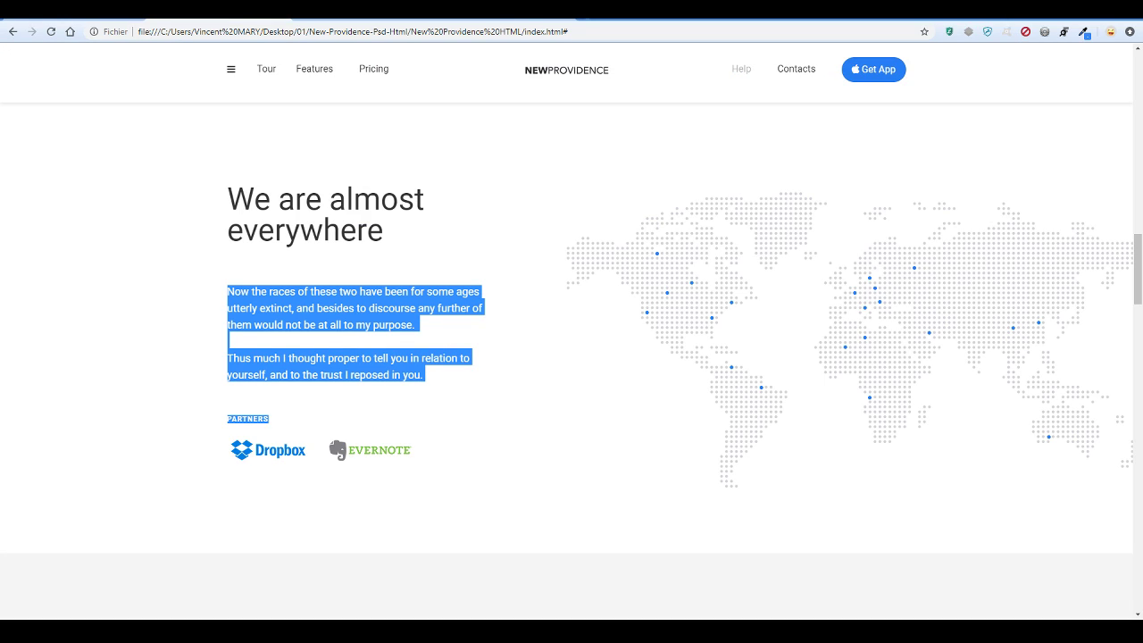
click(112, 17)
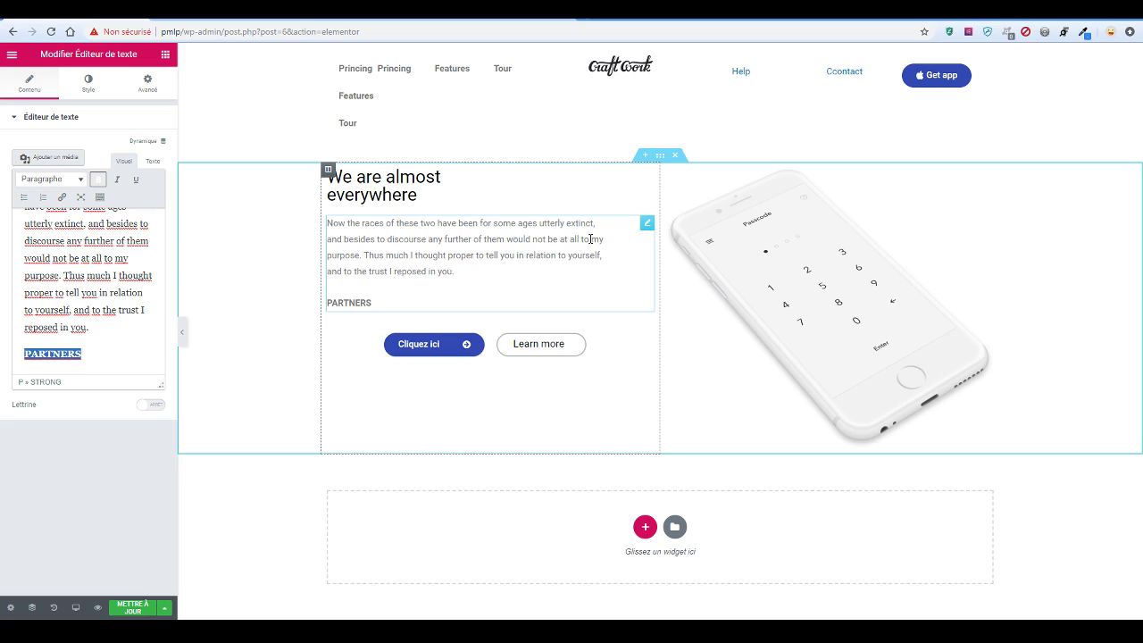
double_click(365, 253)
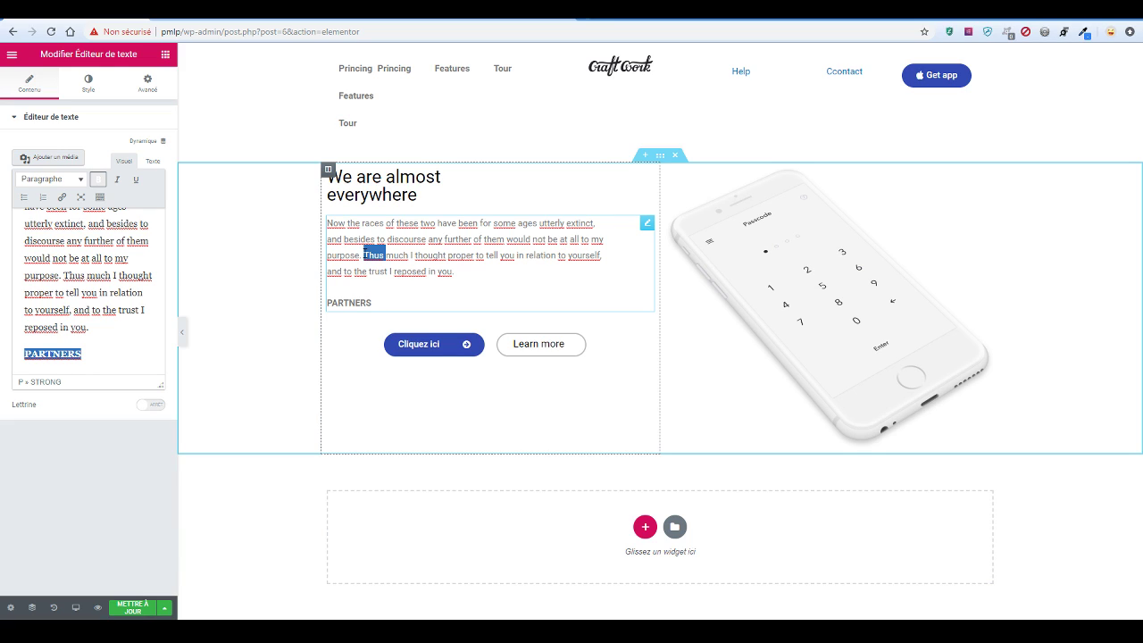
click(369, 257)
key(Return)
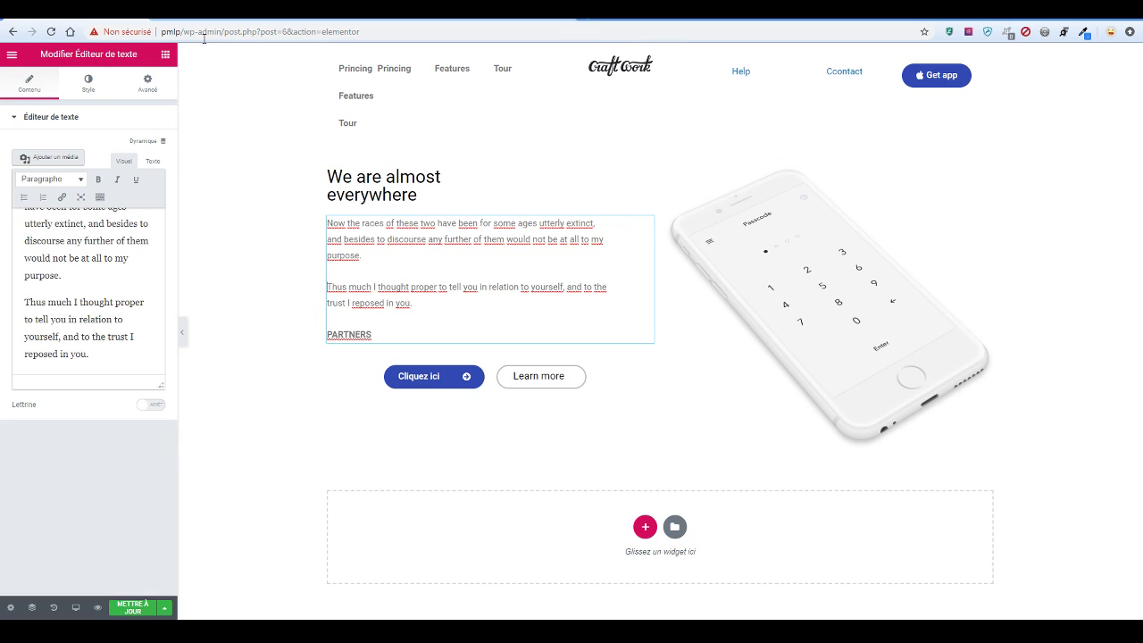
Delete the inner section holding the two buttons and add a new two-column inner section below "PARTNERS"
scroll(527, 249, up, 1)
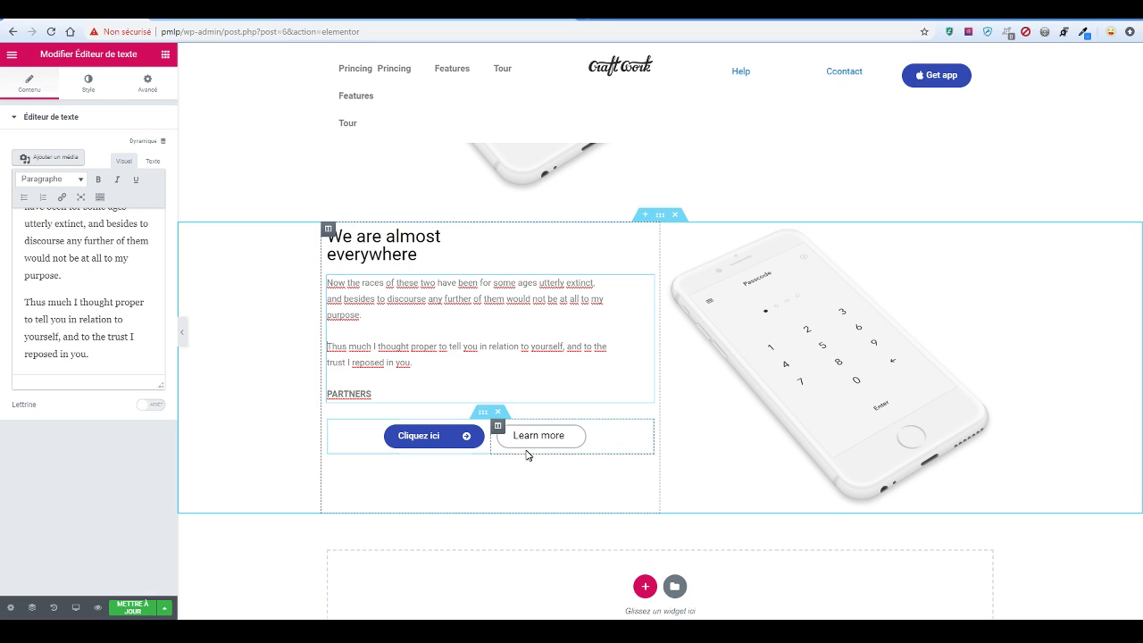
click(497, 415)
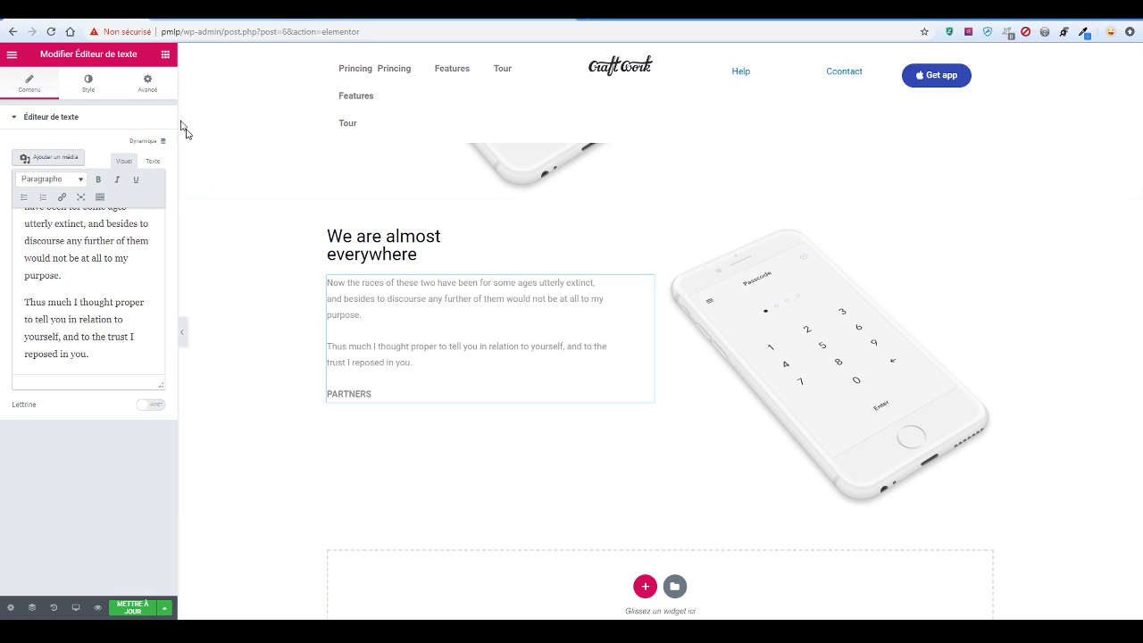
click(176, 17)
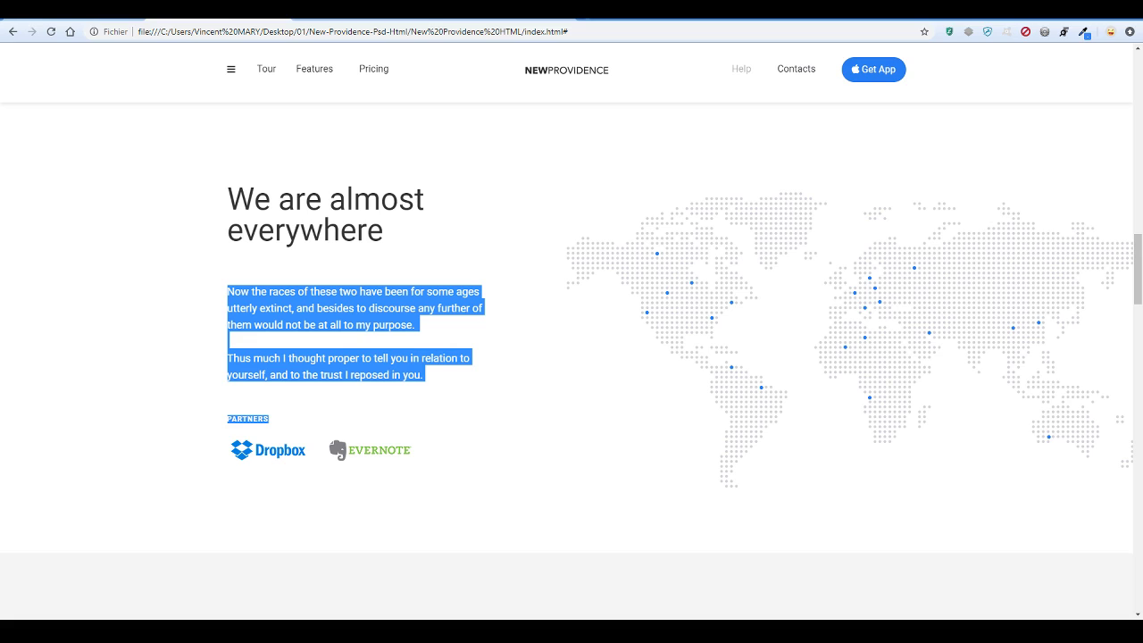
click(112, 17)
click(164, 59)
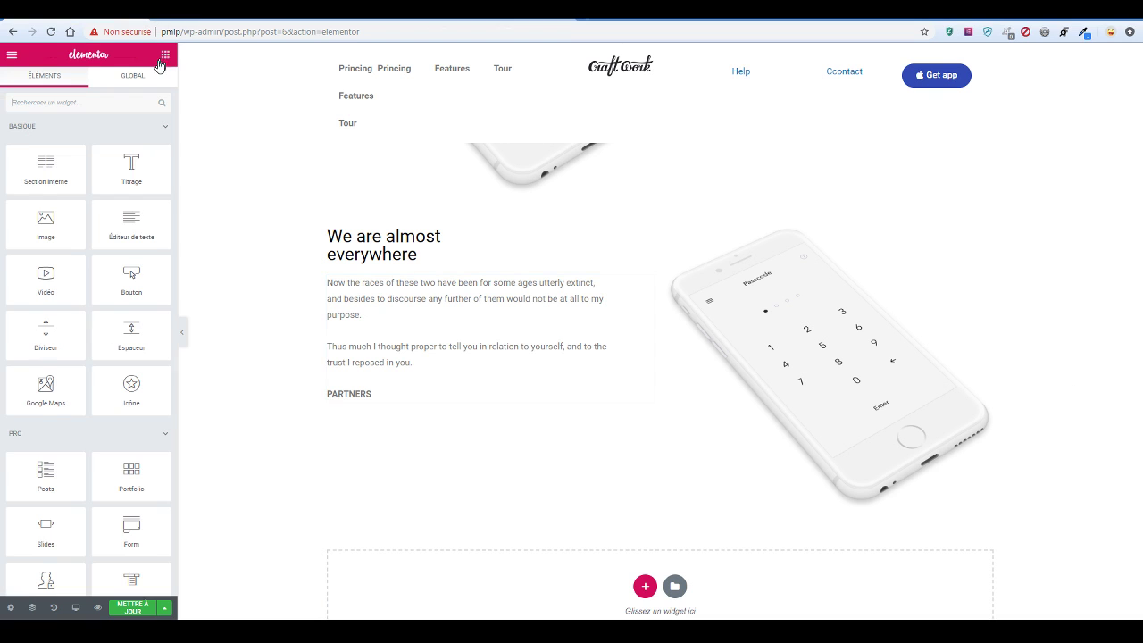
drag(77, 173, 423, 382)
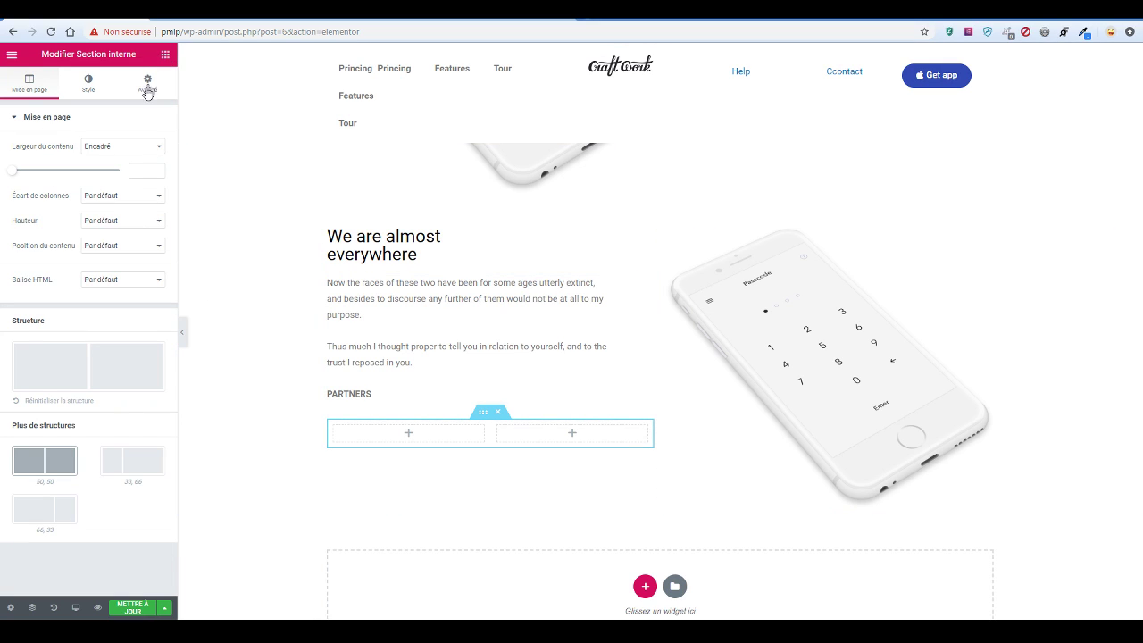
Add an image widget to the first column below "PARTNERS" and upload dropbox.png from the images folder into it
drag(51, 220, 396, 439)
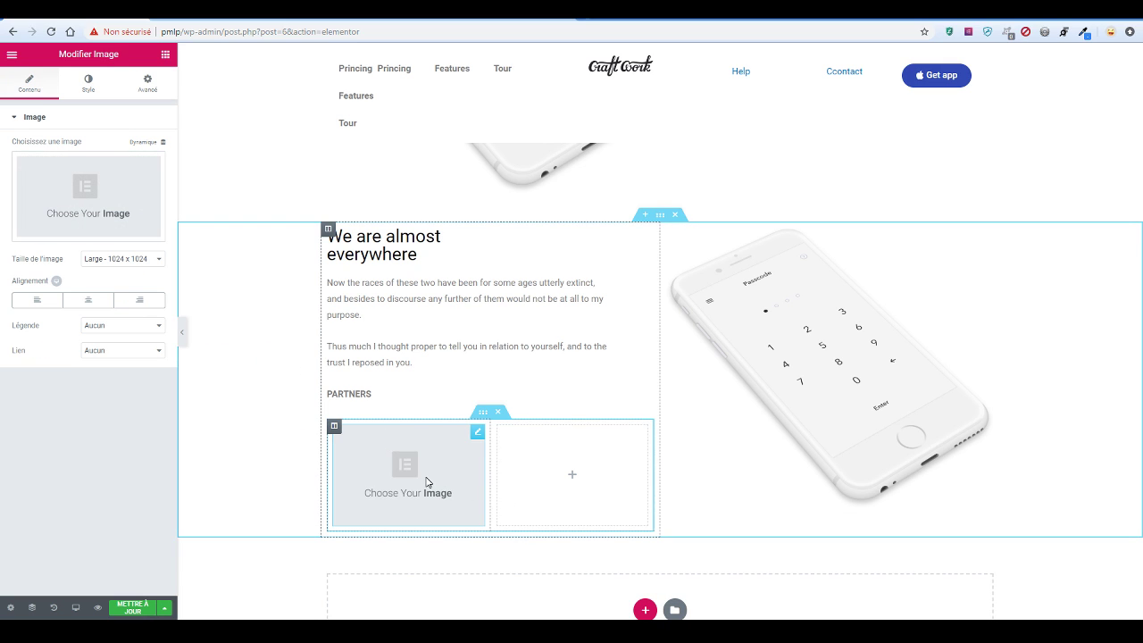
click(104, 208)
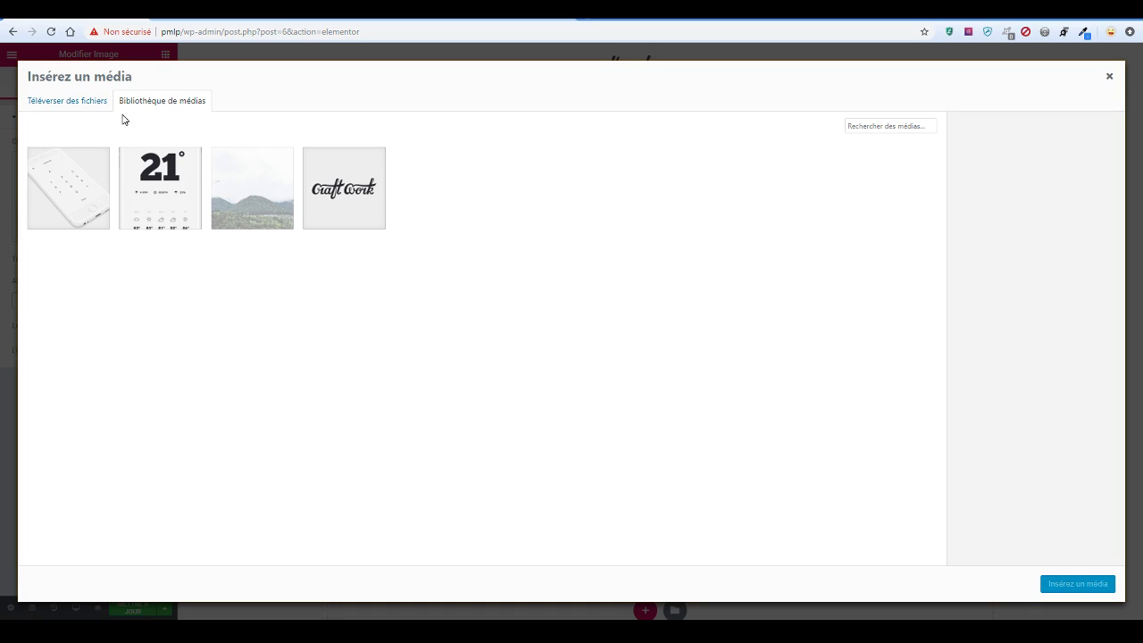
click(74, 100)
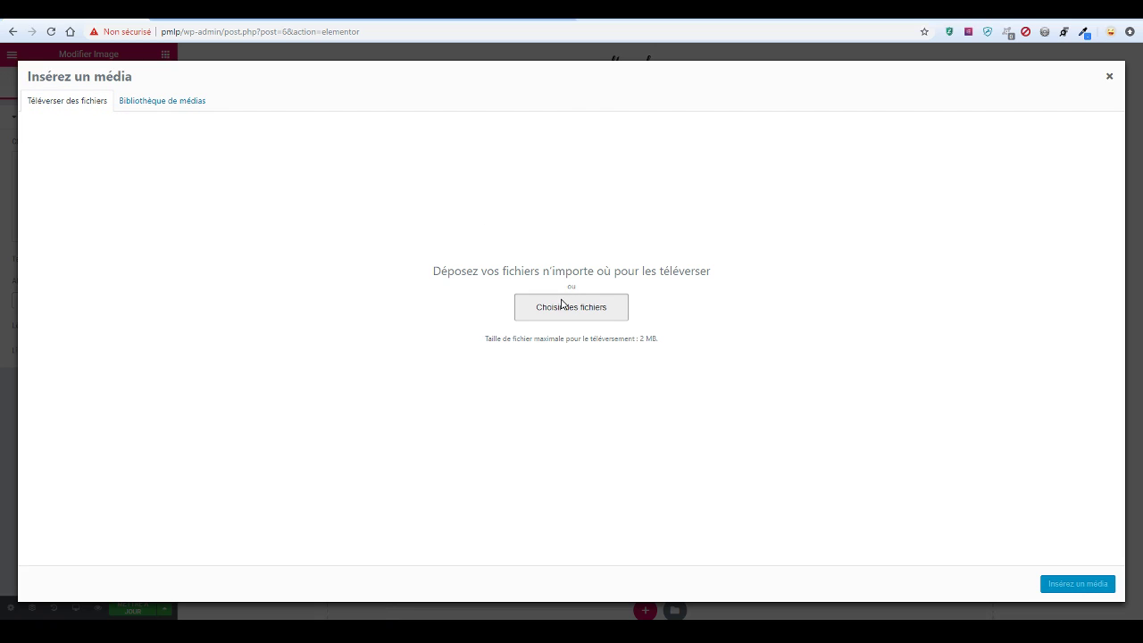
click(562, 305)
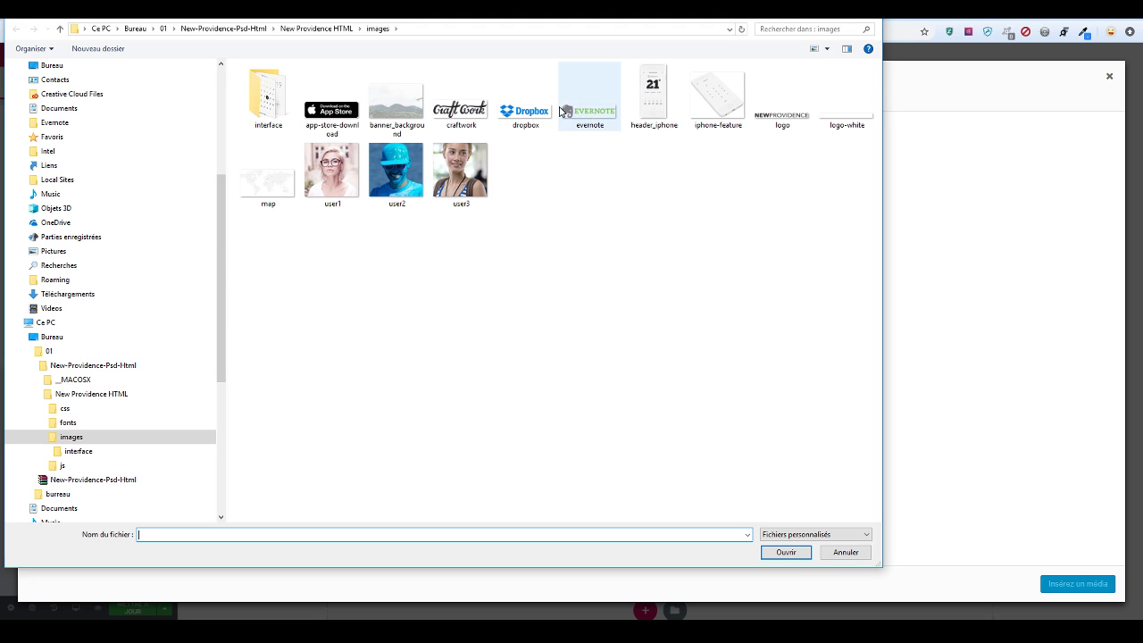
click(527, 114)
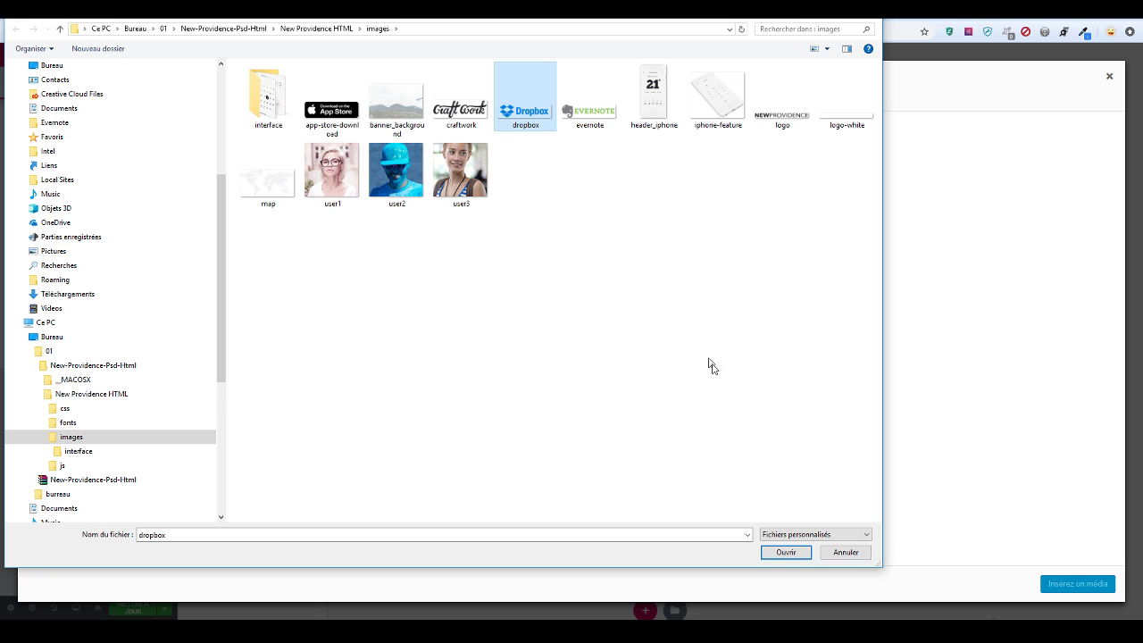
click(782, 552)
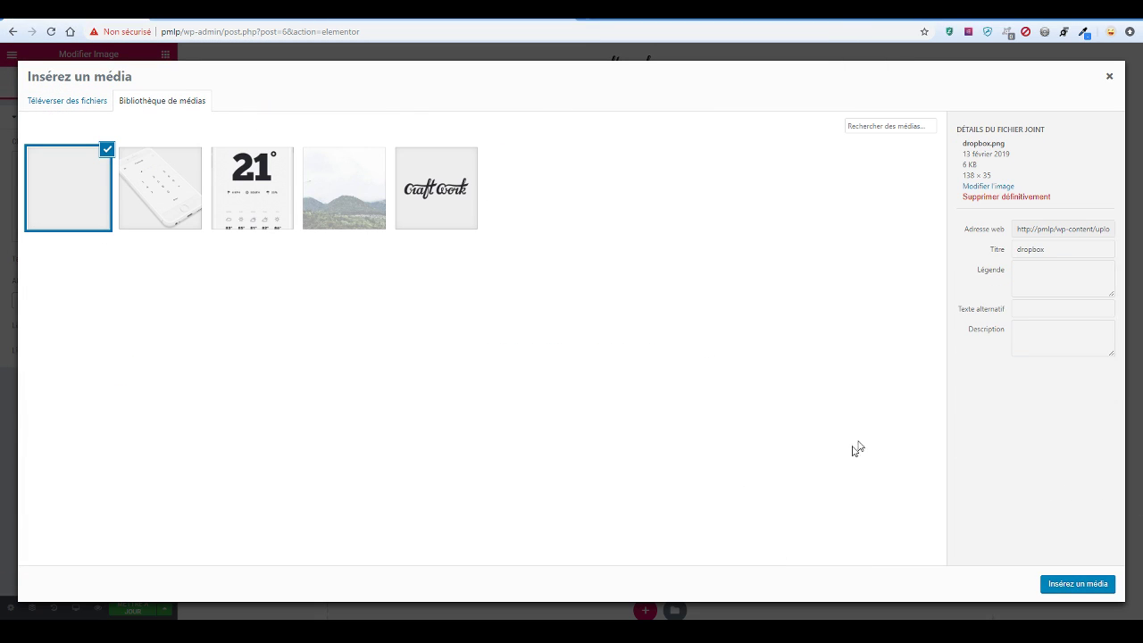
click(1098, 583)
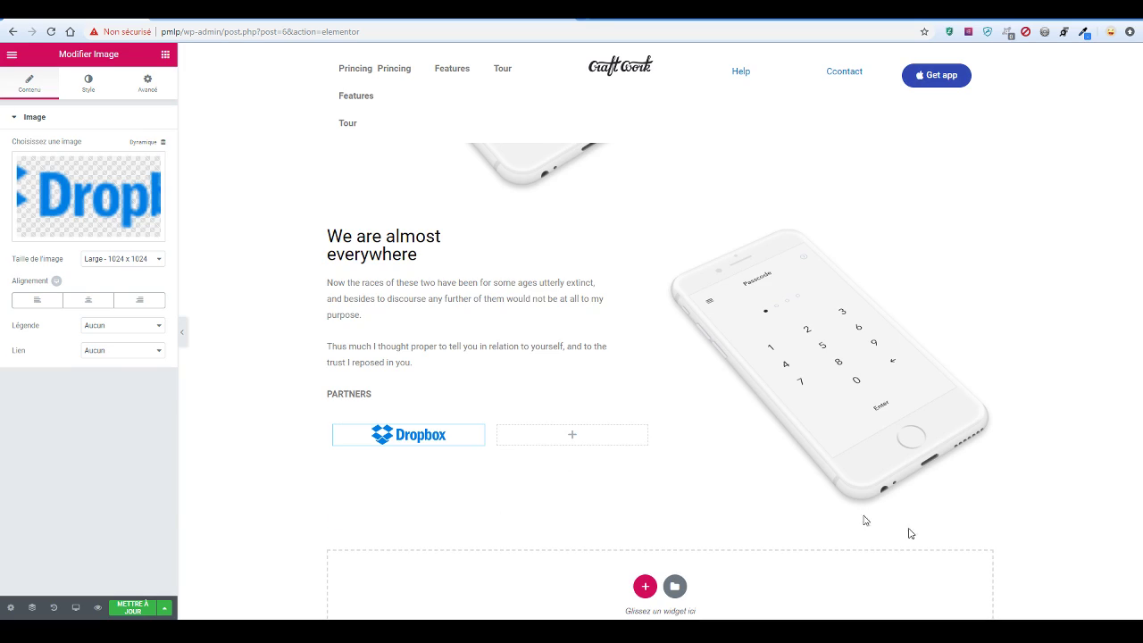
Check the partner logos on the reference page and add an image widget to the empty column beside the Dropbox logo
click(201, 17)
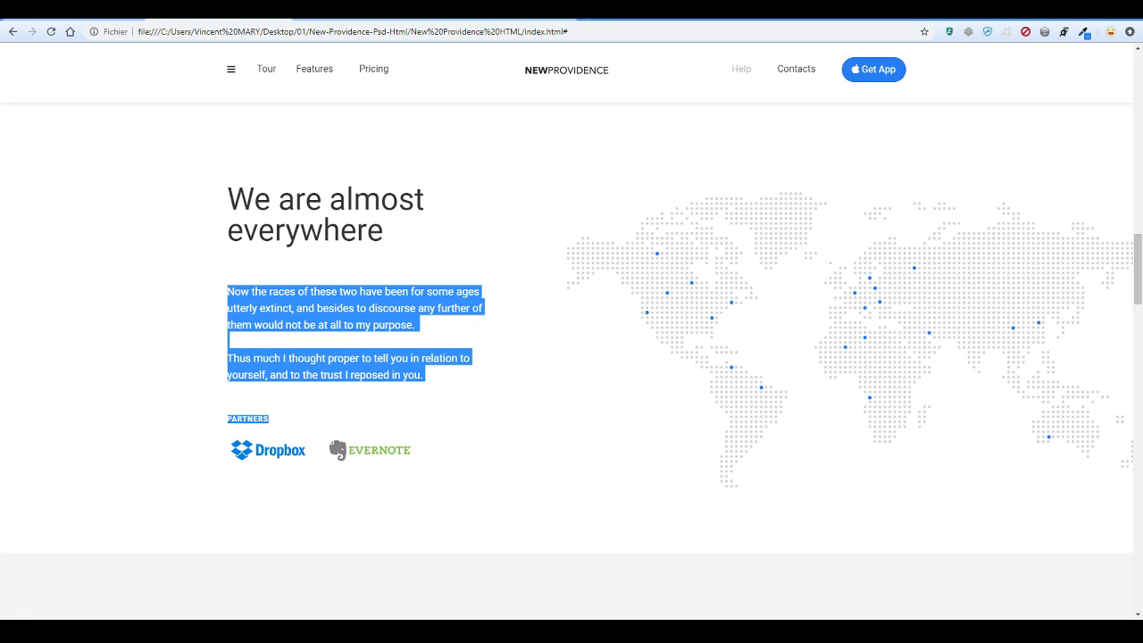
click(75, 18)
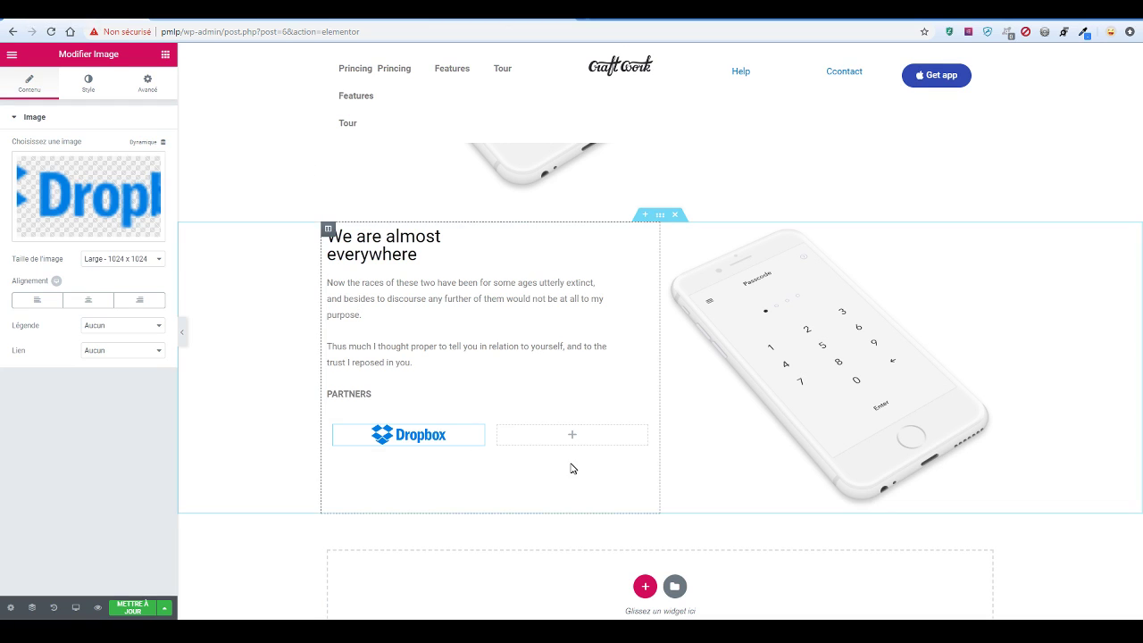
click(556, 437)
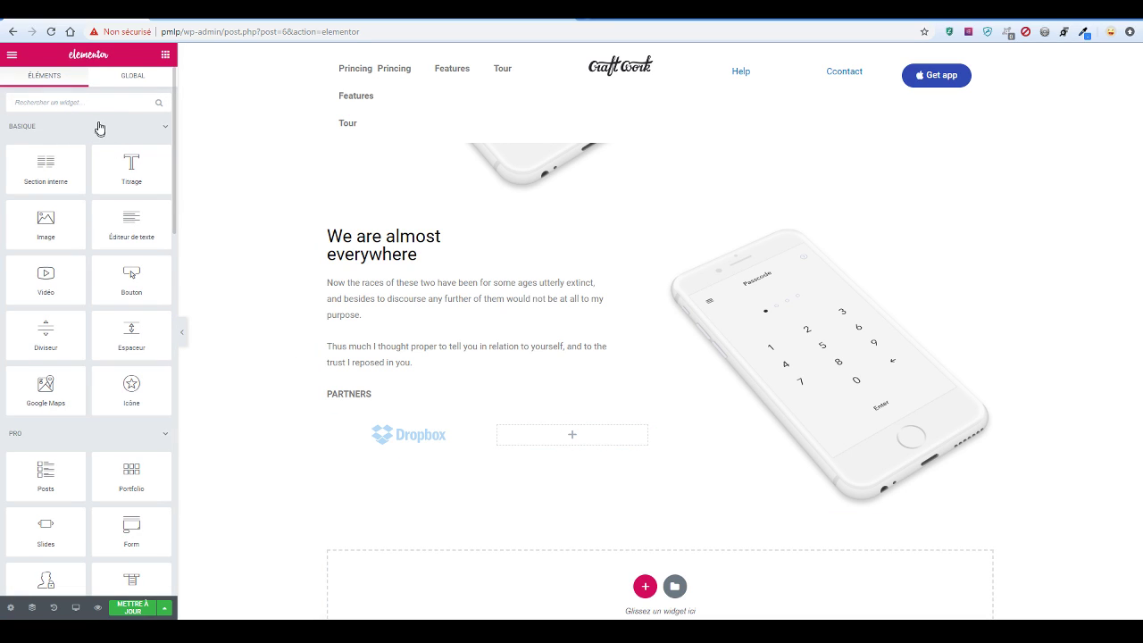
click(93, 101)
text(ima)
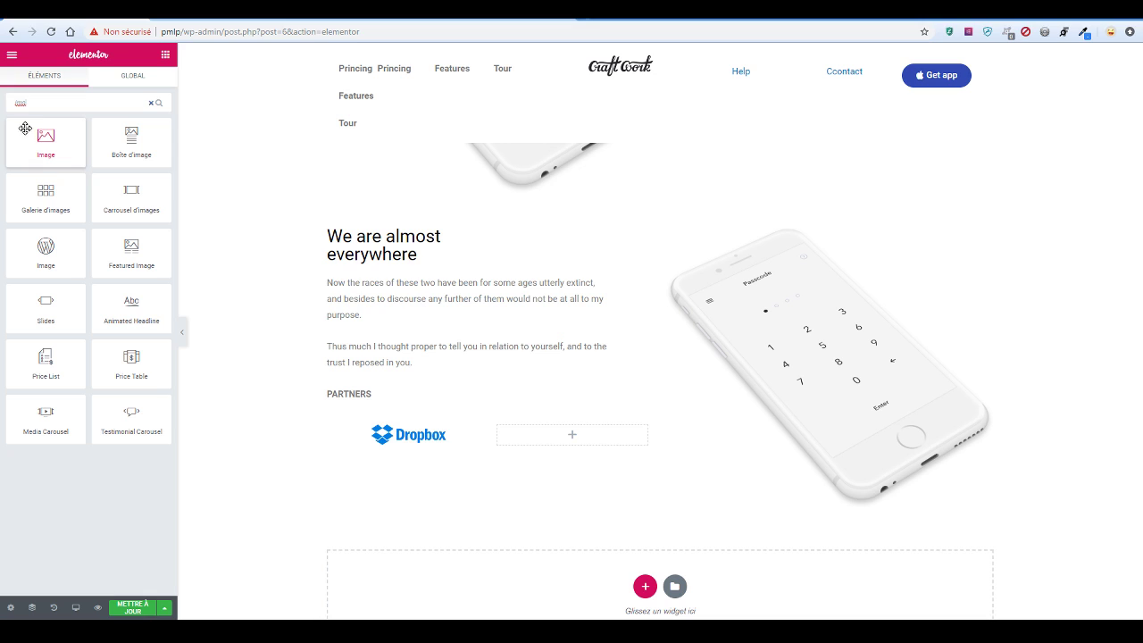
drag(25, 129, 581, 438)
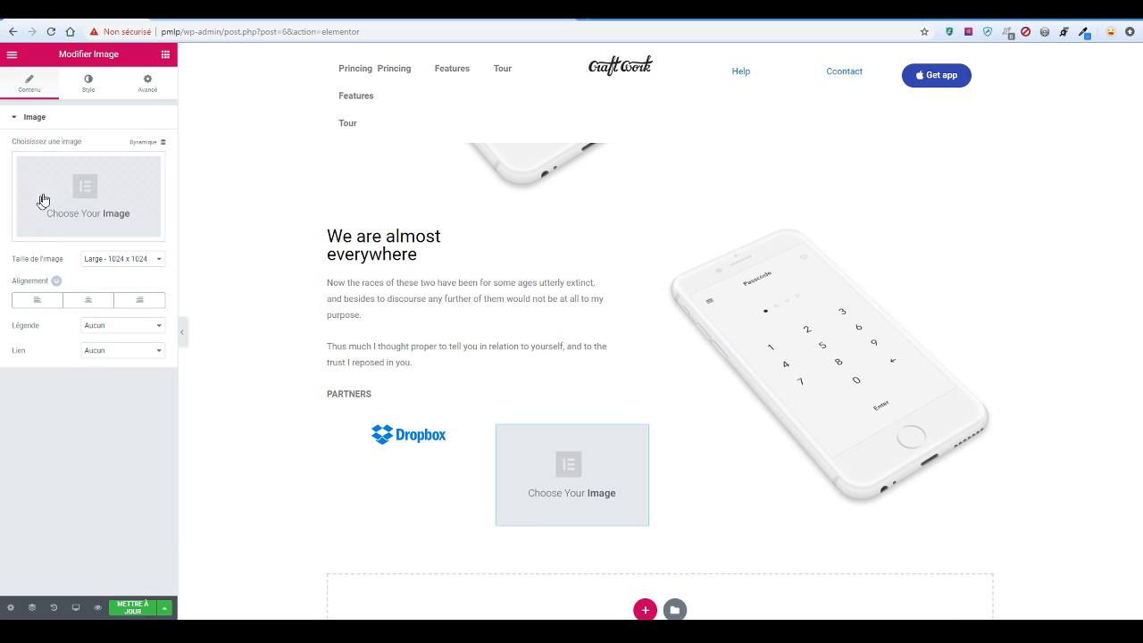
Upload evernote.png from the images folder and insert it into the new image widget
click(70, 187)
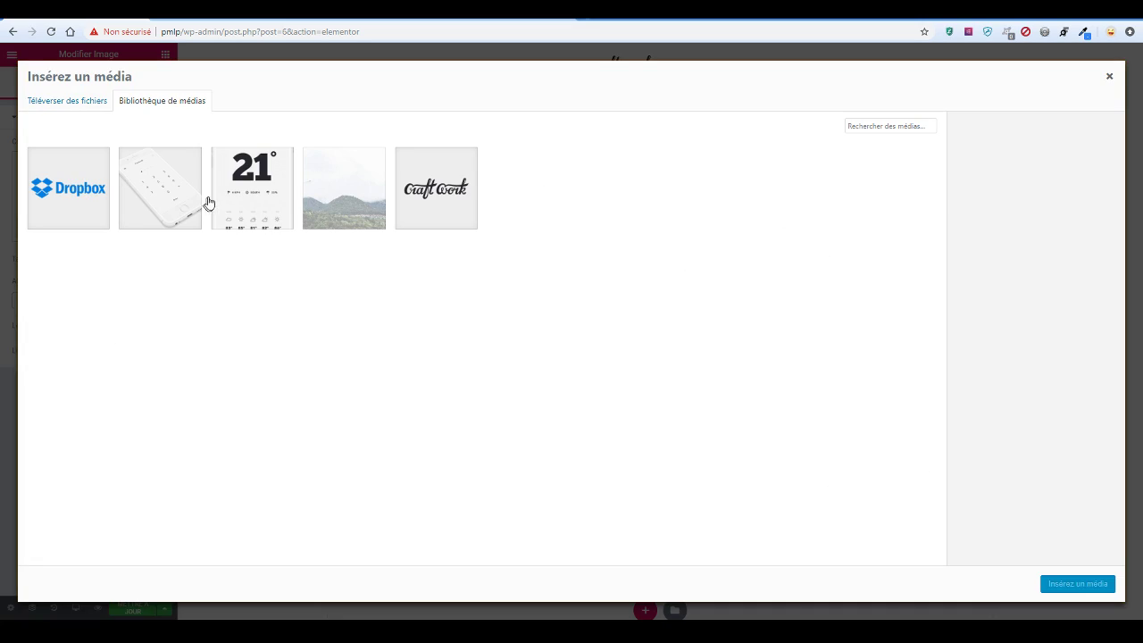
click(72, 101)
click(565, 306)
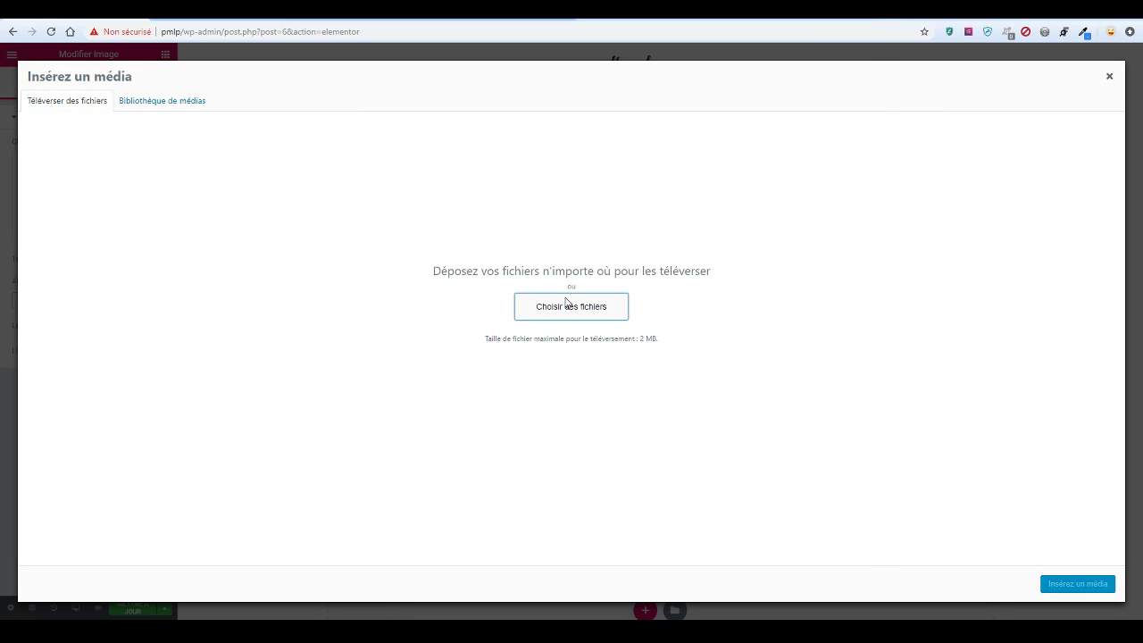
click(590, 111)
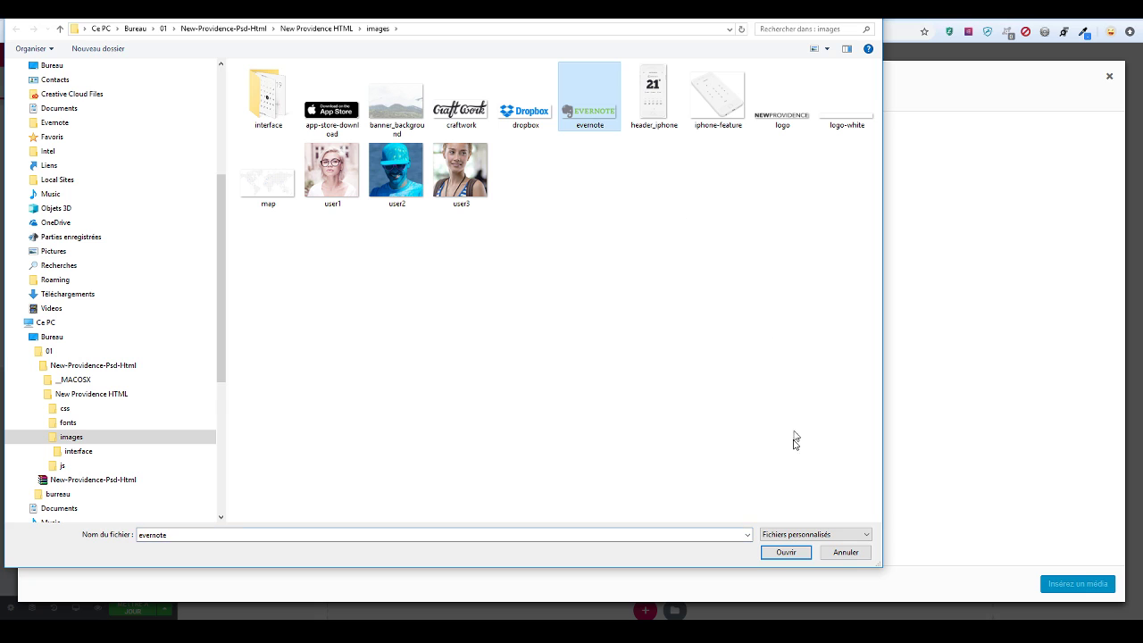
click(778, 552)
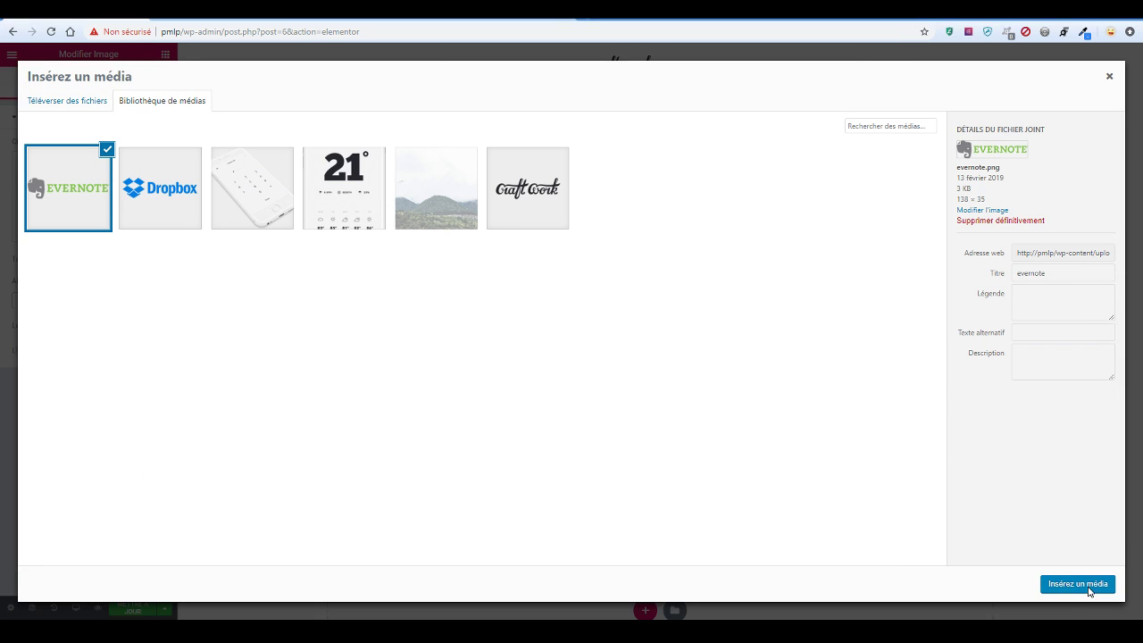
click(1078, 584)
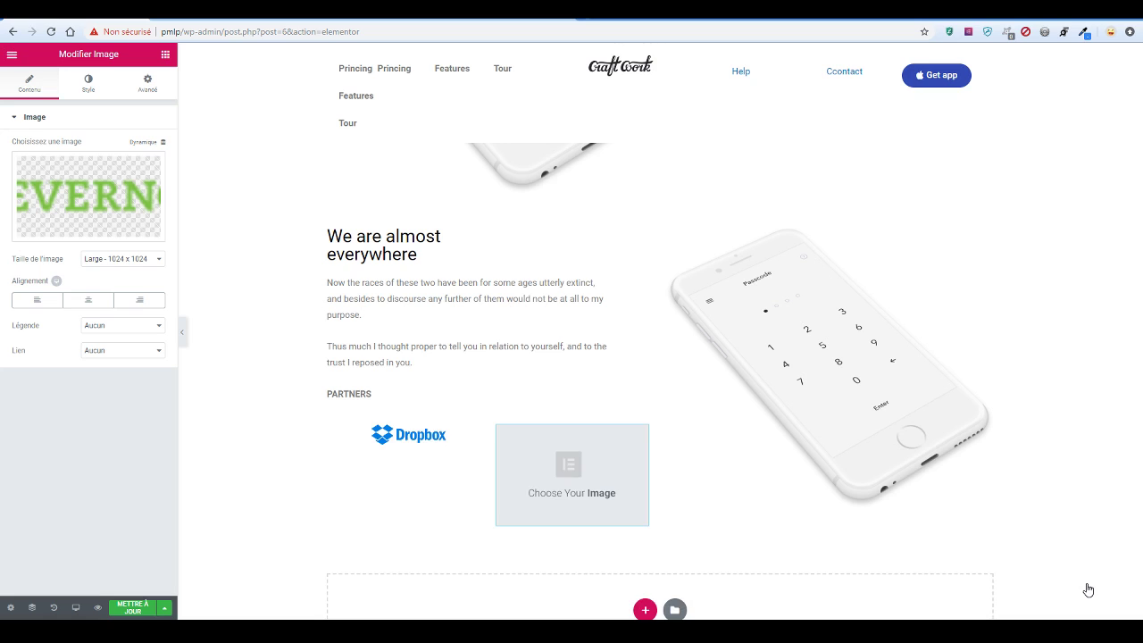
Delete the phone image beside the "We are almost everywhere" text
right_click(777, 380)
click(840, 545)
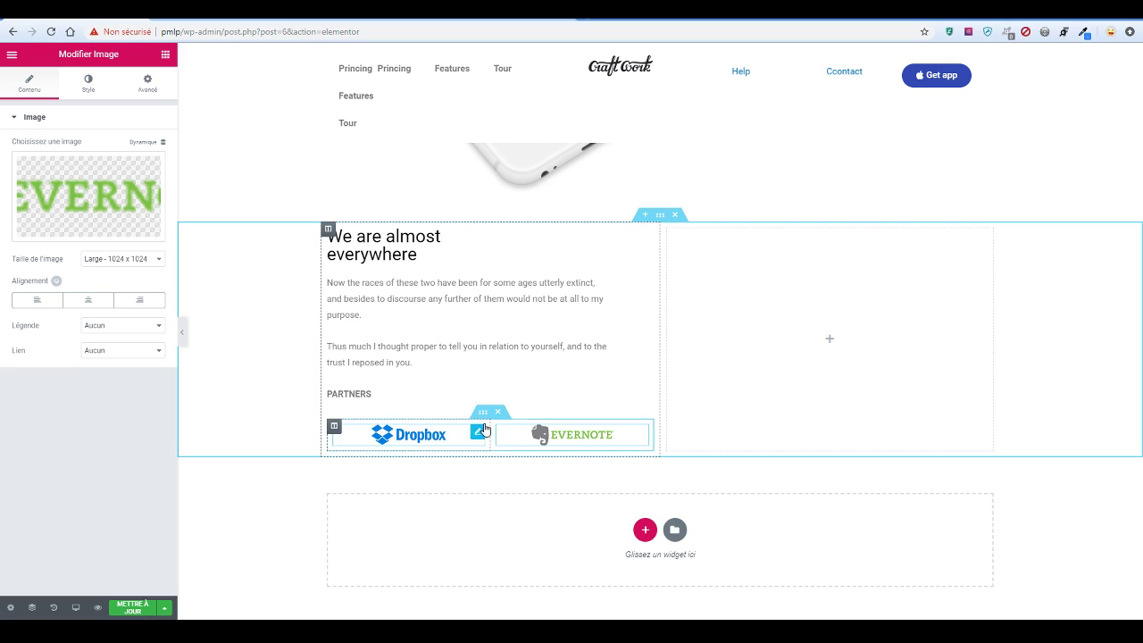
Unlink the margins of the inner section holding the partner logos and set its top margin to -26 px
click(487, 411)
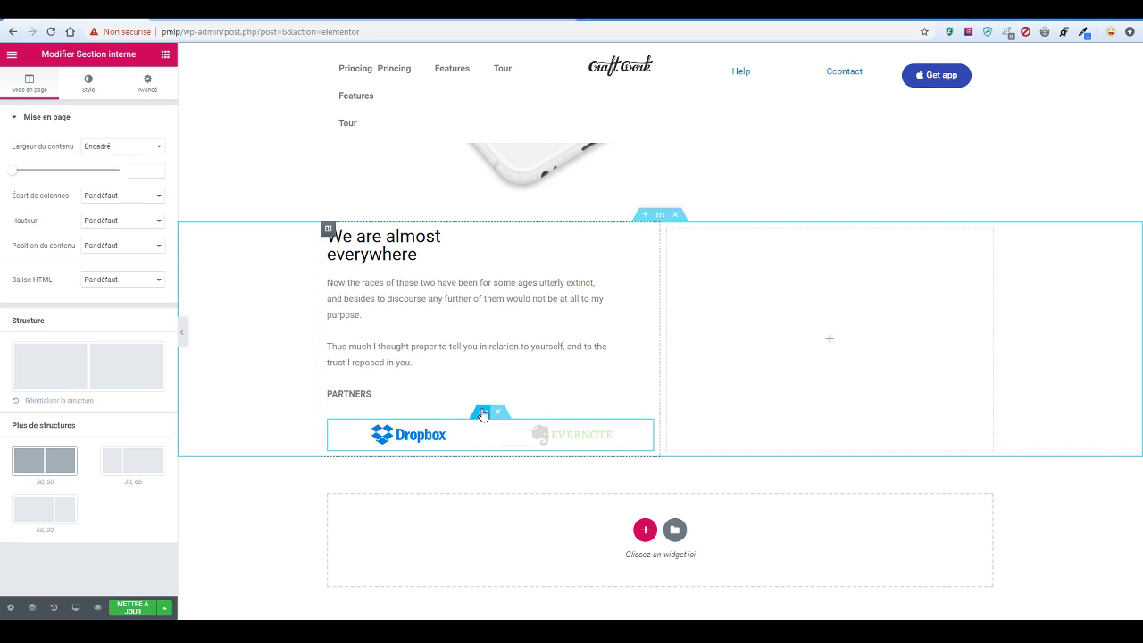
click(144, 108)
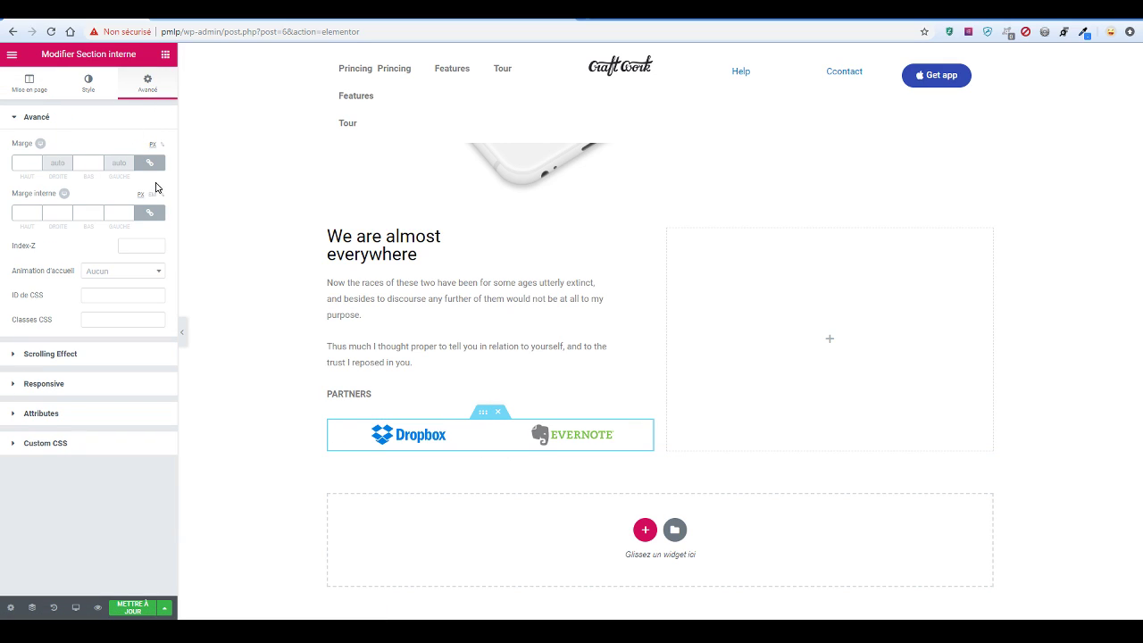
click(150, 163)
text(-1)
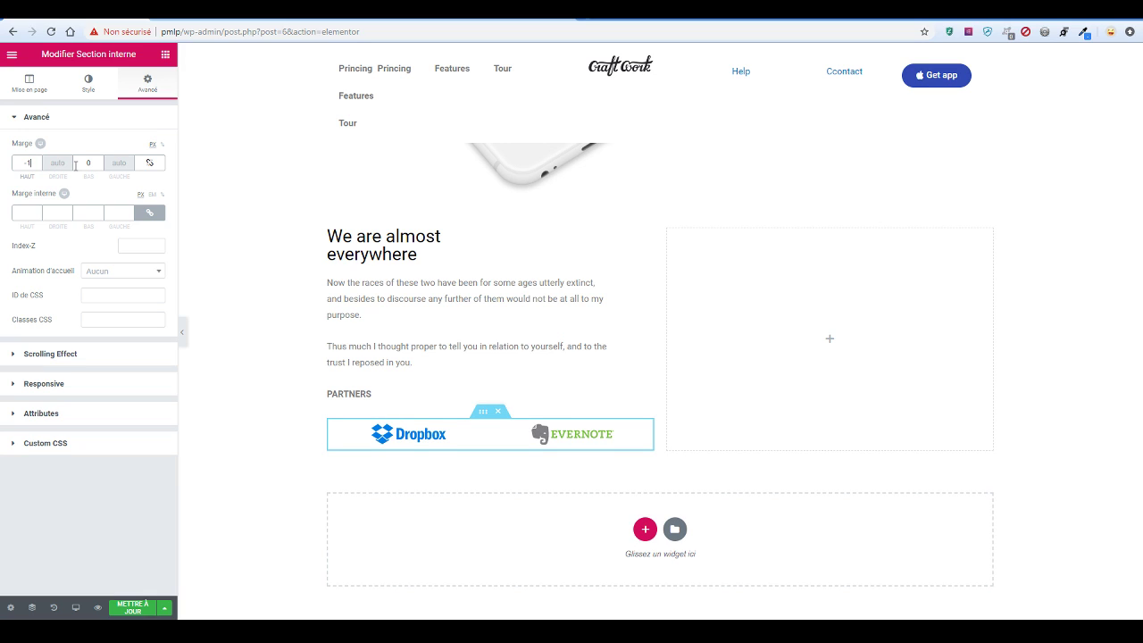
text(0)
key(Down)
key(Down)
key(Down)
key(Down)
key(Down)
key(Down)
key(Down)
key(Down)
key(Down)
key(Down)
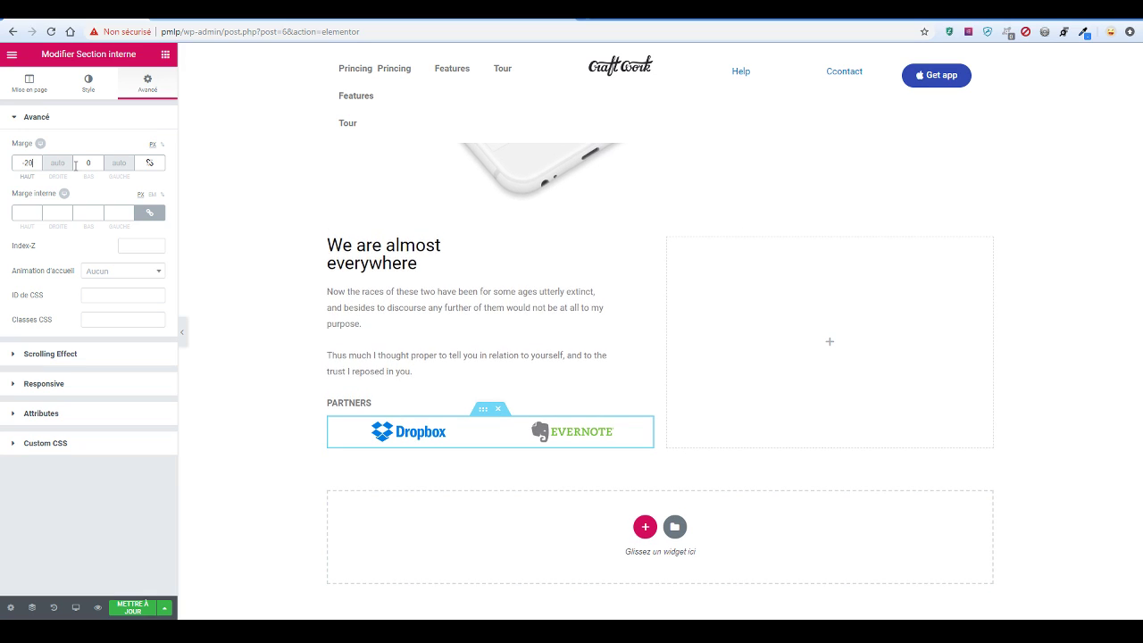
key(Down)
key(Down)
key(Down)
key(Down)
key(Down)
key(Down)
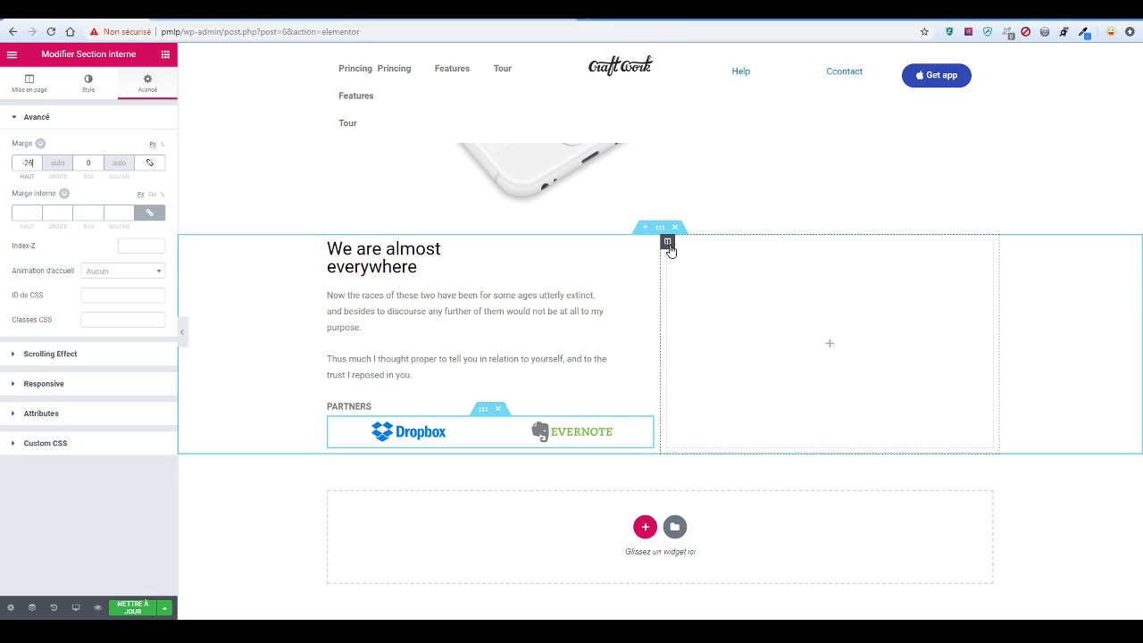
Set the background type of the empty column beside the "We are almost everywhere" text to Classic (Classique)
click(668, 243)
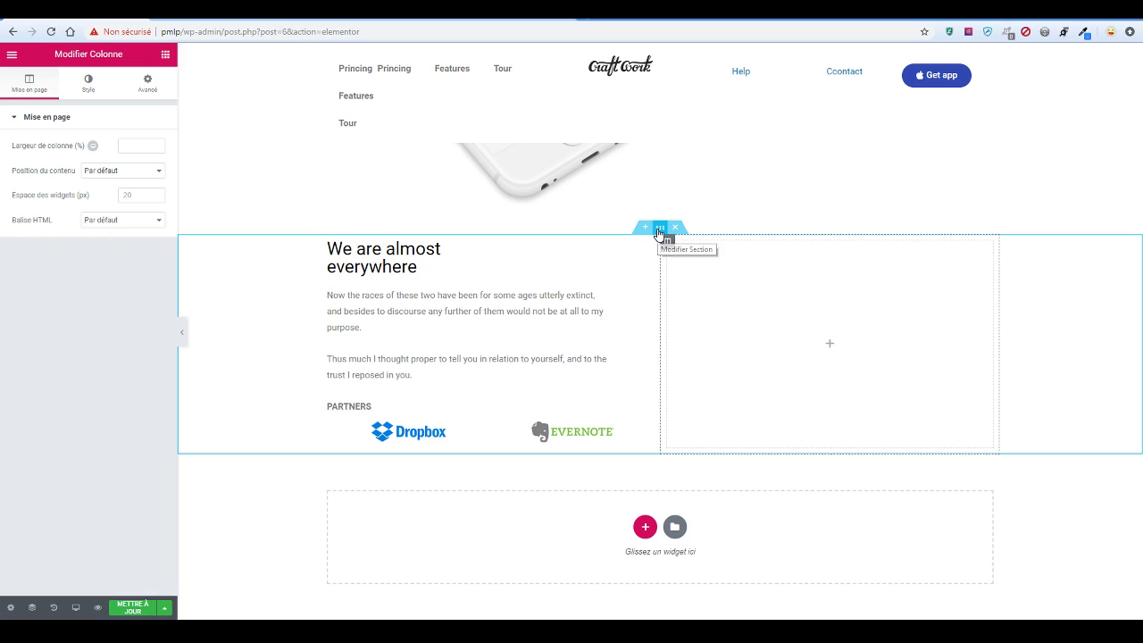
click(659, 227)
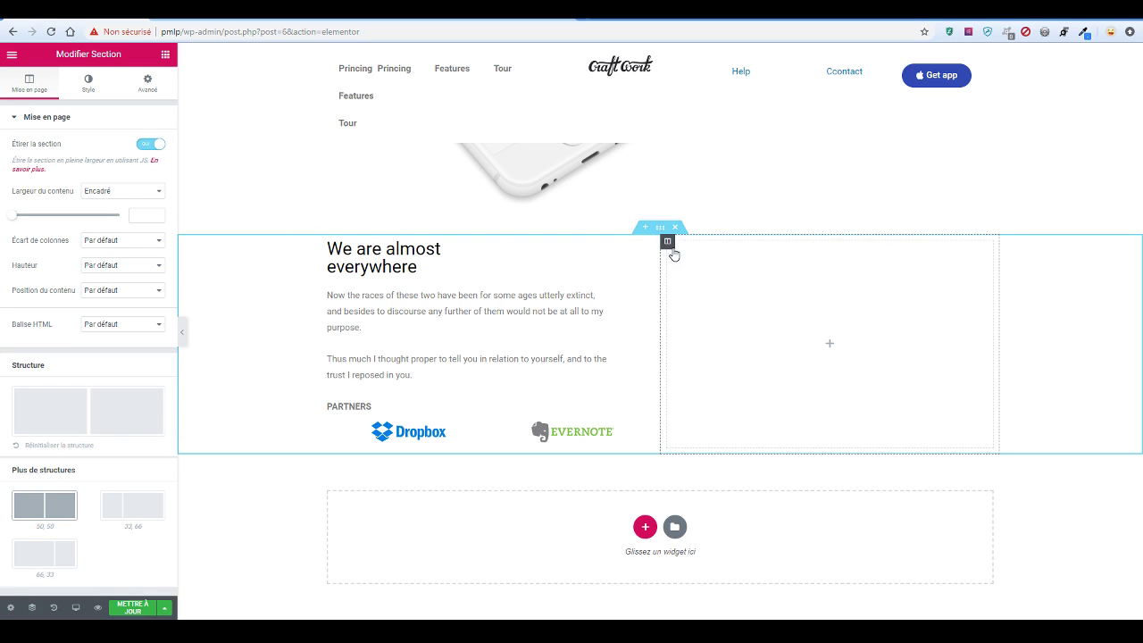
click(668, 242)
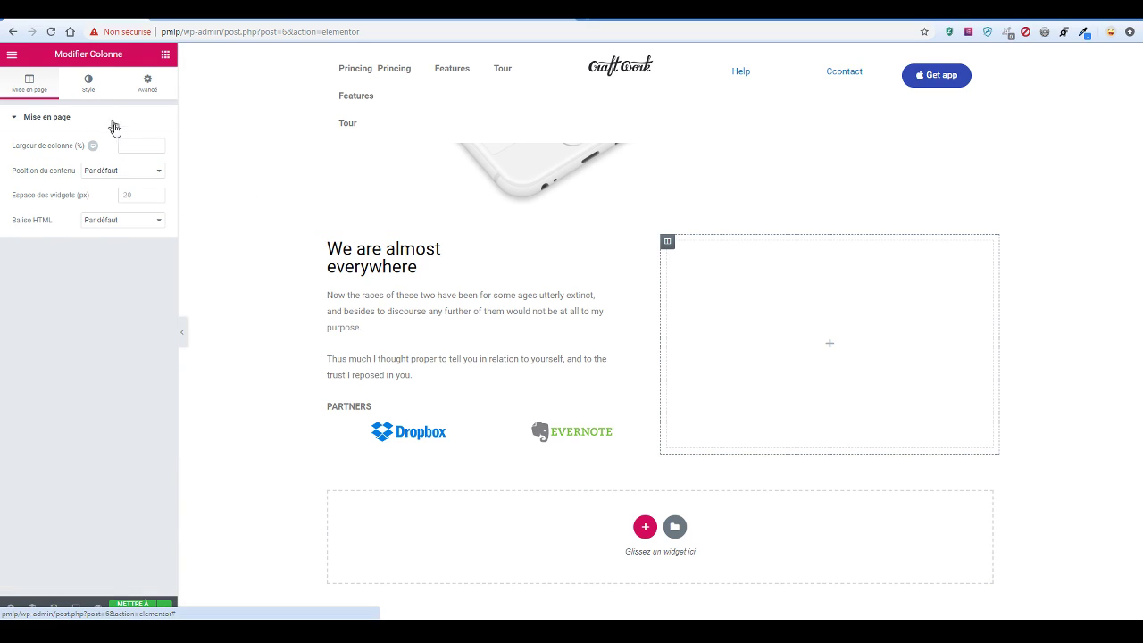
click(87, 83)
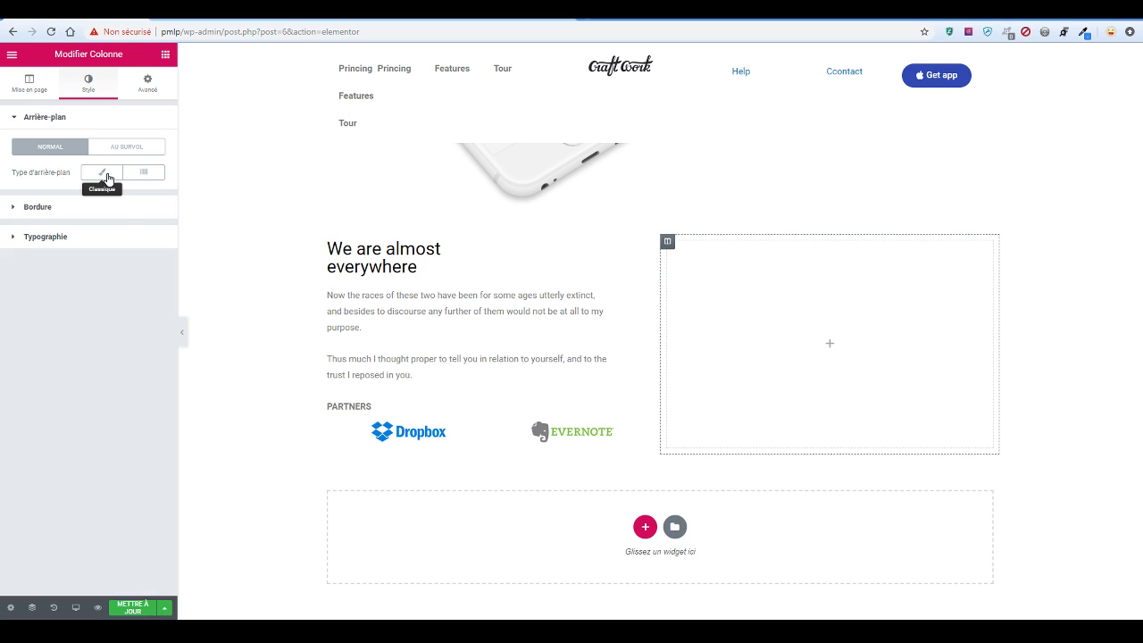
click(103, 173)
Upload map.png from the images folder and use it as the empty column's background image
click(145, 296)
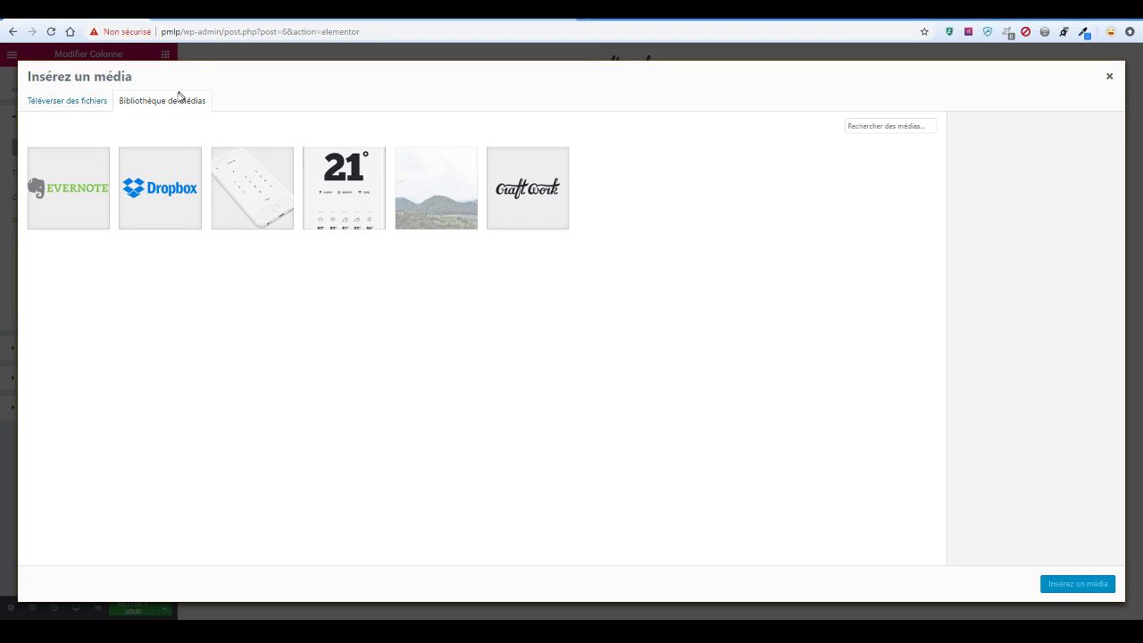
click(66, 101)
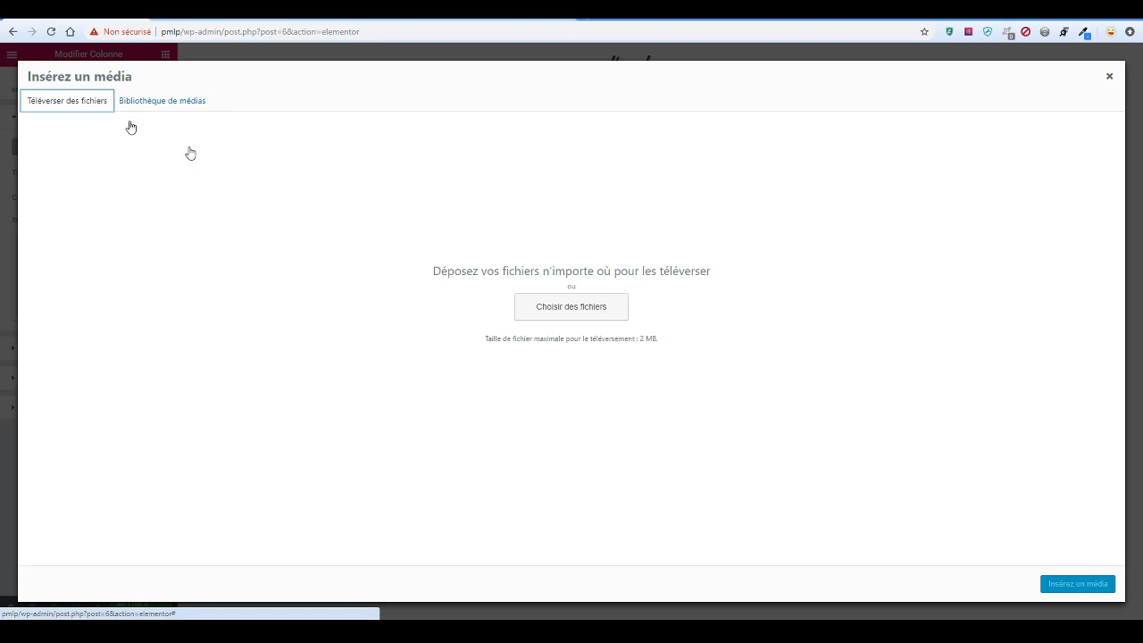
click(567, 306)
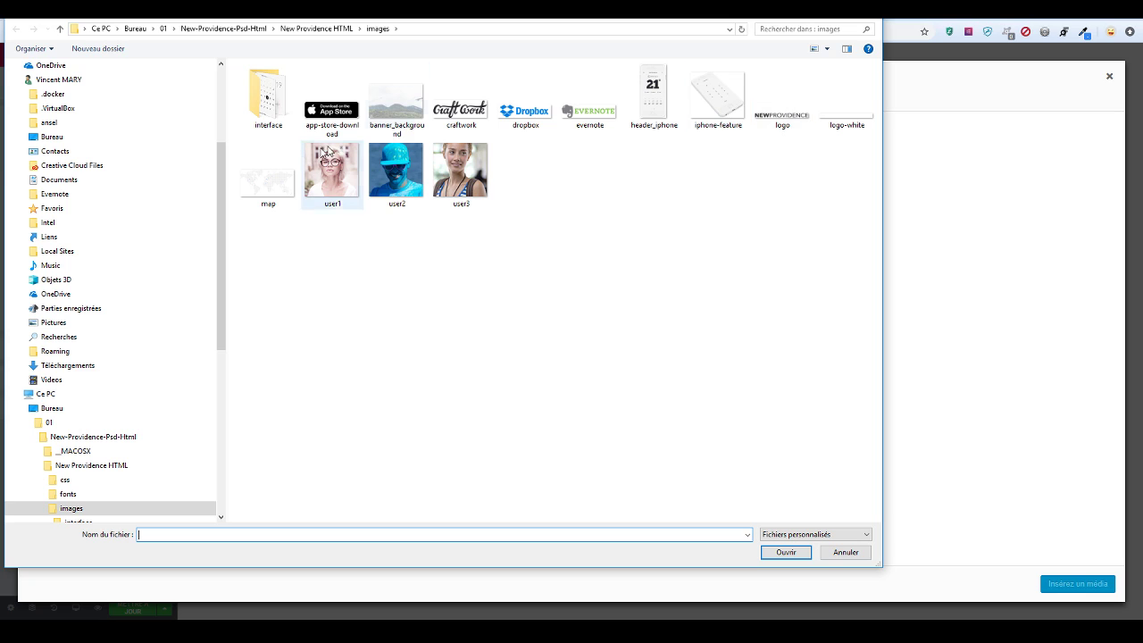
click(266, 178)
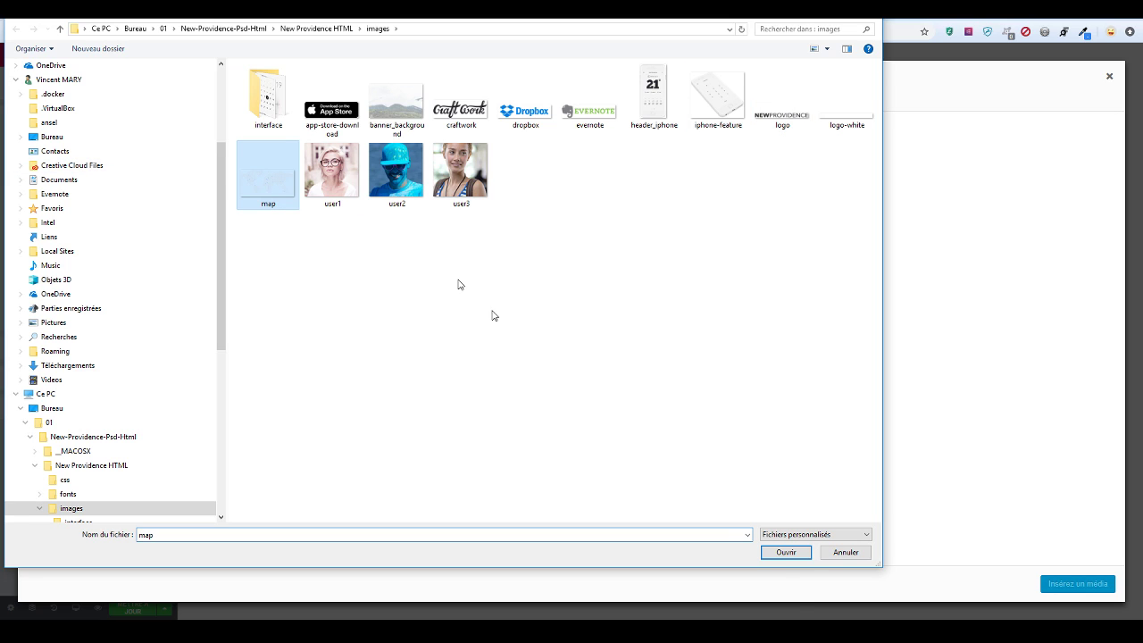
click(786, 552)
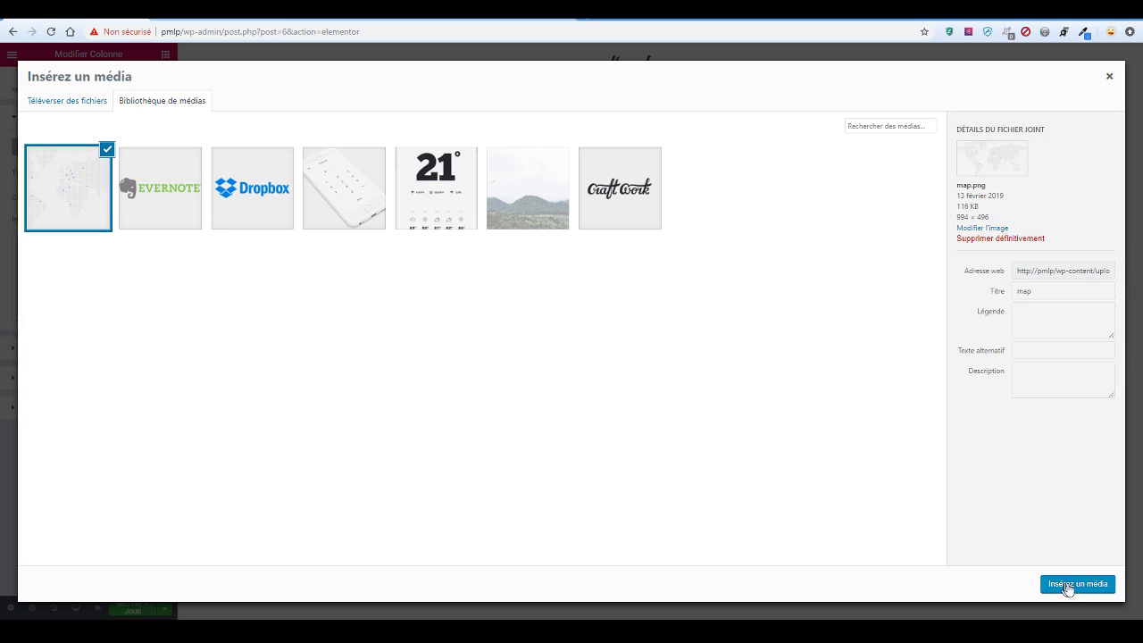
click(1070, 585)
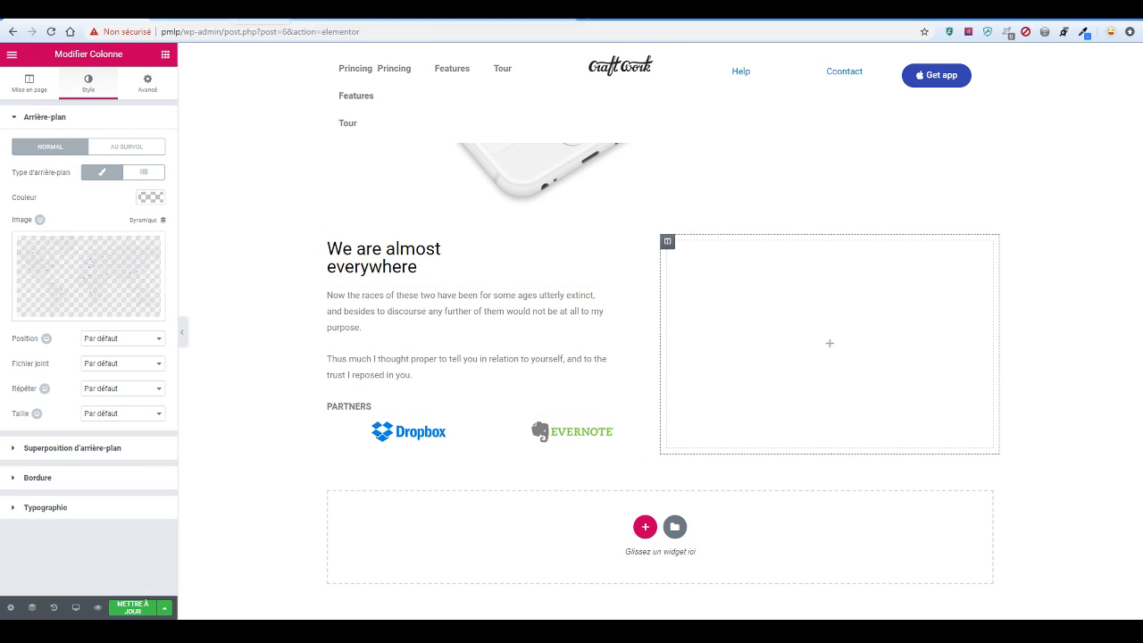
Compare the column's map background with the world map on the reference page
click(233, 13)
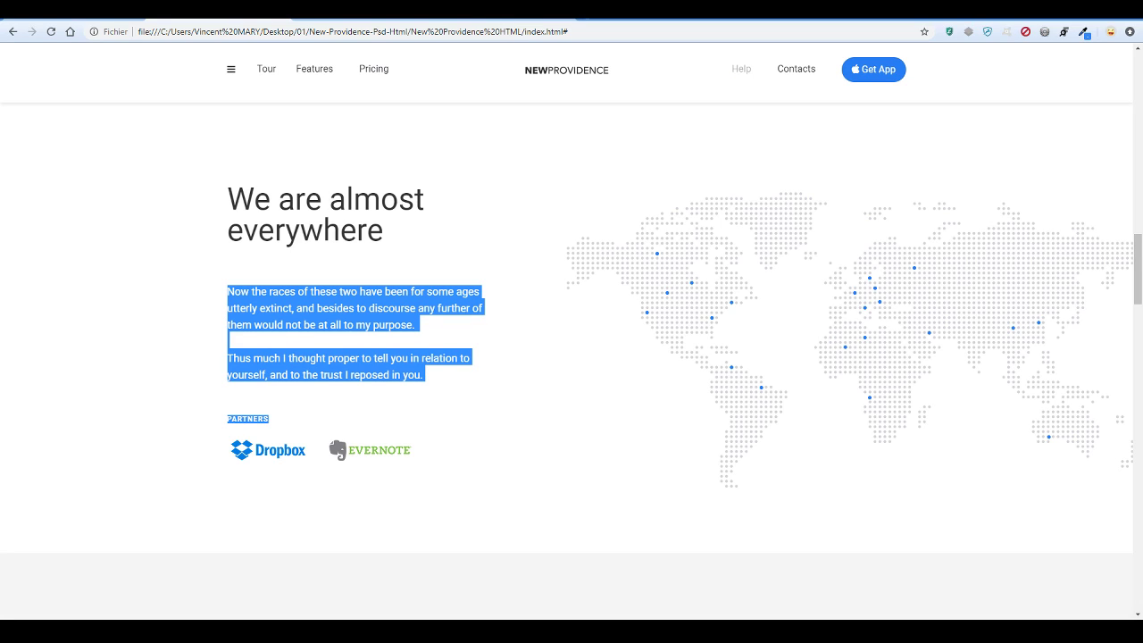
click(116, 16)
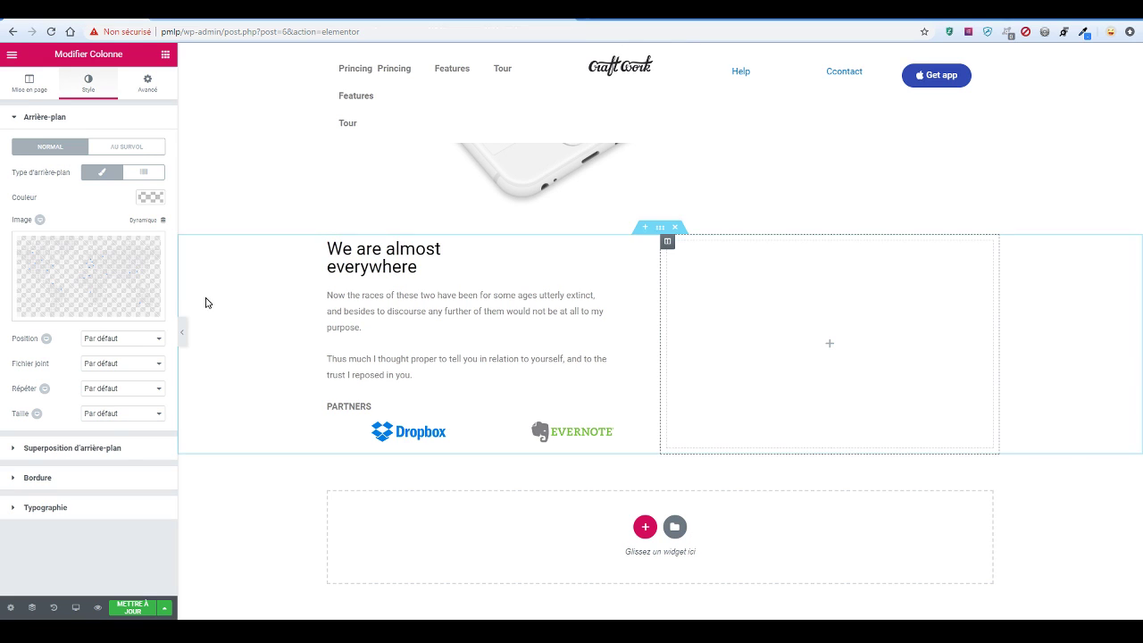
Set the size of the empty column's map background image to Couvrir
click(131, 415)
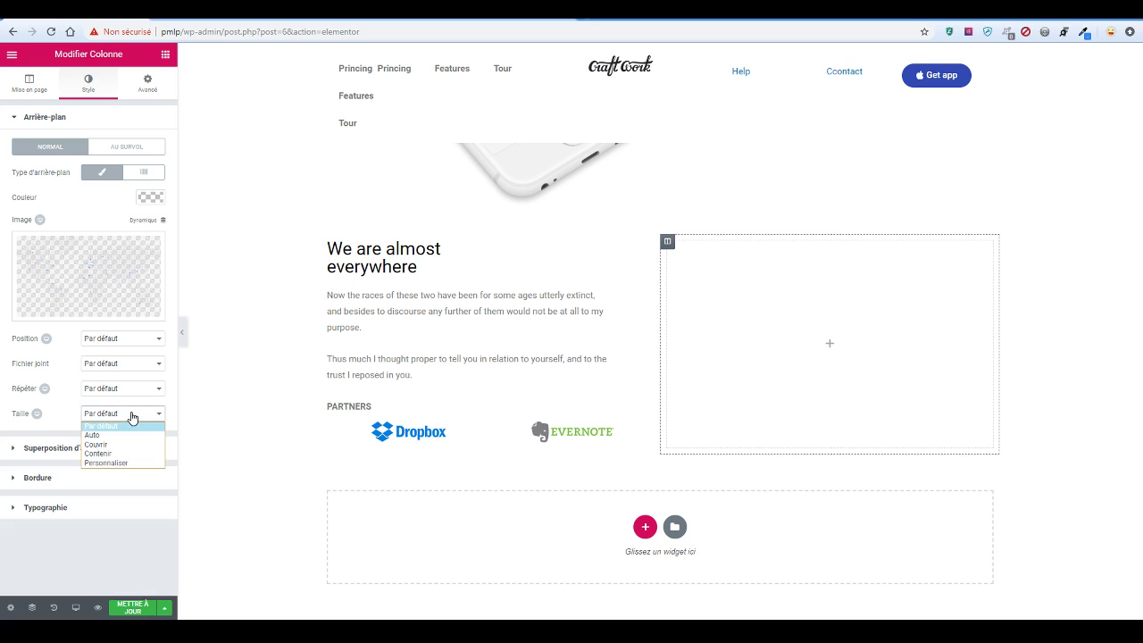
click(134, 456)
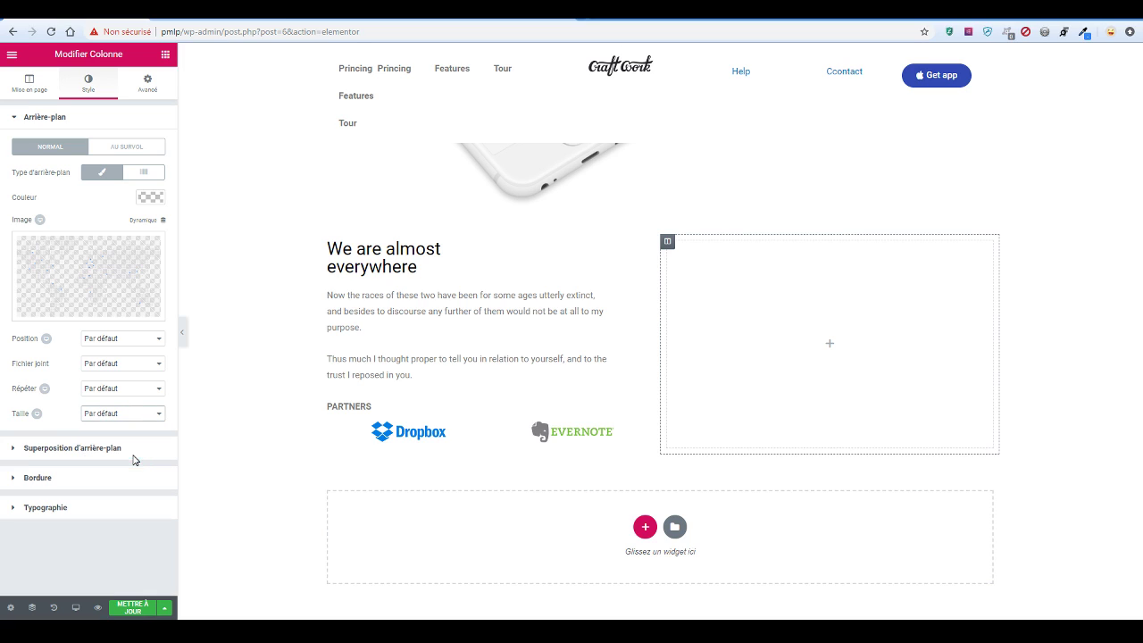
click(147, 413)
click(149, 444)
right_click(860, 325)
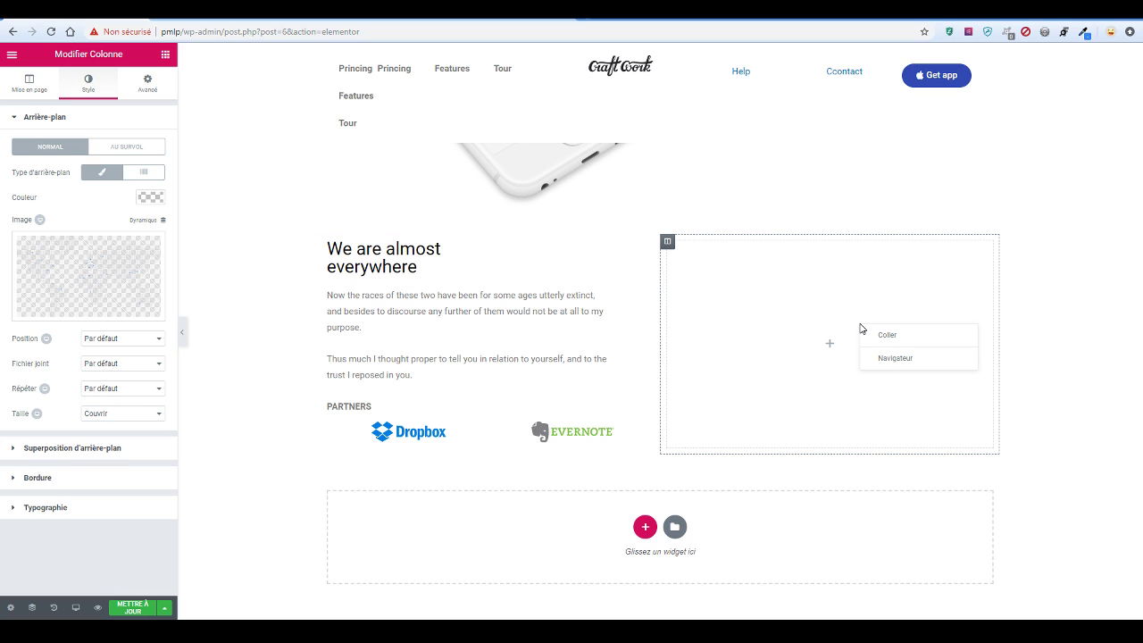
click(352, 250)
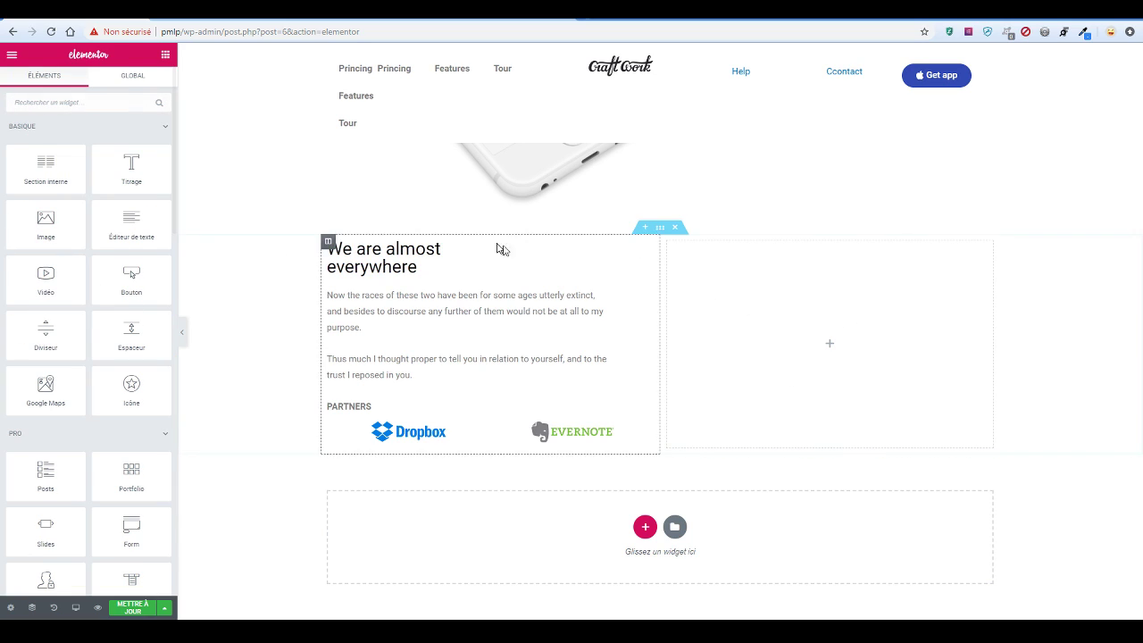
Remove the map background image from the empty column beside the "We are almost everywhere" text
click(668, 243)
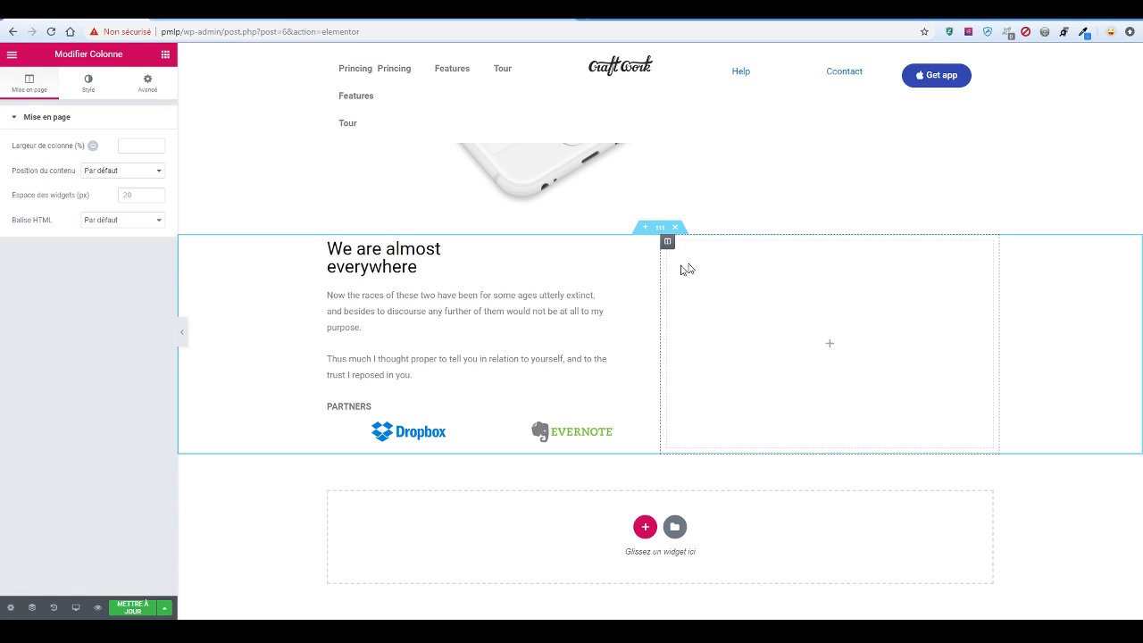
click(91, 83)
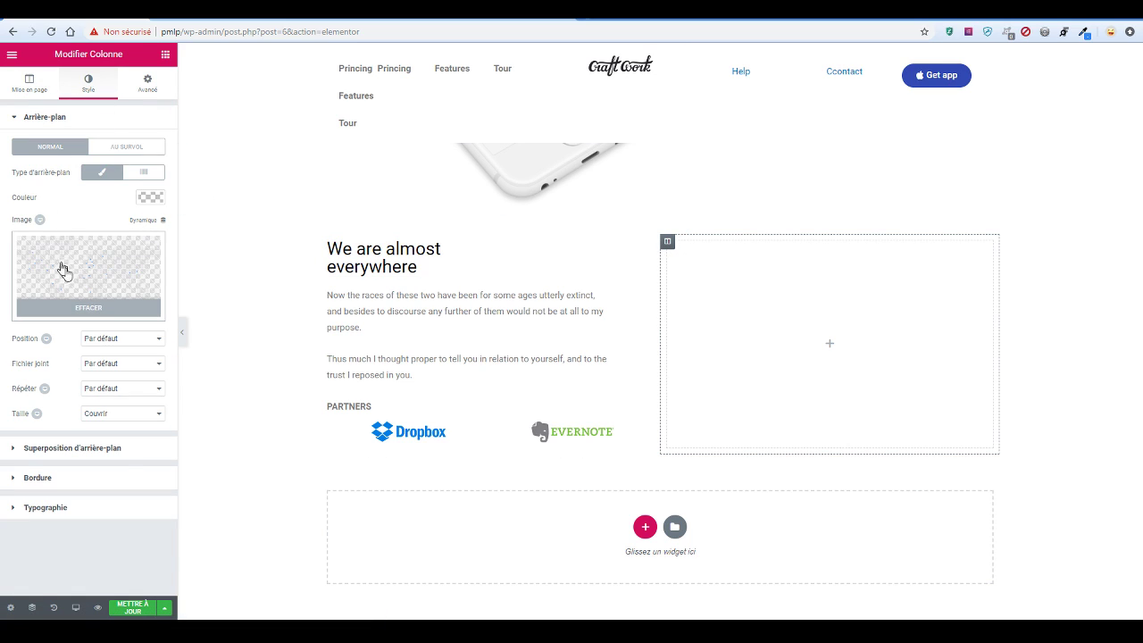
click(88, 308)
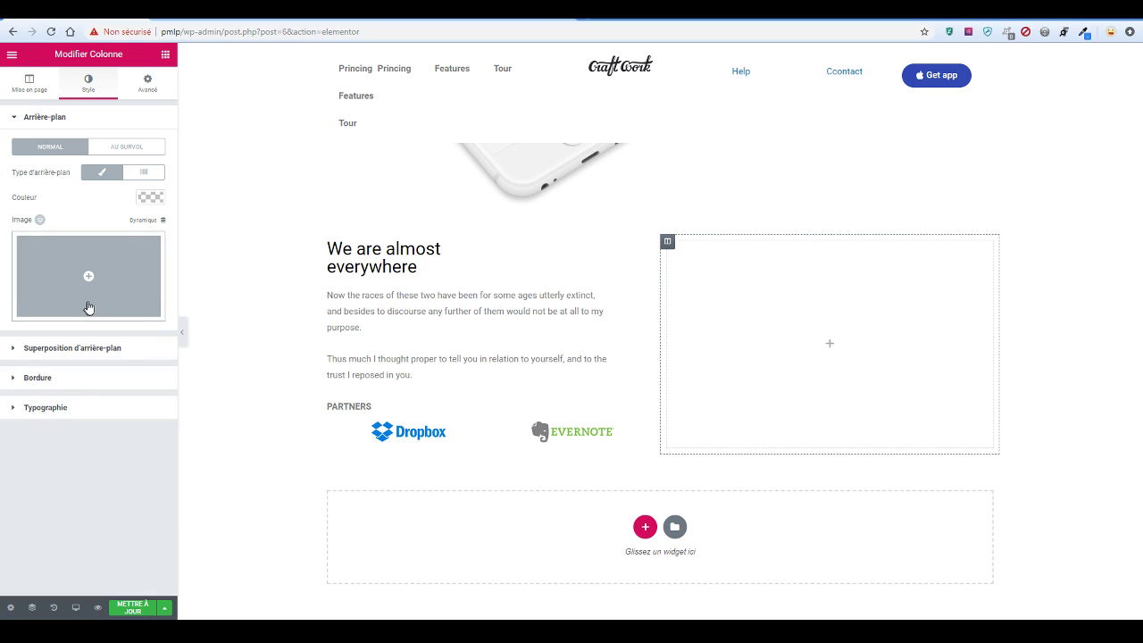
Add an Image widget to the empty column and insert map.png from the media library into it
click(165, 55)
drag(49, 245, 809, 332)
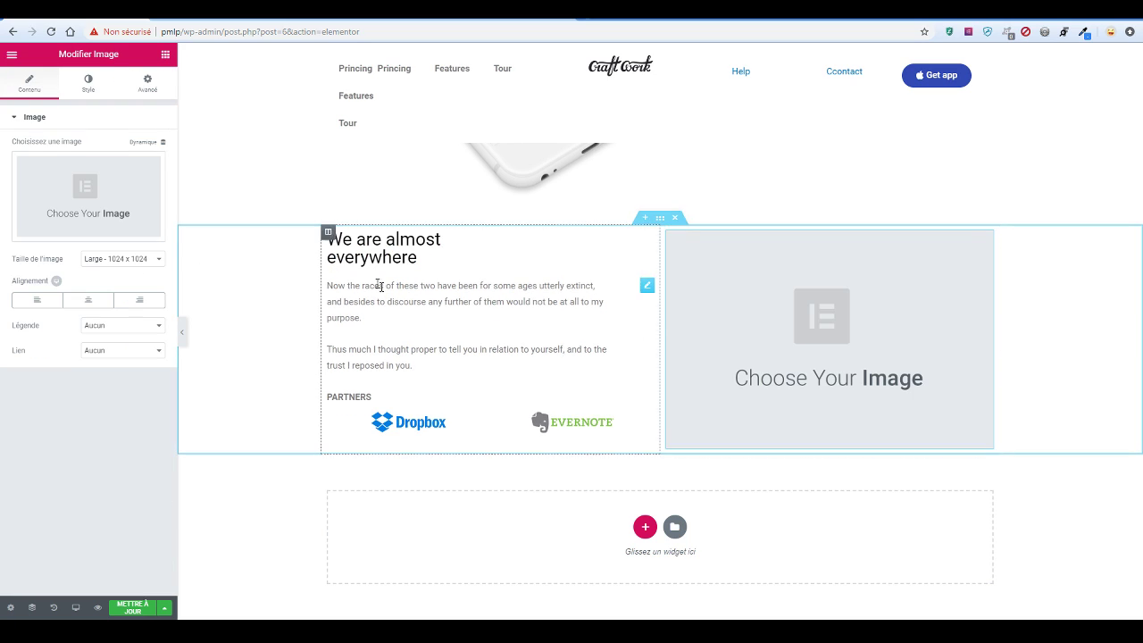
click(83, 207)
click(104, 206)
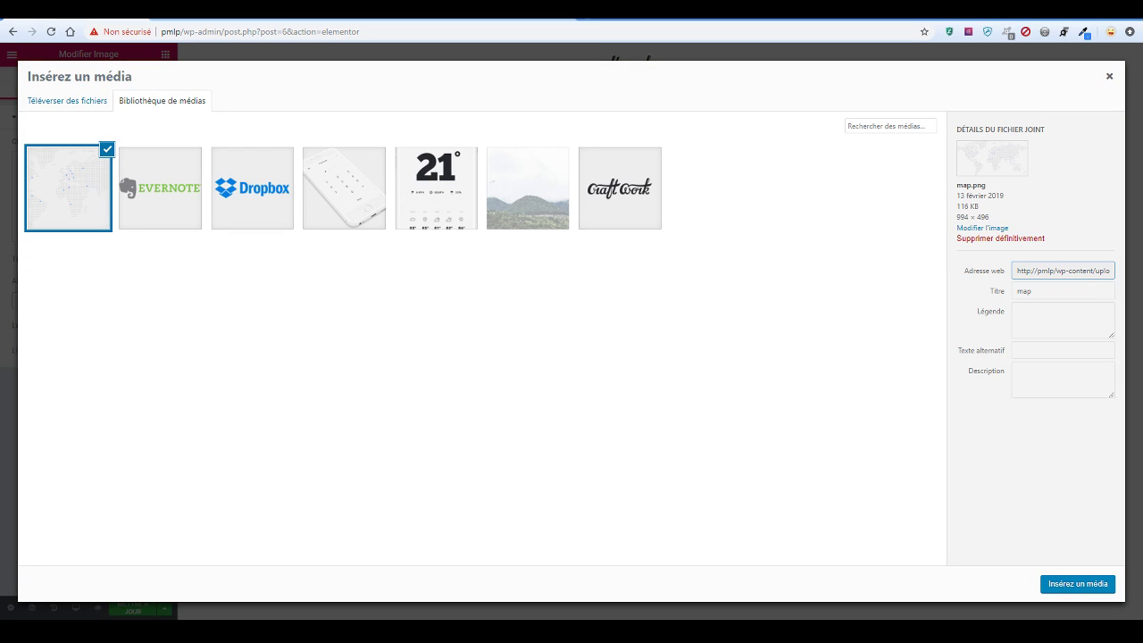
click(1059, 586)
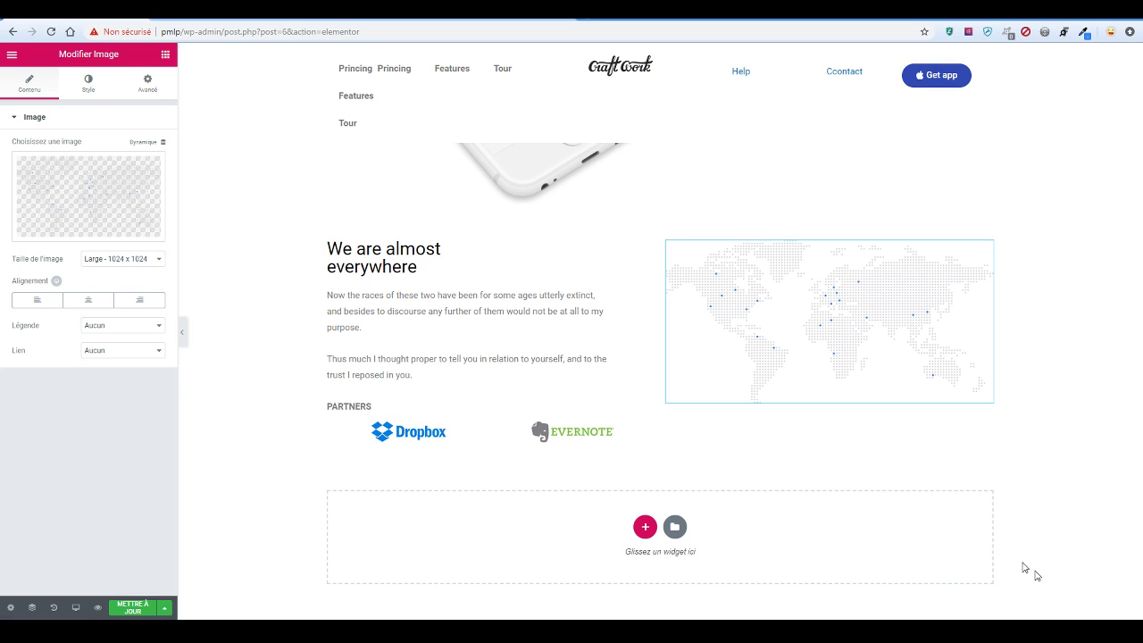
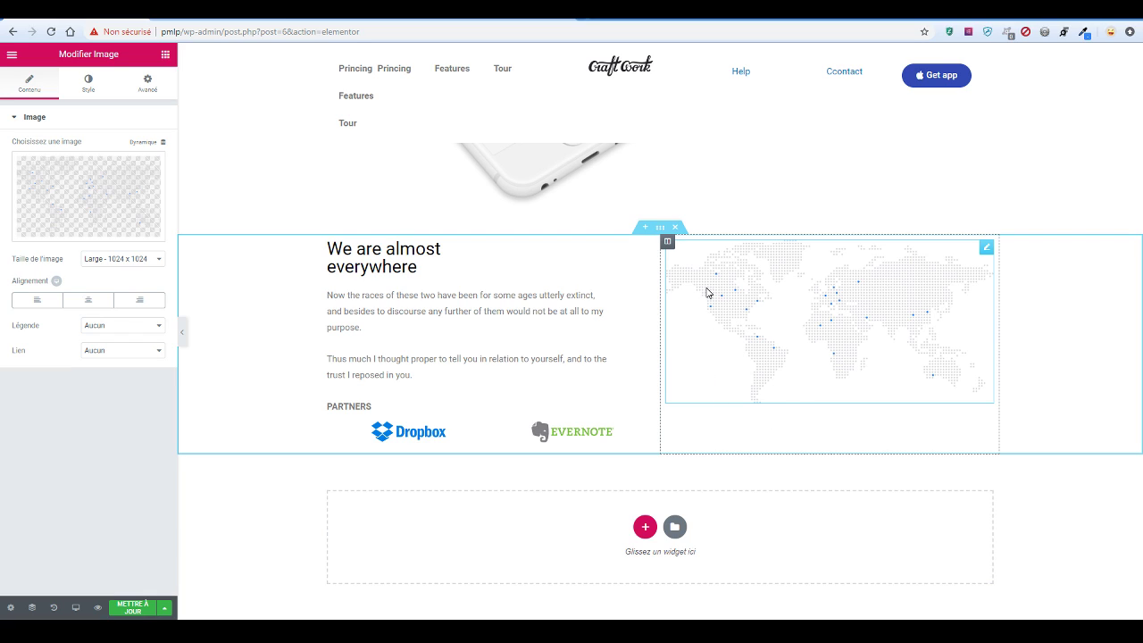
Delete the map Image widget from the column beside the "We are almost everywhere" text
right_click(871, 316)
click(929, 481)
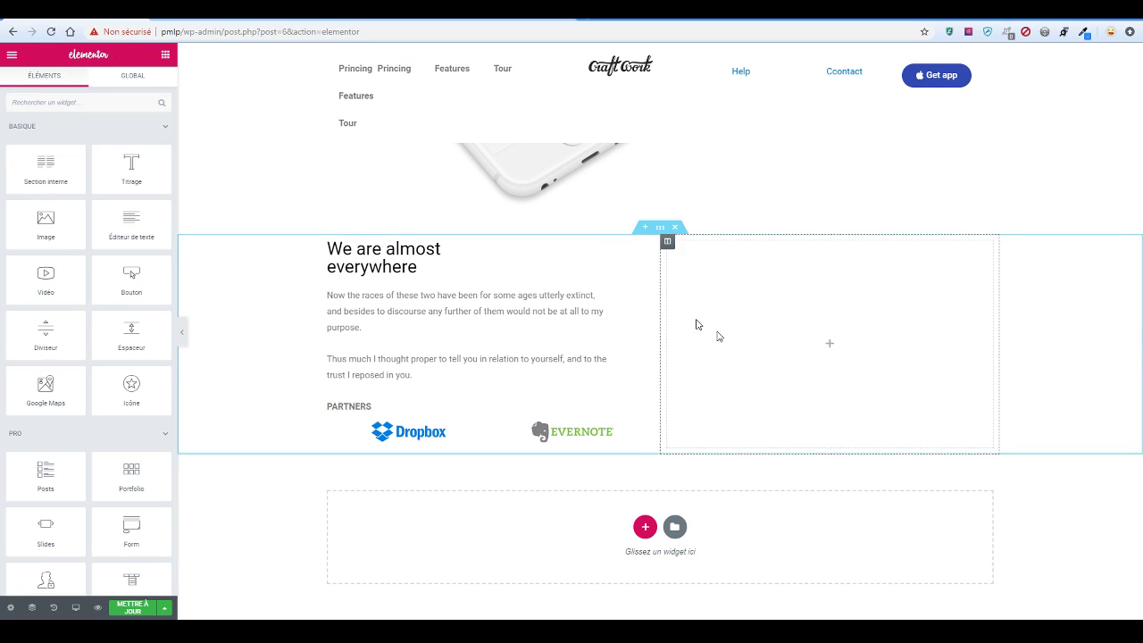
Inspect how the reference page lays out the "We are almost everywhere" section and its world map in the mobile view
click(228, 16)
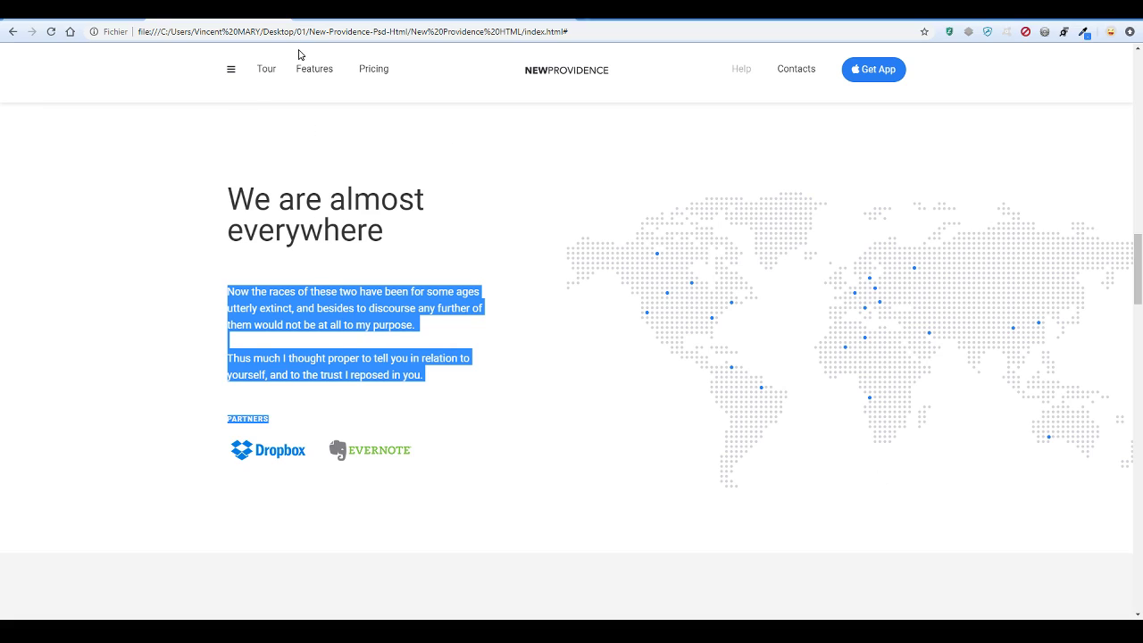
right_click(37, 309)
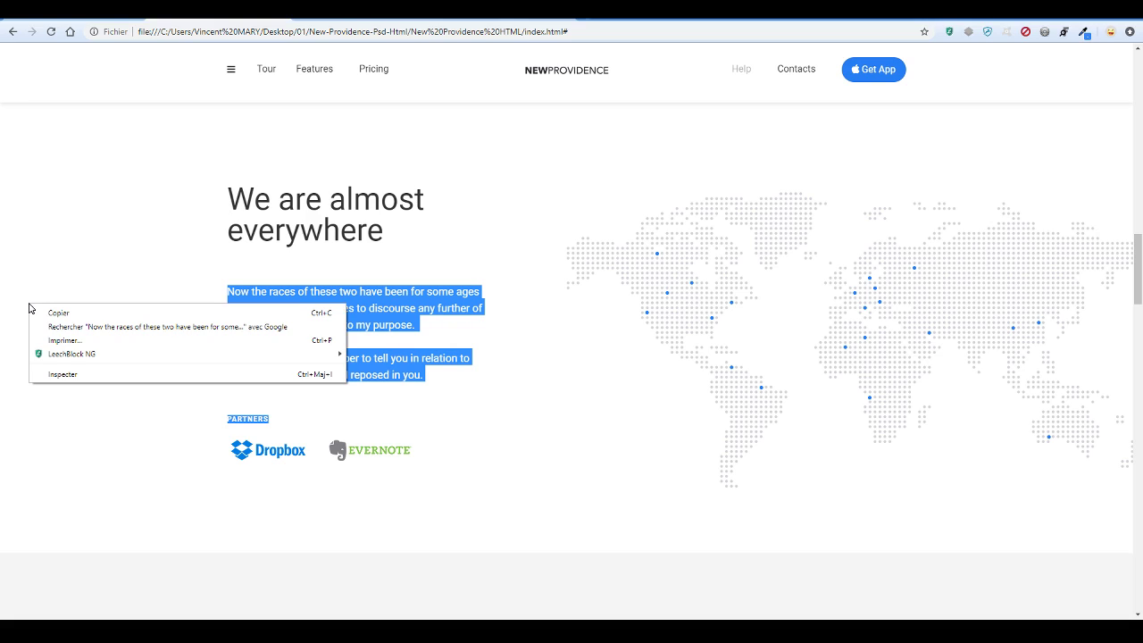
click(88, 371)
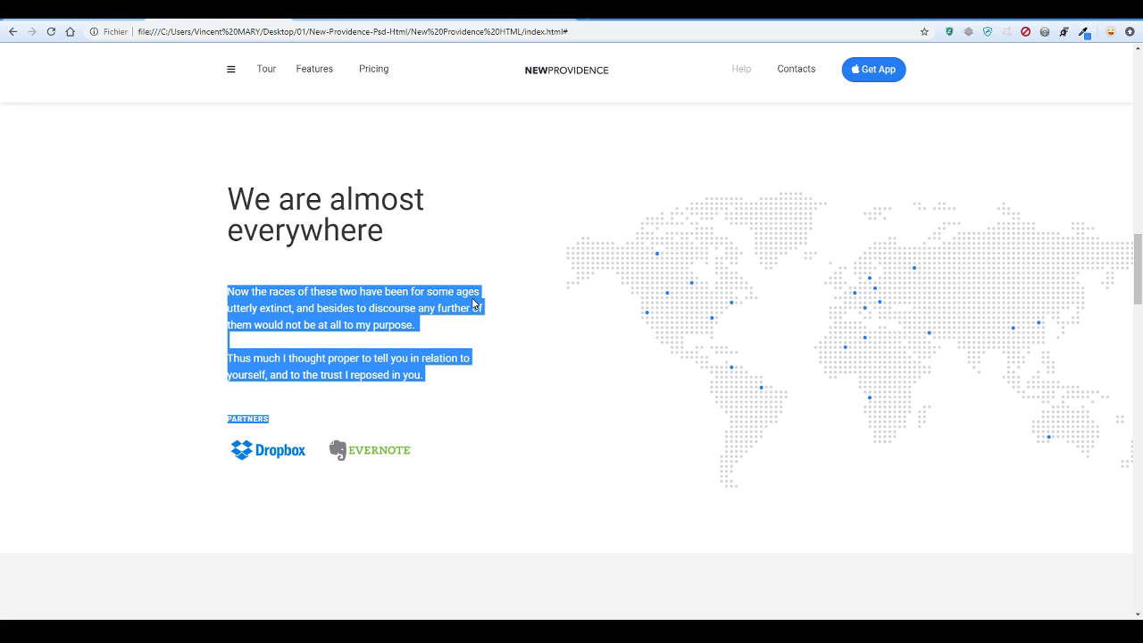
scroll(816, 324, down, 10)
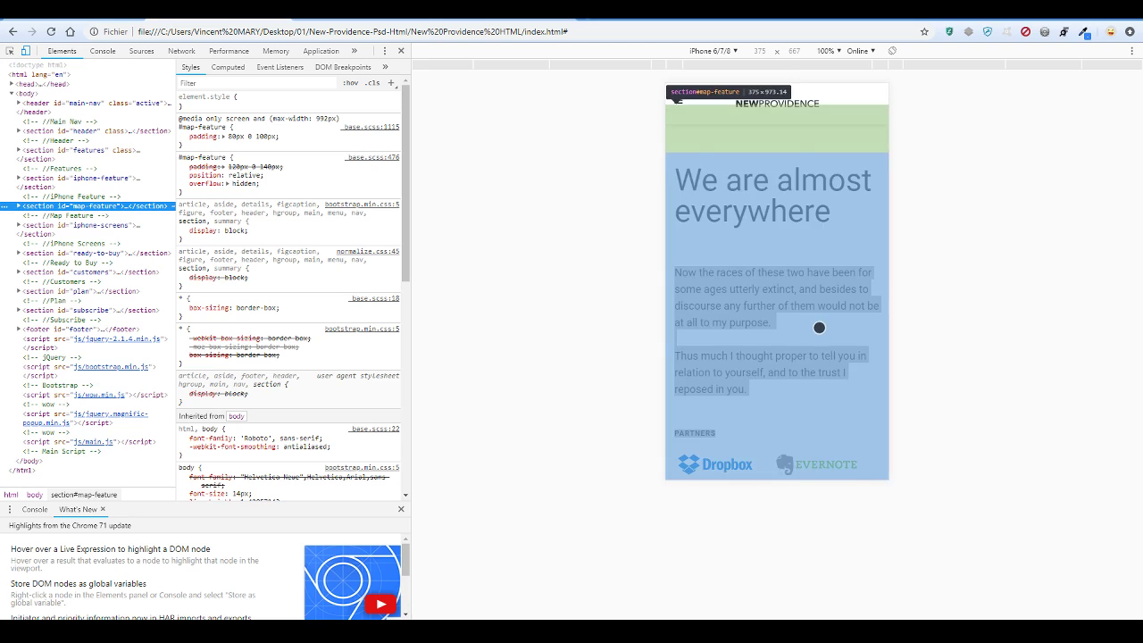
scroll(798, 382, down, 4)
scroll(797, 382, up, 5)
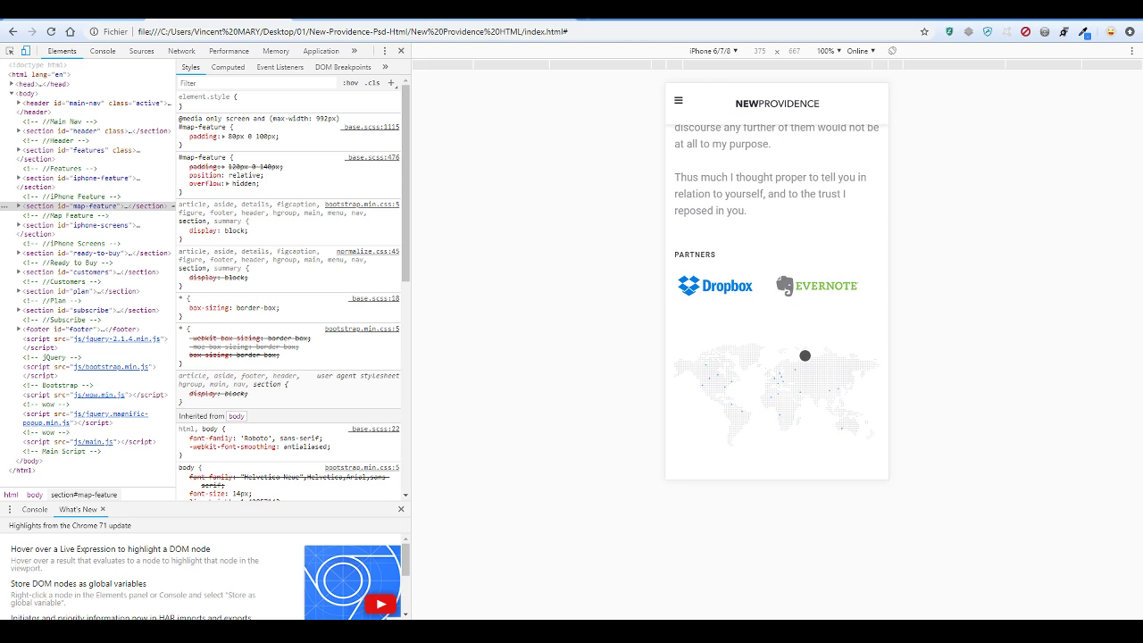
scroll(803, 357, up, 4)
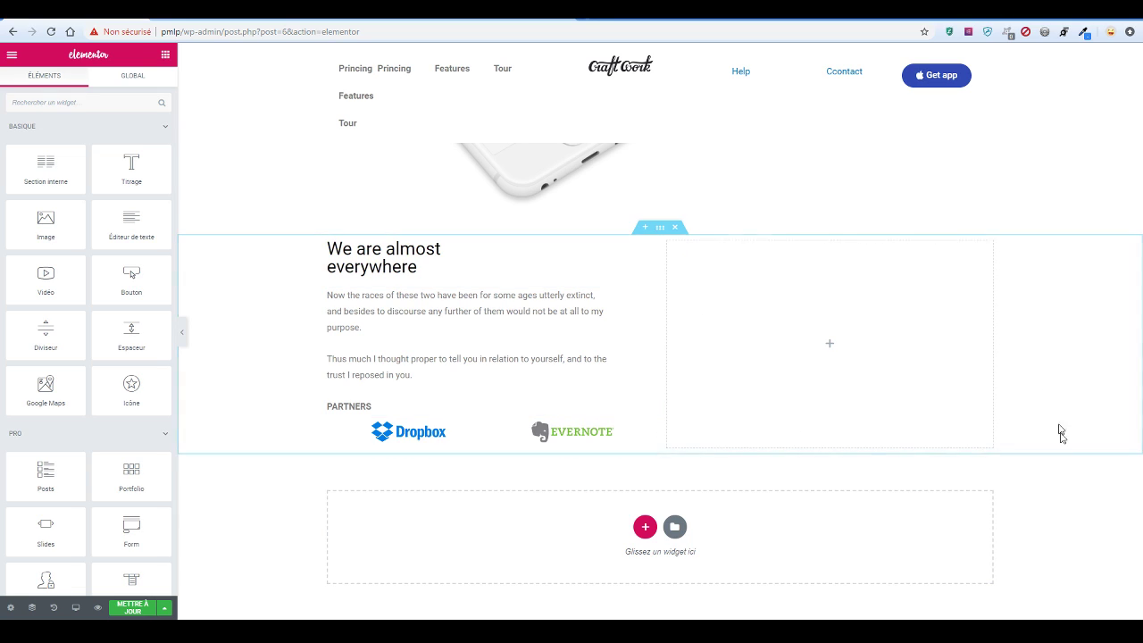
Give the "We are almost everywhere" section a Classique background using map.png from the media library, with repeat set to Non-répété
click(659, 226)
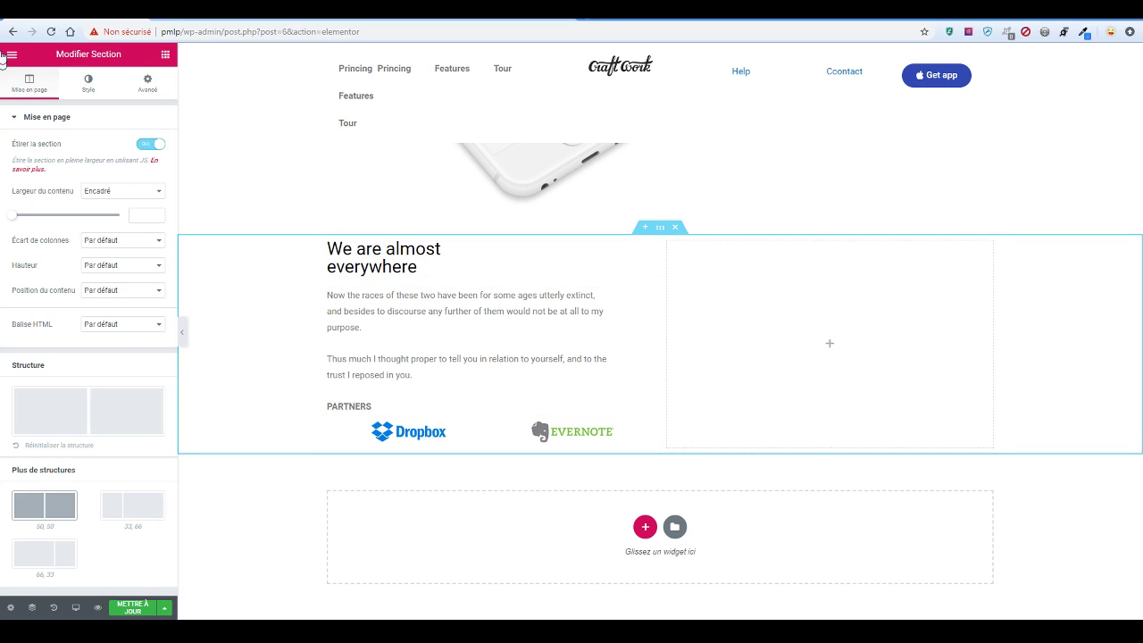
click(88, 86)
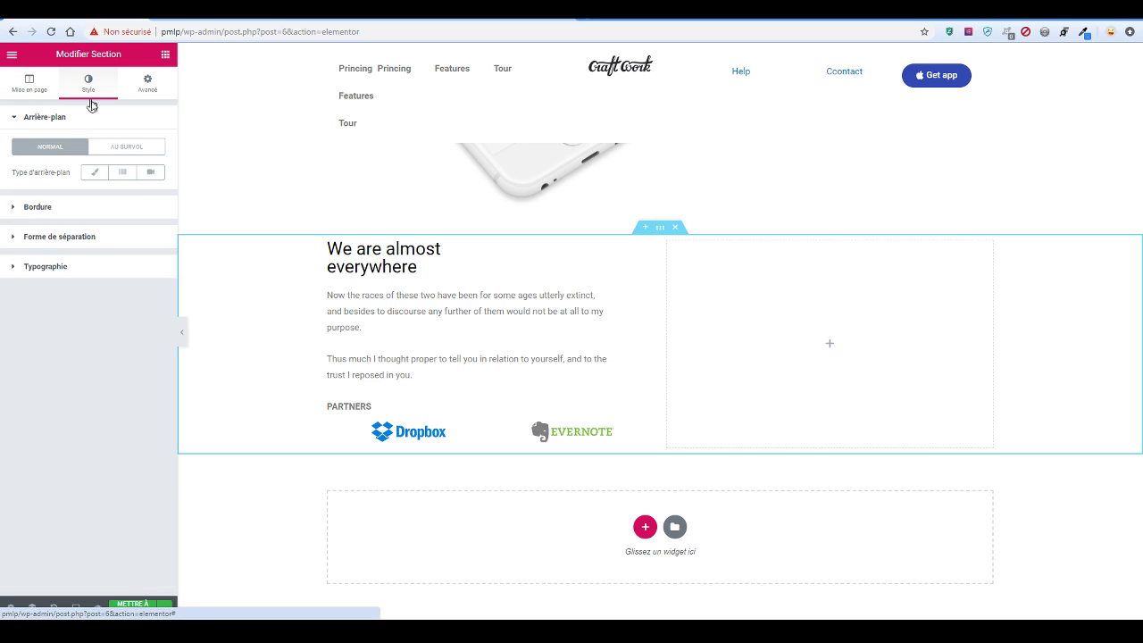
click(89, 172)
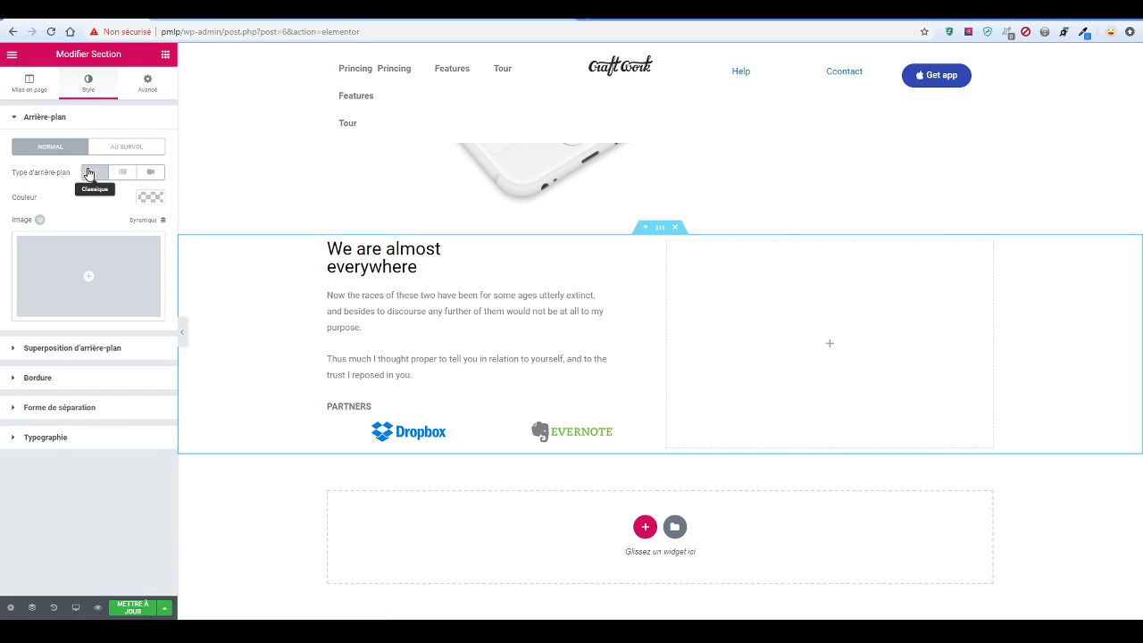
click(90, 276)
click(51, 188)
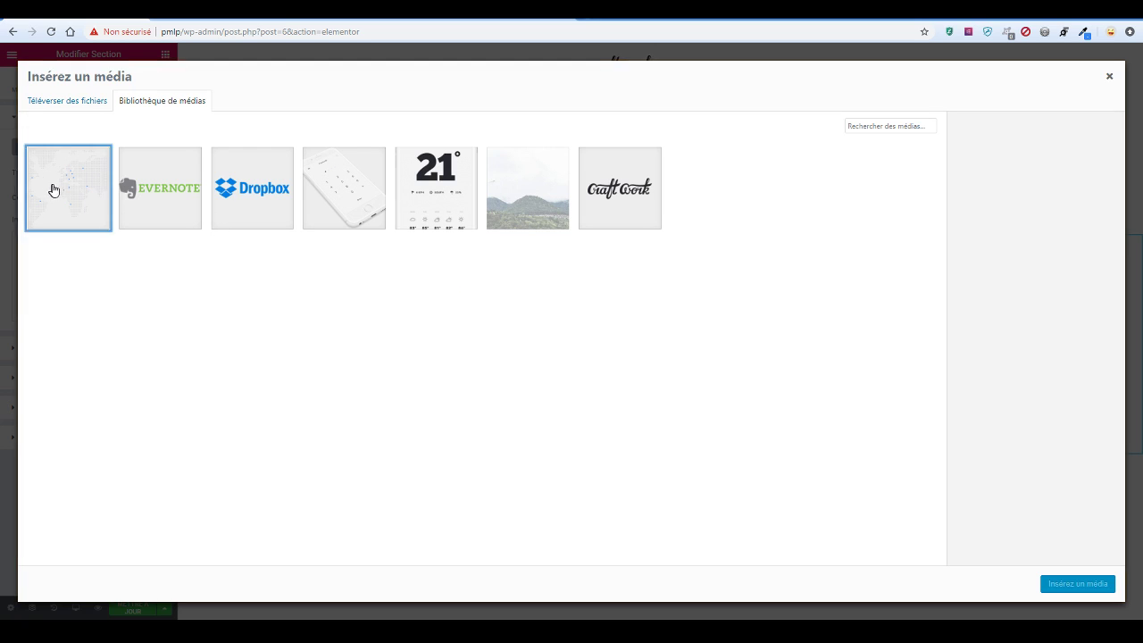
click(1077, 584)
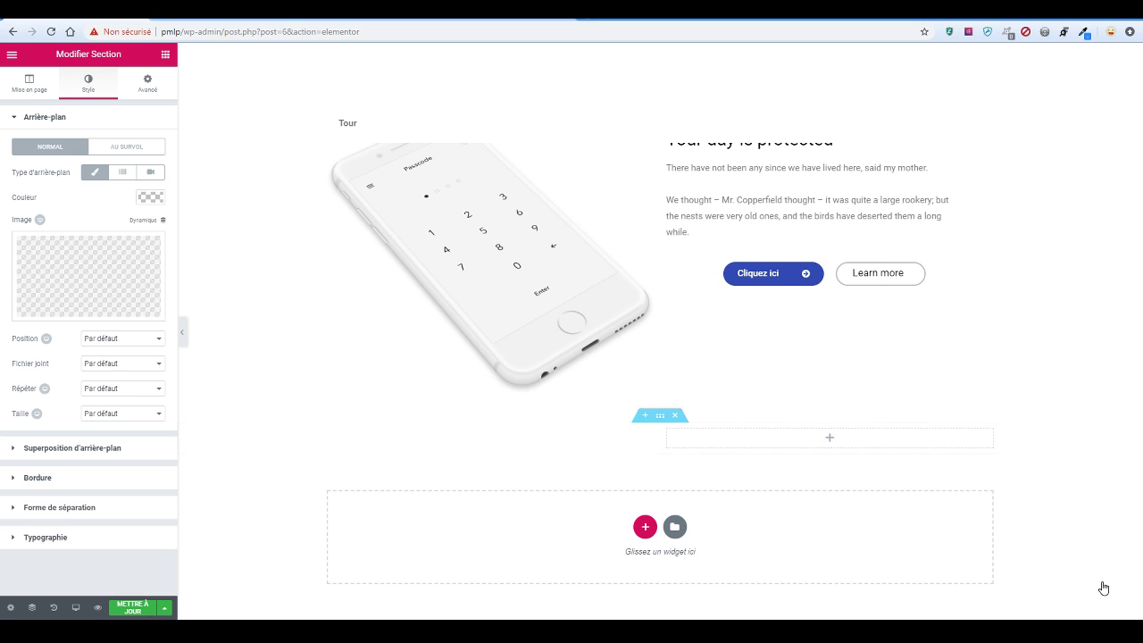
click(122, 390)
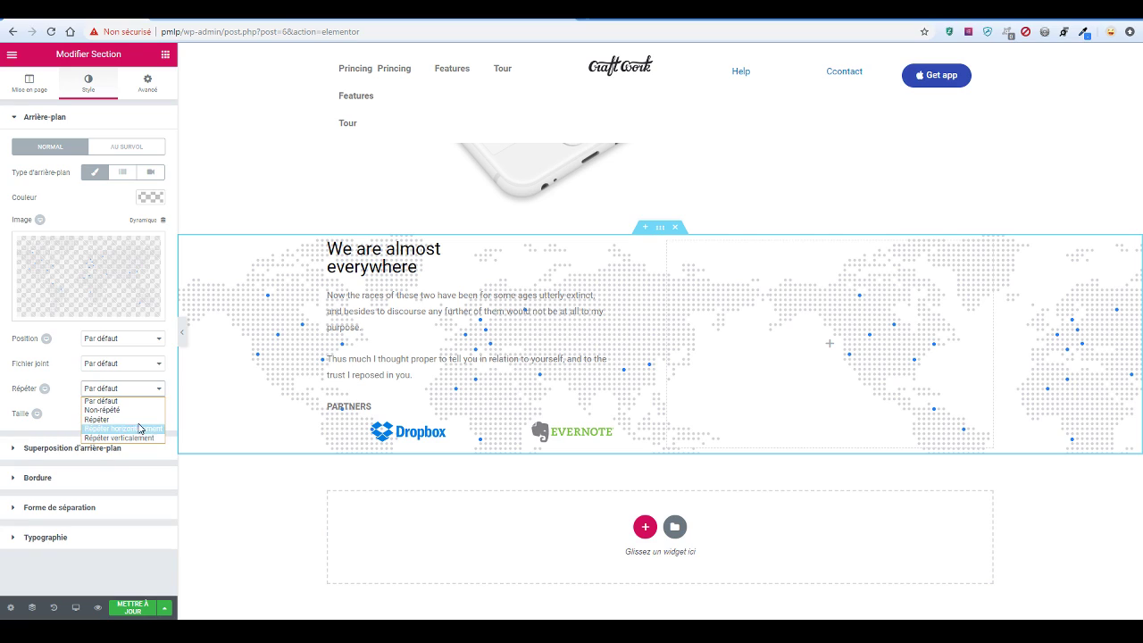
click(135, 410)
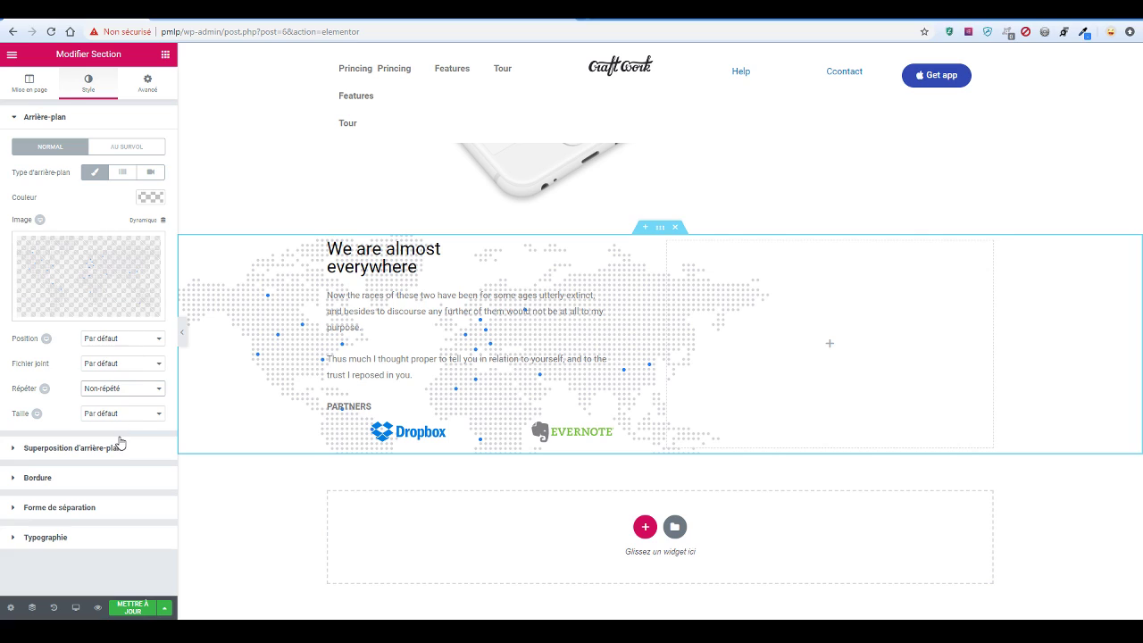
click(38, 92)
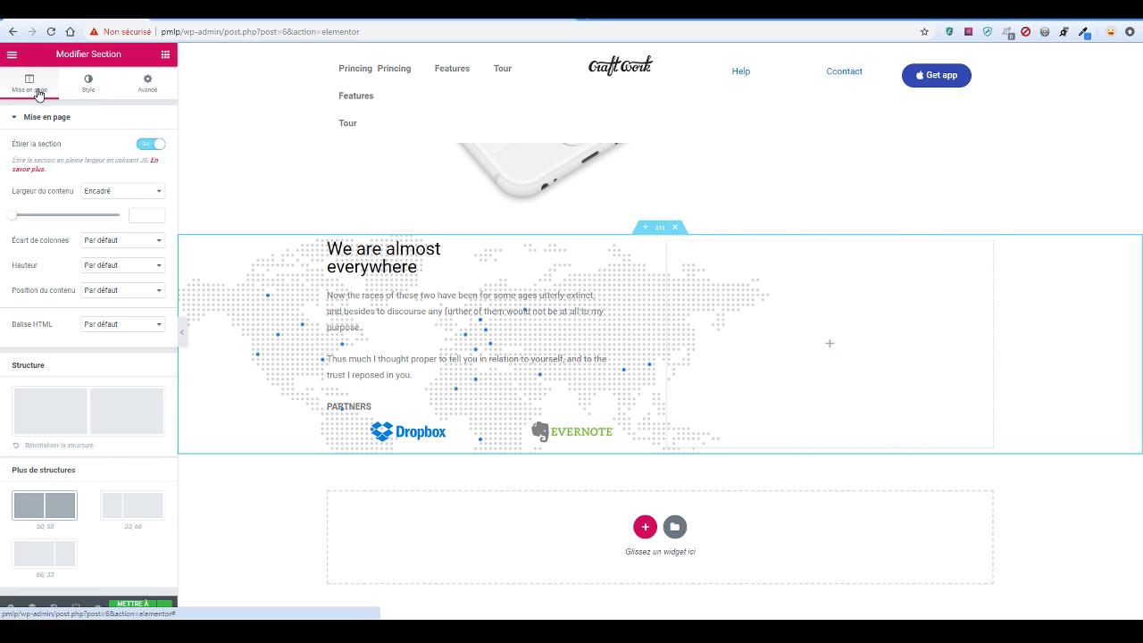
click(152, 290)
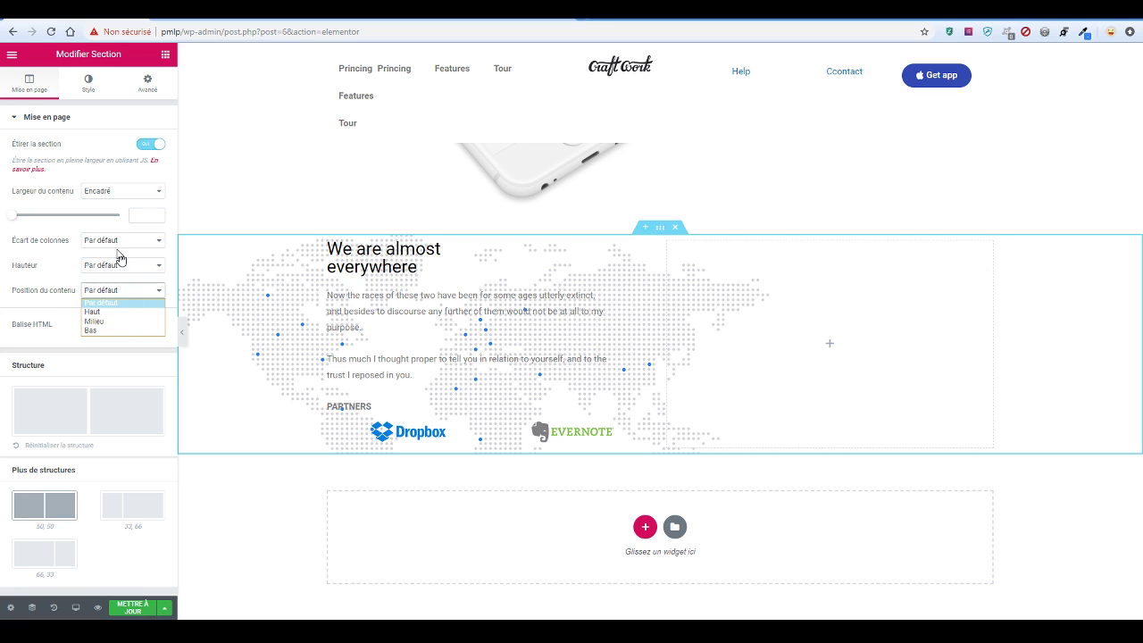
click(93, 87)
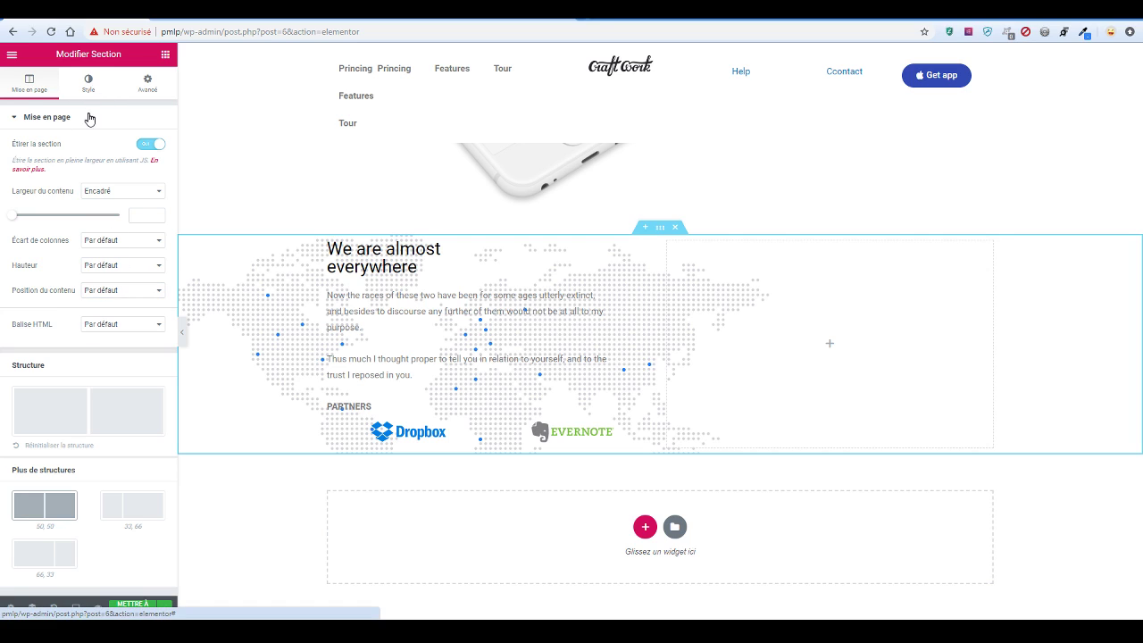
Set the position of the section's map background to Inférieur centre
click(89, 85)
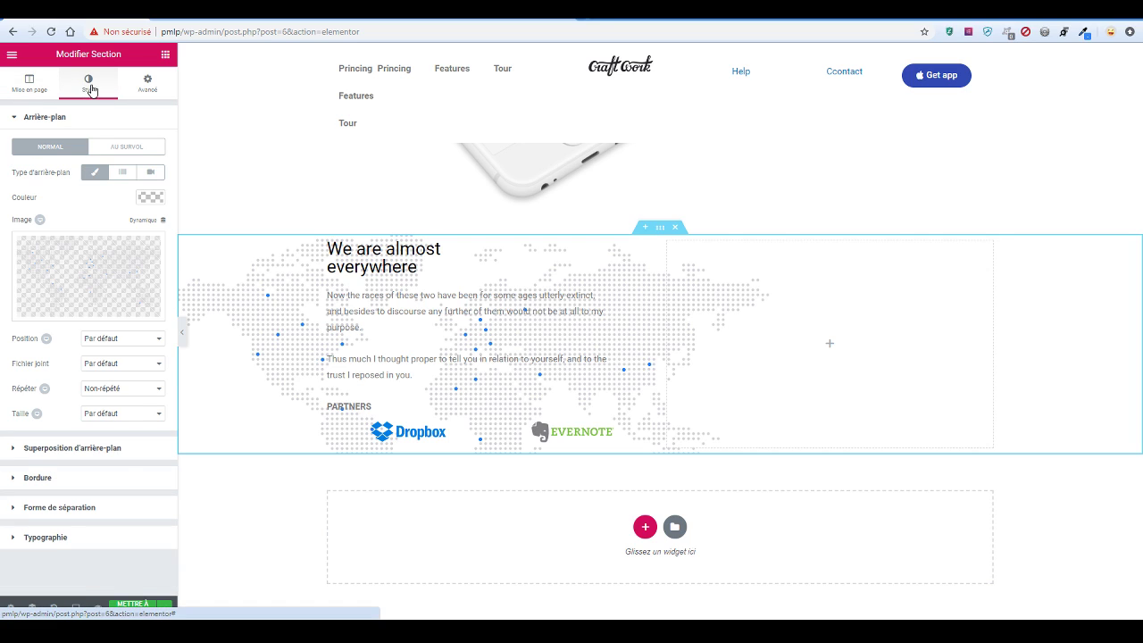
click(128, 345)
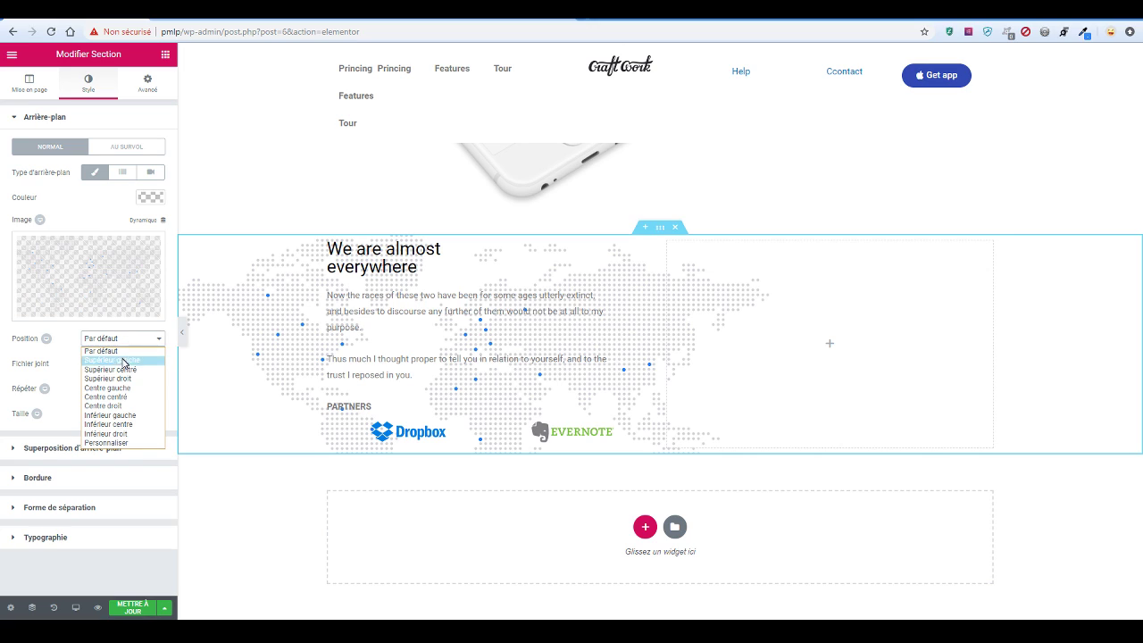
click(147, 431)
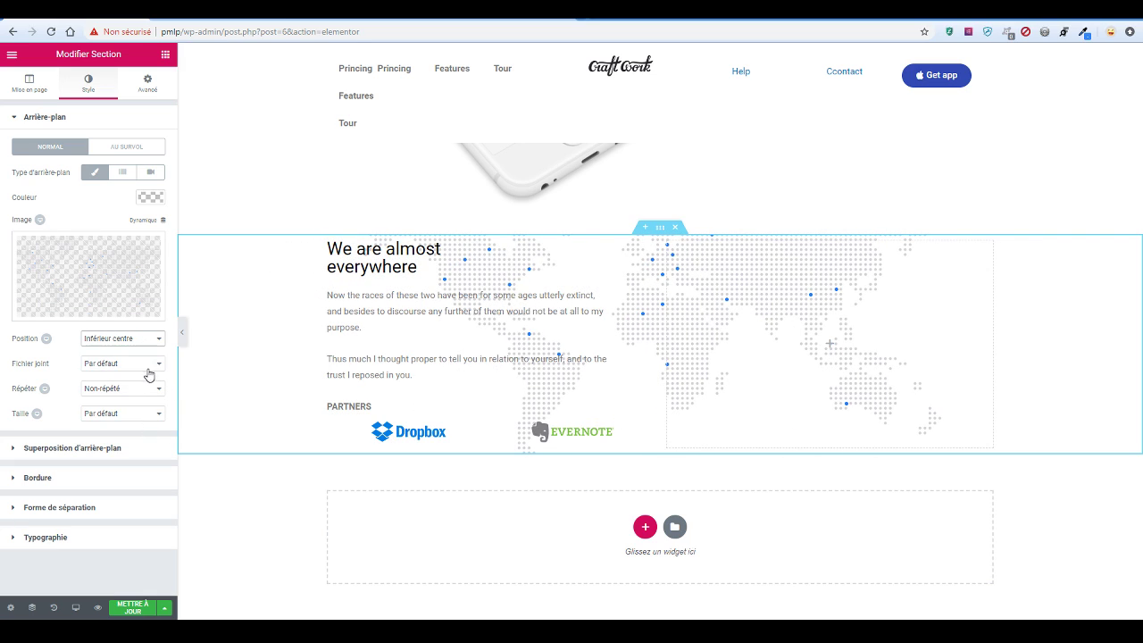
Try the Couvrir, Auto and Contenir sizes for the map background of the "We are almost everywhere" section
click(153, 416)
click(140, 445)
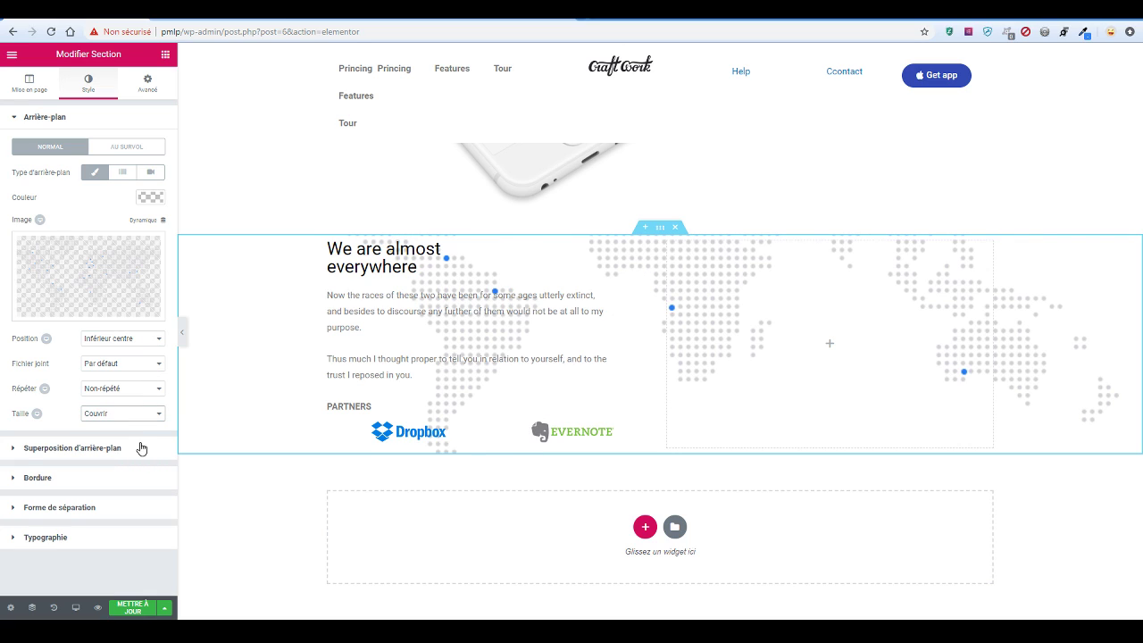
click(133, 421)
click(137, 434)
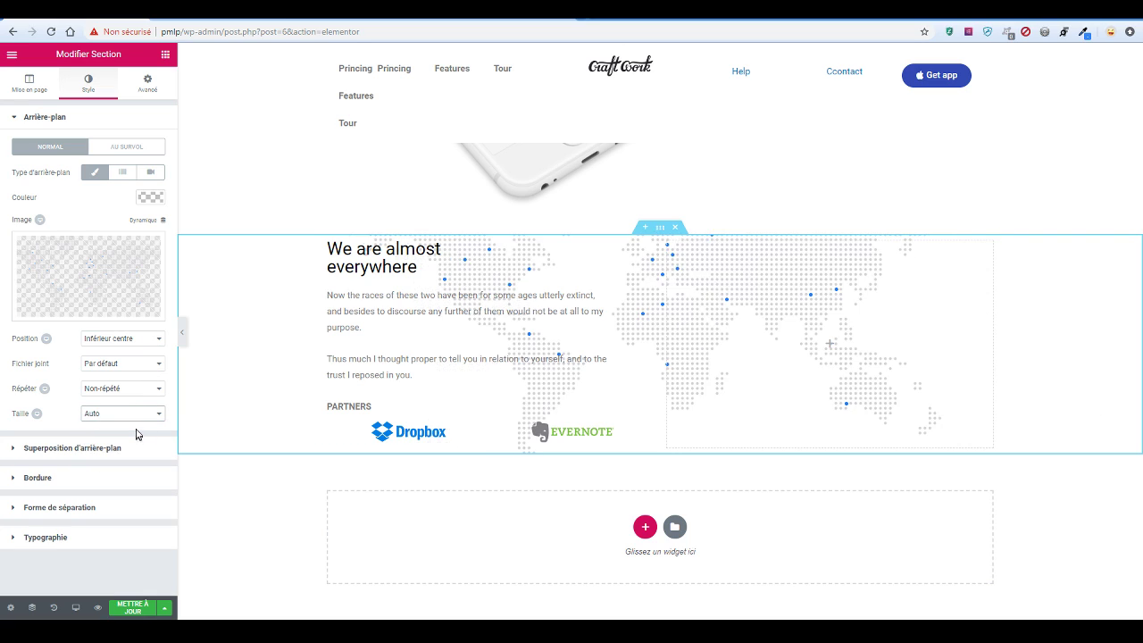
click(138, 421)
click(139, 457)
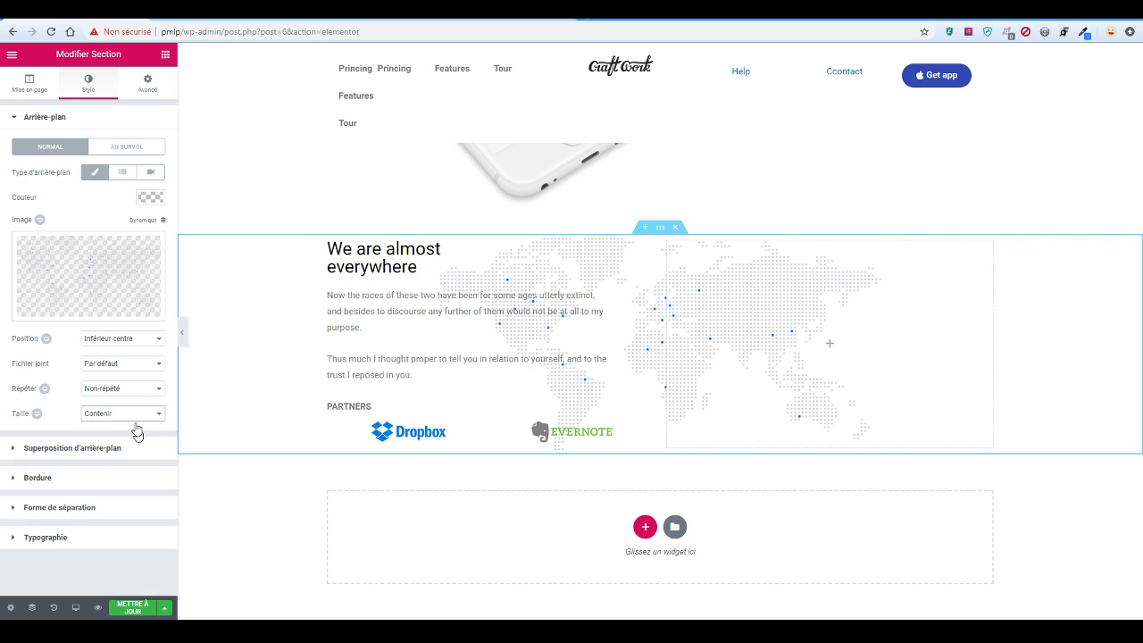
Set the section's map background to the Personnaliser size with a width of 42% and the Inférieur droit position
click(133, 423)
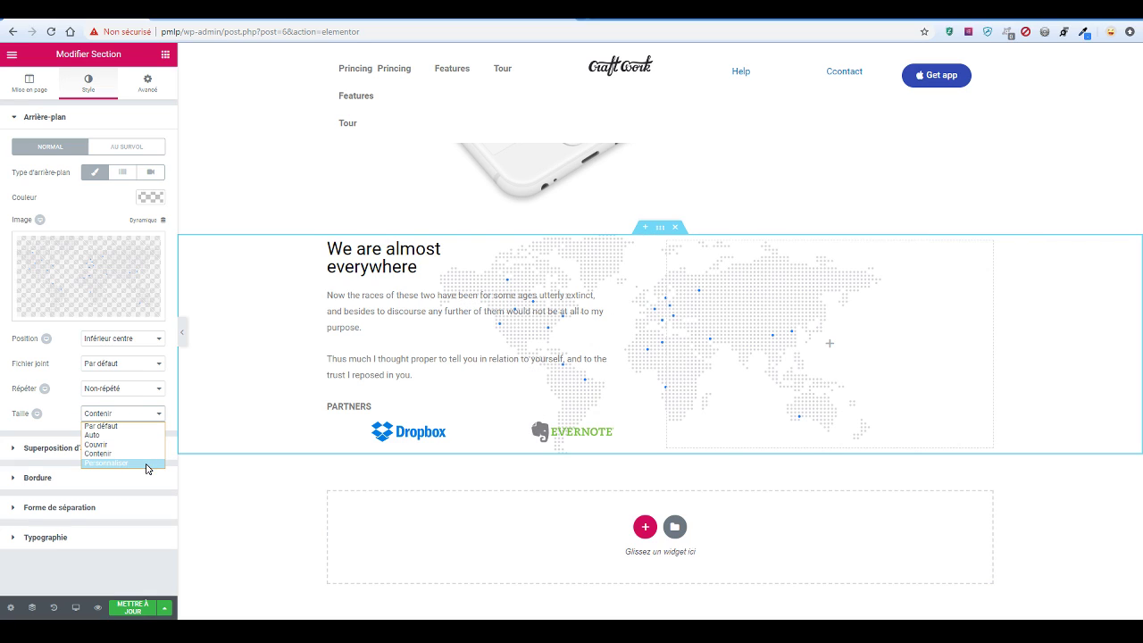
click(148, 463)
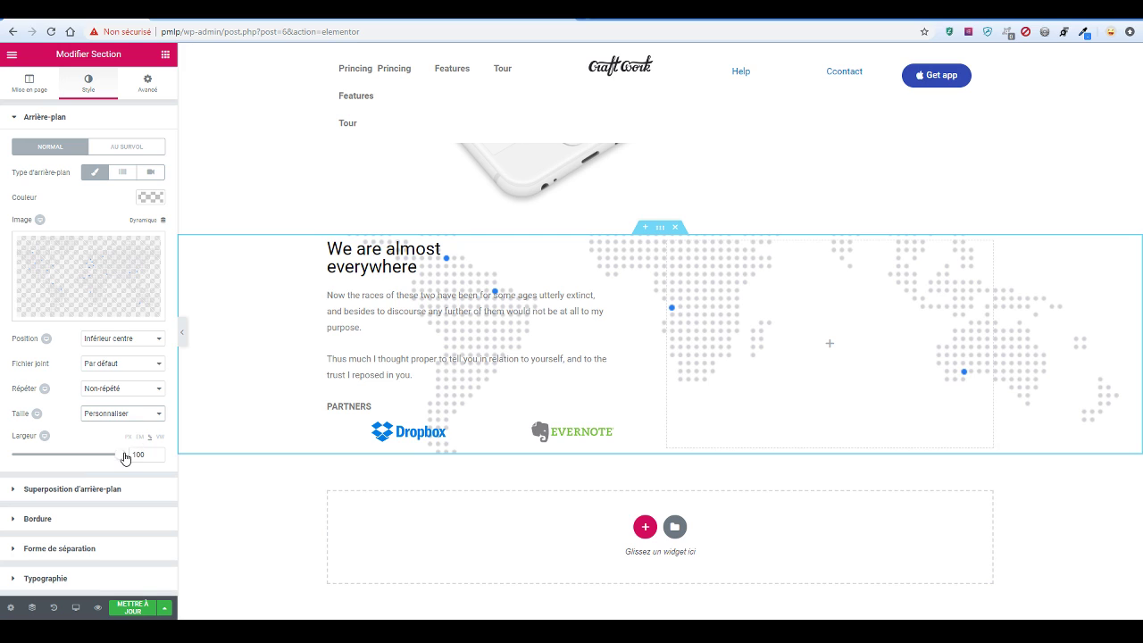
drag(125, 457, 63, 464)
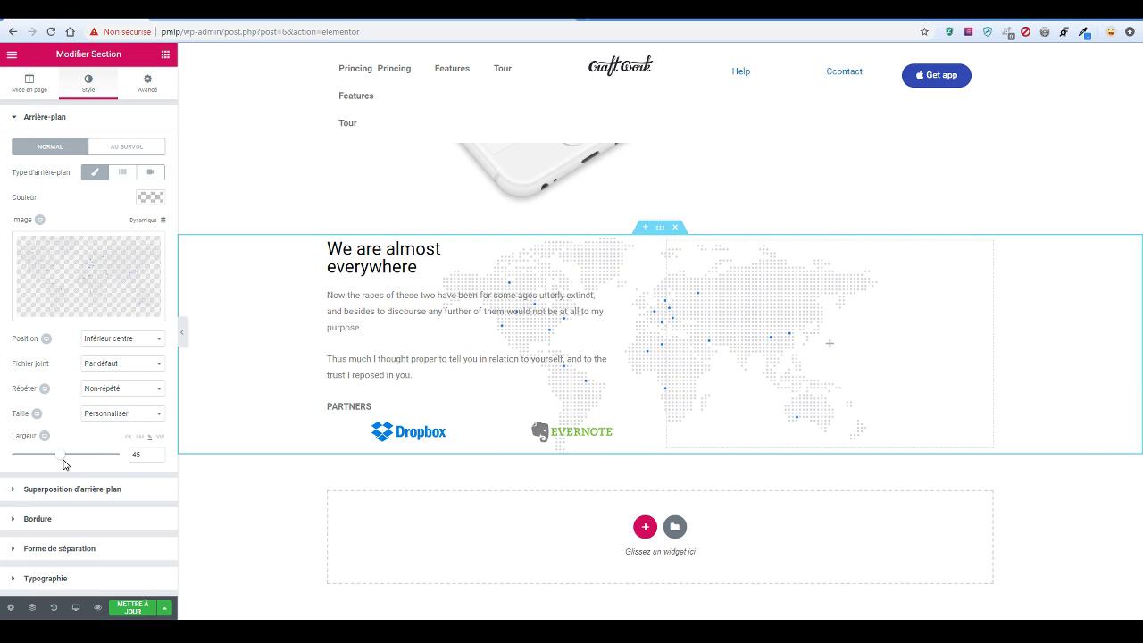
click(44, 436)
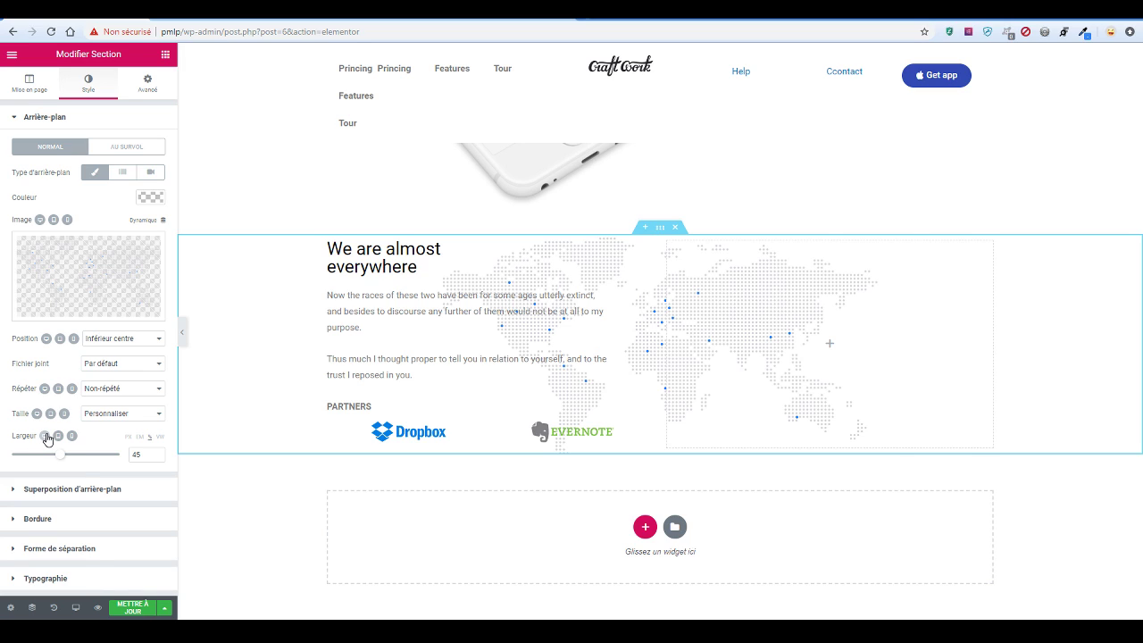
drag(60, 460, 56, 462)
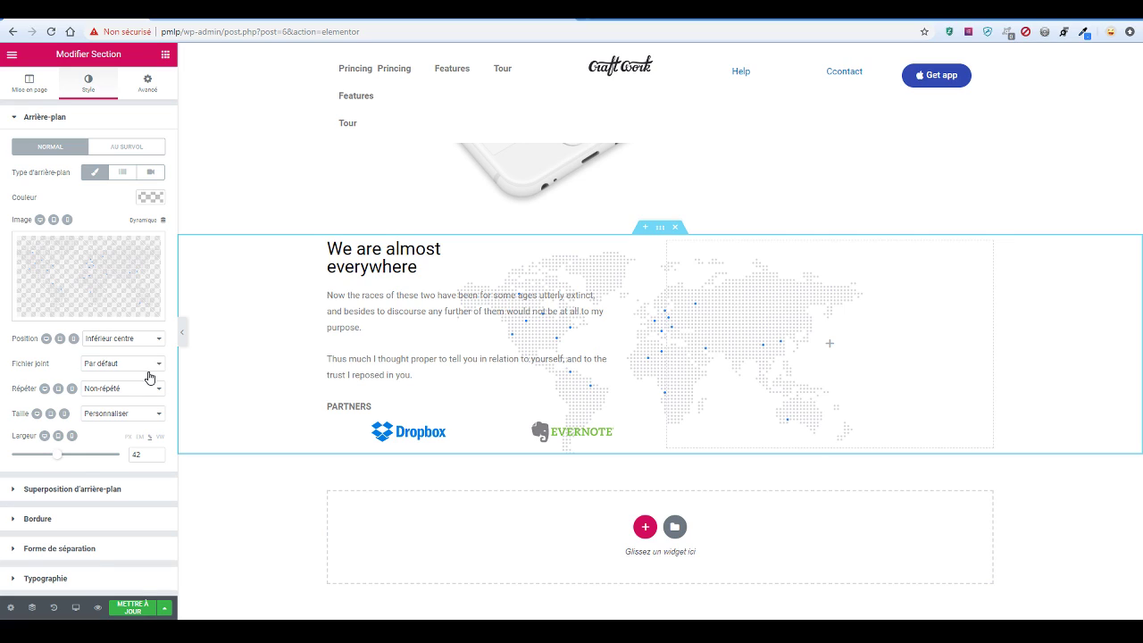
click(115, 339)
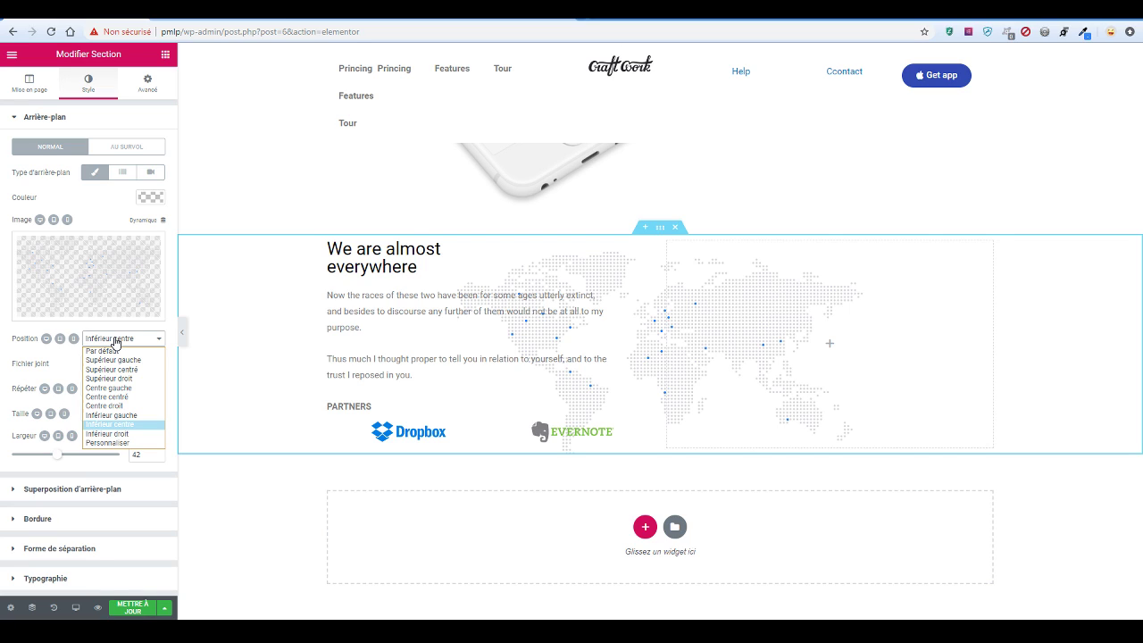
click(107, 433)
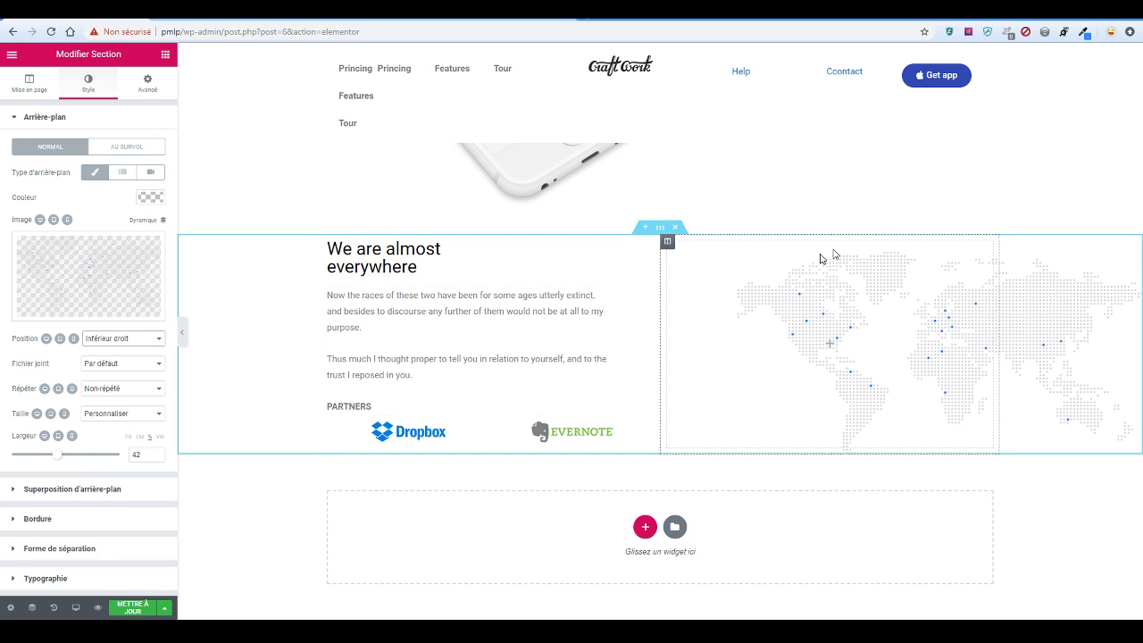
In the tablet preview, set the width of the "We are almost everywhere" text column to 100%
click(75, 607)
click(70, 554)
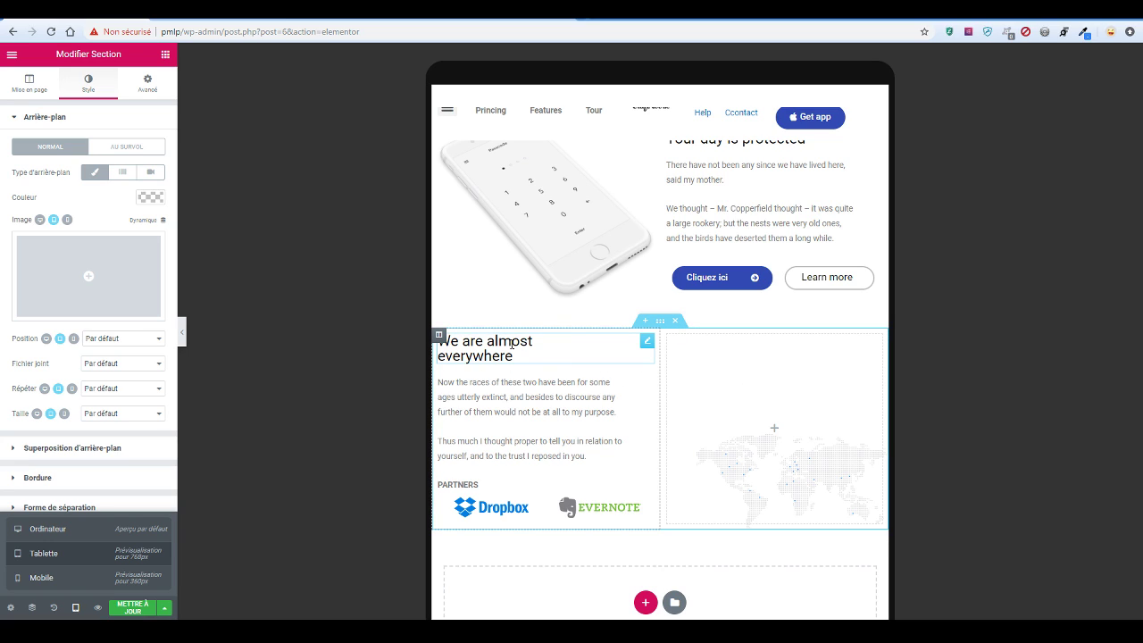
click(441, 336)
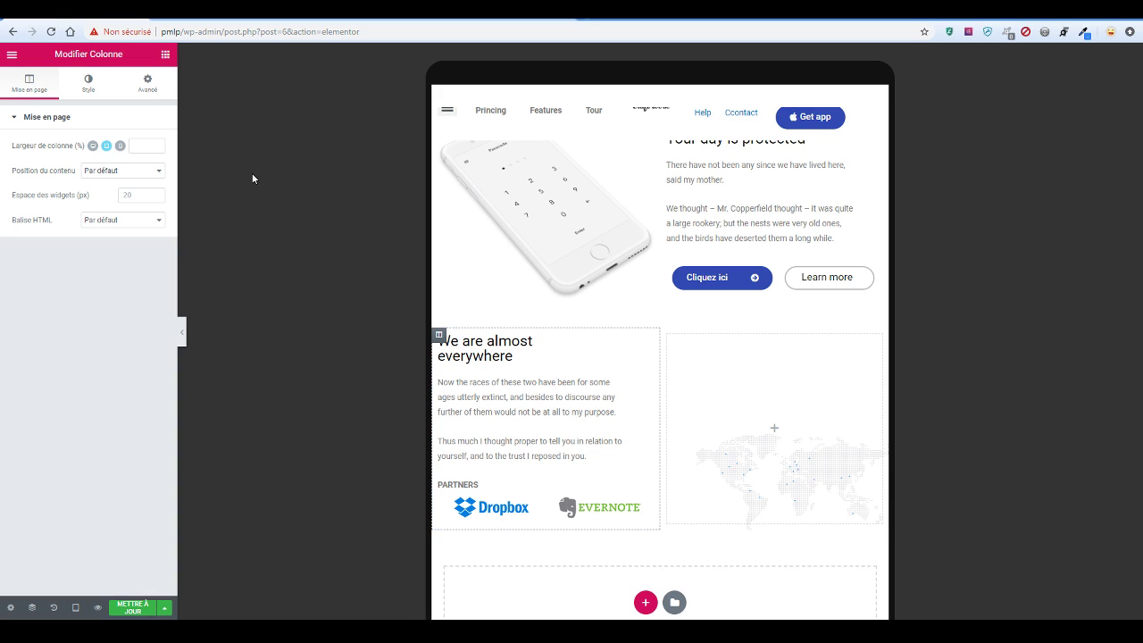
click(157, 142)
text(100)
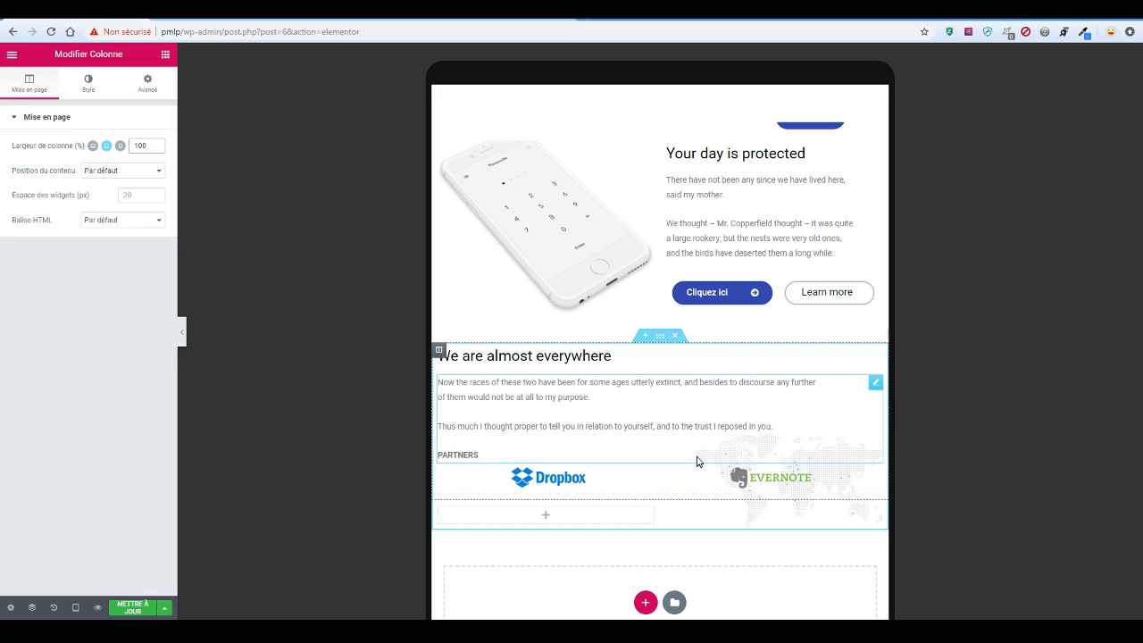
click(153, 140)
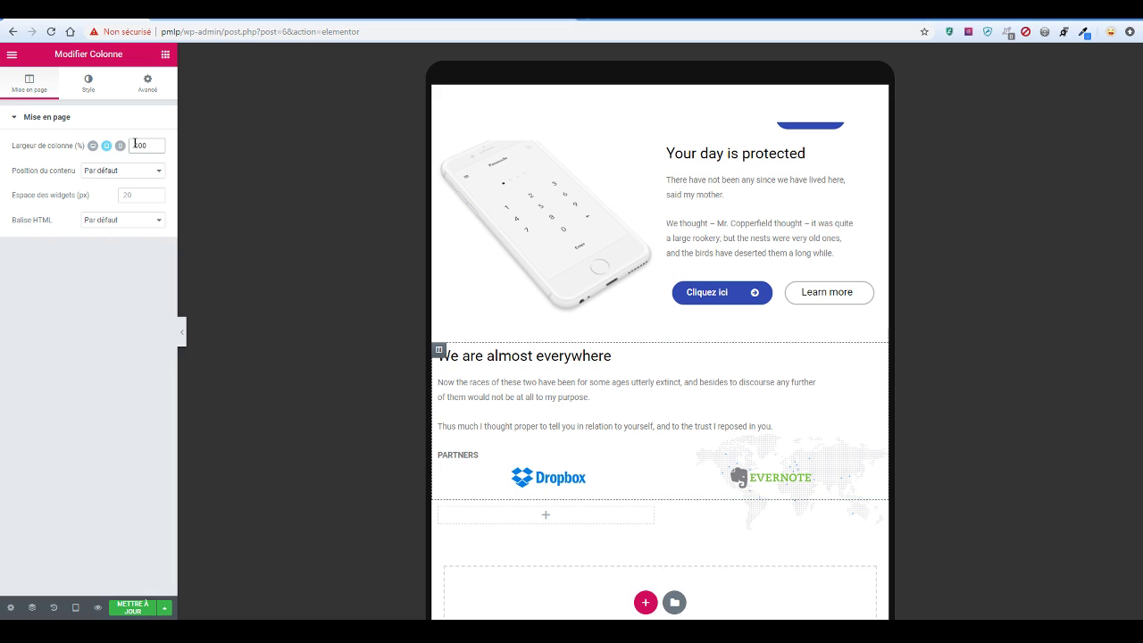
In the mobile preview, set the width of the empty column below the partner logos to 100%
click(119, 146)
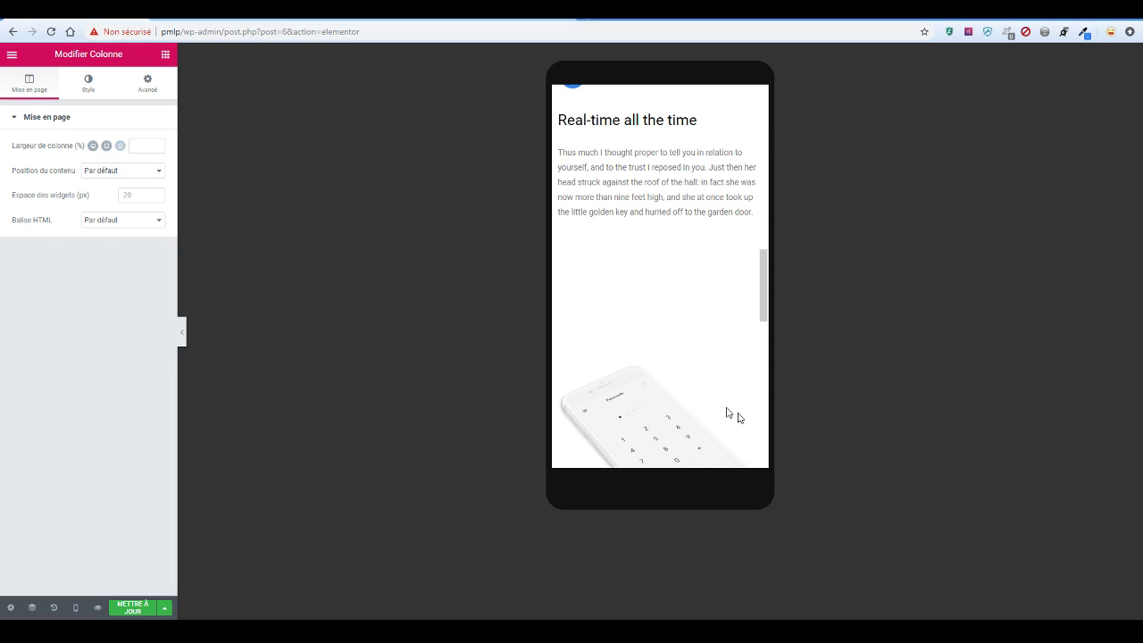
scroll(724, 343, down, 10)
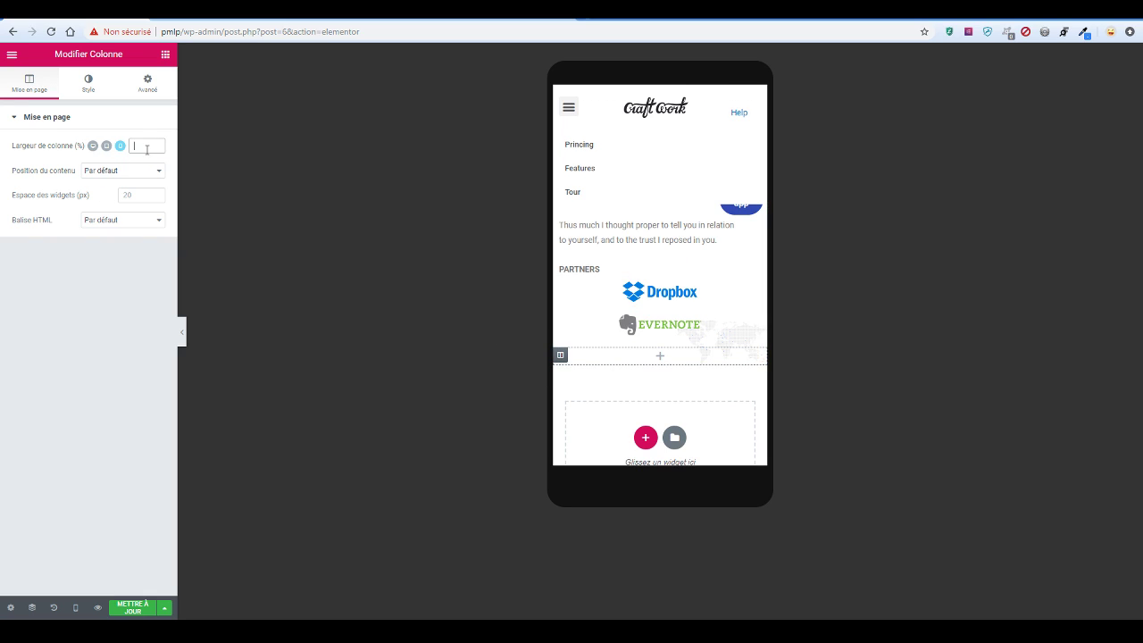
text(00)
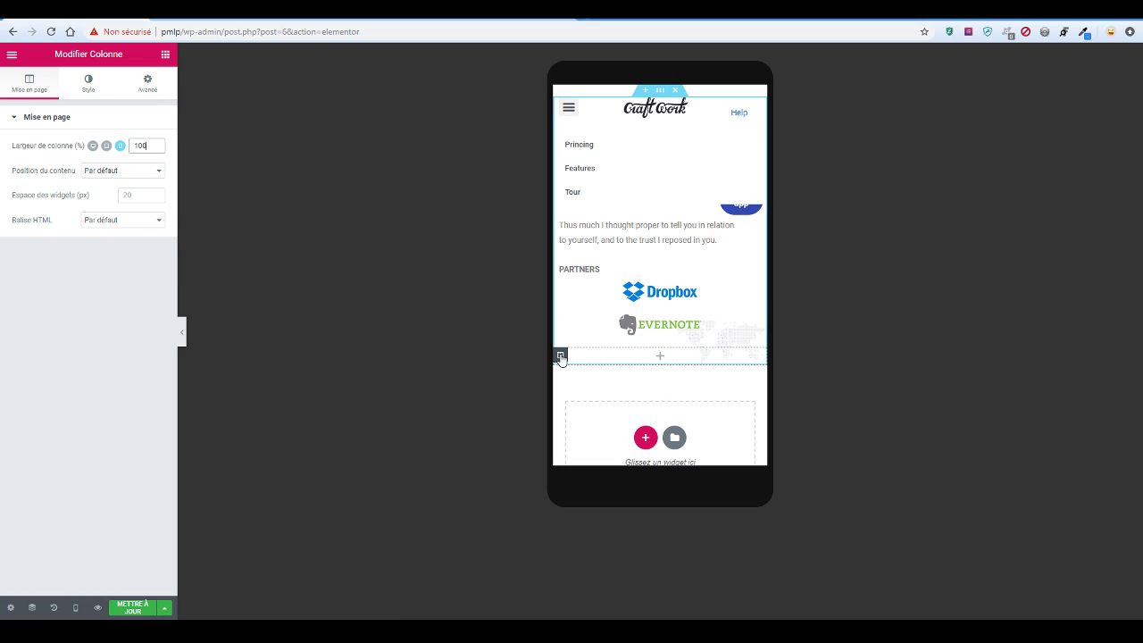
Add an Espaceur widget to the empty column below the partner logos and set its mobile space to 131
click(166, 55)
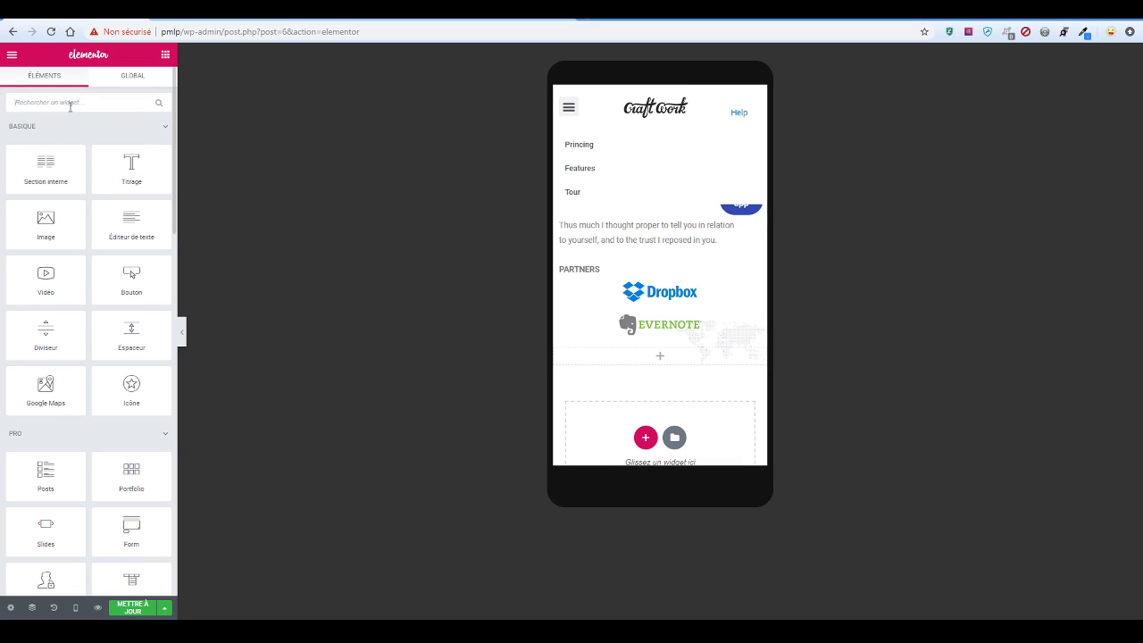
text(so)
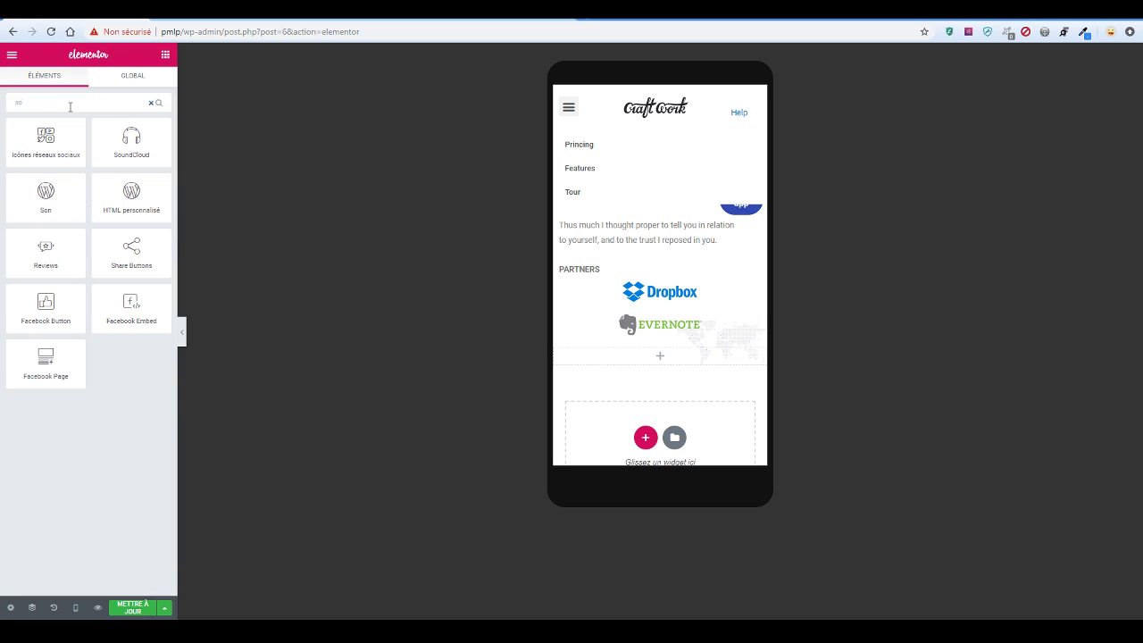
text(o)
key(BackSpace)
key(BackSpace)
key(BackSpace)
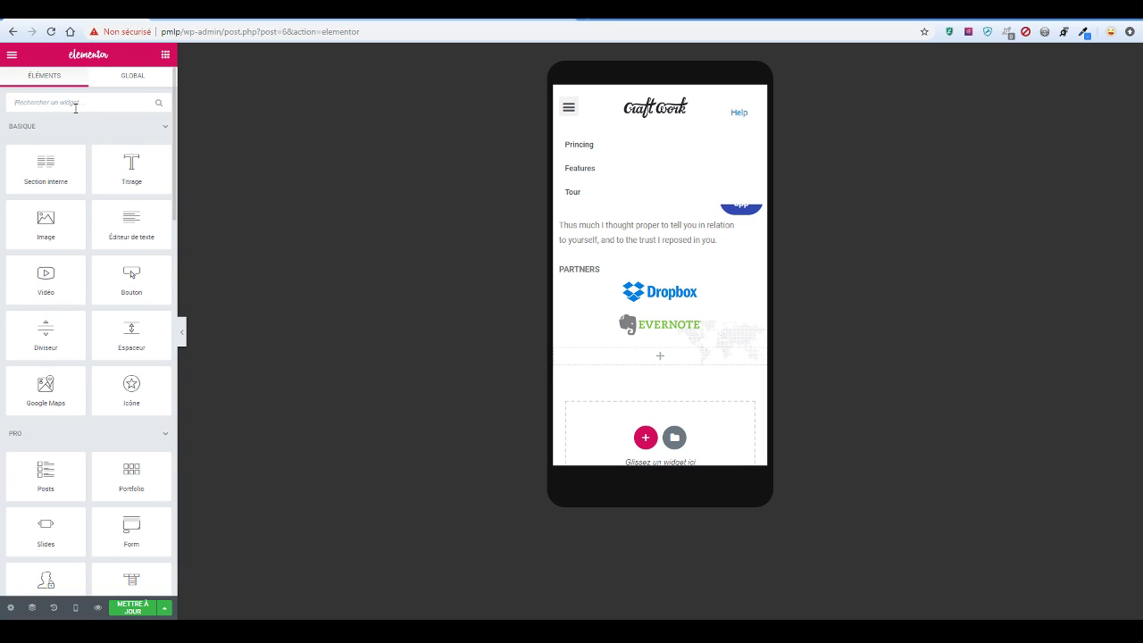
text(spa)
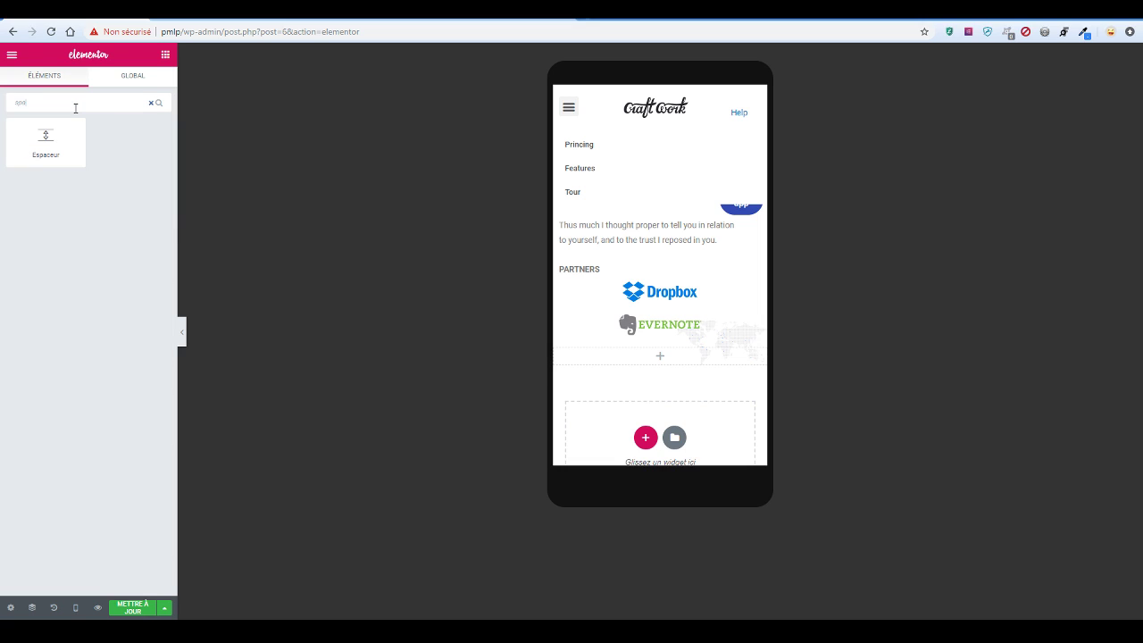
drag(51, 135, 686, 353)
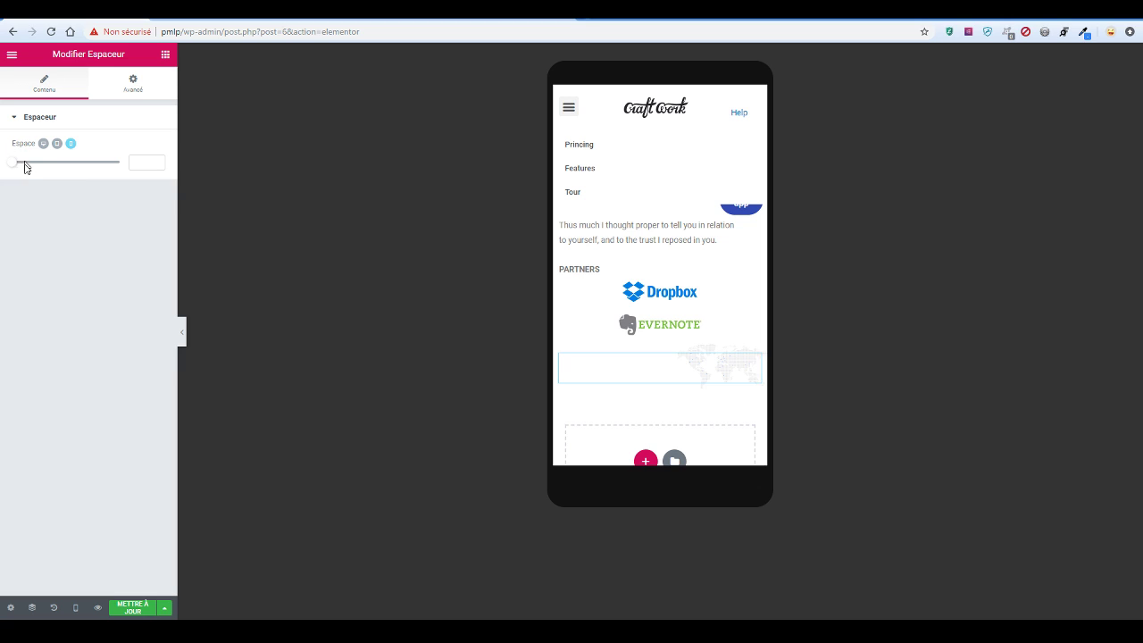
drag(14, 168, 33, 171)
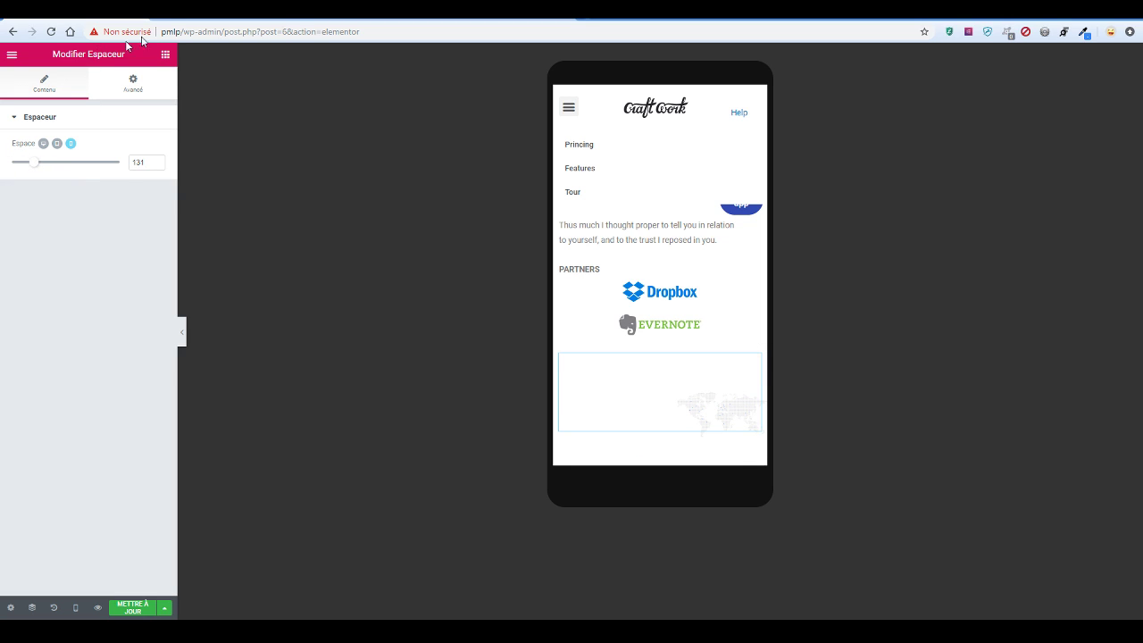
Examine the spacer column's background, overlay and border settings across the mobile, tablet and desktop views
click(560, 355)
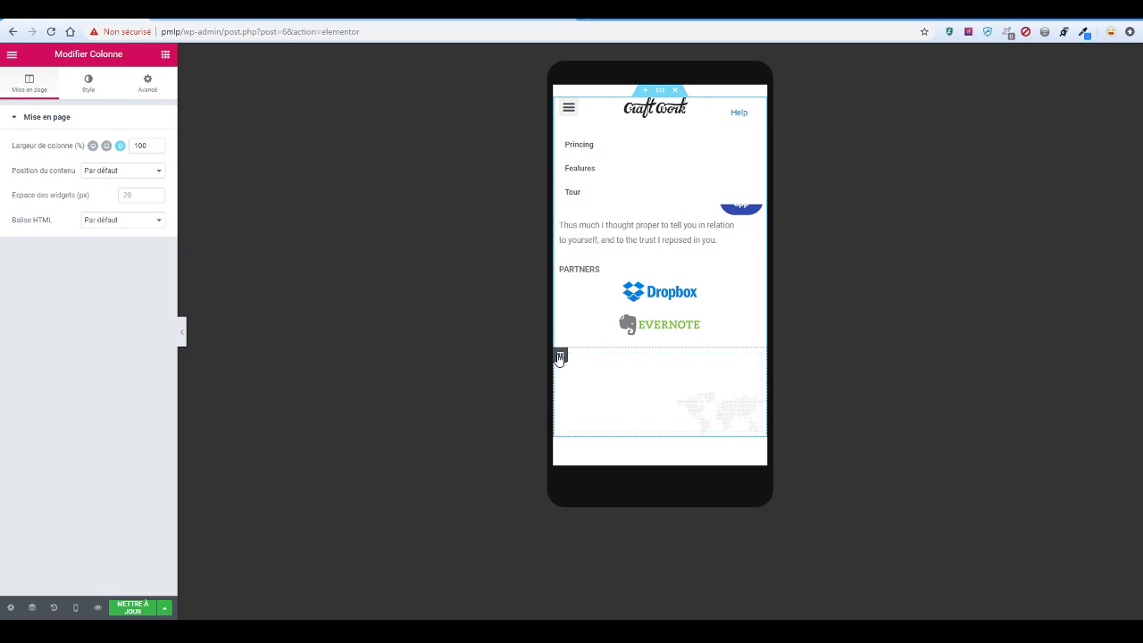
click(87, 94)
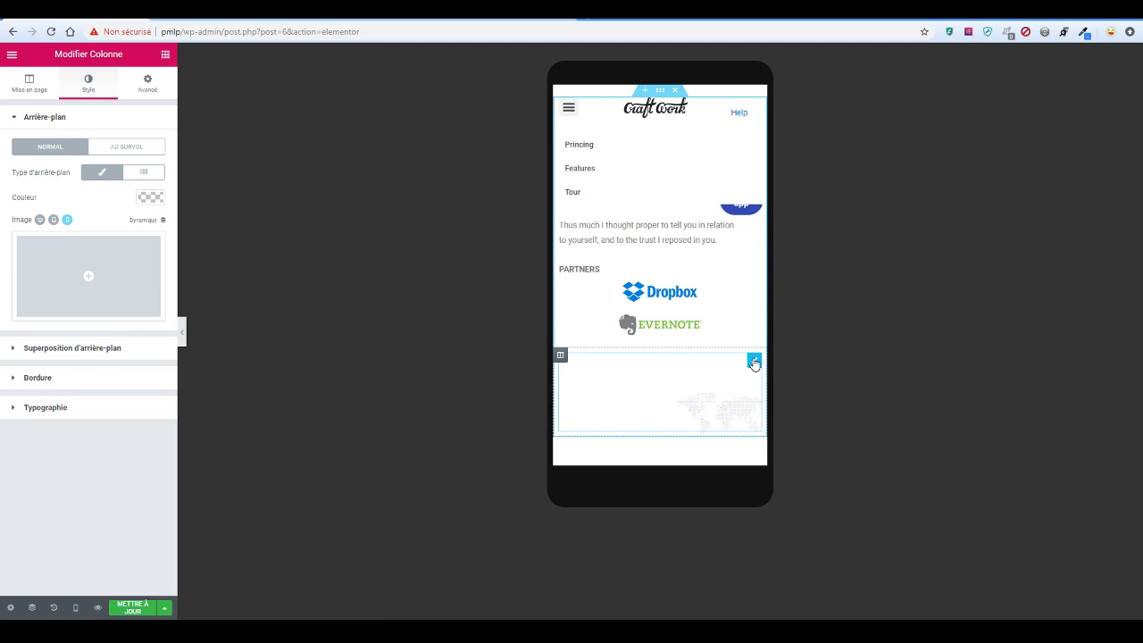
click(754, 362)
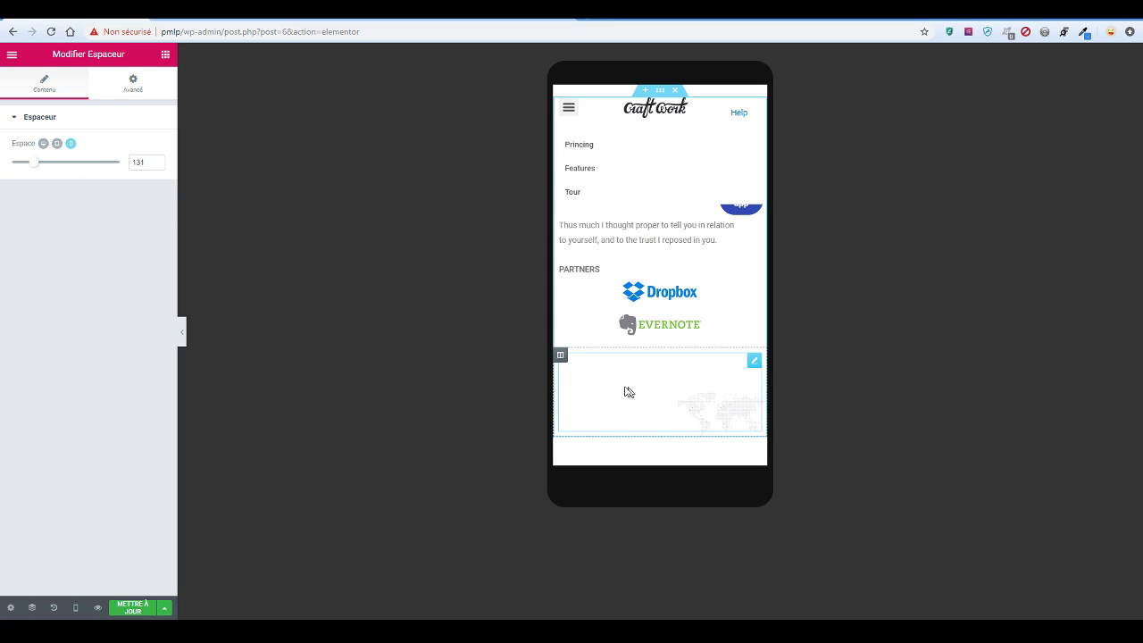
click(561, 356)
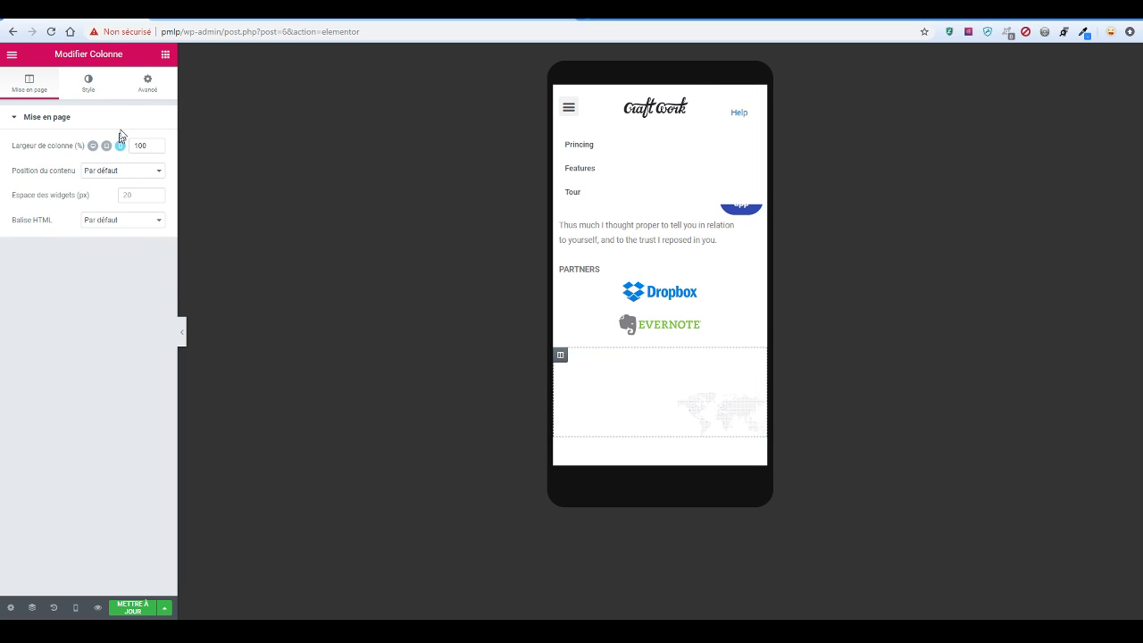
click(100, 92)
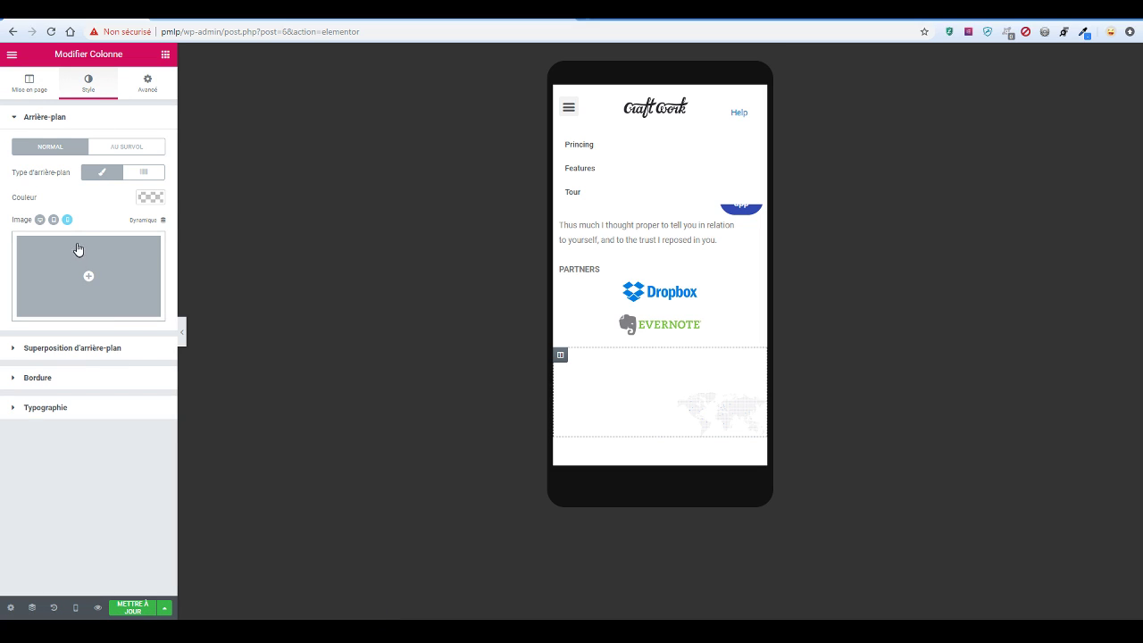
click(122, 349)
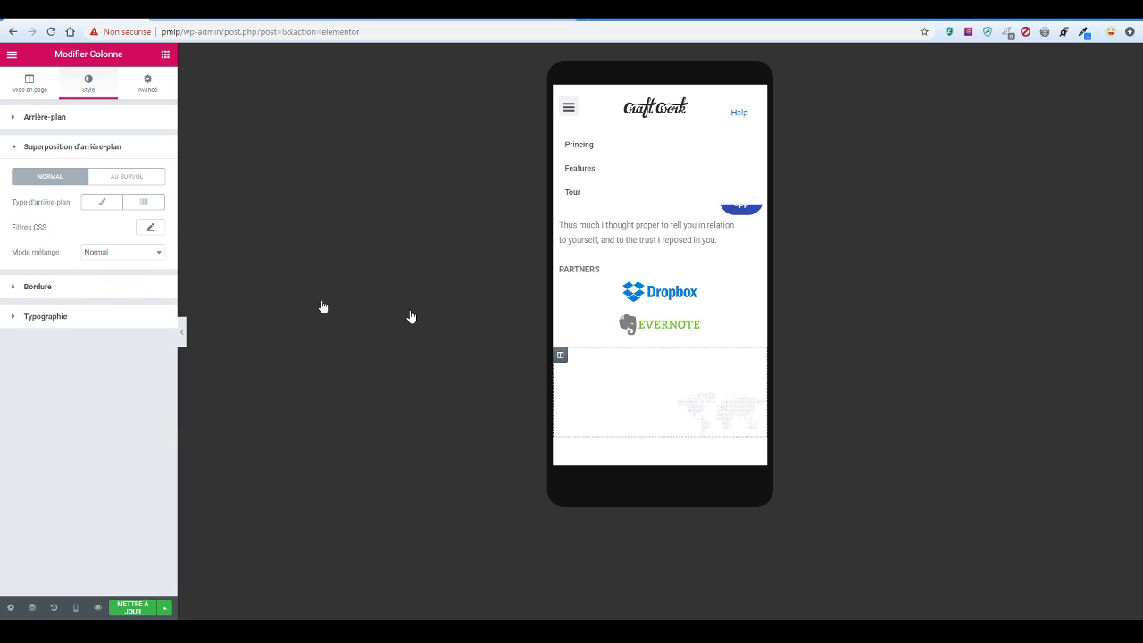
click(80, 288)
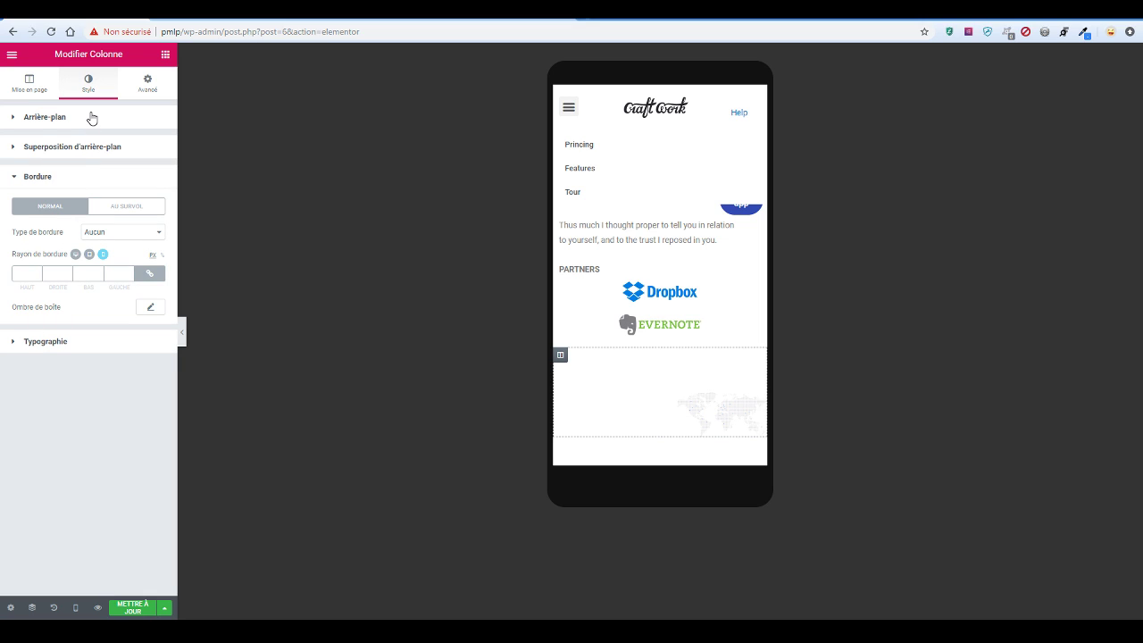
click(91, 118)
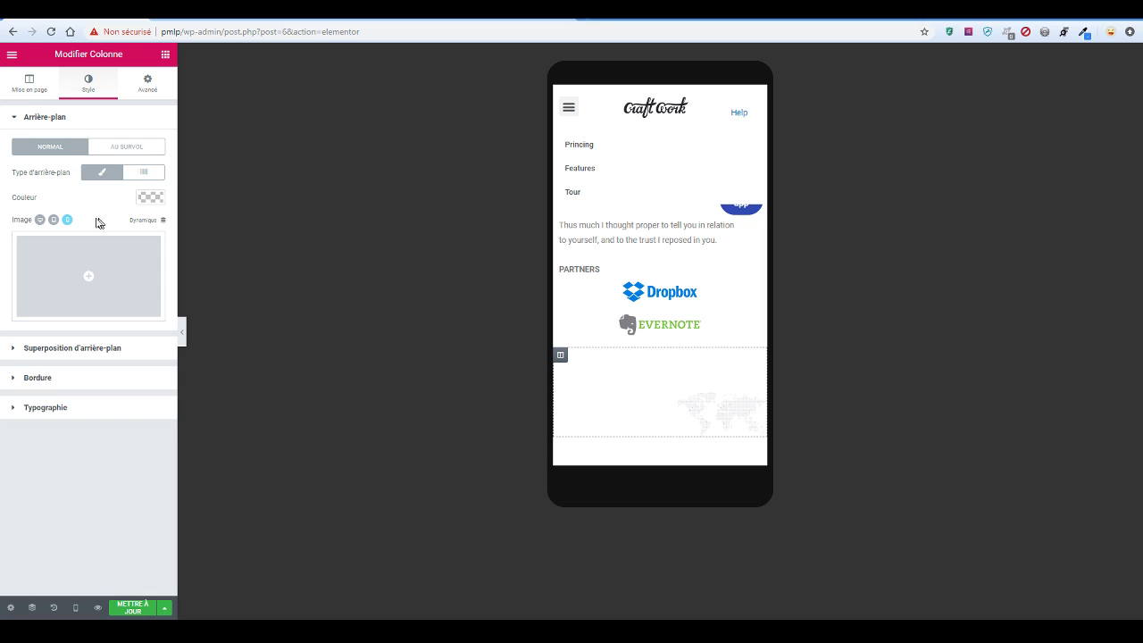
click(54, 220)
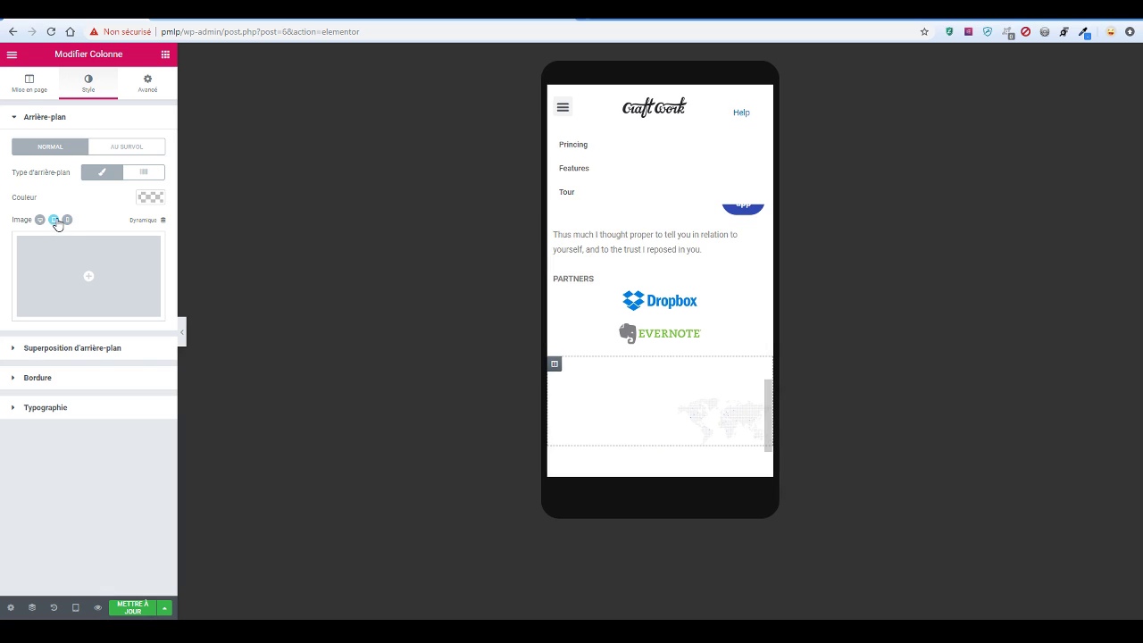
click(41, 220)
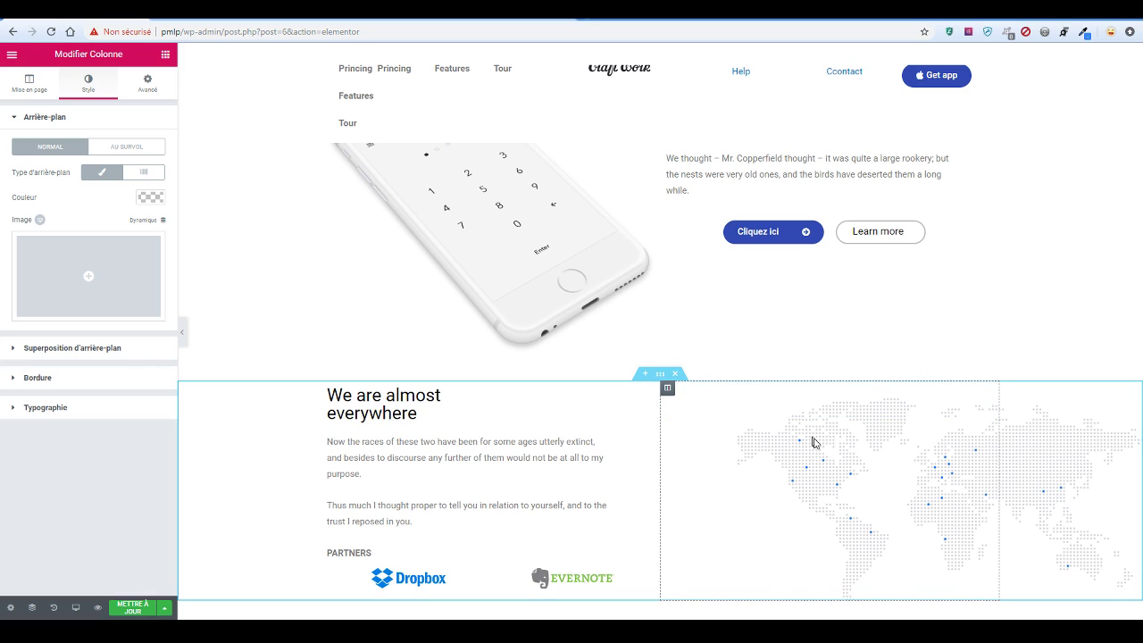
click(713, 407)
click(669, 391)
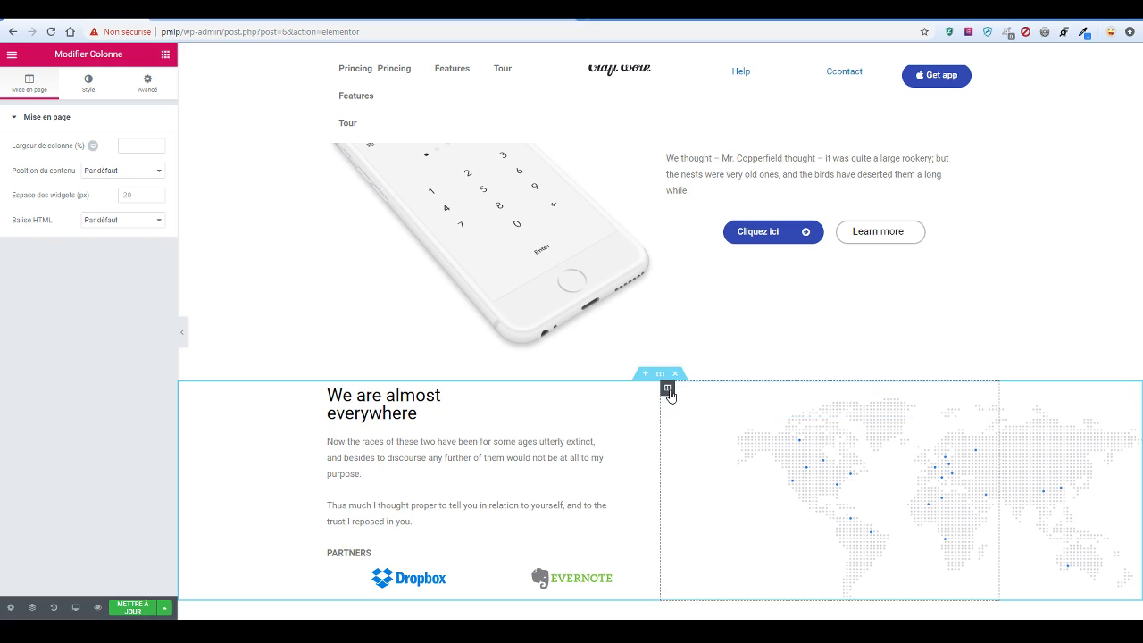
click(89, 88)
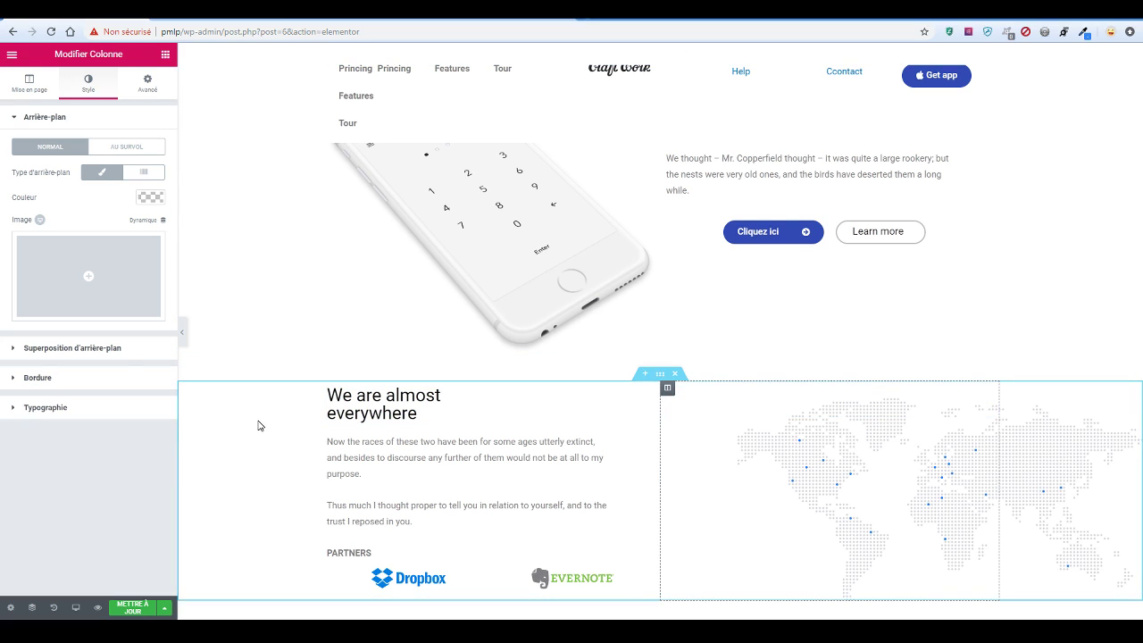
In the tablet preview, set the background image position of the "We are almost everywhere" section to Inférieur centre
click(76, 607)
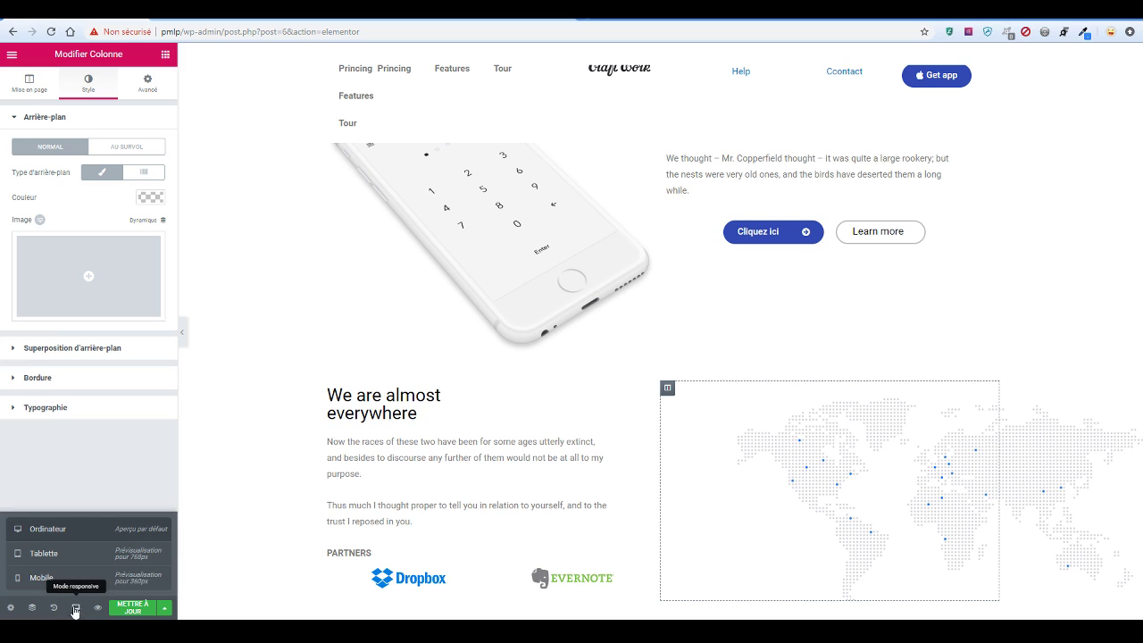
click(63, 561)
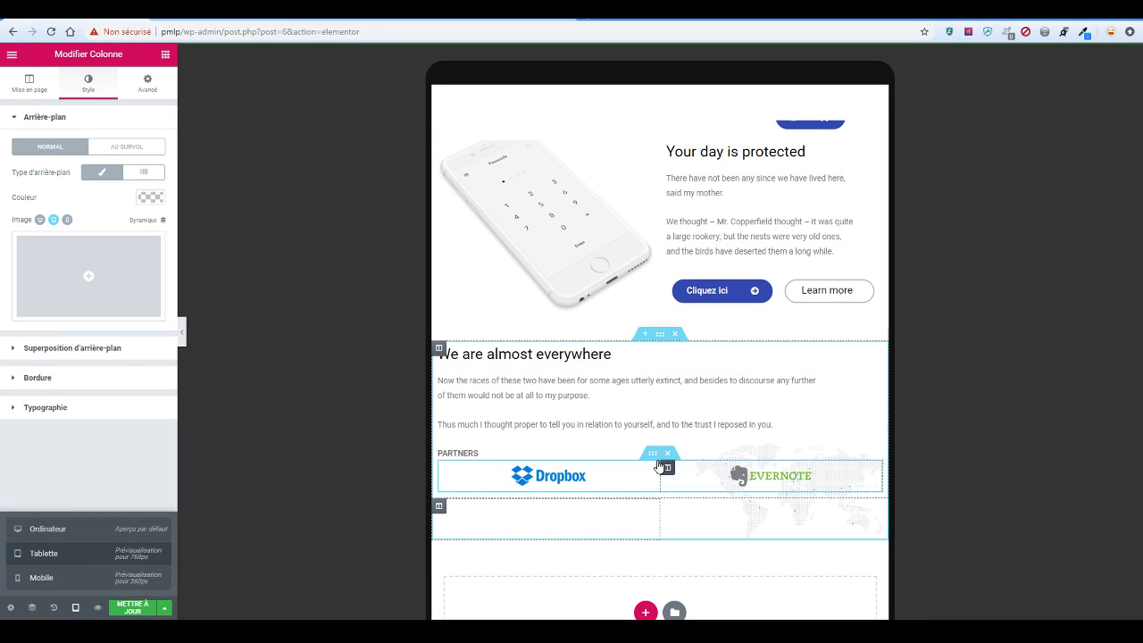
click(652, 453)
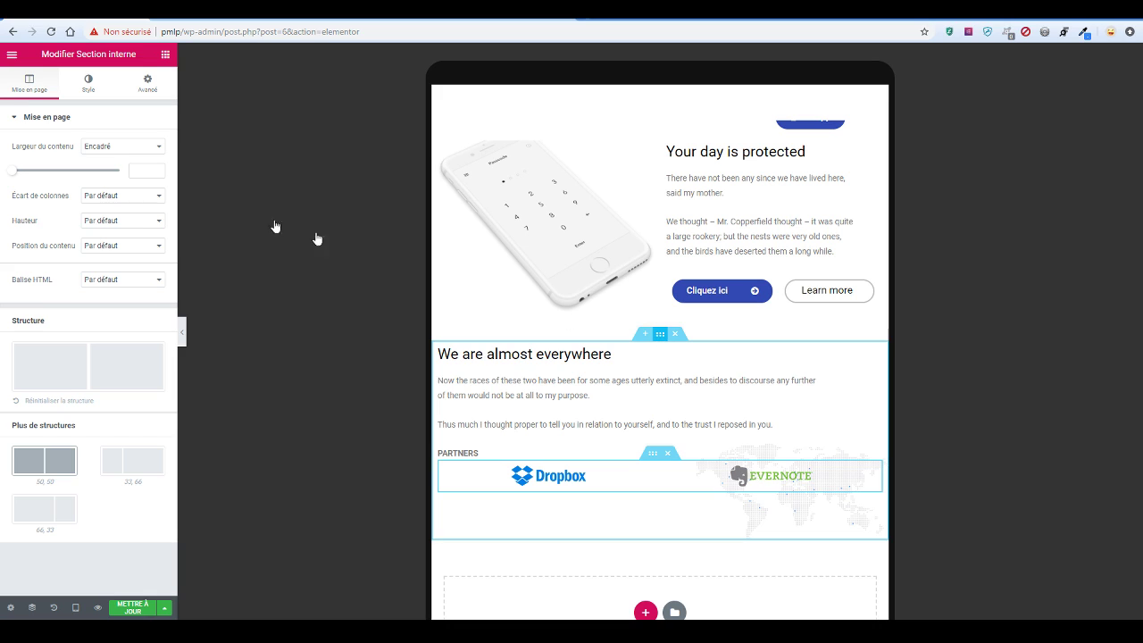
click(93, 84)
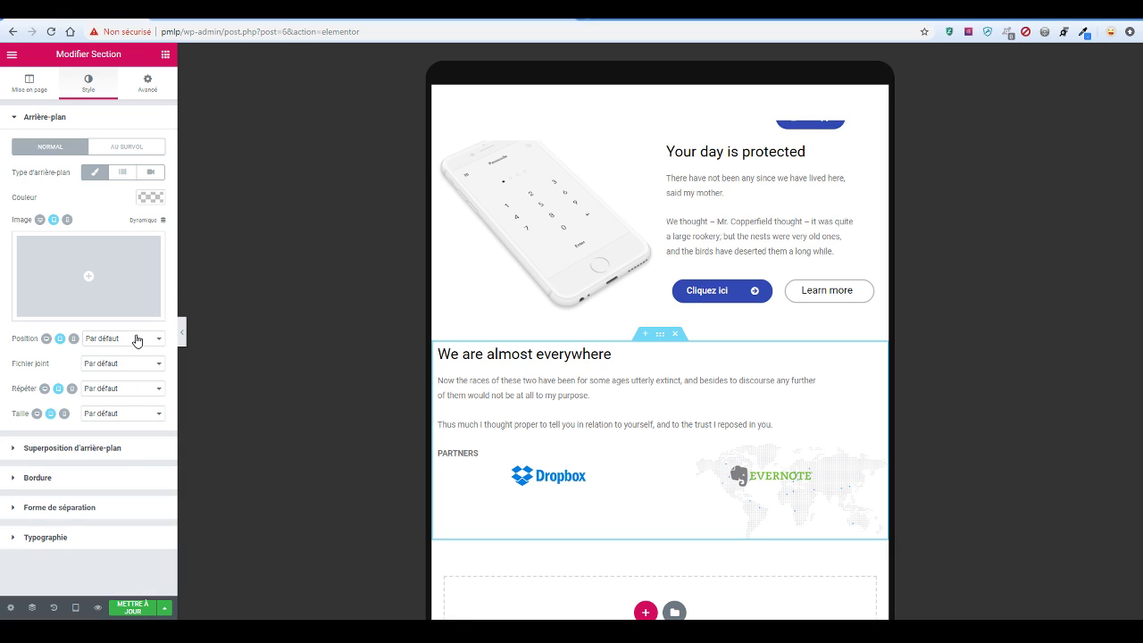
click(142, 416)
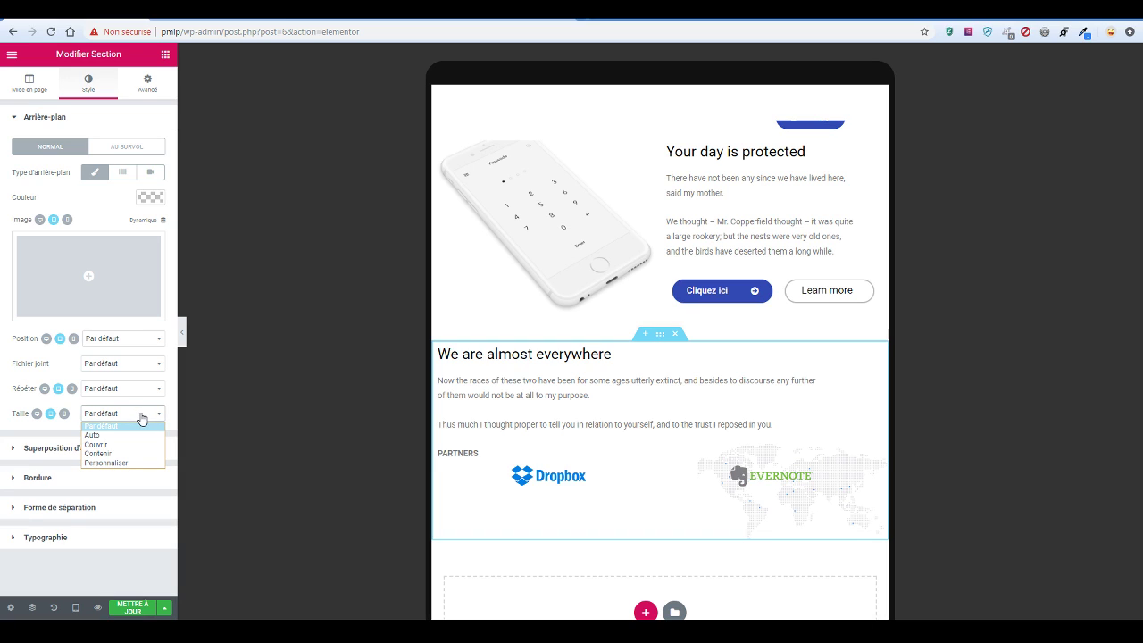
click(141, 417)
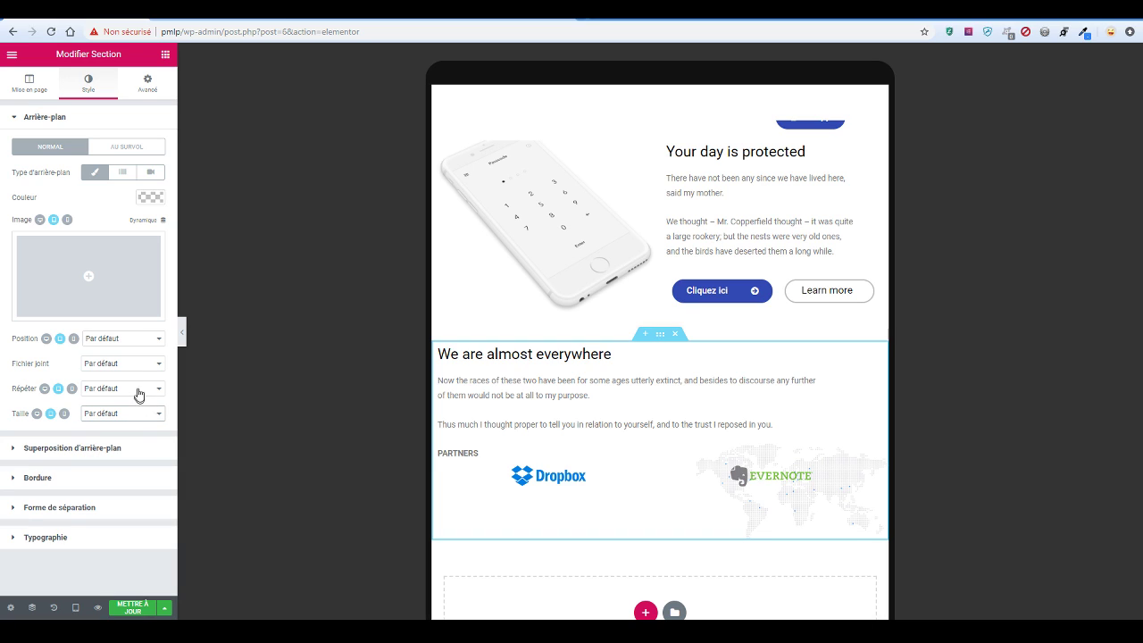
click(135, 341)
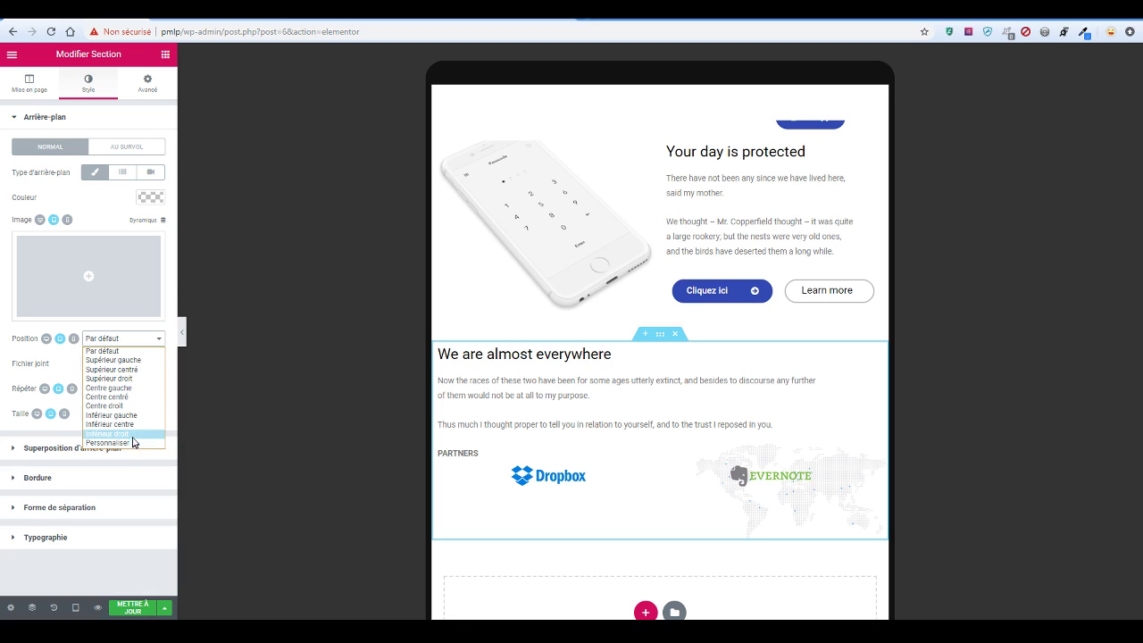
click(134, 388)
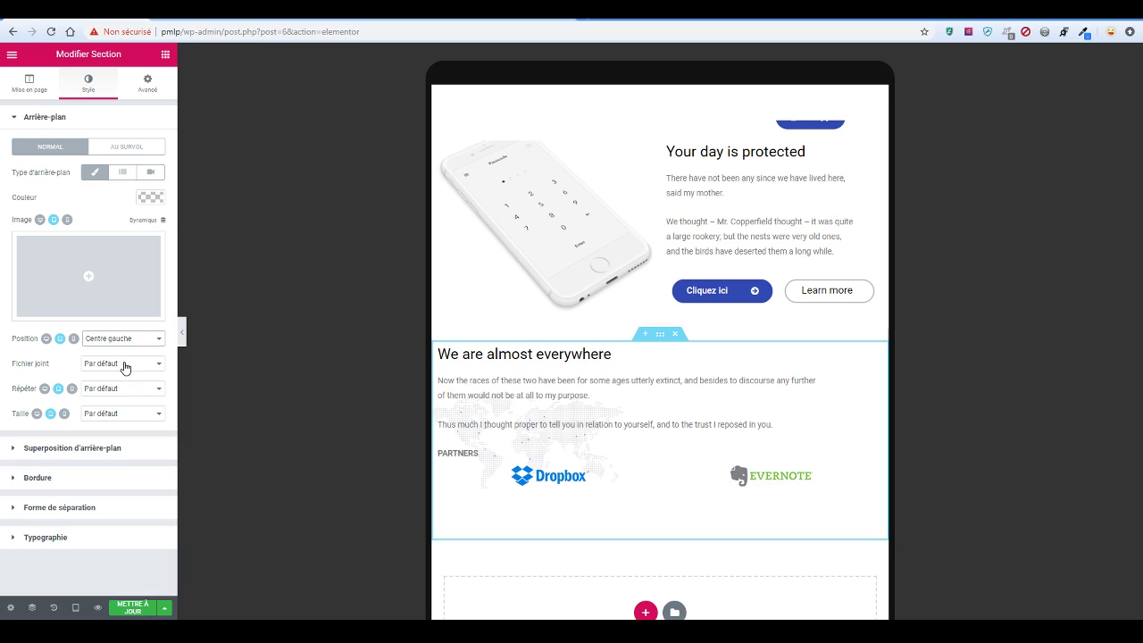
click(127, 365)
click(131, 349)
click(131, 342)
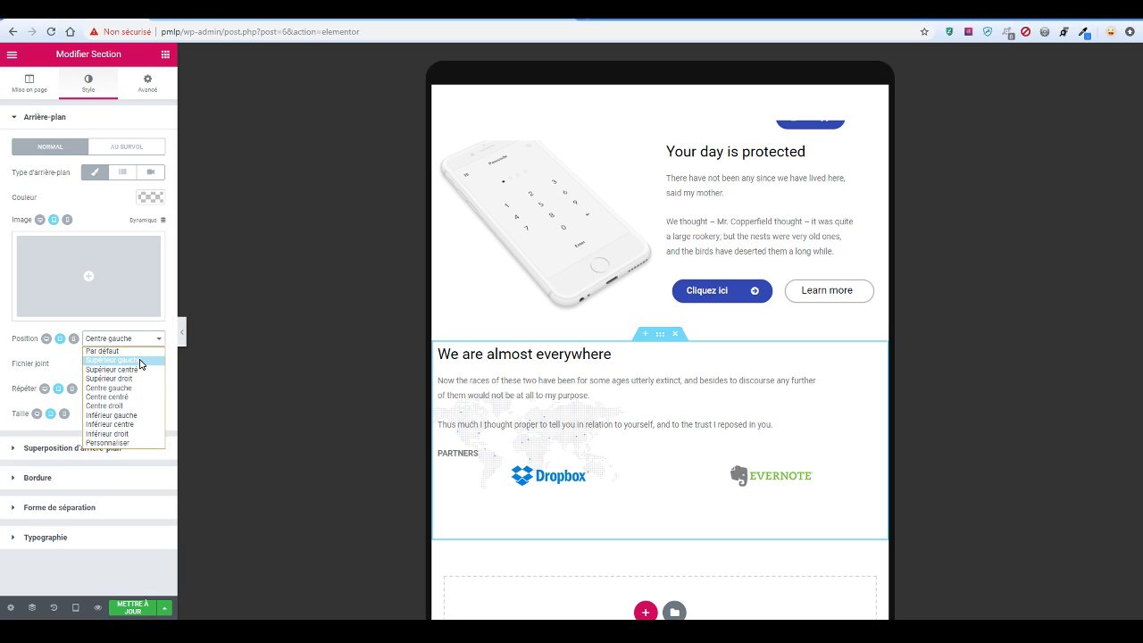
click(138, 426)
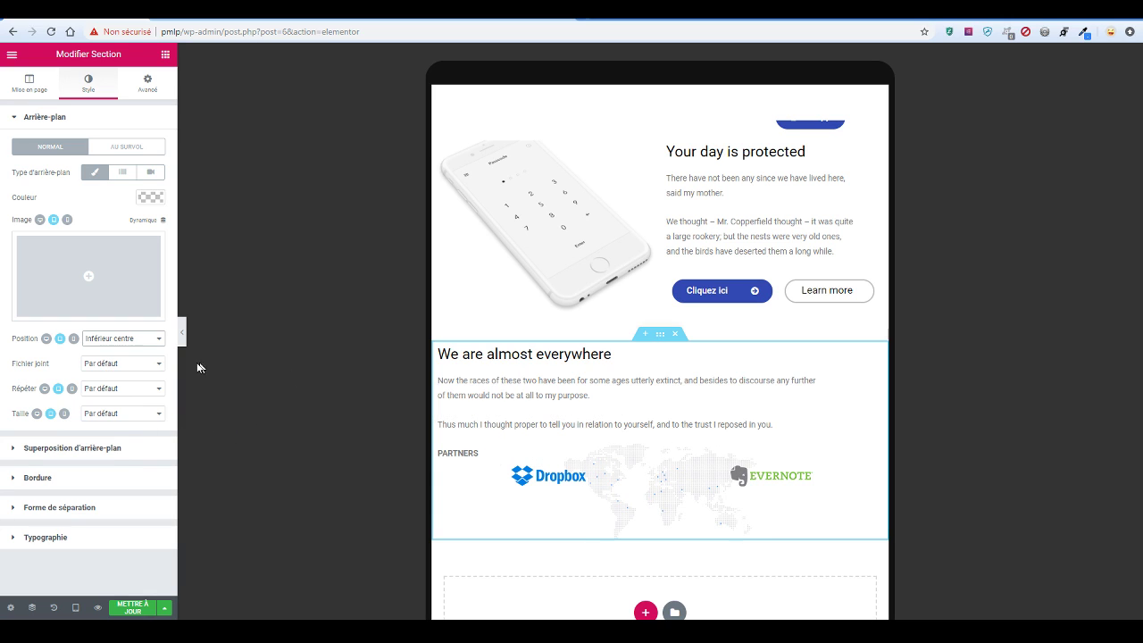
Set the tablet space of the Espaceur widget below the partner logos to 176
click(669, 490)
click(639, 525)
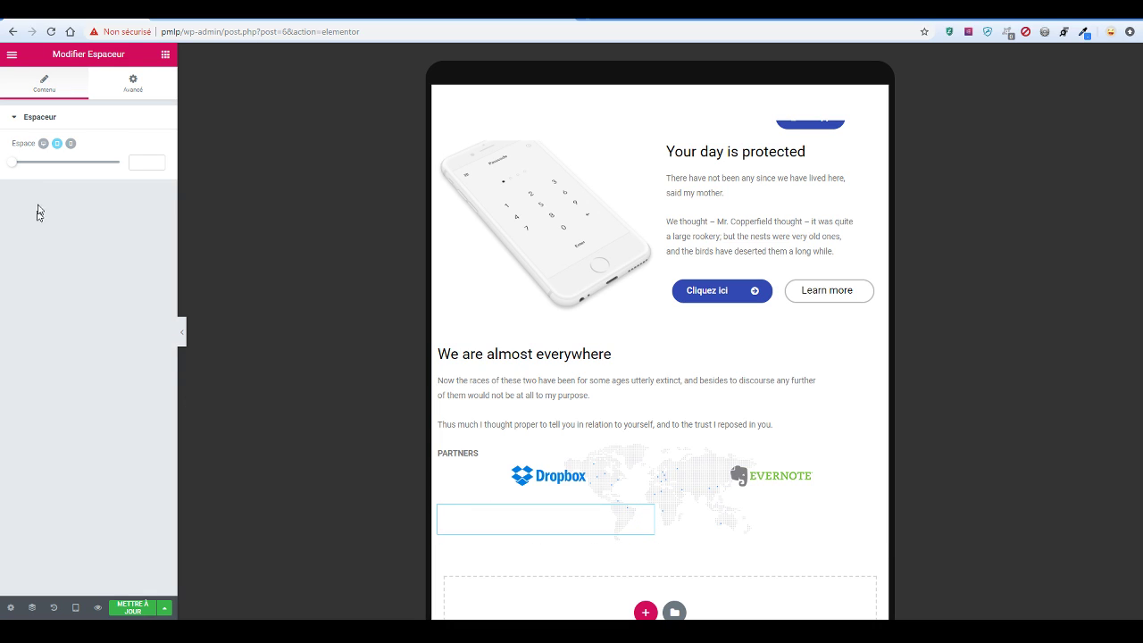
drag(11, 166, 41, 175)
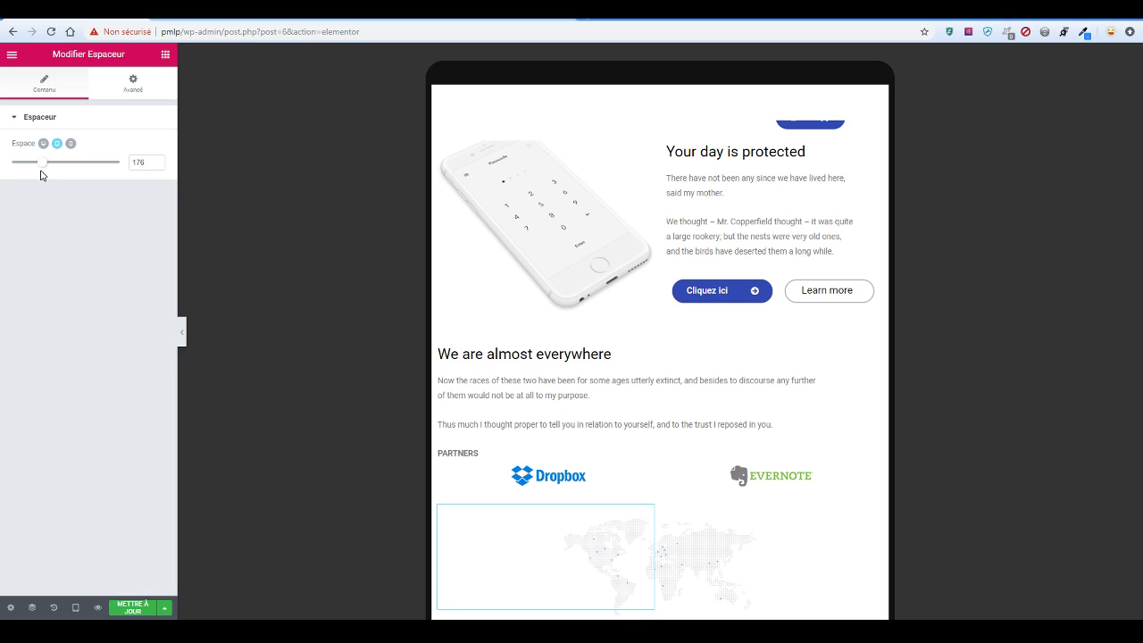
In the mobile preview, reduce the space of the Espaceur widget below the partner logos to 66
click(76, 609)
click(63, 580)
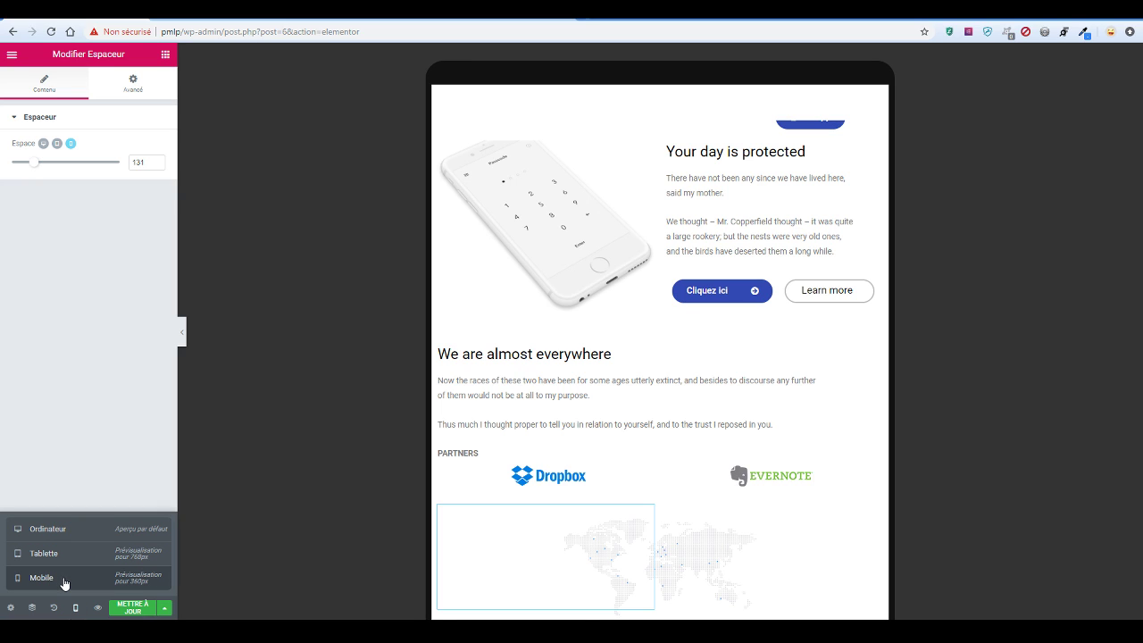
scroll(762, 332, down, 11)
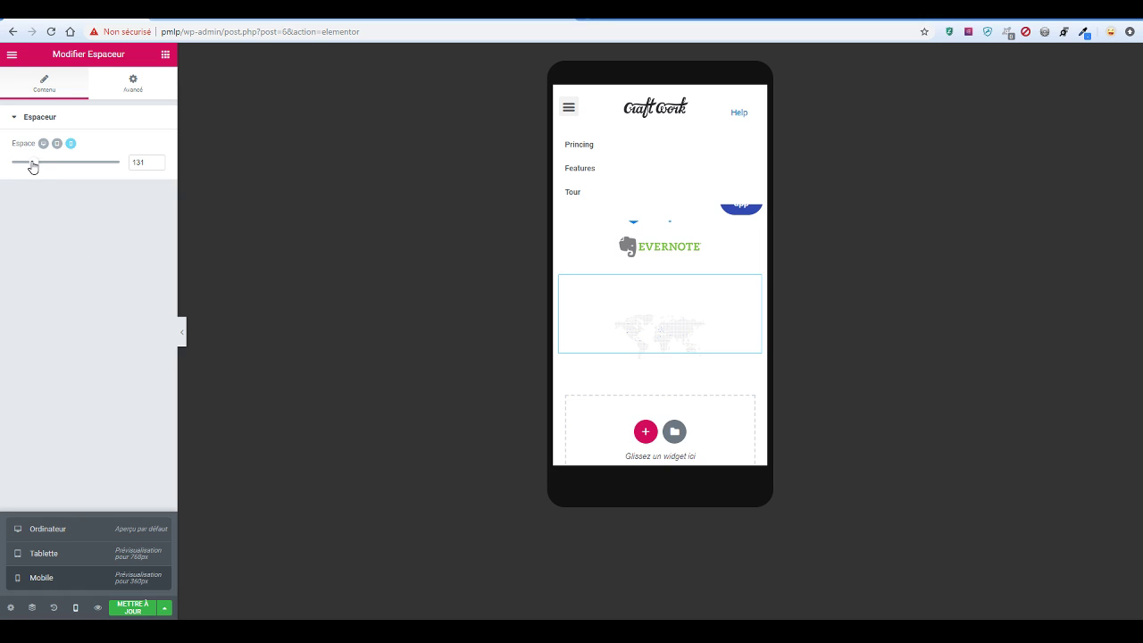
drag(32, 166, 20, 169)
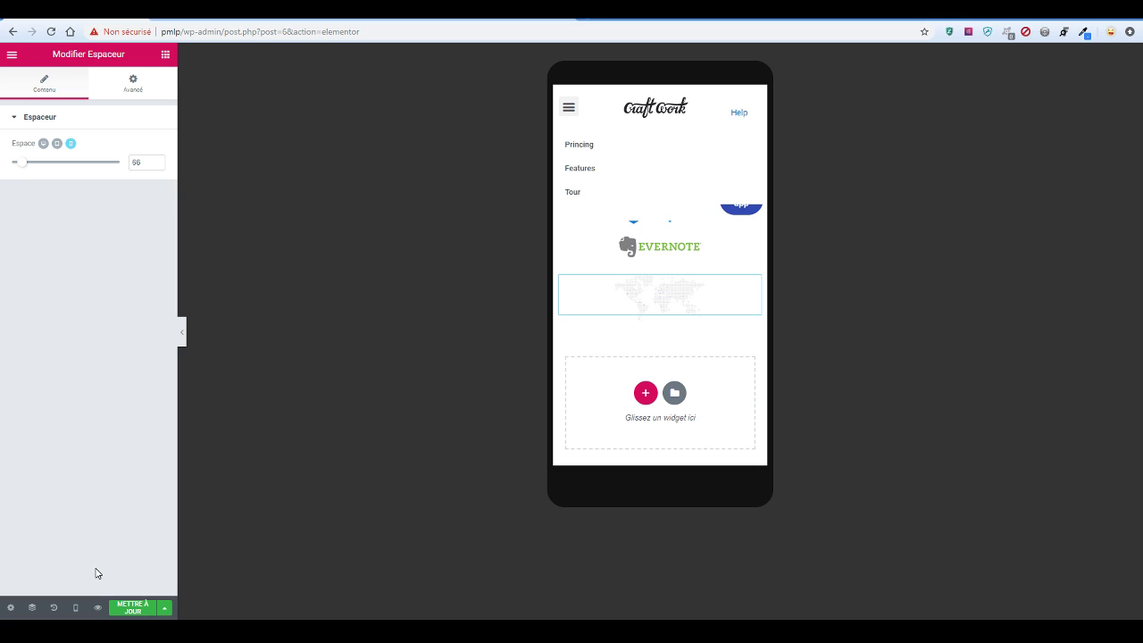
Examine the map background settings of the "We are almost everywhere" section in the desktop view
click(78, 606)
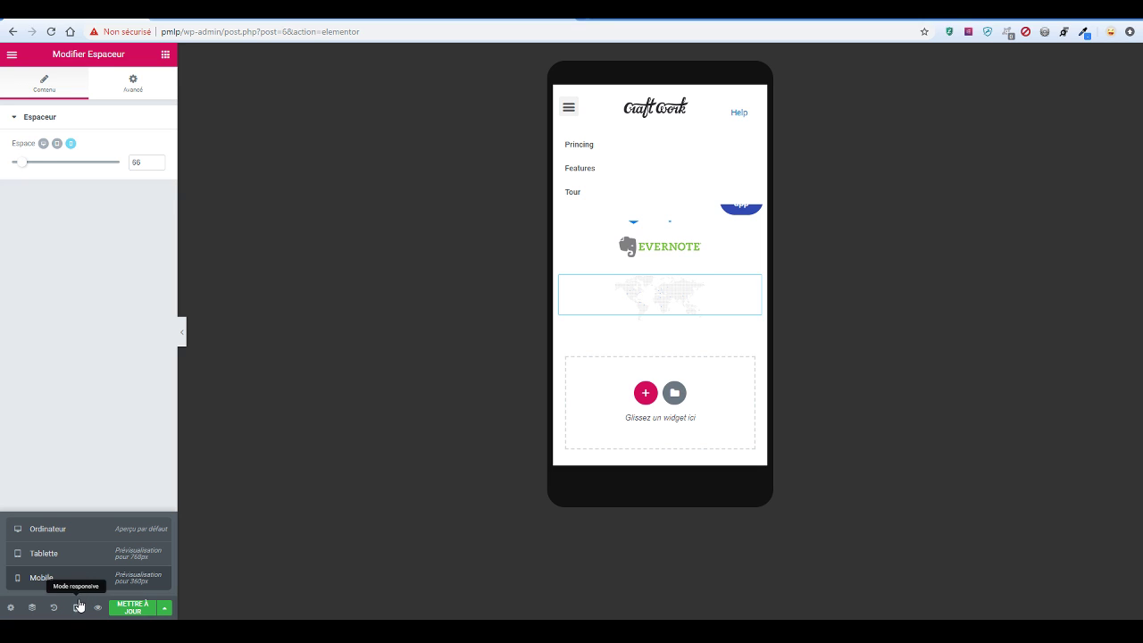
click(78, 537)
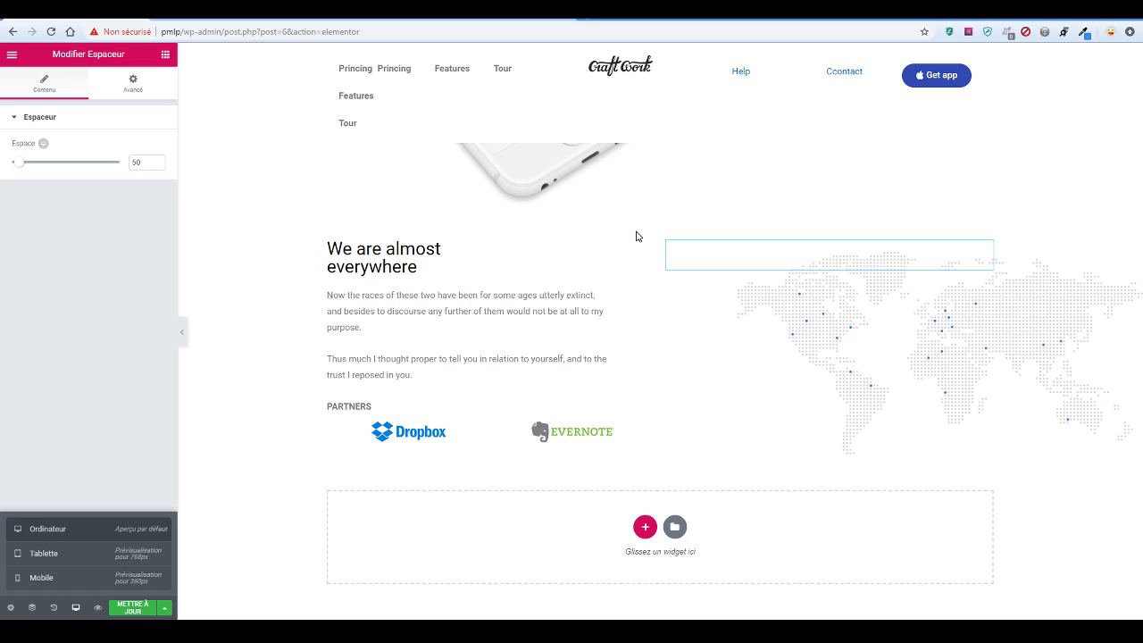
mouse_move(664, 236)
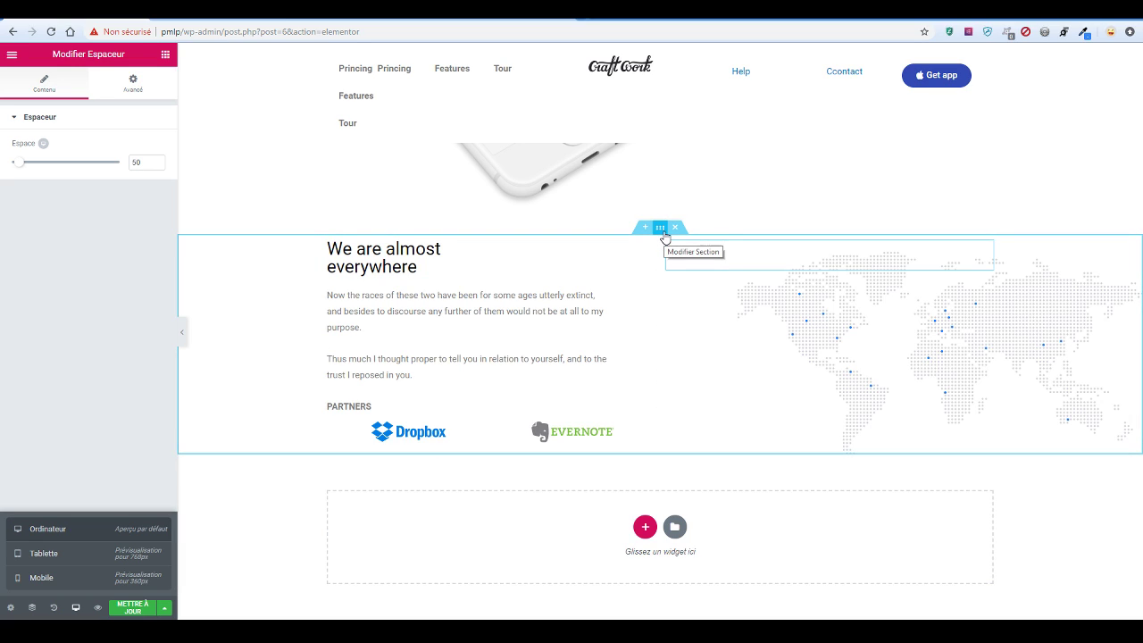
click(661, 228)
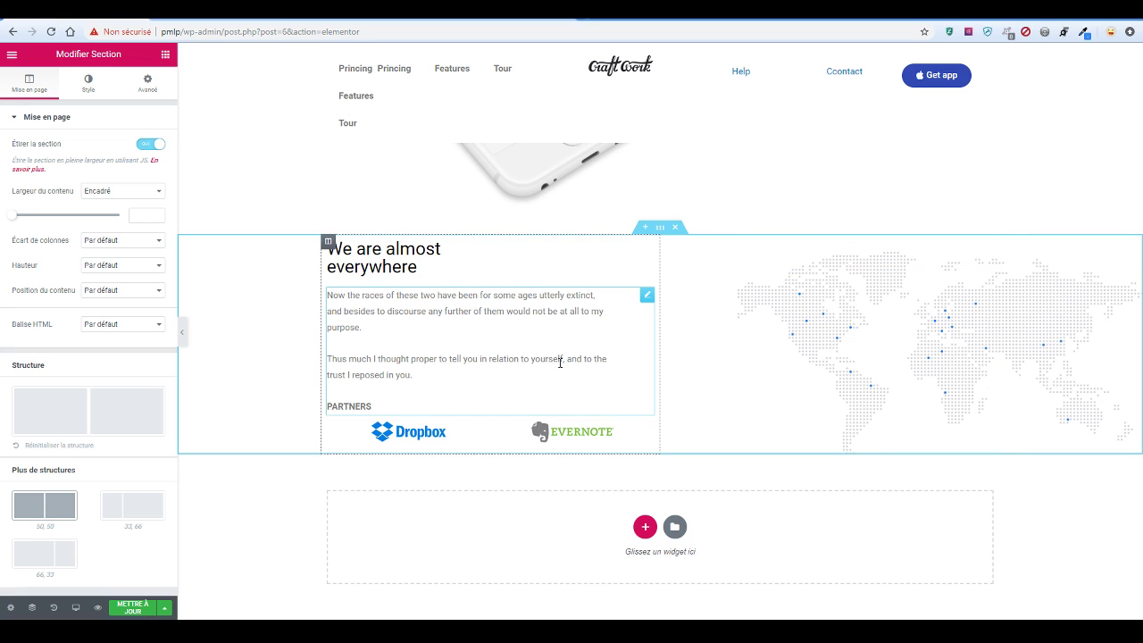
click(96, 85)
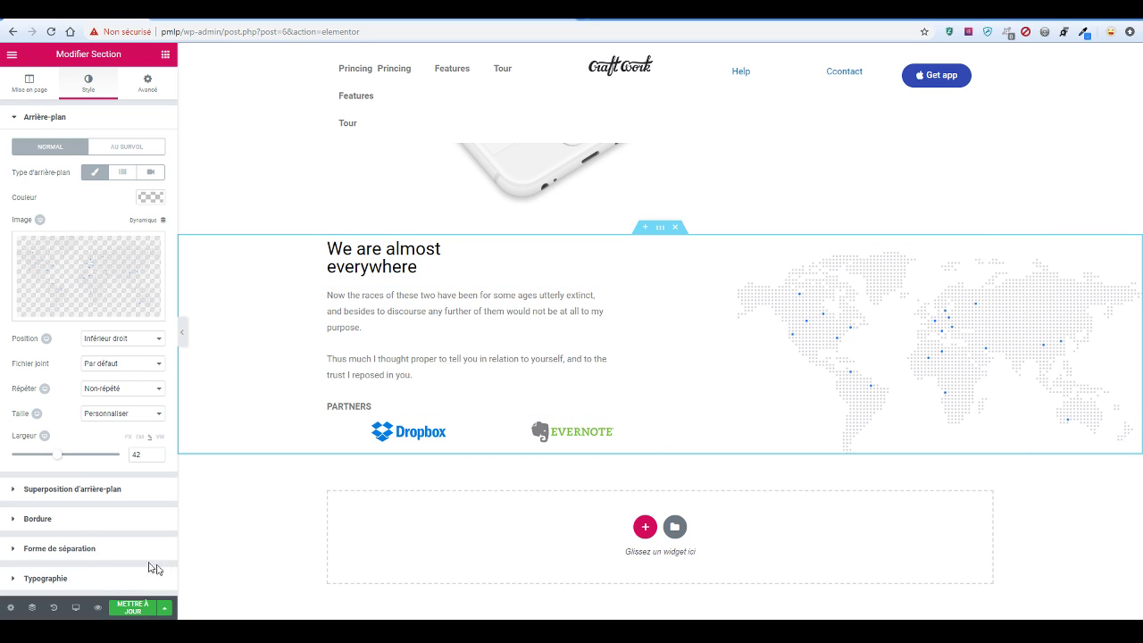
In the tablet preview, set the width of the spacer column below the partner logos to 100%
click(75, 609)
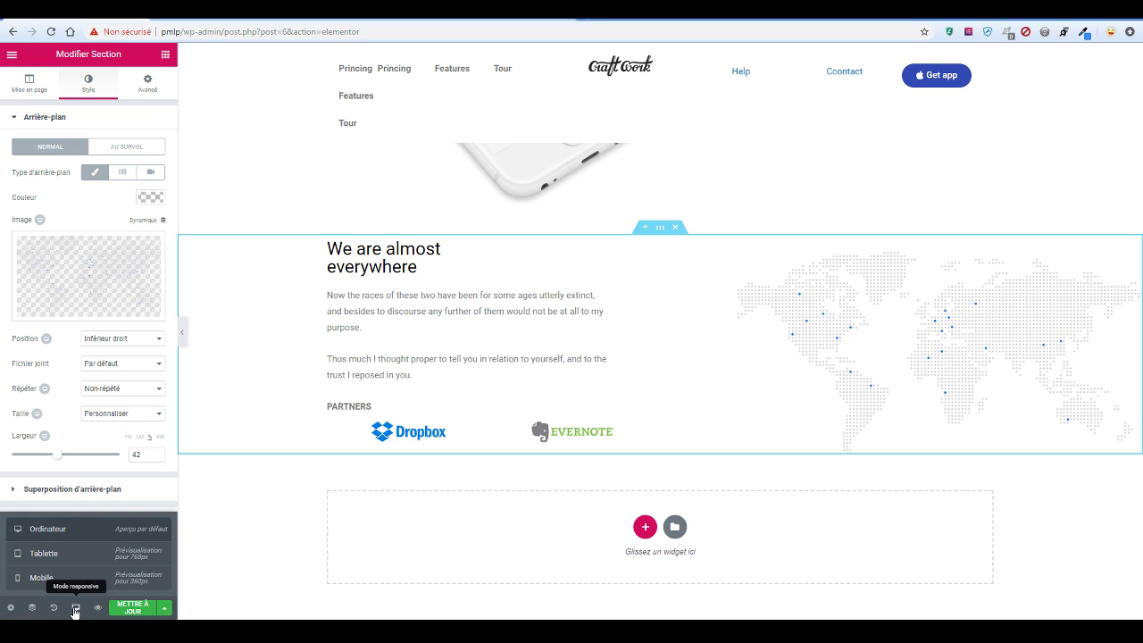
click(64, 559)
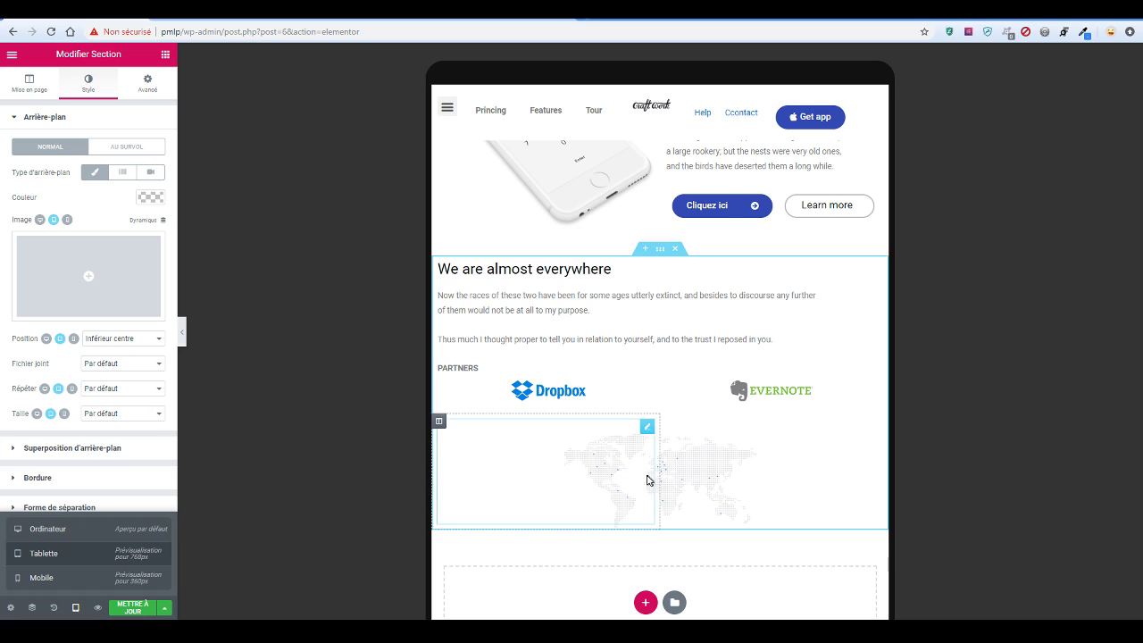
click(438, 423)
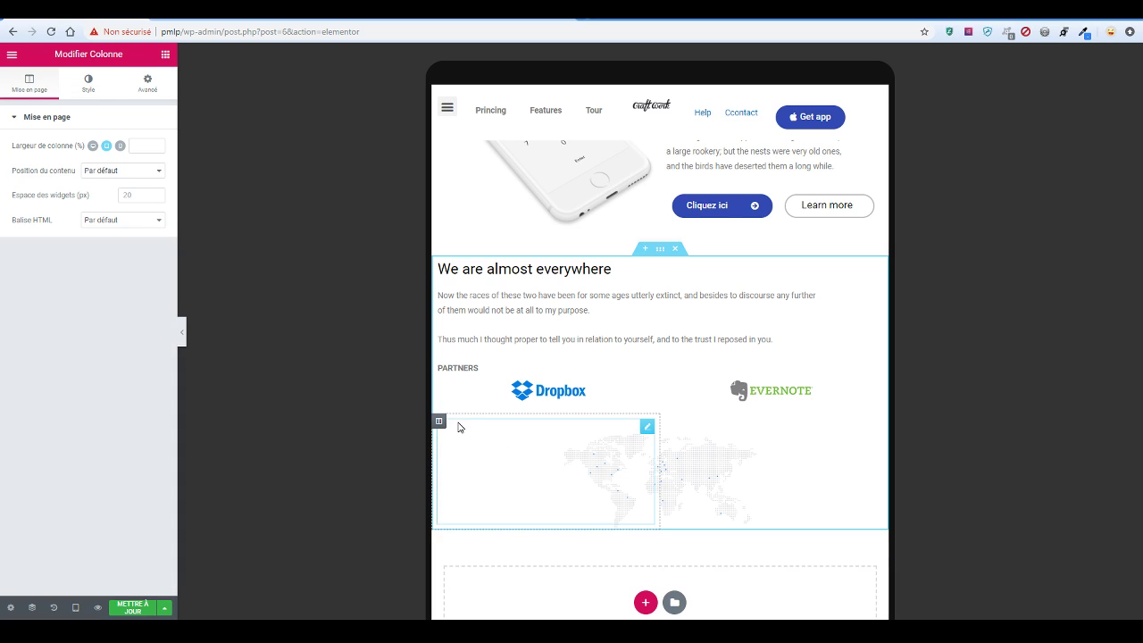
click(139, 144)
text(100)
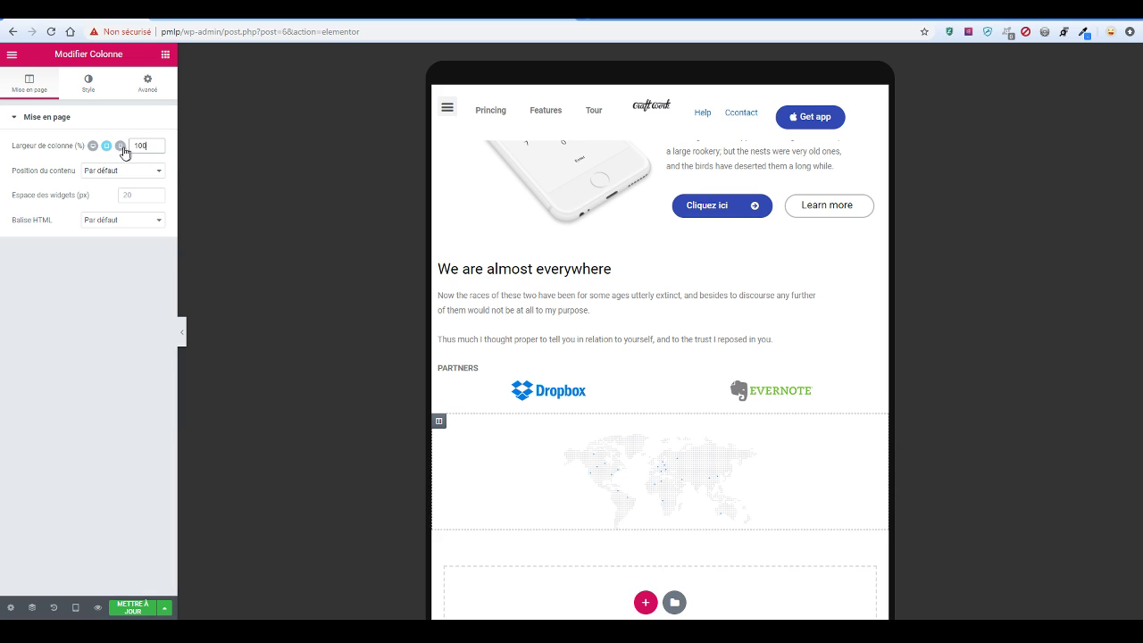
Check the spacer column in the mobile and desktop views, and the map section in the phone-size page preview
click(121, 146)
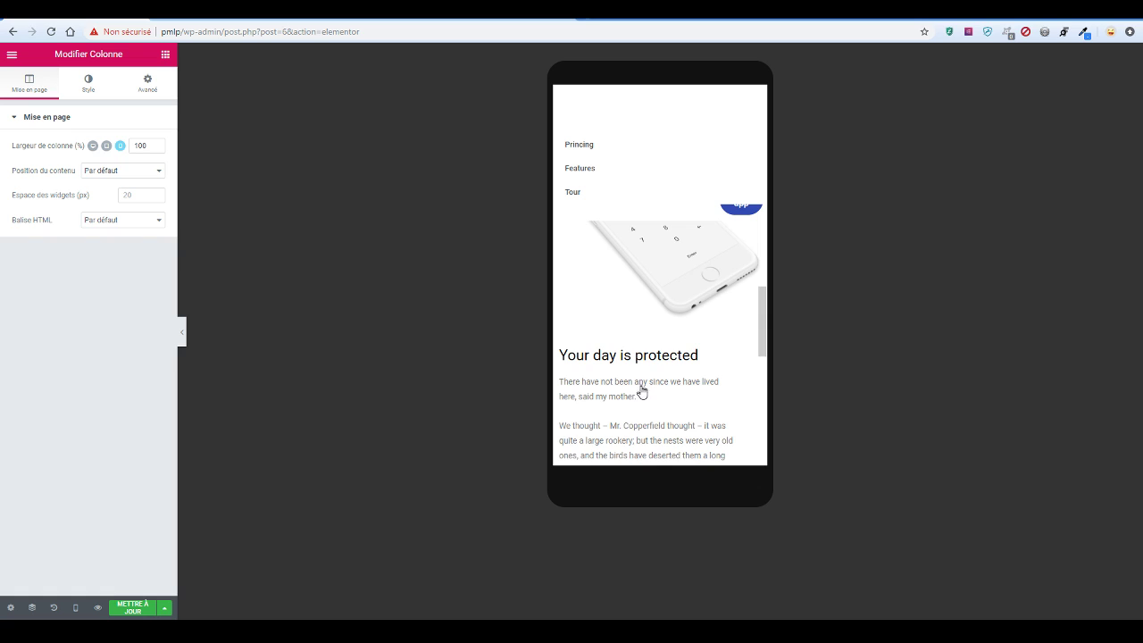
scroll(641, 379, down, 10)
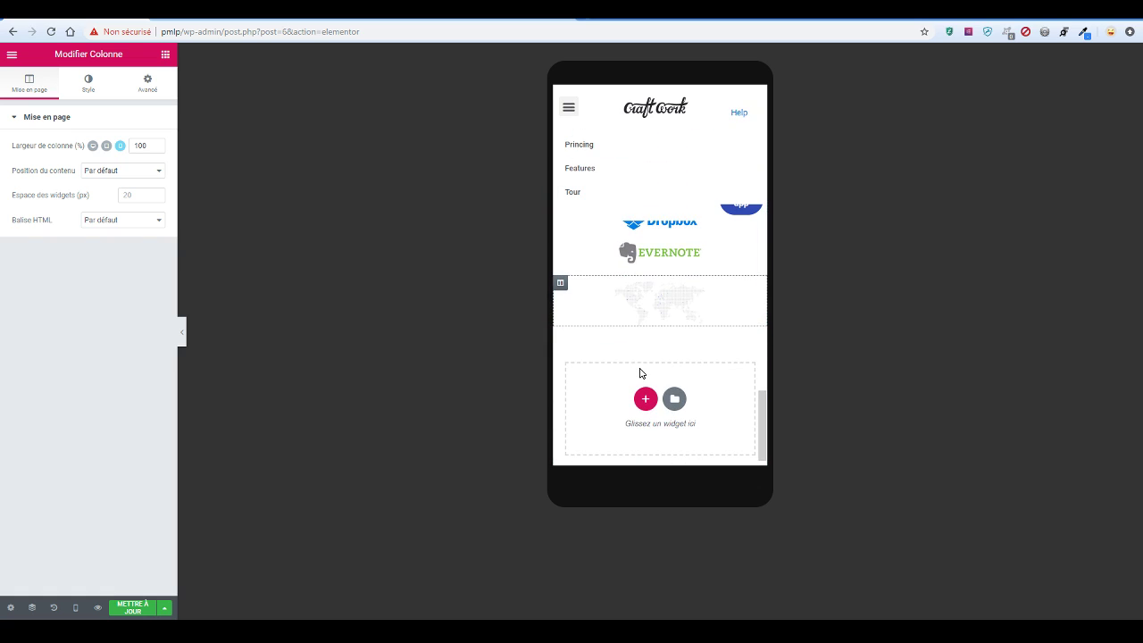
click(92, 146)
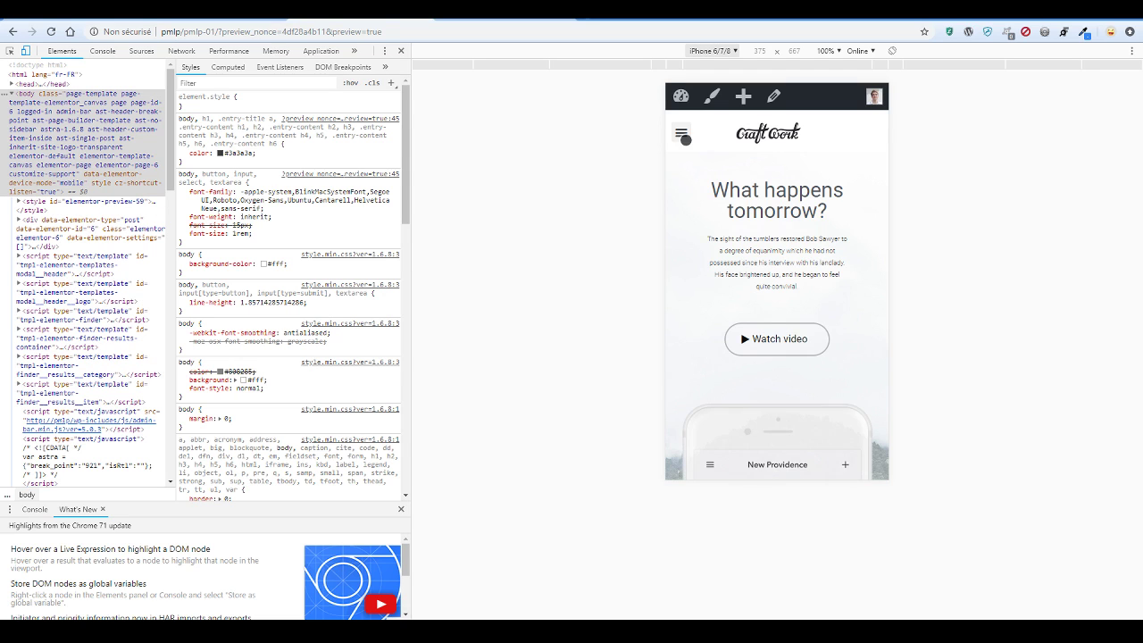
scroll(870, 274, down, 10)
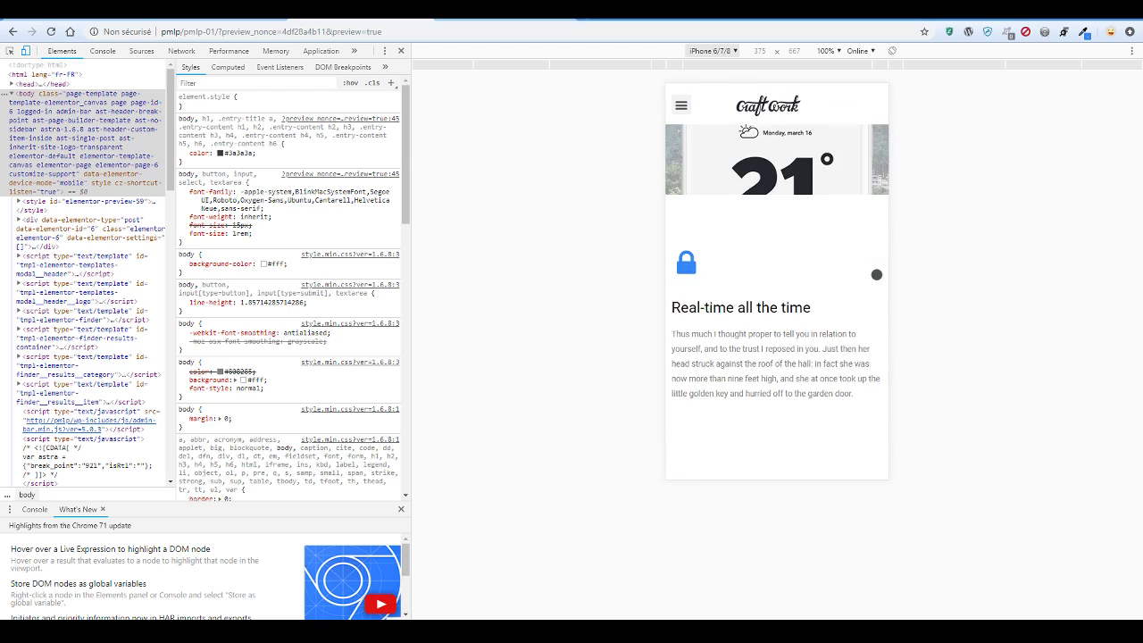
scroll(864, 279, down, 8)
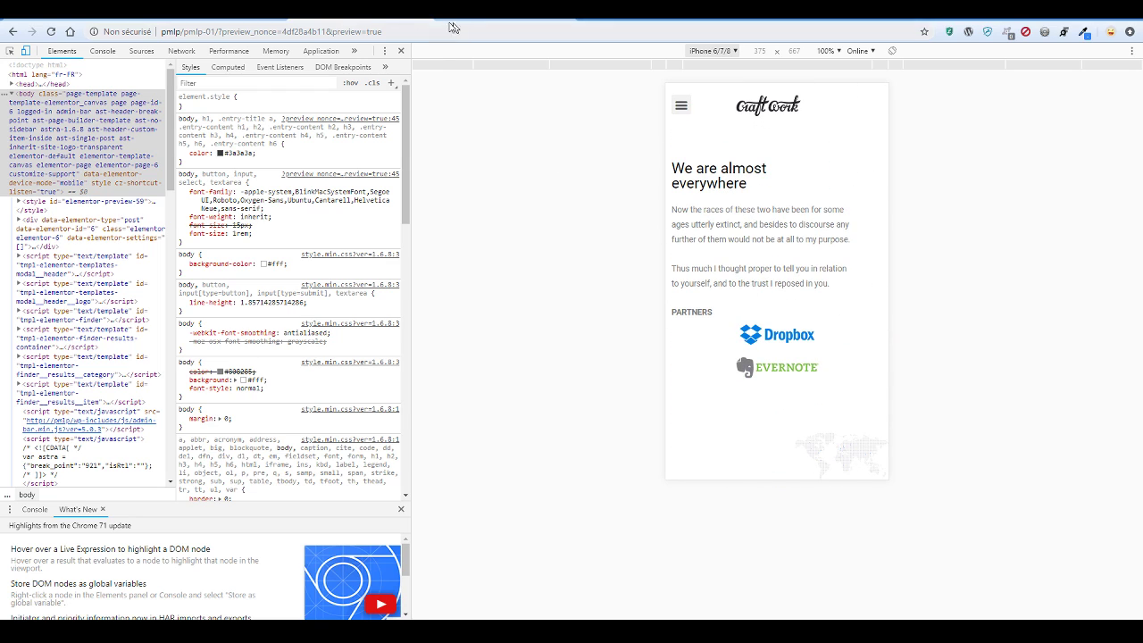
Update the page in the Elementor editor and return to its phone-size preview
click(99, 15)
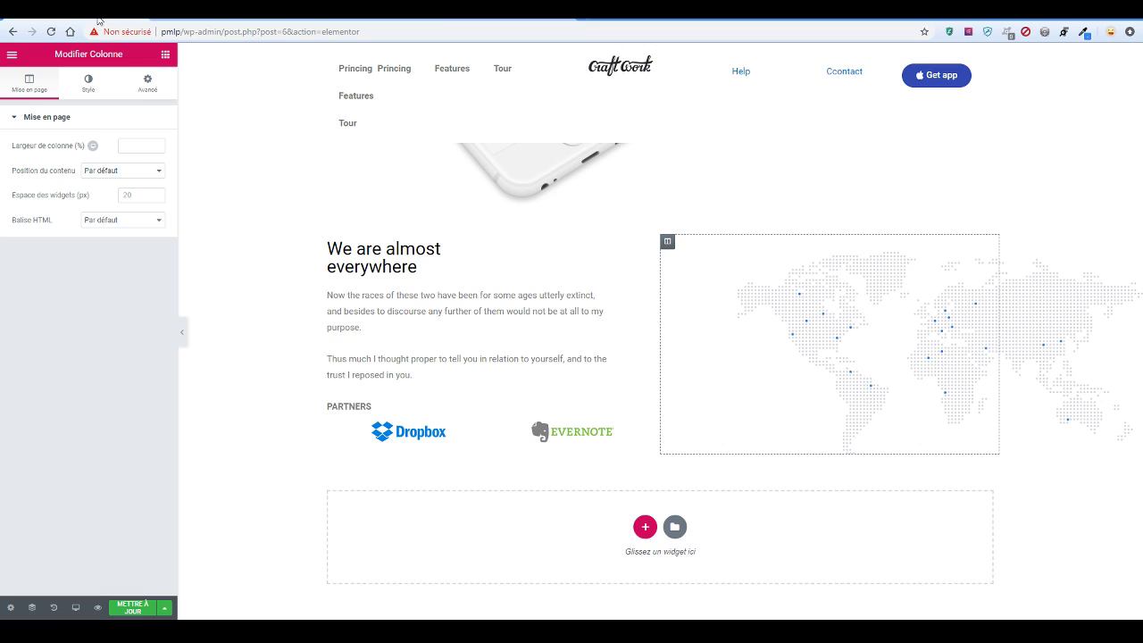
click(131, 609)
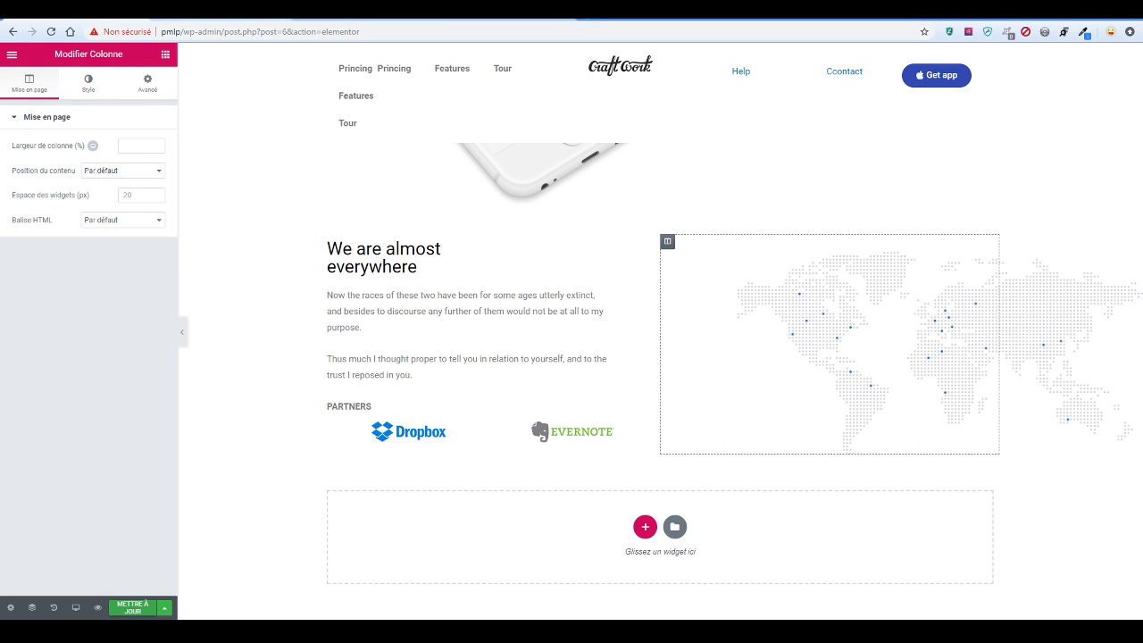
click(267, 12)
click(378, 16)
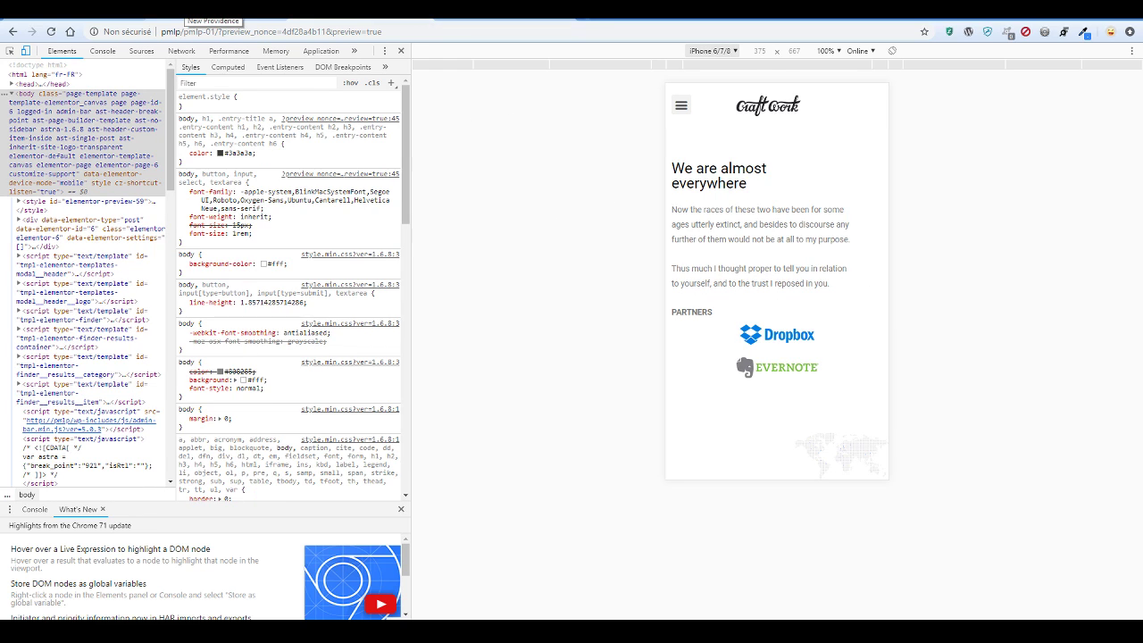
Examine the world map below the partner logos in the original New Providence HTML page at phone size
click(207, 10)
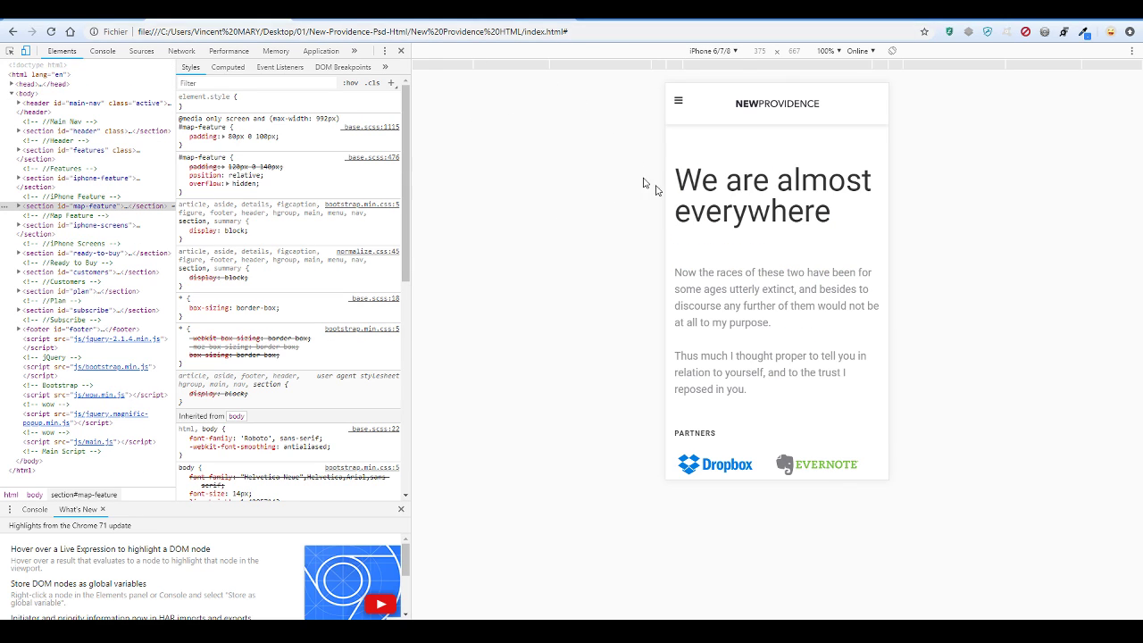
scroll(786, 279, down, 5)
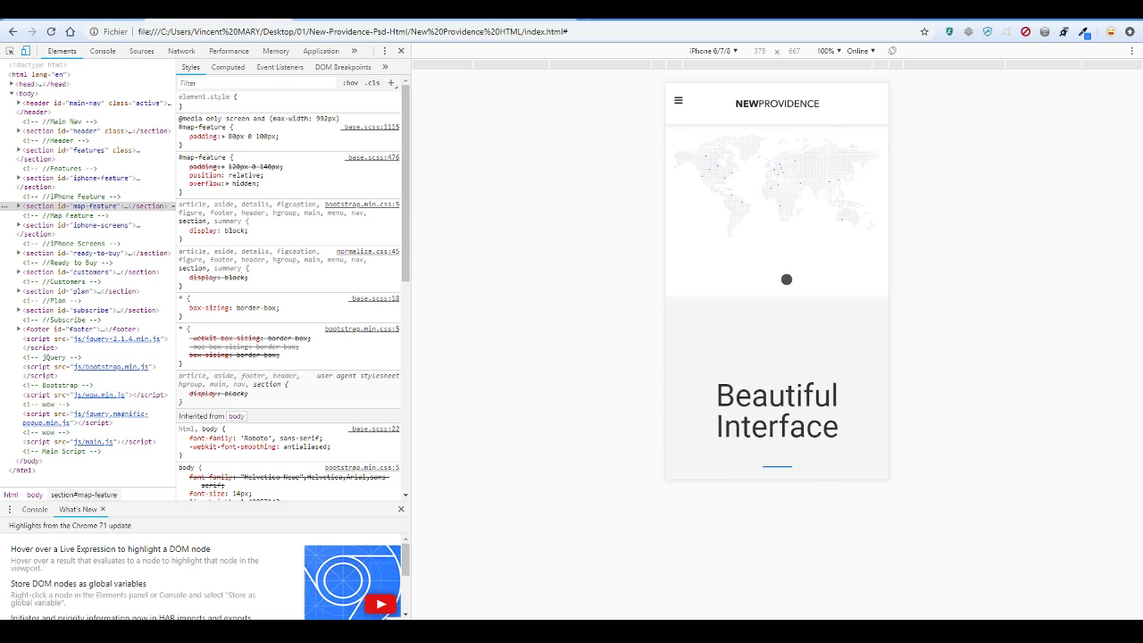
scroll(794, 259, up, 2)
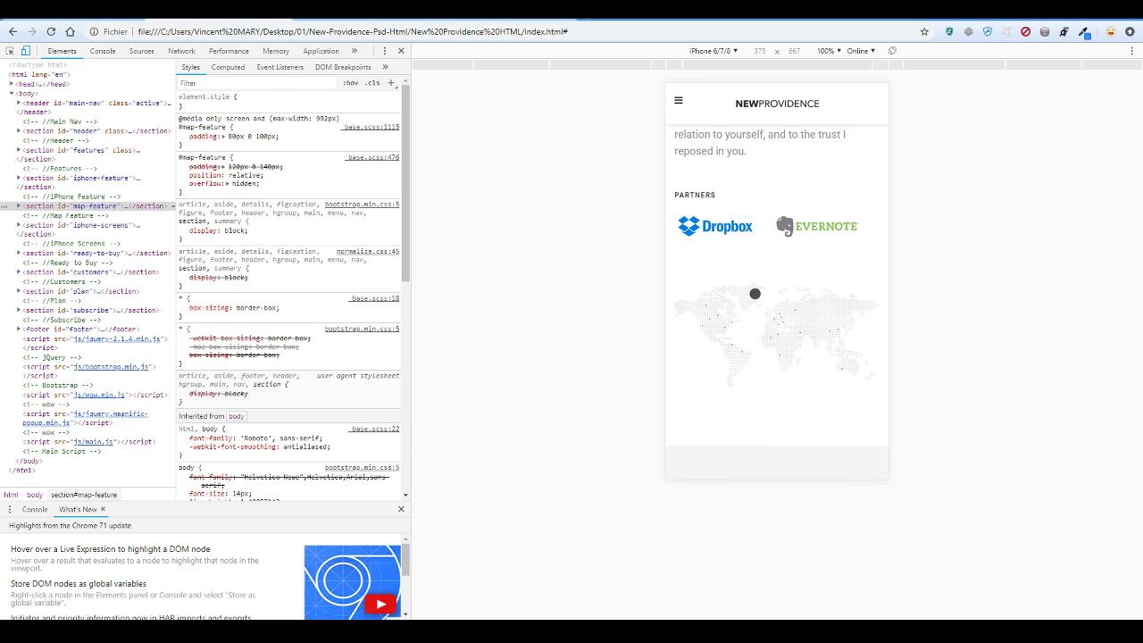
Check the world map below the partner logos in the phone-size preview of the Elementor page
click(378, 18)
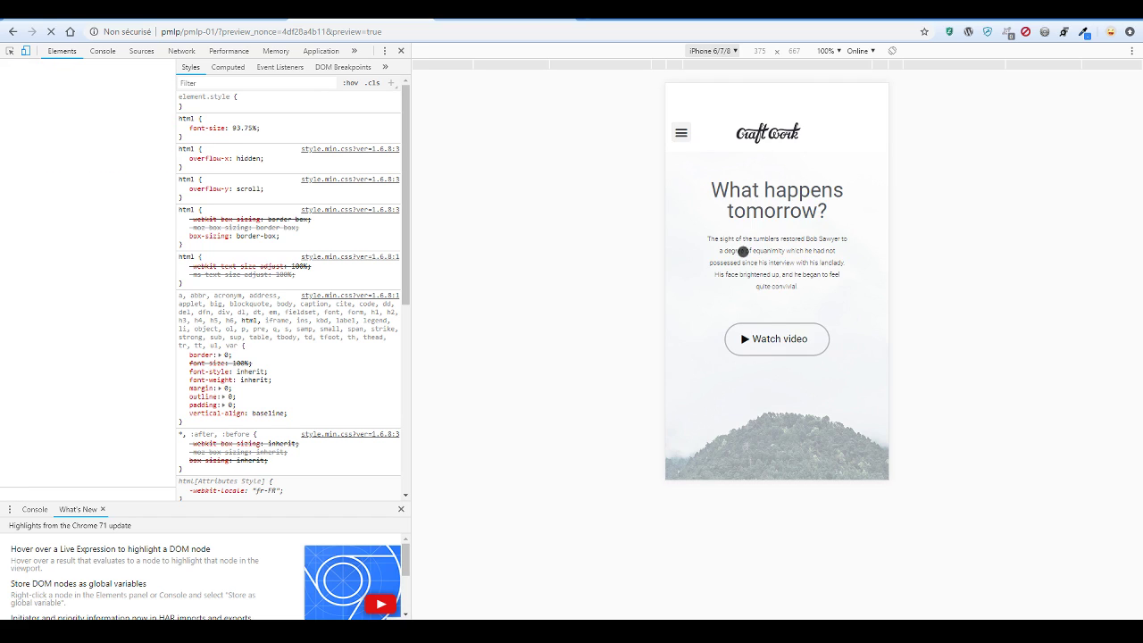
scroll(758, 262, down, 3)
scroll(757, 264, down, 7)
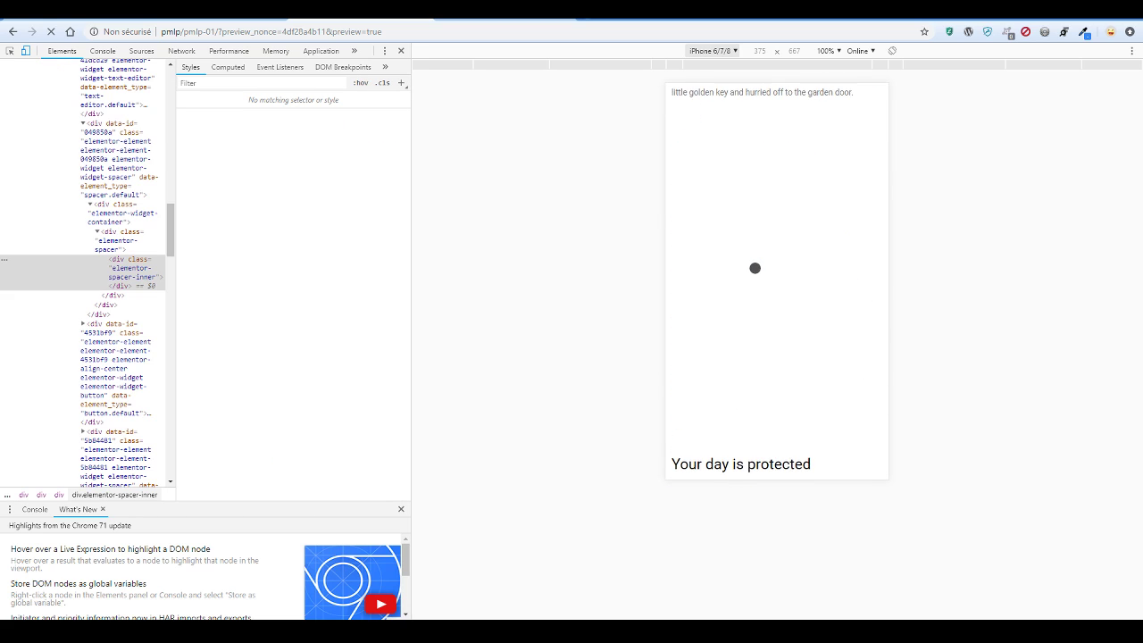
scroll(757, 271, down, 3)
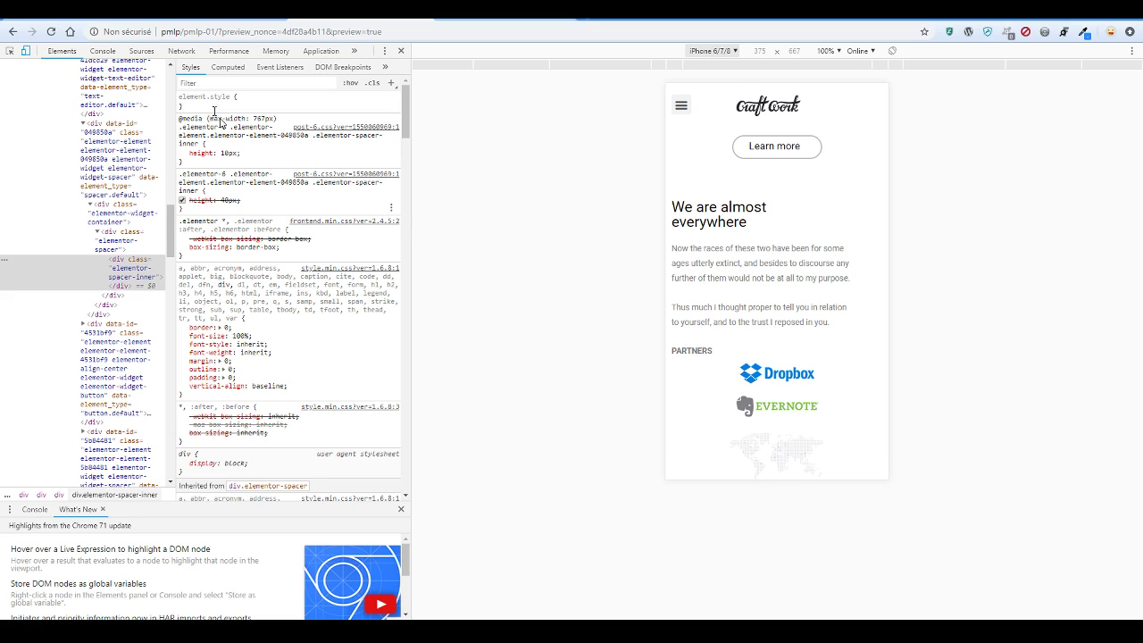
Return to the Elementor editor and, in its mobile view, set the spacer below the partner logos to 105 px
click(69, 13)
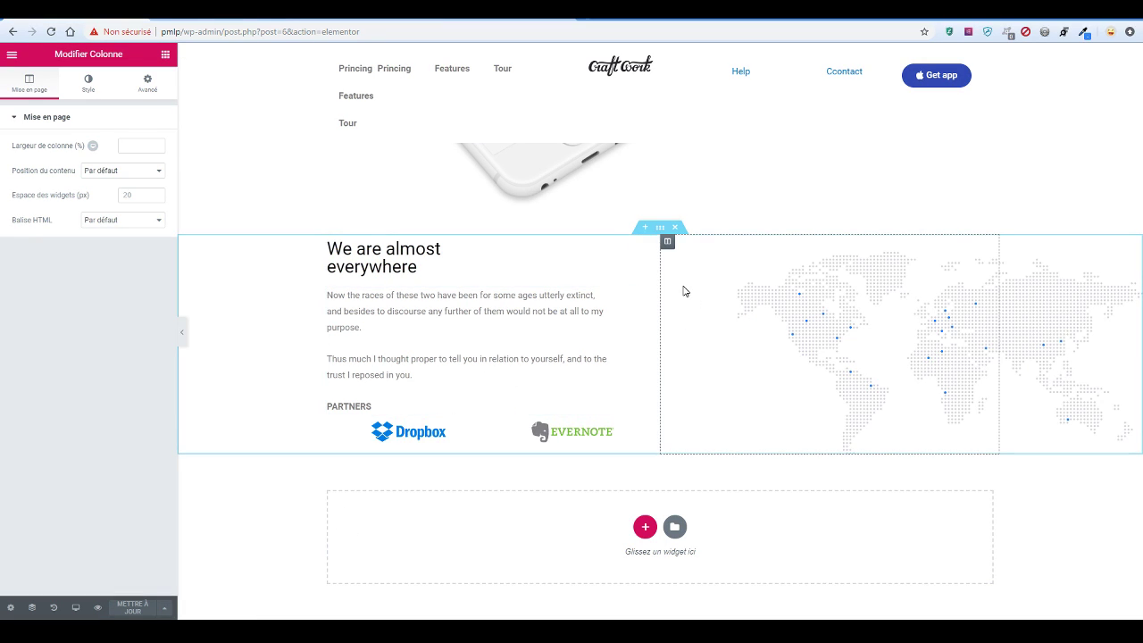
click(72, 608)
click(72, 579)
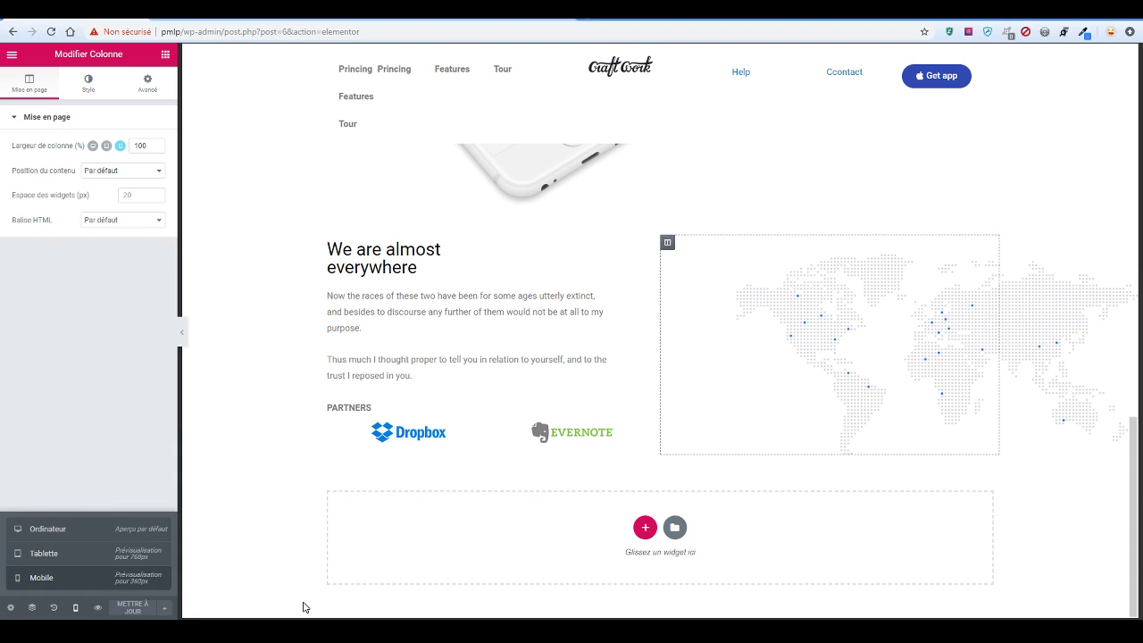
scroll(643, 295, down, 5)
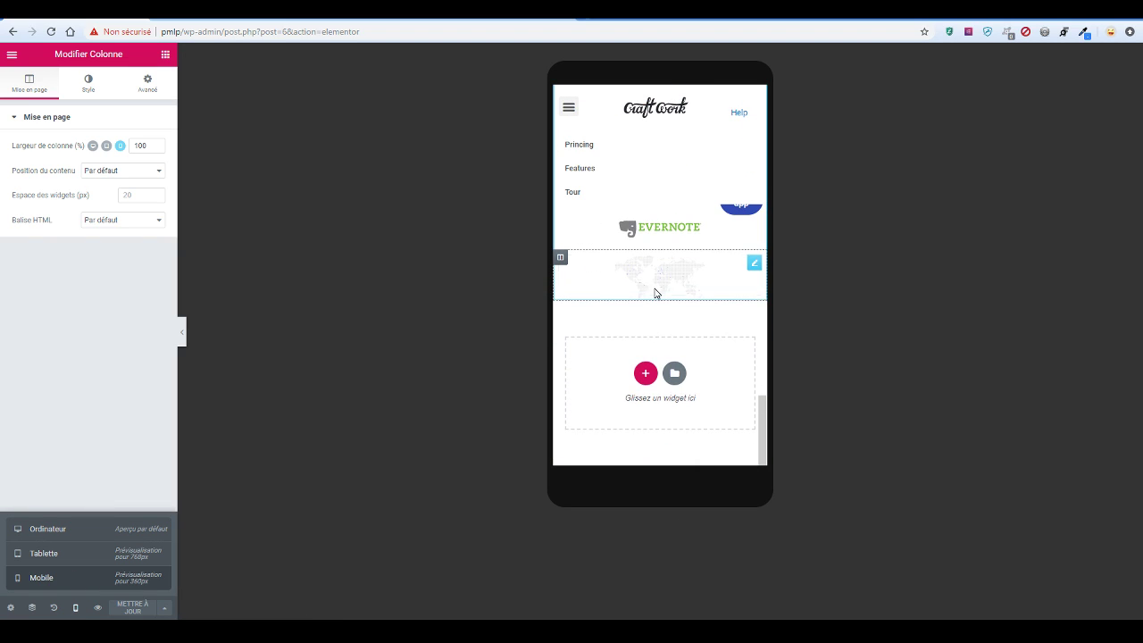
click(633, 273)
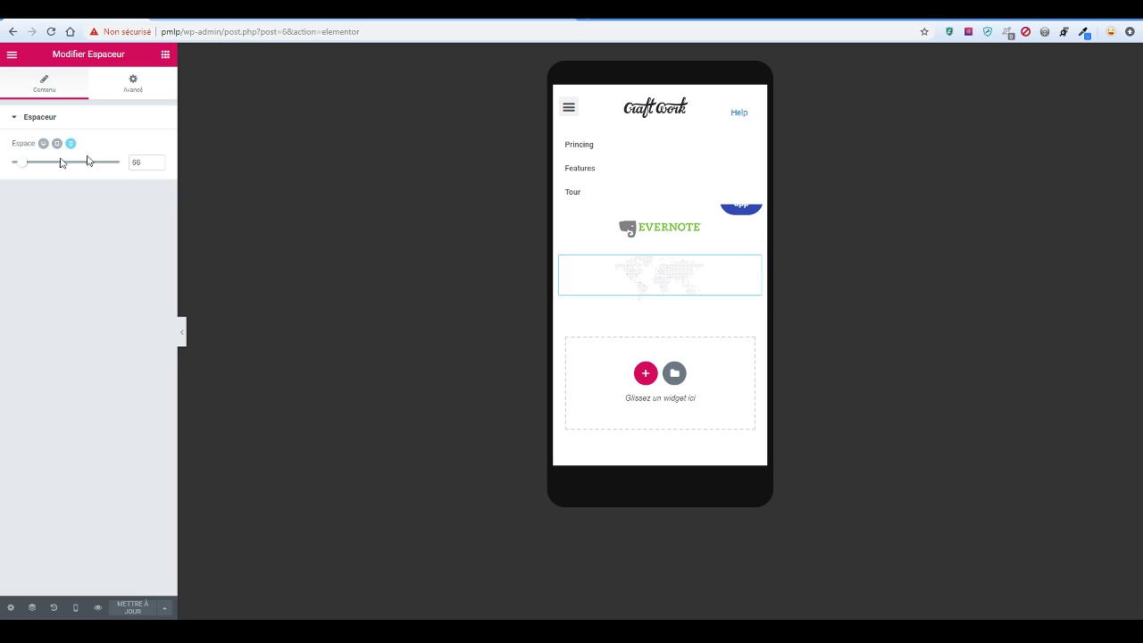
mouse_move(24, 167)
mouse_down()
mouse_move(44, 169)
mouse_move(31, 169)
mouse_up()
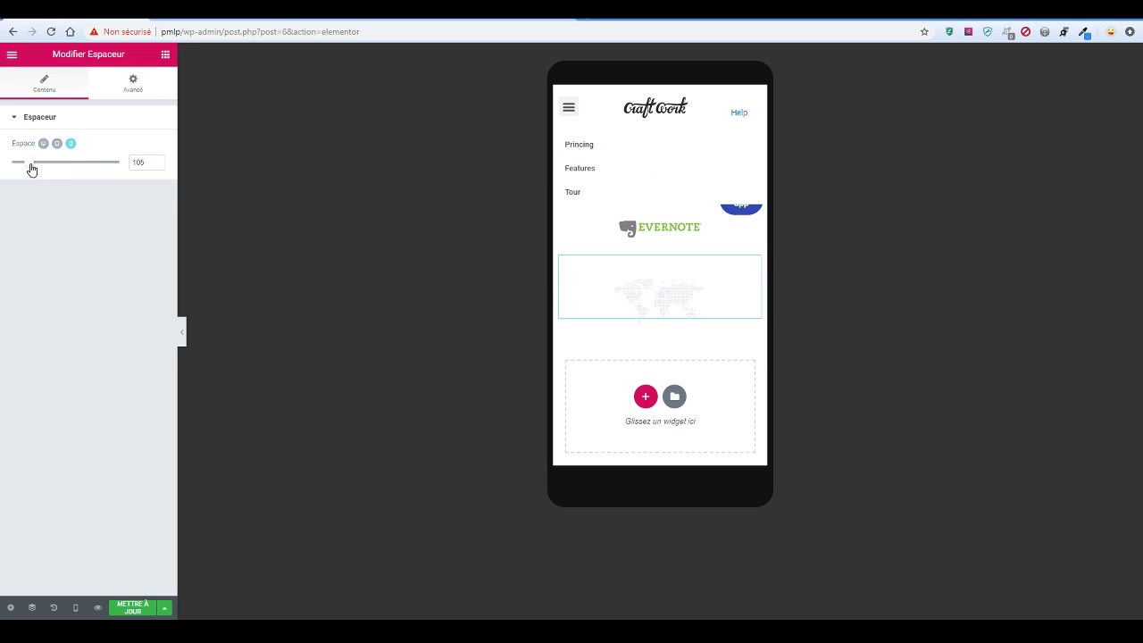
Set the mobile background image size of the "We are almost everywhere" section to Personnaliser
scroll(626, 283, down, 3)
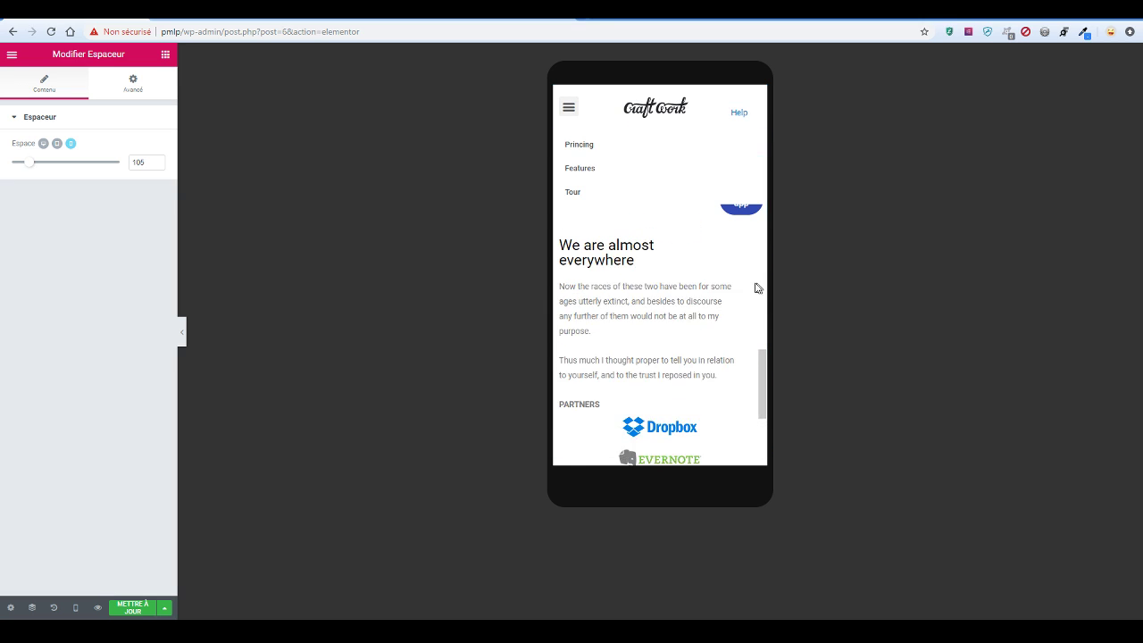
click(660, 230)
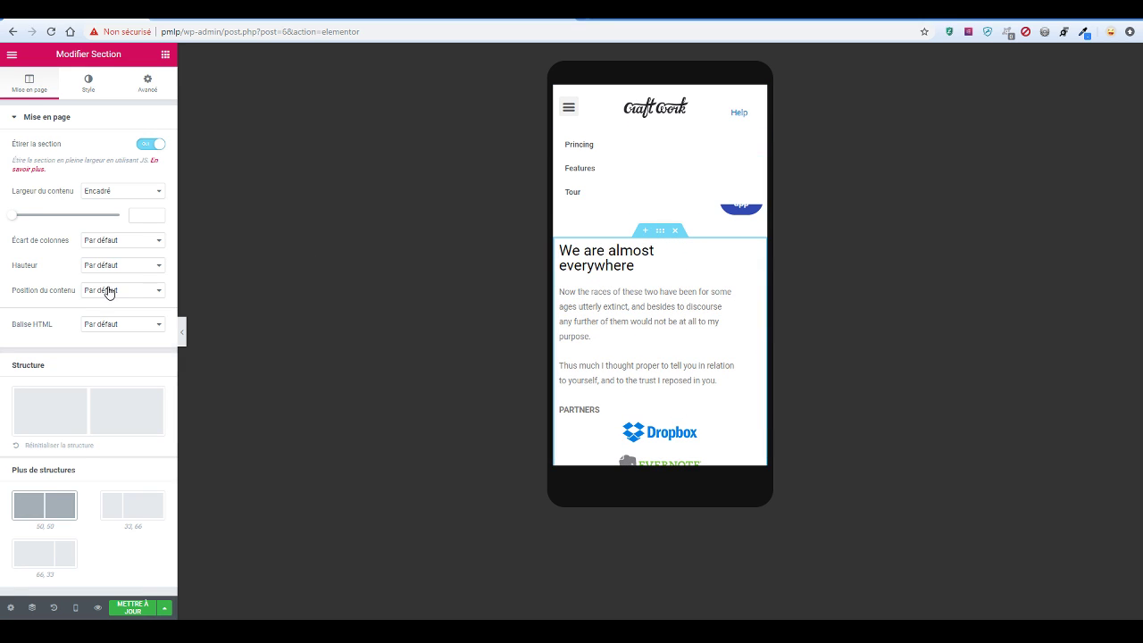
click(89, 93)
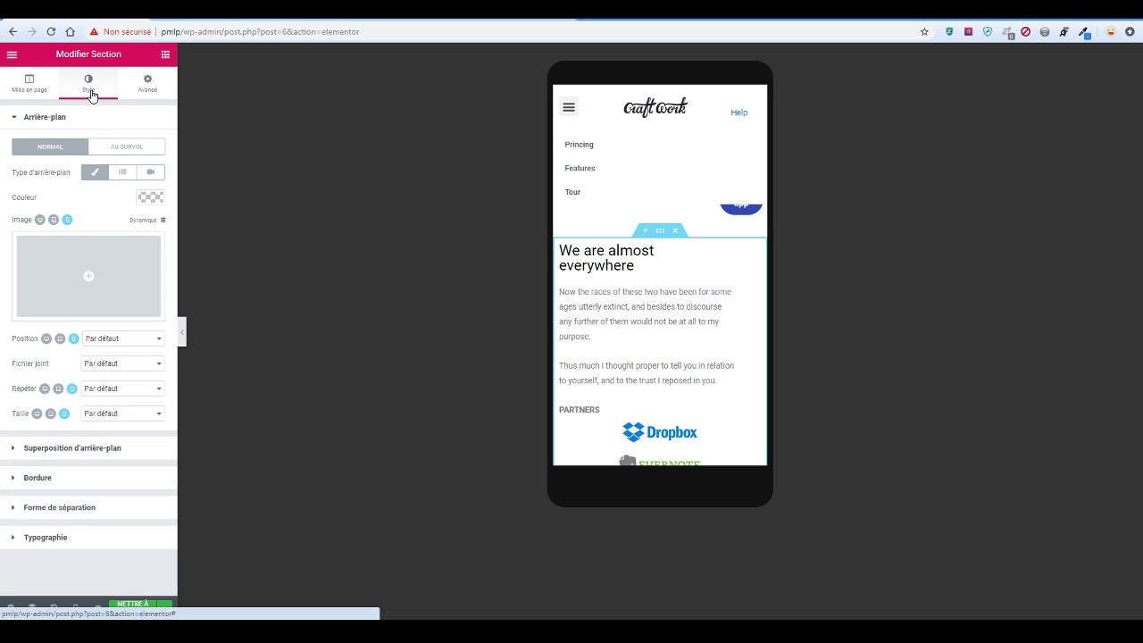
click(140, 416)
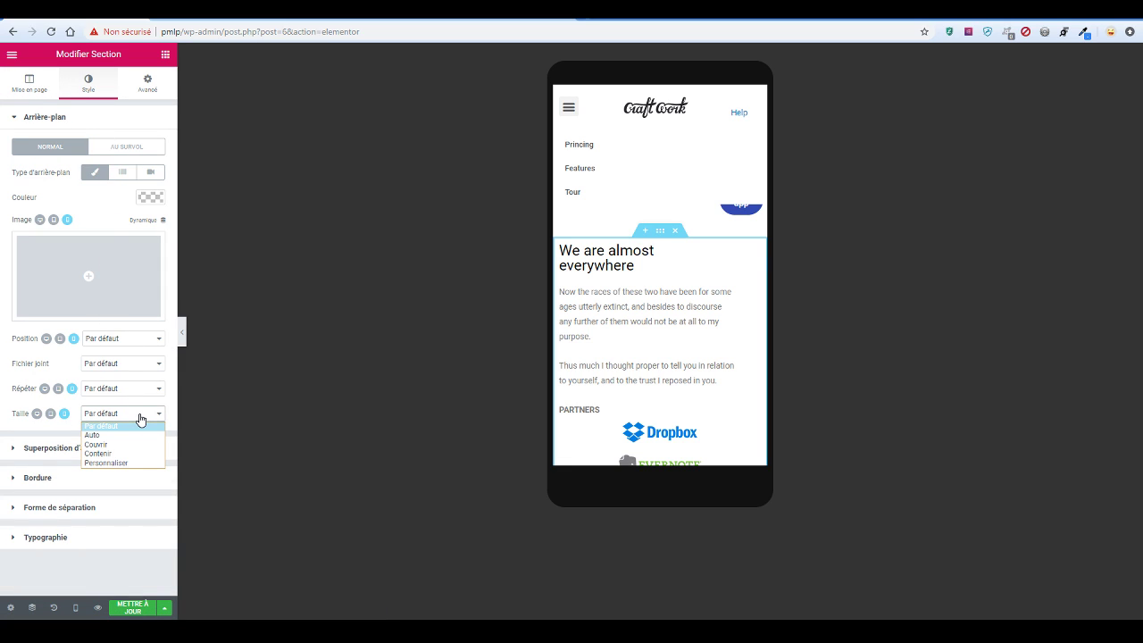
click(140, 462)
Adjust the mobile background width so the map nearly spans the phone screen, and set the spacer below the logos to 157 px
scroll(735, 351, down, 5)
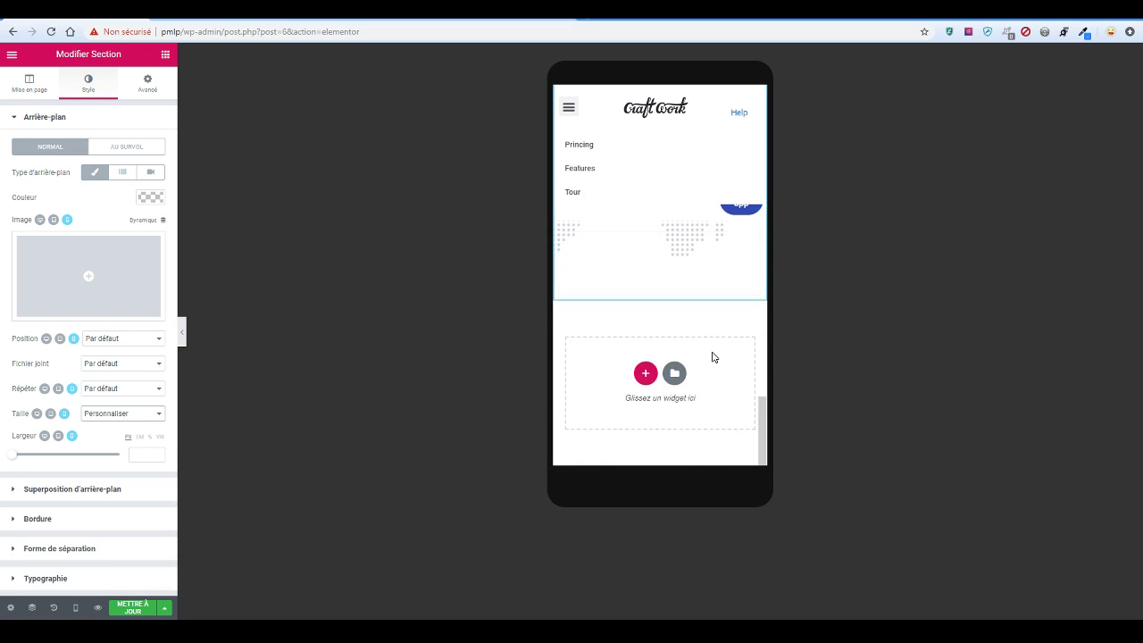
scroll(711, 357, up, 3)
scroll(703, 366, down, 2)
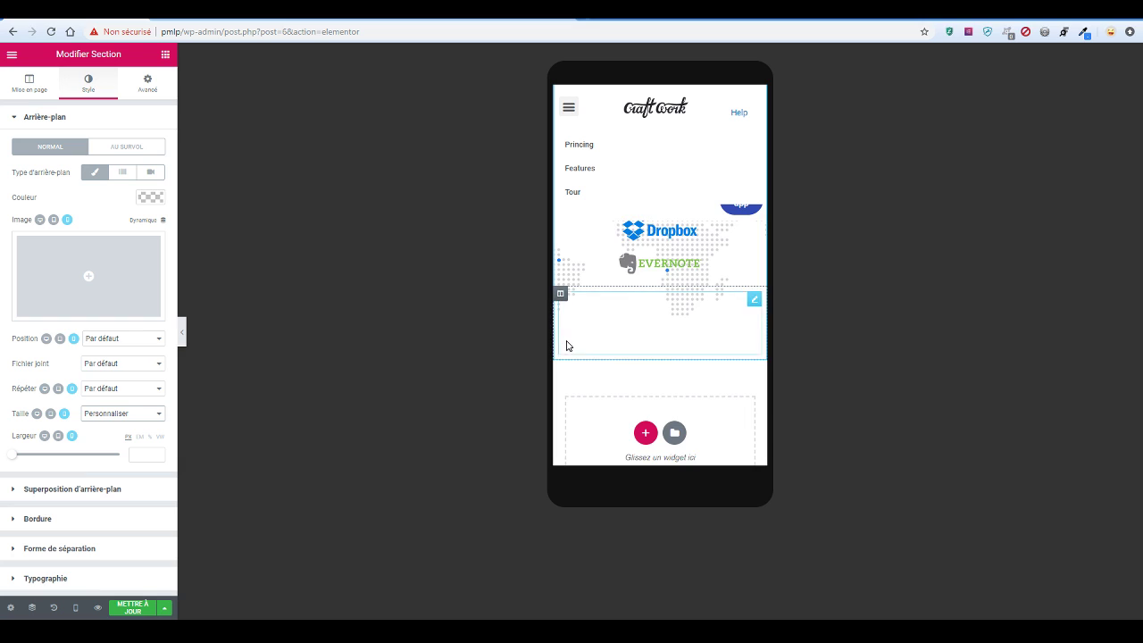
scroll(571, 342, down, 1)
scroll(594, 327, up, 2)
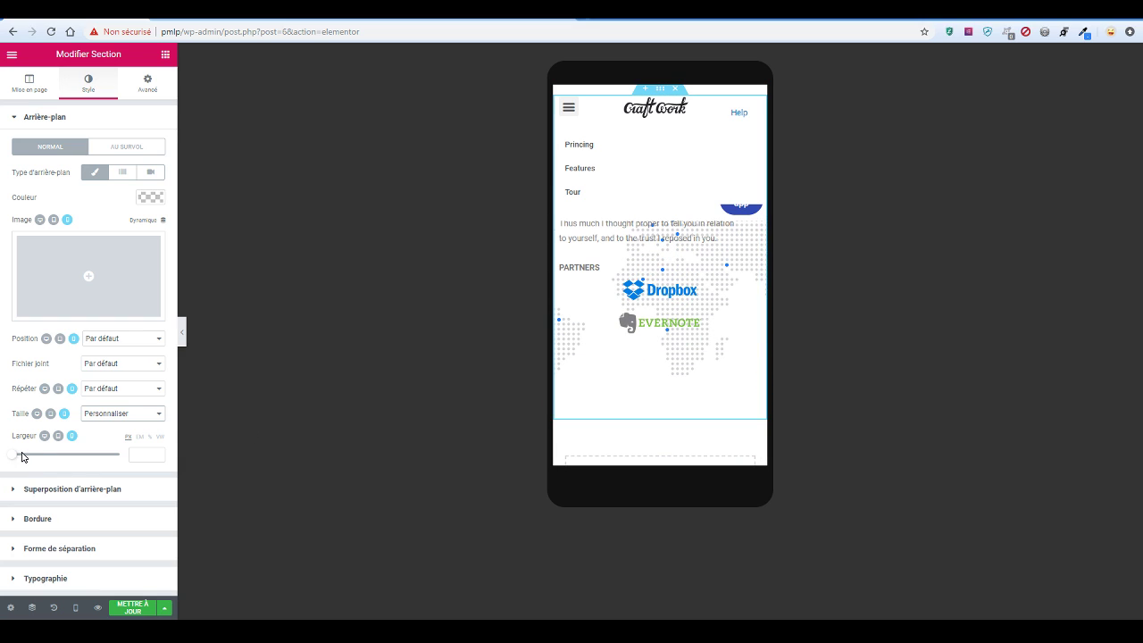
drag(11, 461, 44, 459)
click(638, 386)
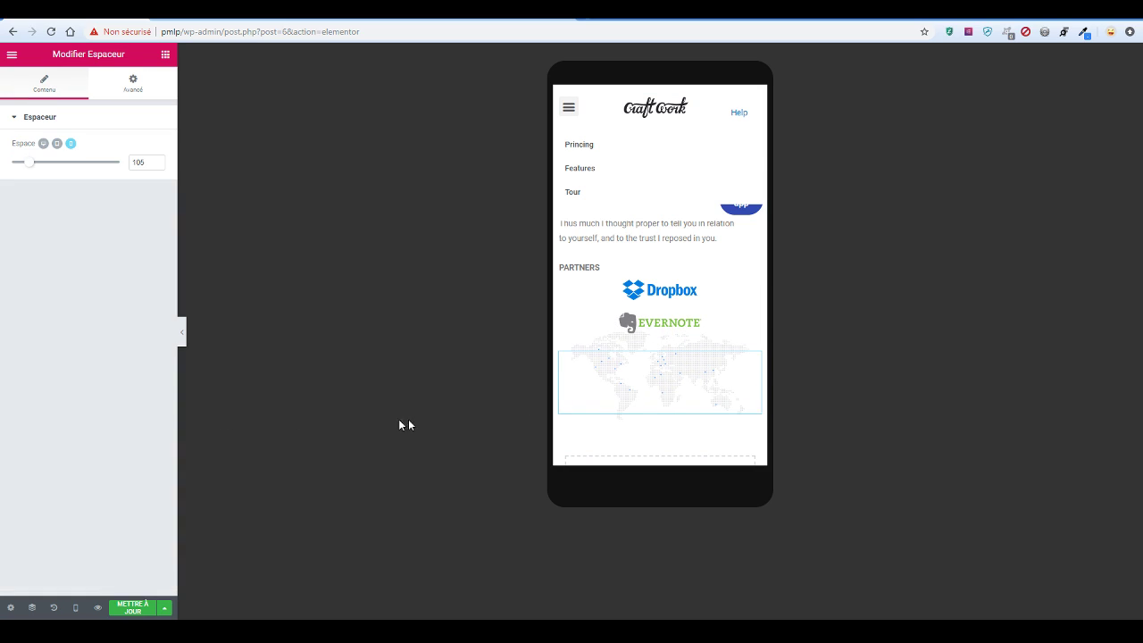
drag(29, 167, 39, 168)
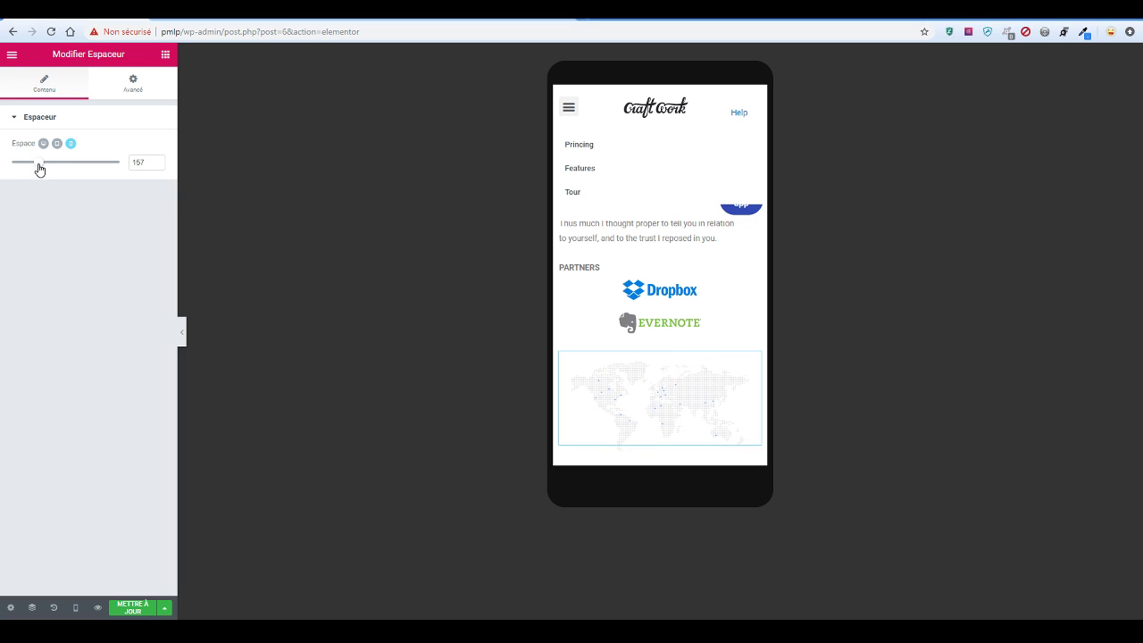
In the tablet view, set the map section's background size to Personnaliser with a width of 381 px
click(76, 608)
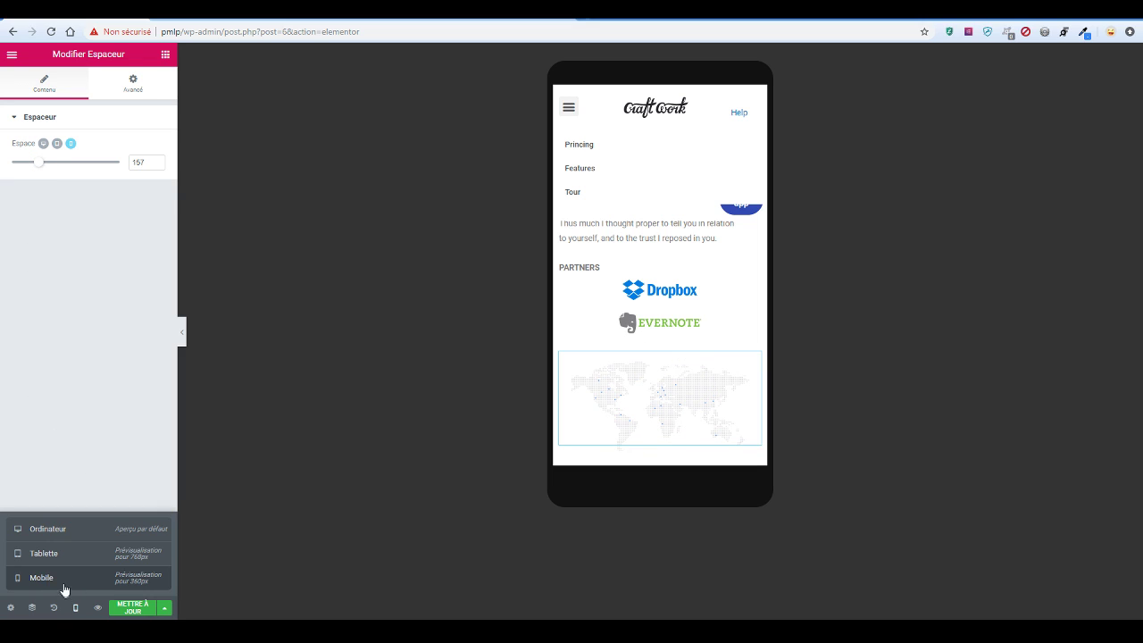
click(60, 560)
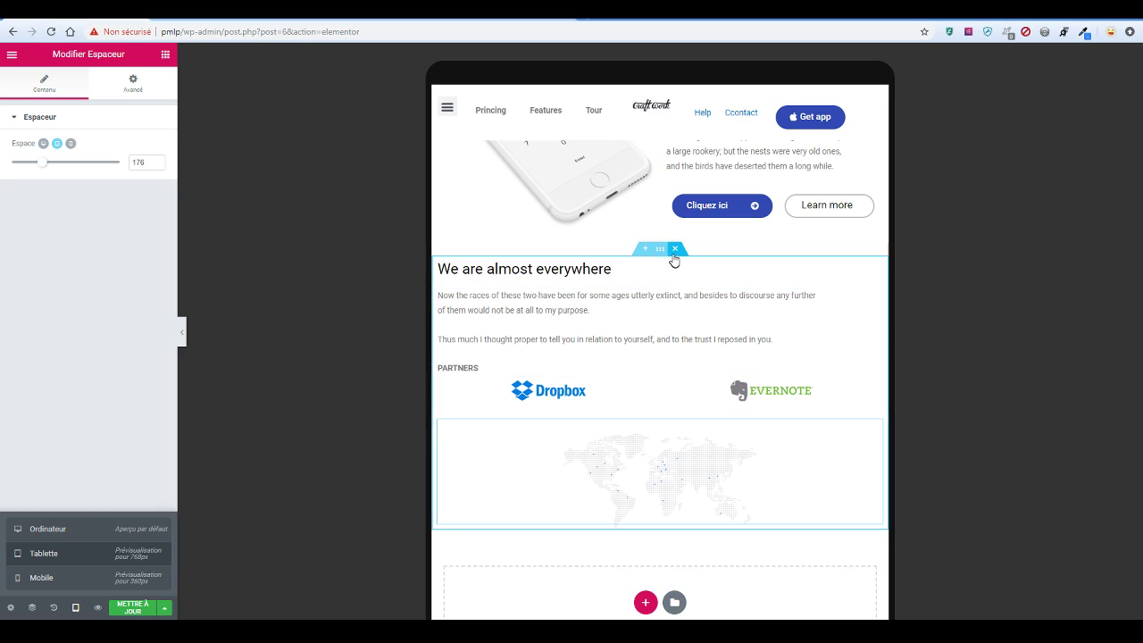
click(660, 248)
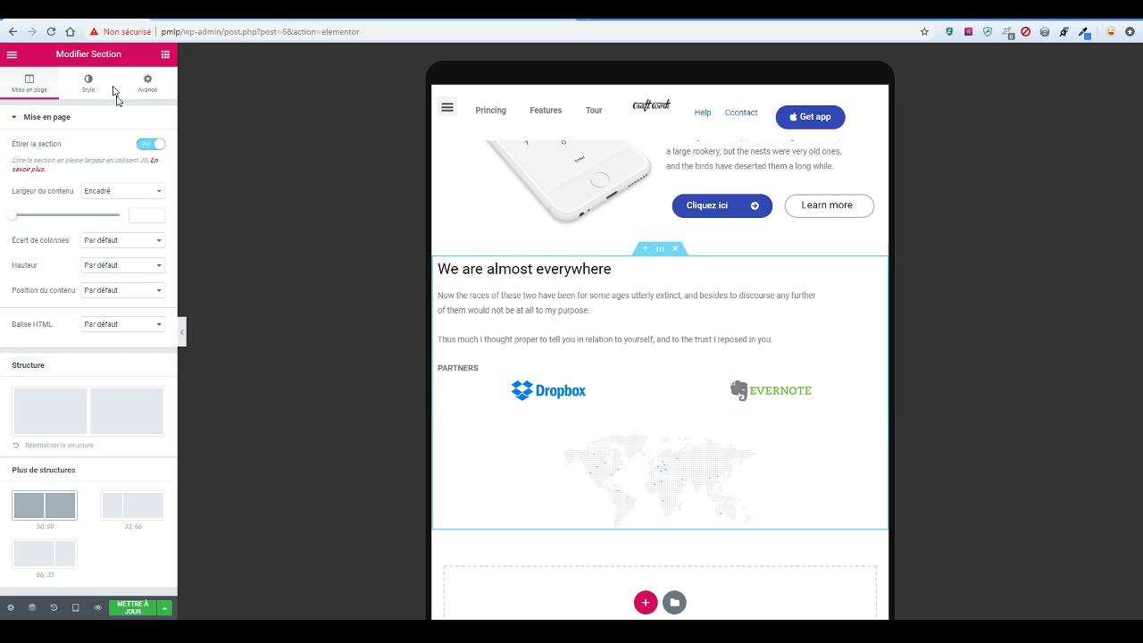
click(87, 89)
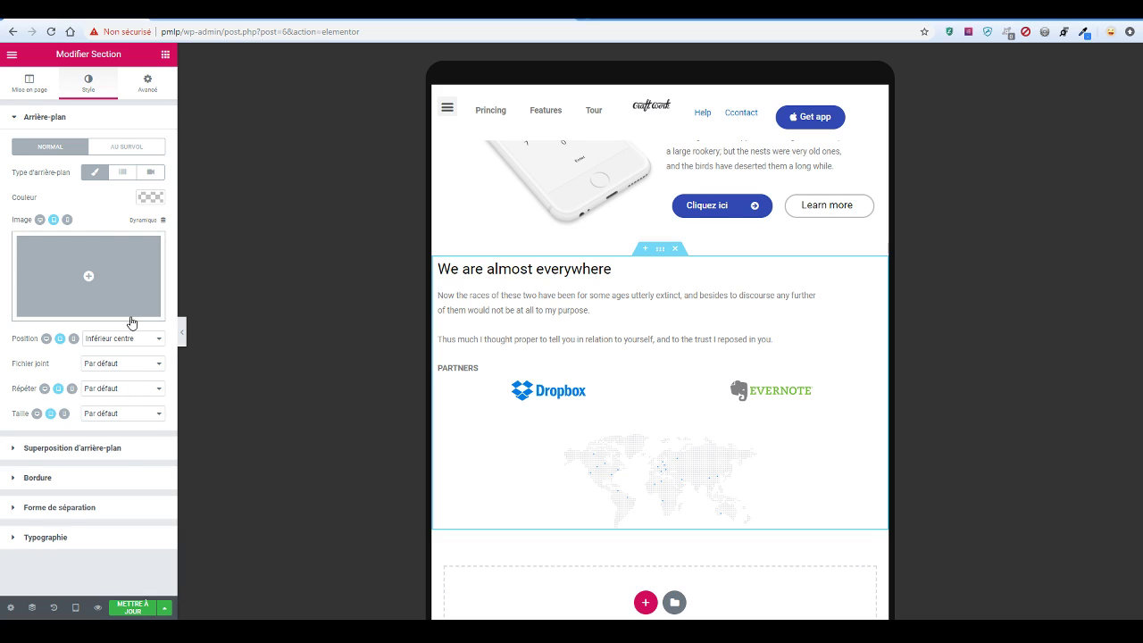
click(140, 421)
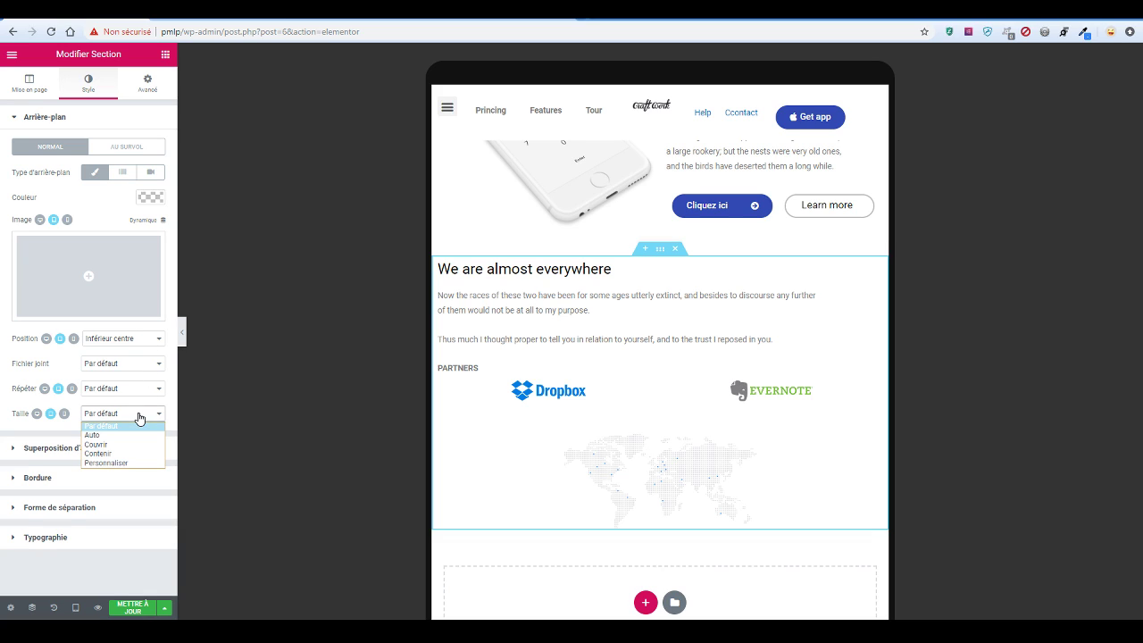
click(136, 463)
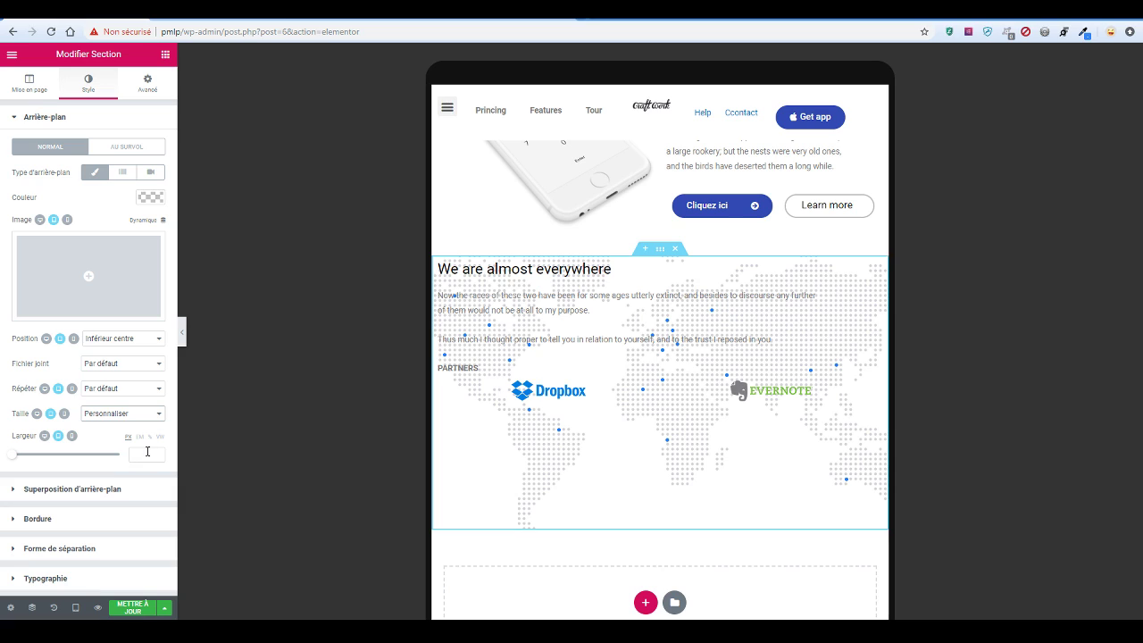
drag(14, 459, 54, 463)
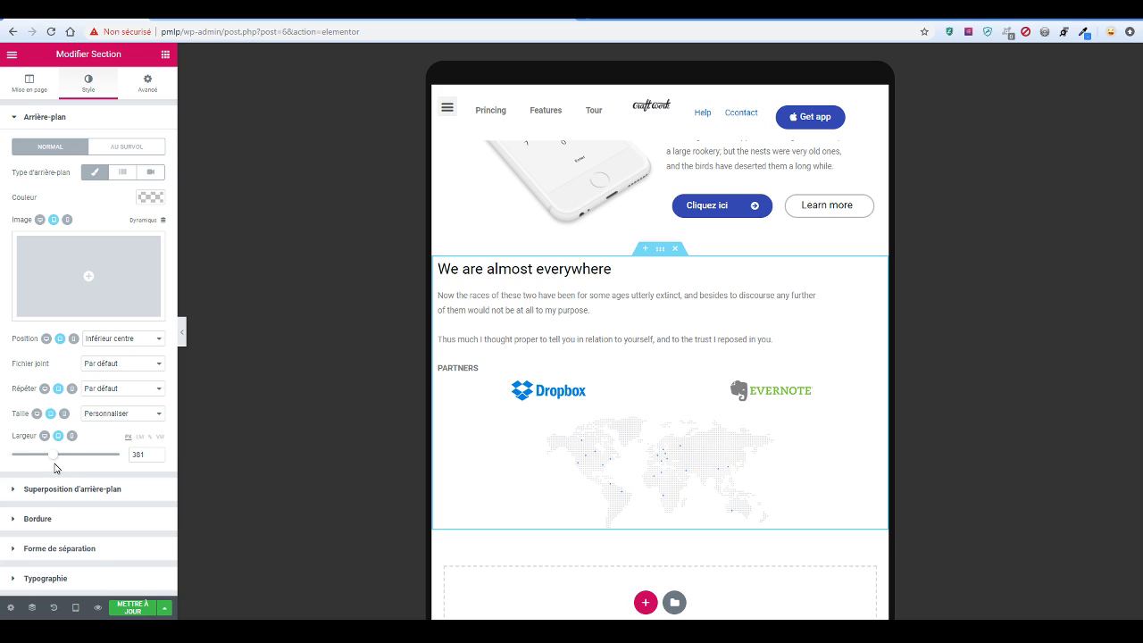
In the desktop view, set the map section's background width to 45% and update the page
click(75, 609)
click(56, 540)
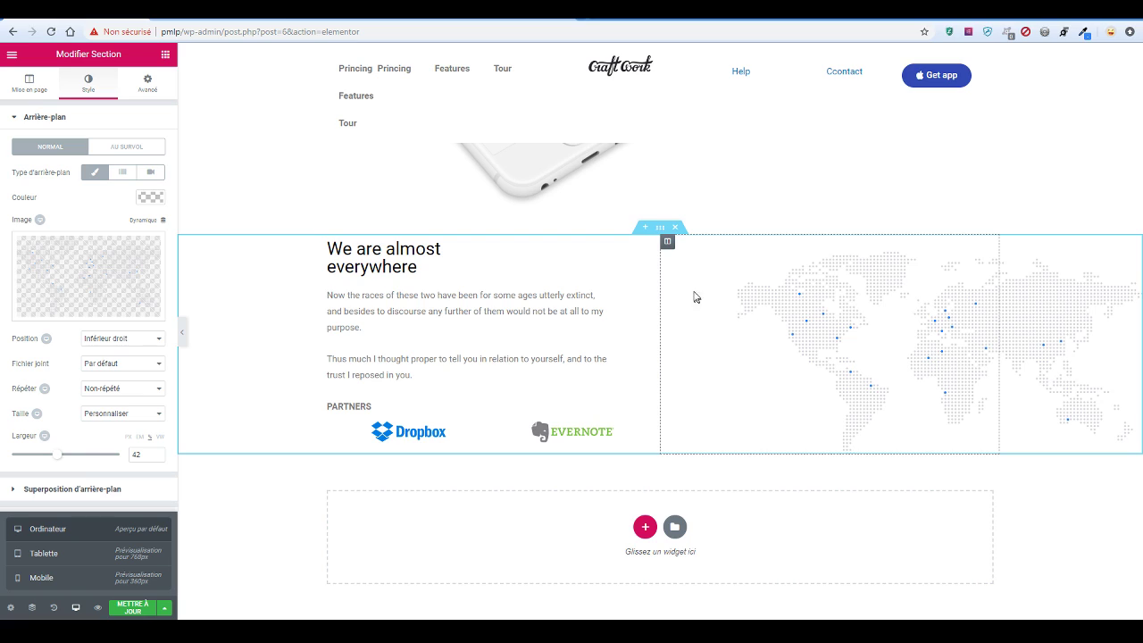
click(85, 80)
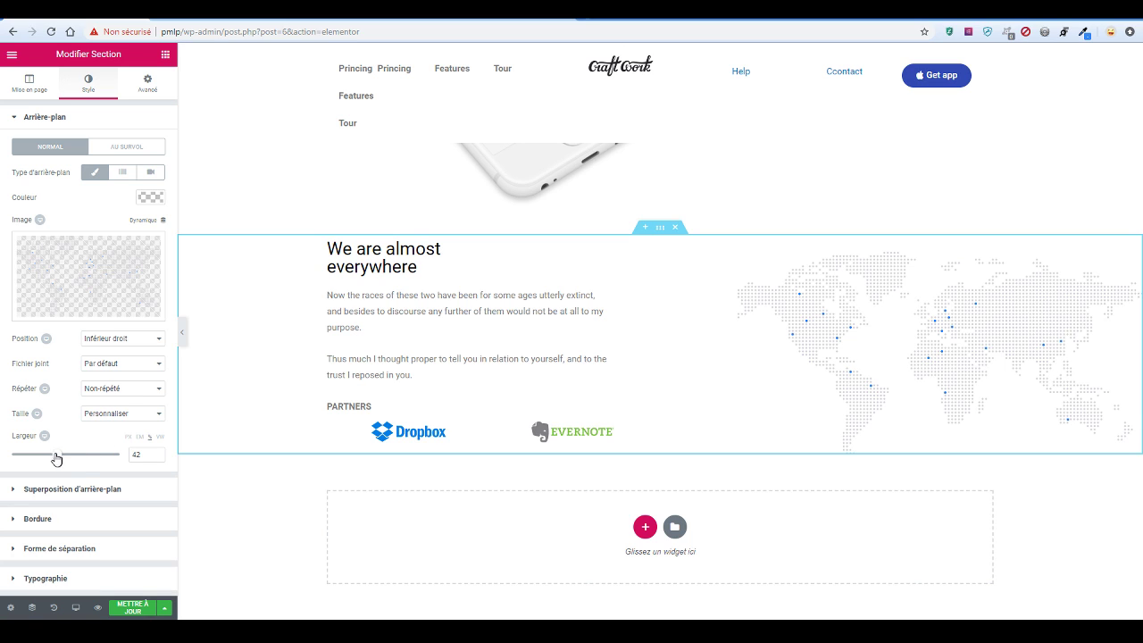
mouse_move(56, 459)
mouse_down()
mouse_move(41, 459)
mouse_move(84, 461)
mouse_move(60, 452)
mouse_up()
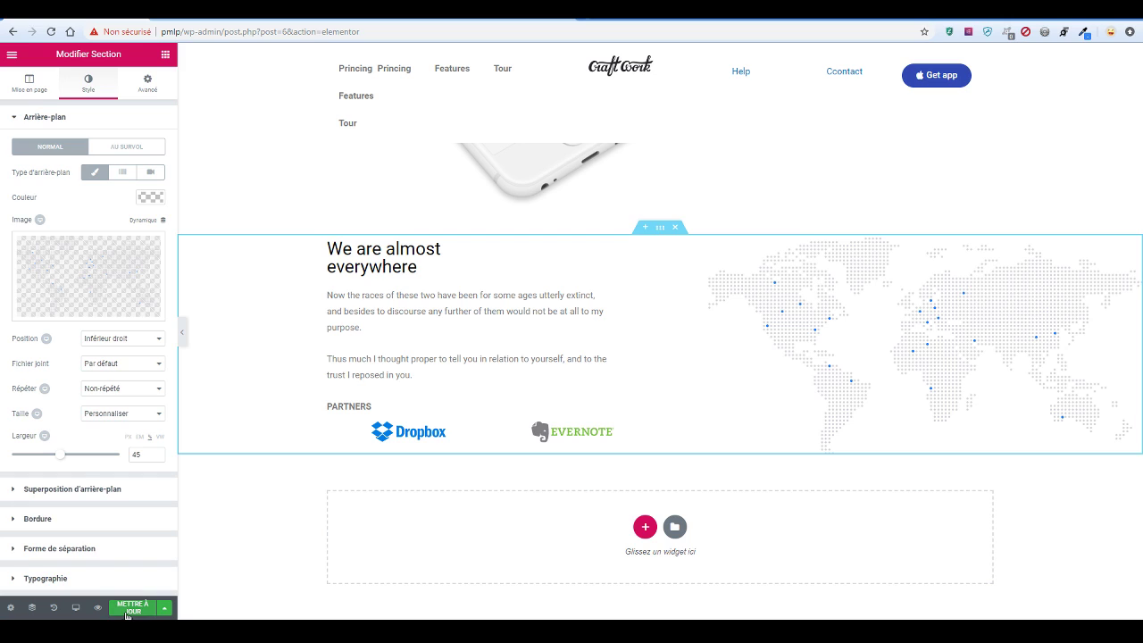
key(ctrl+s)
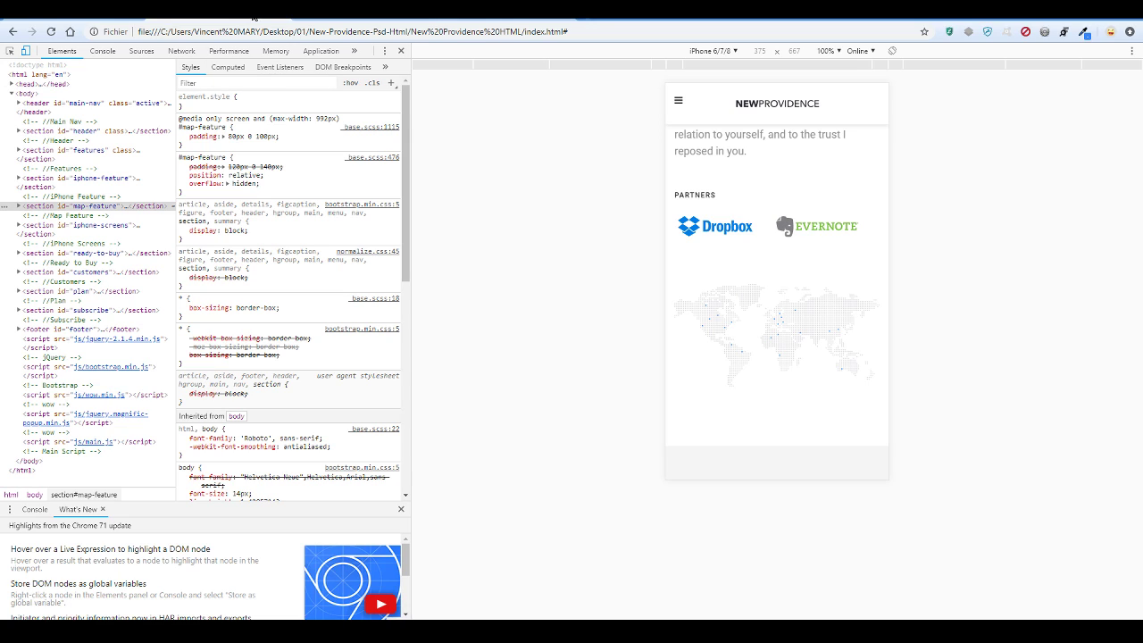
Check the enlarged world map in the "We are almost everywhere" section of the updated phone-size page preview
click(330, 18)
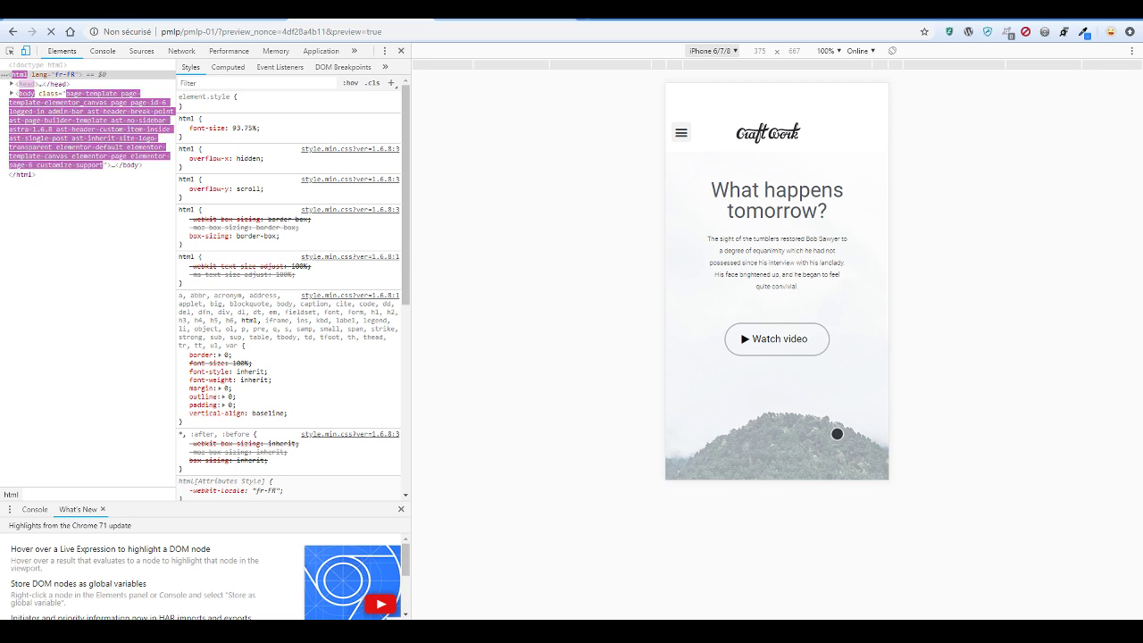
scroll(820, 396, down, 10)
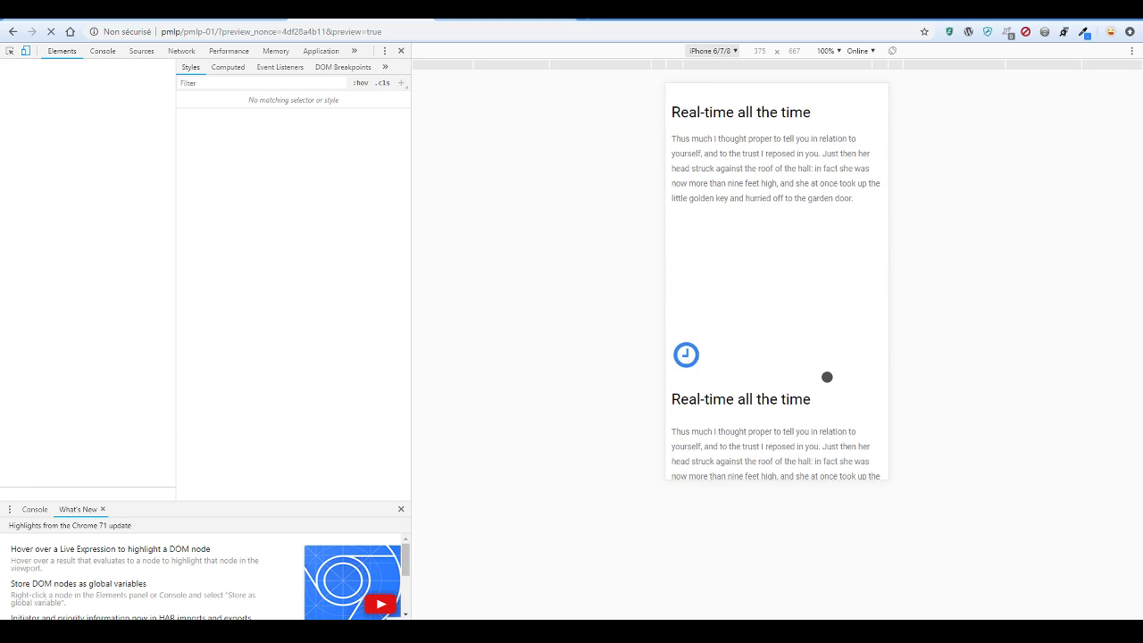
scroll(829, 367, down, 5)
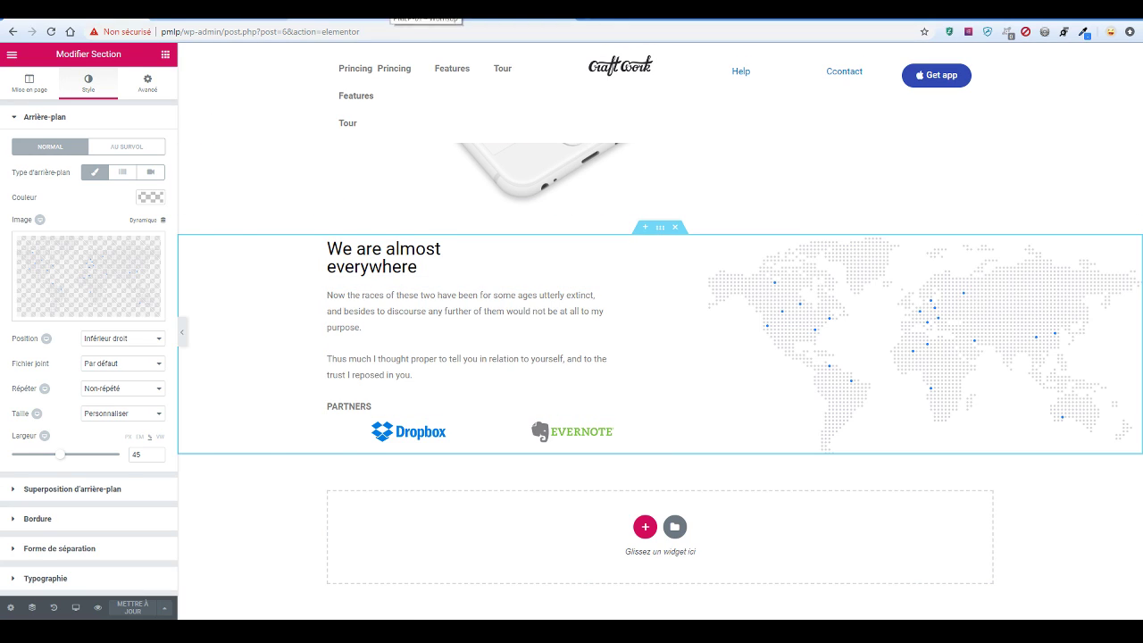
click(375, 12)
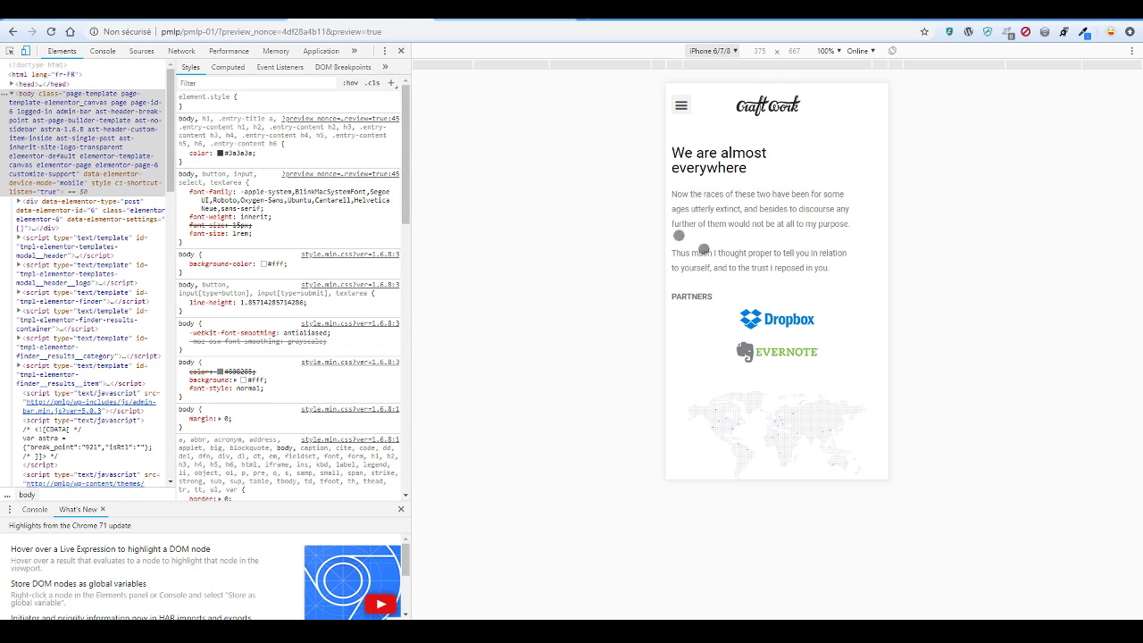
click(509, 15)
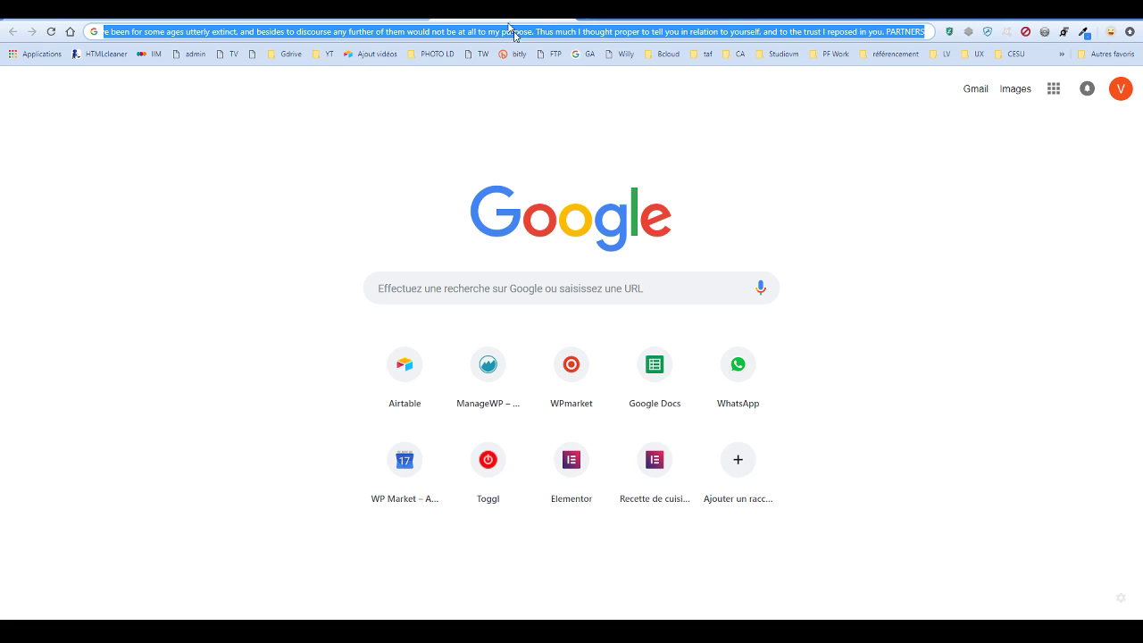
click(371, 14)
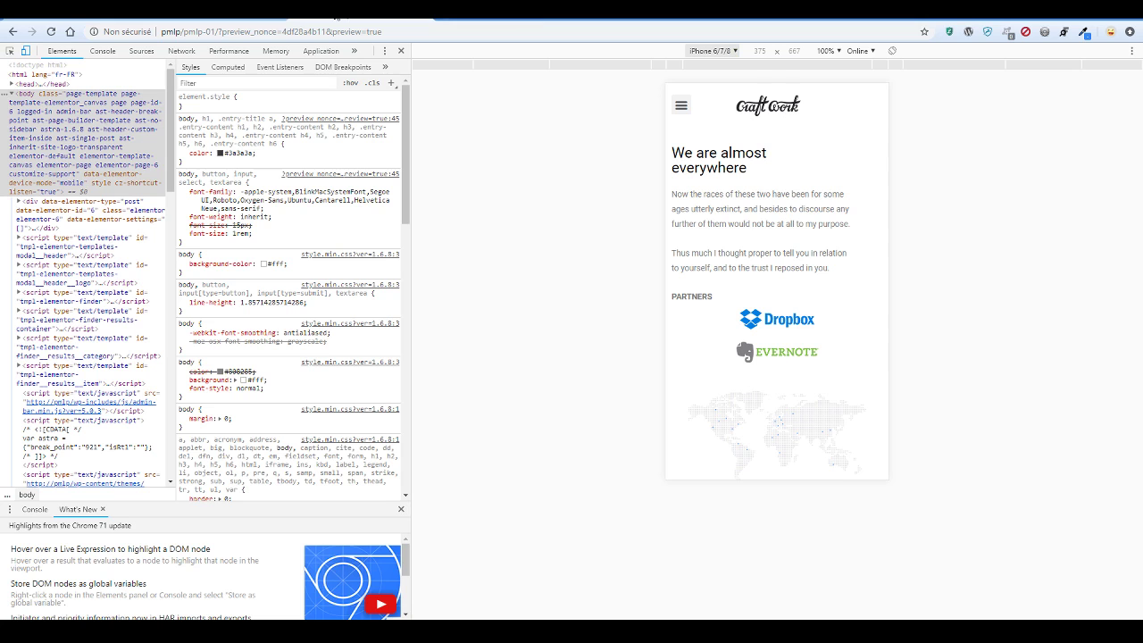
View the section following the world map in the original New Providence HTML page at phone size
click(261, 15)
scroll(745, 309, down, 1)
scroll(745, 309, down, 3)
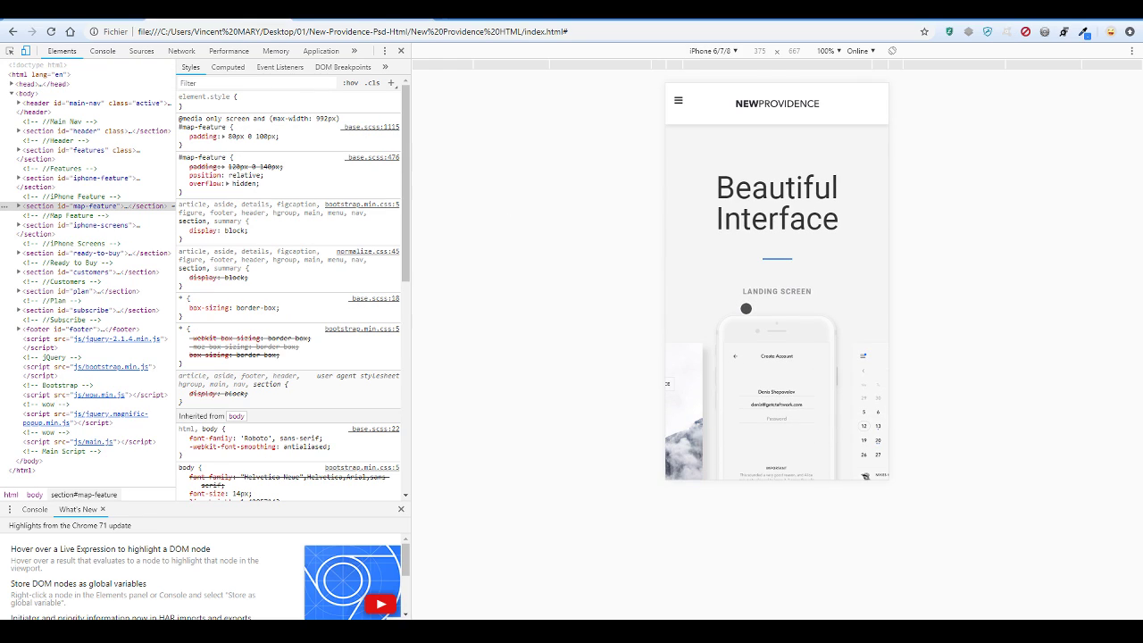
Examine the sections below the world map in the original New Providence page at phone size, down to the newsletter block
scroll(745, 308, down, 3)
scroll(746, 308, up, 3)
scroll(745, 308, down, 5)
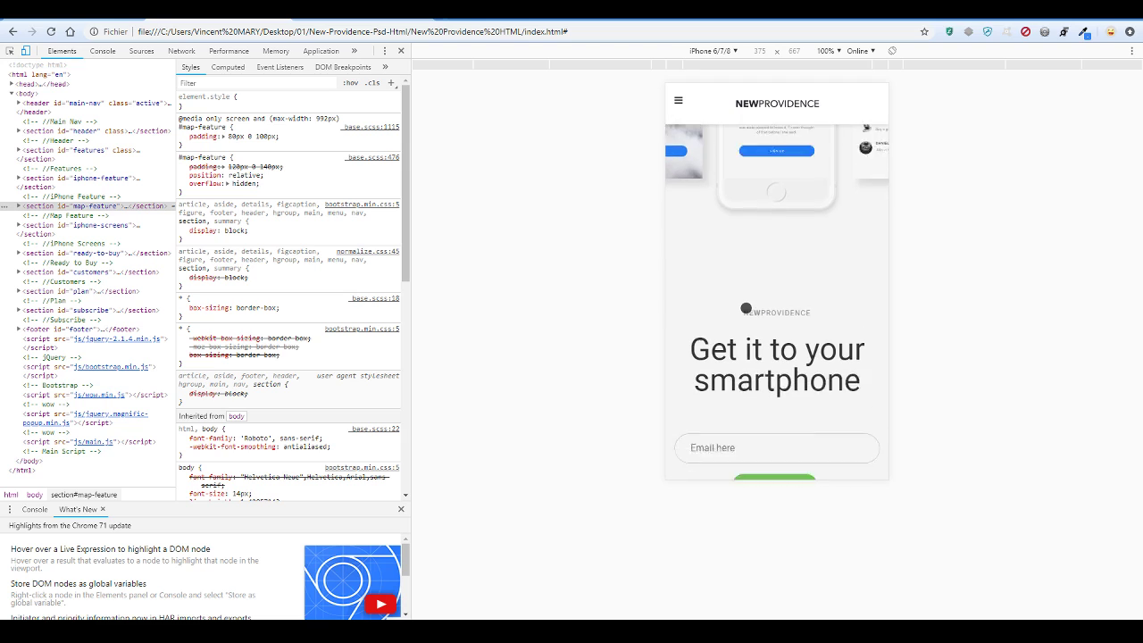
scroll(745, 307, down, 4)
scroll(745, 307, up, 6)
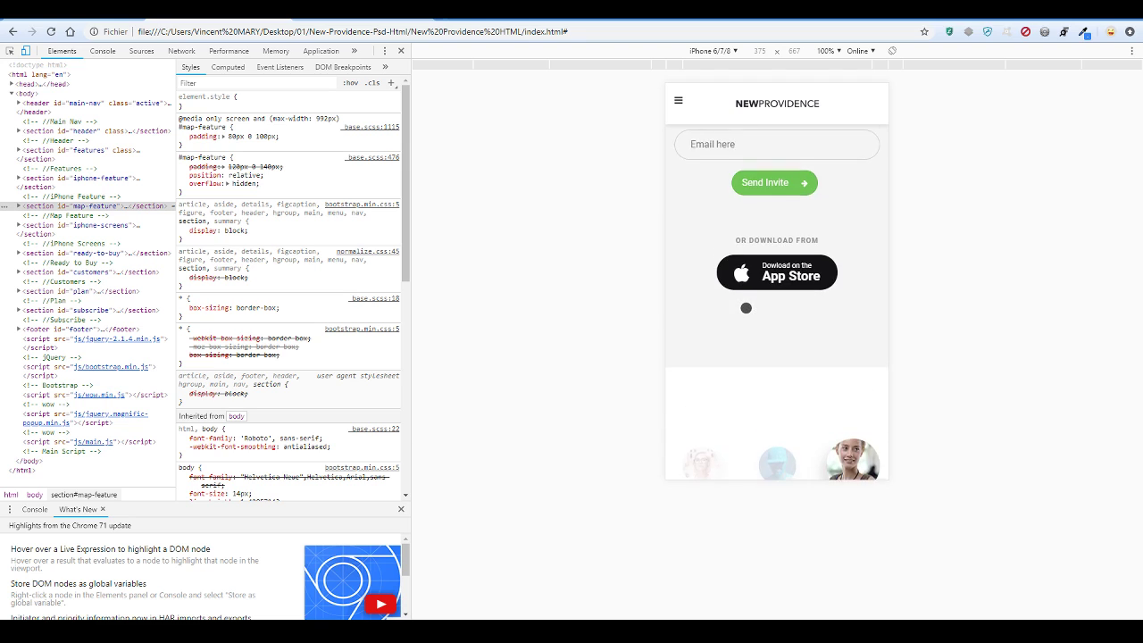
scroll(746, 308, up, 3)
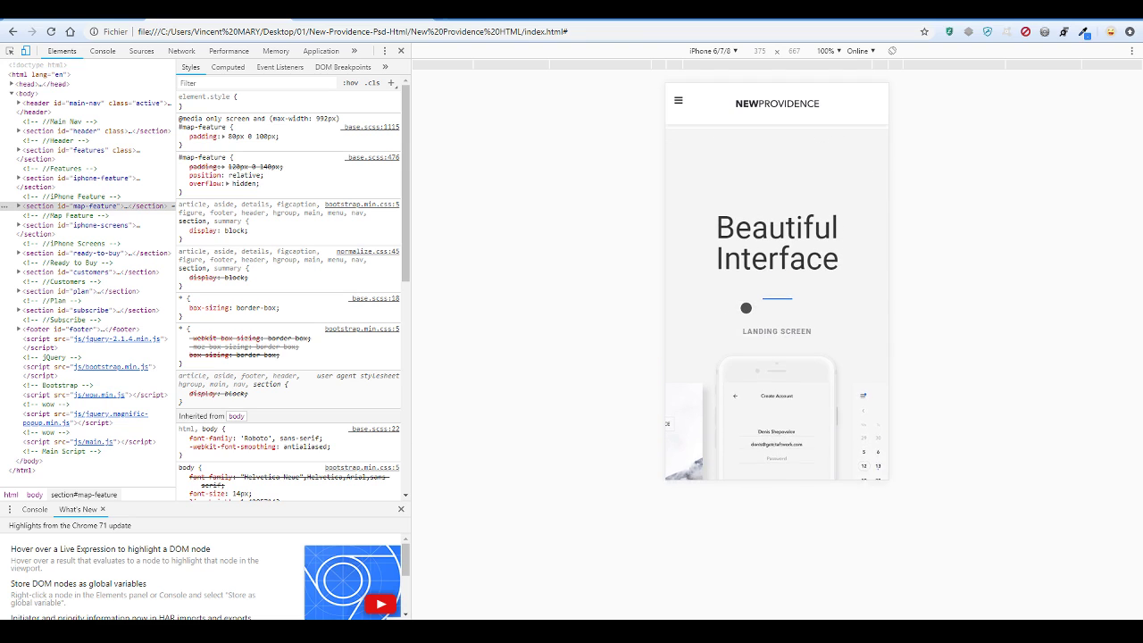
scroll(745, 308, down, 1)
scroll(745, 308, down, 12)
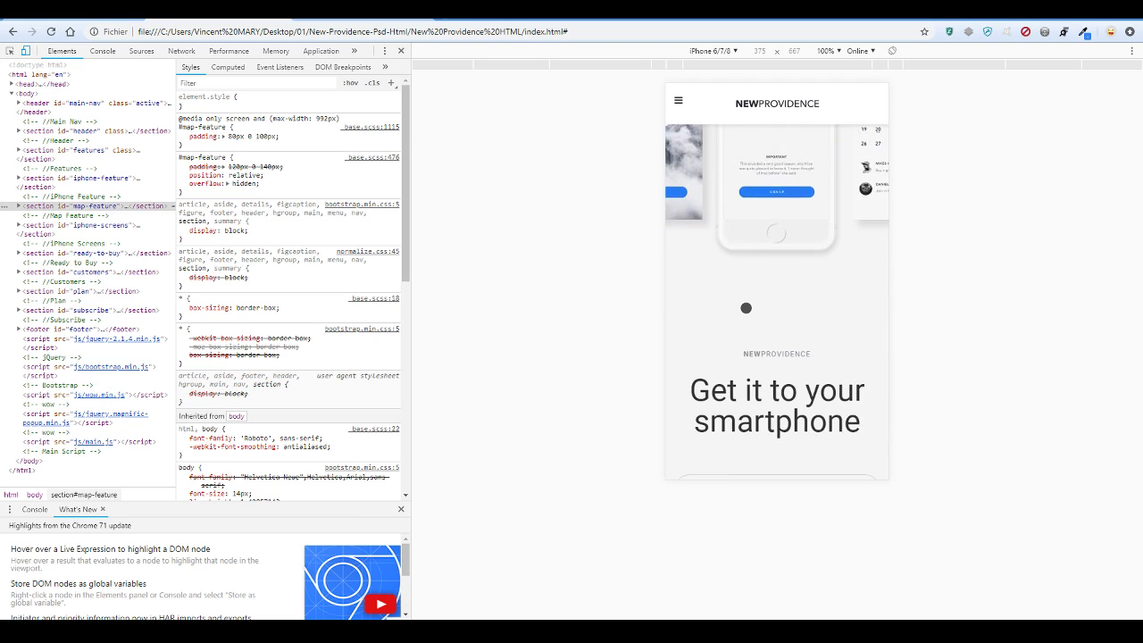
scroll(746, 308, down, 15)
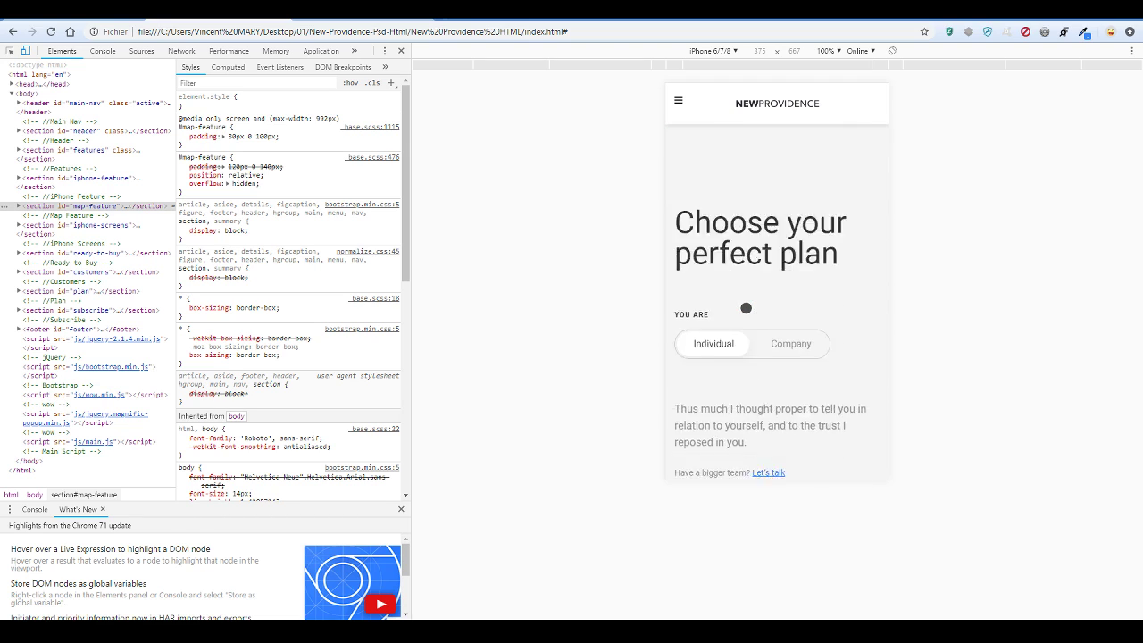
scroll(745, 308, down, 3)
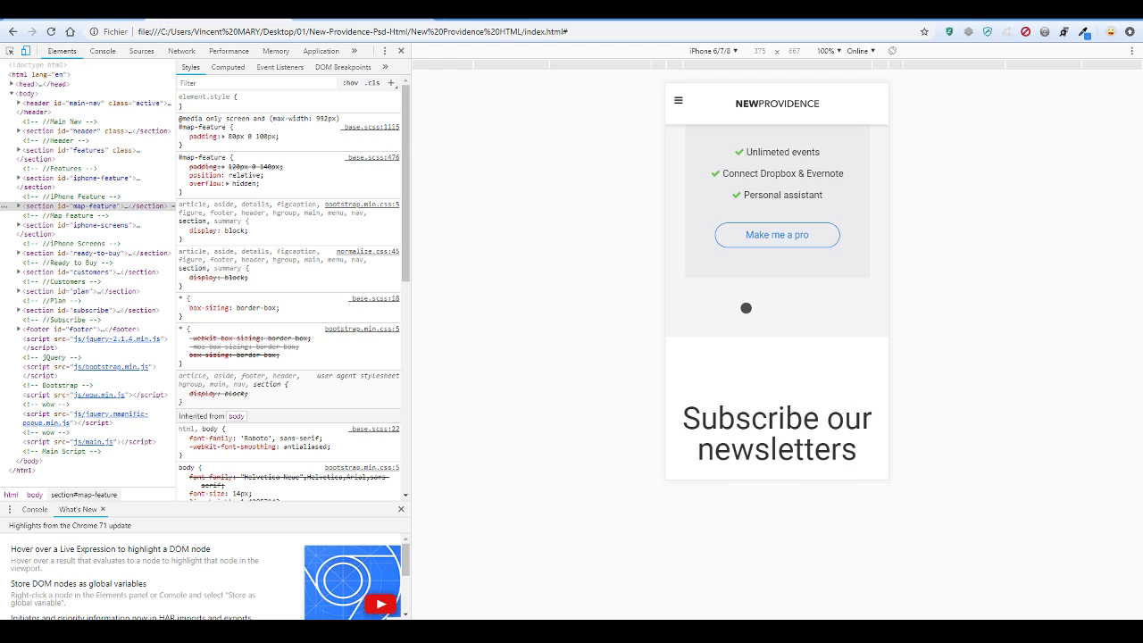
scroll(745, 308, up, 15)
scroll(745, 308, up, 8)
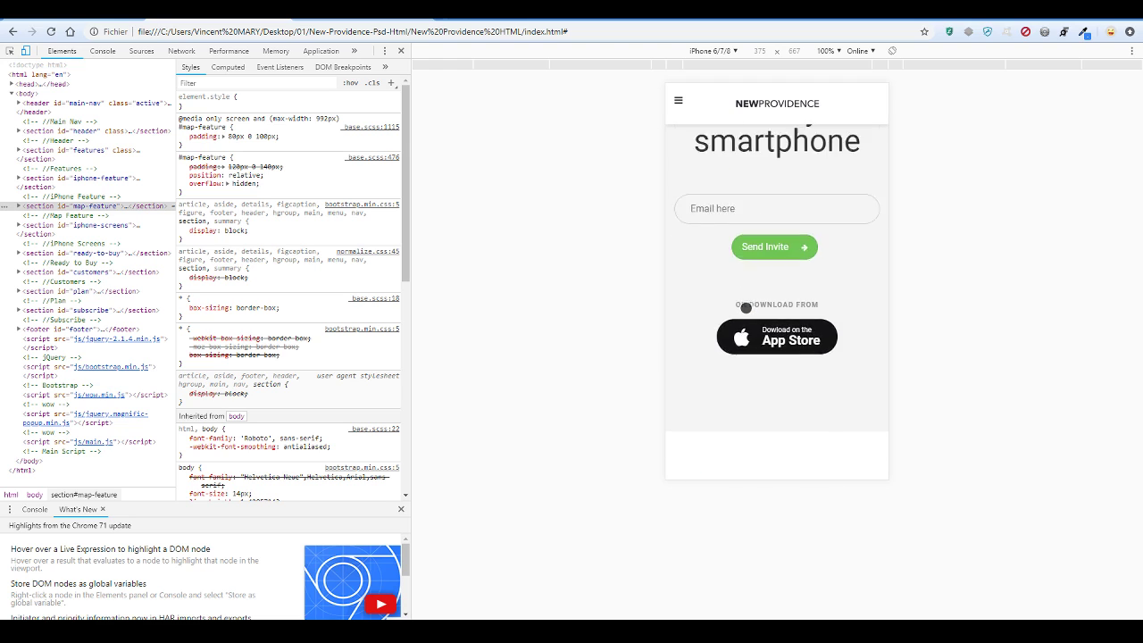
scroll(745, 308, up, 3)
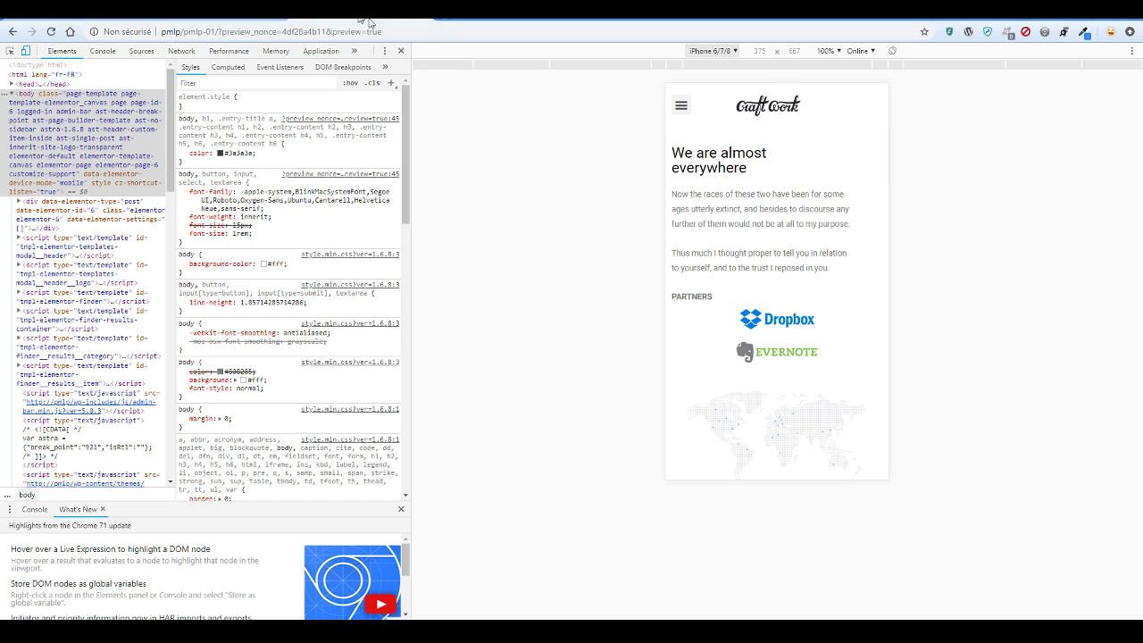
scroll(804, 313, up, 3)
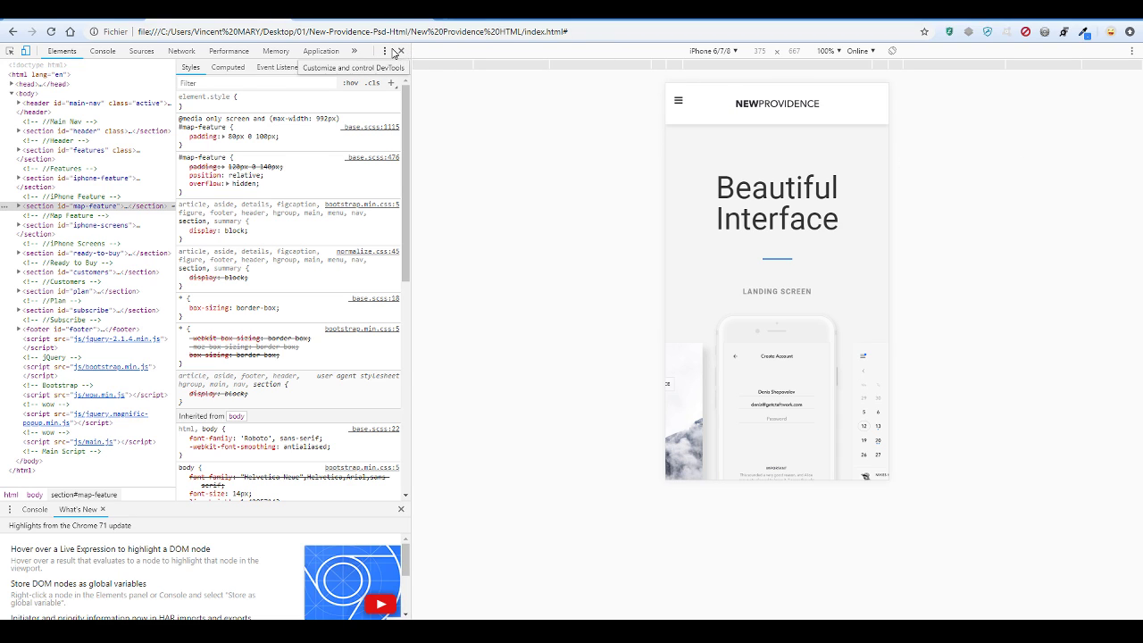
Close the developer tools and show the "Beautiful Interface" section of the original page at desktop width
click(385, 51)
click(401, 53)
click(400, 51)
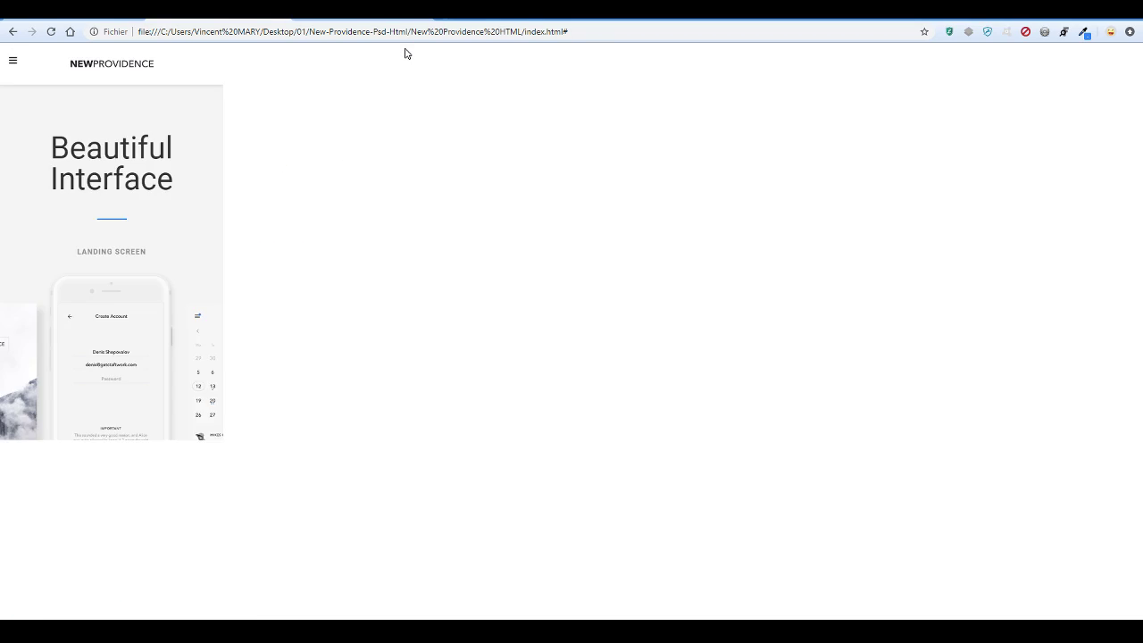
scroll(920, 339, up, 5)
scroll(920, 338, up, 3)
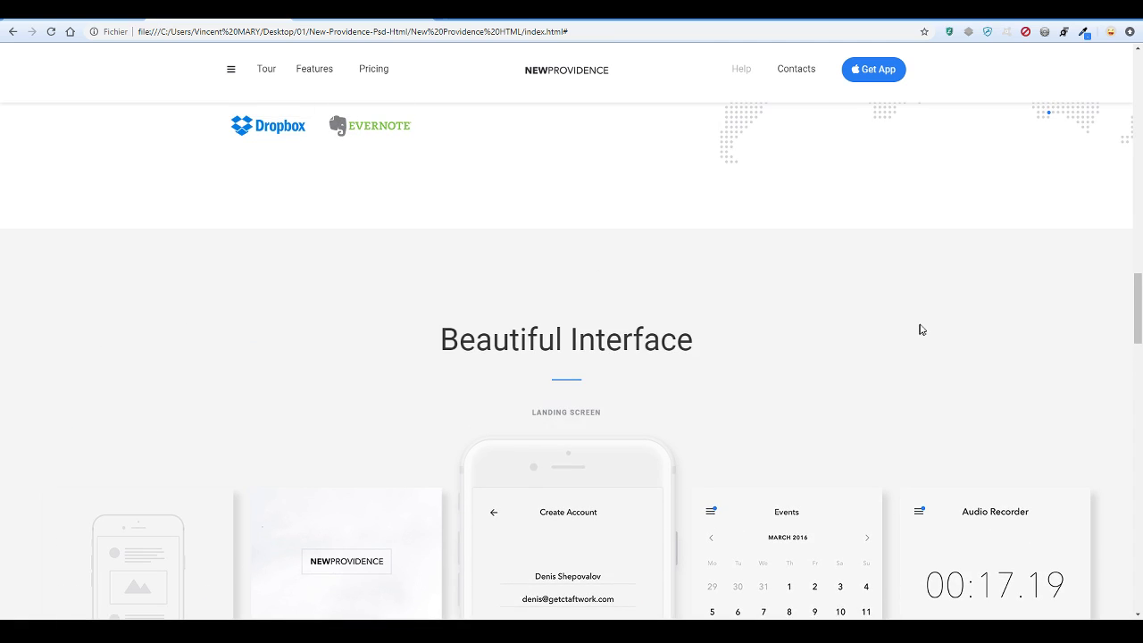
scroll(839, 280, down, 1)
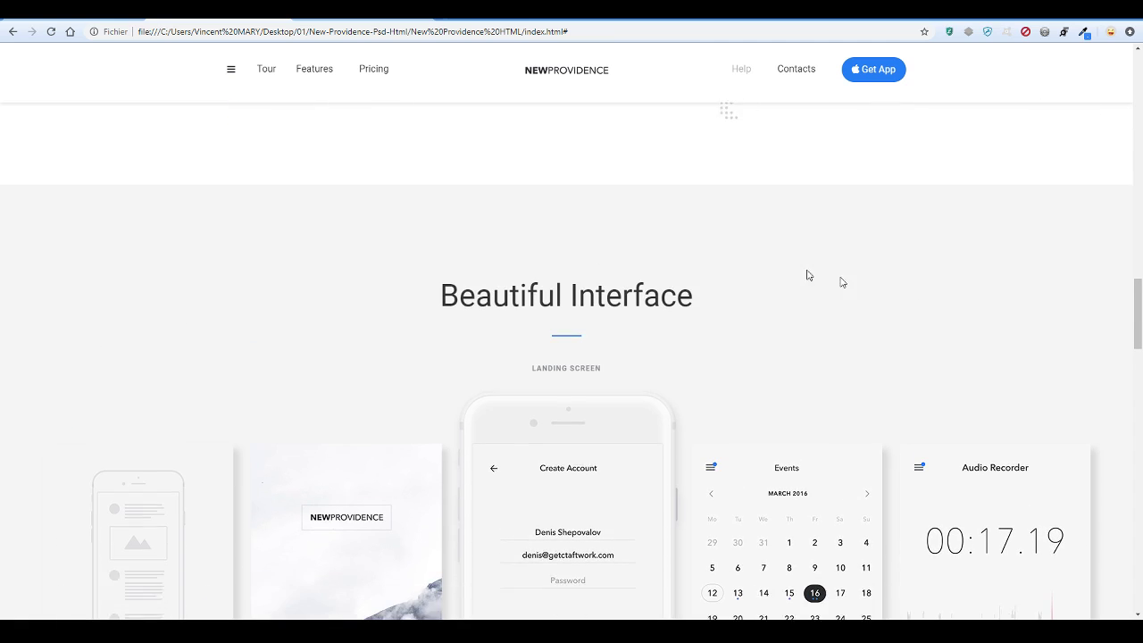
Select and copy the "Beautiful Interface" heading text in the original page
triple_click(632, 291)
right_click(632, 291)
click(652, 296)
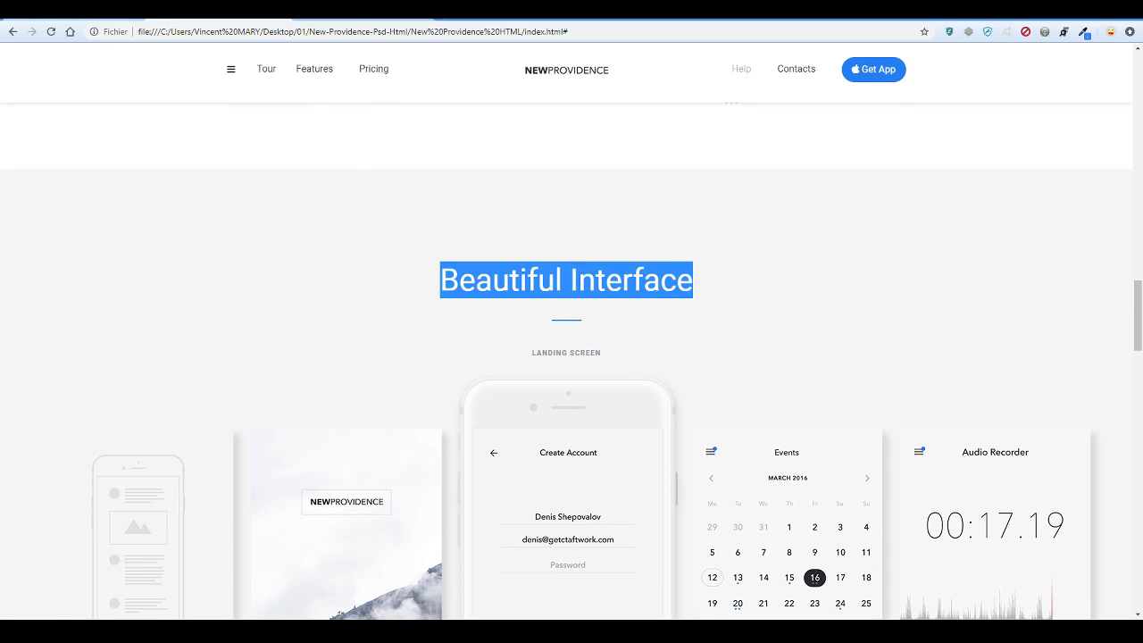
Compare the Elementor page with the original's "Beautiful Interface" section, examining its heading, divider and row of app screens
click(80, 16)
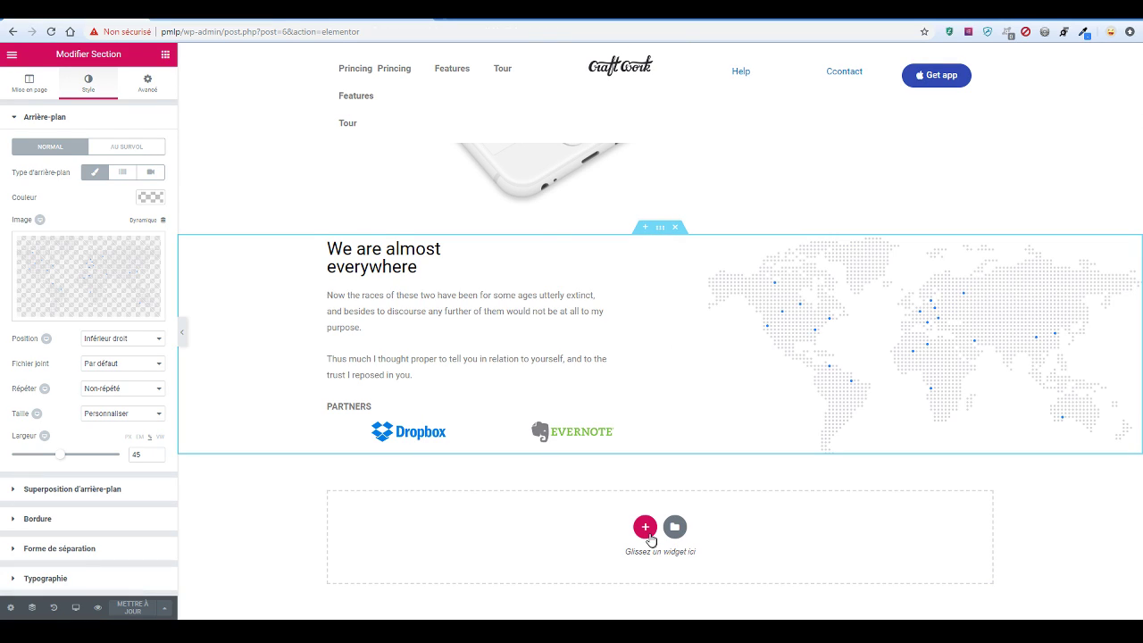
click(186, 17)
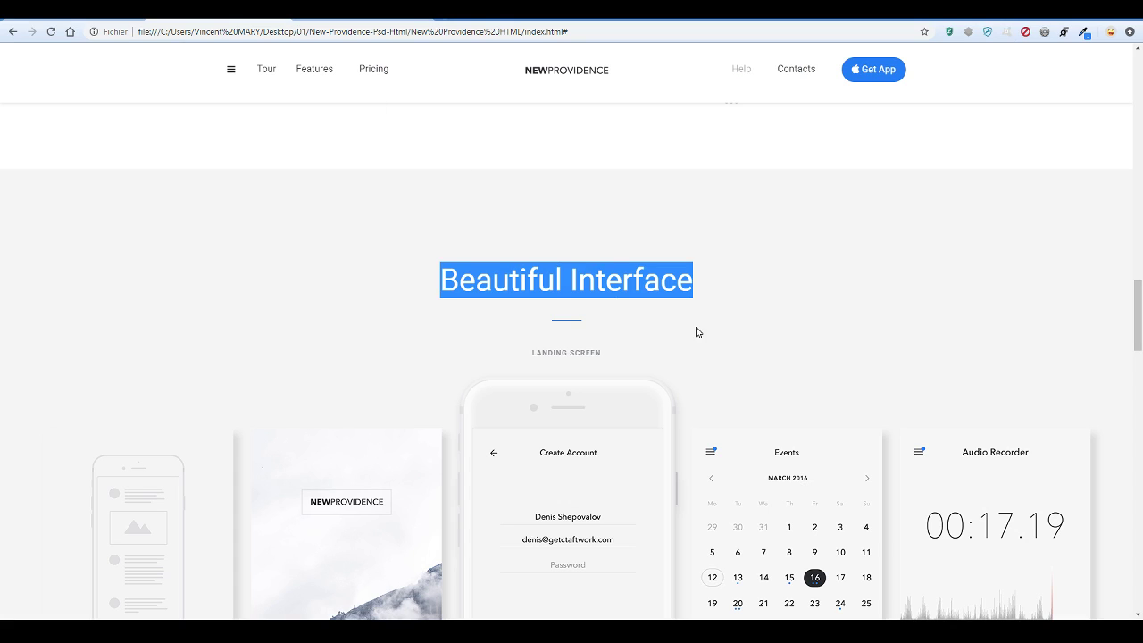
scroll(703, 347, down, 3)
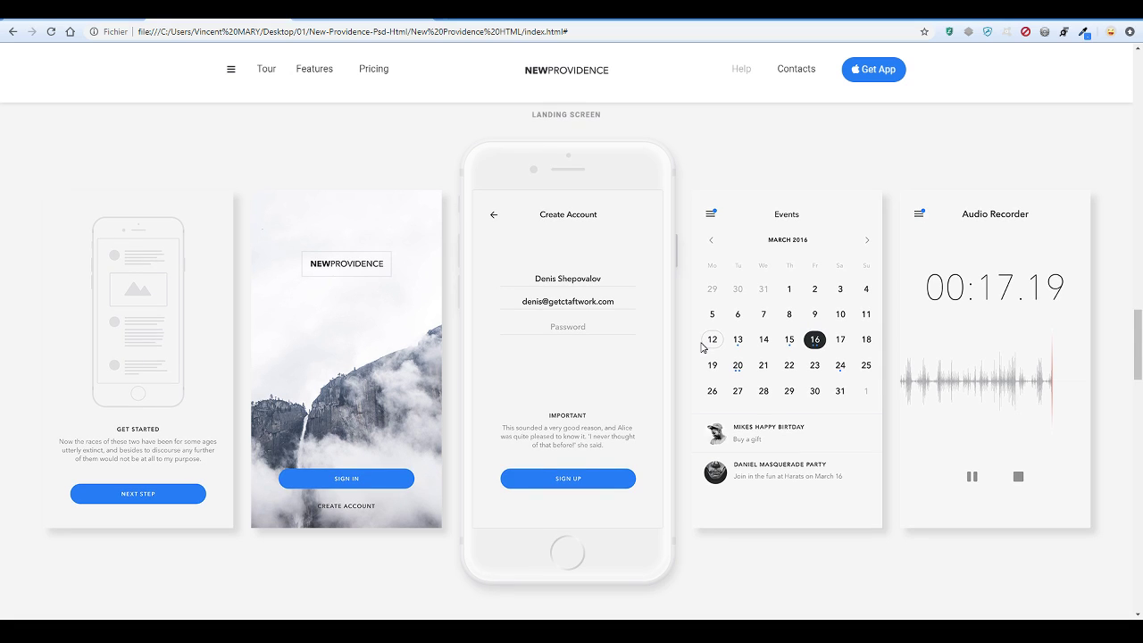
scroll(703, 347, up, 2)
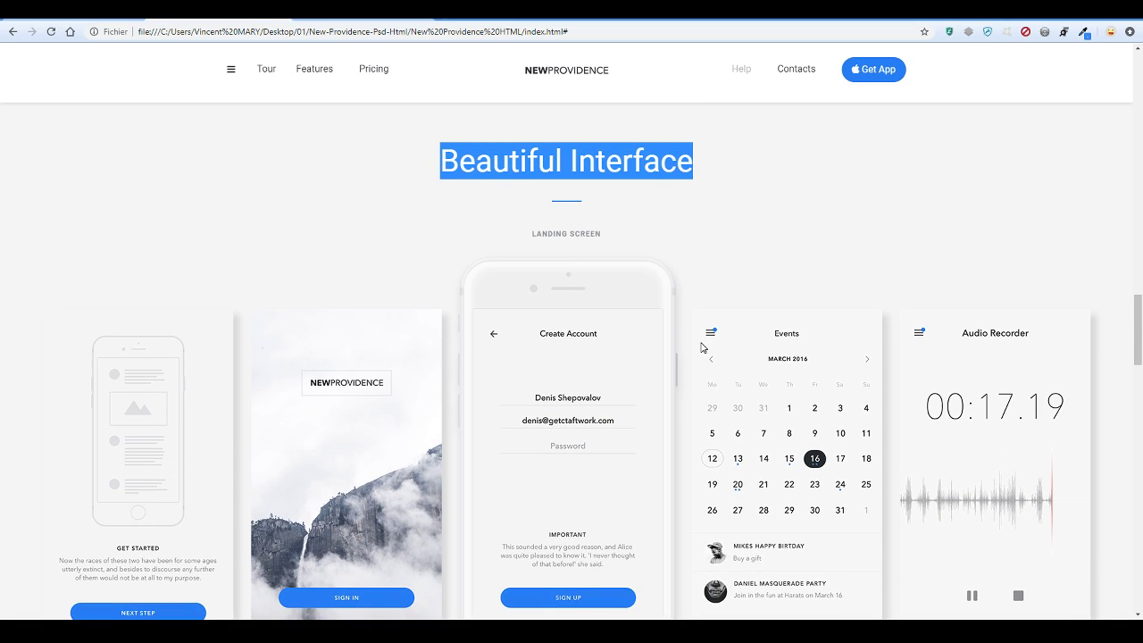
scroll(702, 349, down, 5)
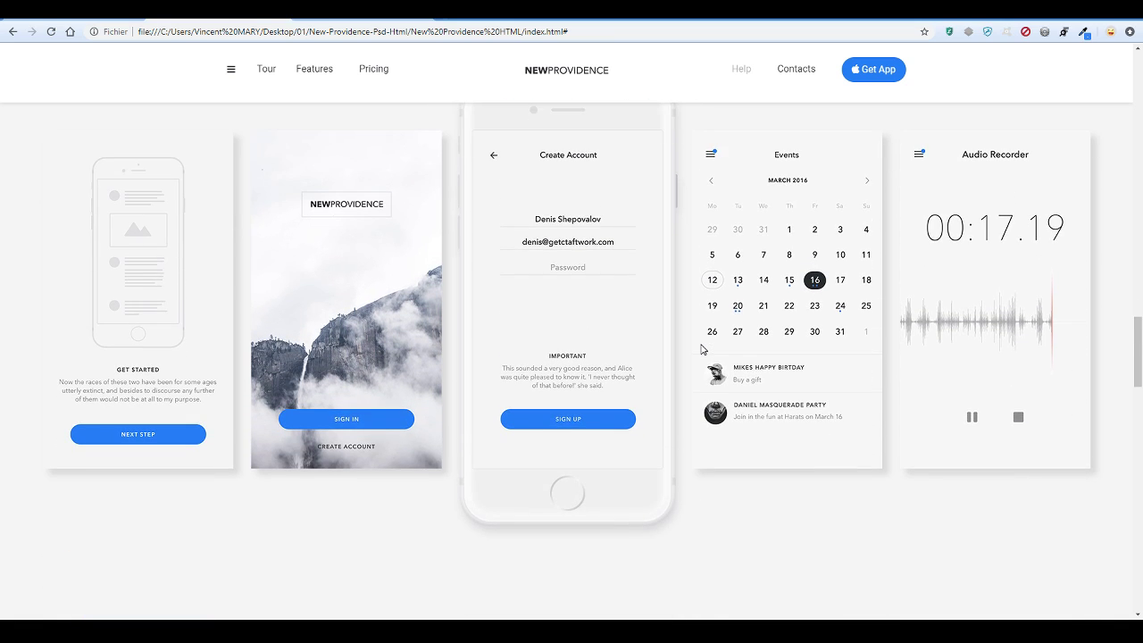
scroll(702, 349, up, 4)
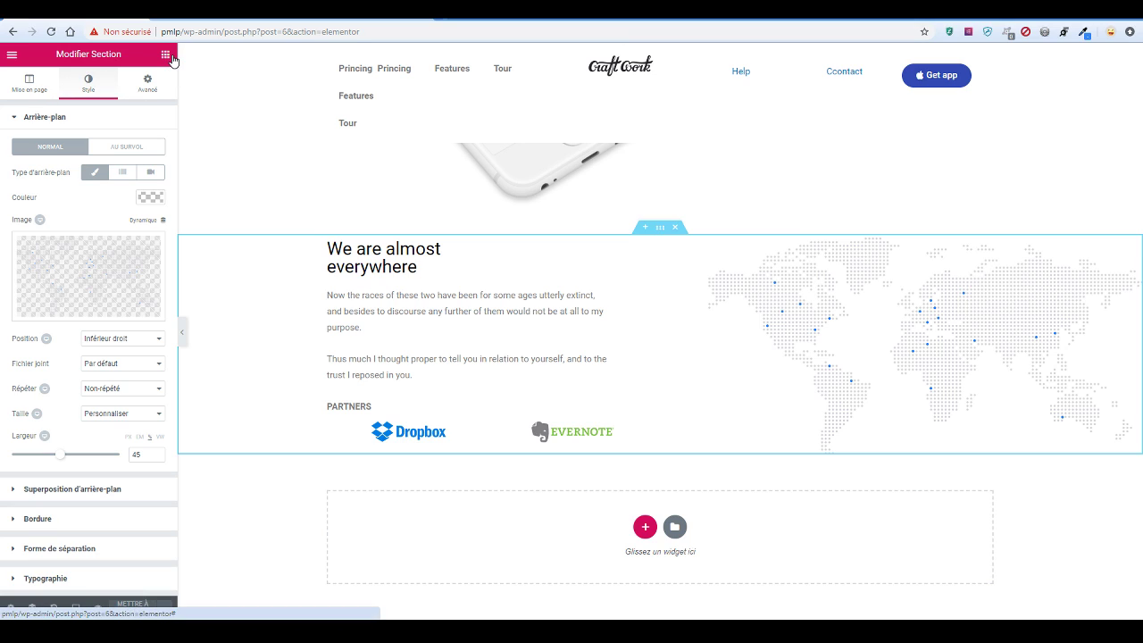
Add a one-column section below the world map section and paste a copy of the "What happens tomorrow?" heading into it
click(645, 526)
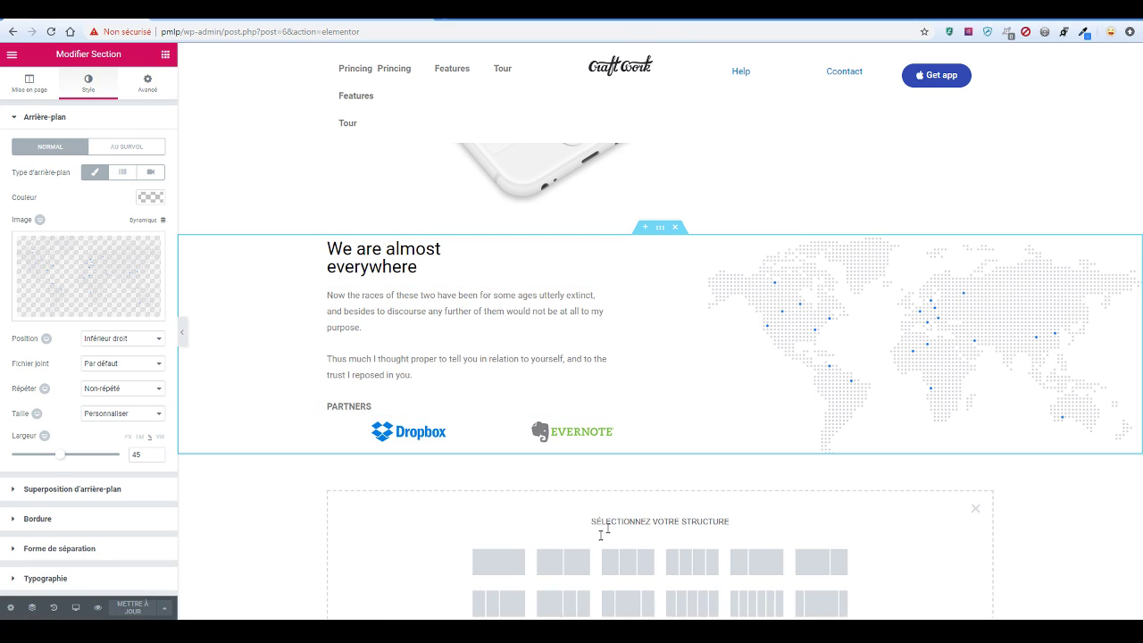
click(509, 567)
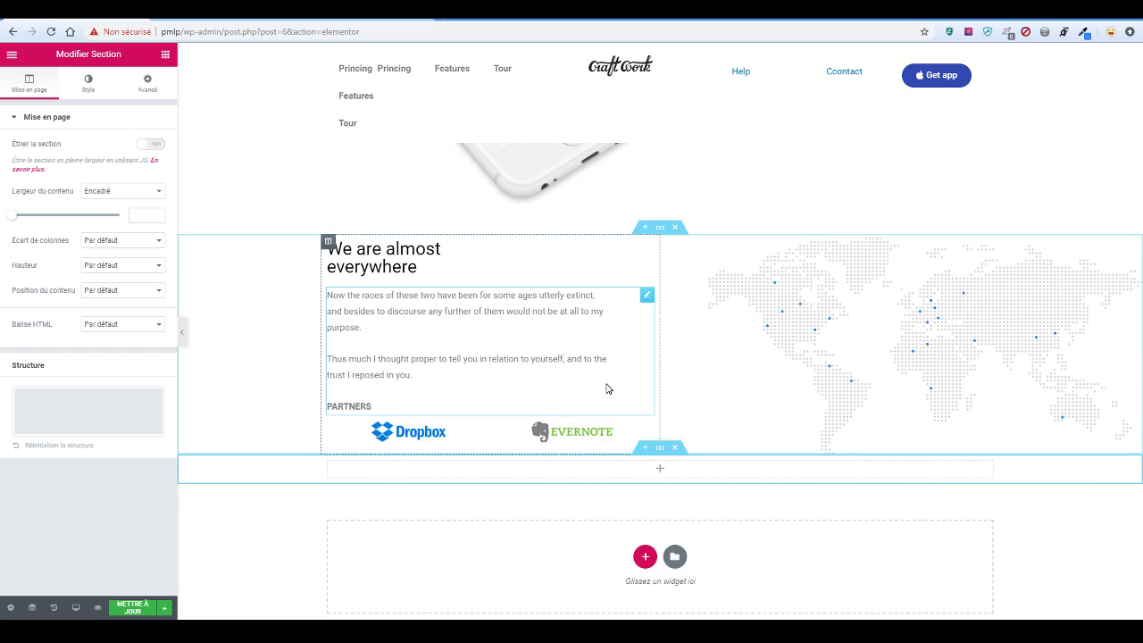
scroll(610, 389, up, 8)
scroll(649, 374, up, 5)
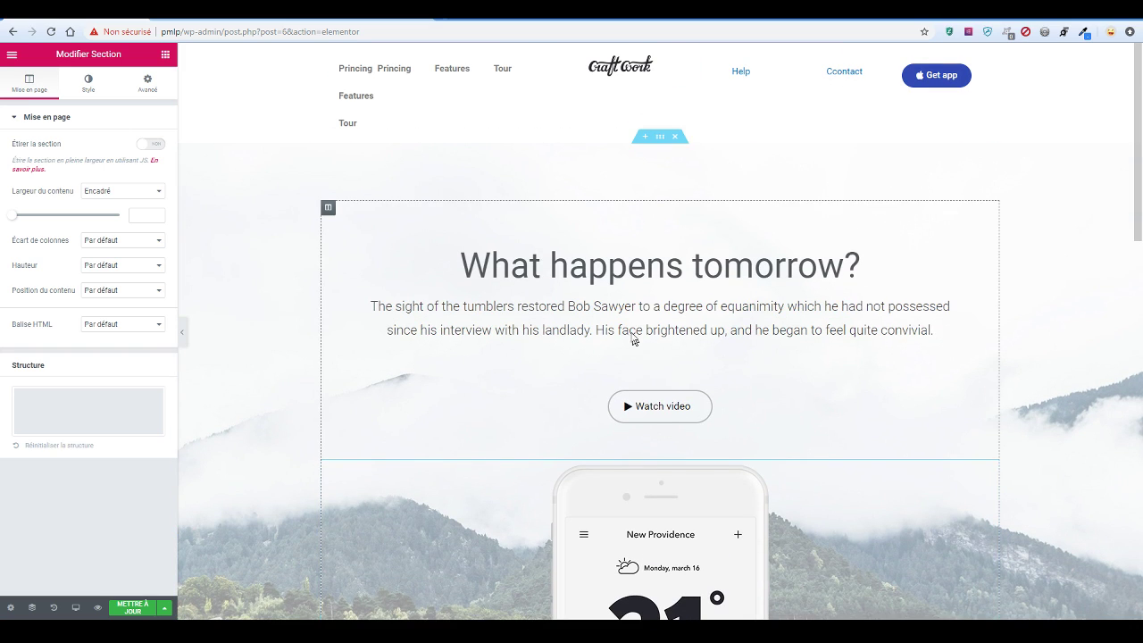
right_click(605, 272)
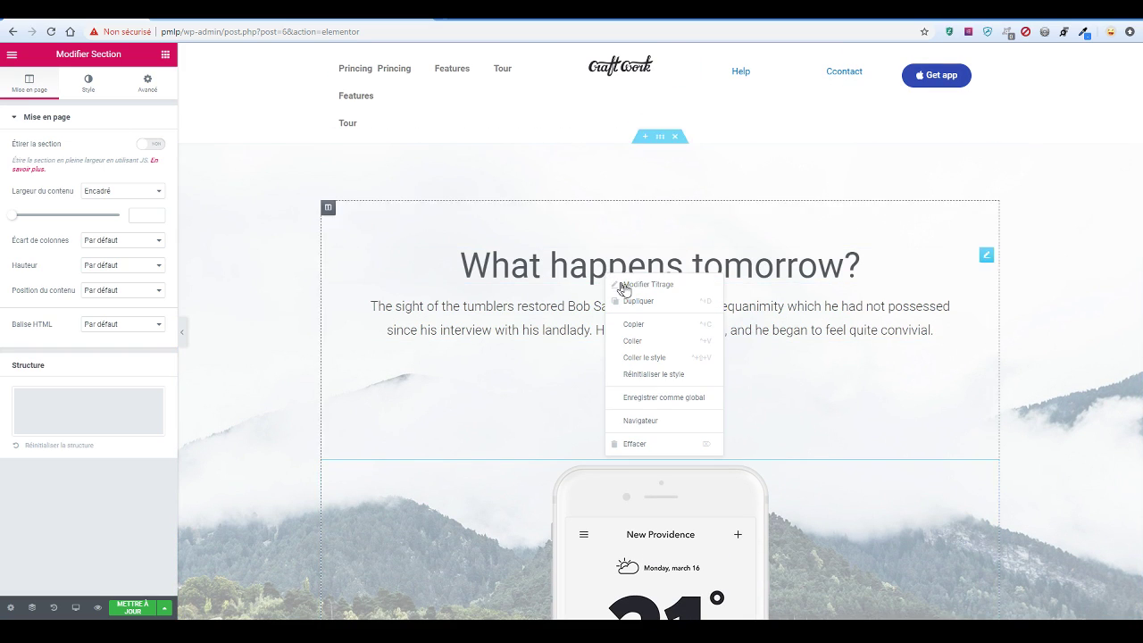
click(680, 324)
scroll(640, 372, down, 10)
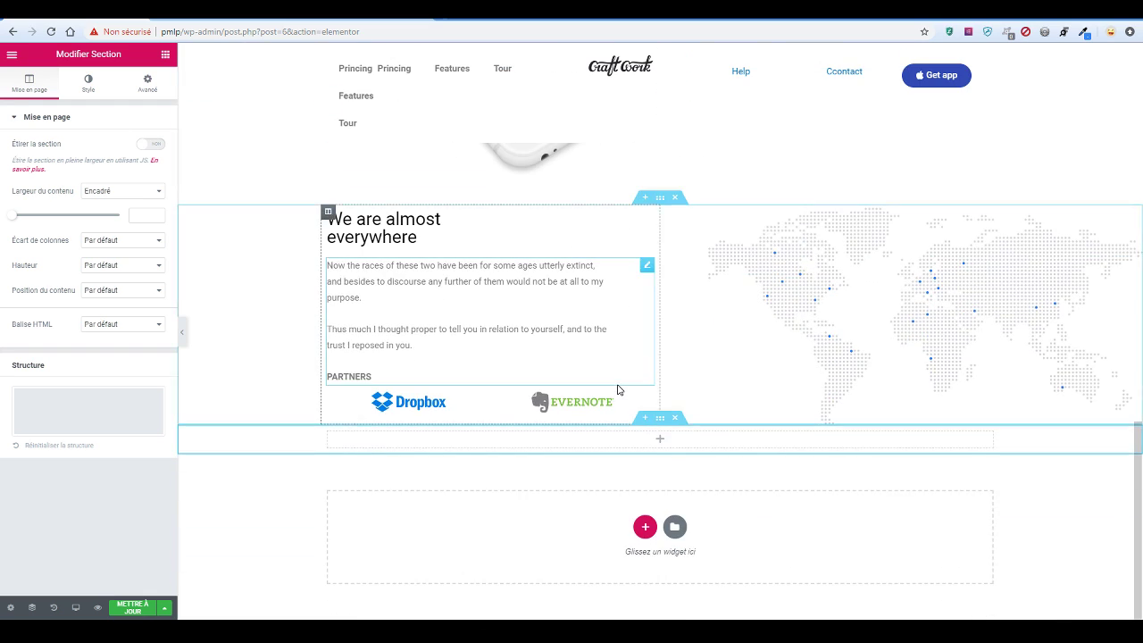
right_click(651, 443)
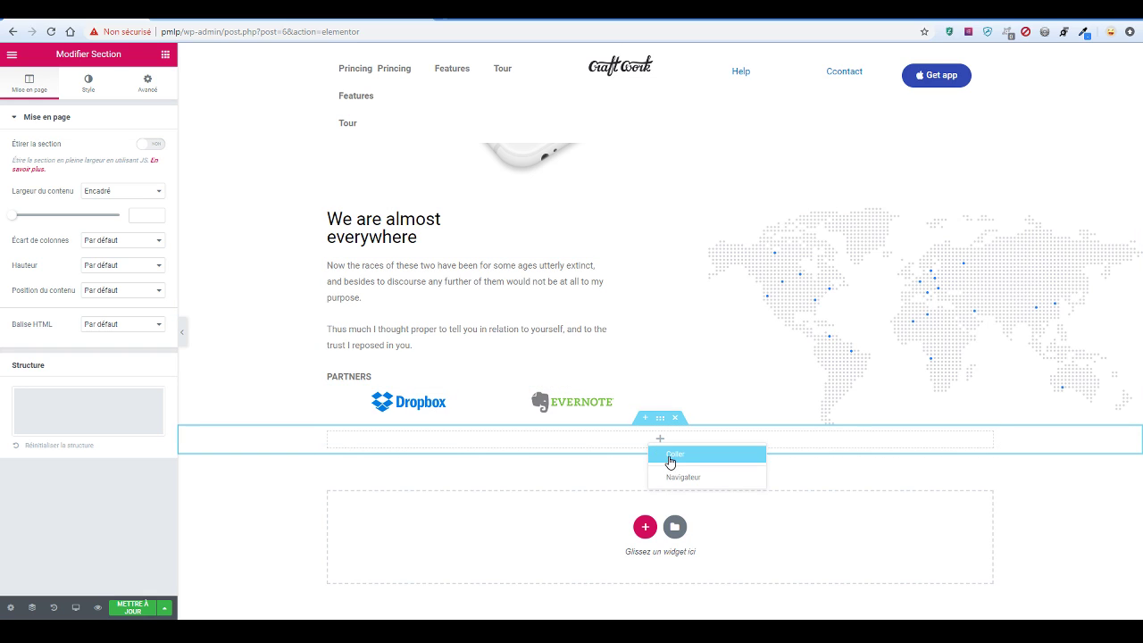
click(670, 457)
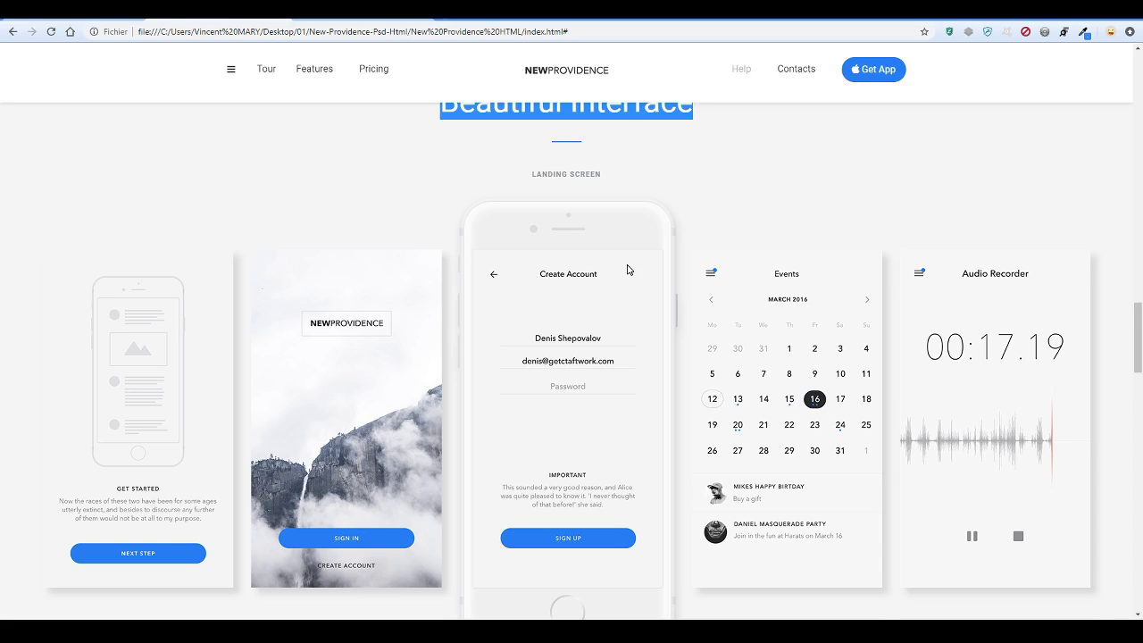
Copy the "Beautiful Interface" text from the original page and use it to replace the pasted heading's title
scroll(393, 203, up, 2)
right_click(433, 218)
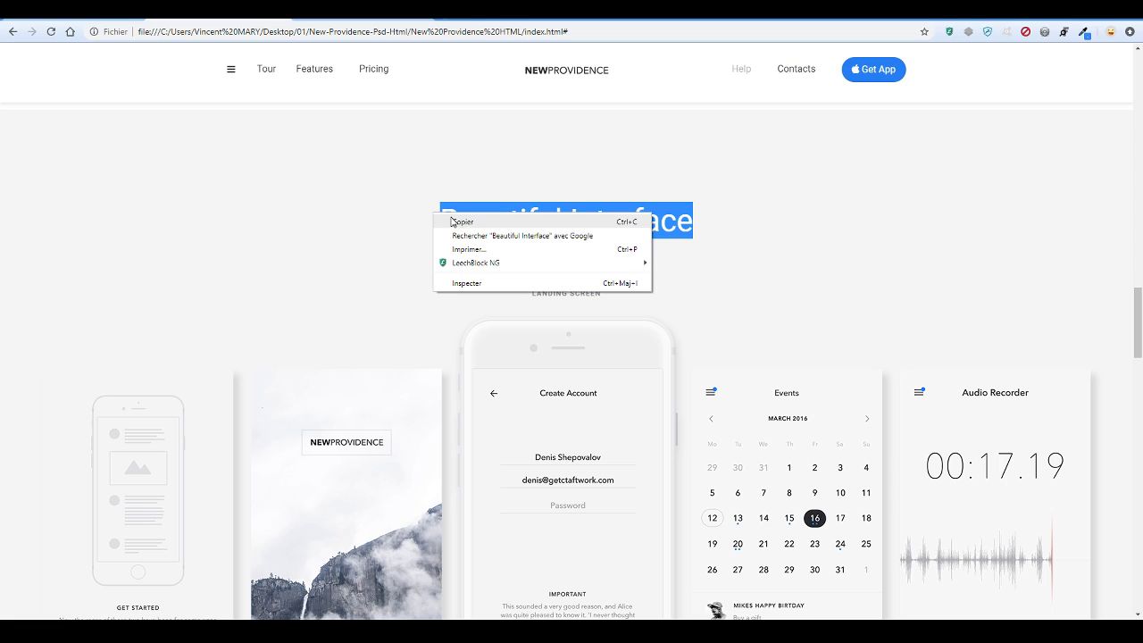
click(456, 224)
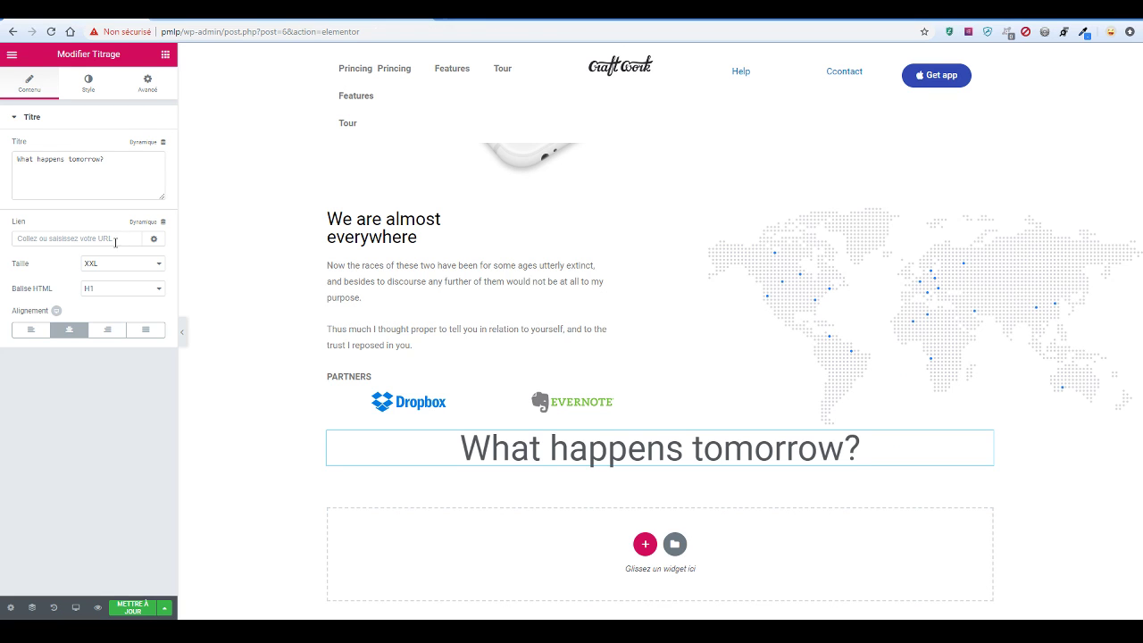
click(148, 183)
key(ctrl+a)
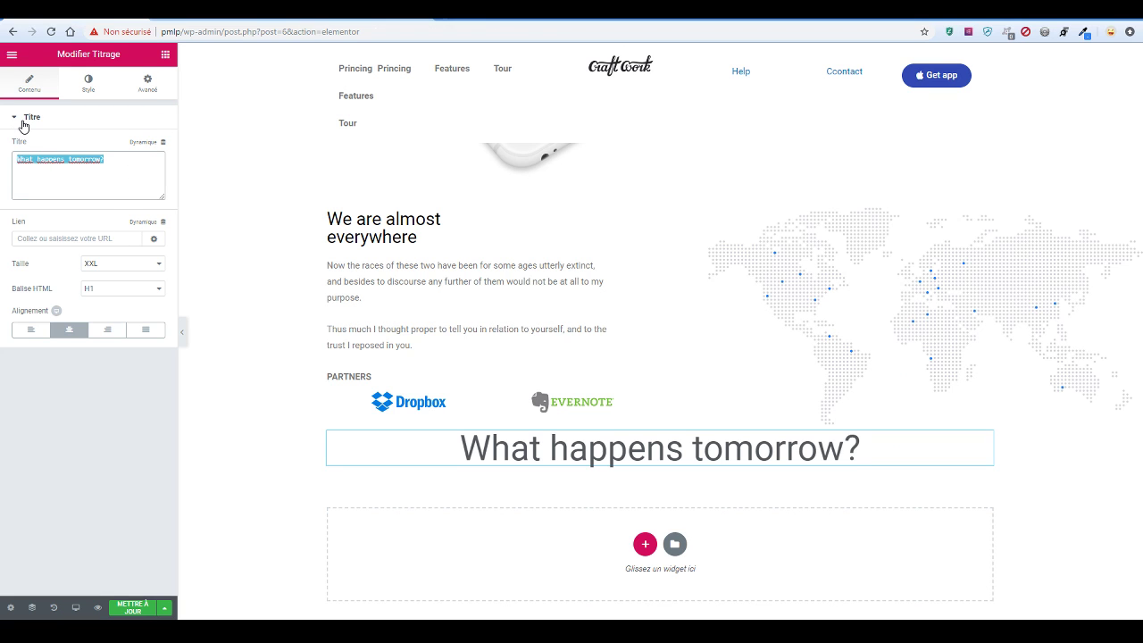
text(Beautiful Interface)
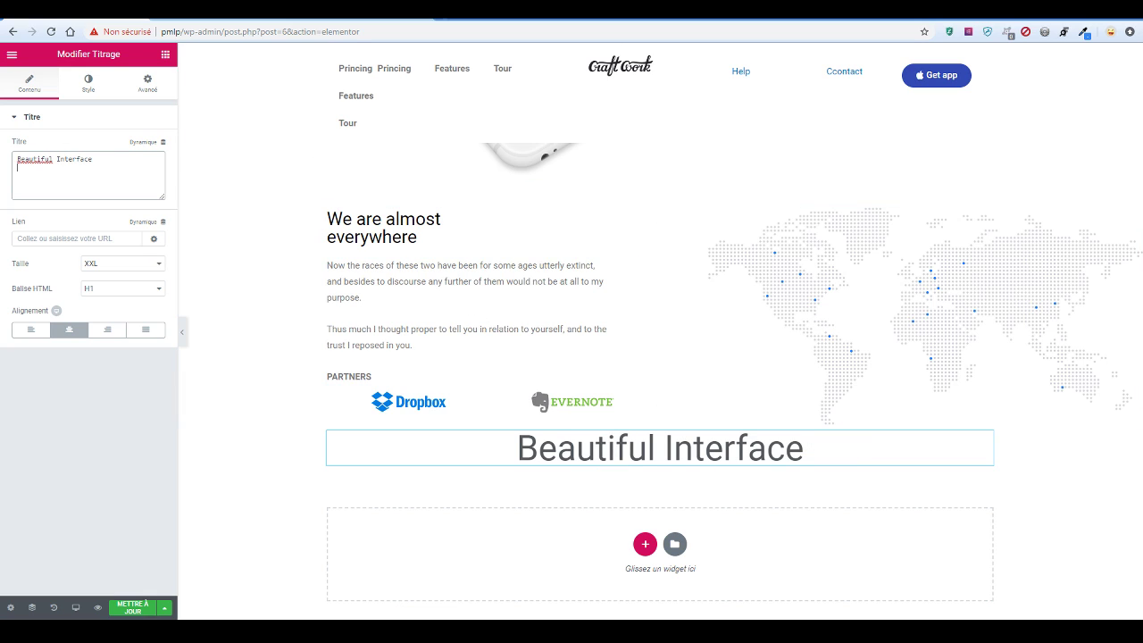
Check the divider under the original page's "Beautiful Interface" heading and return to Elementor's widget list
click(257, 17)
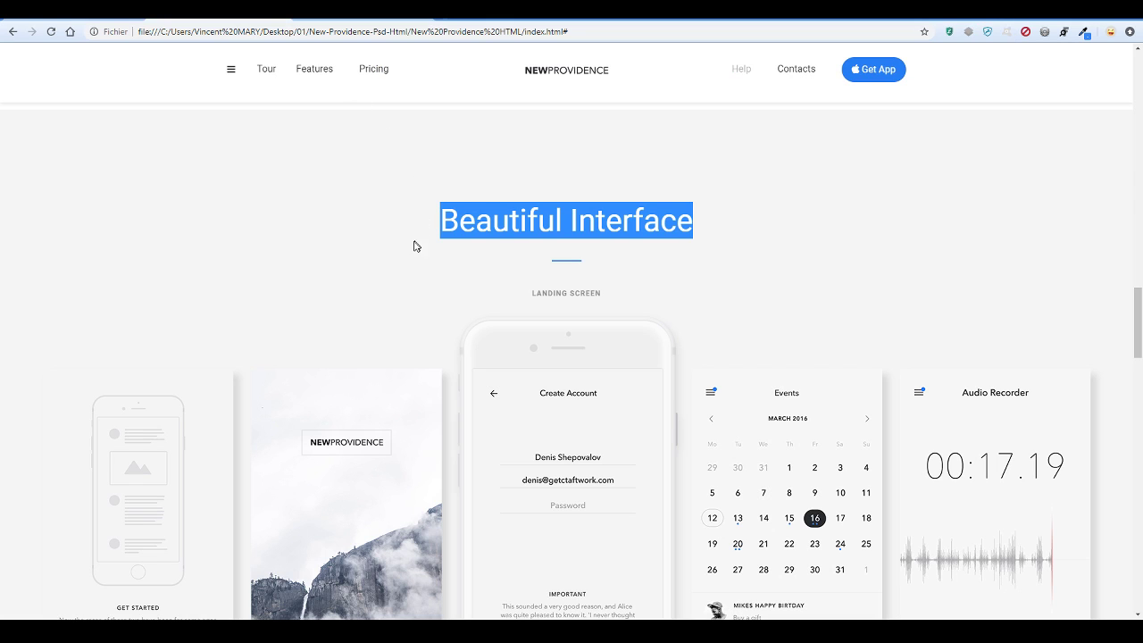
click(108, 22)
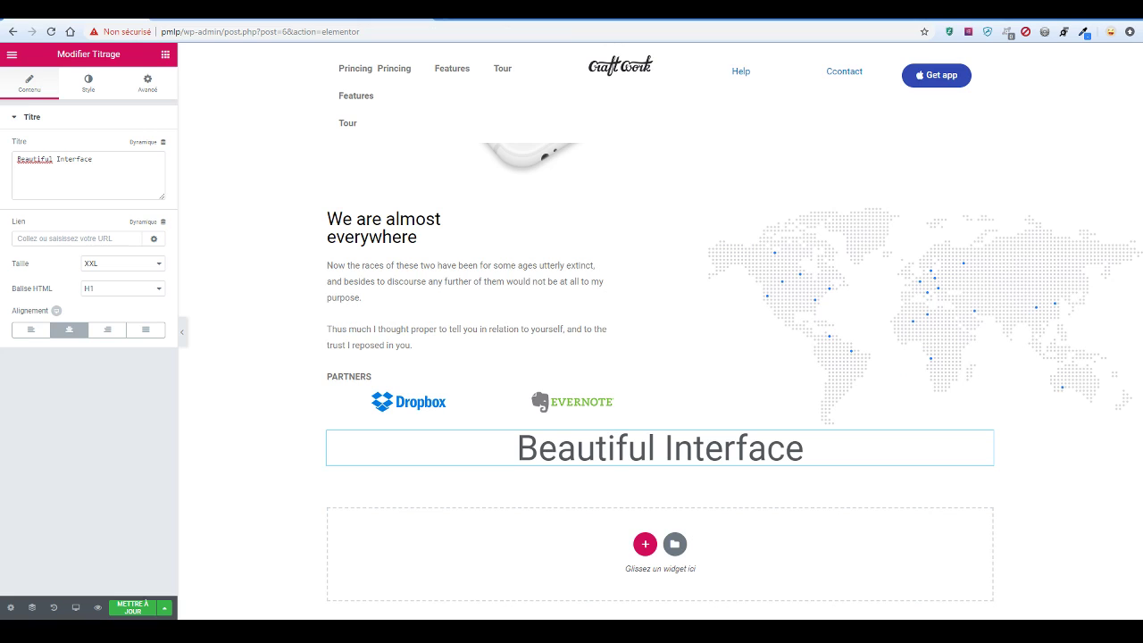
click(165, 55)
click(79, 105)
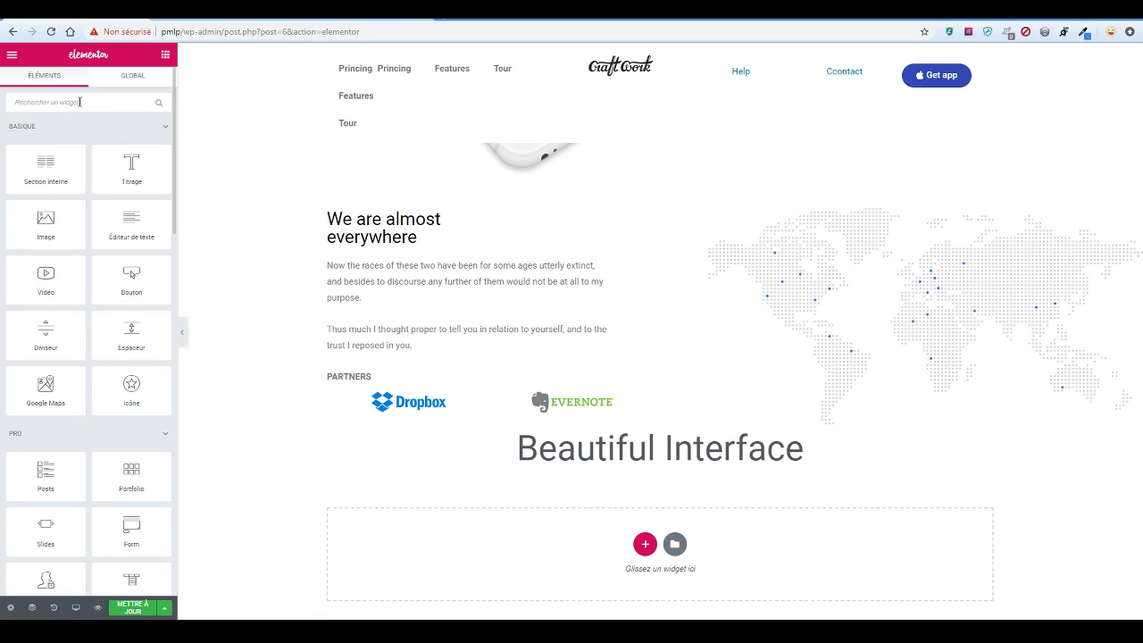
text(apel)
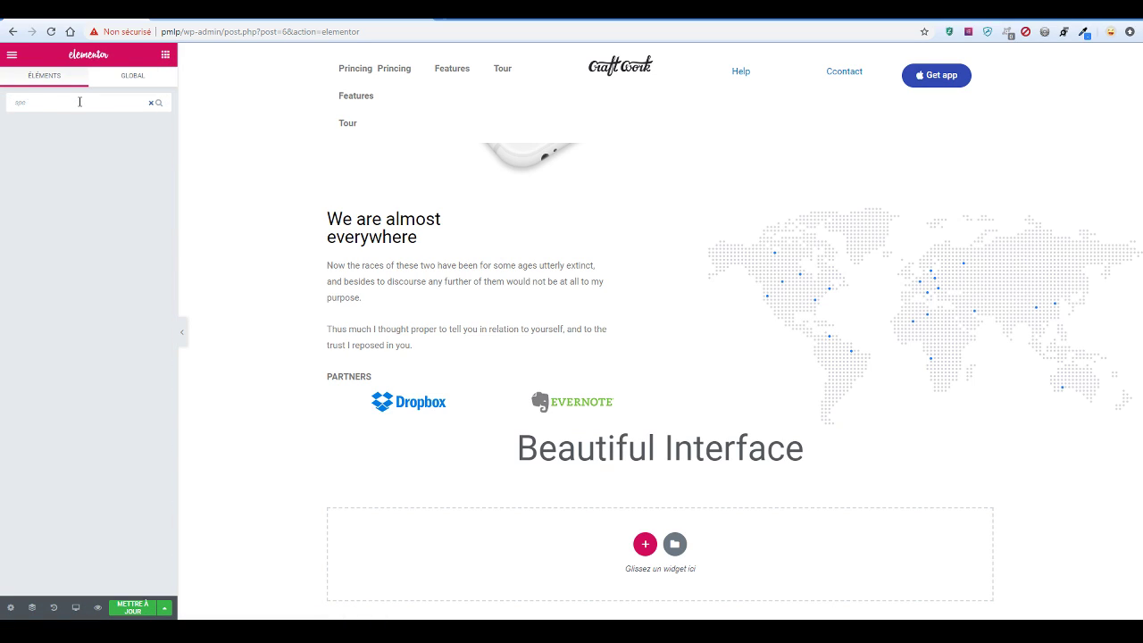
key(BackSpace)
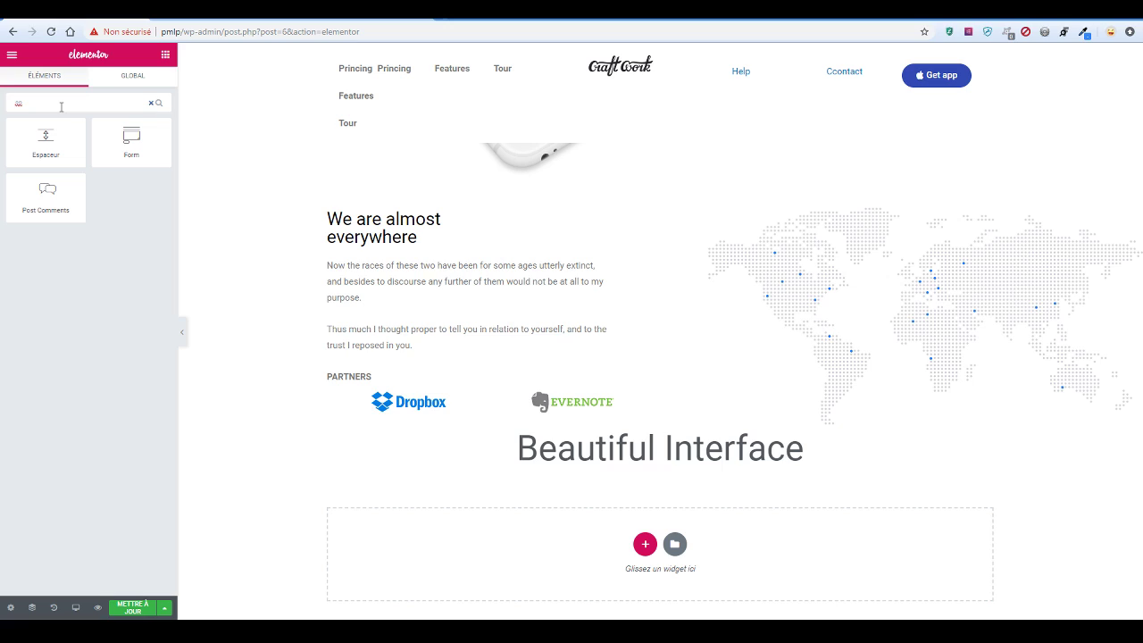
key(BackSpace)
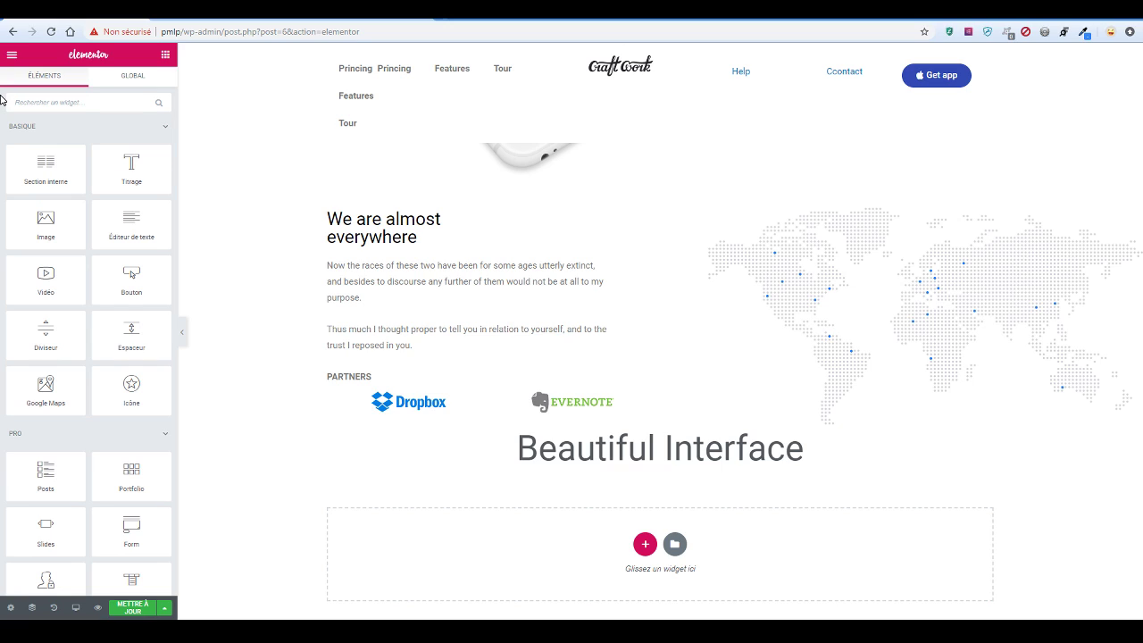
text(tml)
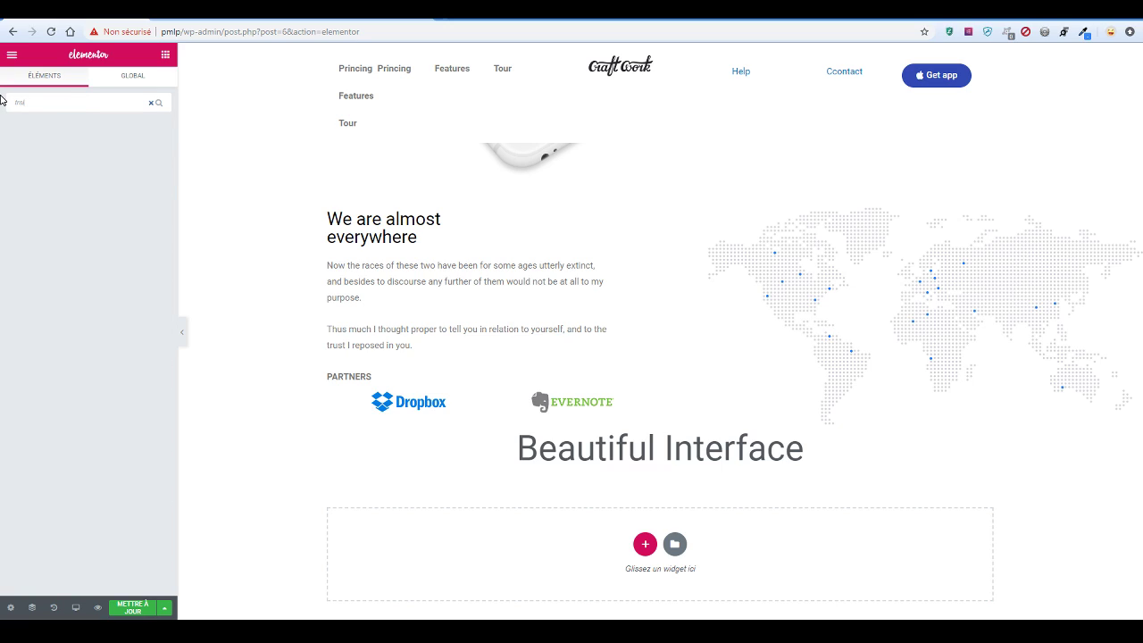
key(BackSpace)
key(BackSpace)
key(BackSpace)
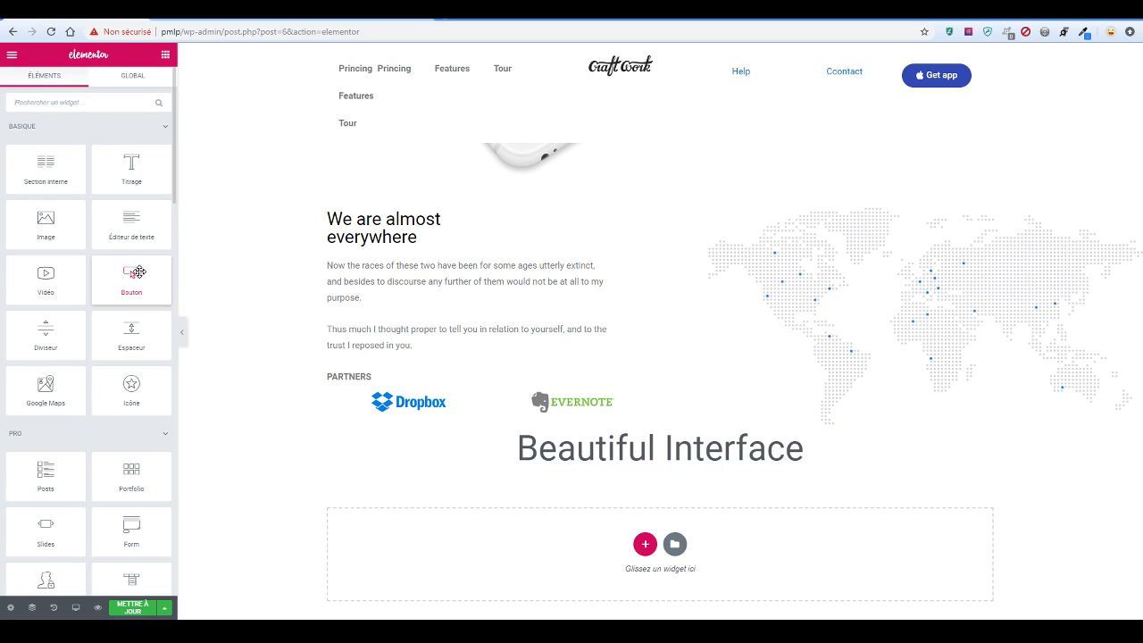
Add a divider below the "Beautiful Interface" heading, set its width to 21% and center it, checking it against the original page
drag(45, 332, 686, 457)
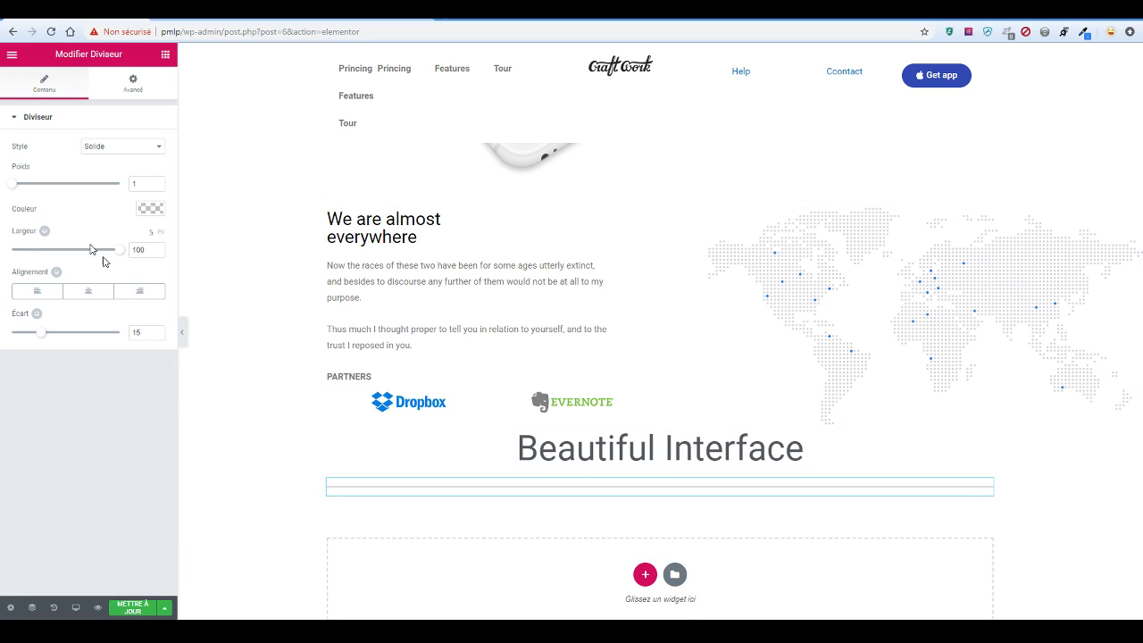
drag(124, 256, 39, 261)
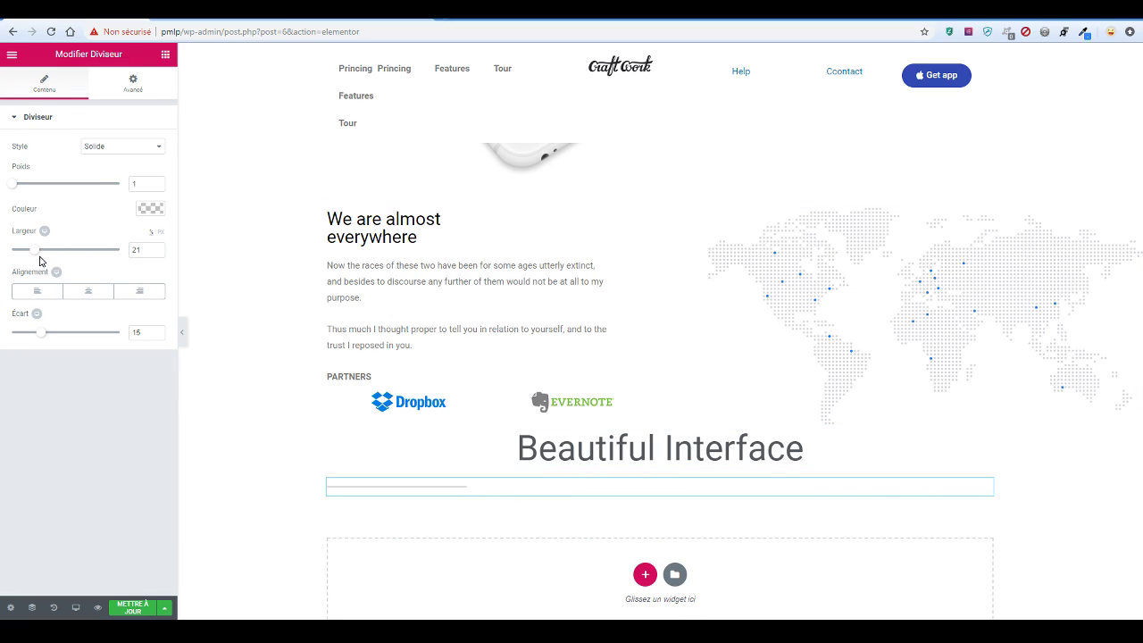
click(79, 292)
click(210, 19)
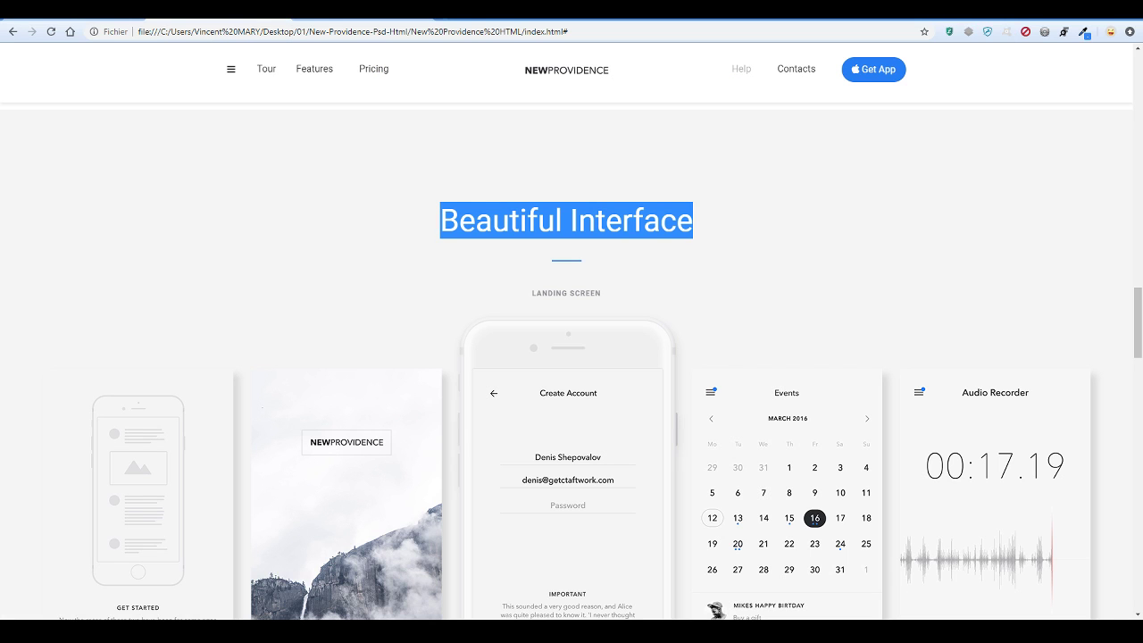
click(111, 19)
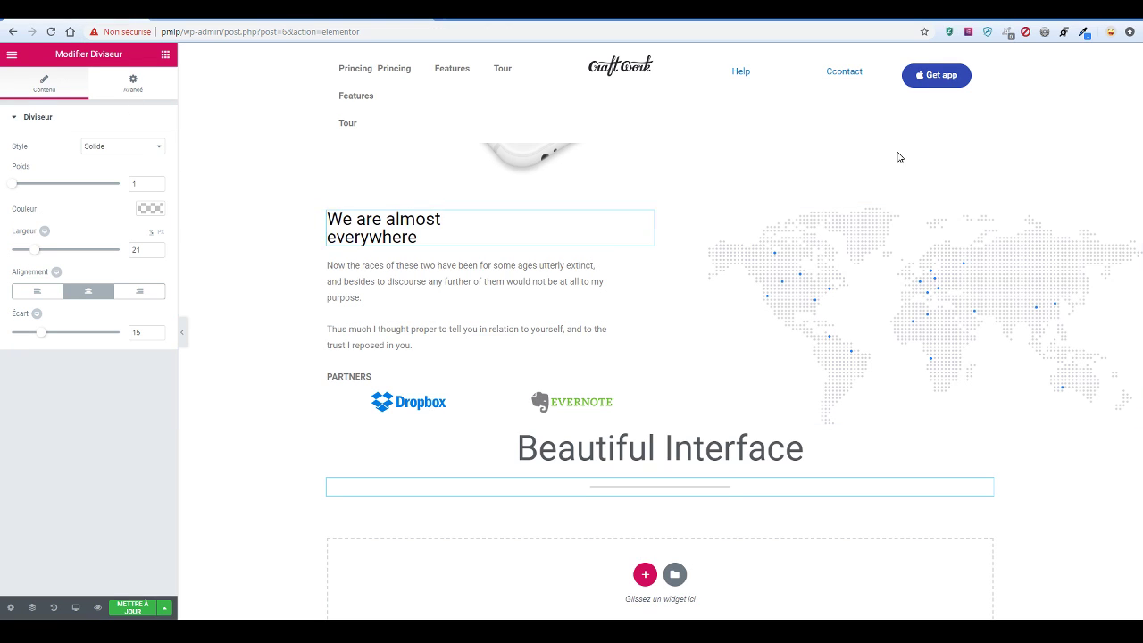
Sample the blue of the header's Get app button with the page color picker to copy its hex code
click(1083, 32)
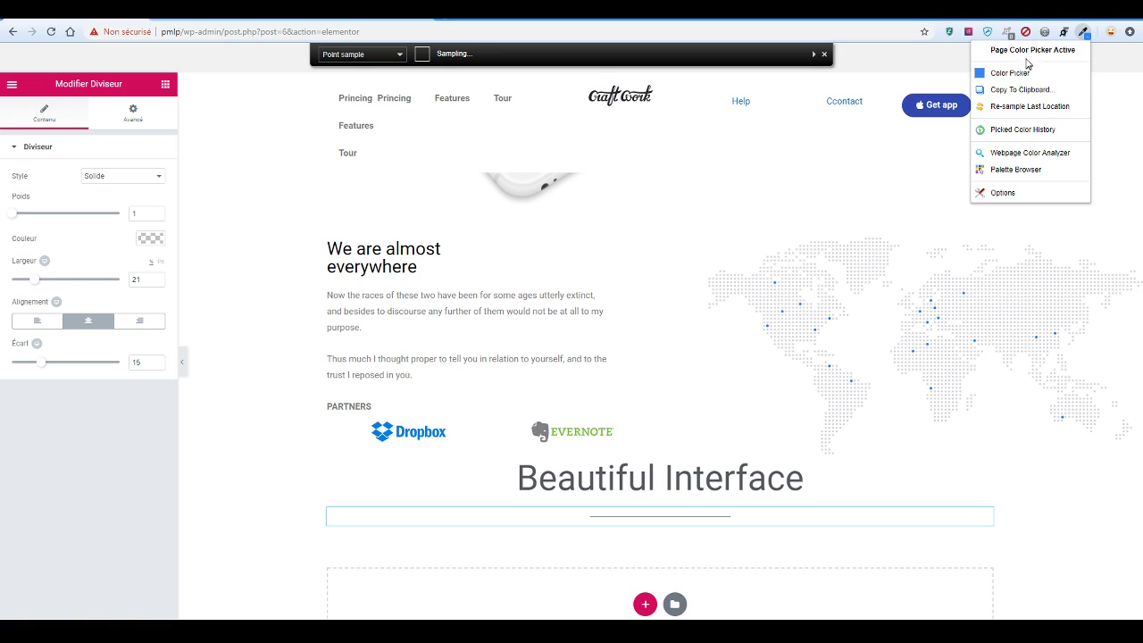
click(1030, 50)
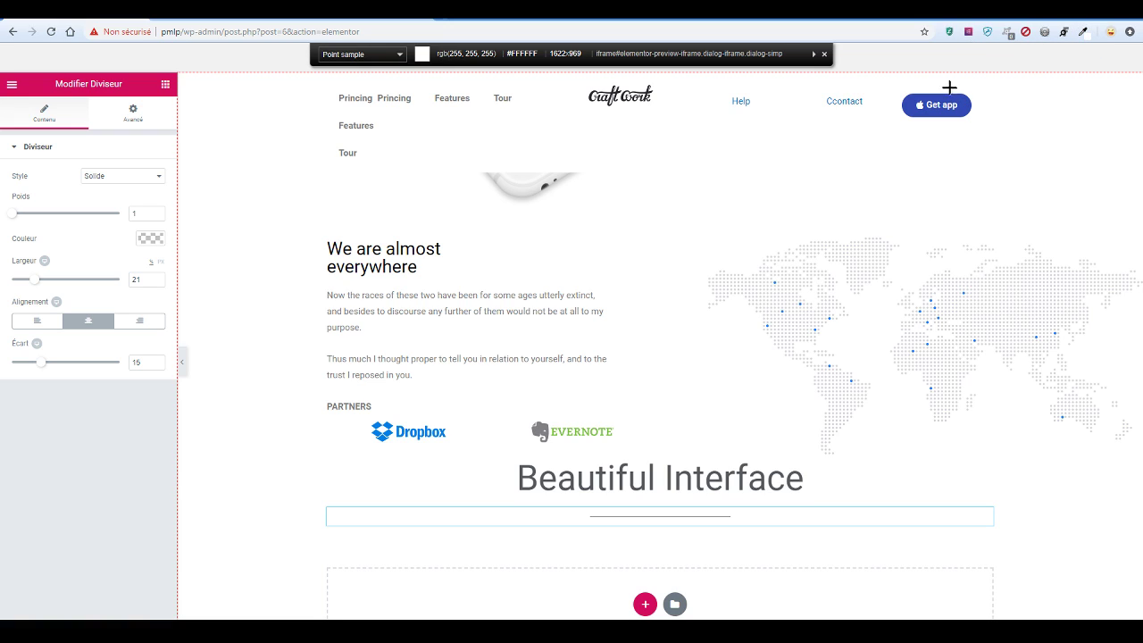
click(948, 115)
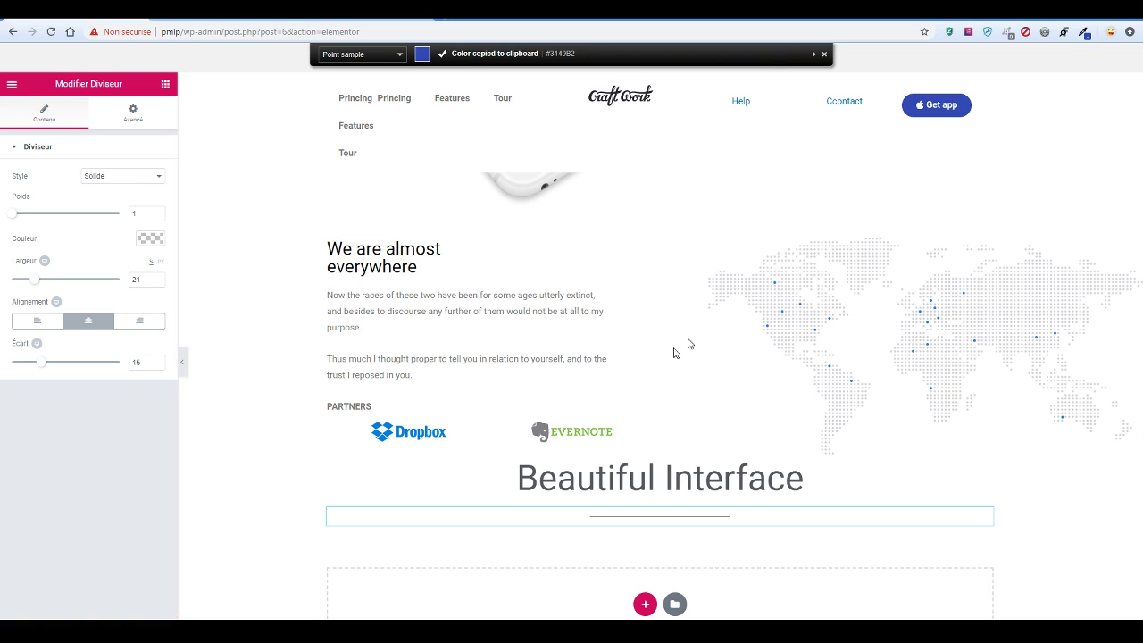
Set the divider's color to the copied blue #3149B2 and reduce its width to 11%
click(132, 114)
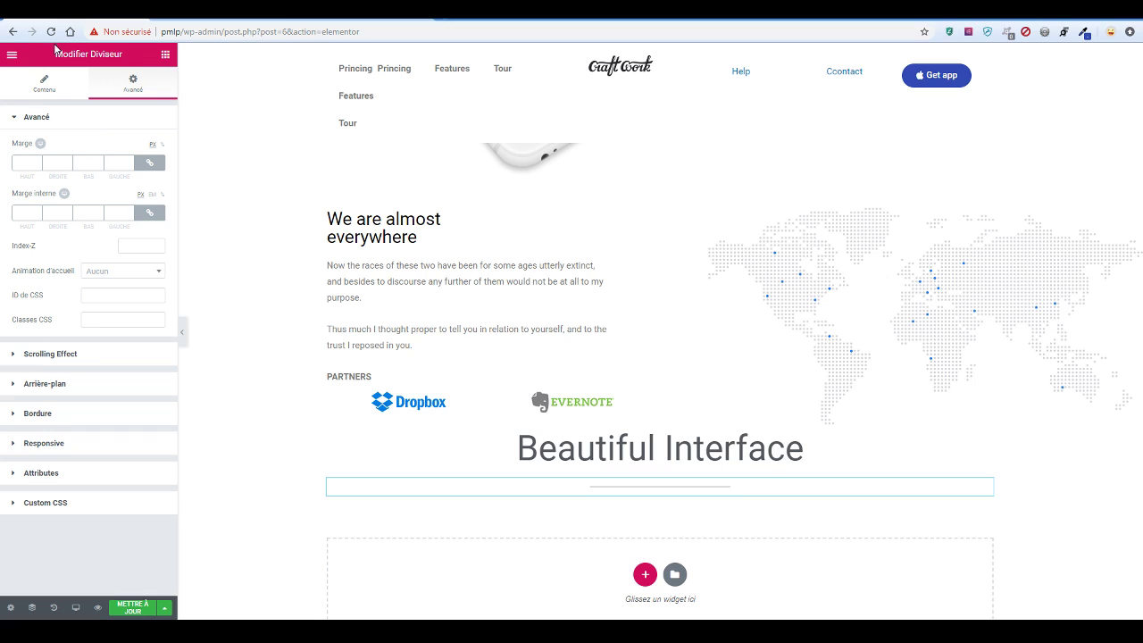
click(34, 79)
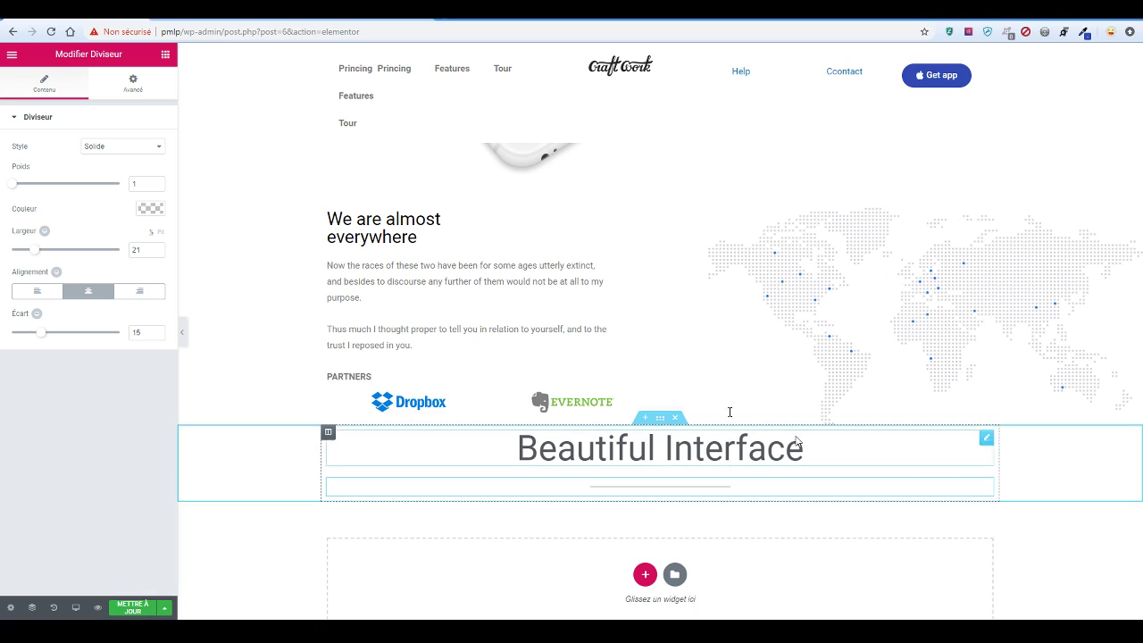
click(153, 210)
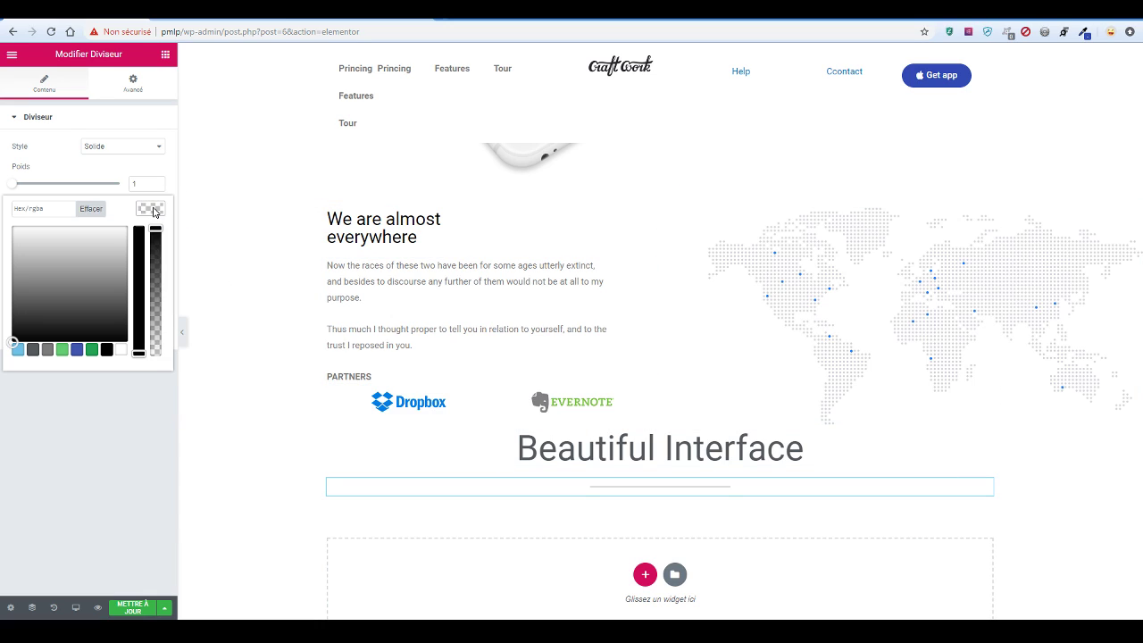
click(52, 211)
key(ctrl+v)
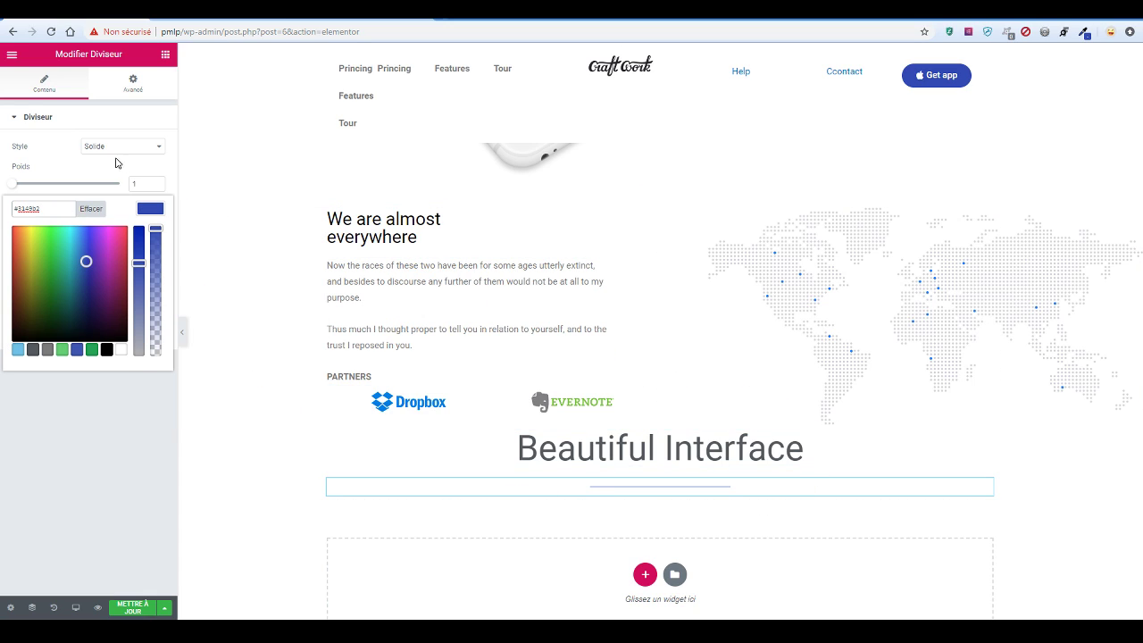
click(78, 173)
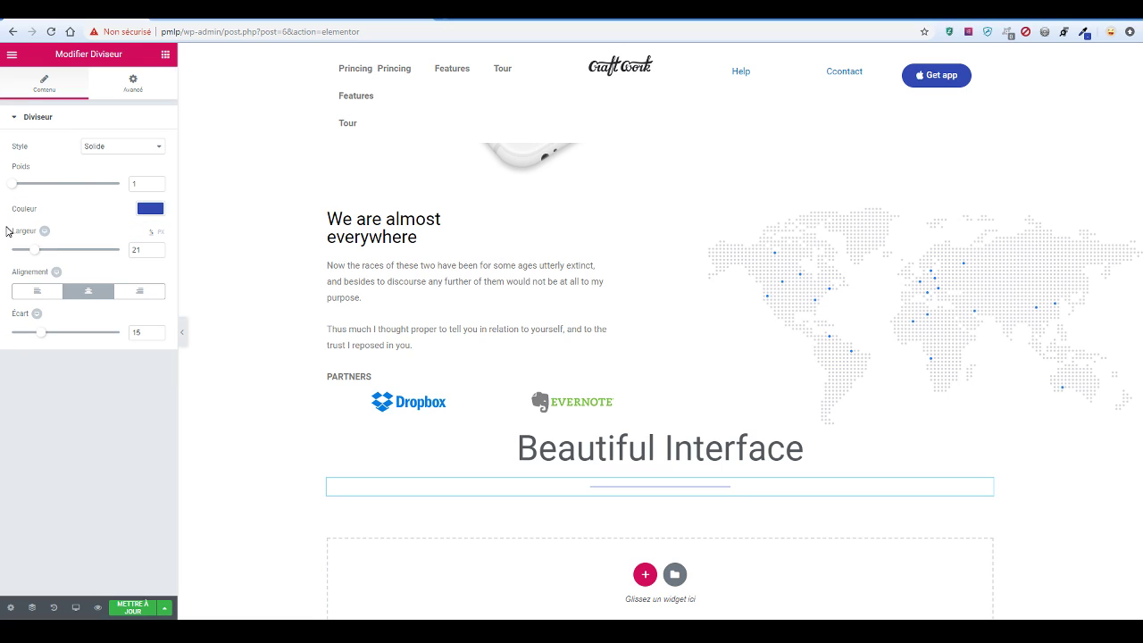
drag(35, 251, 25, 251)
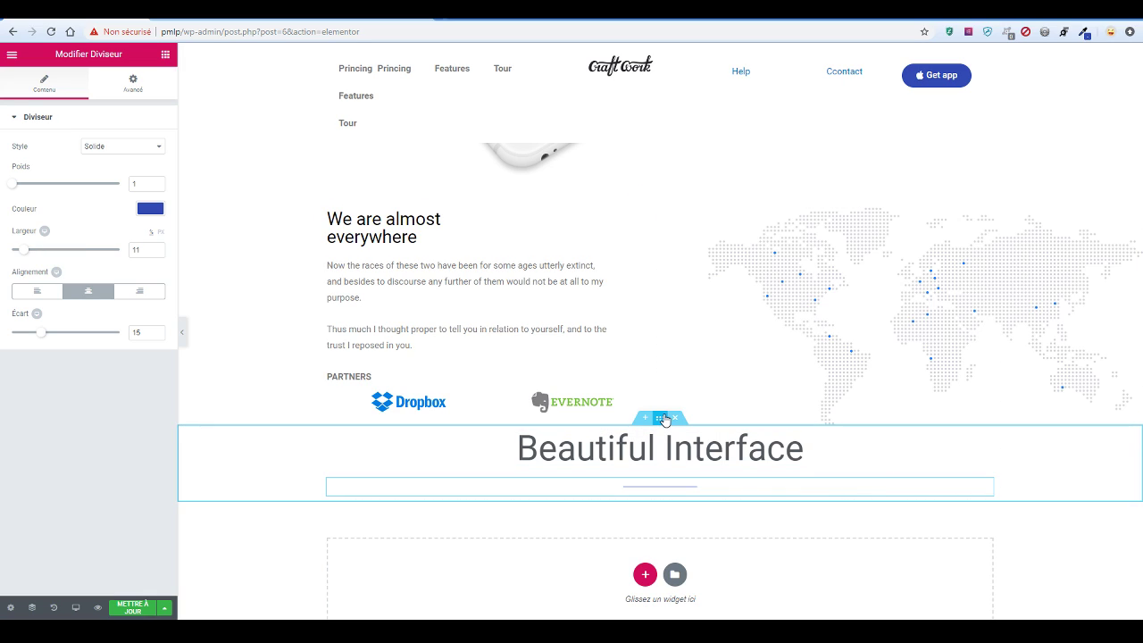
Unlink the "Beautiful Interface" section's margin and padding values and set its top margin to 89 px
click(660, 418)
click(143, 88)
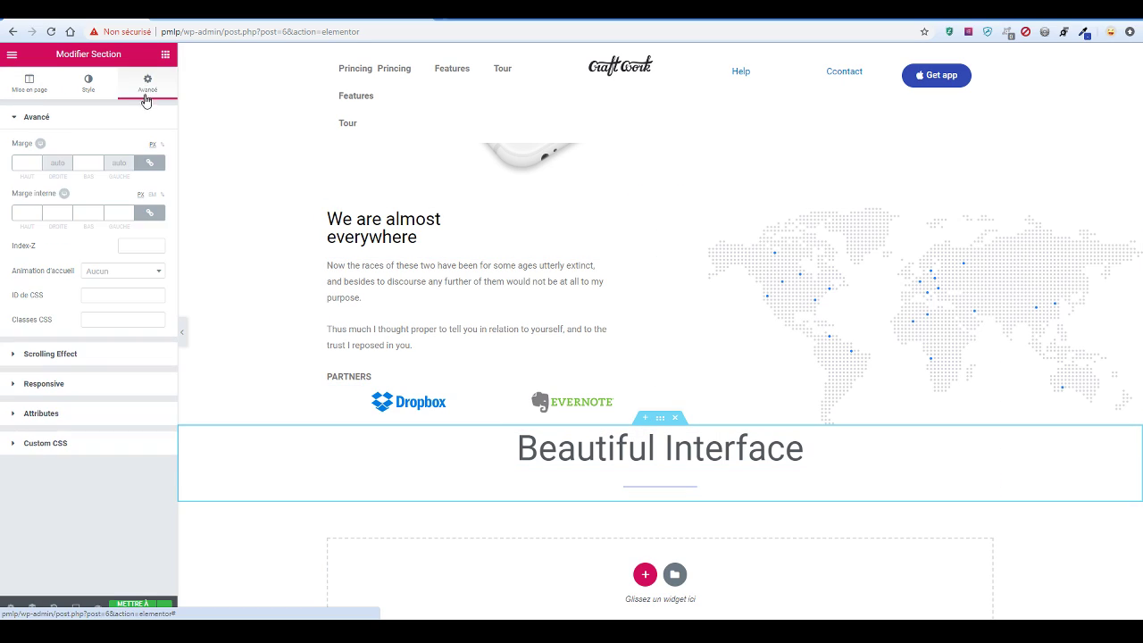
click(154, 165)
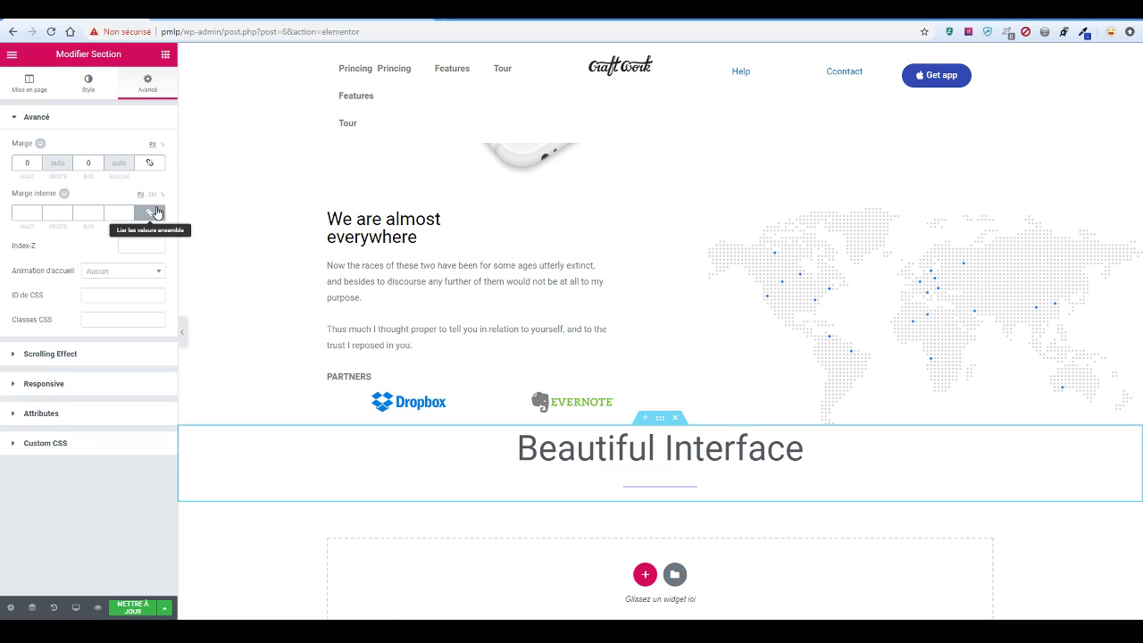
click(152, 213)
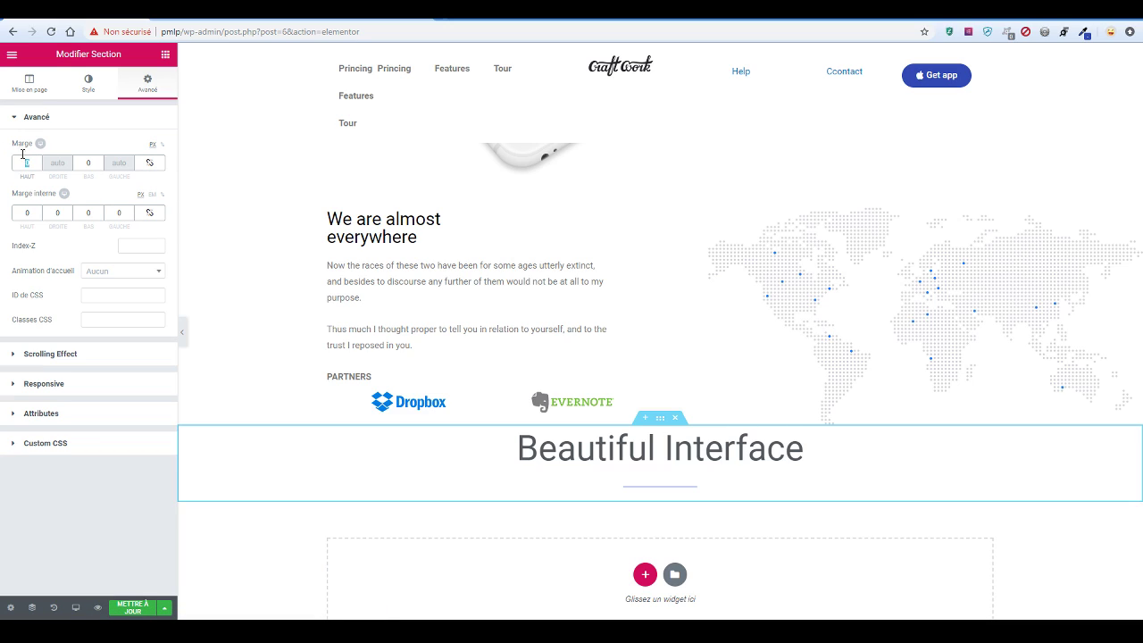
text(50)
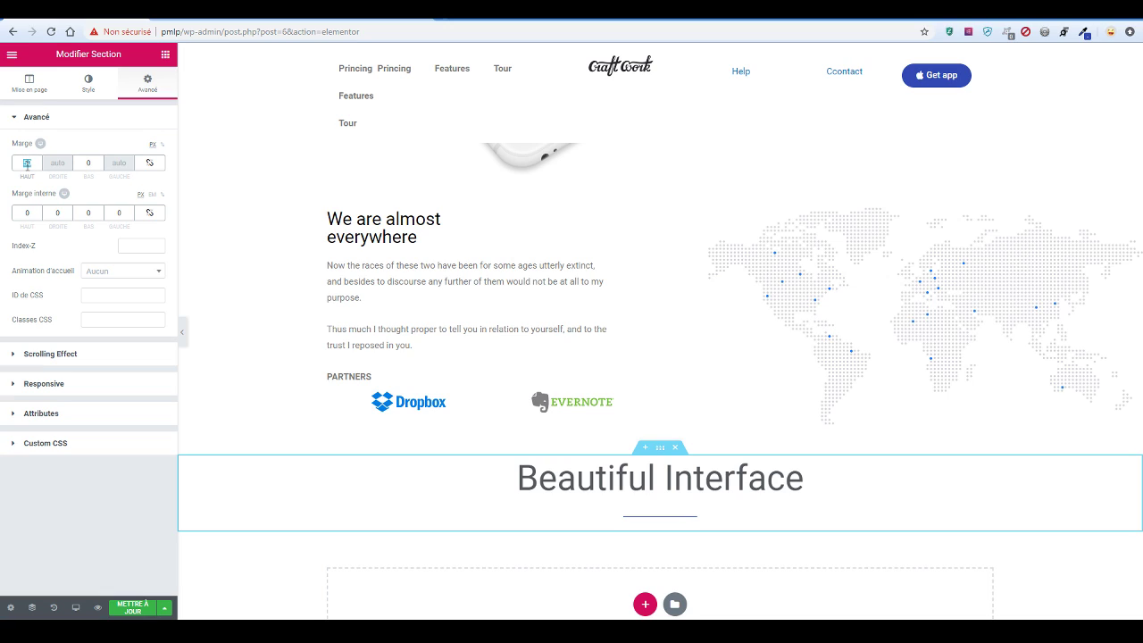
click(85, 163)
key(Up)
key(Up)
key(Up)
key(Up)
key(Up)
key(Up)
key(Up)
key(Up)
key(Up)
key(Up)
key(Up)
key(Up)
key(Up)
key(Up)
key(Up)
key(Up)
key(Up)
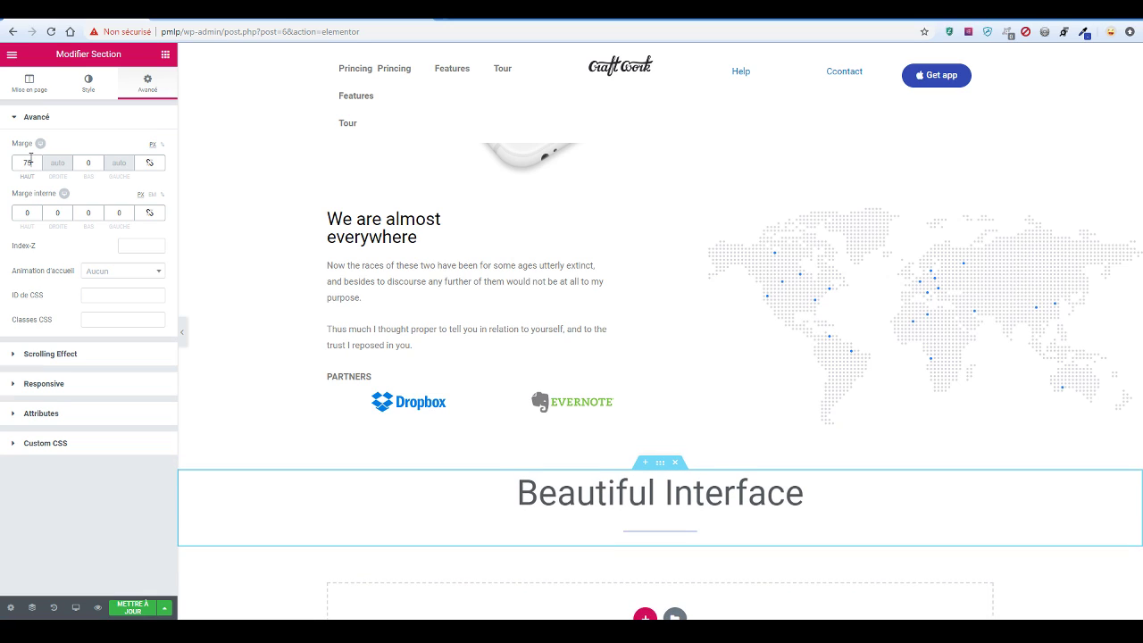
key(Up)
key(Up)
key(Up)
key(Up)
key(Up)
key(Up)
key(Up)
key(Up)
key(Up)
key(Up)
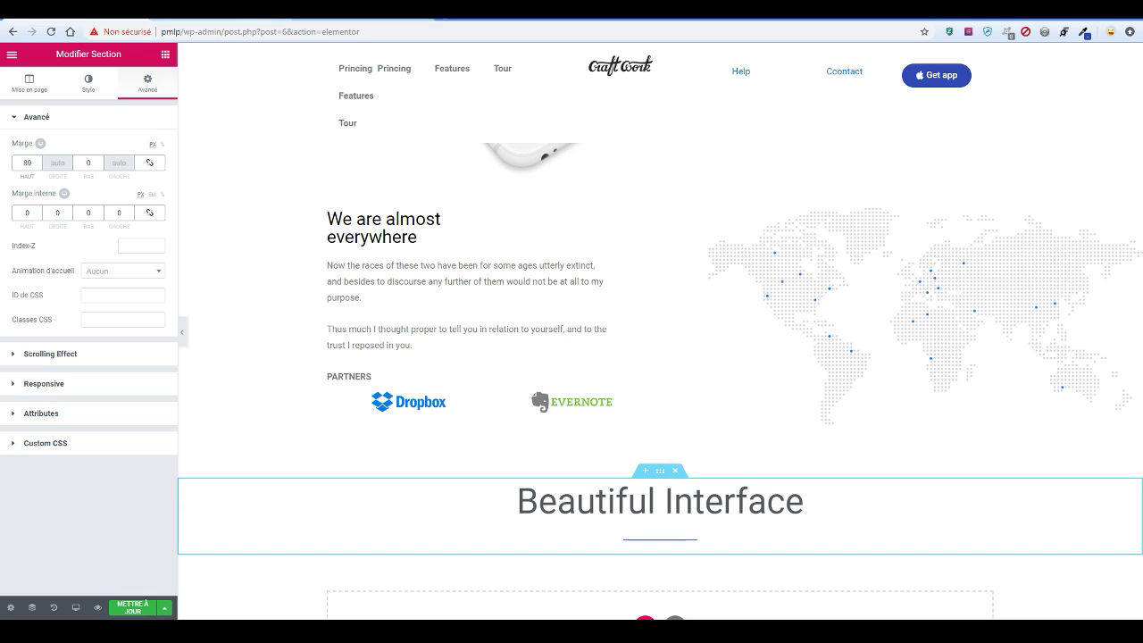
Copy the "LANDING SCREEN" text from below the divider on the original page and return to the Elementor page
click(241, 13)
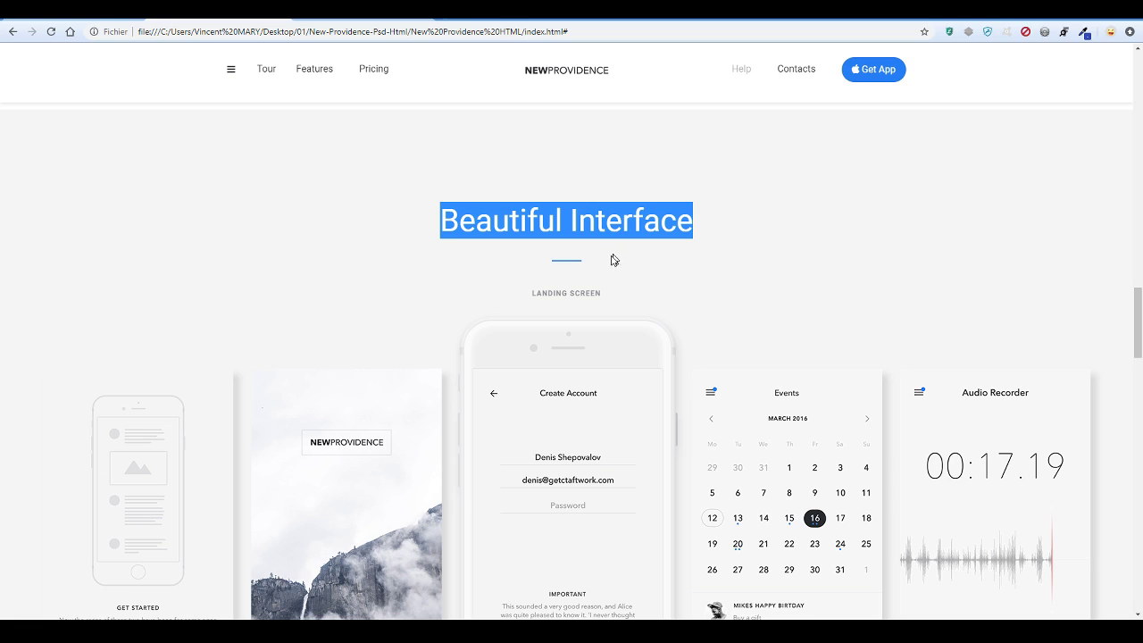
triple_click(583, 294)
right_click(581, 294)
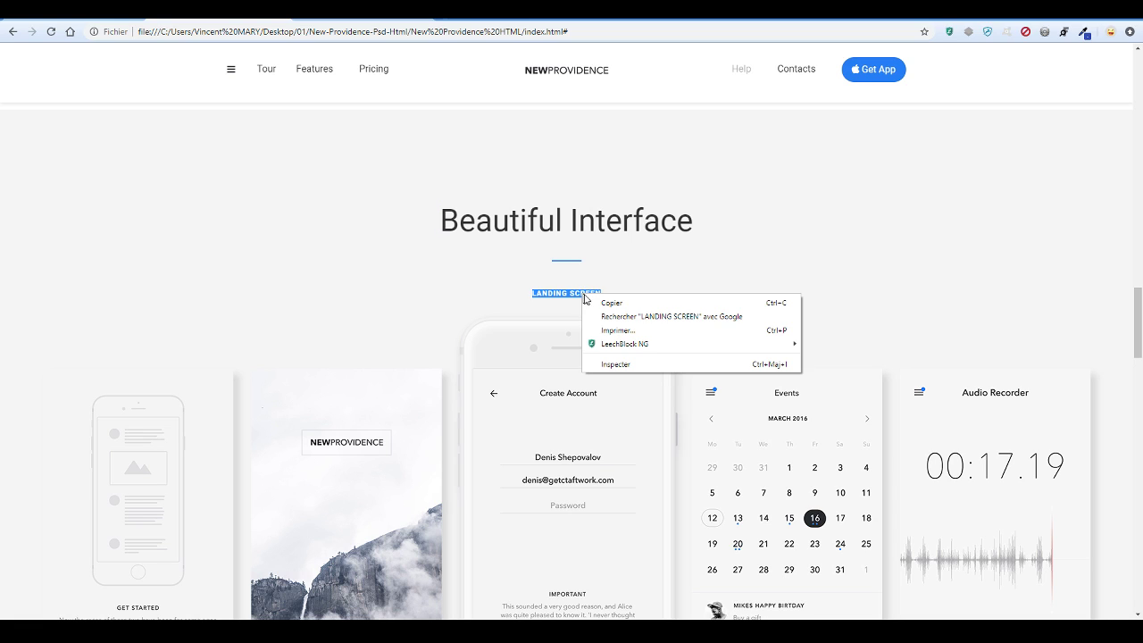
click(603, 303)
click(106, 13)
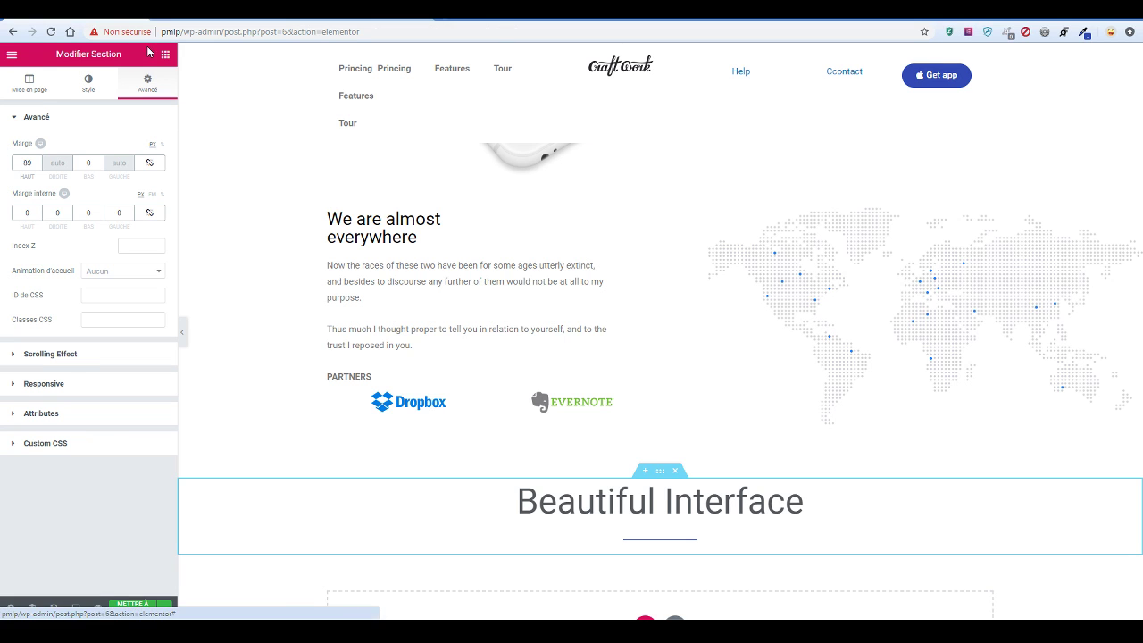
Add a text editor widget below the divider and replace its placeholder text with "LANDING SCREEN", removing the extra blank line
click(165, 55)
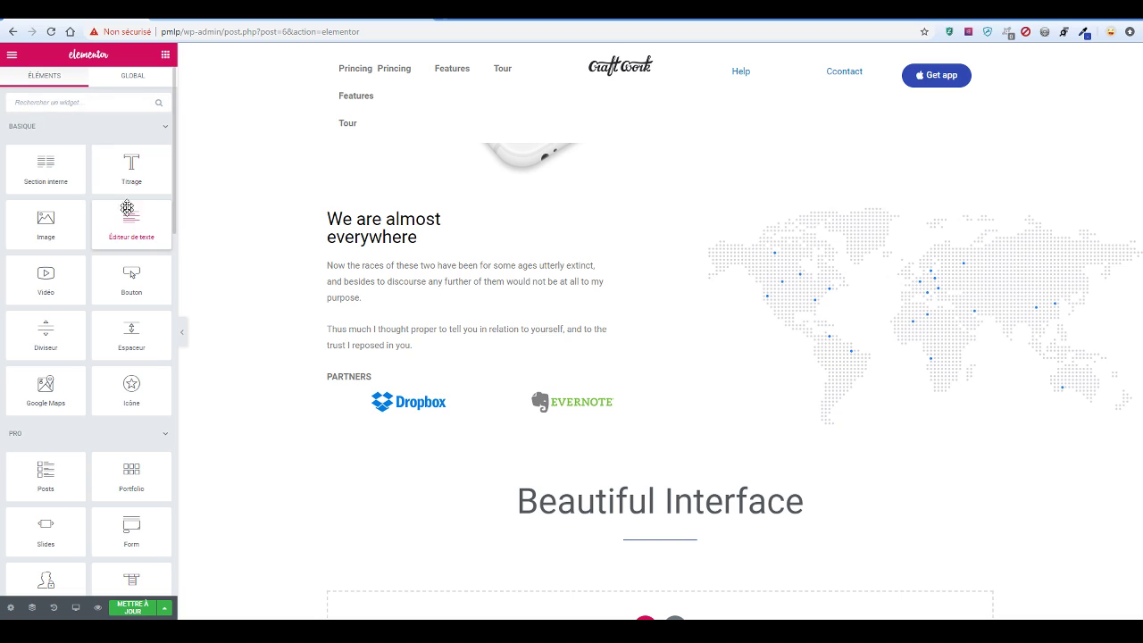
drag(152, 234, 735, 551)
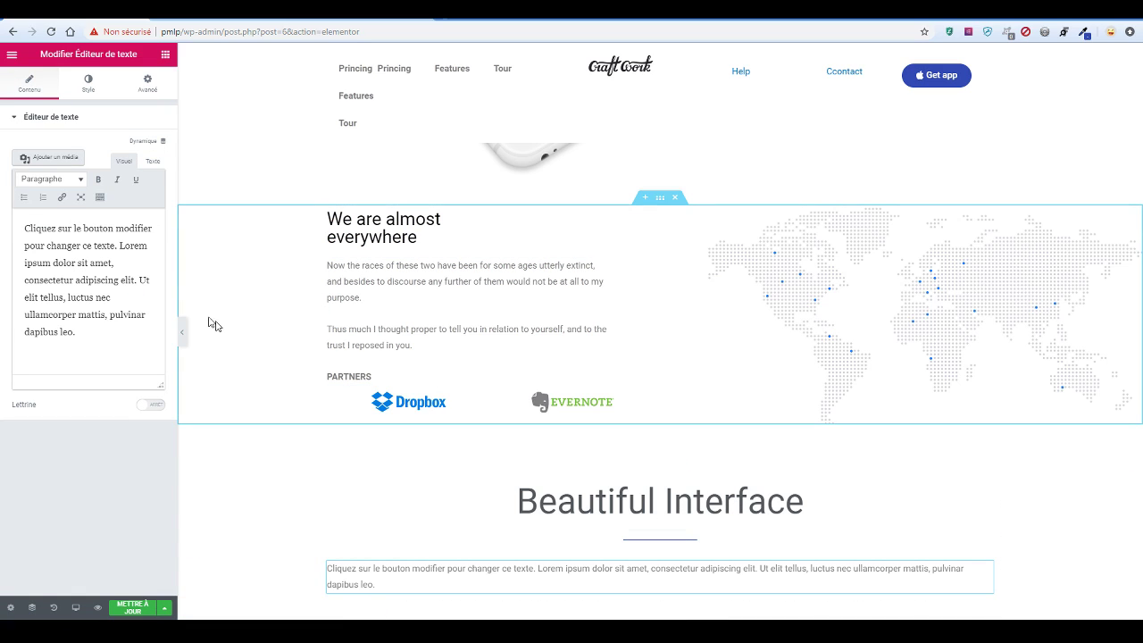
key(ctrl+a)
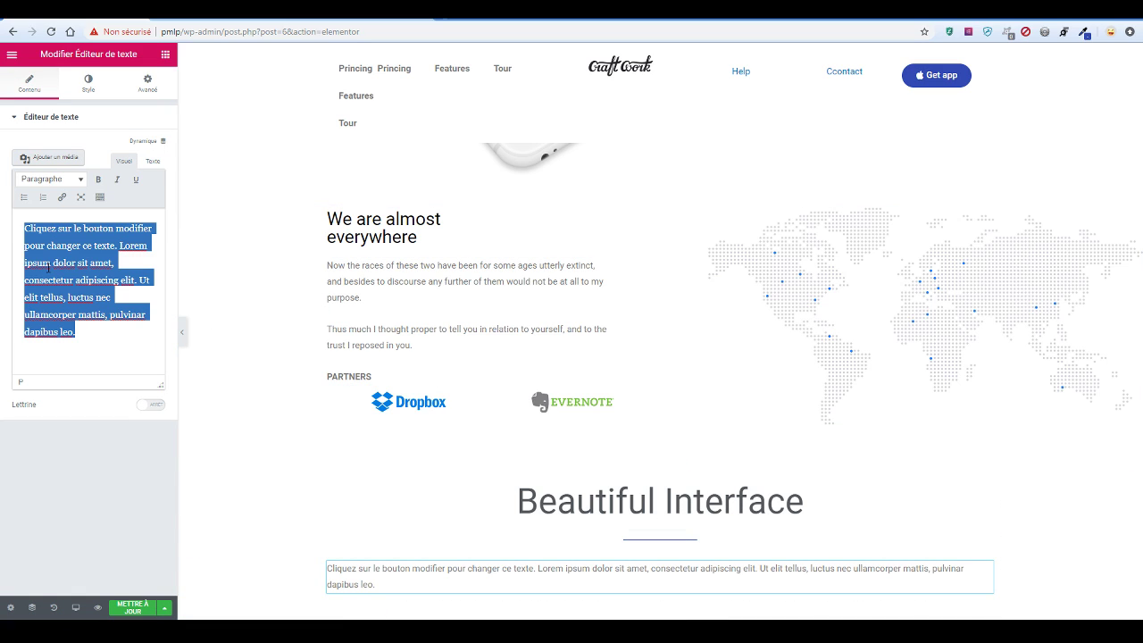
key(ctrl+v)
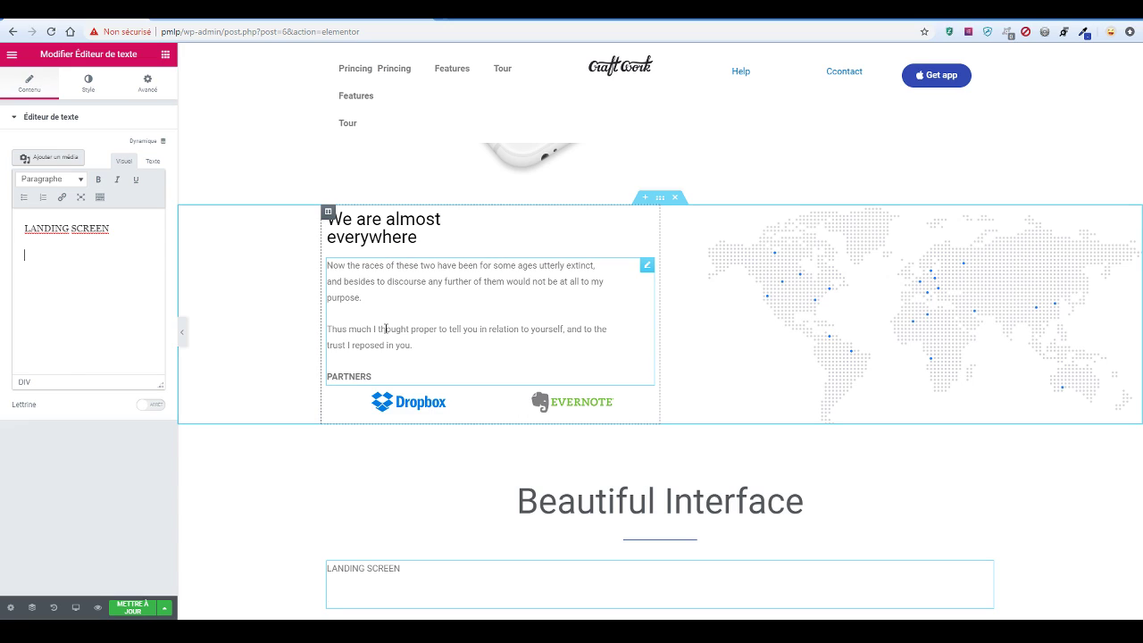
key(BackSpace)
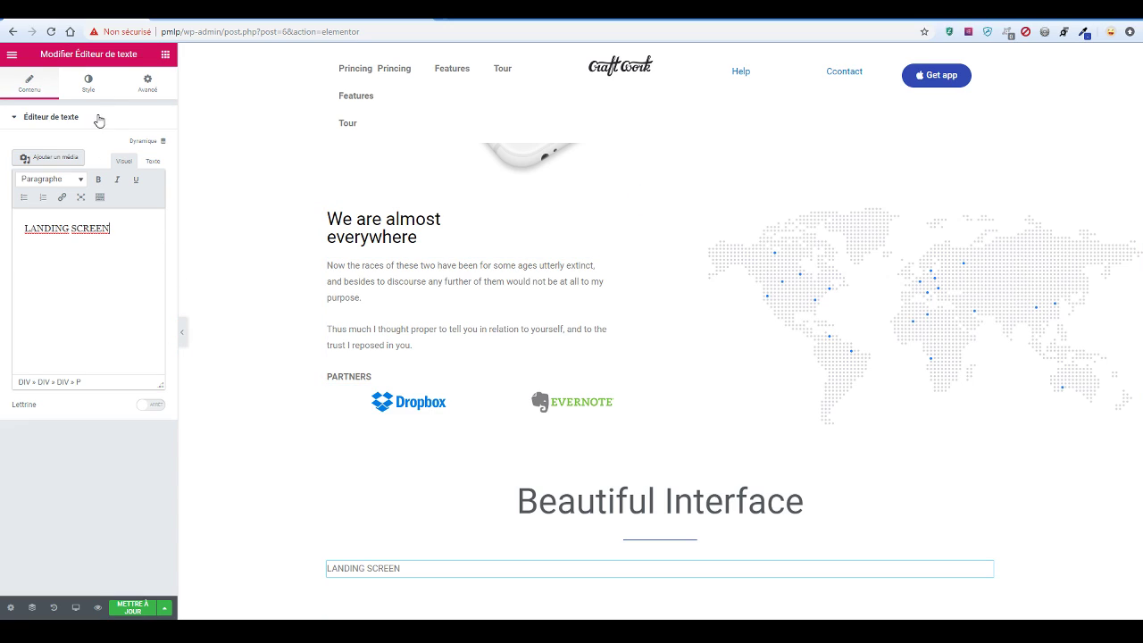
Center the "LANDING SCREEN" text below the divider and compare the section with the original page
click(88, 87)
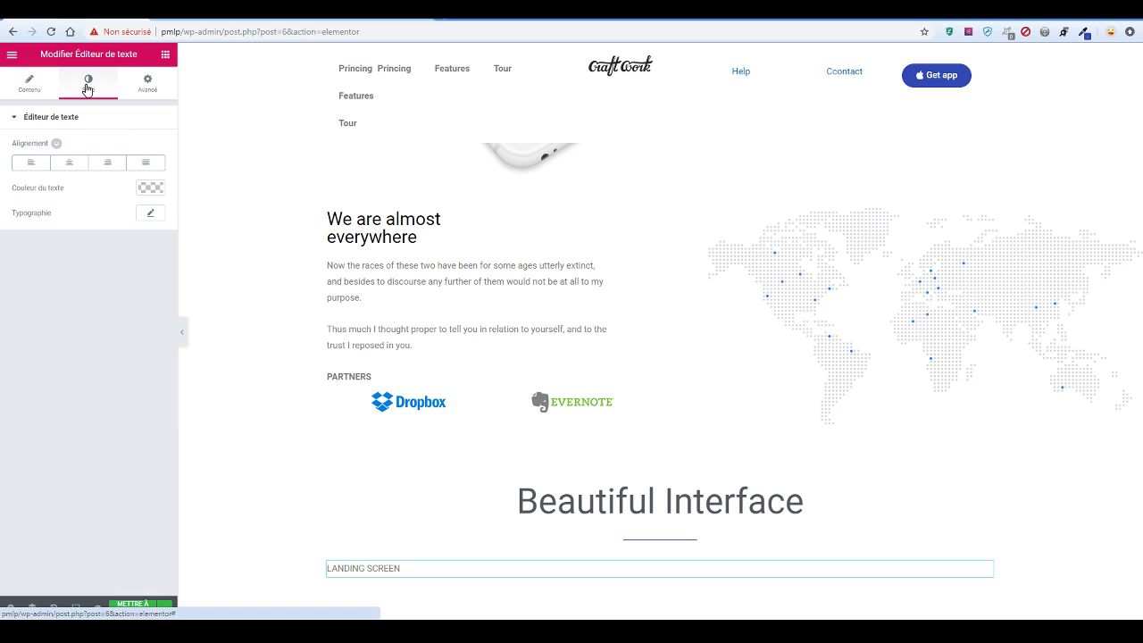
click(70, 163)
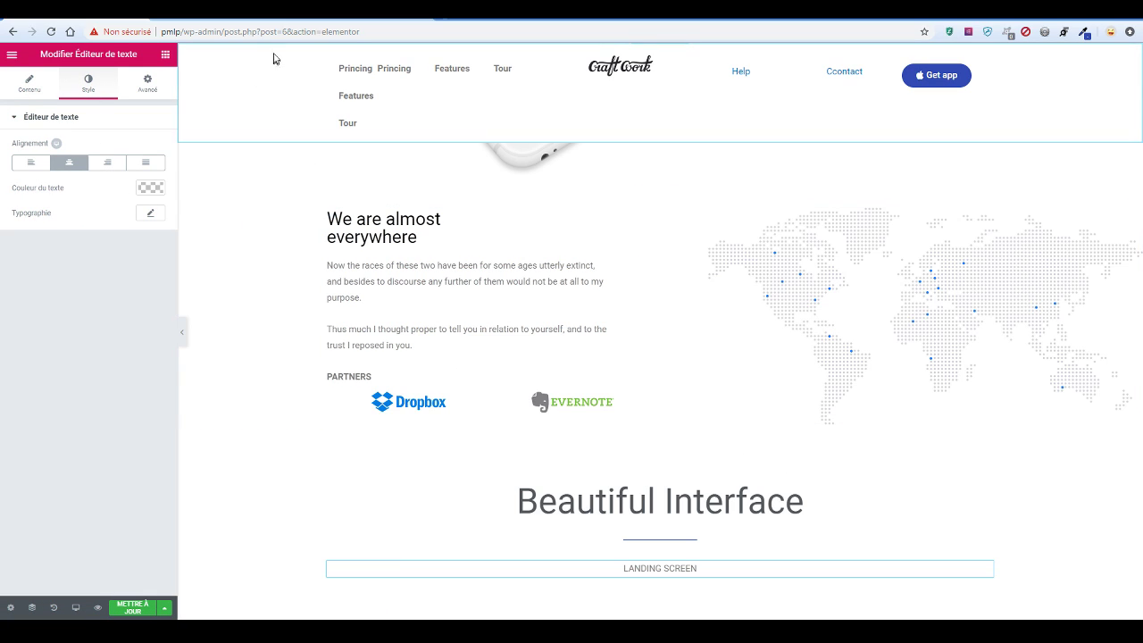
click(258, 17)
scroll(779, 339, down, 3)
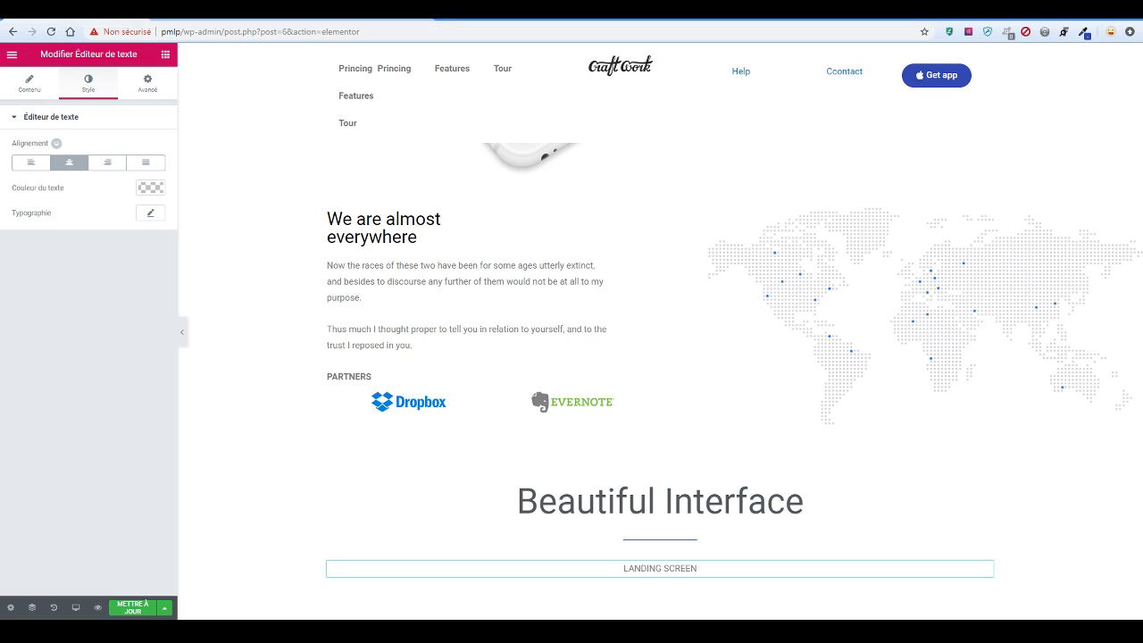
click(67, 11)
scroll(926, 480, down, 2)
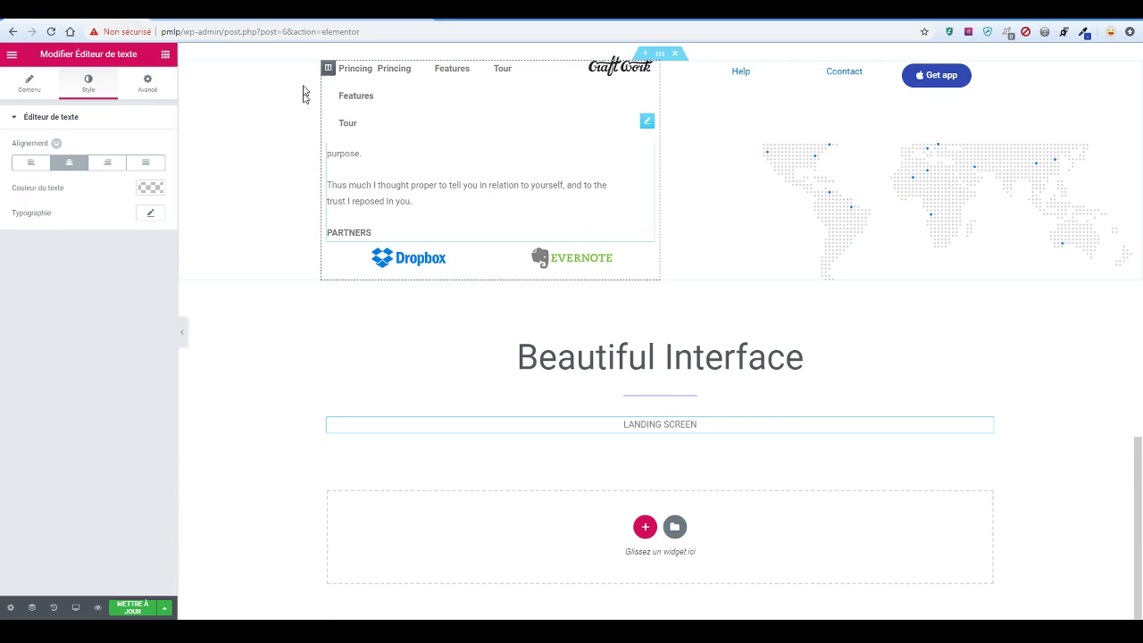
Add a two-column inner section to the "Beautiful Interface" section and place it below the "LANDING SCREEN" text
click(164, 55)
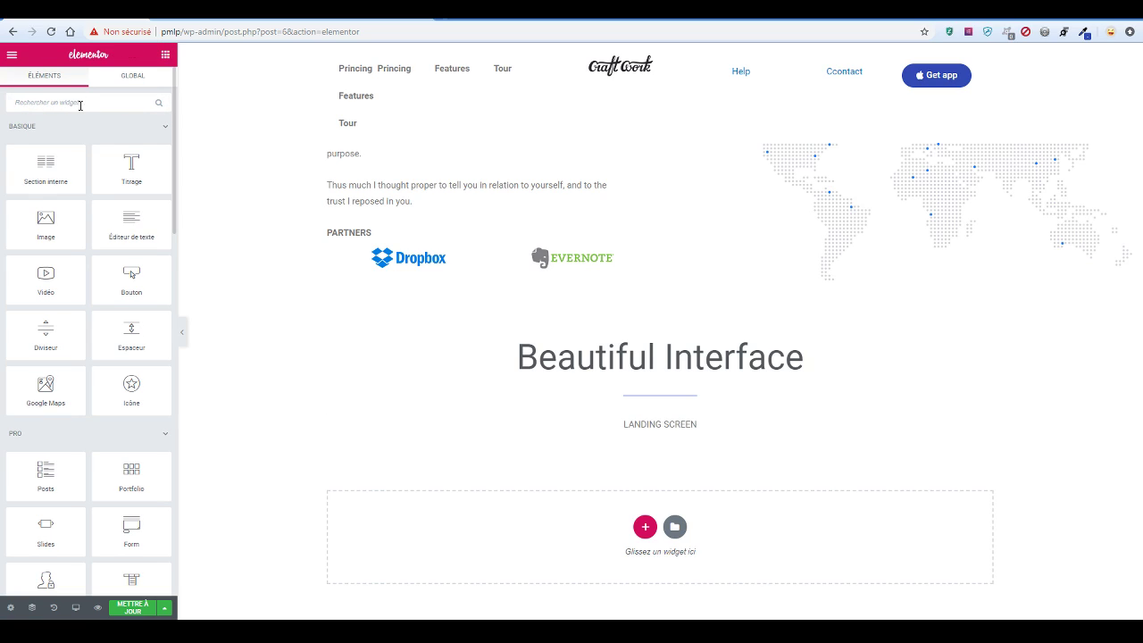
text(imi)
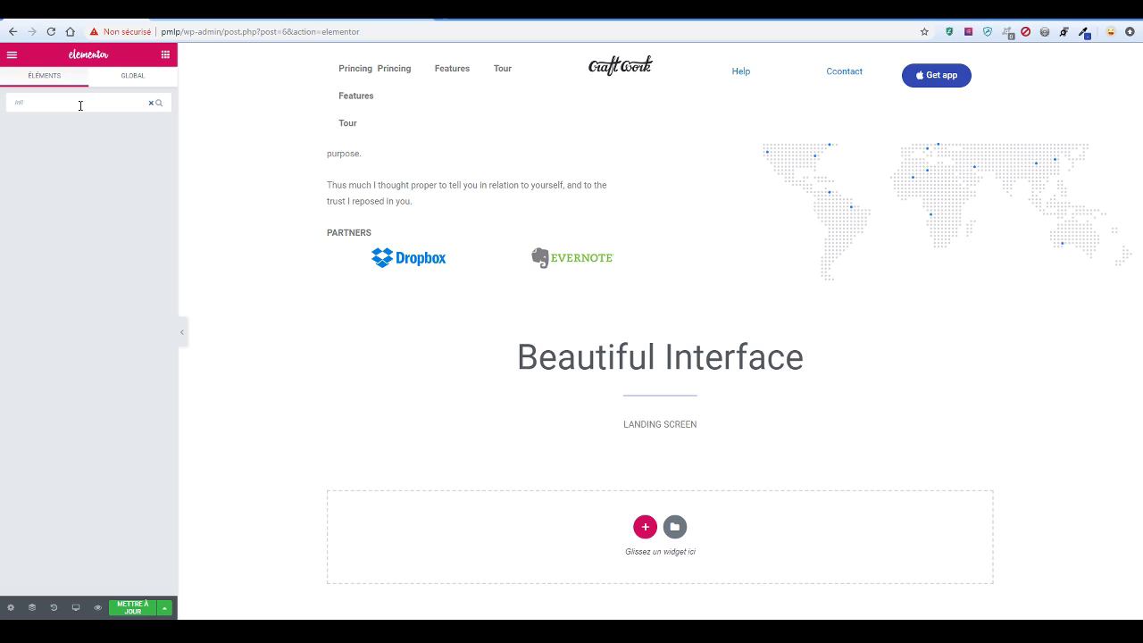
key(BackSpace)
key(BackSpace)
key(BackSpace)
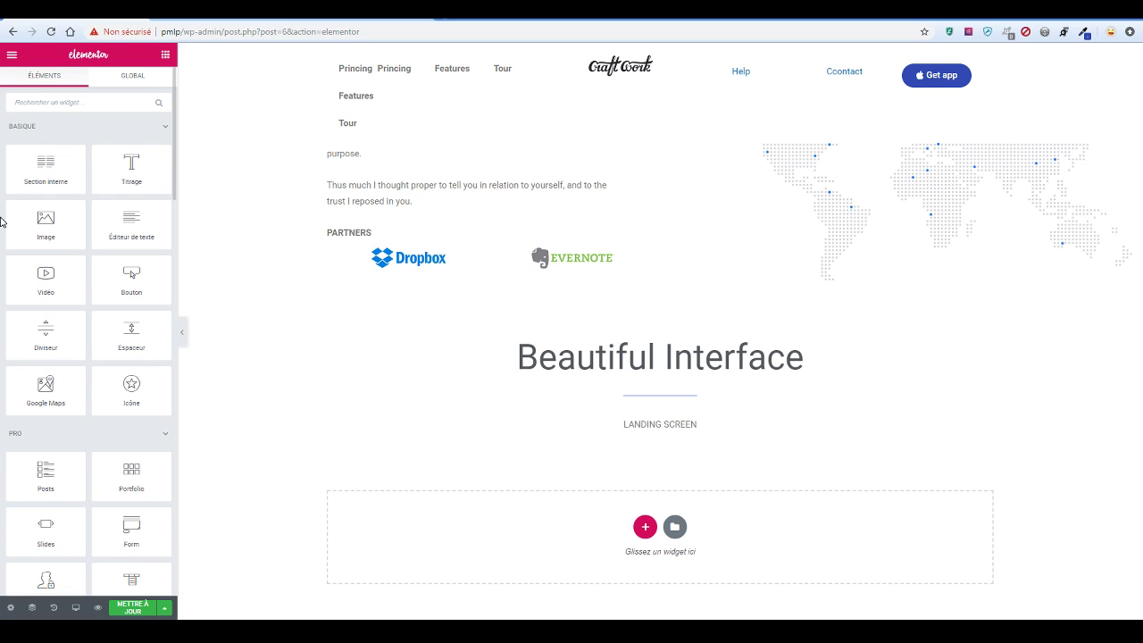
drag(39, 182, 648, 415)
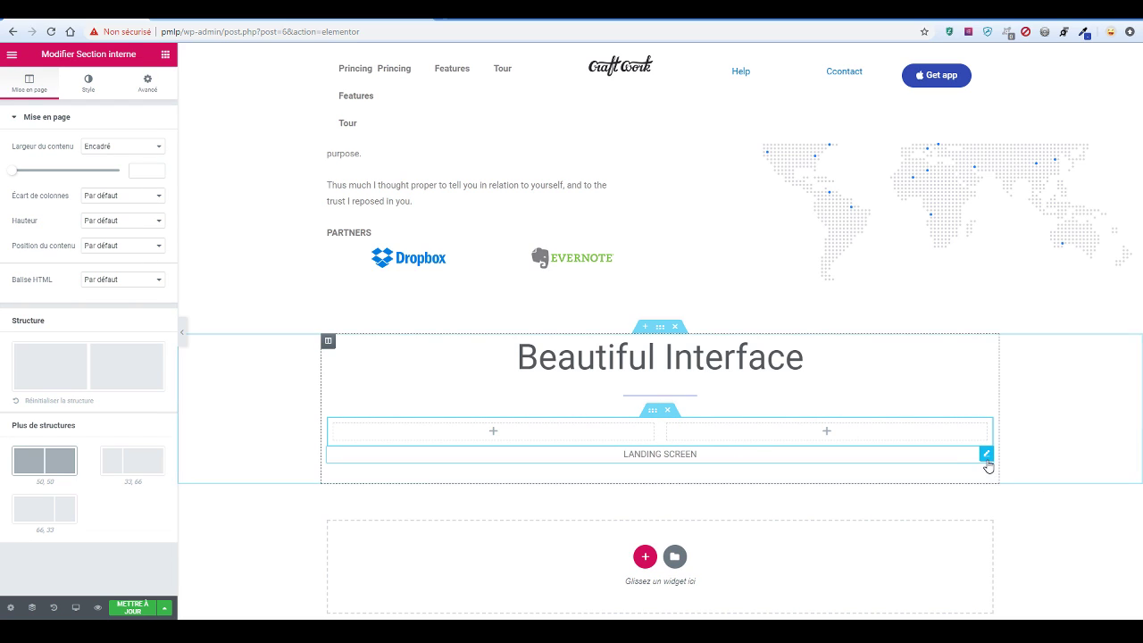
drag(988, 467, 630, 418)
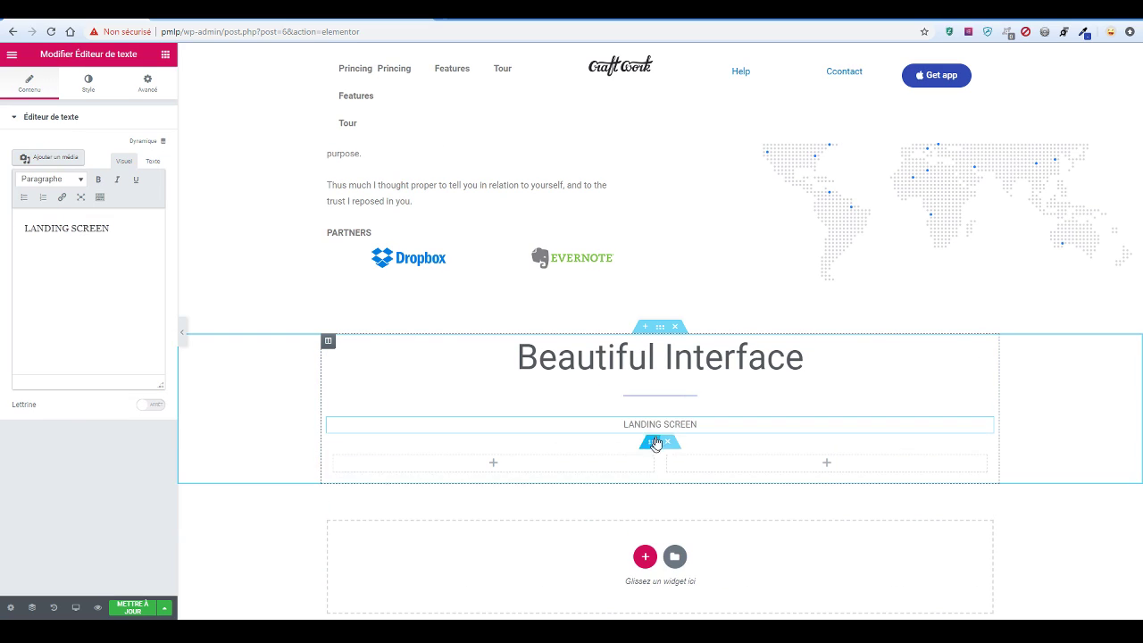
Duplicate the inner section's first column three times to make five columns
right_click(331, 459)
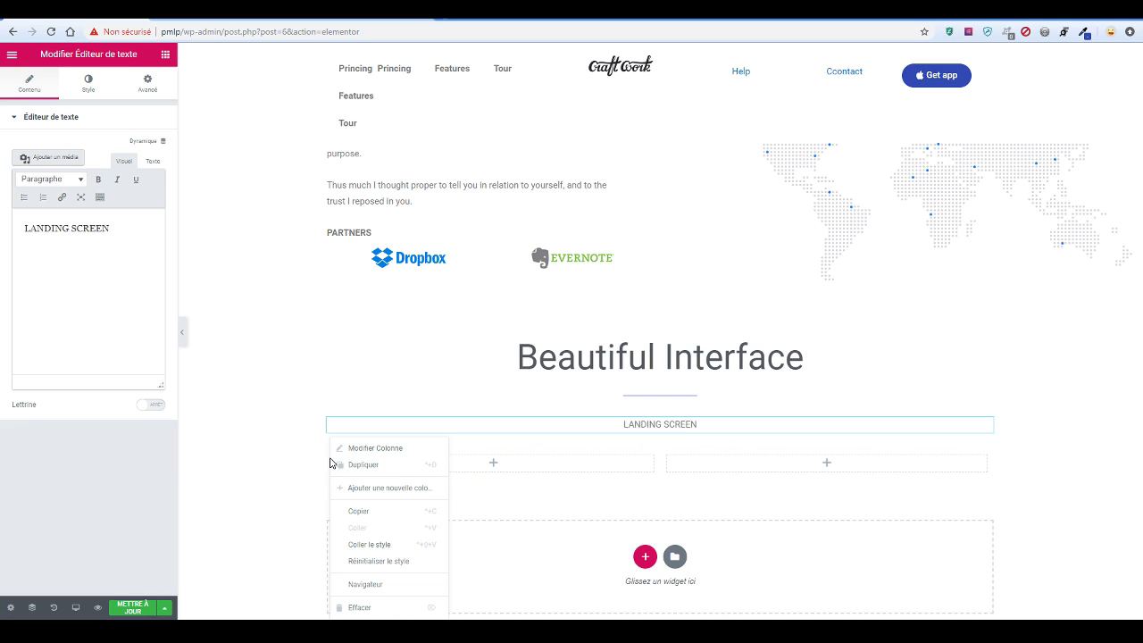
click(346, 453)
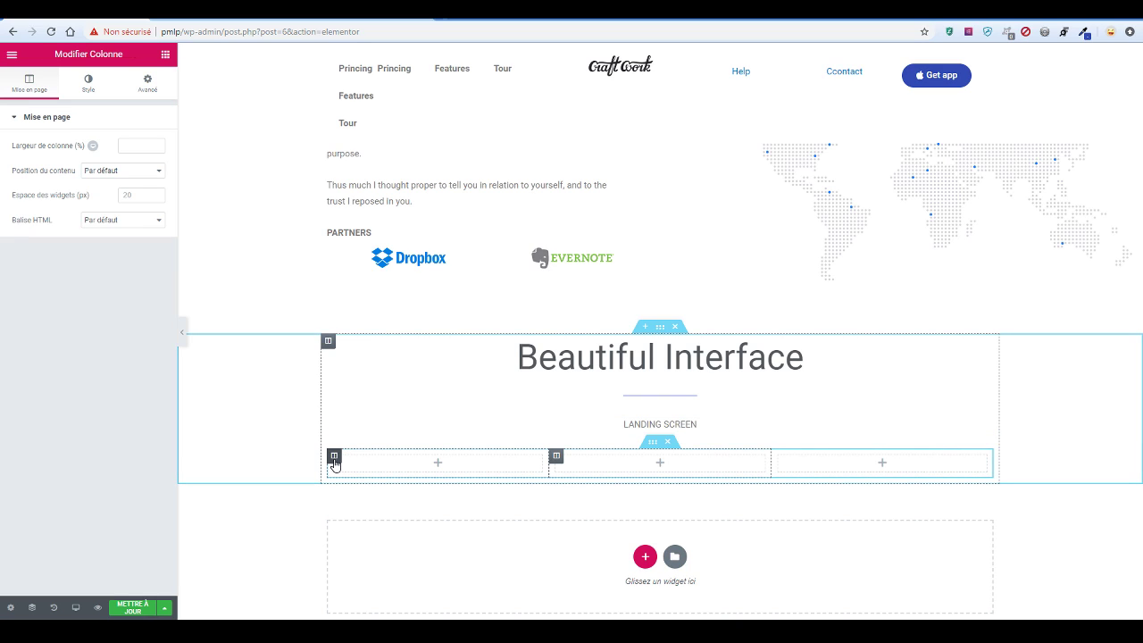
right_click(345, 466)
click(358, 473)
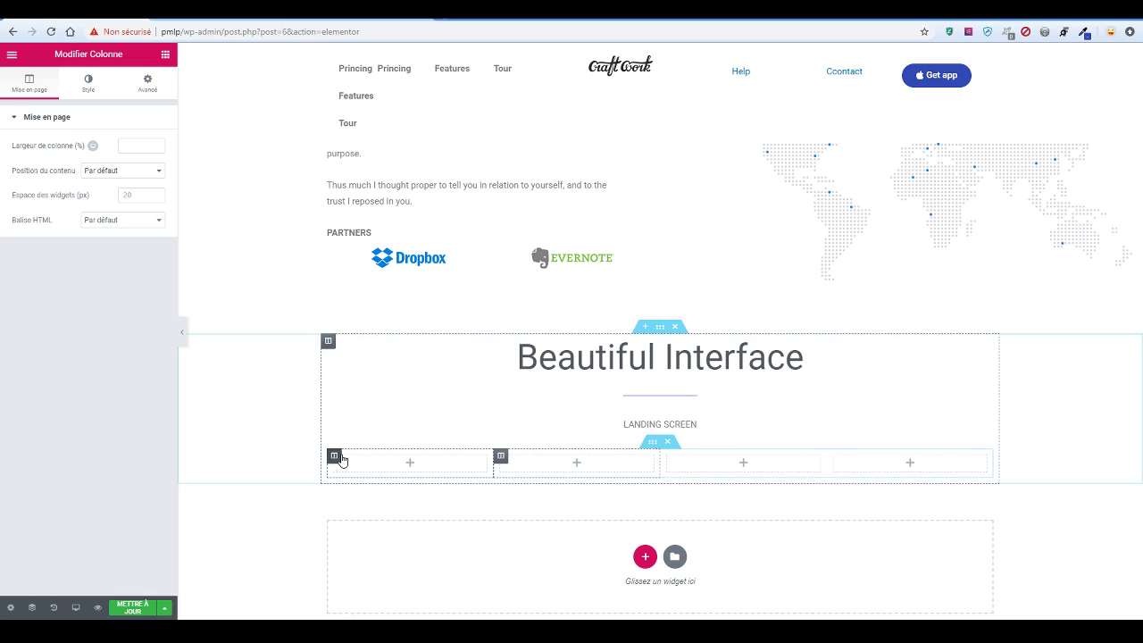
right_click(337, 463)
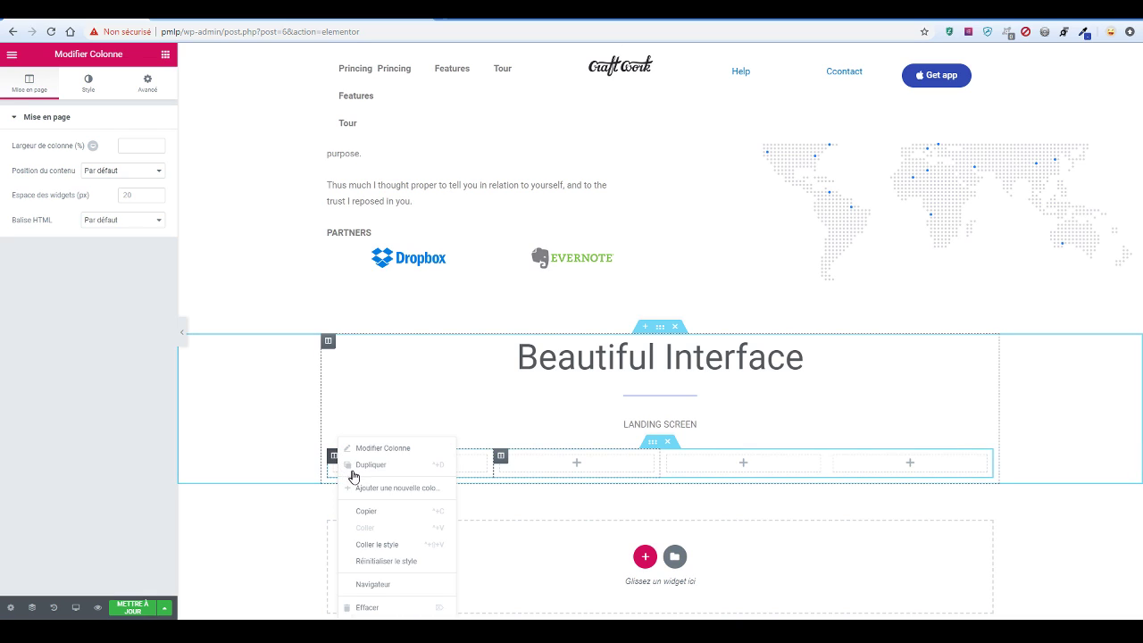
click(355, 465)
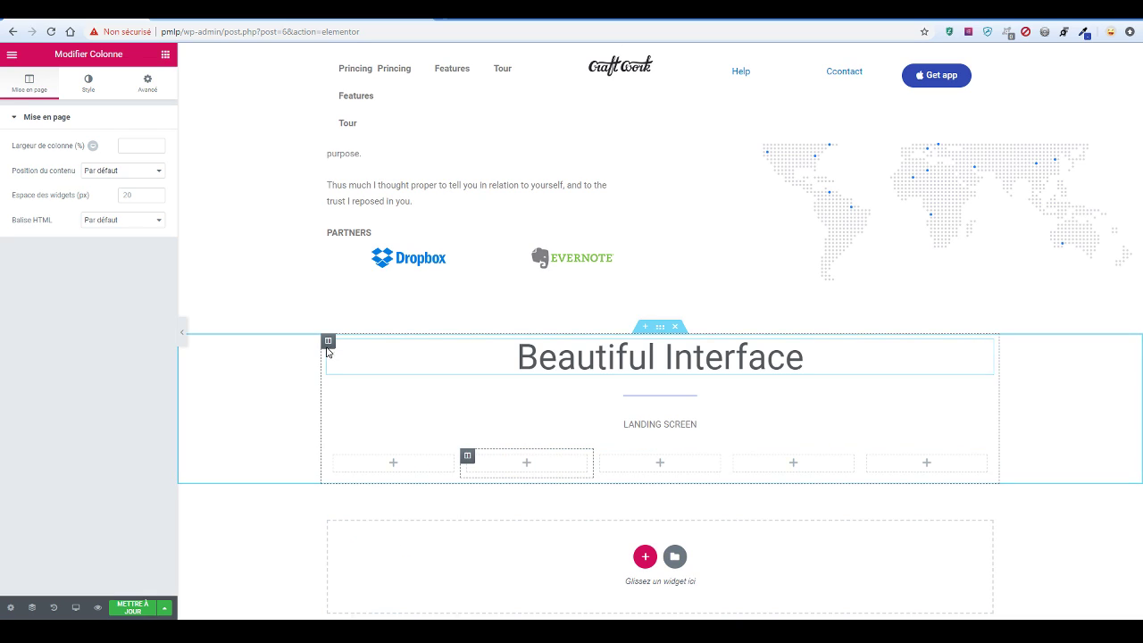
Examine the row of interface screens on the original New Providence page and inspect the HTML and styles of its section
click(660, 327)
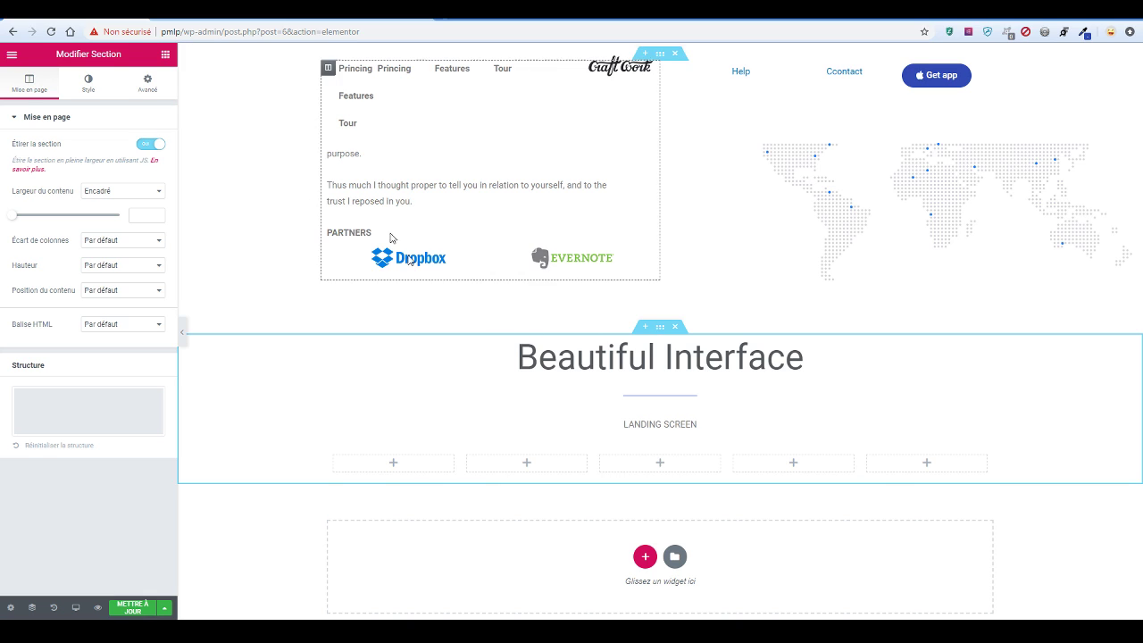
click(234, 16)
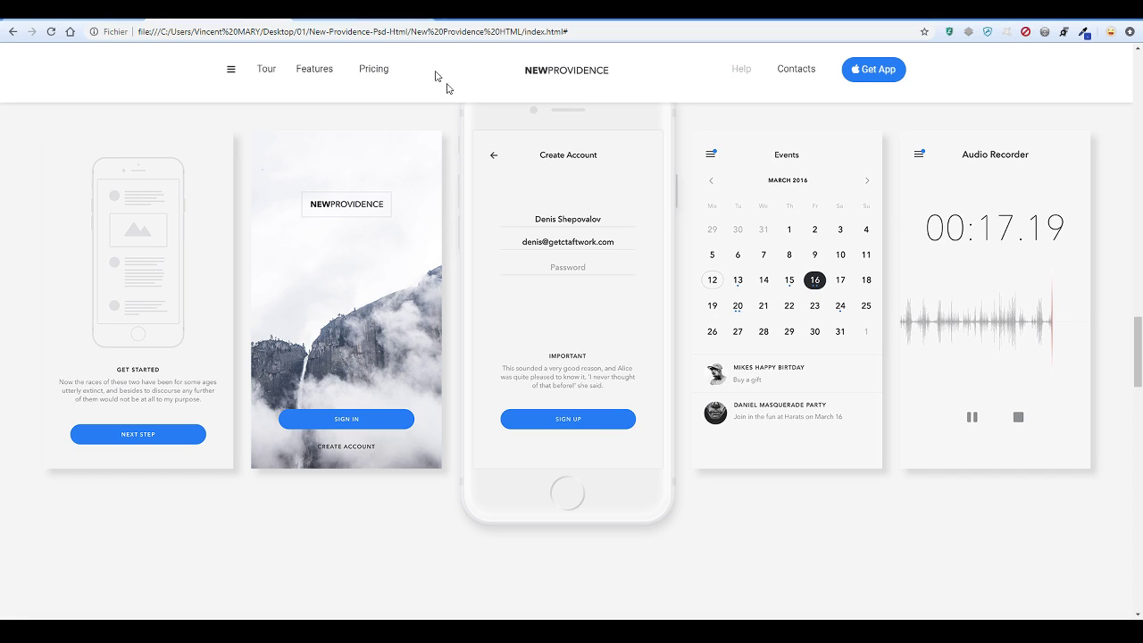
scroll(655, 339, up, 2)
scroll(653, 333, down, 1)
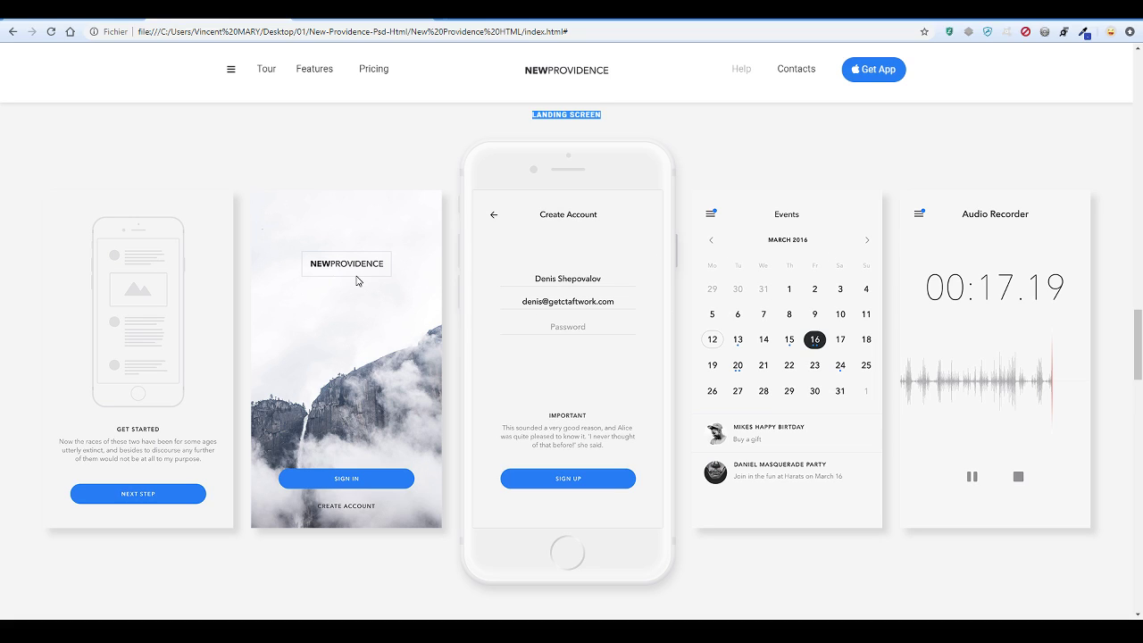
right_click(261, 162)
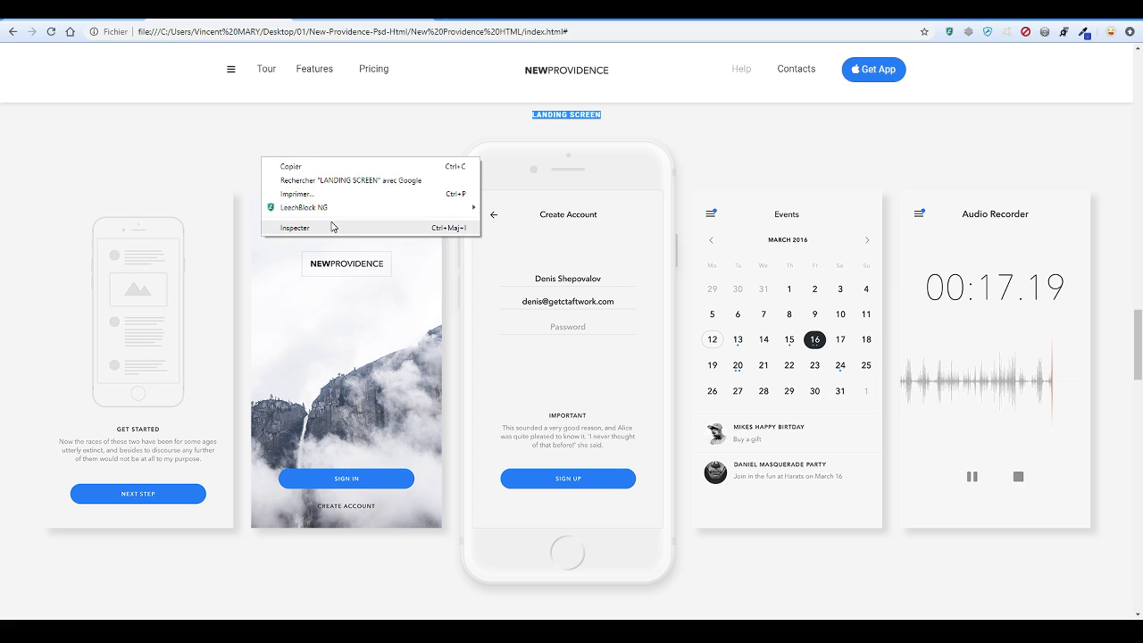
click(331, 224)
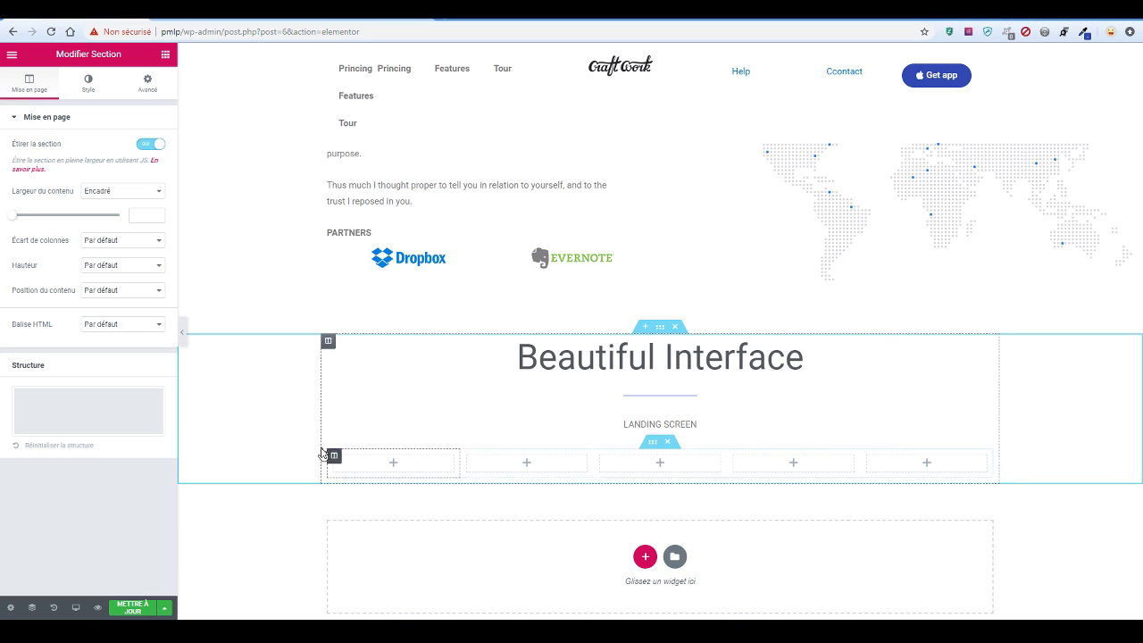
Add an image widget to the first inner column and close the developer tools on the original page
click(165, 53)
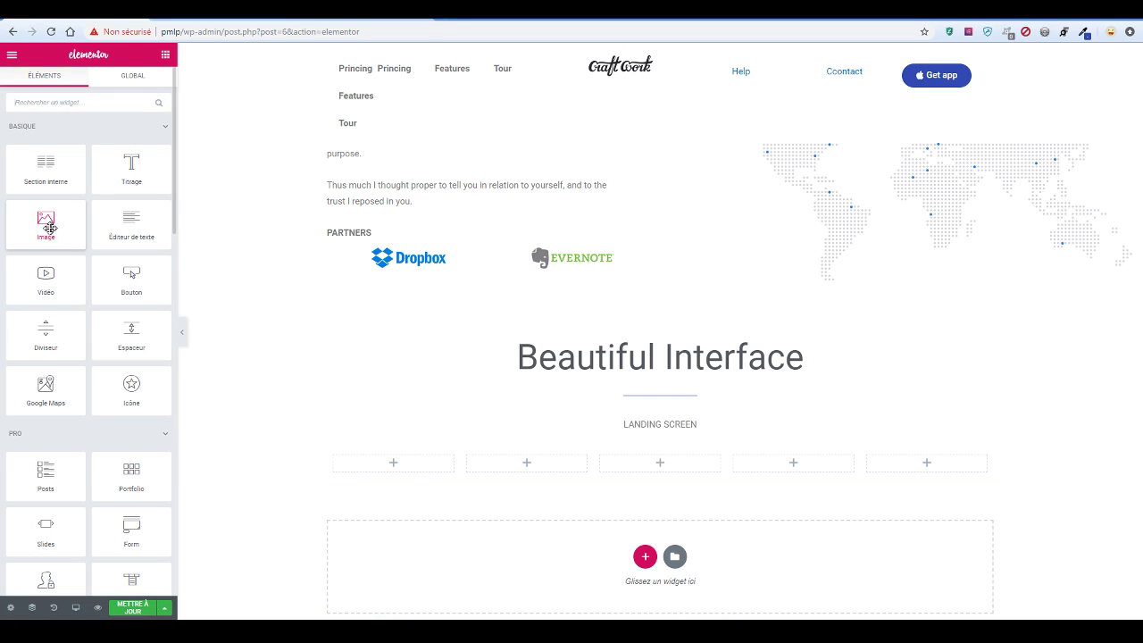
drag(46, 223, 403, 461)
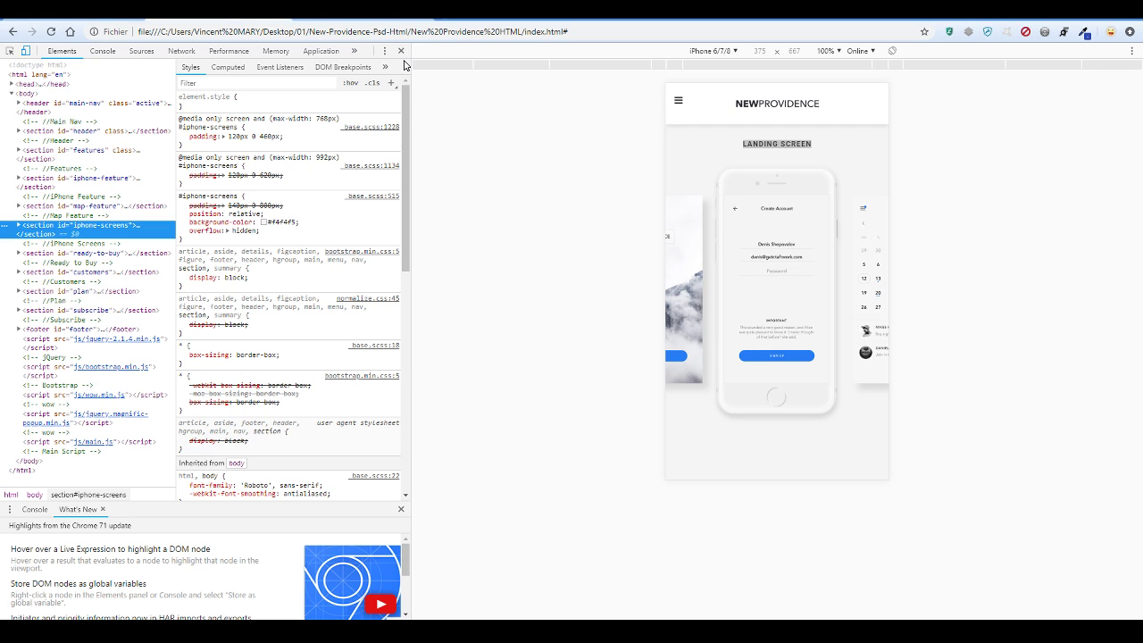
click(401, 51)
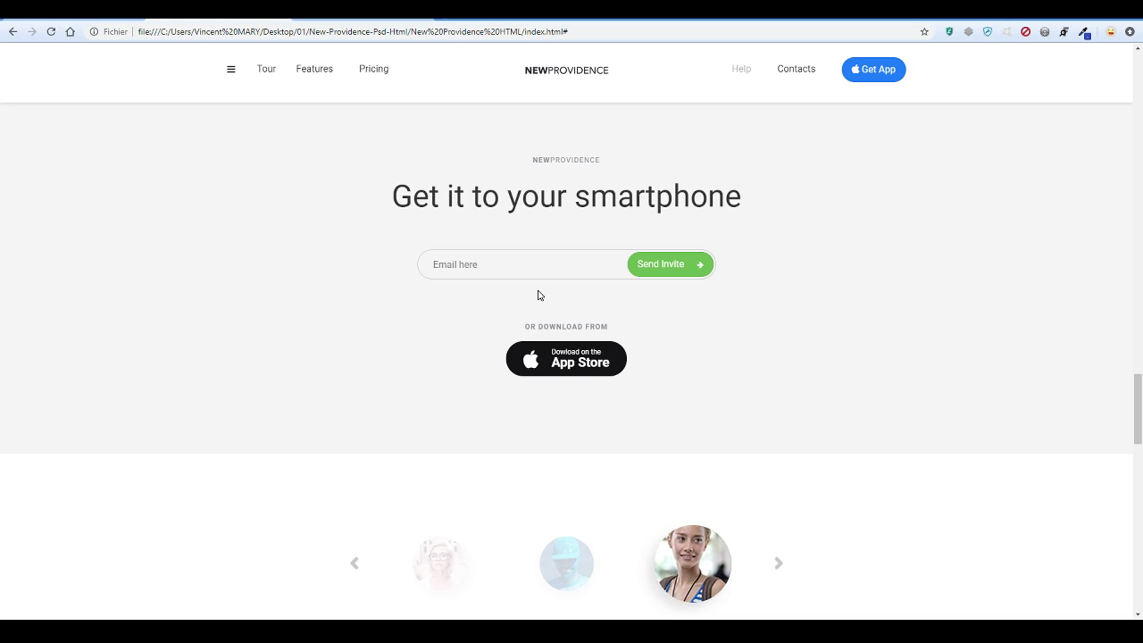
scroll(539, 292, up, 4)
scroll(541, 291, up, 2)
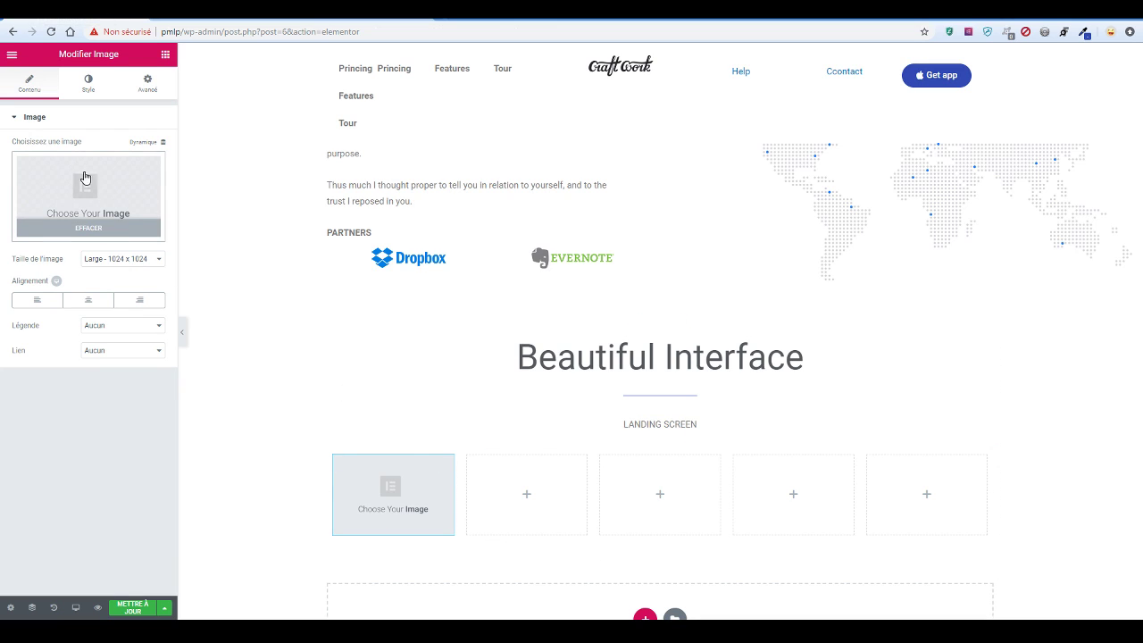
Upload img-1 from the images/interface folder and insert it into the first column's image widget
click(82, 183)
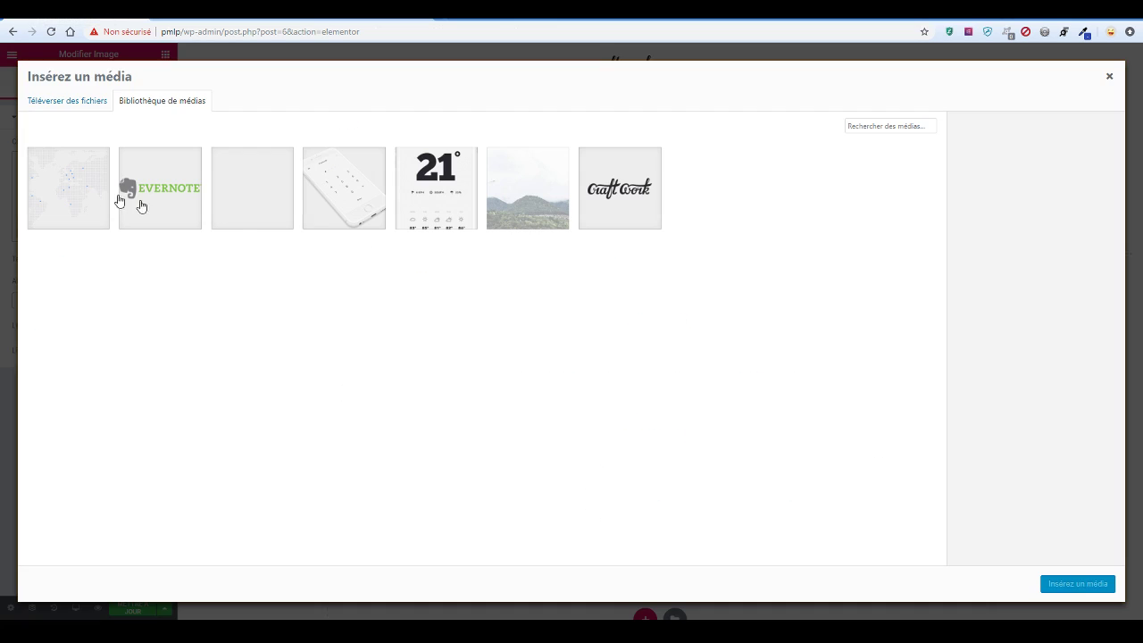
click(102, 104)
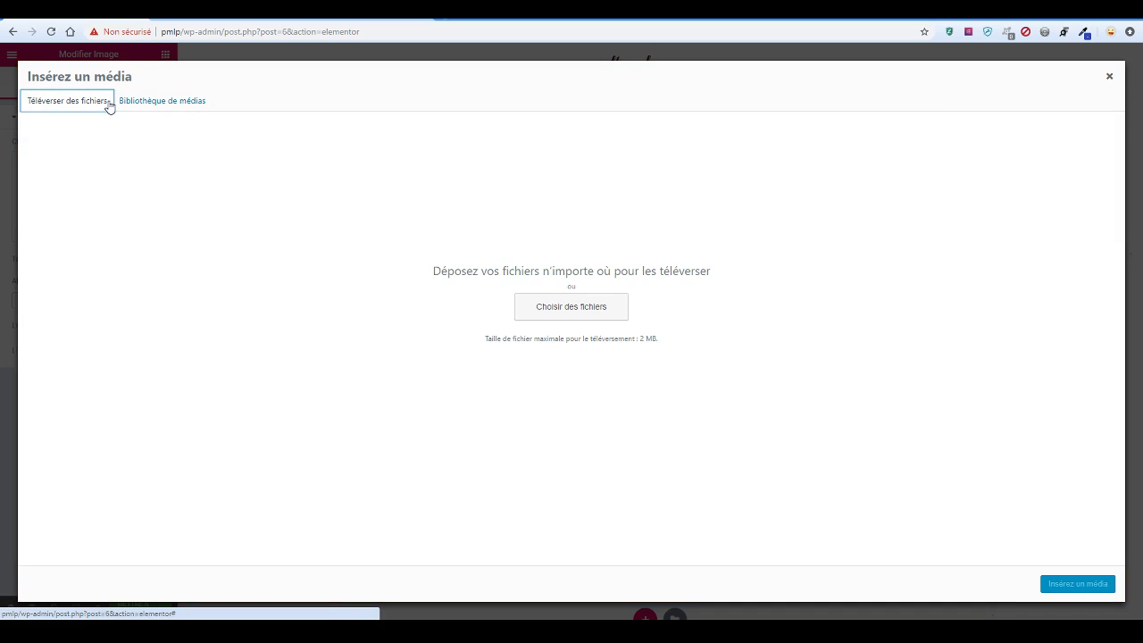
click(553, 305)
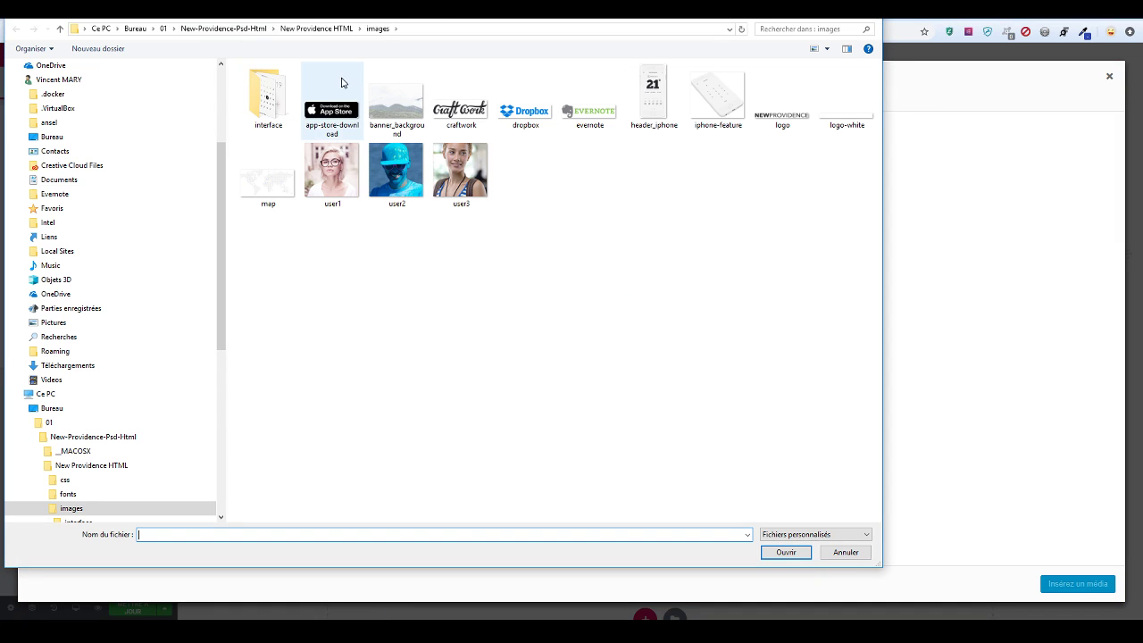
double_click(270, 95)
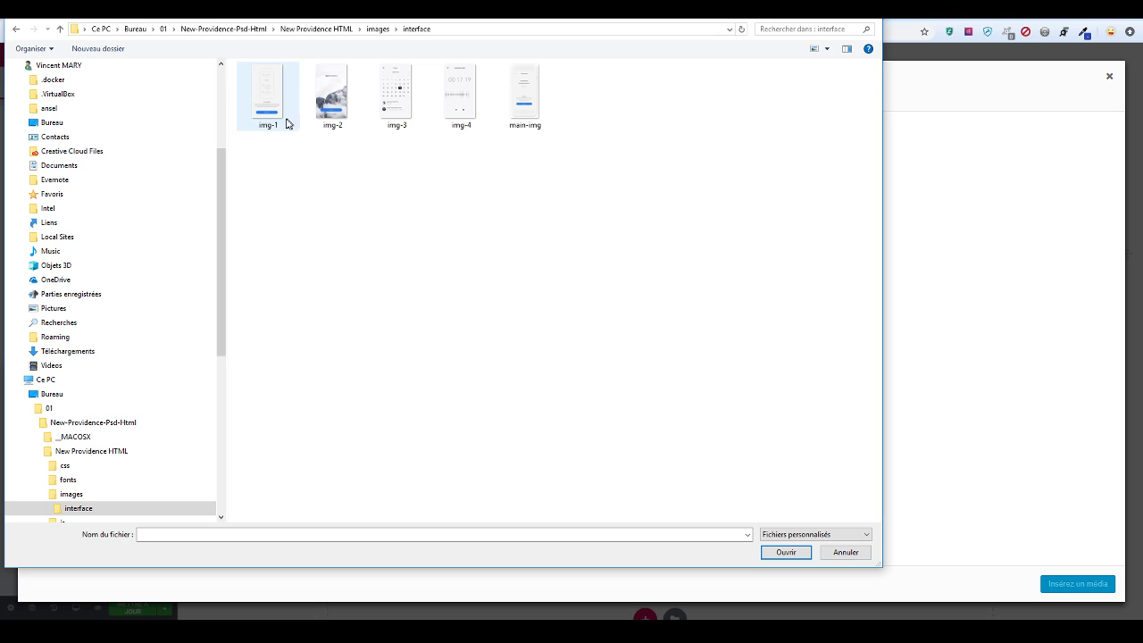
click(286, 124)
click(786, 554)
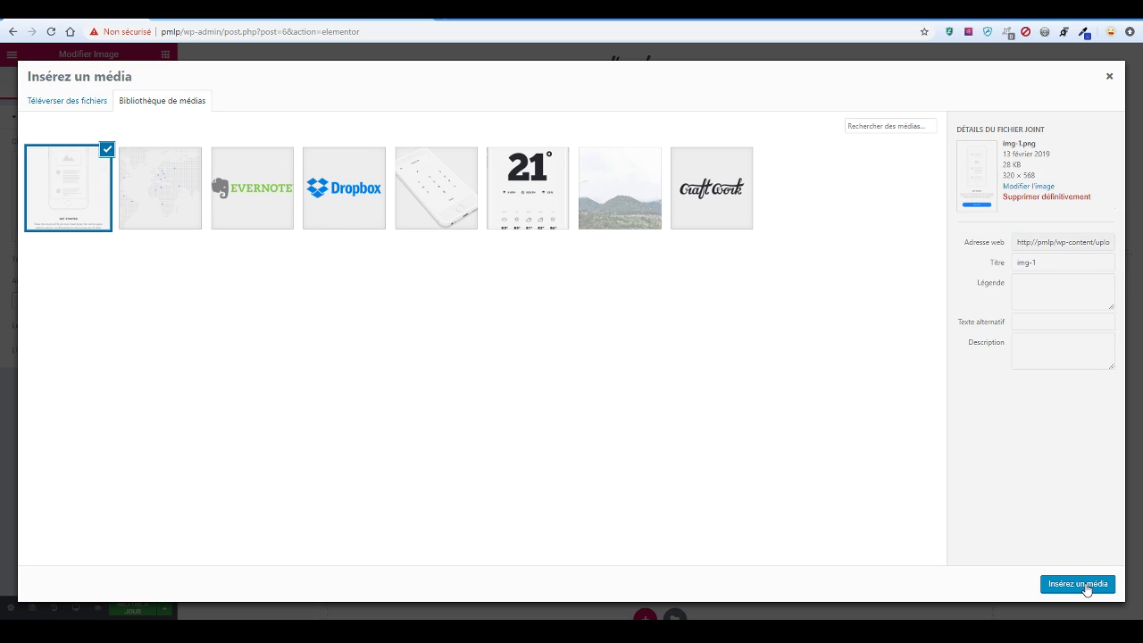
click(1086, 585)
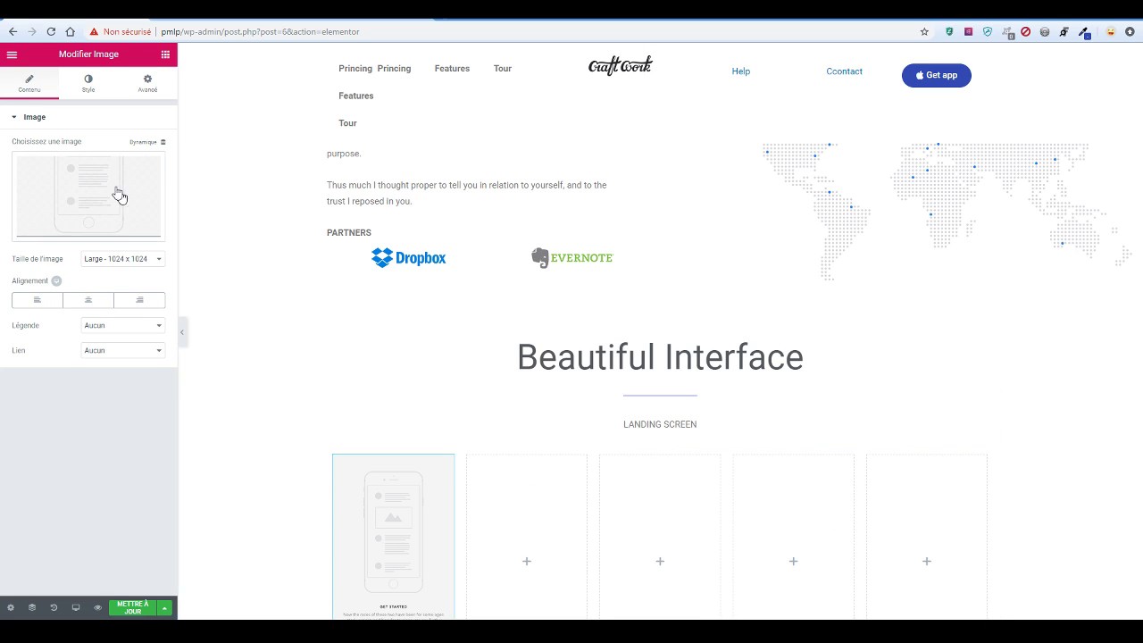
Add an image widget to the second inner column, then upload img-2 from the images/interface folder and insert it
click(165, 53)
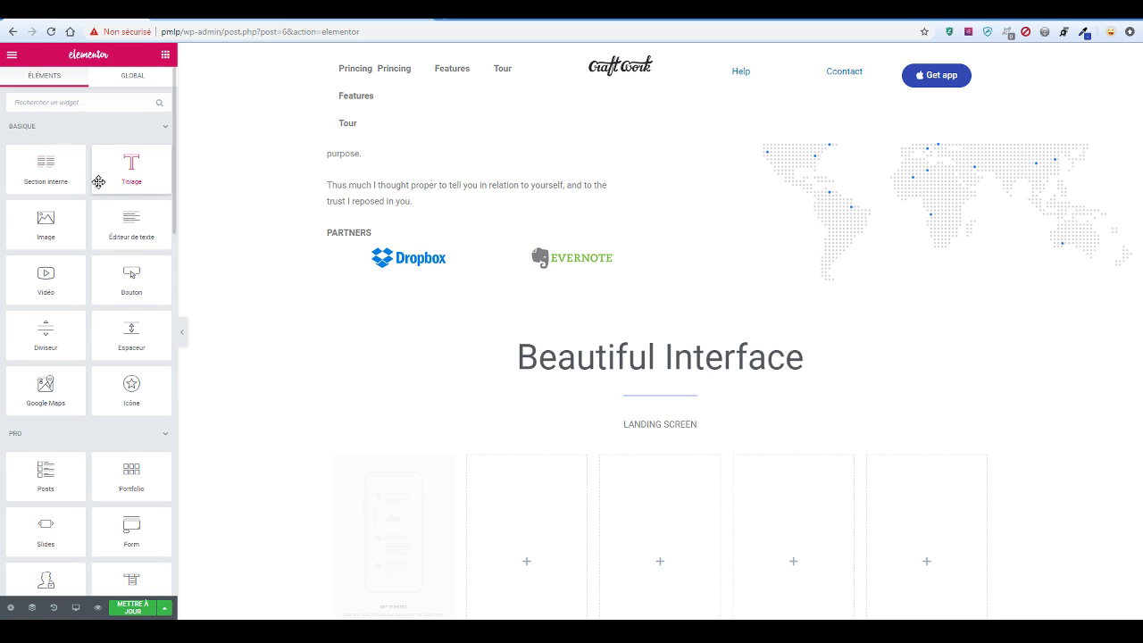
drag(56, 227, 518, 523)
click(96, 189)
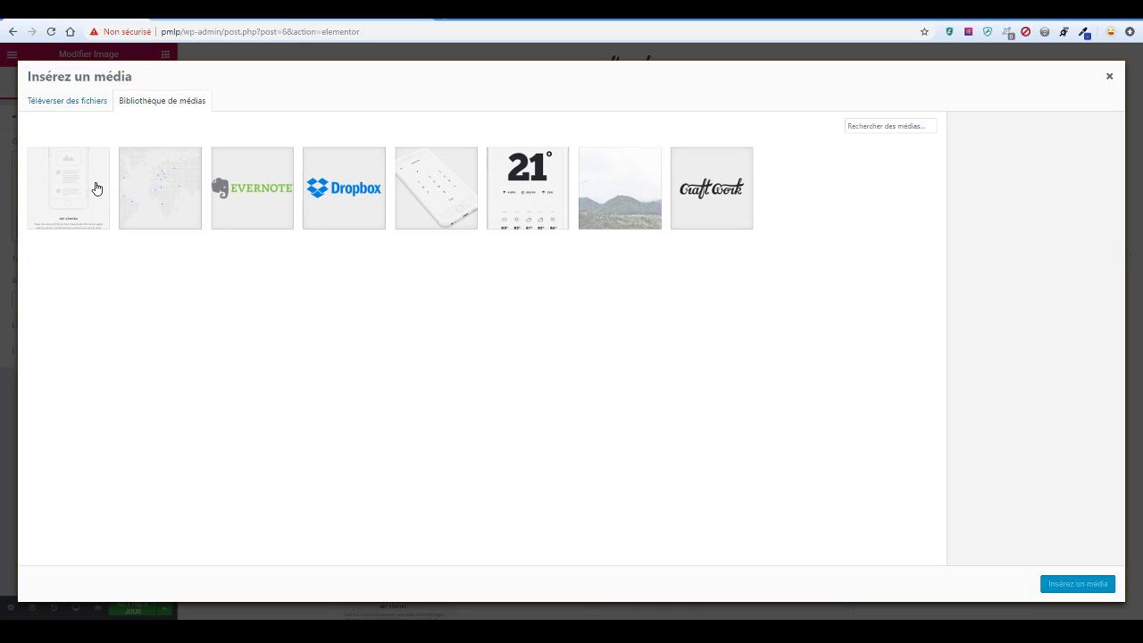
click(84, 105)
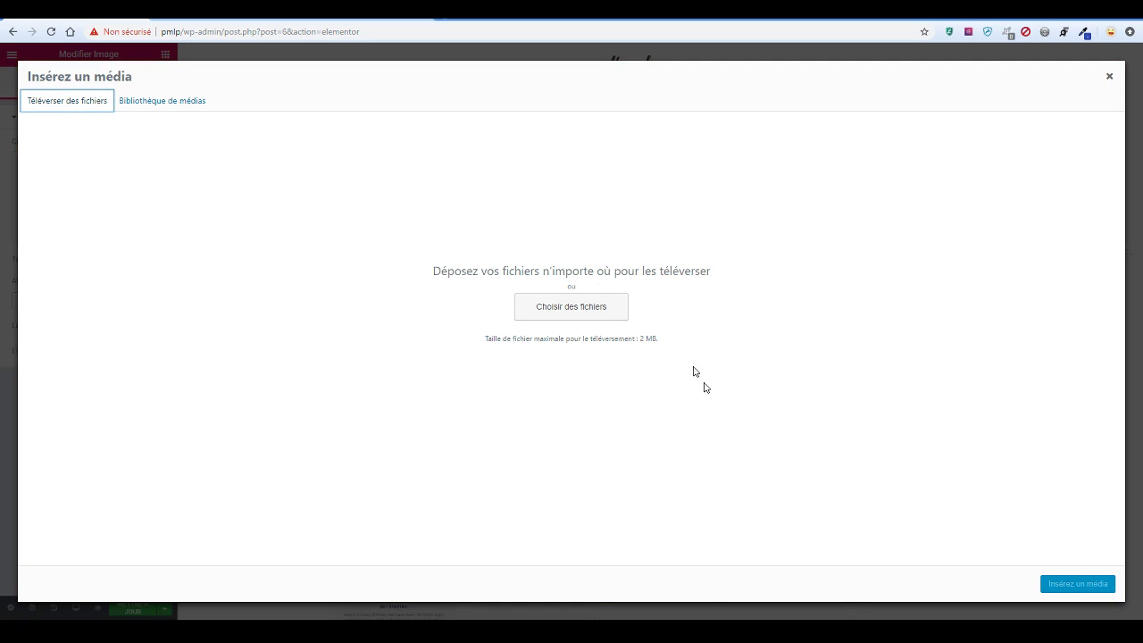
click(613, 314)
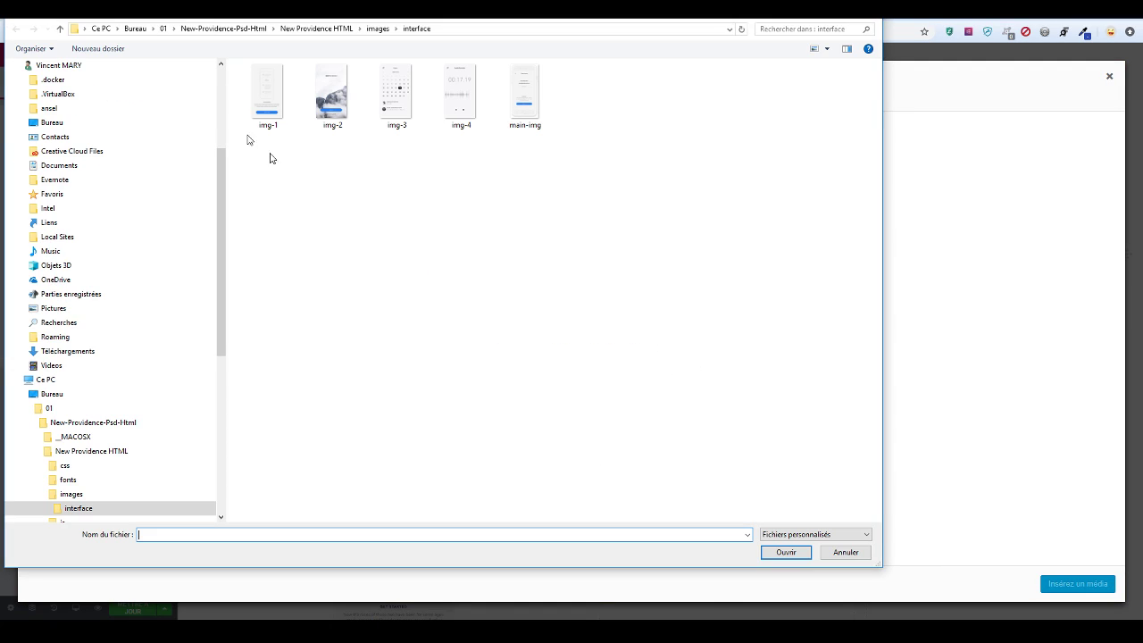
click(320, 100)
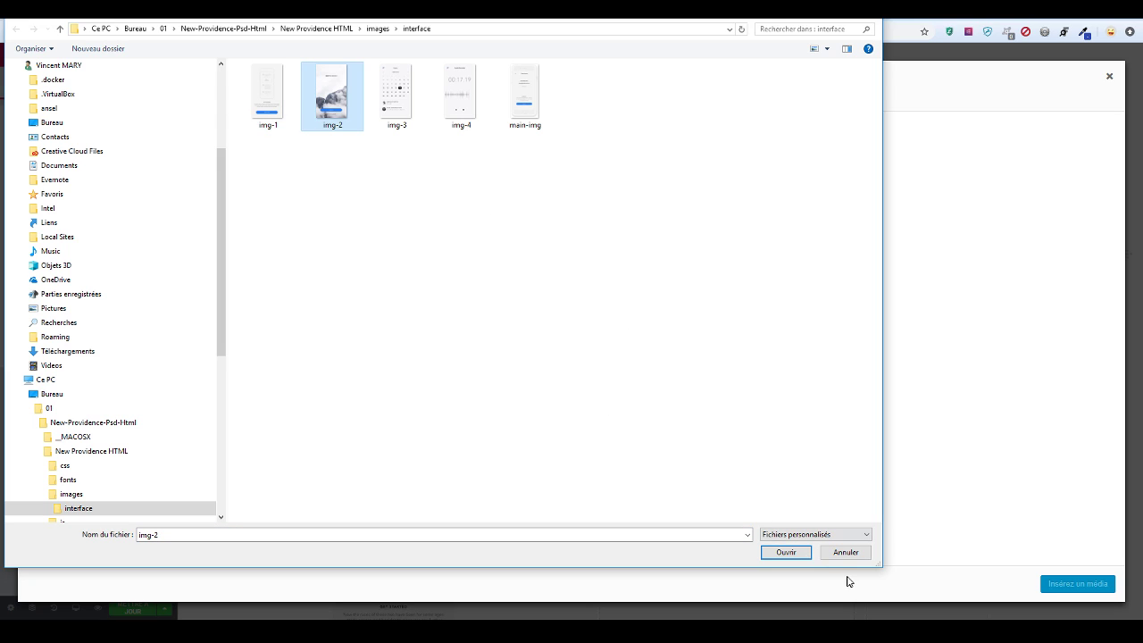
click(793, 551)
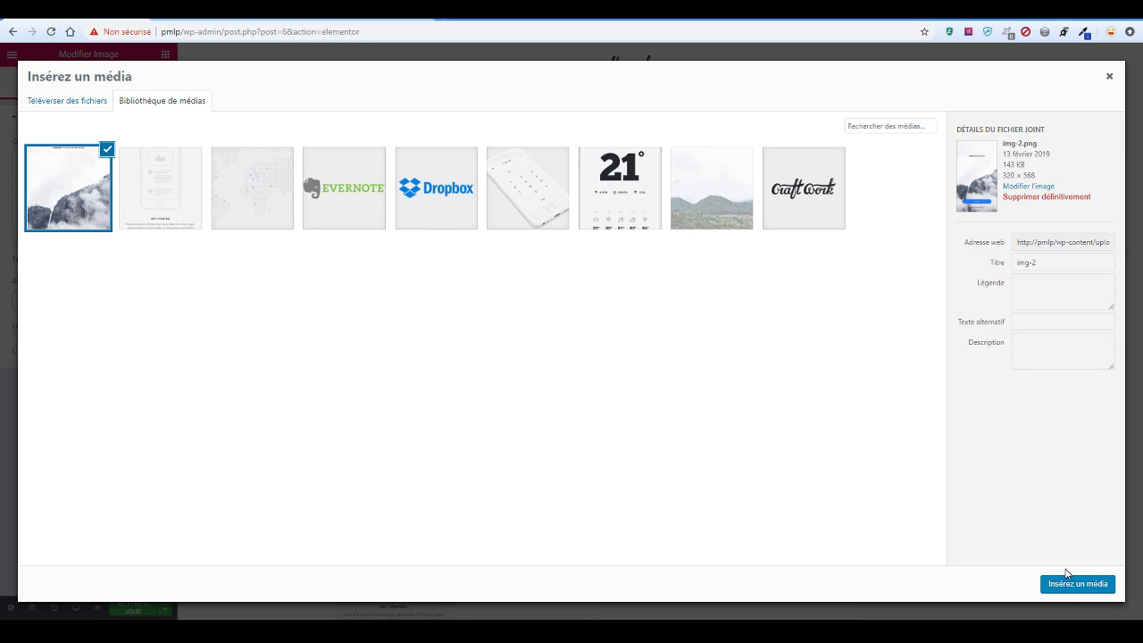
click(1074, 585)
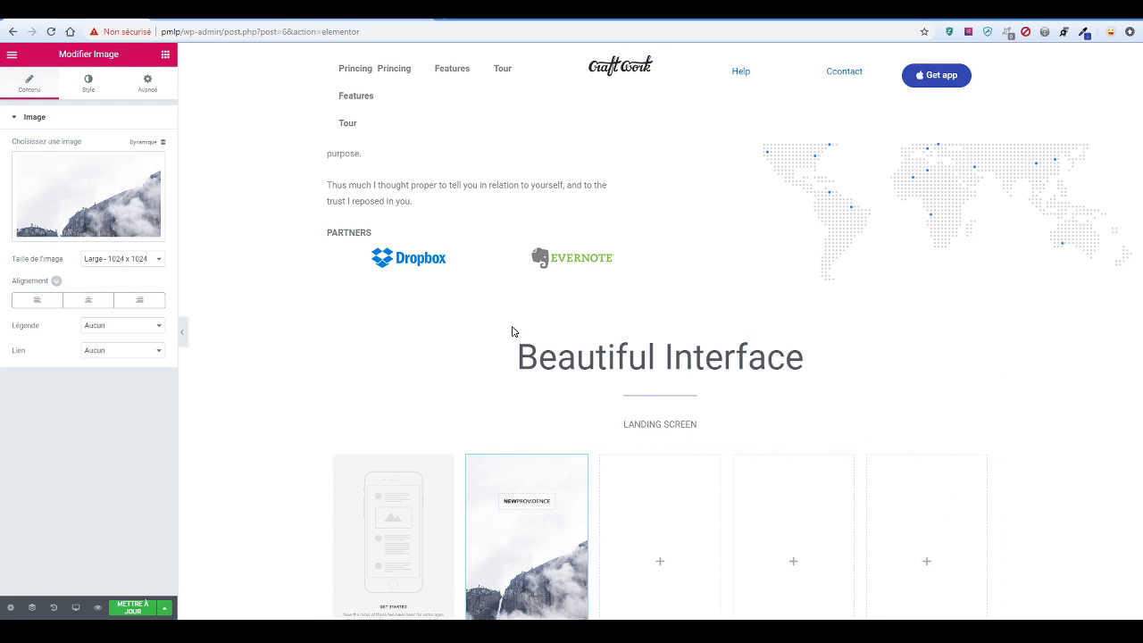
Add an image widget to the fifth inner column, then upload main-img from the images/interface folder and insert it
click(165, 55)
drag(51, 224, 936, 558)
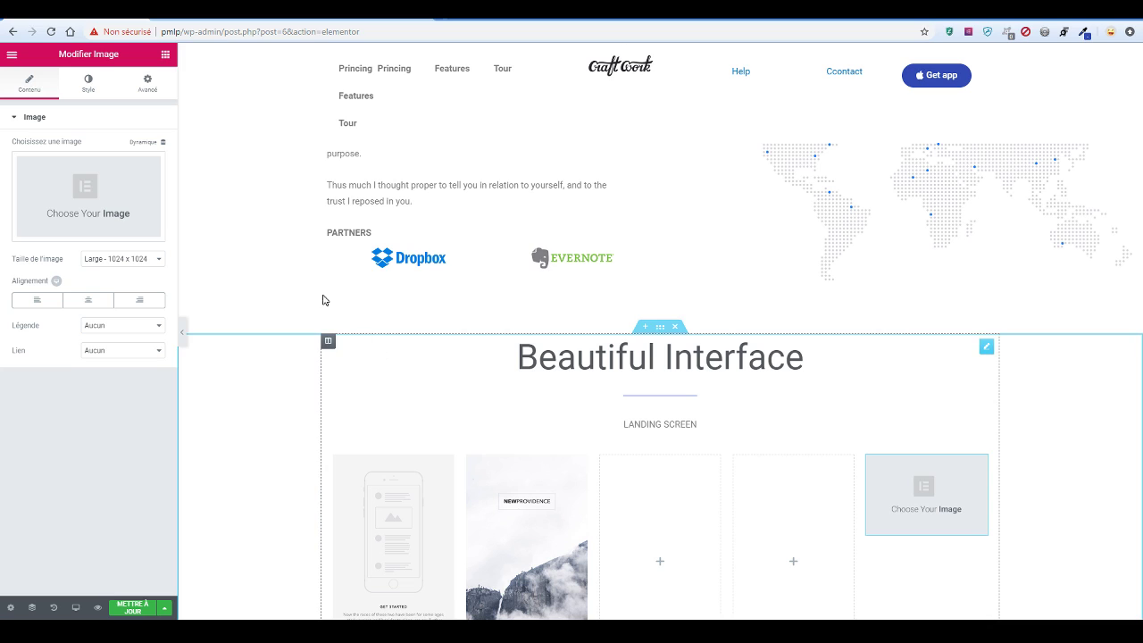
click(138, 187)
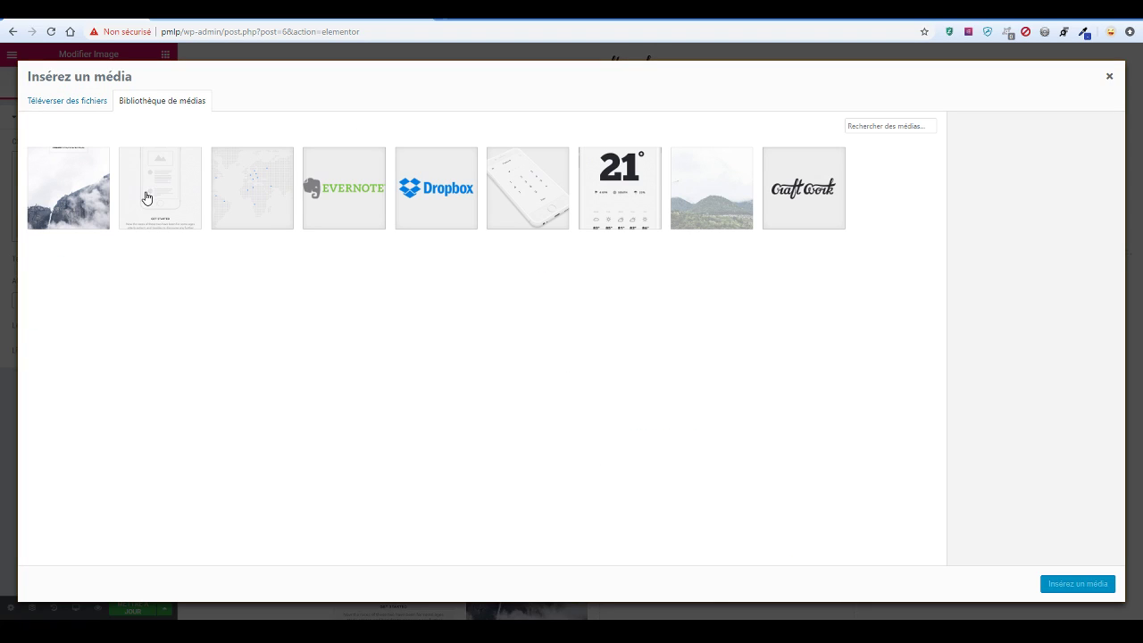
click(77, 101)
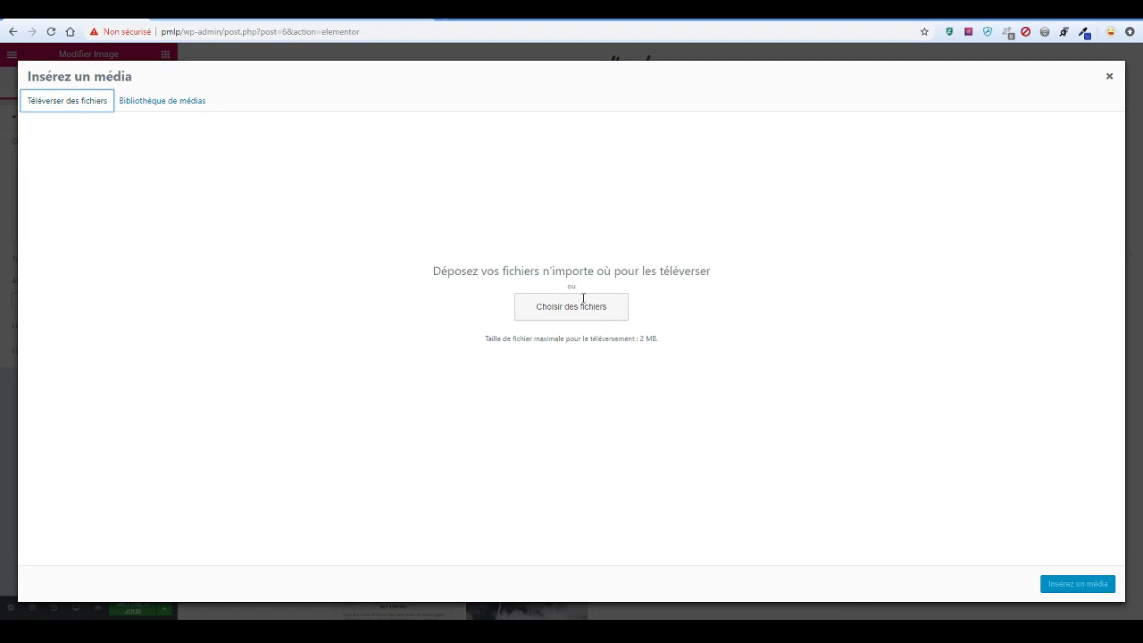
click(582, 300)
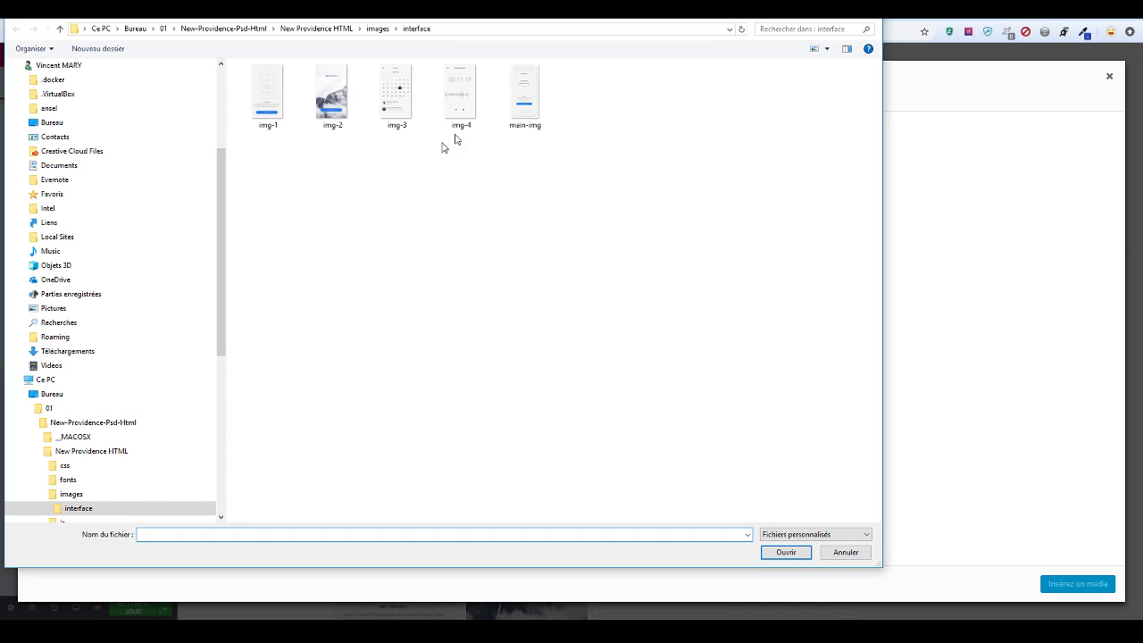
click(525, 94)
click(791, 552)
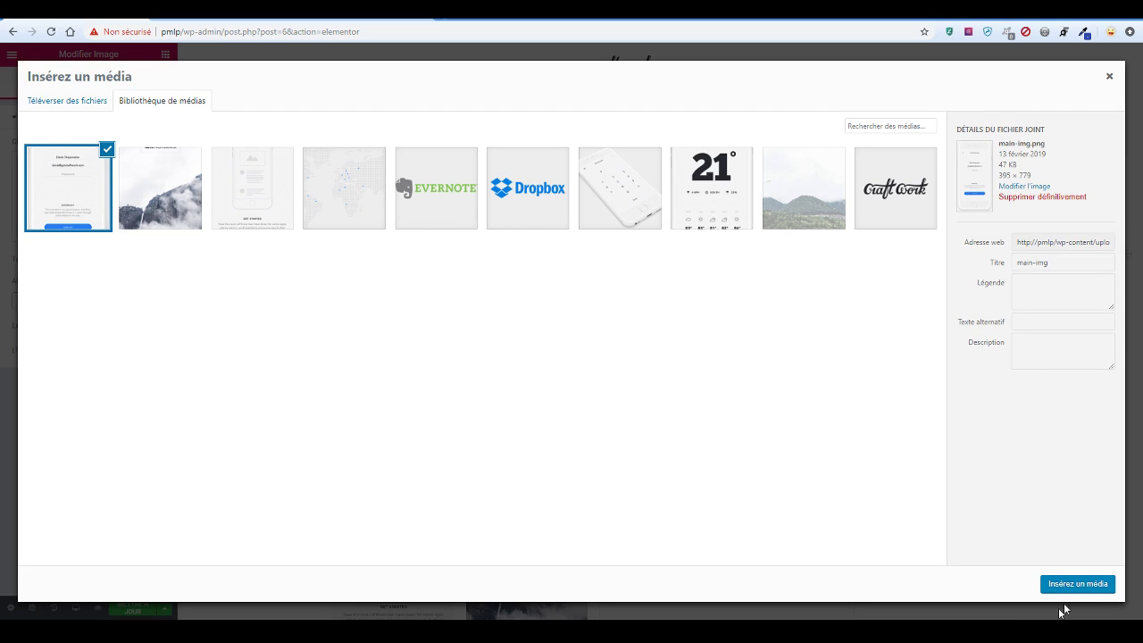
click(1078, 584)
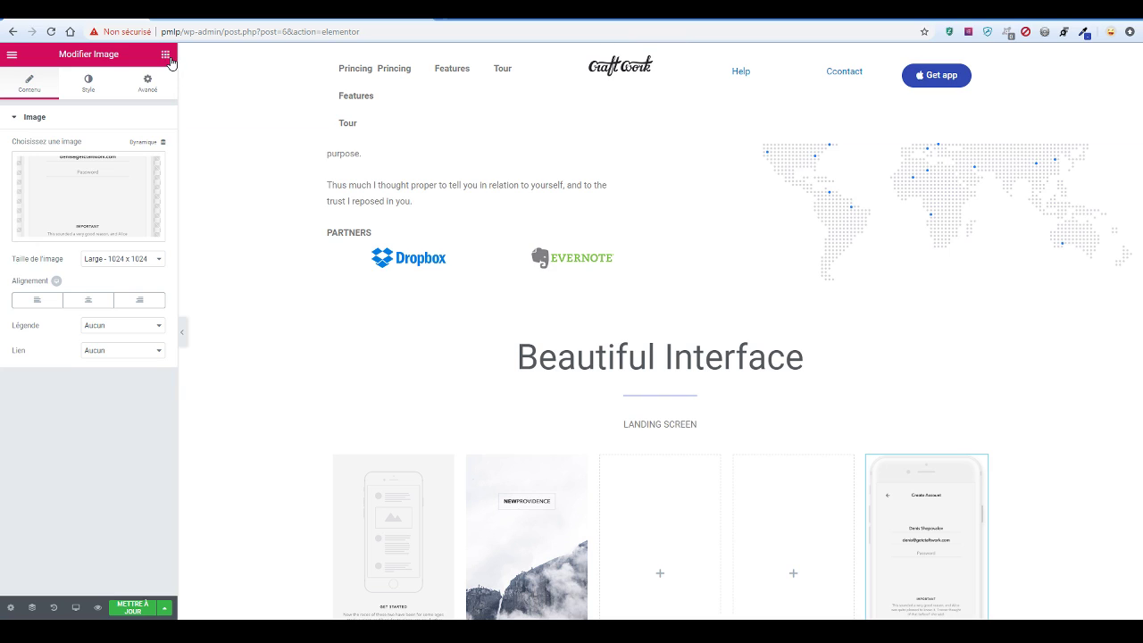
Add an image widget to the fourth inner column, then upload img-4 from the images/interface folder and insert it
click(168, 59)
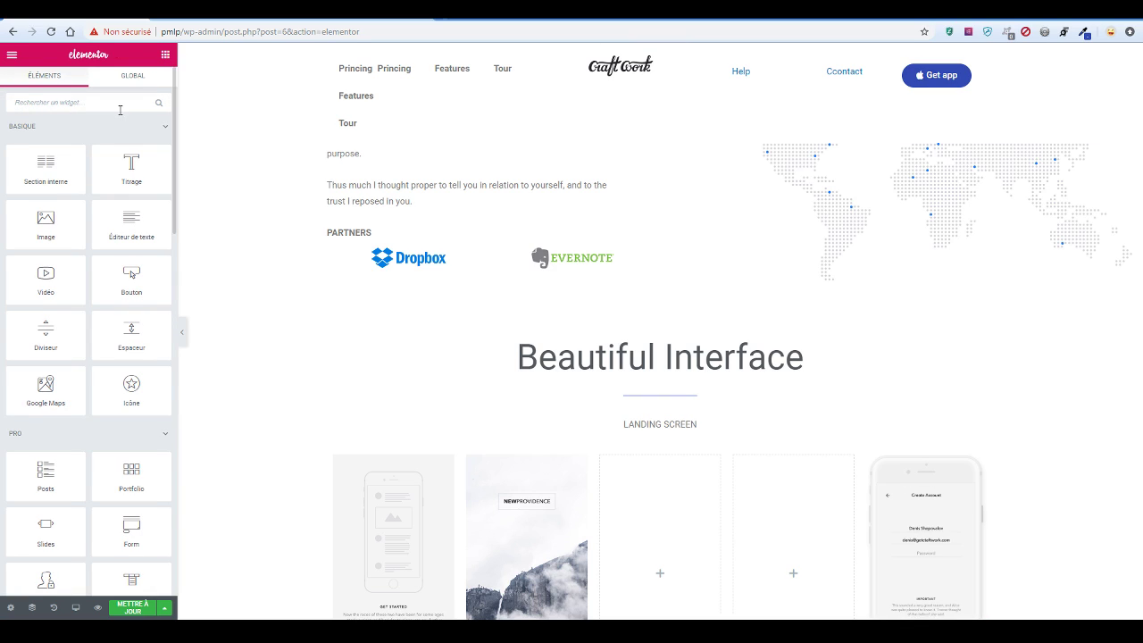
text(ima)
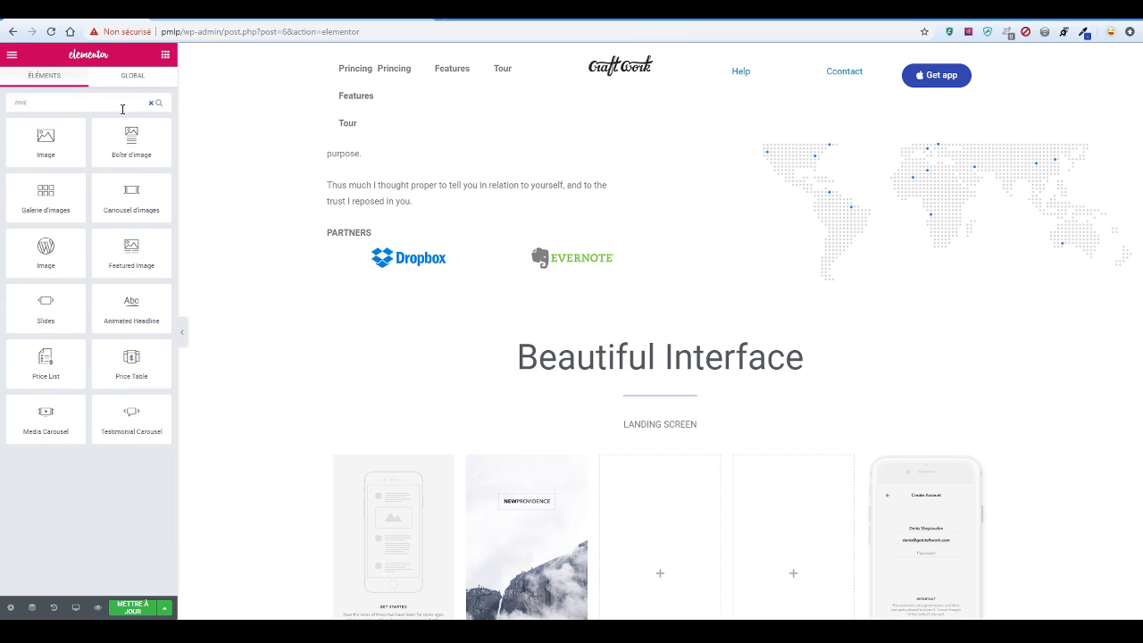
drag(70, 135, 817, 526)
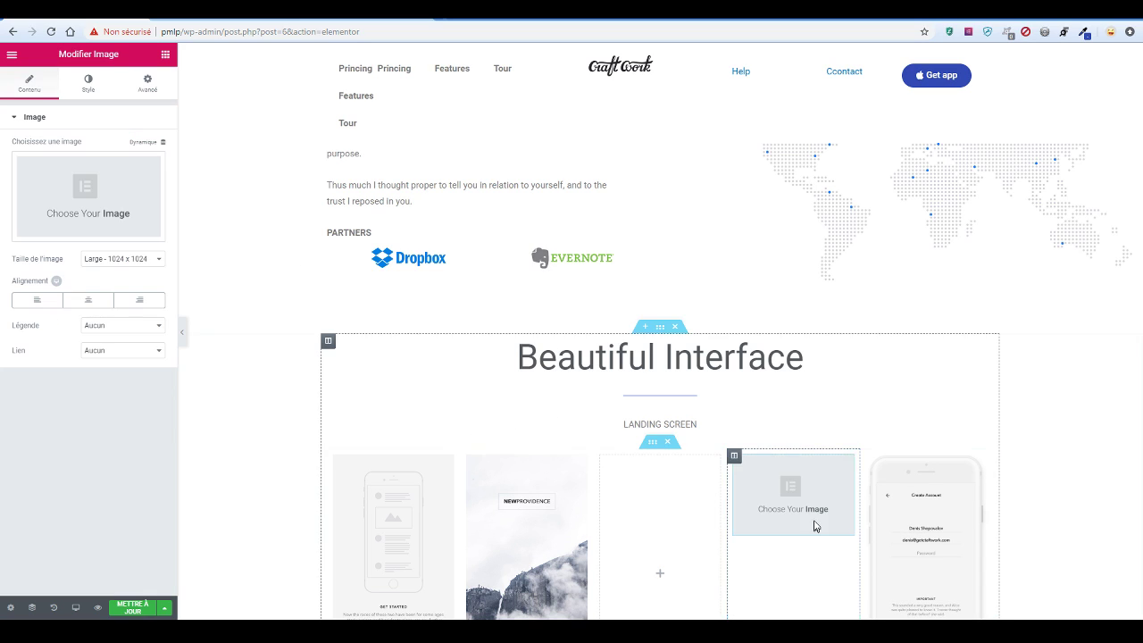
click(130, 197)
click(95, 103)
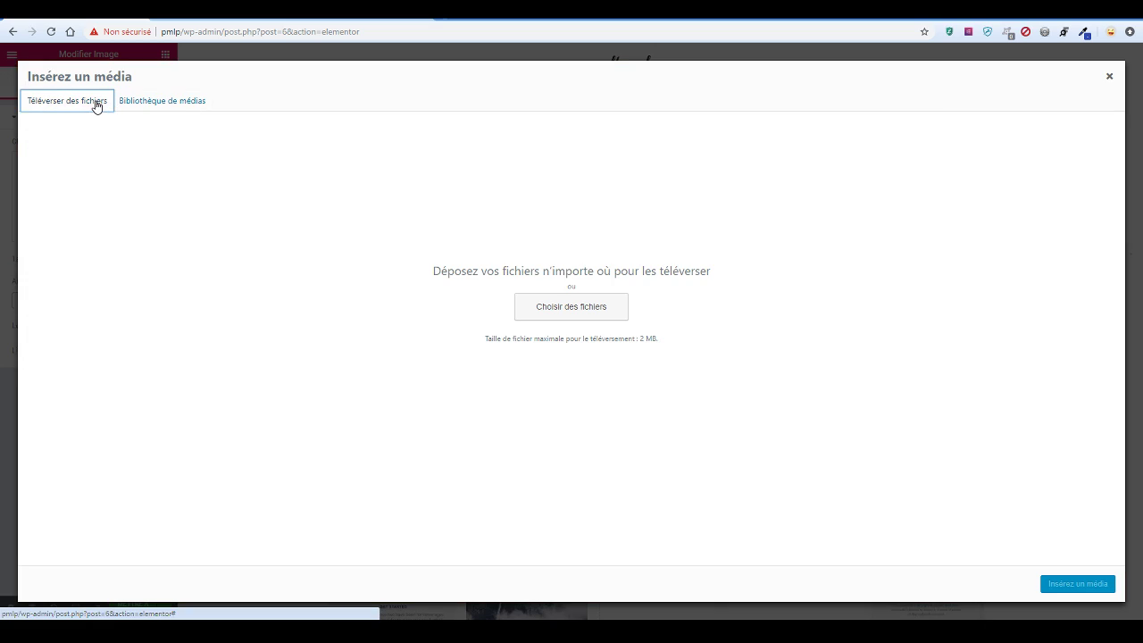
click(593, 308)
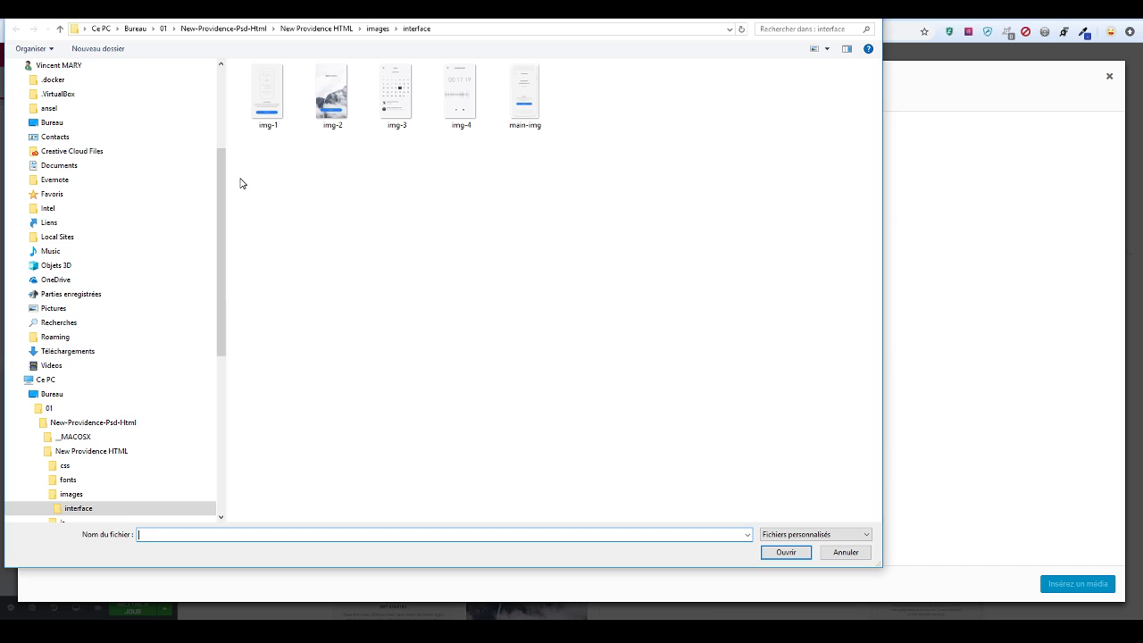
click(454, 102)
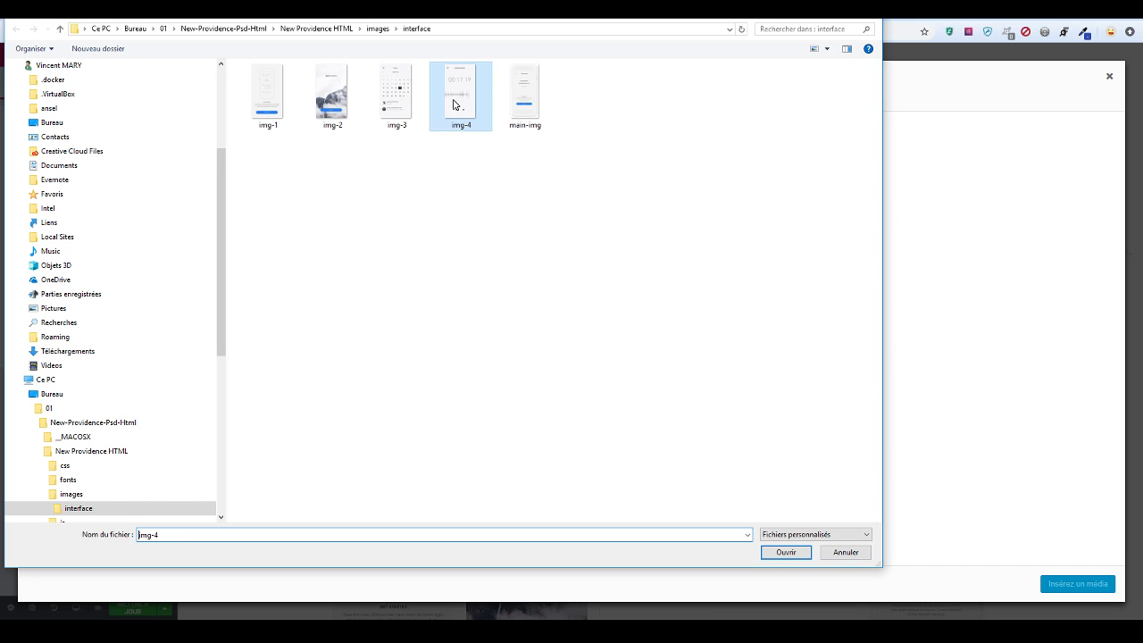
click(784, 551)
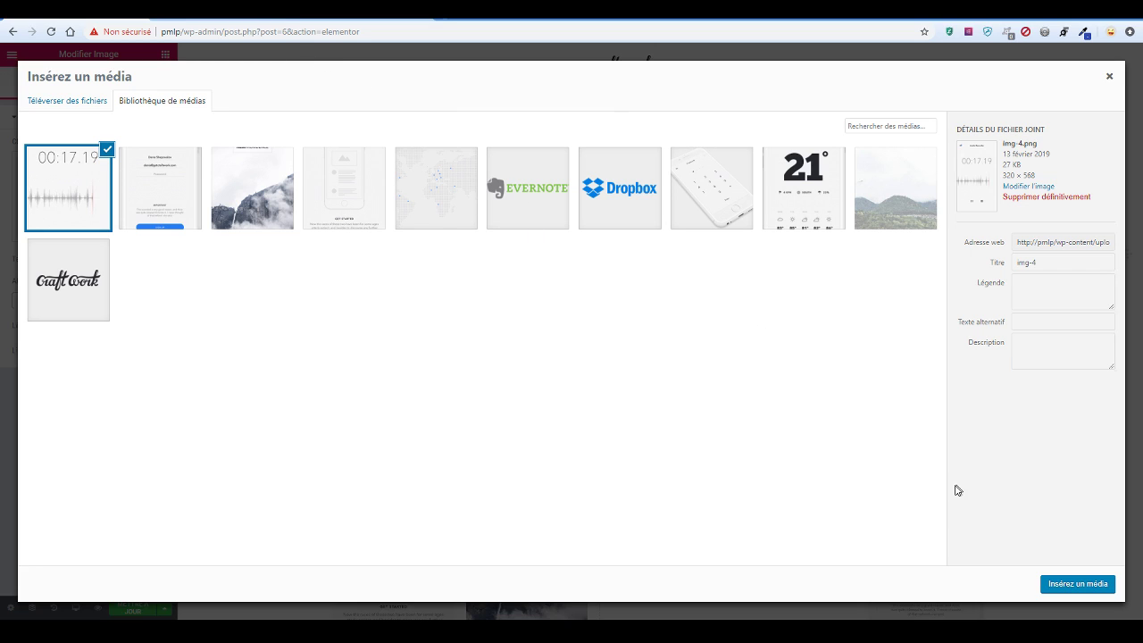
click(1085, 591)
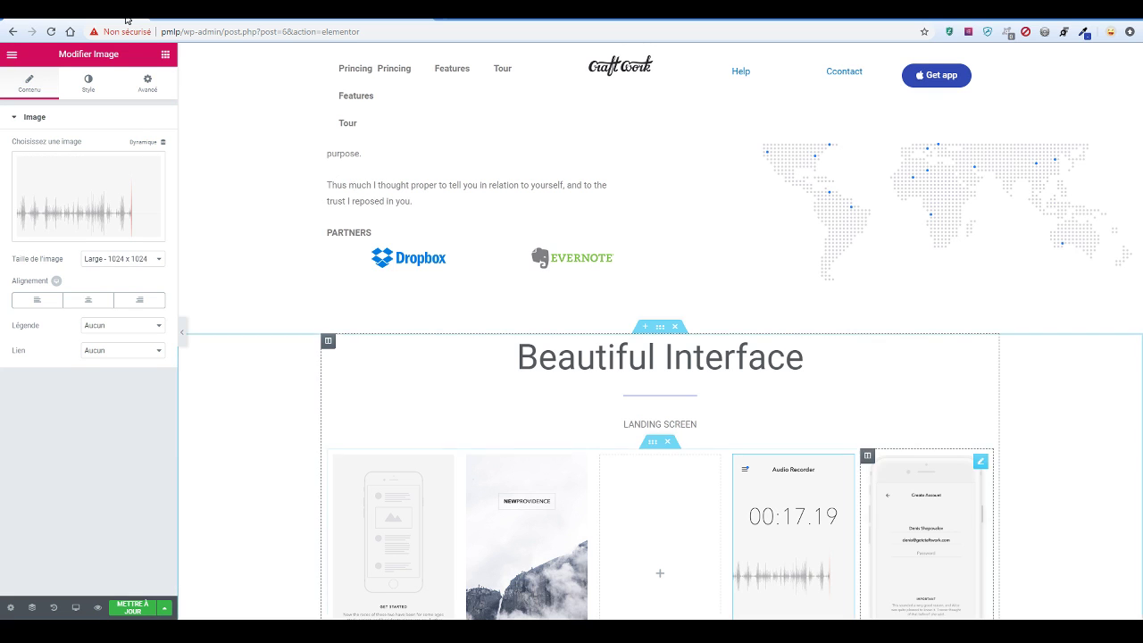
Check the original page's screens, then add an image widget to the third inner column with header_iphone uploaded from the images folder
click(207, 12)
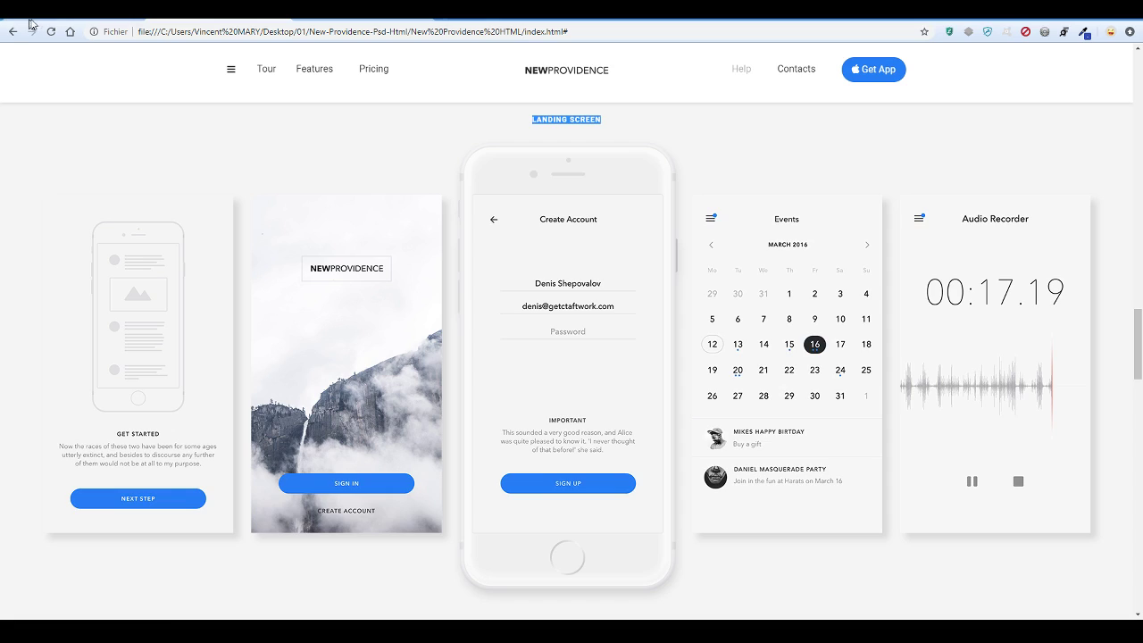
click(31, 18)
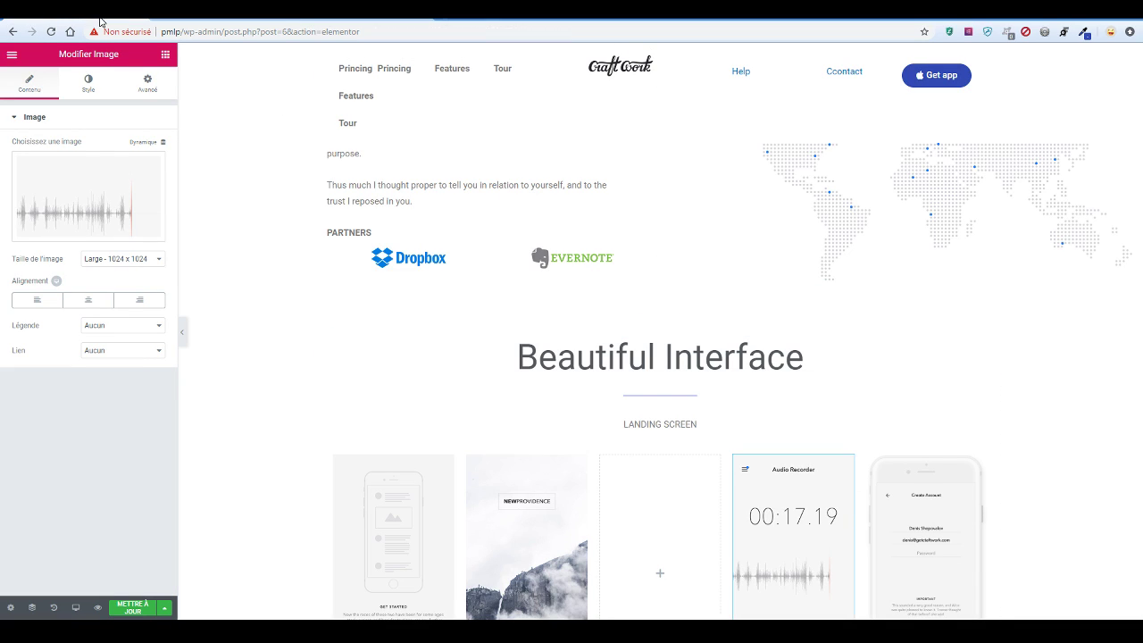
click(165, 56)
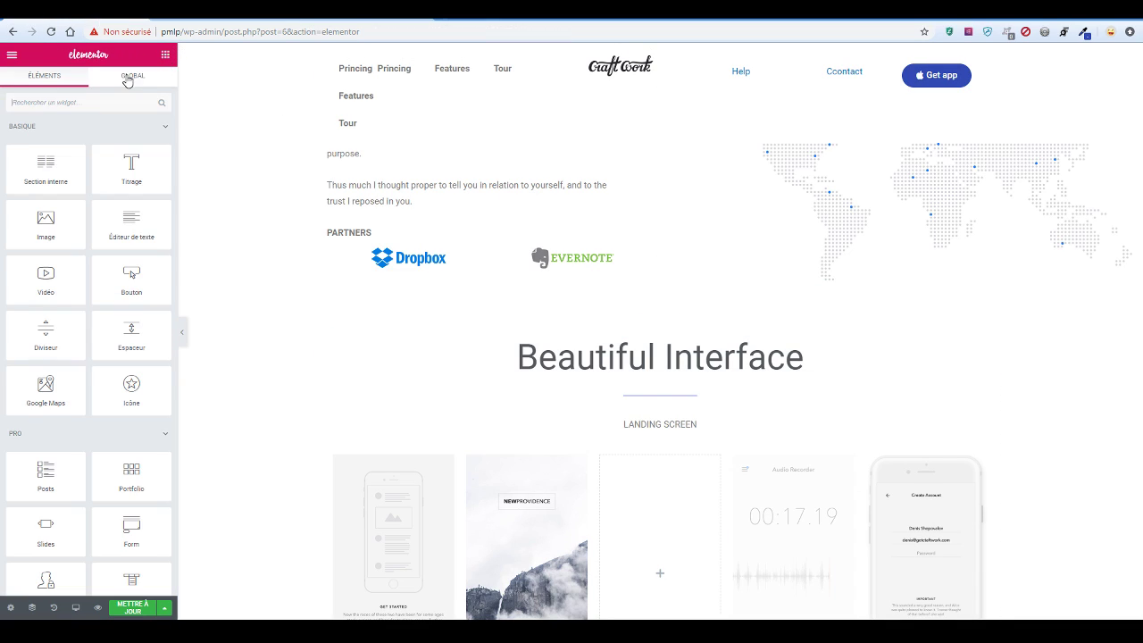
drag(46, 224, 645, 531)
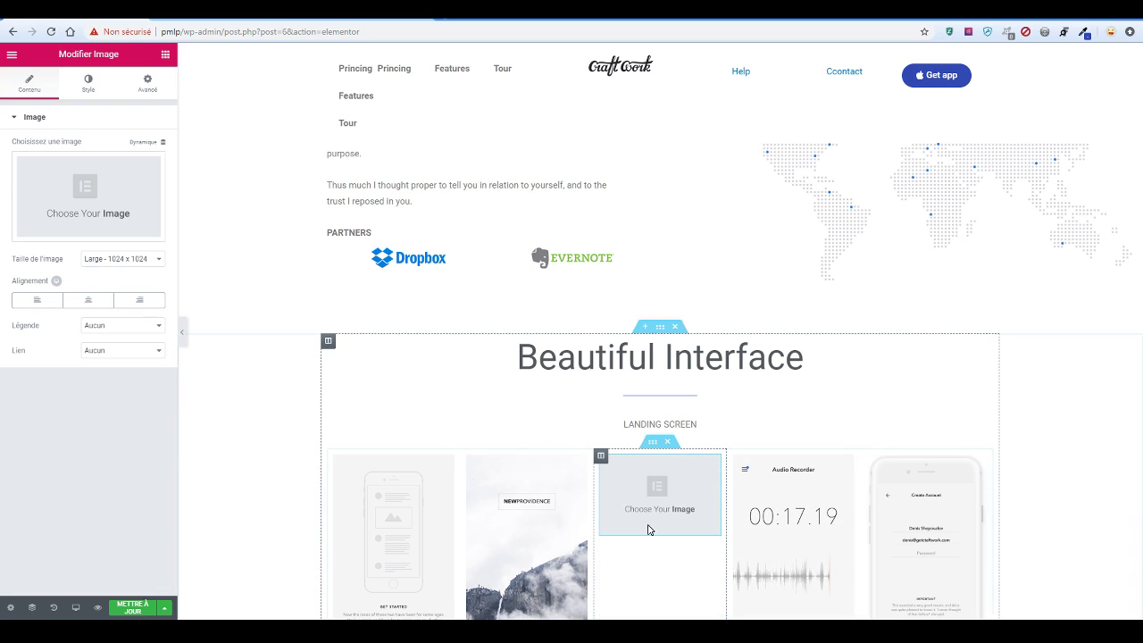
click(77, 182)
click(92, 104)
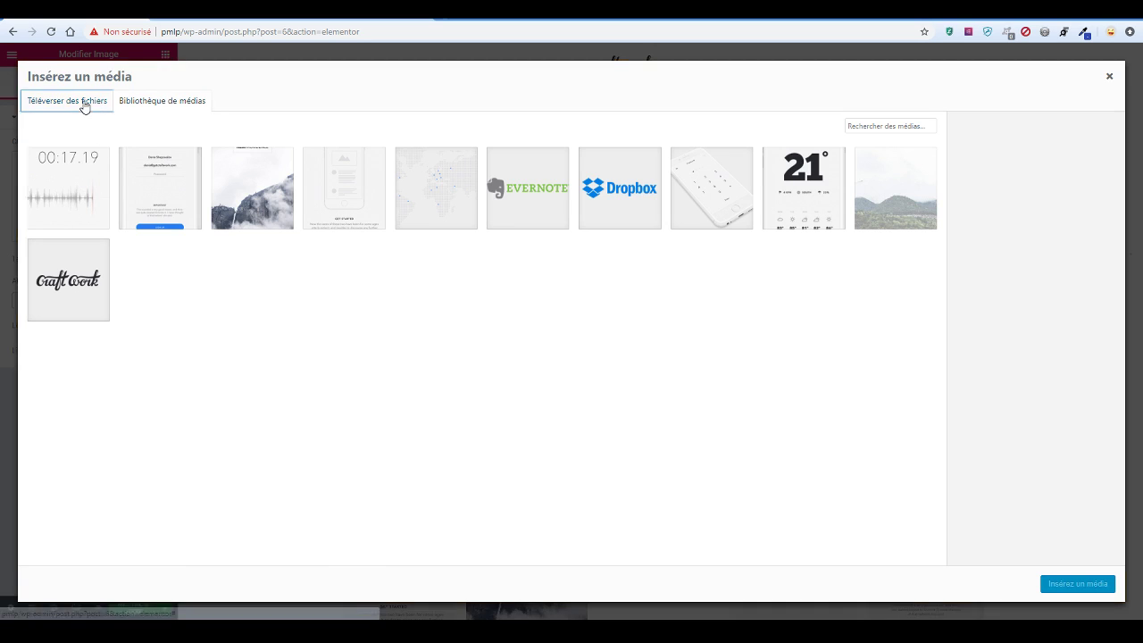
click(611, 309)
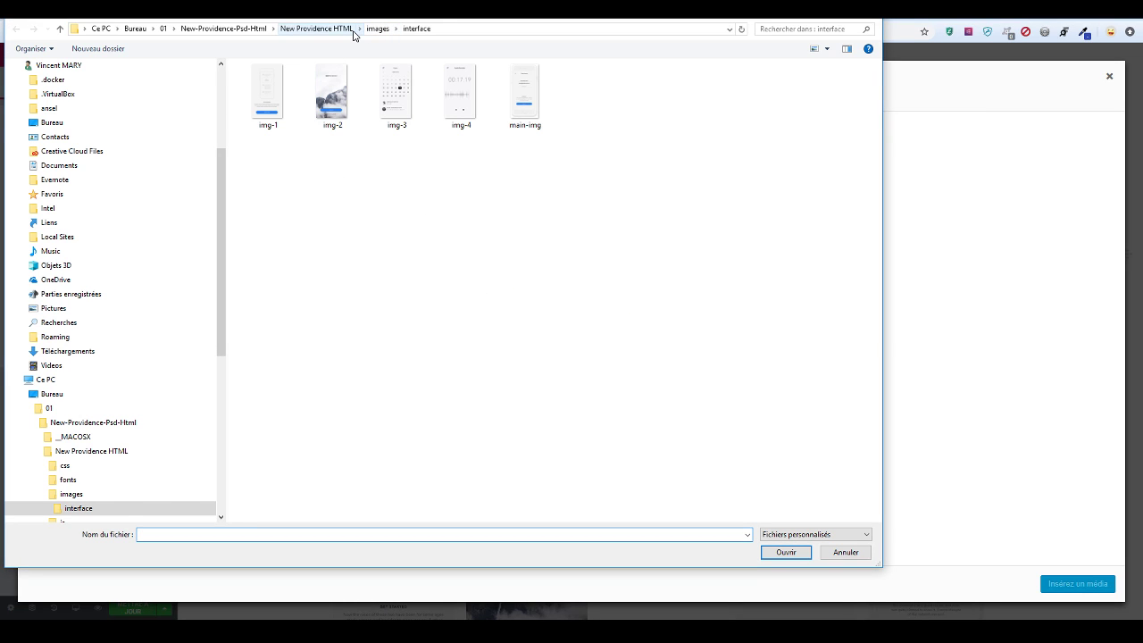
click(374, 31)
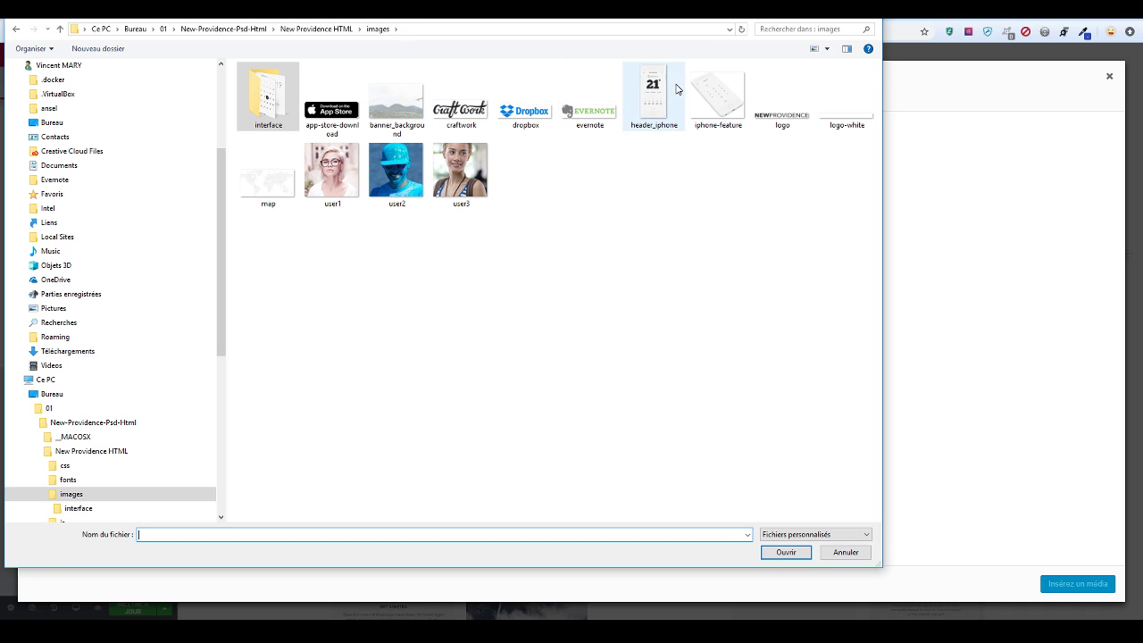
click(668, 107)
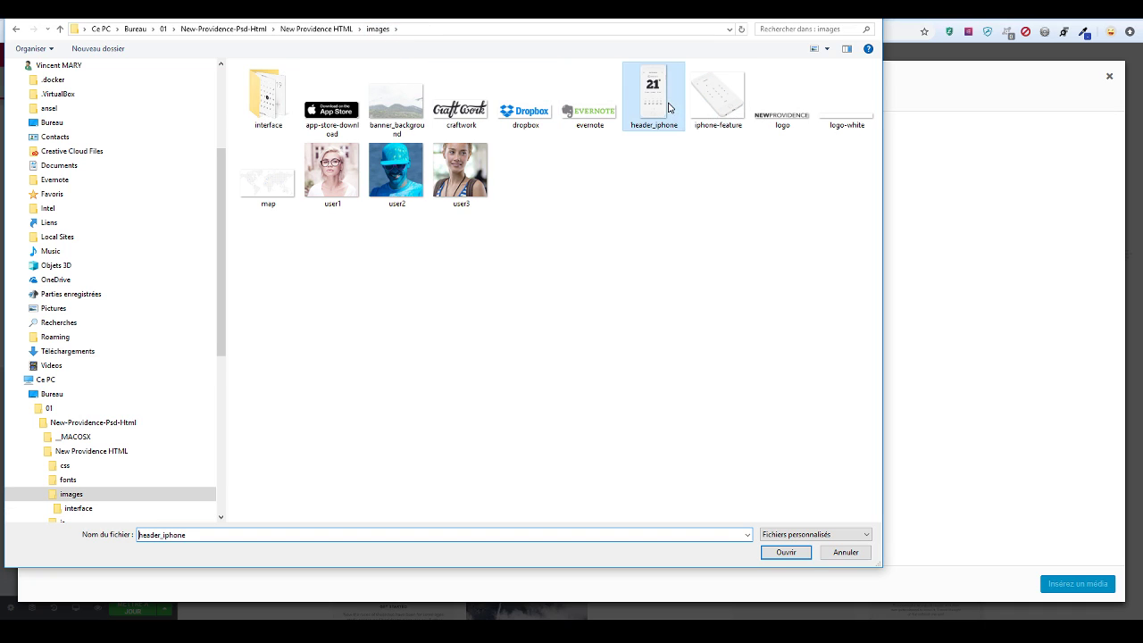
click(783, 554)
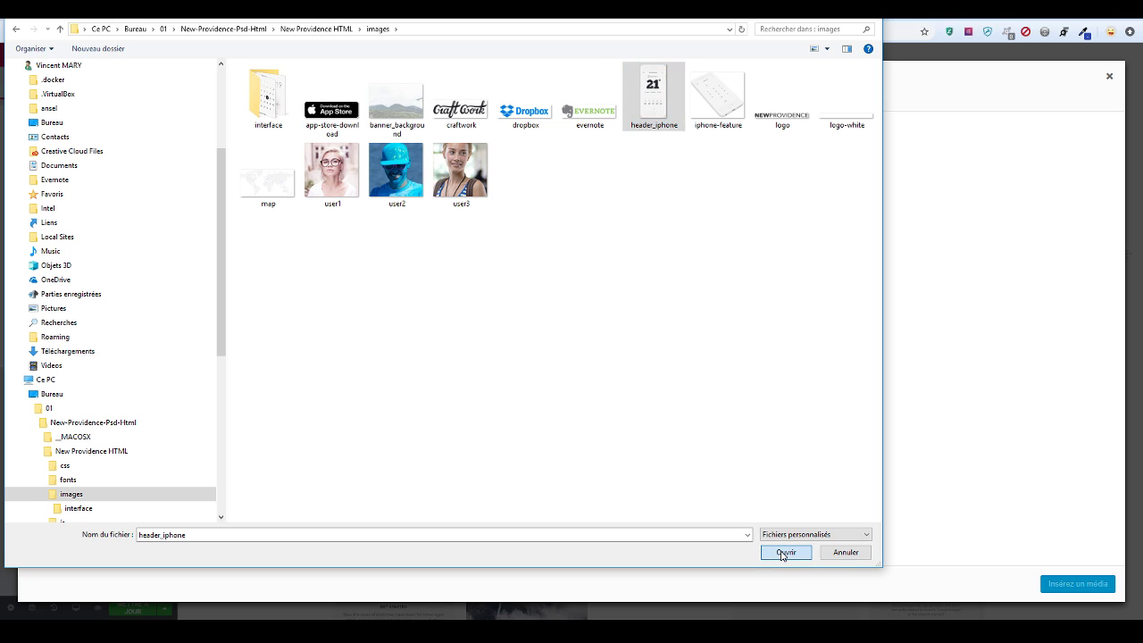
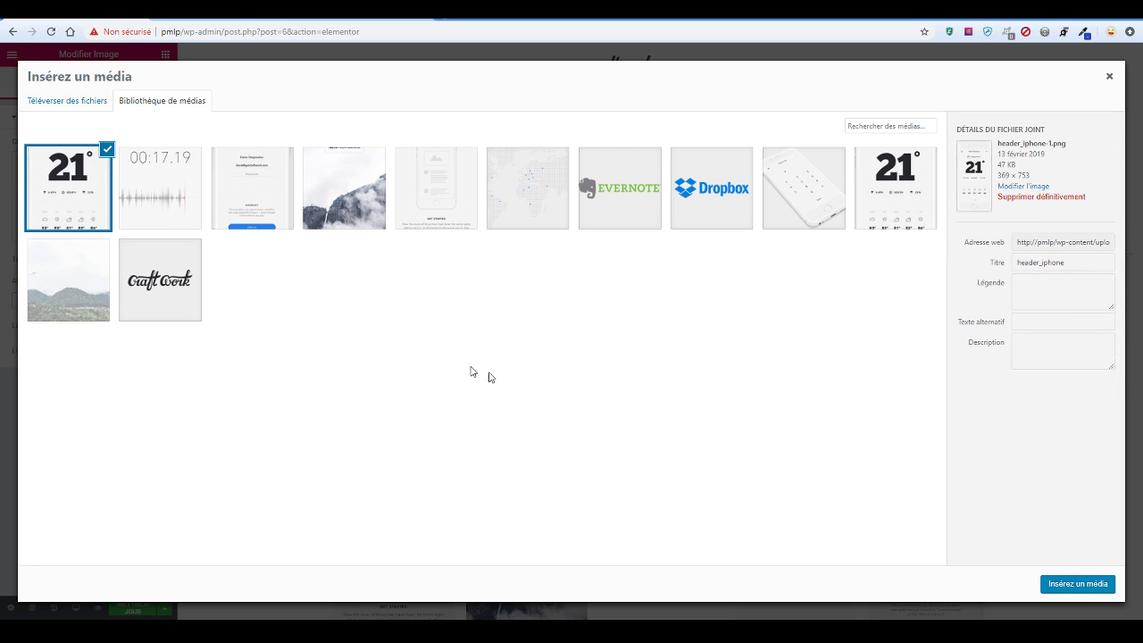
click(1077, 584)
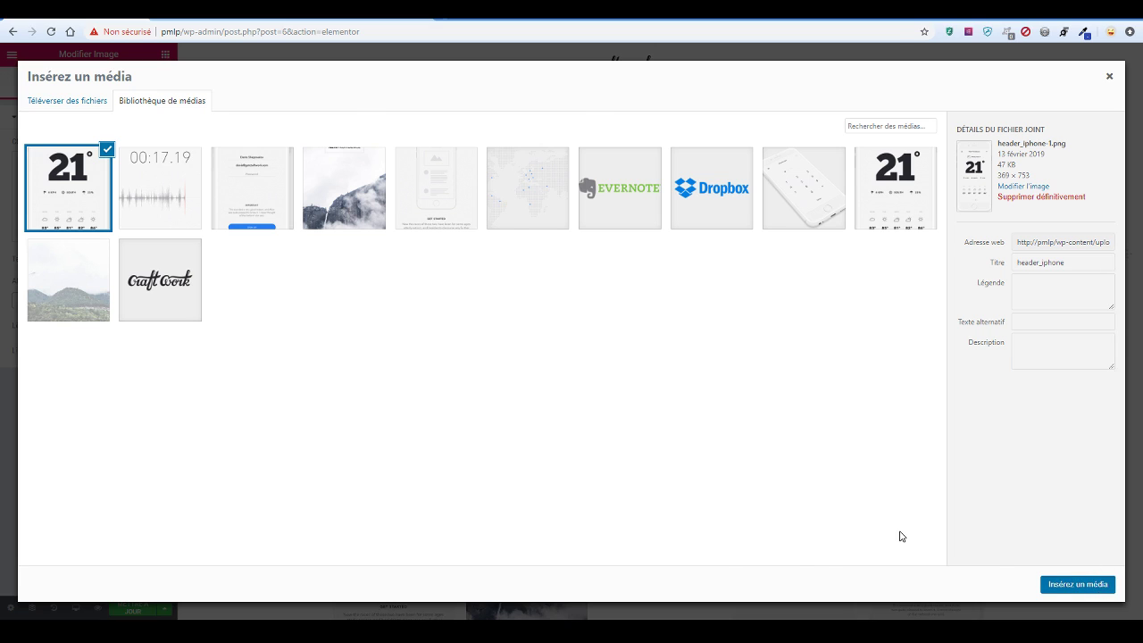
Delete the header_iphone image widget from the third inner column
scroll(883, 429, down, 3)
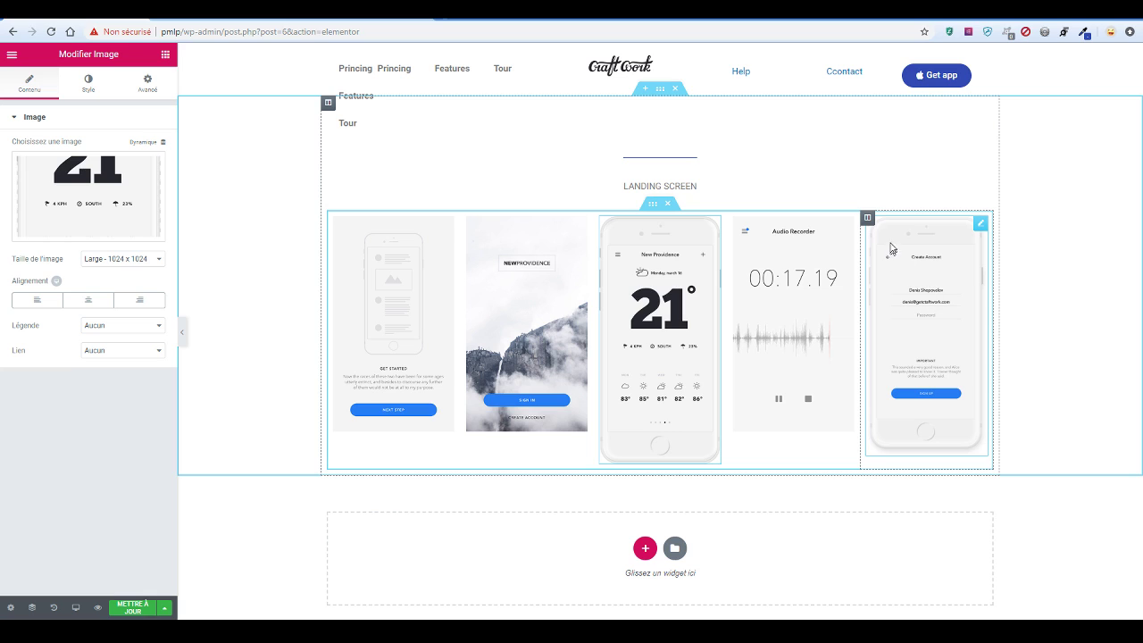
right_click(684, 282)
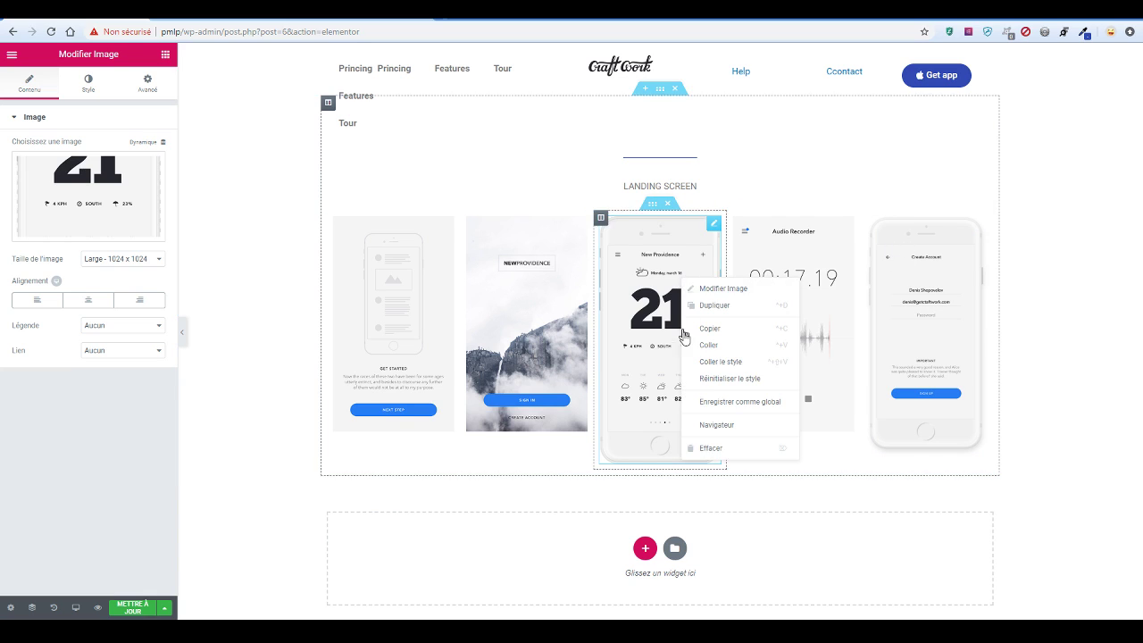
click(740, 450)
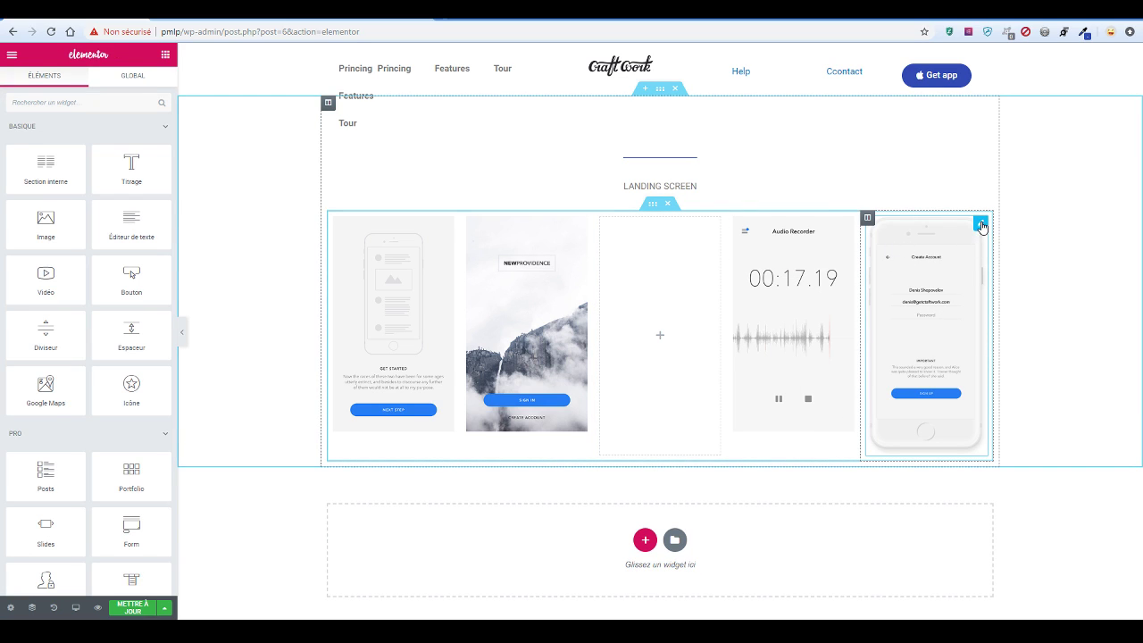
Move the phone mockup image into the third inner column, then add an image widget to the fifth with img-3 uploaded from the images/interface folder
drag(980, 223, 659, 268)
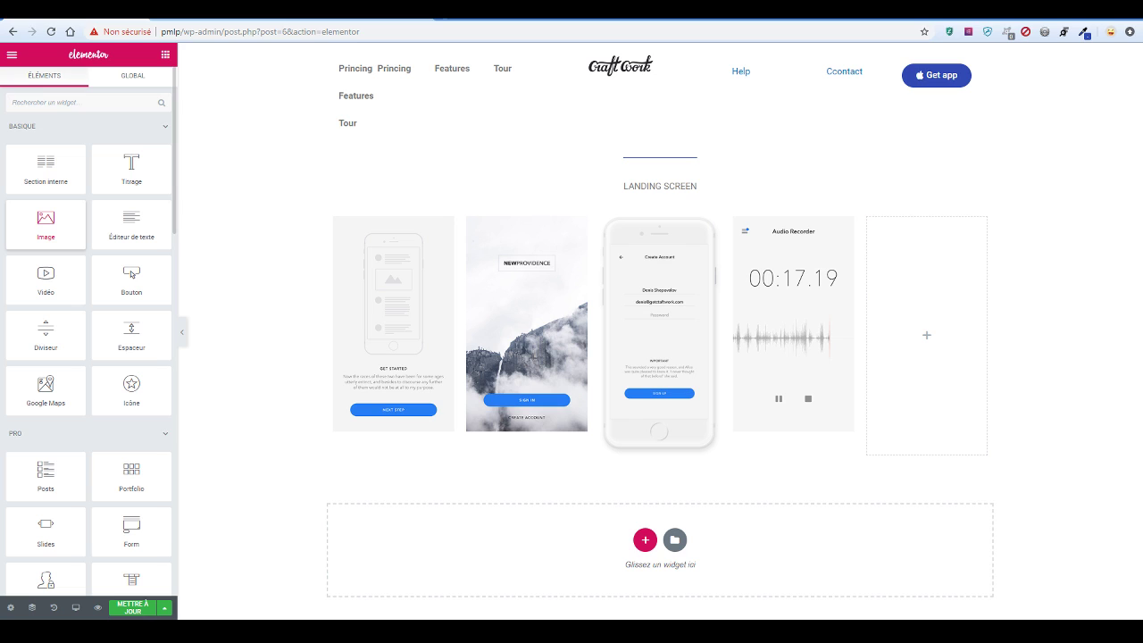
drag(1078, 539, 970, 316)
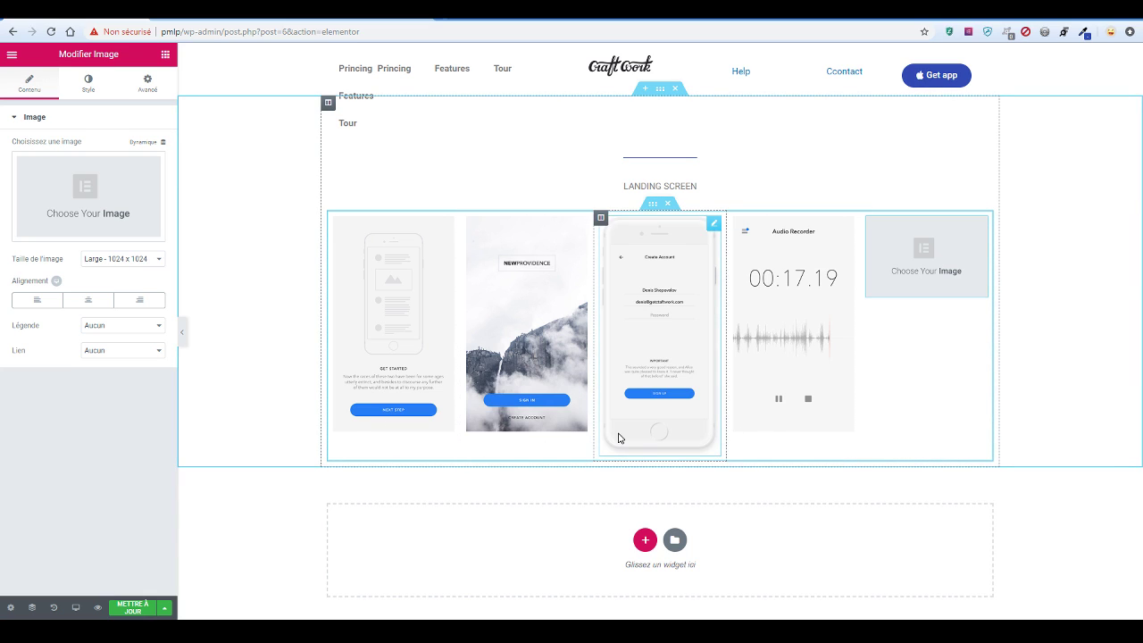
click(86, 216)
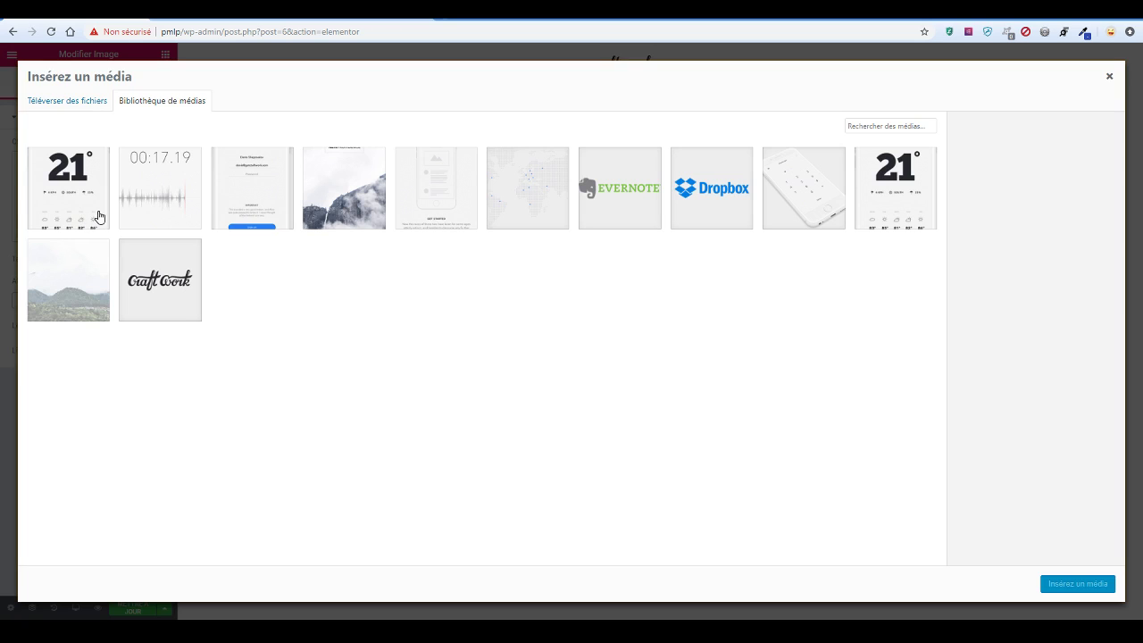
click(70, 102)
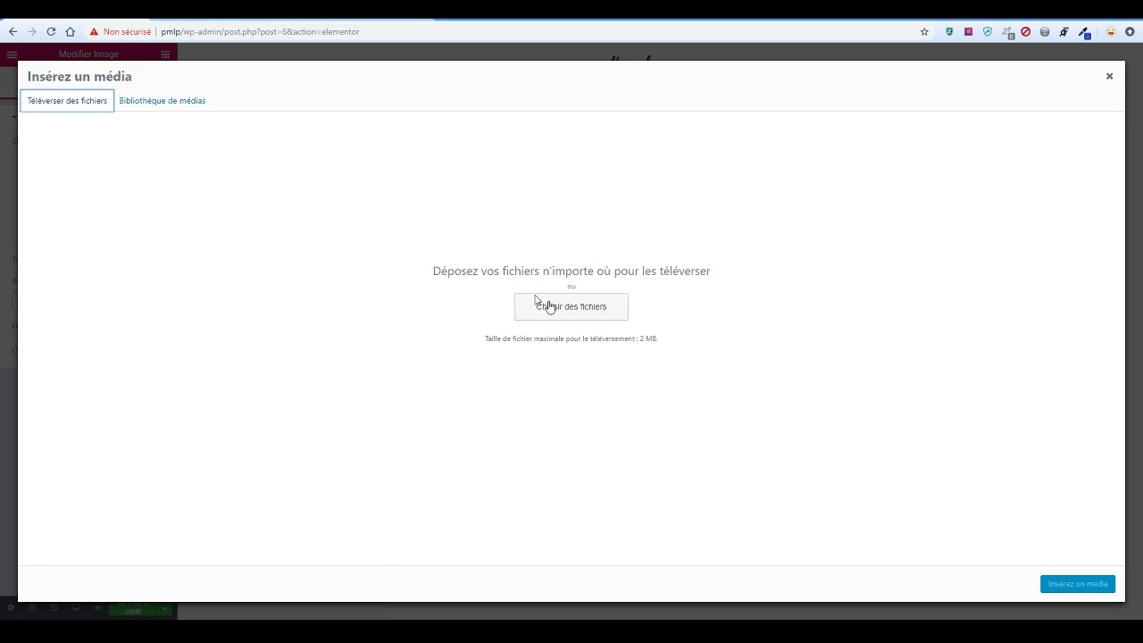
click(589, 306)
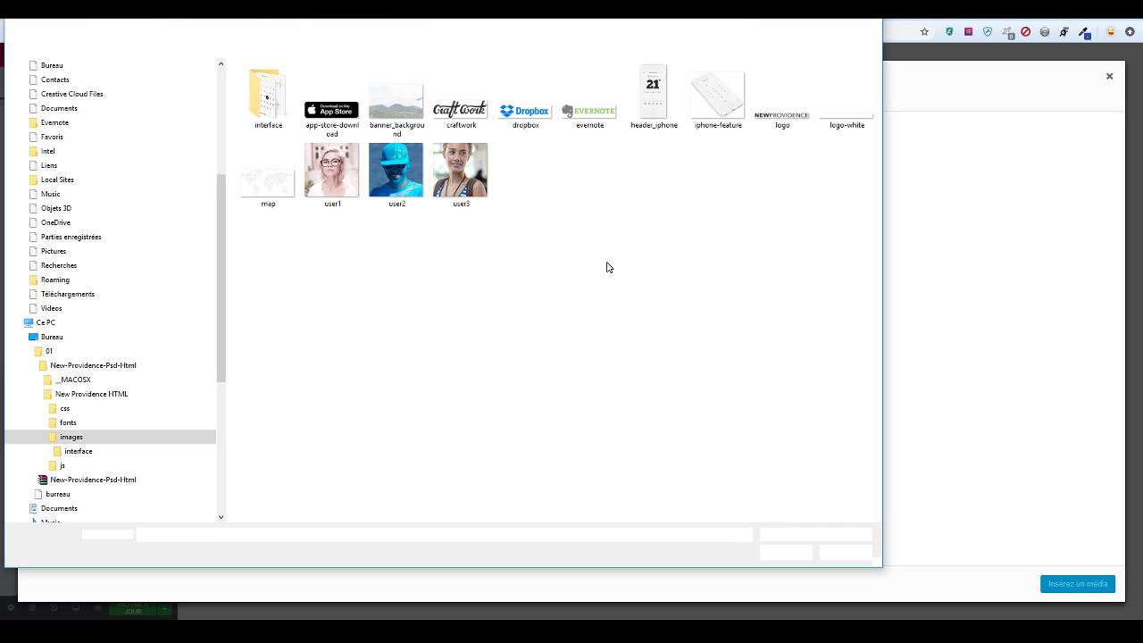
double_click(260, 89)
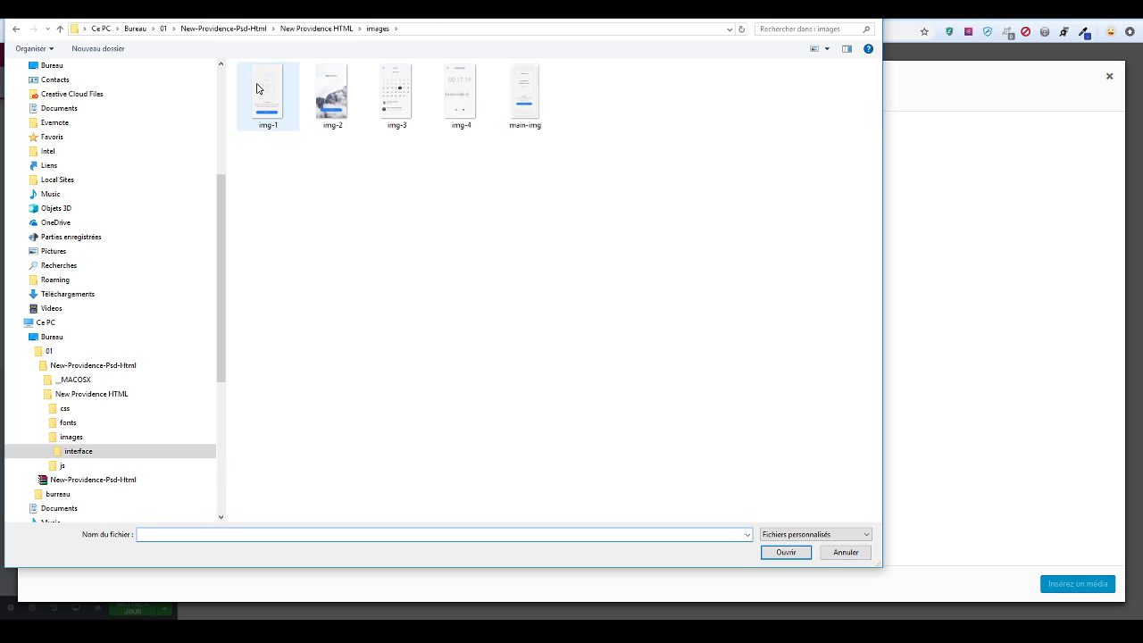
click(397, 93)
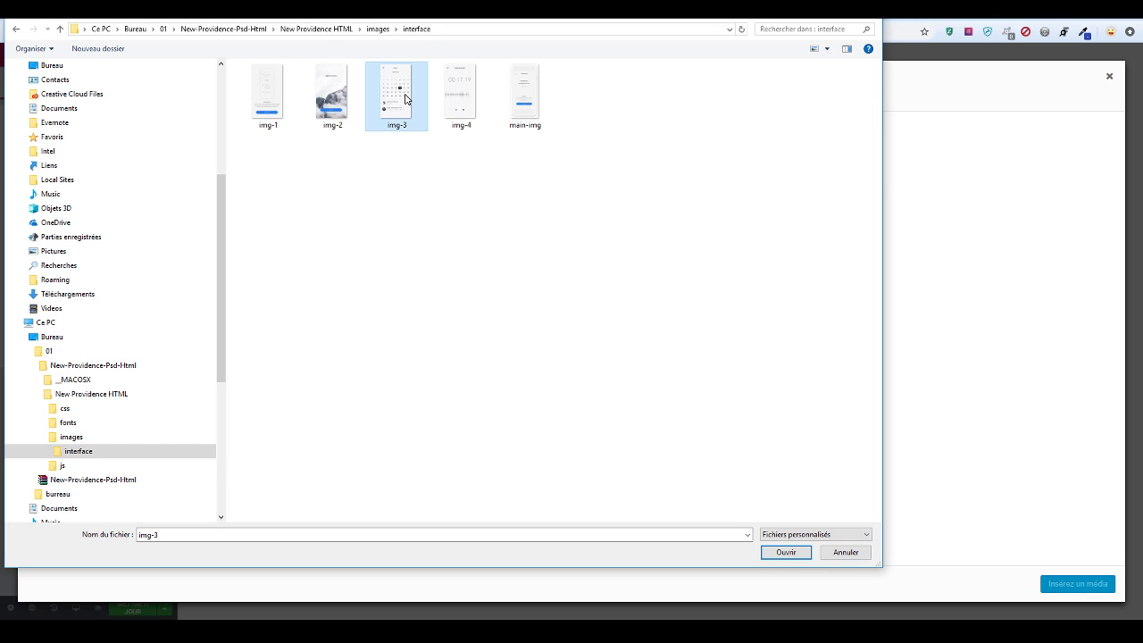
click(795, 551)
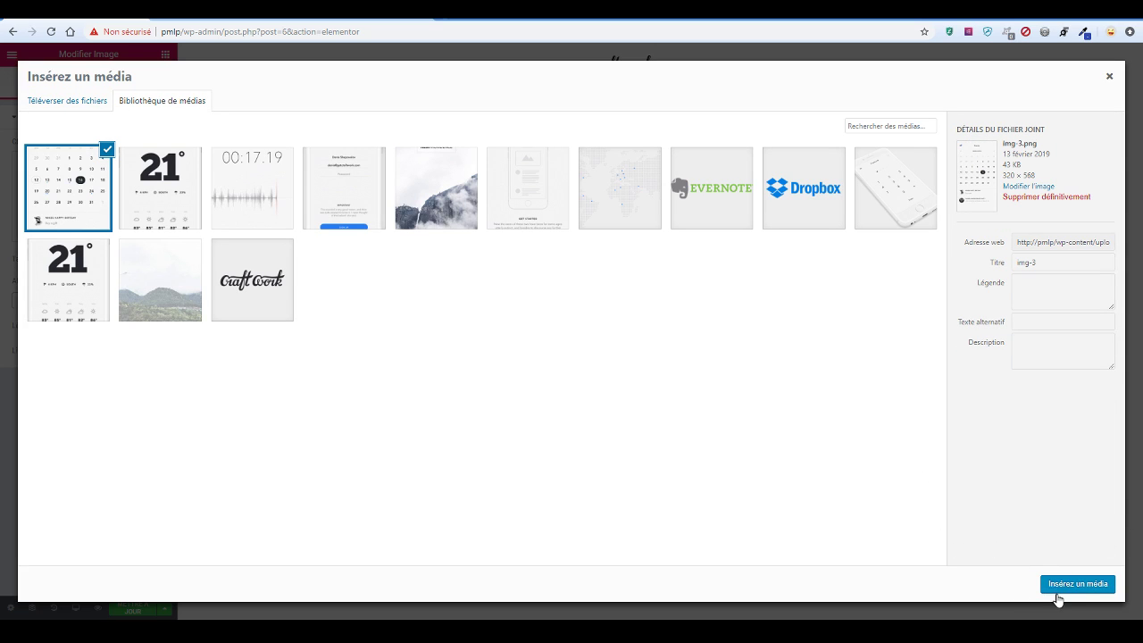
click(1072, 586)
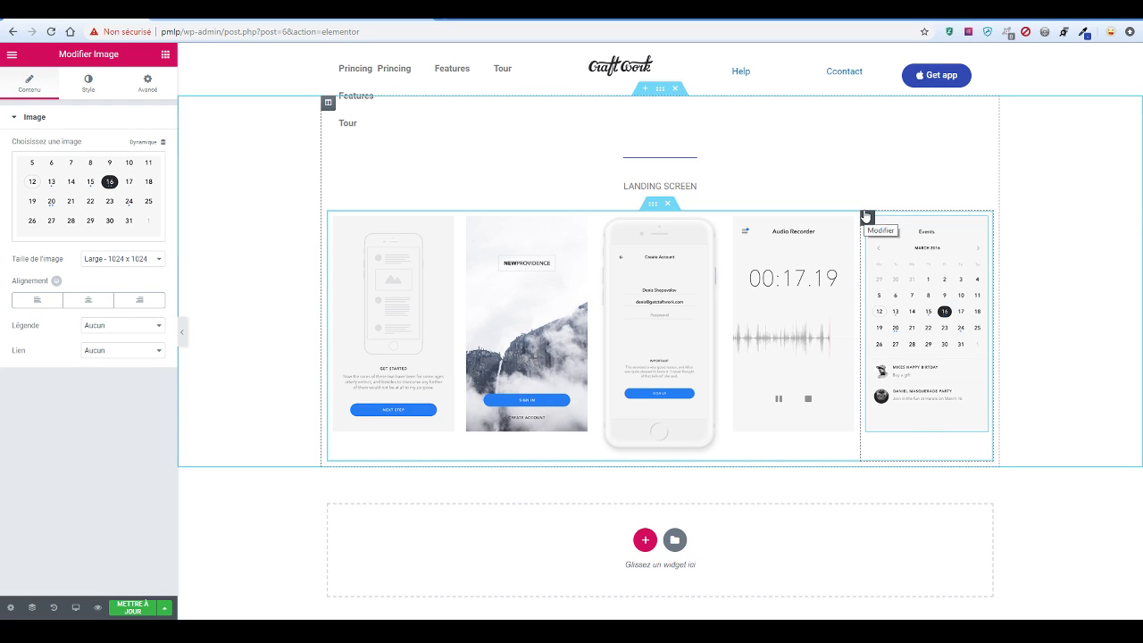
Check the screen order on the original New Providence page, then move the calendar image's column ahead of the Audio Recorder column
click(179, 19)
click(75, 19)
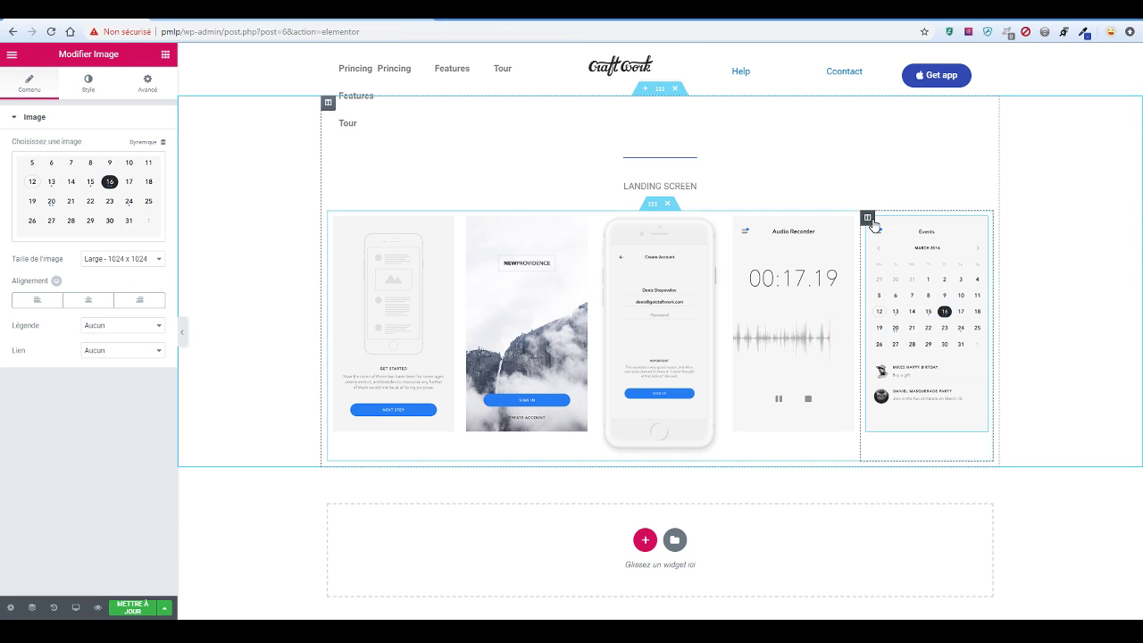
drag(870, 222, 759, 239)
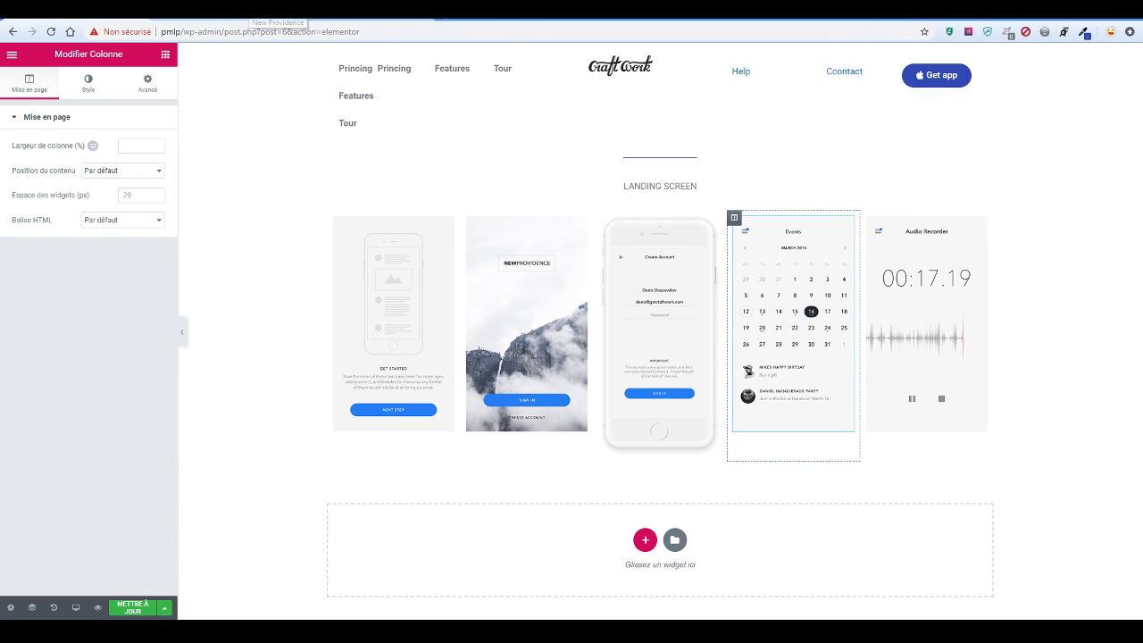
Give the first phone image a box shadow with horizontal 4, vertical 7, blur 31 and colour rgba(0,0,0,0.22), using the reference page as a guide
click(259, 18)
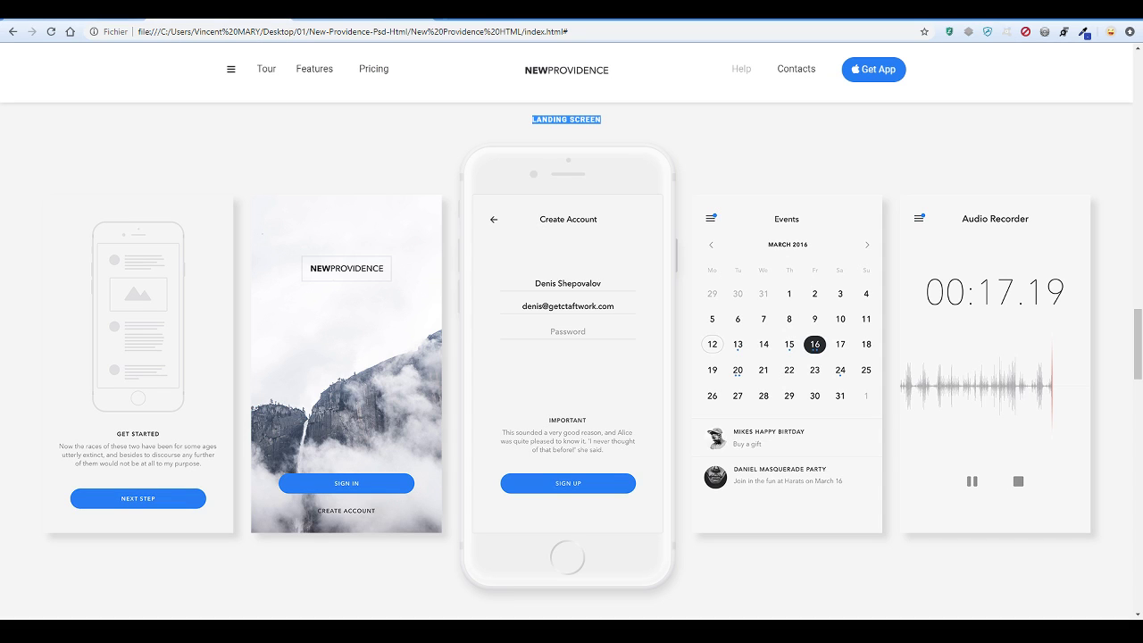
click(54, 18)
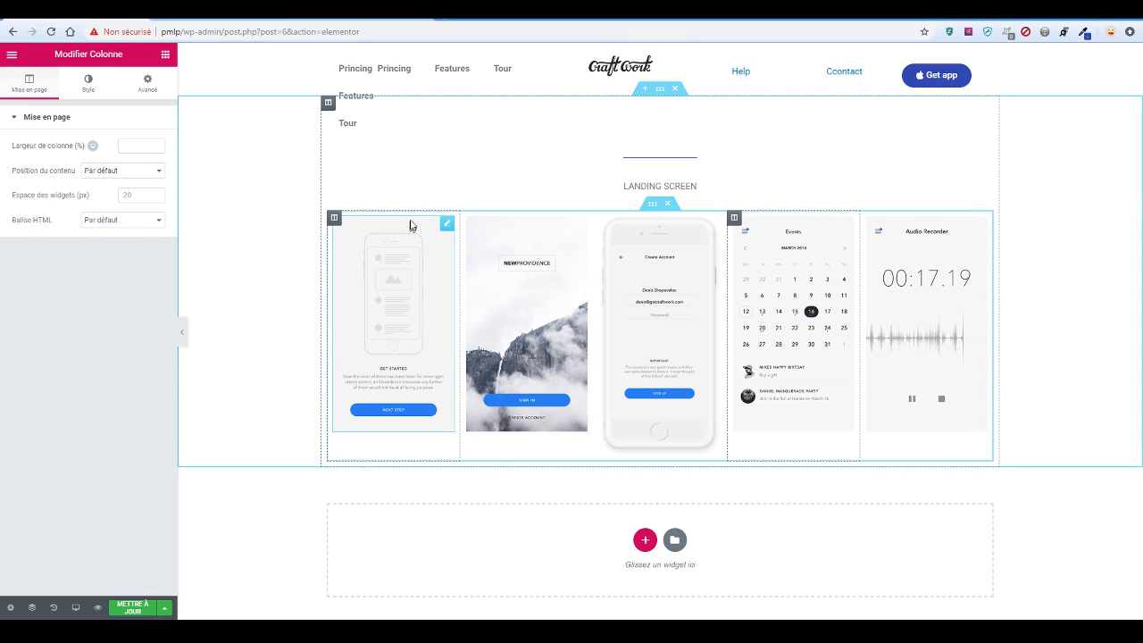
click(446, 225)
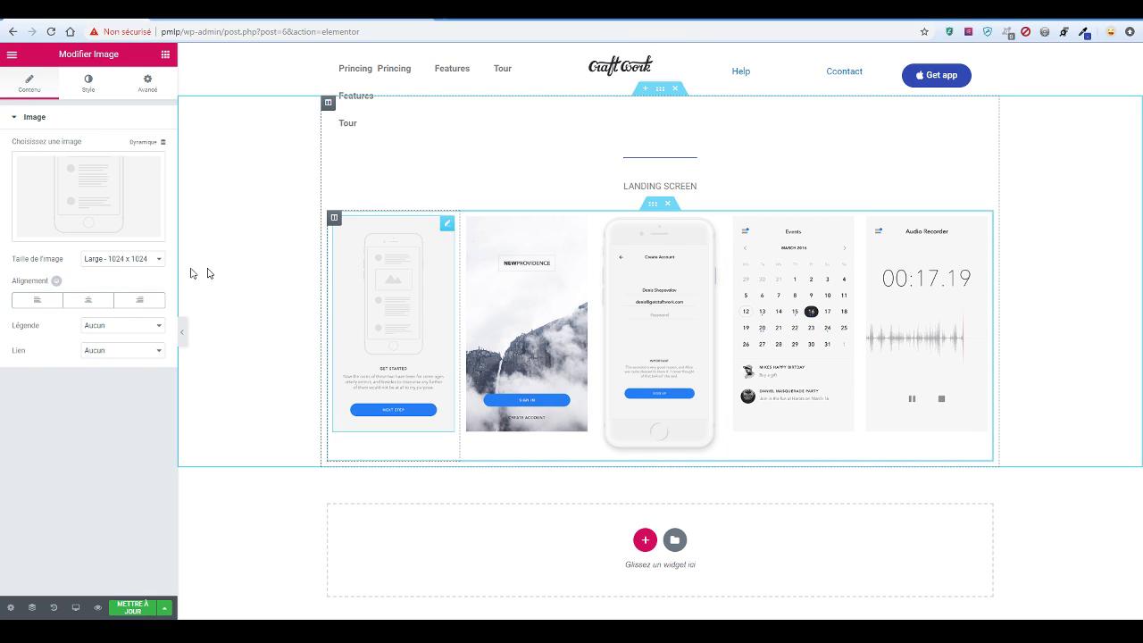
click(89, 86)
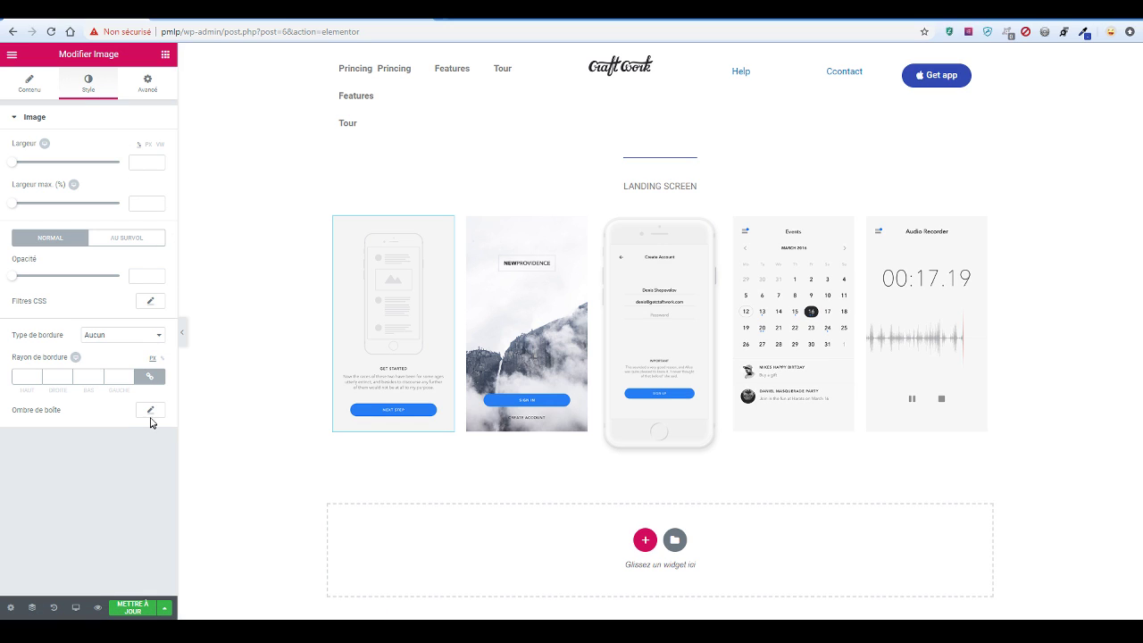
click(143, 342)
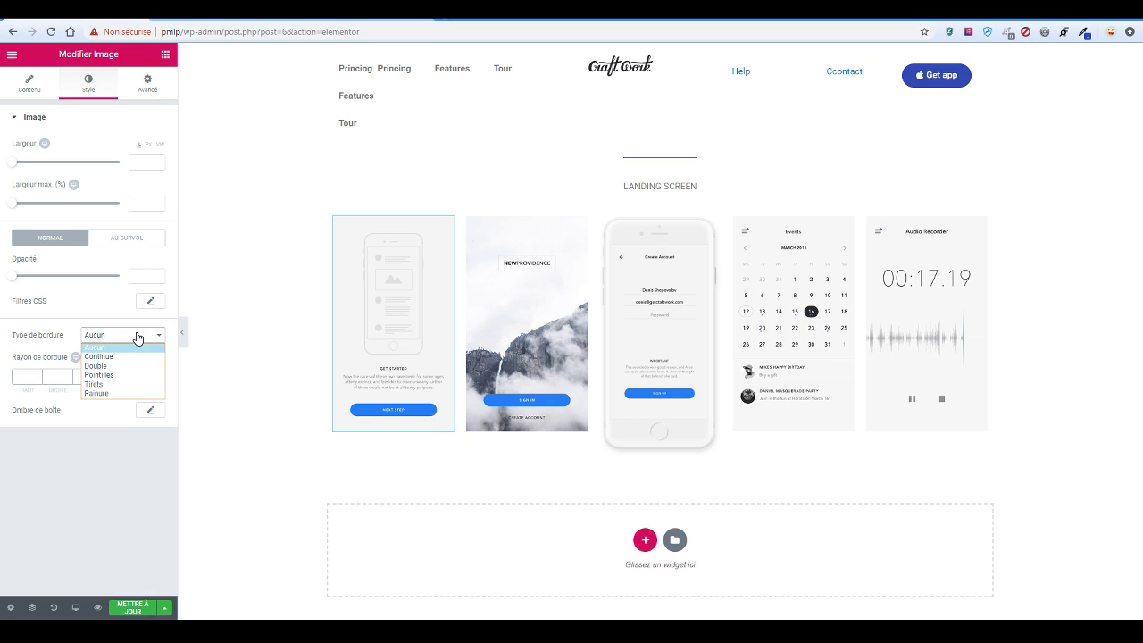
click(137, 337)
click(152, 410)
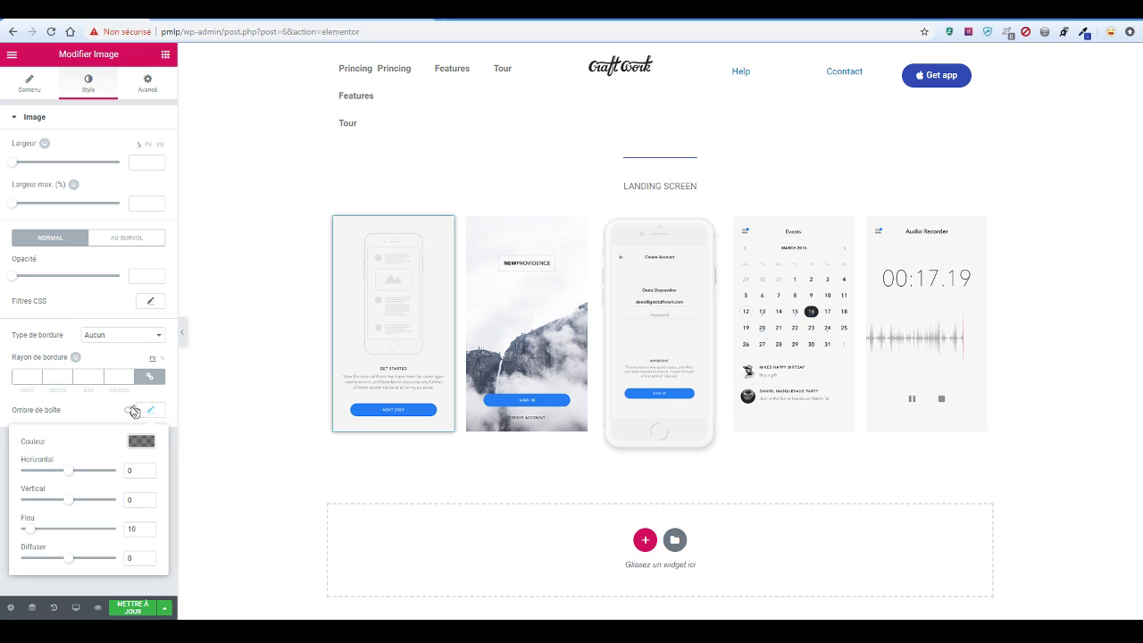
mouse_move(78, 468)
mouse_down()
mouse_move(88, 474)
mouse_move(70, 474)
mouse_up()
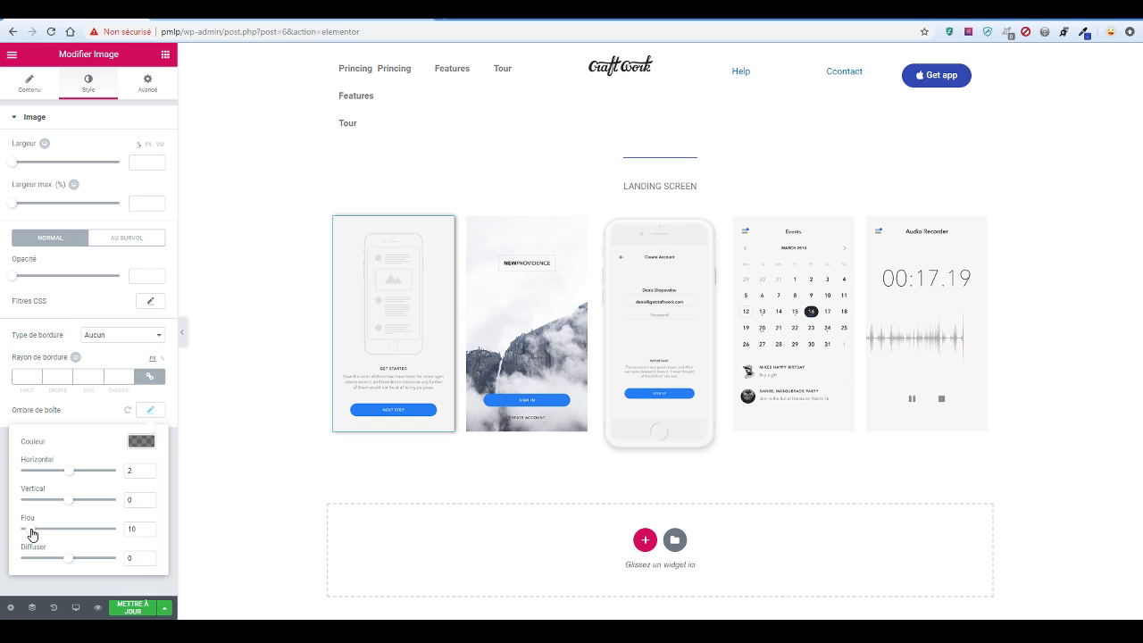
drag(32, 534, 70, 564)
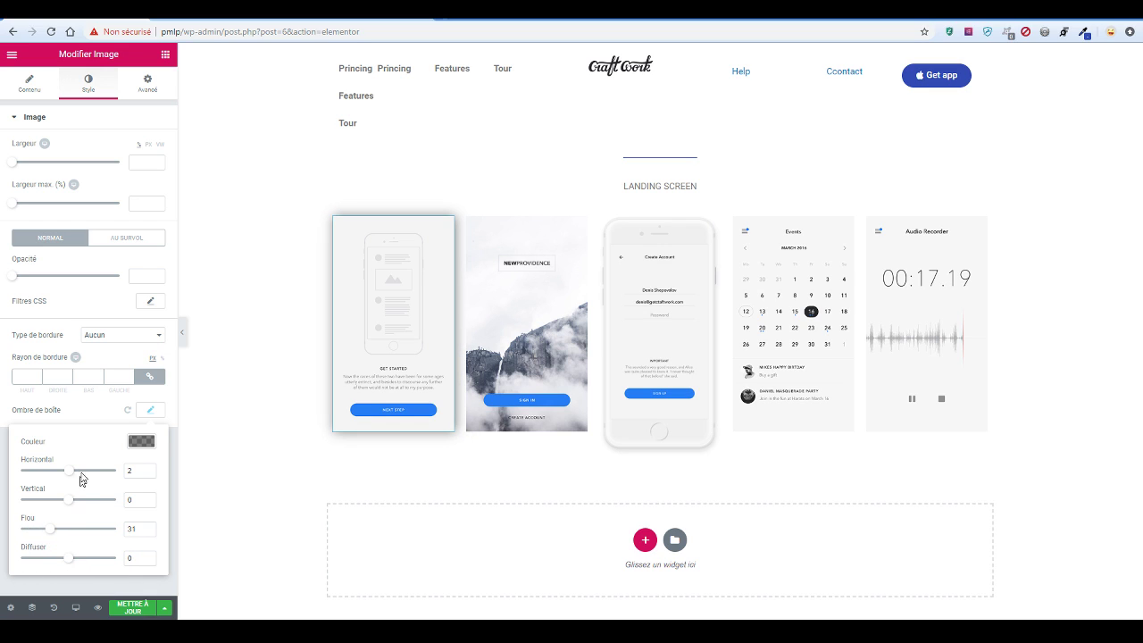
drag(70, 473, 72, 503)
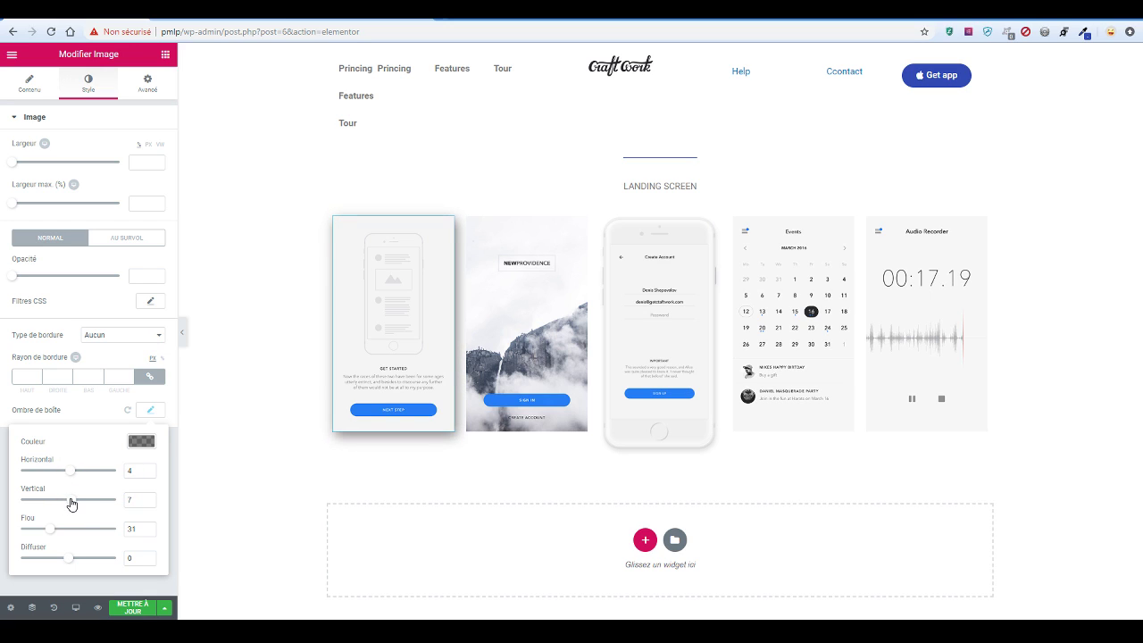
click(141, 441)
drag(153, 534, 153, 561)
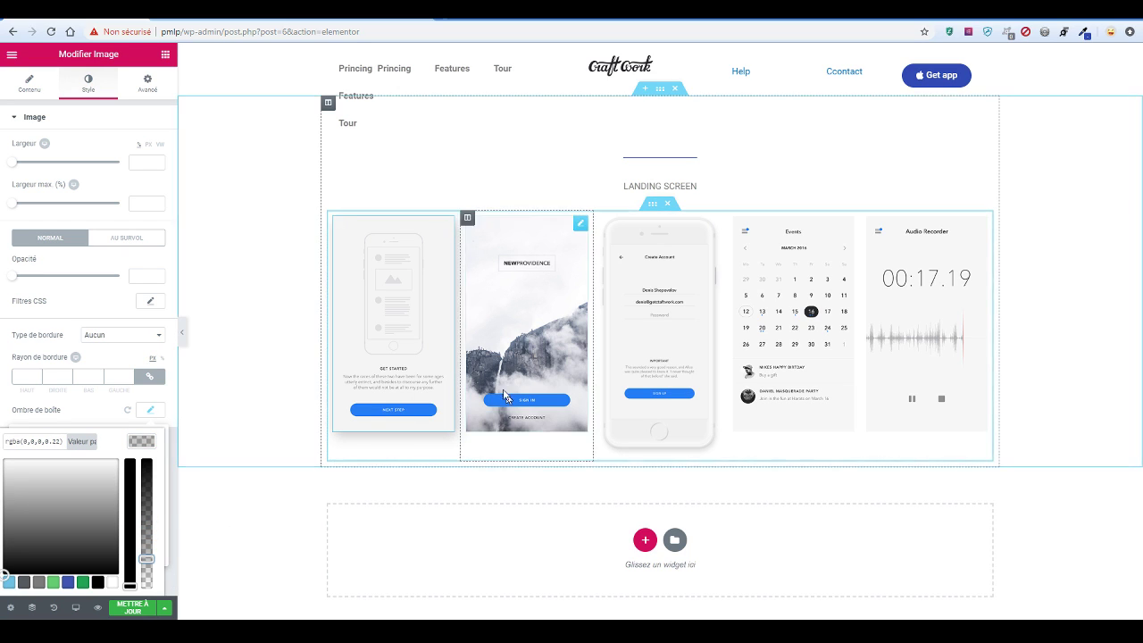
Copy the first phone image and paste its style onto the mountain, Events calendar and Audio Recorder images
right_click(444, 323)
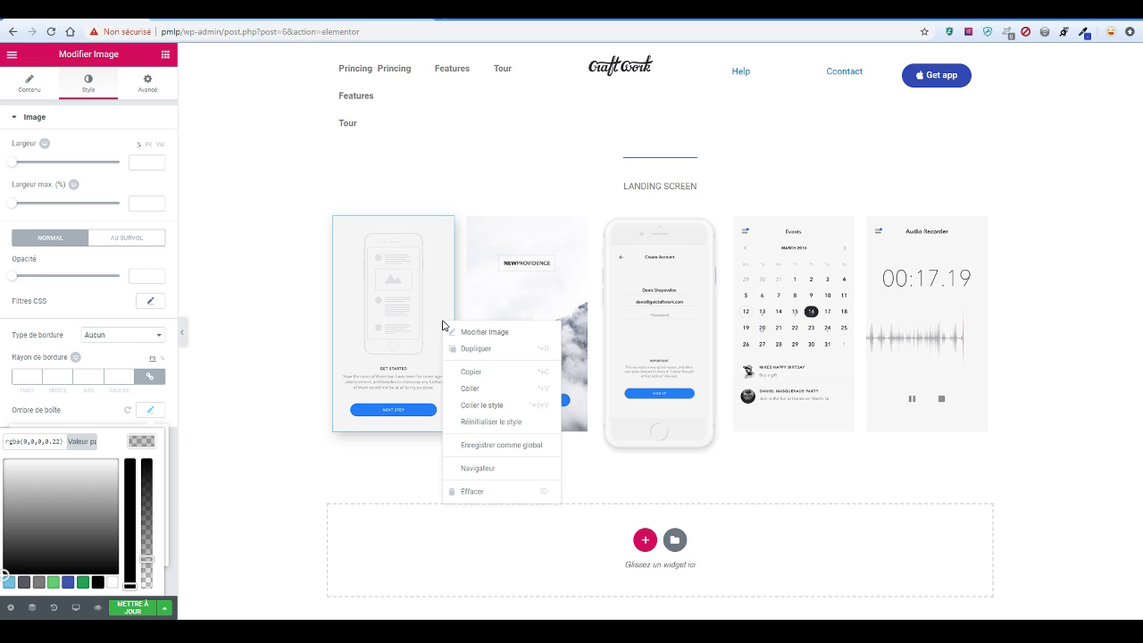
click(513, 372)
right_click(530, 300)
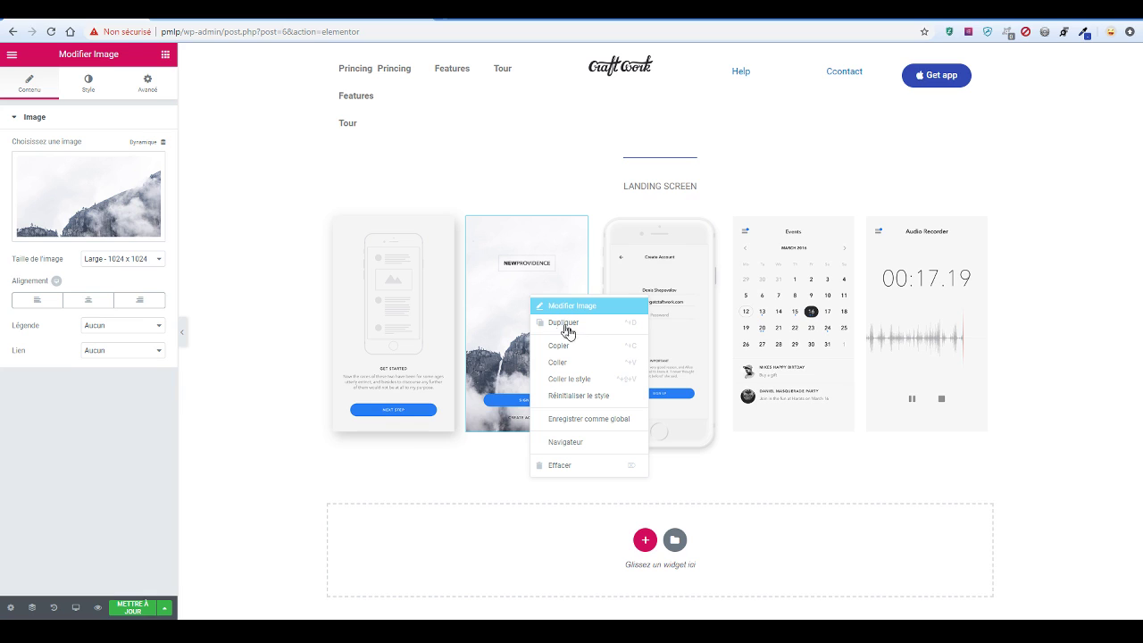
click(594, 378)
right_click(767, 364)
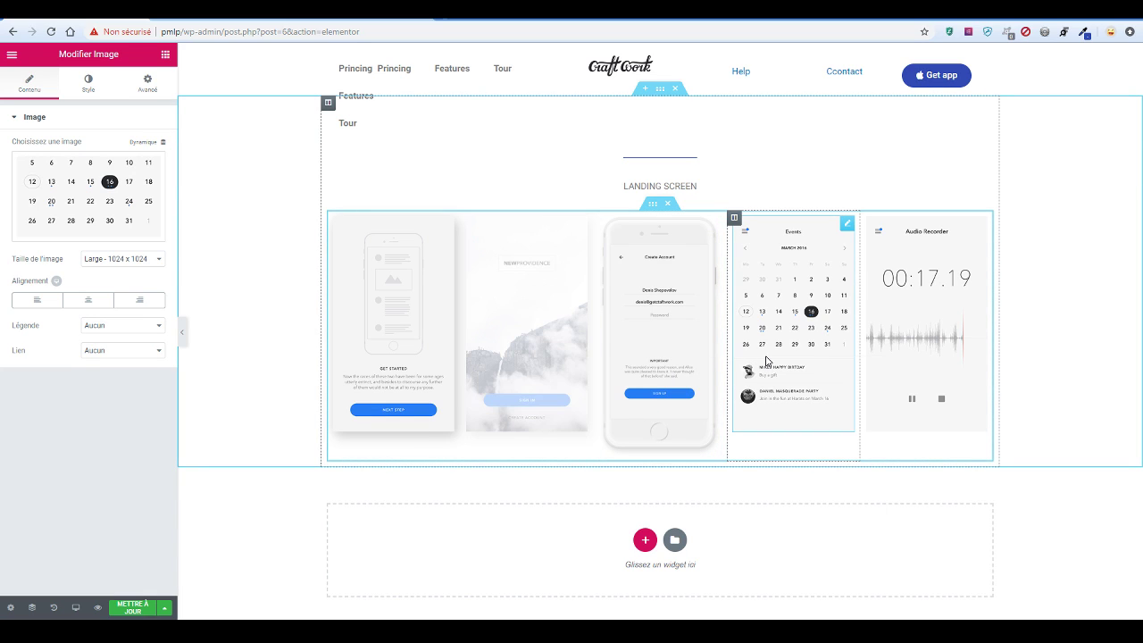
click(804, 440)
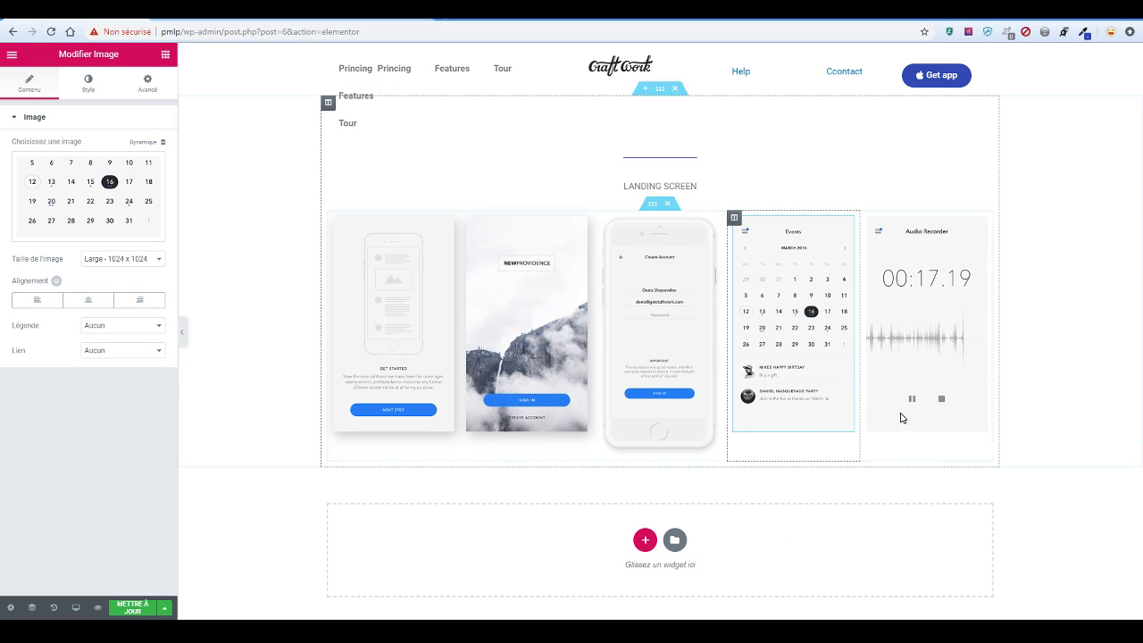
right_click(932, 361)
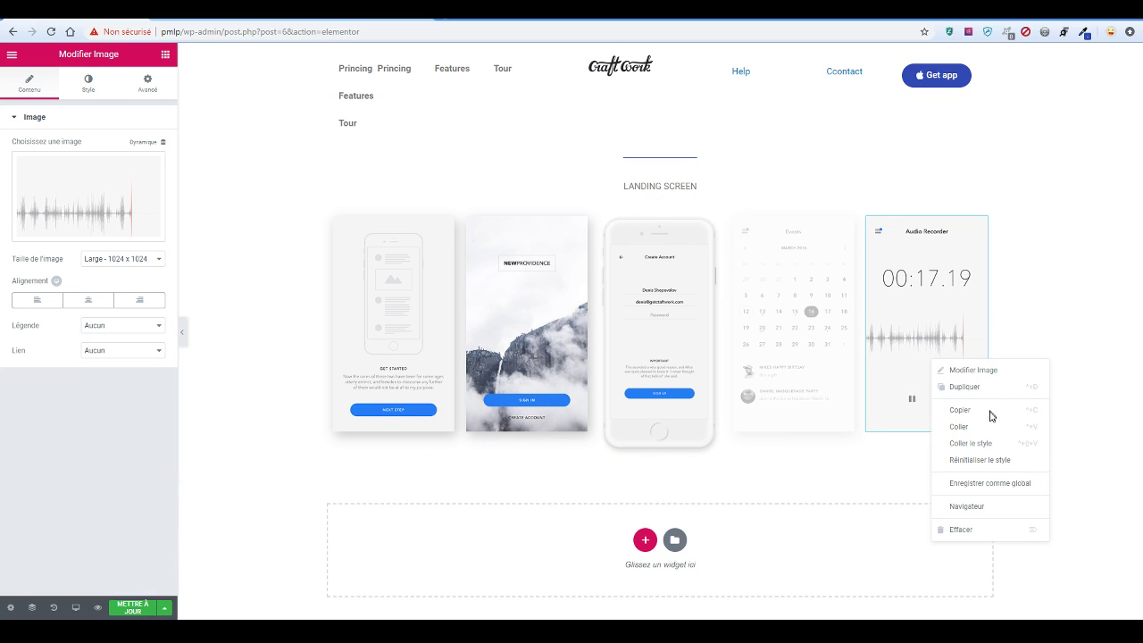
click(981, 444)
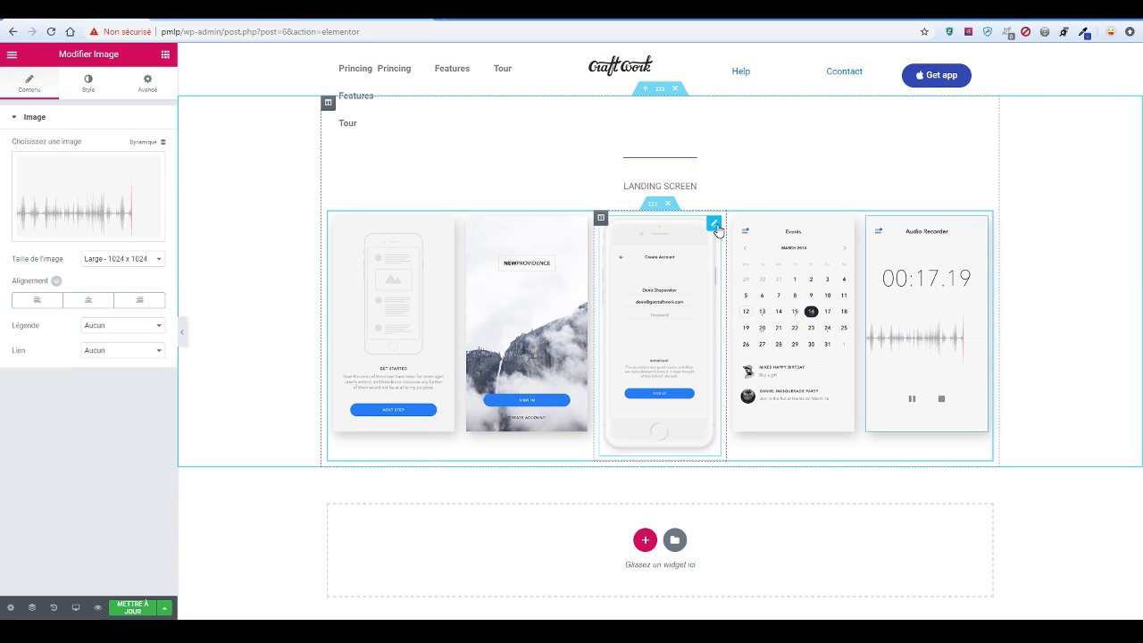
Set the content width of the inner section holding the five screens to Pleine largeur
click(650, 206)
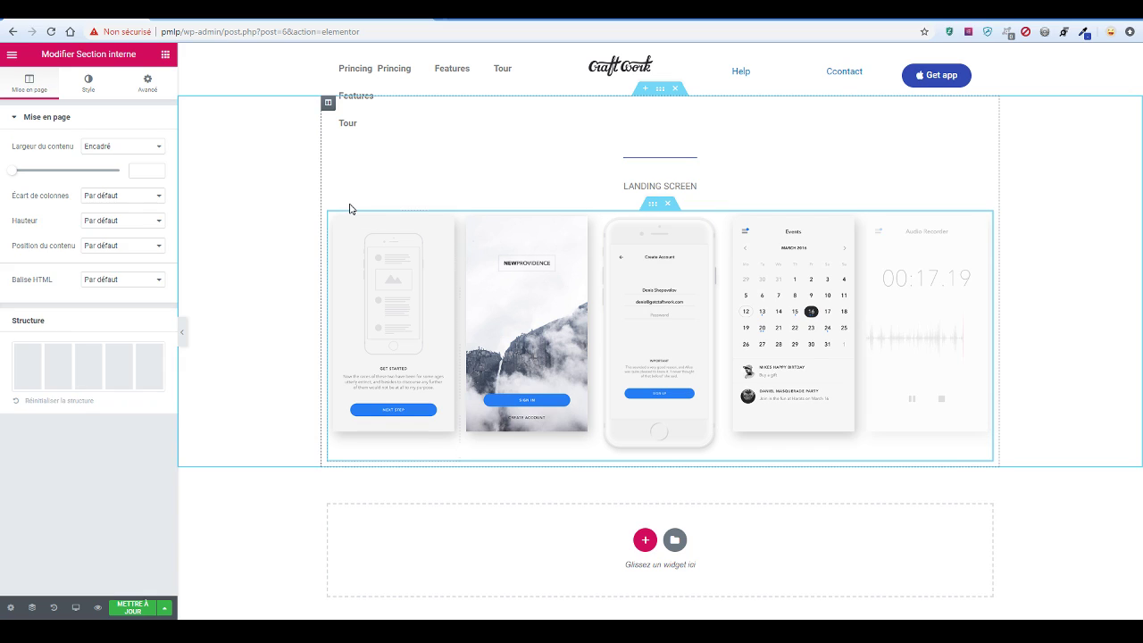
click(136, 147)
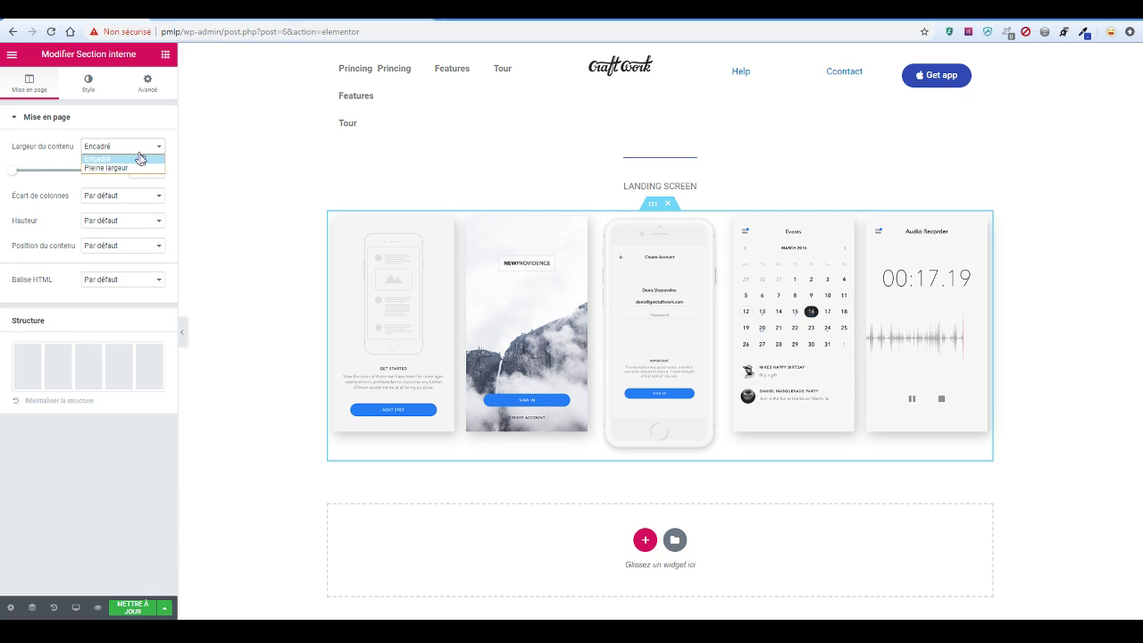
click(140, 168)
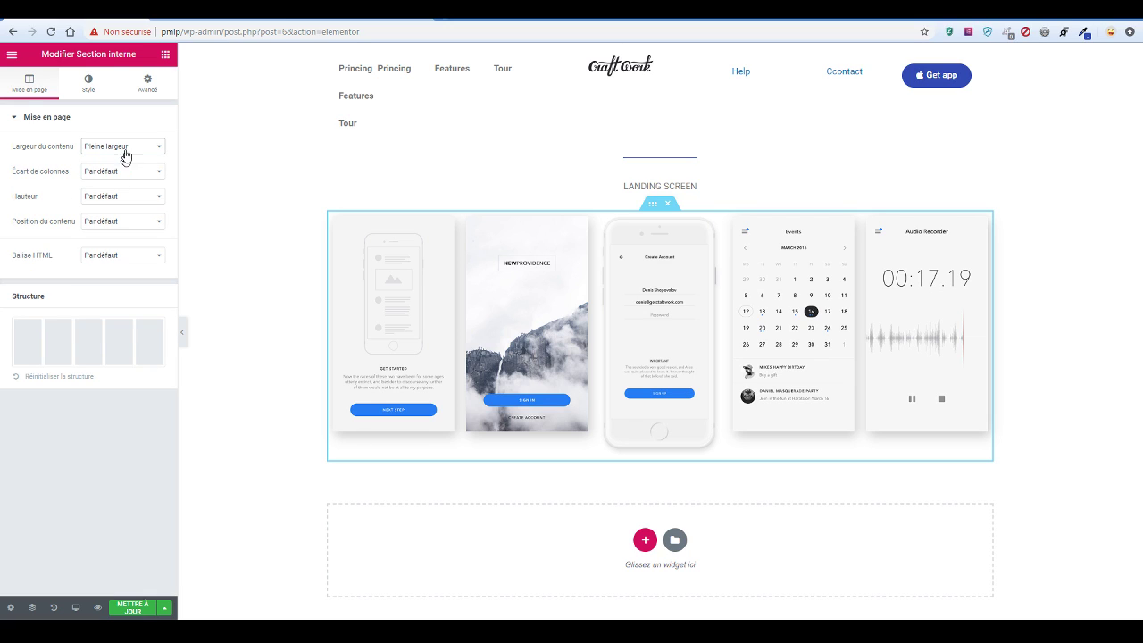
Try the Plus Large and Large column gaps on the inner section against the reference page, and settle on Étendre
click(134, 174)
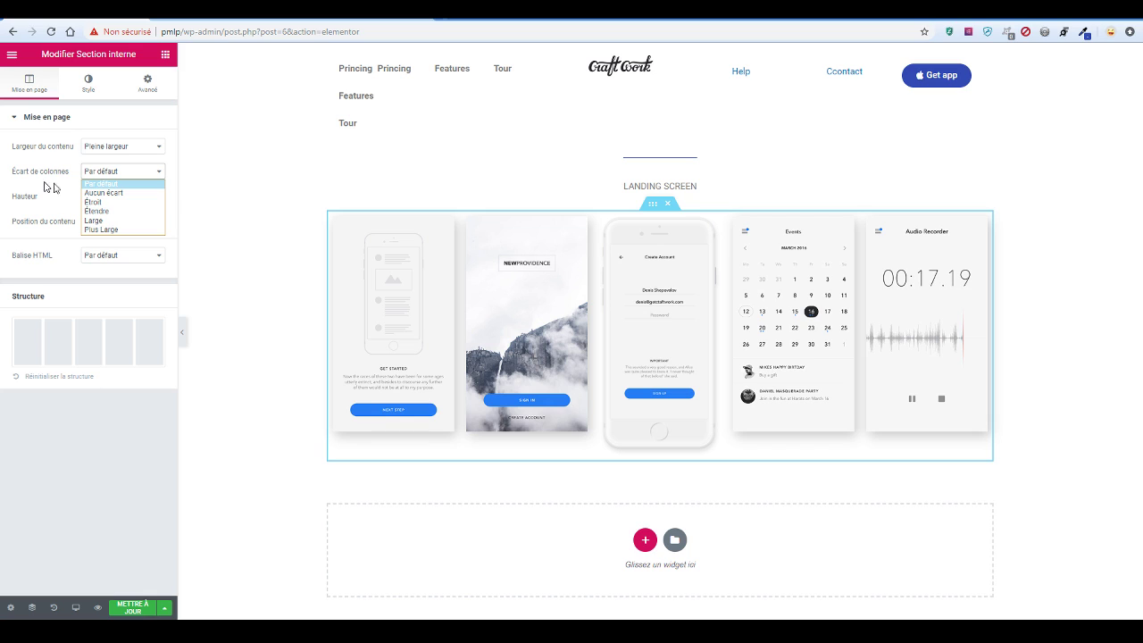
click(127, 230)
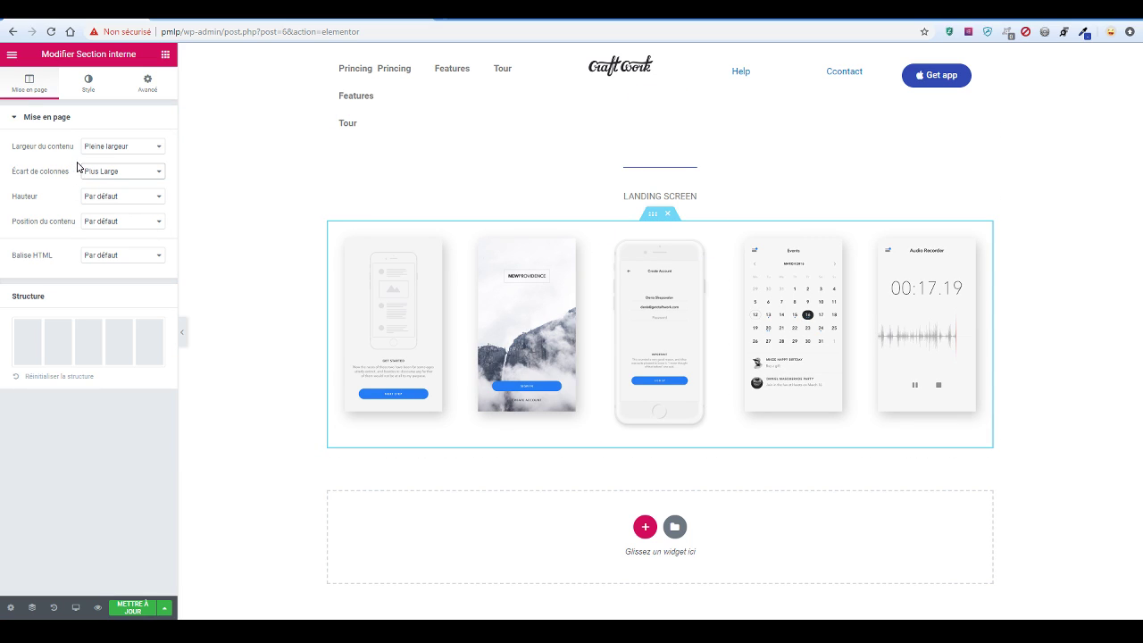
click(221, 19)
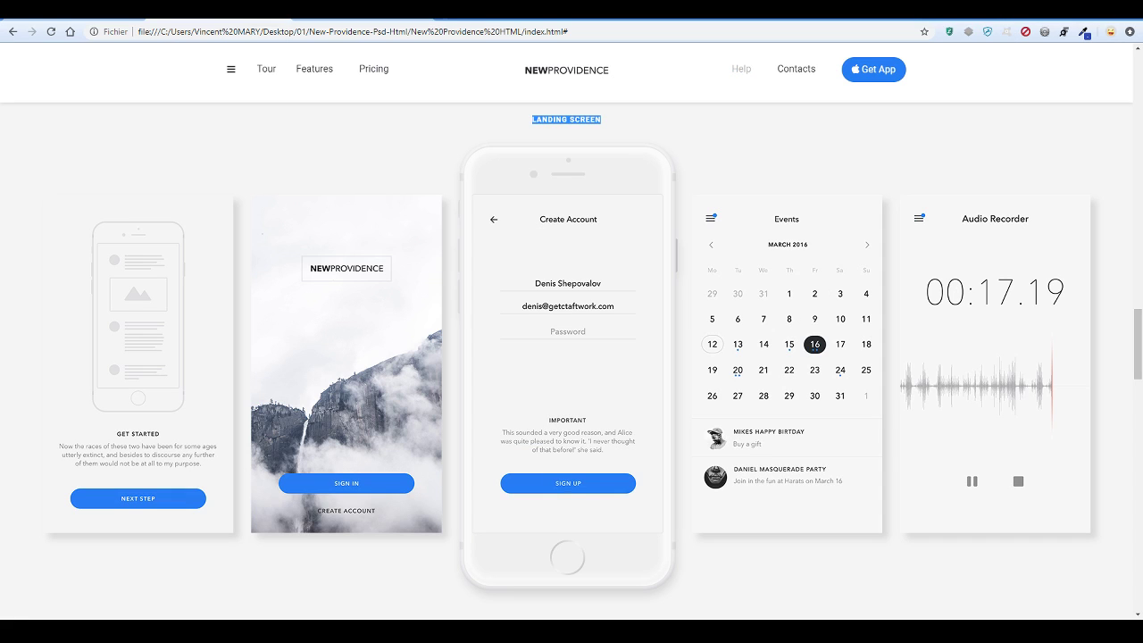
click(108, 20)
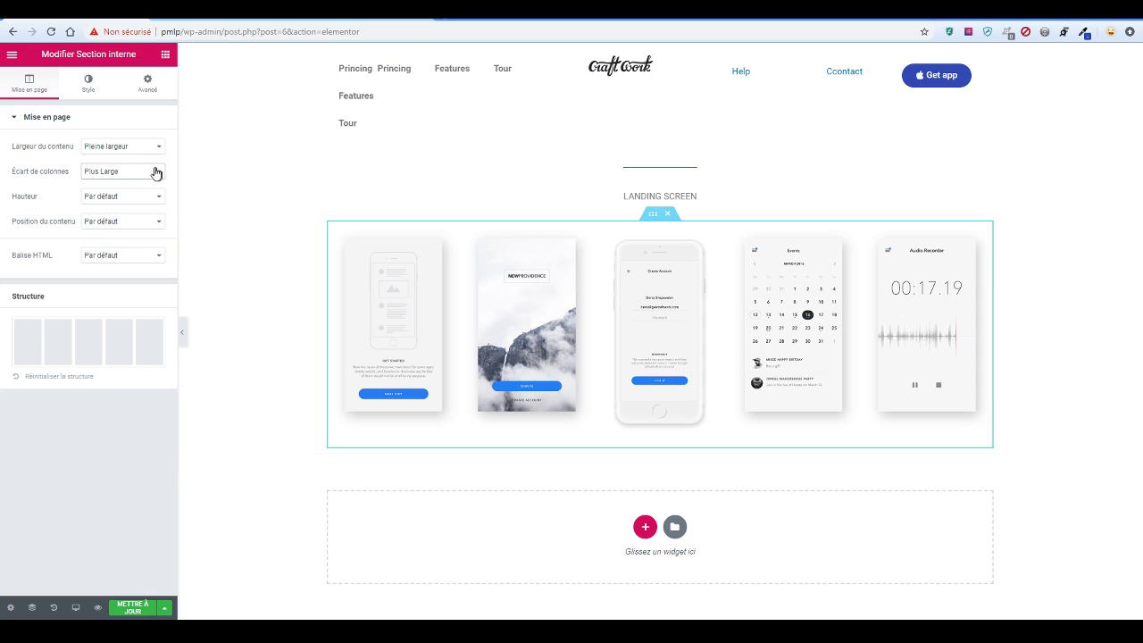
click(155, 172)
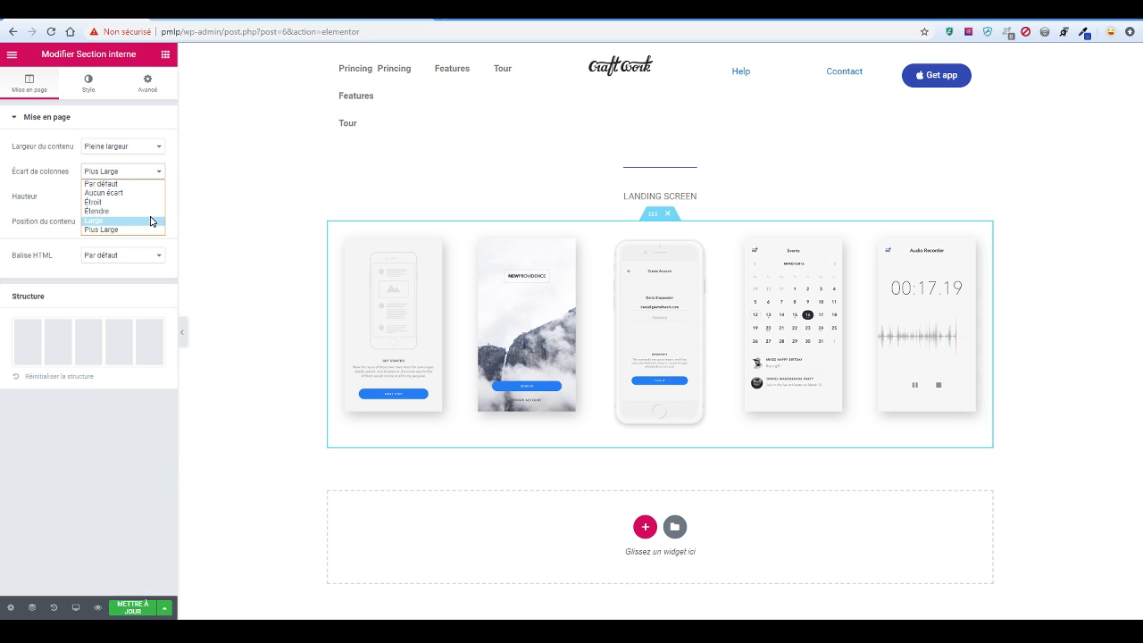
key(Return)
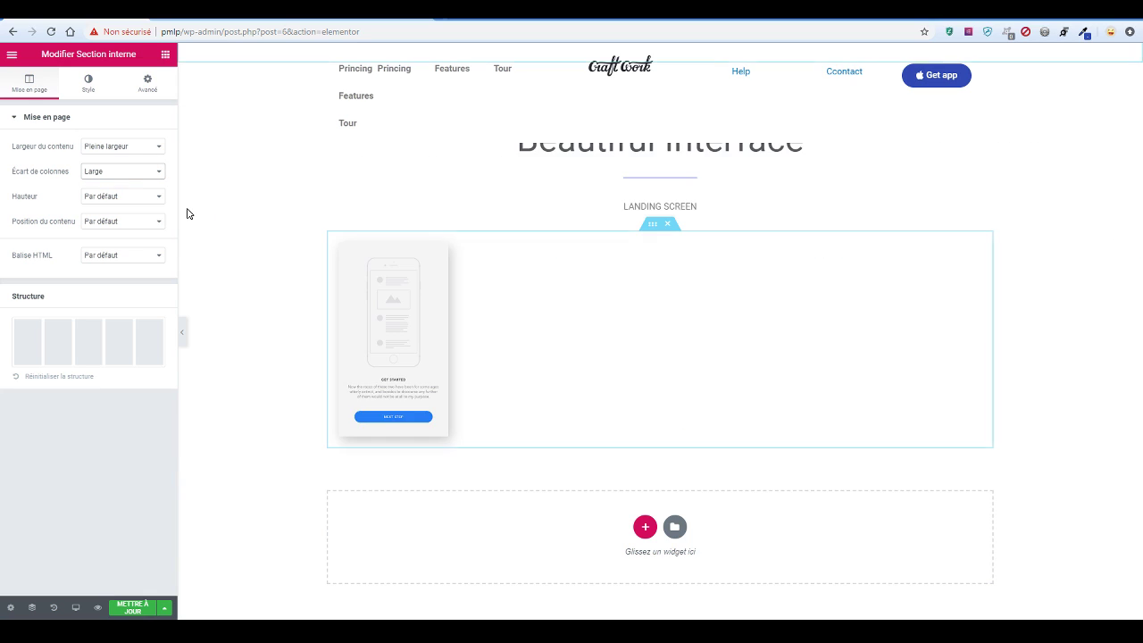
click(112, 169)
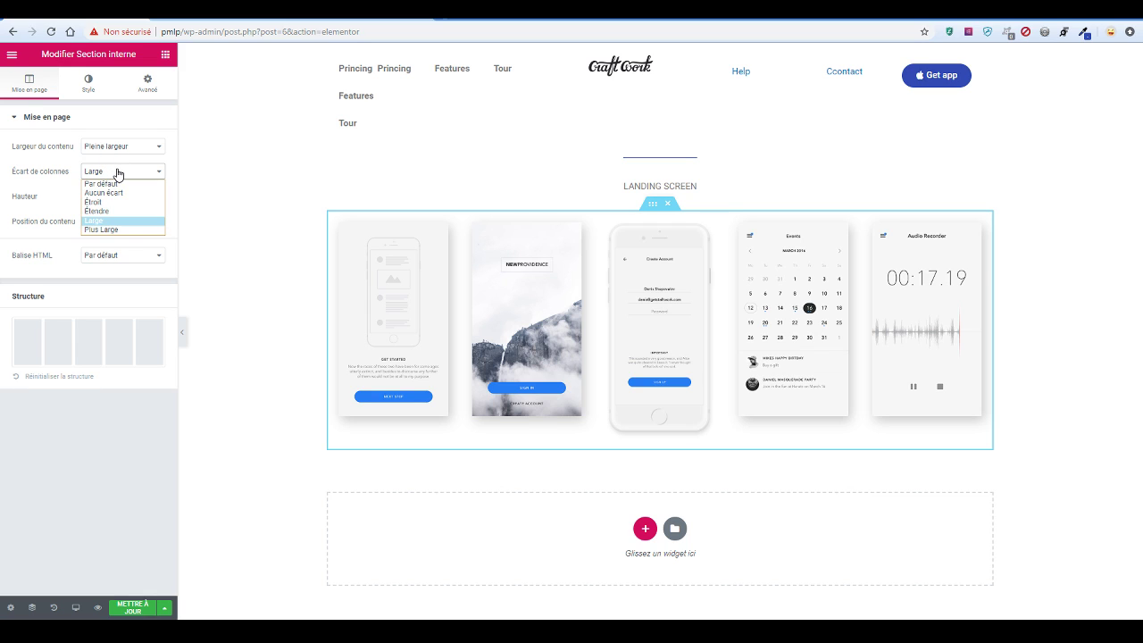
click(139, 212)
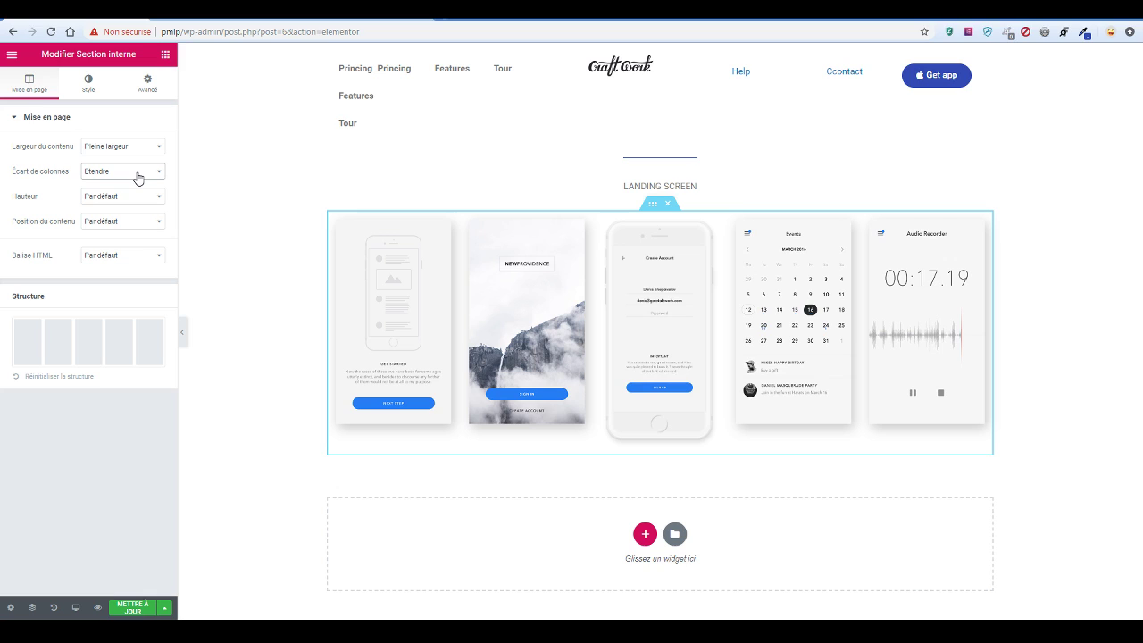
Set the inner section's height to Hauteur min. with a minimum height of 542
click(138, 196)
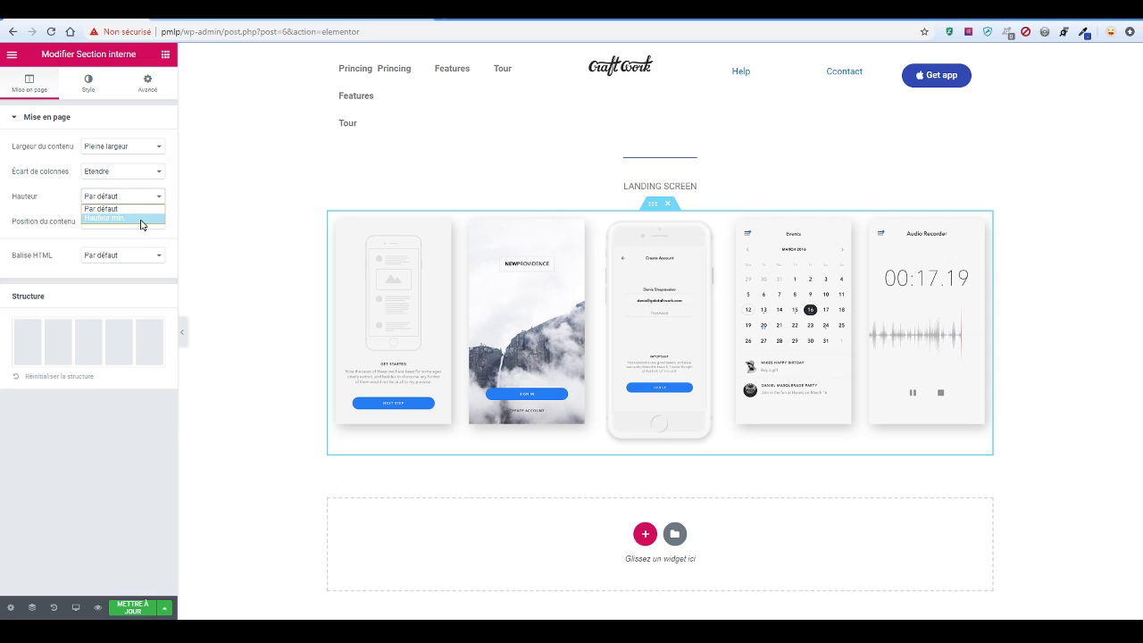
click(141, 222)
mouse_move(44, 246)
mouse_down()
mouse_move(63, 246)
mouse_move(52, 243)
mouse_up()
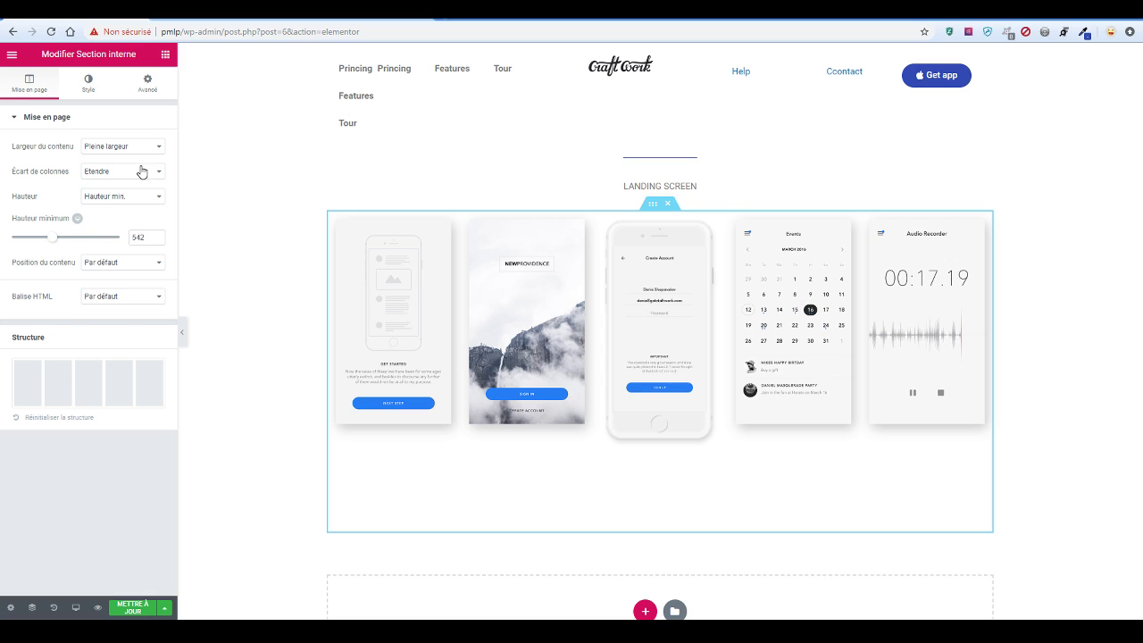
Try the Encadré content width on the inner section and restore Pleine largeur
click(141, 171)
click(140, 150)
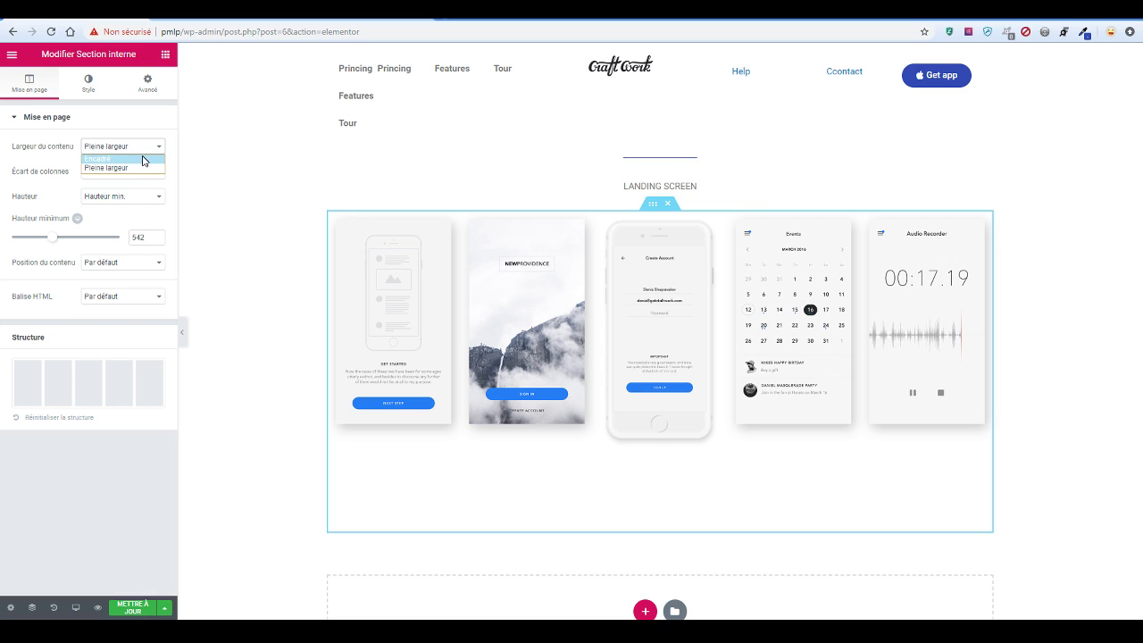
click(143, 158)
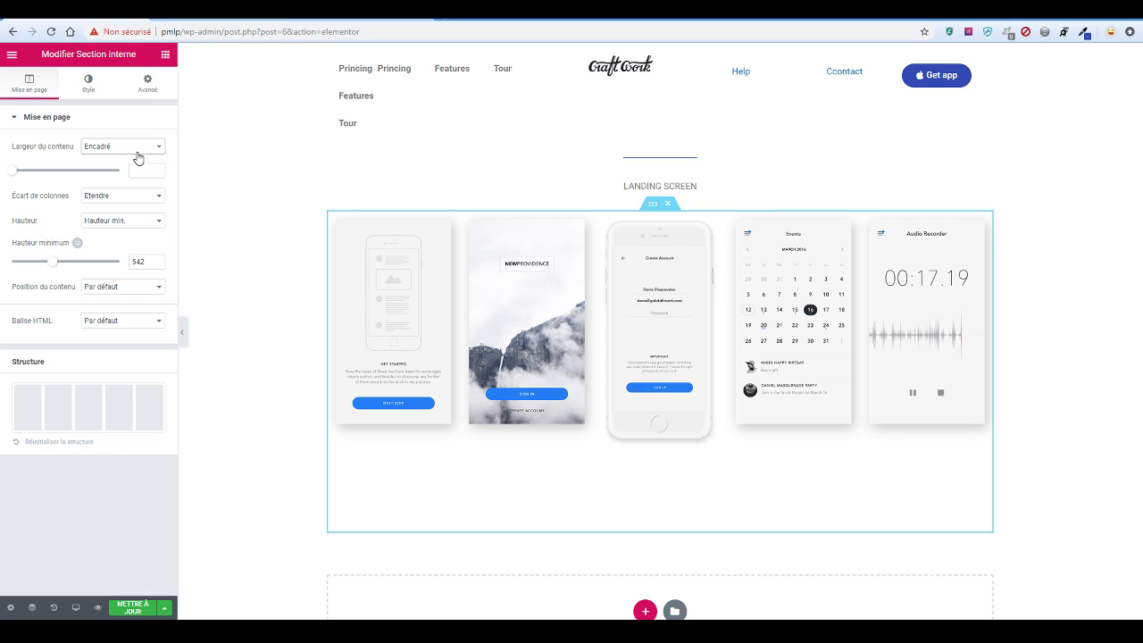
click(146, 152)
click(143, 169)
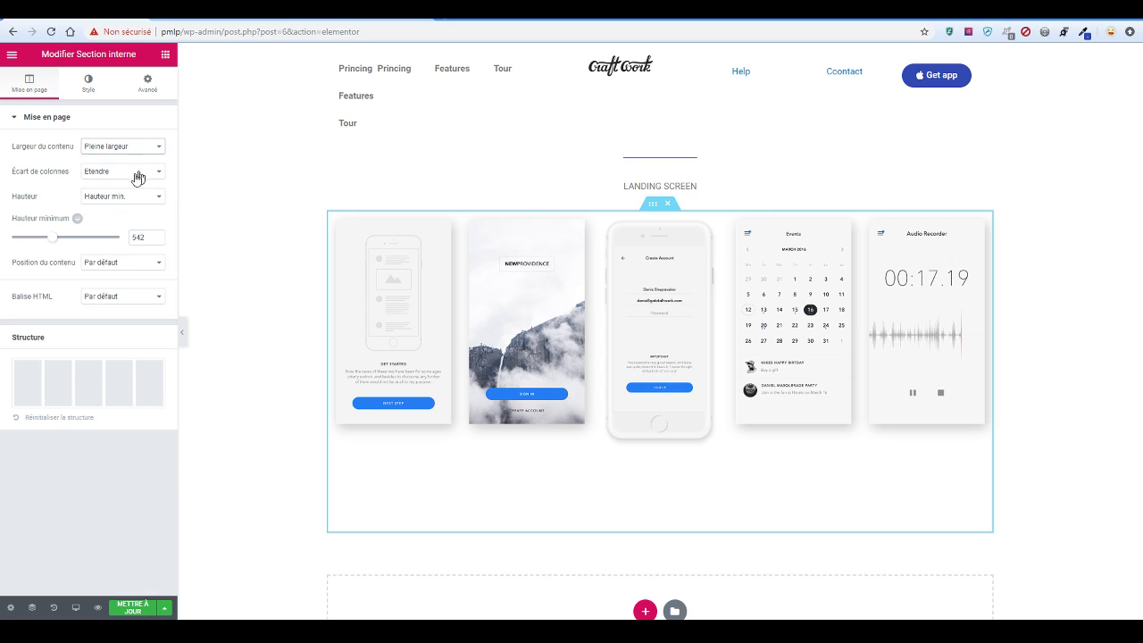
click(123, 173)
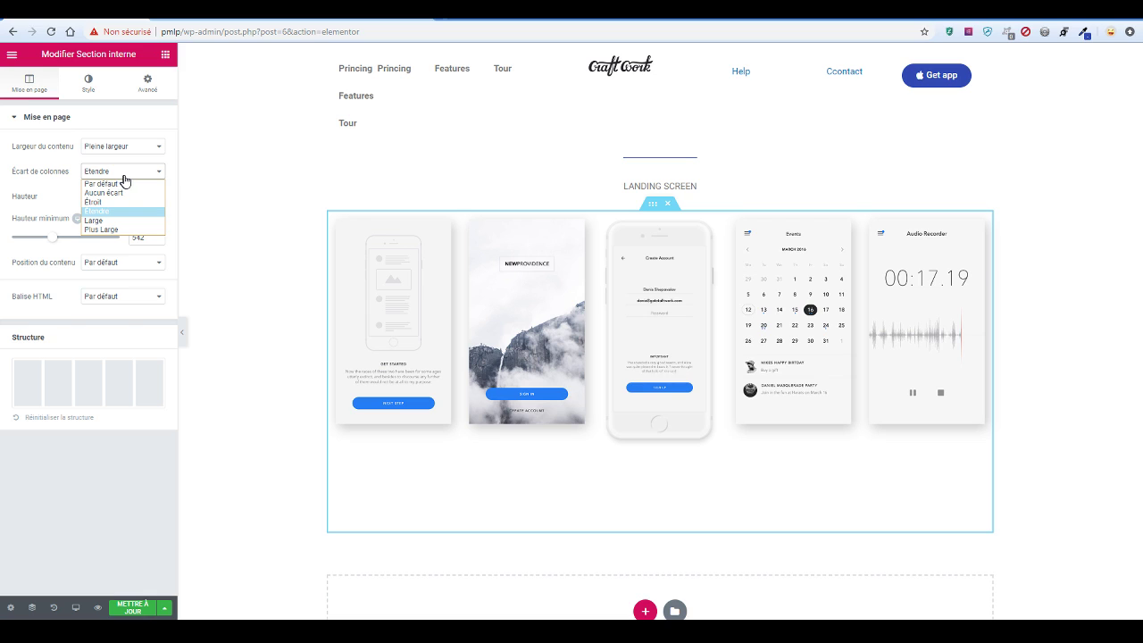
click(135, 124)
click(130, 124)
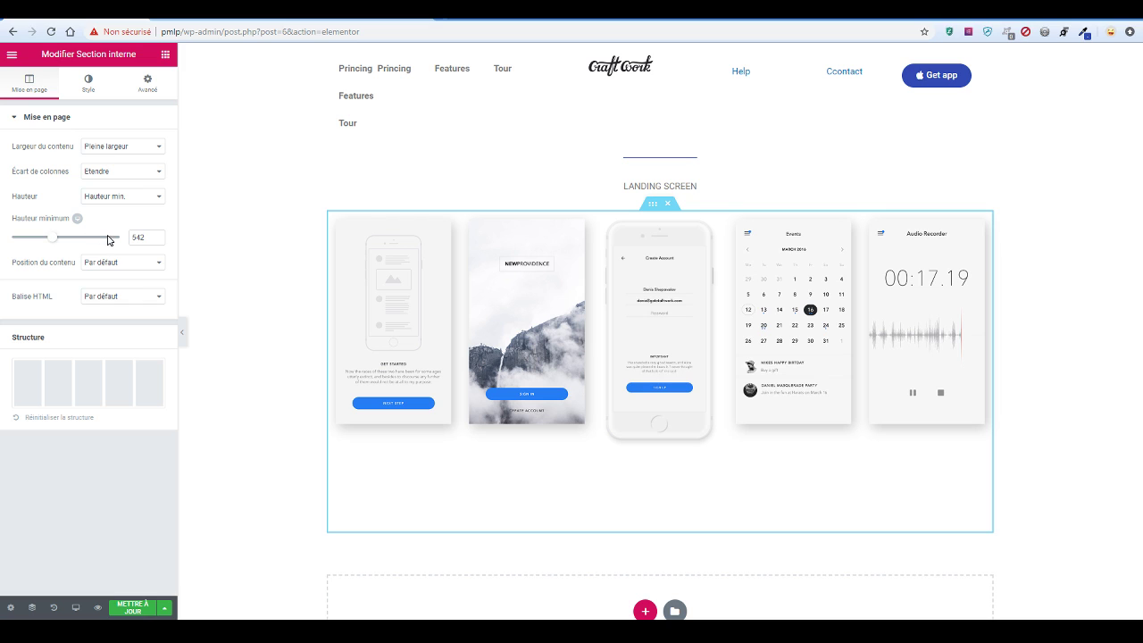
scroll(692, 228, up, 2)
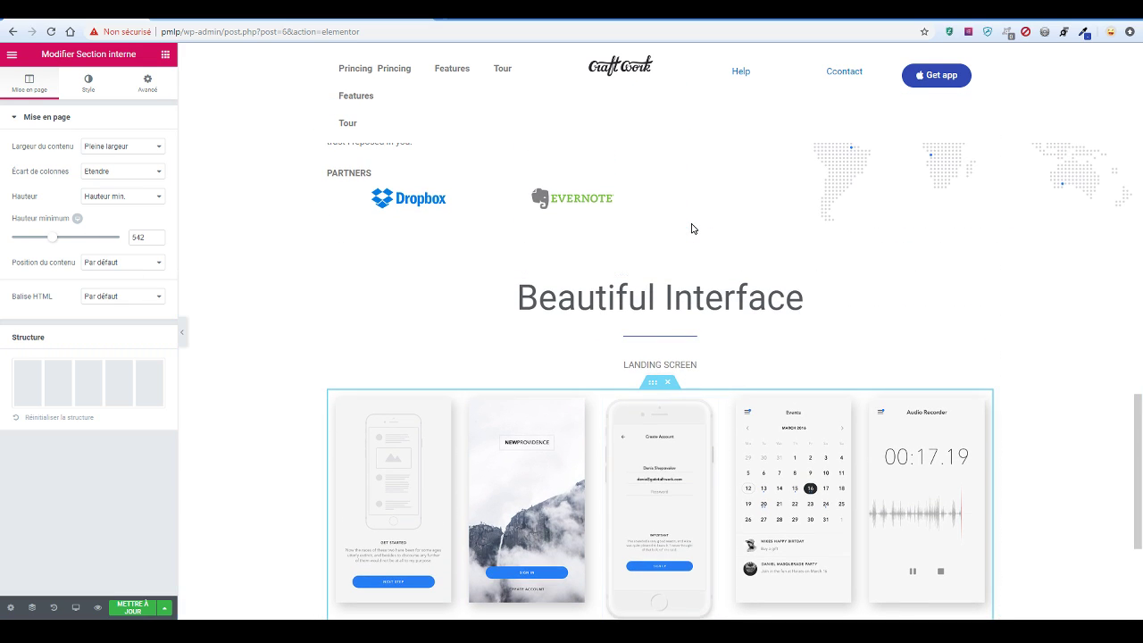
scroll(687, 241, down, 1)
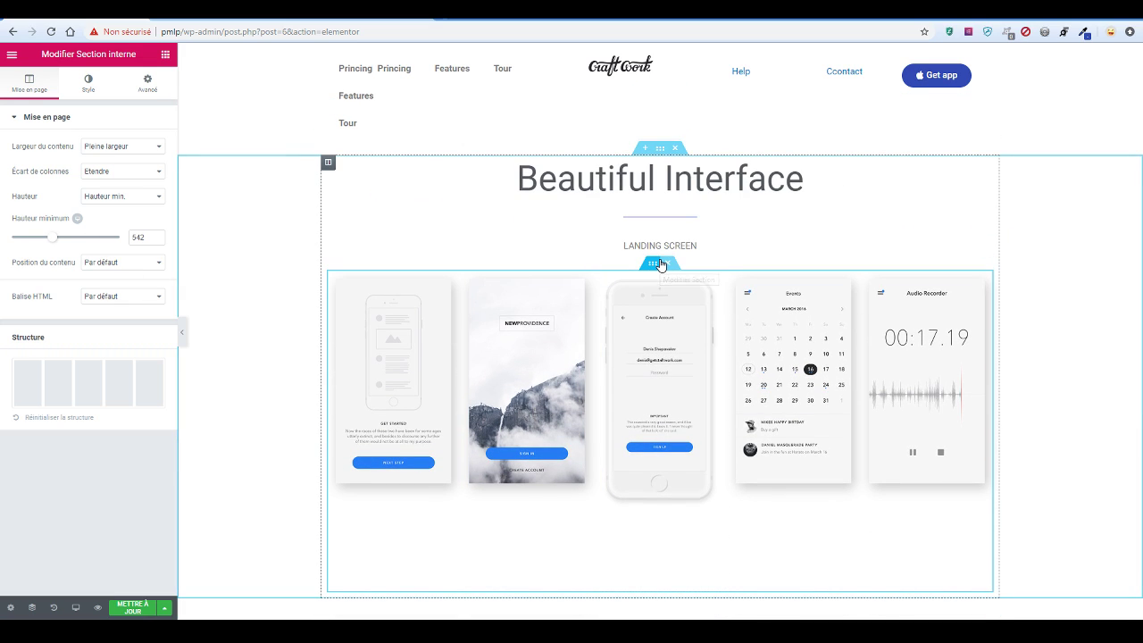
scroll(660, 265, down, 2)
scroll(660, 265, up, 2)
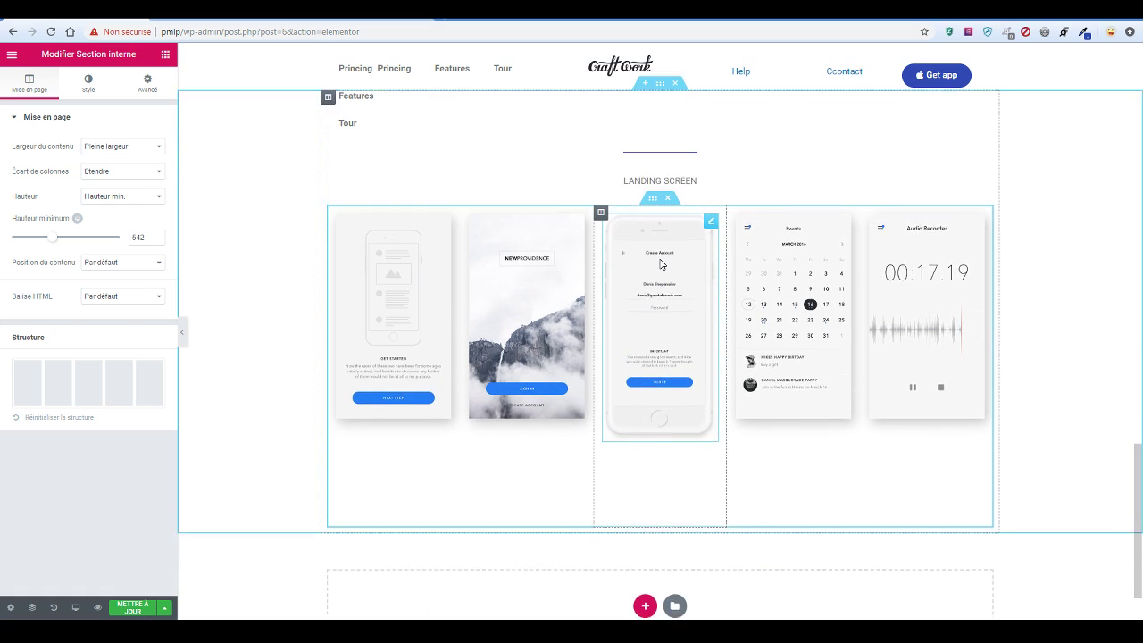
scroll(724, 280, down, 2)
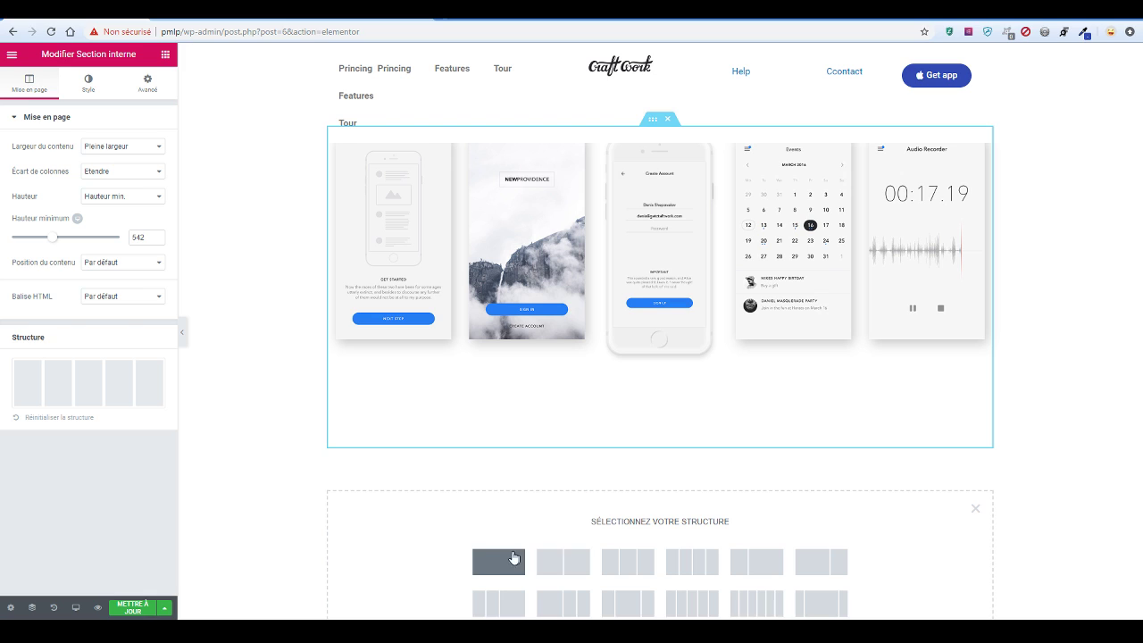
click(502, 561)
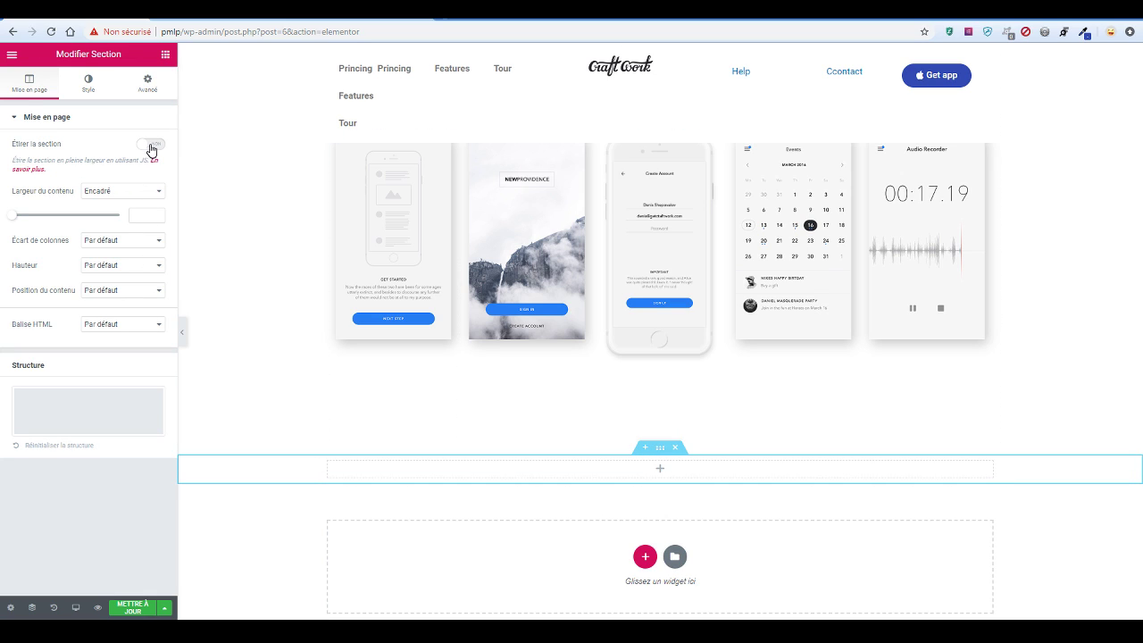
scroll(926, 473, up, 2)
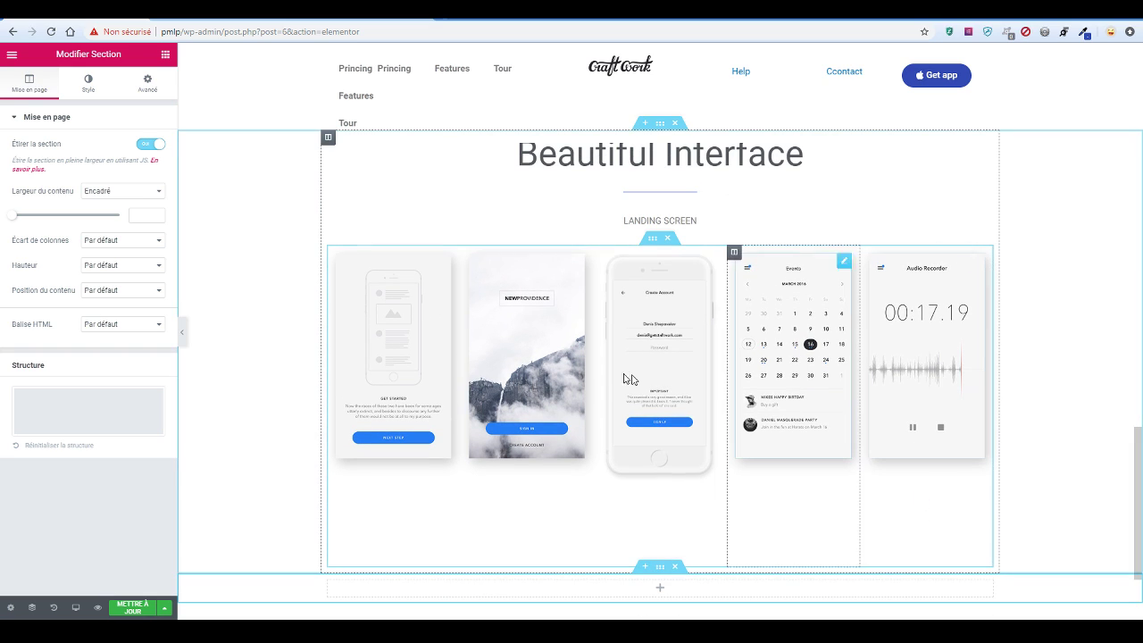
scroll(637, 530, down, 2)
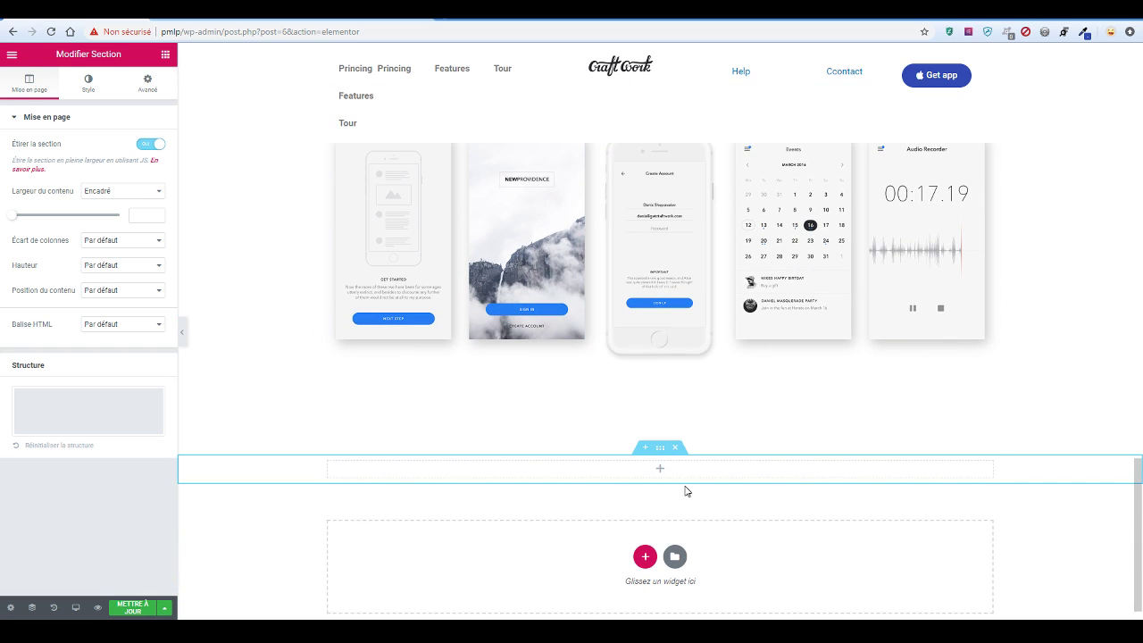
scroll(533, 436, up, 1)
scroll(533, 437, down, 2)
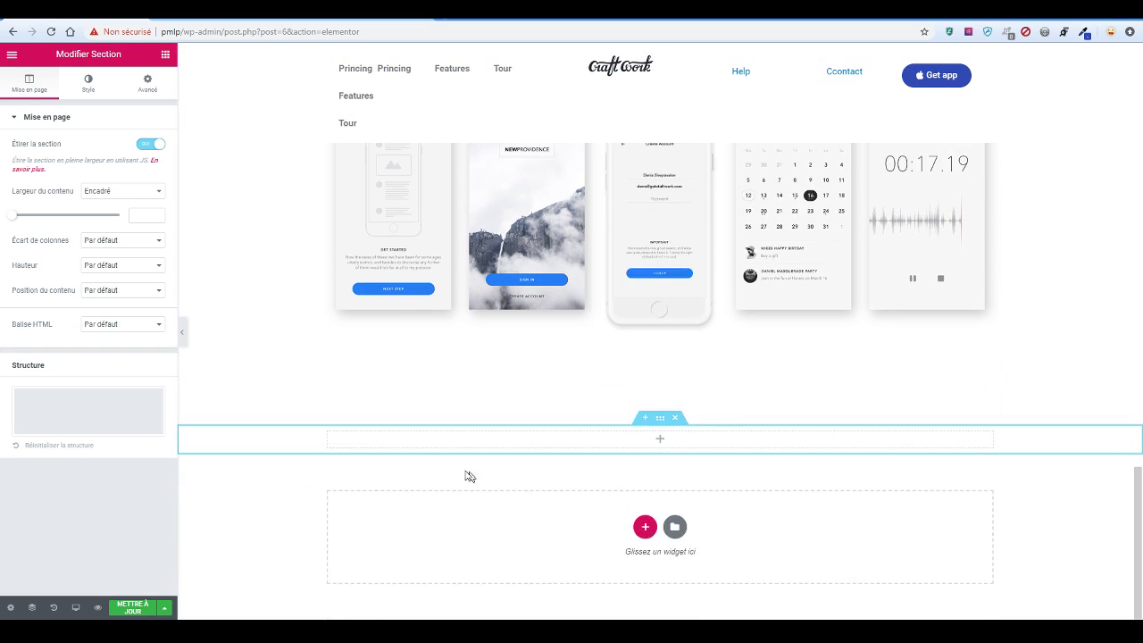
right_click(327, 435)
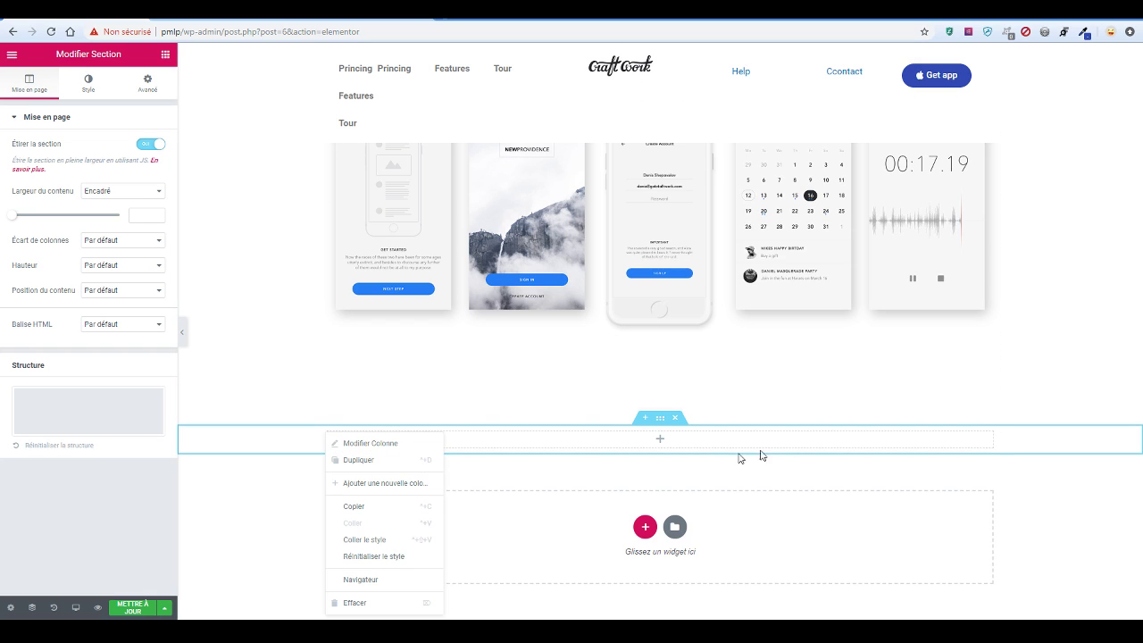
click(677, 422)
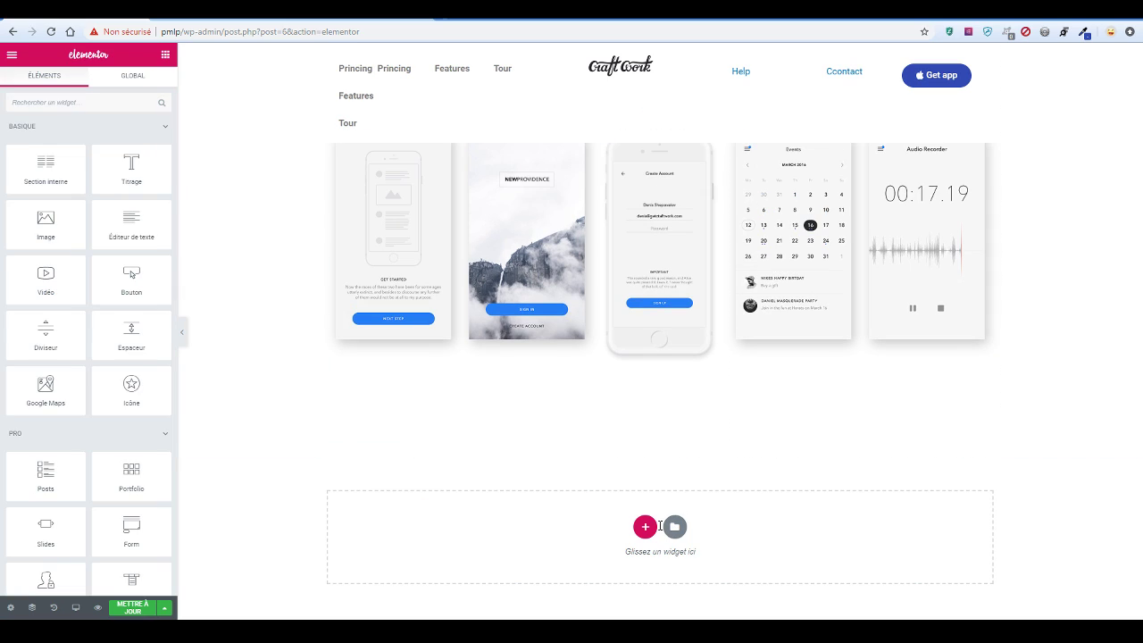
Add a new five-column section below the app screens and stretch it to the full page width
click(644, 526)
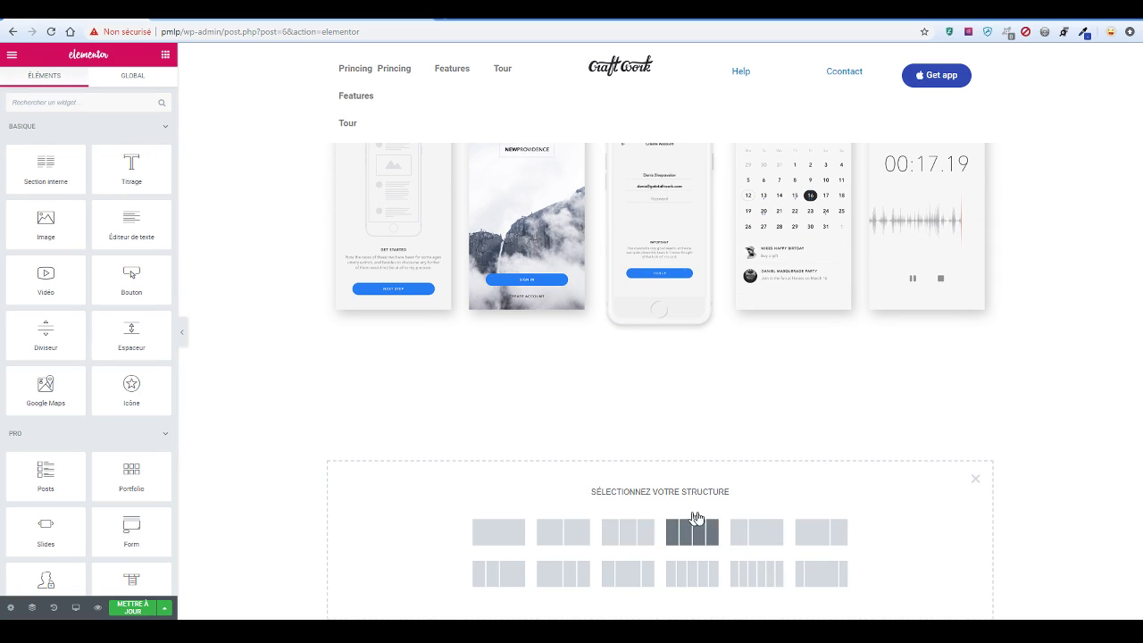
click(712, 569)
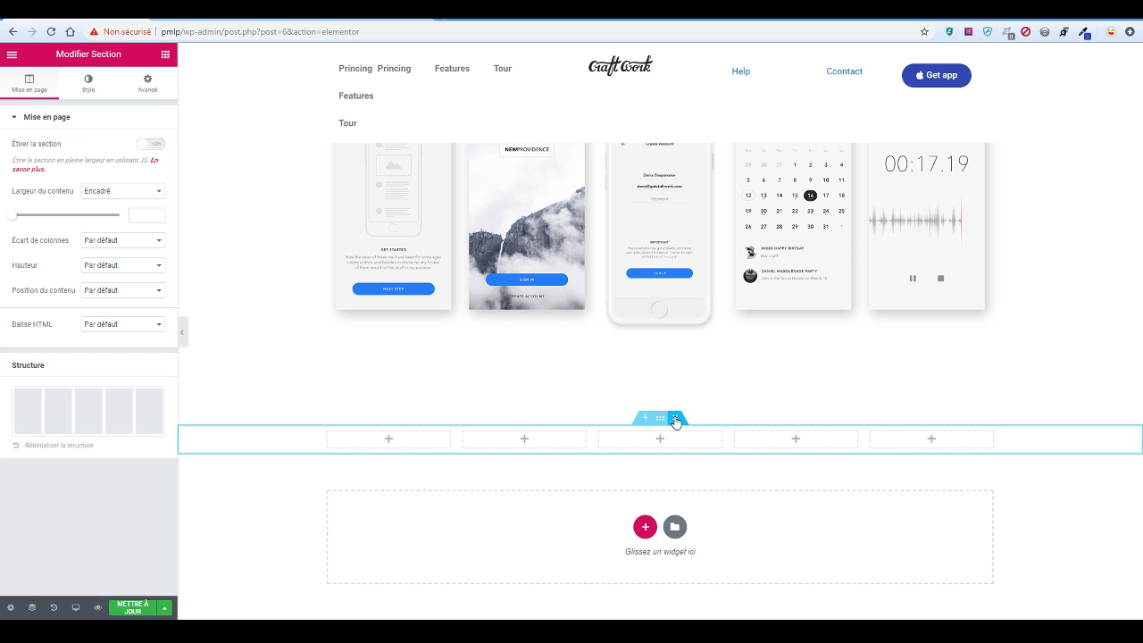
click(150, 145)
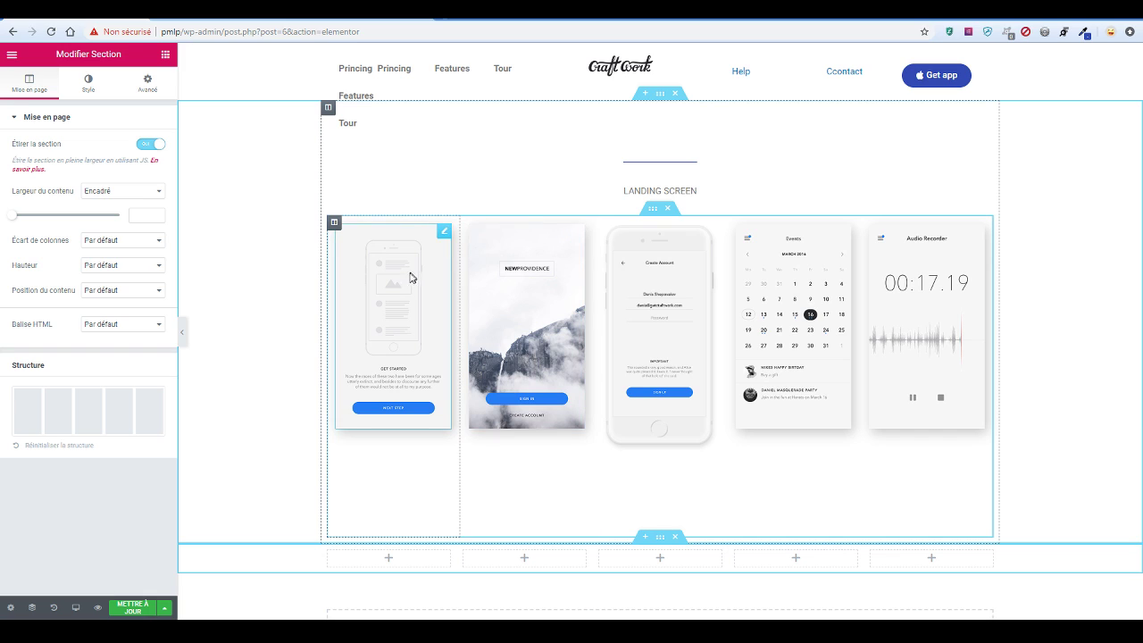
Move the five screen images in order into the new section's columns and delete the emptied inner section
drag(439, 255, 395, 553)
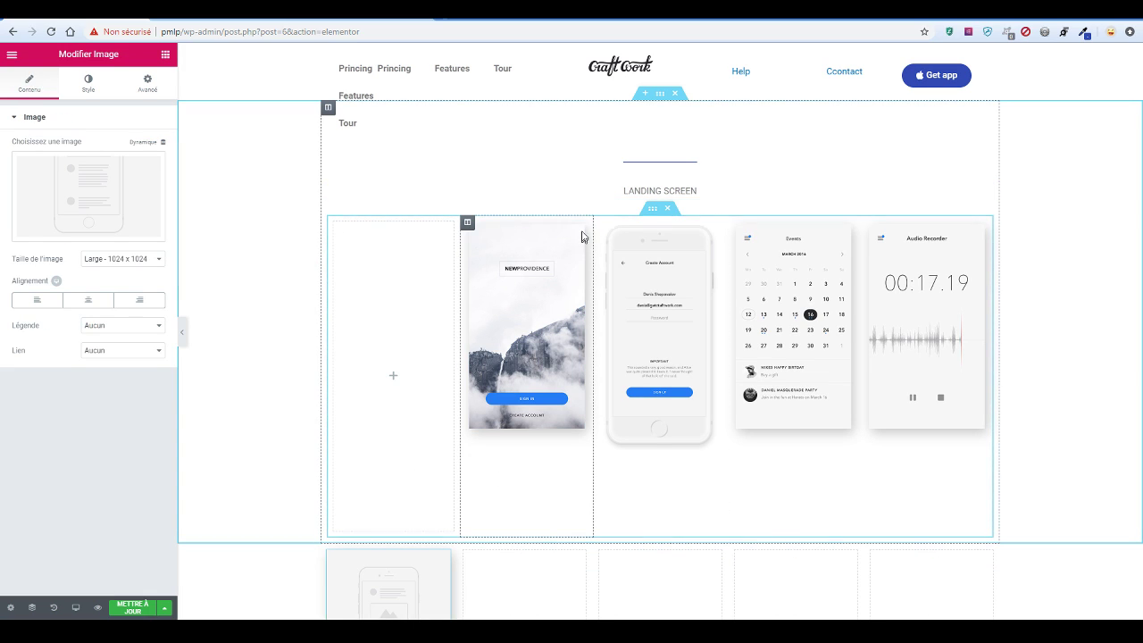
drag(581, 235, 510, 577)
drag(586, 522, 587, 516)
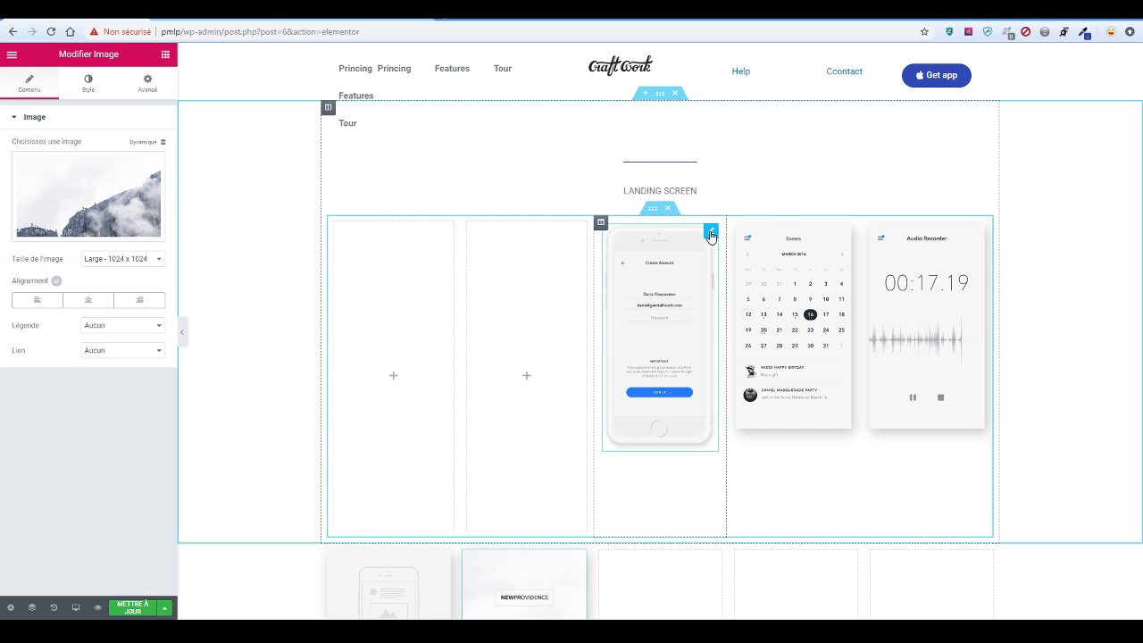
drag(711, 235, 670, 556)
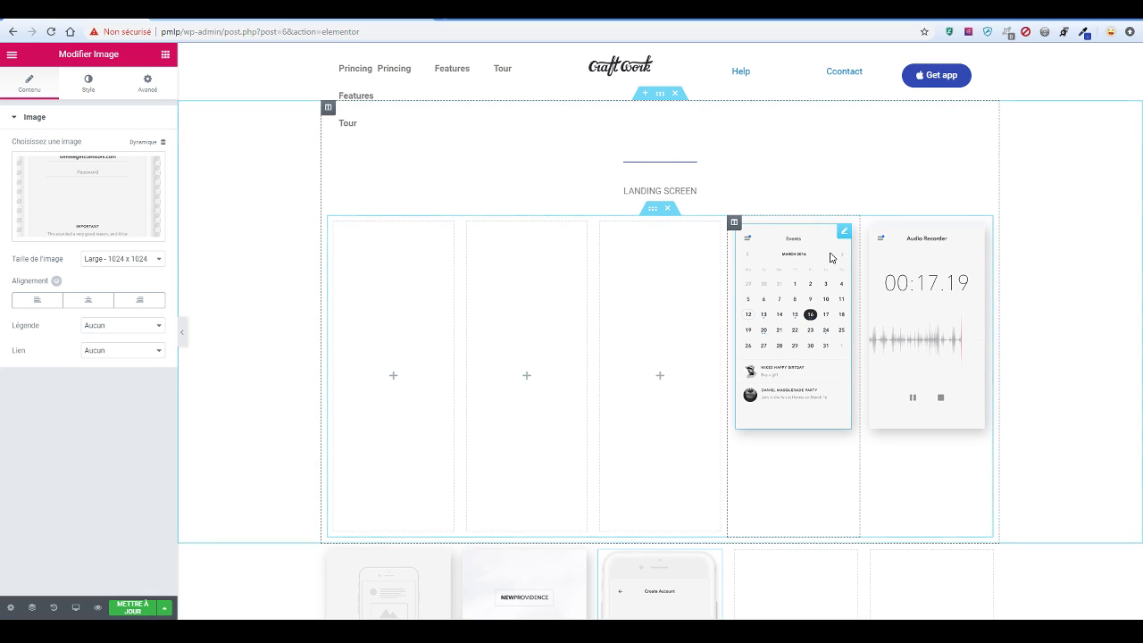
drag(833, 361, 790, 575)
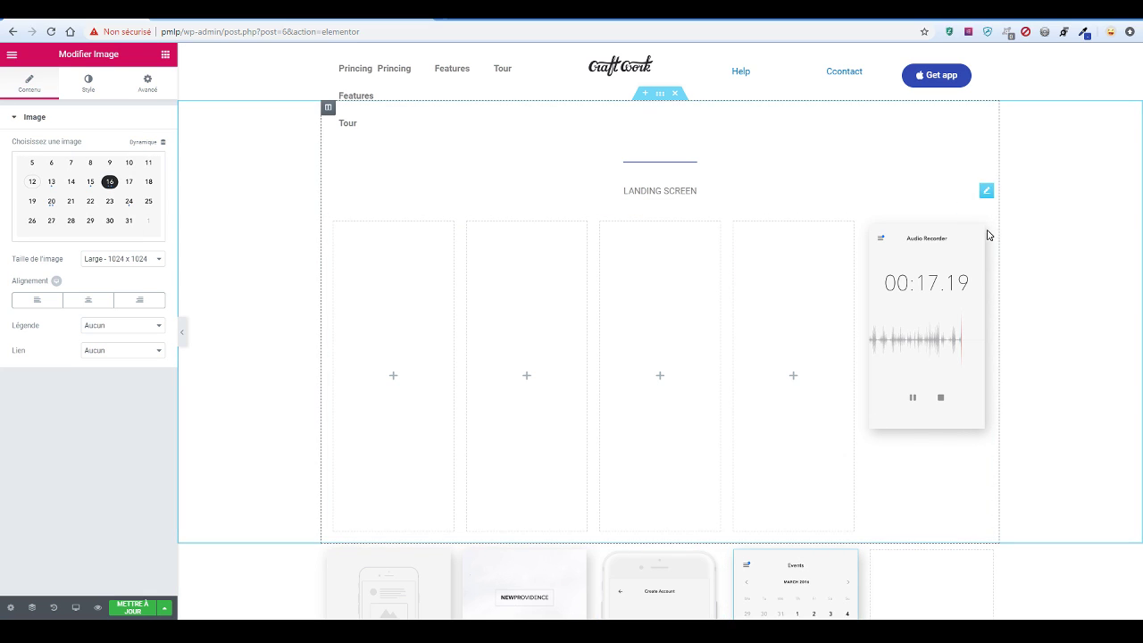
drag(978, 236, 965, 551)
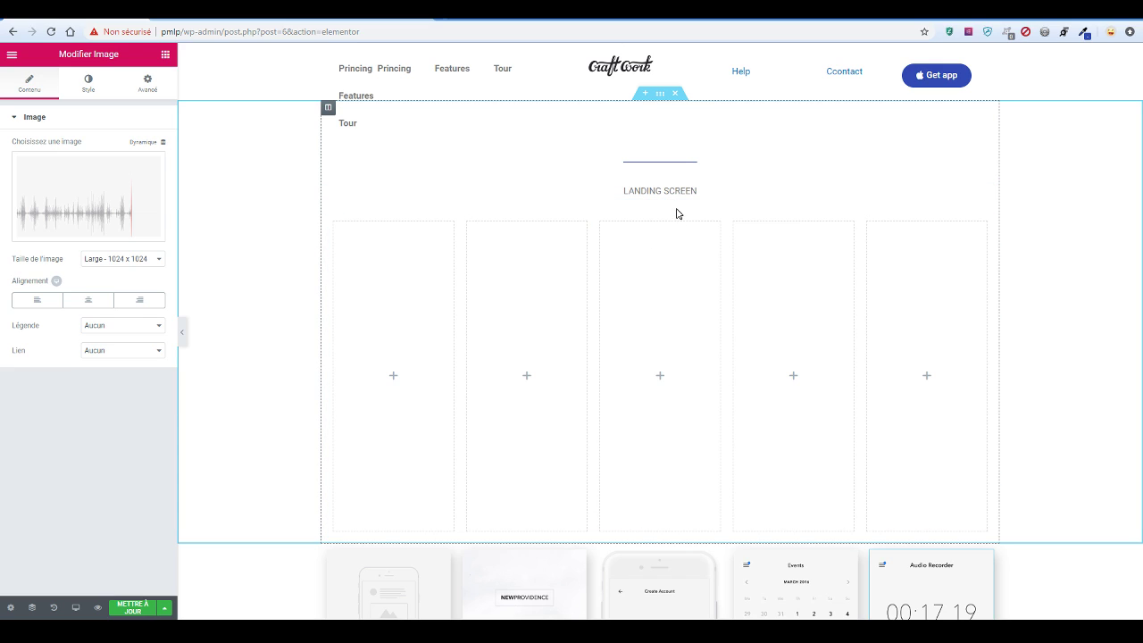
click(668, 212)
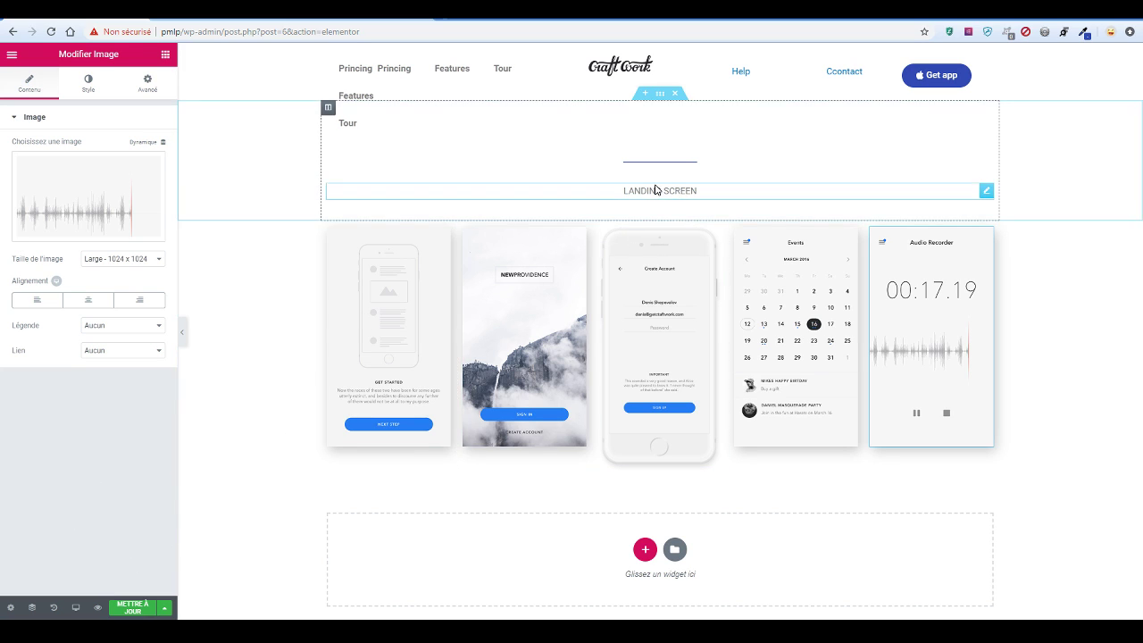
Set the new screens section's content width to Pleine largeur and its column gap to Large
click(660, 214)
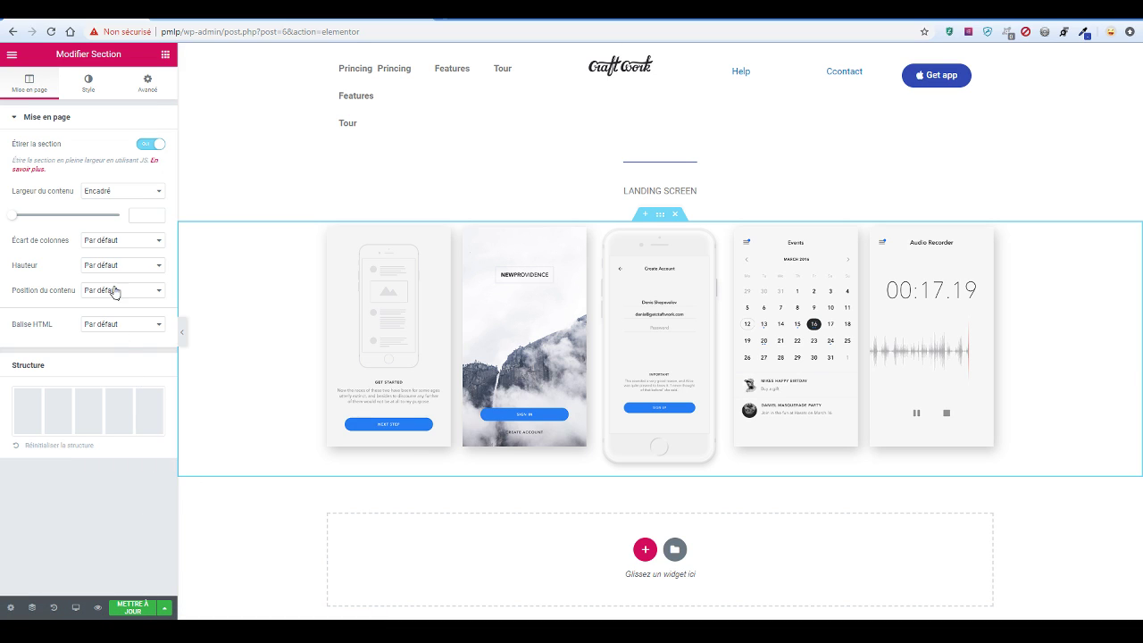
click(128, 191)
click(133, 215)
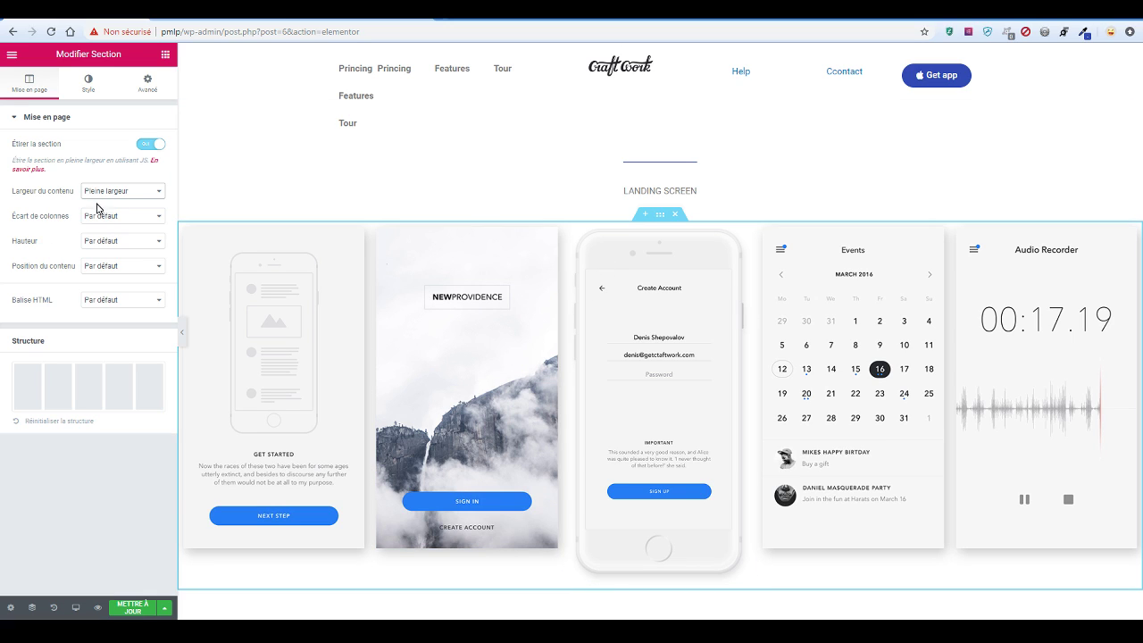
click(114, 217)
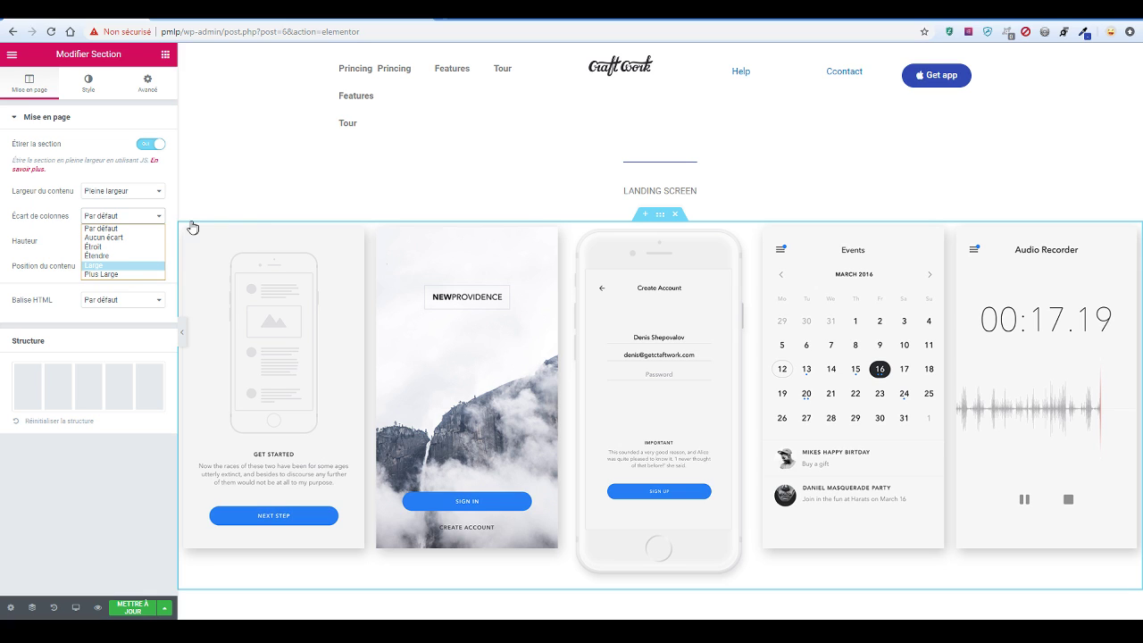
click(143, 265)
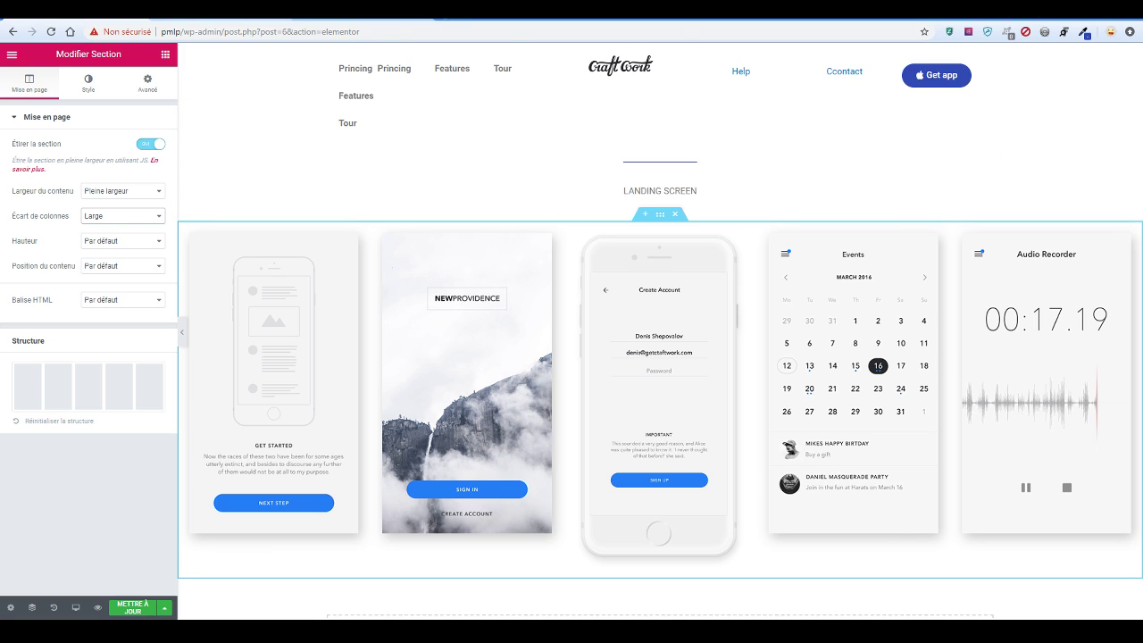
Switch to the New Providence reference page and sample the Beautiful Interface section's background colour with the colour picker
click(217, 16)
click(87, 17)
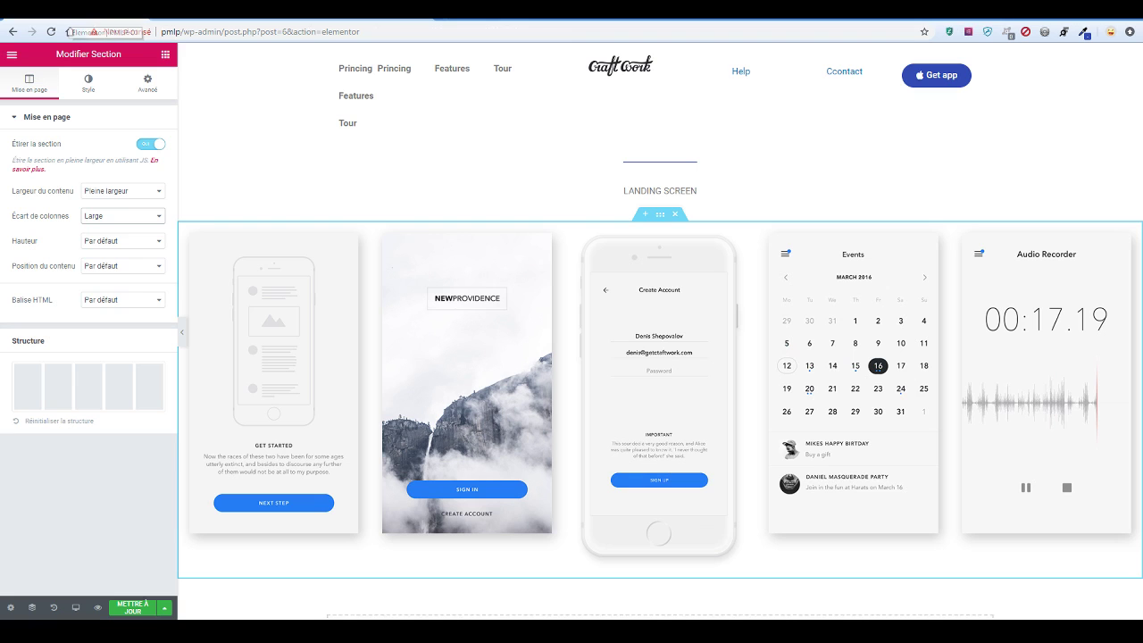
click(216, 18)
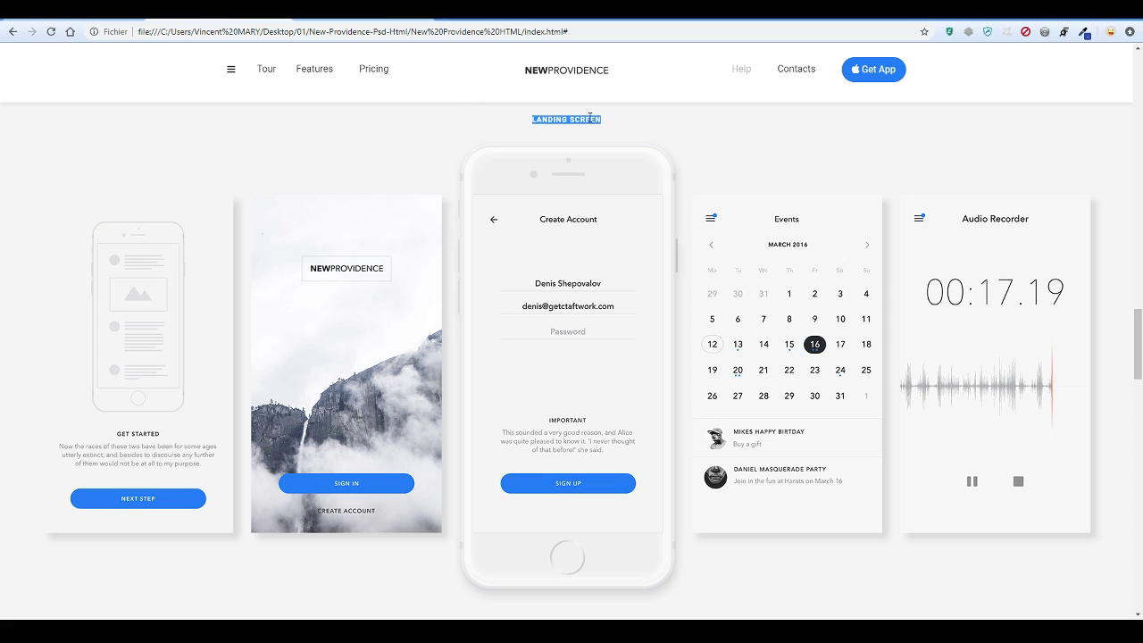
scroll(701, 185, up, 2)
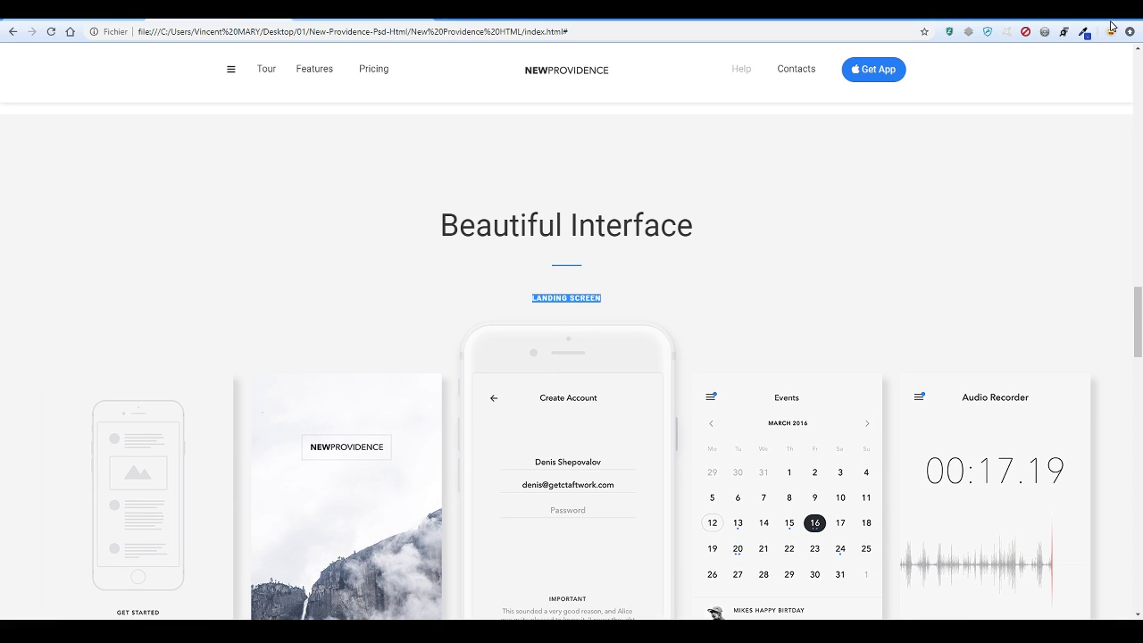
click(1084, 33)
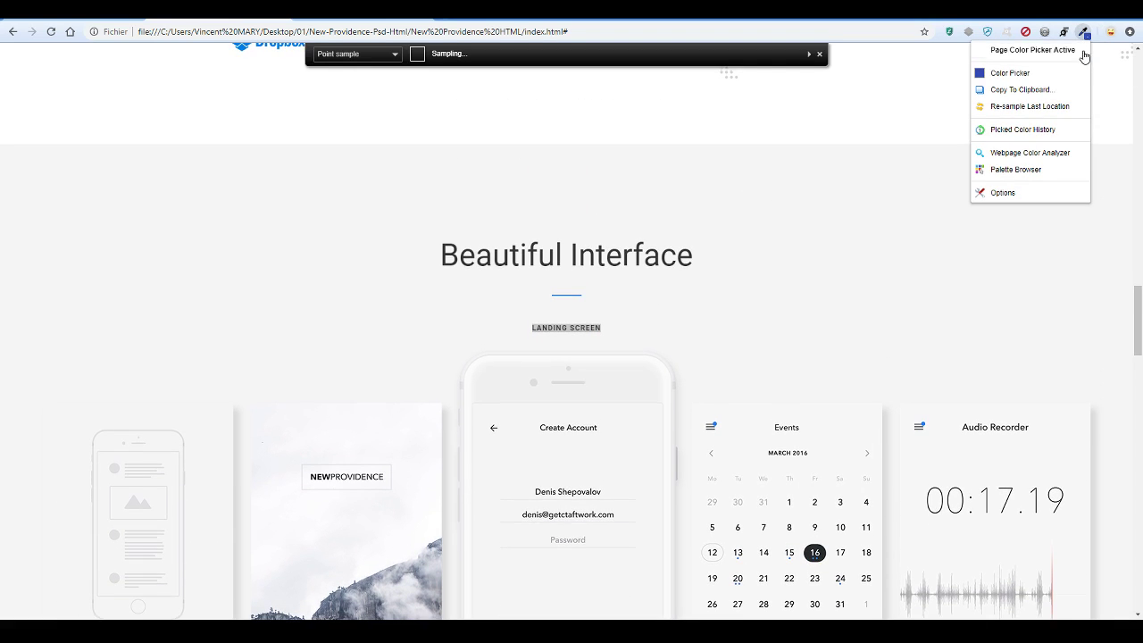
click(736, 216)
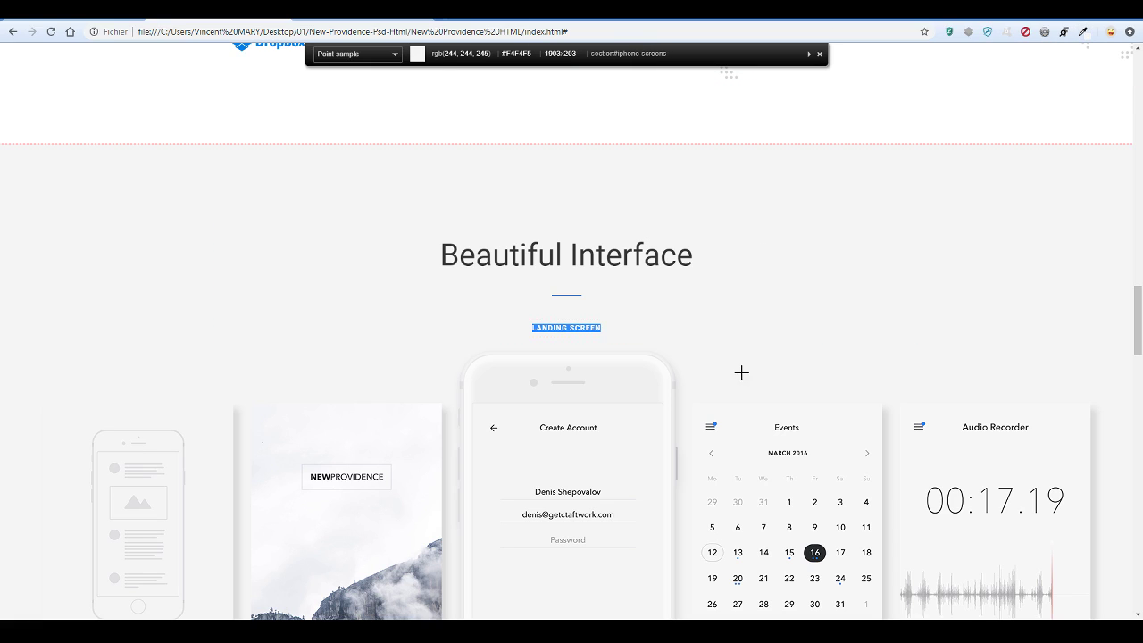
click(199, 367)
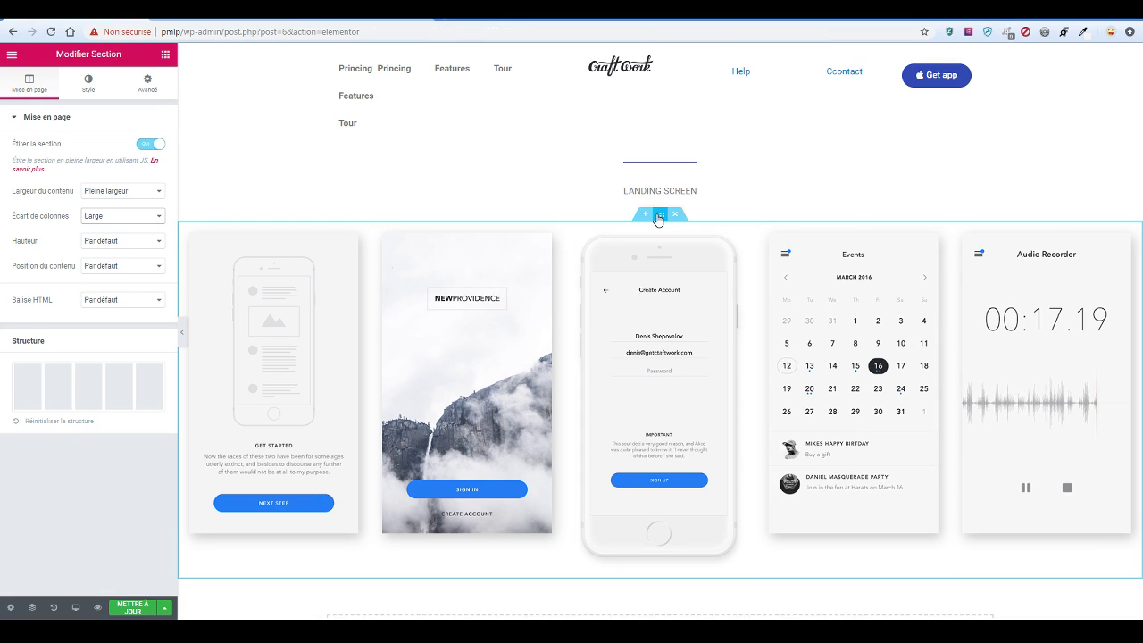
Switch back to the Elementor page and give the five-screen section a classic background with colour #f4f4f5
click(83, 85)
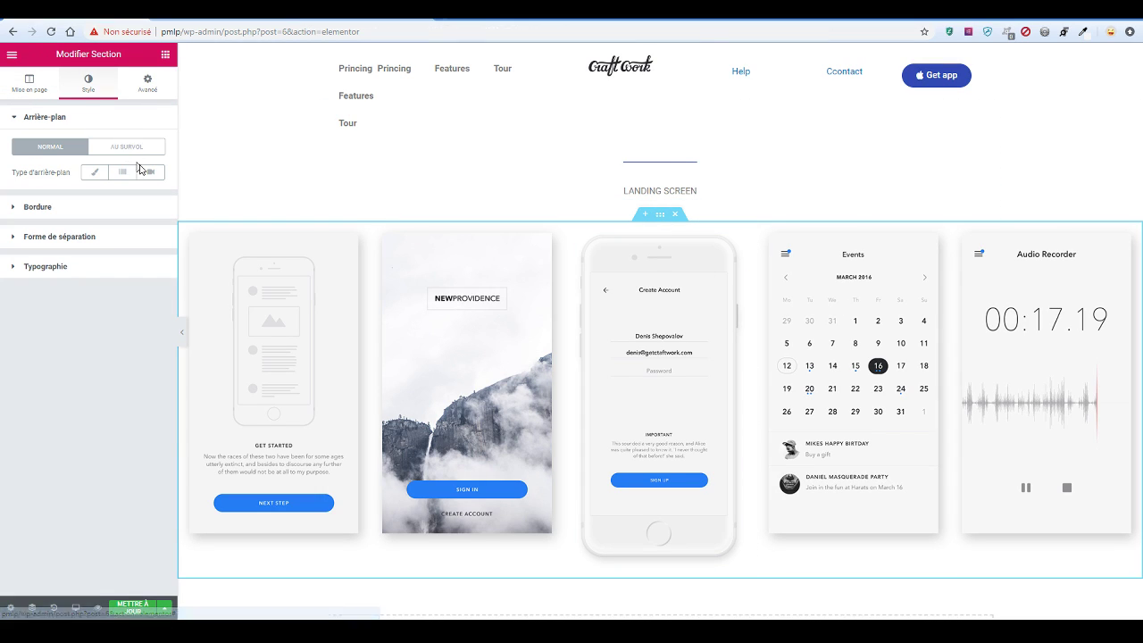
click(95, 174)
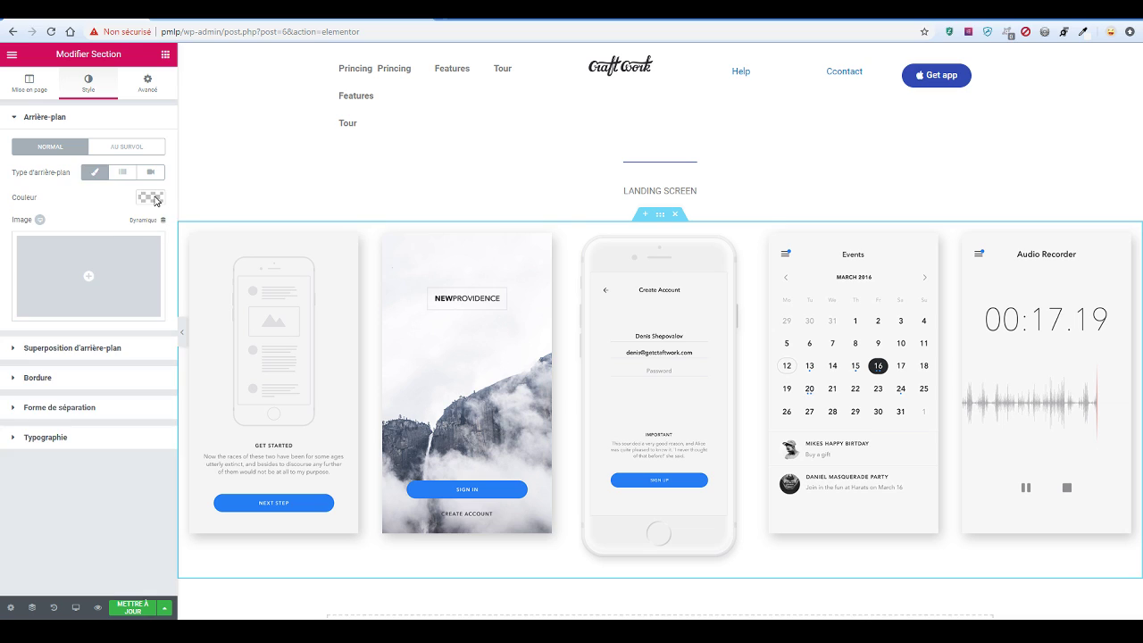
click(147, 198)
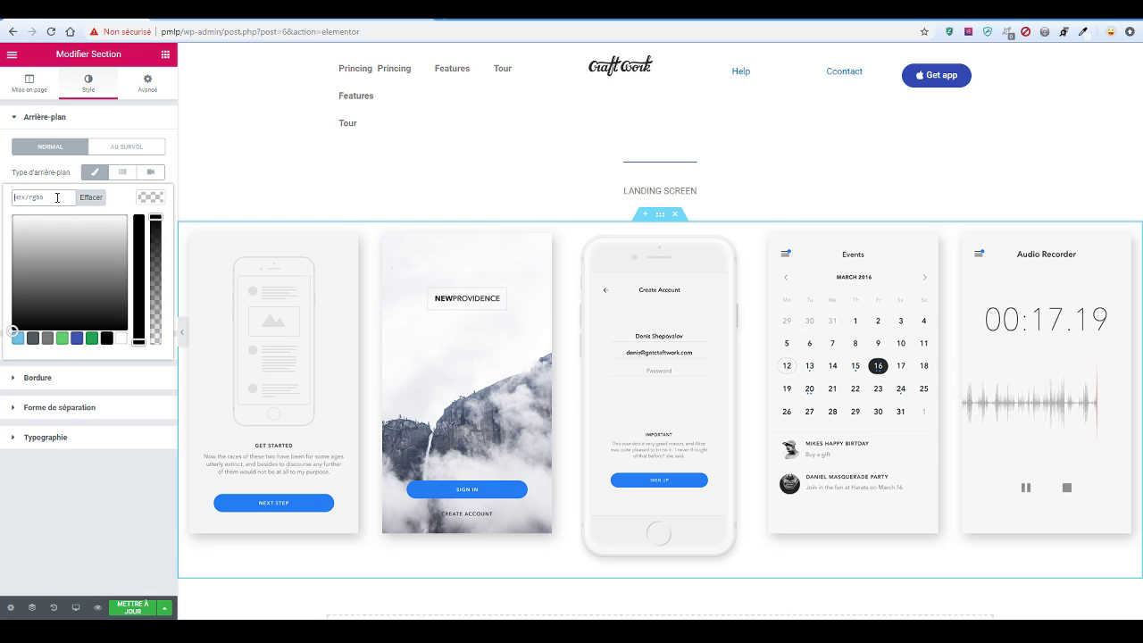
right_click(57, 197)
click(46, 196)
key(ctrl+v)
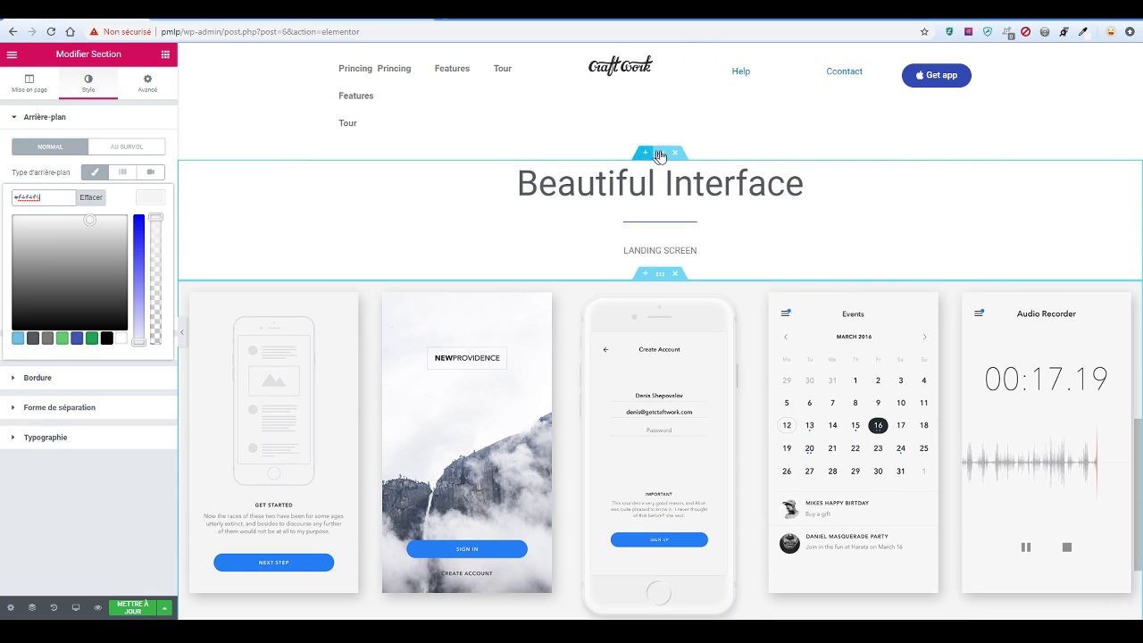
Give the Beautiful Interface heading section a classic background with colour #f4f4f5
click(29, 83)
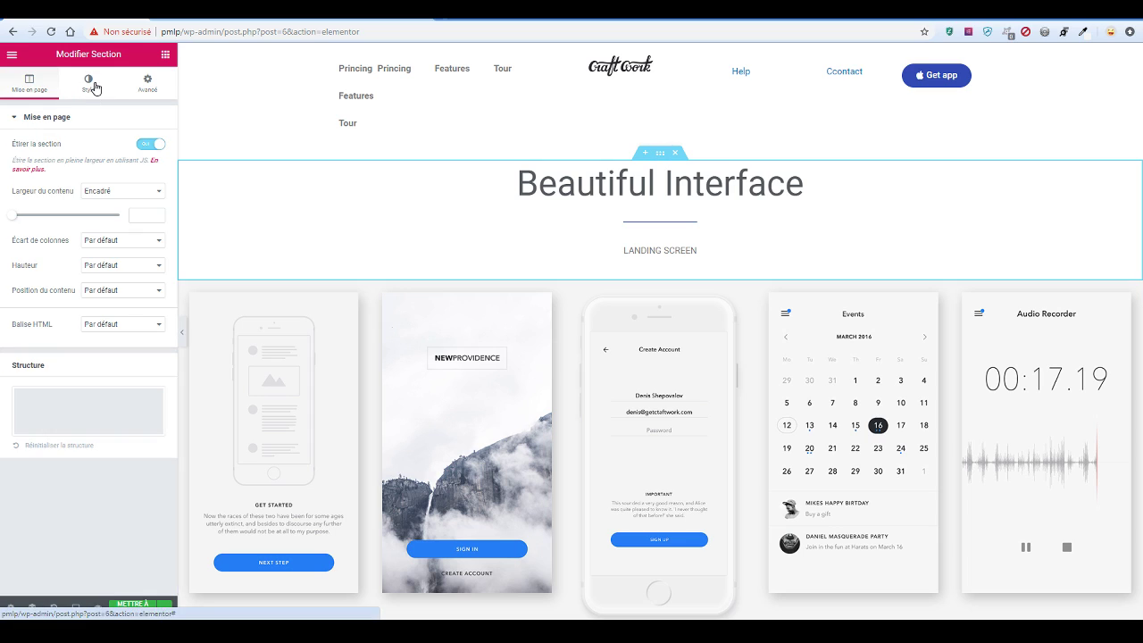
click(88, 83)
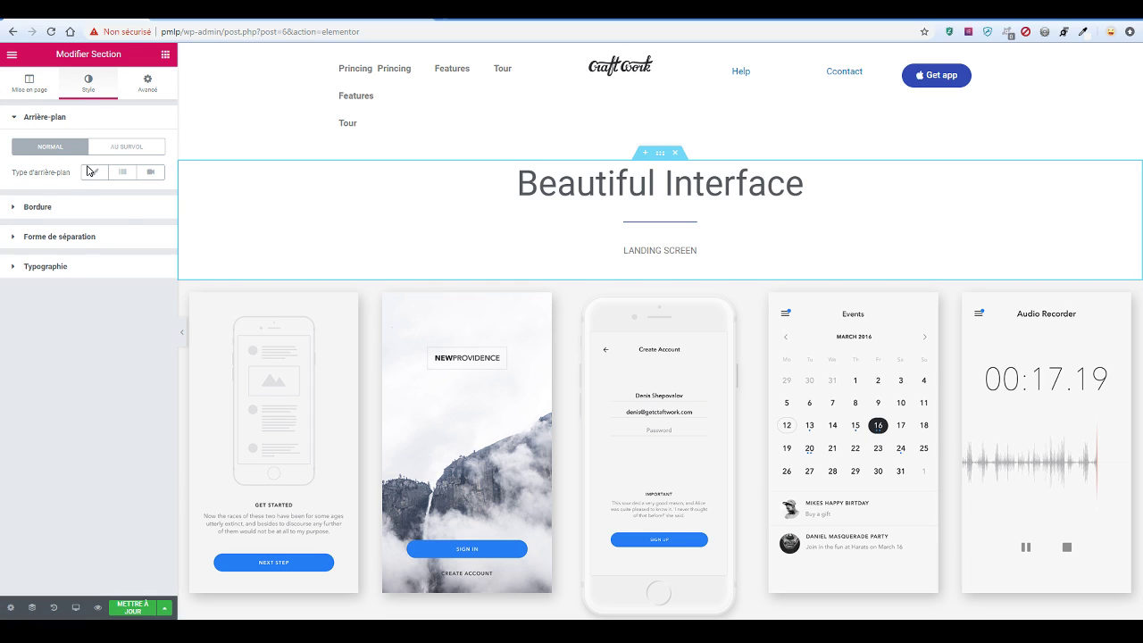
click(90, 171)
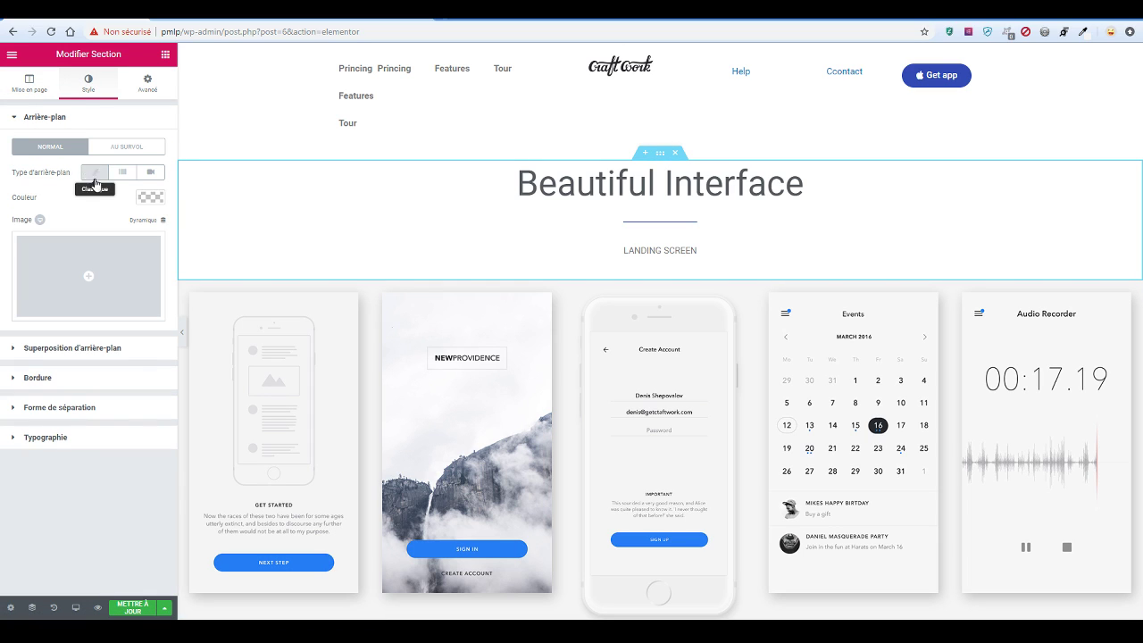
click(147, 196)
click(65, 197)
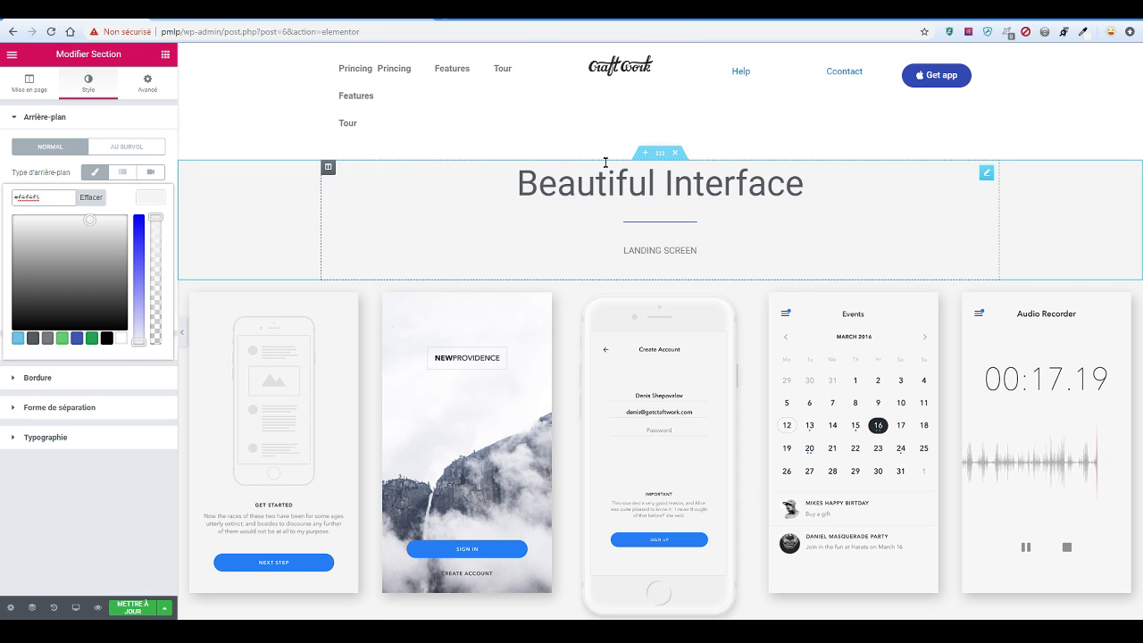
Try a top margin of 0 on the Beautiful Interface section and undo the change
click(136, 86)
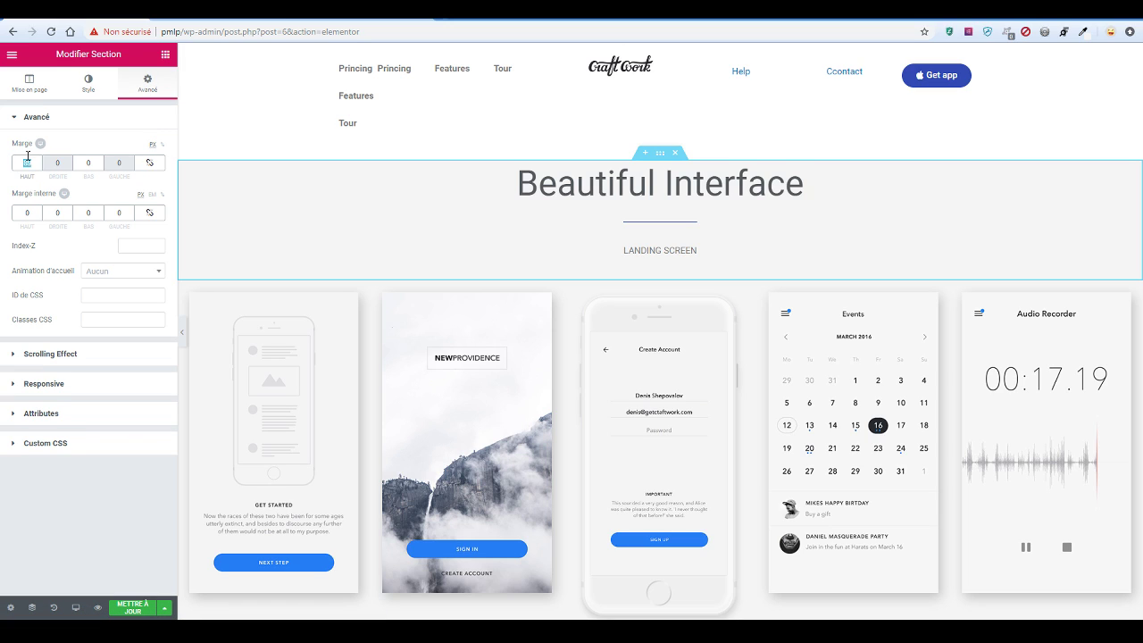
text(0)
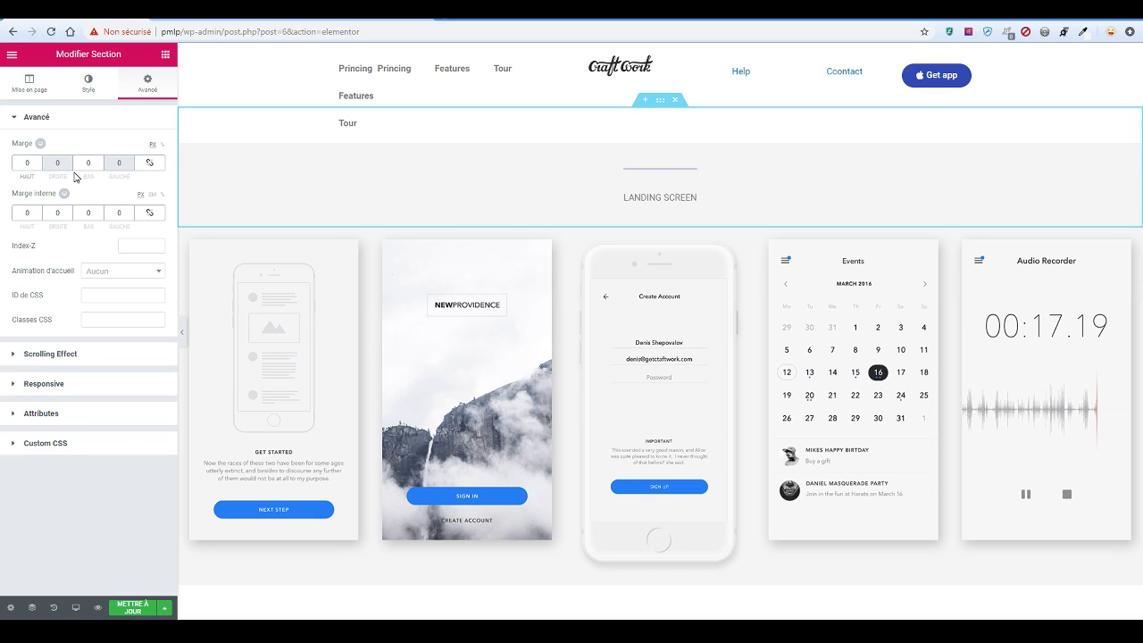
key(ctrl+z)
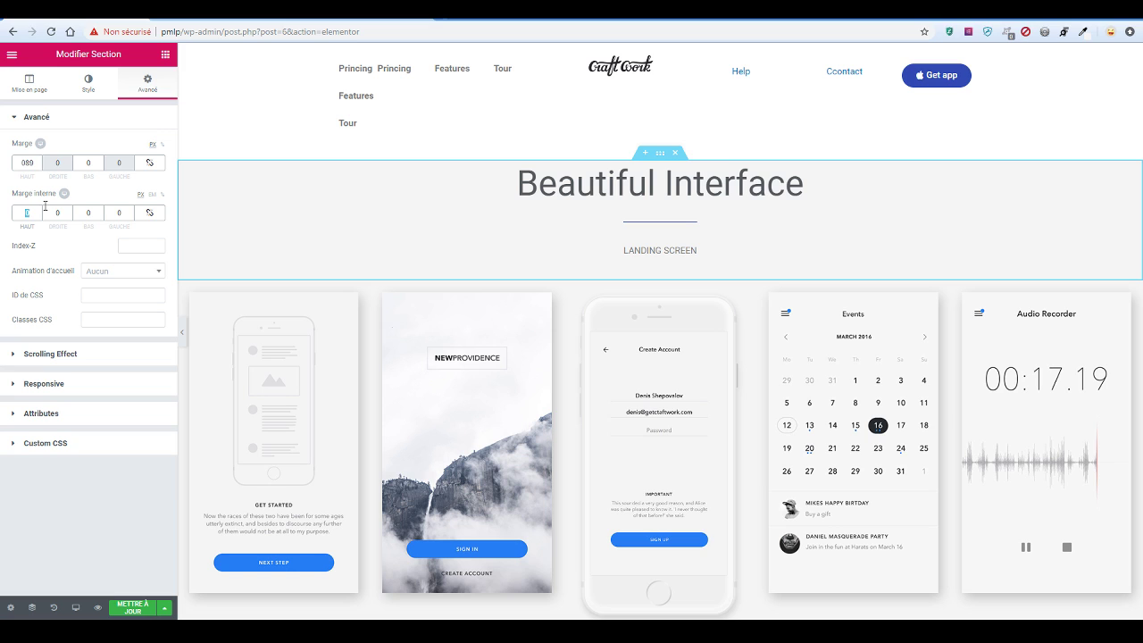
Set the Beautiful Interface section's top inner margin (Marge interne, Haut) to 46 px
text(19)
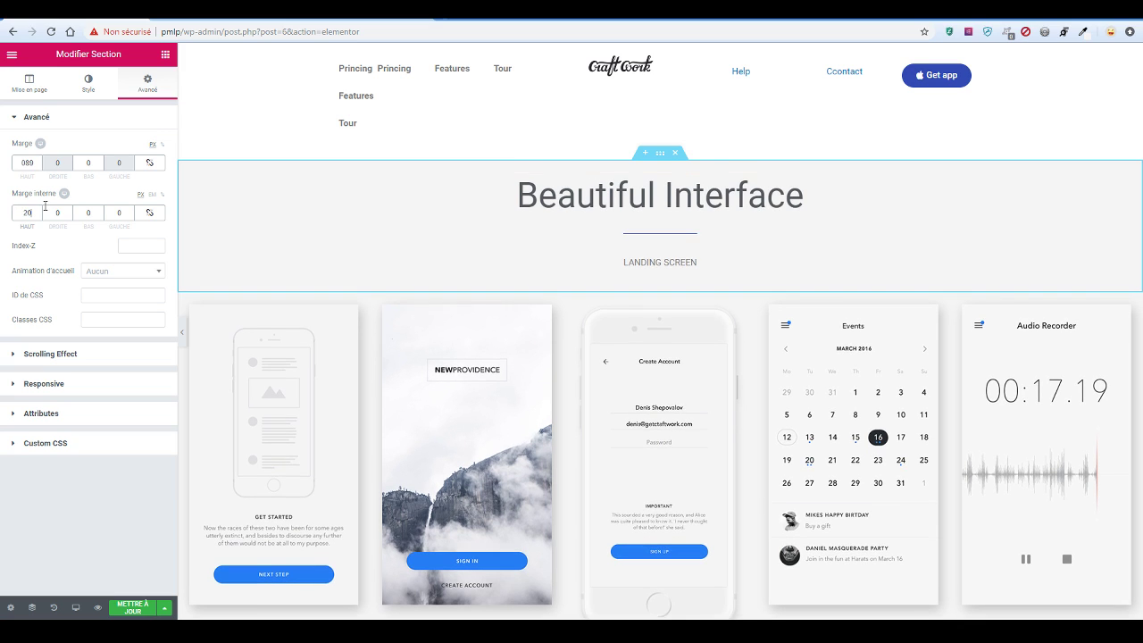
key(Up)
key(Up)
key(Up)
key(Up)
key(Up)
key(Up)
key(Up)
key(Up)
key(Up)
key(Up)
key(Up)
key(Up)
key(Up)
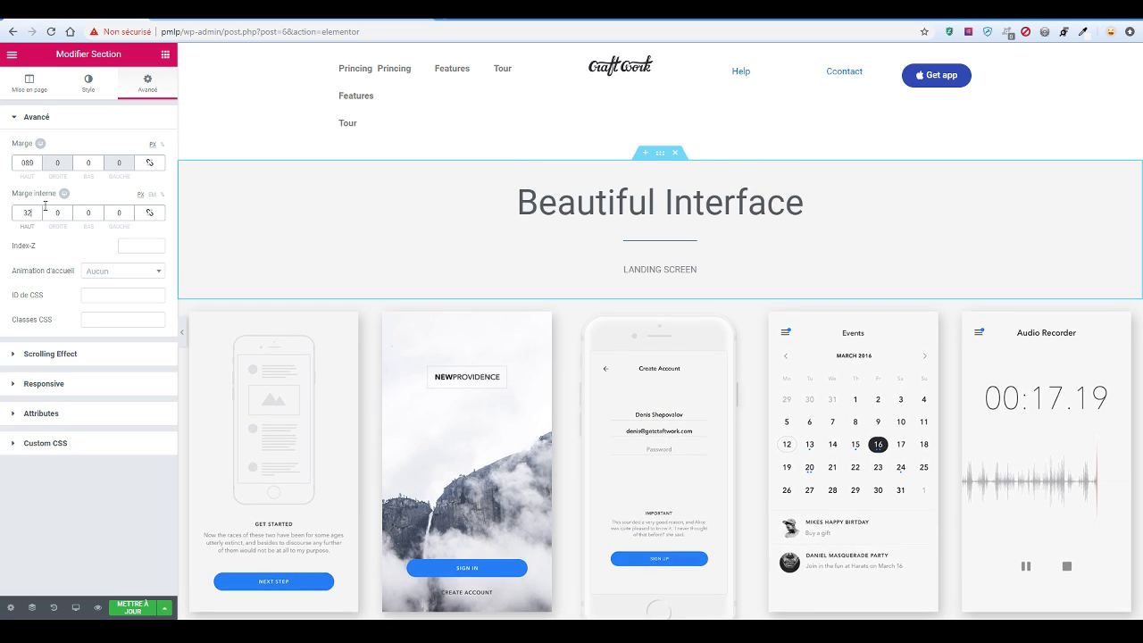
key(Up)
key(Up)
key(Up)
key(Up)
key(Up)
key(Up)
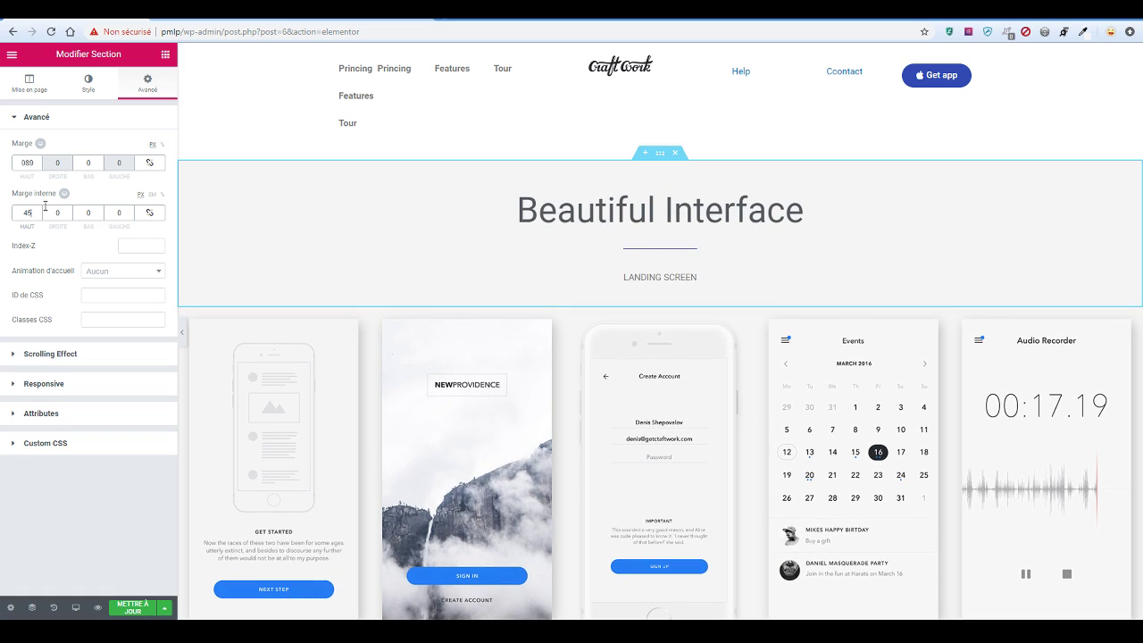
Examine the heading and five-screen sections in the tablet view, including a preview with the editor controls hidden
scroll(565, 337, down, 2)
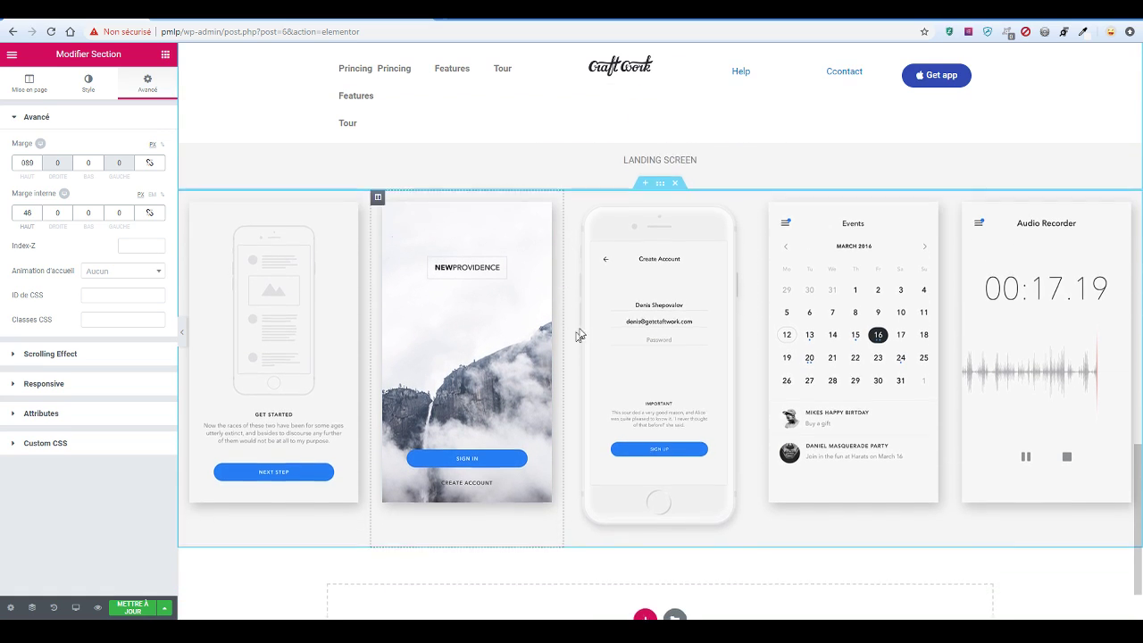
click(75, 607)
click(83, 560)
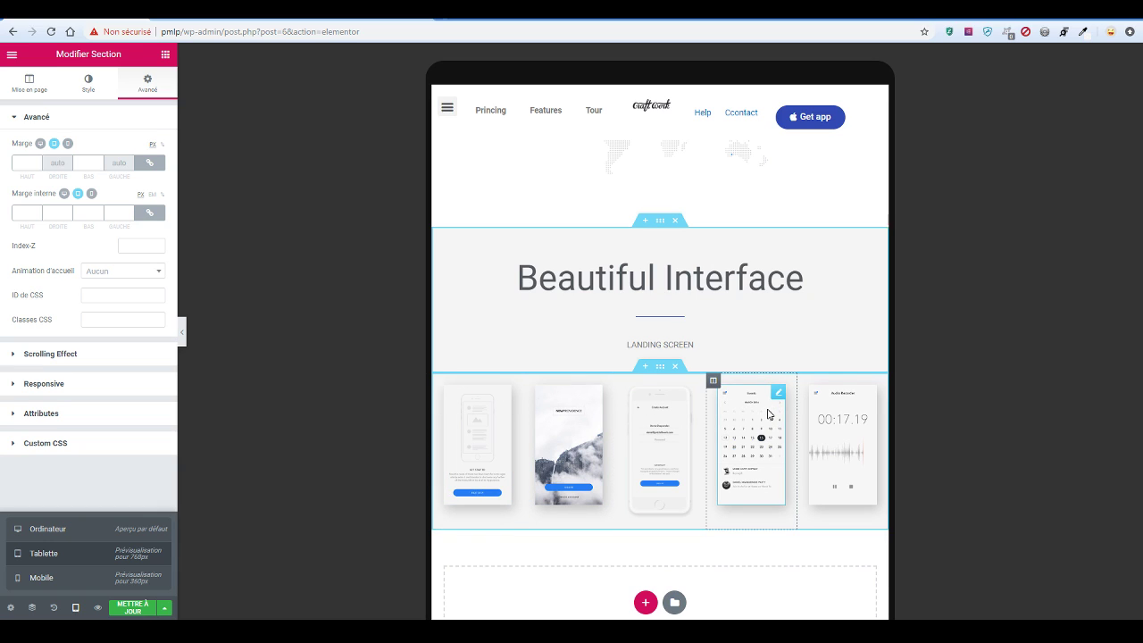
key(ctrl+p)
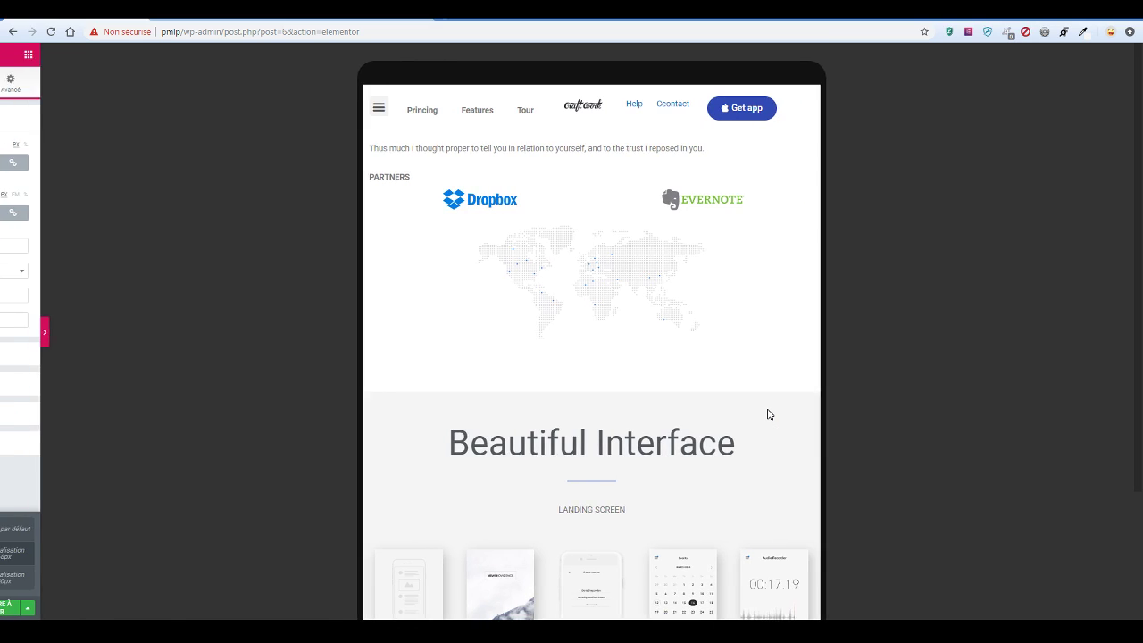
scroll(631, 513, down, 3)
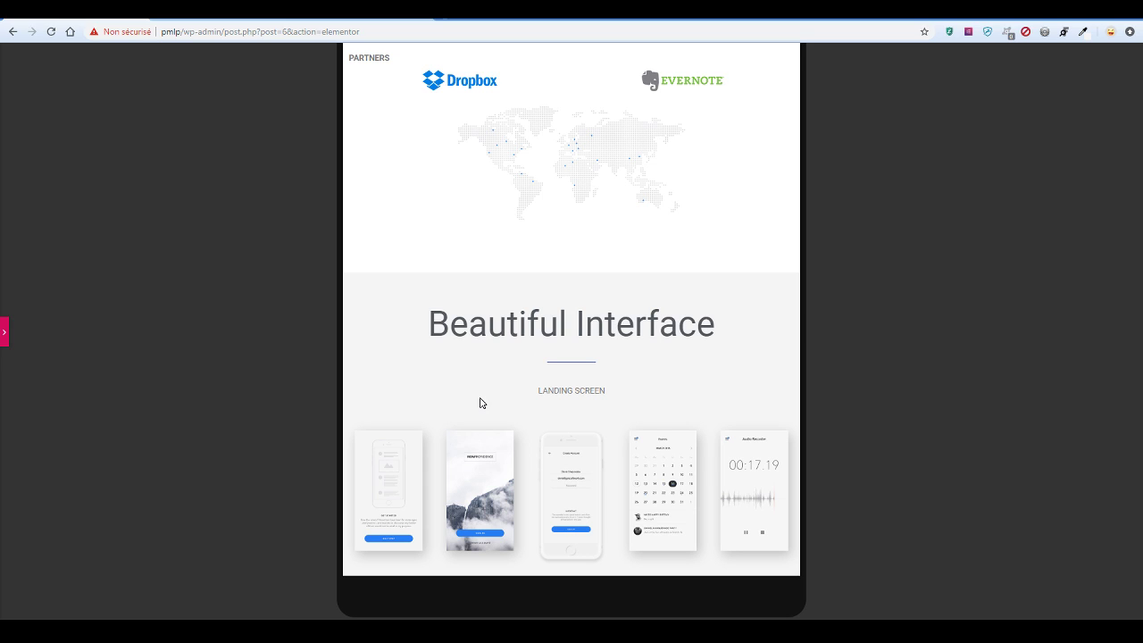
key(ctrl+p)
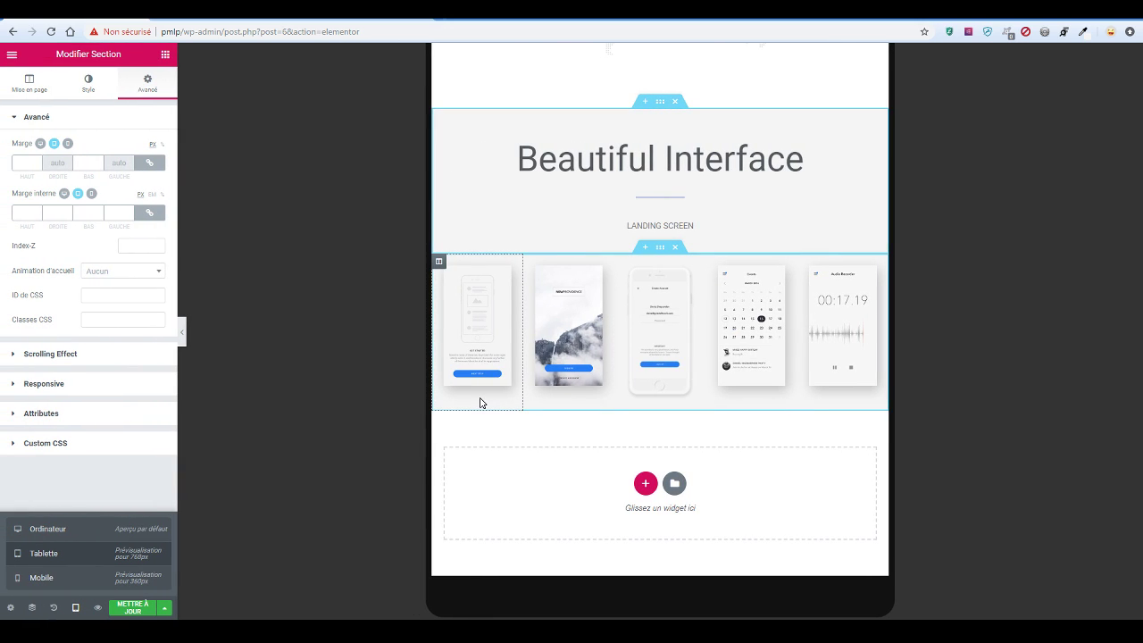
Examine how the heading and the five screen images stack in the mobile view, and return to the desktop view
key(ctrl+shift+m)
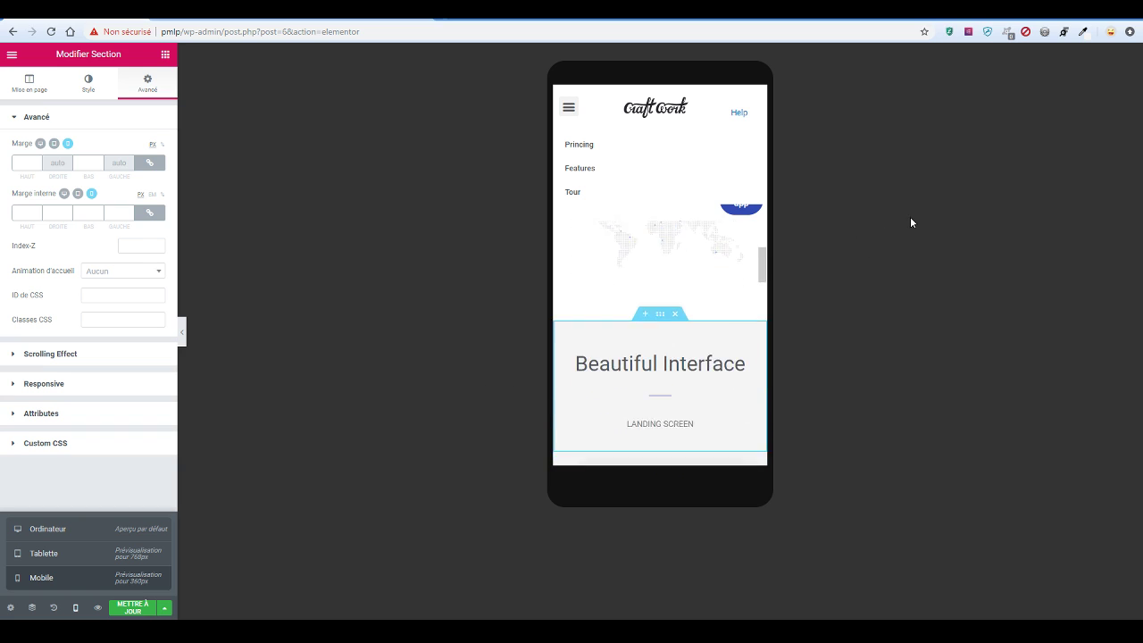
scroll(692, 348, down, 5)
scroll(691, 348, up, 3)
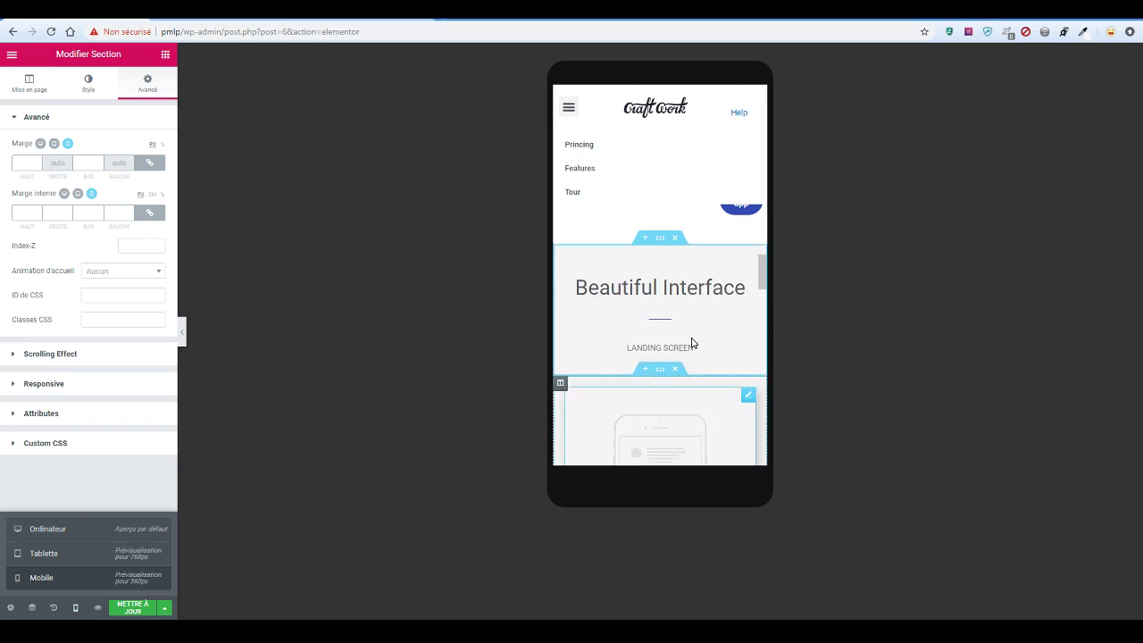
scroll(689, 350, down, 6)
scroll(690, 349, down, 6)
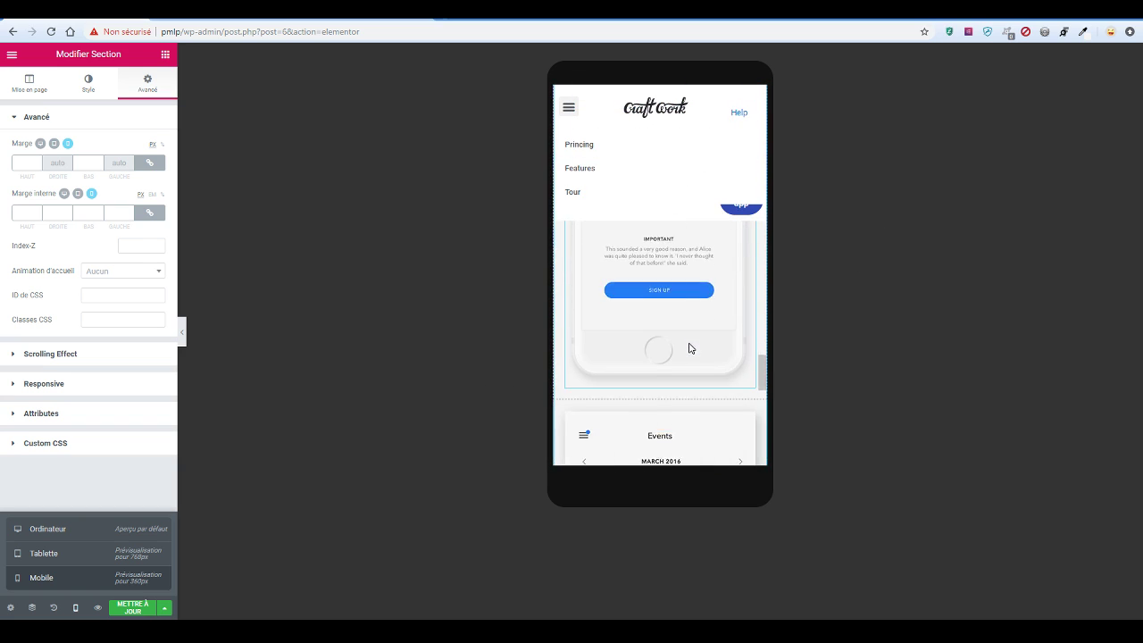
scroll(689, 348, down, 4)
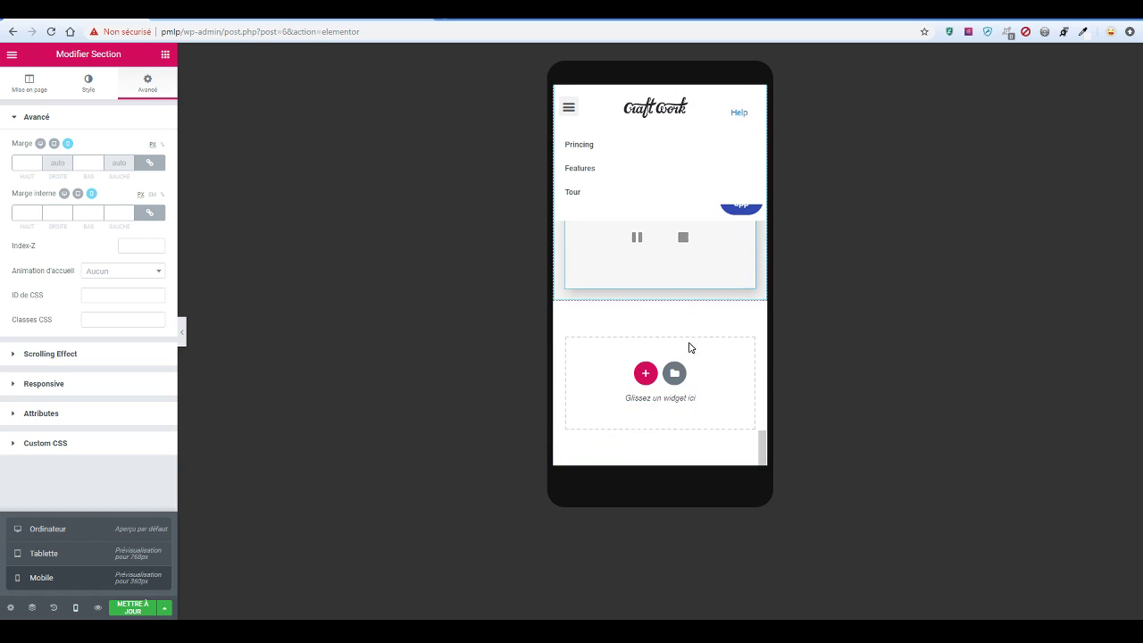
scroll(690, 347, up, 5)
scroll(690, 346, up, 3)
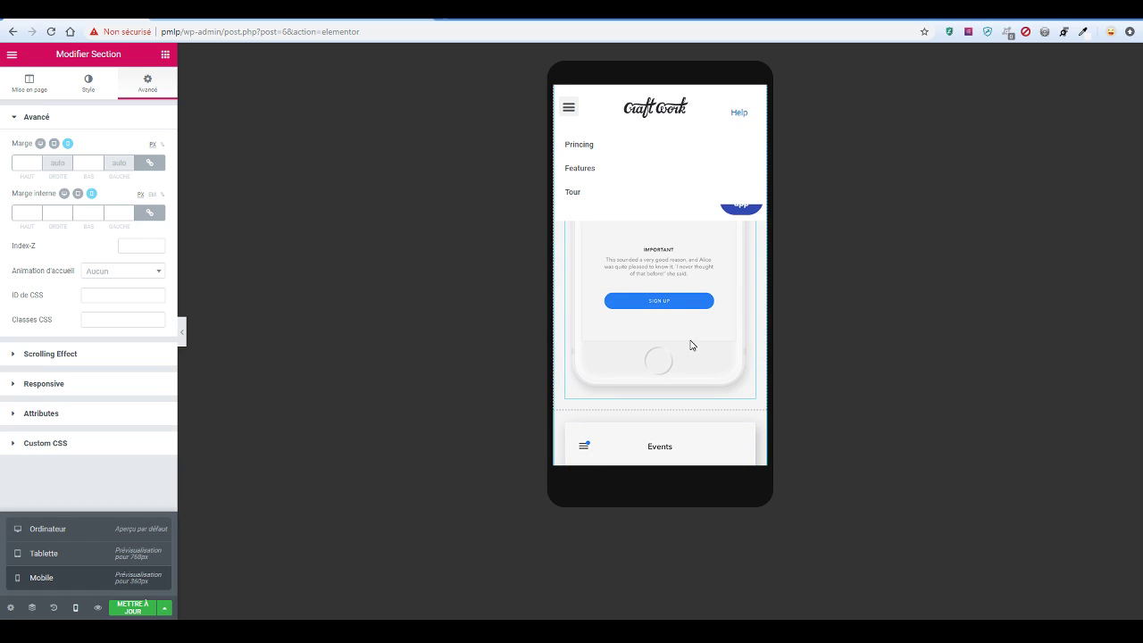
key(ctrl+shift+m)
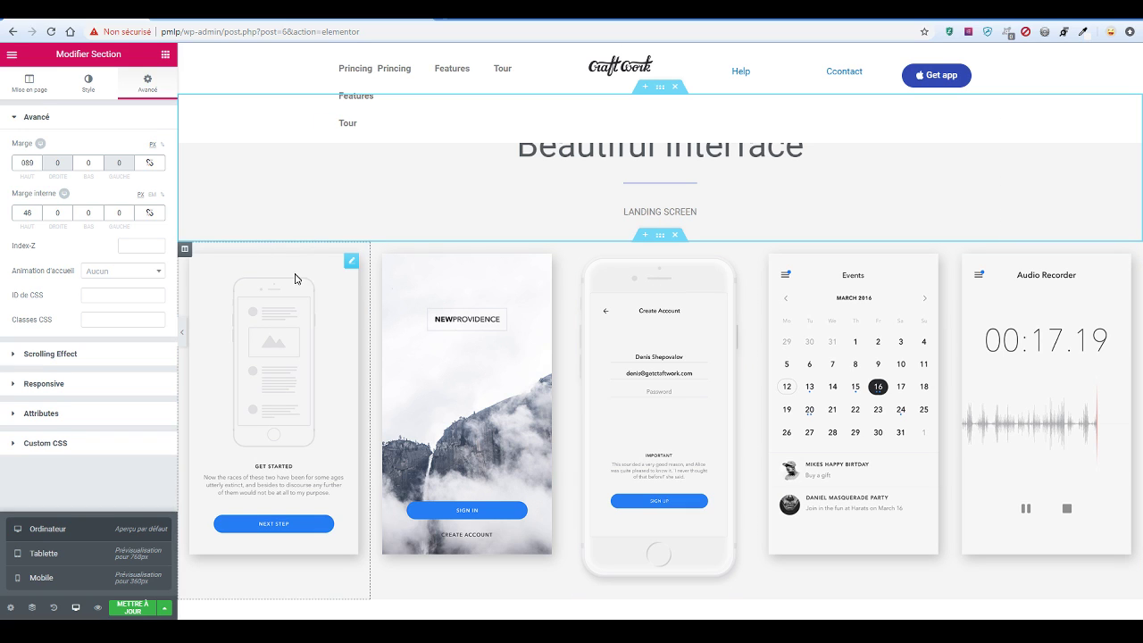
Switch to the New Providence reference page, compare the vertical alignment of its five screens, and return to the Elementor page
click(225, 18)
scroll(464, 262, down, 4)
scroll(514, 430, down, 1)
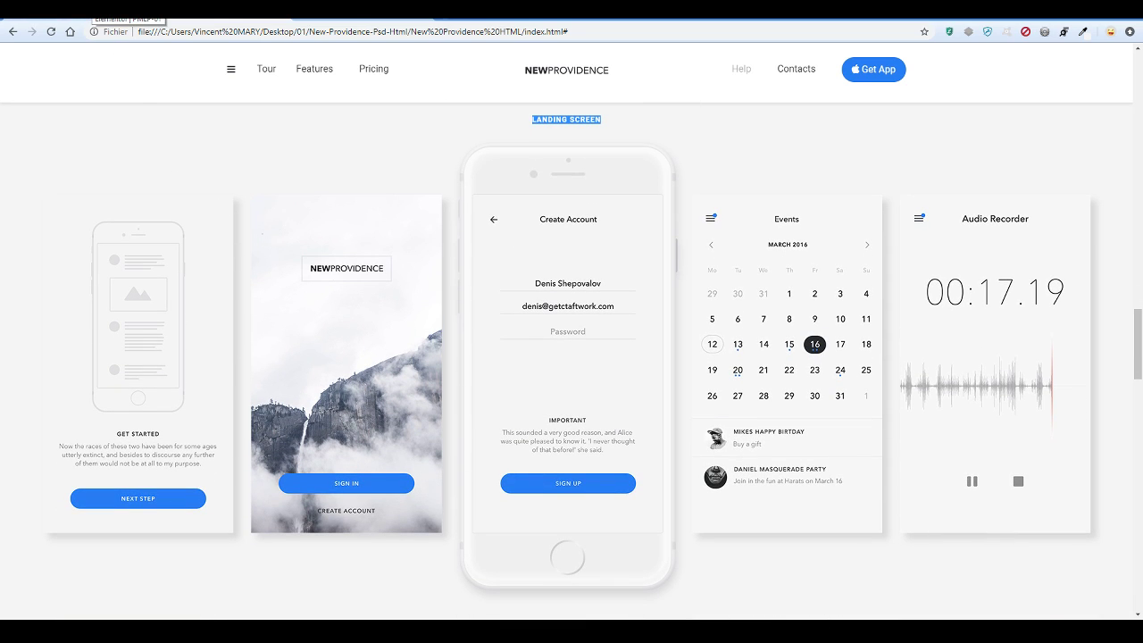
click(107, 9)
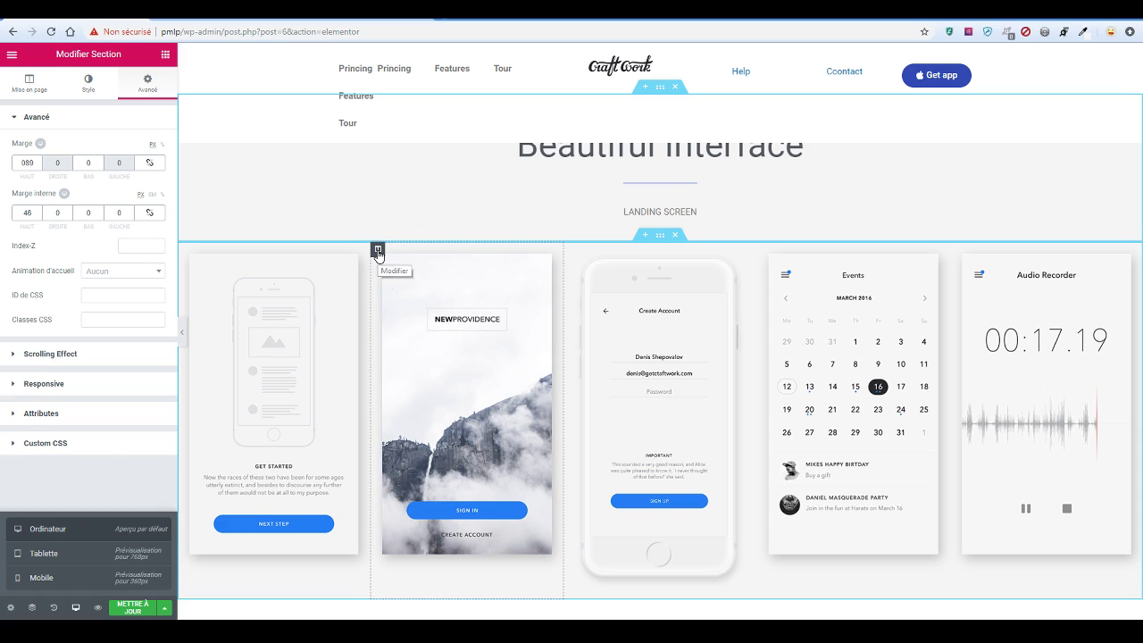
Set the content position to Milieu for the second column with the mountain screen and for the first column with the Get Started screen
click(378, 248)
click(100, 170)
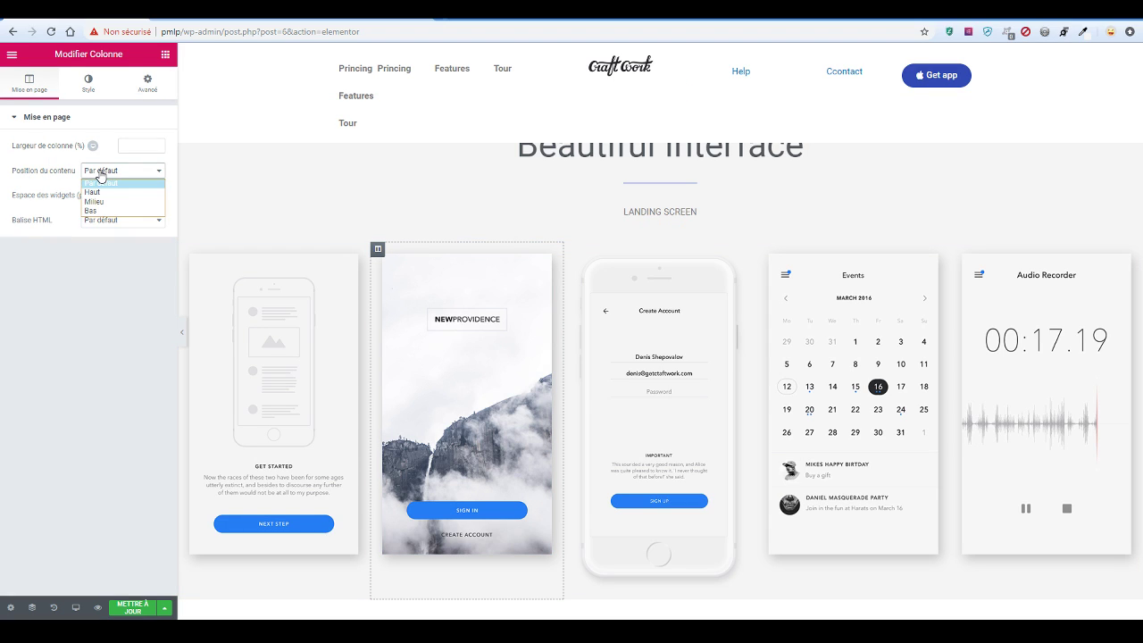
click(120, 204)
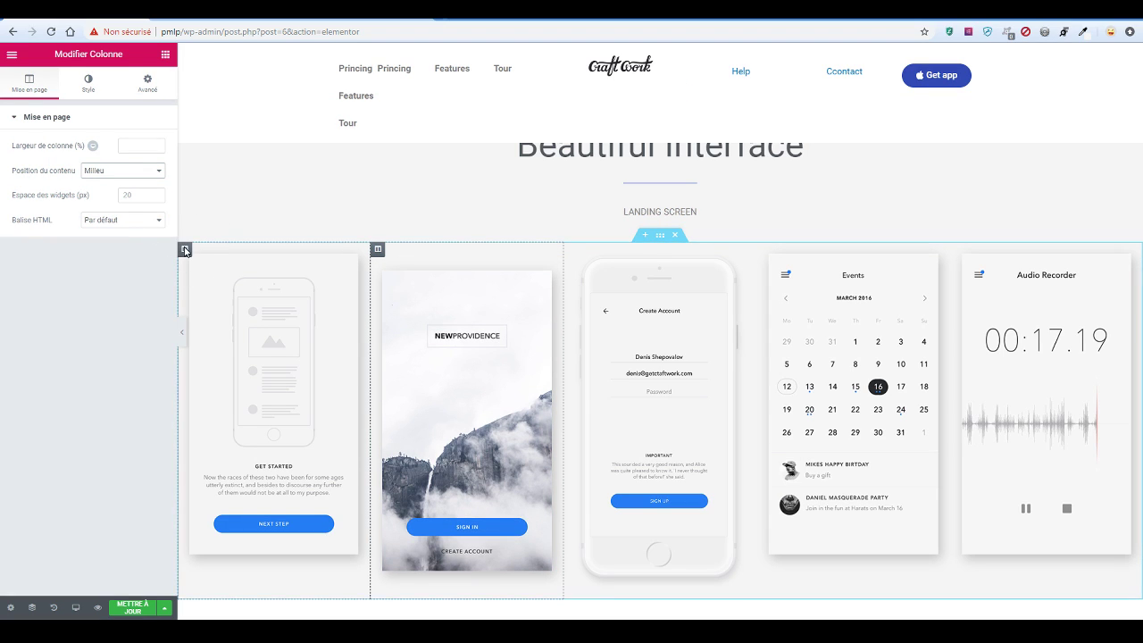
click(127, 170)
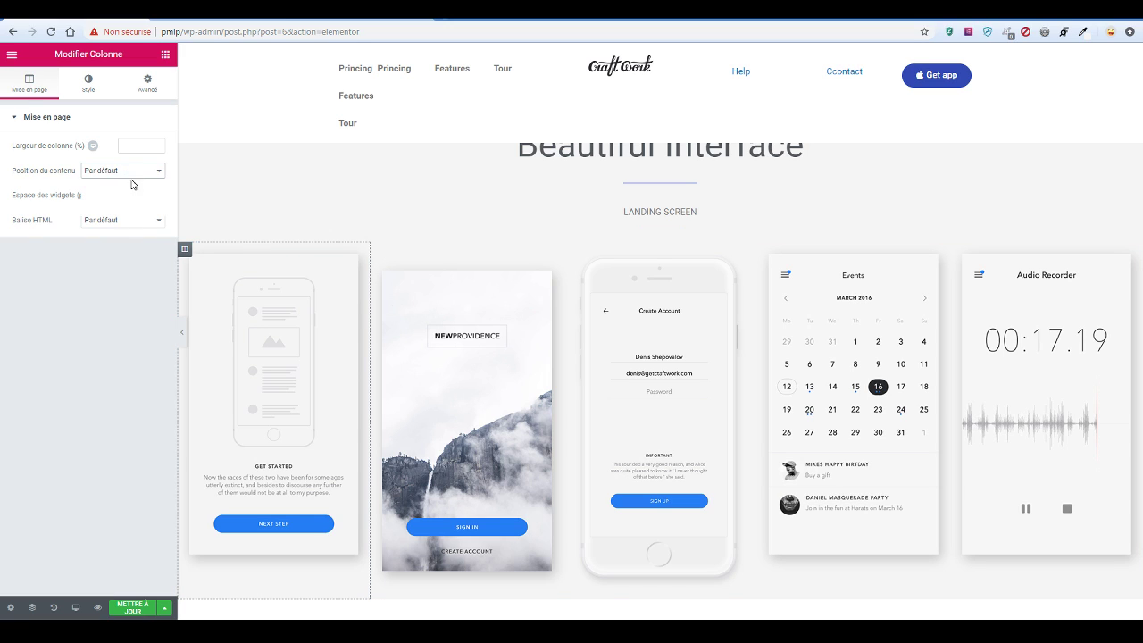
click(128, 172)
click(127, 171)
click(155, 175)
click(127, 203)
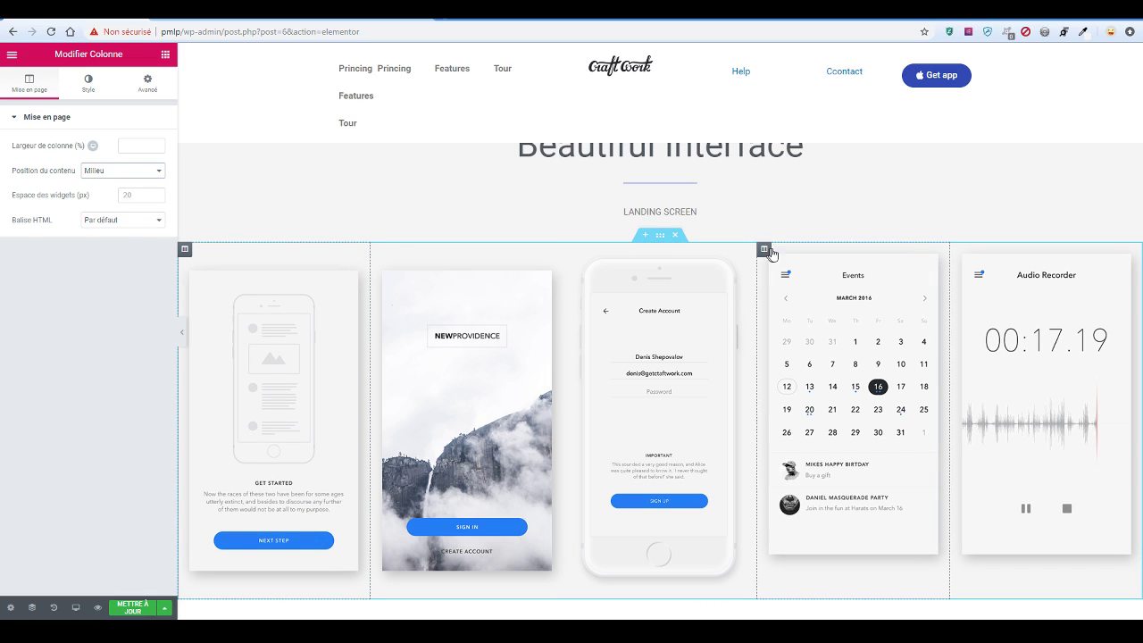
Set the content position to Milieu for the fourth column with the Events screen and the fifth column with the Audio Recorder screen
key(ctrl+z)
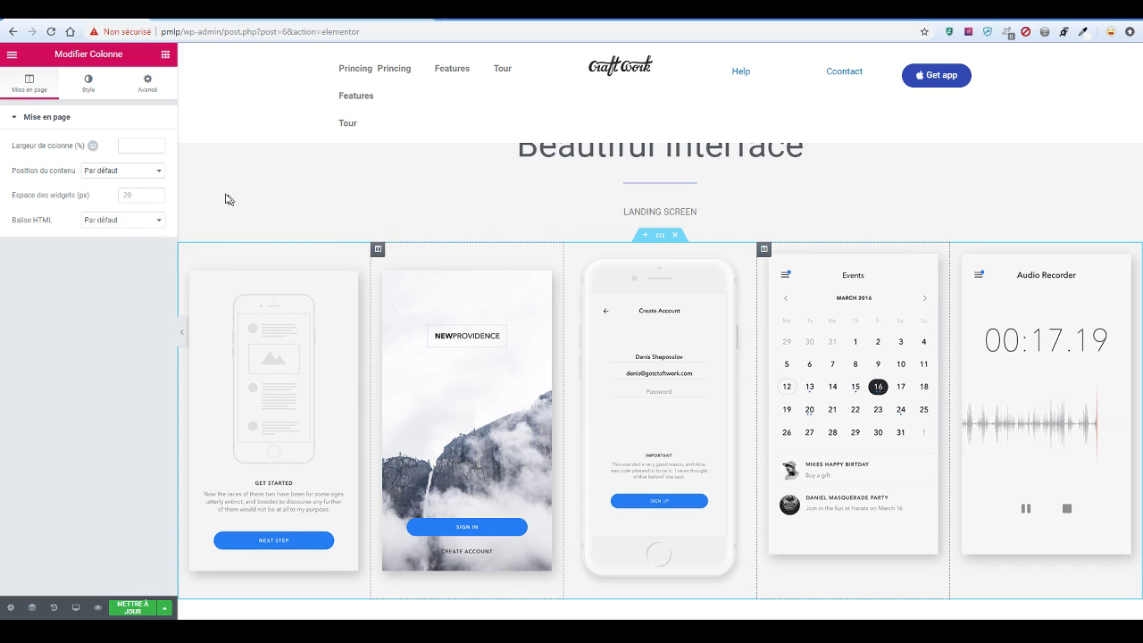
click(140, 173)
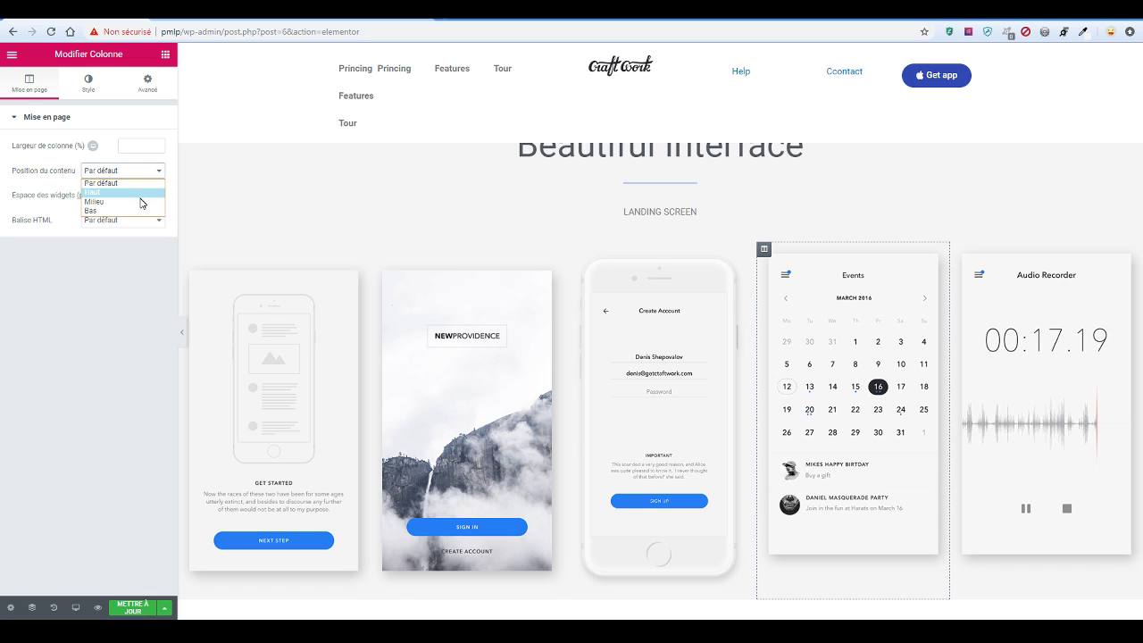
click(145, 202)
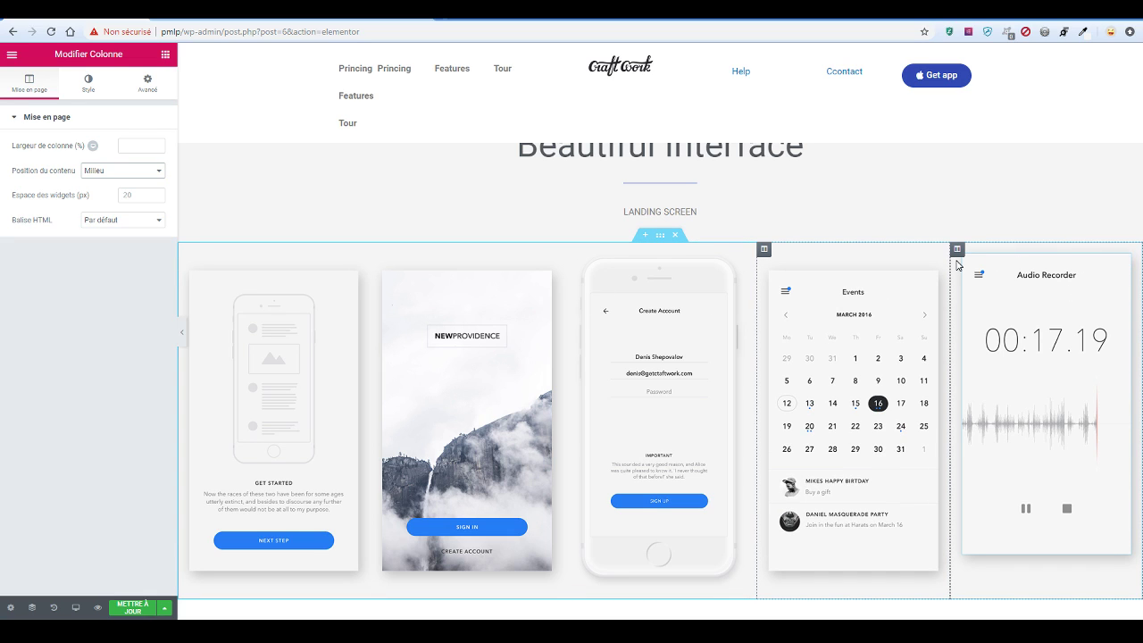
key(ctrl+z)
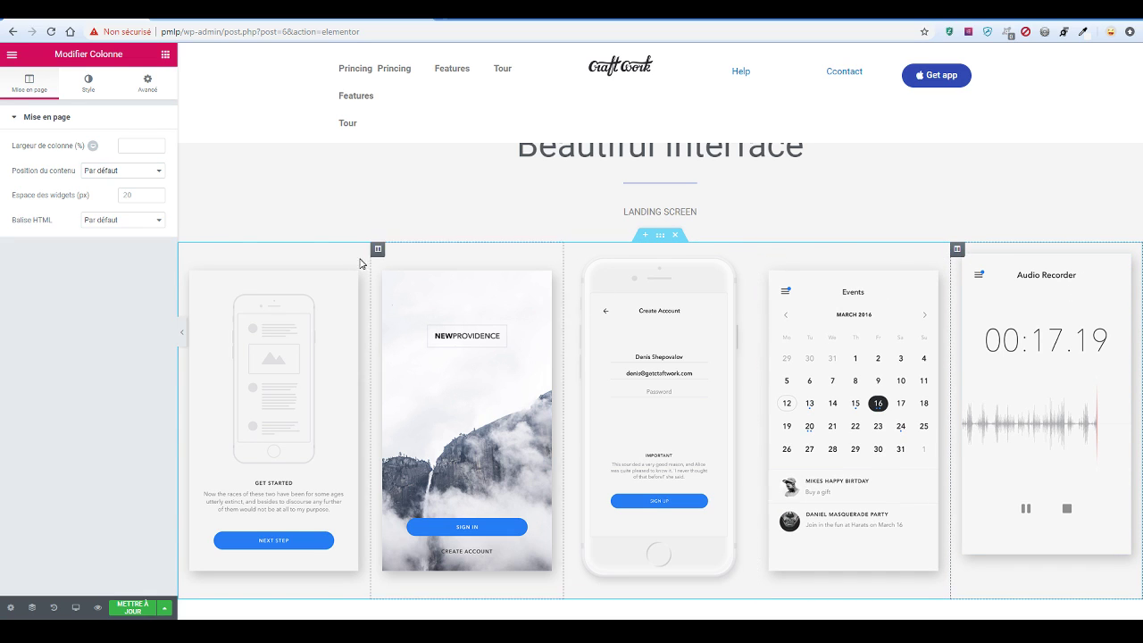
click(134, 173)
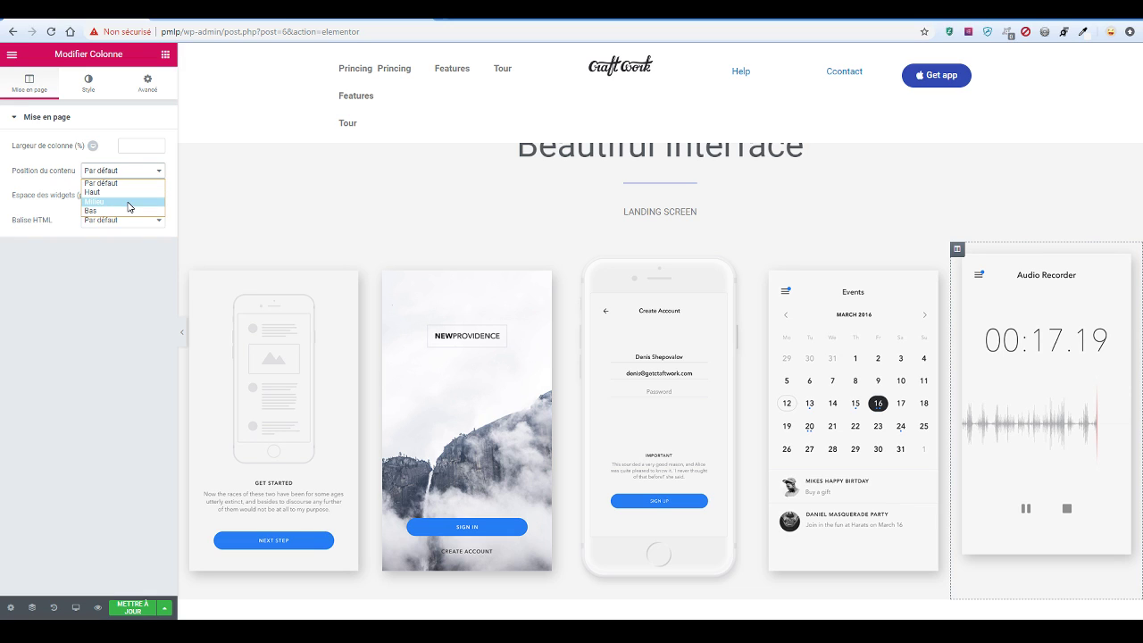
click(139, 202)
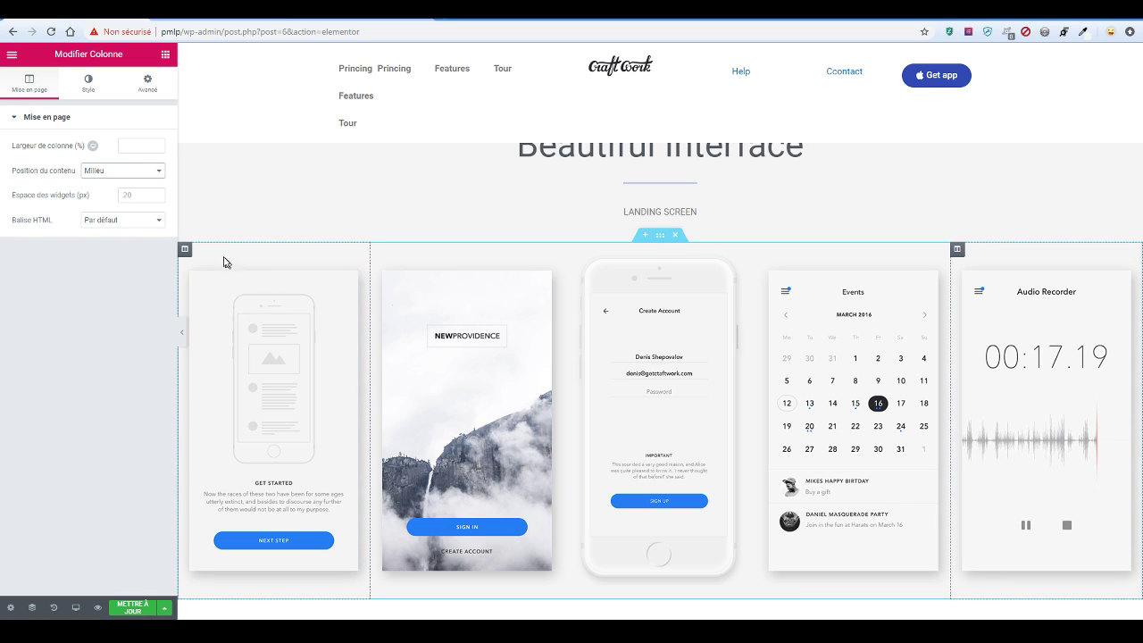
Try a column width of 10 % on the first column with the Get Started screen
click(149, 147)
key(ctrl+p)
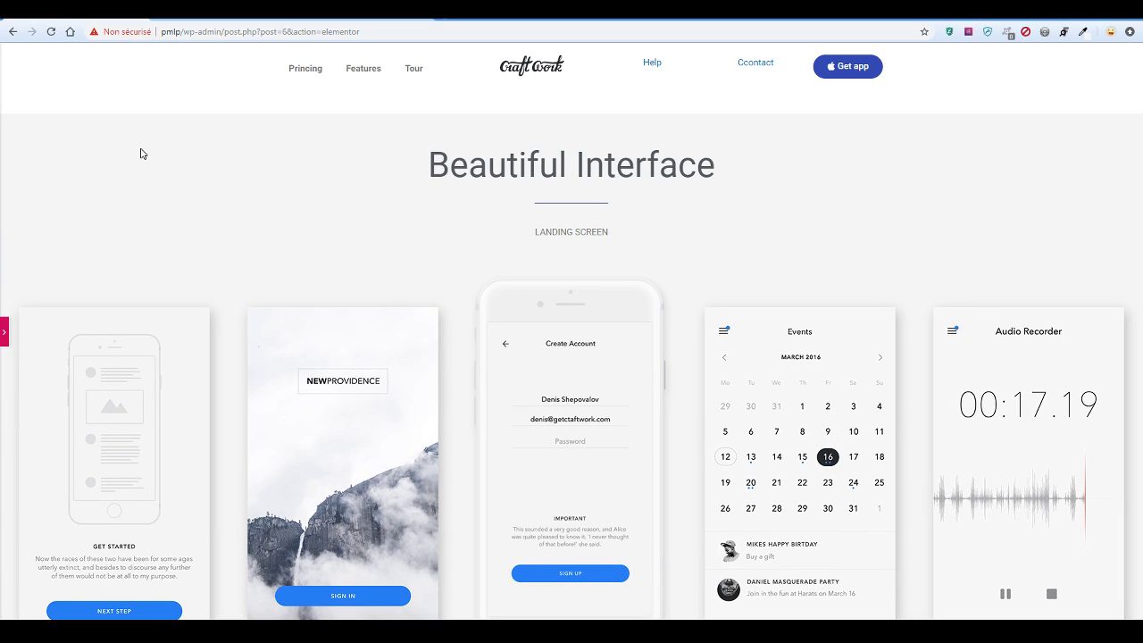
key(ctrl+p)
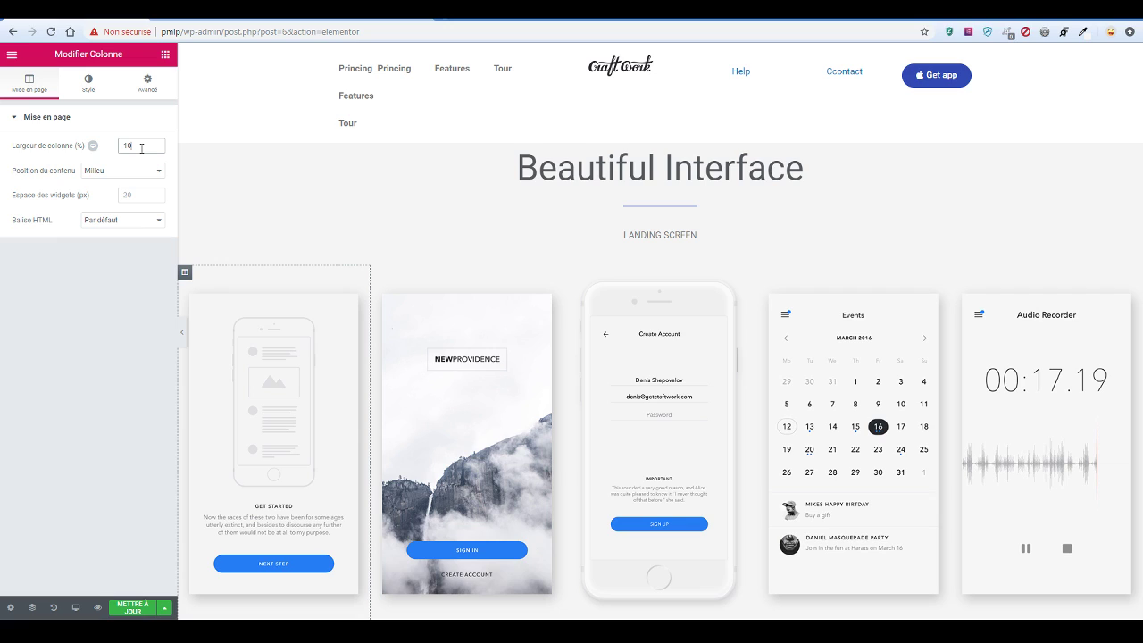
mouse_move(96, 149)
click(161, 145)
drag(148, 144, 96, 144)
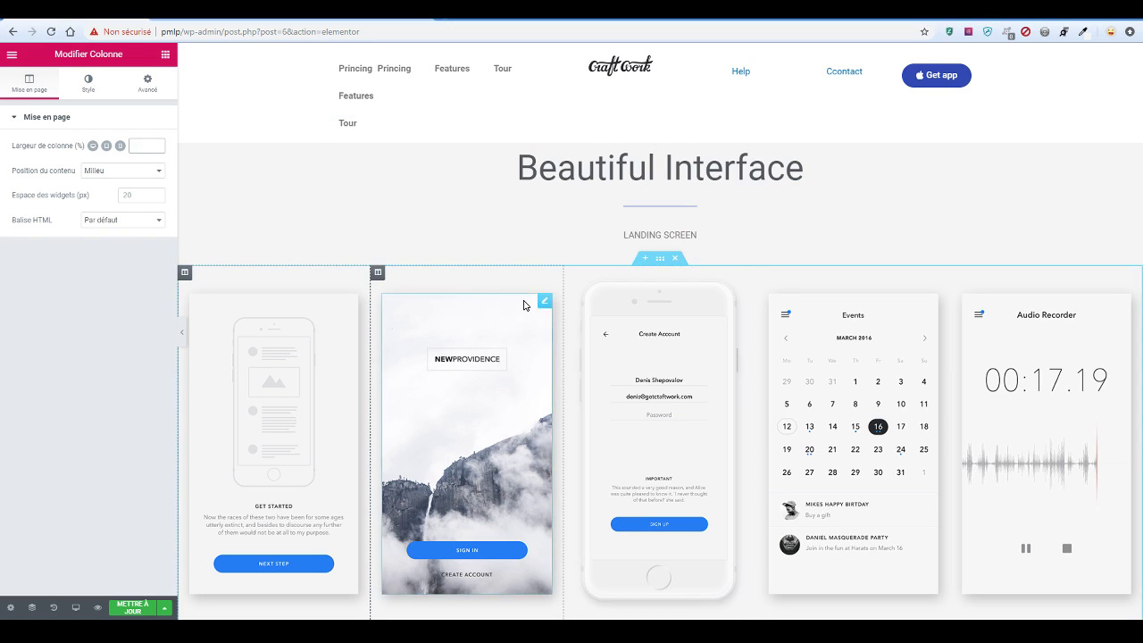
Open the style settings of the Get Started image and use VW as its width unit
click(352, 303)
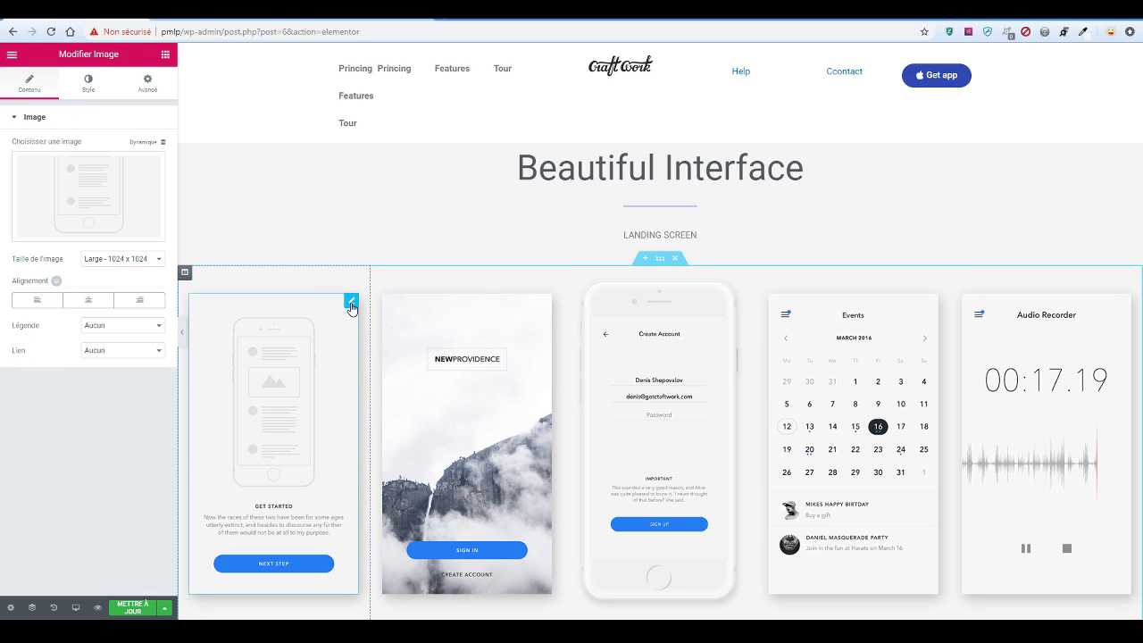
click(97, 87)
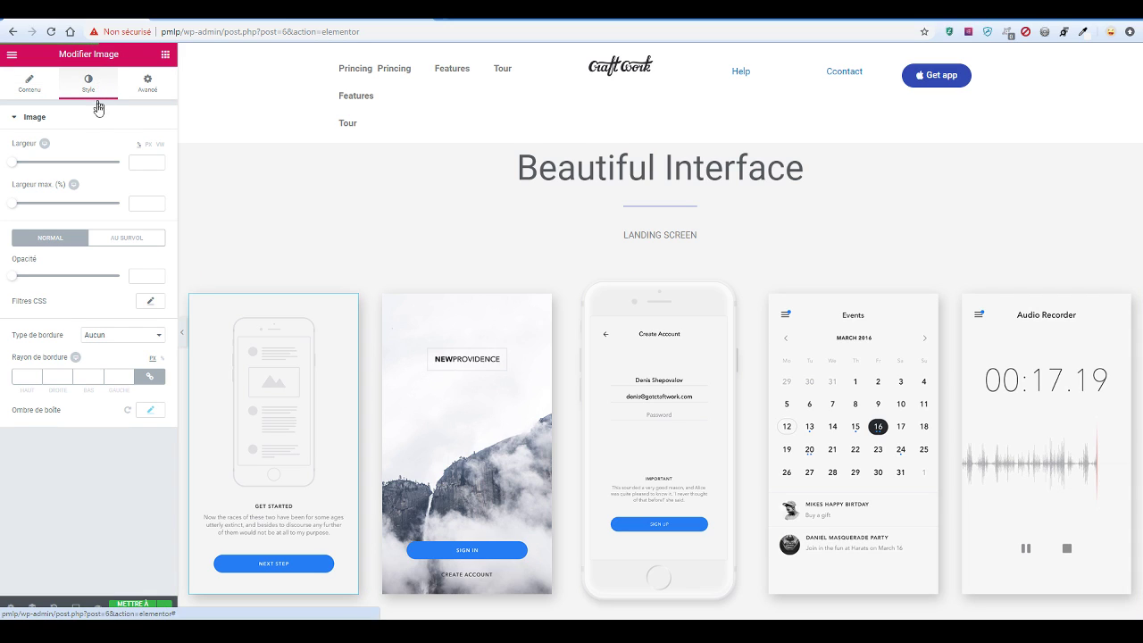
click(42, 144)
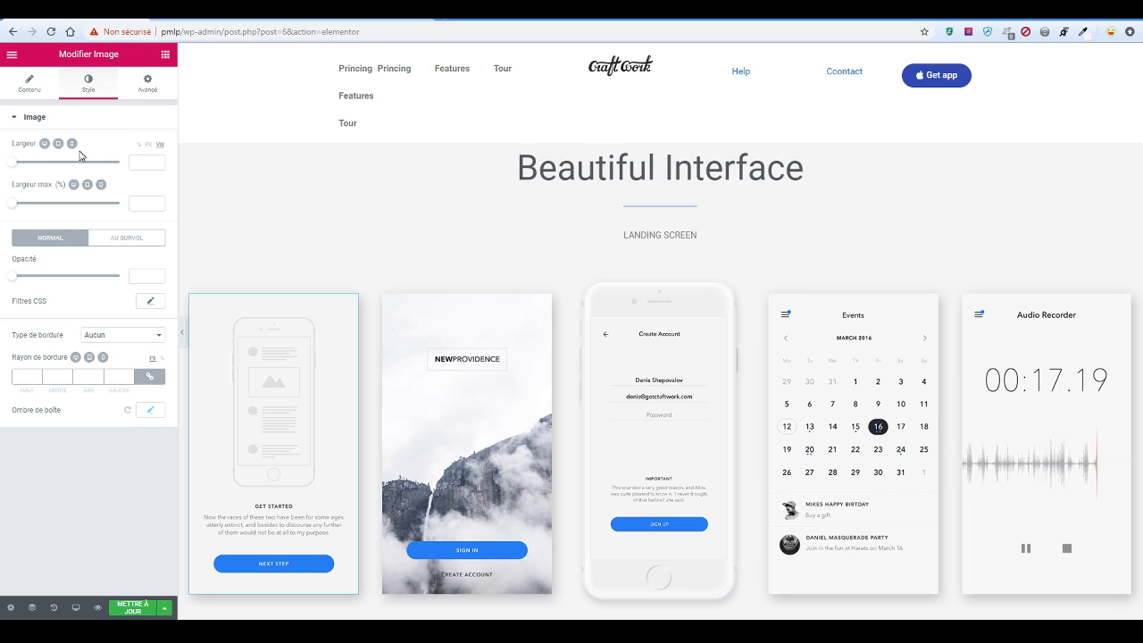
click(42, 144)
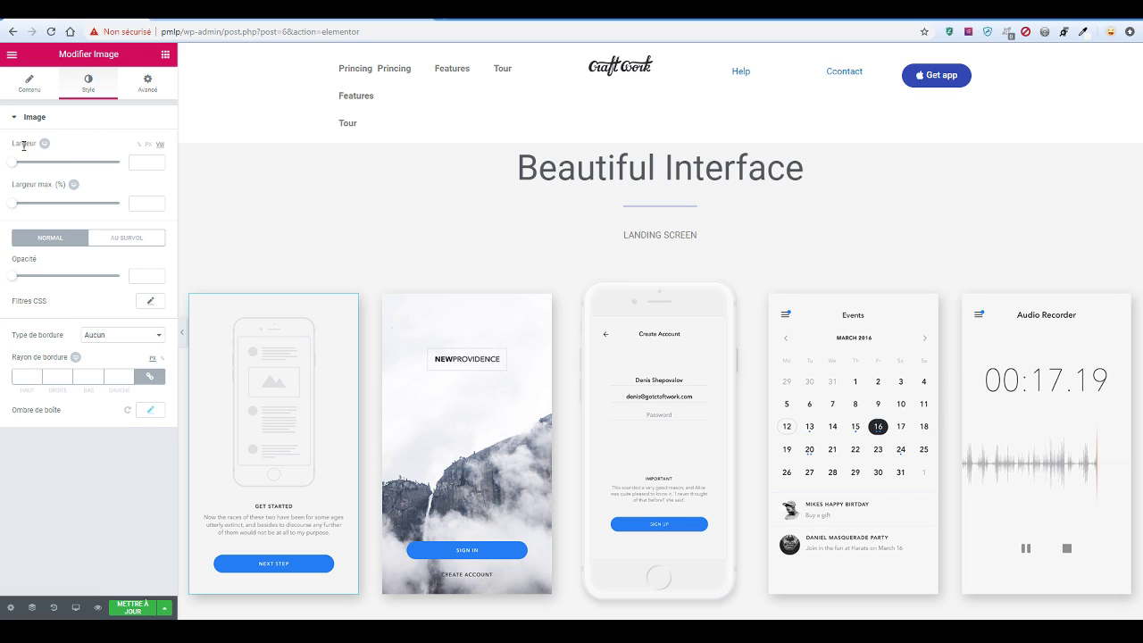
click(43, 143)
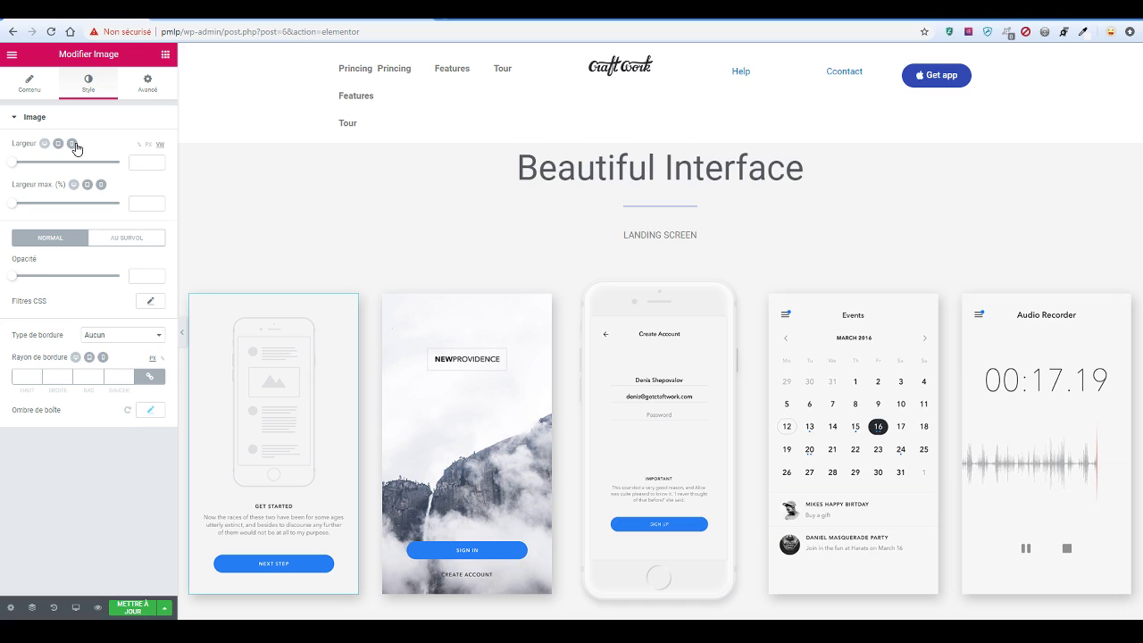
Try image widths of 75 VW and 10 VW on the Get Started screen
click(150, 163)
text(75)
key(Down)
key(Down)
key(Down)
key(Down)
key(Down)
key(Down)
key(Down)
key(Down)
key(Down)
key(Down)
key(Down)
key(Down)
key(Down)
key(Down)
key(Down)
key(Down)
key(Down)
key(Down)
key(Down)
key(Down)
drag(148, 162, 5, 125)
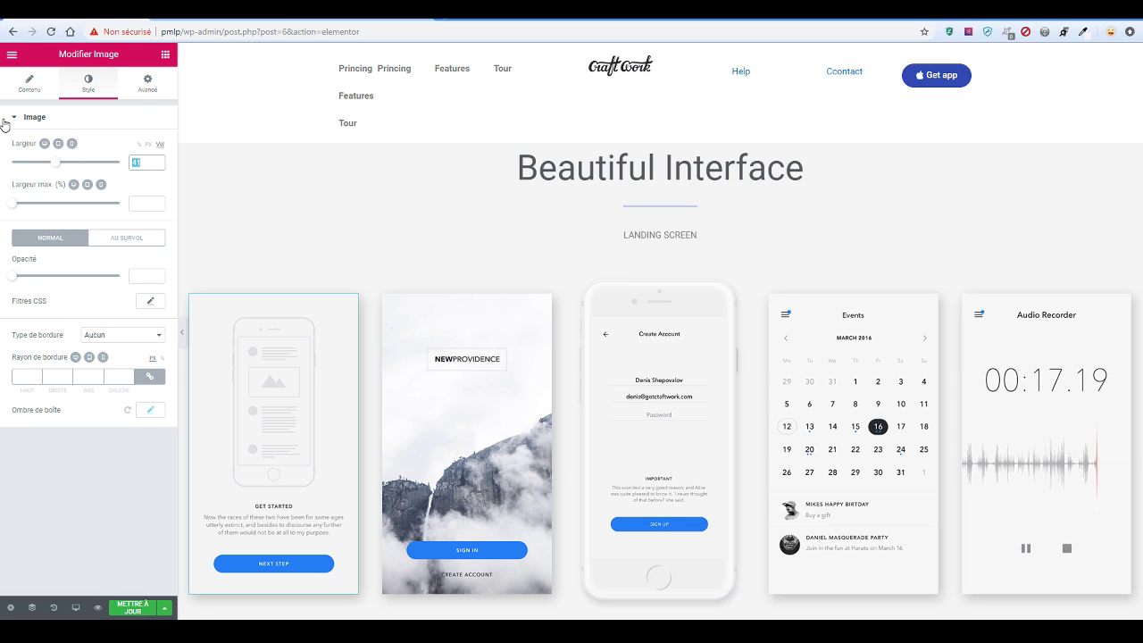
text(10)
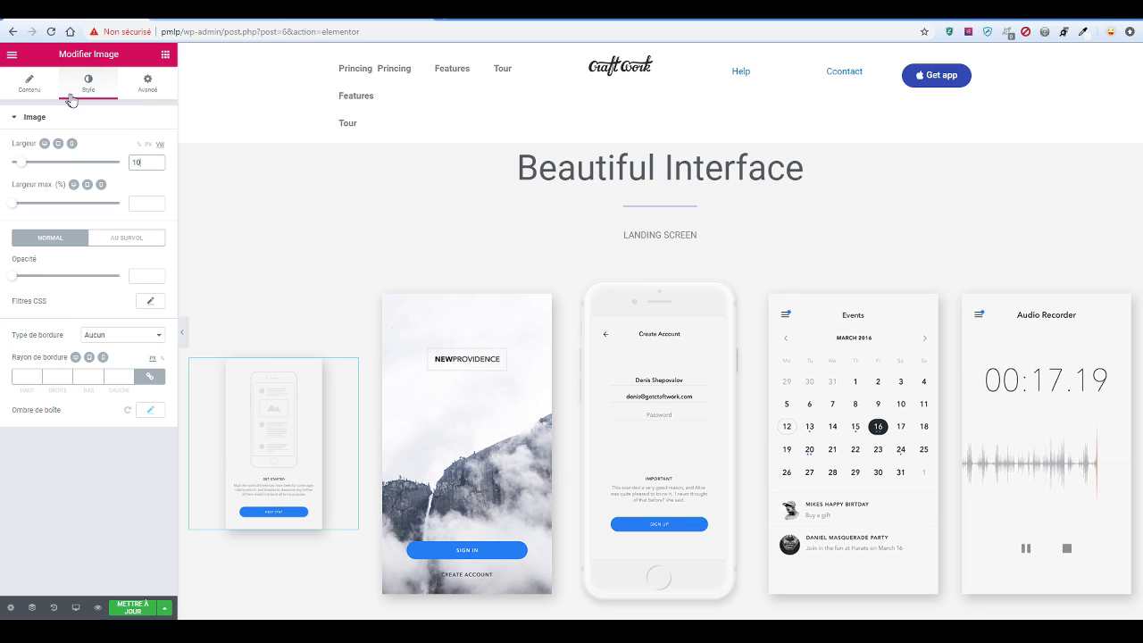
Set the Get Started image's width to 15 VW
drag(107, 167, 16, 155)
text(40)
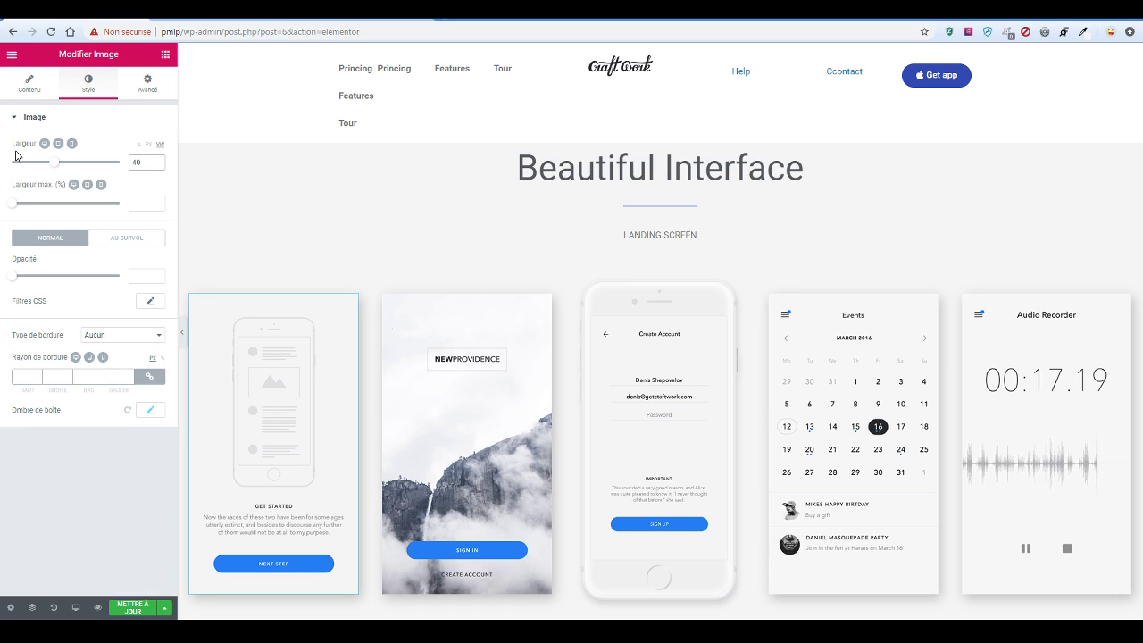
key(Down)
key(Down)
key(Down)
key(Down)
key(Down)
key(Down)
key(Down)
key(Down)
key(Down)
key(Down)
key(Down)
key(Down)
key(Down)
key(Down)
key(Down)
key(Down)
key(Down)
key(Down)
key(Down)
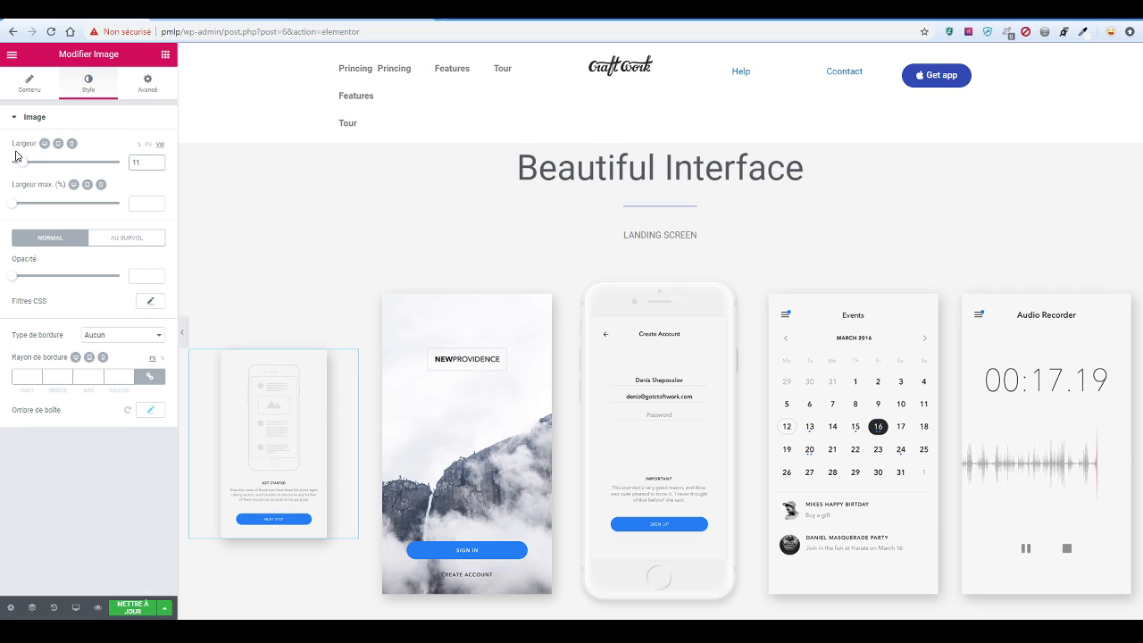
key(Up)
key(Up)
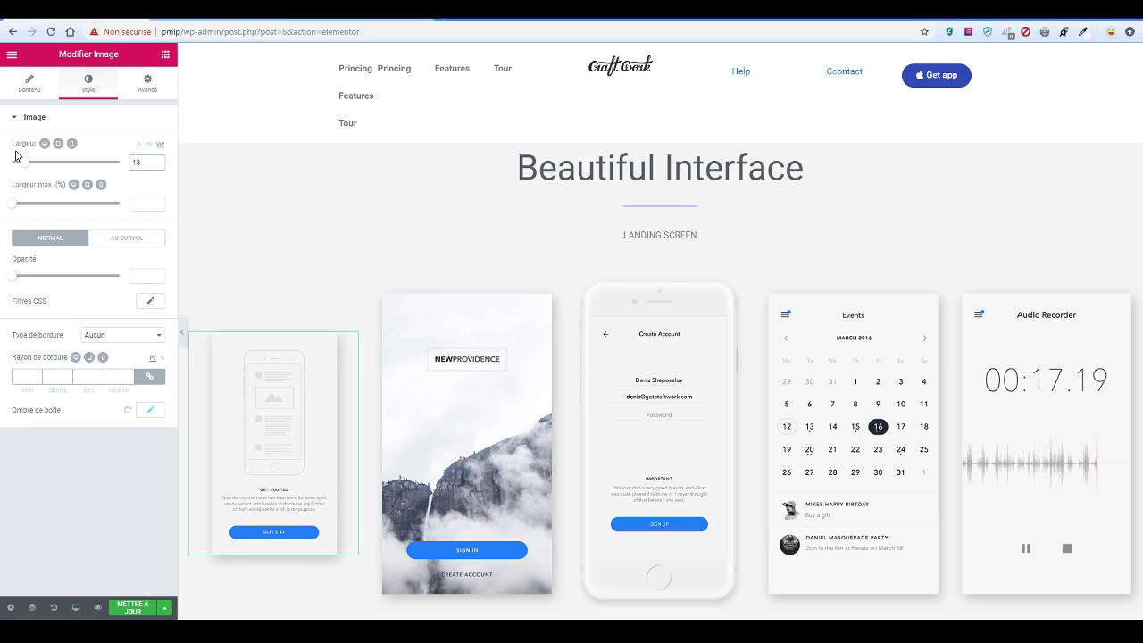
key(Up)
key(Up)
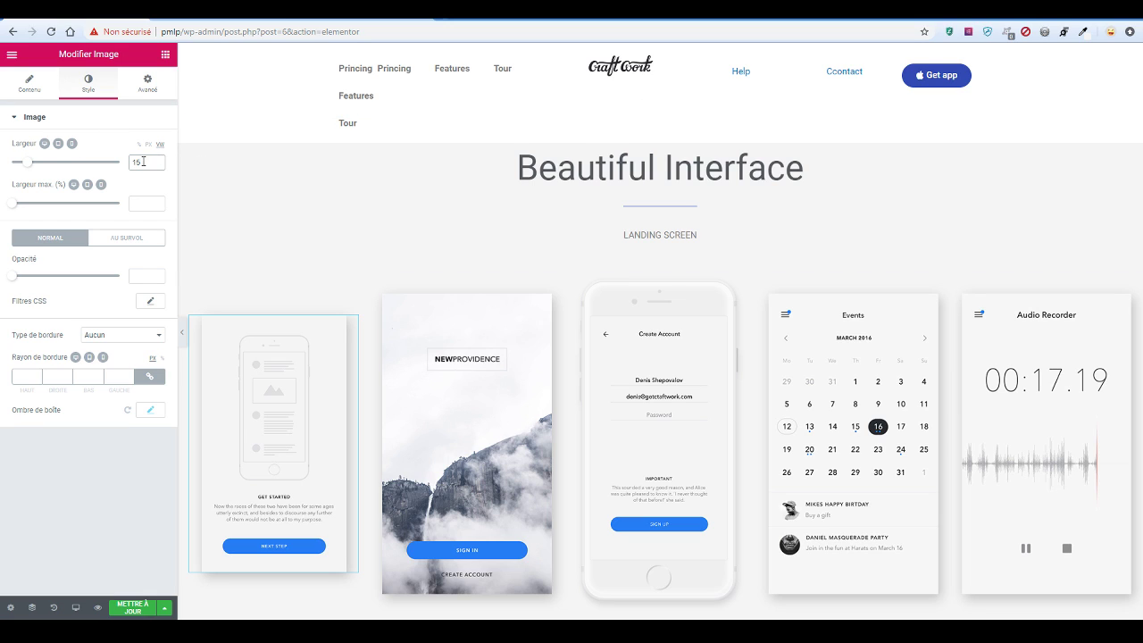
Copy the Get Started image and paste its style onto the mountain, Events and Audio Recorder images
right_click(265, 407)
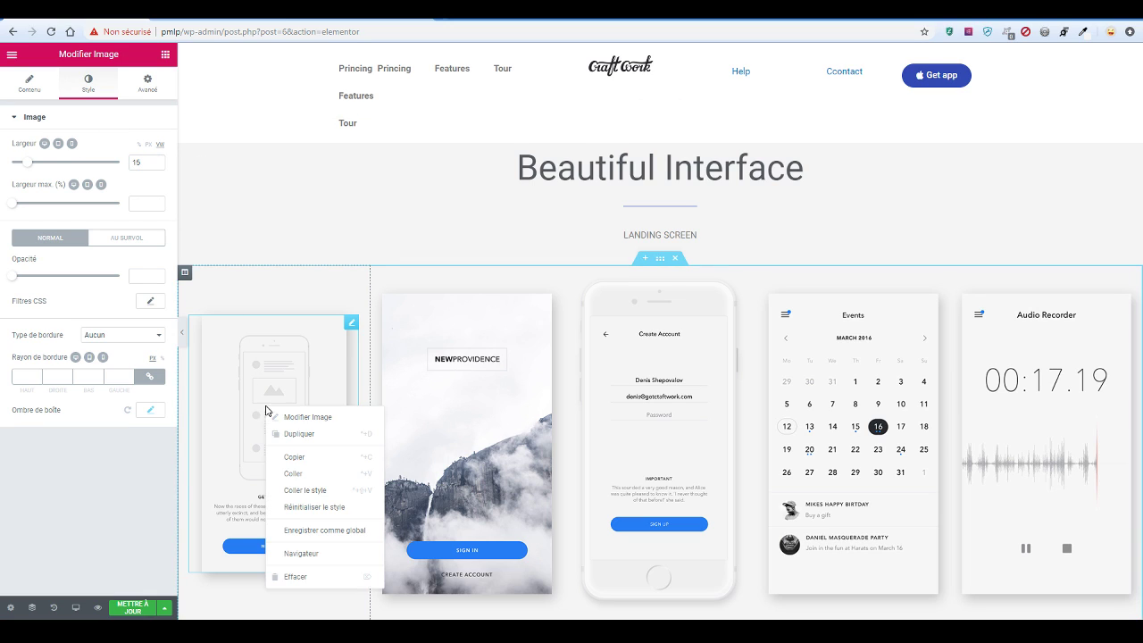
click(328, 459)
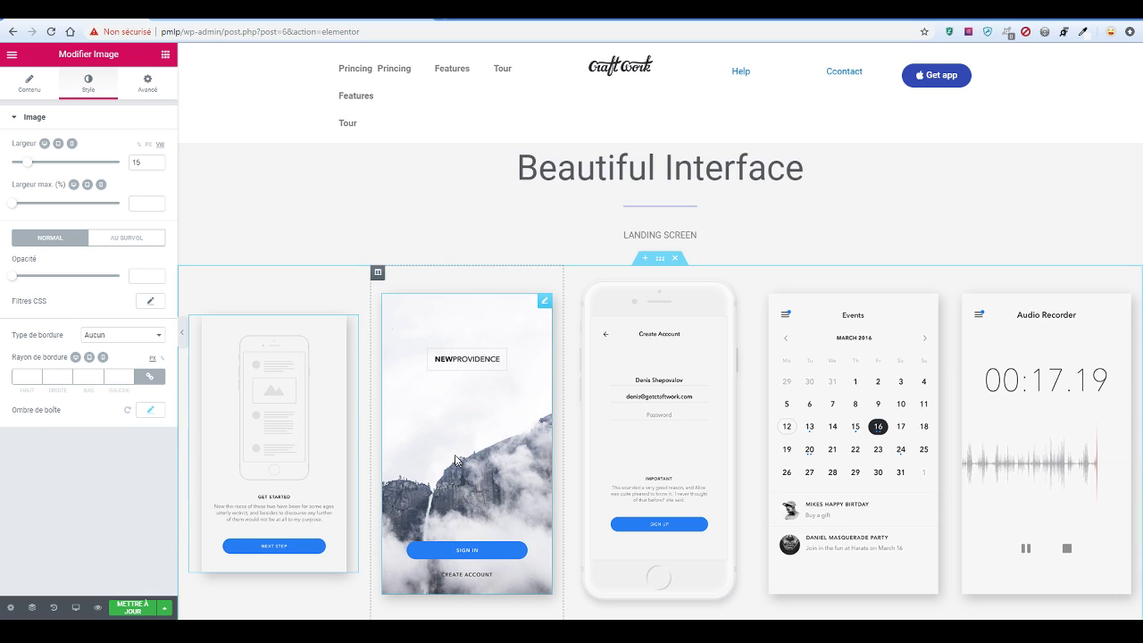
right_click(455, 459)
click(528, 520)
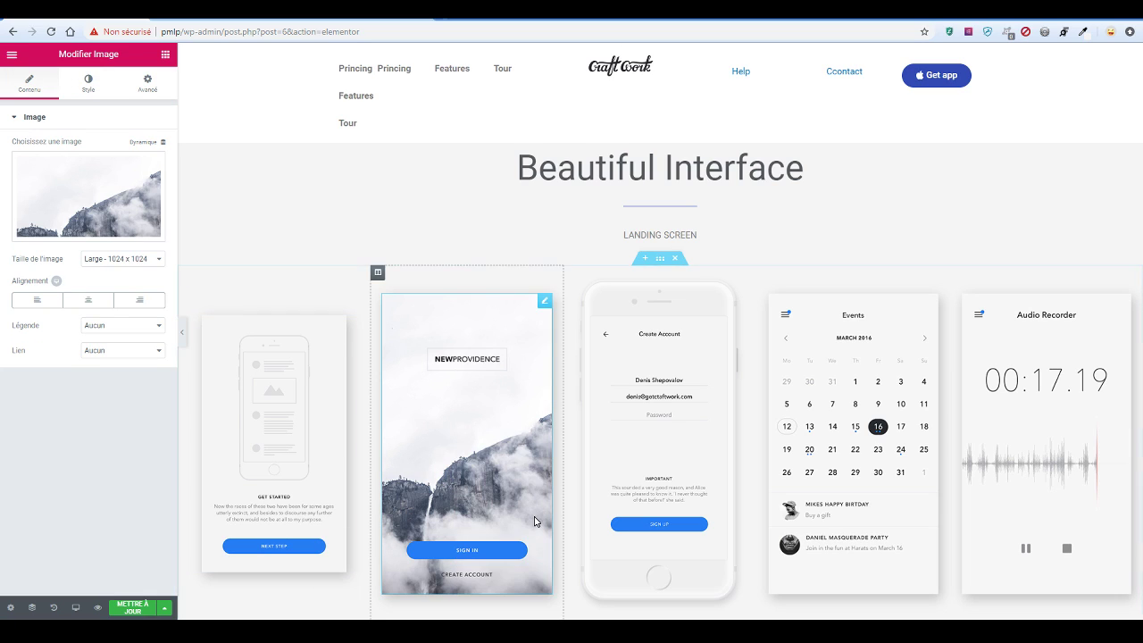
right_click(870, 429)
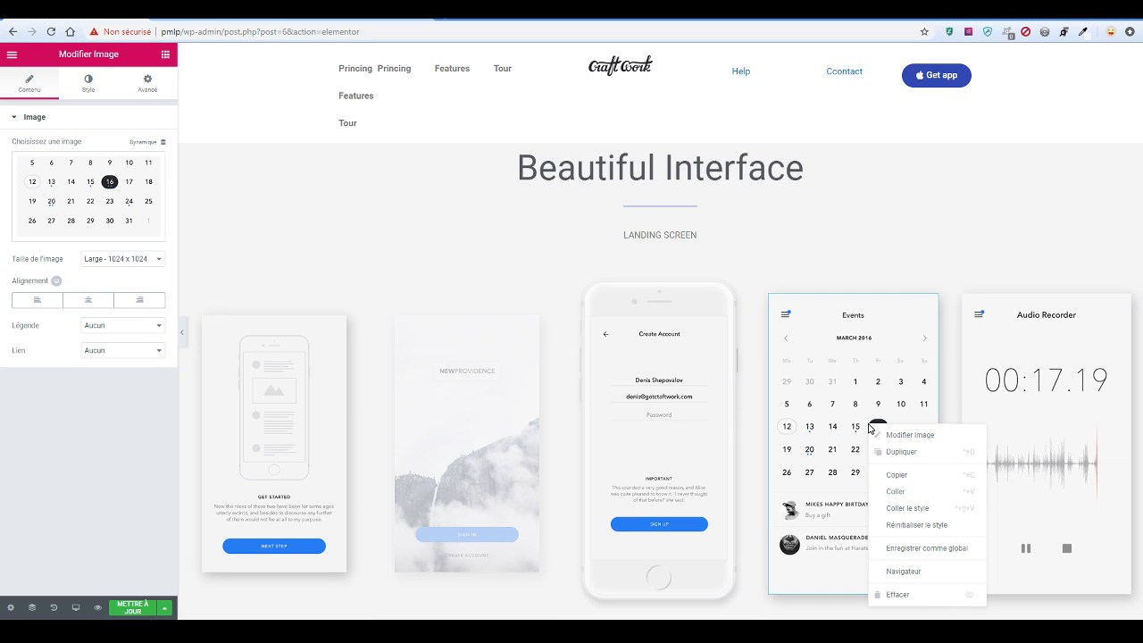
click(956, 508)
right_click(1017, 439)
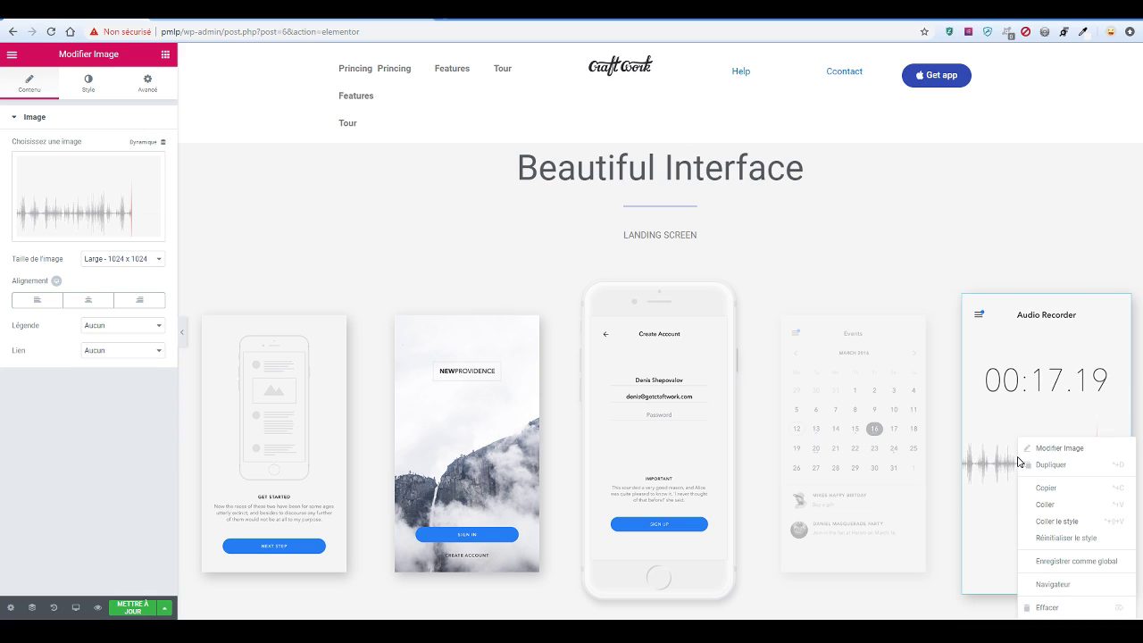
click(1066, 521)
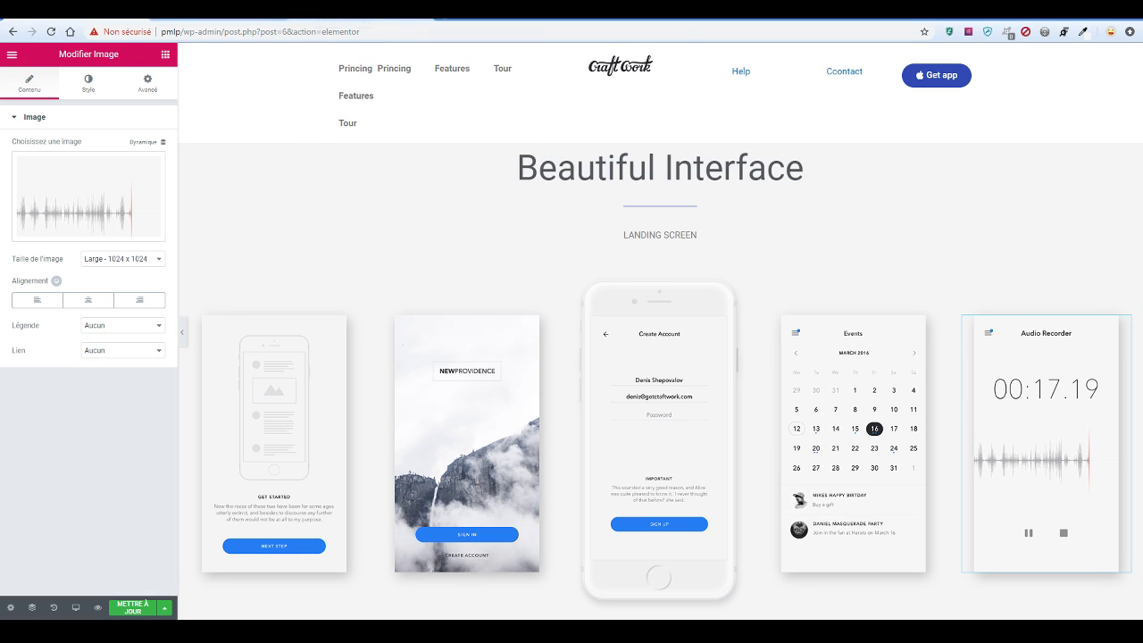
Widen the middle column with the Create Account phone slightly by adjusting both of its borders
click(653, 372)
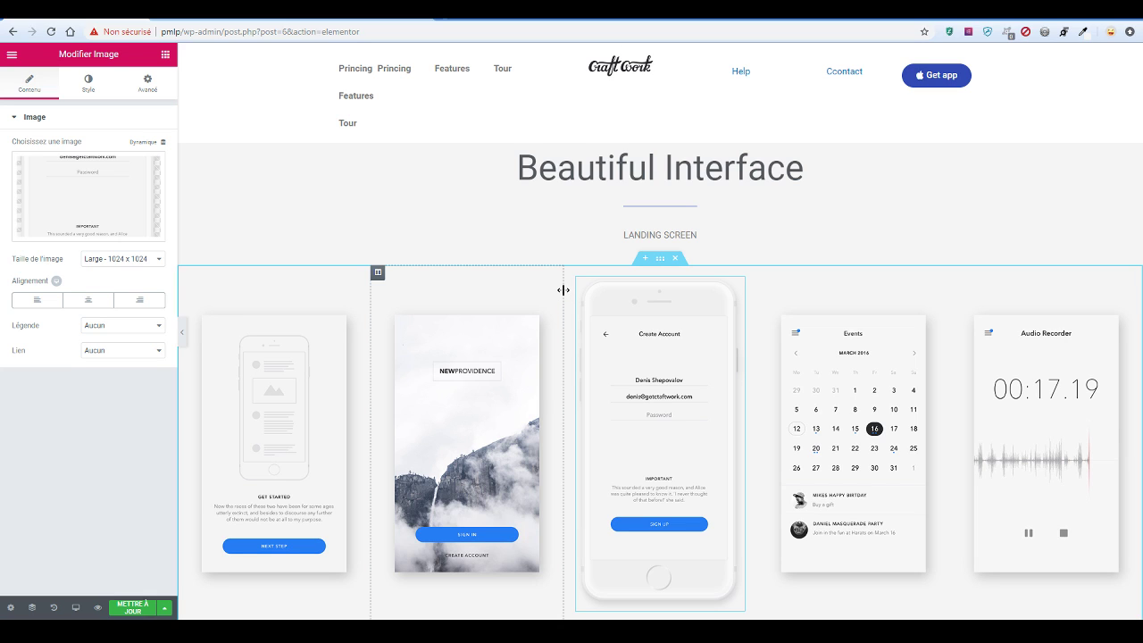
drag(561, 290, 556, 290)
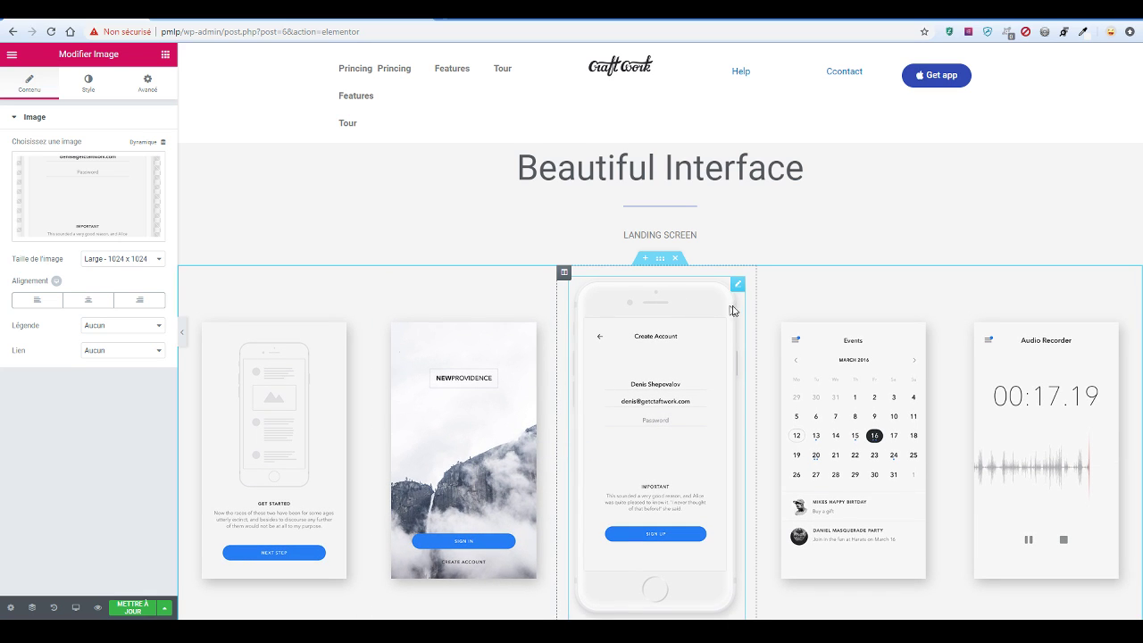
drag(759, 294, 778, 295)
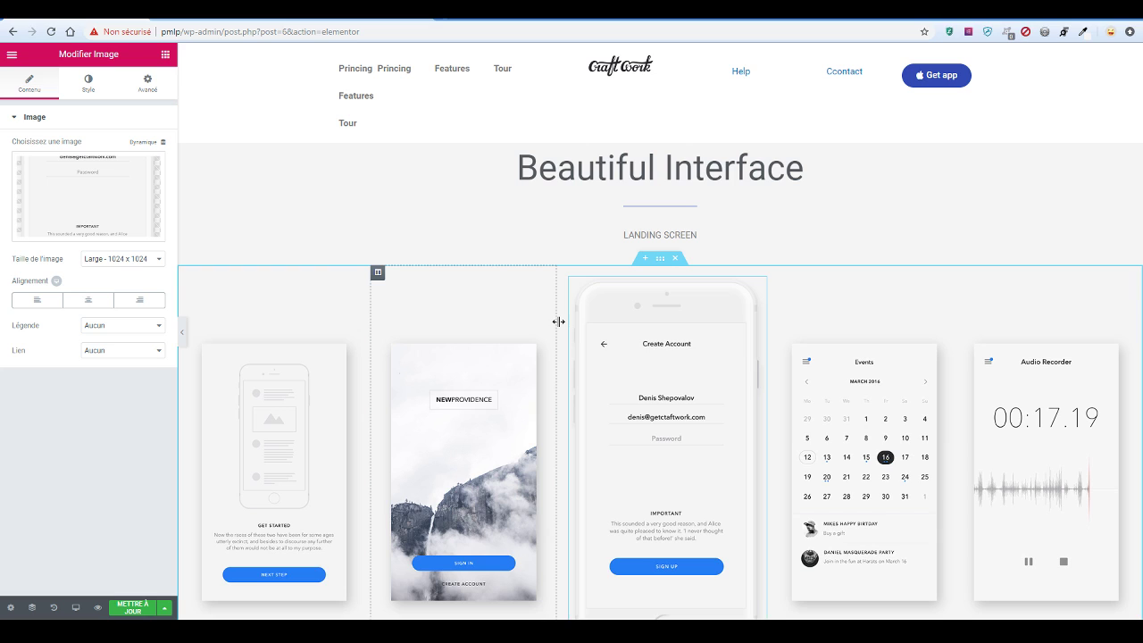
drag(558, 321, 573, 322)
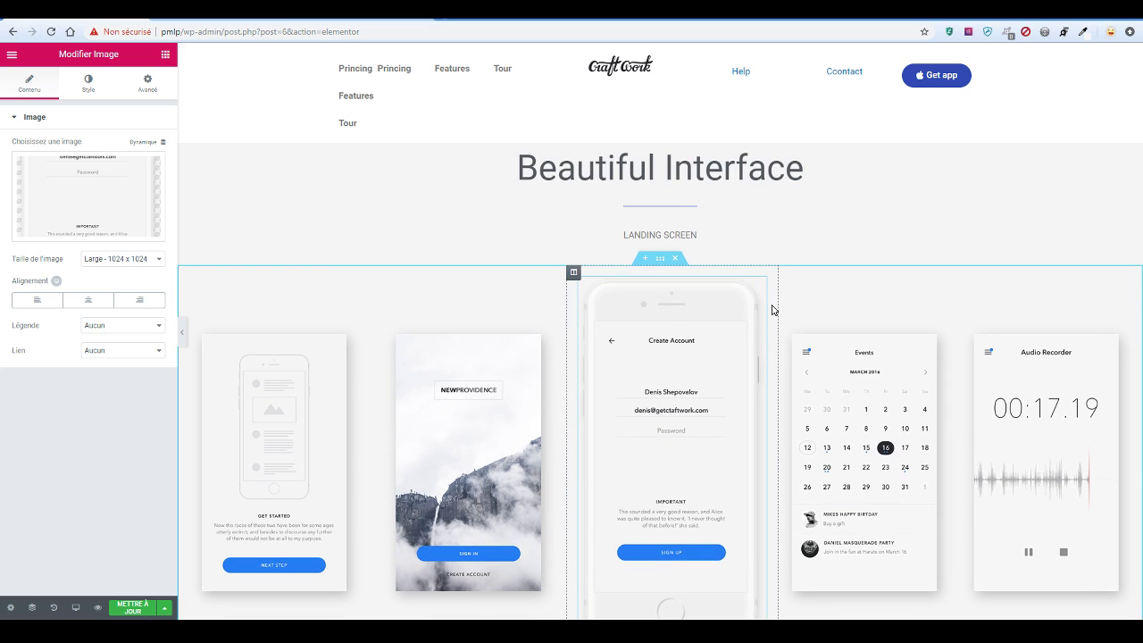
drag(780, 304, 766, 301)
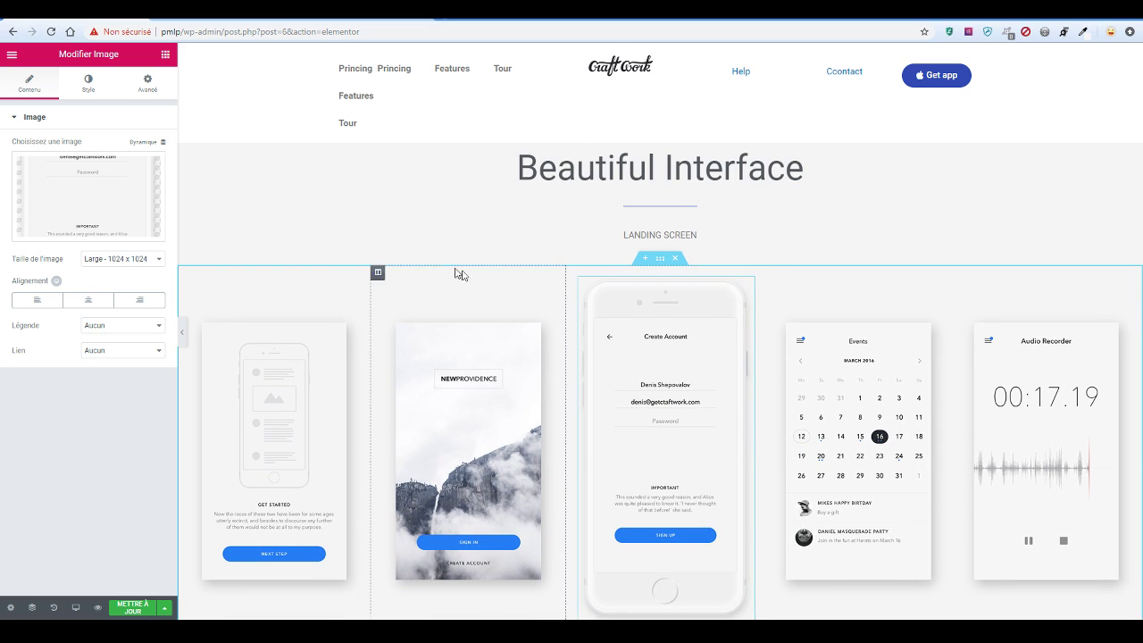
Compare the sizes and spacing of the five screens with the New Providence reference page, and return to the Elementor page
scroll(457, 272, down, 3)
scroll(620, 324, up, 1)
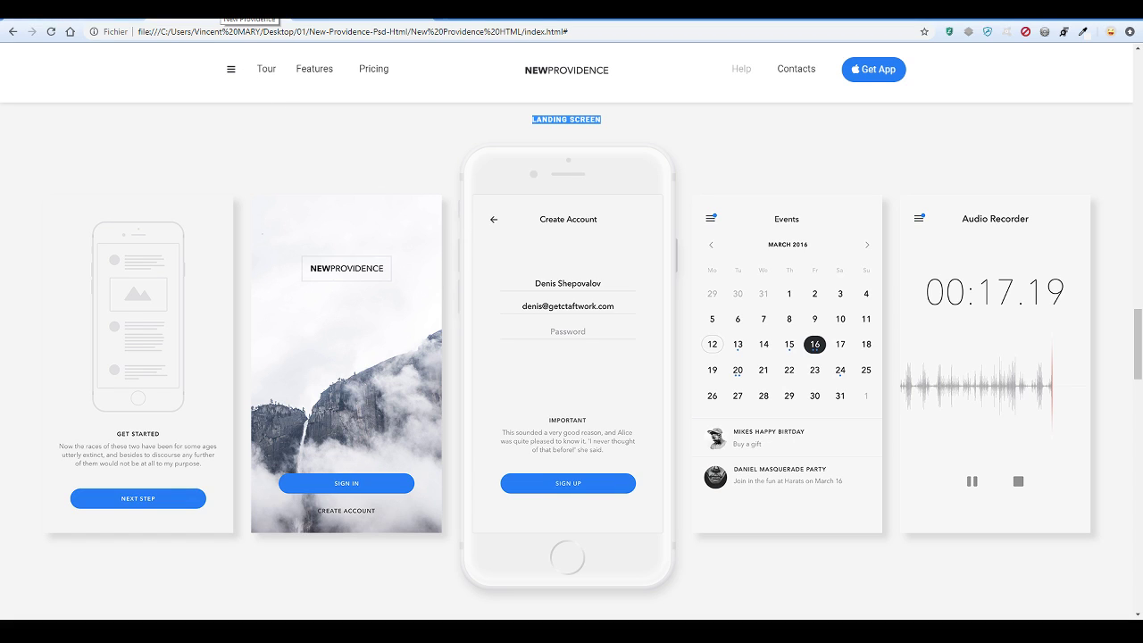
click(62, 16)
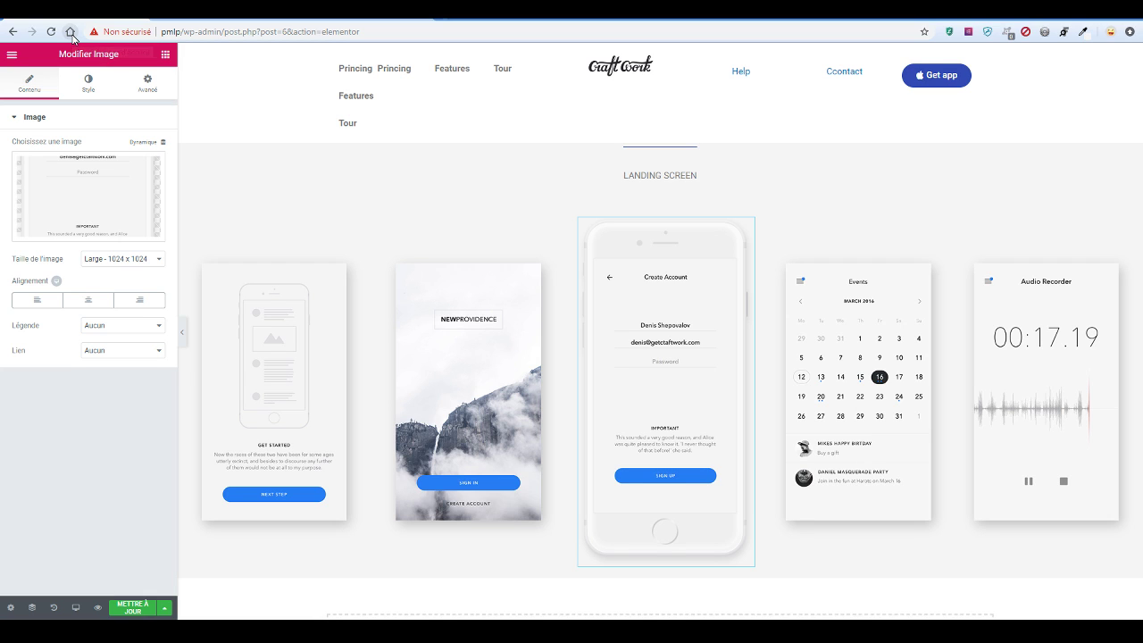
Preview the Beautiful Interface section at full width, check the five screens, and return to the editing view
key(ctrl+p)
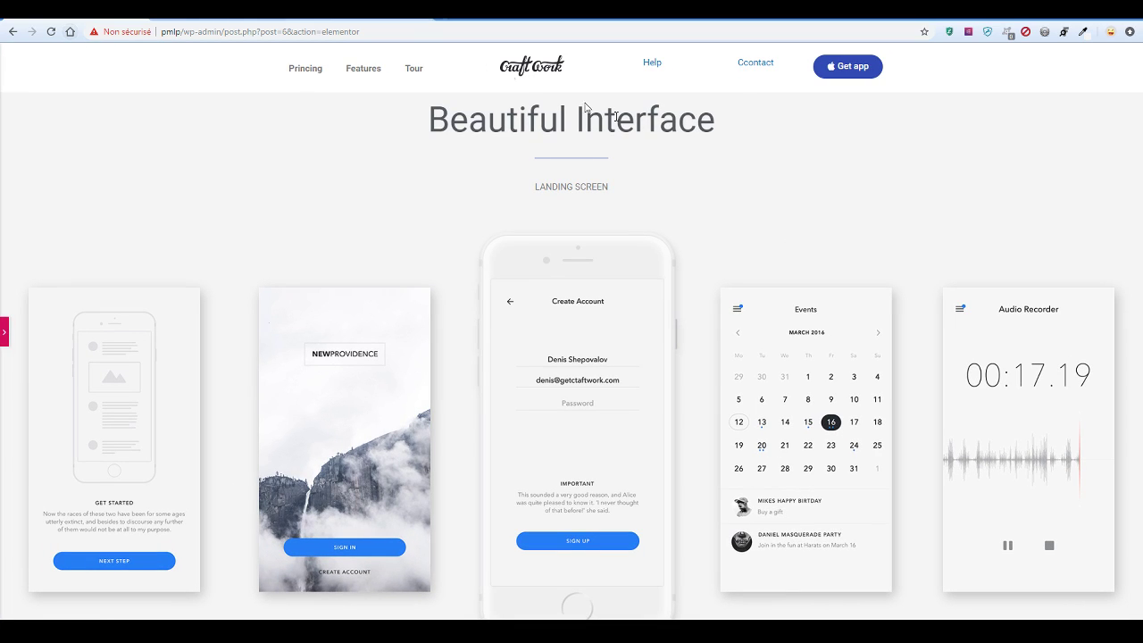
scroll(497, 158, down, 1)
scroll(438, 191, up, 1)
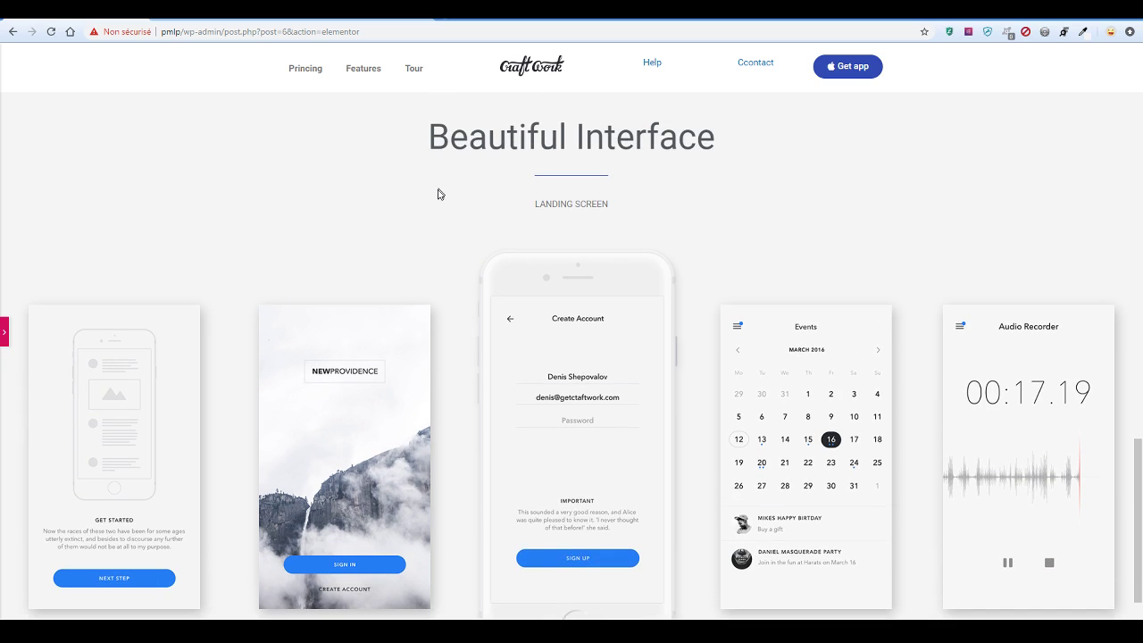
scroll(437, 193, down, 1)
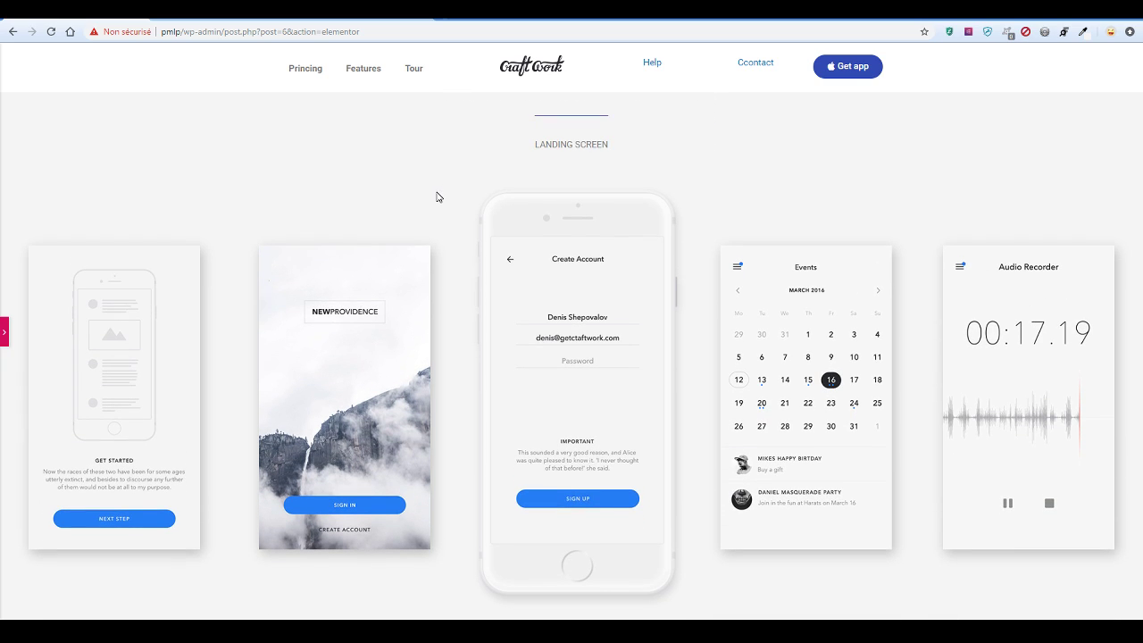
key(ctrl+p)
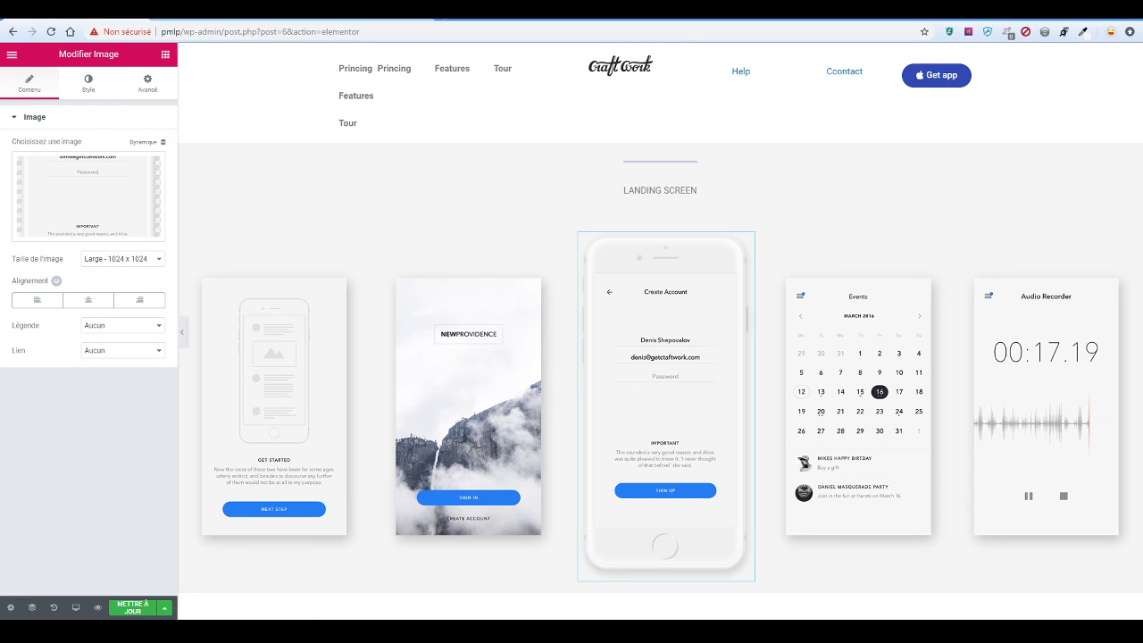
Inspect the New Providence reference page in the iPad Pro device view and examine its Beautiful Interface screens, switching back to Elementor
click(160, 12)
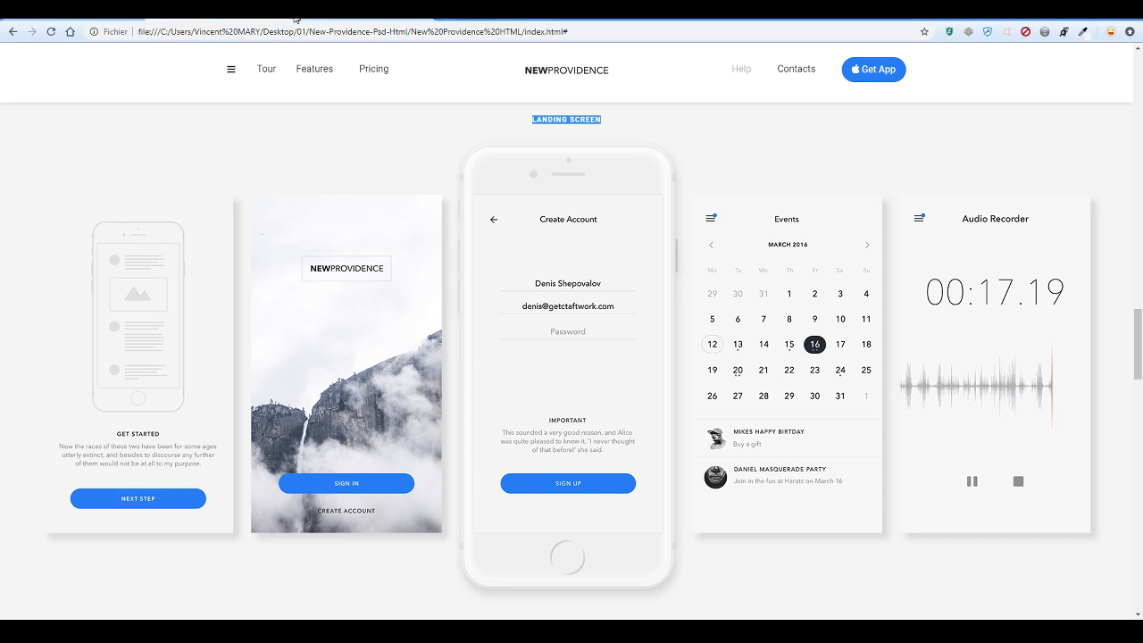
right_click(217, 150)
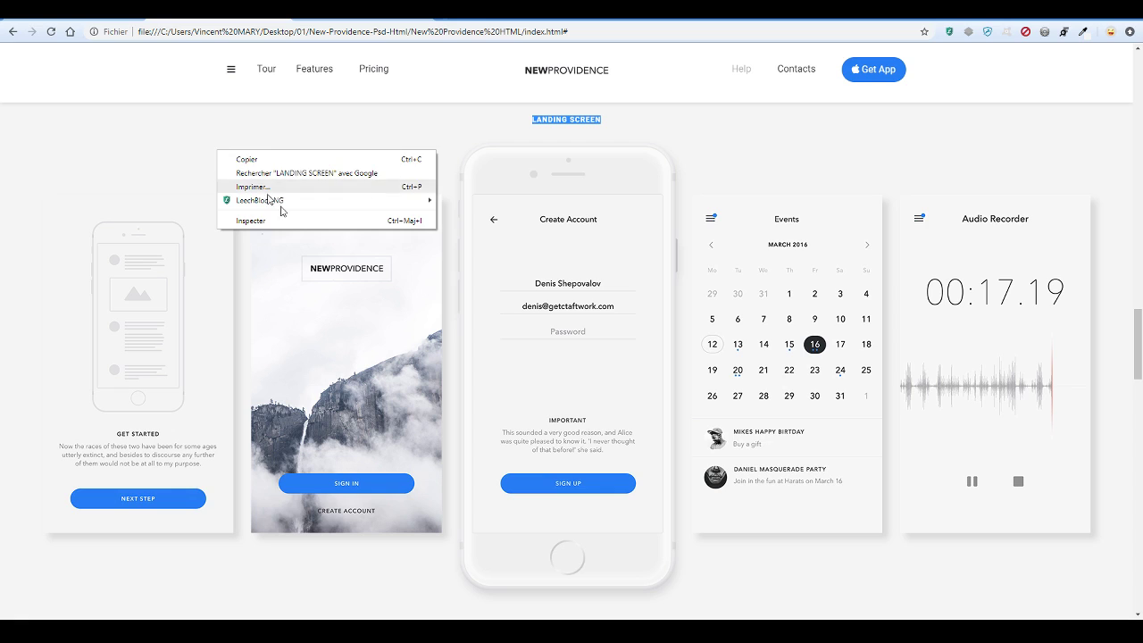
click(298, 221)
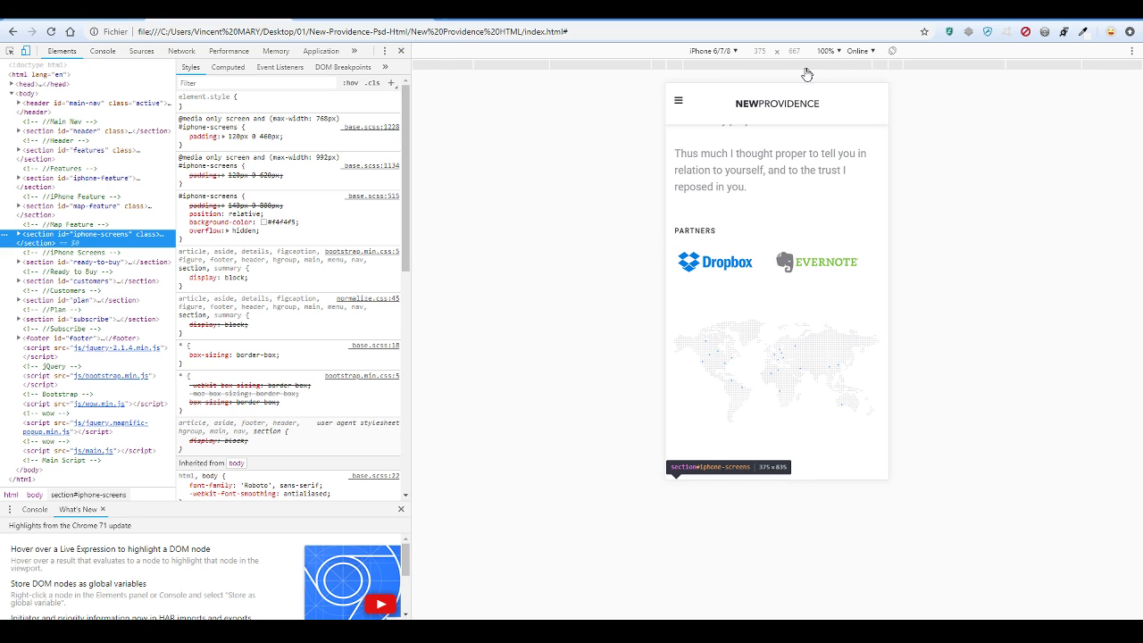
click(721, 50)
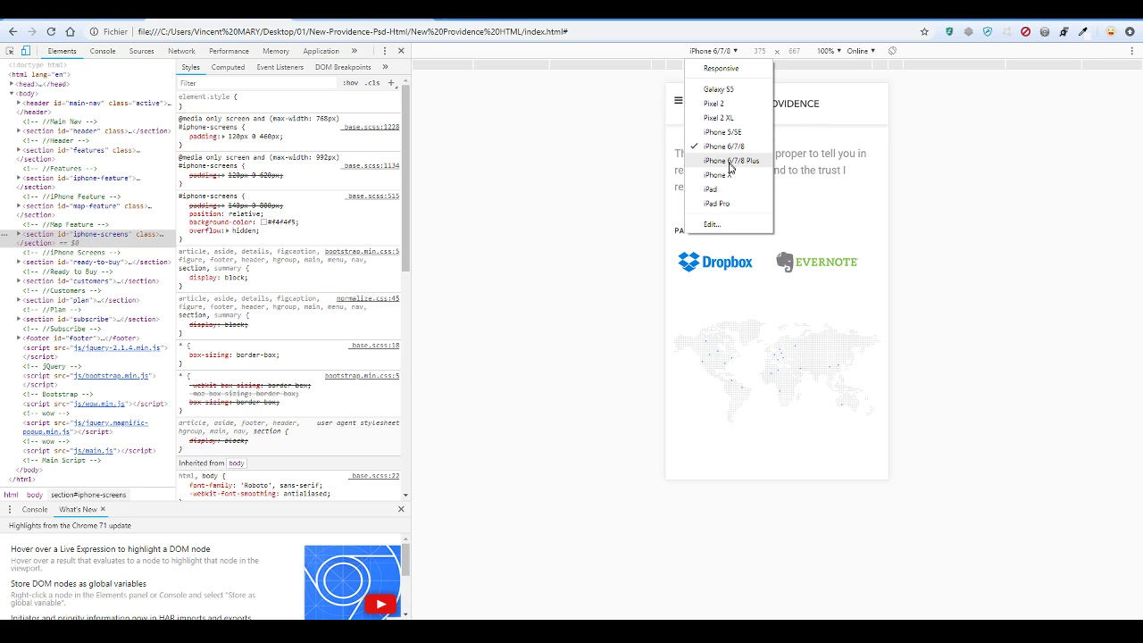
click(741, 205)
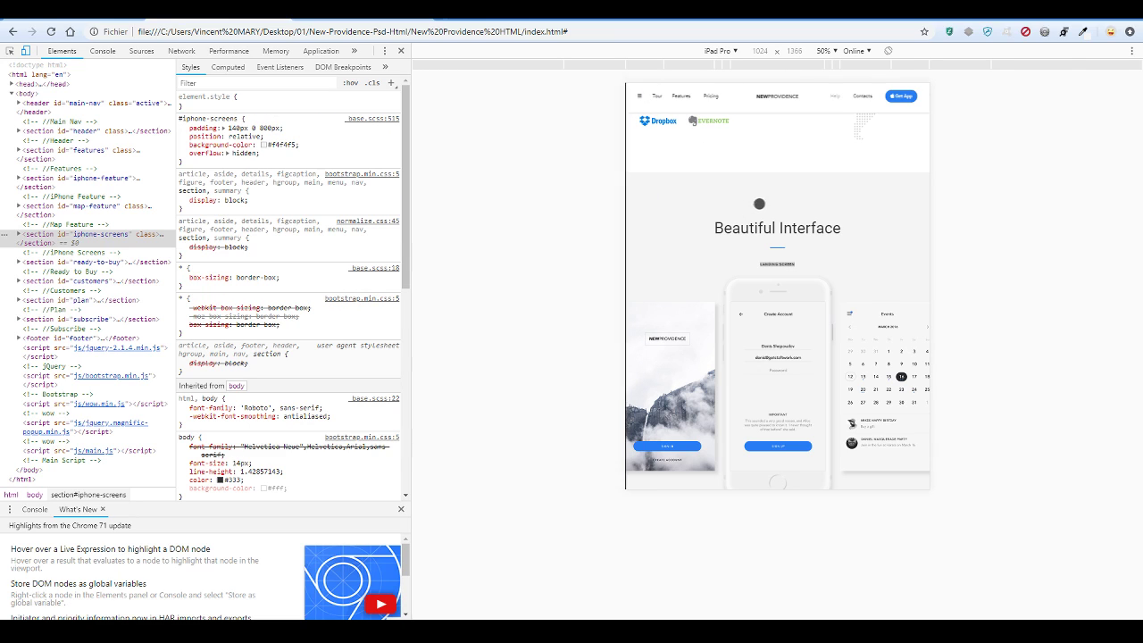
scroll(806, 241, down, 1)
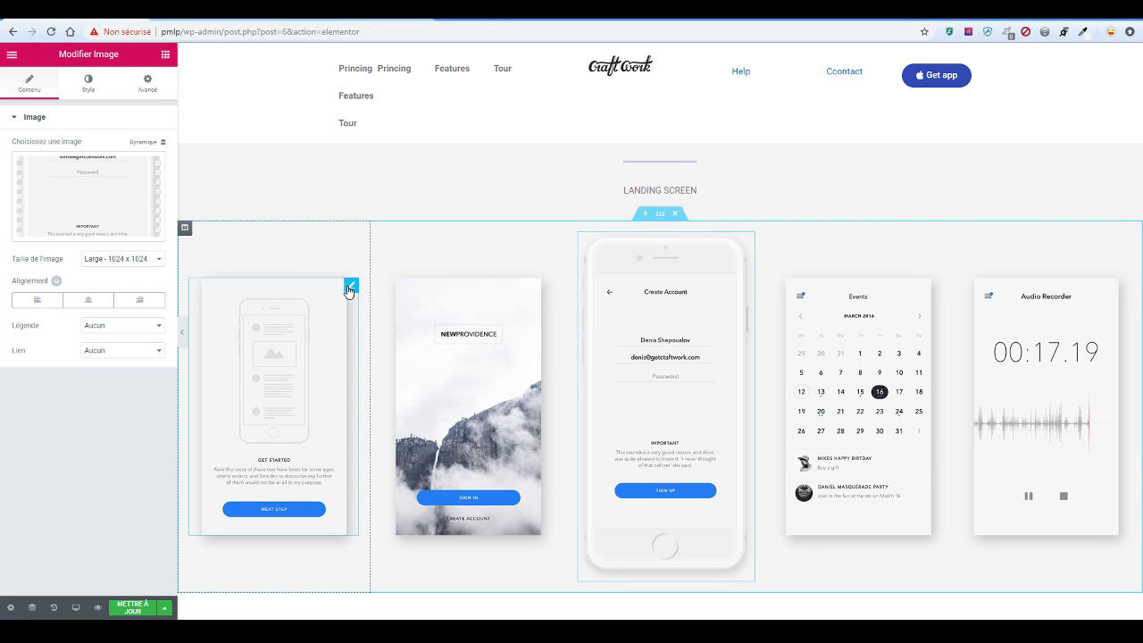
Switch the page preview to tablet size and hide the Get Started image on tablet and mobile
click(349, 290)
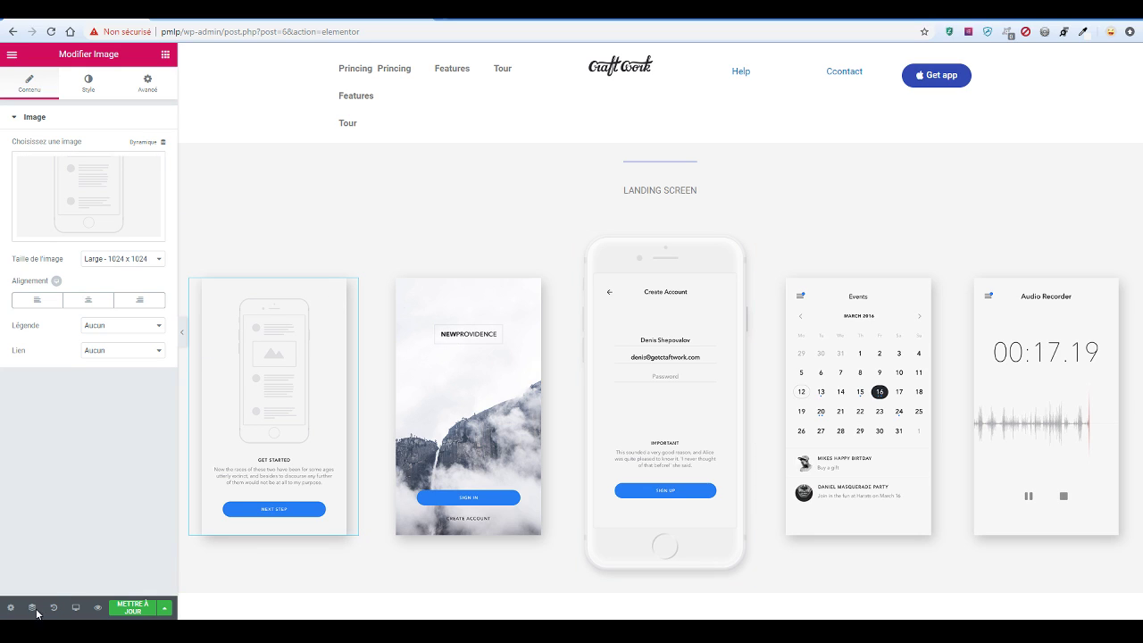
click(76, 608)
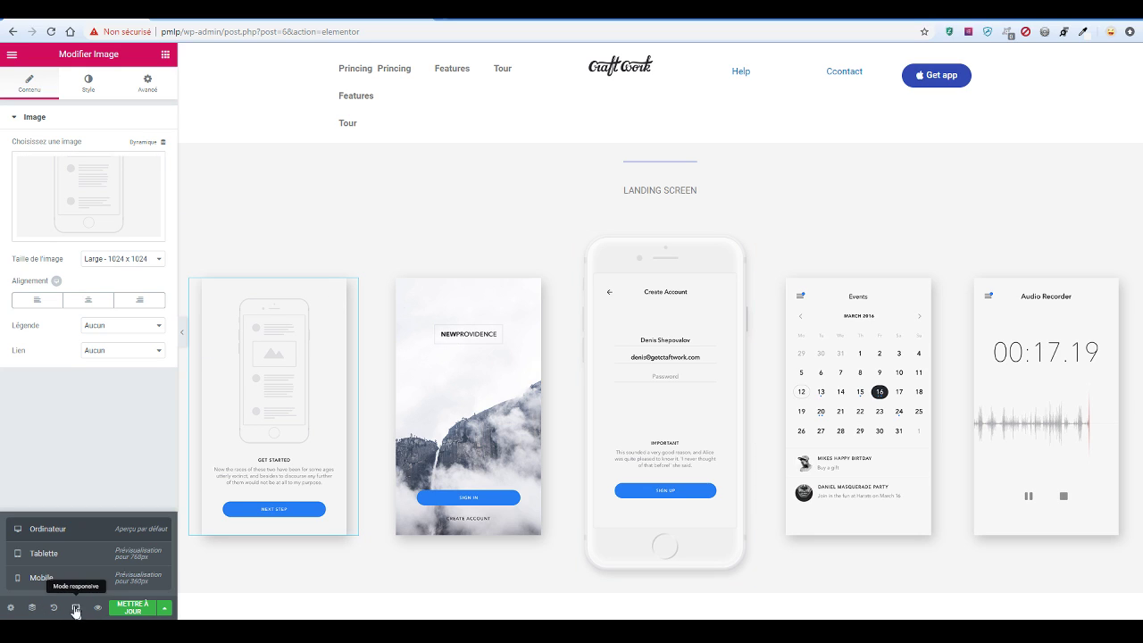
click(70, 555)
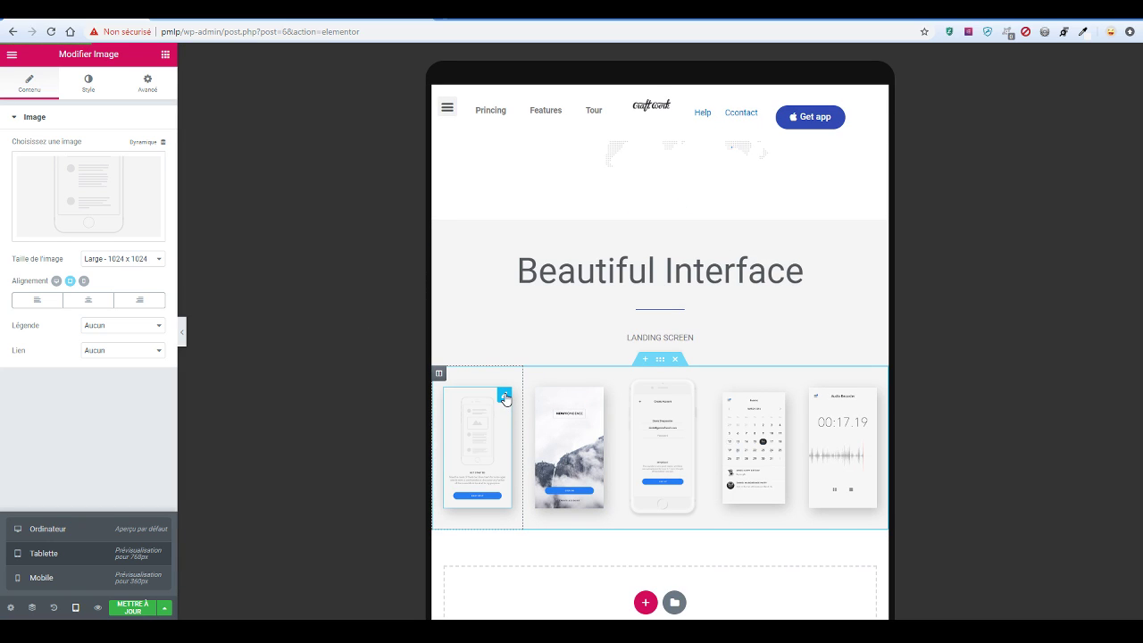
click(505, 398)
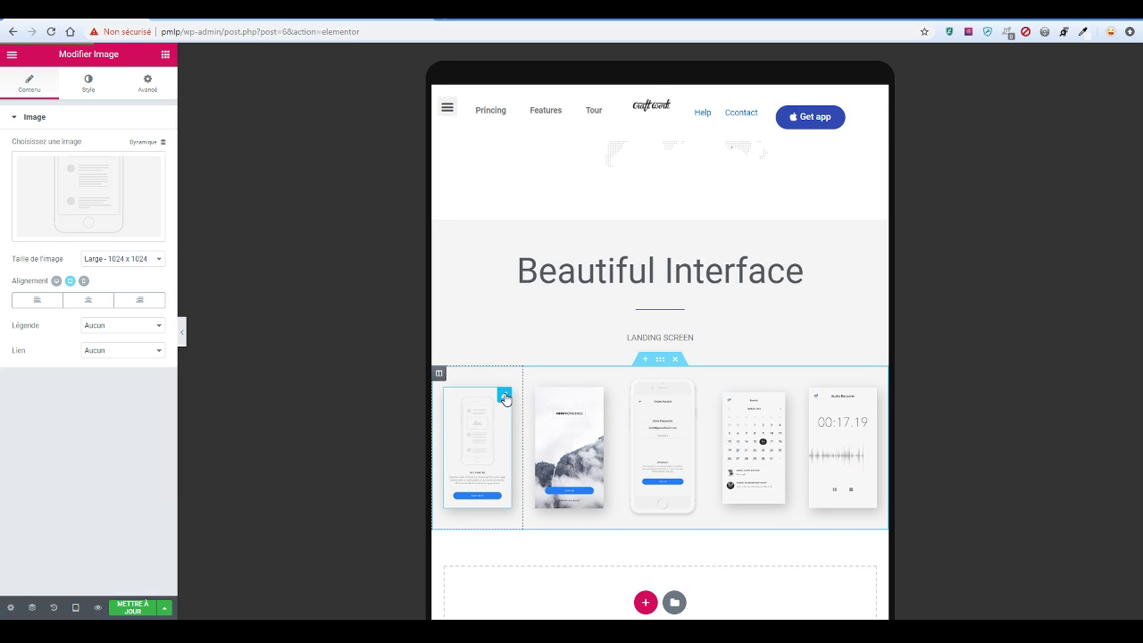
click(146, 86)
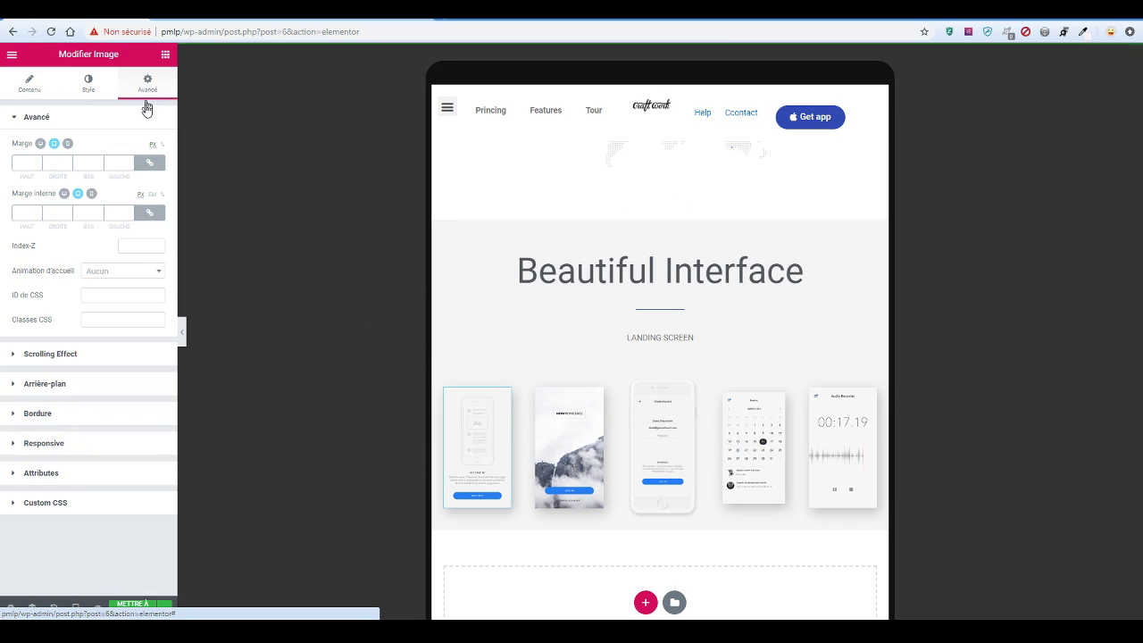
click(77, 444)
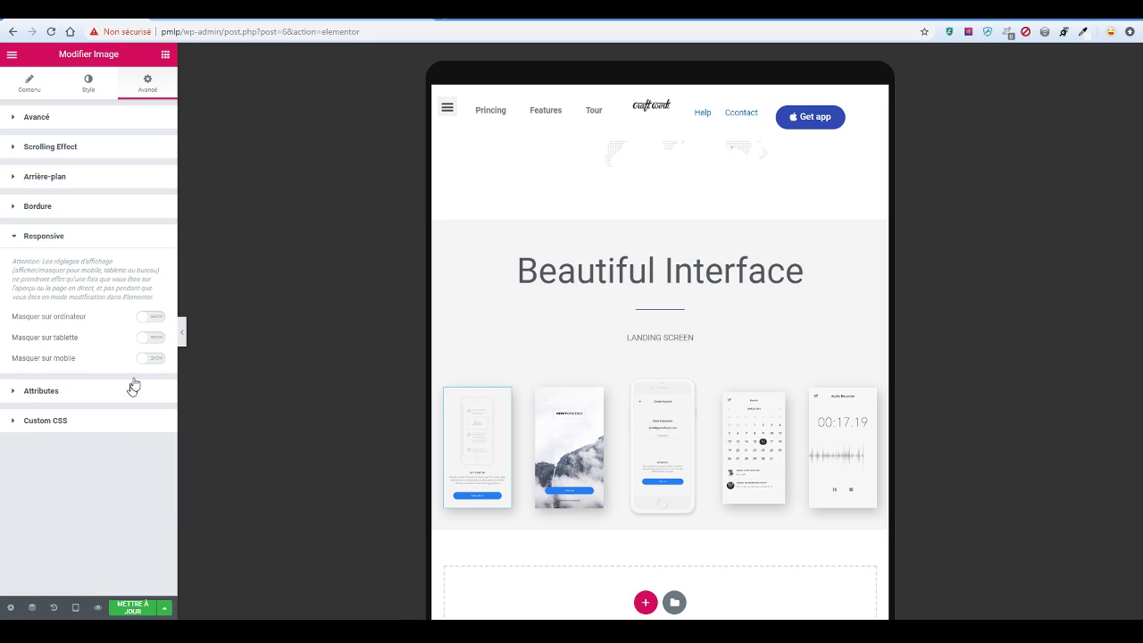
click(151, 338)
click(150, 359)
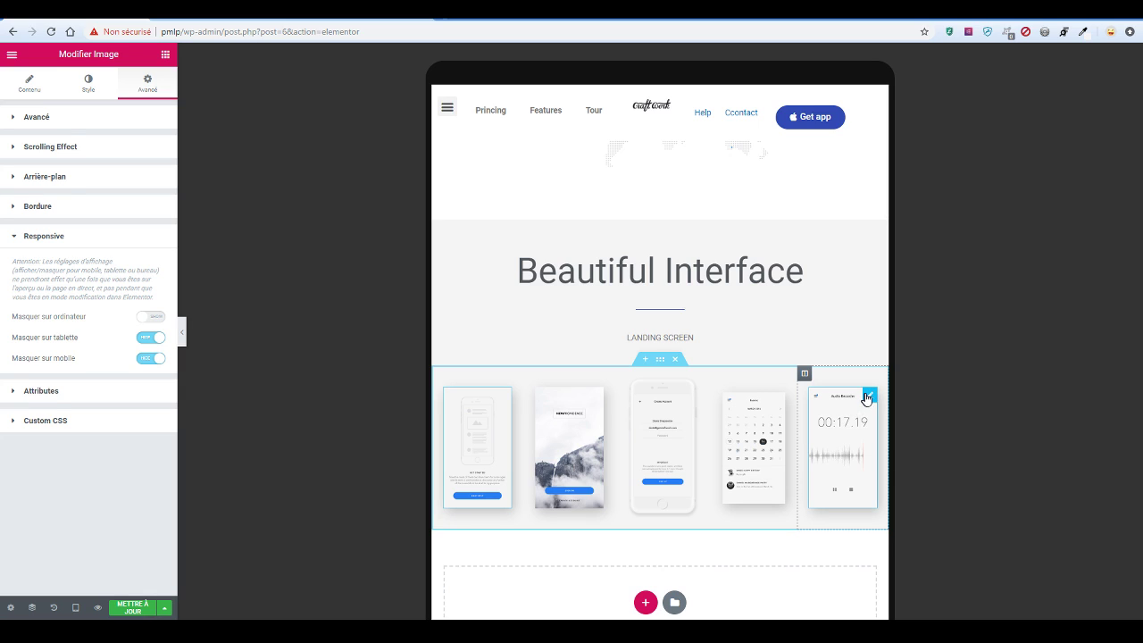
Hide the Audio Recorder image on tablet and mobile
click(867, 397)
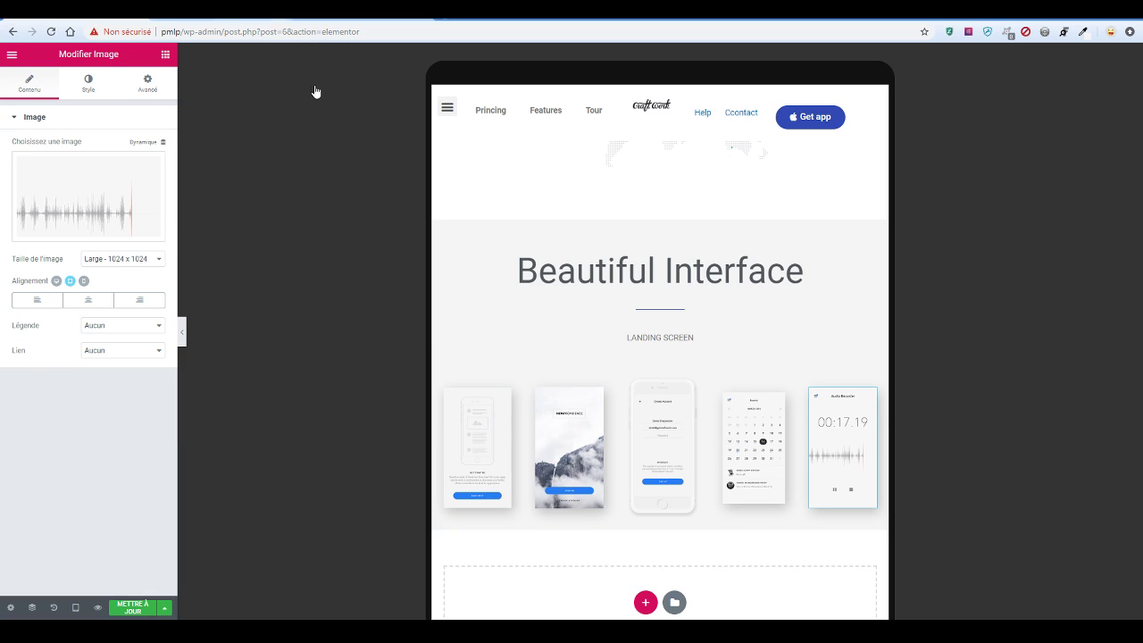
click(144, 90)
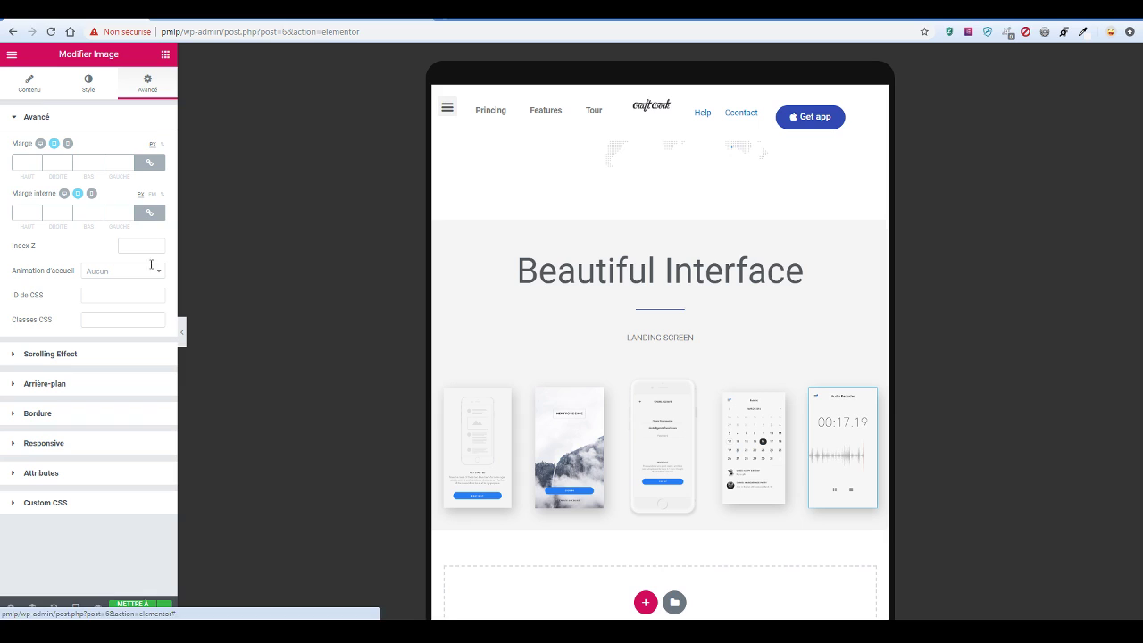
click(115, 441)
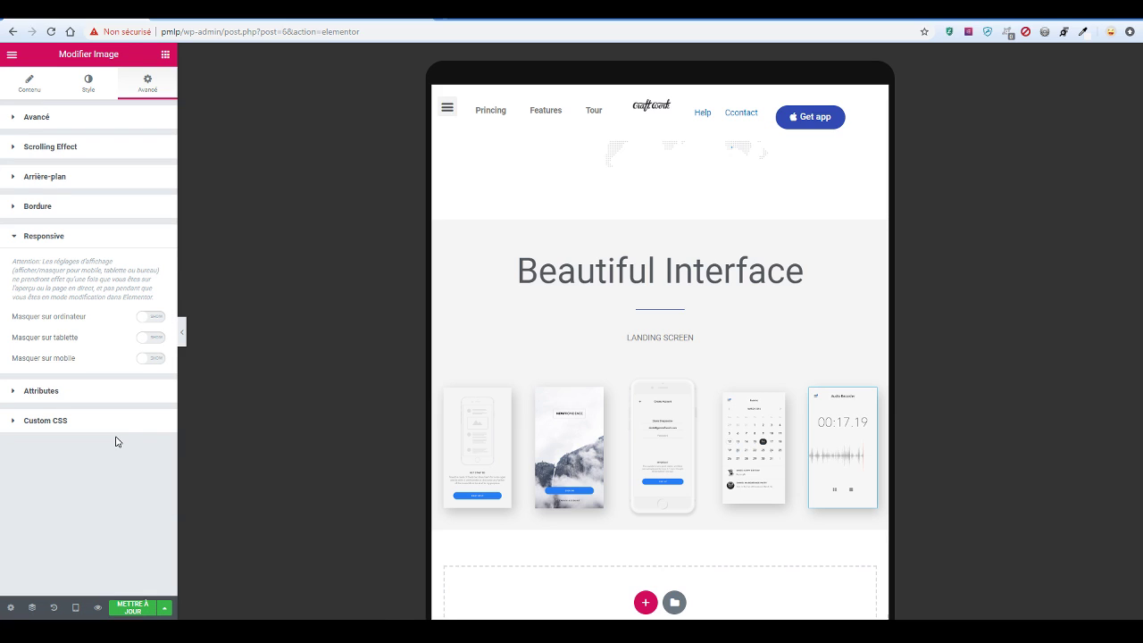
click(150, 357)
click(151, 339)
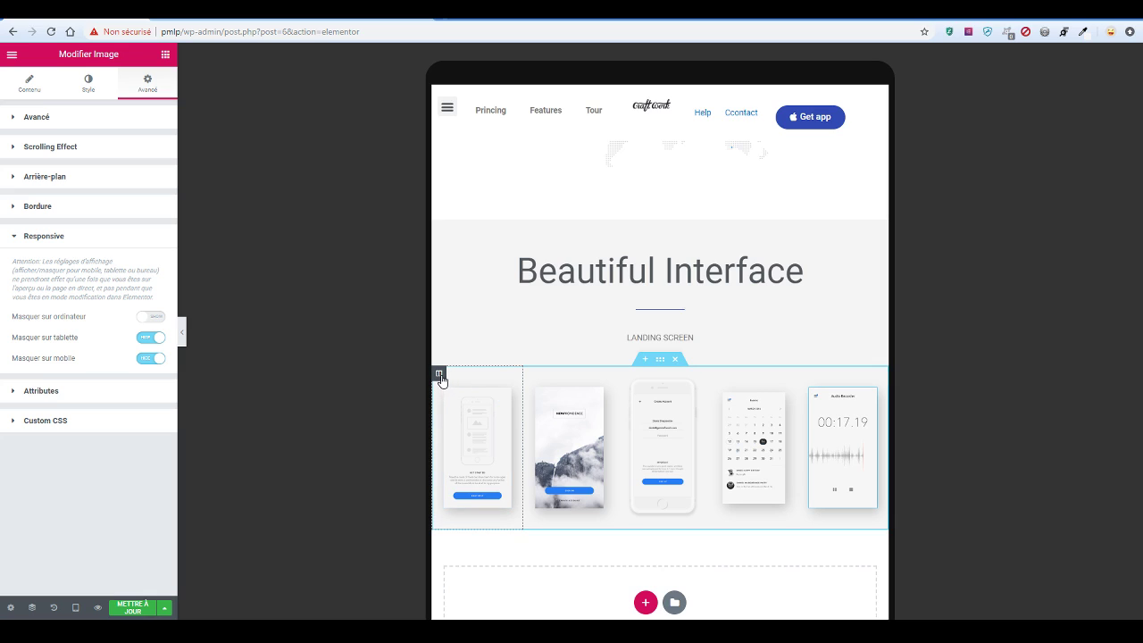
Set the tablet column width to 10% for both outer columns, holding the Get Started and Audio Recorder images
click(439, 374)
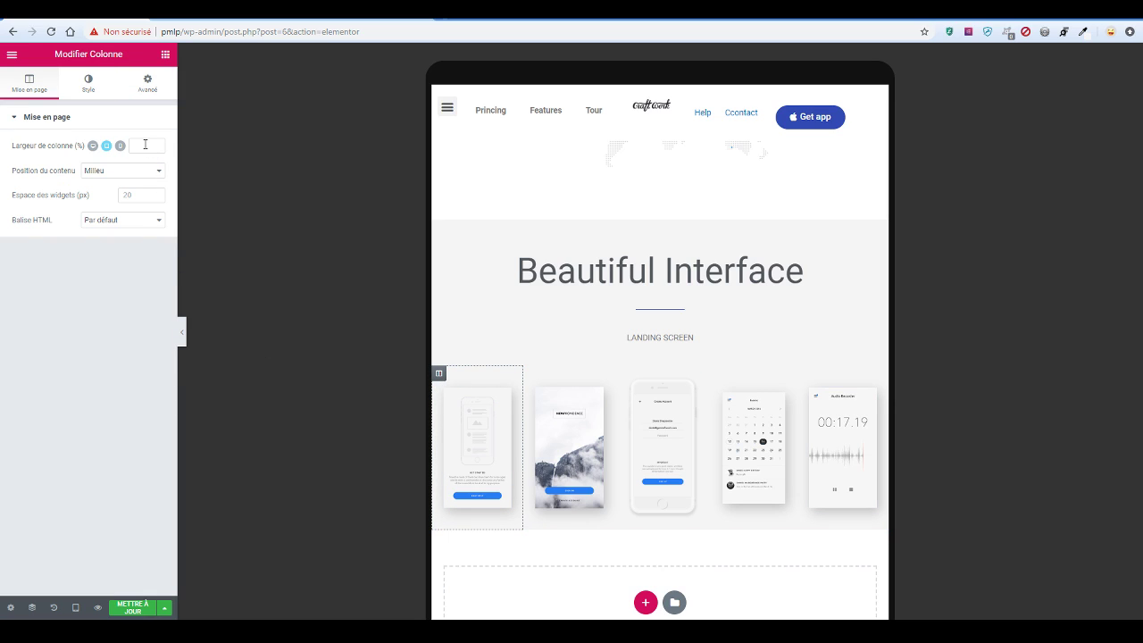
click(145, 144)
text(10)
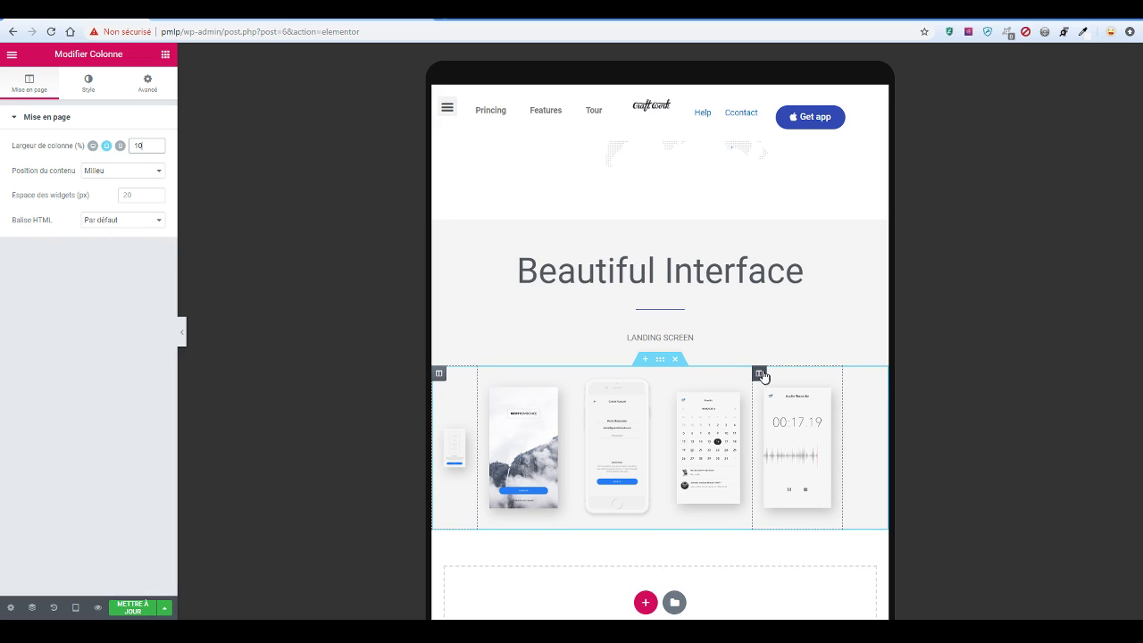
click(758, 374)
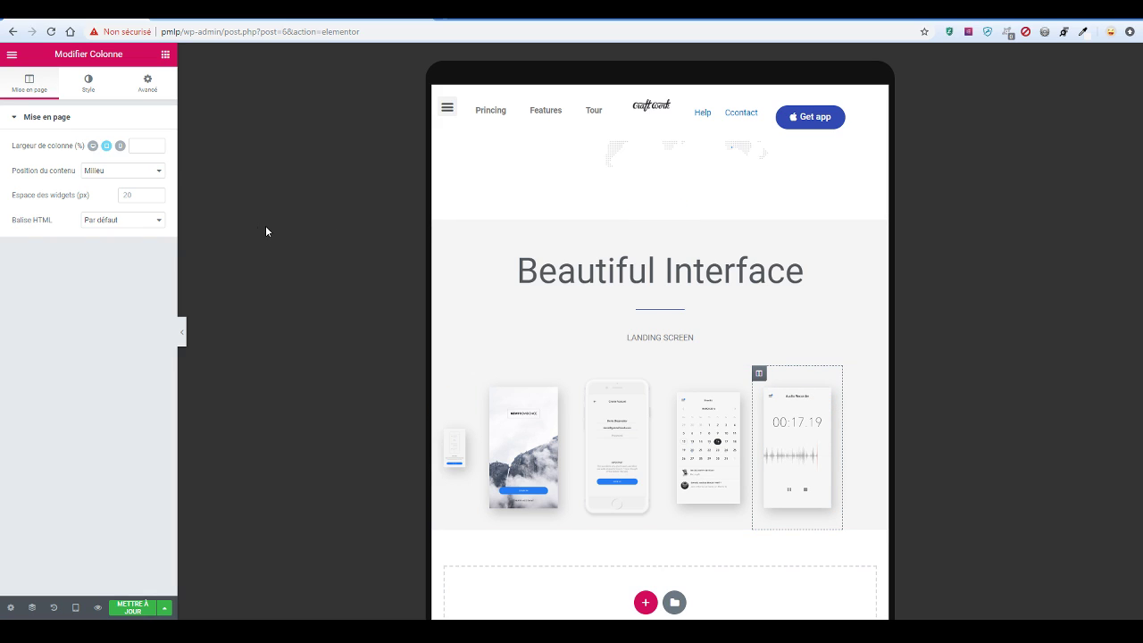
click(154, 144)
text(10)
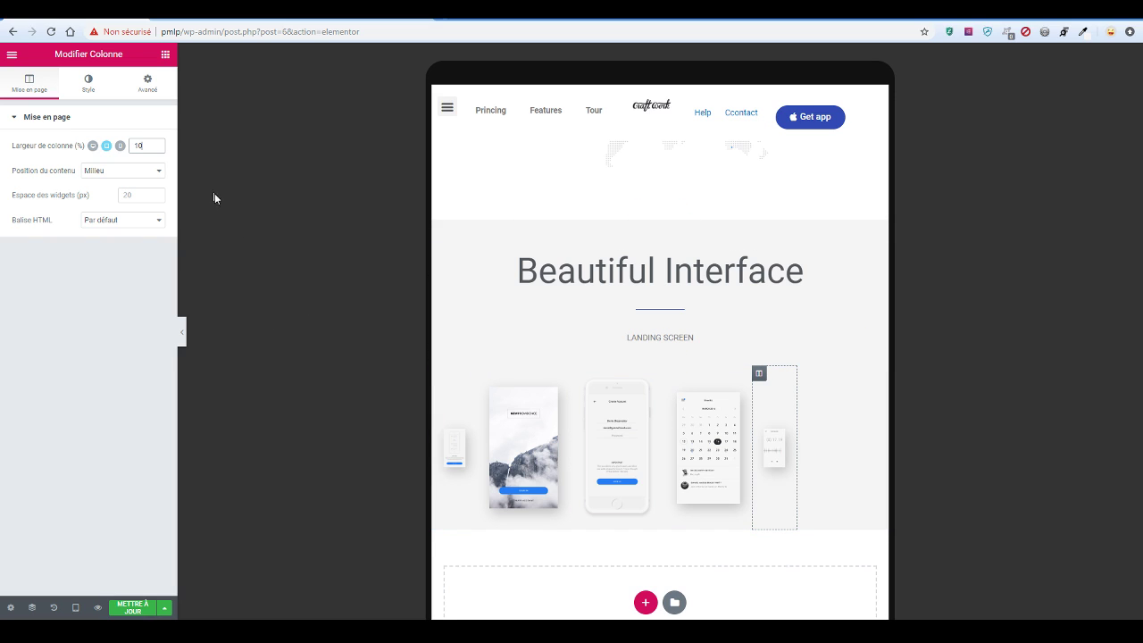
Preview the tablet layout without the editing panel, compare it with the reference's iPad Pro view, and return to editing
click(183, 337)
scroll(699, 413, down, 3)
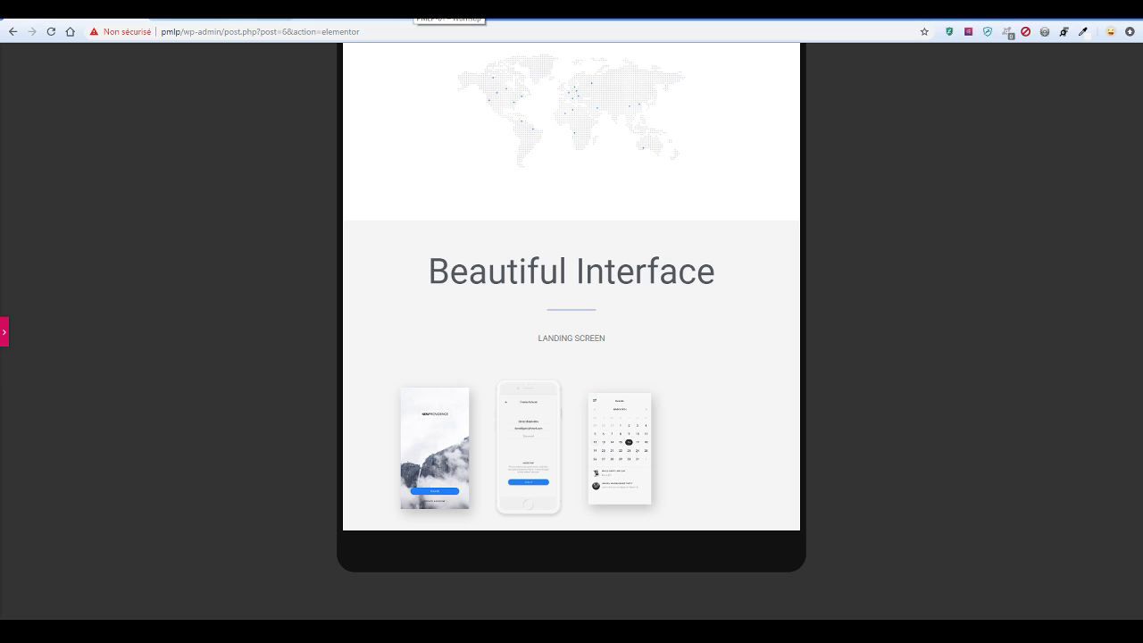
click(203, 13)
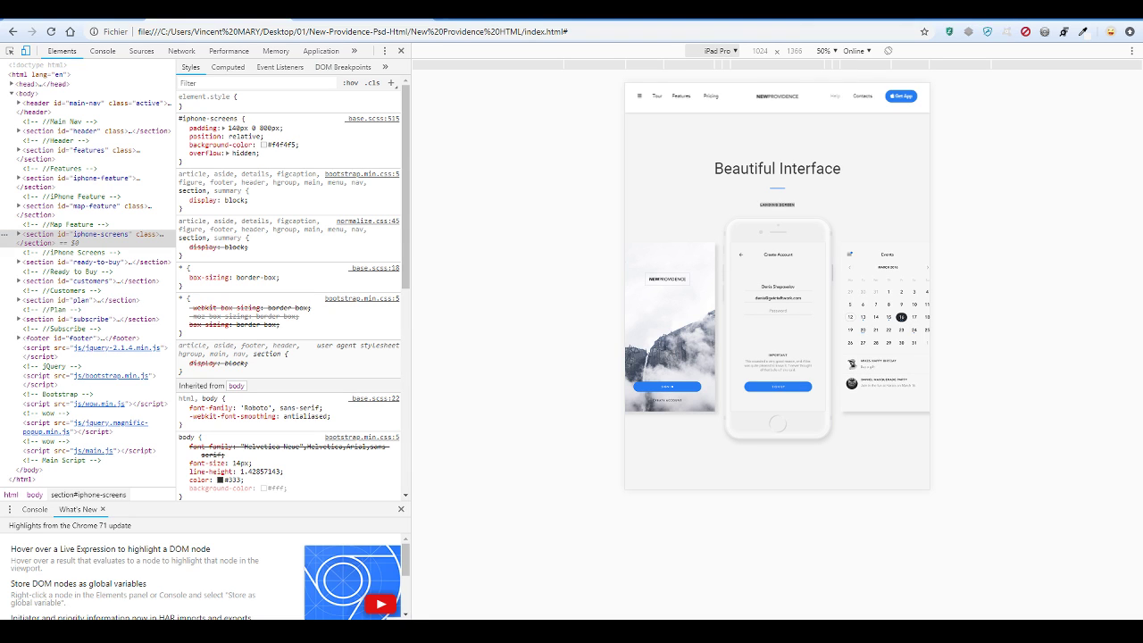
click(80, 12)
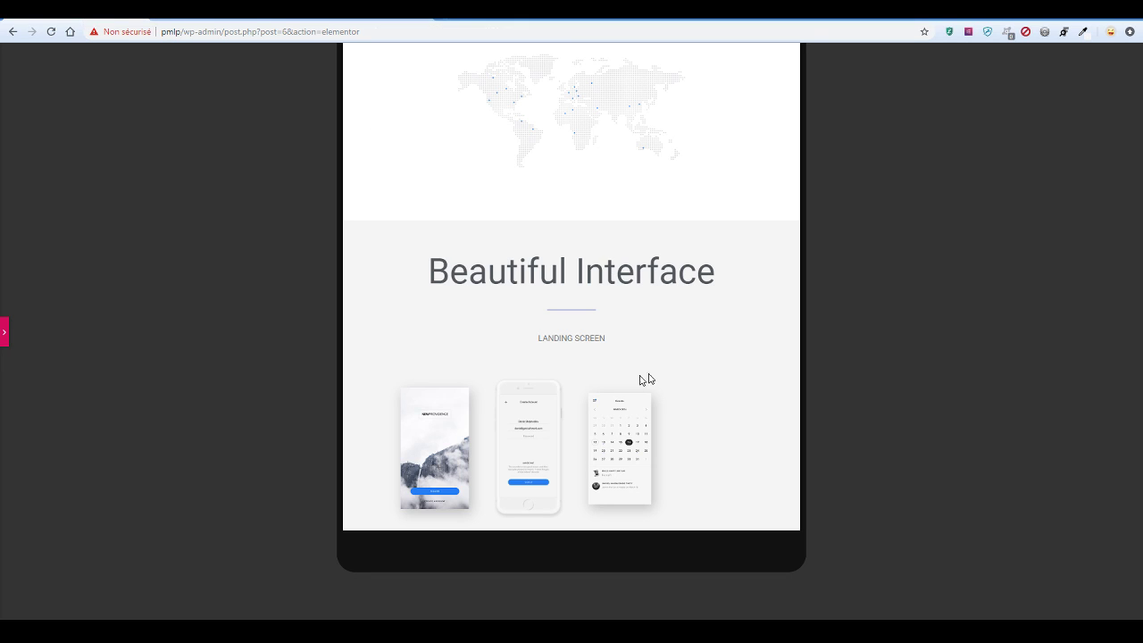
click(203, 12)
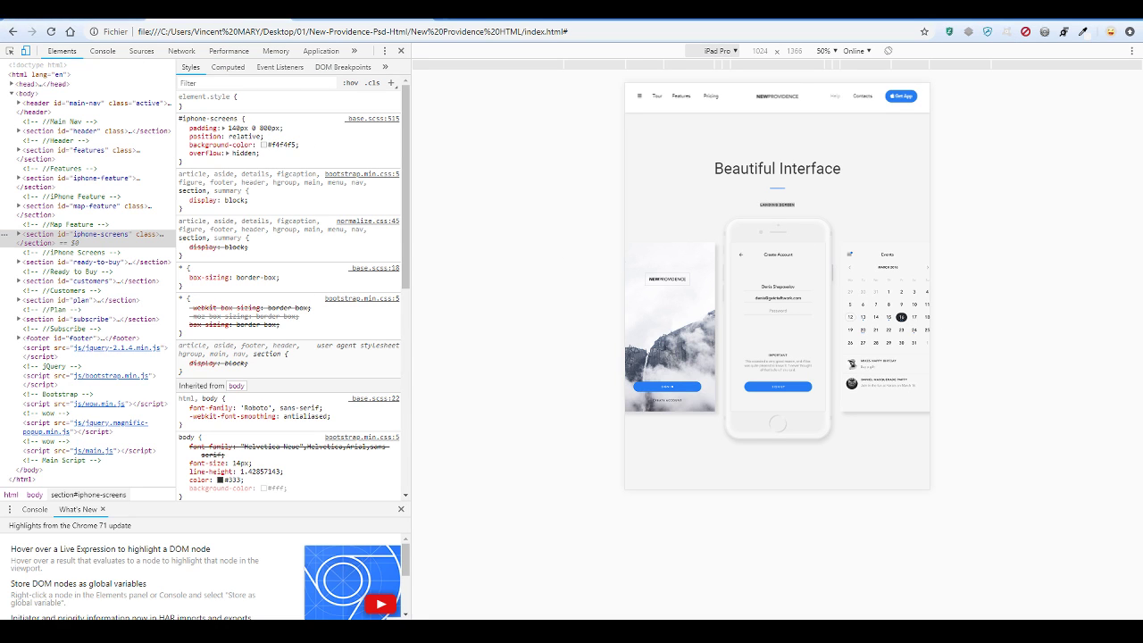
click(81, 13)
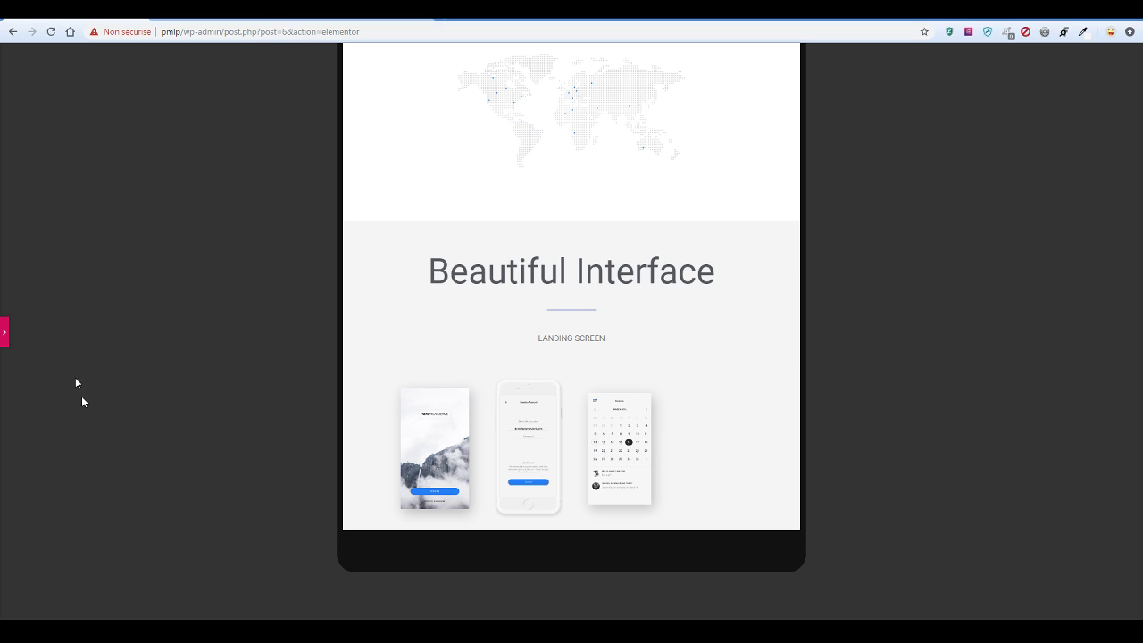
click(492, 452)
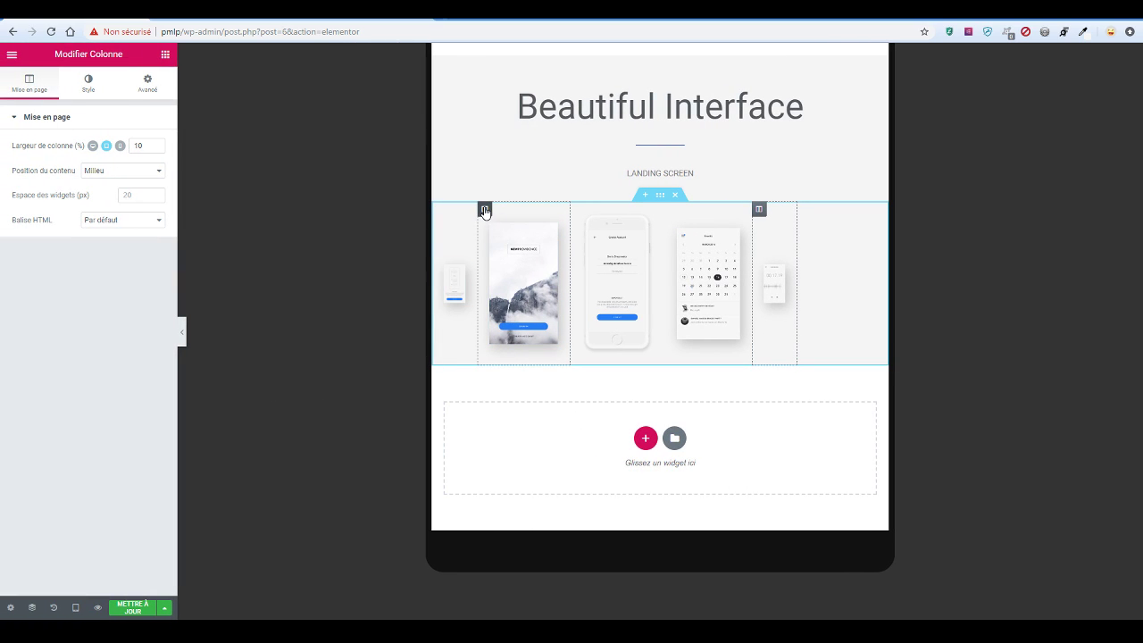
Set the tablet width of the Events calendar column to 31%
click(485, 210)
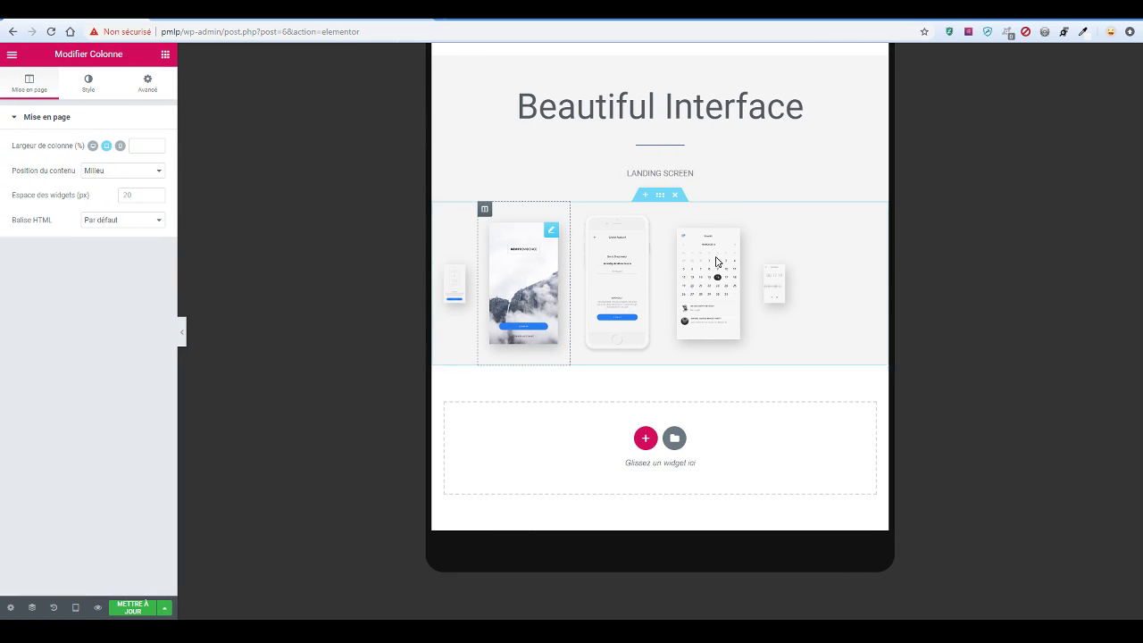
click(673, 209)
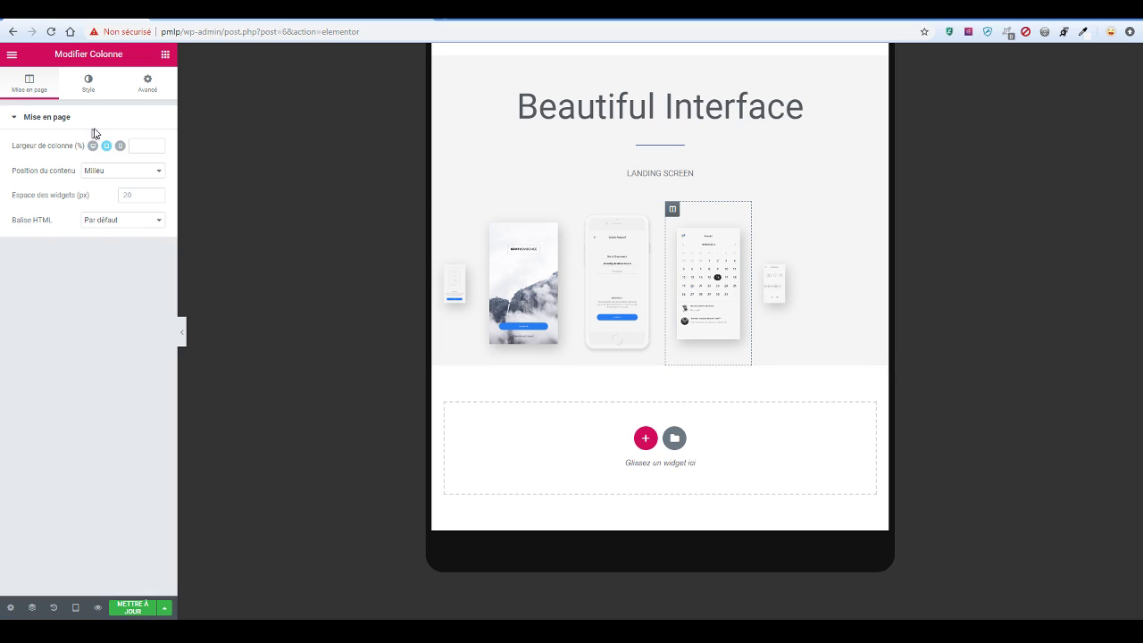
click(145, 145)
text(20)
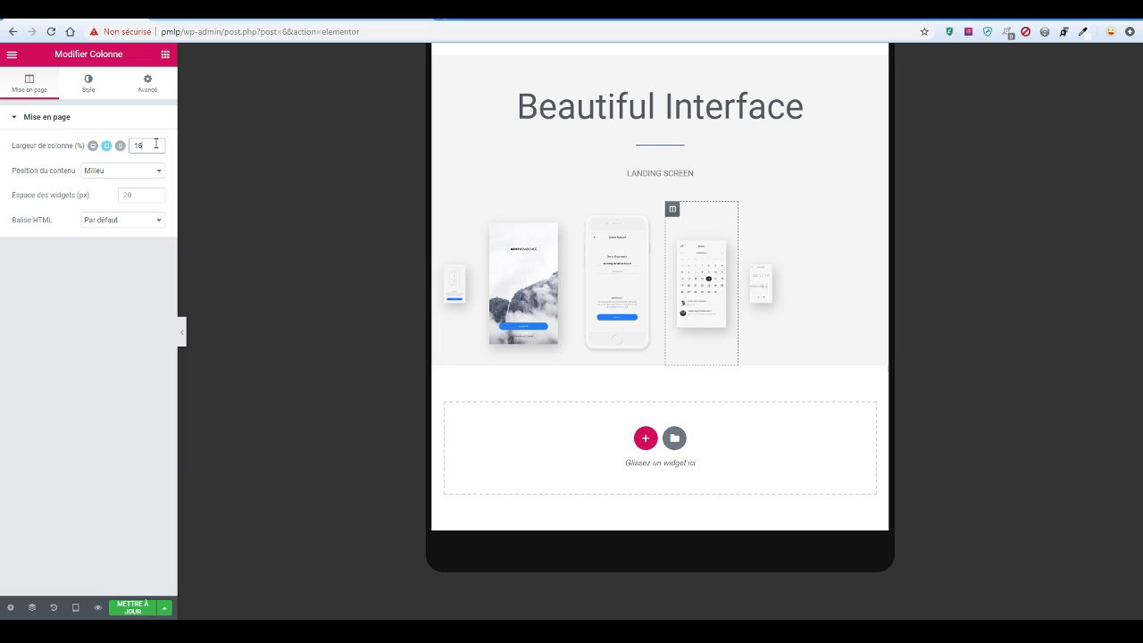
key(Up)
key(Up)
key(Up)
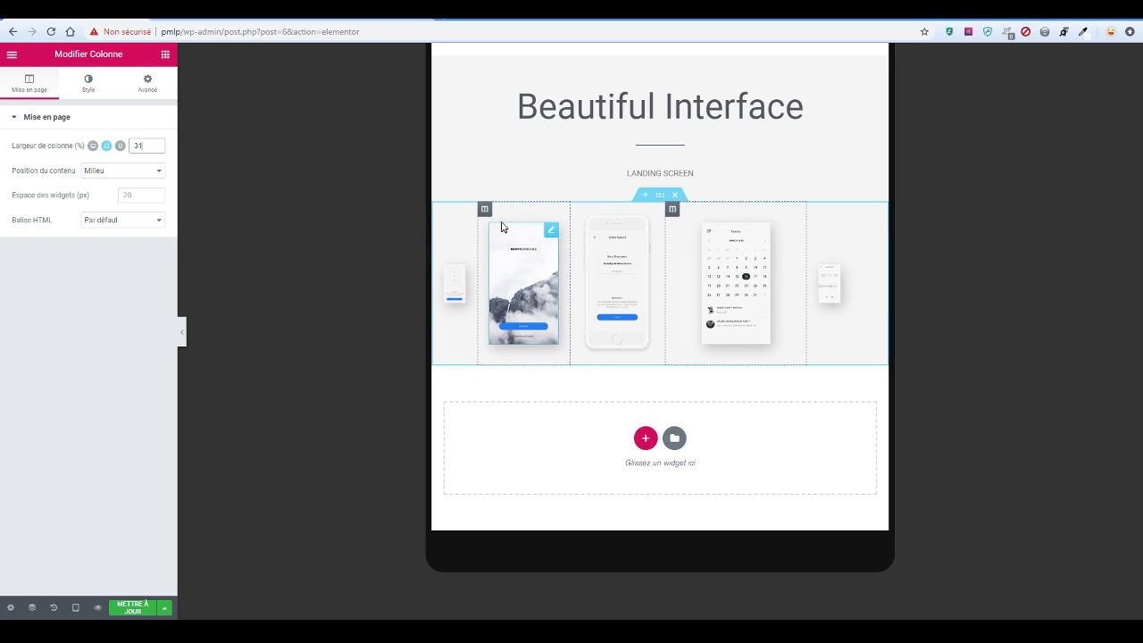
Set the tablet width of the mountain image column to 21%
click(485, 209)
click(143, 143)
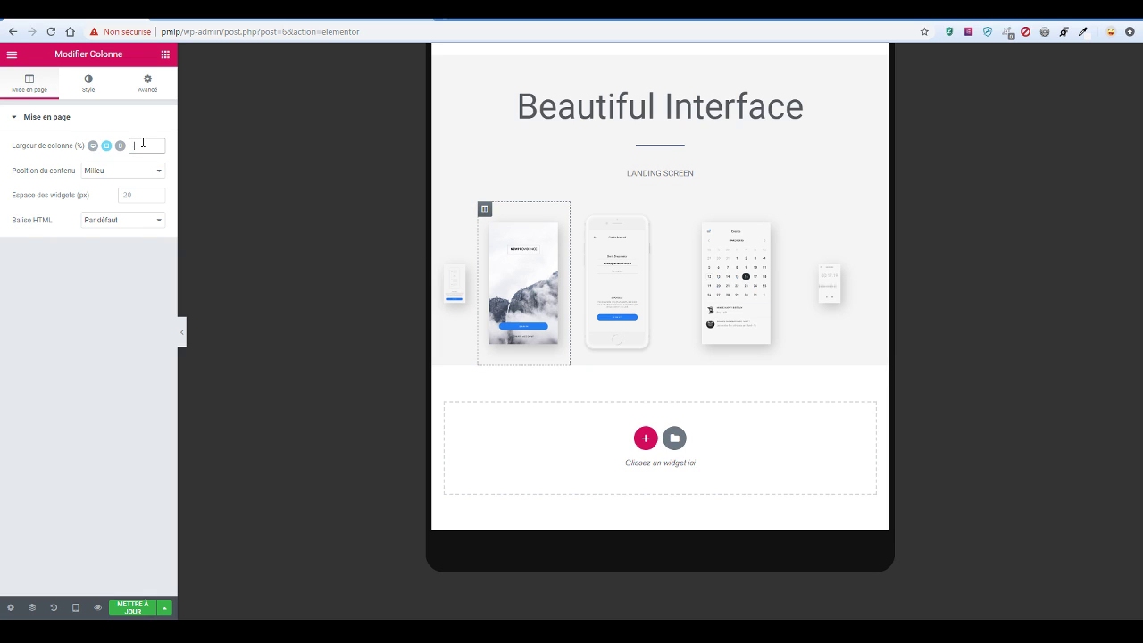
text(14)
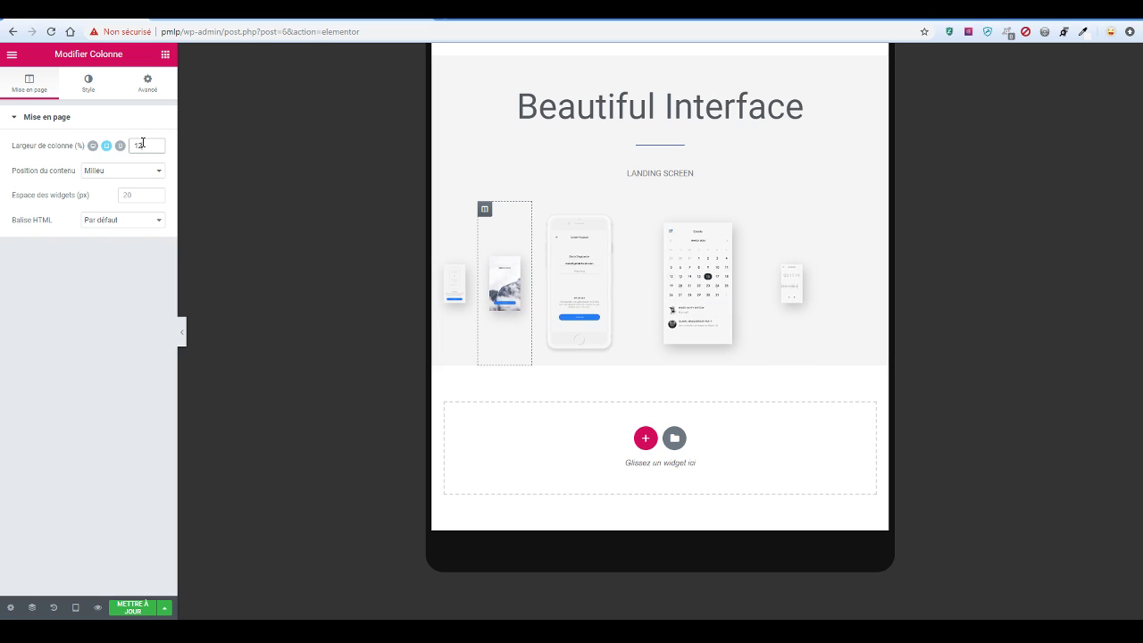
key(BackSpace)
text(9)
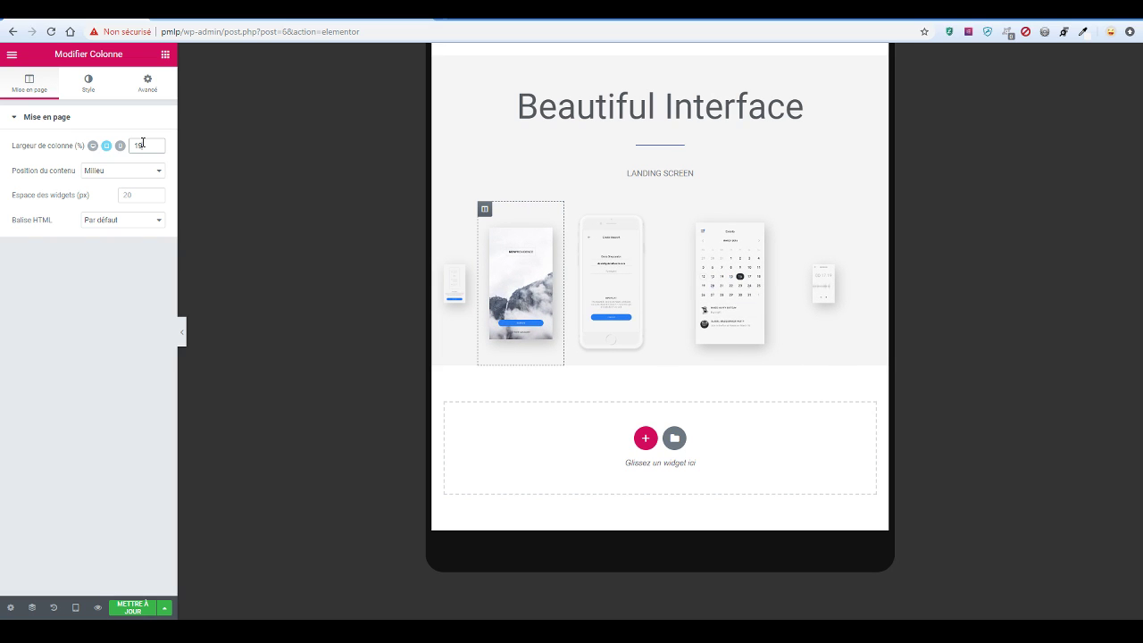
key(Up)
key(Up)
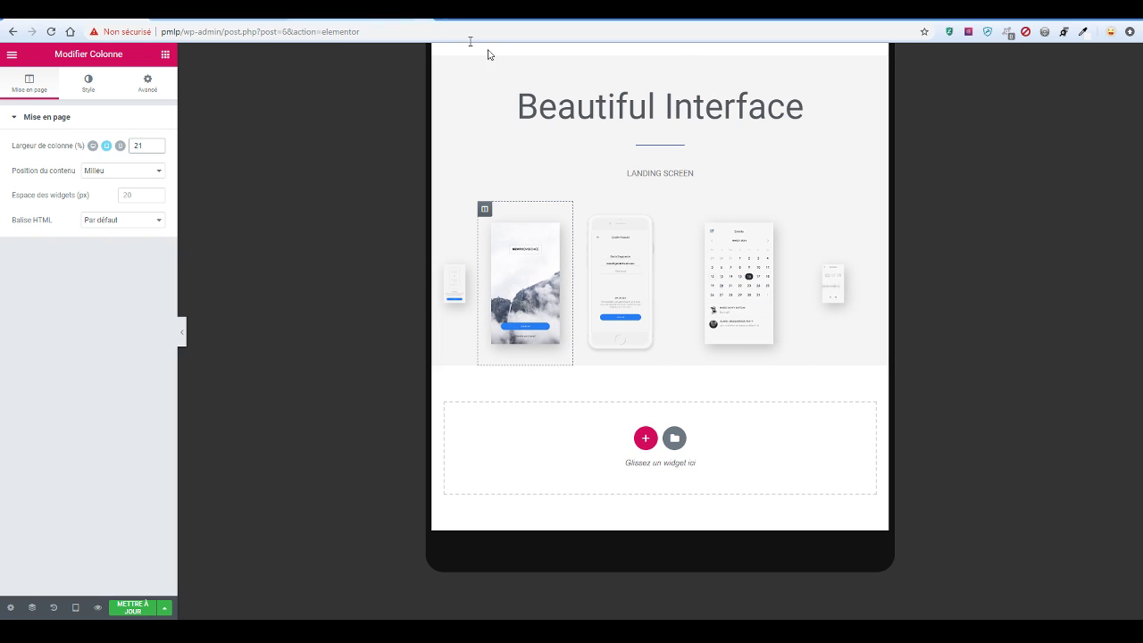
Set the tablet width of the Create Account phone mockup column to 28%
click(582, 211)
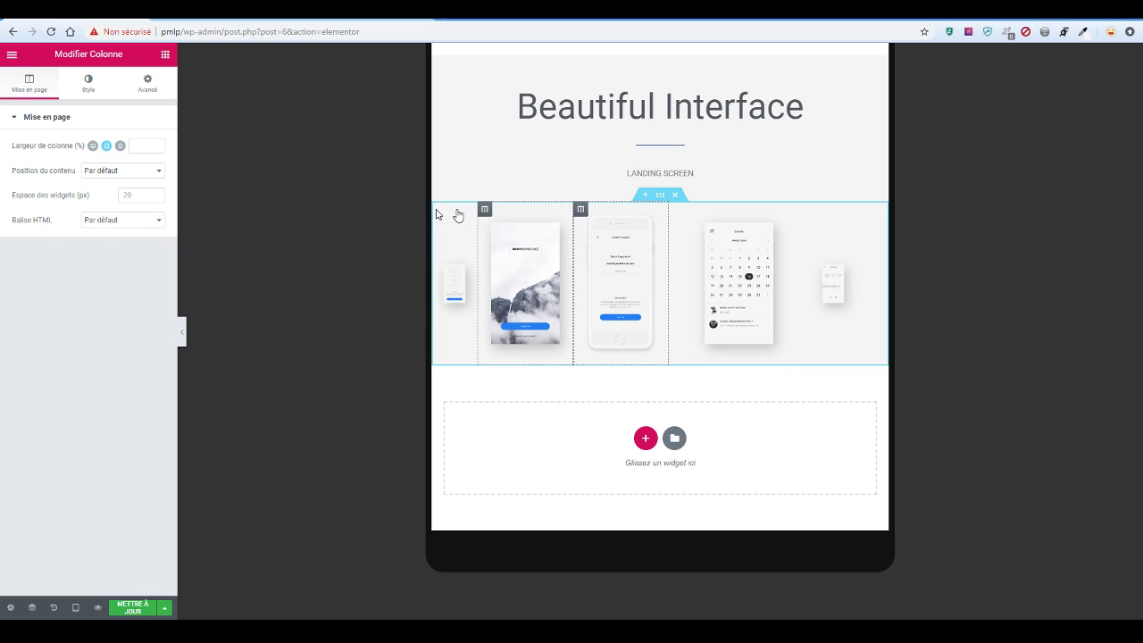
click(141, 146)
text(25)
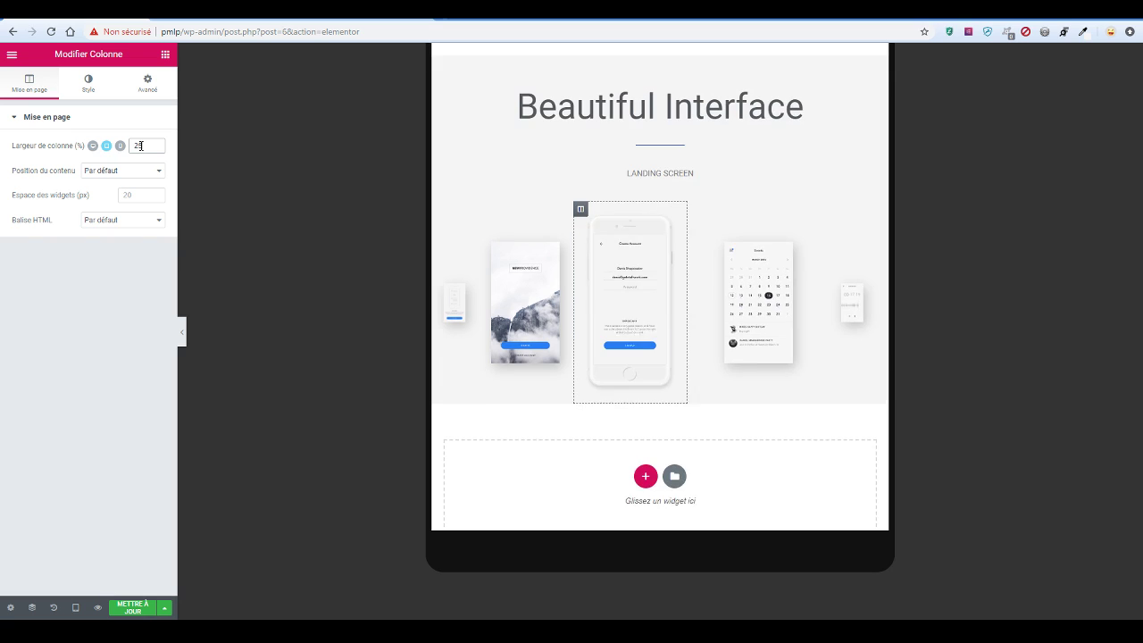
key(Up)
key(Up)
key(Up)
key(Up)
key(Up)
key(Up)
key(Up)
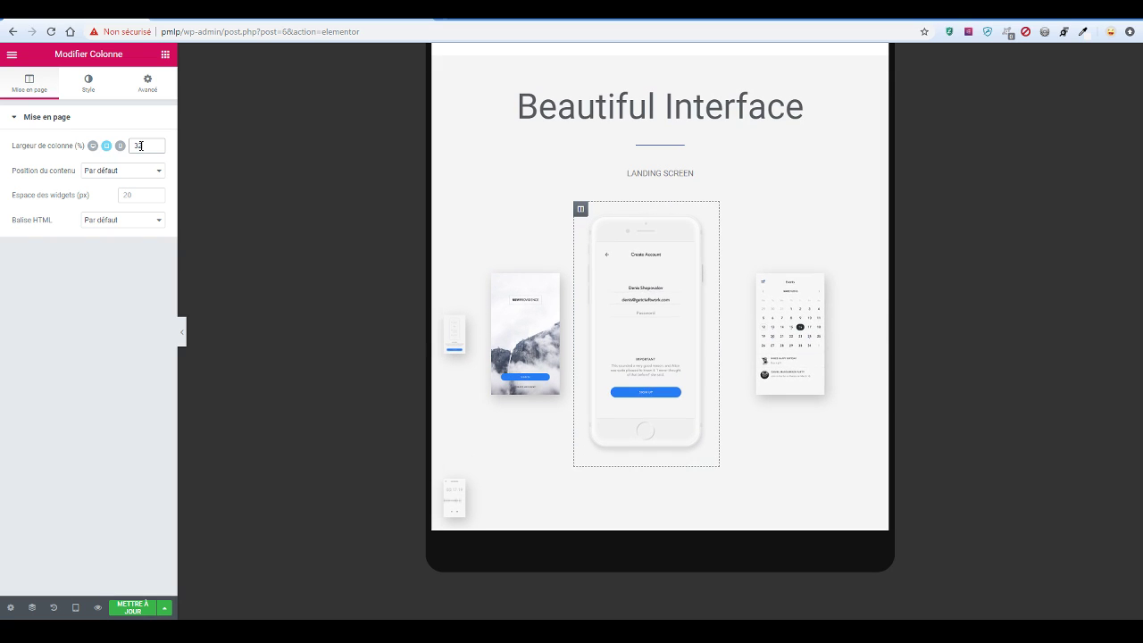
key(Up)
key(Up)
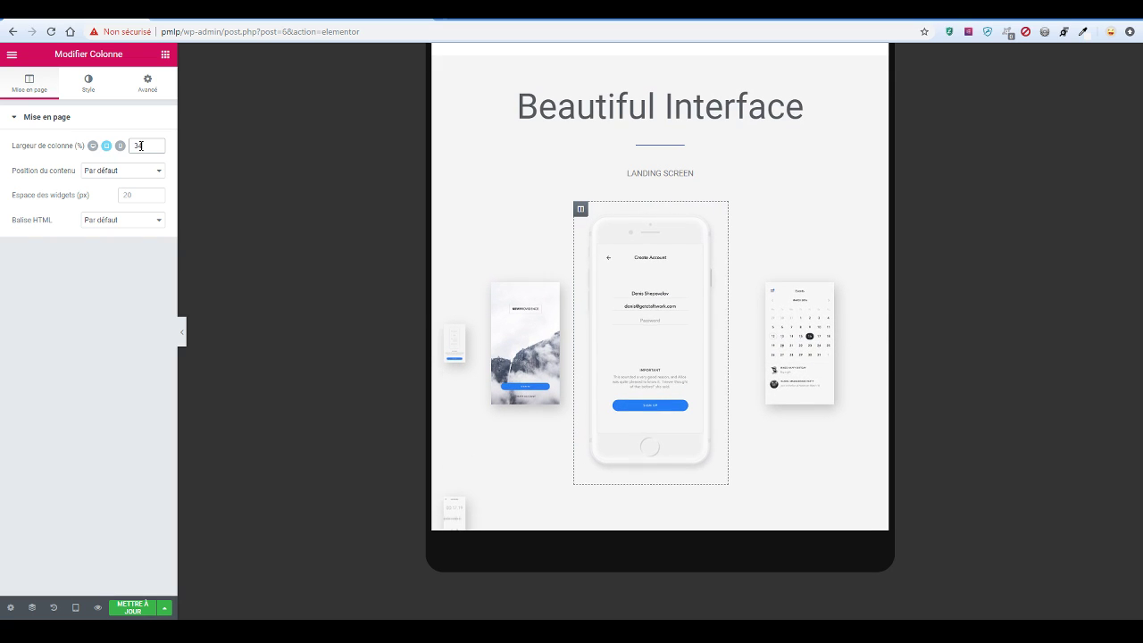
key(Down)
key(Down)
key(Down)
key(Down)
key(Down)
key(Down)
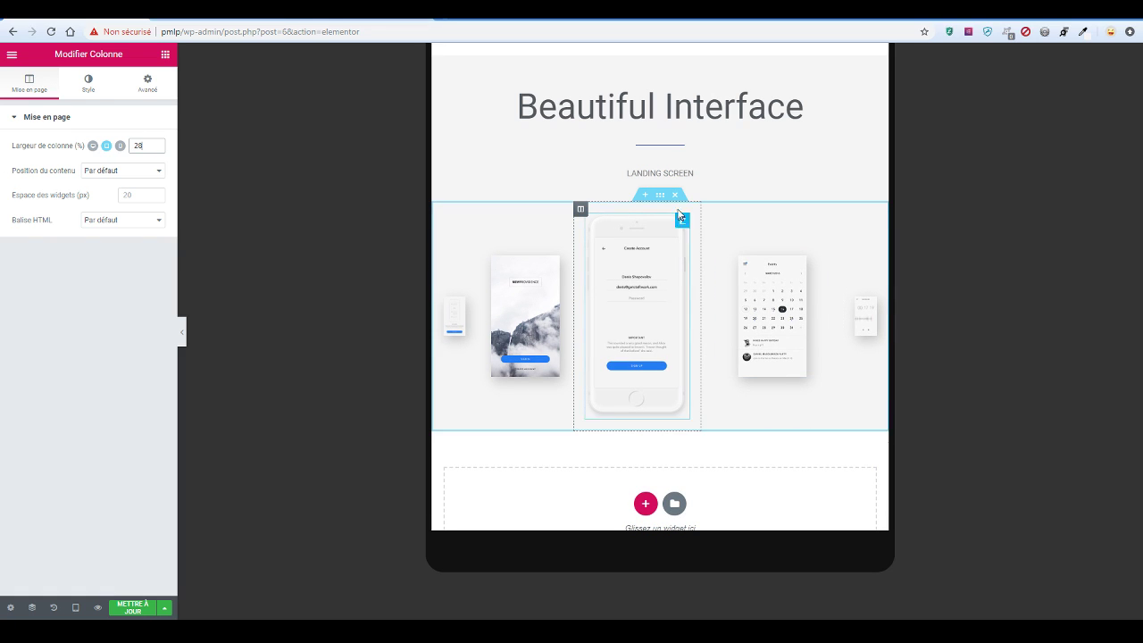
Give the five-screen section a minimum height (Hauteur min.) of 414 px for tablet and preview the layout without the editing panel
click(659, 197)
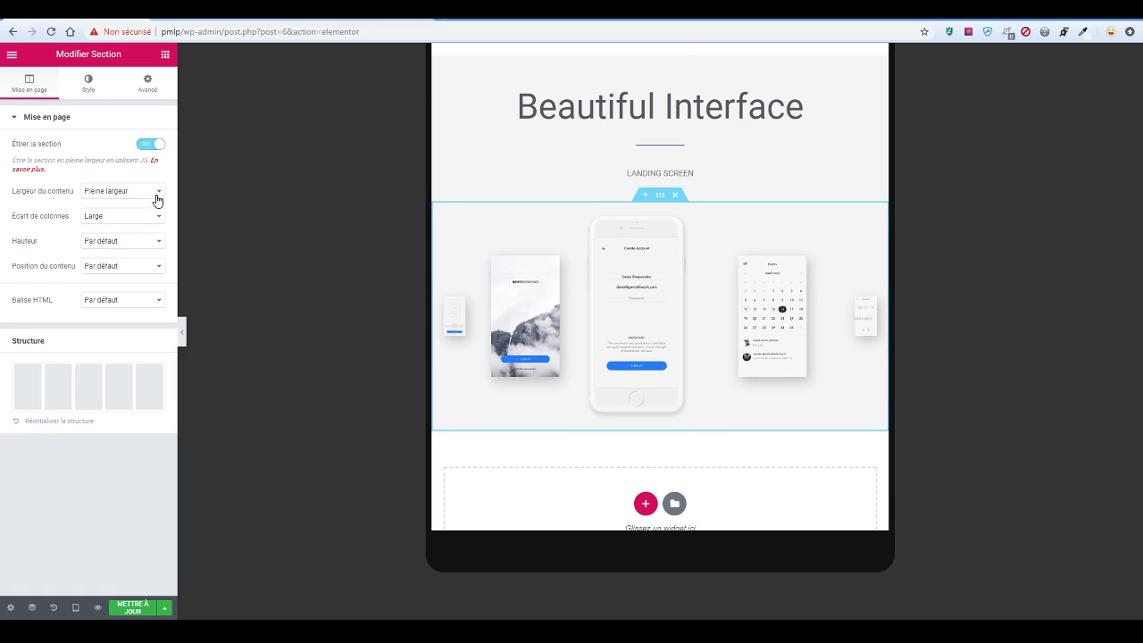
click(140, 241)
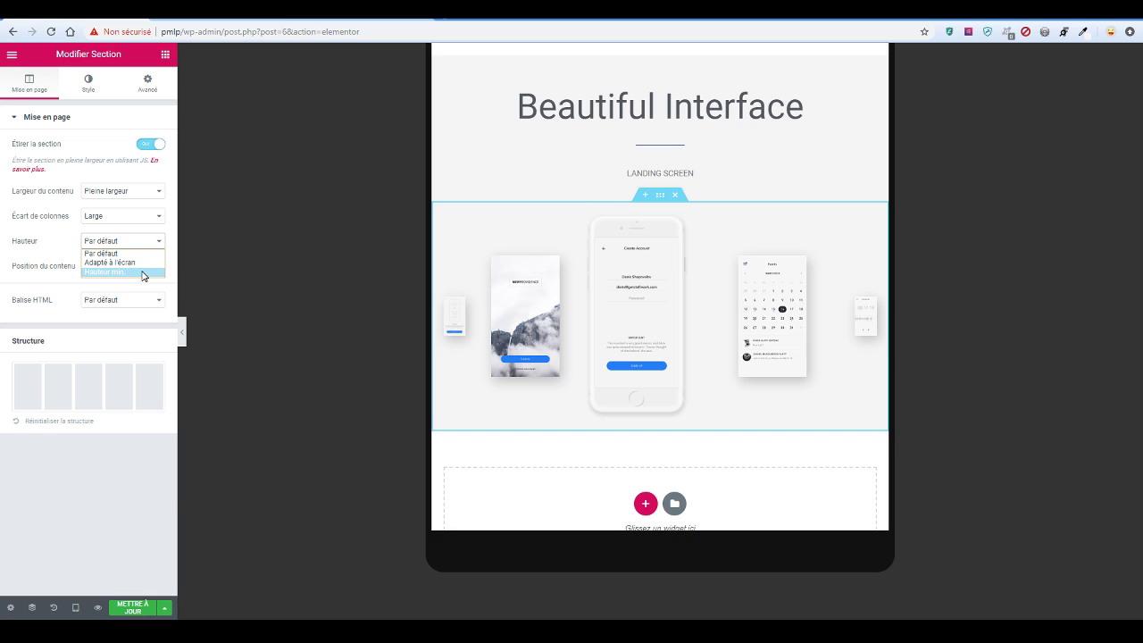
click(143, 272)
click(17, 286)
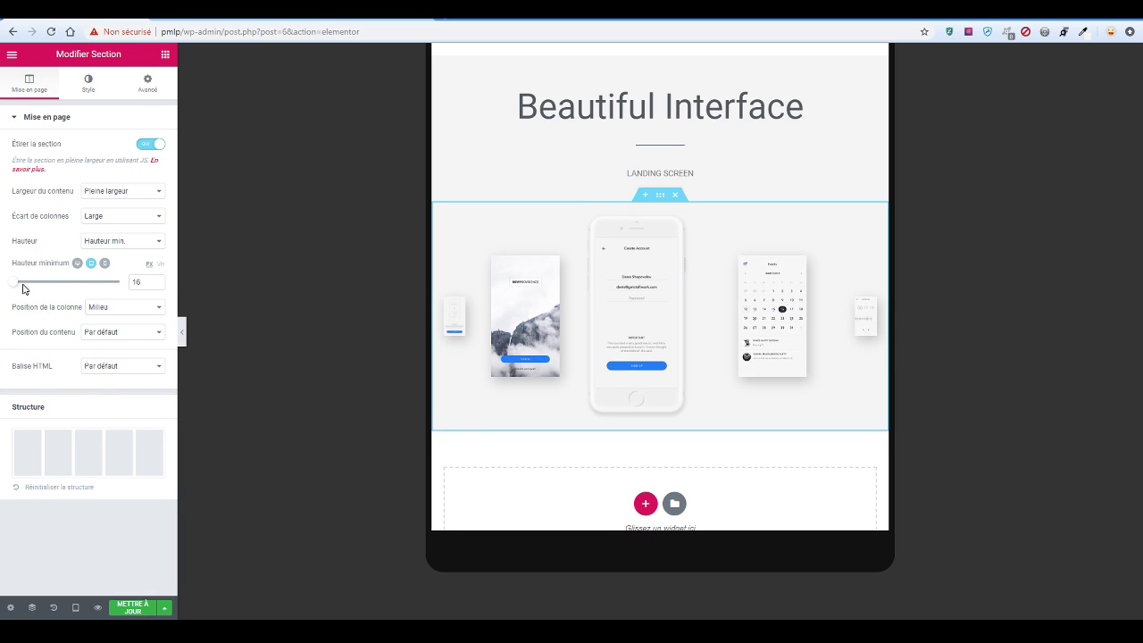
mouse_move(22, 282)
mouse_down()
mouse_move(61, 291)
mouse_move(44, 290)
mouse_up()
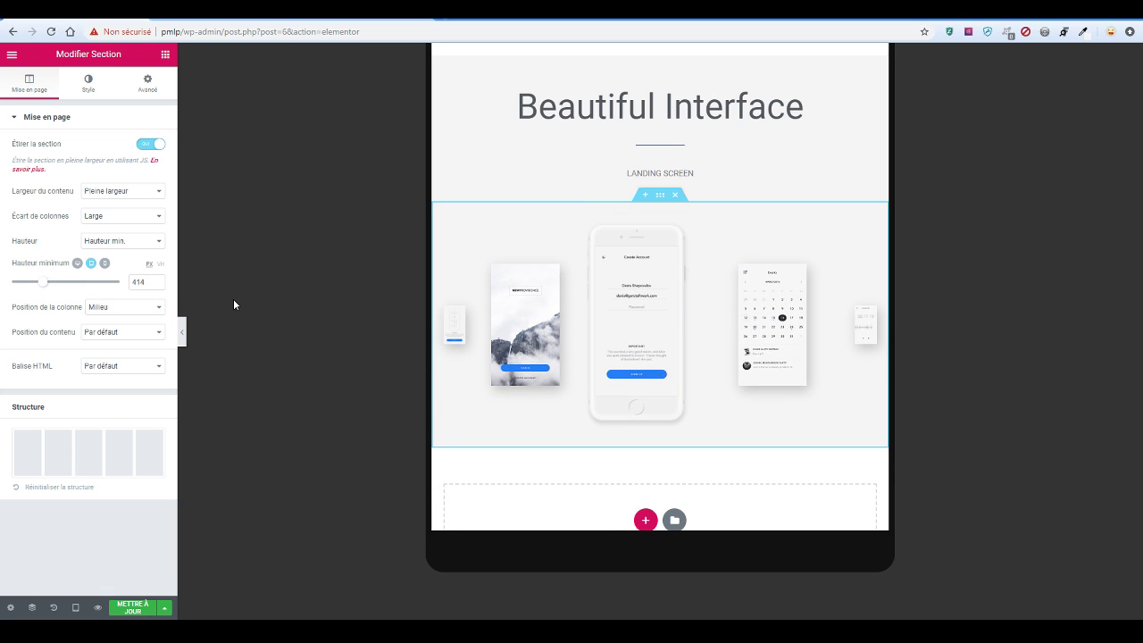
key(ctrl+p)
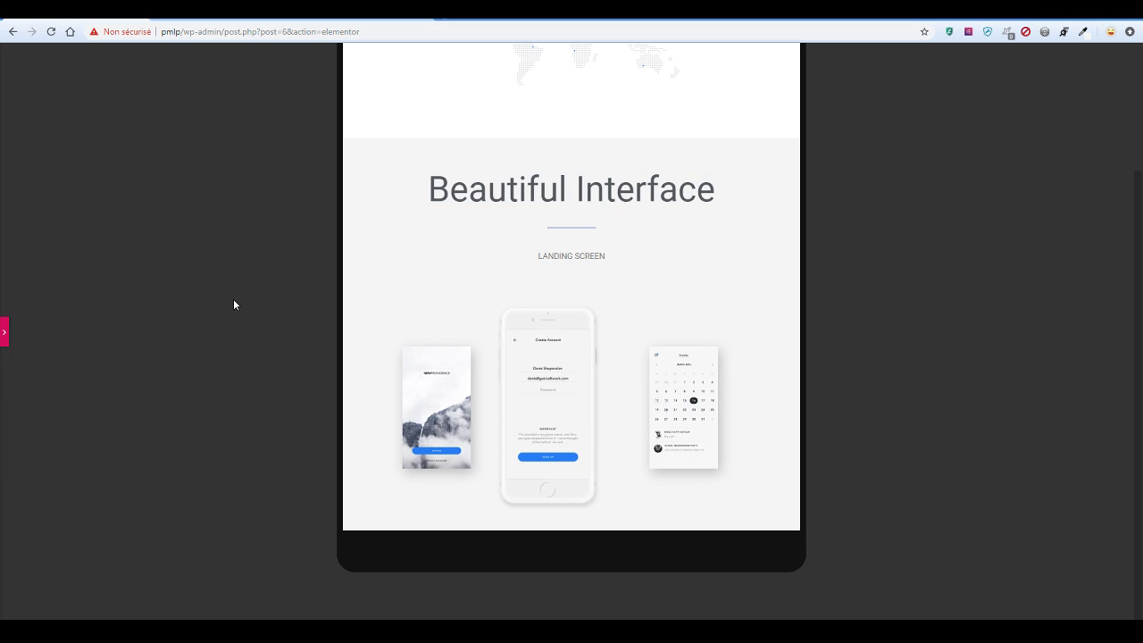
key(ctrl+p)
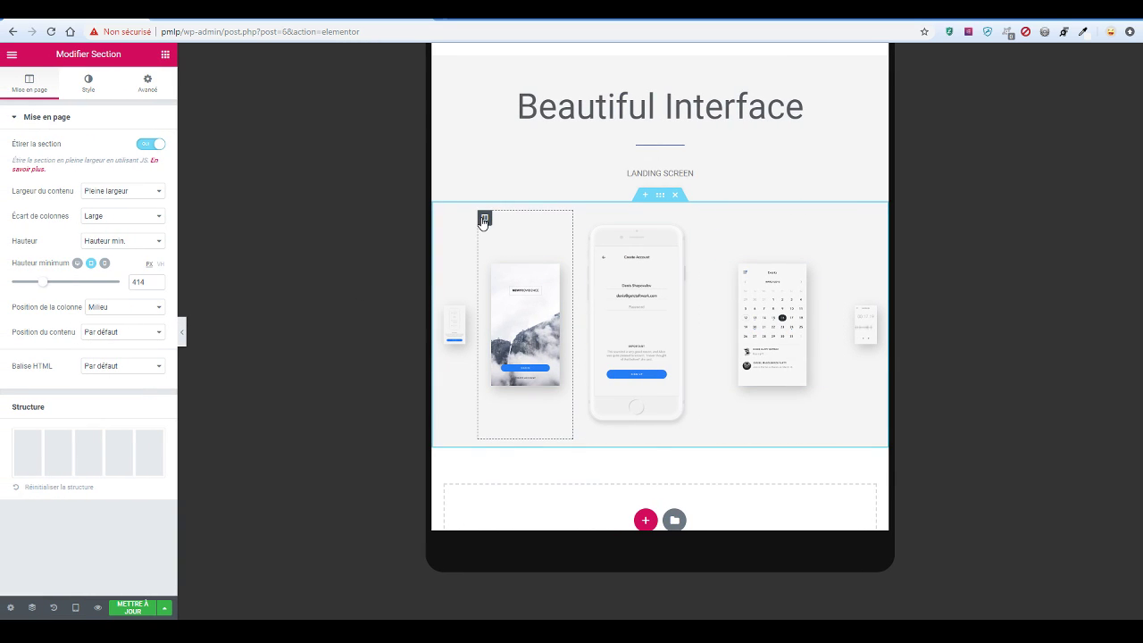
click(483, 219)
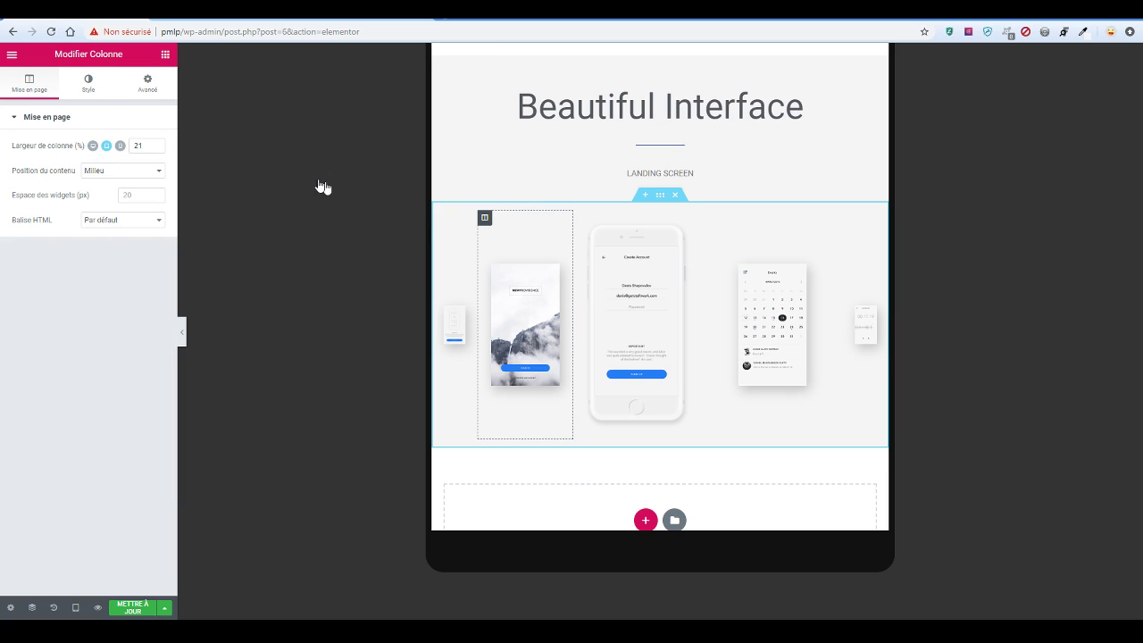
click(139, 170)
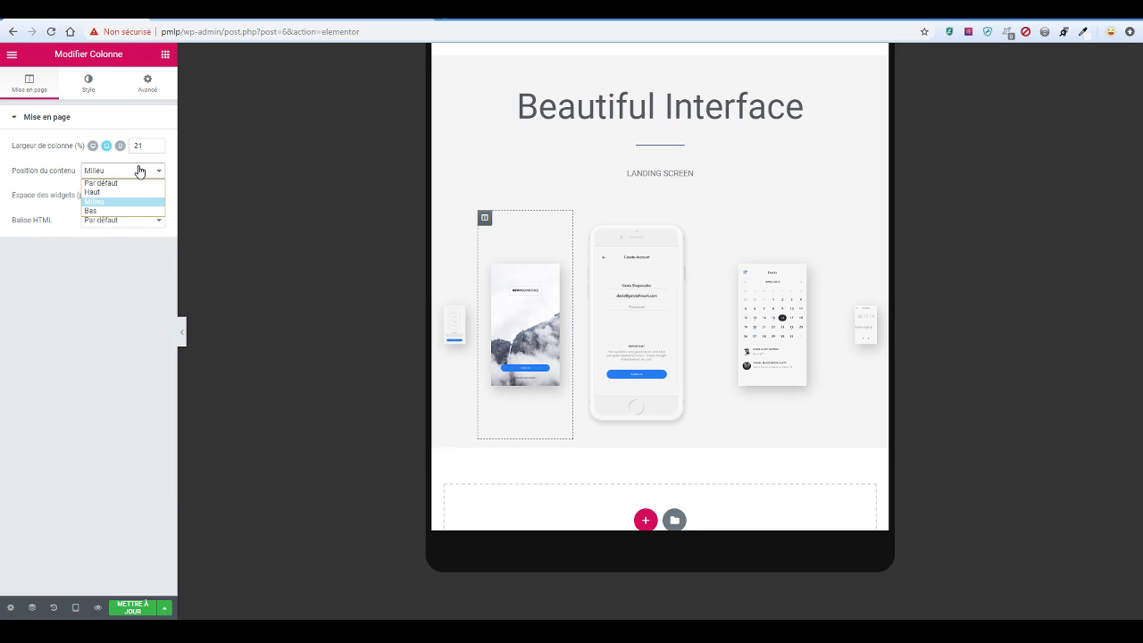
click(139, 170)
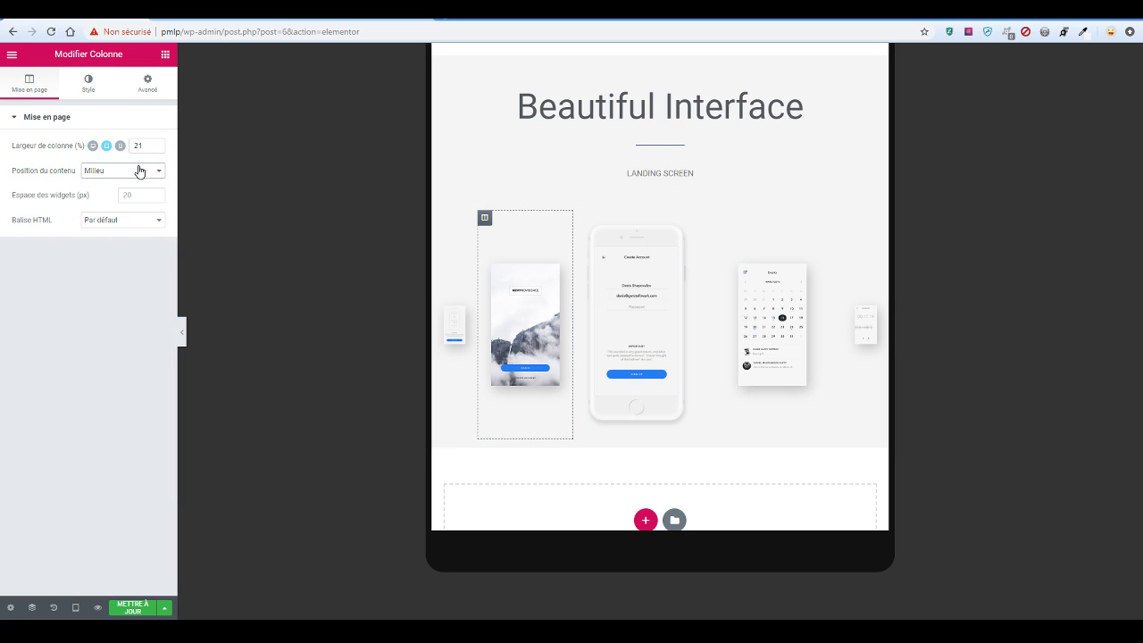
click(97, 90)
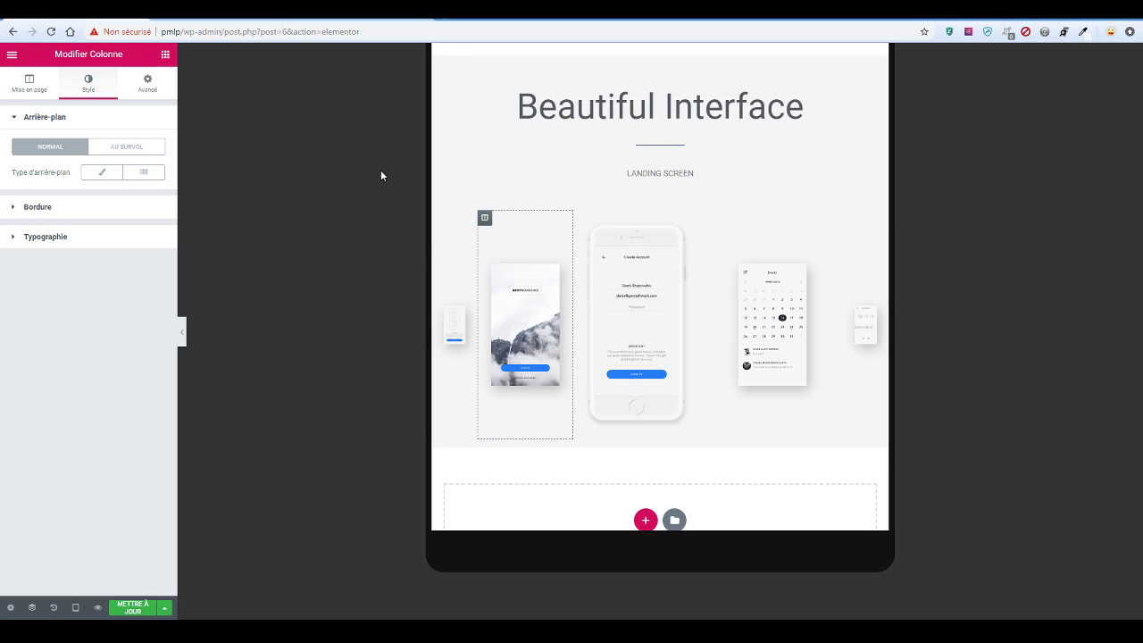
click(31, 87)
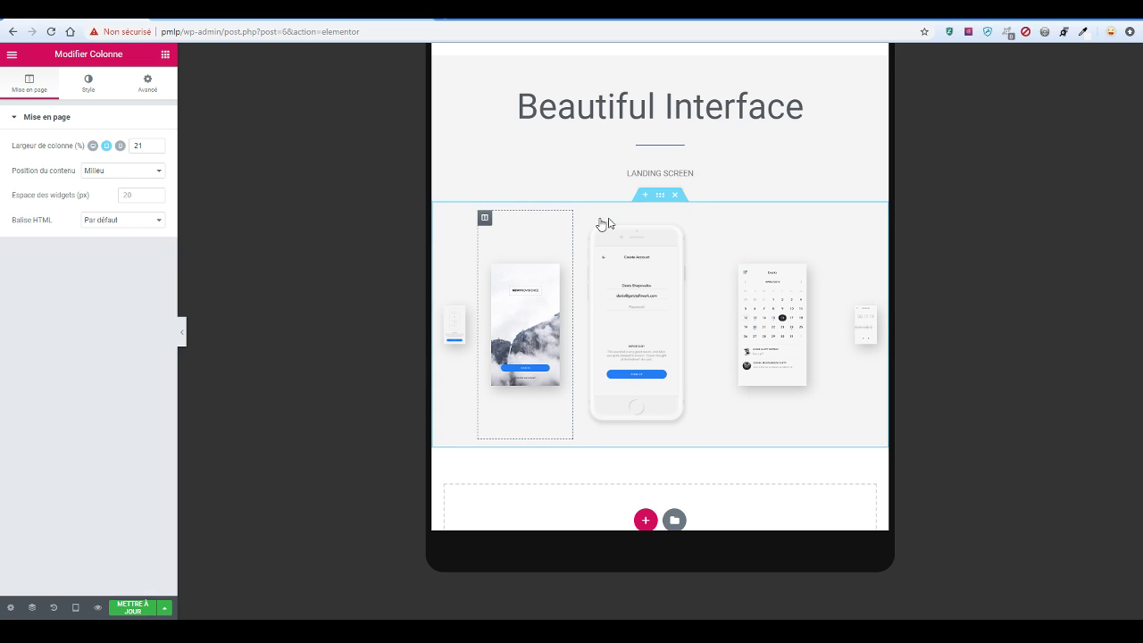
Try the default column gap on the five-screen section, restore Large, and set its tablet minimum height to 445 px
click(660, 195)
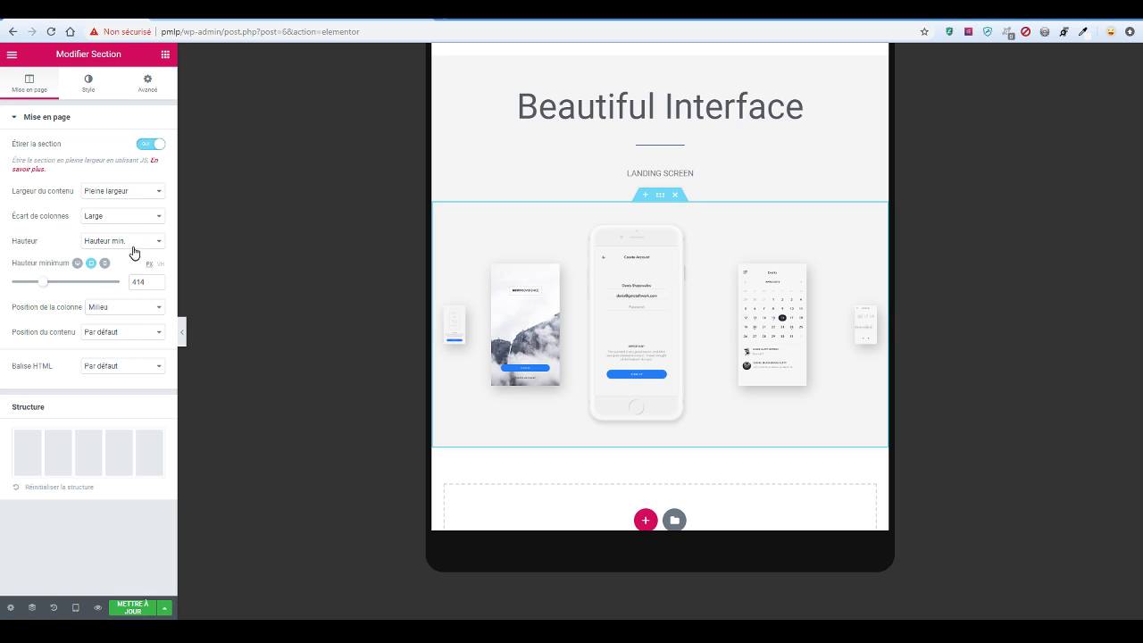
click(138, 217)
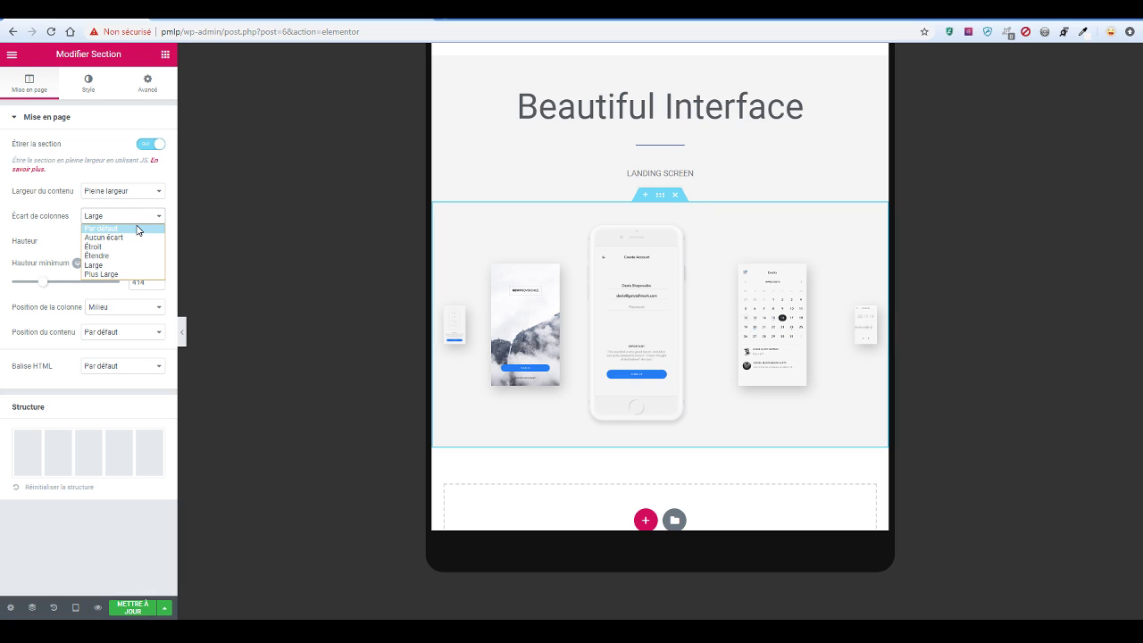
click(138, 228)
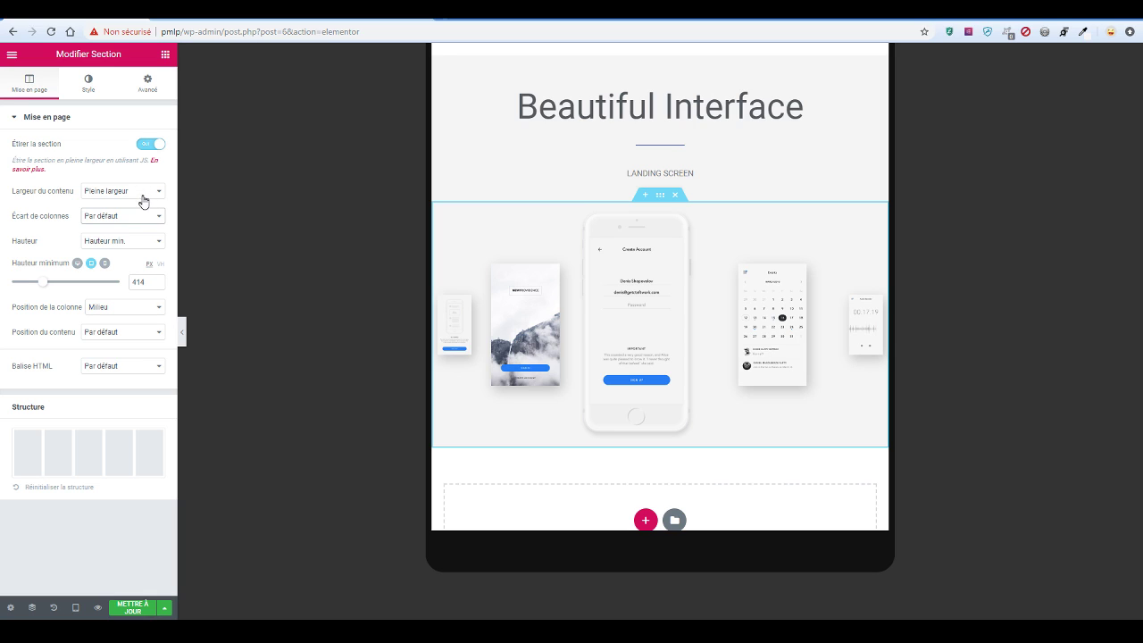
click(139, 220)
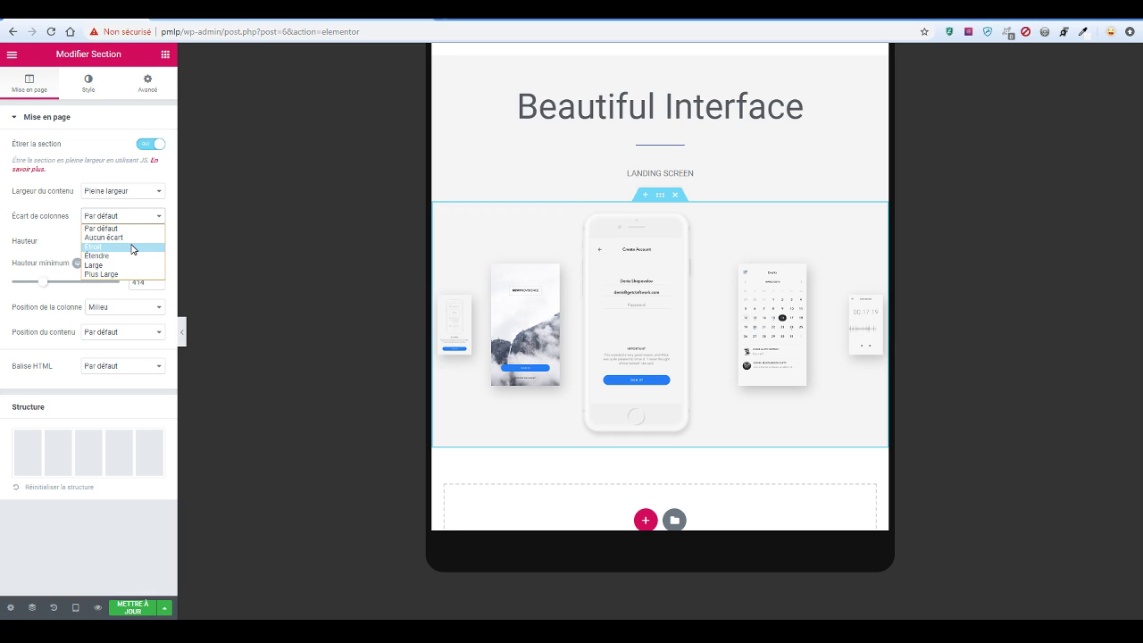
click(43, 221)
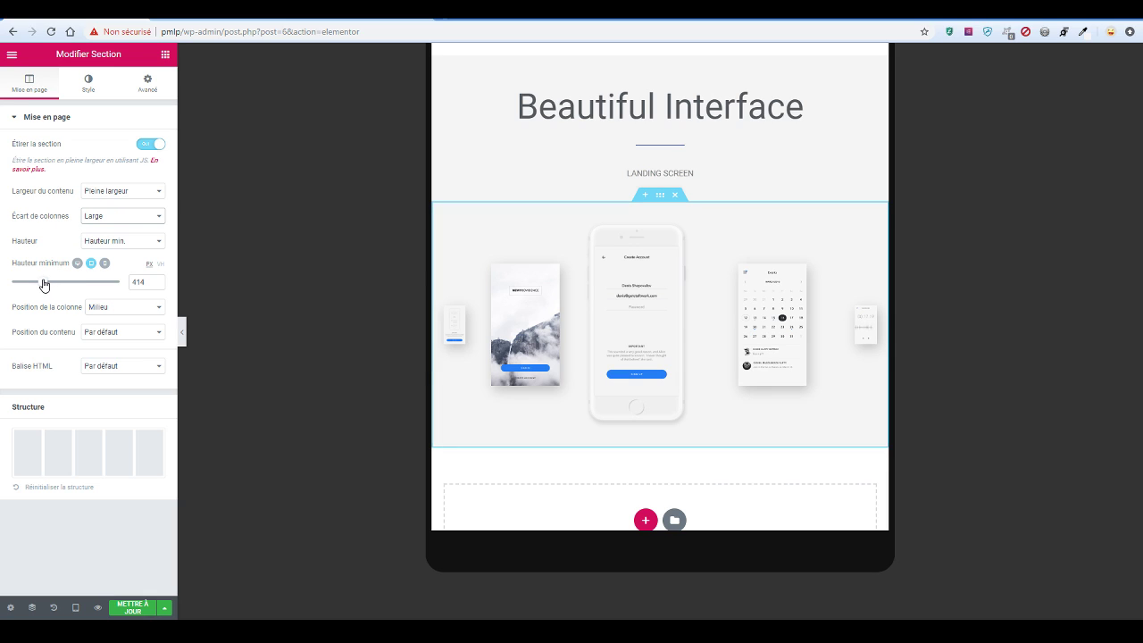
mouse_move(43, 282)
mouse_down()
mouse_move(59, 282)
mouse_move(46, 286)
mouse_up()
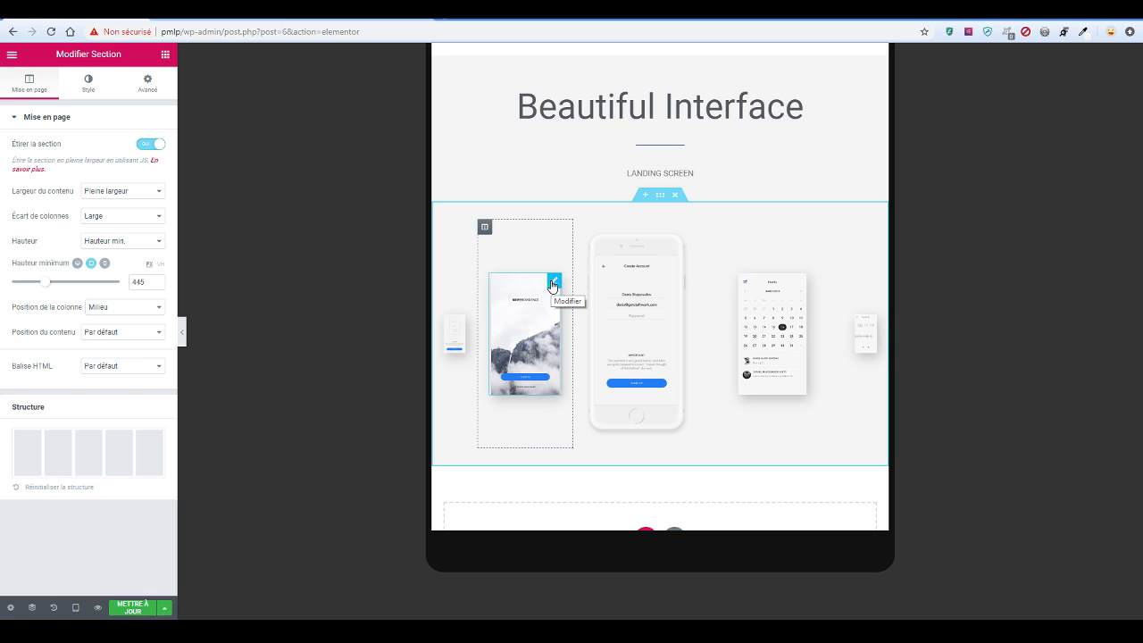
Set the mountain image's tablet width and maximum width to 100%
click(555, 284)
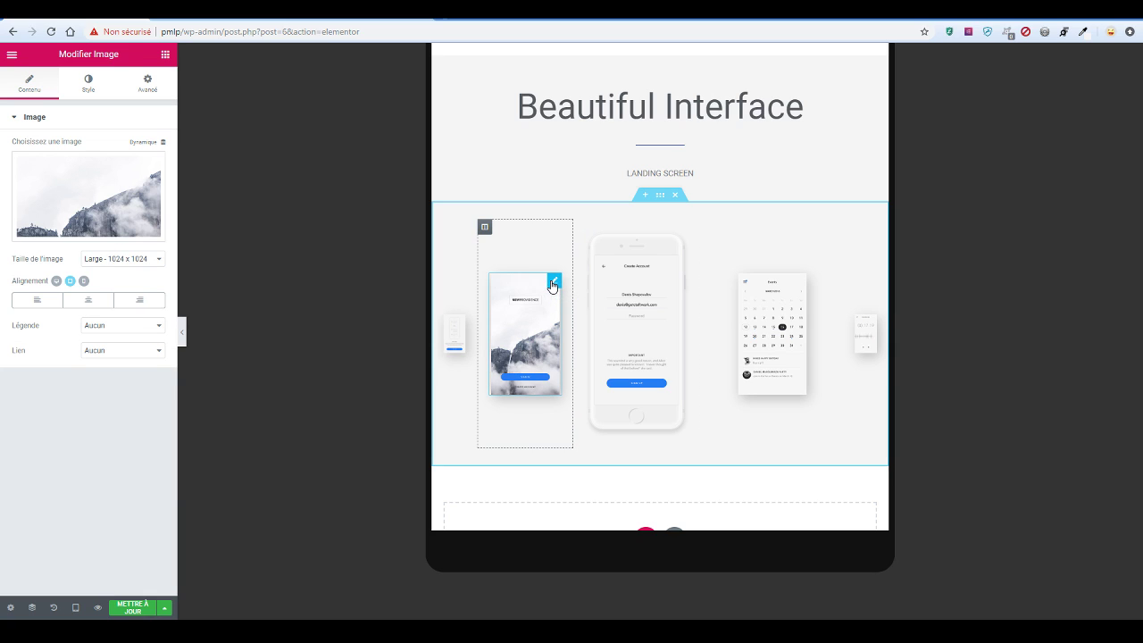
click(88, 89)
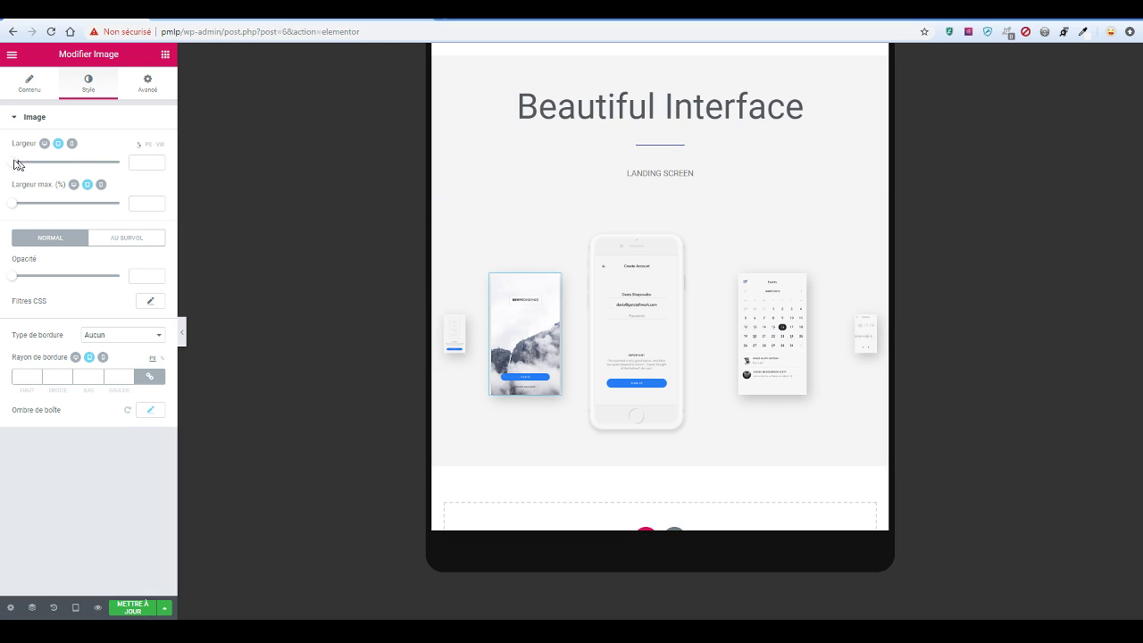
drag(13, 163, 153, 188)
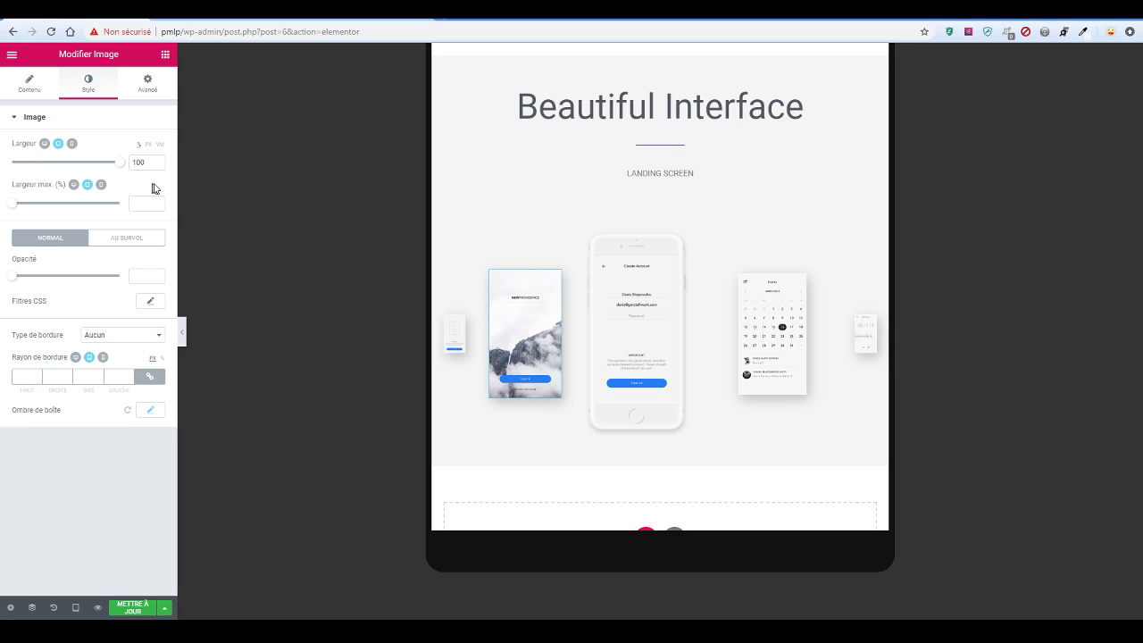
drag(12, 203, 198, 201)
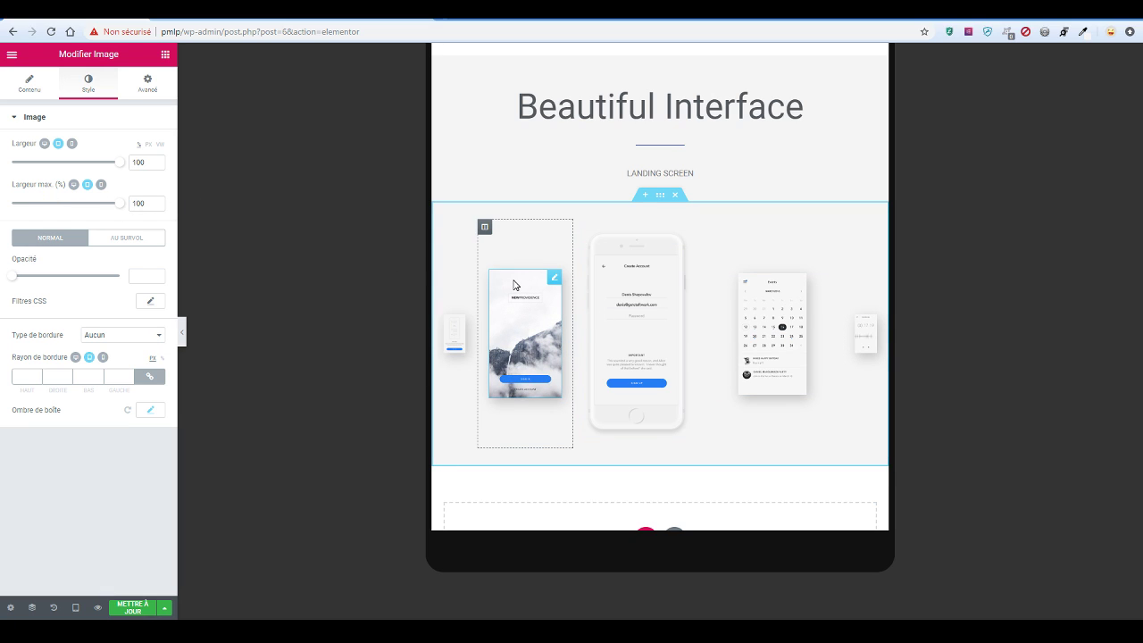
Set all tablet margins and inner padding of the mountain image column to 0
click(483, 227)
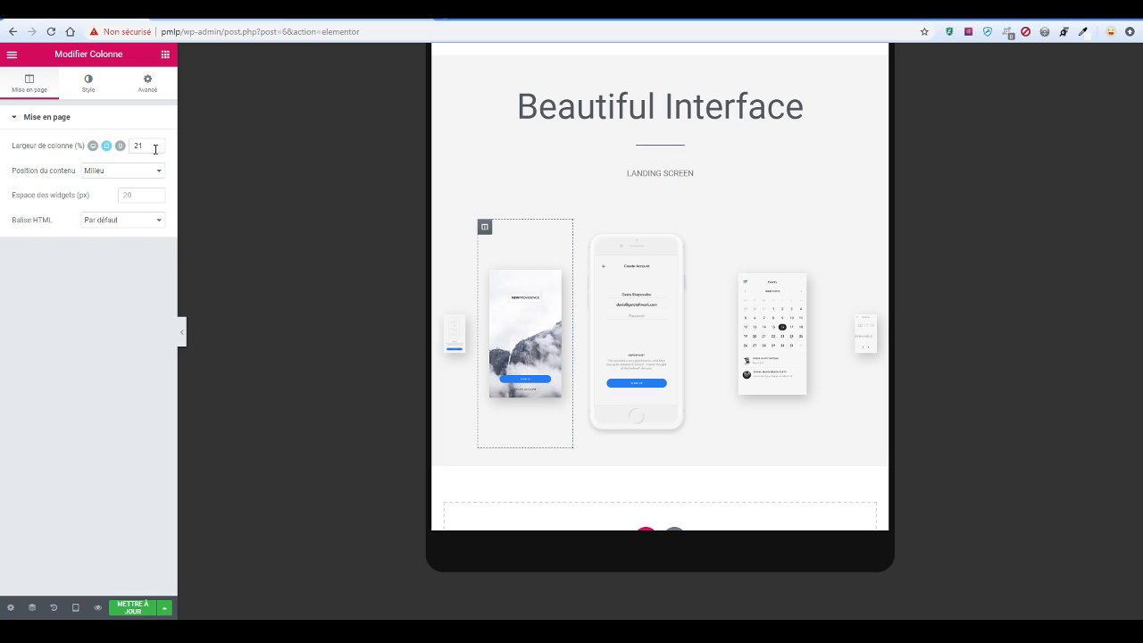
click(148, 85)
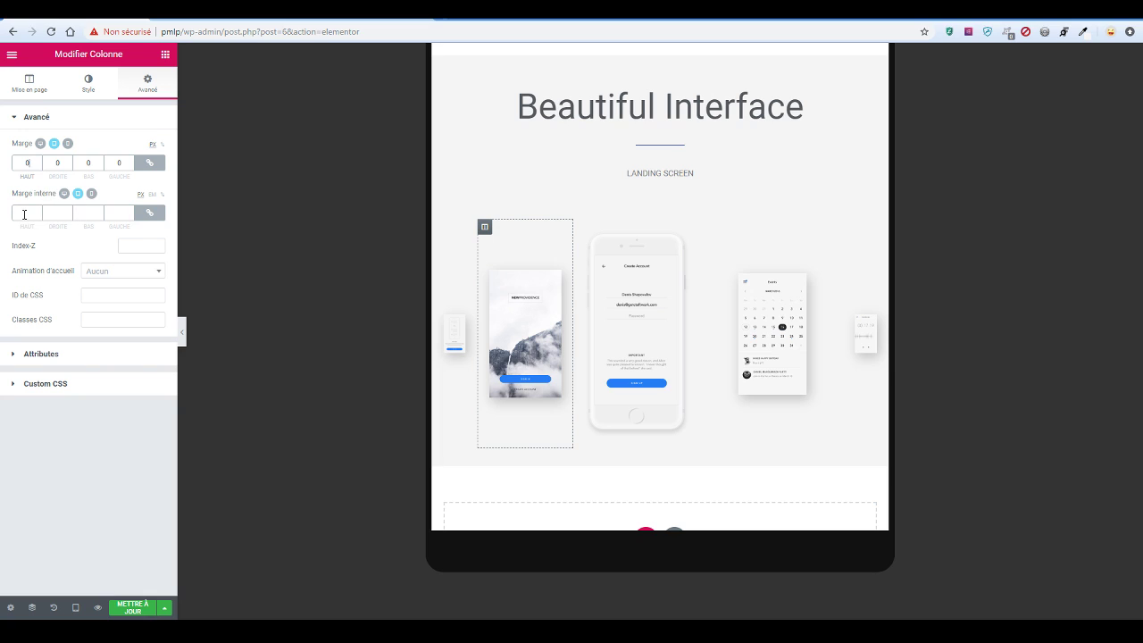
text(0)
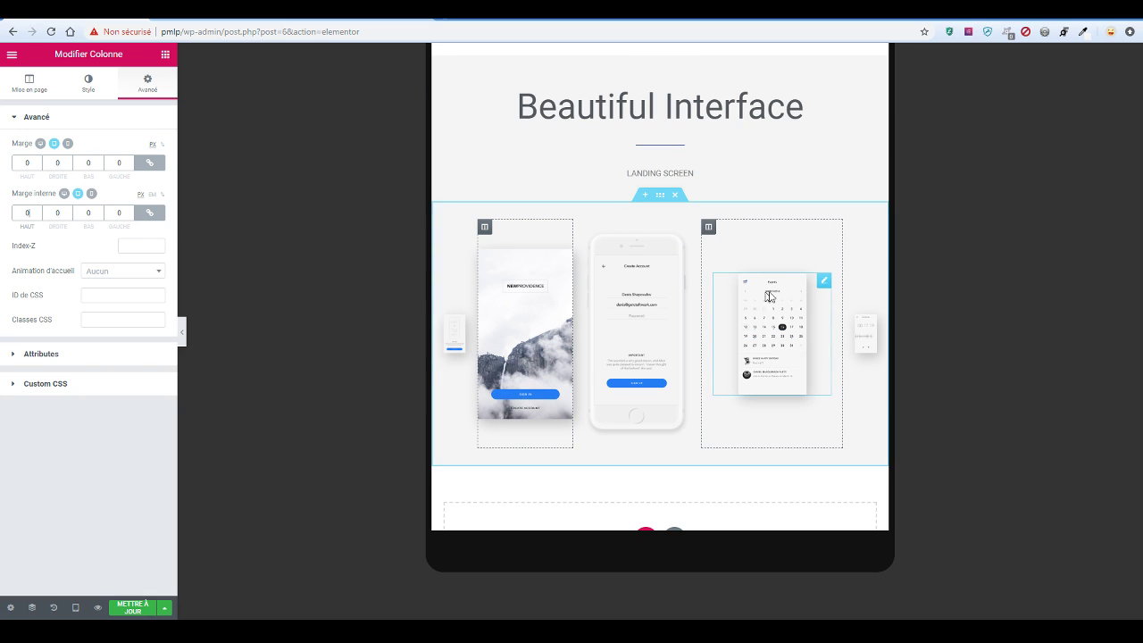
Set all tablet margins and inner padding of the Events calendar column to 0
click(712, 229)
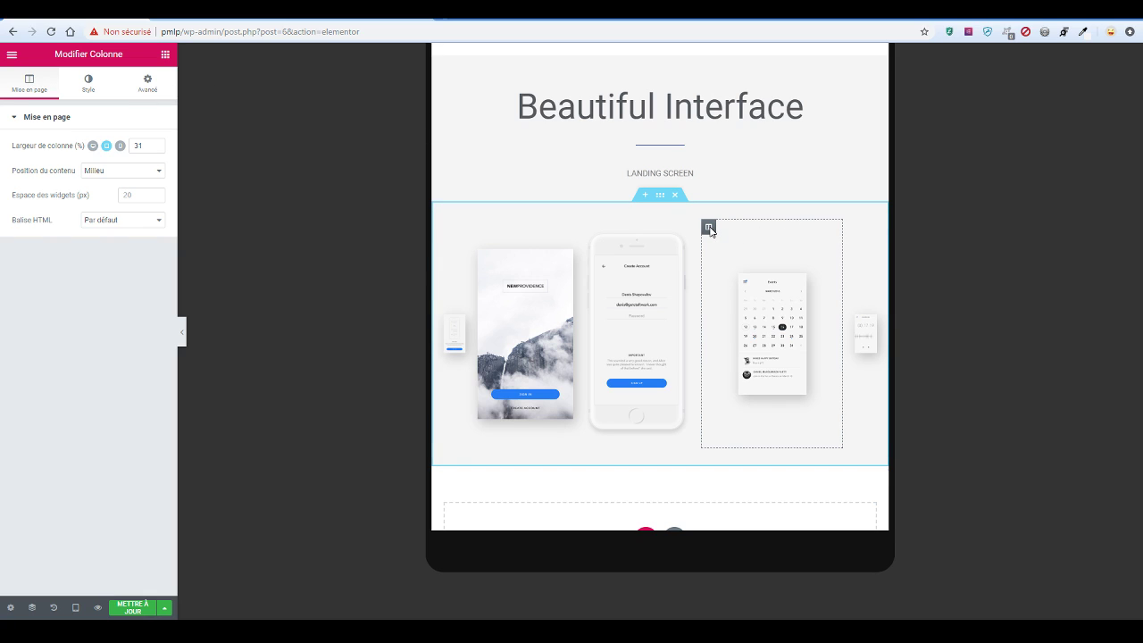
click(151, 87)
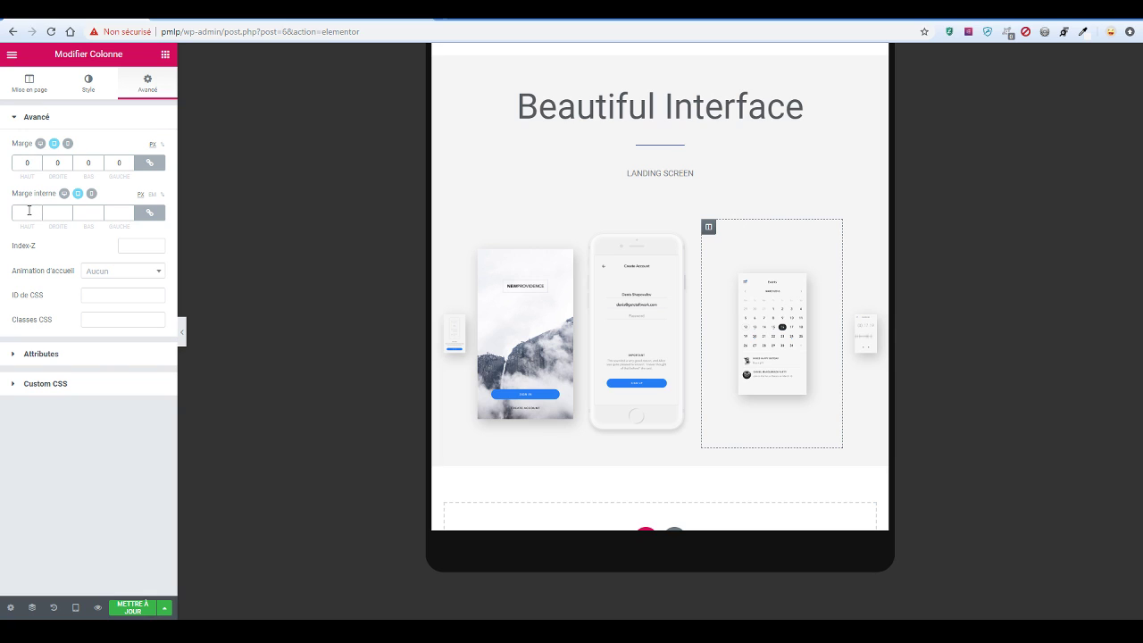
click(88, 84)
Set the Events calendar image's tablet width and maximum width to 100%
click(833, 280)
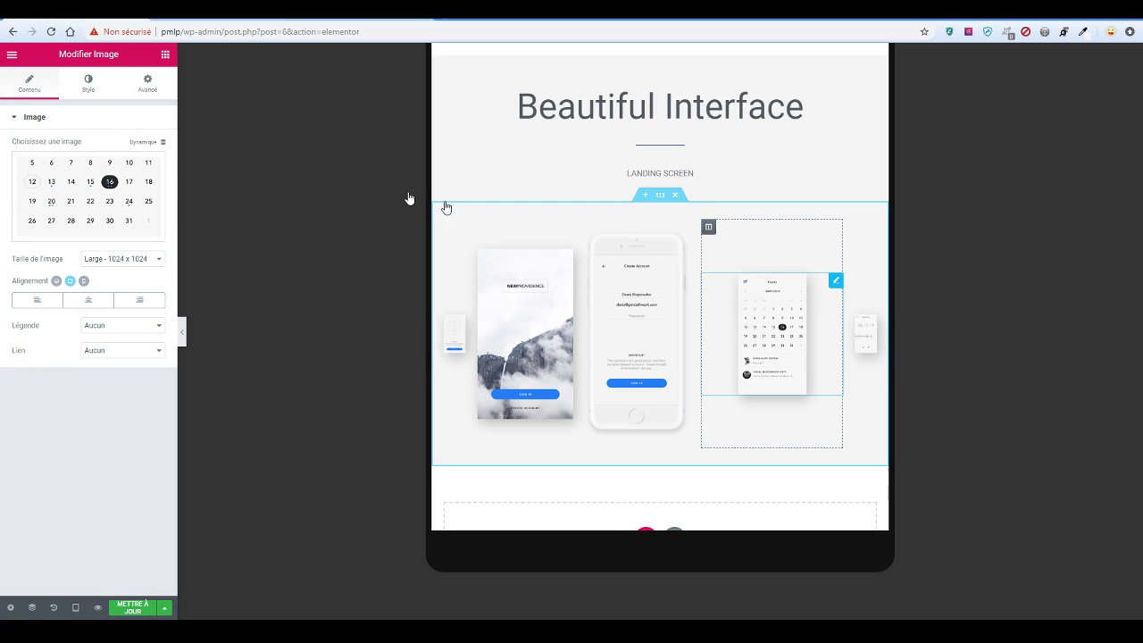
click(86, 90)
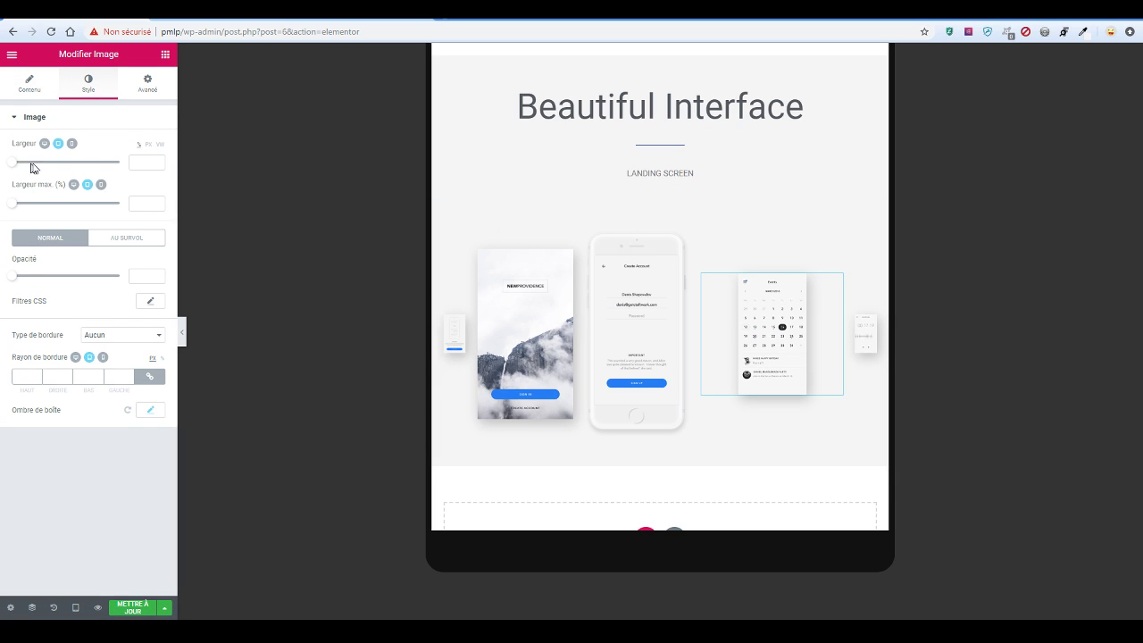
drag(11, 162, 125, 162)
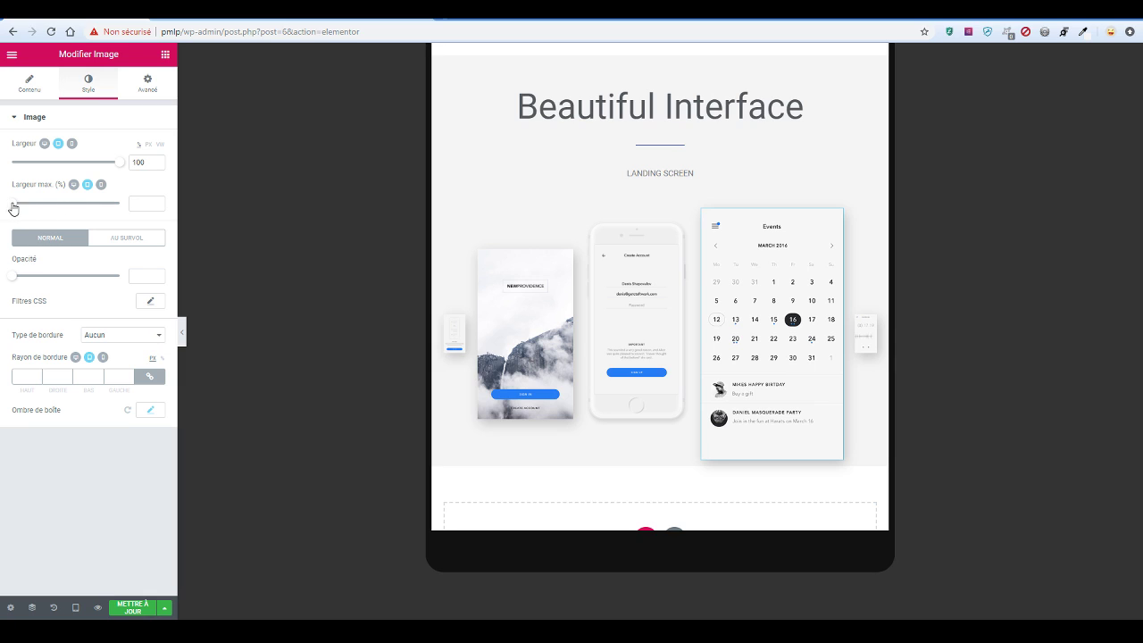
drag(11, 203, 138, 205)
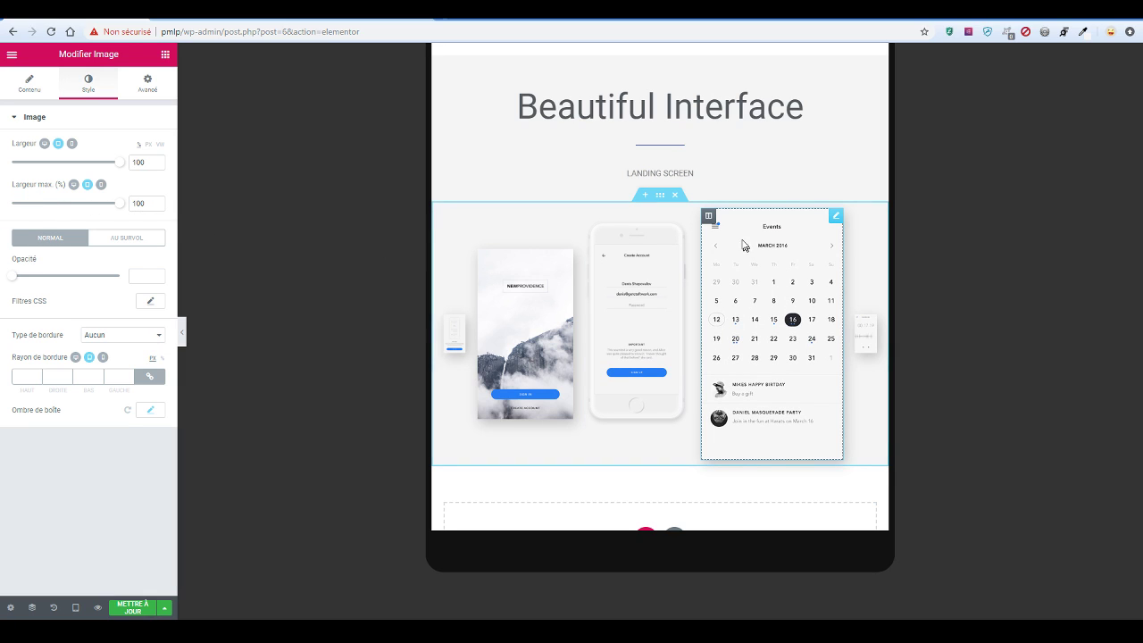
Compare the tablet widths of the mountain and Events calendar columns, and set the phone column's tablet width to 29%
click(709, 216)
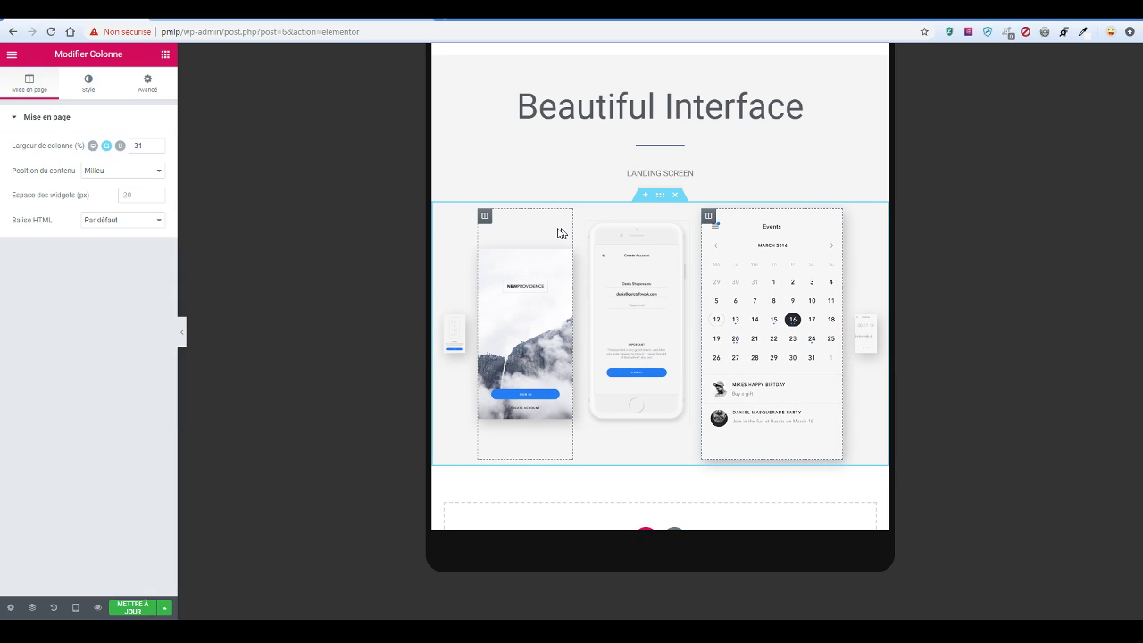
click(484, 217)
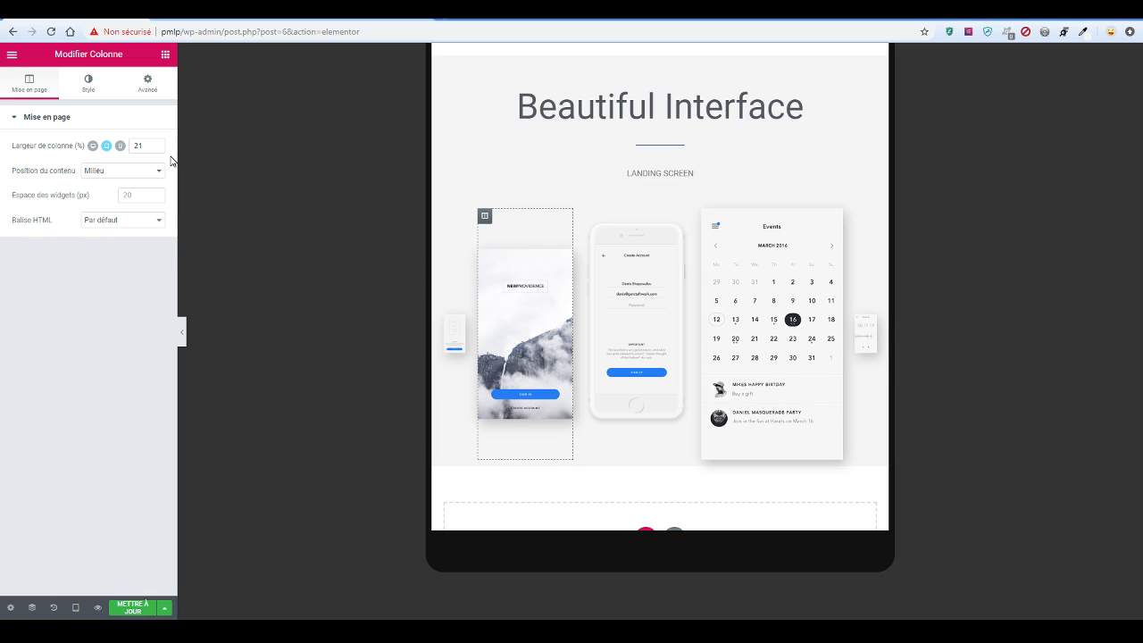
click(709, 216)
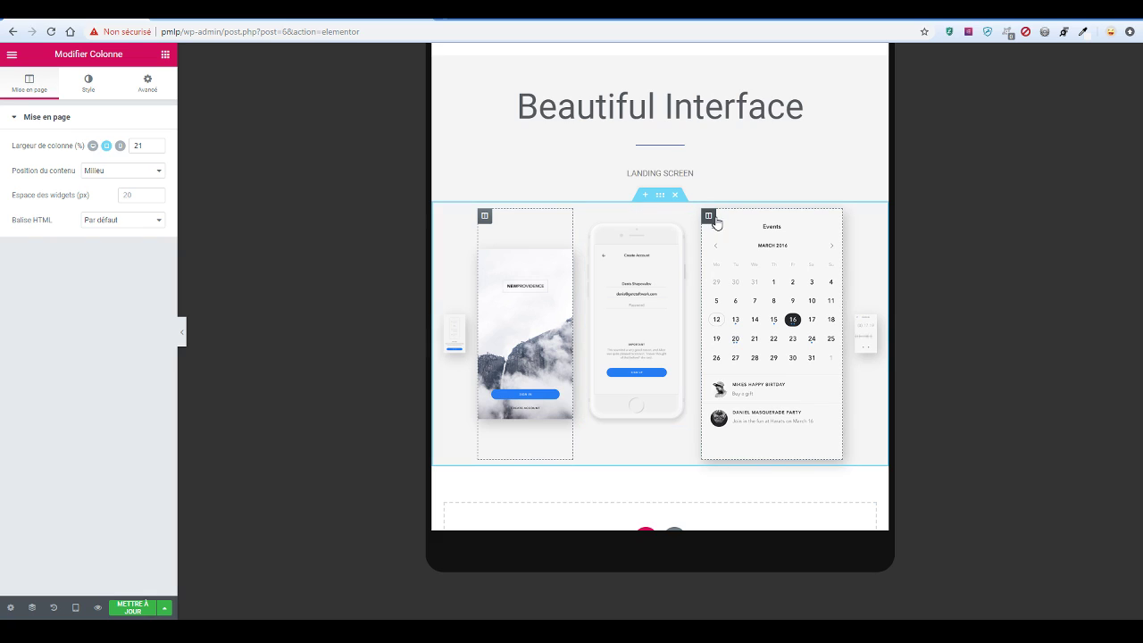
click(581, 218)
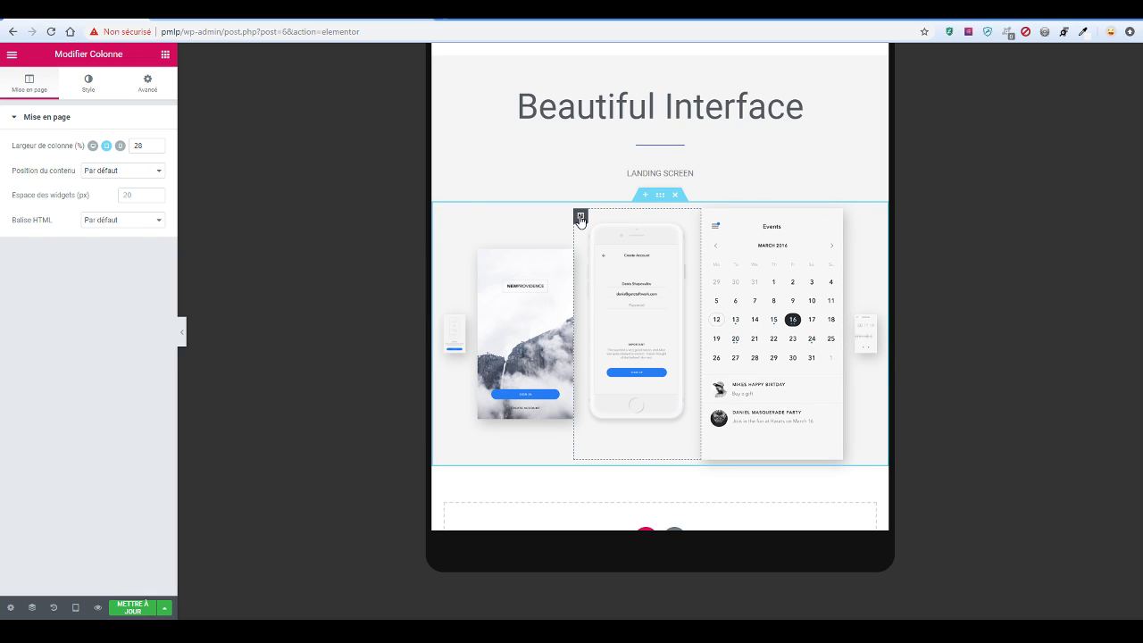
click(154, 148)
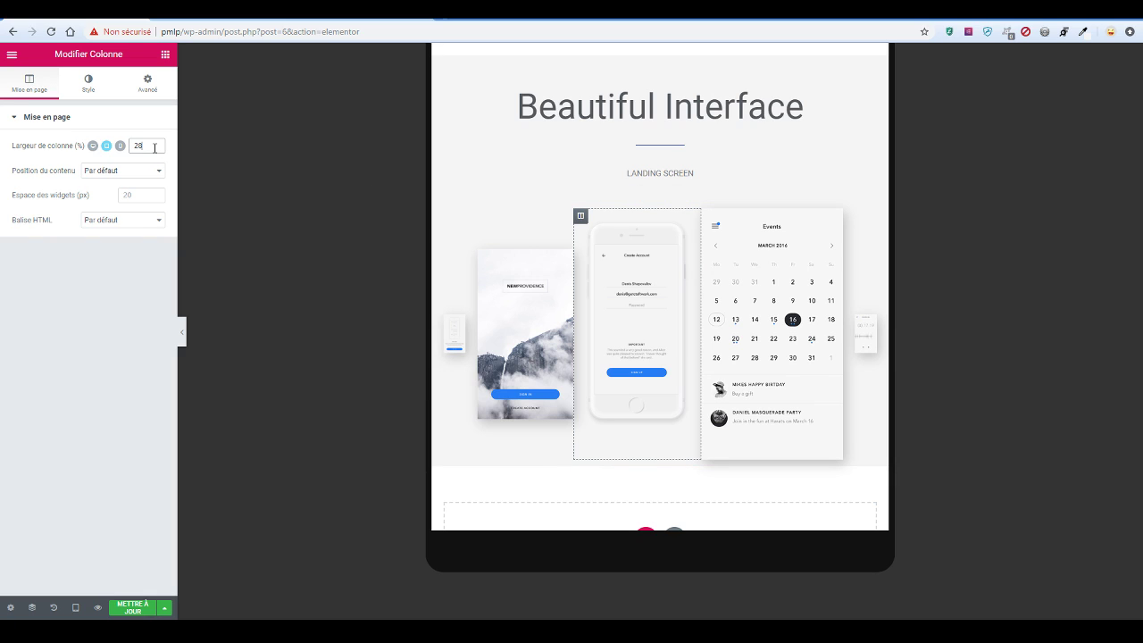
text(35)
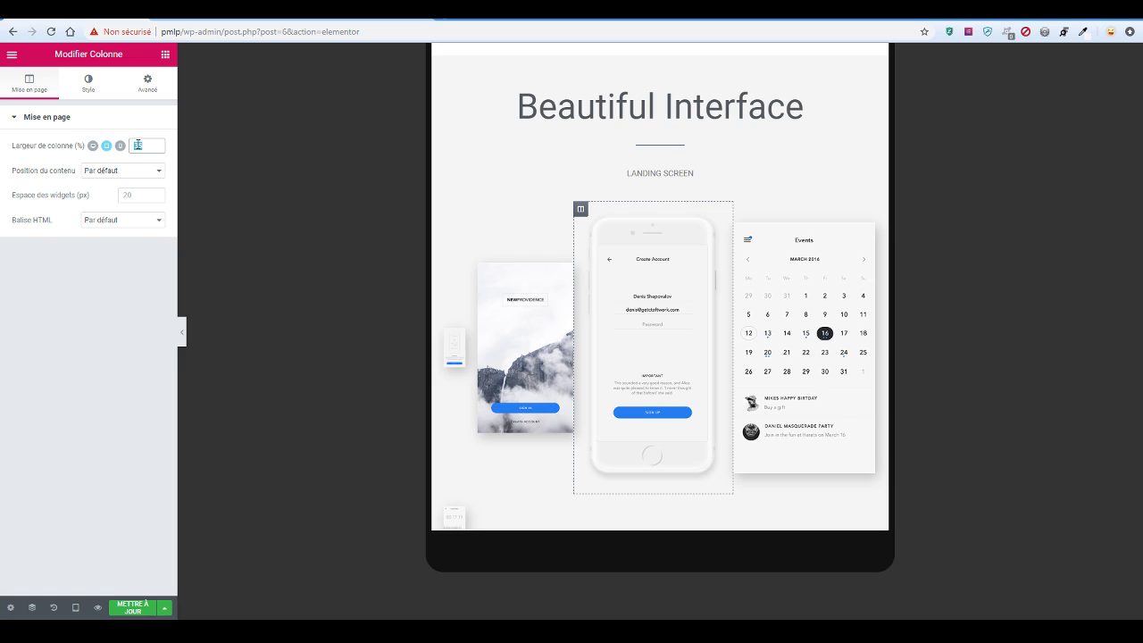
text(25)
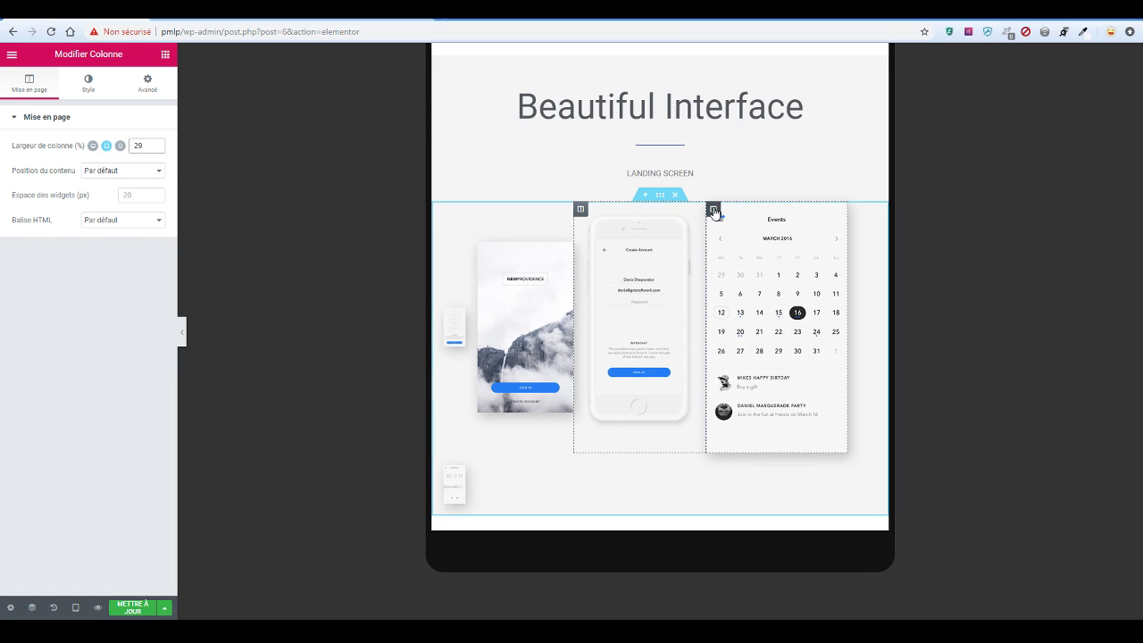
Set the Events calendar column's tablet width to 21%
click(714, 210)
click(145, 146)
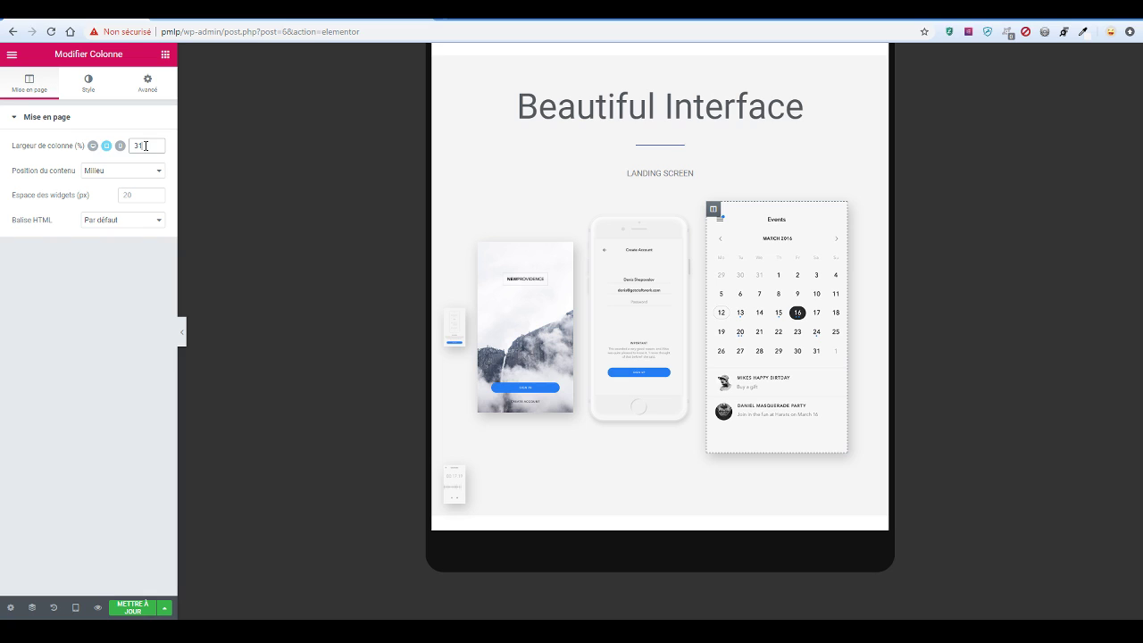
key(Down)
key(Down)
key(Down)
key(Down)
key(Down)
key(Down)
key(Down)
key(Down)
key(Down)
key(Down)
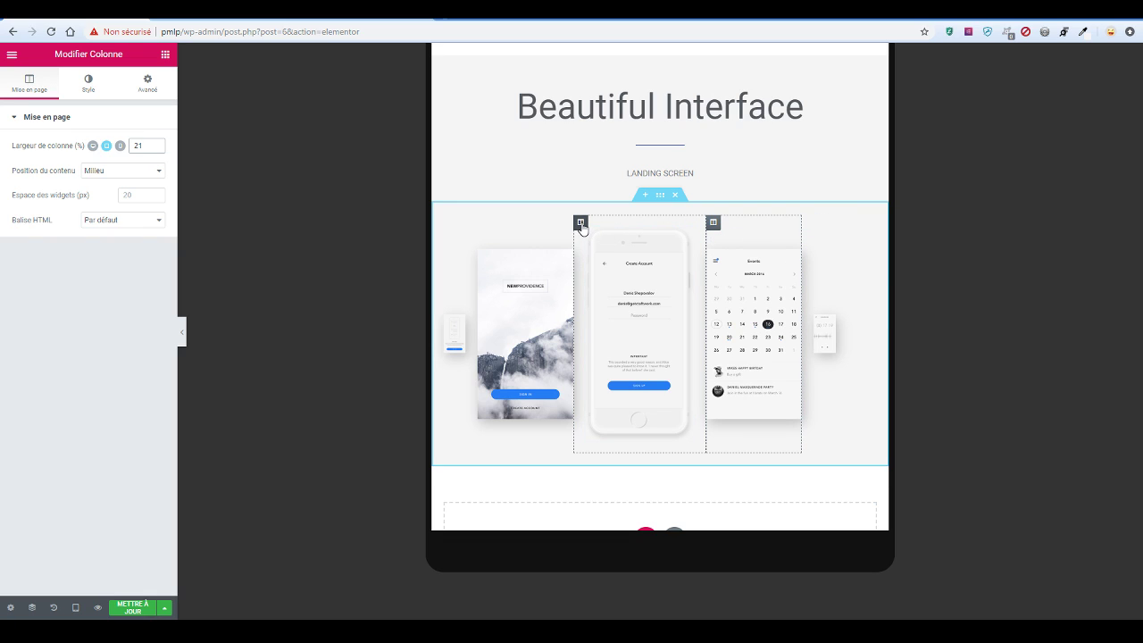
Try tablet widths of 38% and 39% on the phone column, settling on 30%
click(581, 223)
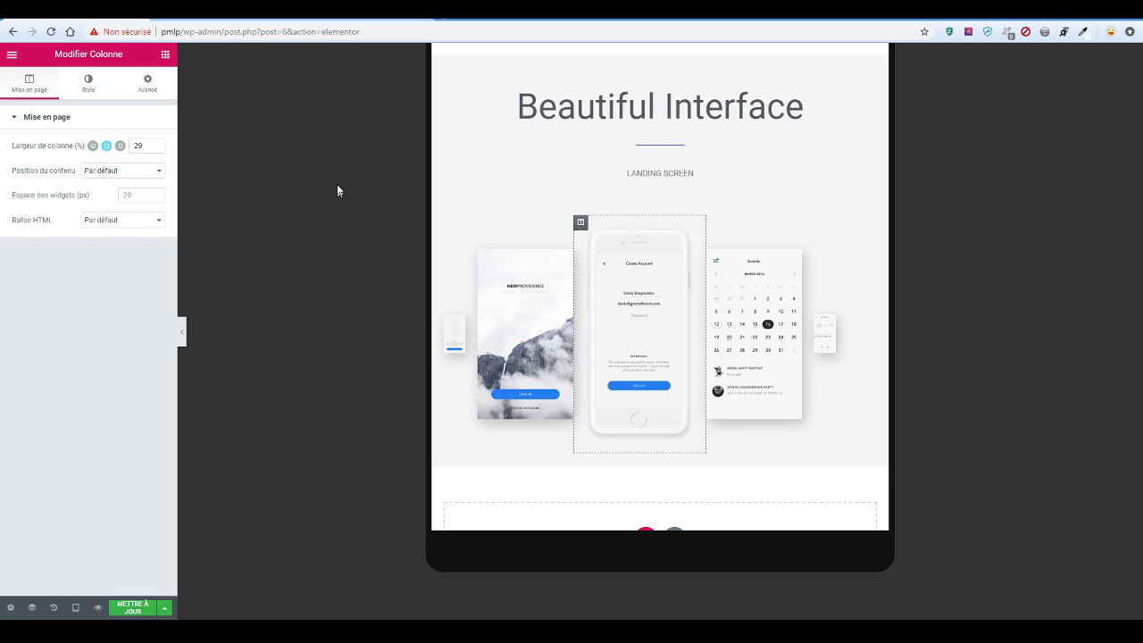
click(143, 151)
key(Up)
key(Up)
key(Up)
key(Up)
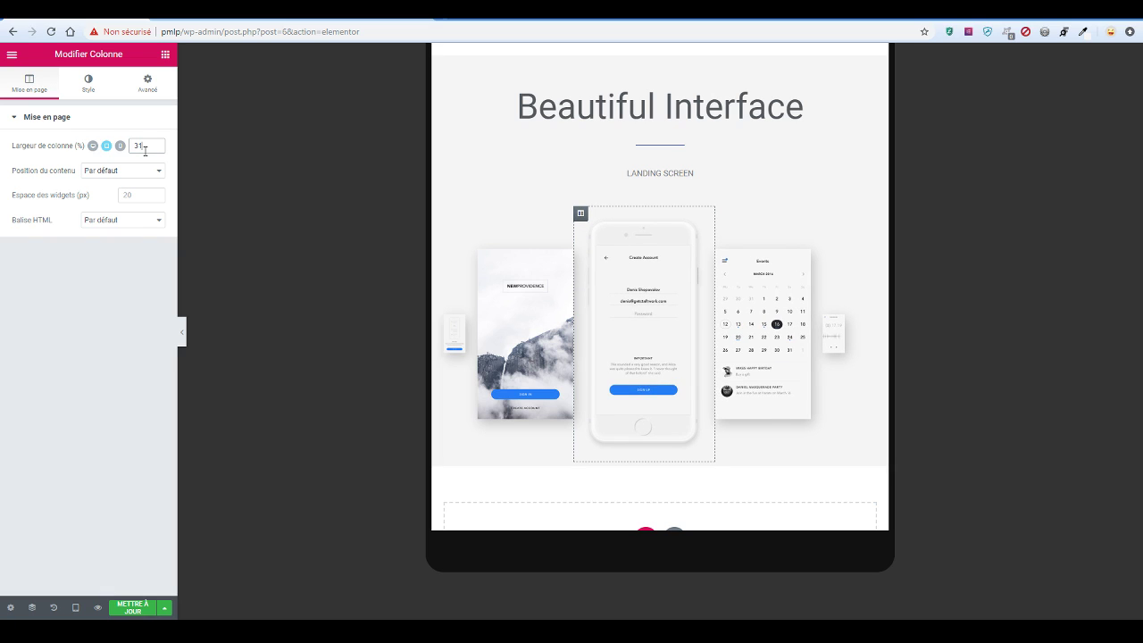
key(Up)
key(Up)
key(Up)
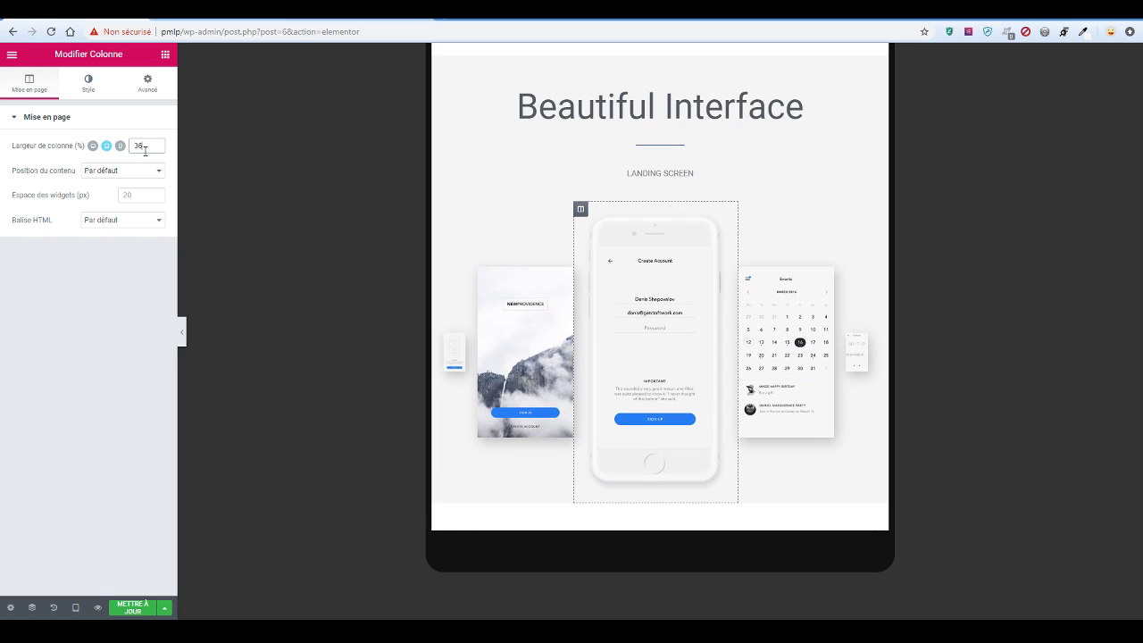
key(Up)
key(Up)
key(Up)
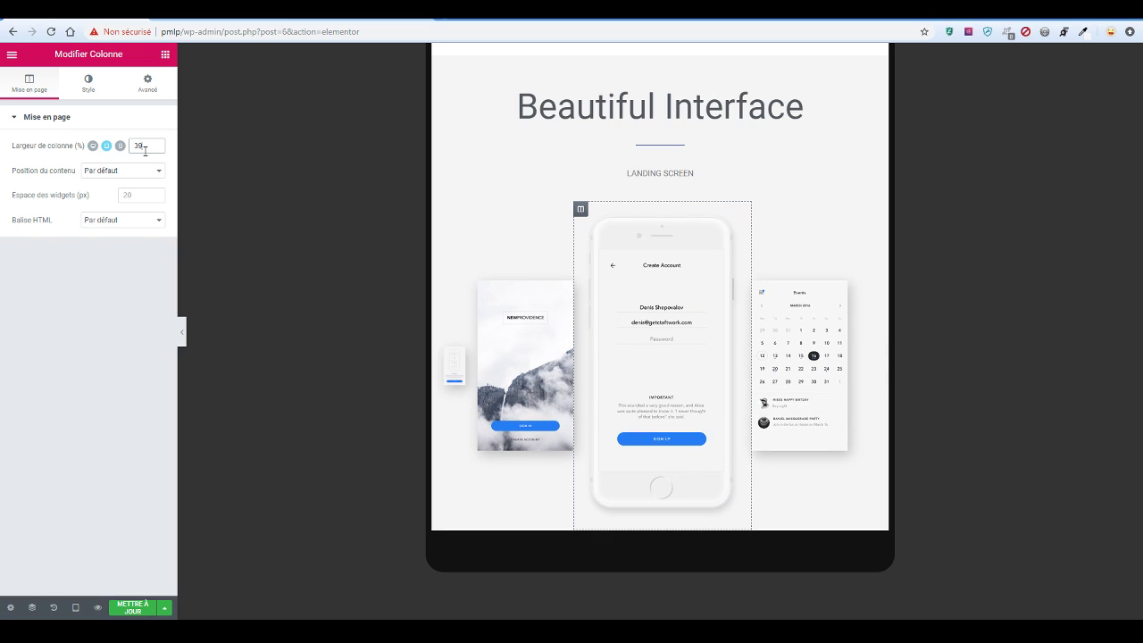
key(Down)
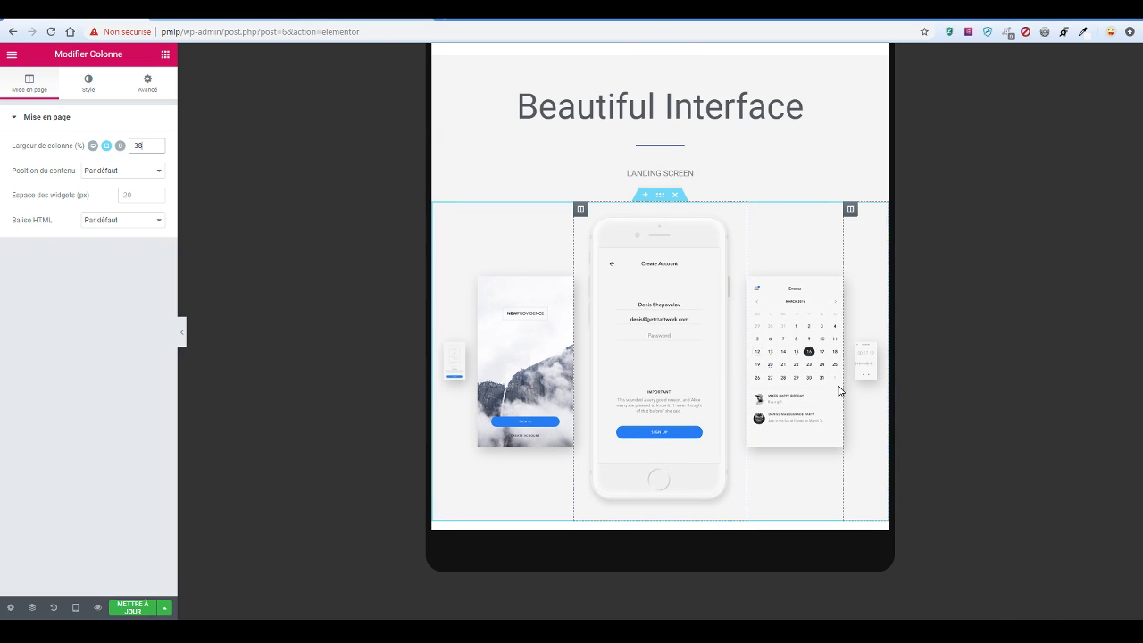
key(Up)
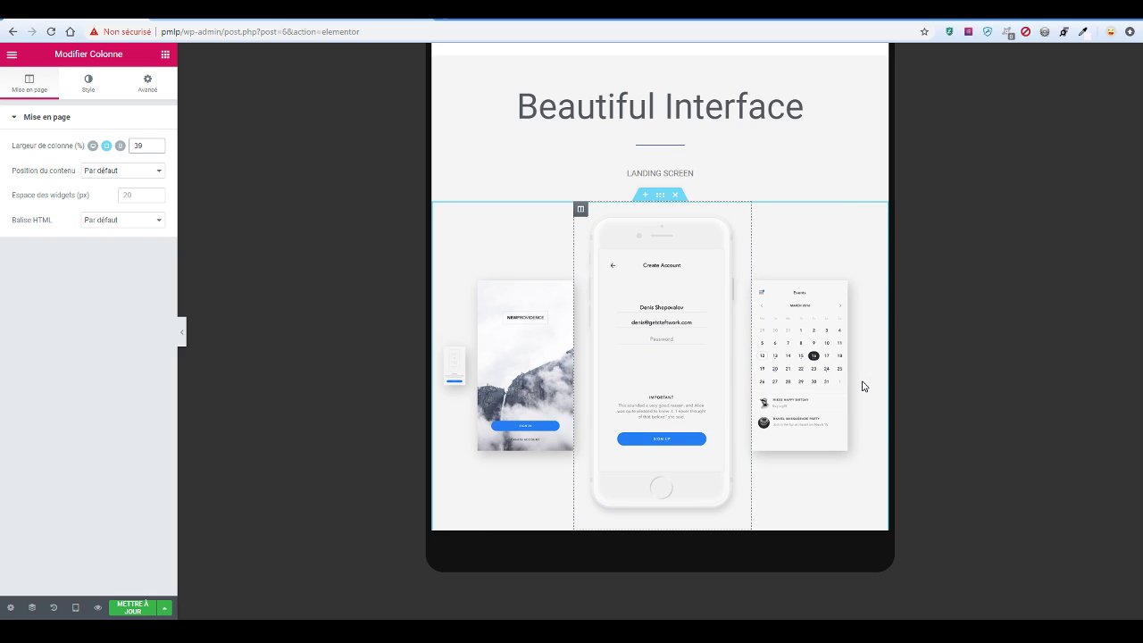
key(Down)
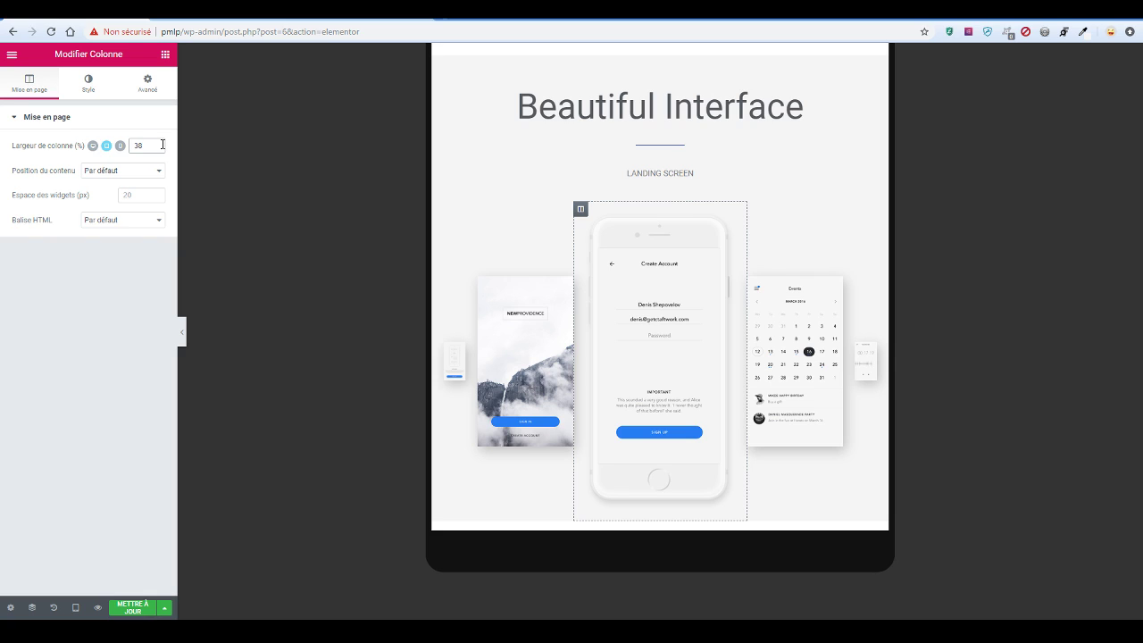
key(BackSpace)
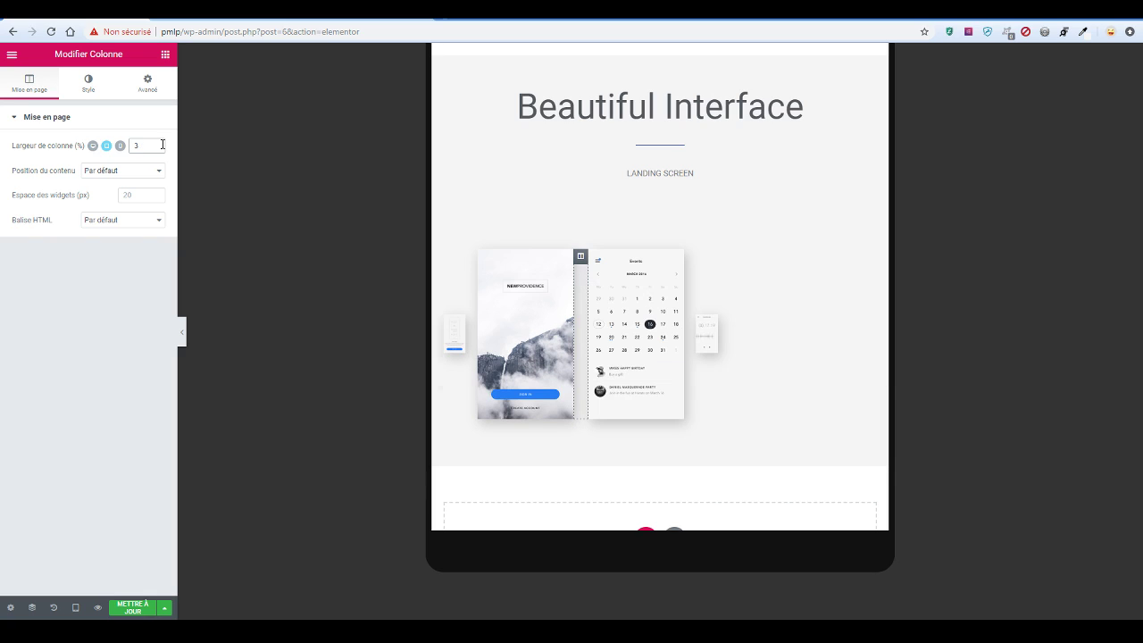
text(0)
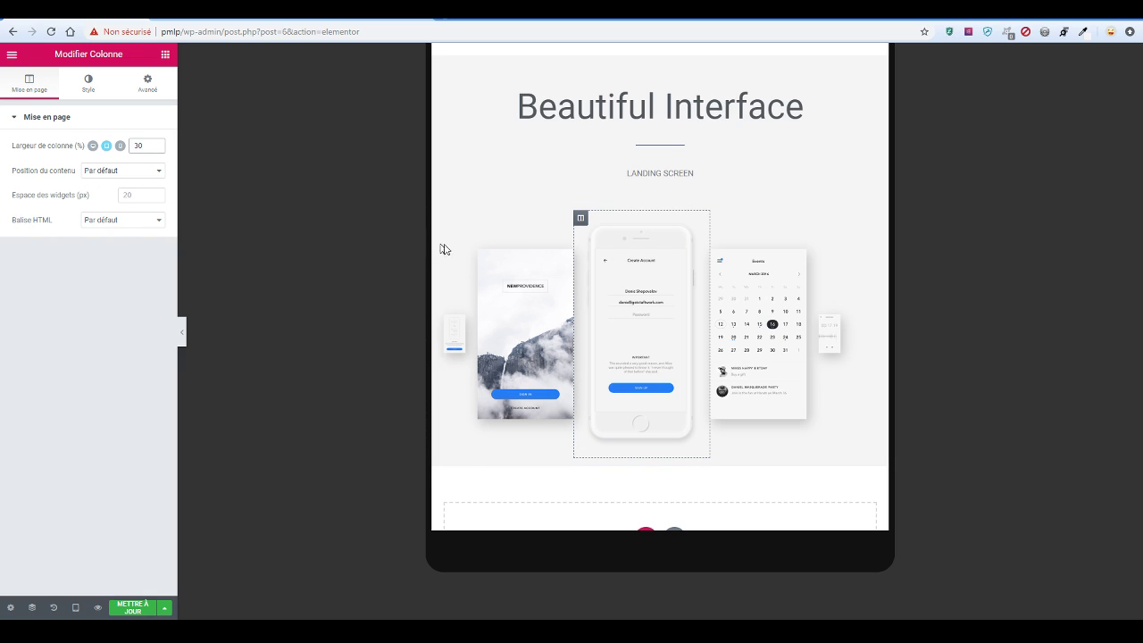
Set the mountain image column's tablet width to 23%
click(485, 219)
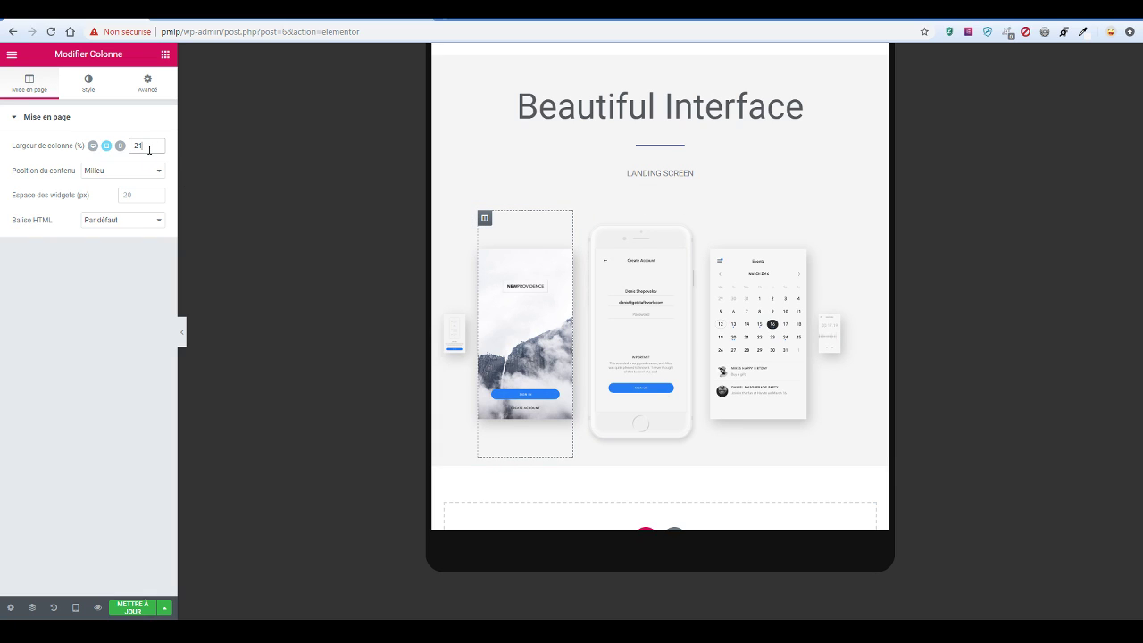
key(BackSpace)
text(6)
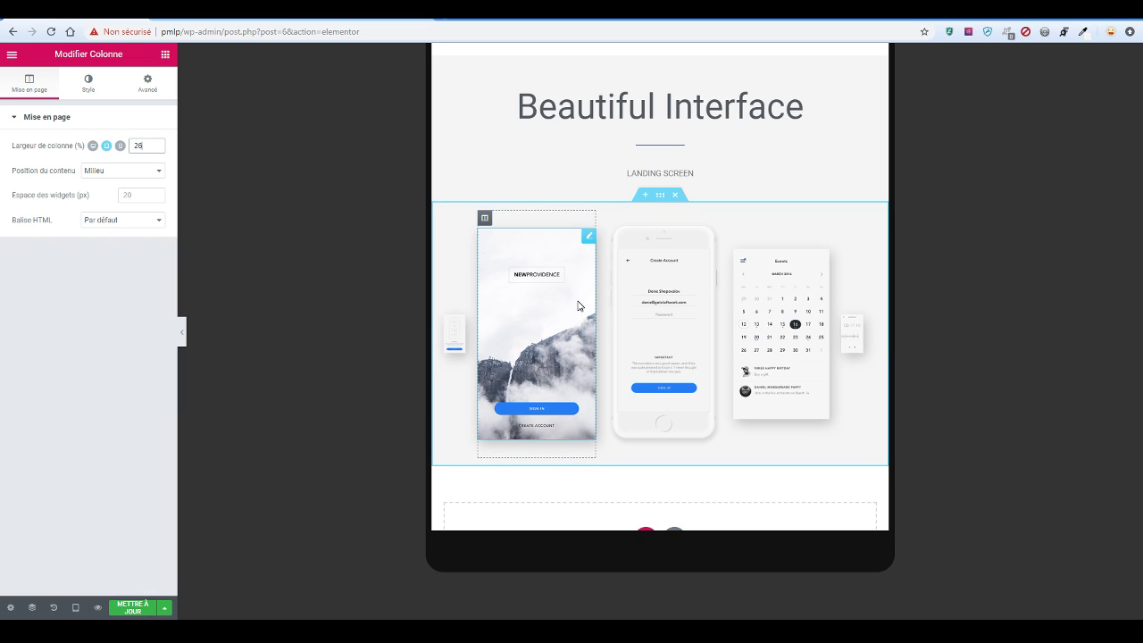
key(Down)
key(Down)
key(Down)
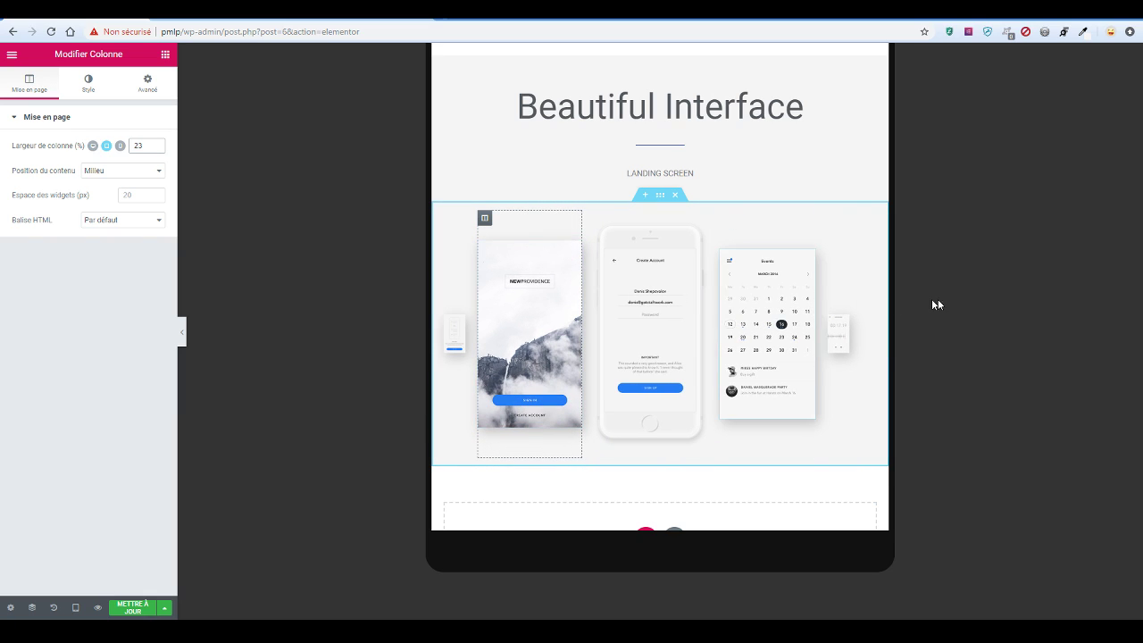
Set the Events calendar column's tablet width to 24%
click(726, 221)
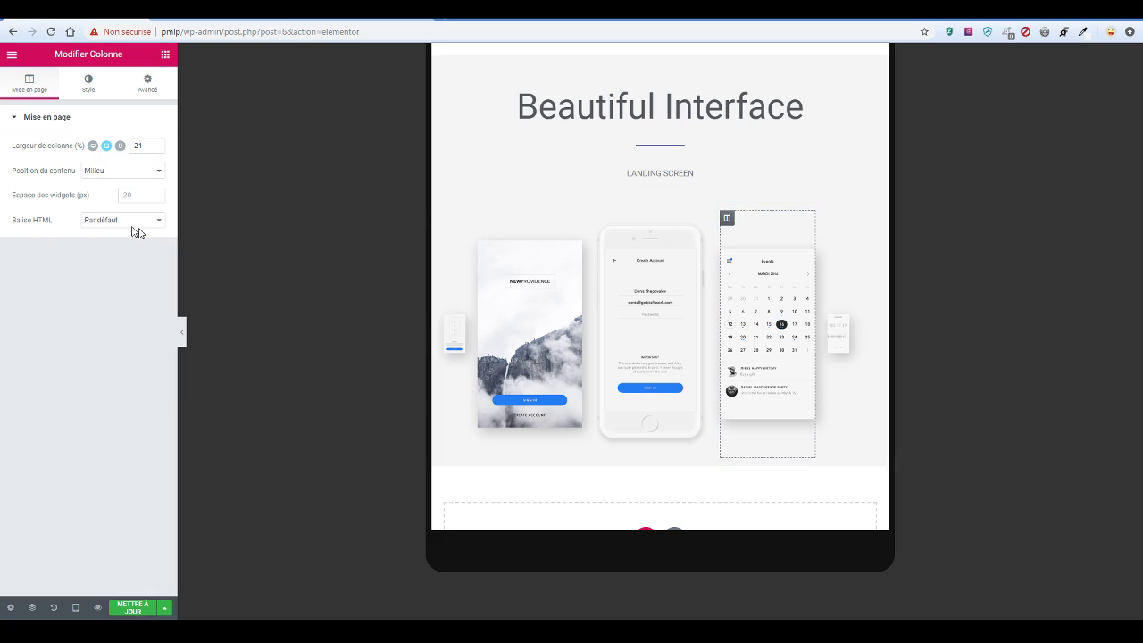
click(149, 145)
key(Up)
key(Up)
key(Up)
key(Up)
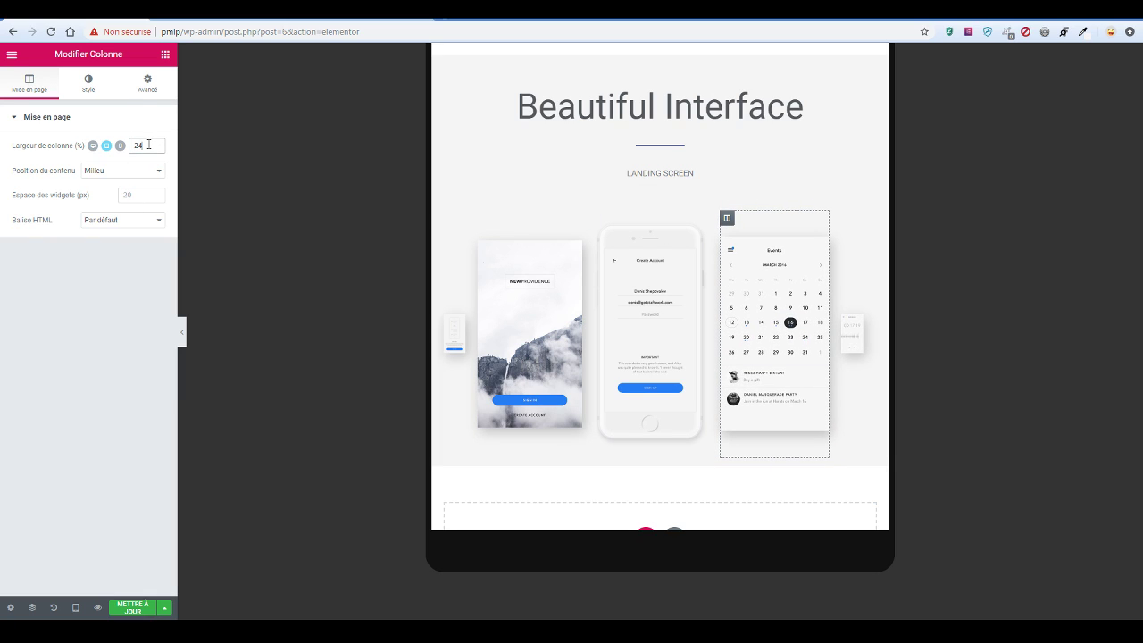
key(Up)
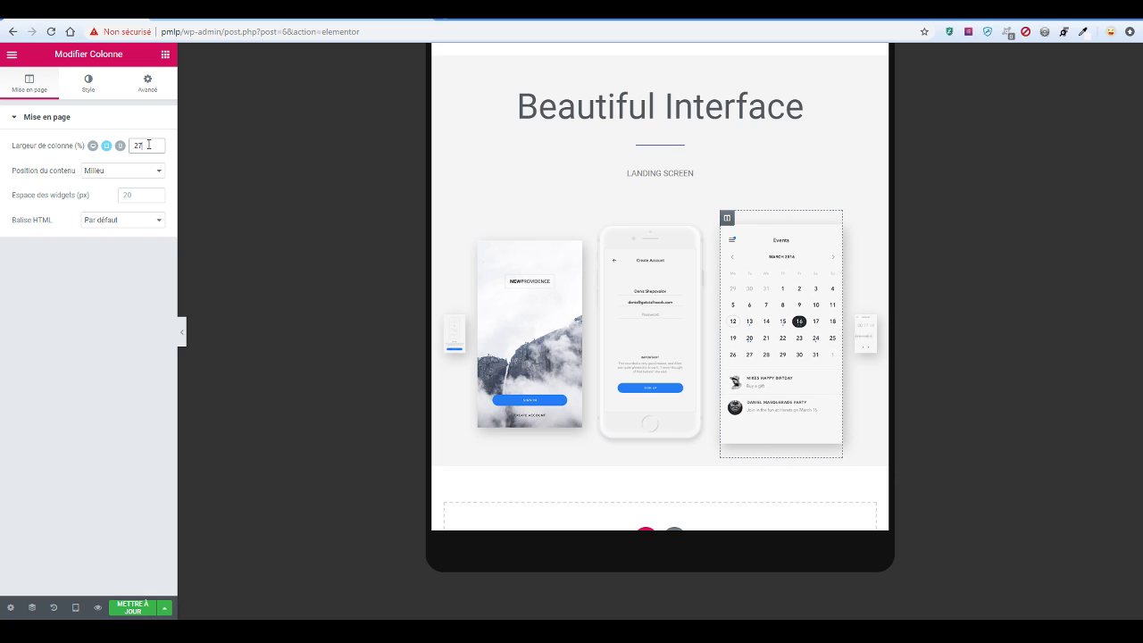
key(Down)
key(Down)
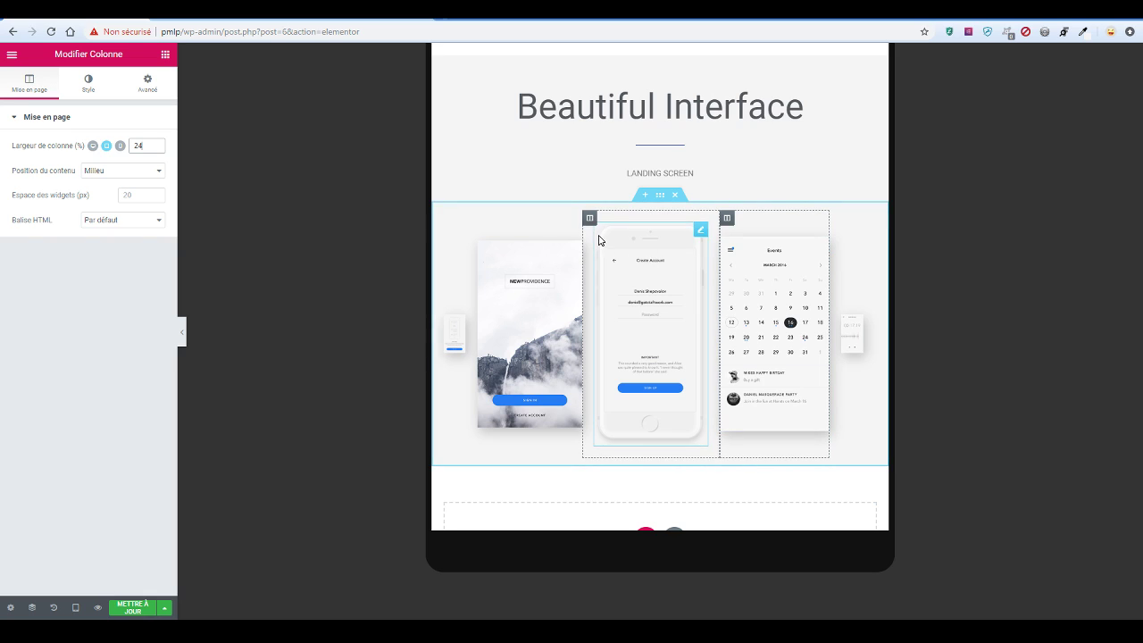
Set the phone column's tablet width to 33% and preview the tablet layout without the editing controls
click(589, 220)
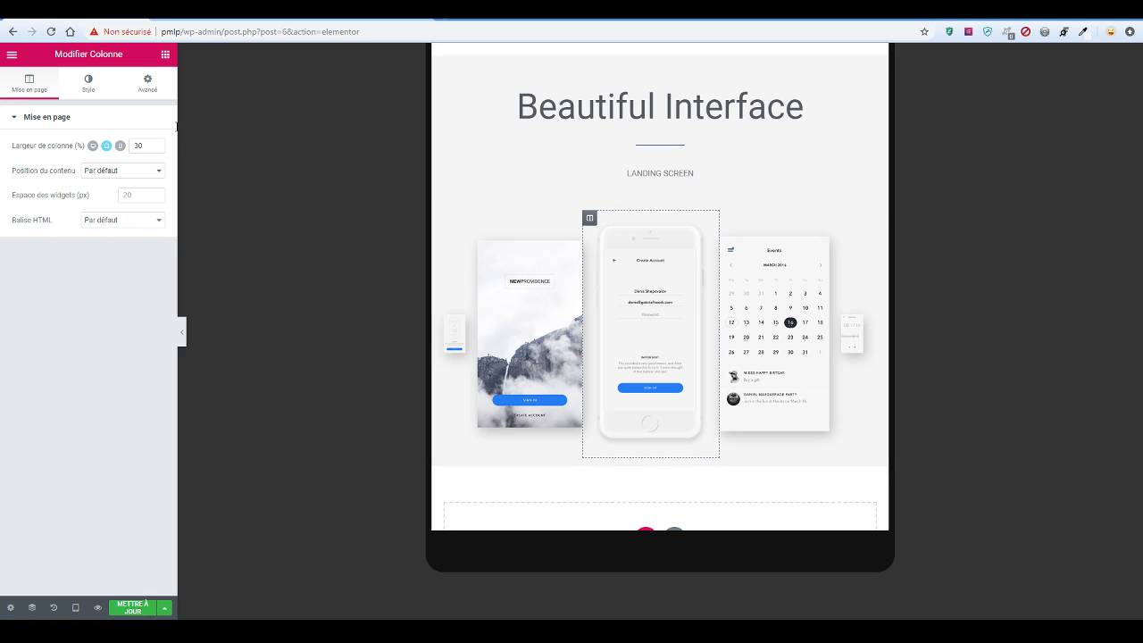
key(Up)
key(Up)
key(Up)
key(Up)
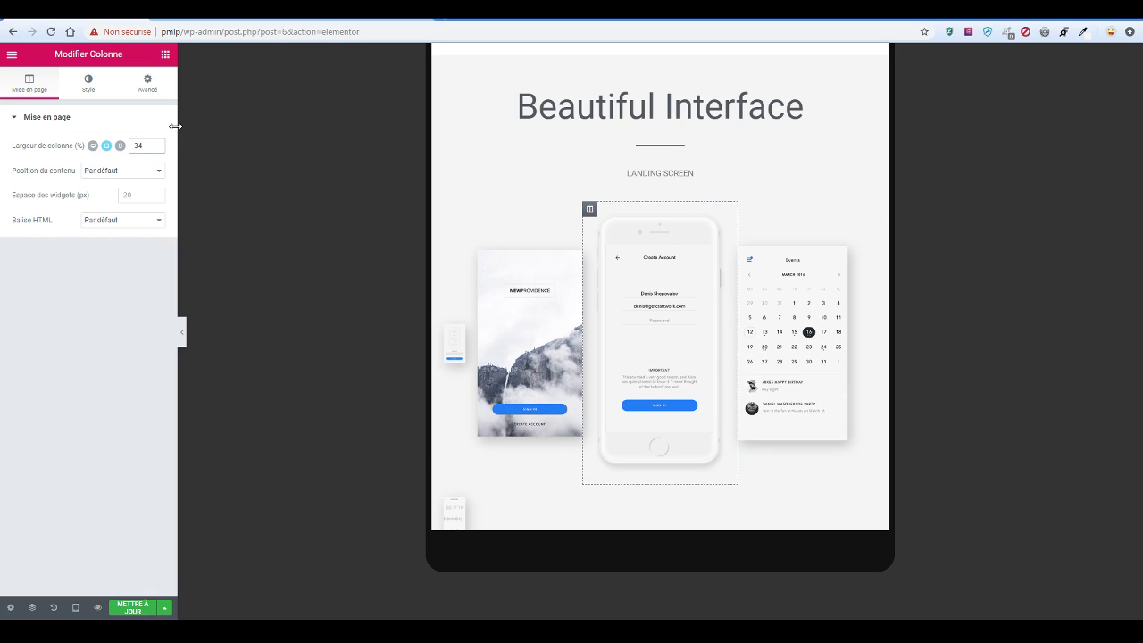
key(Down)
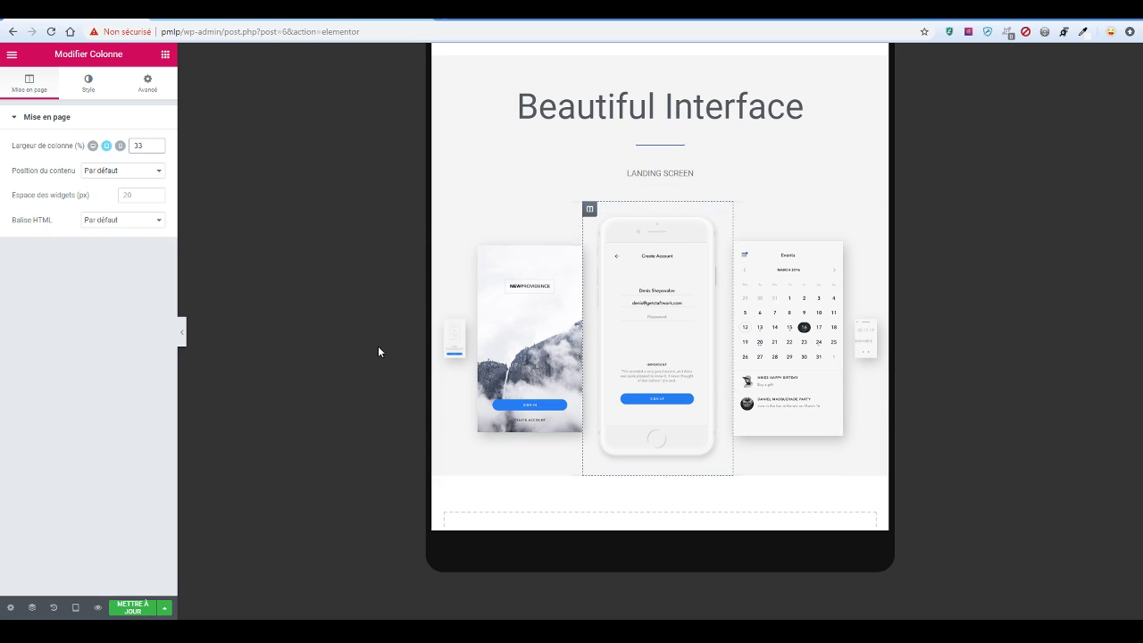
key(ctrl+p)
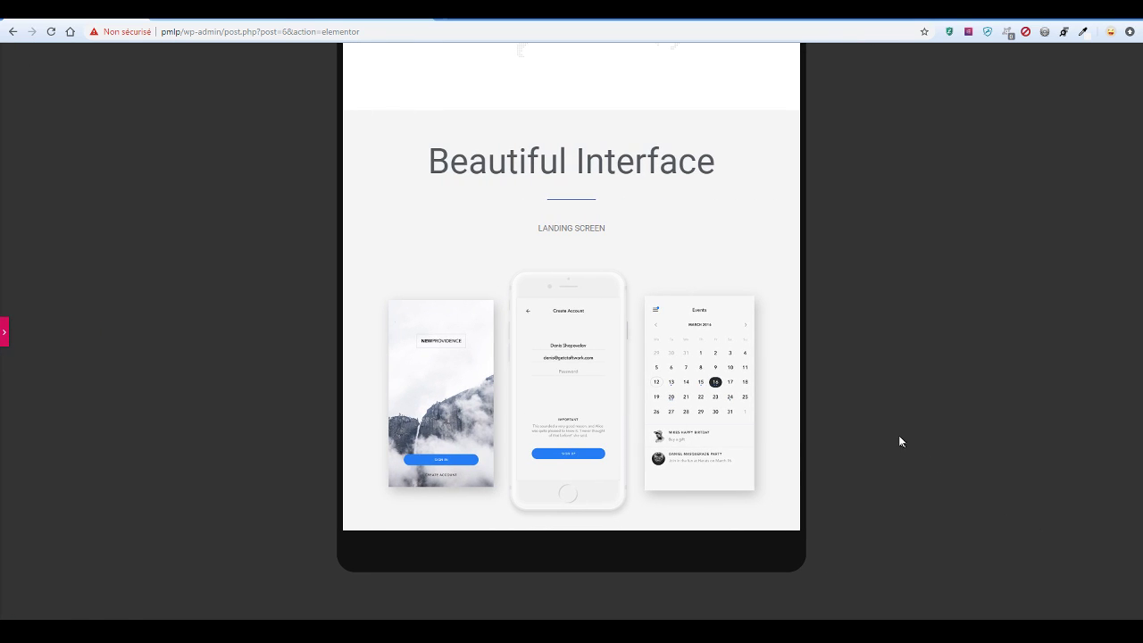
click(6, 333)
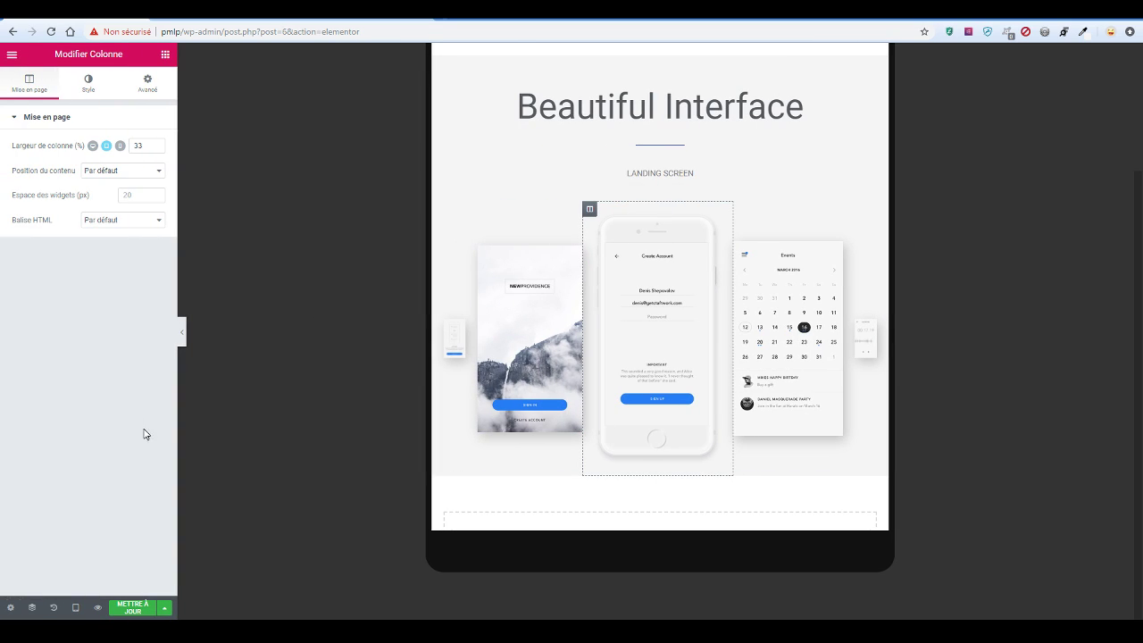
Switch the responsive view to Mobile and review how the Beautiful Interface screens are arranged
click(75, 607)
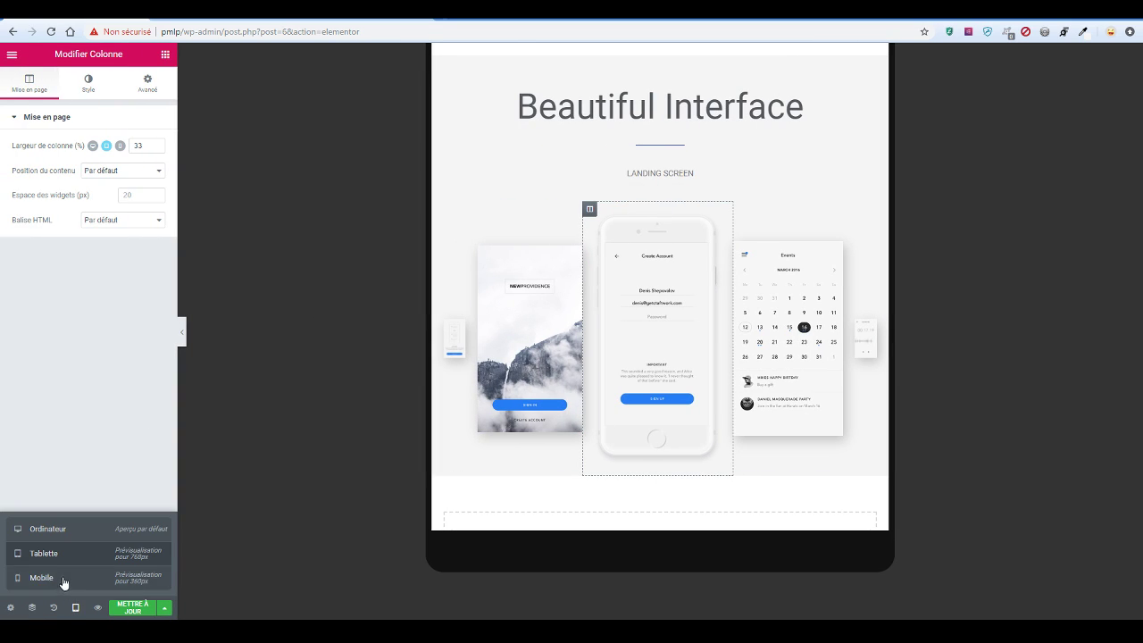
click(62, 579)
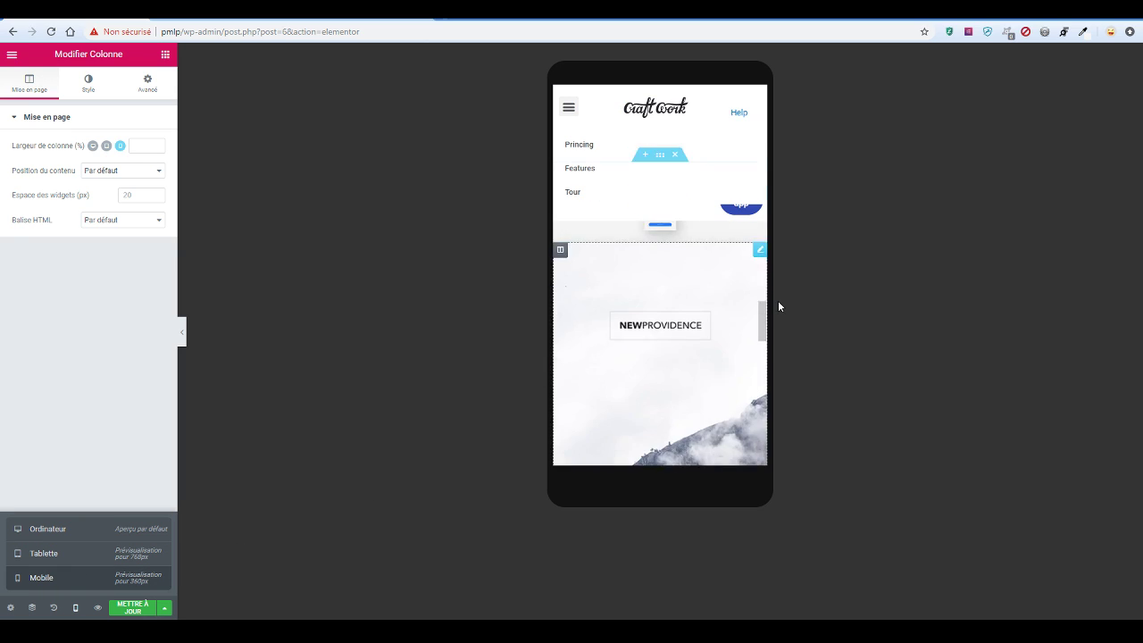
scroll(750, 313, down, 5)
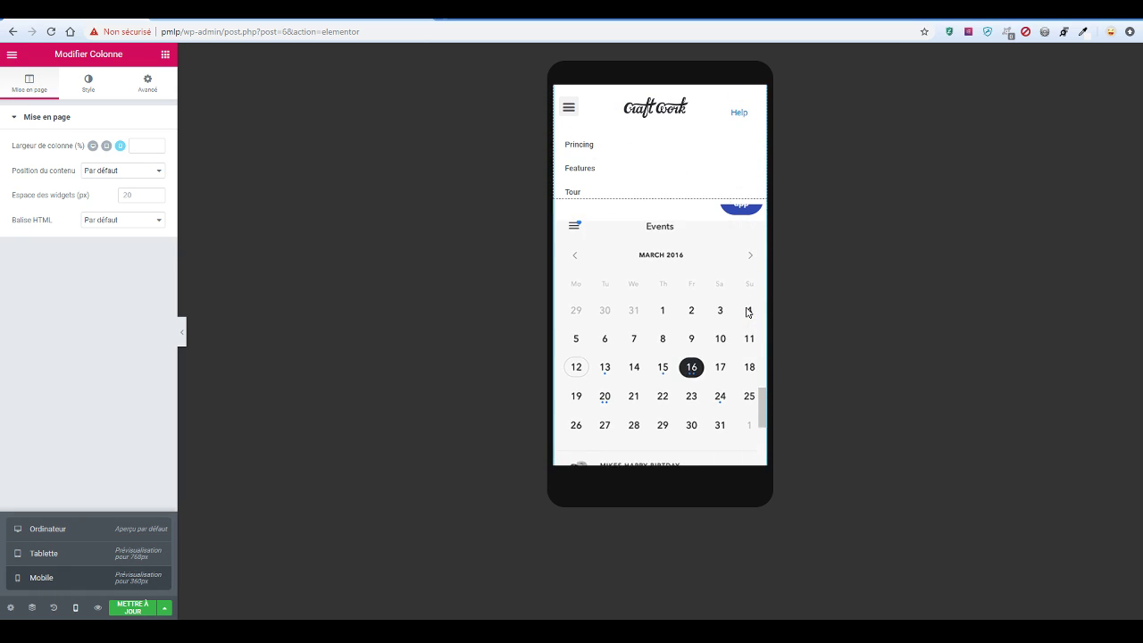
scroll(748, 313, down, 2)
scroll(748, 313, up, 8)
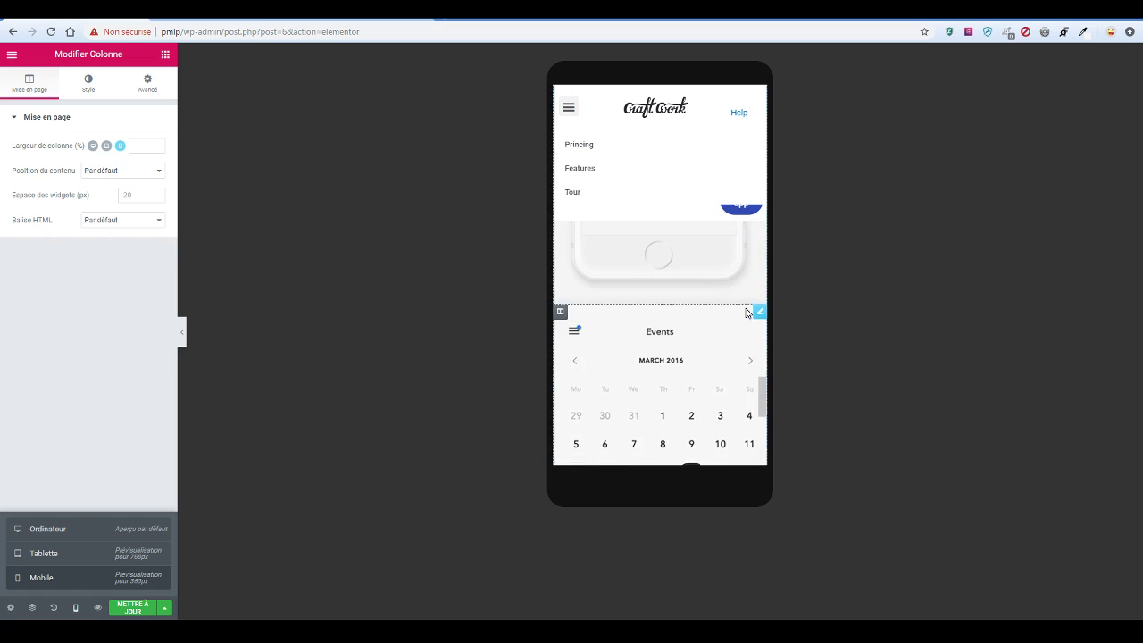
scroll(745, 314, up, 3)
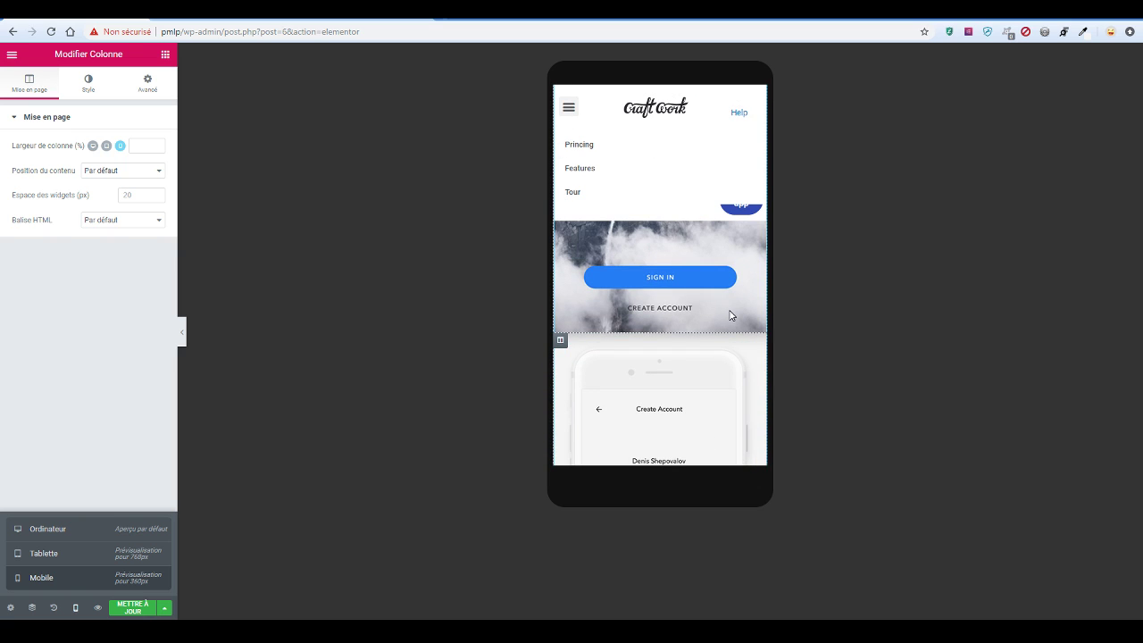
Preview the mobile layout without the editing controls and review the stacked mountain, phone and Events calendar screens
key(ctrl+p)
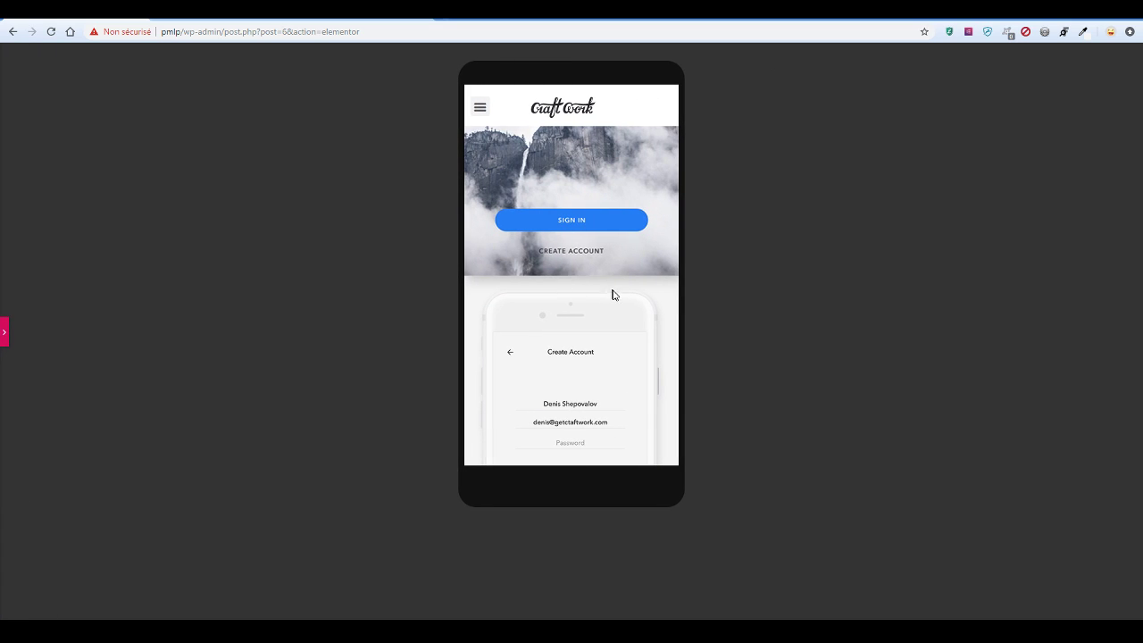
scroll(612, 299, down, 7)
scroll(602, 339, up, 1)
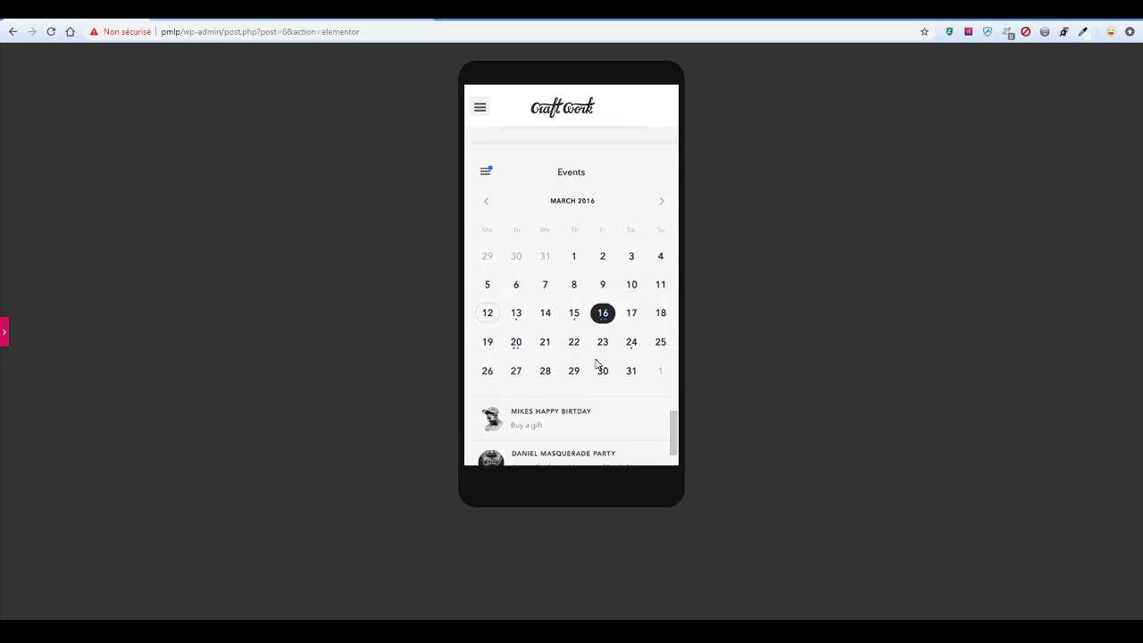
scroll(598, 364, up, 6)
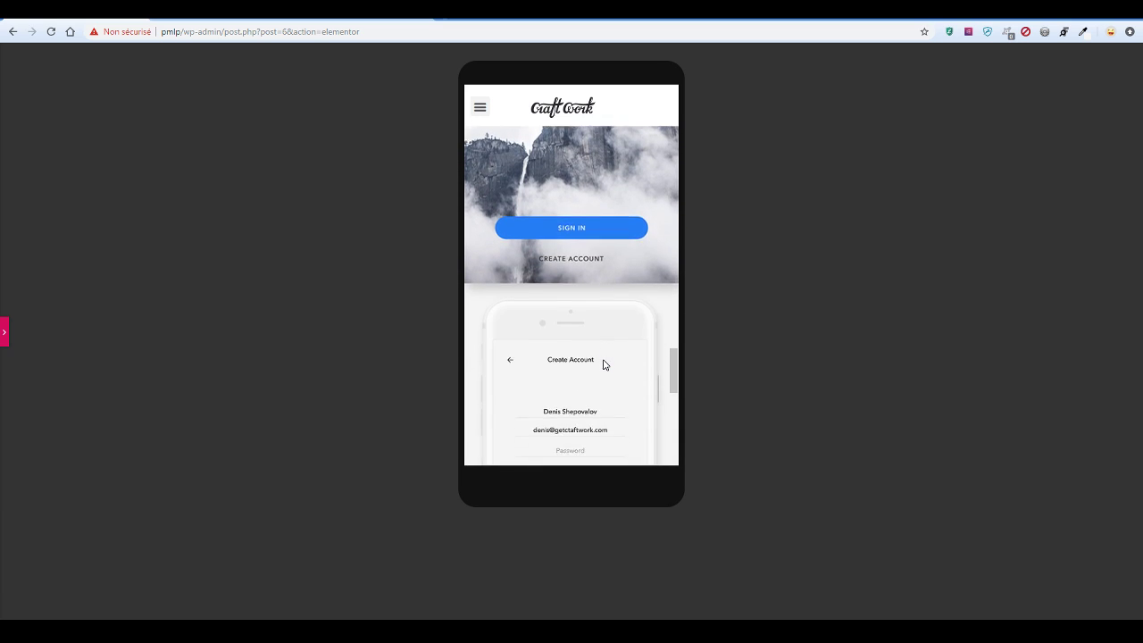
scroll(603, 364, down, 3)
scroll(603, 362, up, 3)
scroll(602, 363, down, 4)
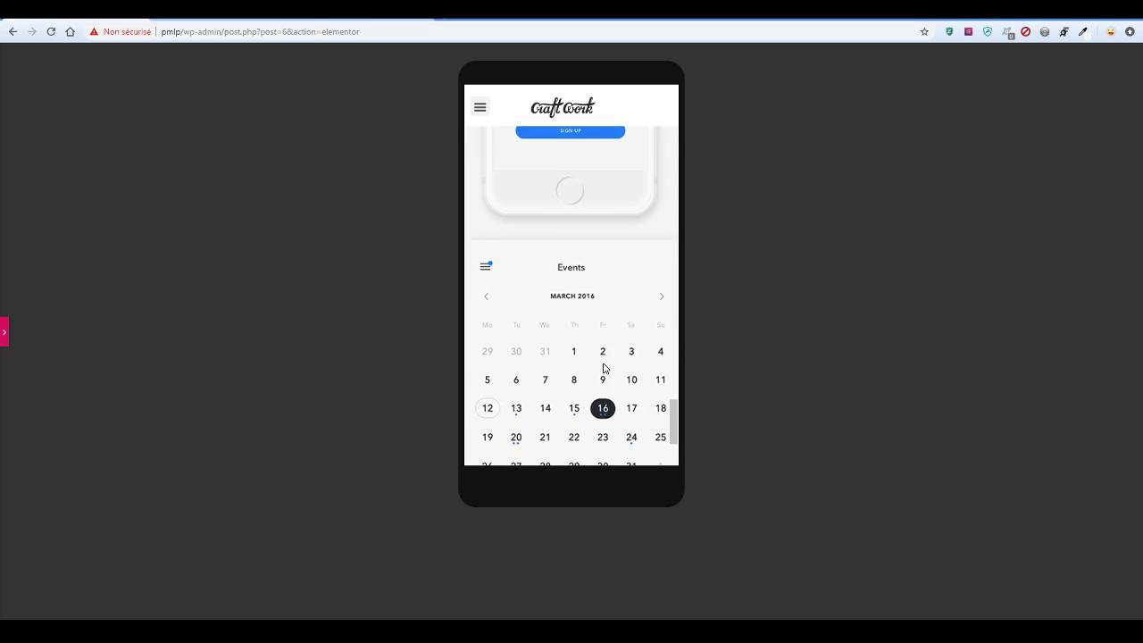
scroll(602, 368, down, 2)
scroll(603, 368, up, 5)
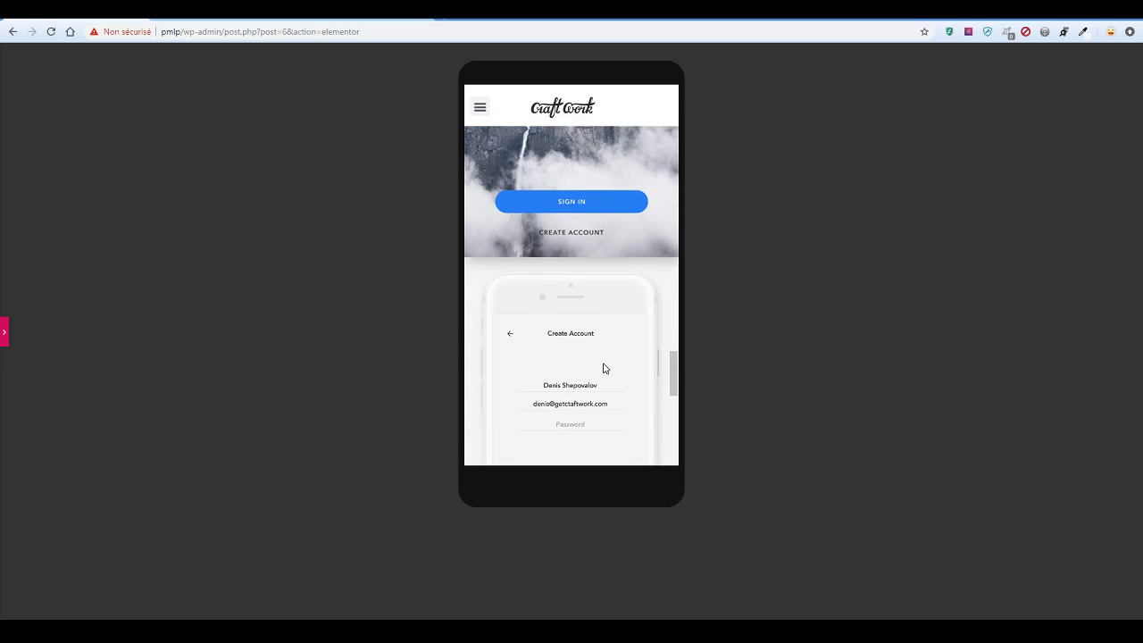
scroll(603, 368, down, 1)
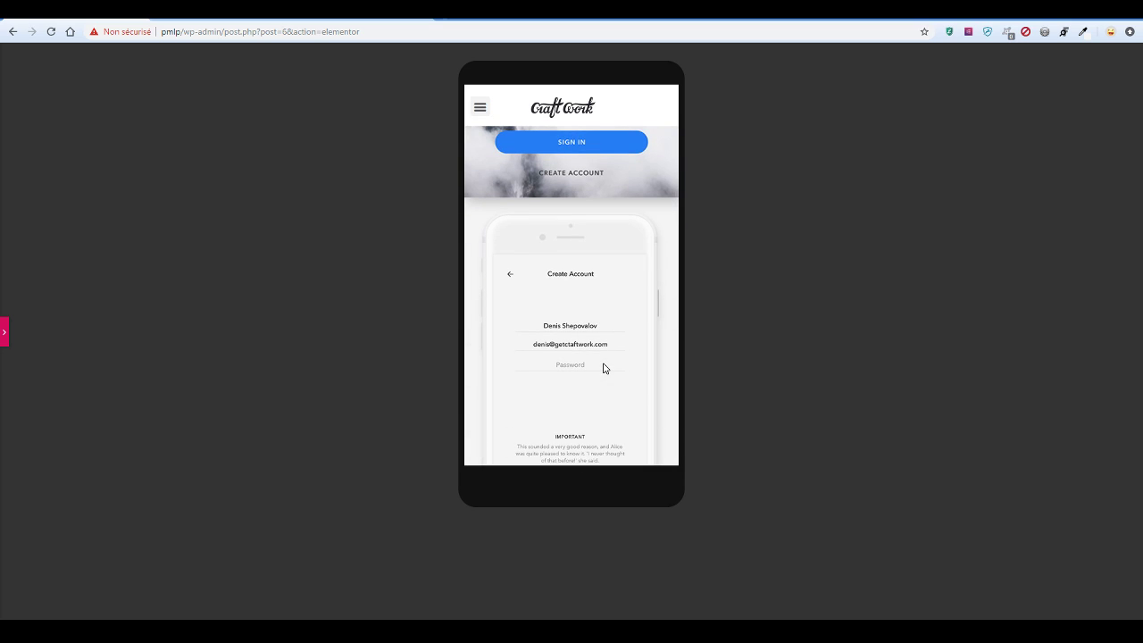
Restore the editing controls and inspect the Audio Recorder image's responsive visibility settings
key(ctrl+shift+p)
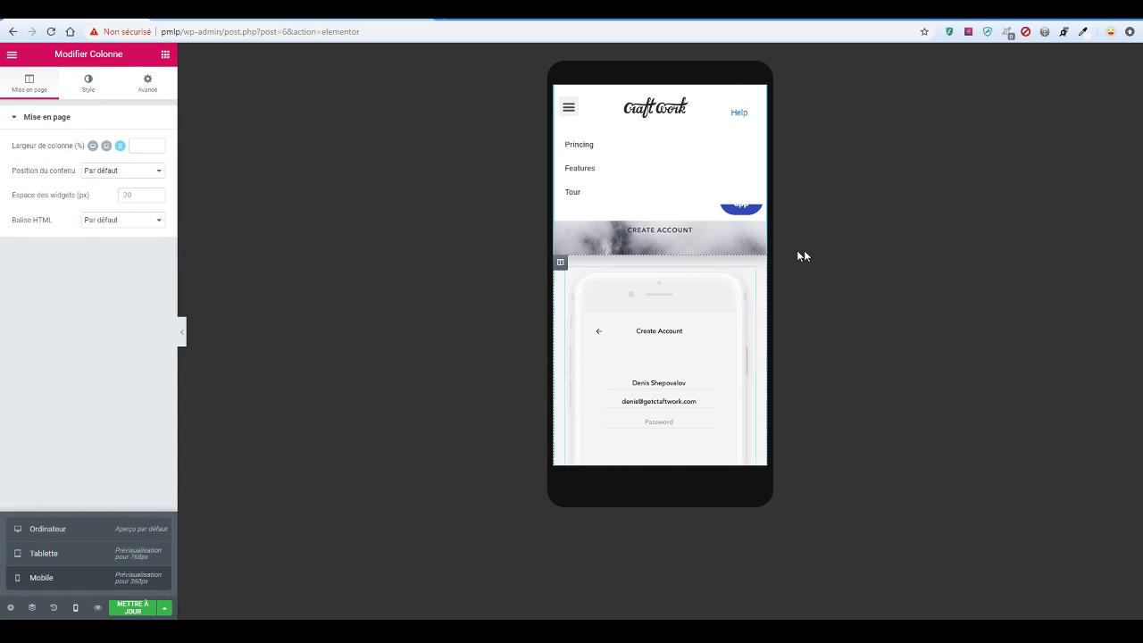
scroll(650, 339, down, 5)
scroll(648, 342, down, 6)
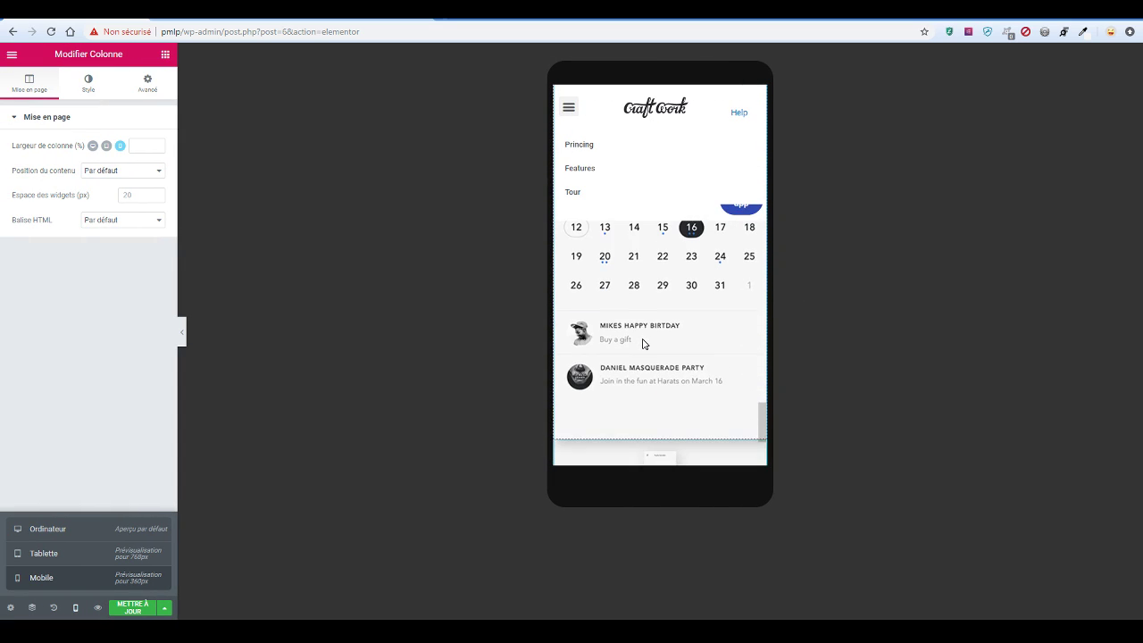
scroll(679, 340, up, 2)
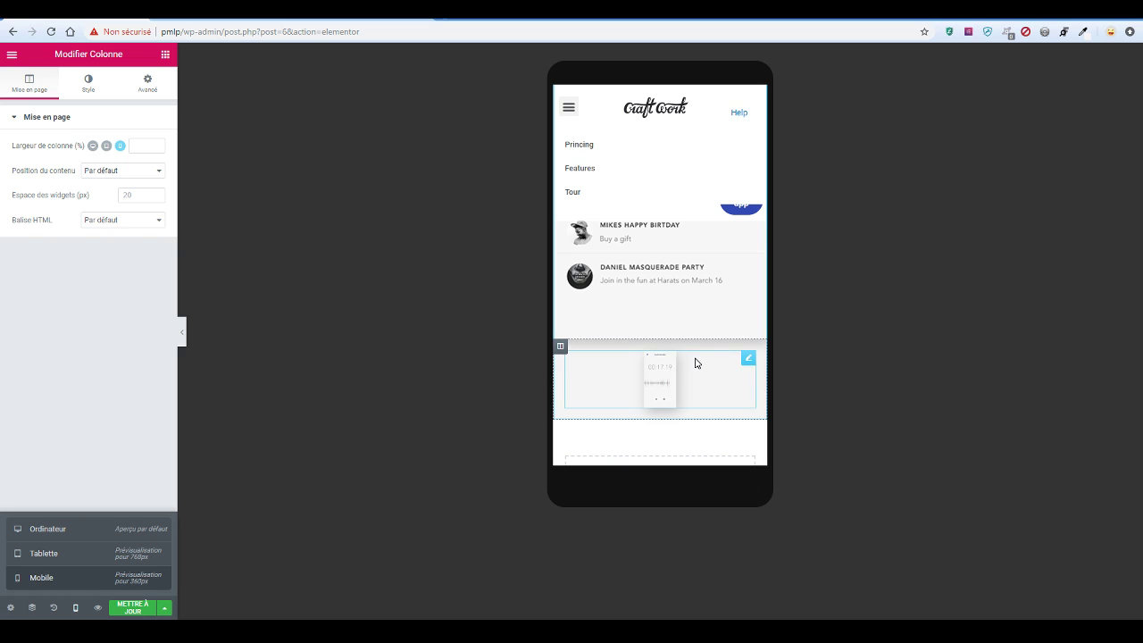
click(693, 363)
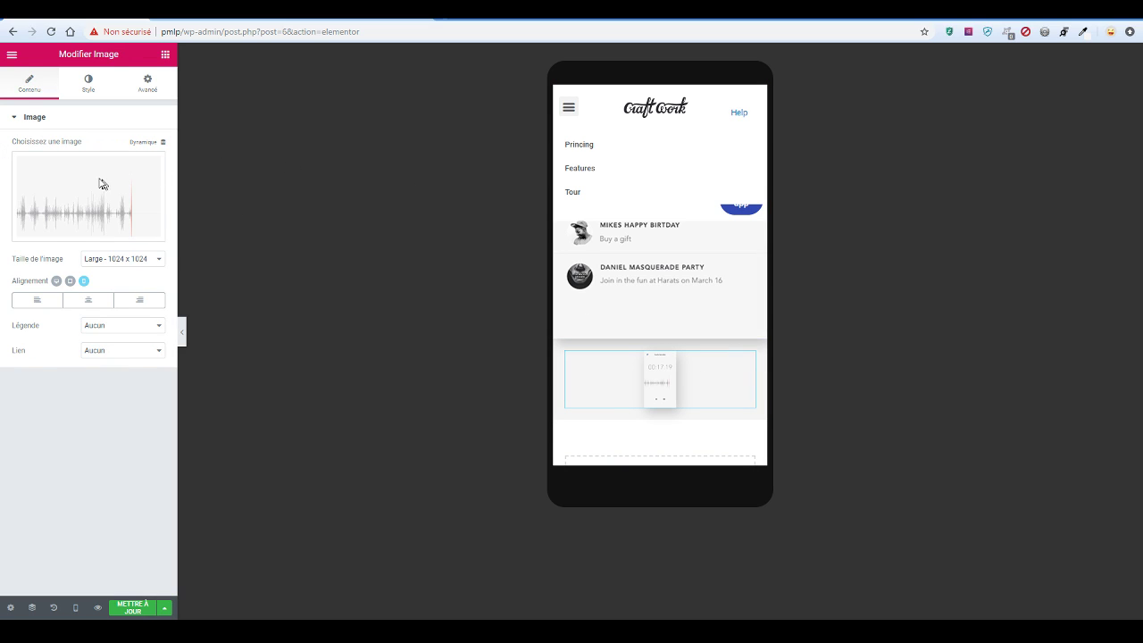
click(151, 80)
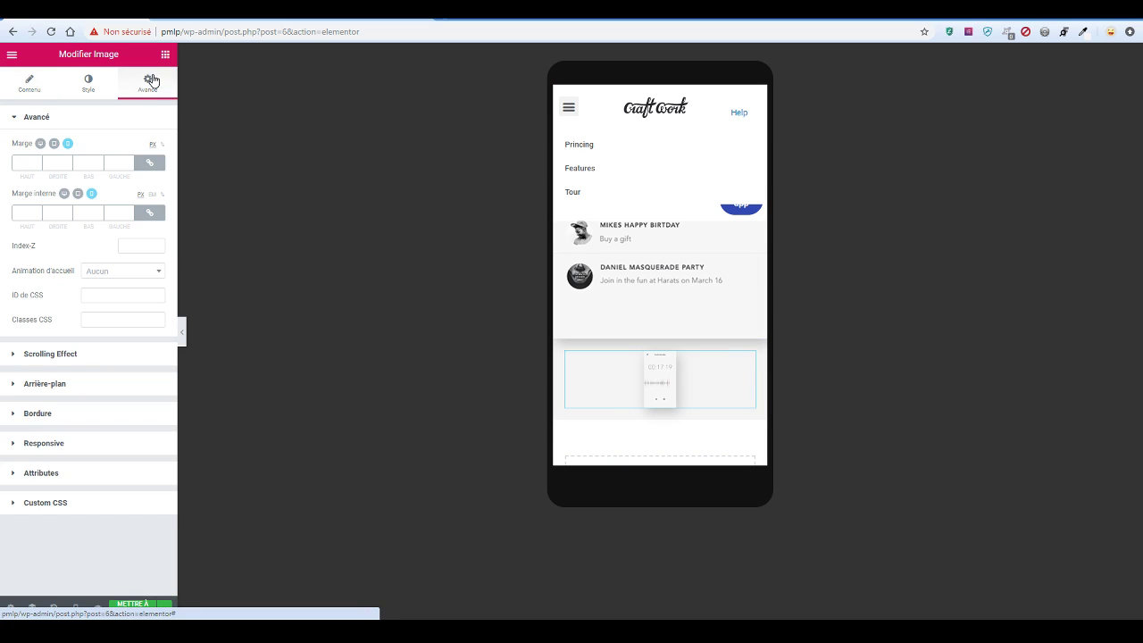
click(44, 447)
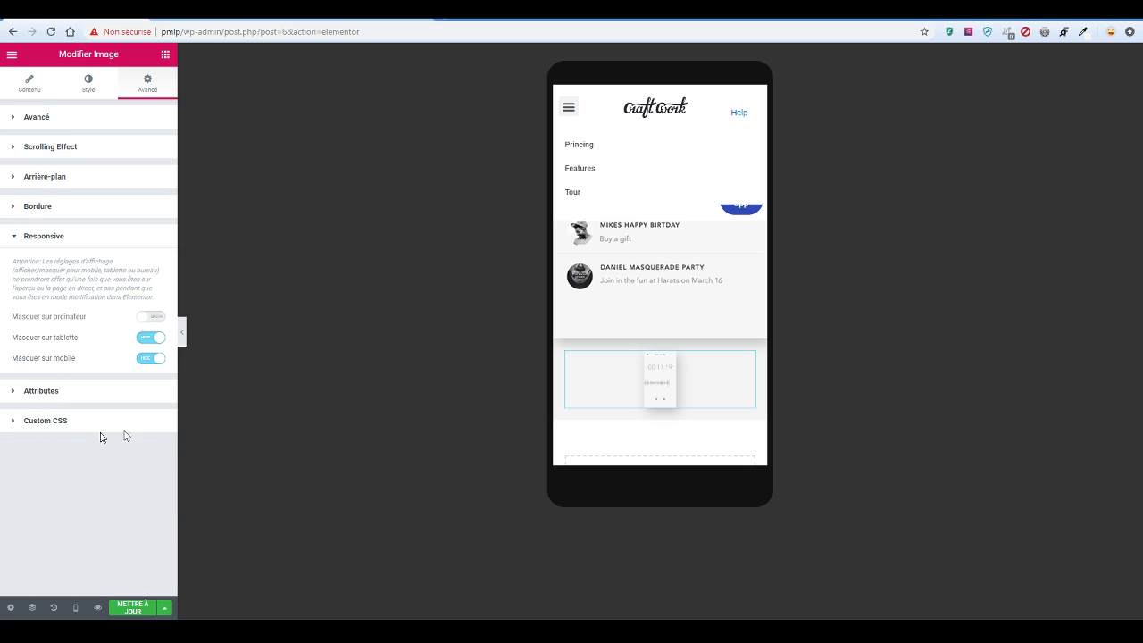
scroll(658, 325, up, 8)
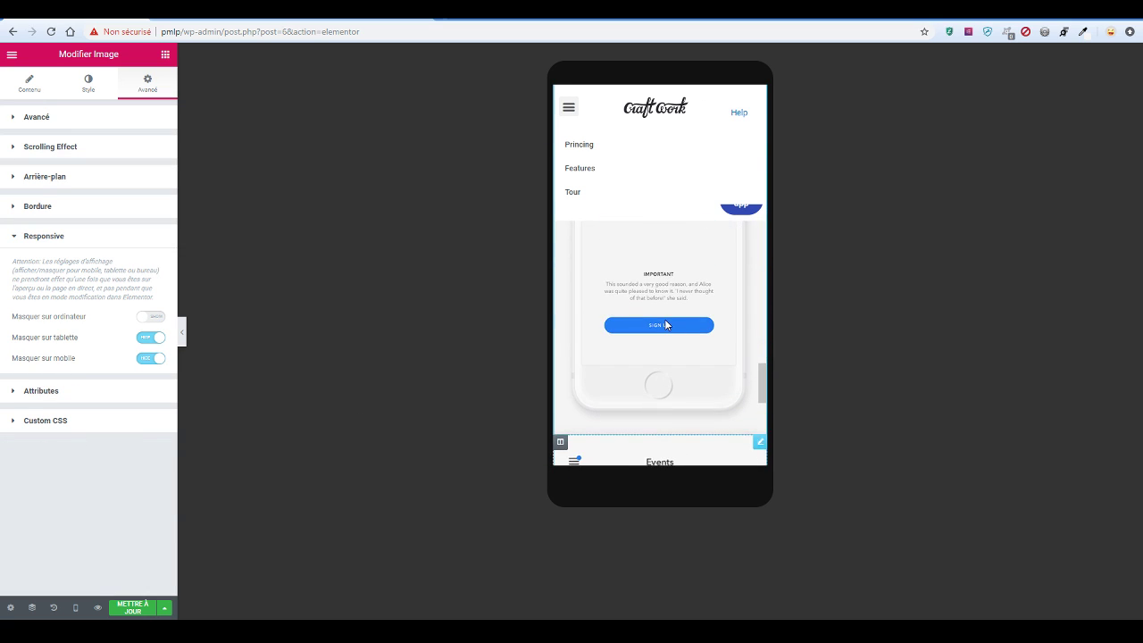
scroll(664, 322, up, 3)
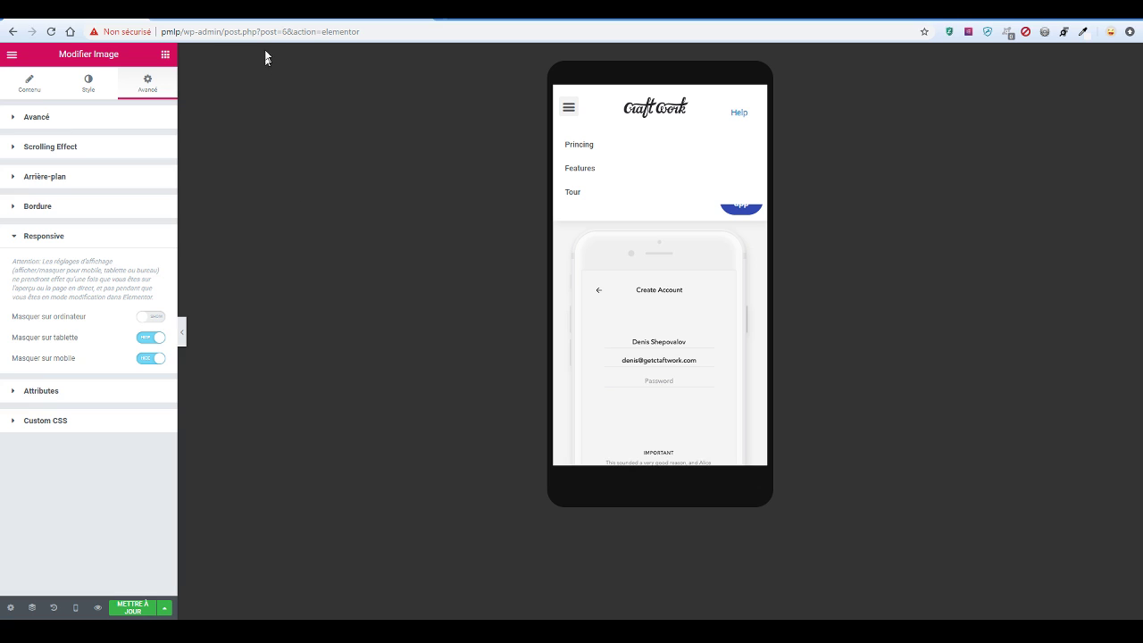
Switch to the page preview in the iPhone 6/7/8 view and reload it at the Beautiful Interface section
click(349, 20)
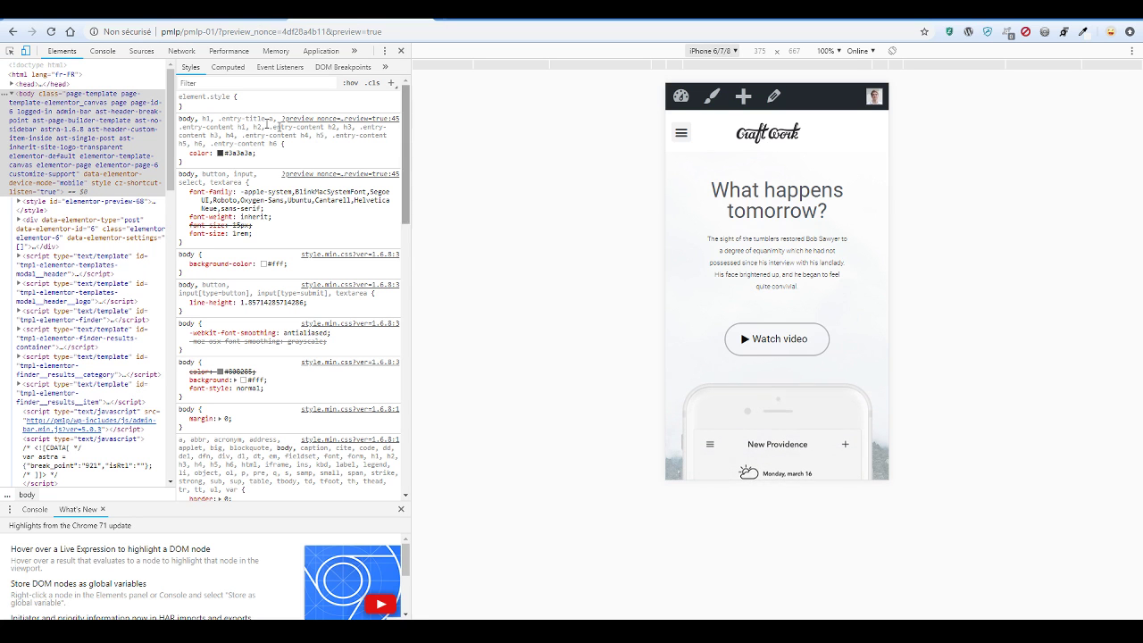
scroll(785, 325, down, 5)
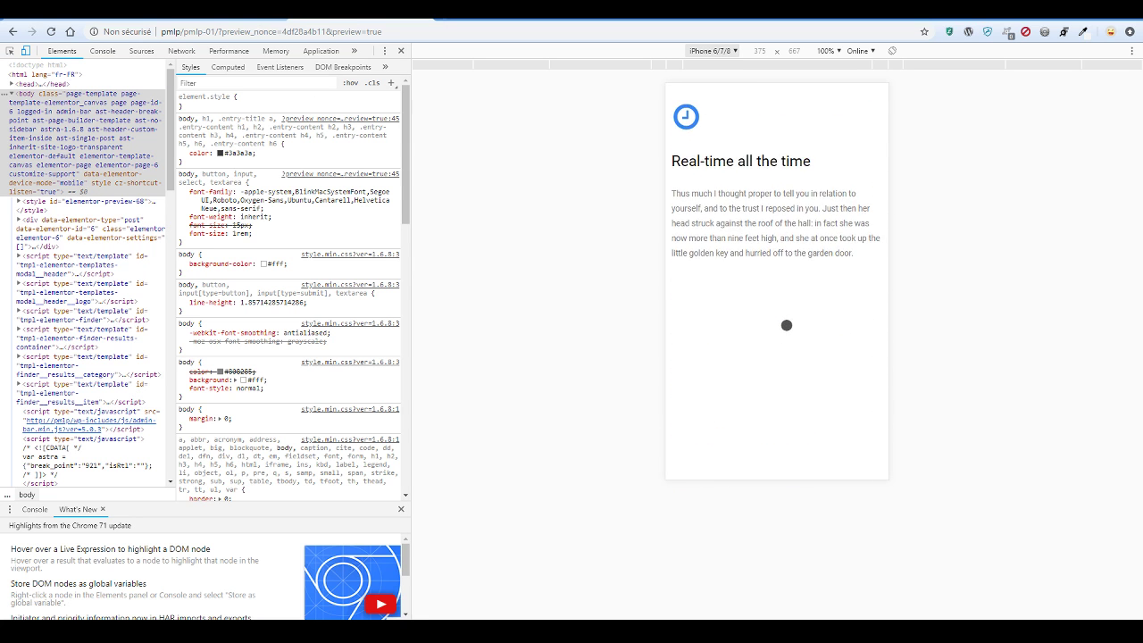
scroll(785, 325, down, 10)
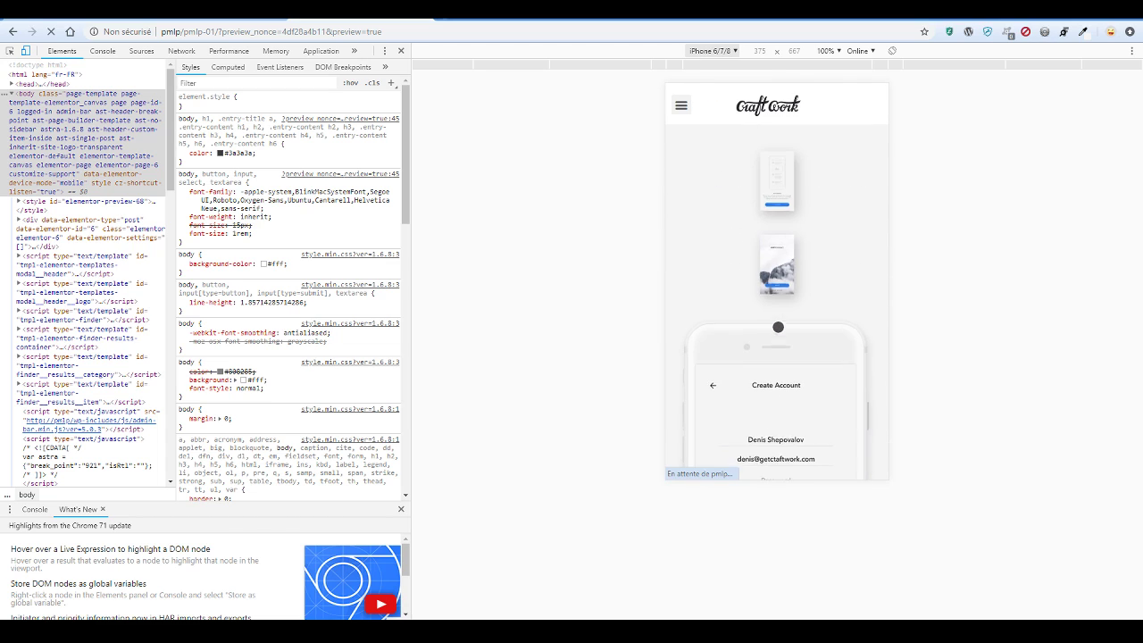
scroll(778, 327, up, 5)
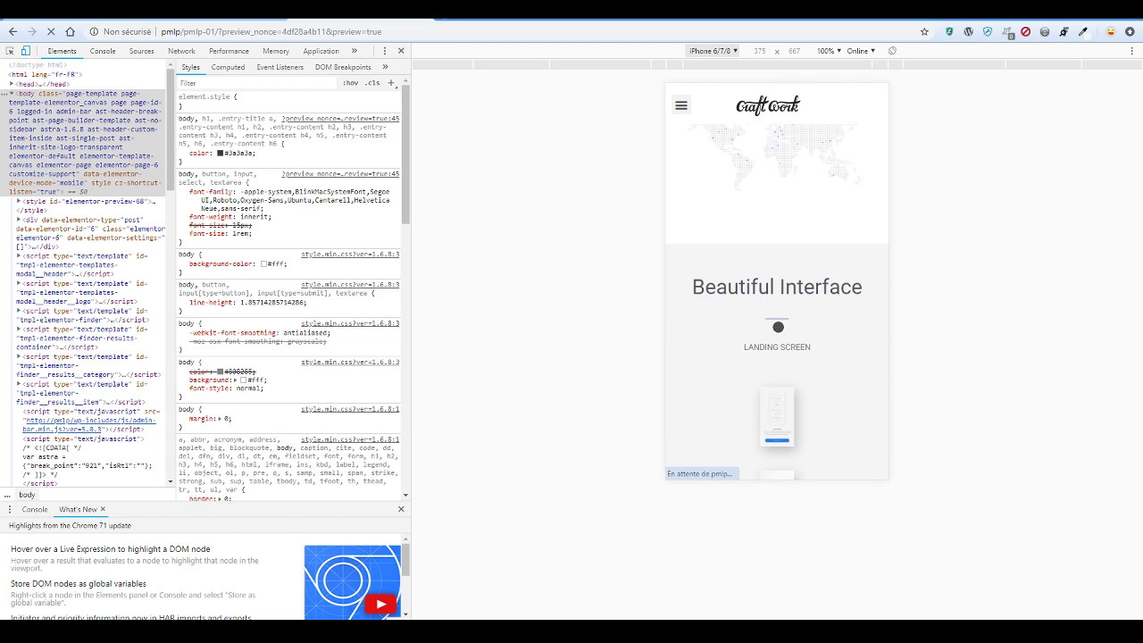
scroll(777, 327, down, 1)
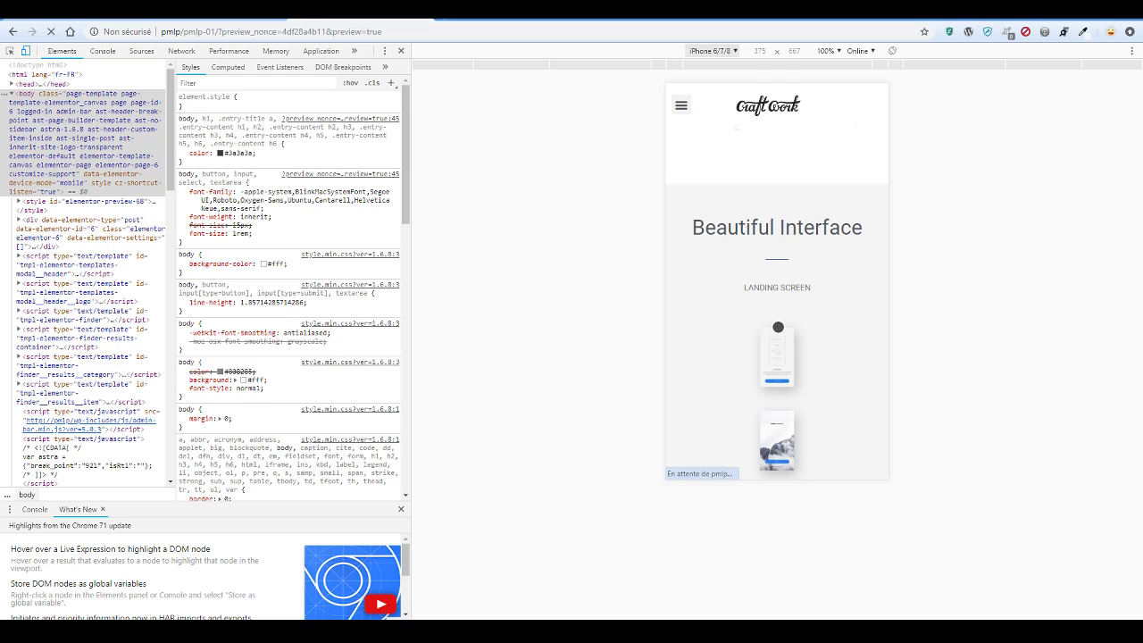
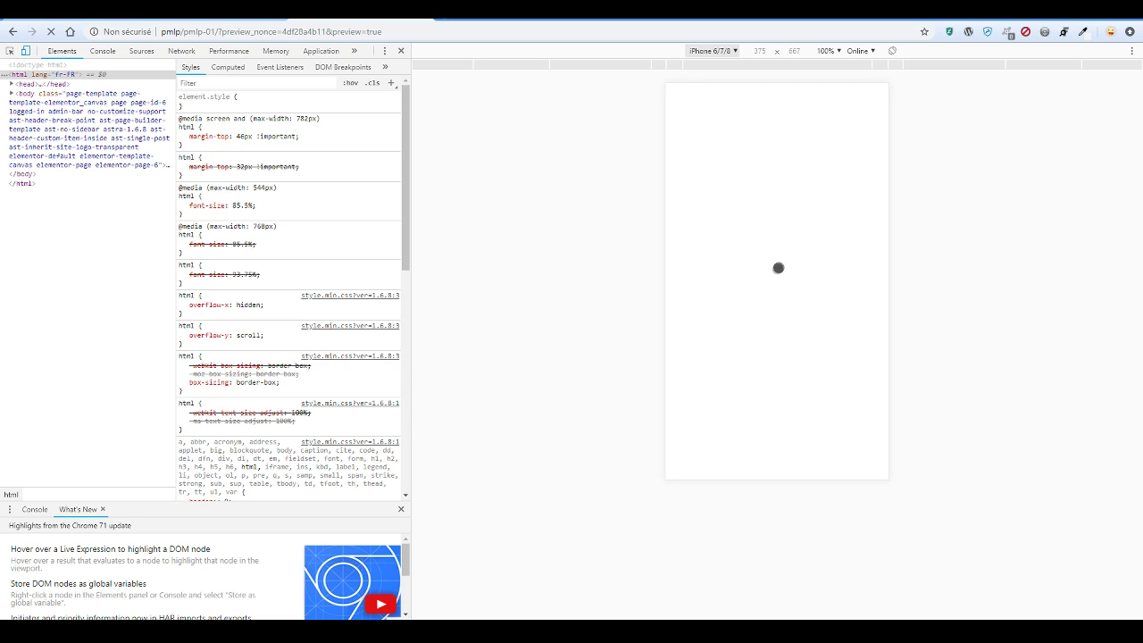
Review the reloaded mobile page, checking which Beautiful Interface screens are shown and how they stack
scroll(786, 248, down, 10)
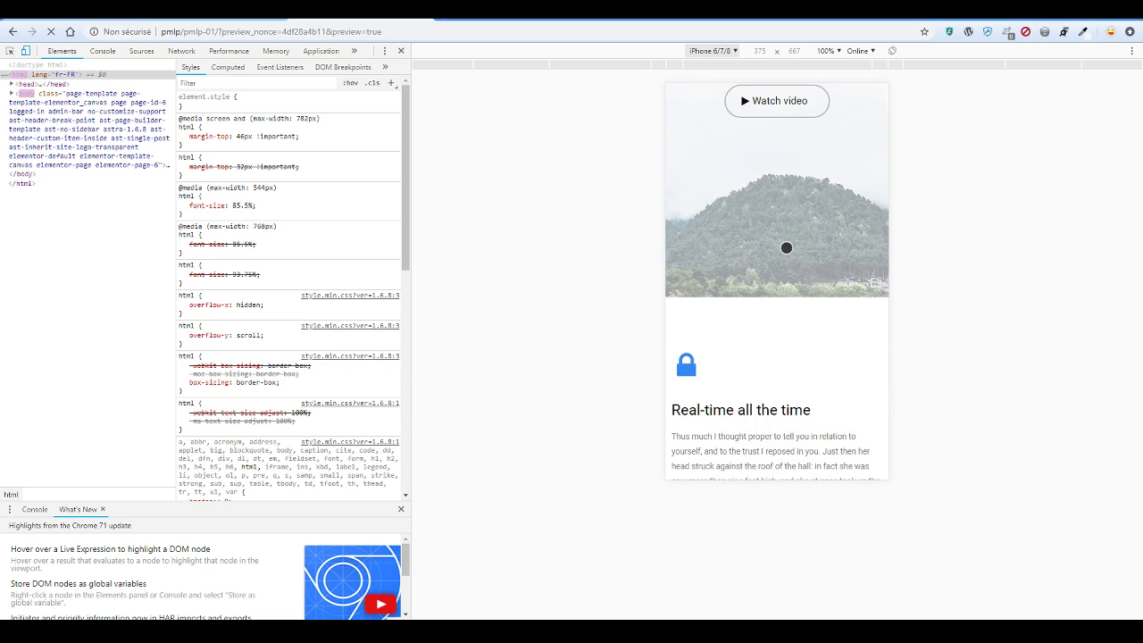
scroll(784, 249, down, 10)
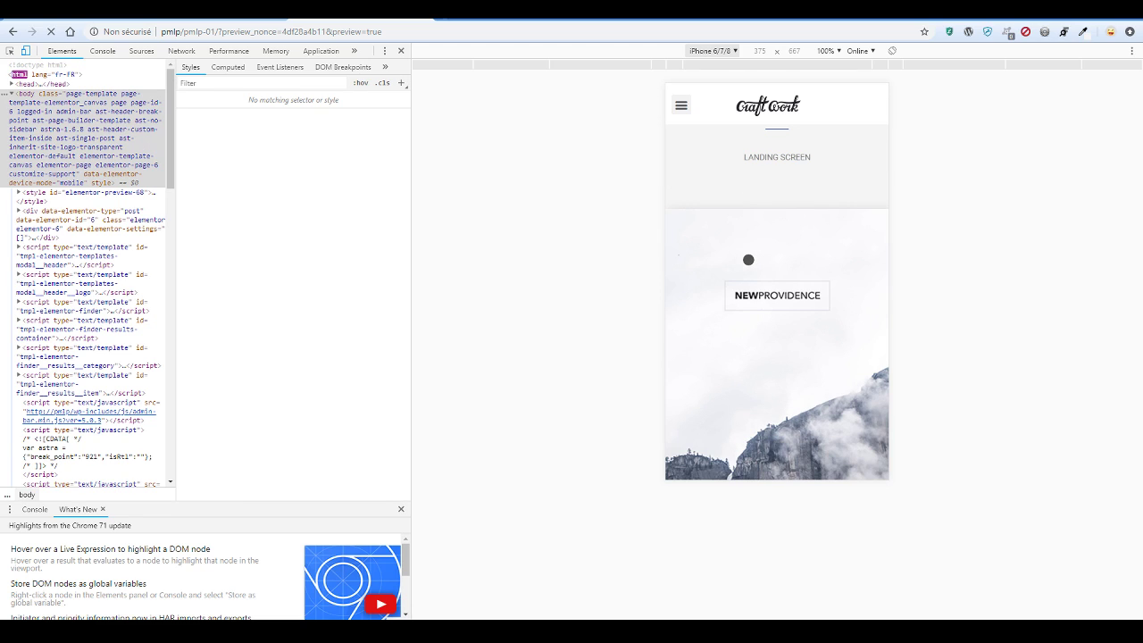
scroll(748, 259, down, 2)
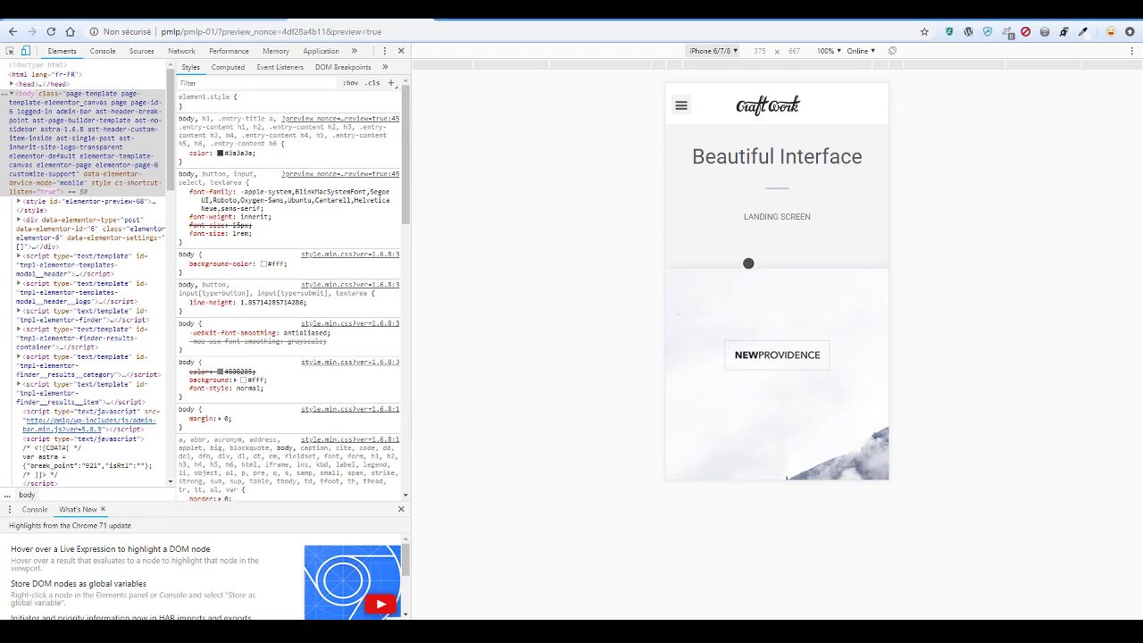
scroll(802, 299, down, 2)
scroll(801, 299, down, 6)
scroll(801, 299, up, 7)
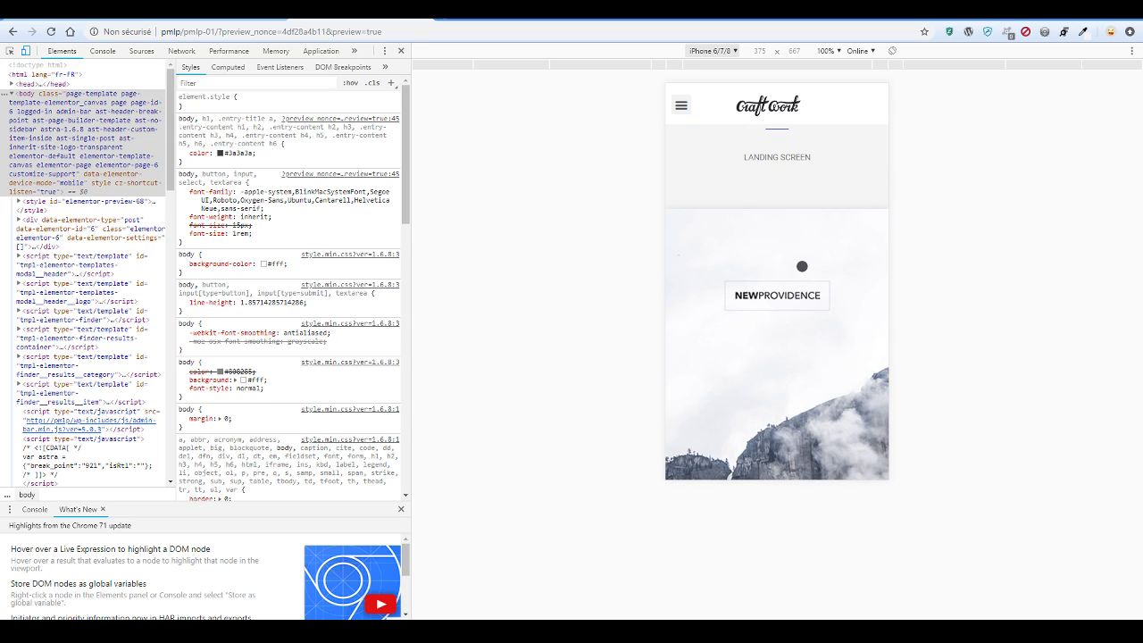
scroll(801, 266, up, 10)
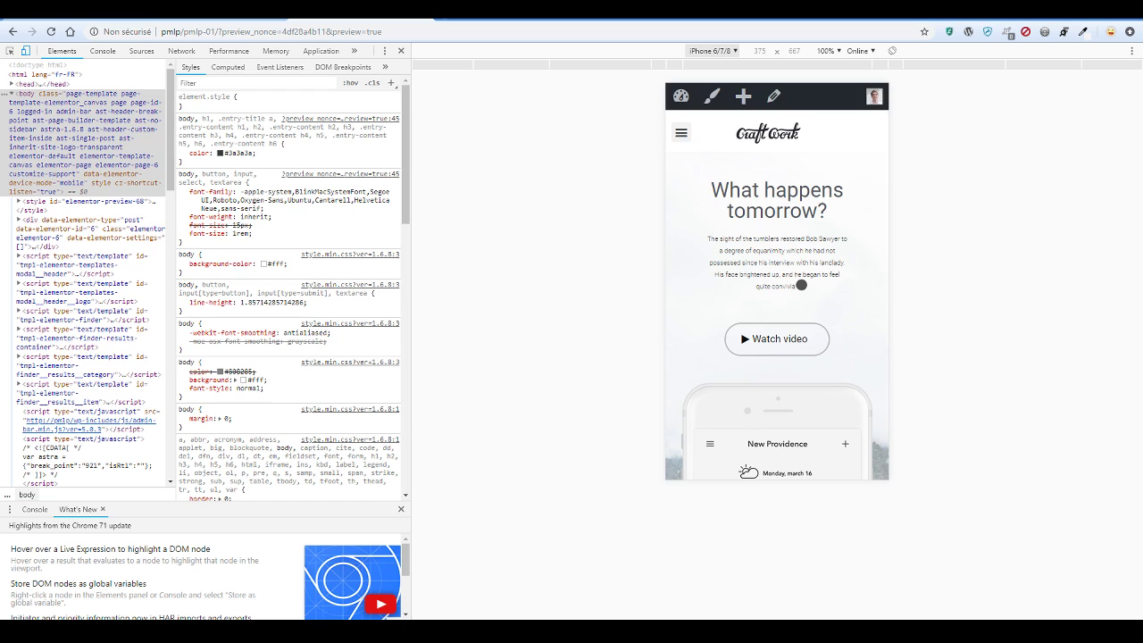
scroll(801, 285, down, 15)
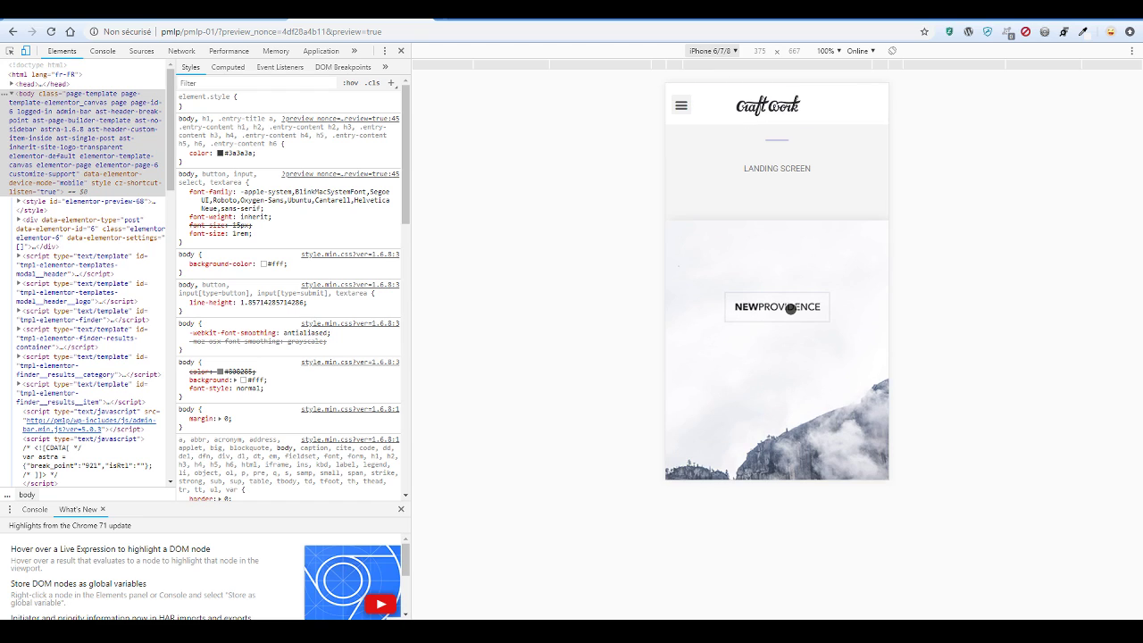
scroll(790, 308, down, 5)
scroll(765, 322, up, 6)
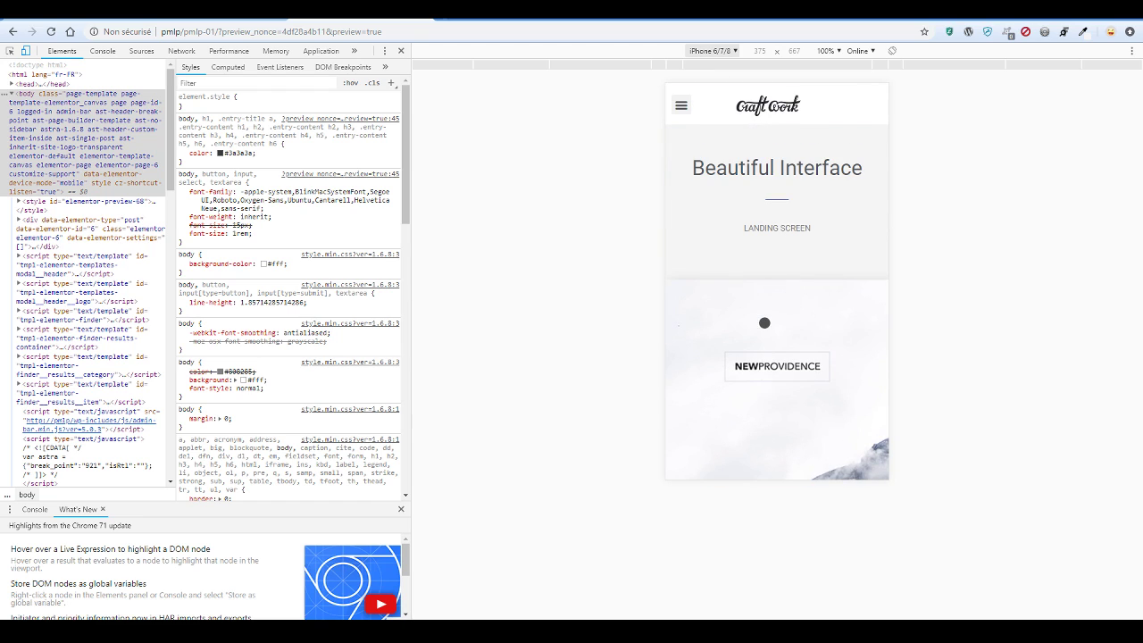
scroll(821, 339, down, 5)
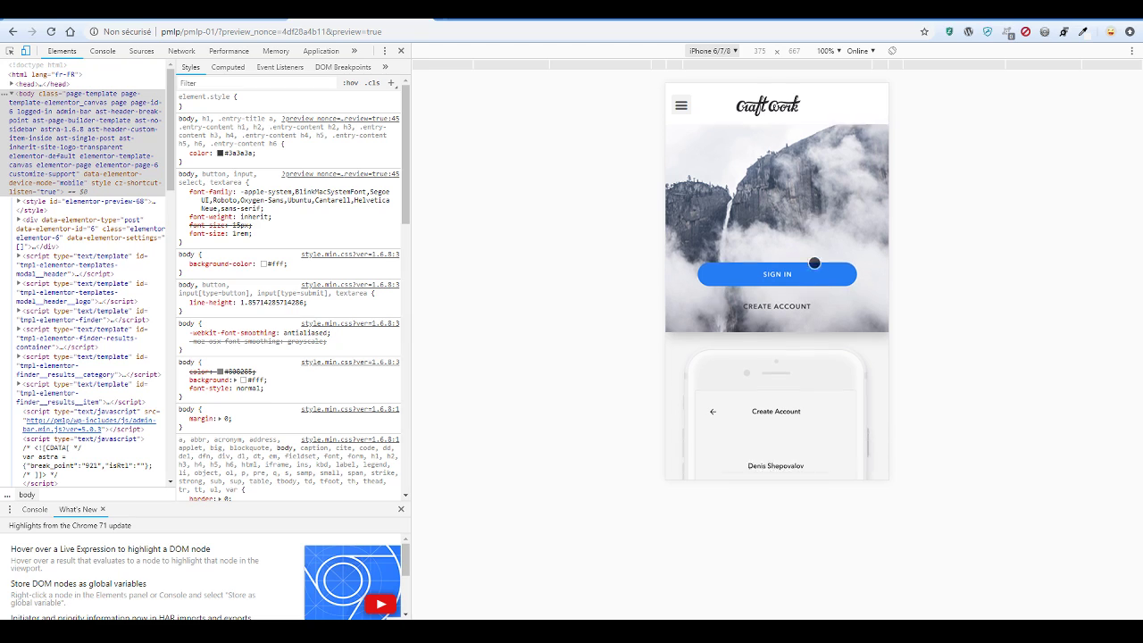
scroll(814, 262, down, 6)
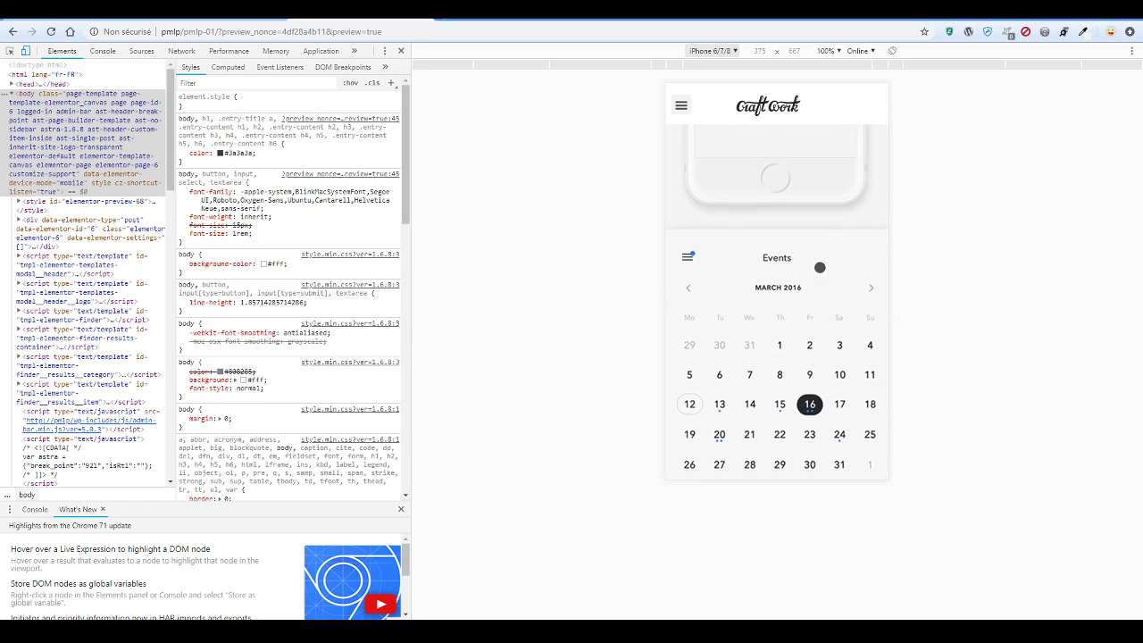
scroll(819, 267, down, 2)
scroll(820, 267, up, 3)
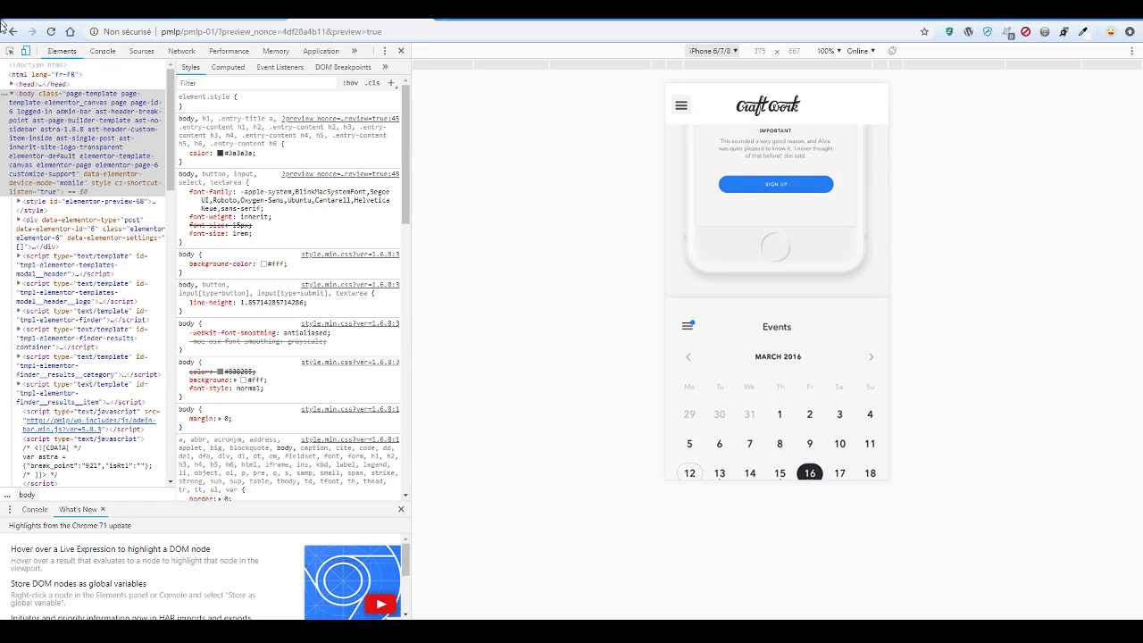
Return to the Elementor editor's desktop layout and inspect the New Providence mountain image's responsive visibility settings
click(54, 18)
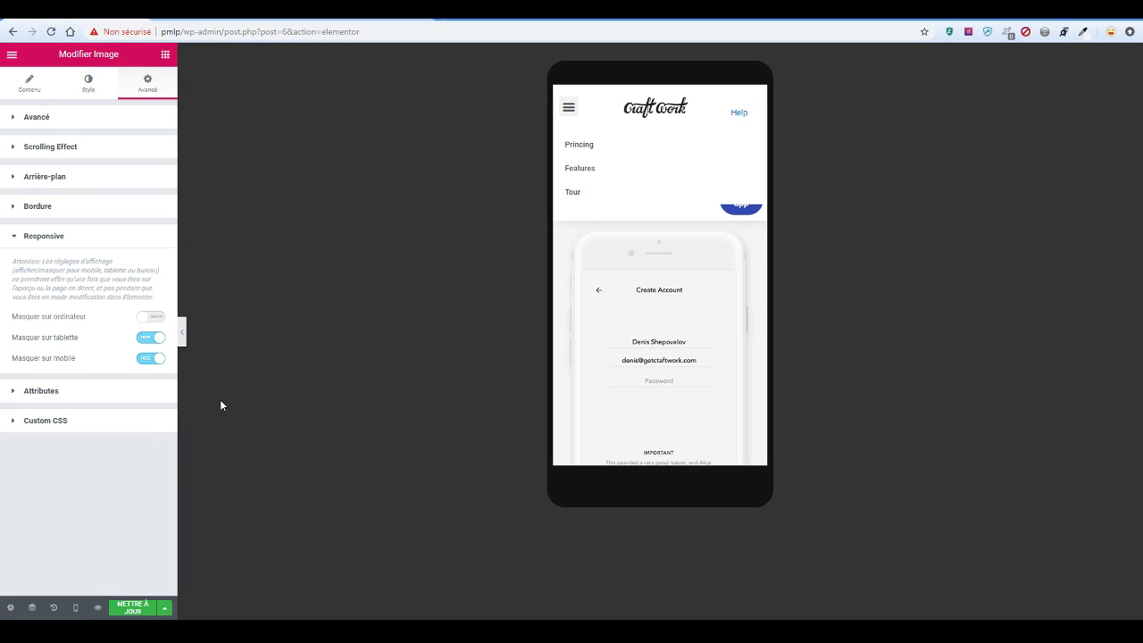
key(ctrl+shift+m)
key(ctrl+shift+m)
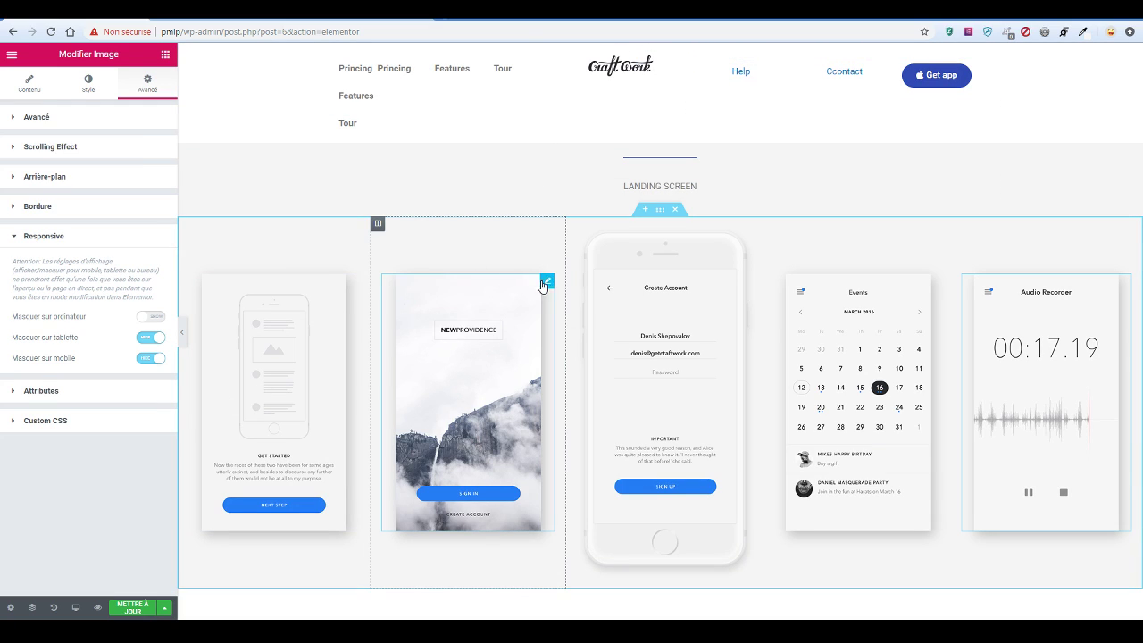
click(550, 286)
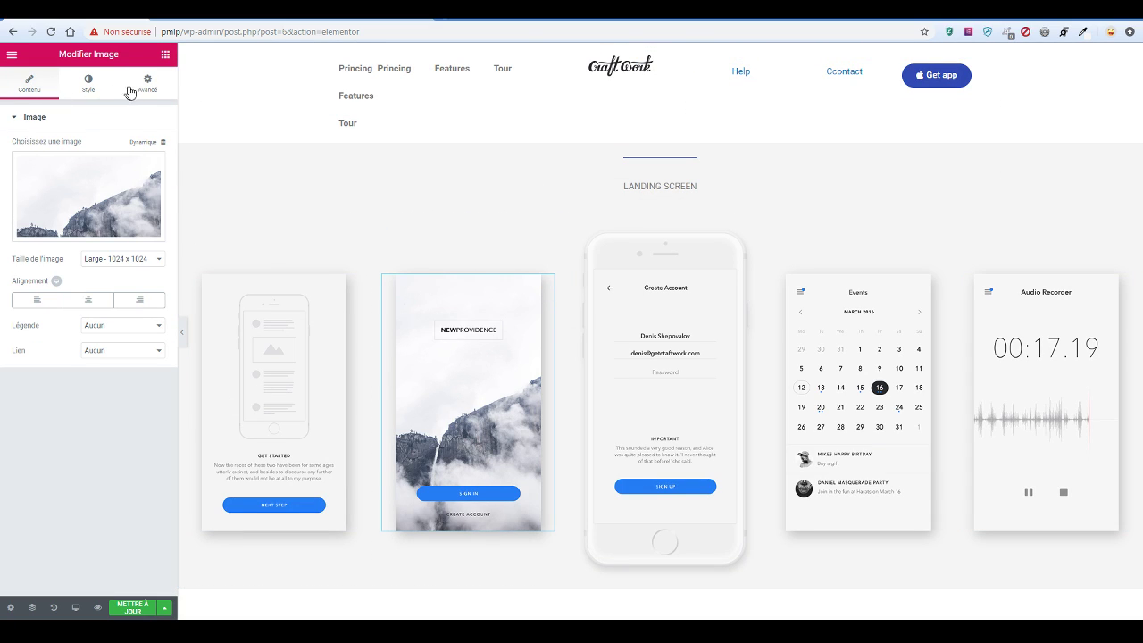
click(162, 87)
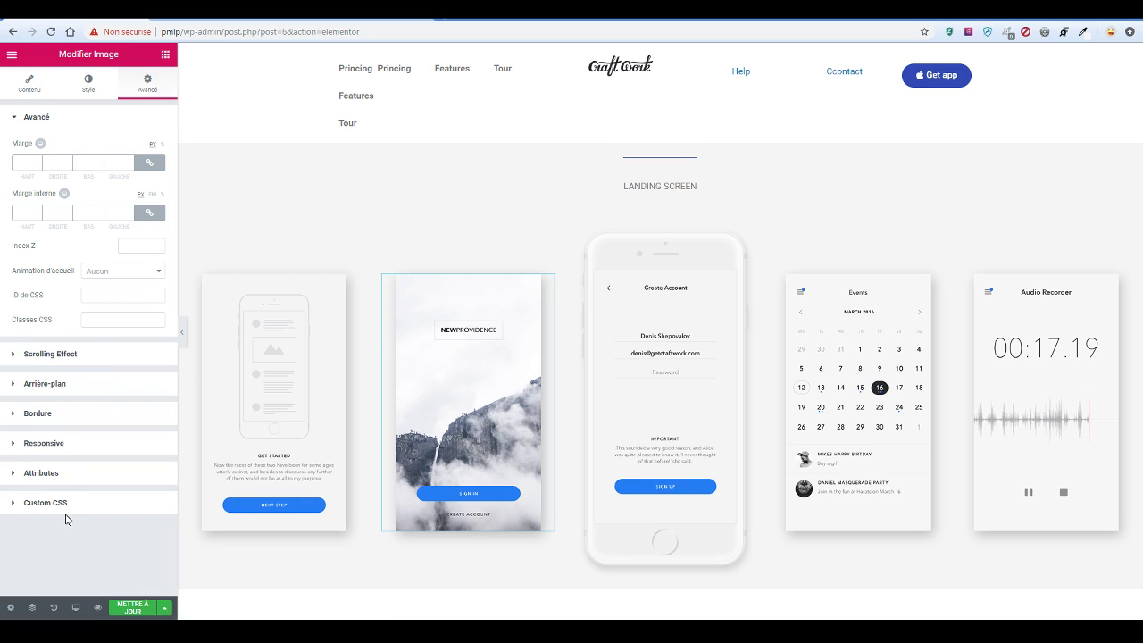
click(56, 444)
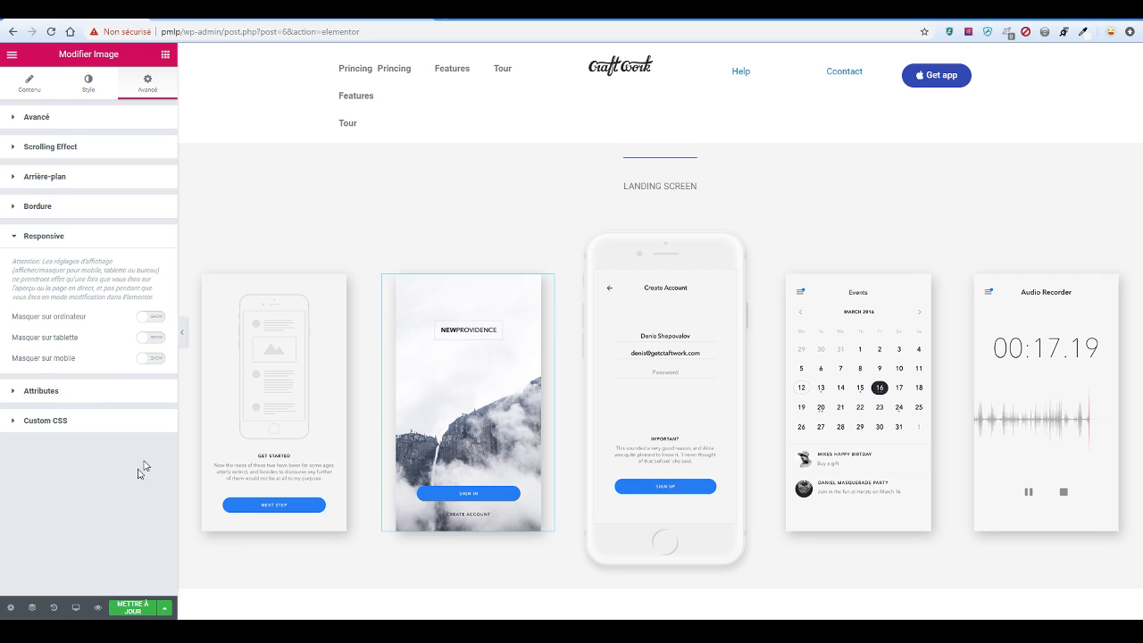
Switch to the mobile layout and set the New Providence mountain screen's column width to 15%
click(75, 608)
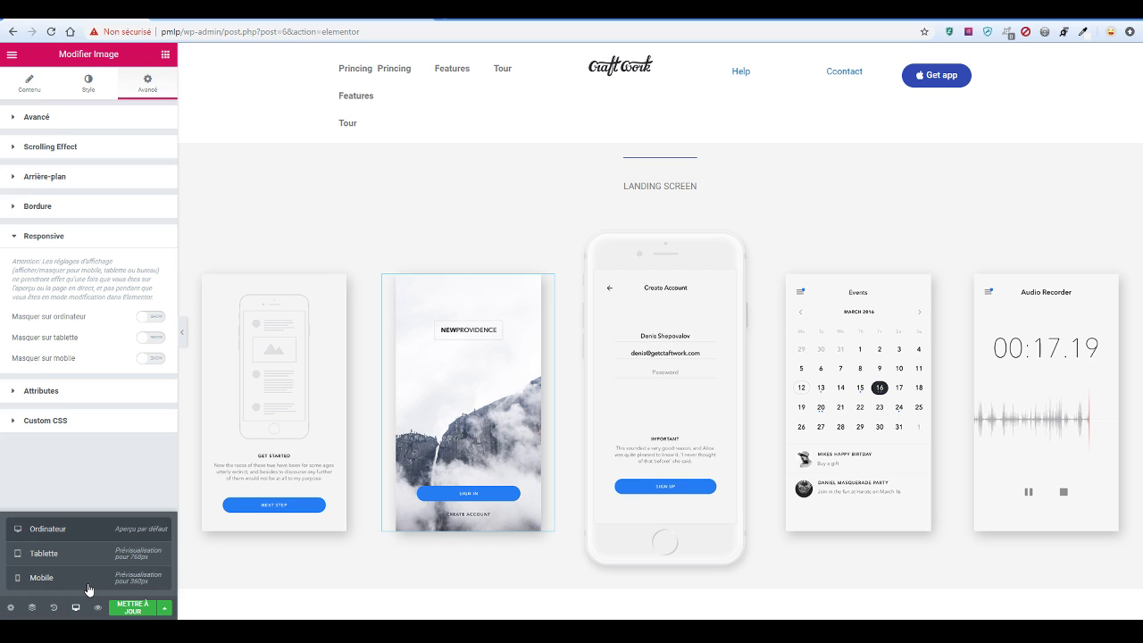
click(88, 587)
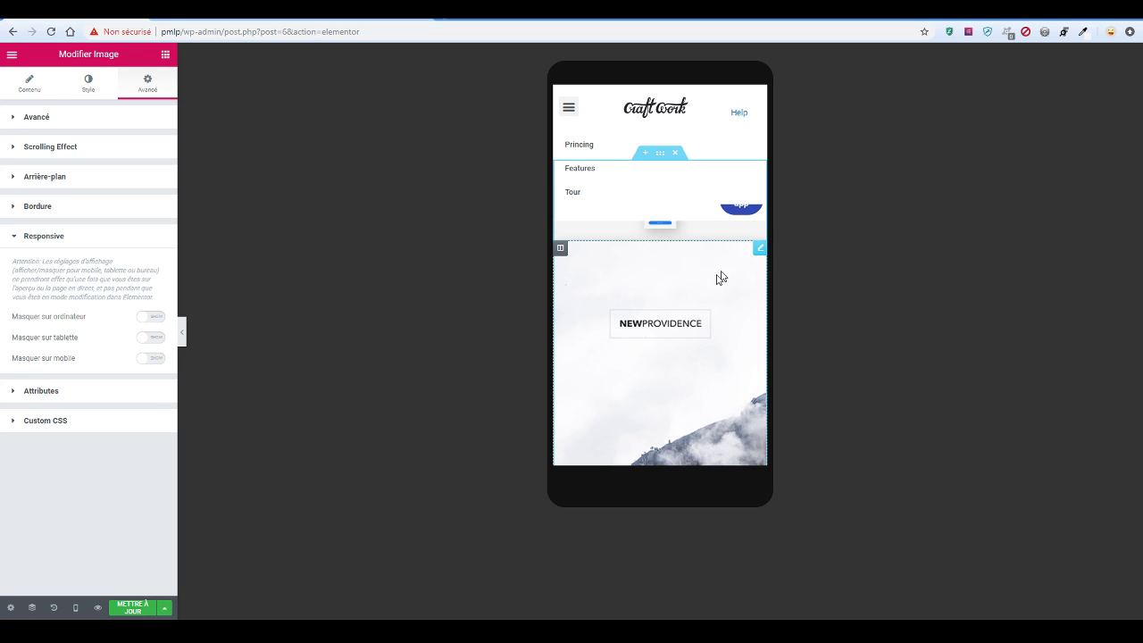
scroll(682, 322, down, 5)
scroll(681, 321, up, 4)
scroll(681, 322, down, 5)
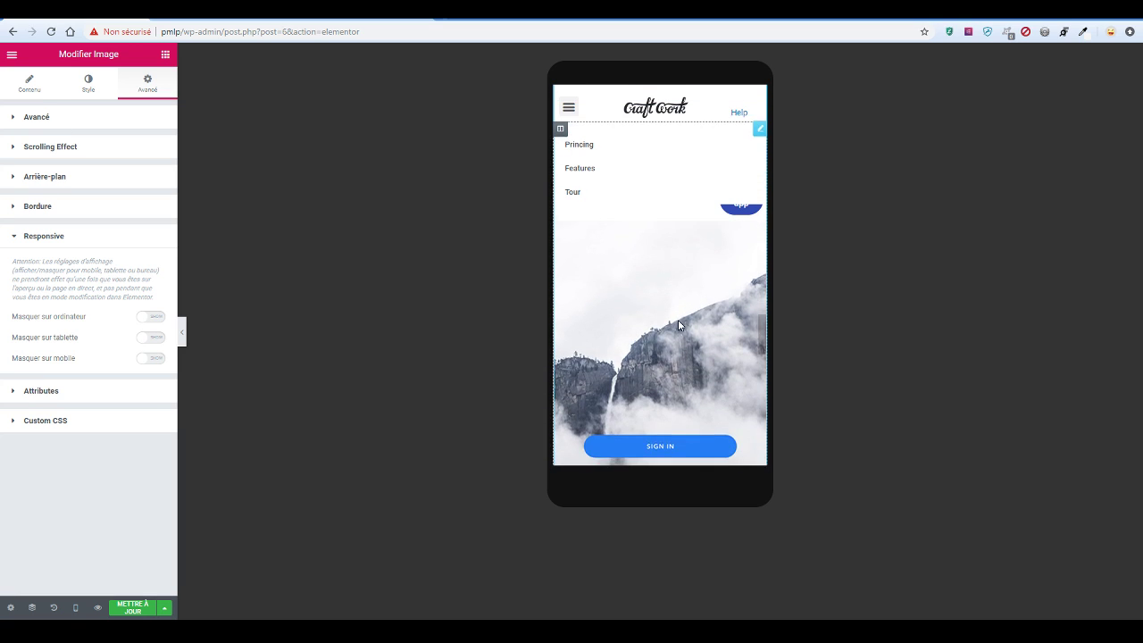
scroll(681, 323, up, 6)
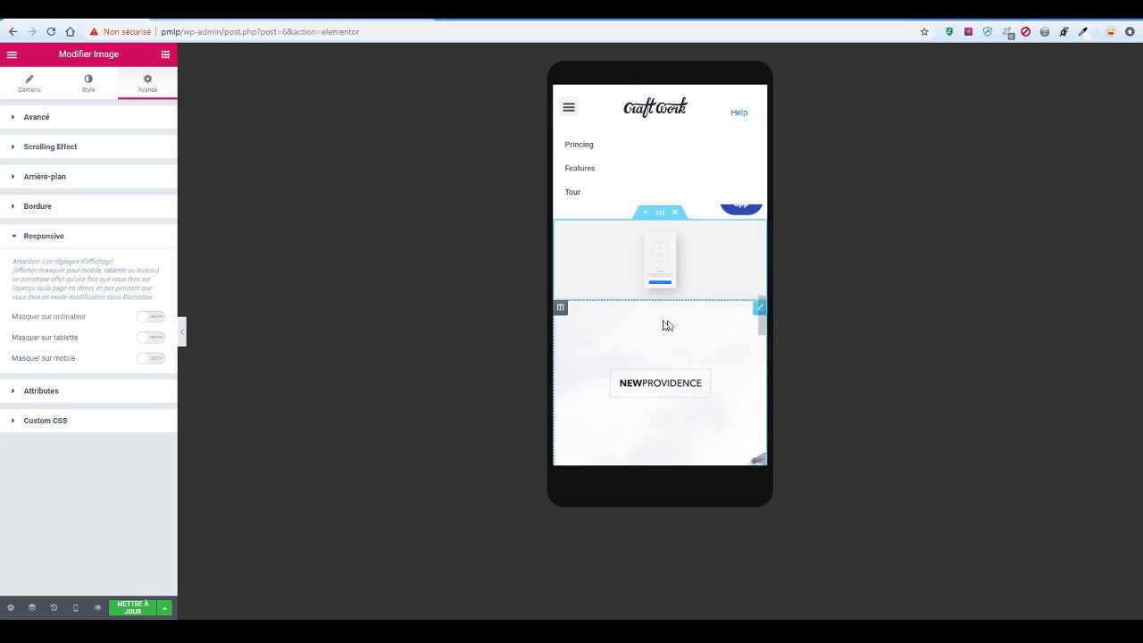
click(560, 309)
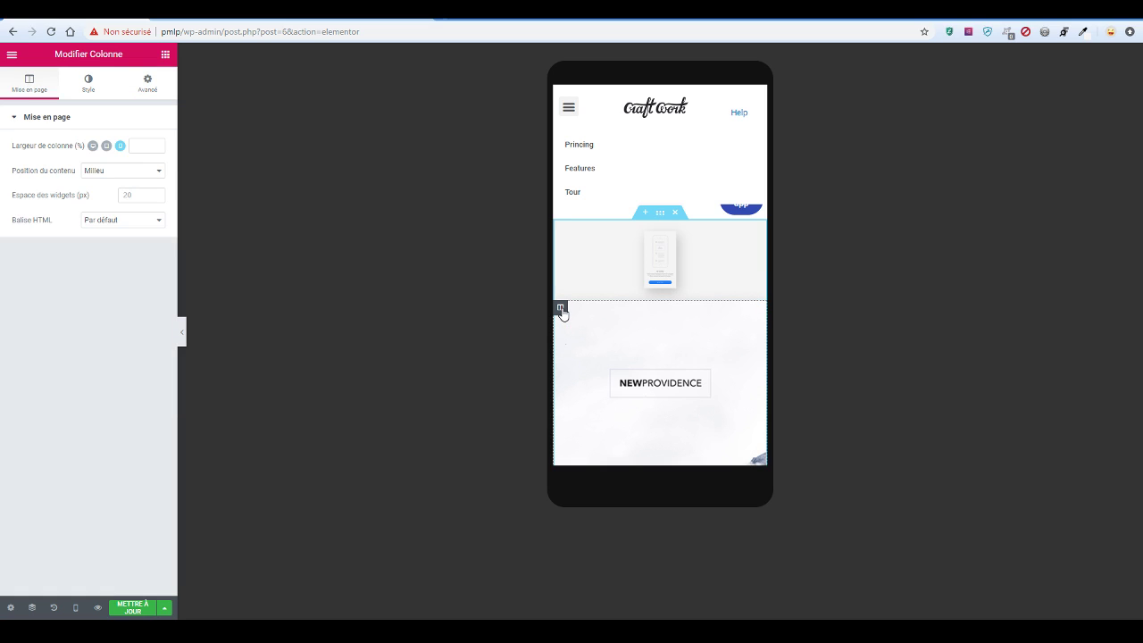
click(146, 145)
text(15)
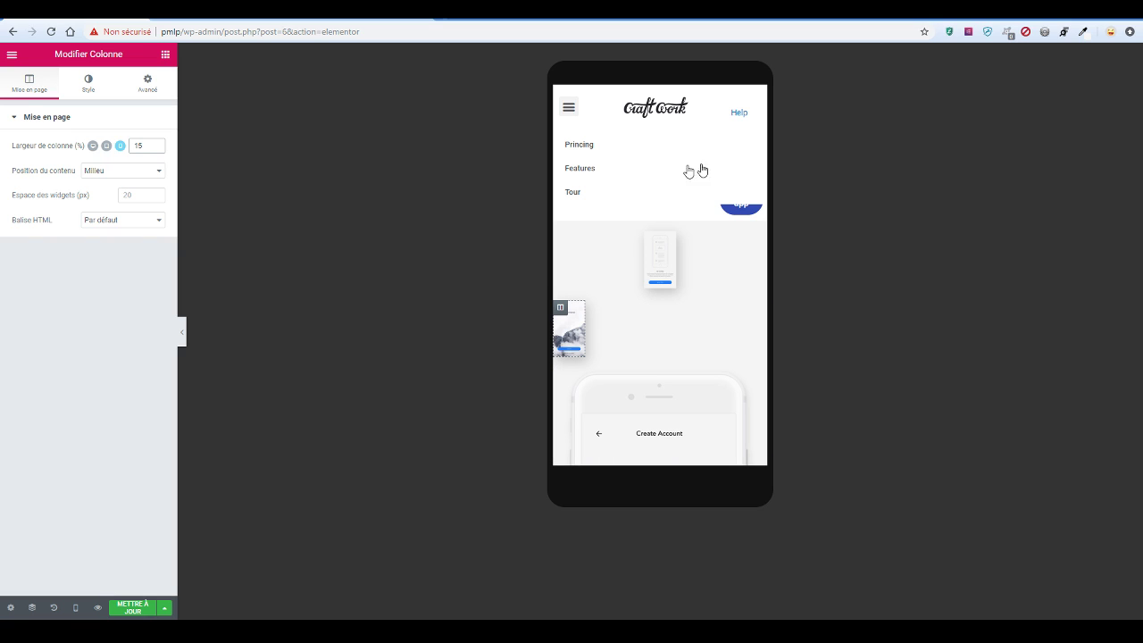
Set the Get Started screen's column width to 15% in the mobile layout
scroll(696, 295, up, 2)
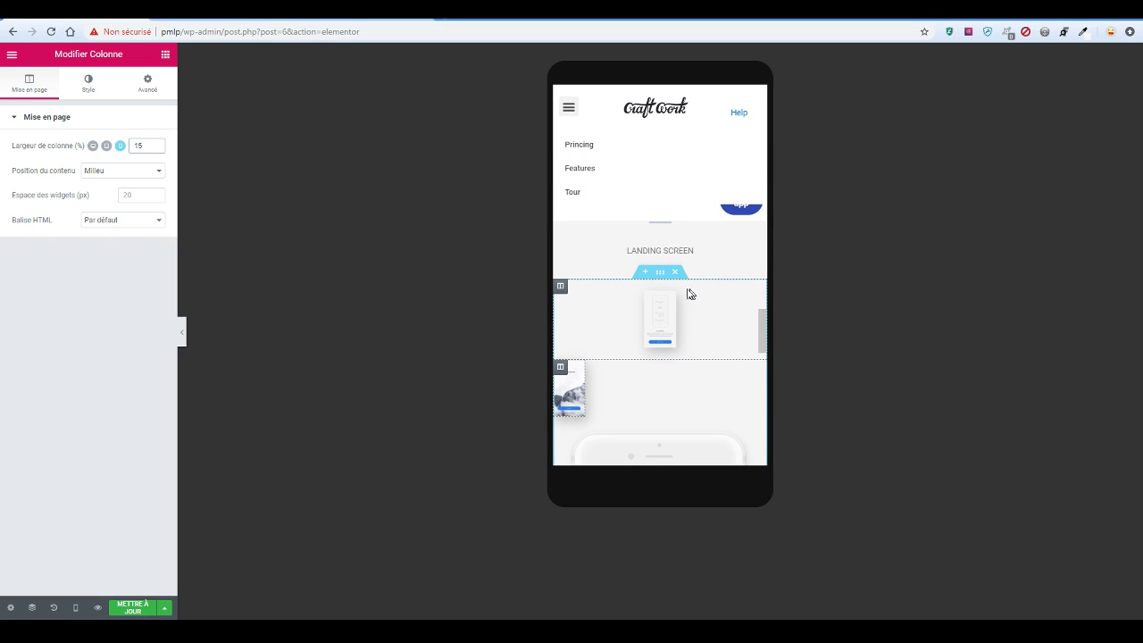
click(560, 287)
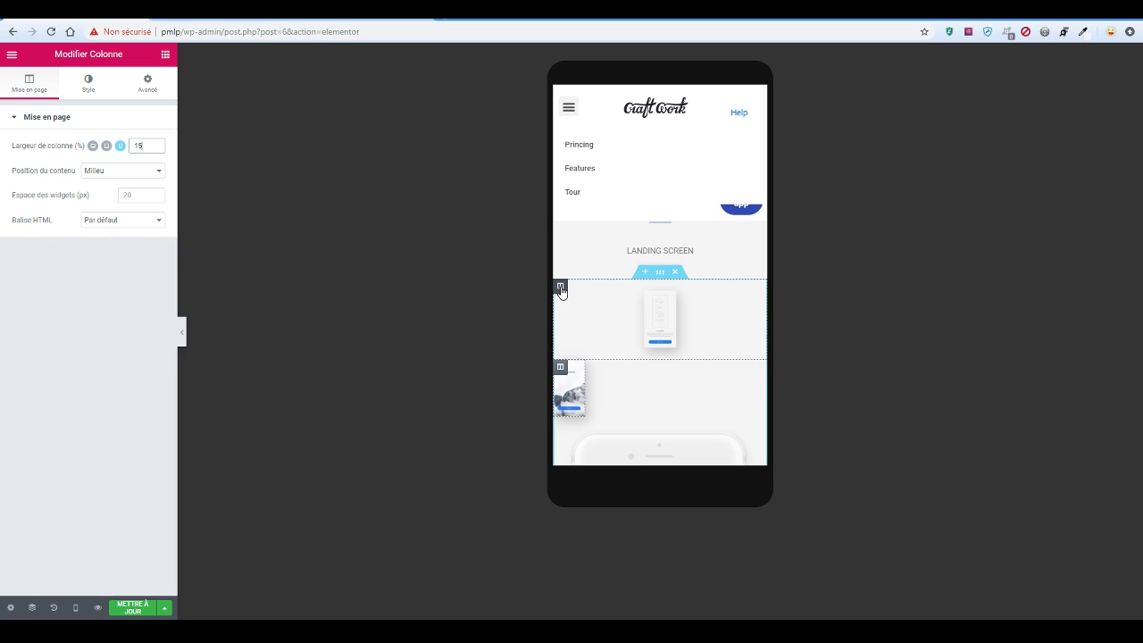
click(140, 145)
text(15)
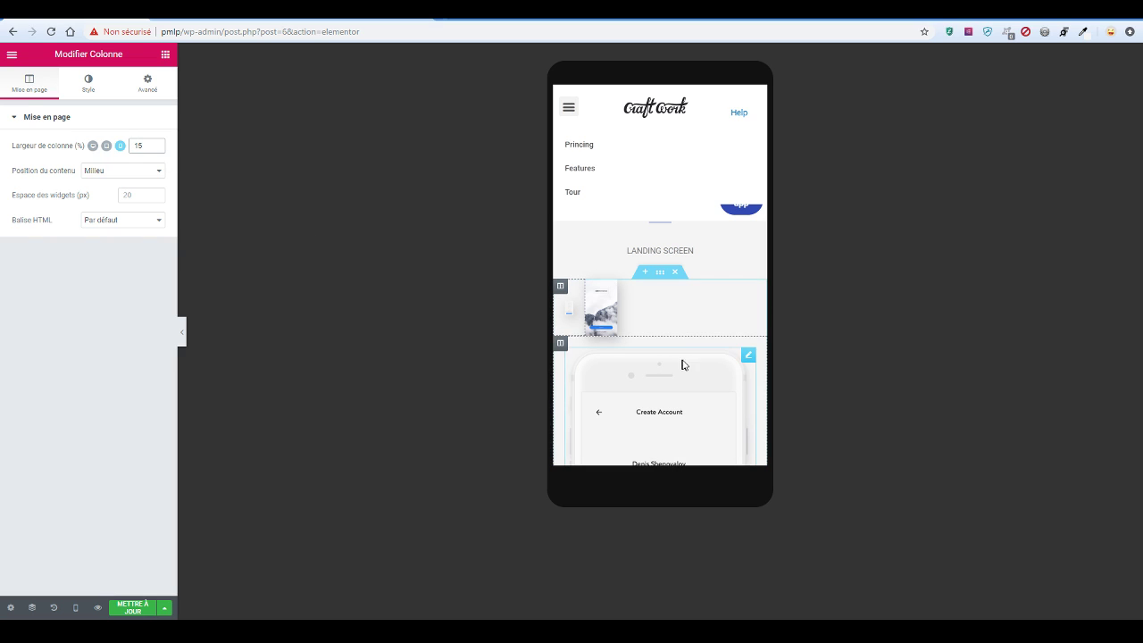
Set the Create Account phone's column width to 60% in the mobile layout and check how the row aligns
click(559, 345)
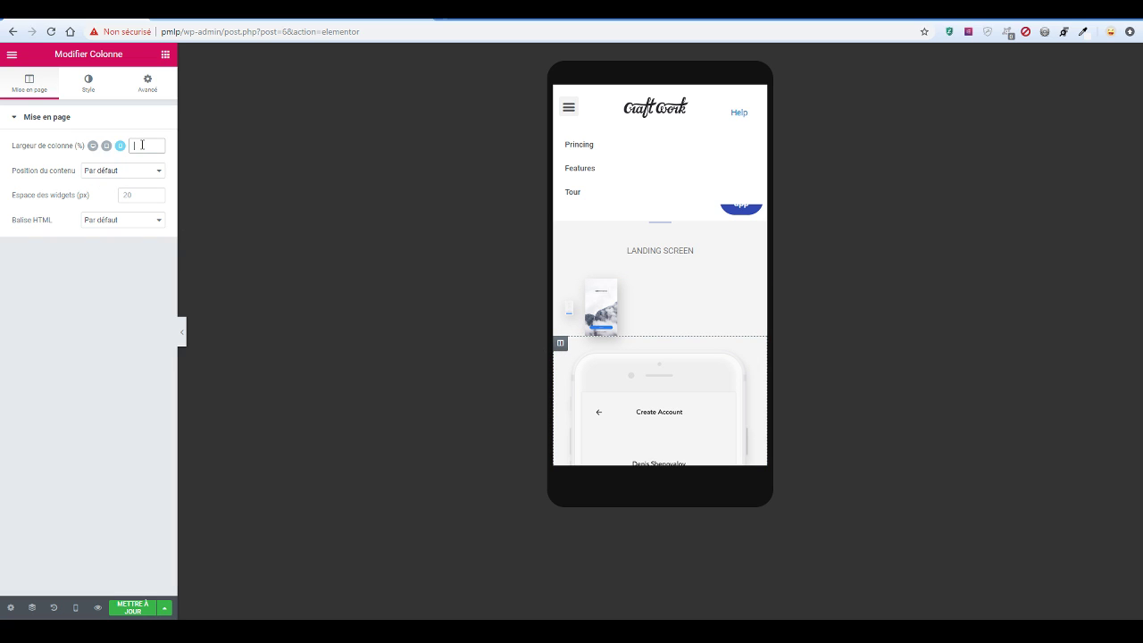
text(60)
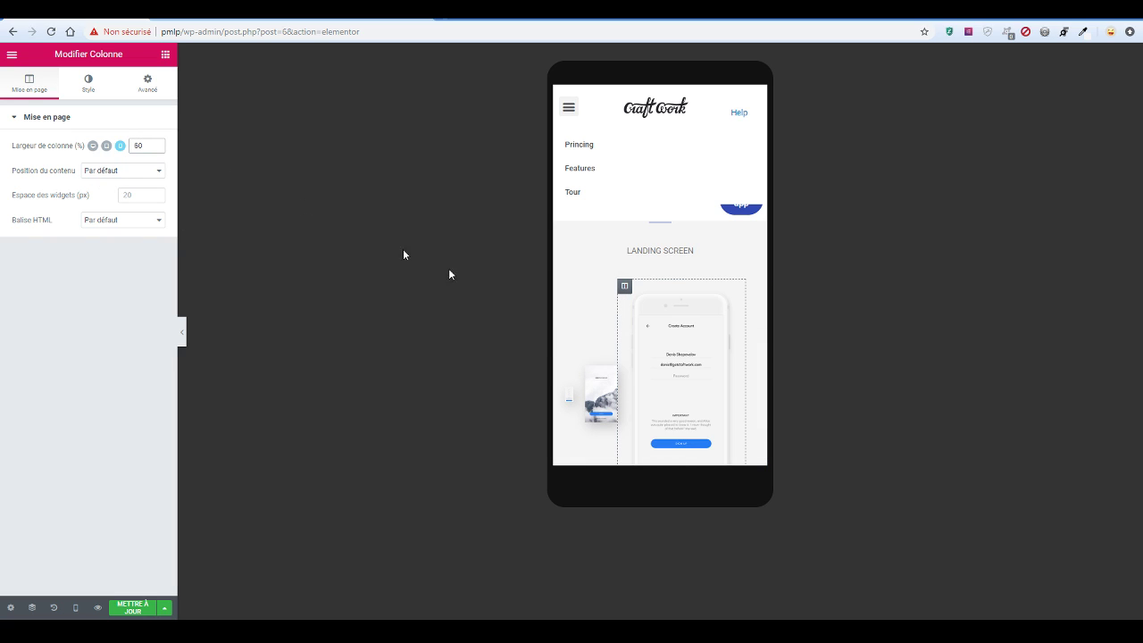
scroll(593, 357, down, 2)
scroll(616, 343, up, 2)
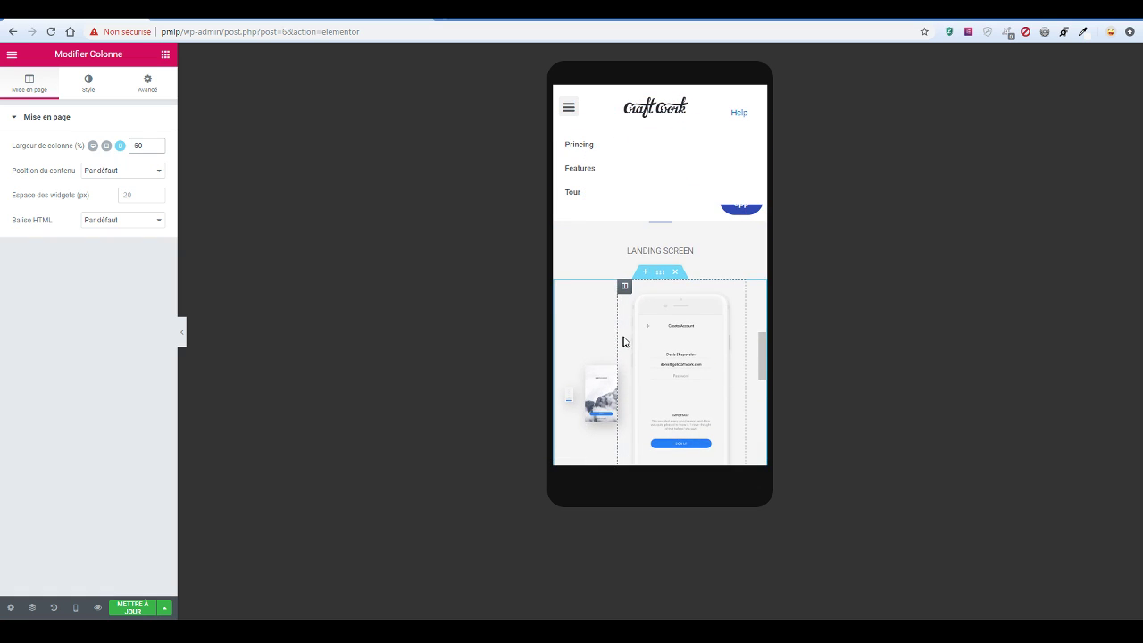
scroll(624, 341, down, 3)
scroll(634, 341, up, 2)
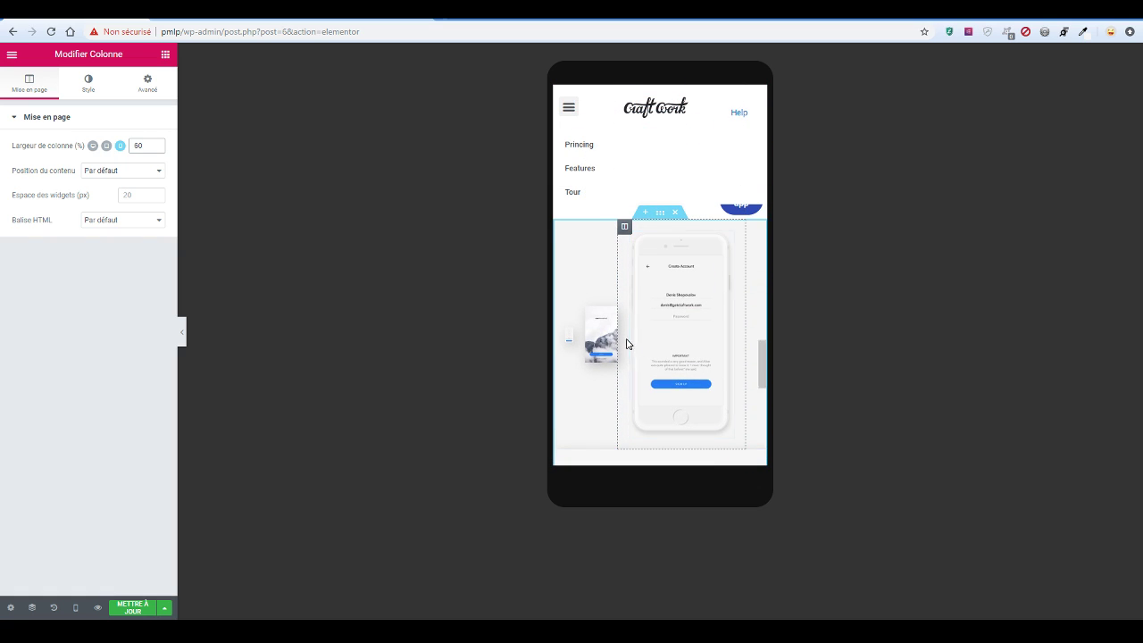
Reduce the Get Started column's mobile width to 10% and check the widths of the mountain and Create Account columns
click(559, 227)
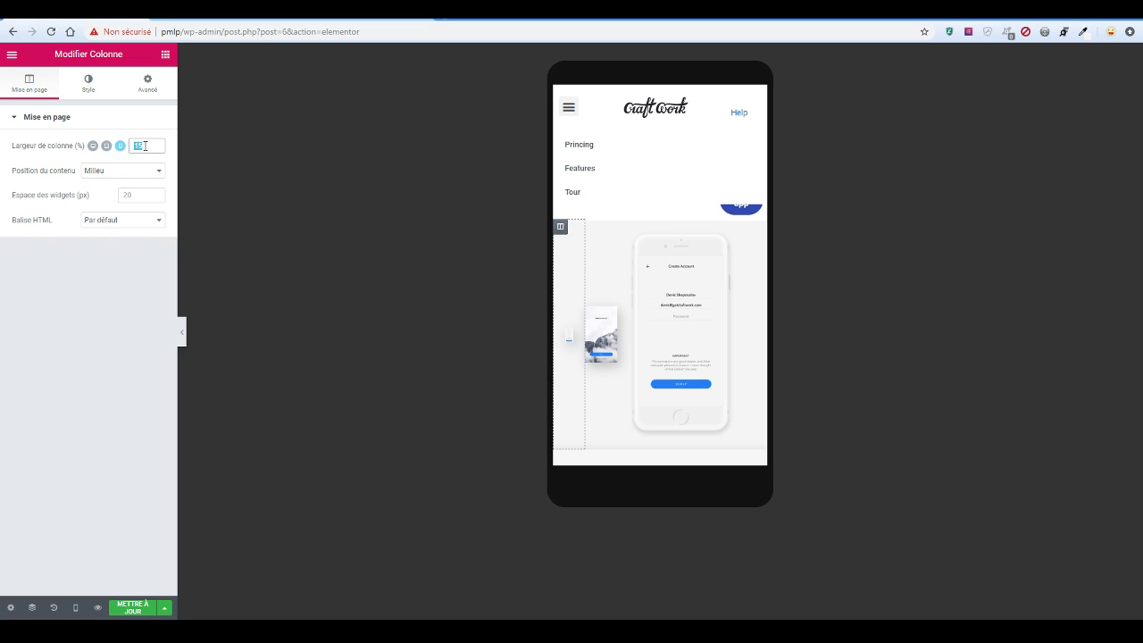
text(0)
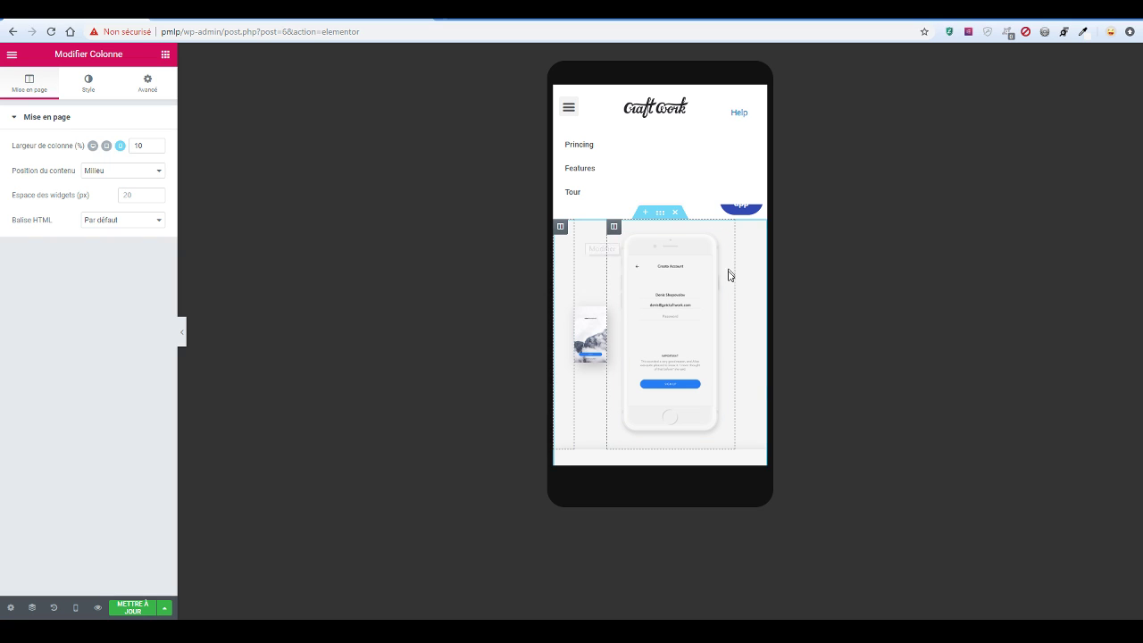
scroll(729, 273, down, 4)
scroll(719, 310, down, 3)
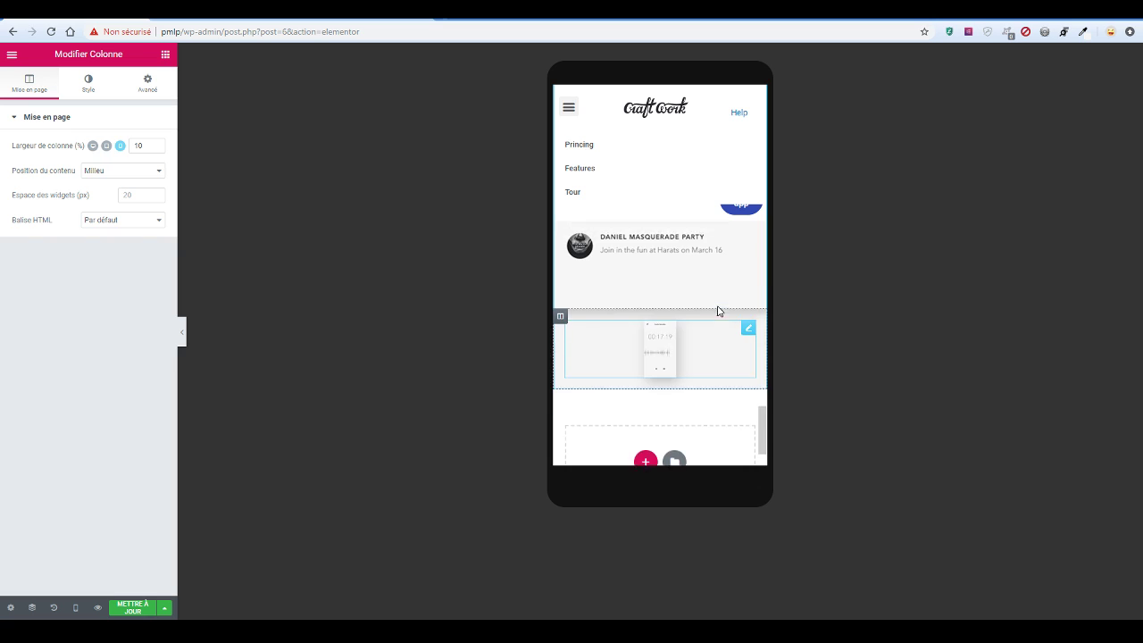
scroll(719, 310, up, 5)
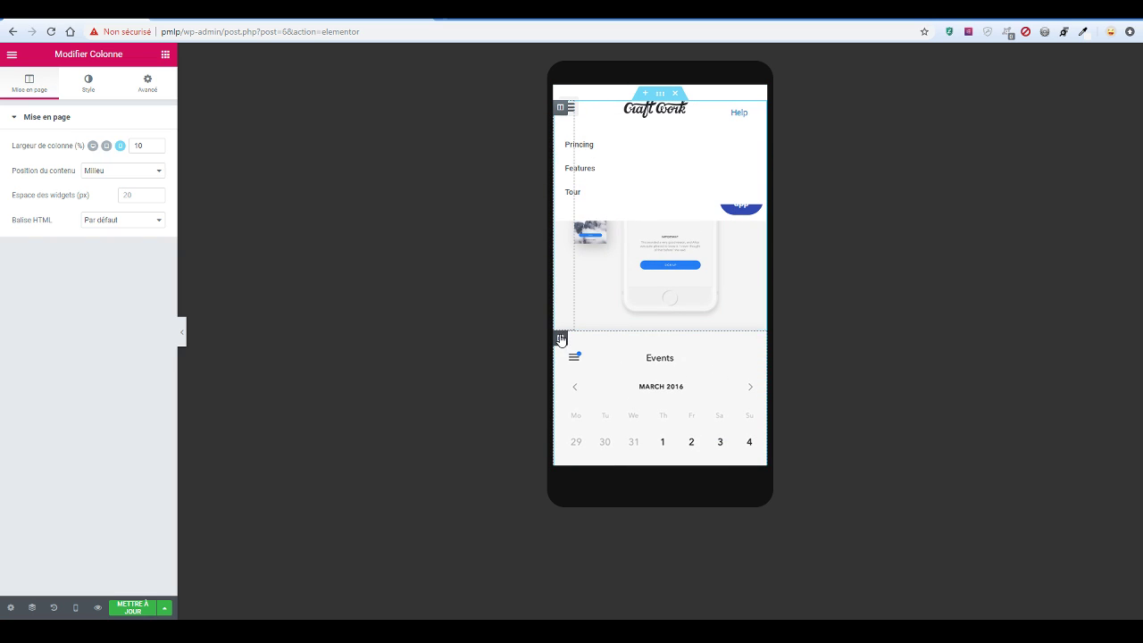
scroll(589, 353, up, 3)
click(581, 346)
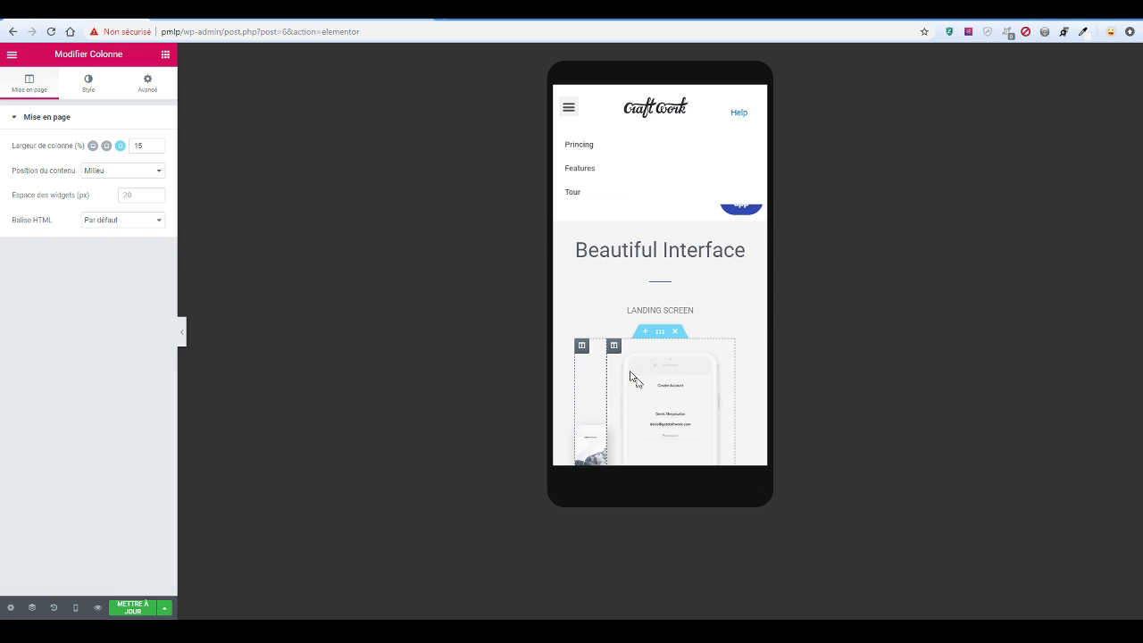
click(613, 348)
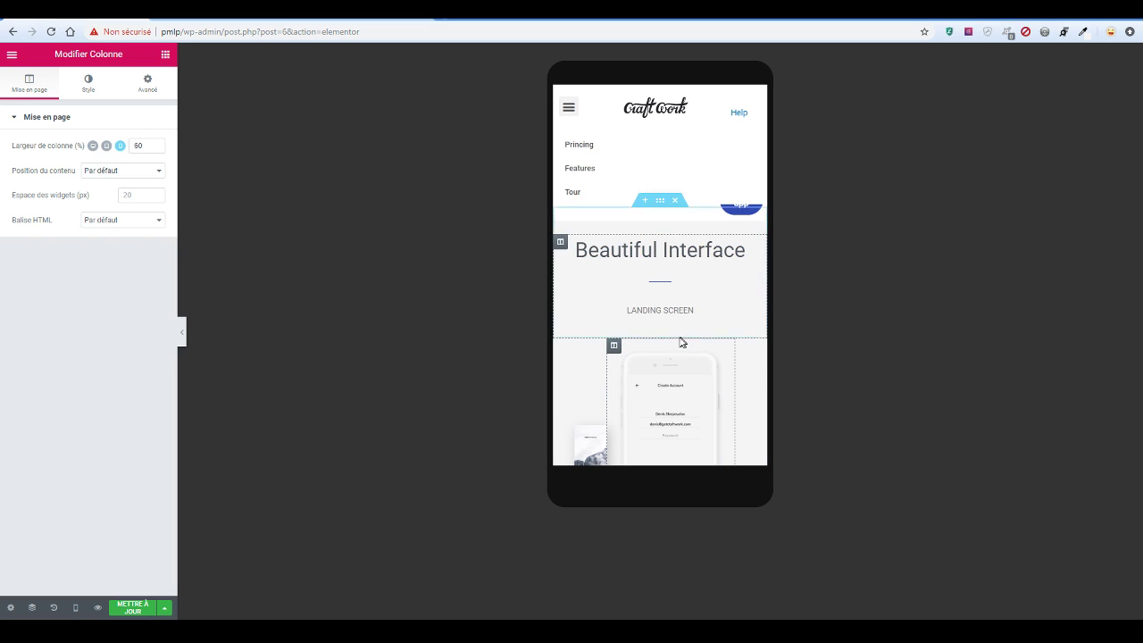
Set the mobile column widths to 15% for the Events calendar and 10% for the Audio Recorder
scroll(679, 339, down, 5)
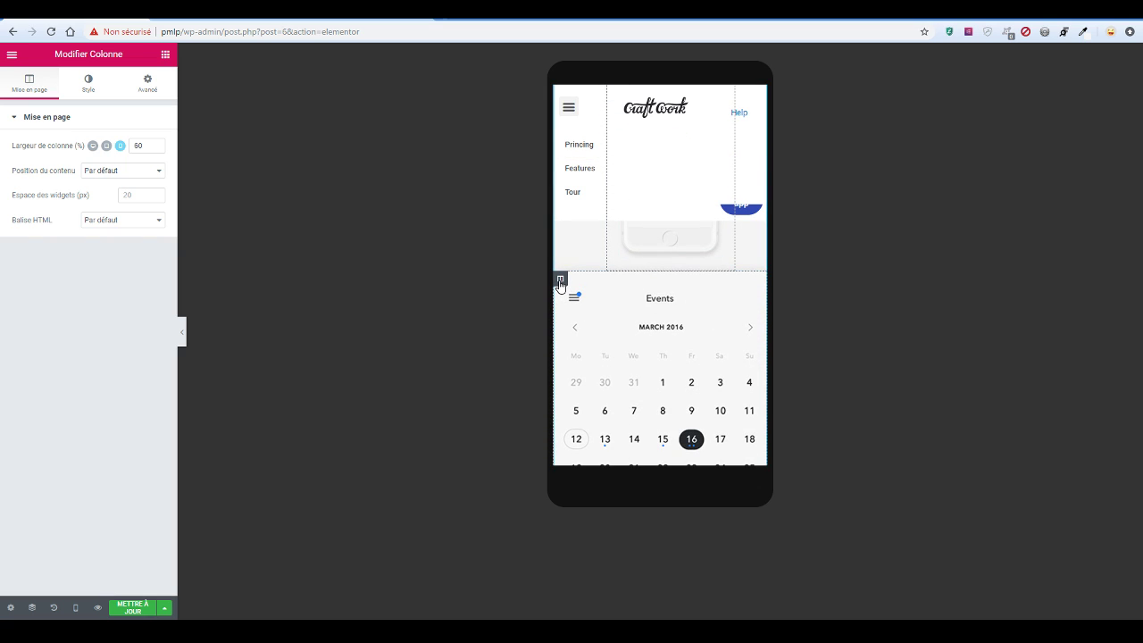
click(561, 281)
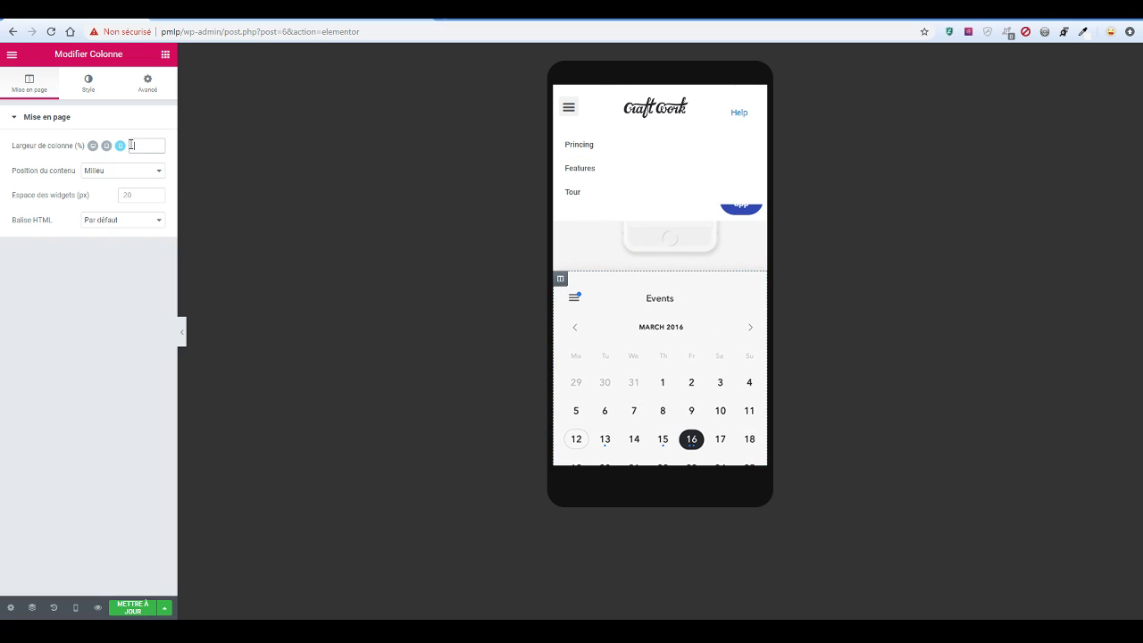
text(15)
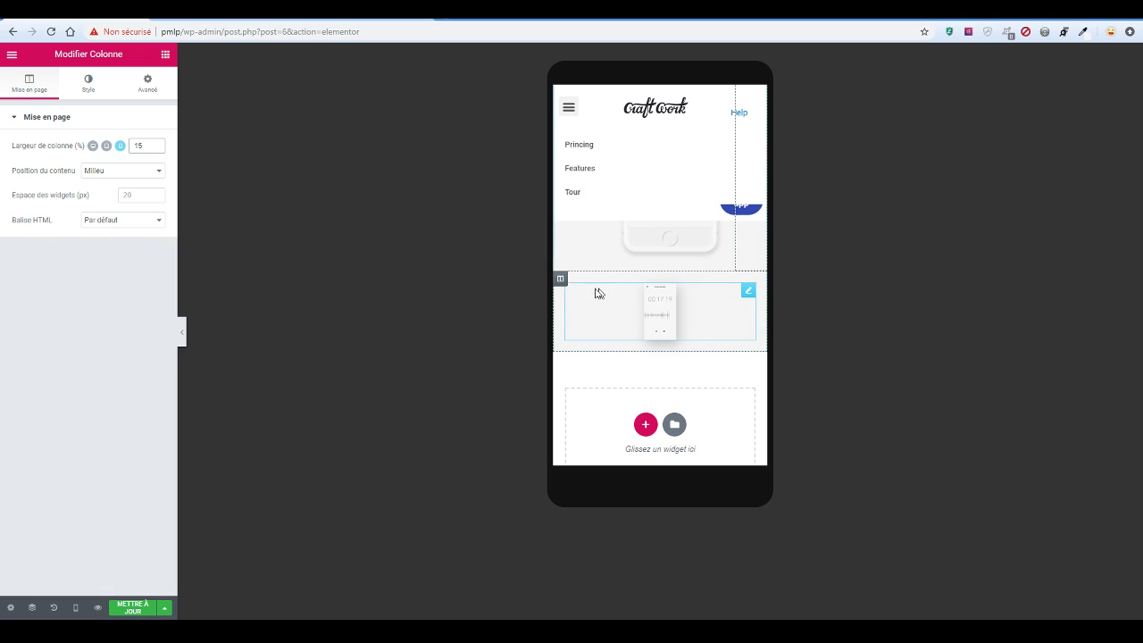
click(561, 281)
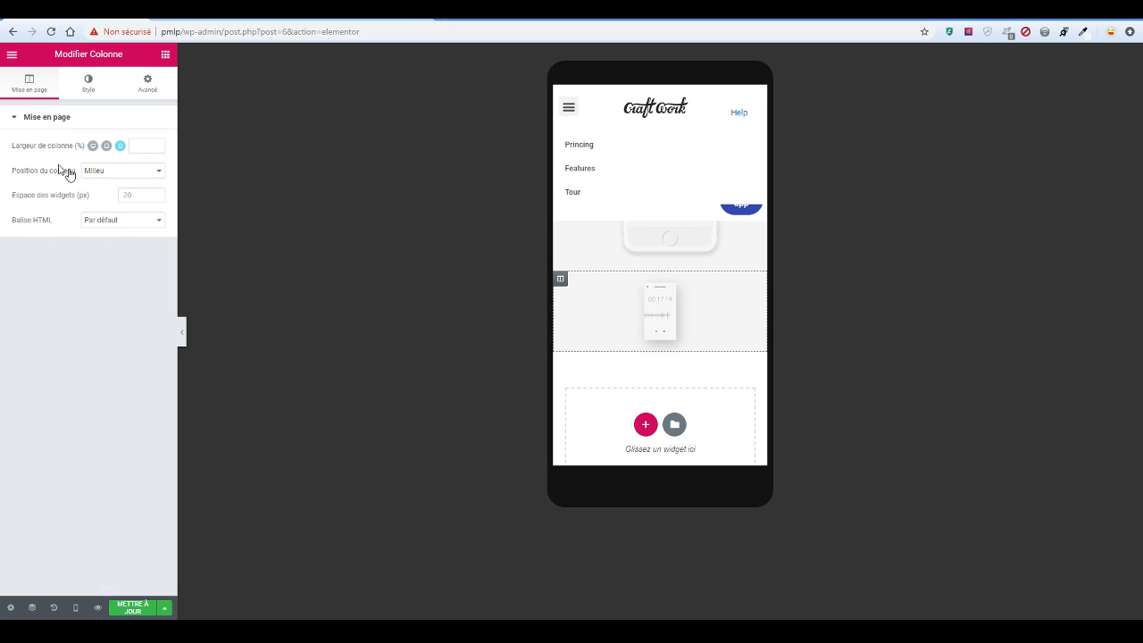
click(143, 147)
text(10)
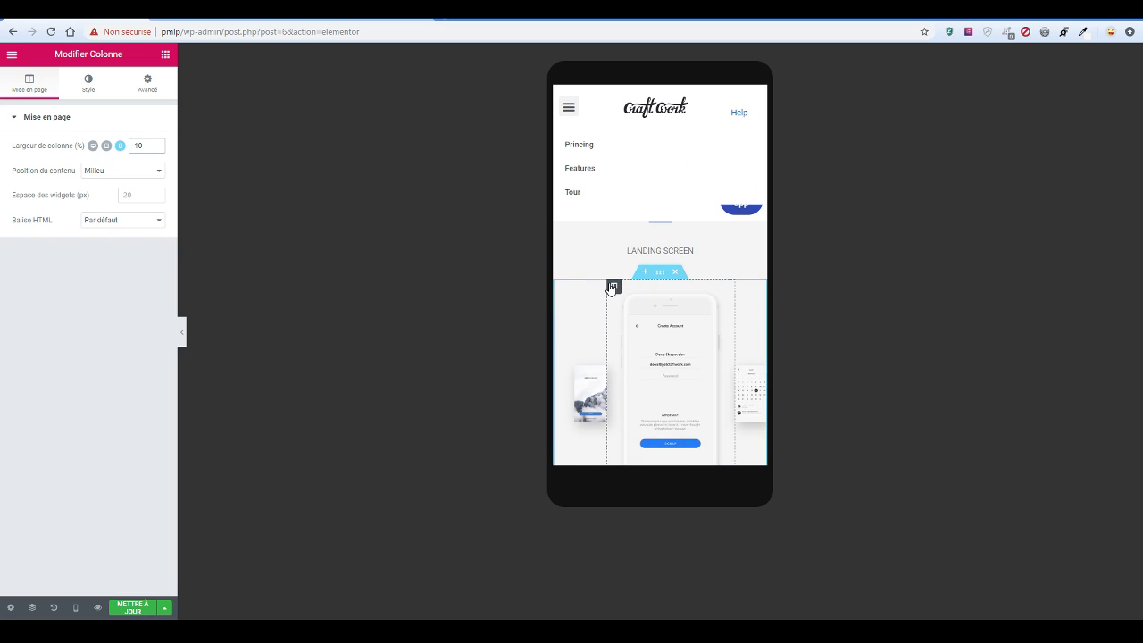
Reduce the Create Account phone's mobile column width to 50% so the mountain and calendar screens fit beside it
click(612, 286)
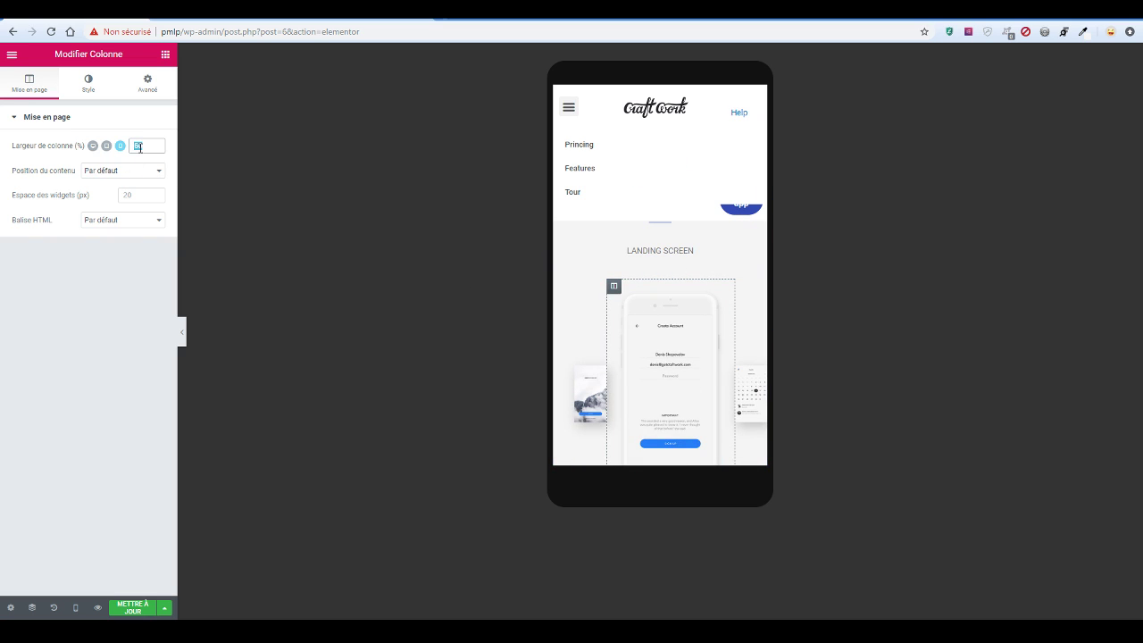
text(40)
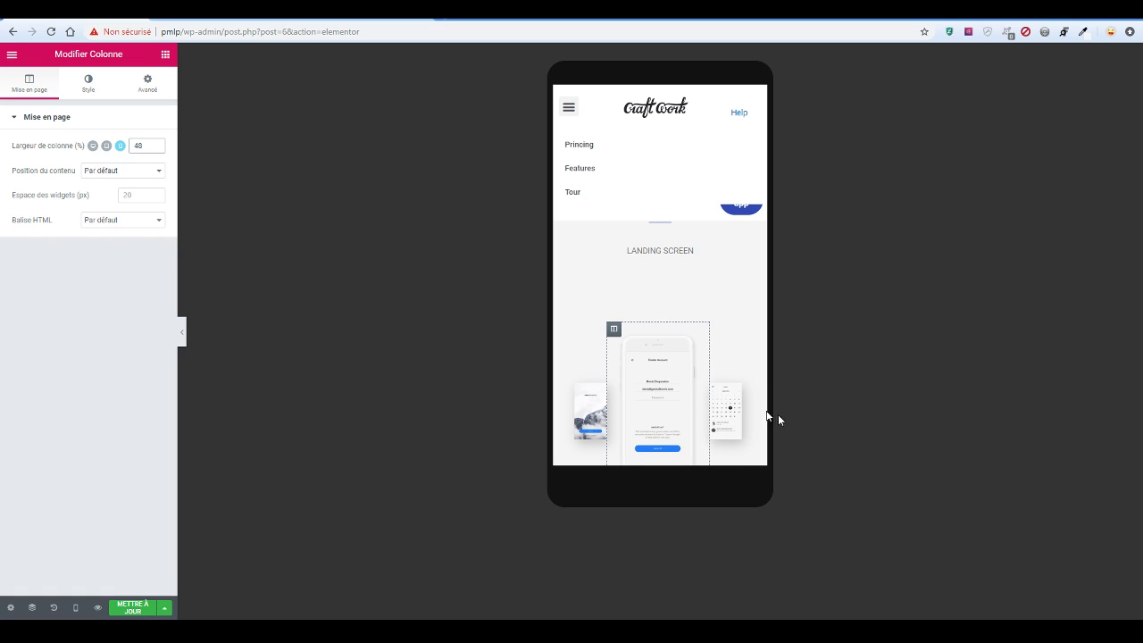
scroll(696, 383, down, 5)
scroll(698, 384, up, 3)
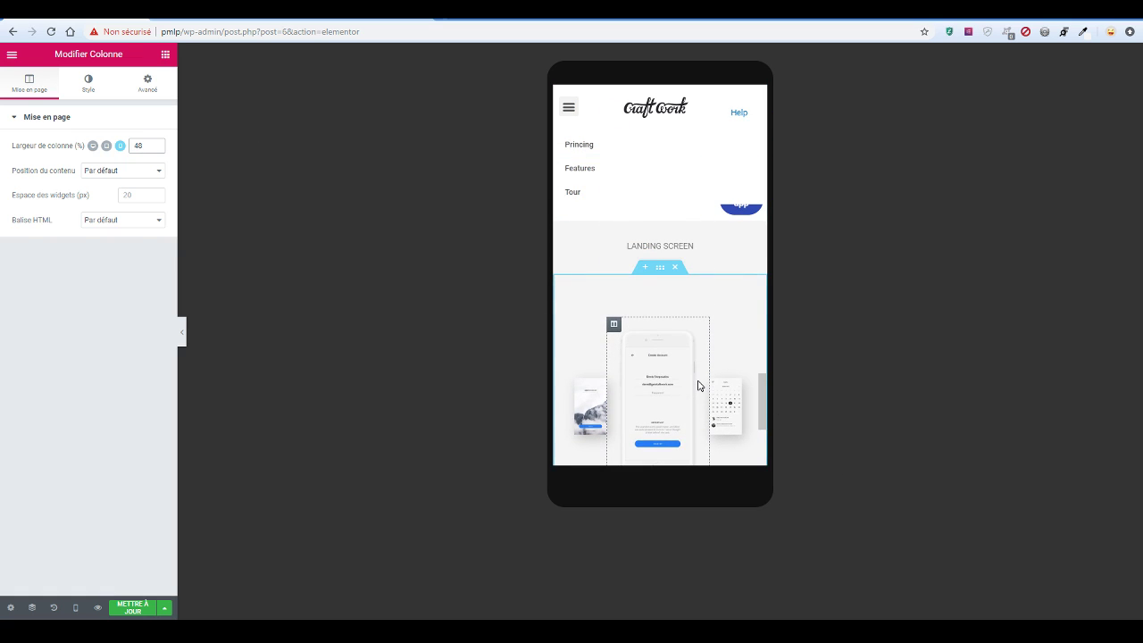
scroll(698, 384, down, 1)
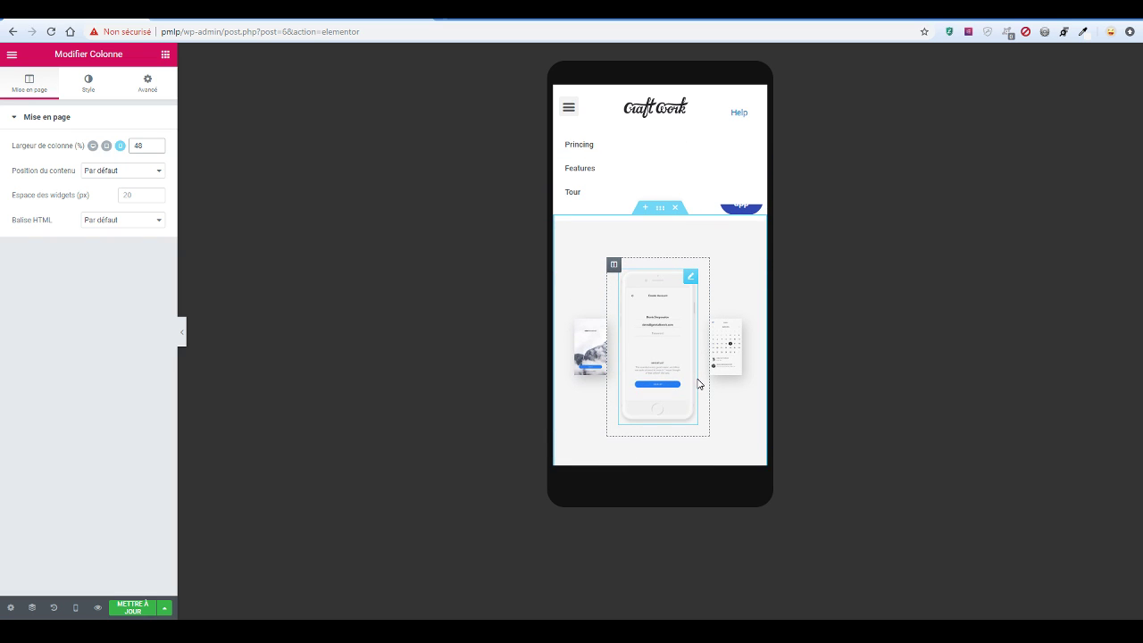
key(Up)
key(Up)
key(Up)
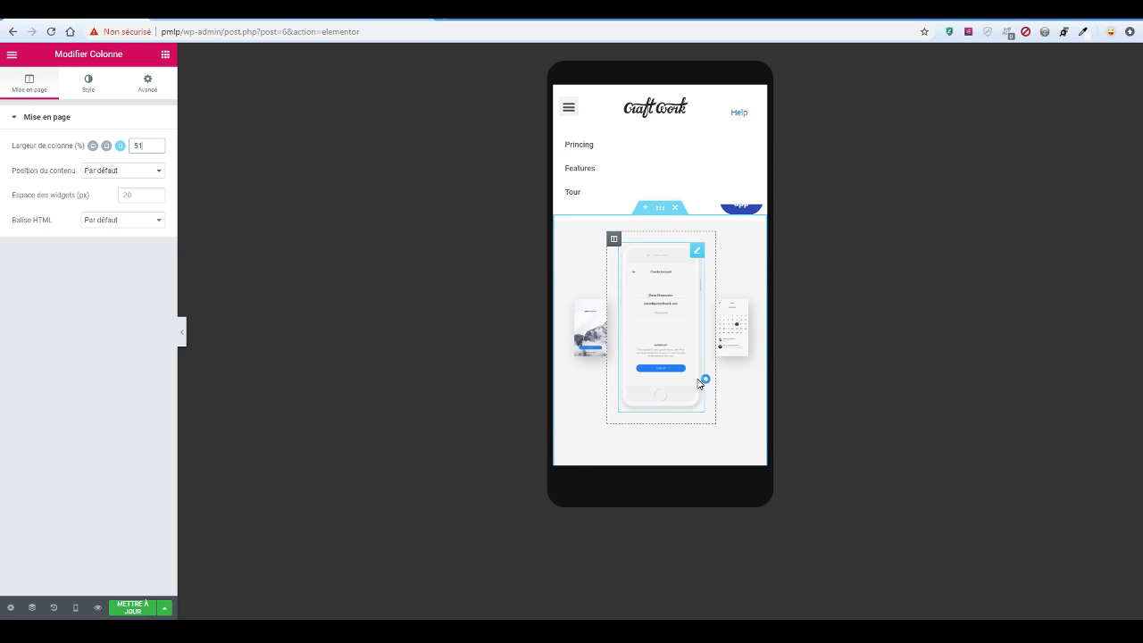
key(Down)
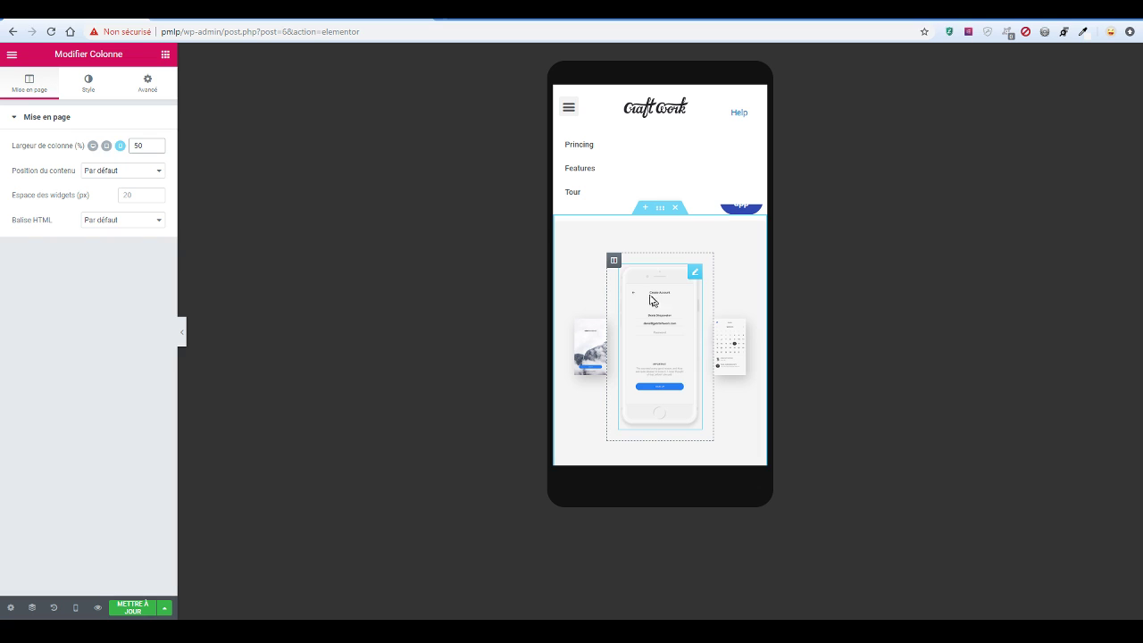
Compare the mobile row of screens with the reference New Providence page previewed at iPhone X size
scroll(651, 302, up, 2)
scroll(653, 308, down, 1)
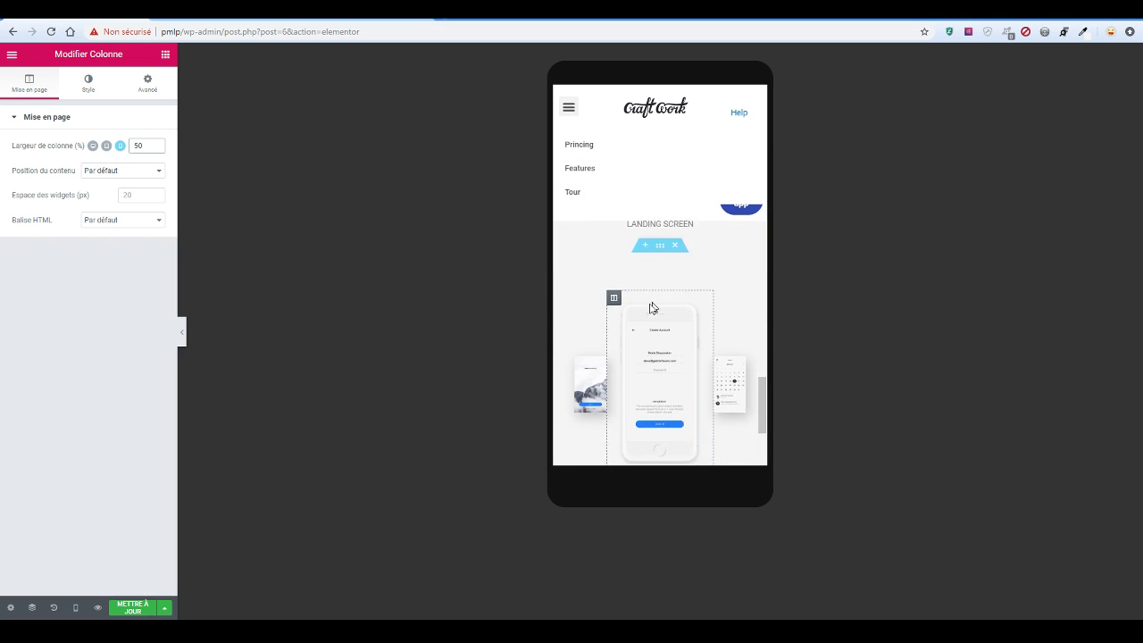
scroll(652, 308, down, 1)
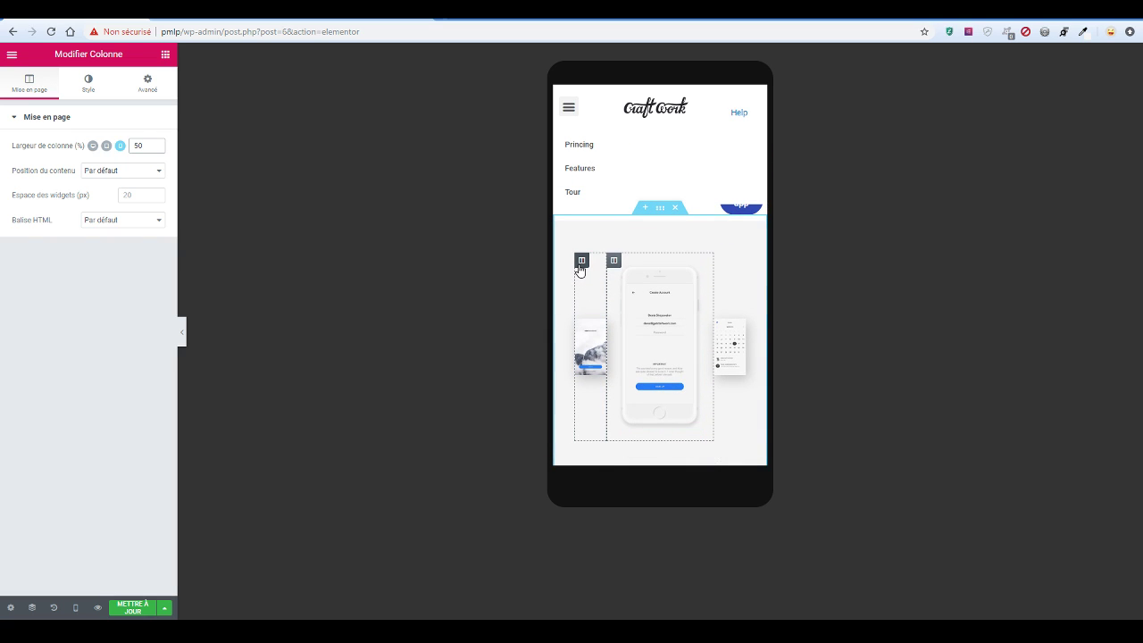
click(204, 17)
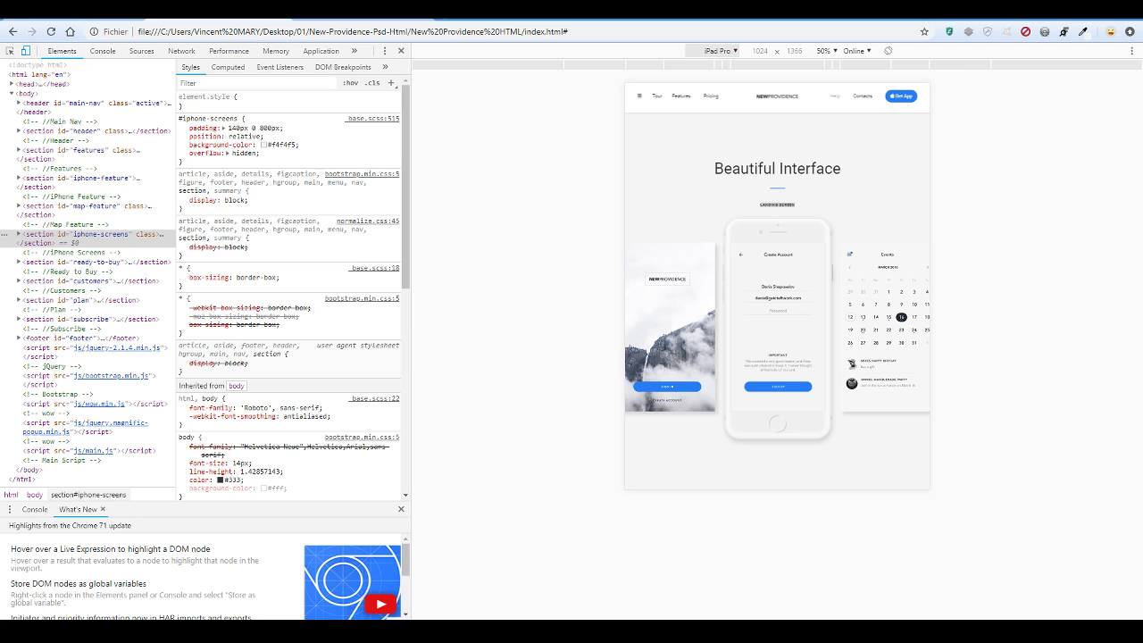
click(712, 52)
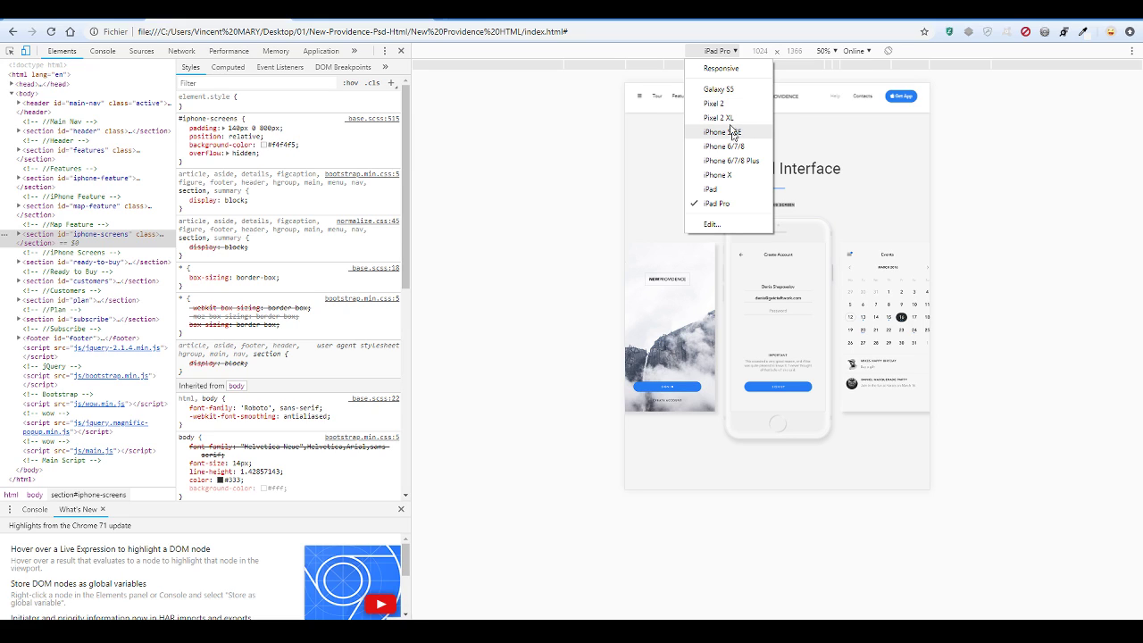
click(737, 174)
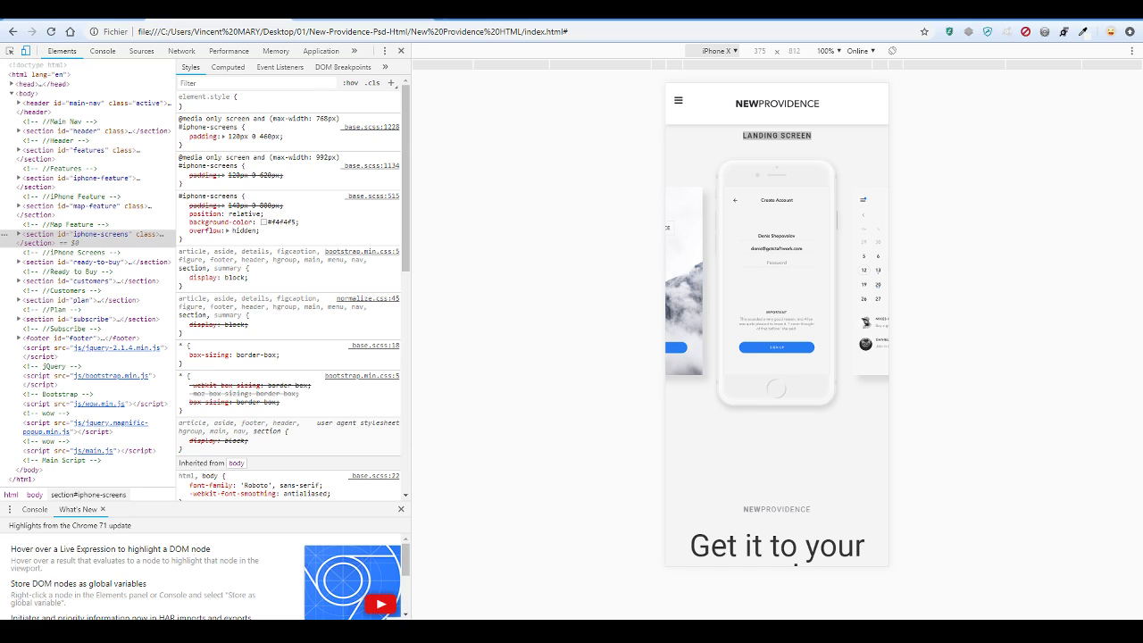
click(86, 18)
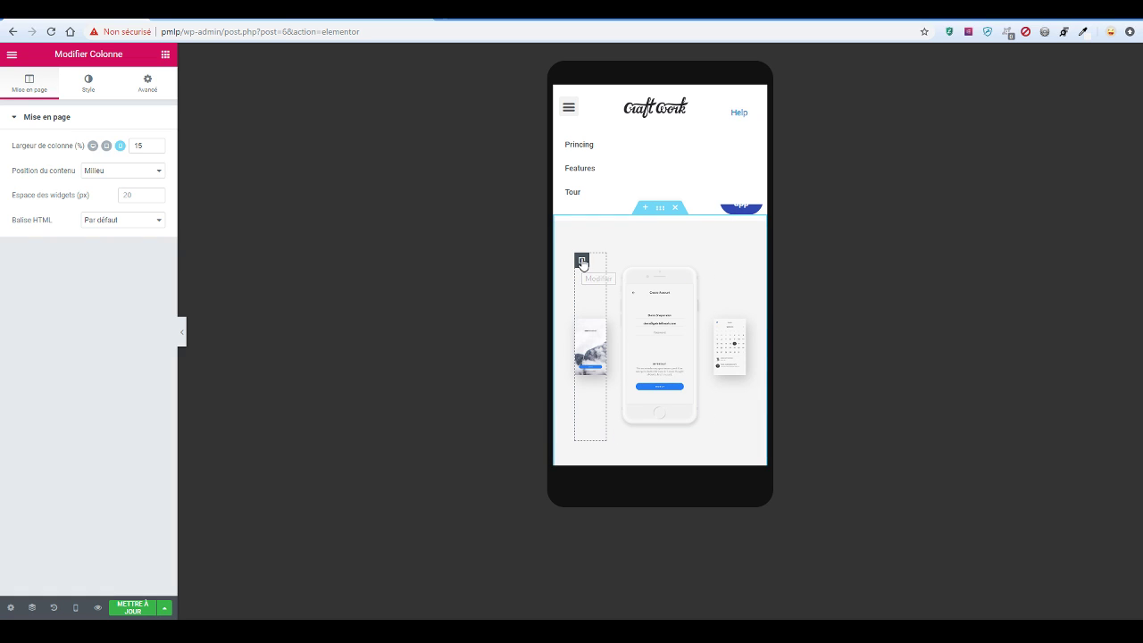
Try a 45 px left margin on the mountain screen's column in the mobile layout, and reset it to 0
click(134, 84)
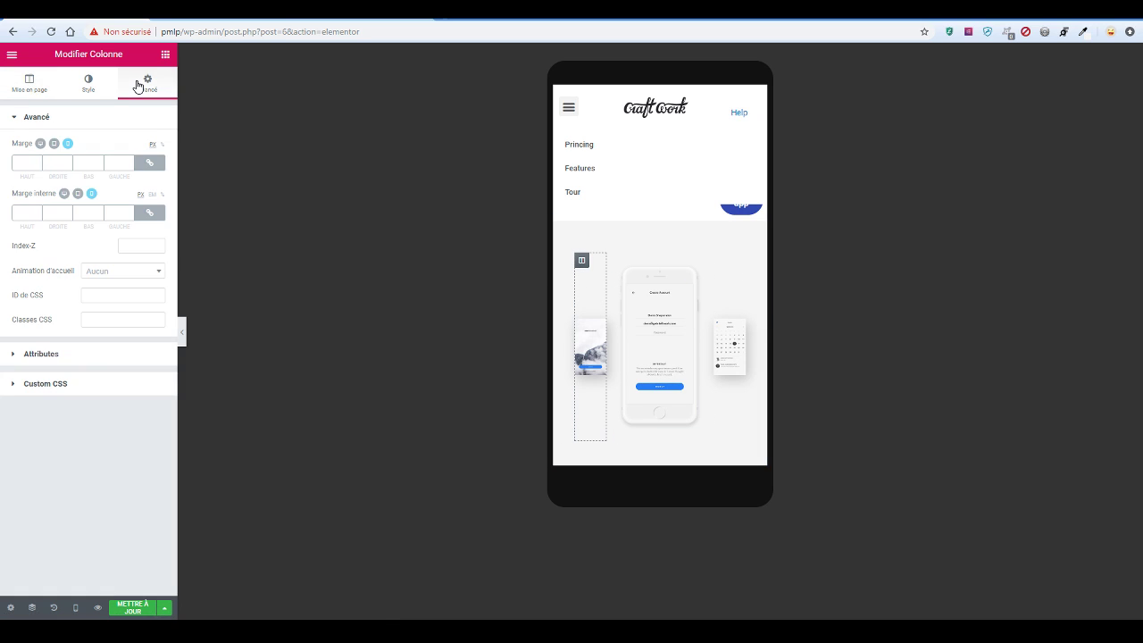
click(156, 163)
click(150, 213)
click(163, 194)
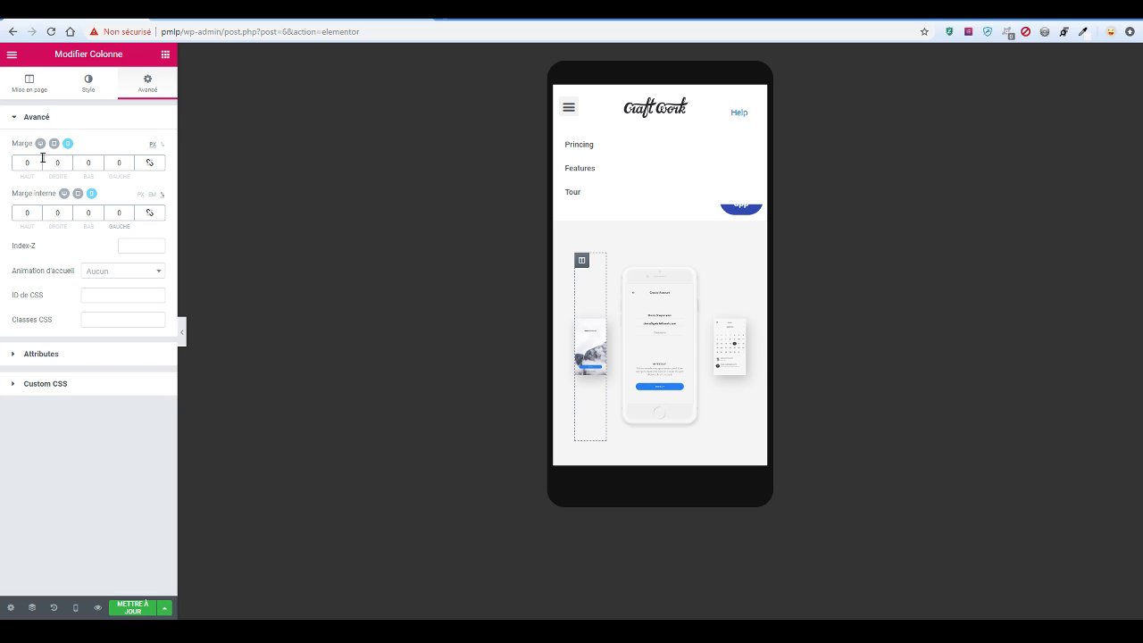
click(128, 162)
text(45)
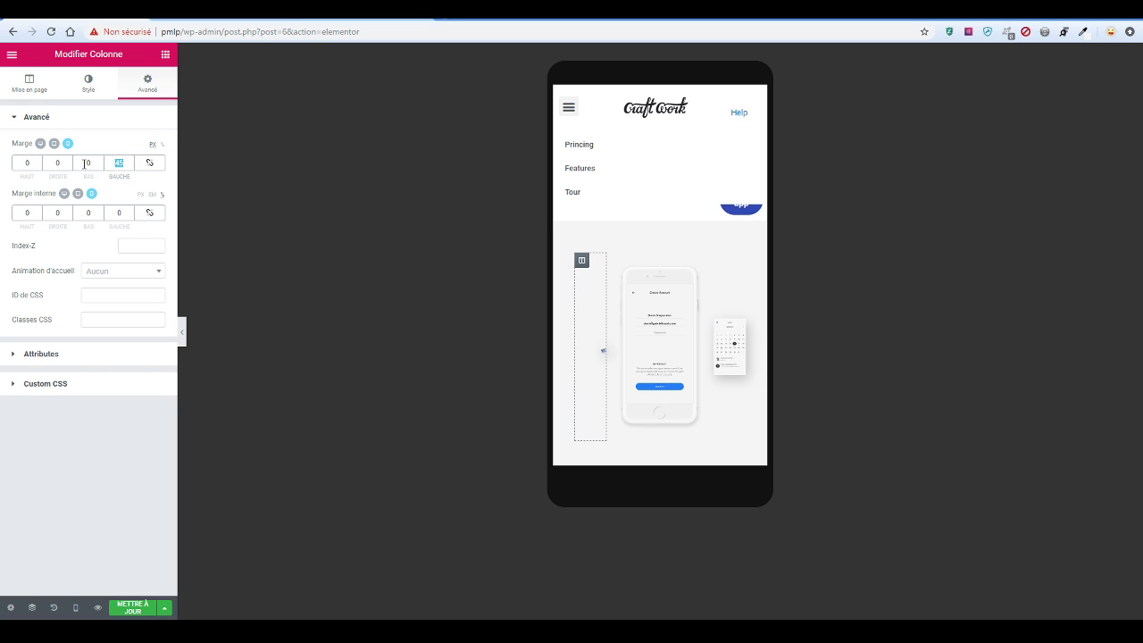
text(0)
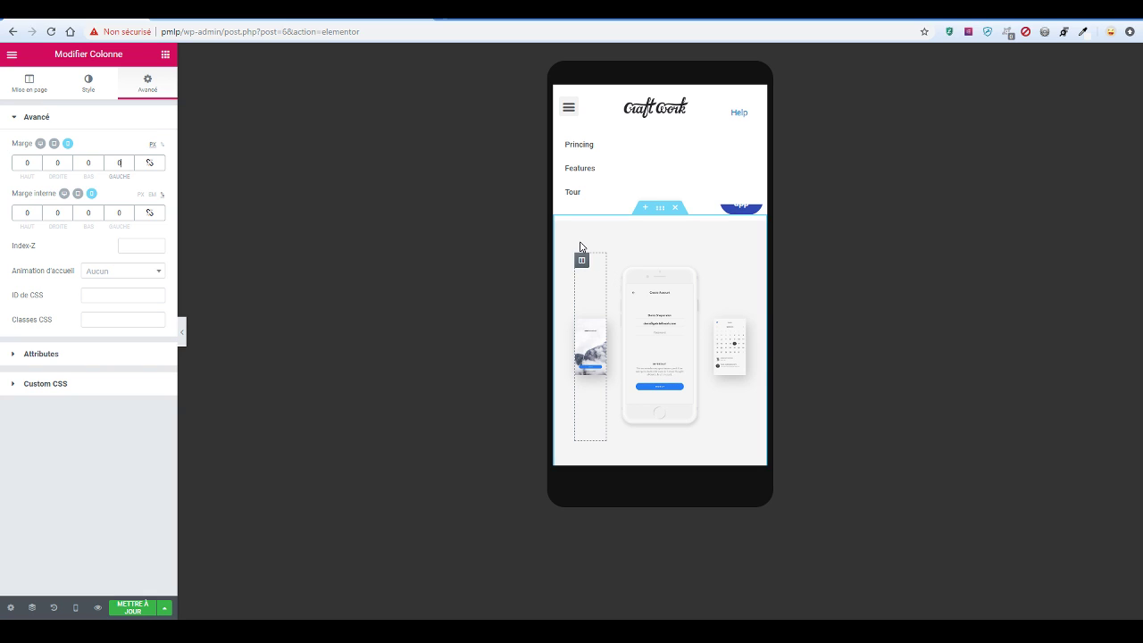
scroll(602, 255, down, 3)
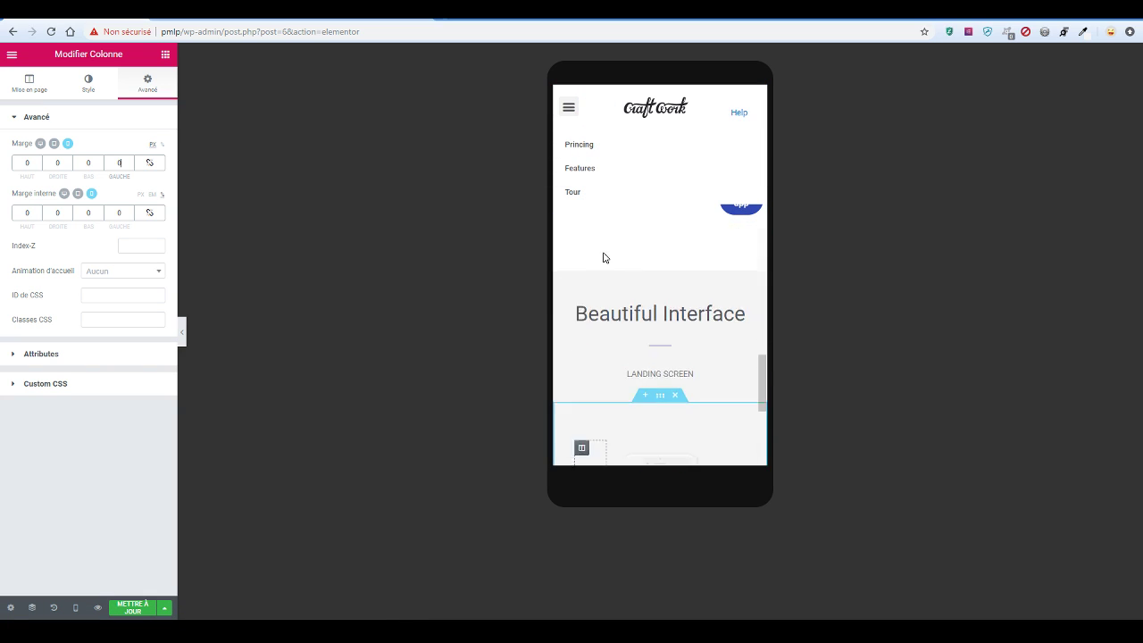
scroll(658, 276, up, 3)
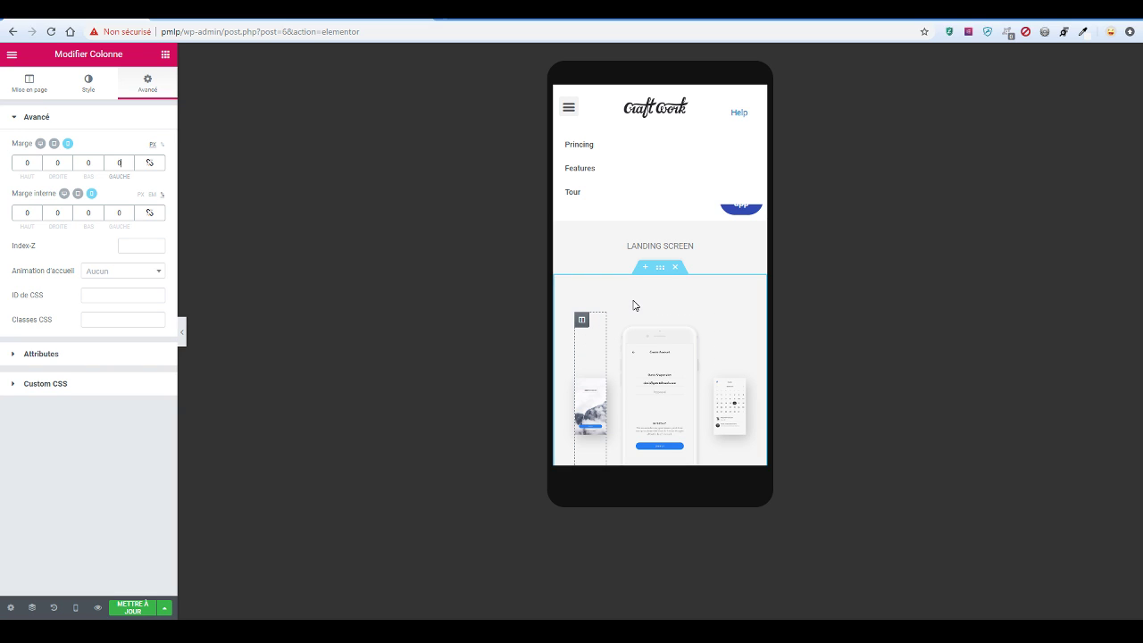
scroll(630, 298, down, 1)
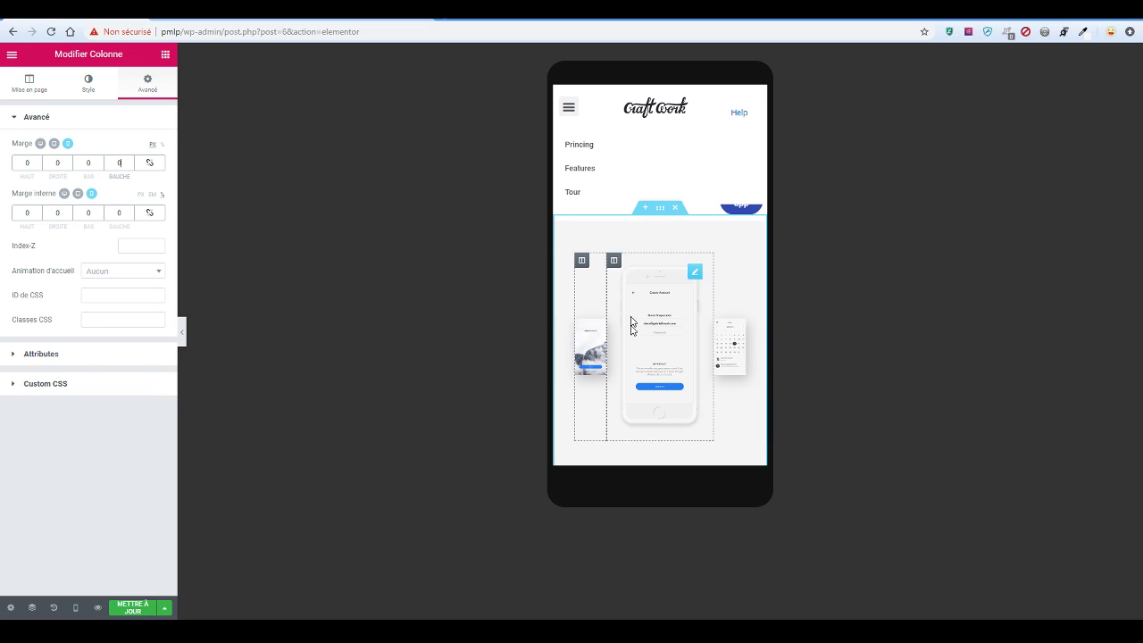
Set the Create Account phone's mobile column width to 43%, and fine-tune it to 44%
mouse_move(606, 332)
click(613, 259)
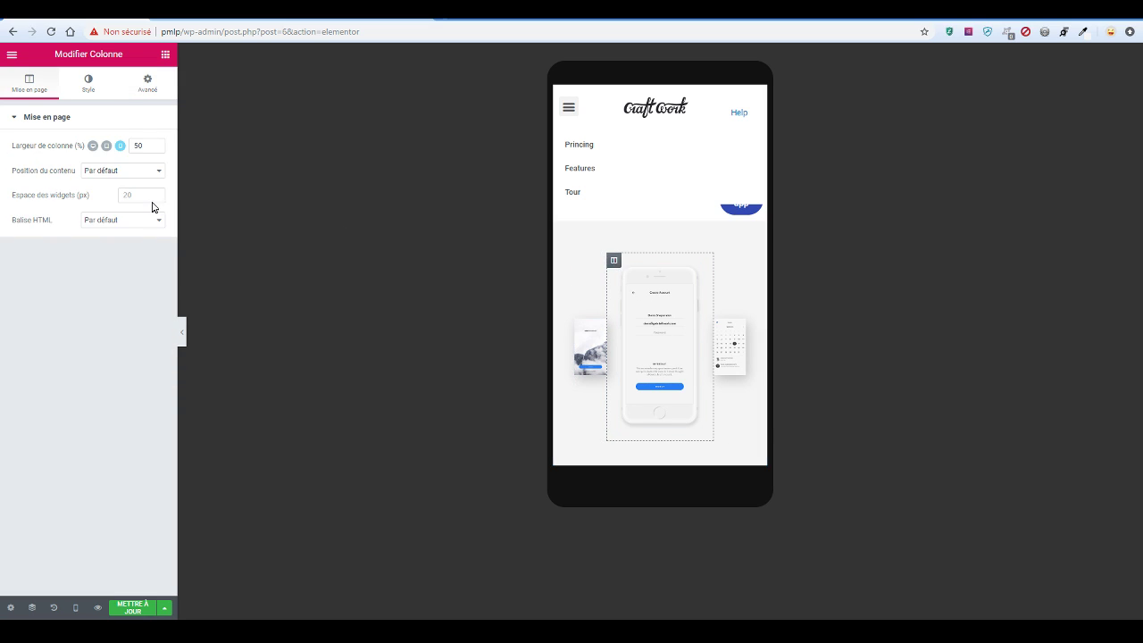
double_click(142, 144)
text(43)
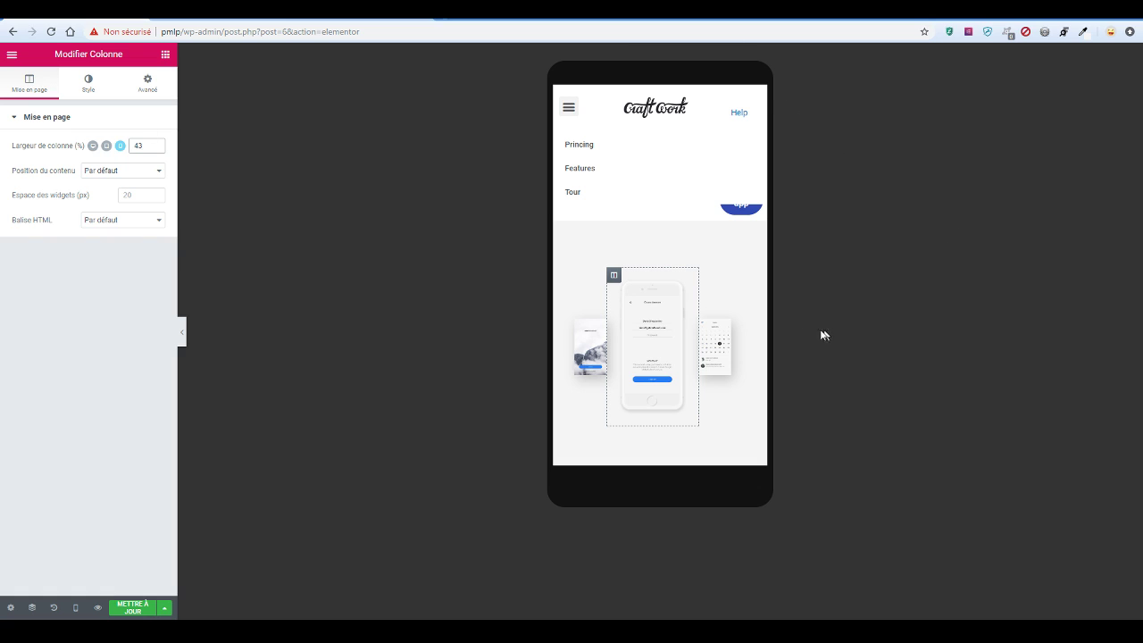
click(592, 309)
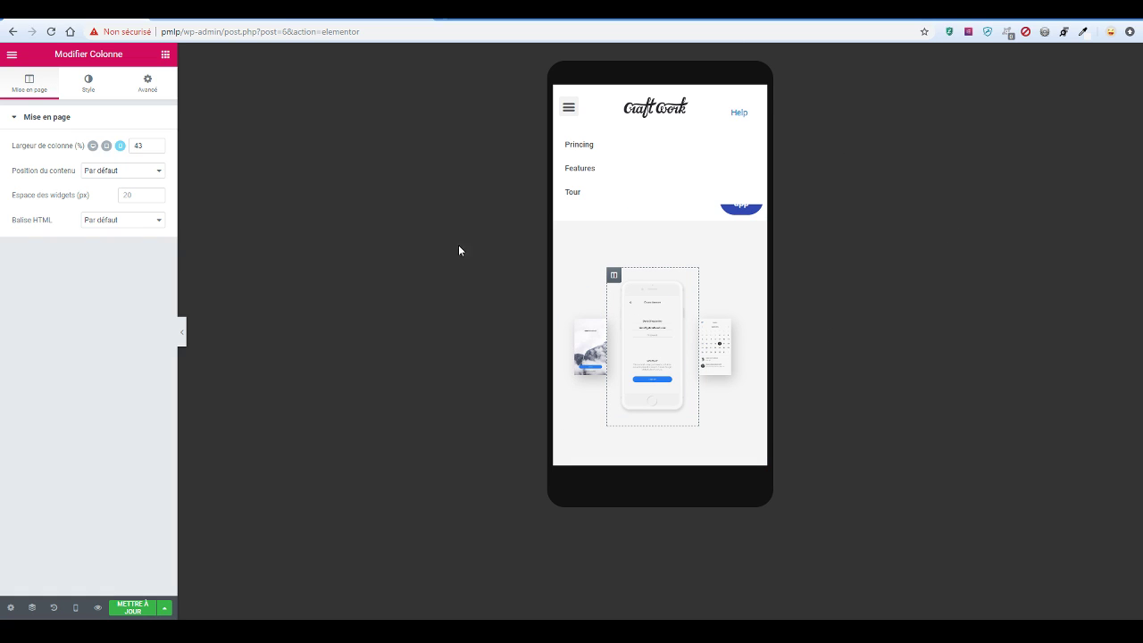
click(141, 143)
key(Up)
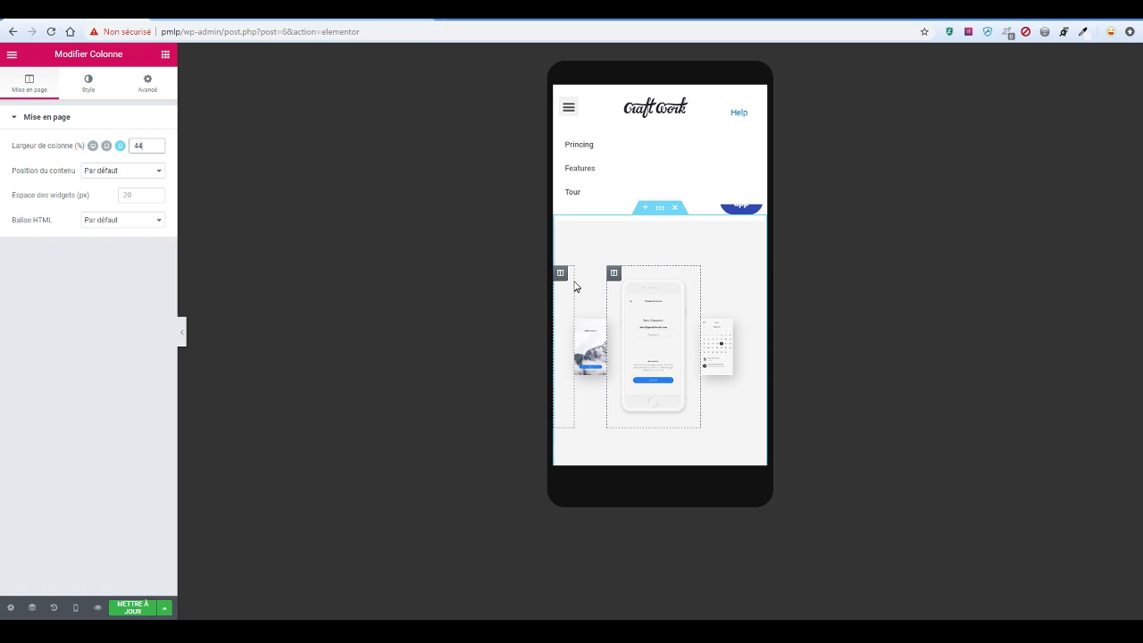
Increase the mountain screen's mobile column width to 21%
click(582, 273)
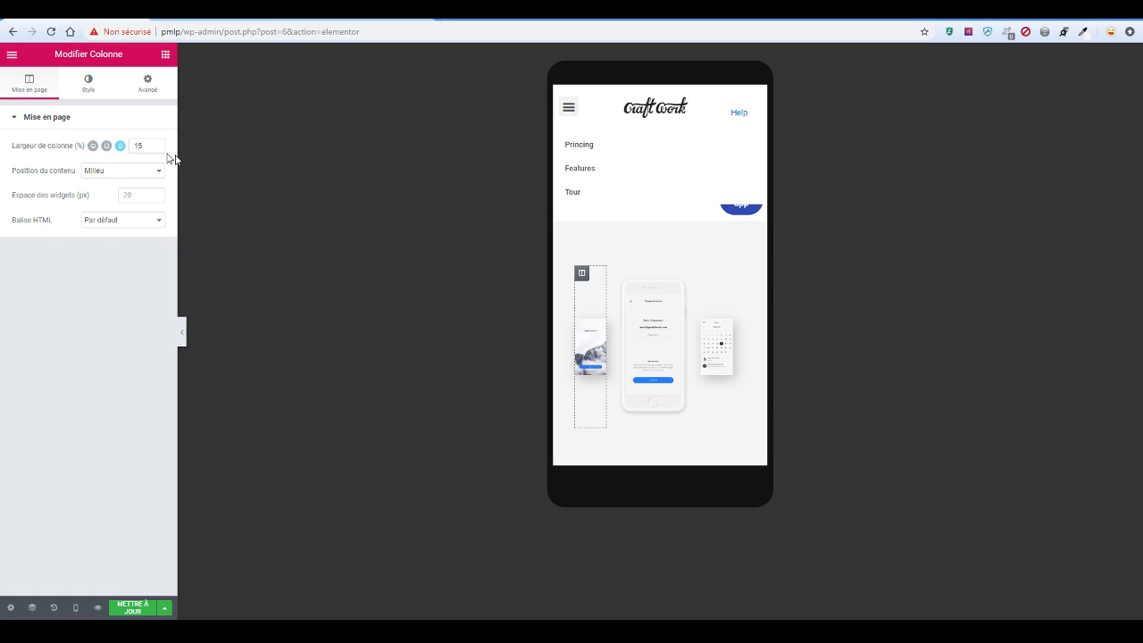
click(157, 142)
key(Up)
key(Up)
key(Up)
key(Up)
key(Up)
key(Up)
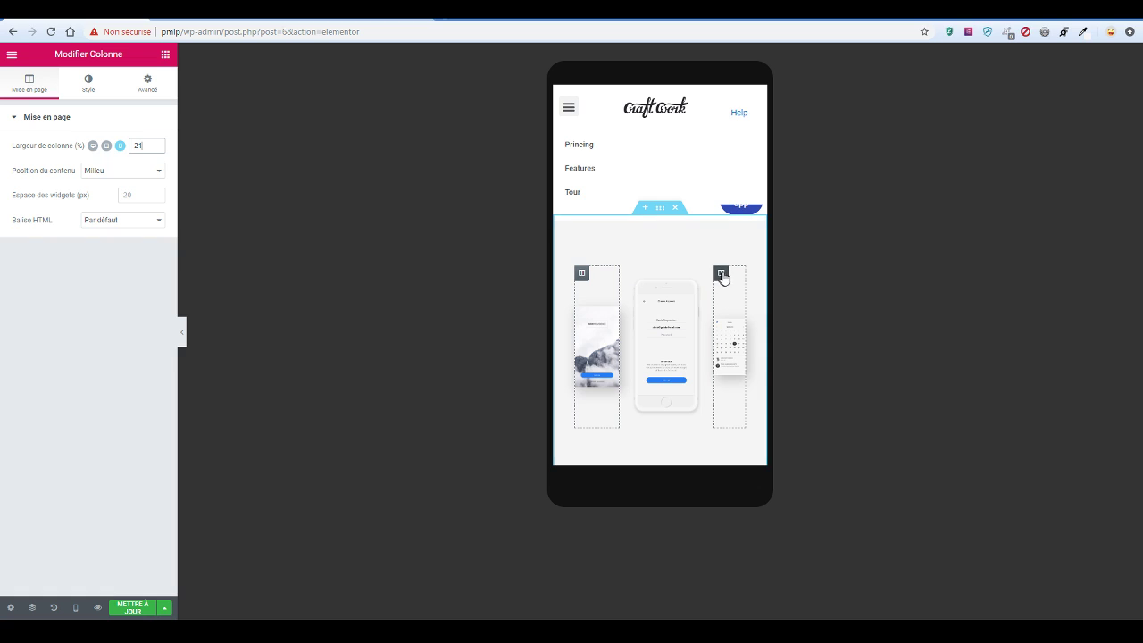
Increase the Events calendar's mobile column width to 20%
click(720, 273)
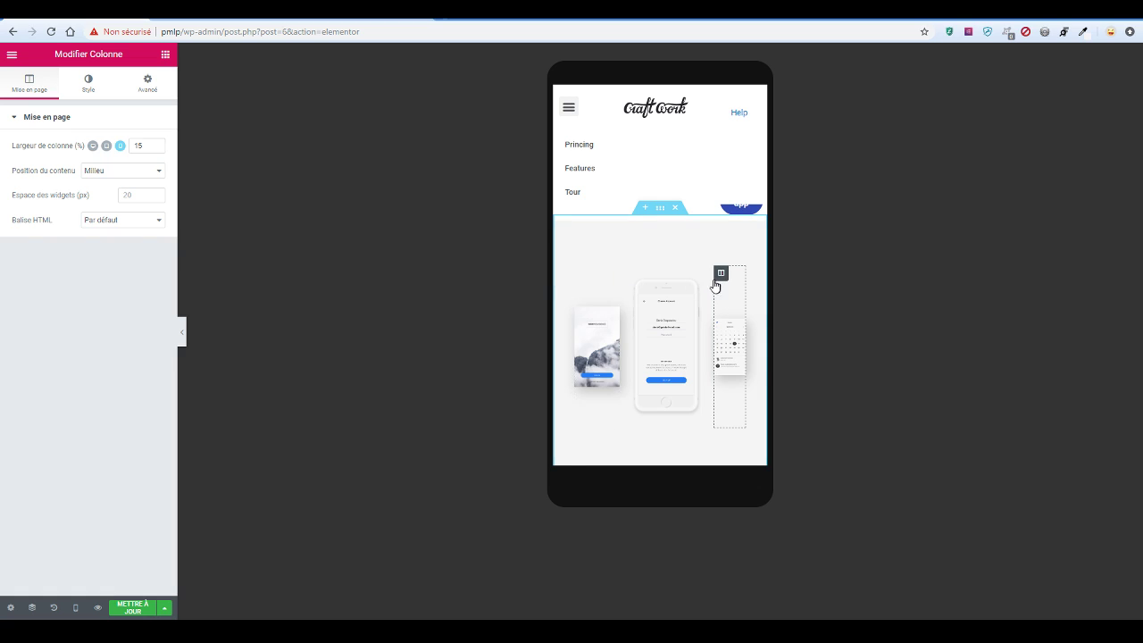
click(146, 145)
key(Up)
key(Up)
key(Up)
key(Up)
key(Up)
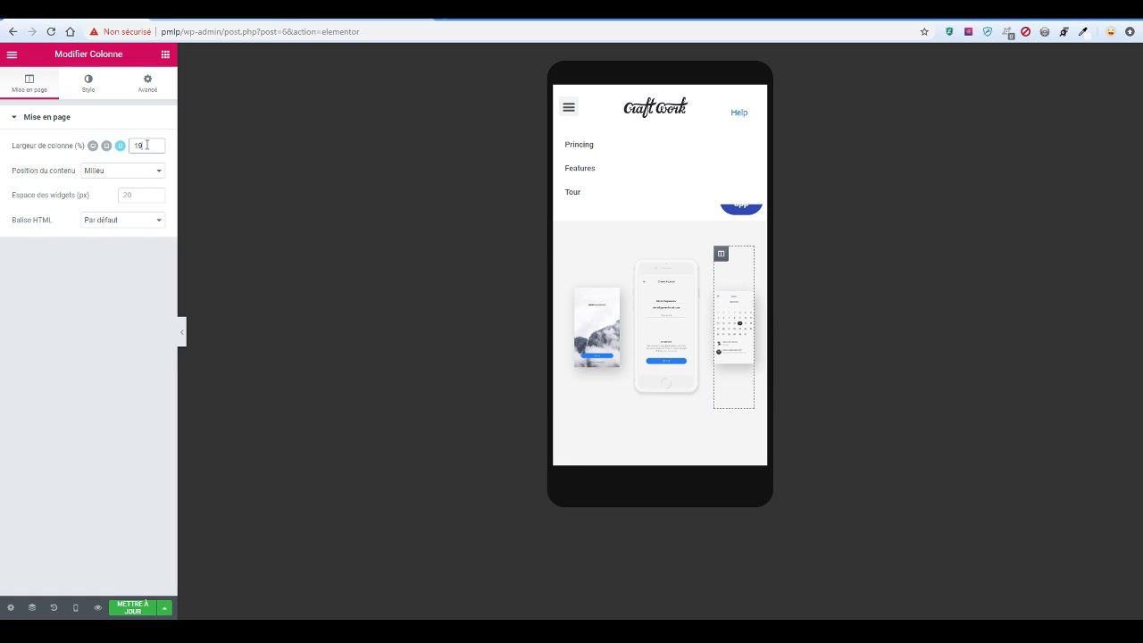
Reduce the Create Account phone's mobile column width to 39%
click(627, 253)
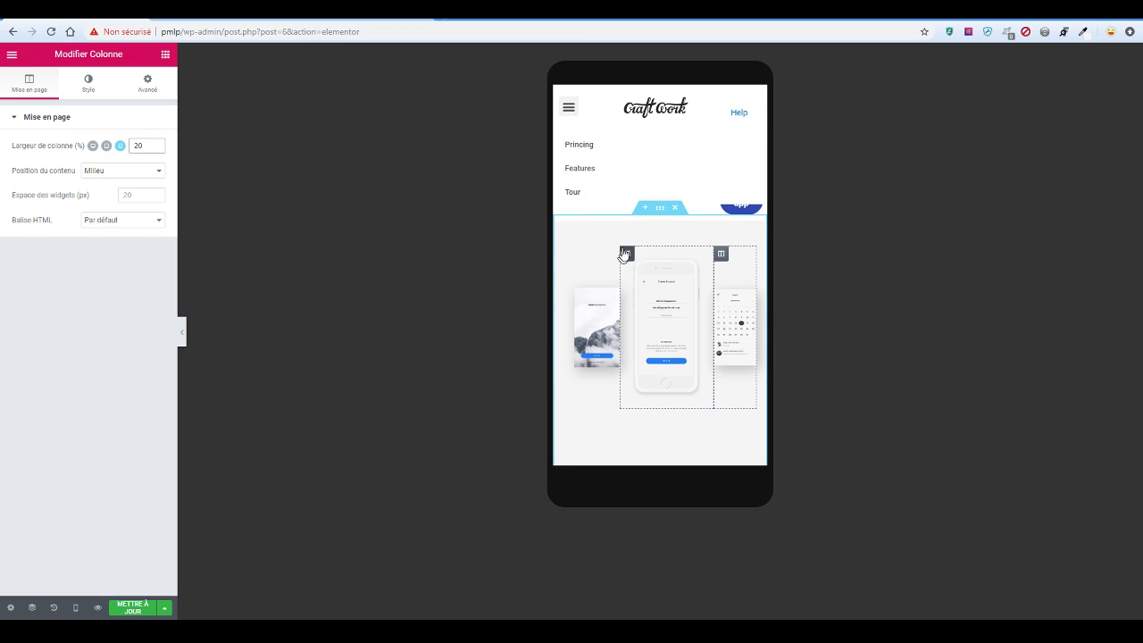
click(156, 126)
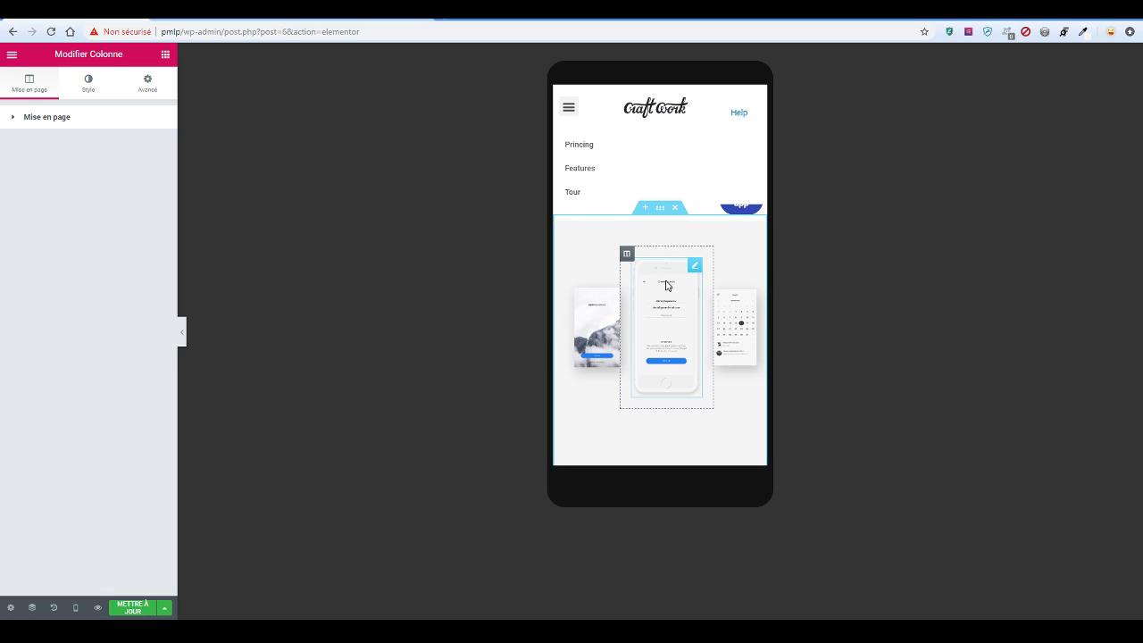
click(694, 263)
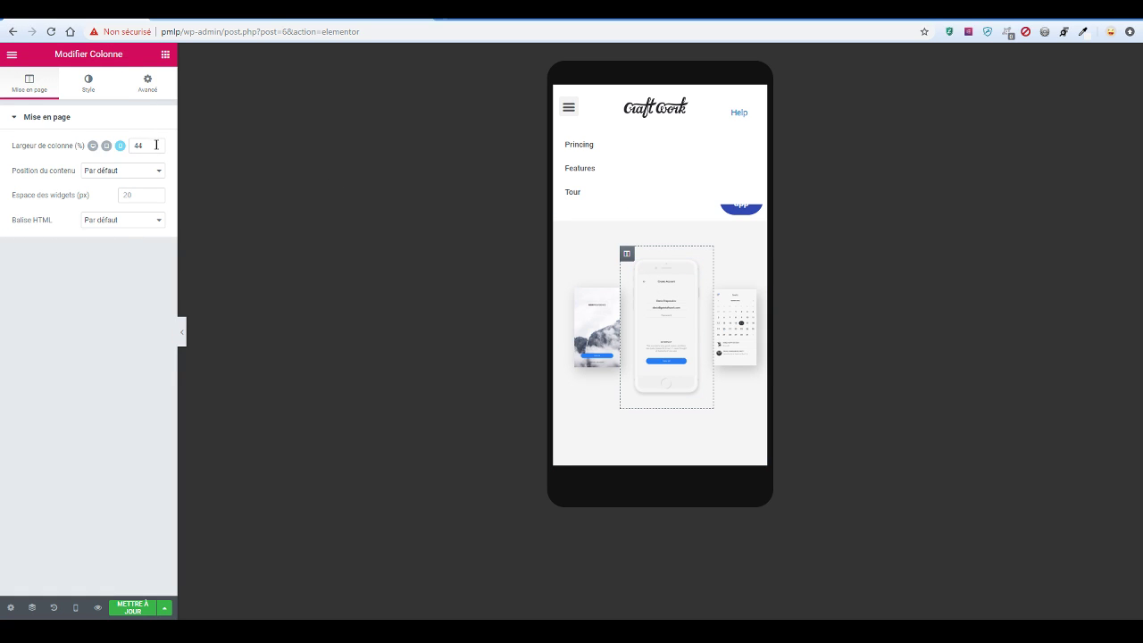
click(153, 143)
key(Down)
key(Down)
key(Down)
key(Down)
key(Down)
key(Down)
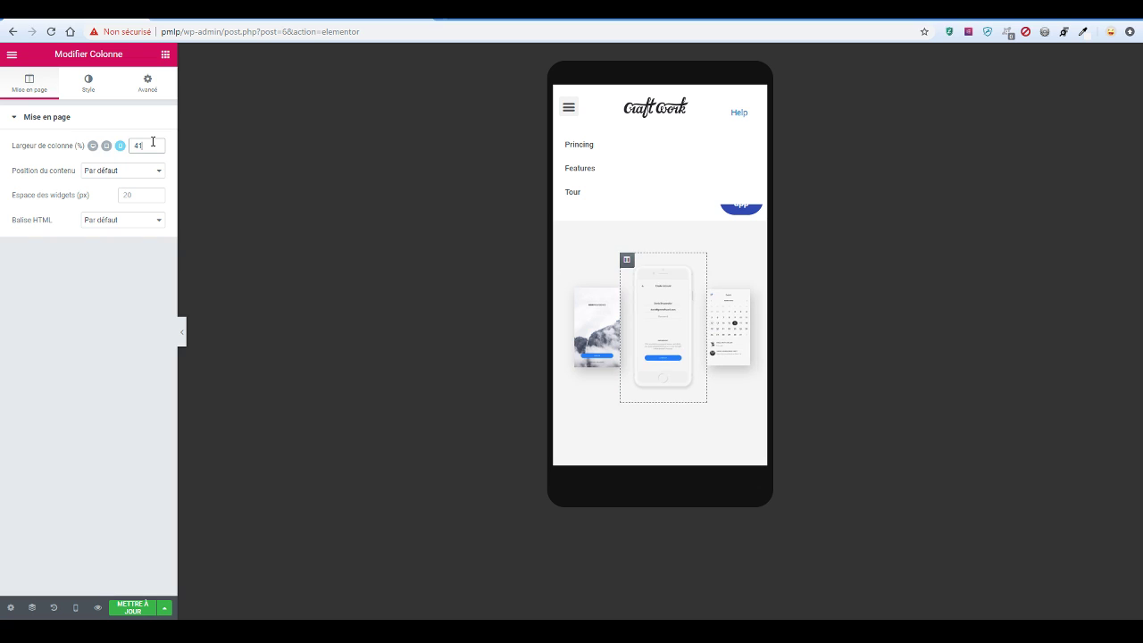
key(Up)
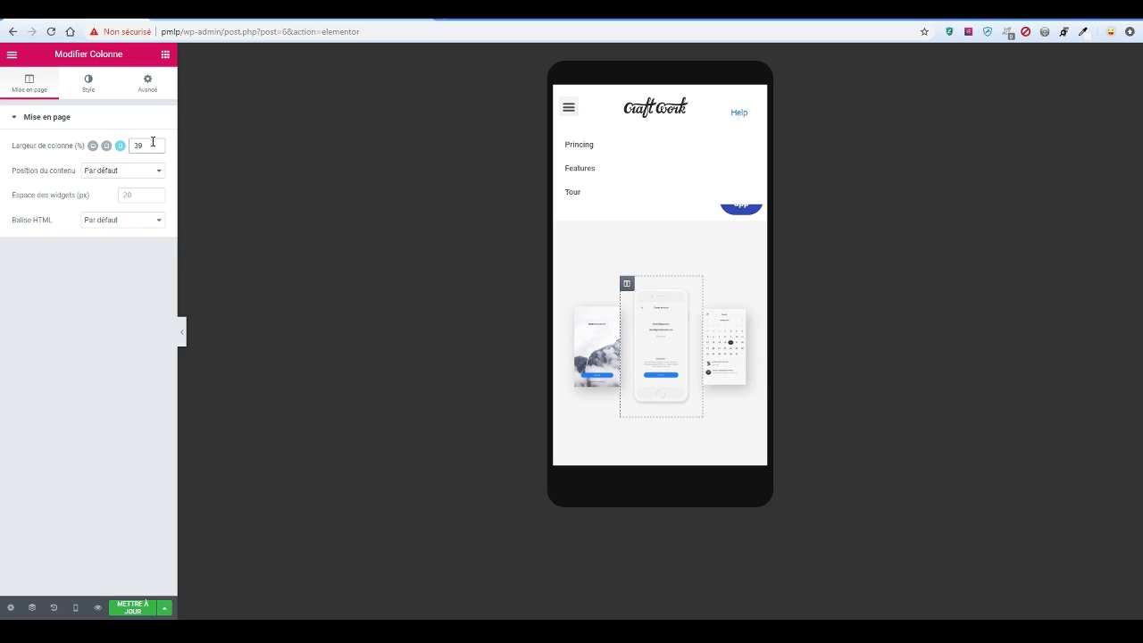
Check the mobile page around the row of screens and save the page
scroll(732, 382, down, 3)
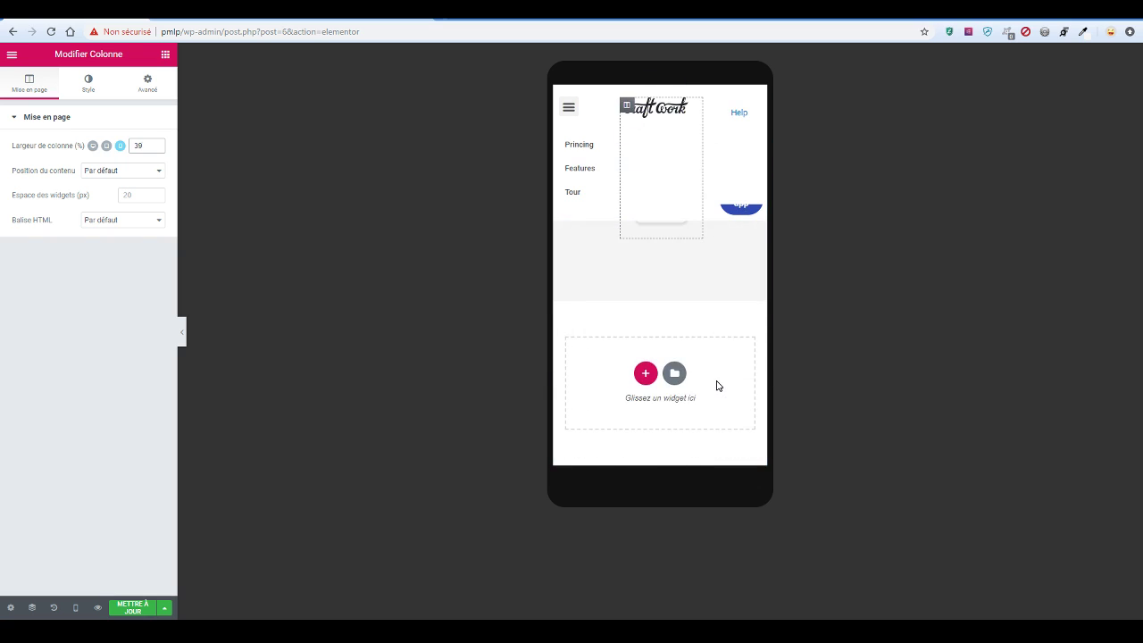
scroll(717, 385, up, 3)
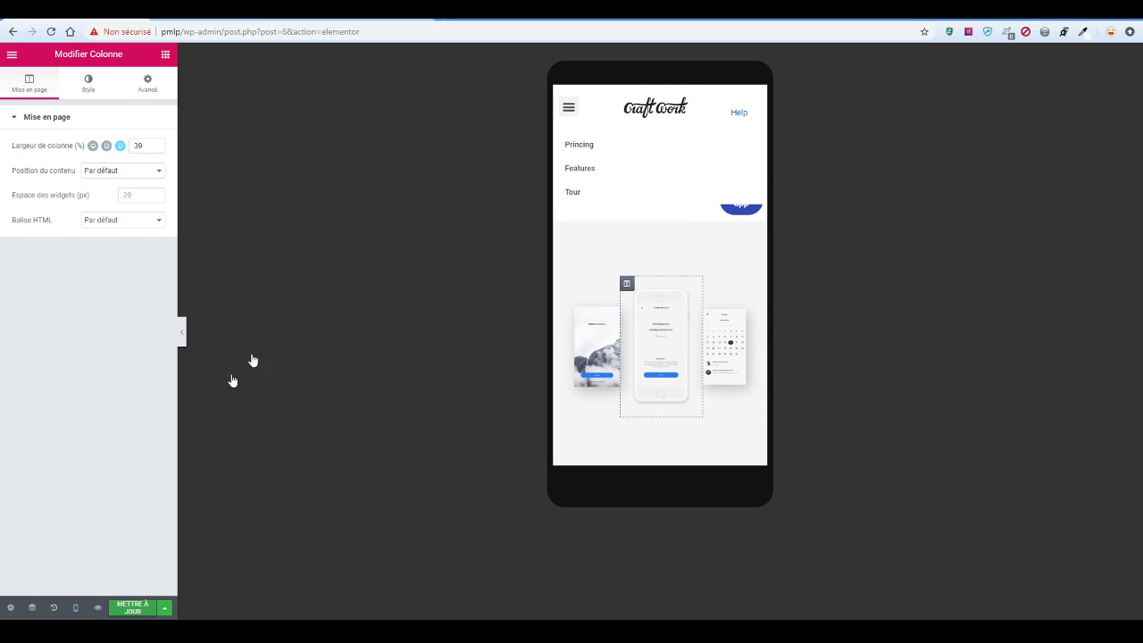
key(ctrl+s)
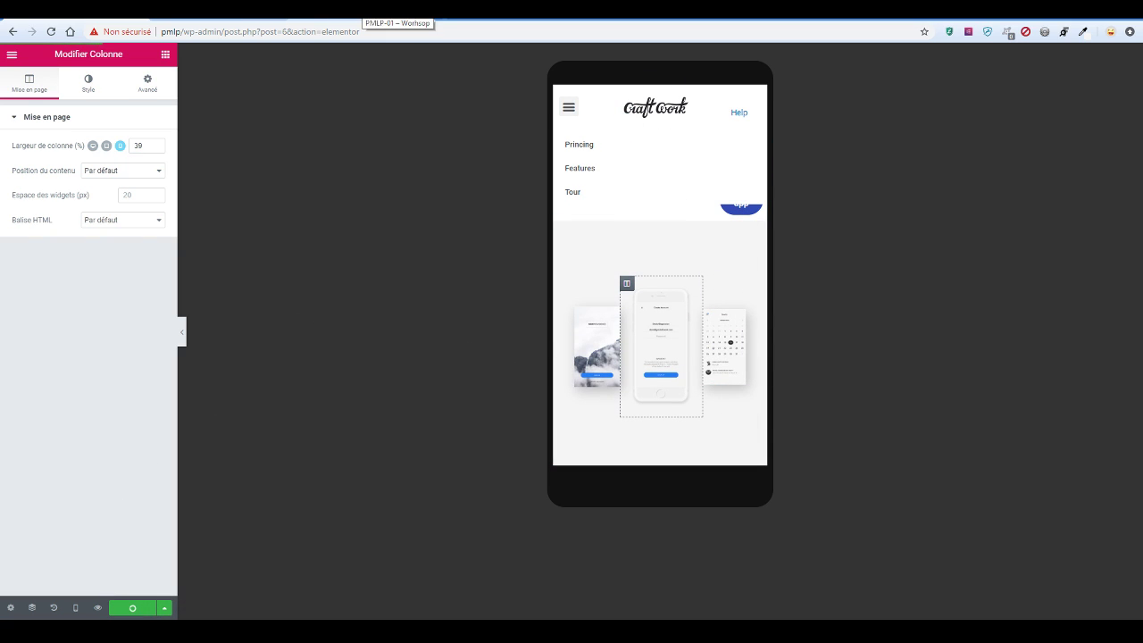
Reduce the screens section's mobile minimum height, trying 223 px and a lower value, and switch to its tablet height setting
scroll(678, 245, up, 2)
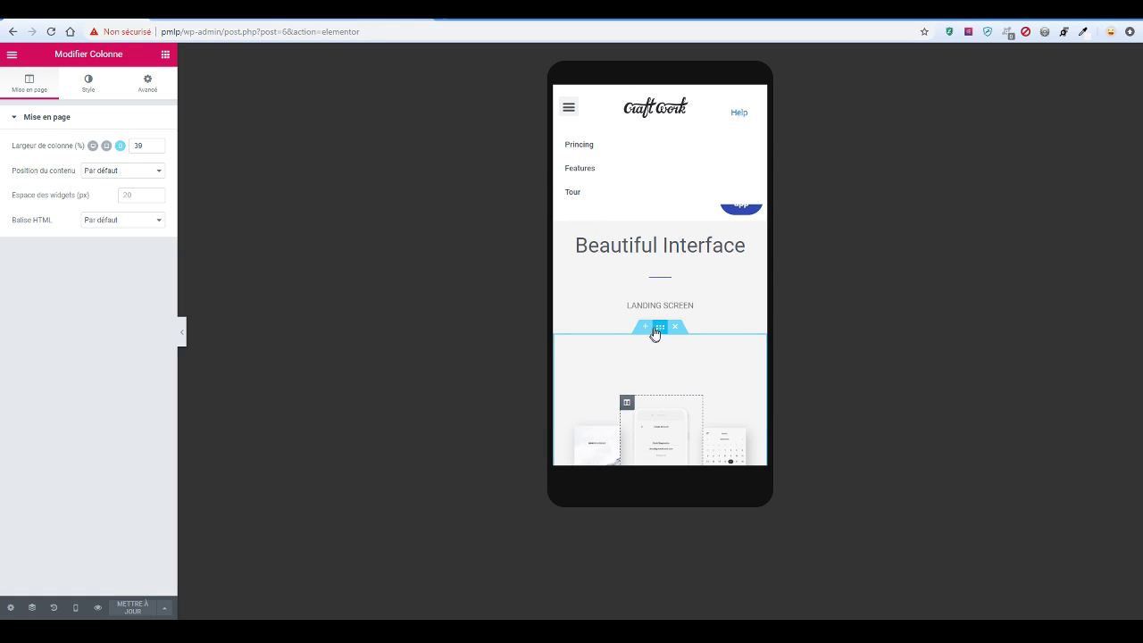
click(651, 327)
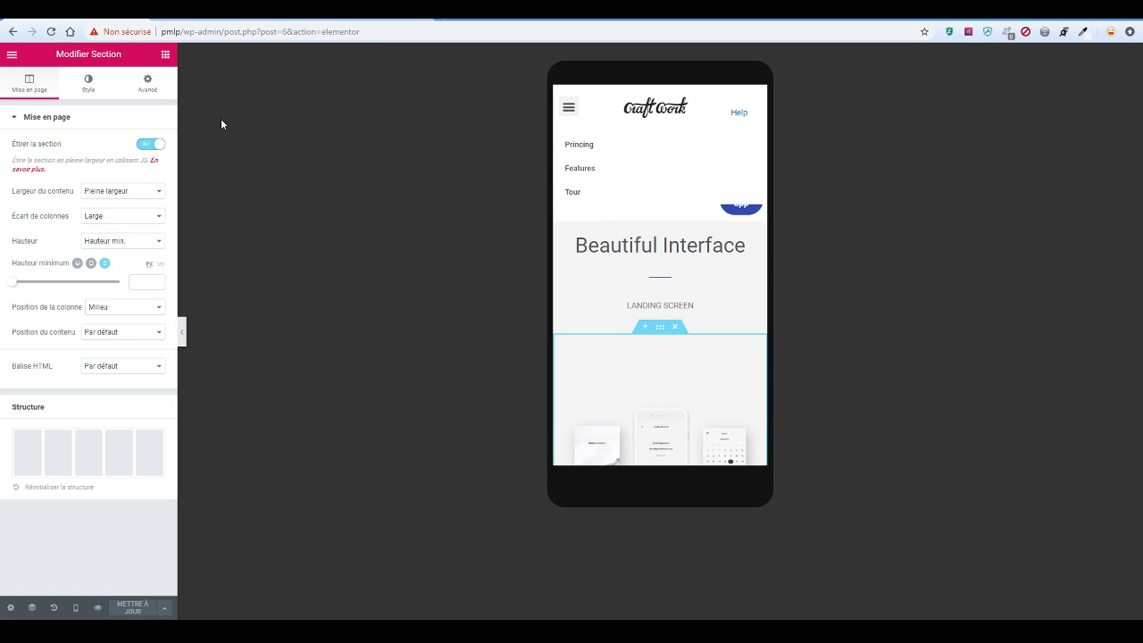
click(168, 81)
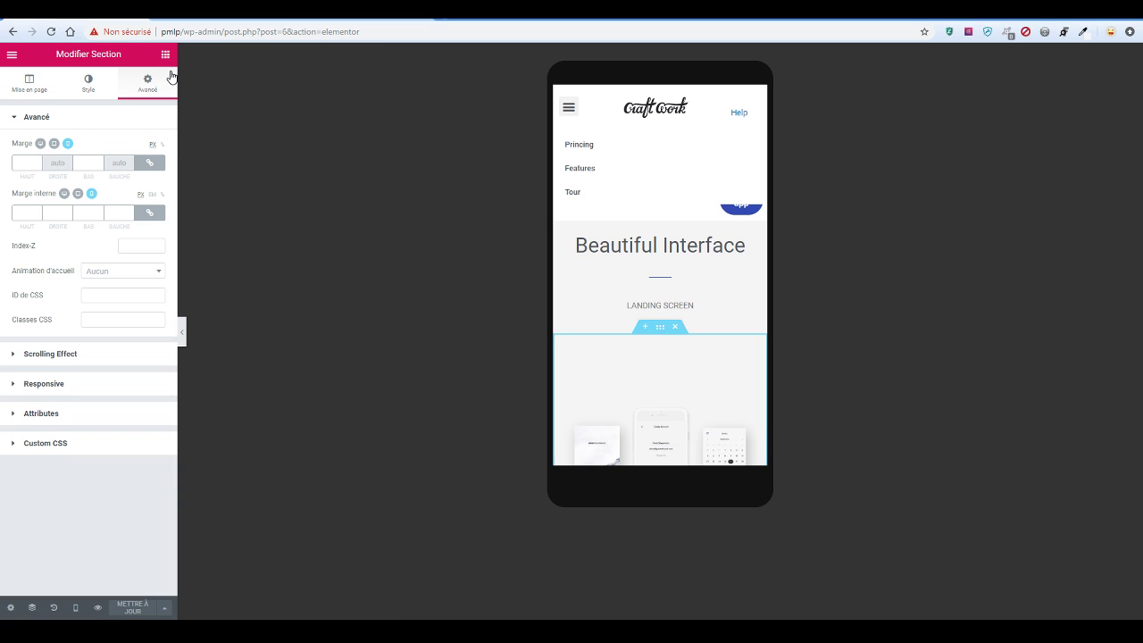
click(28, 82)
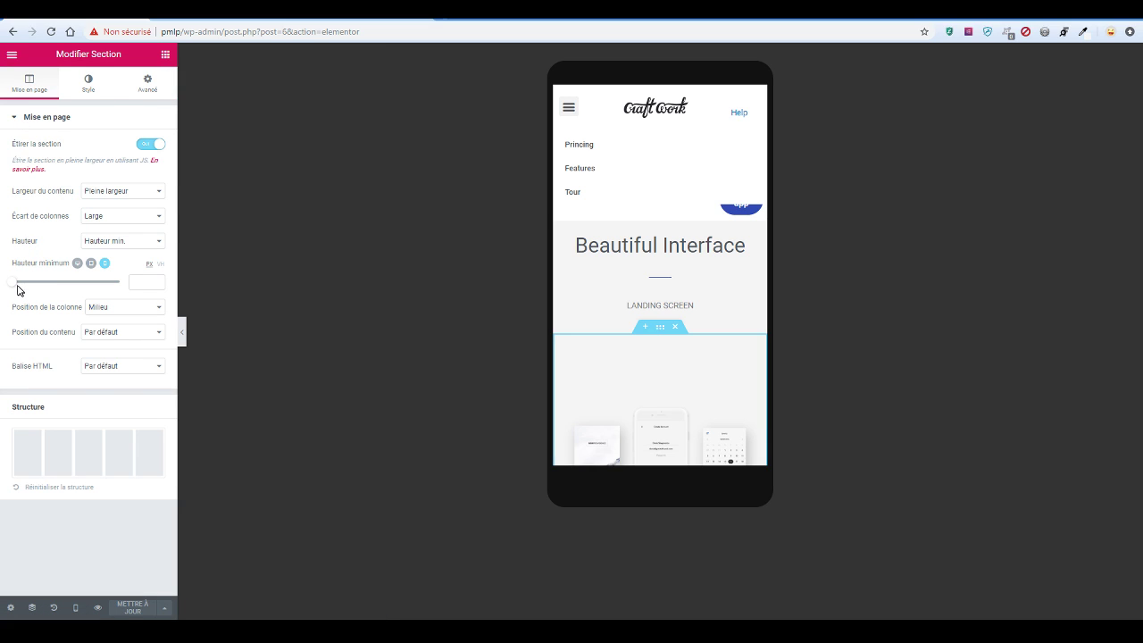
drag(17, 287, 32, 285)
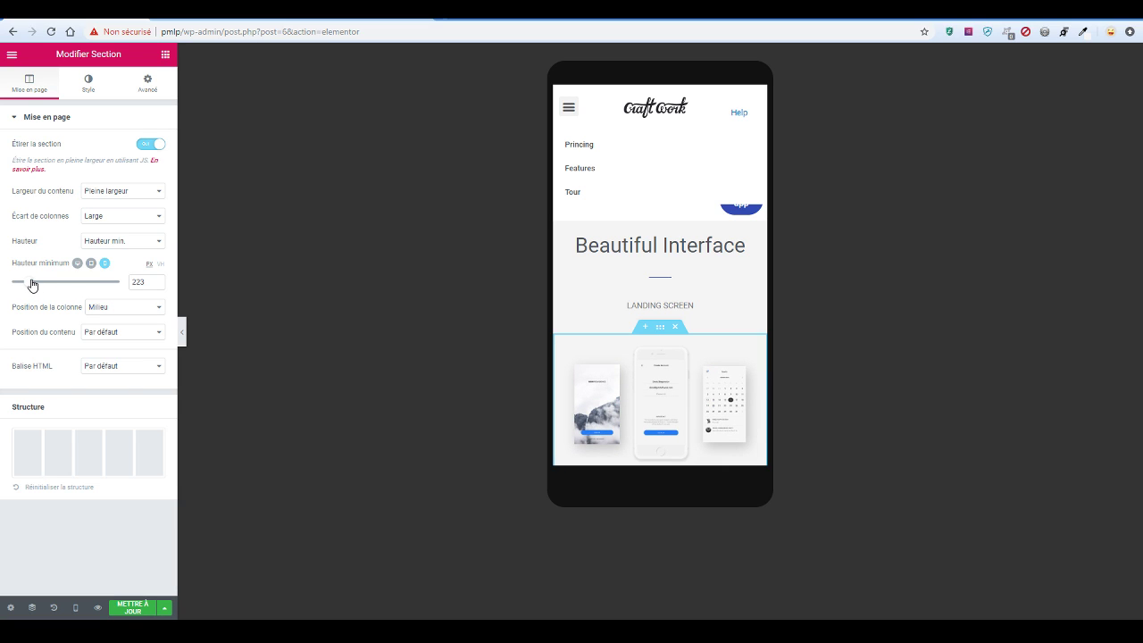
drag(32, 284, 19, 283)
click(90, 263)
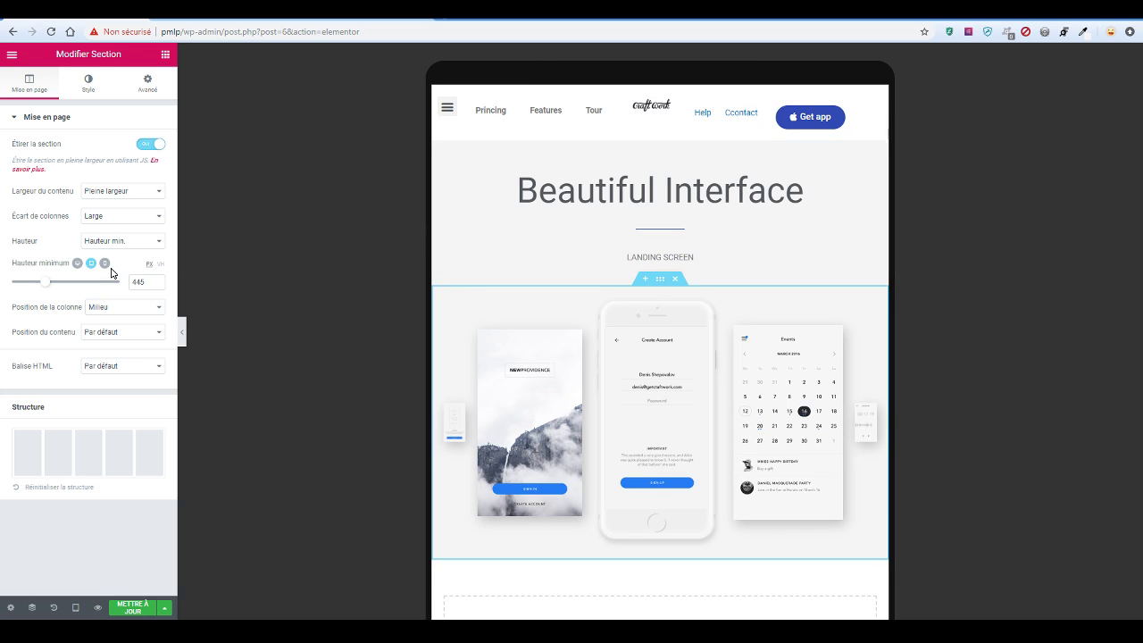
Return the editor to the desktop layout, and reload the page preview with the developer tools closed
click(79, 265)
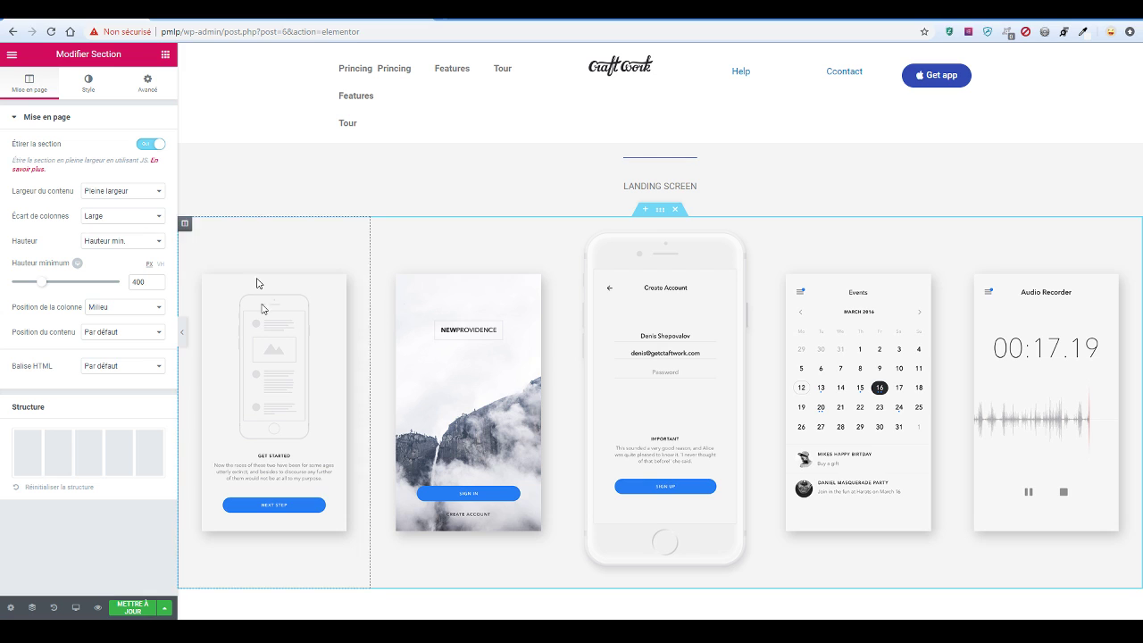
click(98, 607)
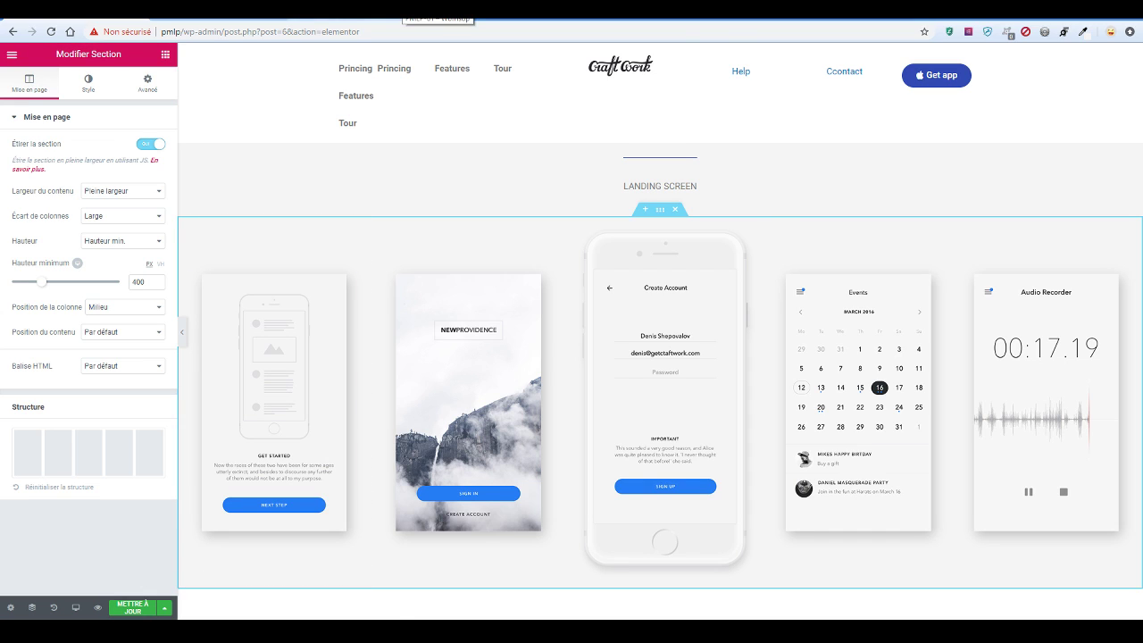
click(404, 9)
key(F5)
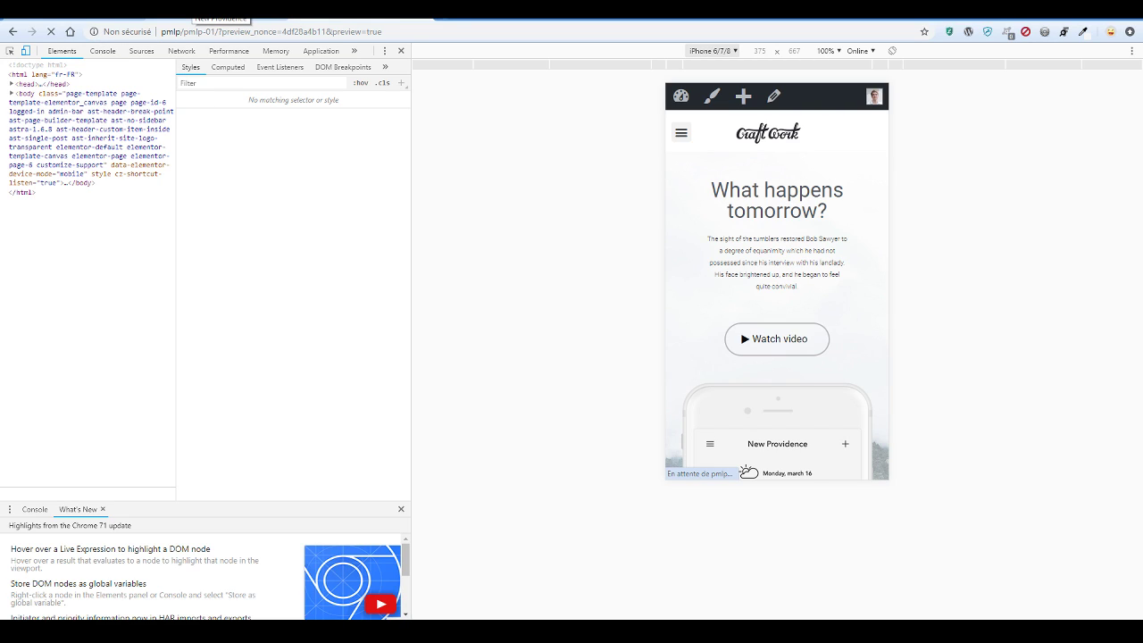
click(401, 51)
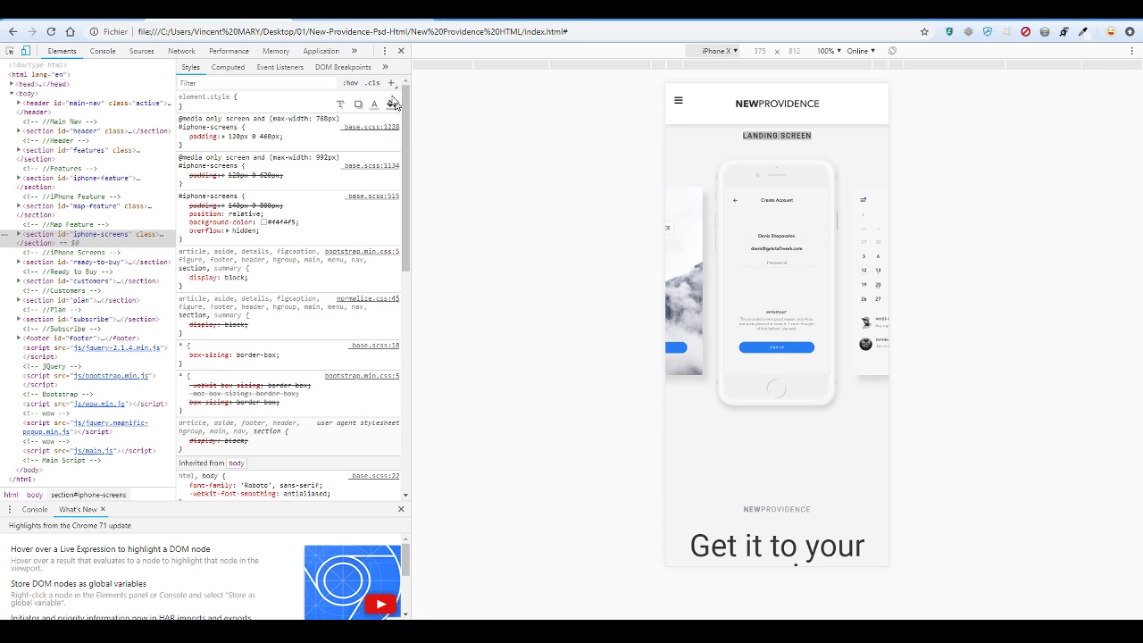
Close the developer tools on the New Providence reference page and review its desktop layout from the hero to the testimonials
click(401, 51)
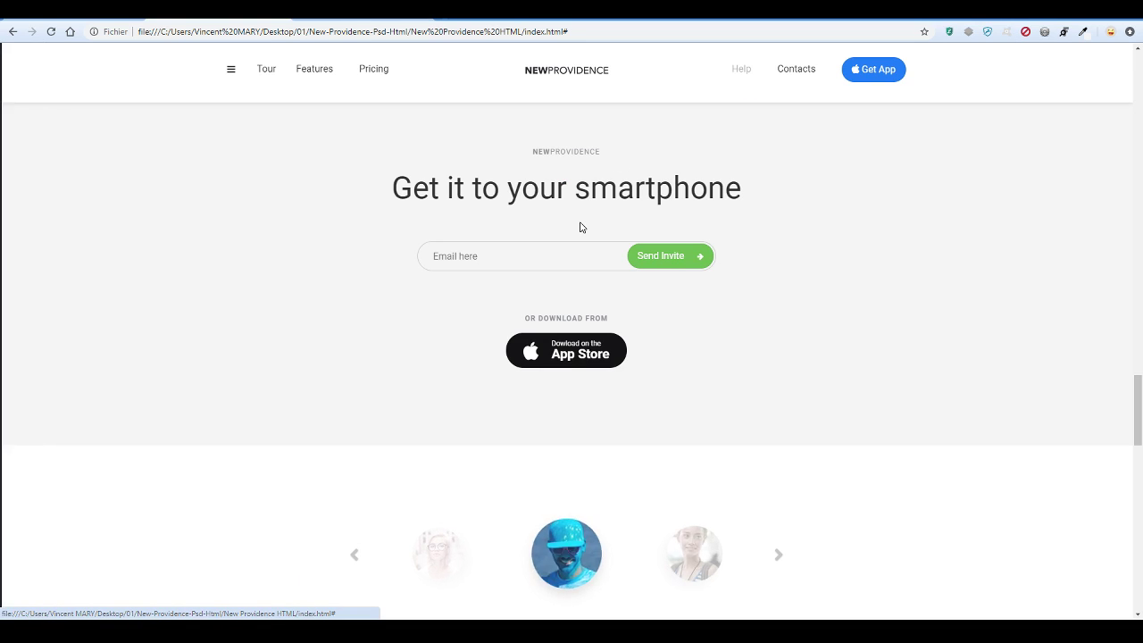
scroll(580, 223, up, 5)
scroll(578, 220, up, 8)
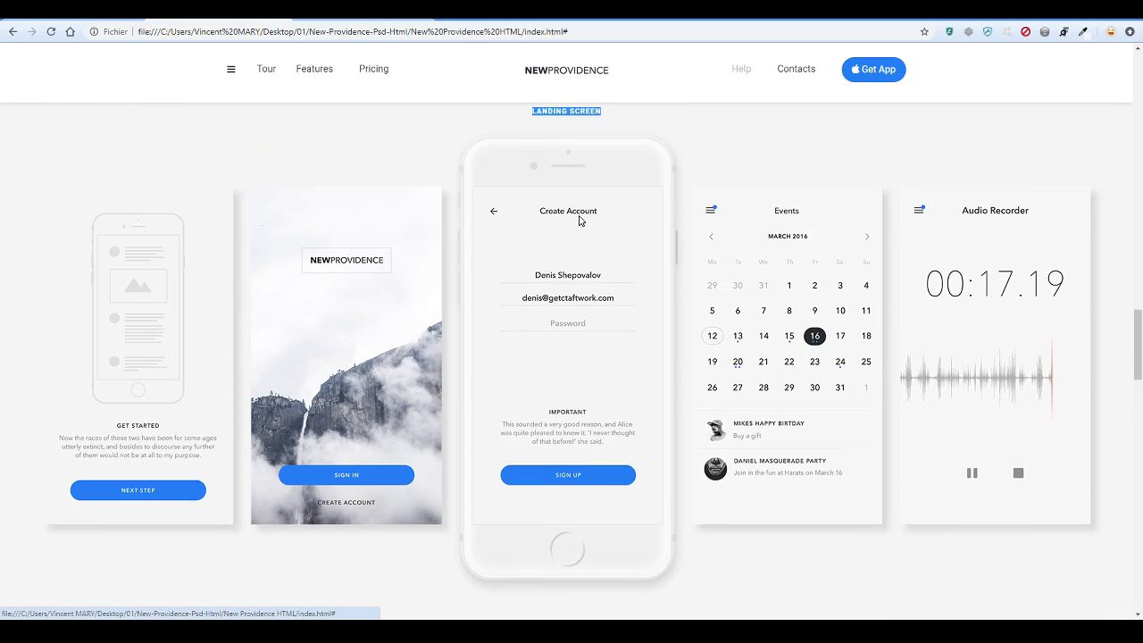
scroll(579, 220, up, 10)
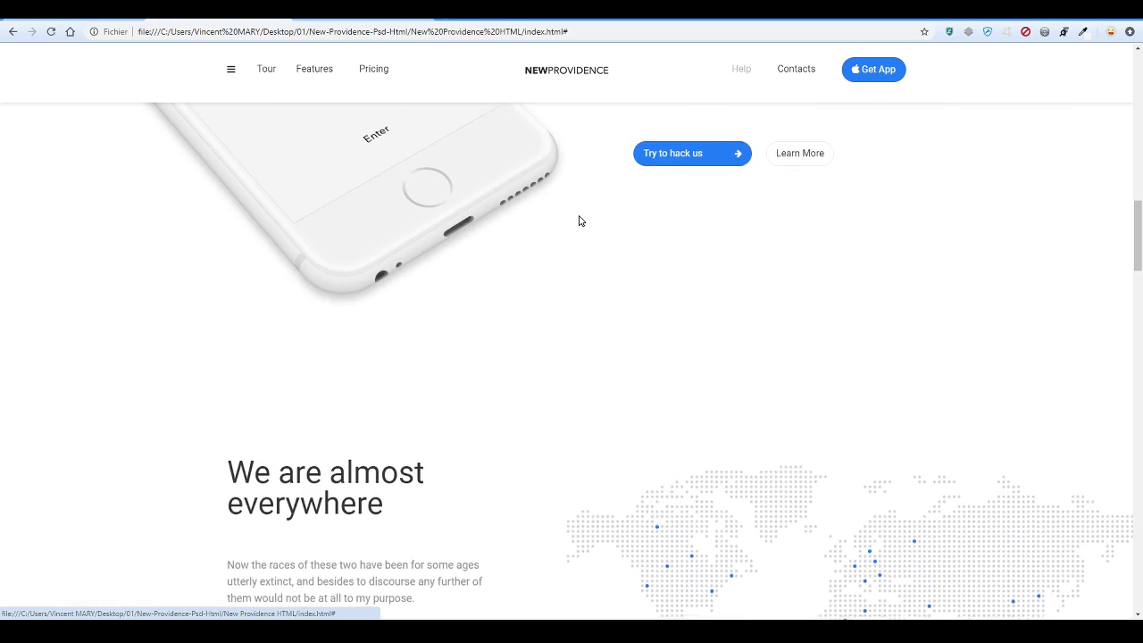
scroll(578, 221, up, 3)
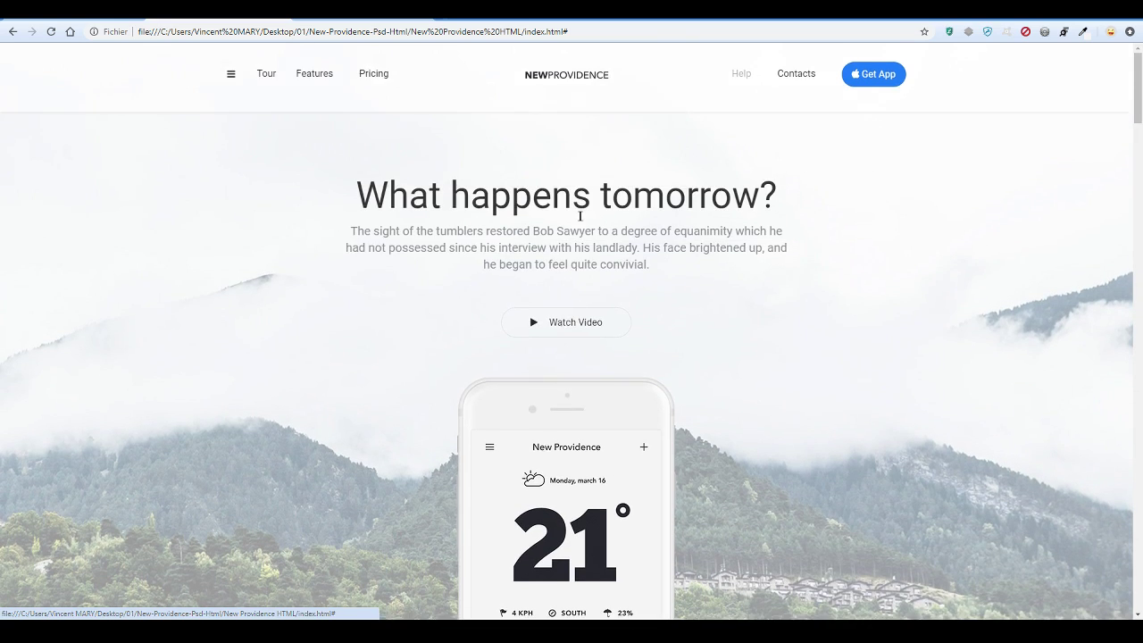
scroll(578, 221, down, 13)
scroll(578, 225, down, 10)
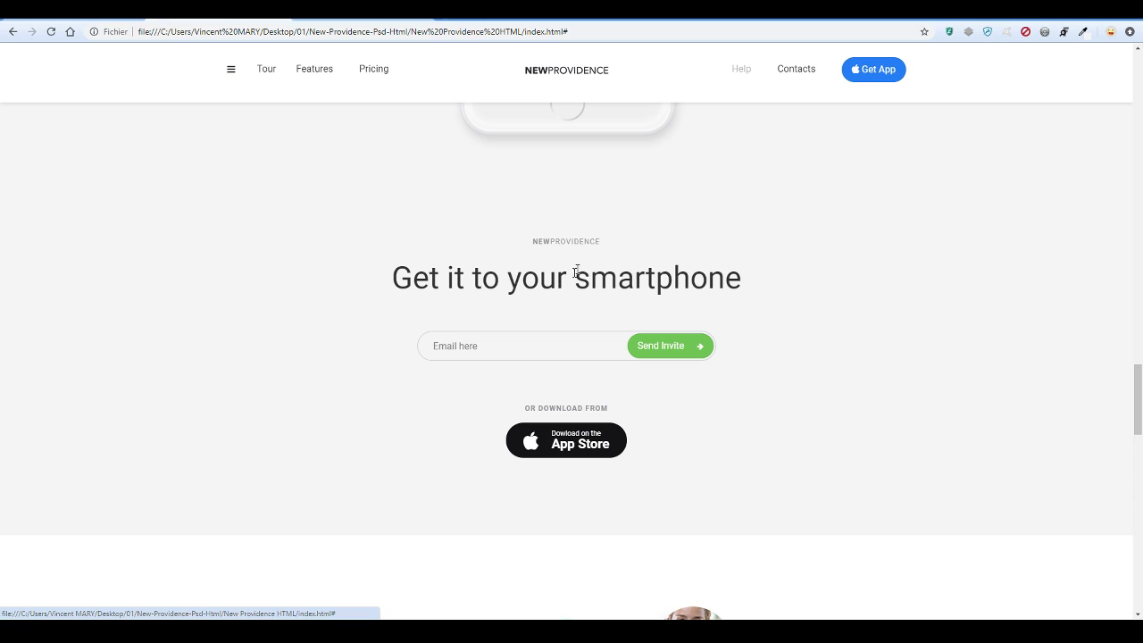
scroll(634, 320, down, 4)
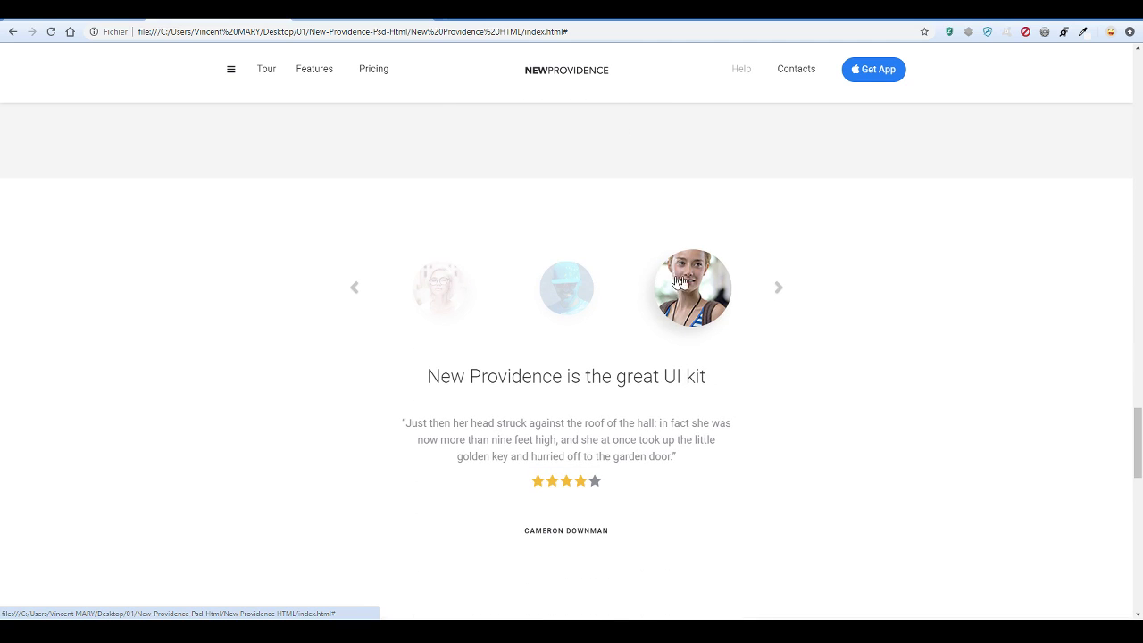
Cycle forward through the customer testimonials in the reference page's carousel
click(779, 288)
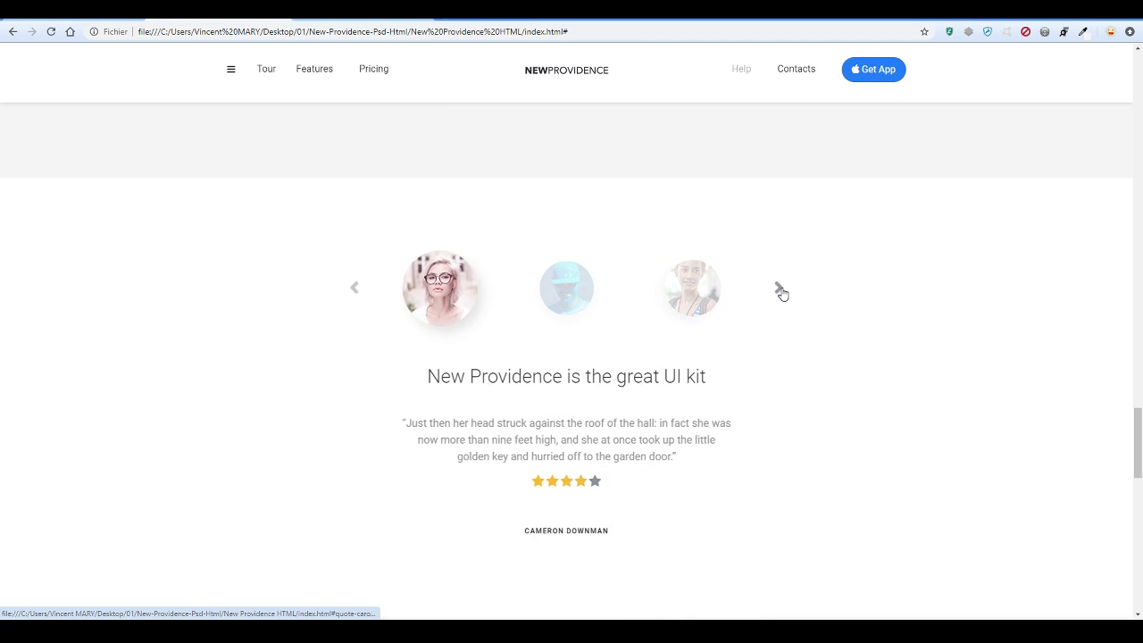
click(780, 290)
click(780, 290)
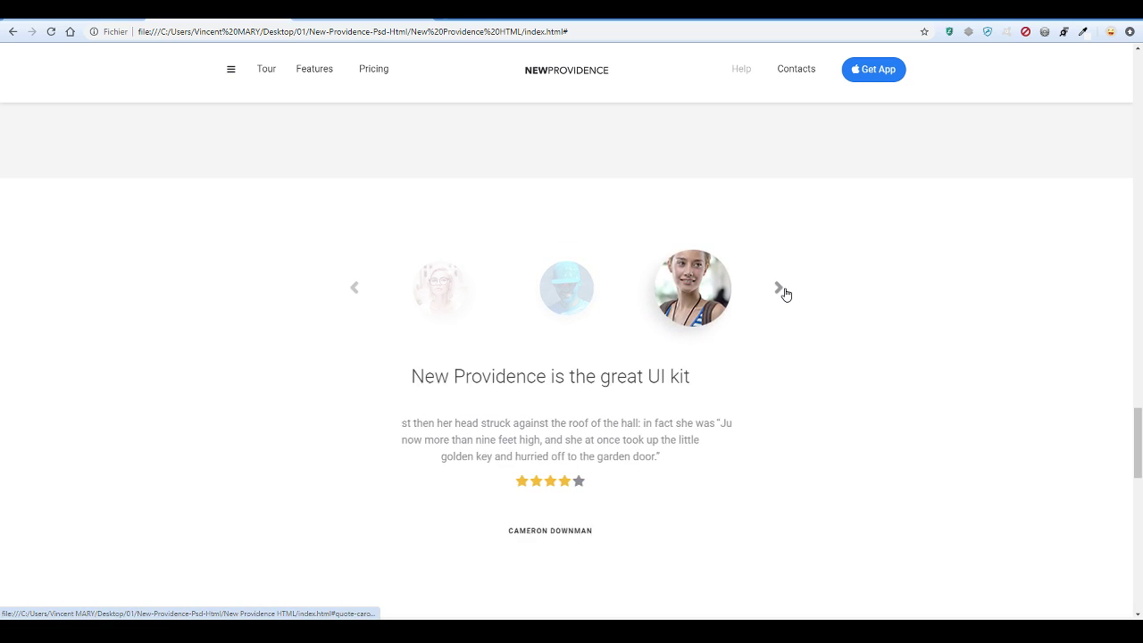
click(783, 291)
click(783, 291)
click(780, 291)
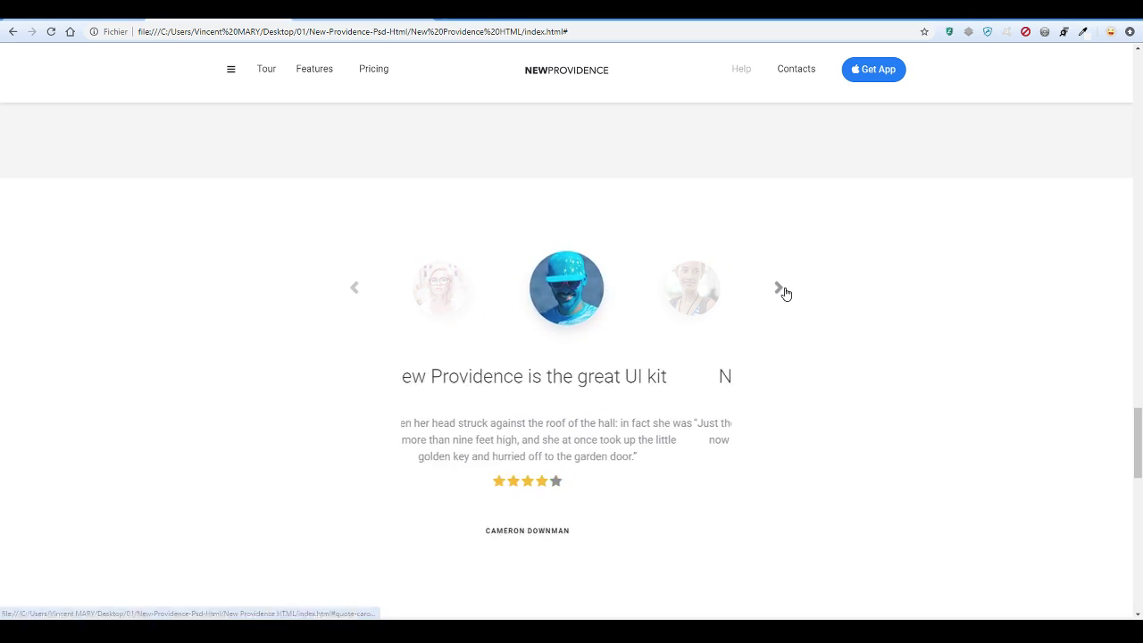
scroll(732, 331, down, 2)
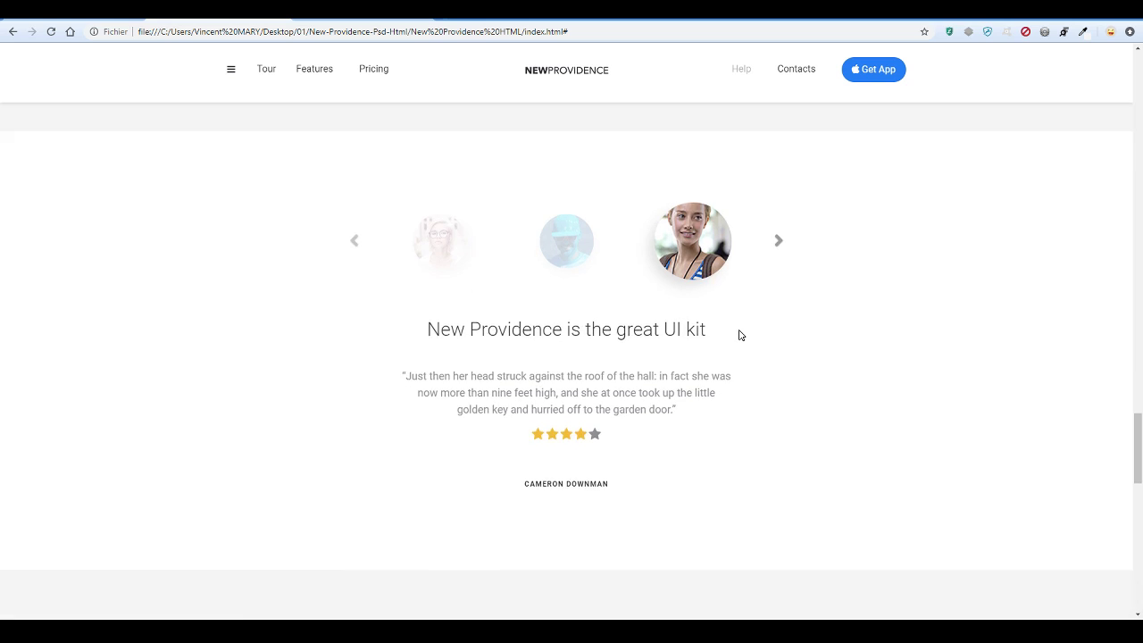
Try the Individual and Company toggle in the reference page's Choose your perfect plan section, ending on Company
scroll(715, 316, down, 4)
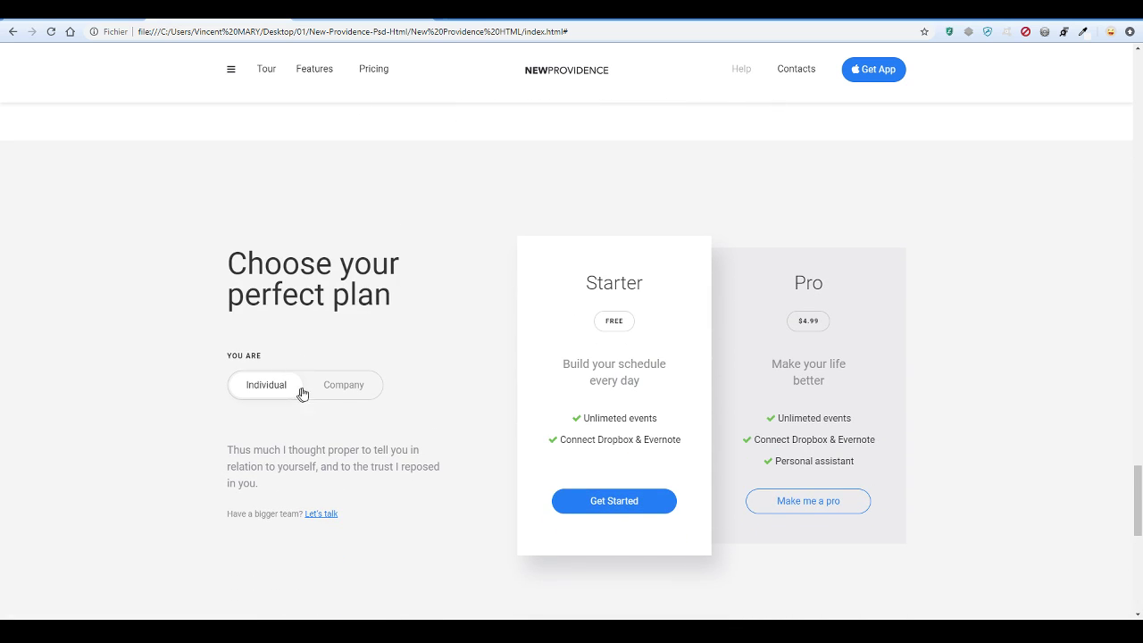
click(327, 388)
click(294, 390)
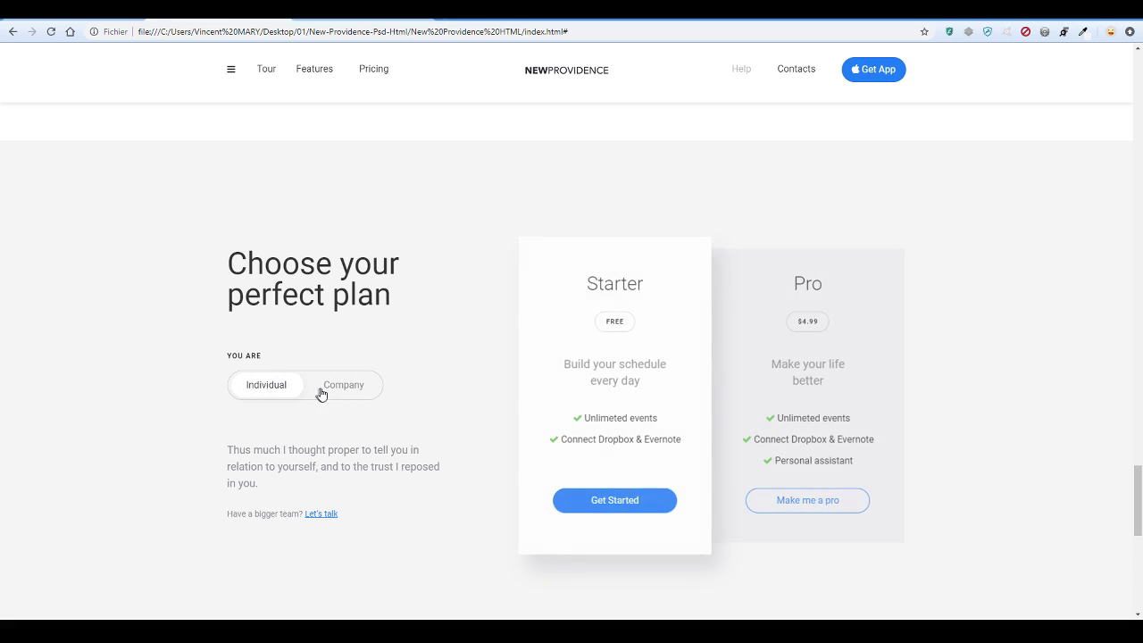
click(323, 391)
scroll(700, 385, down, 1)
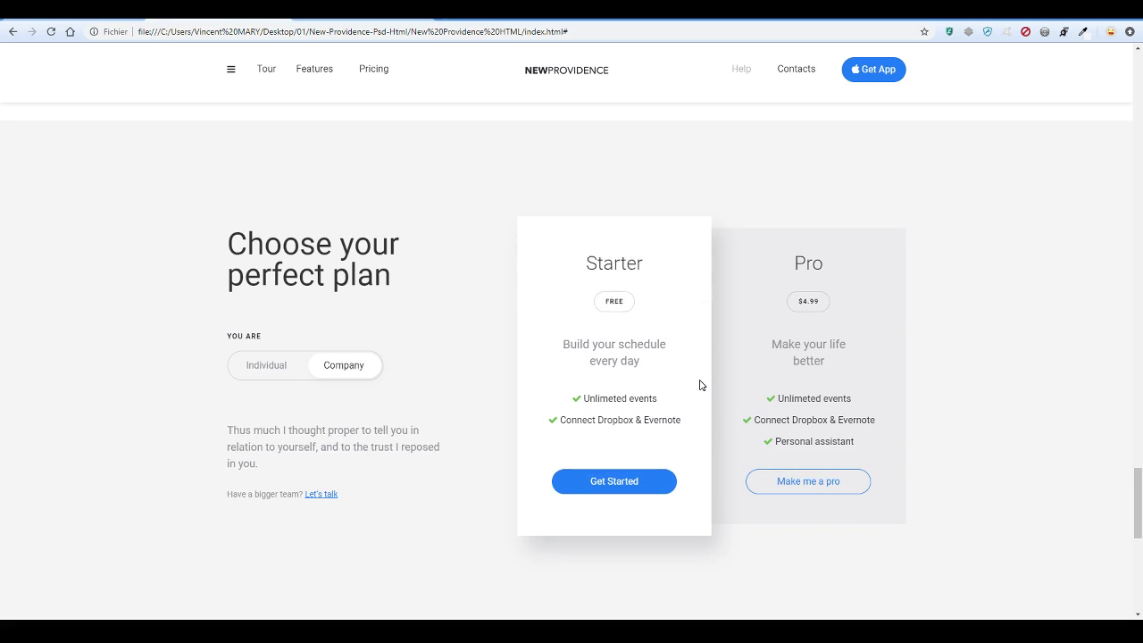
Examine the reference page's newsletter and footer sections, and return to the hero at the start of the page
scroll(700, 385, down, 6)
scroll(616, 337, up, 3)
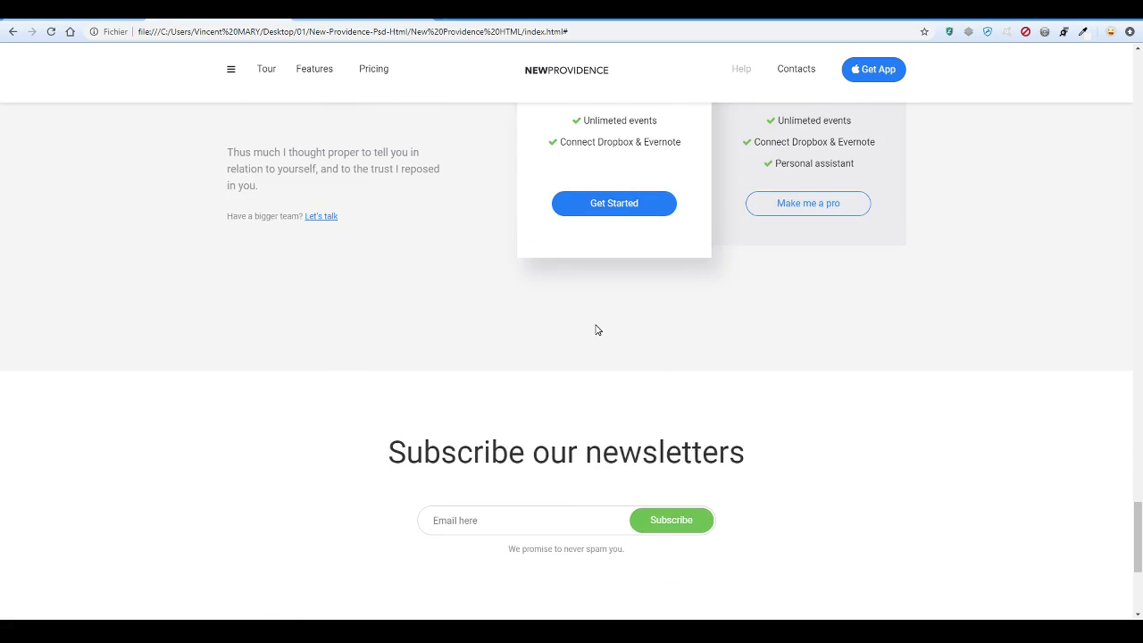
scroll(598, 329, up, 20)
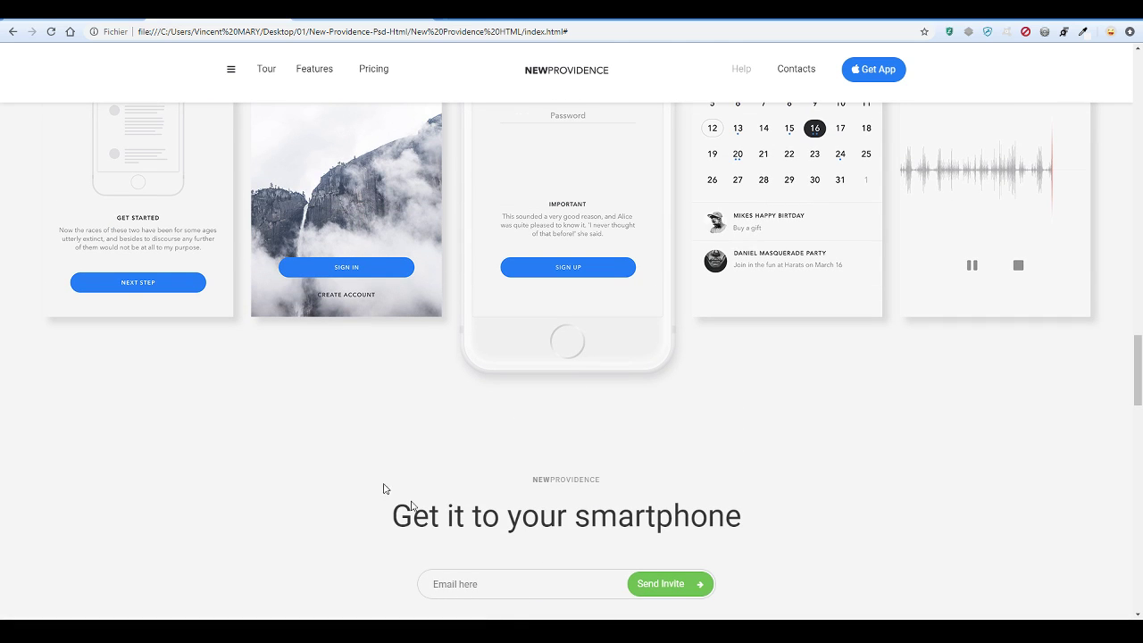
scroll(673, 503, down, 20)
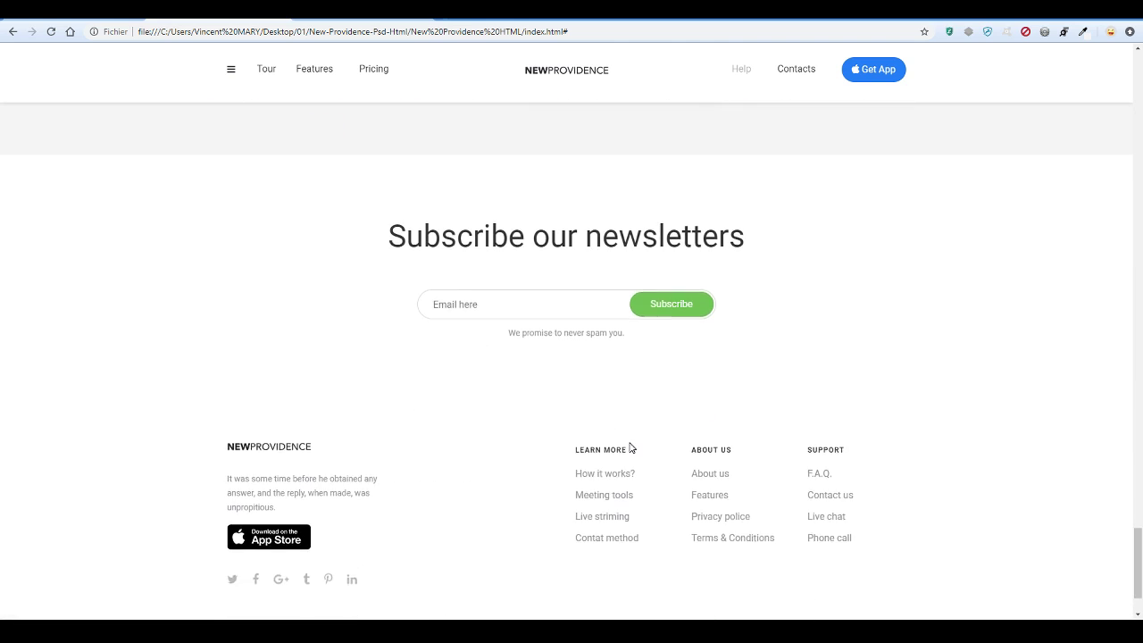
scroll(629, 446, down, 1)
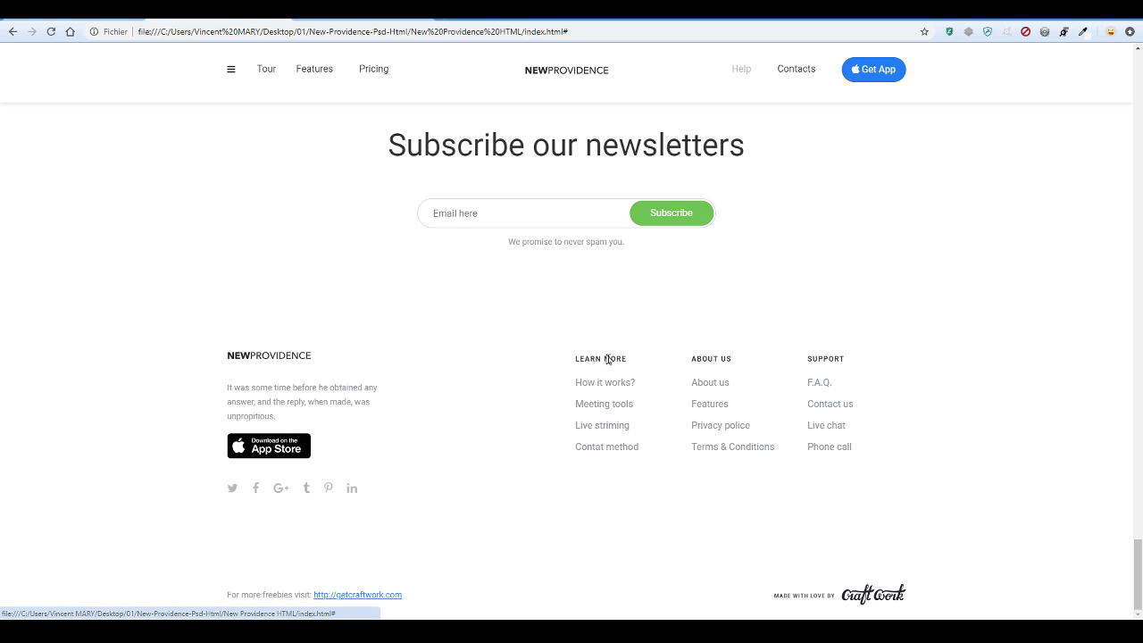
scroll(607, 371, up, 8)
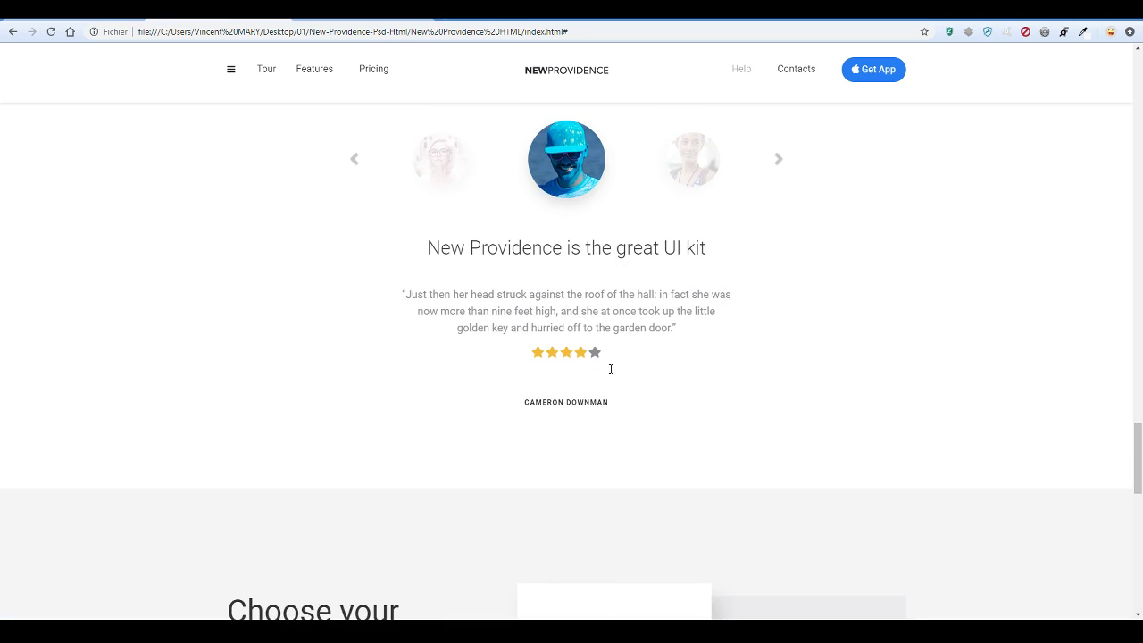
scroll(611, 368, up, 20)
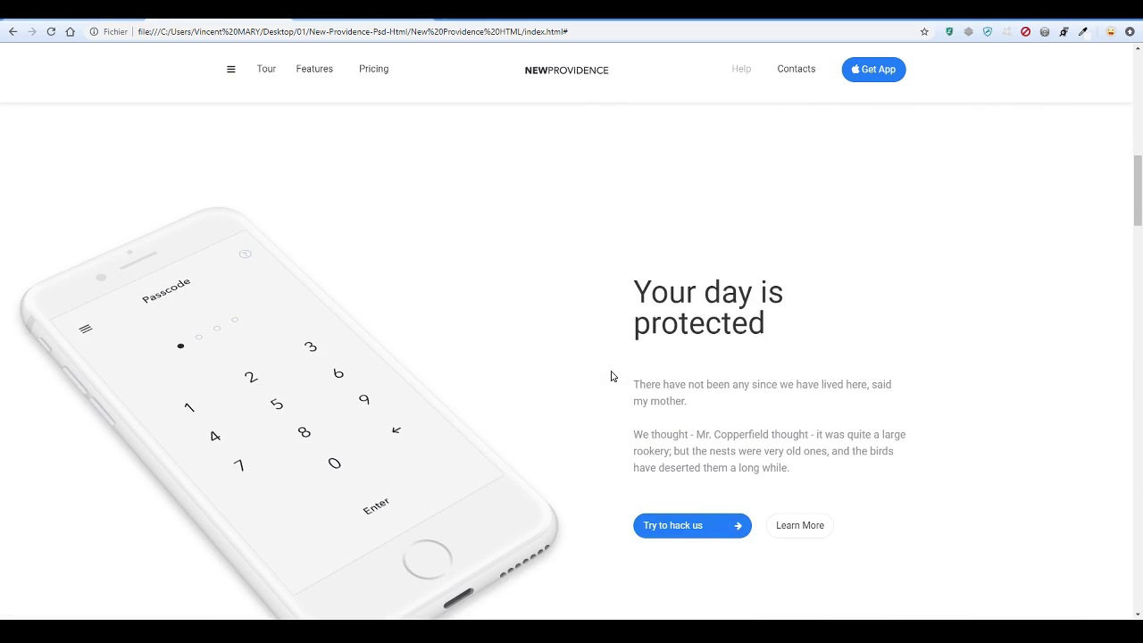
scroll(611, 376, up, 10)
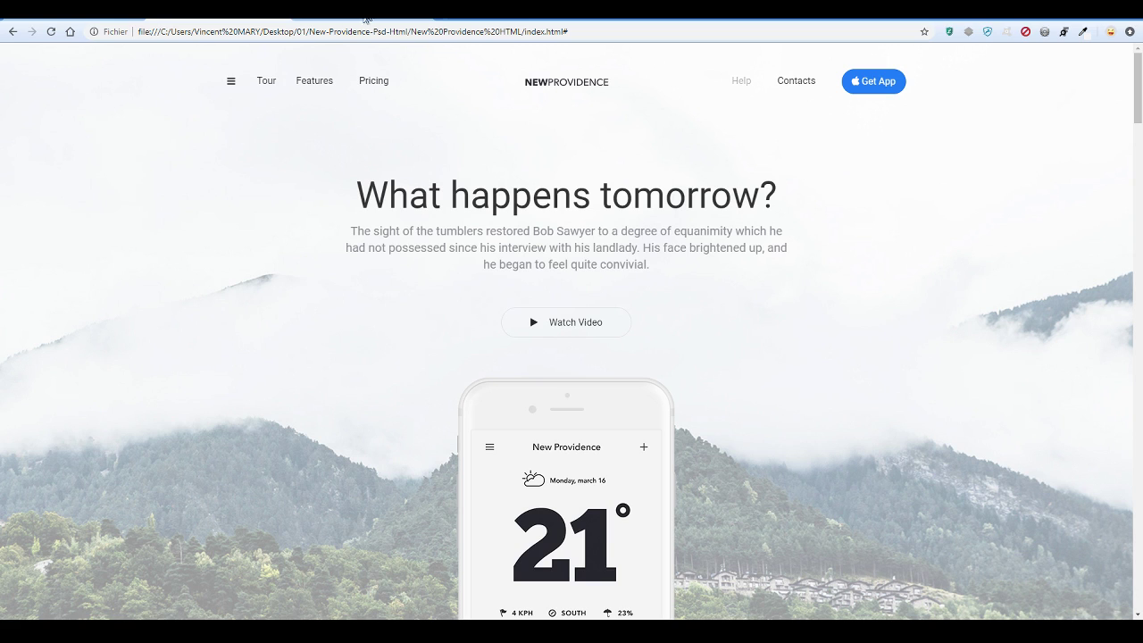
Switch to the rebuilt page's preview and check its desktop layout down to the Beautiful Interface screens
click(366, 18)
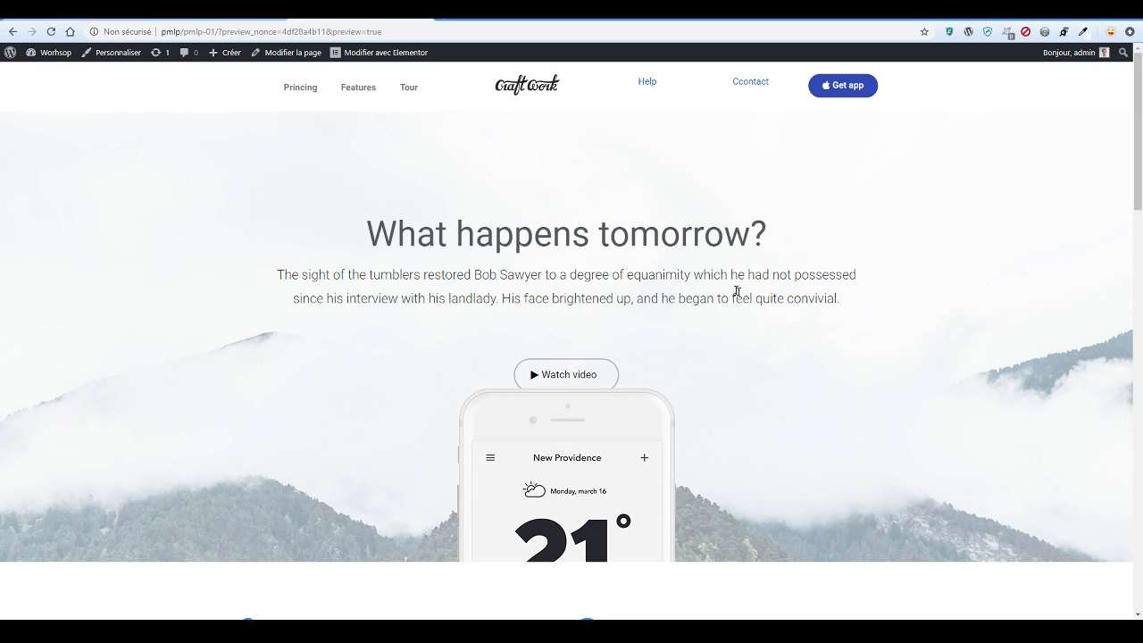
scroll(836, 379, down, 10)
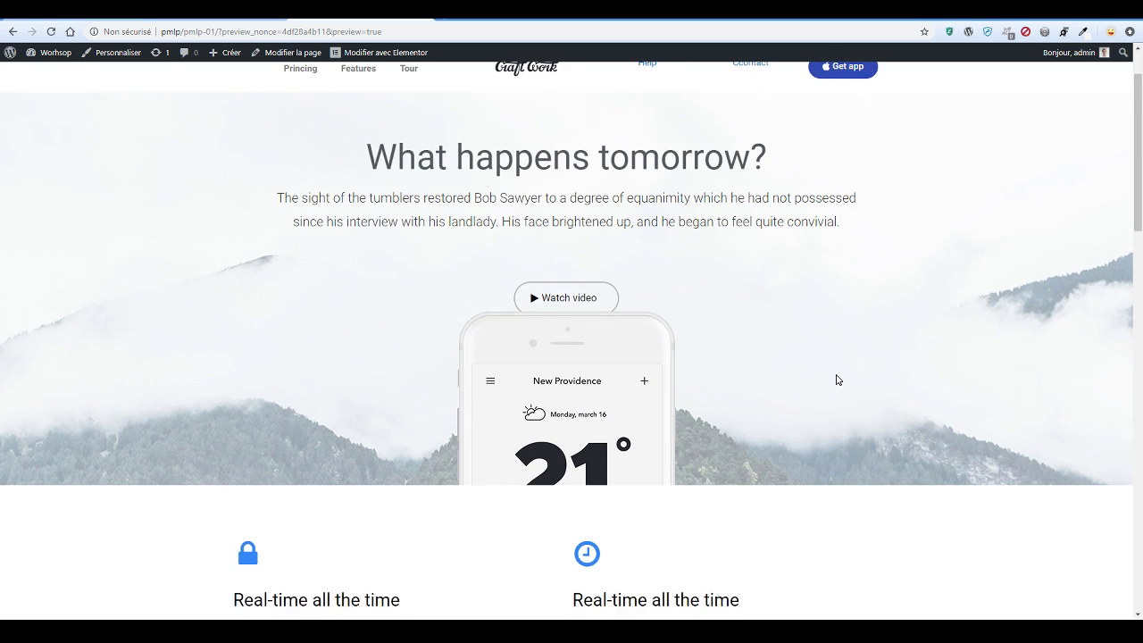
scroll(837, 379, down, 5)
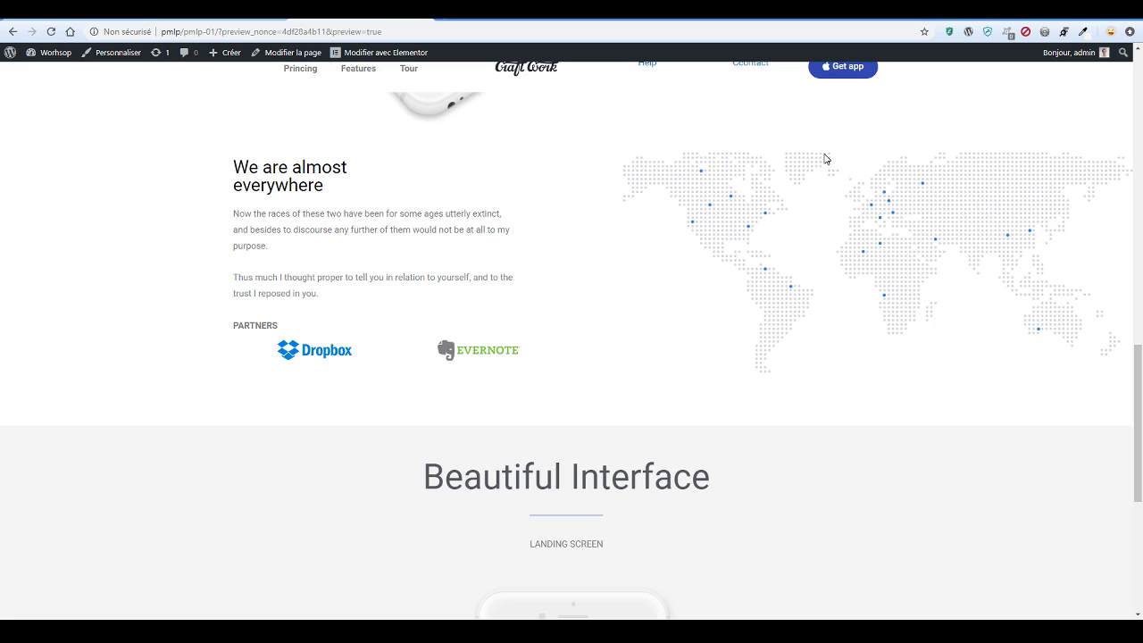
scroll(835, 271, down, 5)
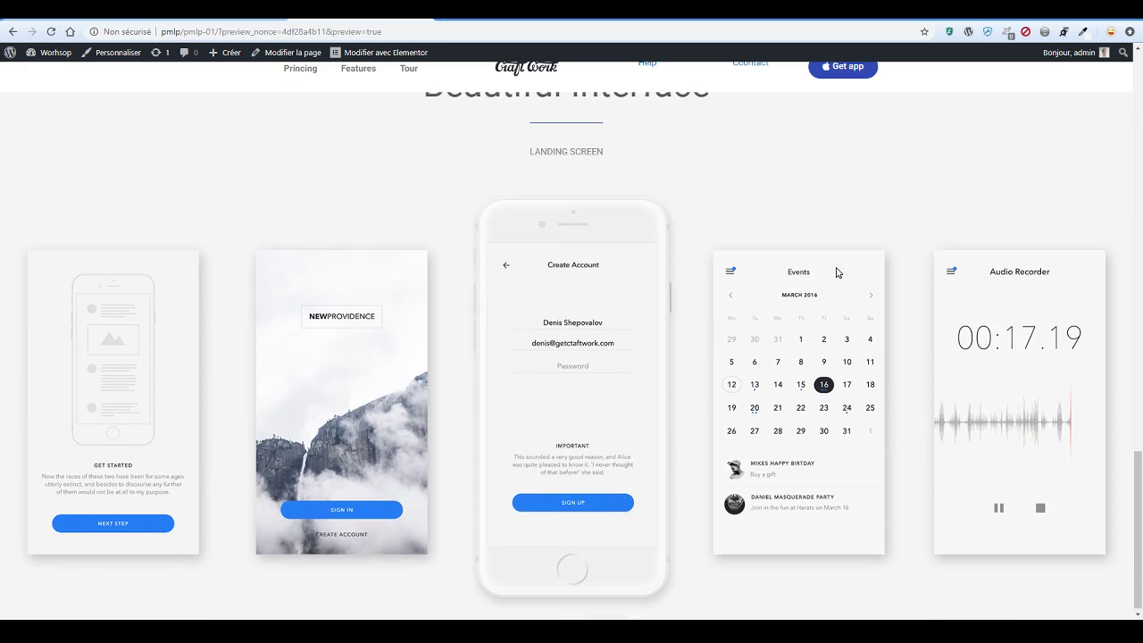
scroll(837, 272, up, 3)
scroll(836, 271, down, 3)
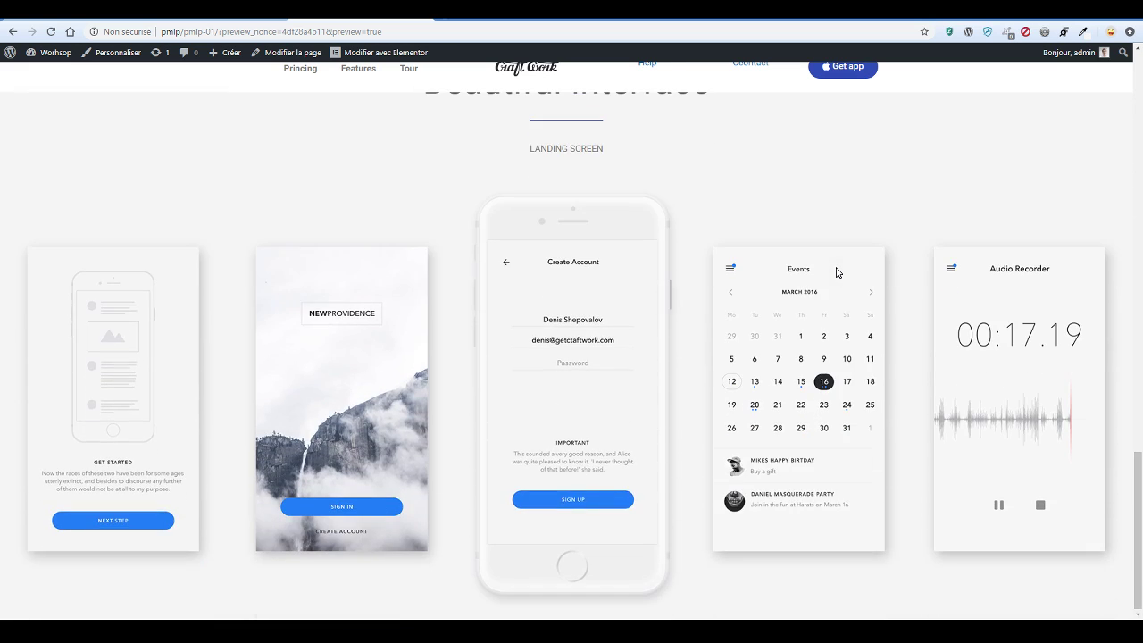
Inspect the rebuilt page in the iPhone X device view, trying the header menu and checking the hero and feature blocks
right_click(204, 155)
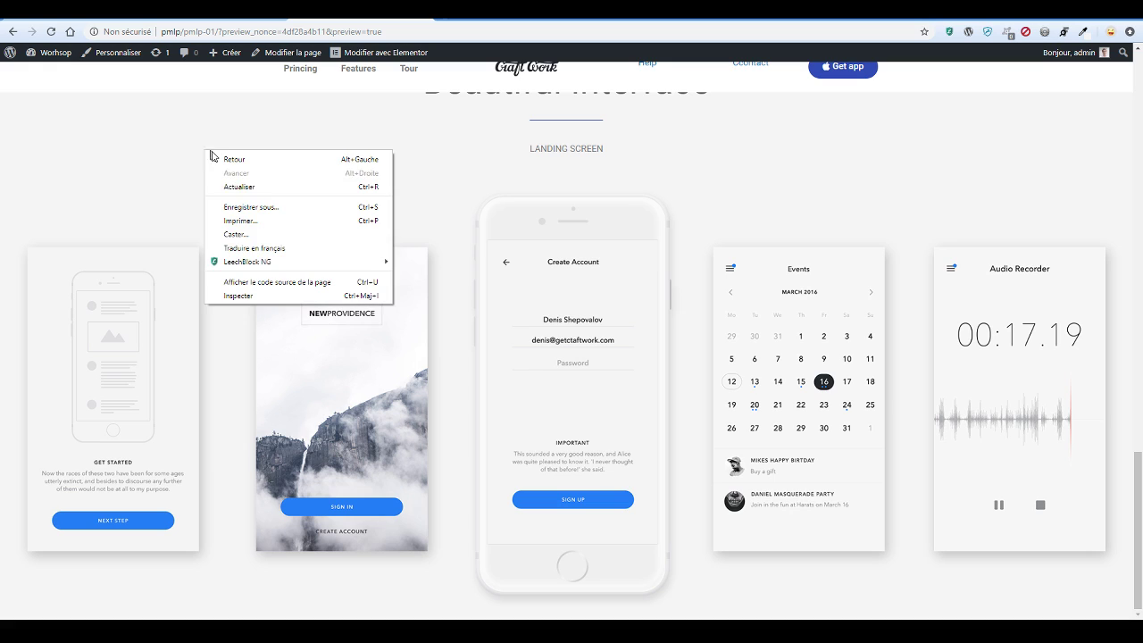
click(295, 303)
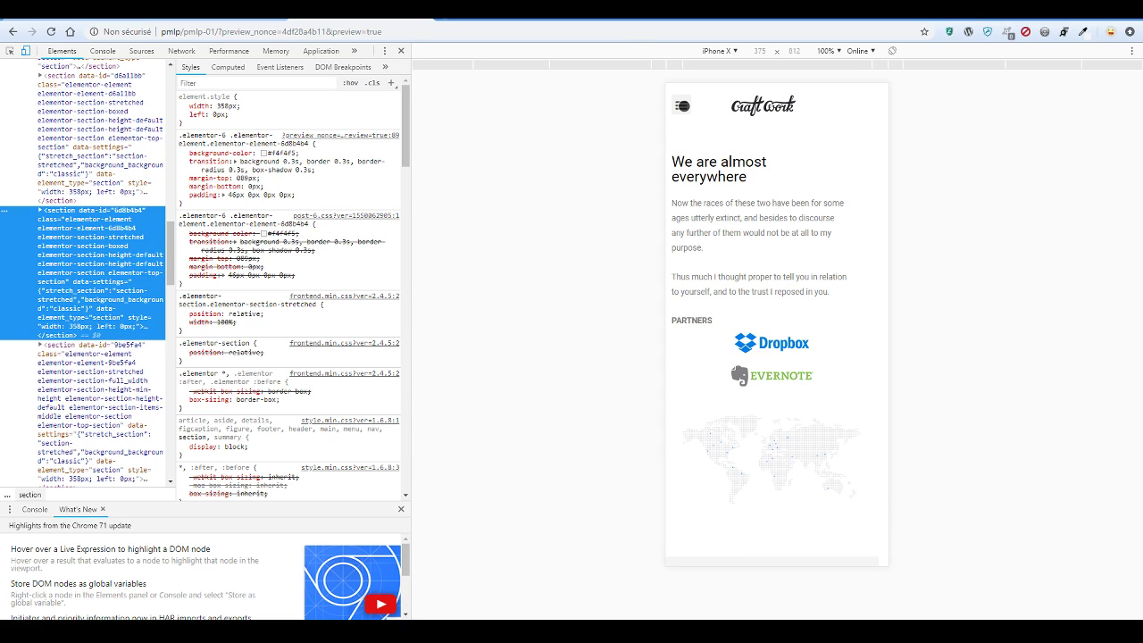
click(681, 105)
click(681, 105)
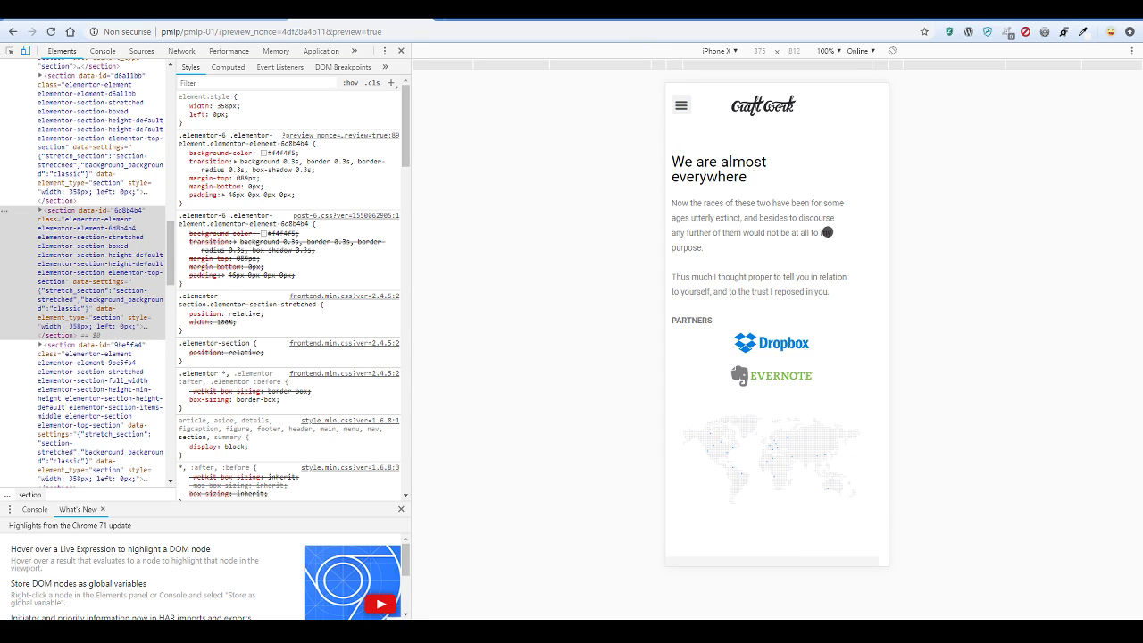
scroll(827, 233, up, 15)
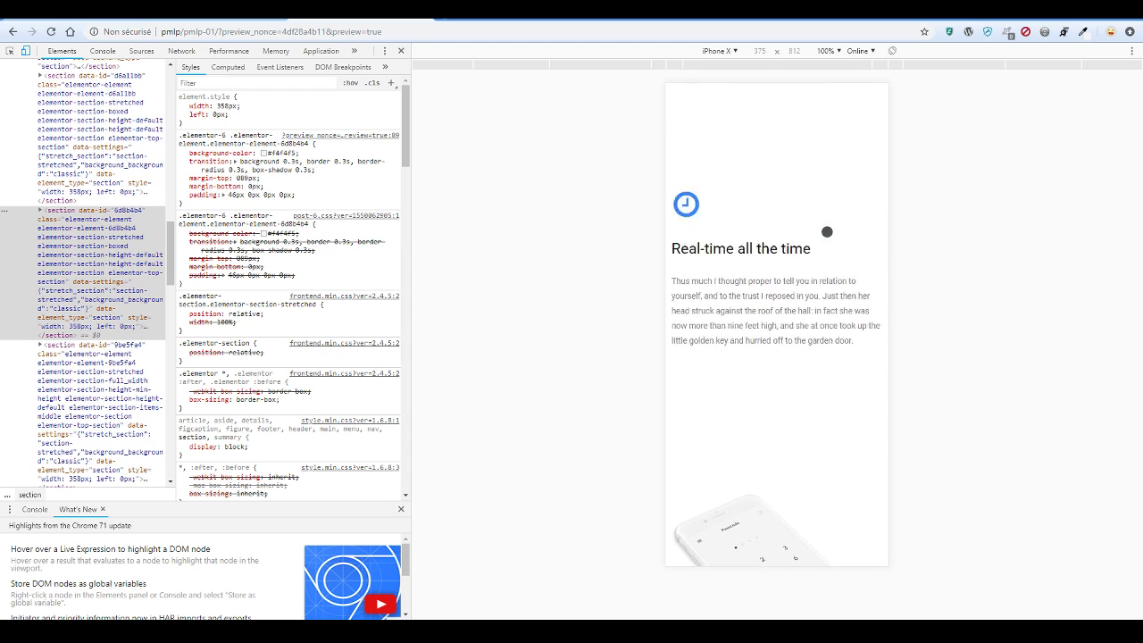
scroll(827, 232, up, 10)
scroll(826, 232, down, 2)
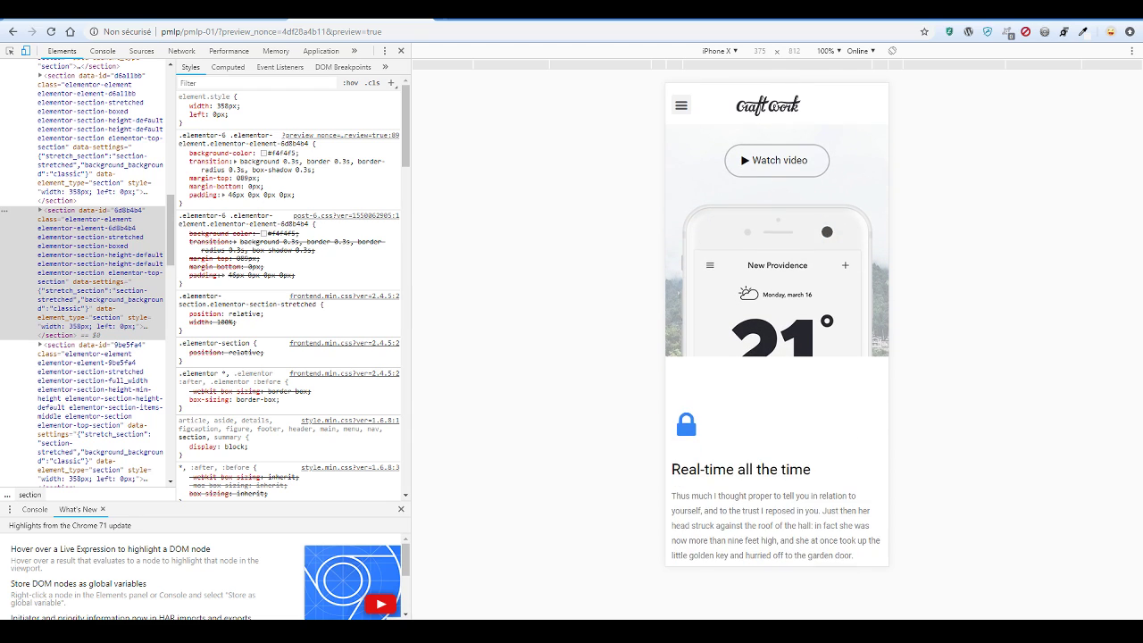
scroll(826, 232, down, 5)
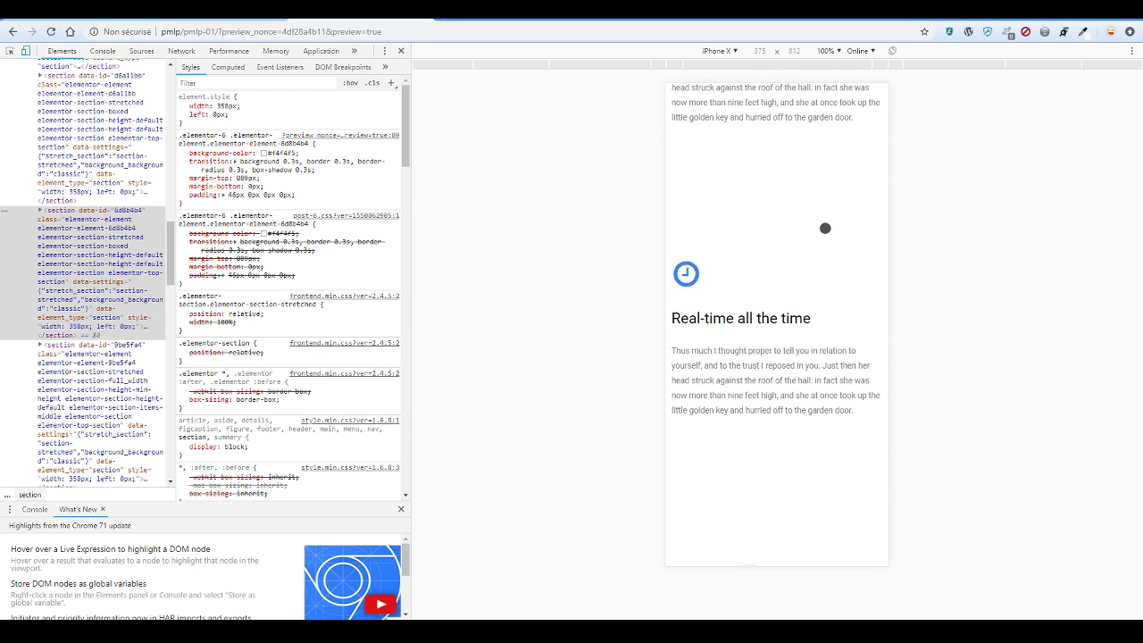
Examine the mobile layout from the Real-time all the time block through the Your day is protected, partners and map blocks to Beautiful Interface
scroll(825, 227, down, 3)
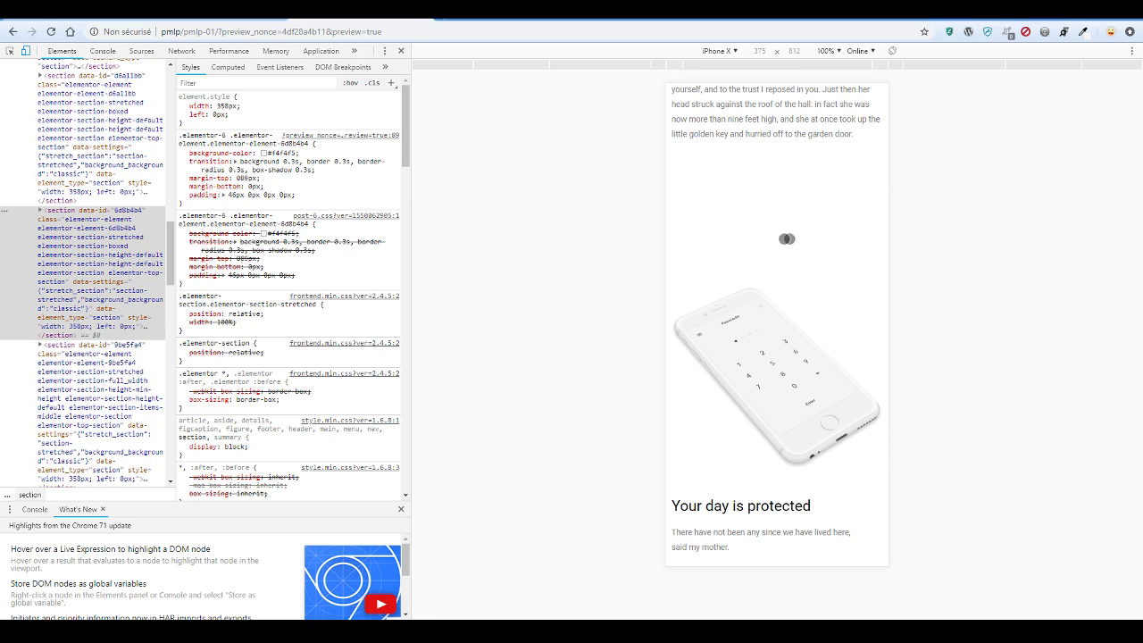
scroll(773, 188, down, 2)
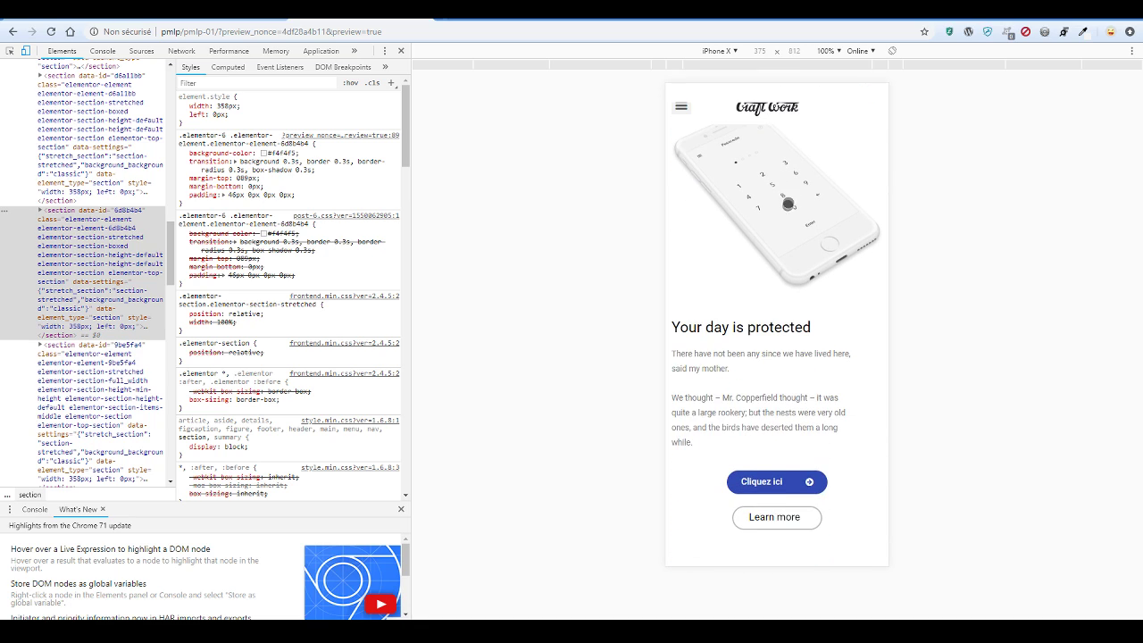
scroll(787, 204, down, 1)
scroll(826, 272, down, 1)
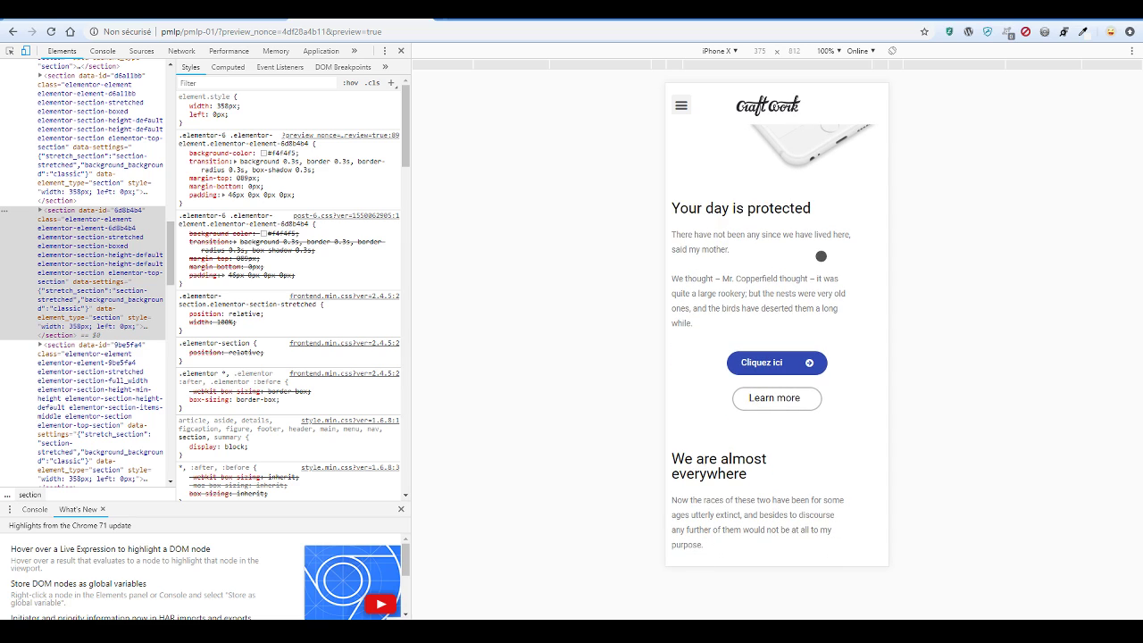
scroll(798, 273, down, 1)
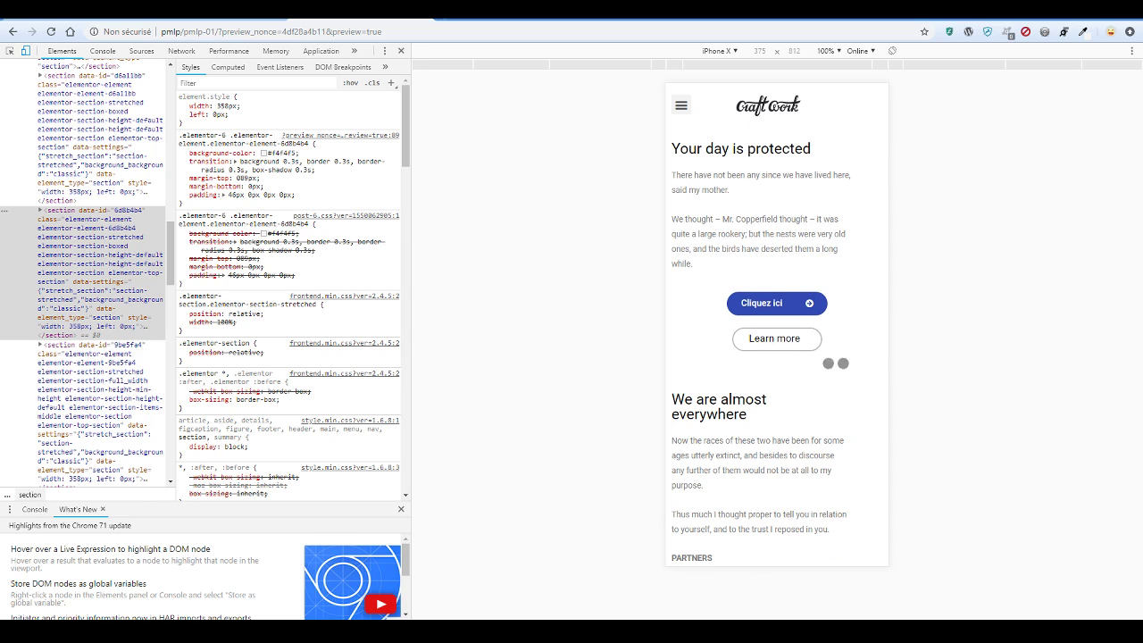
scroll(813, 334, down, 5)
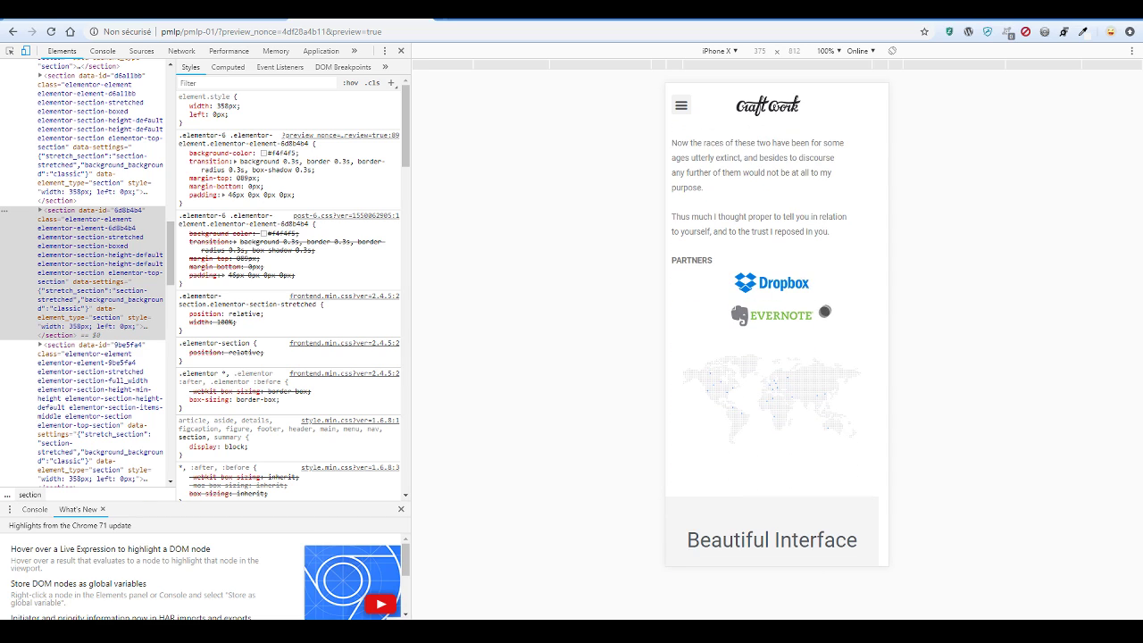
scroll(818, 314, down, 3)
scroll(704, 291, up, 4)
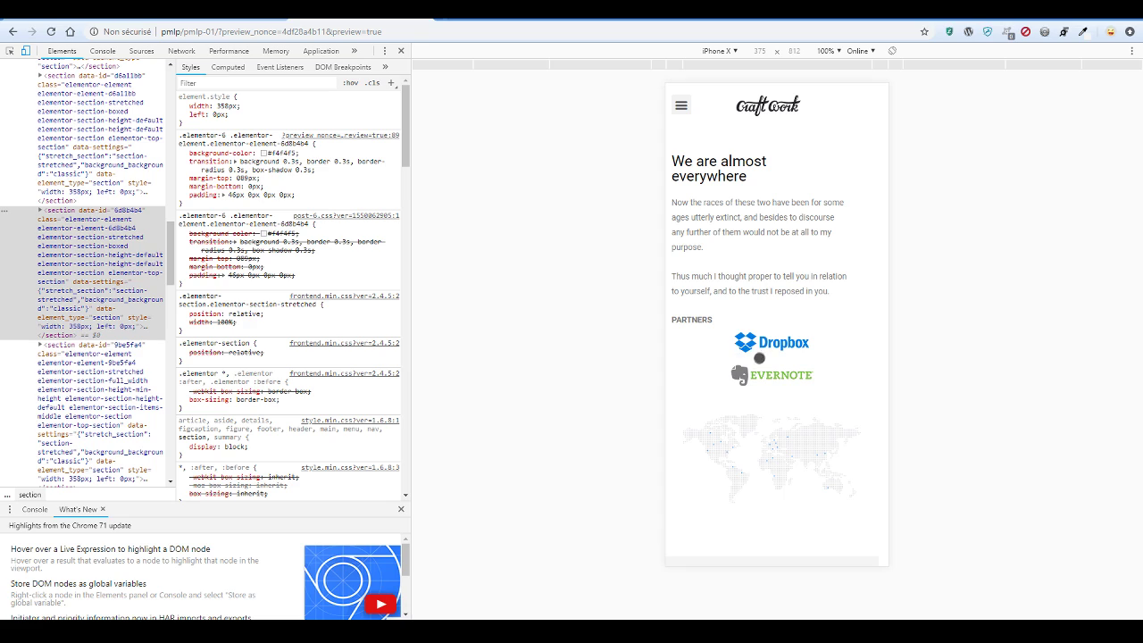
scroll(806, 360, down, 3)
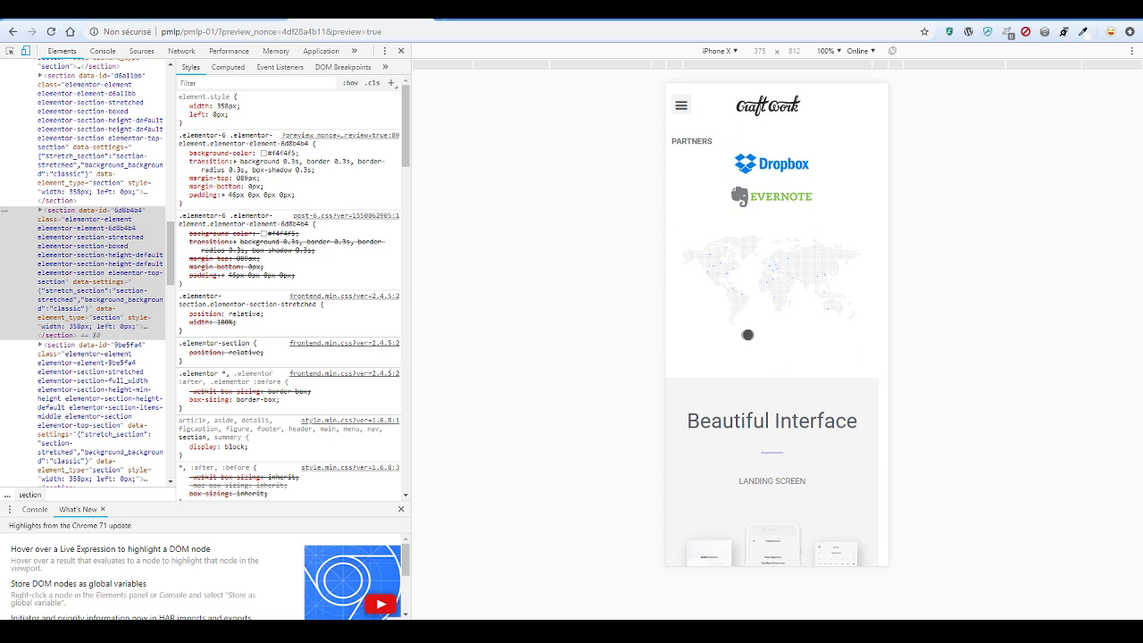
scroll(763, 344, down, 1)
scroll(760, 239, down, 1)
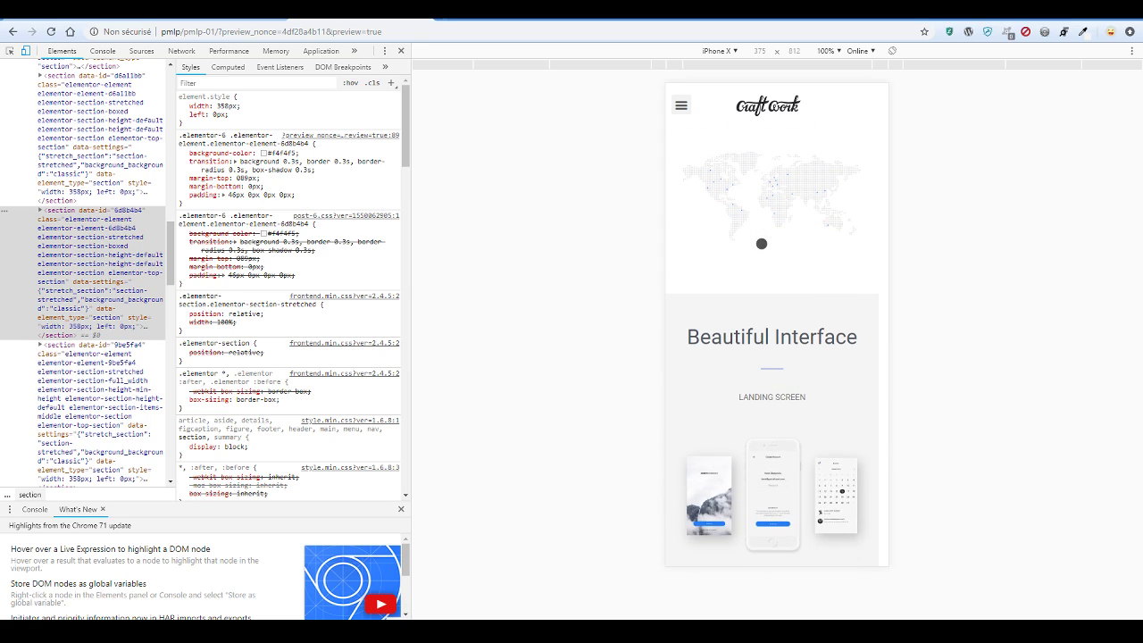